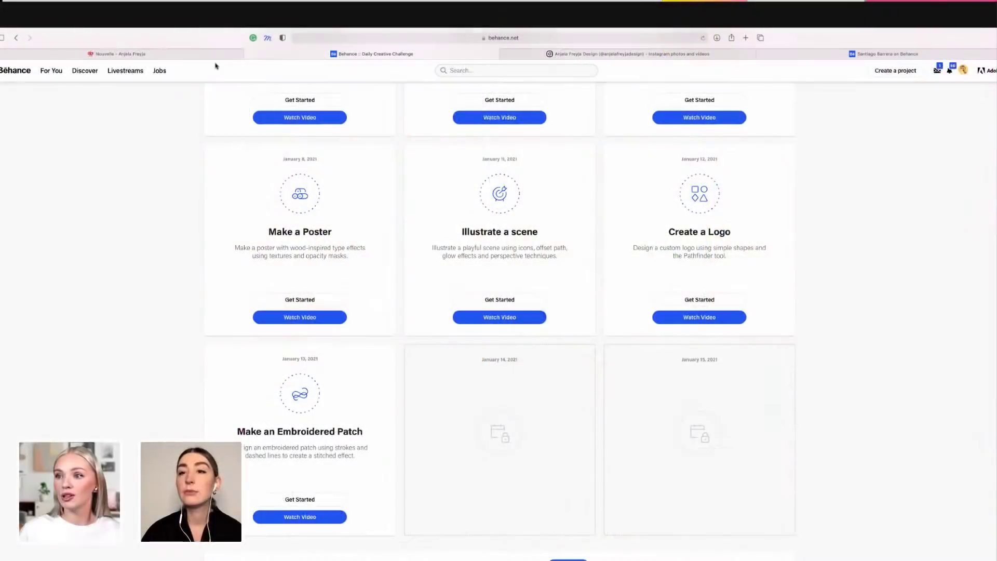
Step: Look over the designer's portfolio site and the posts on the matching Instagram profile
click(213, 55)
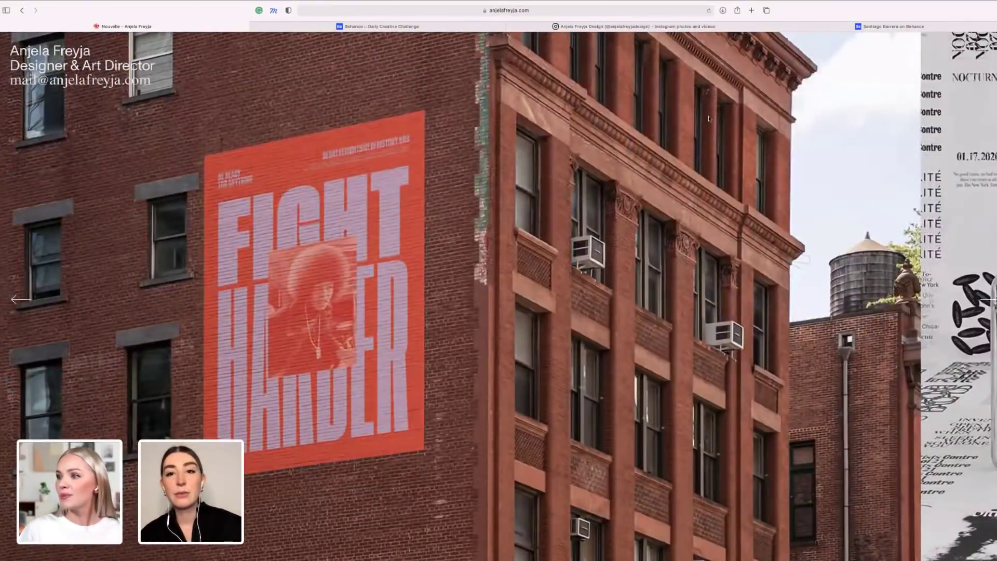
click(698, 27)
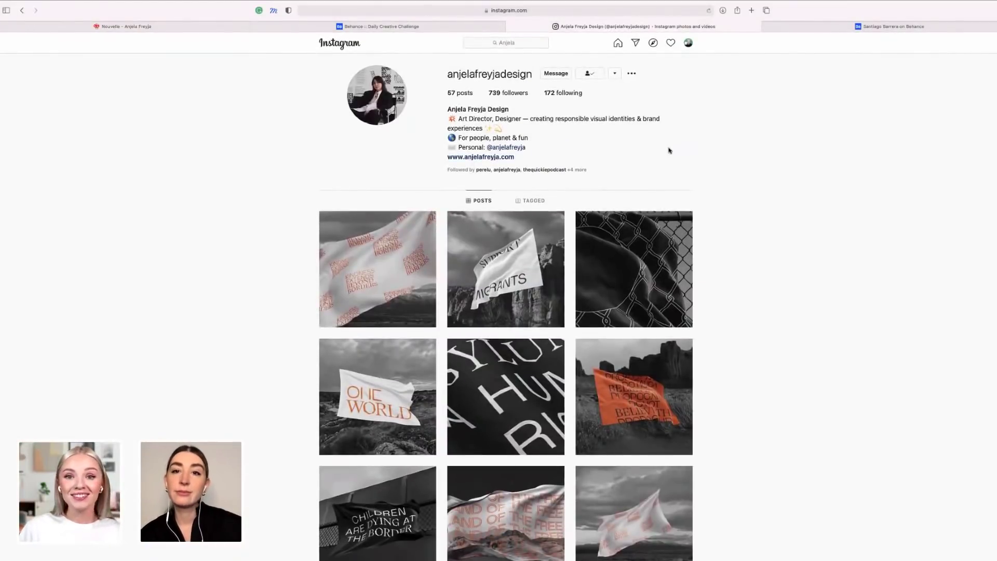
scroll(724, 218, down, 4)
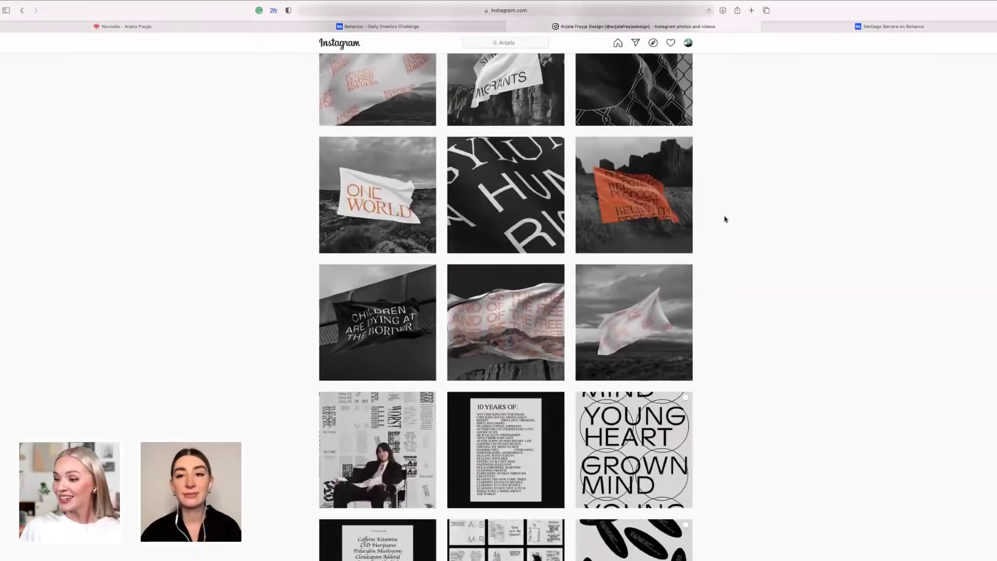
scroll(724, 218, up, 5)
Step: Return to the designer's portfolio website and browse the full-width image gallery sideways
click(78, 27)
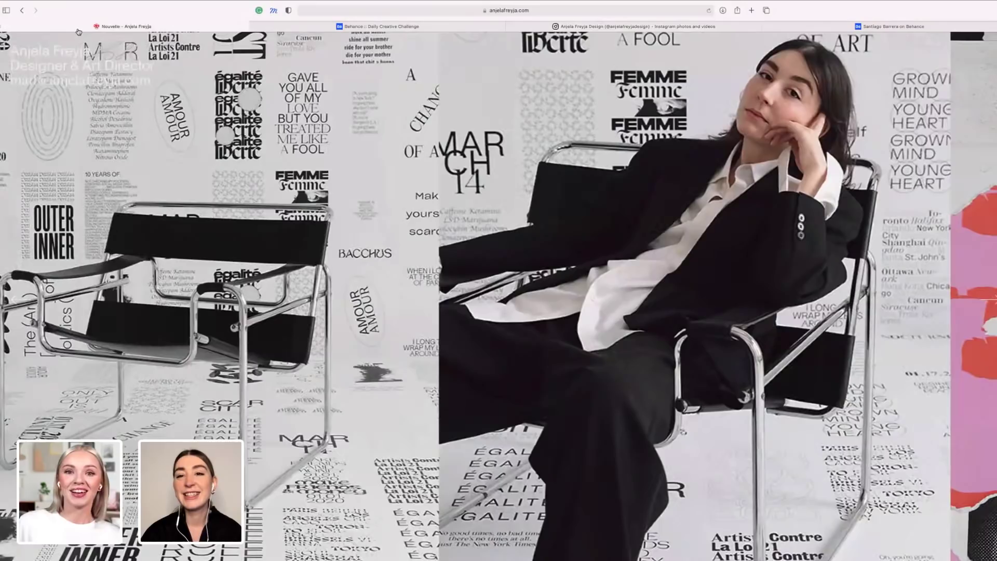
scroll(416, 261, right, 4)
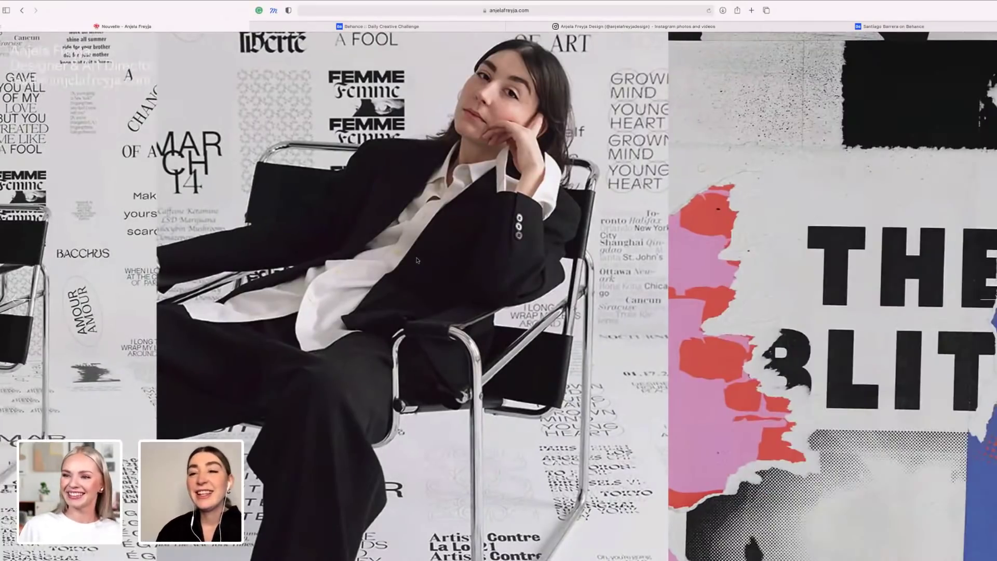
scroll(417, 261, right, 10)
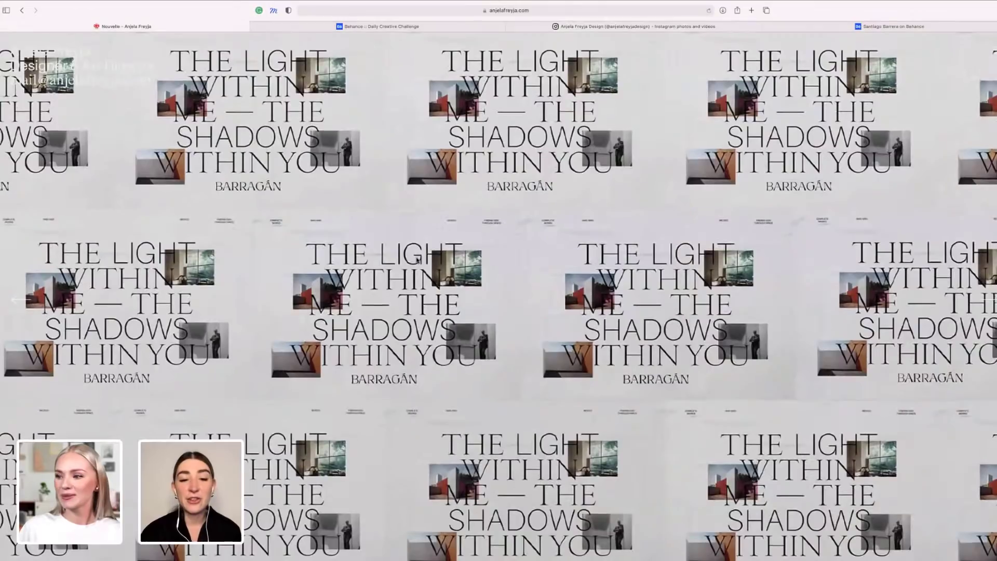
scroll(417, 261, right, 15)
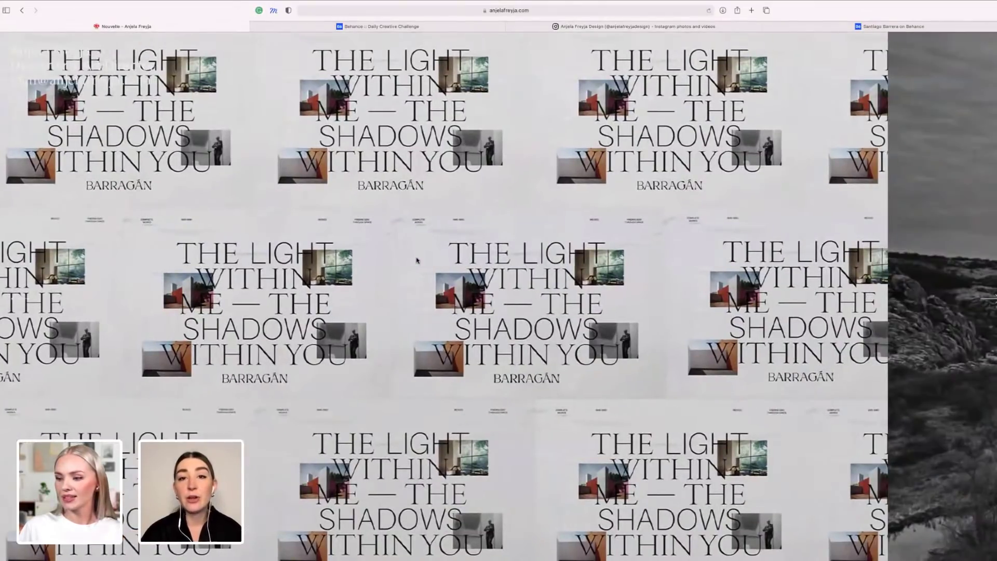
scroll(417, 261, right, 3)
Step: Examine the portfolio's project list, from Ten Years of Type down to Short Talk on Hedonism and United by Denim
scroll(417, 260, down, 10)
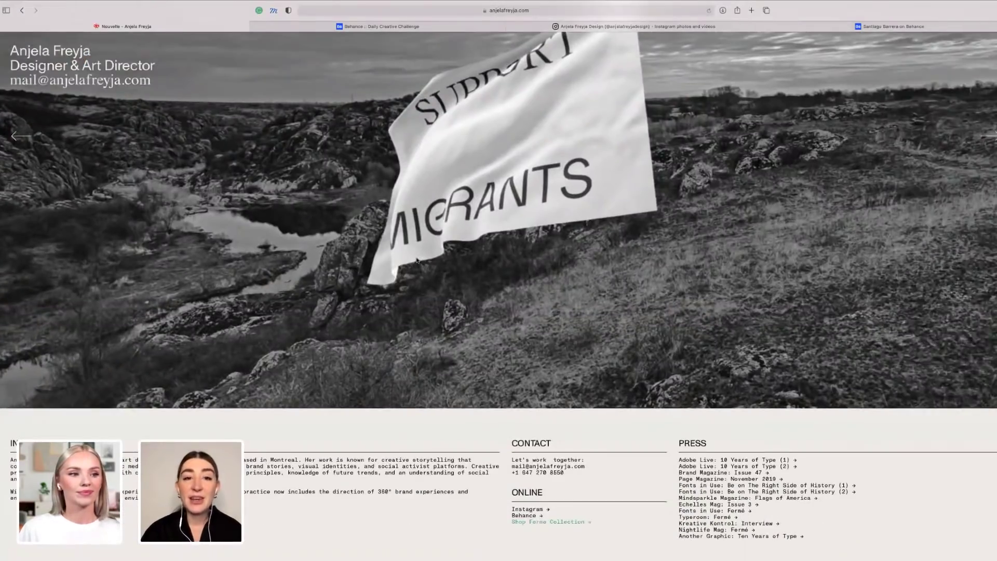
scroll(416, 260, down, 5)
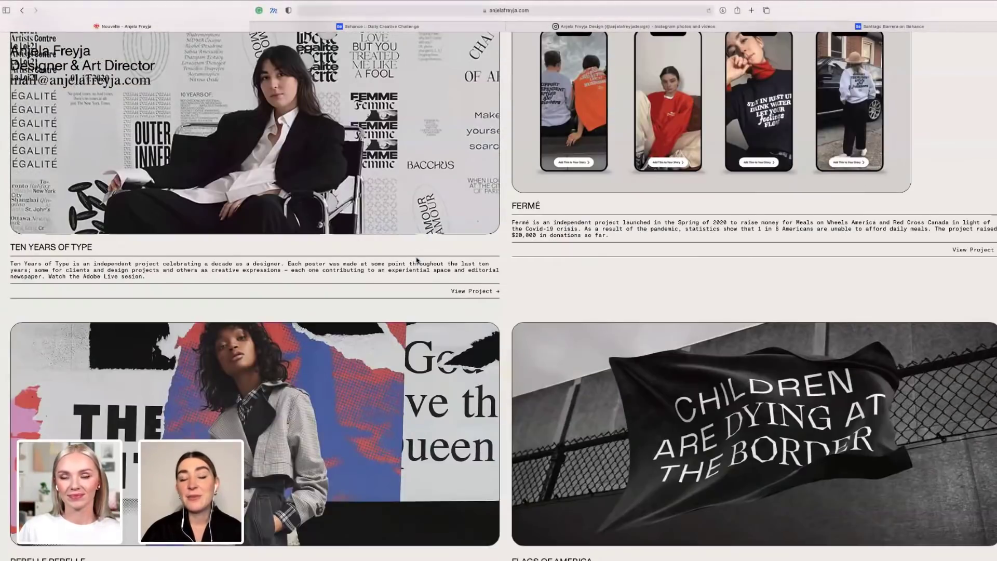
scroll(417, 260, down, 2)
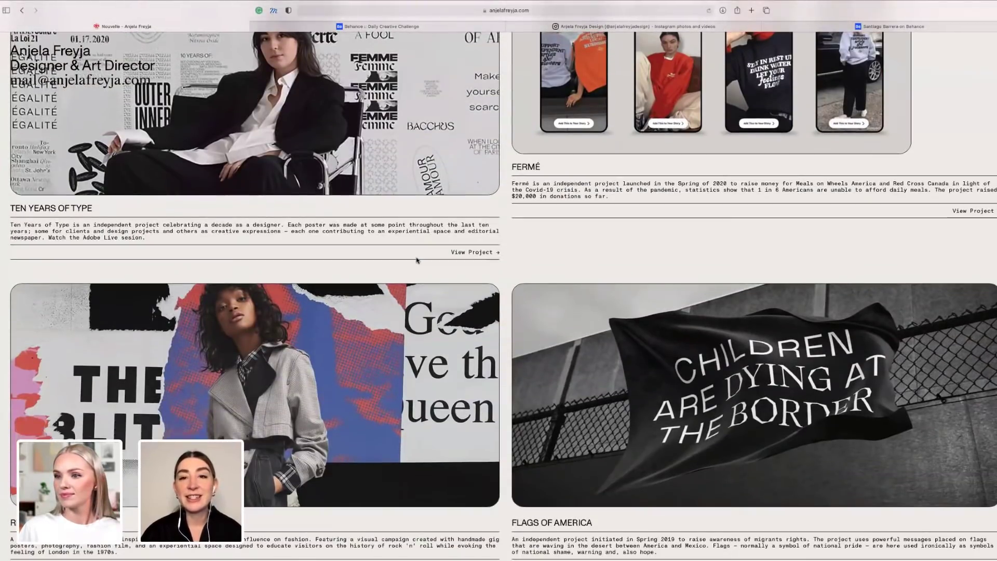
scroll(417, 261, down, 2)
scroll(416, 260, down, 6)
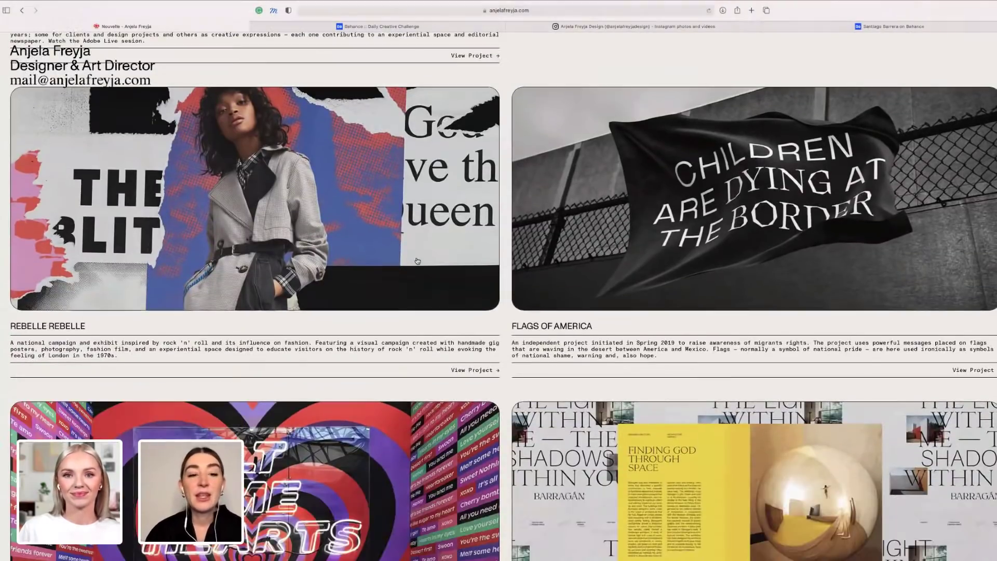
scroll(417, 261, down, 3)
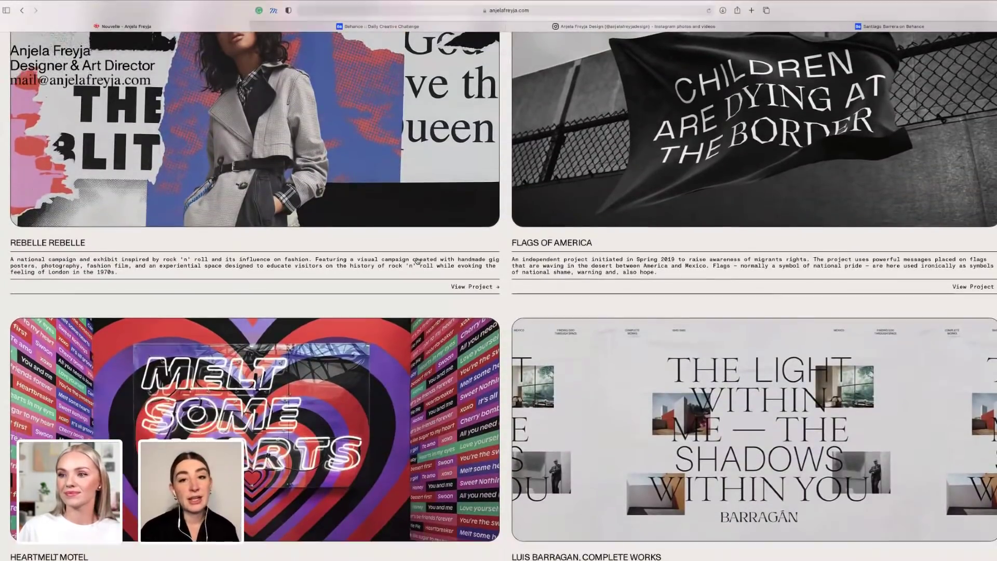
scroll(417, 260, down, 2)
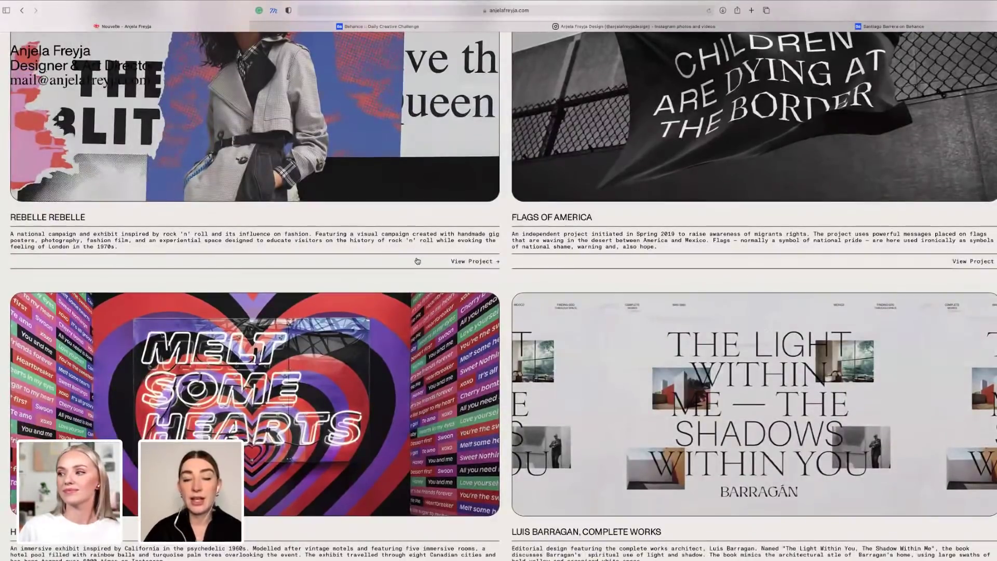
scroll(417, 261, down, 4)
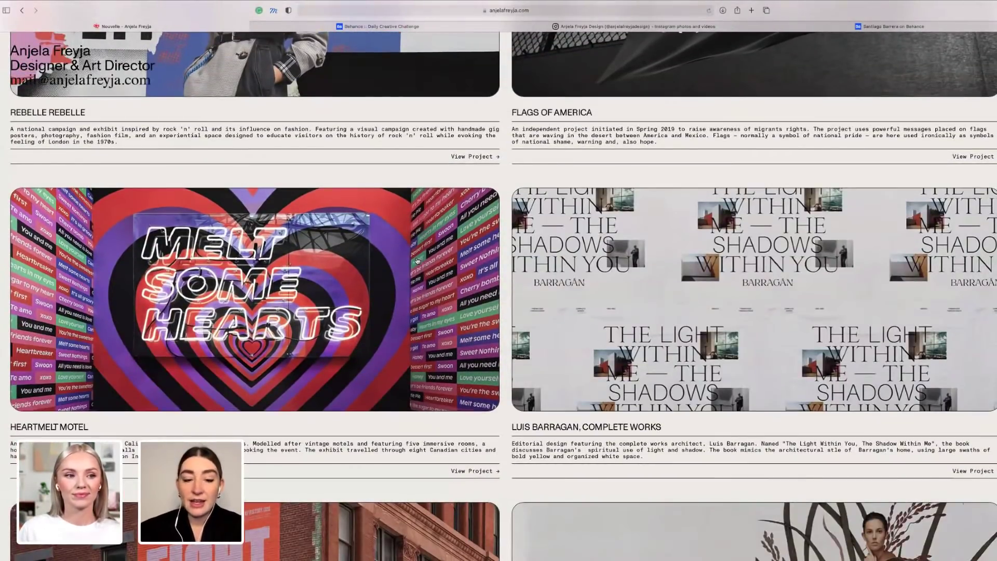
scroll(417, 261, down, 3)
scroll(417, 261, down, 14)
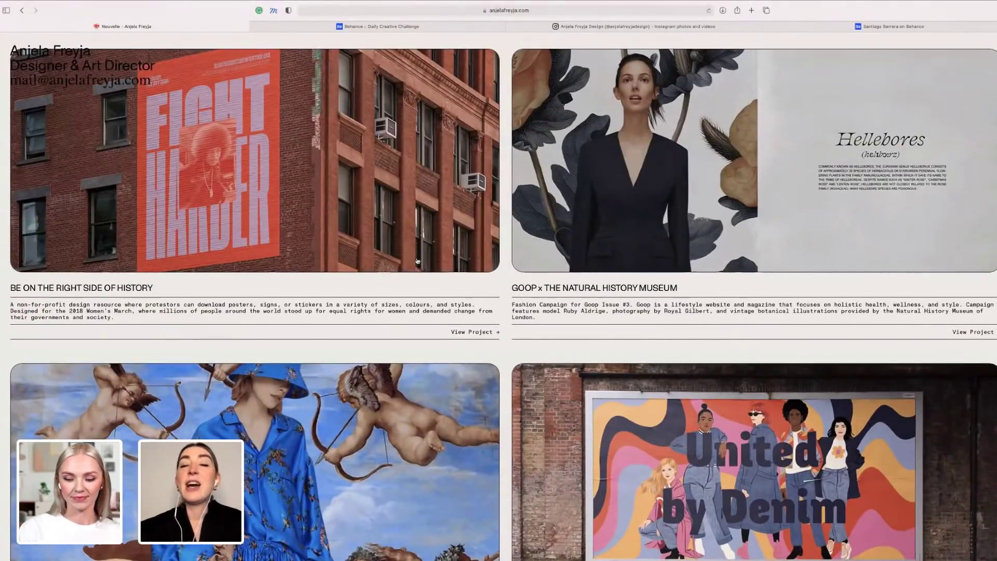
scroll(418, 260, down, 3)
scroll(417, 261, down, 6)
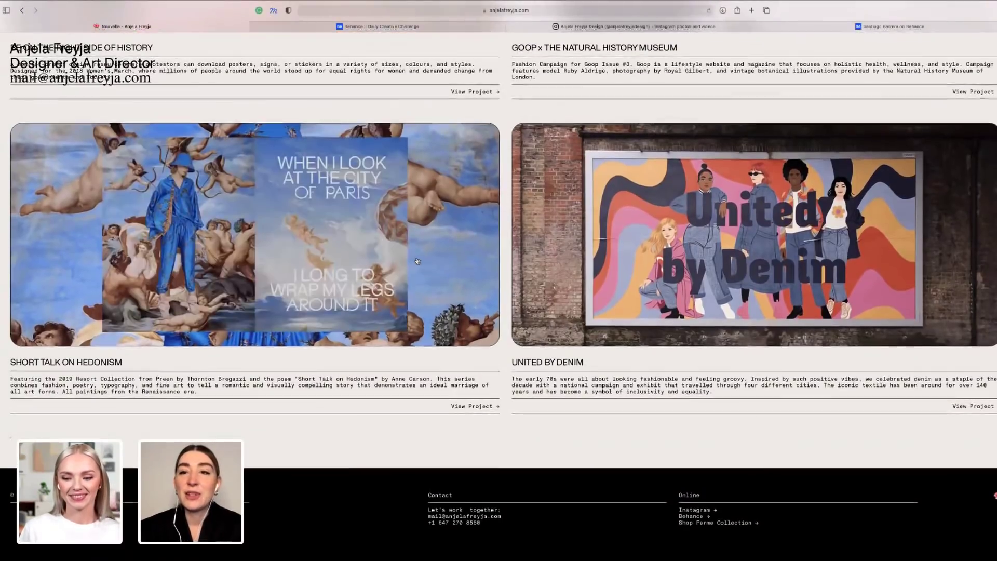
scroll(417, 261, up, 9)
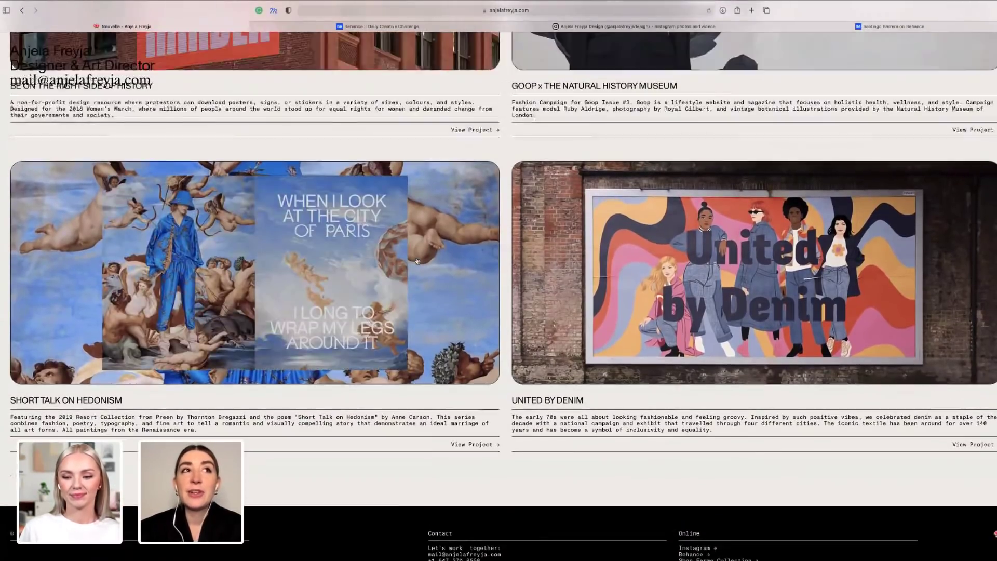
scroll(417, 261, up, 6)
scroll(417, 261, down, 6)
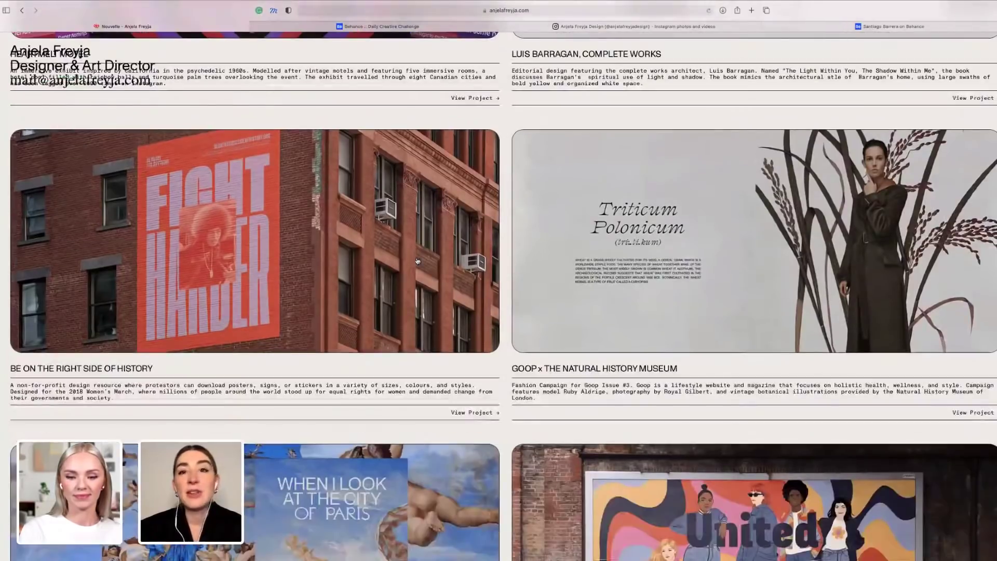
scroll(417, 261, down, 8)
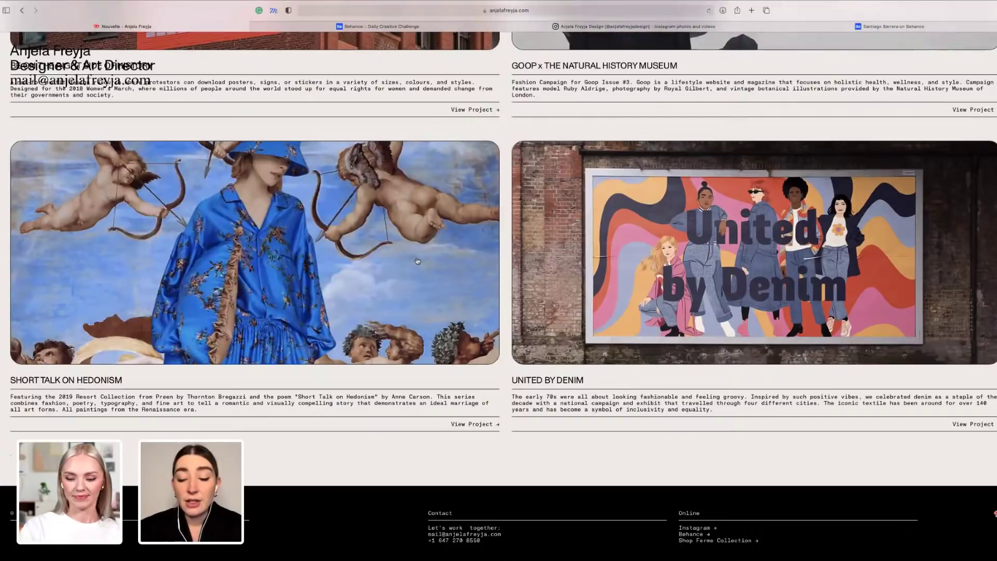
scroll(418, 261, down, 1)
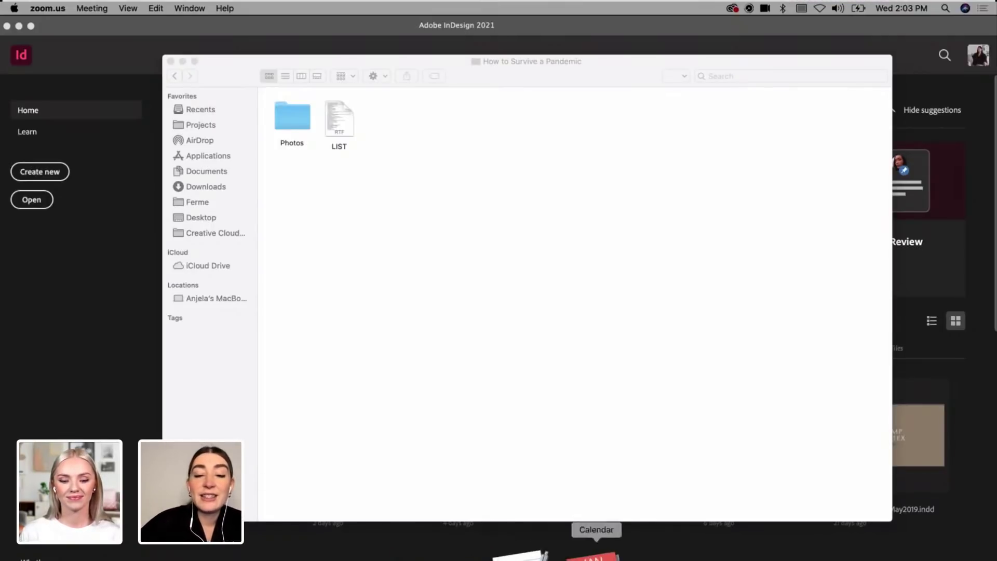
Step: Switch to Finder and open the LIST text file from the How to Survive a Pandemic folder
click(550, 556)
click(378, 469)
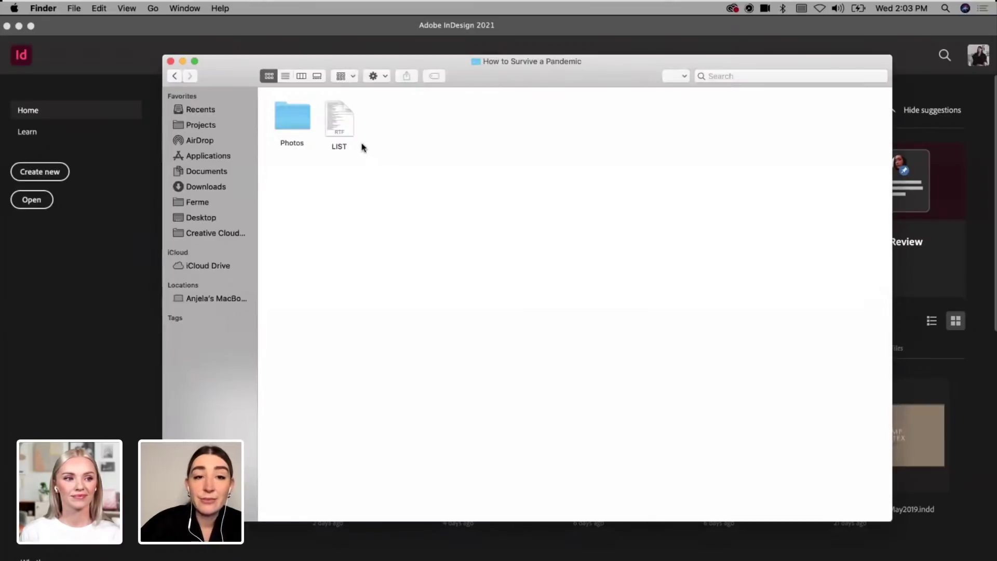
double_click(336, 123)
scroll(387, 179, down, 10)
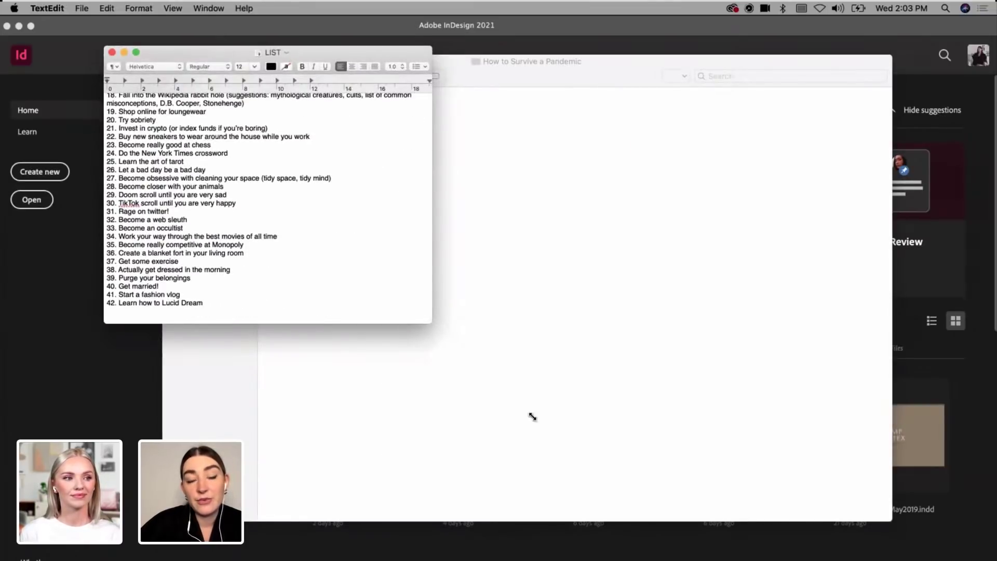
Step: Resize the LIST document window and read through the numbered list of pandemic survival tips
drag(431, 322, 552, 435)
scroll(439, 222, up, 3)
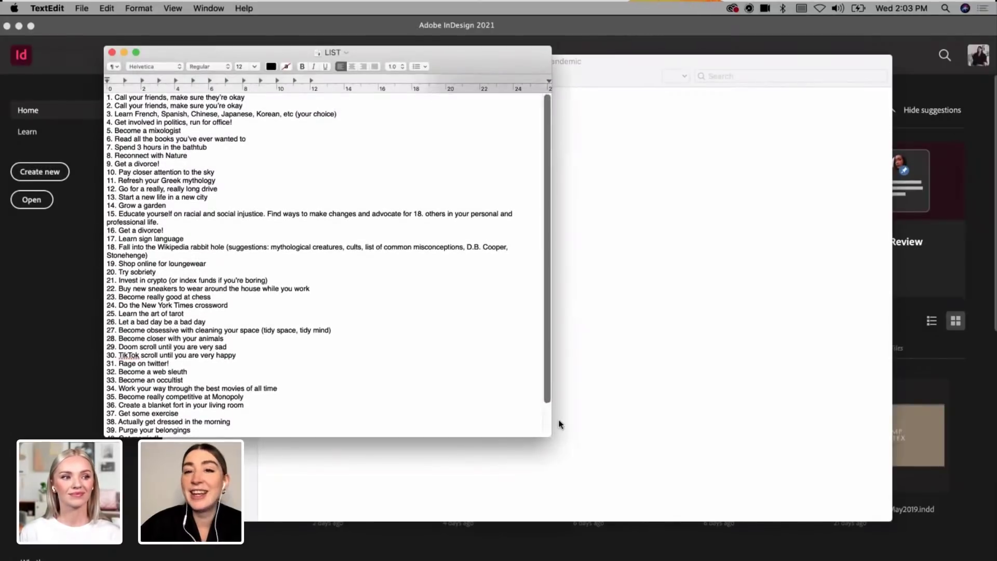
drag(556, 443, 382, 406)
scroll(319, 306, down, 3)
scroll(319, 306, up, 1)
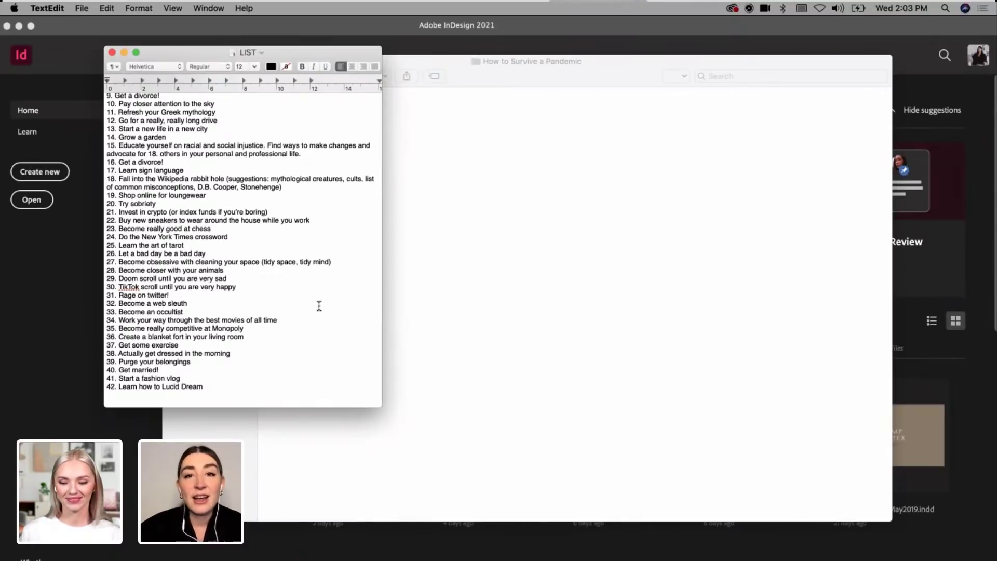
scroll(223, 189, up, 5)
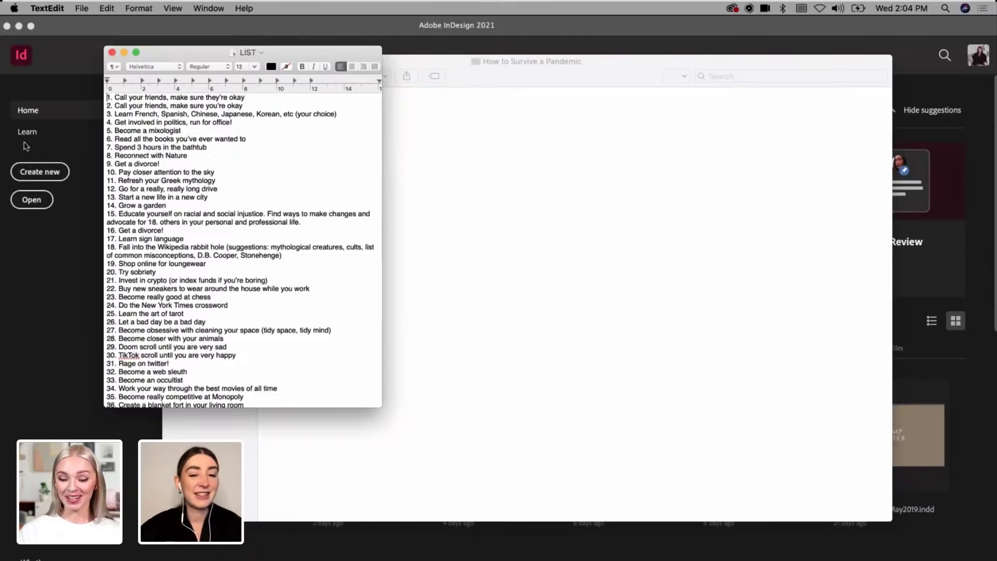
Step: Switch to Adobe InDesign 2021 and start a new document
click(48, 278)
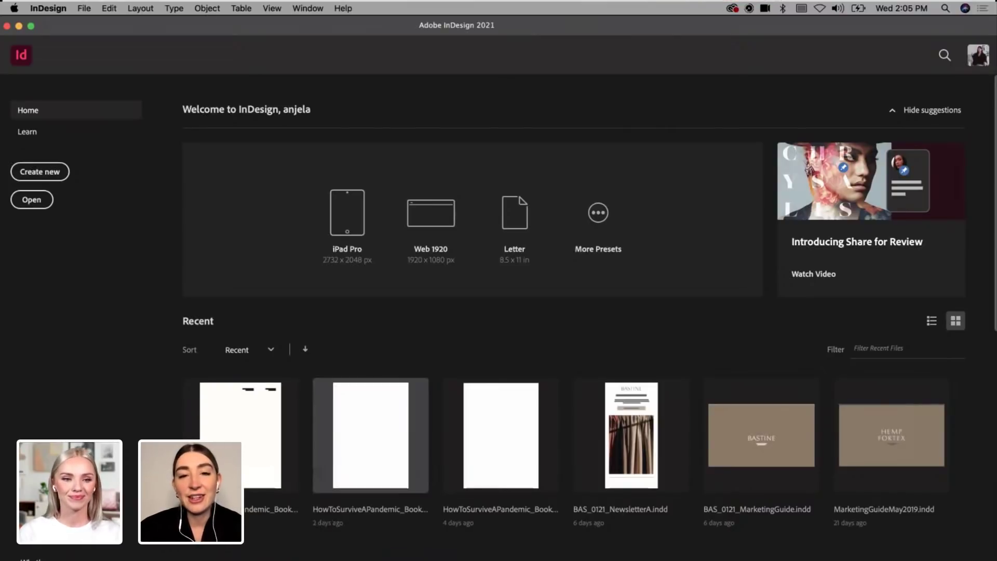
click(84, 8)
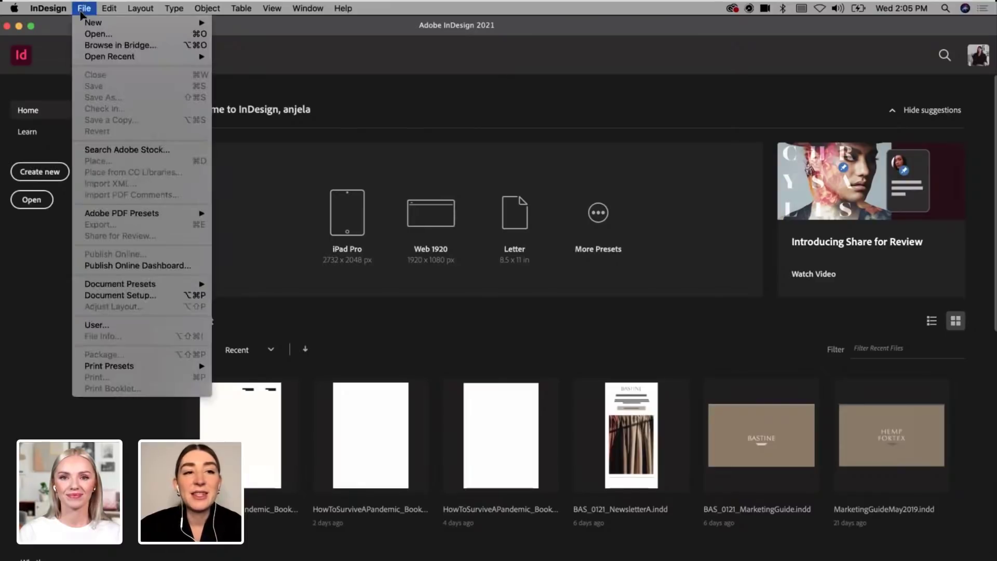
click(37, 393)
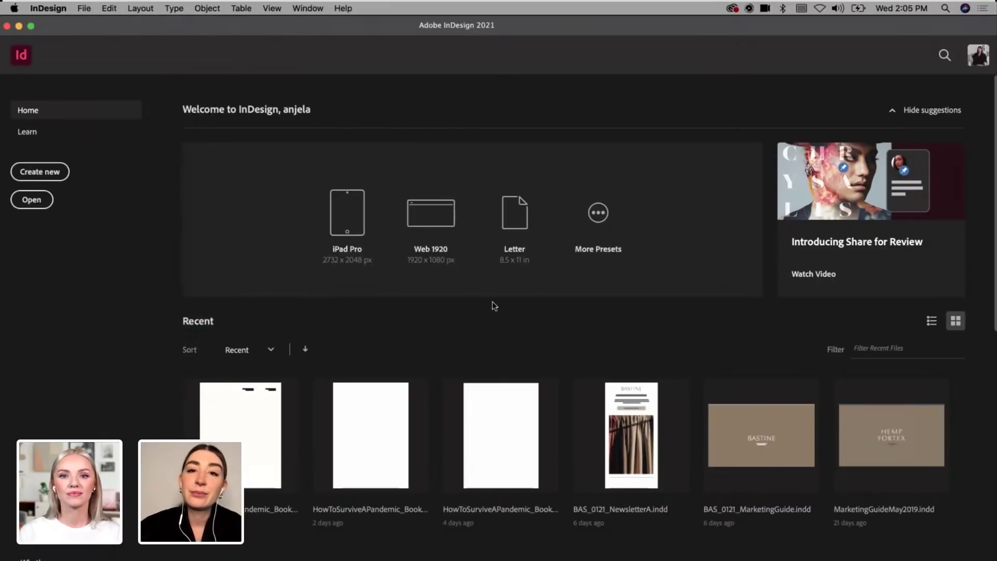
click(87, 9)
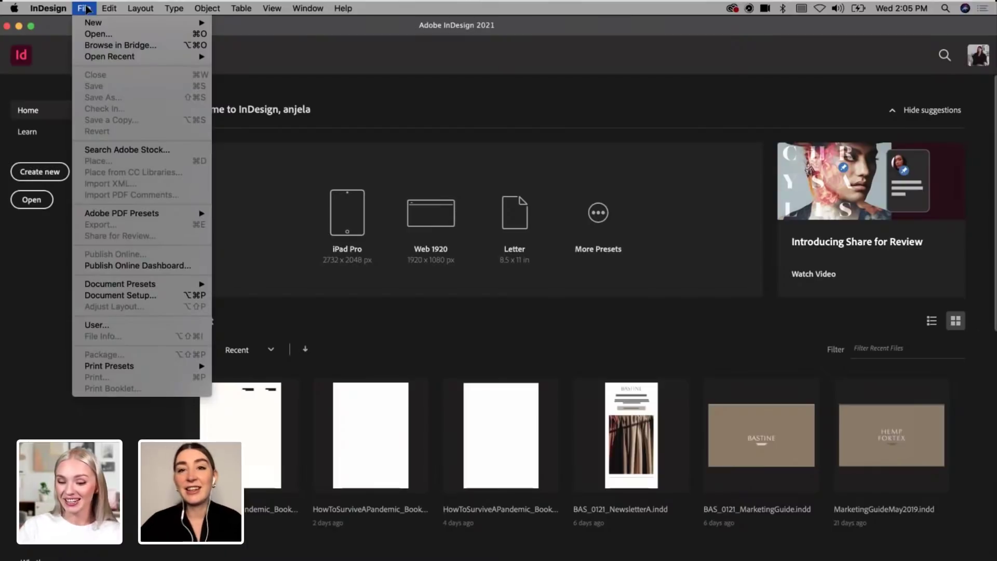
click(56, 27)
click(78, 10)
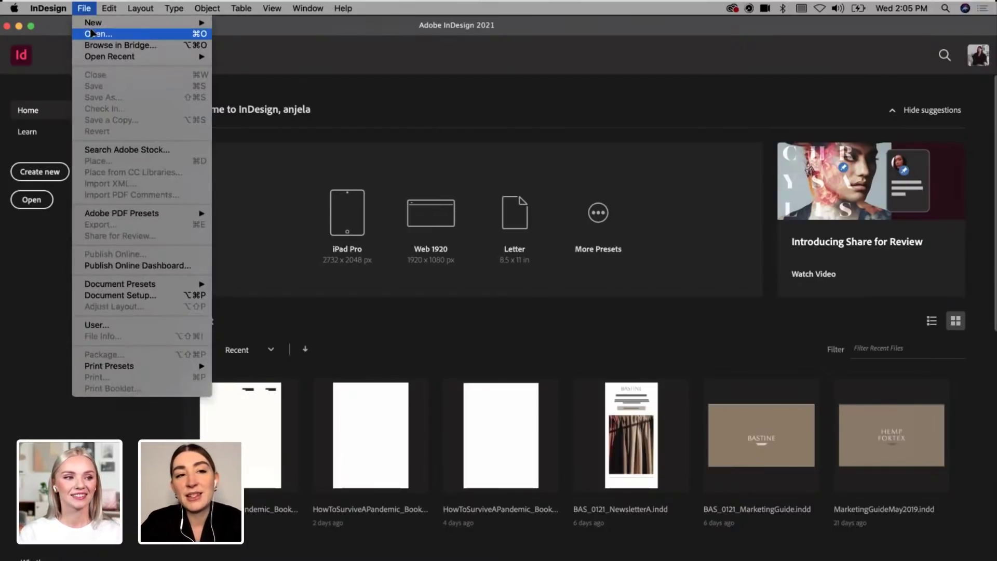
mouse_move(91, 26)
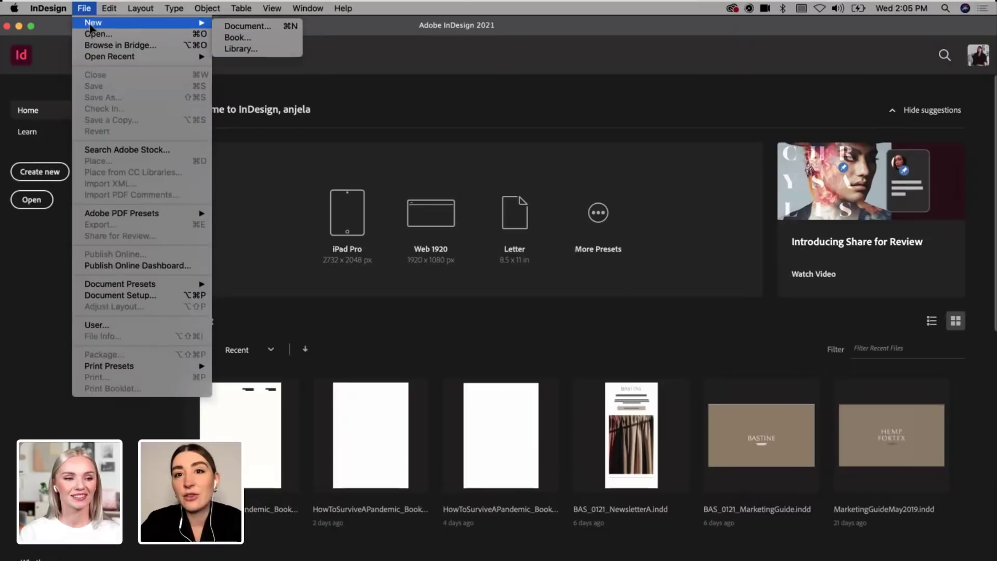
click(240, 27)
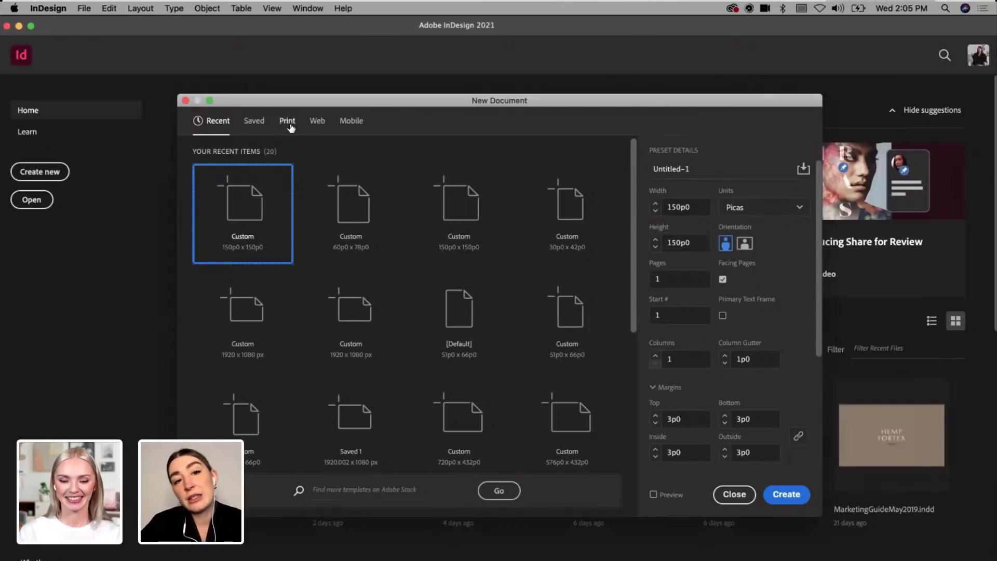
Step: Base the document on the Print Letter preset, with units in inches, a width of 10 in and a height of 13 in
click(288, 124)
drag(299, 99, 301, 26)
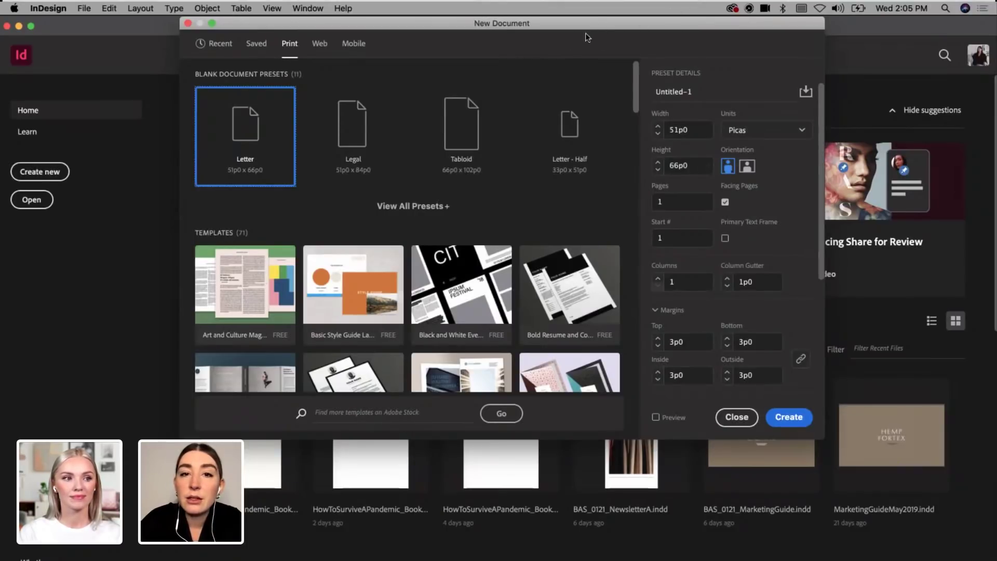
drag(514, 24, 471, 159)
click(717, 268)
click(715, 323)
drag(639, 265, 604, 266)
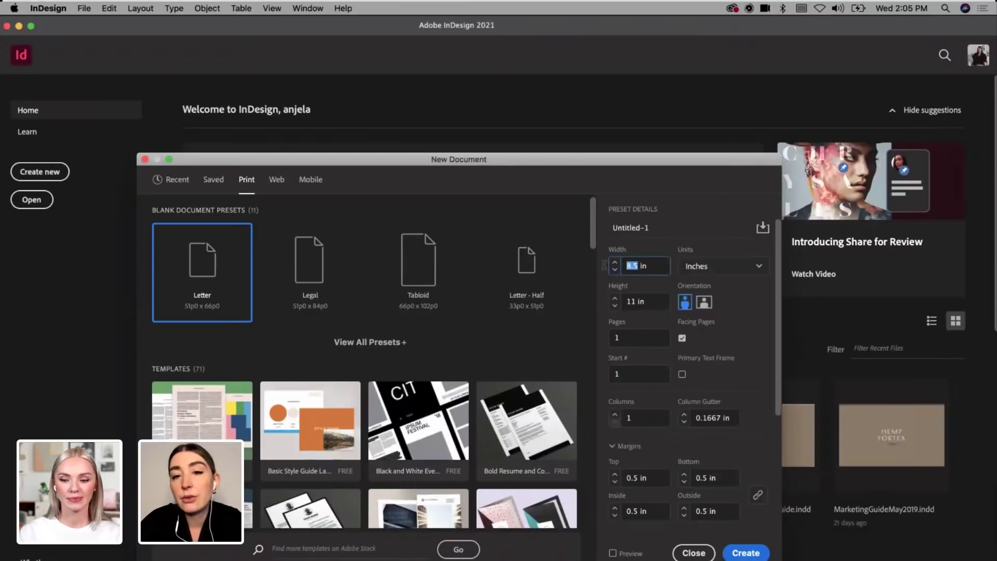
text(10)
key(Tab)
text(13)
key(Tab)
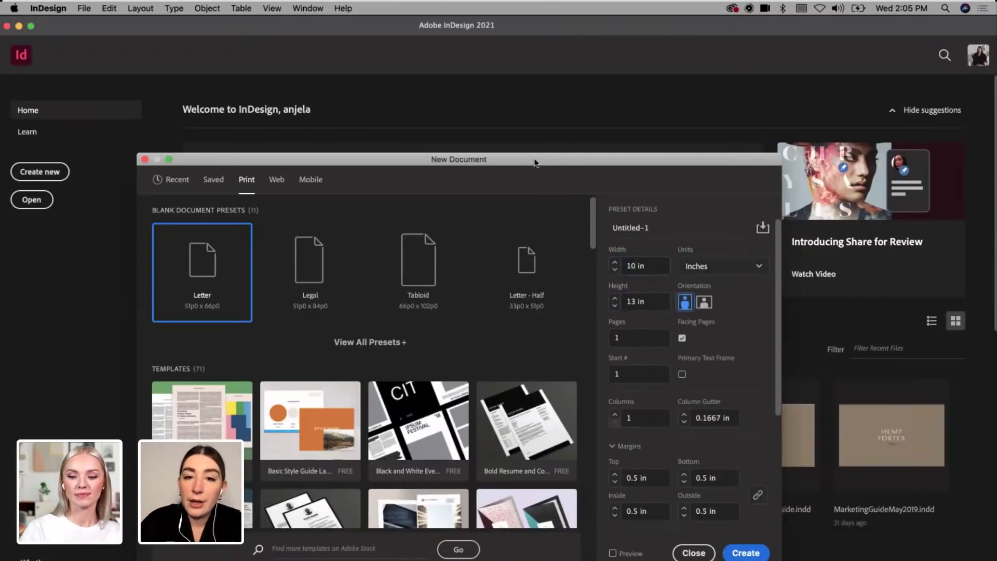
Step: Set the new document to 48 pages
drag(535, 160, 534, 107)
key(Tab)
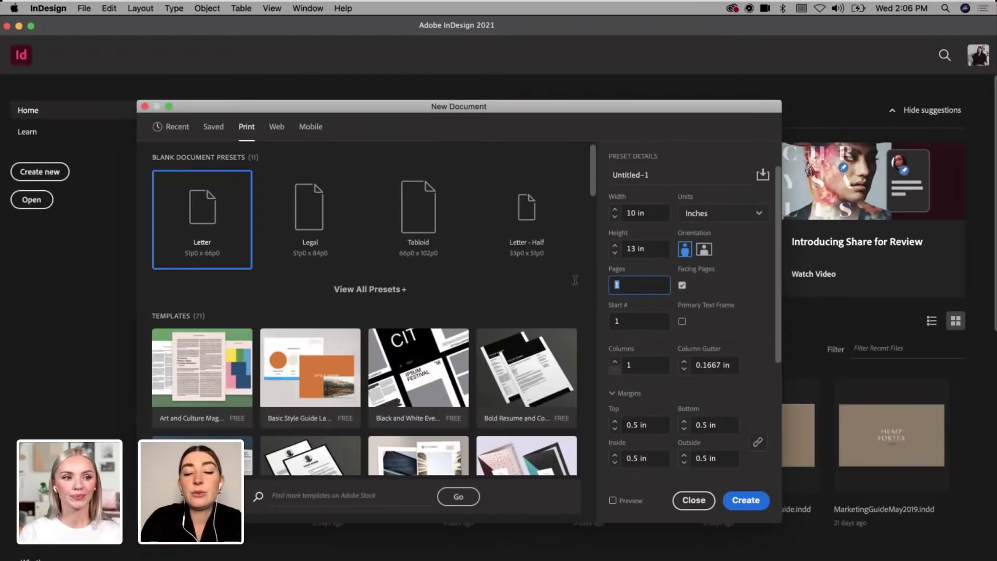
text(48)
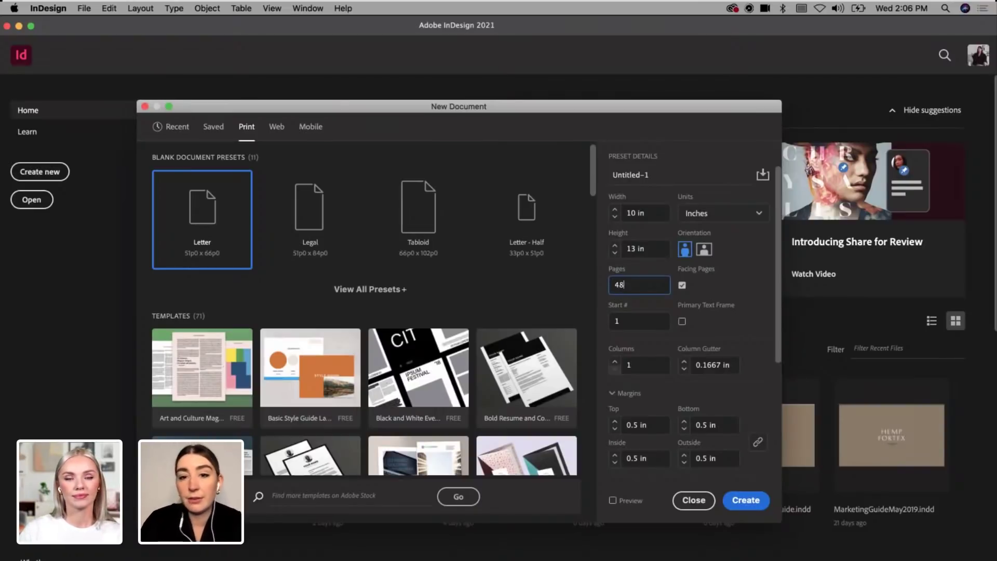
scroll(709, 268, down, 5)
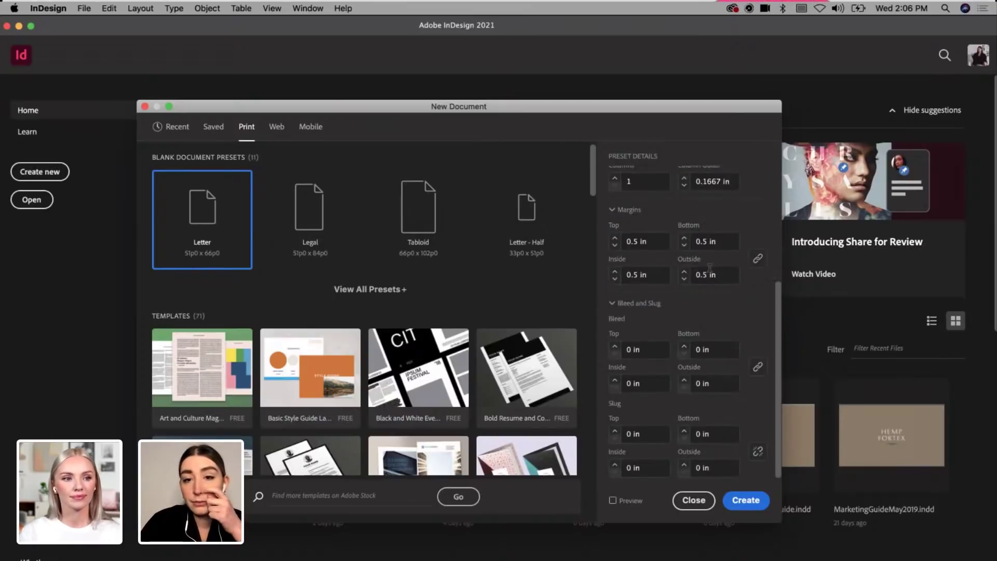
scroll(669, 228, up, 5)
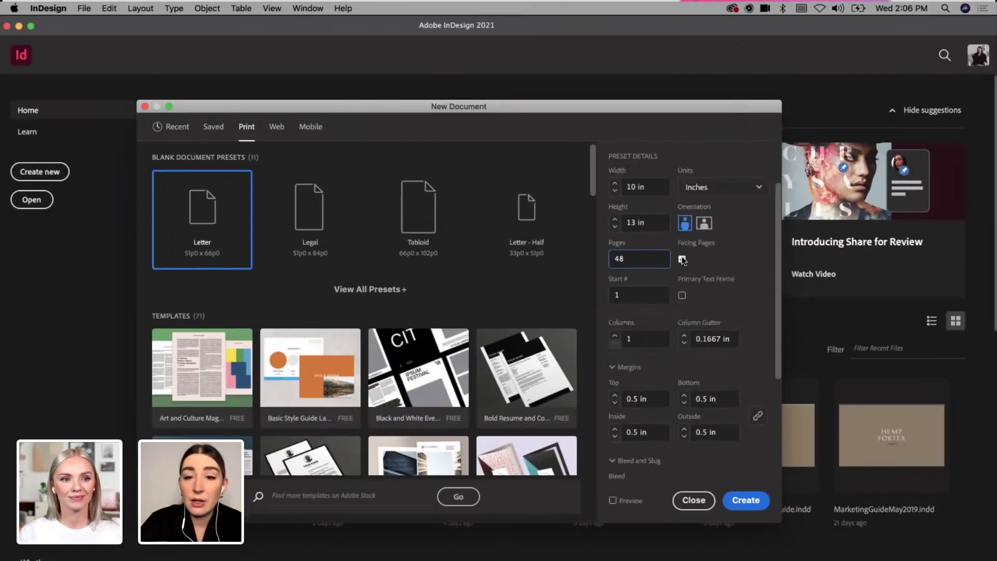
Step: Set a 0.125 in bleed on all sides and create the document
scroll(683, 260, down, 5)
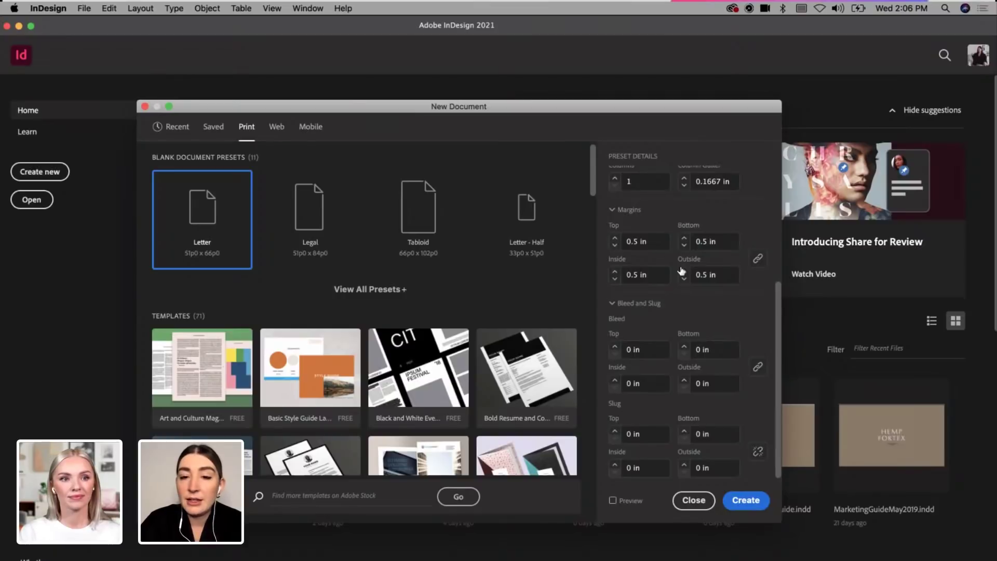
click(616, 347)
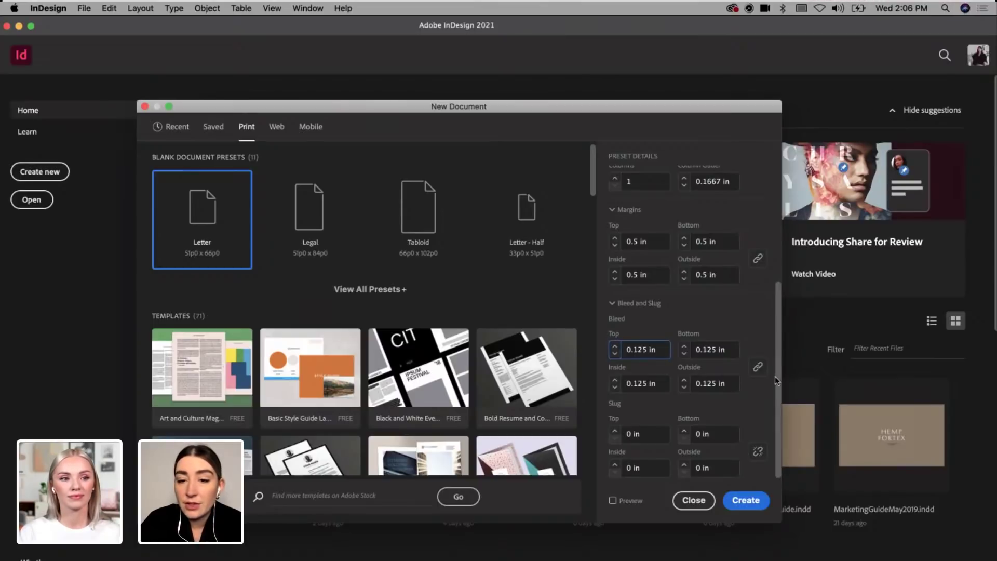
scroll(759, 334, up, 5)
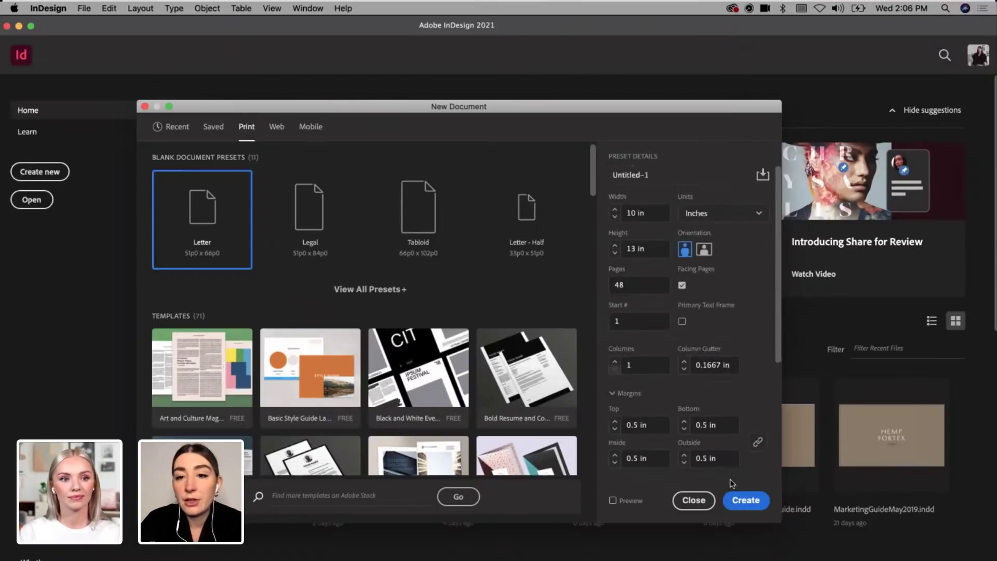
click(747, 501)
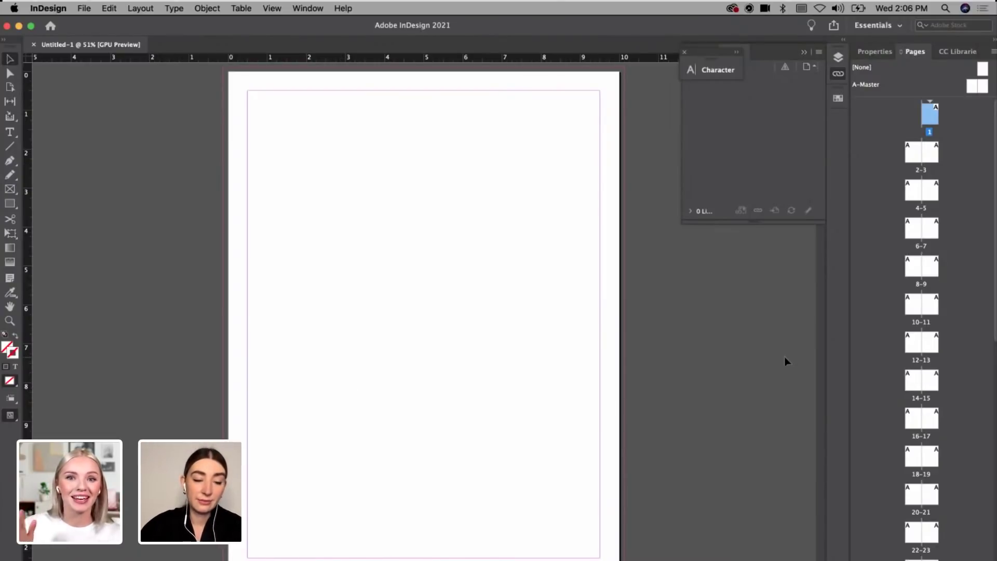
Step: Collapse the floating Links panel and enlarge the master pages area of the Pages panel
double_click(929, 119)
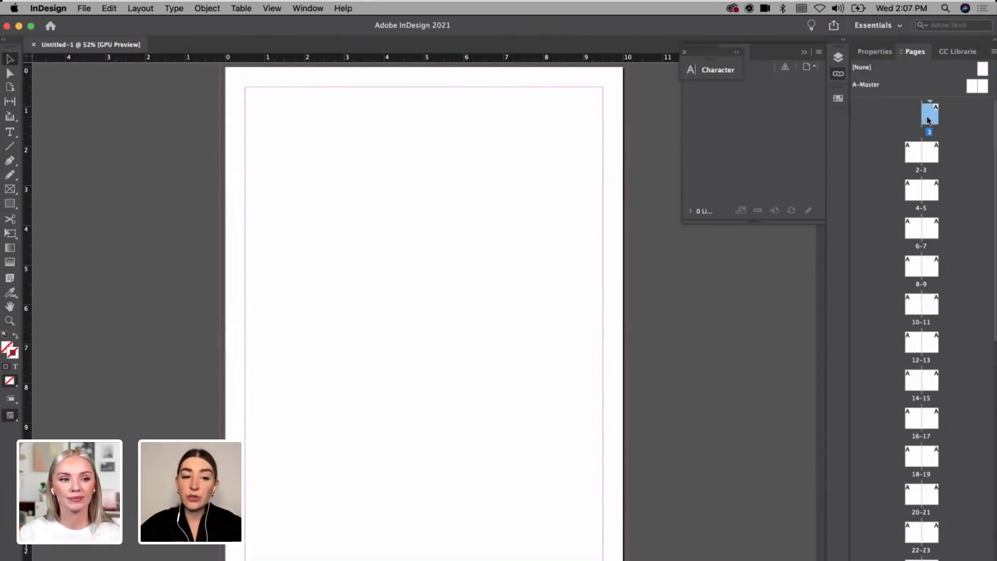
click(805, 53)
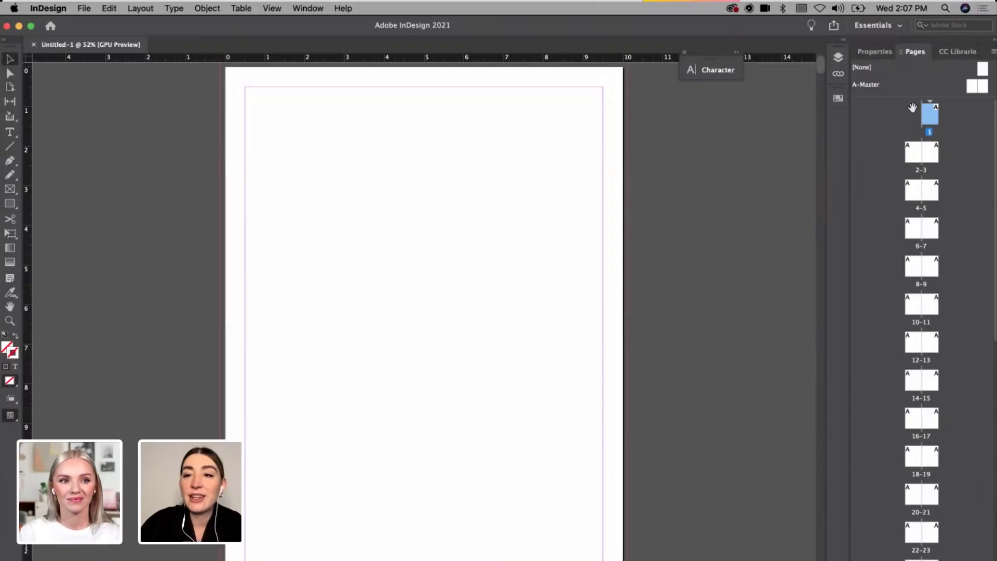
drag(910, 98, 910, 186)
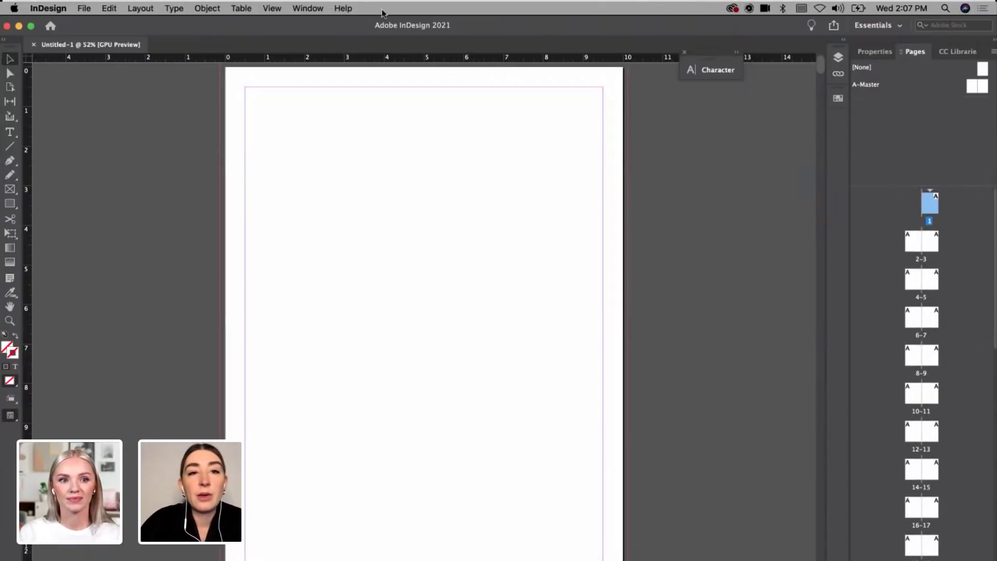
Step: Switch to the Advanced workspace and tidy it by shifting the toolbox clear of the window edge and collapsing the Pages panel
click(308, 8)
mouse_move(312, 34)
click(472, 35)
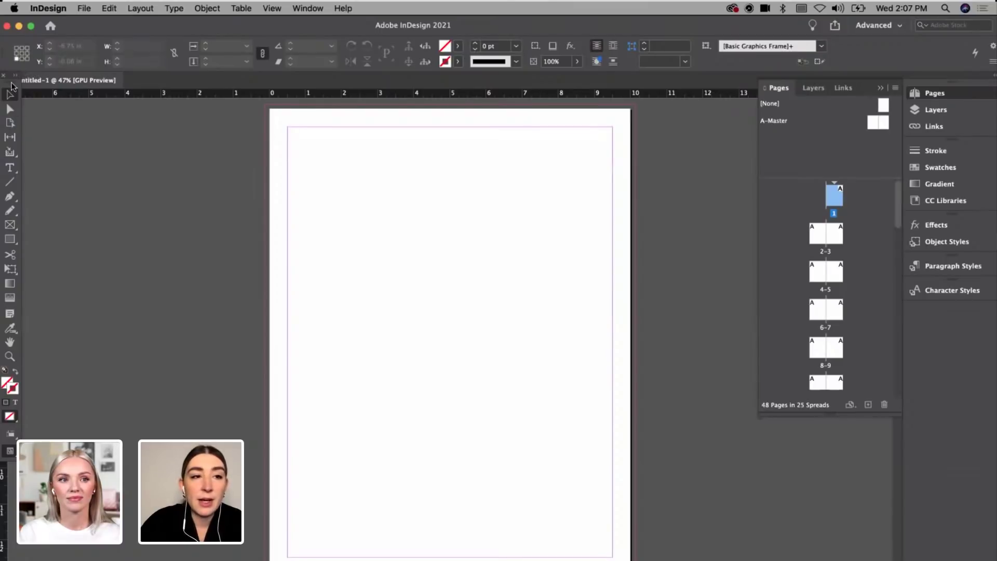
drag(12, 85, 23, 113)
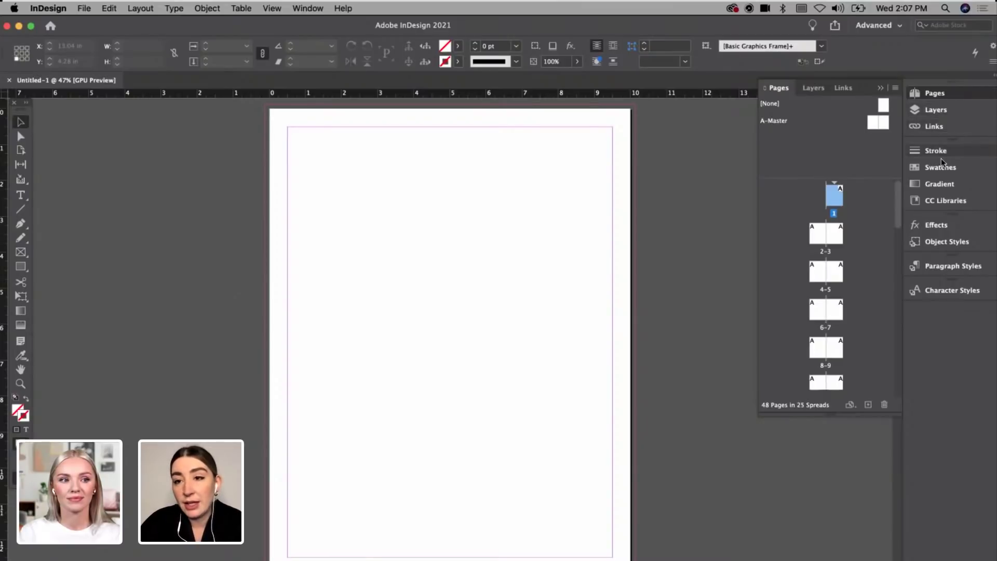
click(880, 88)
Step: Add the Character and Paragraph panels to the collapsed panel dock, below Character Styles
click(308, 8)
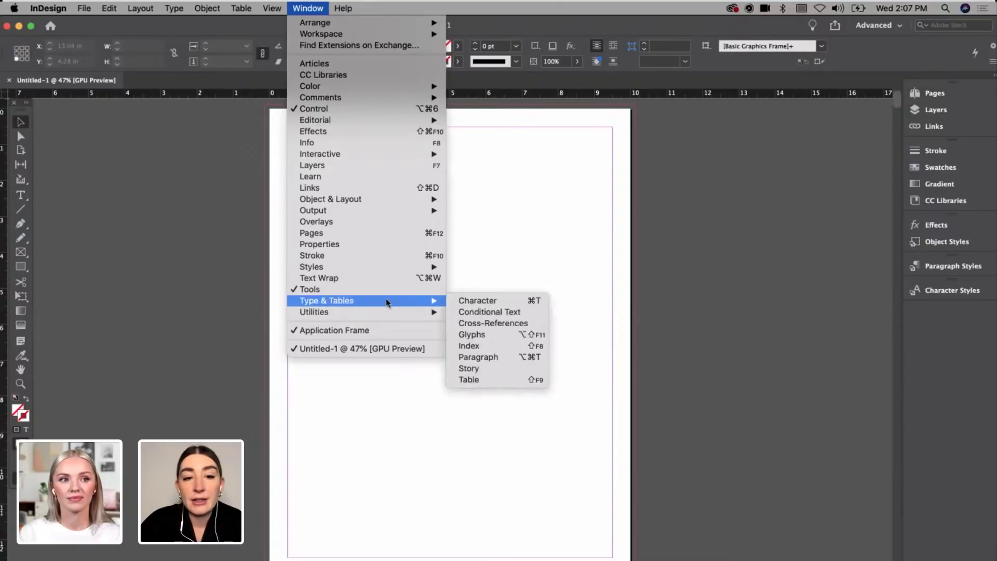
click(487, 302)
drag(412, 234, 952, 317)
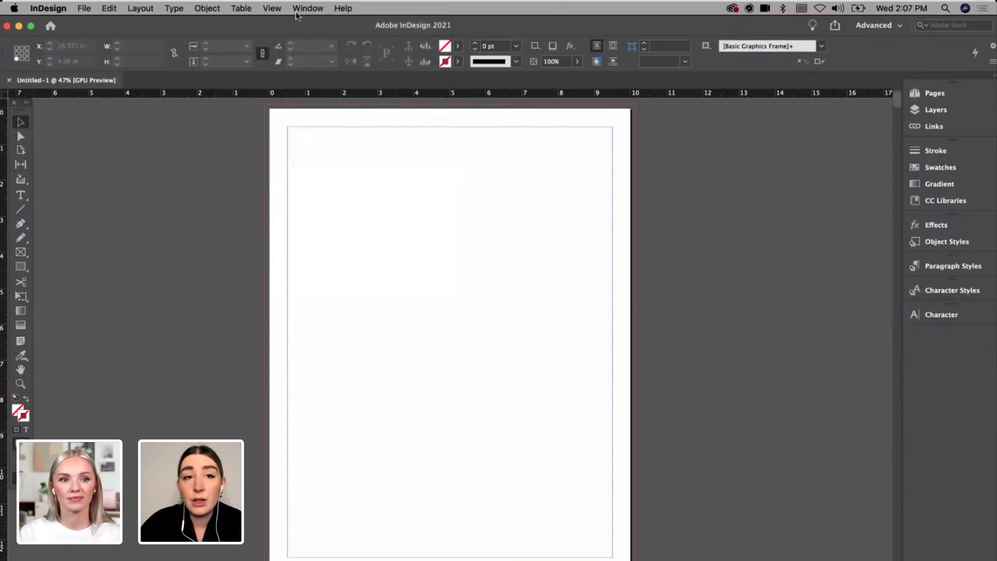
mouse_move(351, 298)
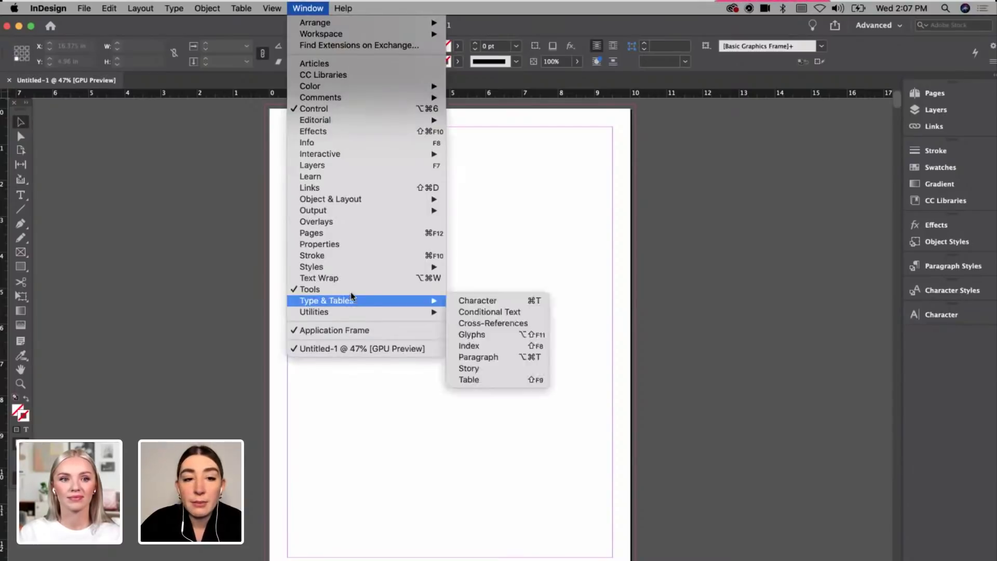
click(490, 356)
drag(396, 234, 943, 340)
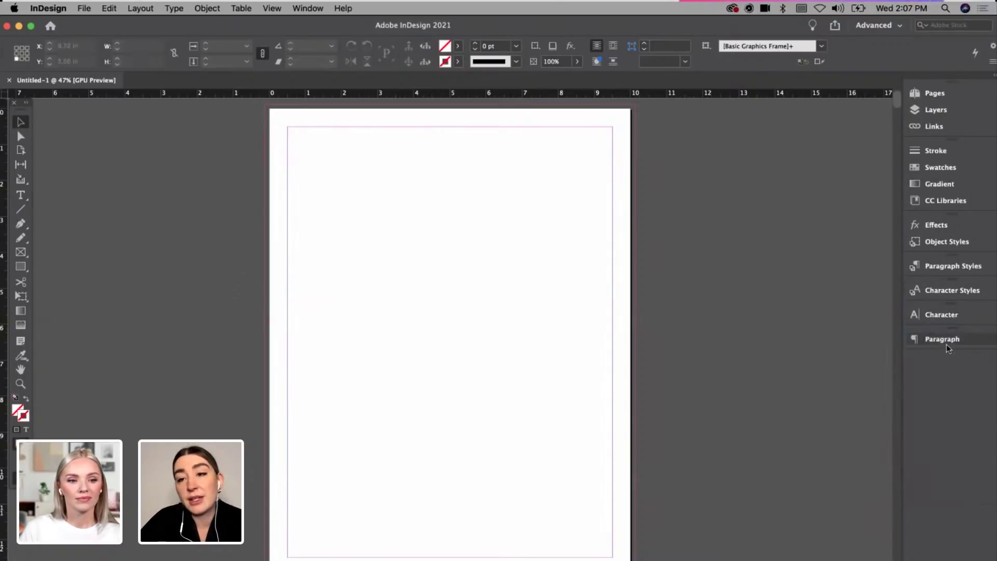
click(950, 315)
click(952, 342)
click(881, 333)
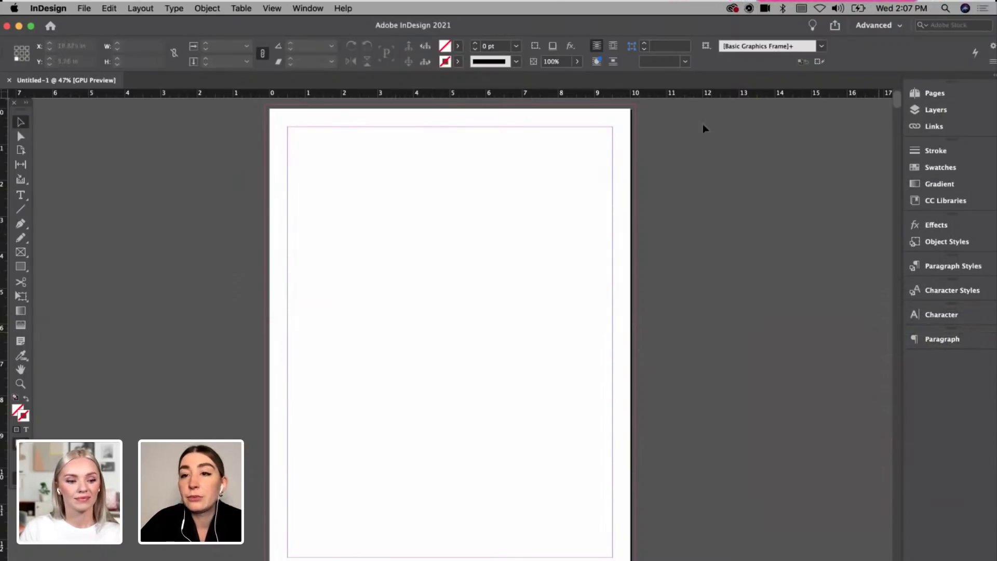
Step: Open the A-Master spread and create a large text frame from the first page's upper margin corner to about 15 in across the spread
click(935, 93)
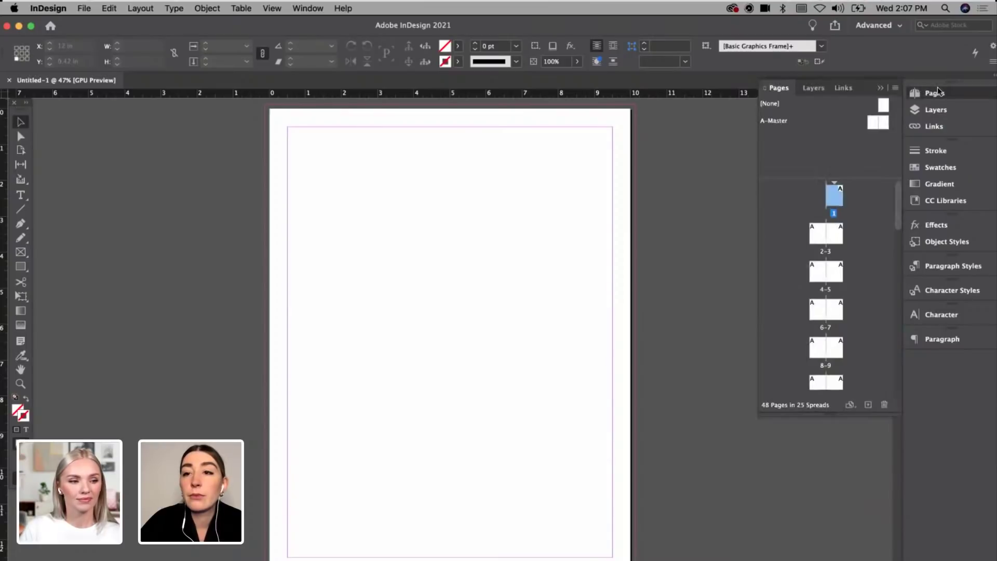
double_click(874, 125)
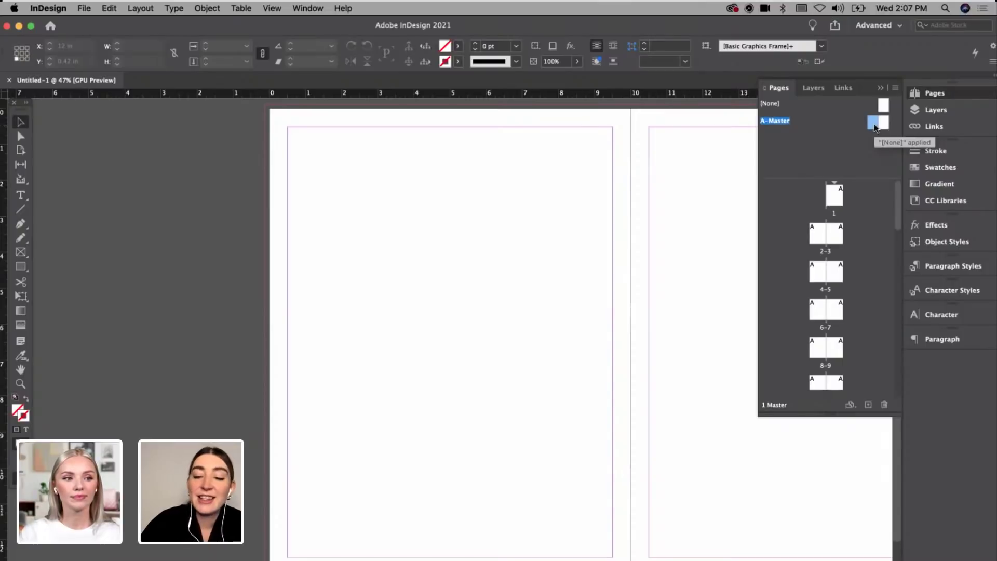
key(super+alt+0)
key(super+equal)
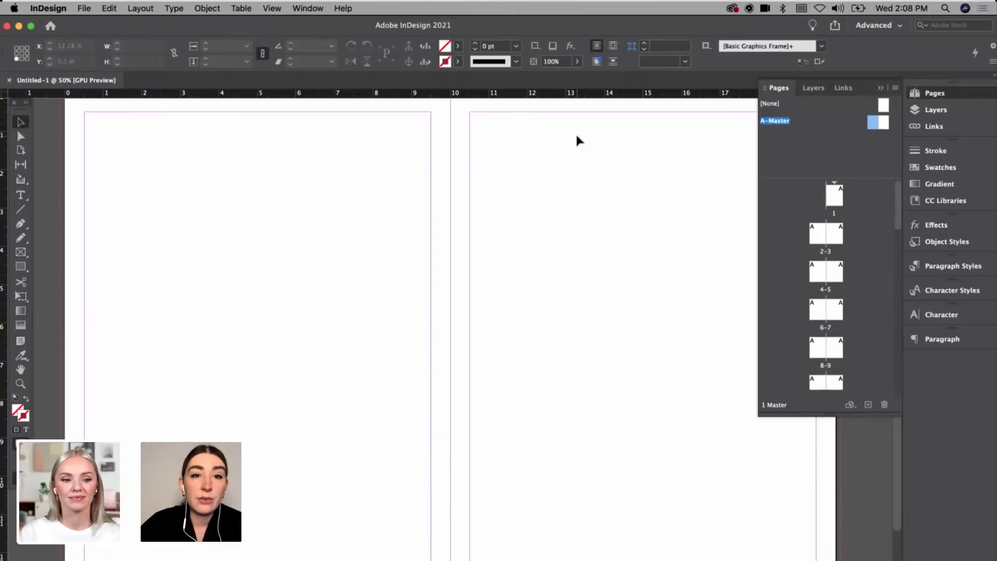
key(t)
drag(92, 119, 647, 428)
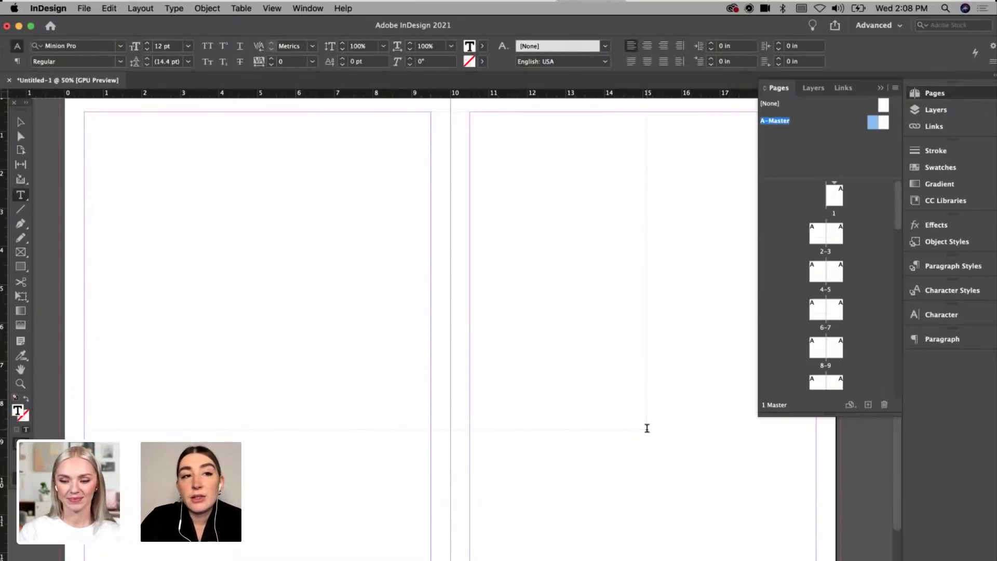
Step: Set the font to Editorial New Medium and enter "Typeface One" in the text frame
click(92, 46)
text(Editorial)
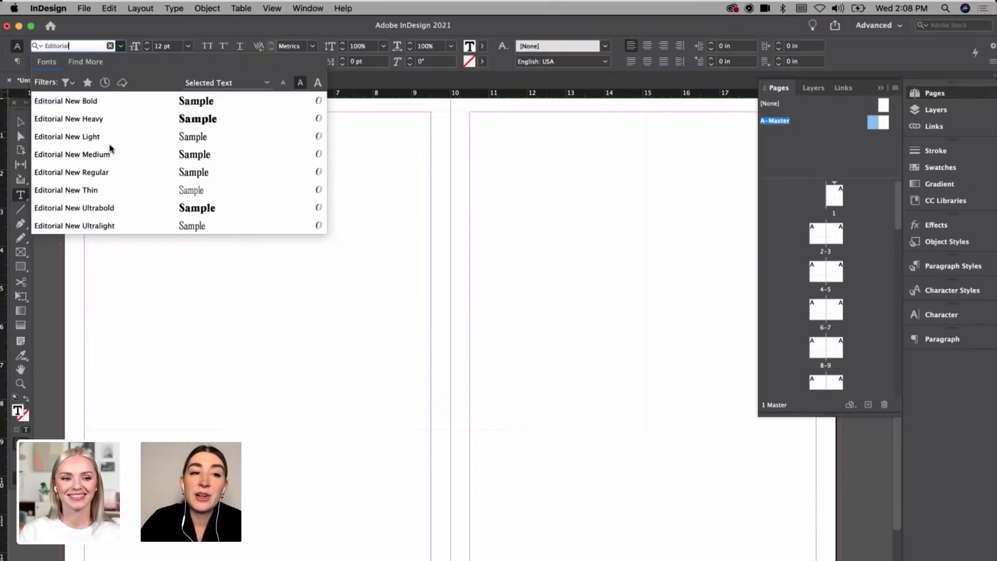
key(Return)
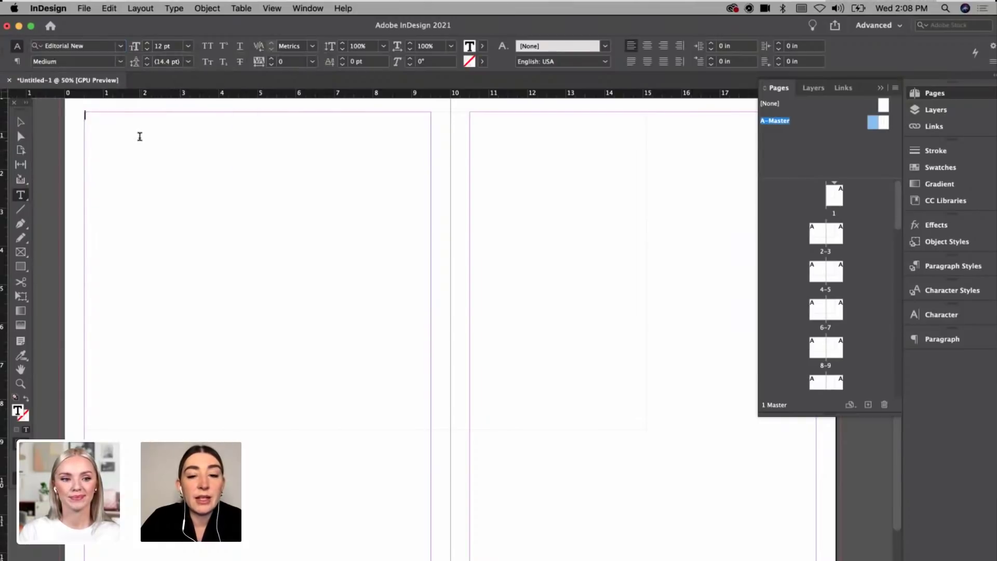
text(H)
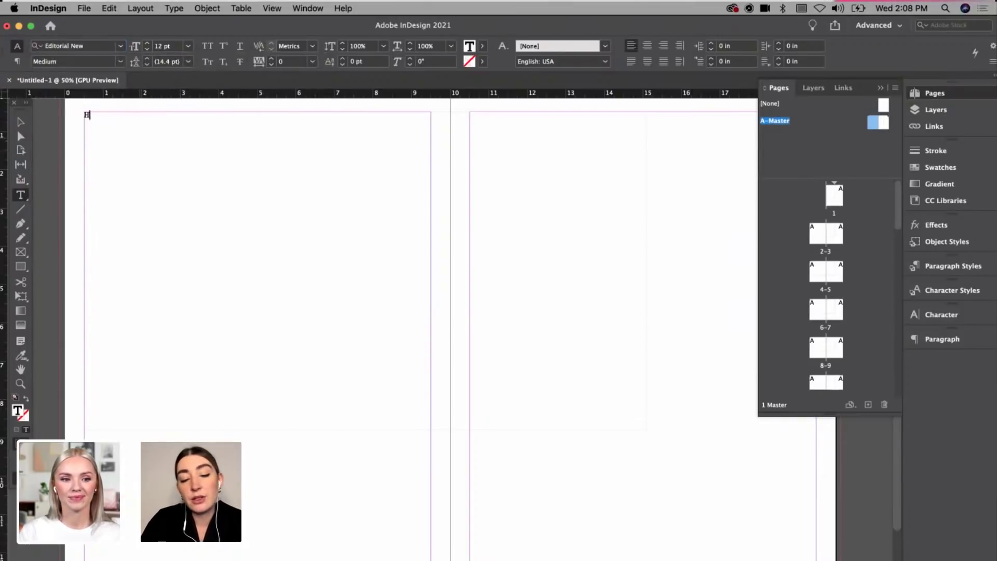
key(BackSpace)
key(BackSpace)
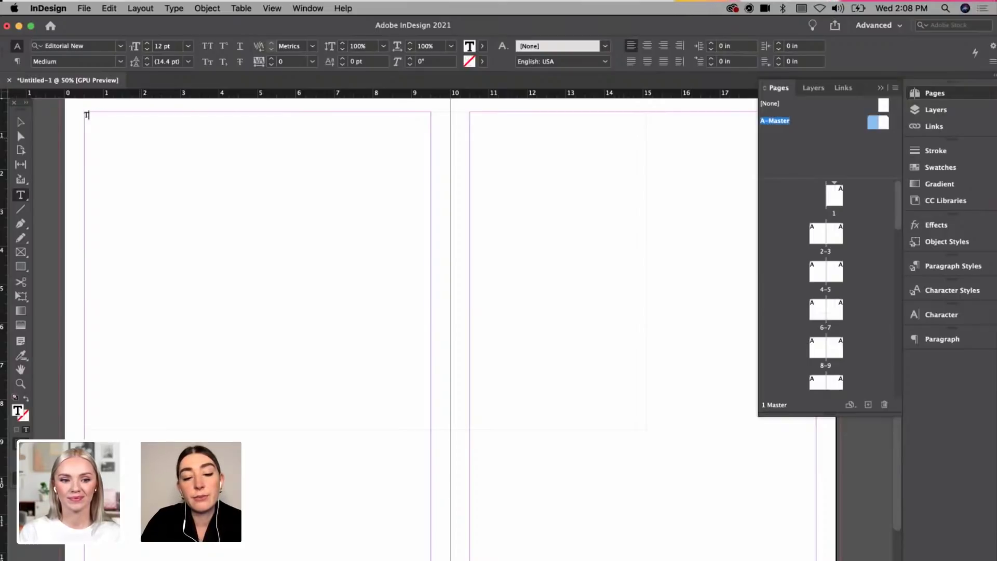
text(One)
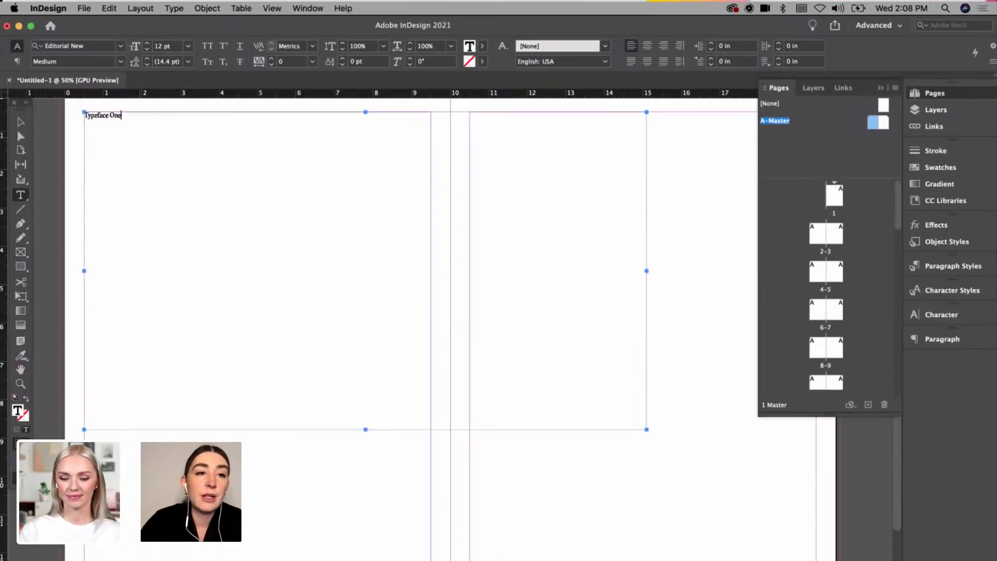
Step: Set the "Typeface One" text to 112 pt with a tracking of -50
key(super+a)
click(156, 48)
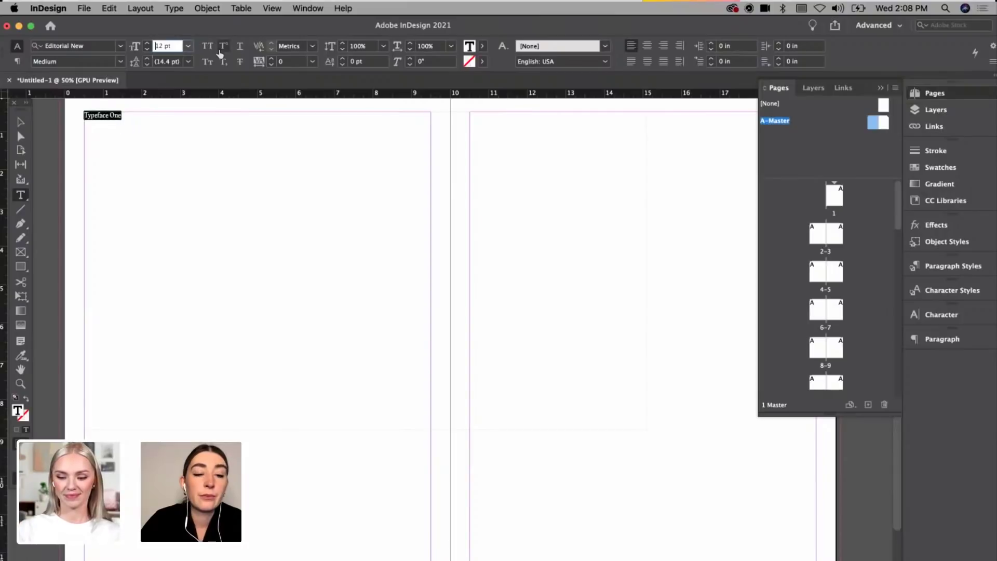
text(1)
key(Return)
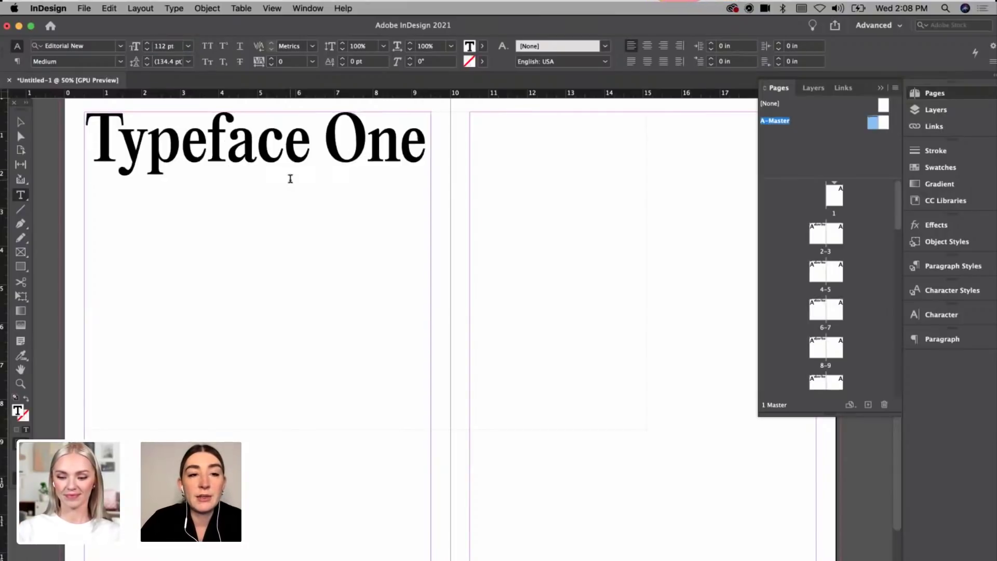
click(312, 61)
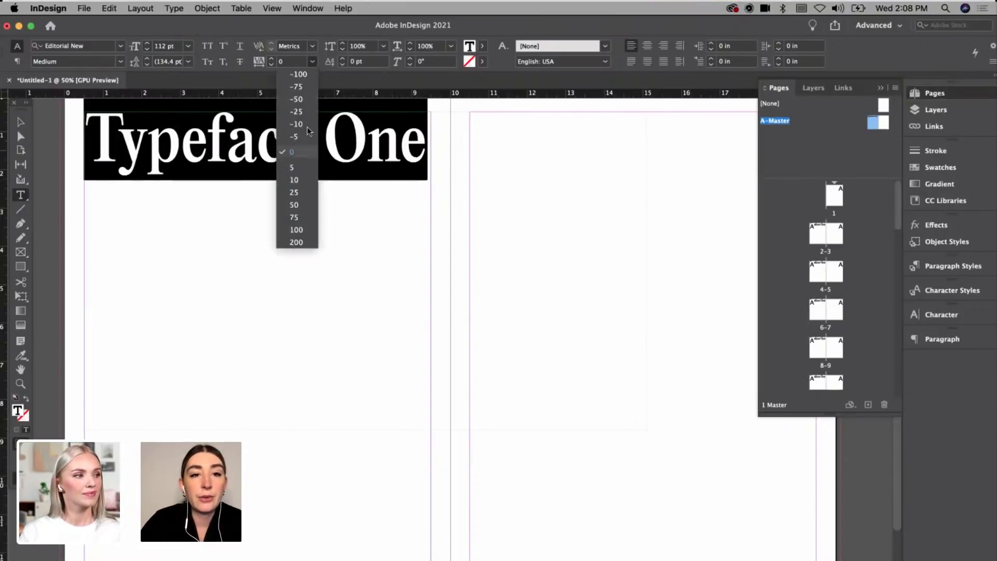
click(304, 114)
click(312, 62)
click(303, 99)
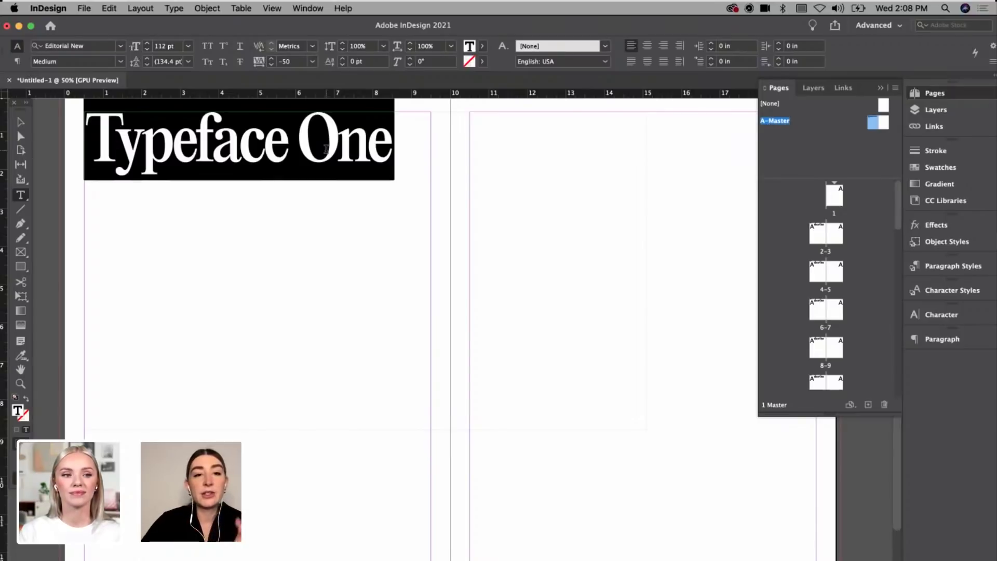
Step: Change the font weight of the whole "Typeface One" line to Bold
click(387, 152)
key(super+a)
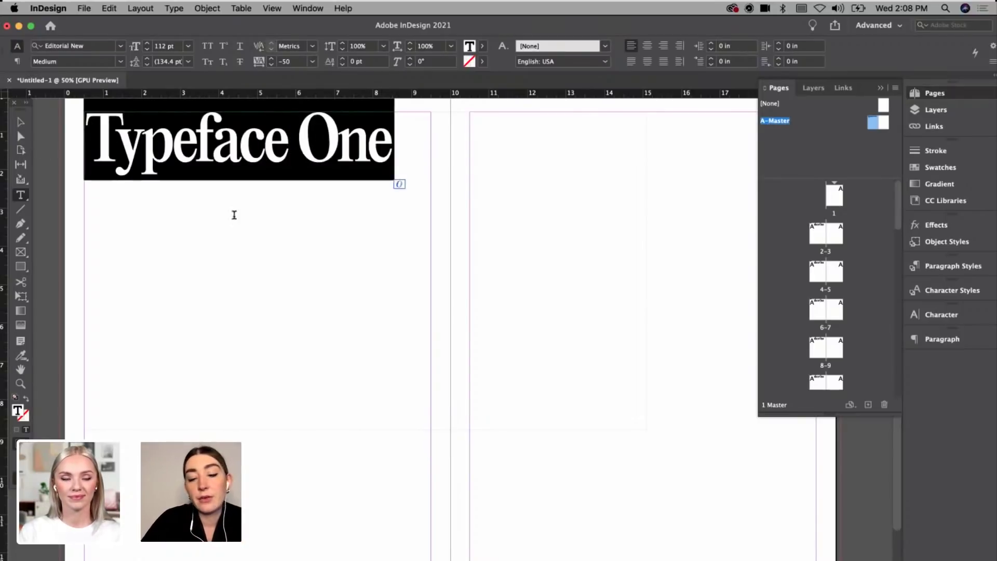
click(120, 60)
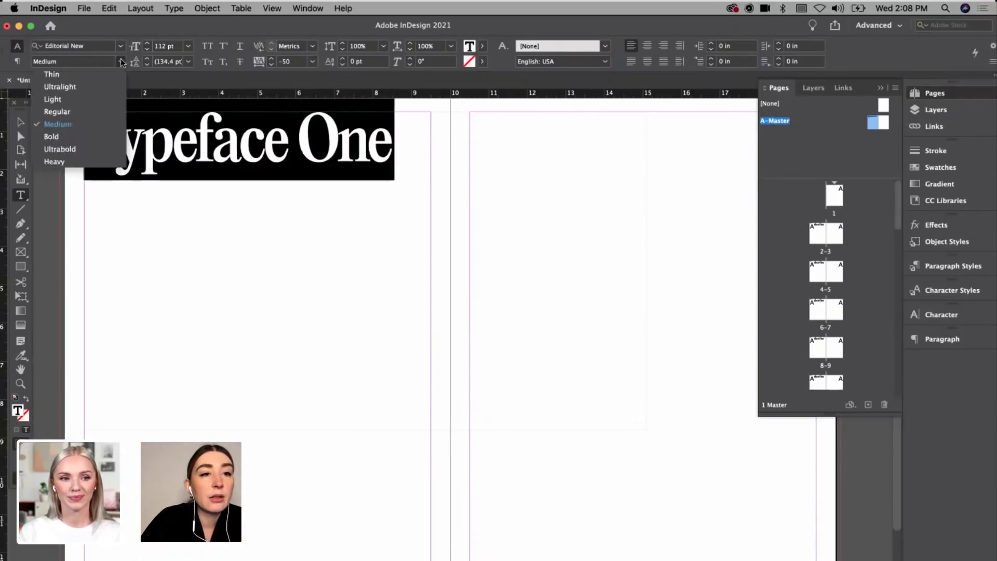
click(85, 137)
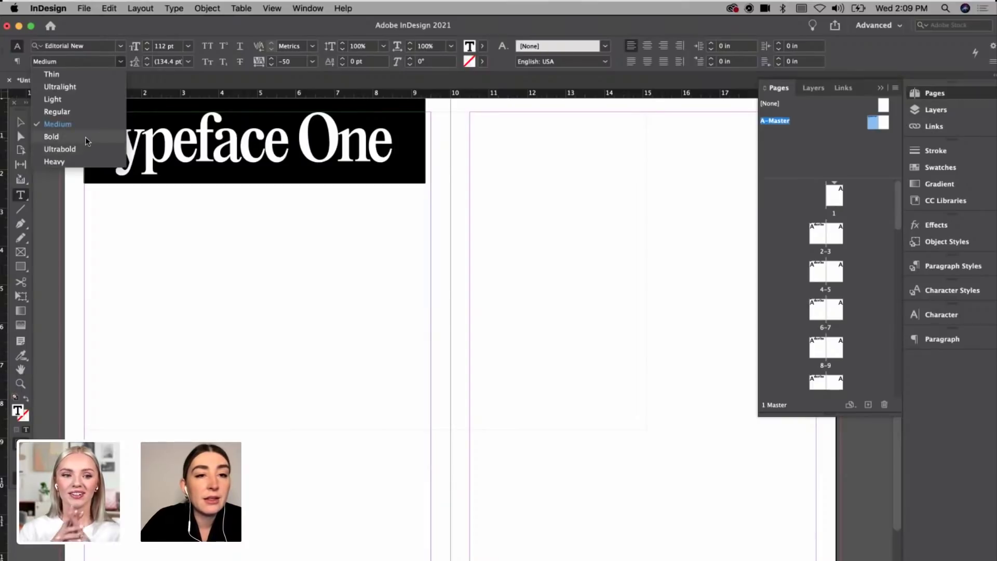
click(268, 204)
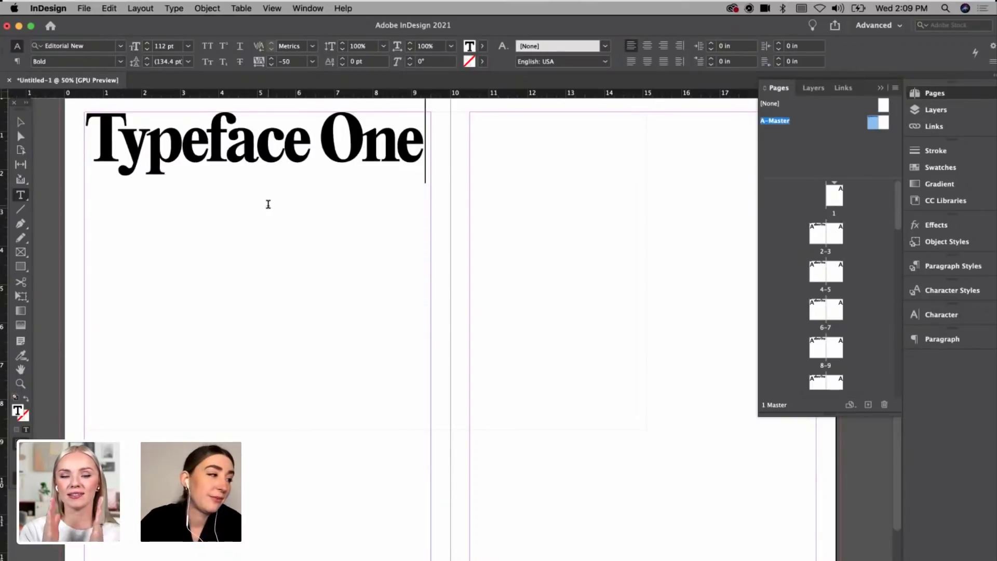
Step: Duplicate the "Typeface One" line onto a second line within the same text frame
click(21, 119)
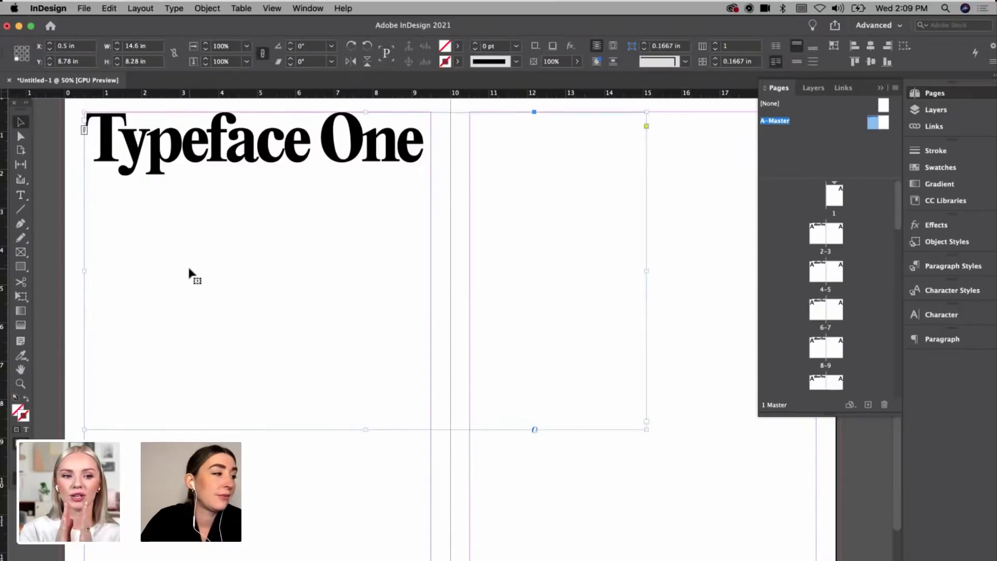
scroll(189, 264, up, 3)
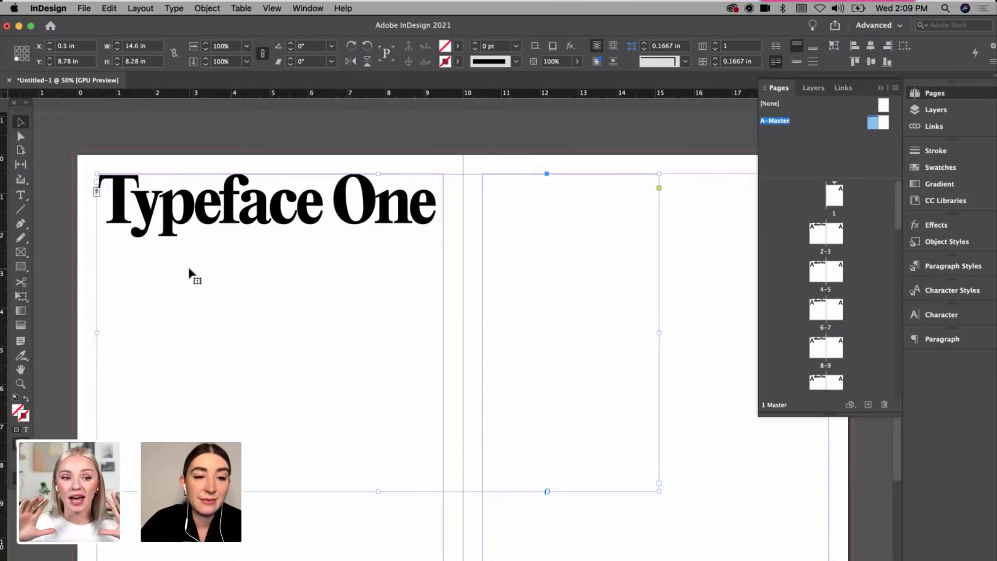
double_click(193, 208)
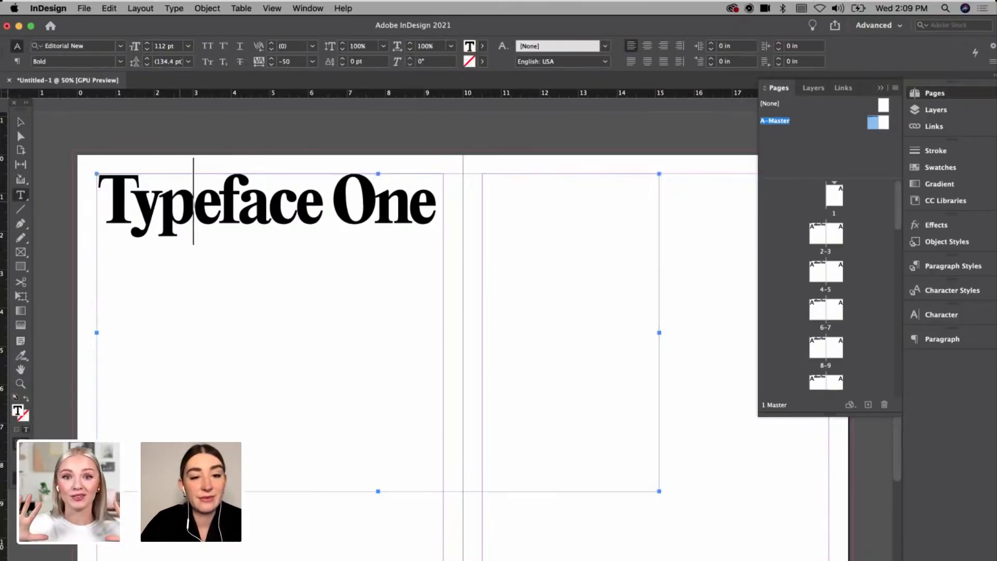
key(super+a)
key(super+c)
key(super+shift+a)
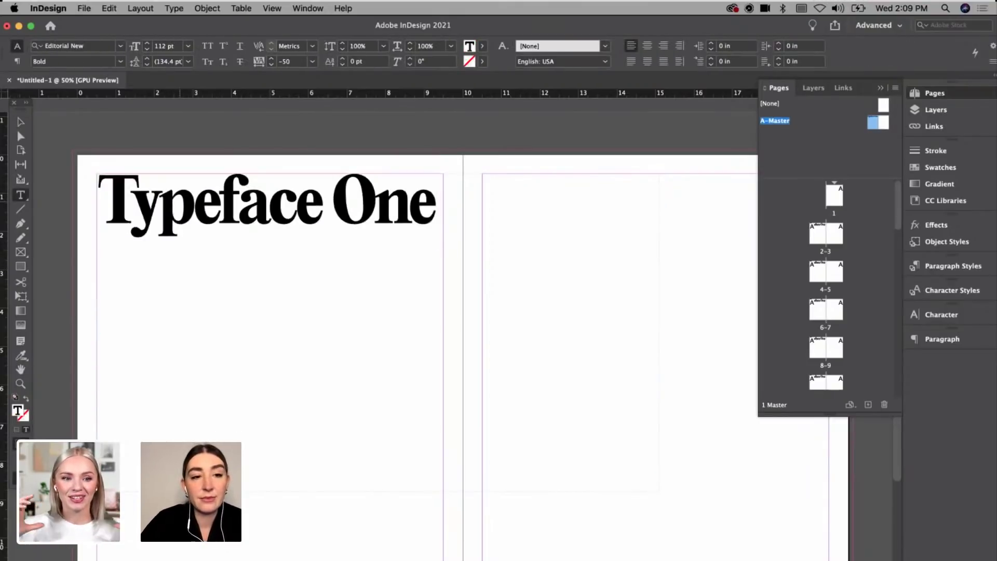
key(Return)
key(super+v)
Step: Format the first "Typeface One" line in all caps and set its tracking to -75
drag(447, 291, 102, 286)
triple_click(116, 215)
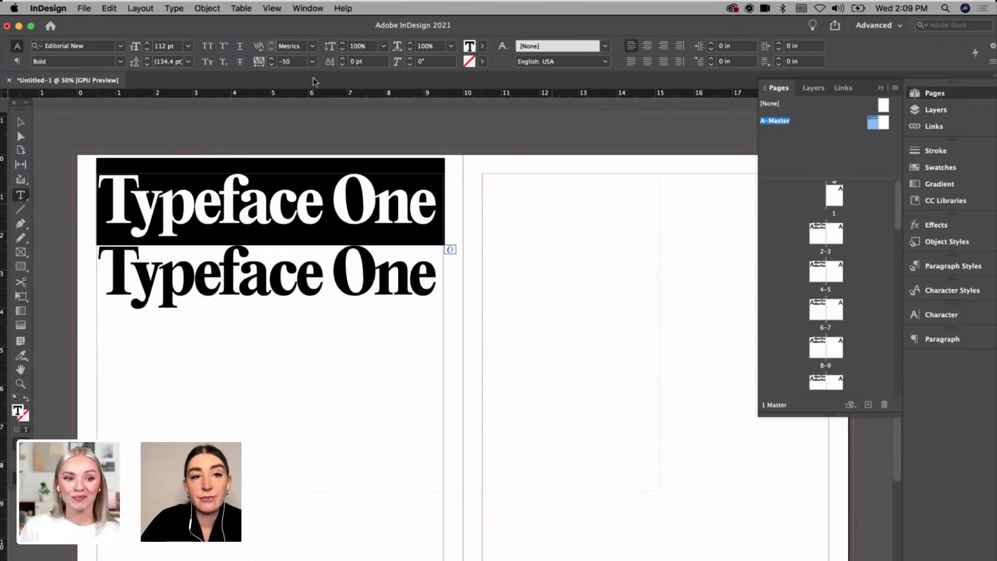
click(207, 45)
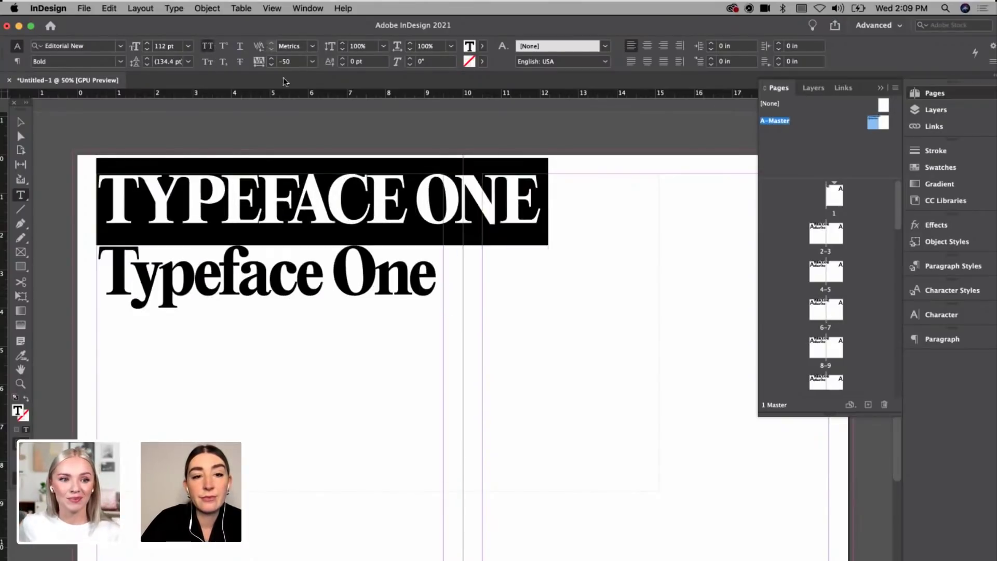
click(313, 62)
click(293, 88)
click(302, 152)
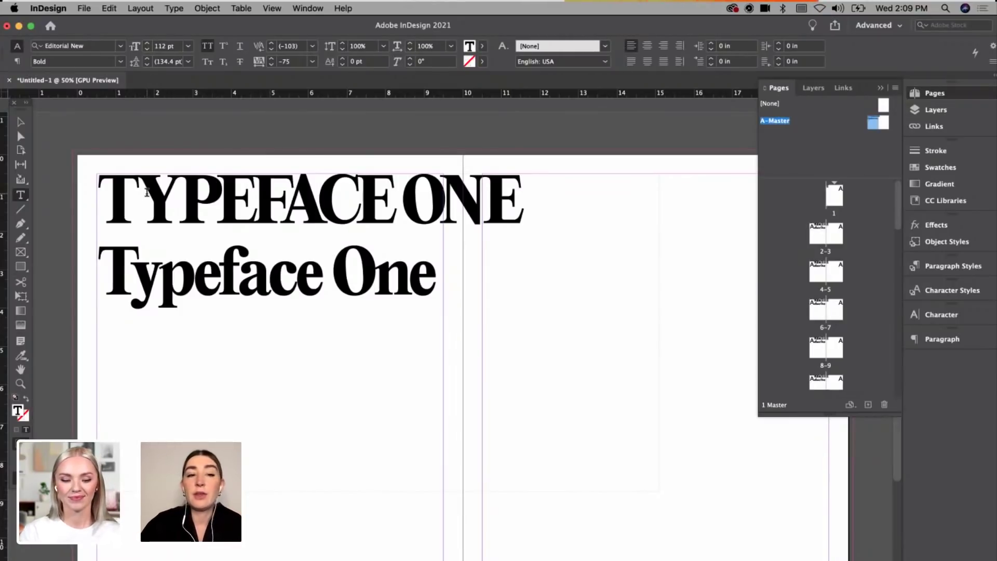
Step: Deselect the text frame and preview the master spread without its margin and bleed guides
click(22, 122)
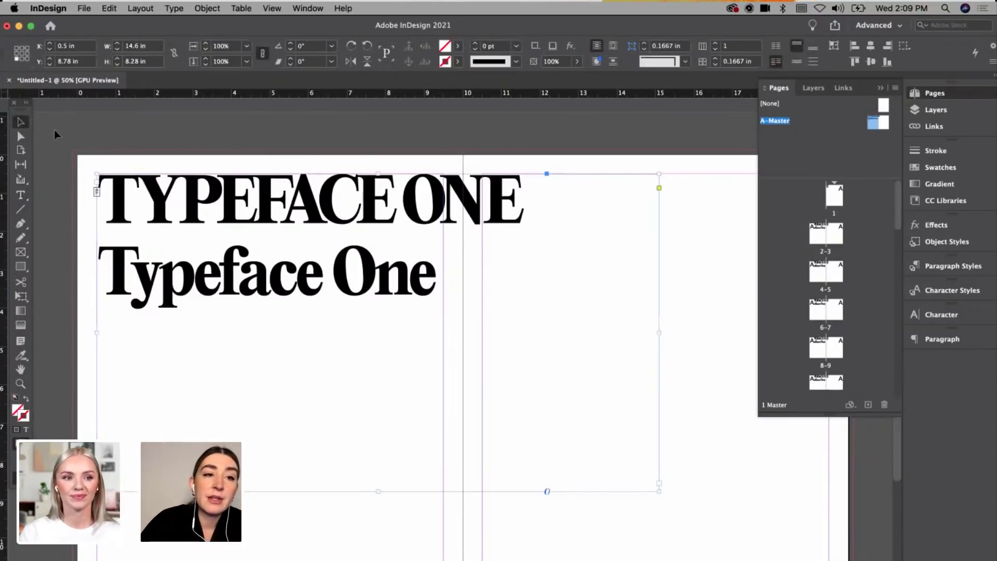
click(54, 131)
key(w)
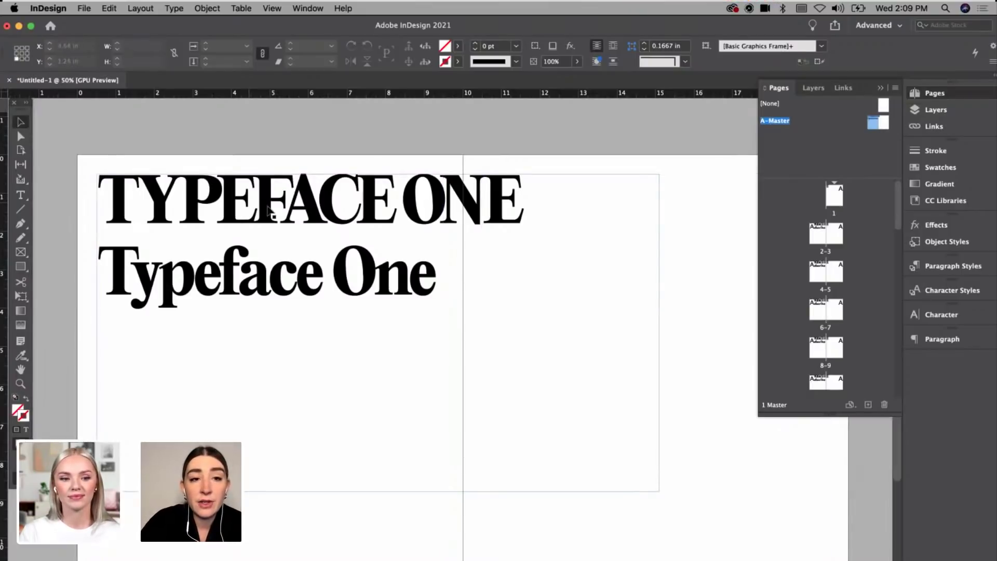
Step: Tighten the tracking of the letters "TY" in the all-caps line to -100 and deselect the text
key(t)
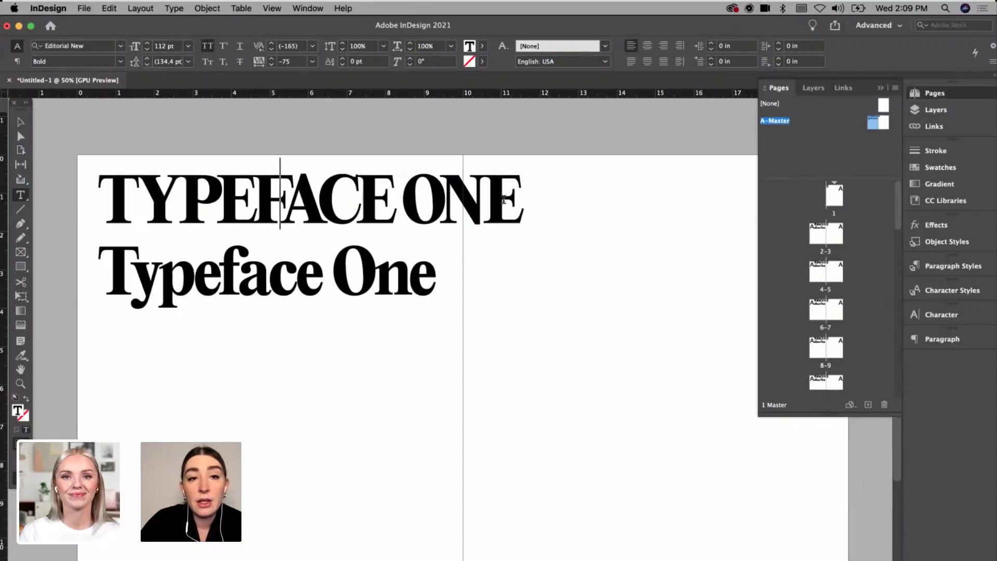
drag(111, 208, 206, 211)
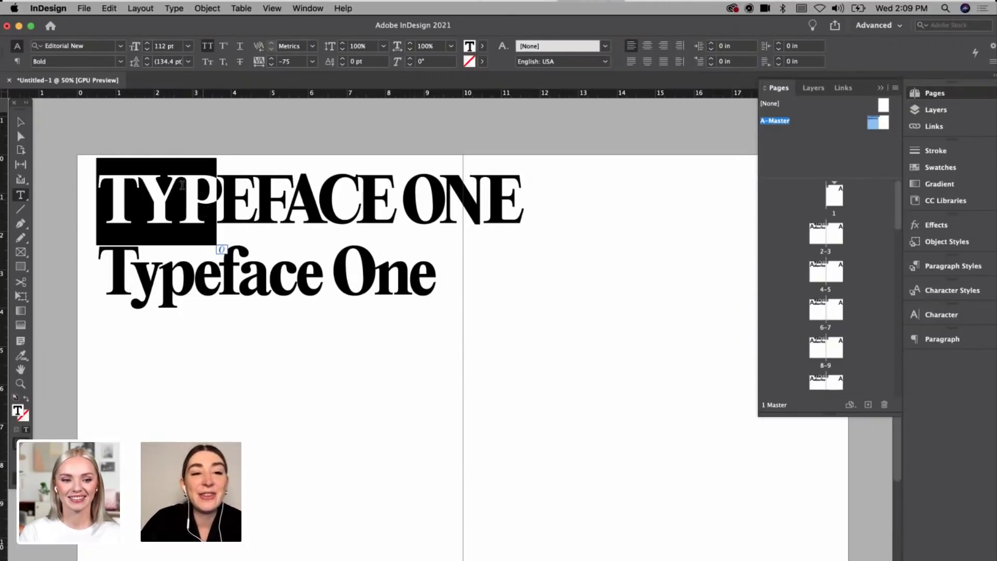
drag(107, 202, 317, 203)
mouse_move(98, 200)
mouse_down()
mouse_move(214, 198)
mouse_move(110, 205)
mouse_up()
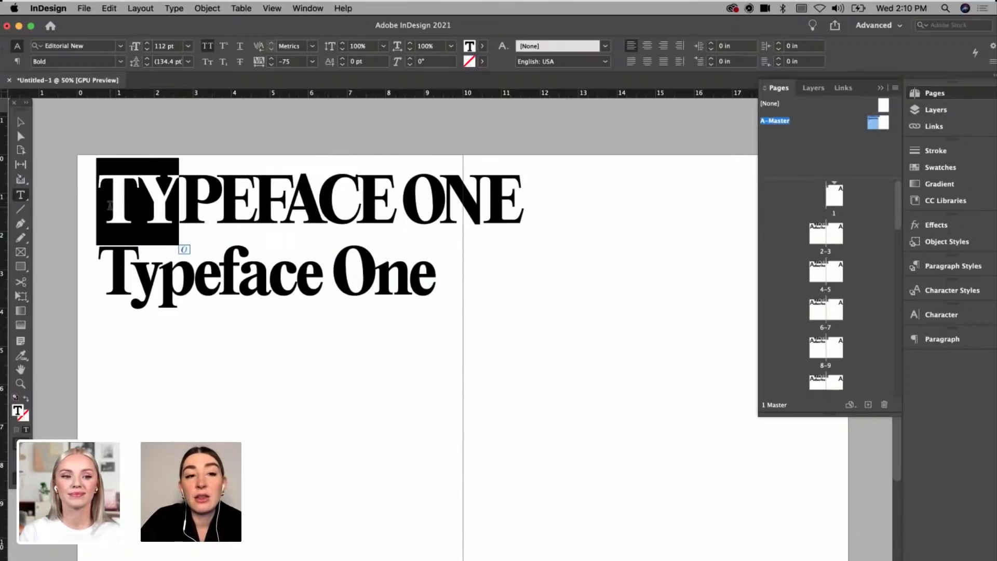
click(292, 60)
text(-100)
key(Return)
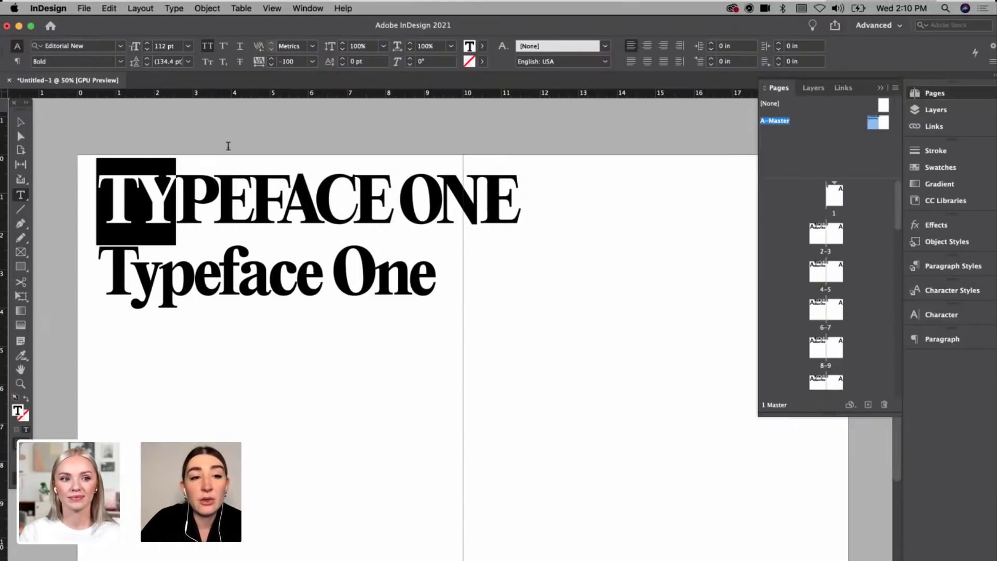
click(191, 200)
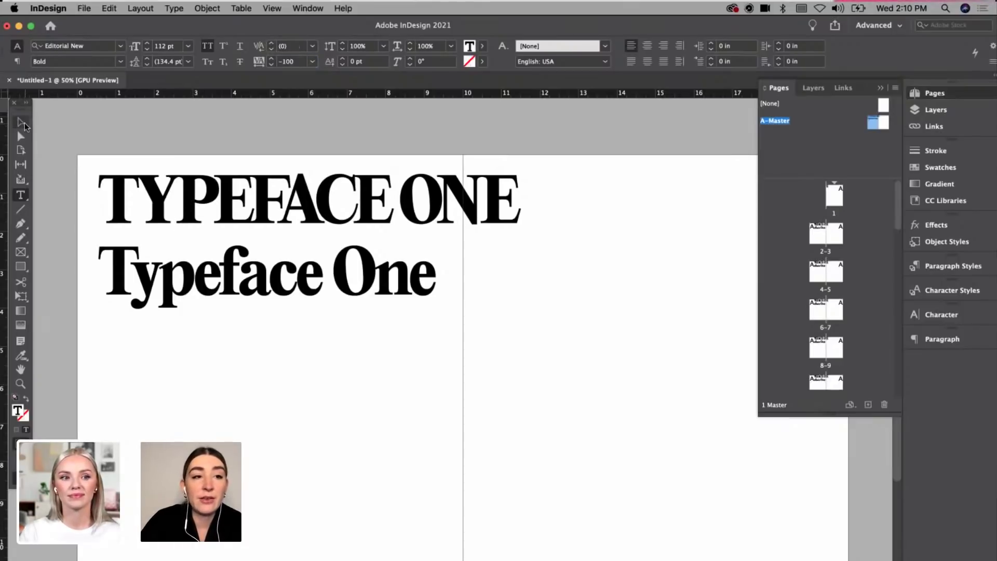
click(21, 123)
click(76, 127)
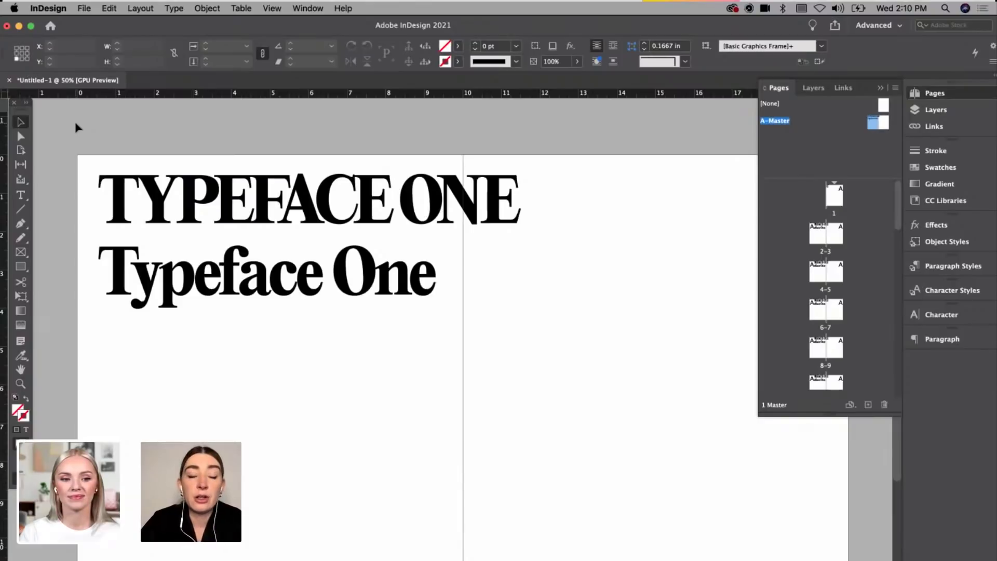
Step: Reduce the leading of both lines in the text frame to 113 pt
click(390, 232)
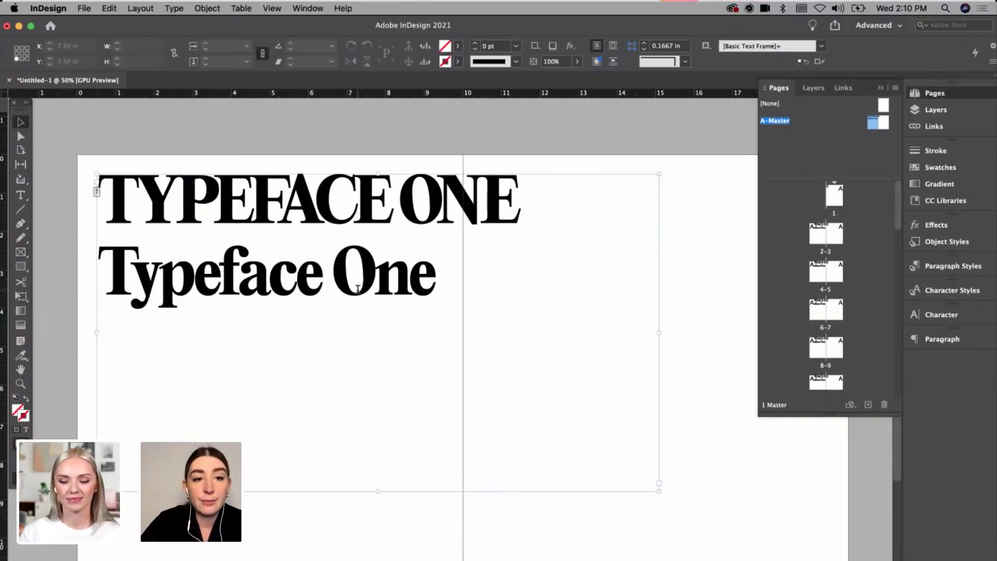
double_click(358, 290)
key(super+a)
click(148, 64)
click(147, 64)
click(148, 64)
click(147, 64)
click(148, 64)
click(147, 64)
click(147, 64)
click(147, 64)
click(147, 64)
click(148, 64)
click(147, 64)
click(148, 64)
click(147, 64)
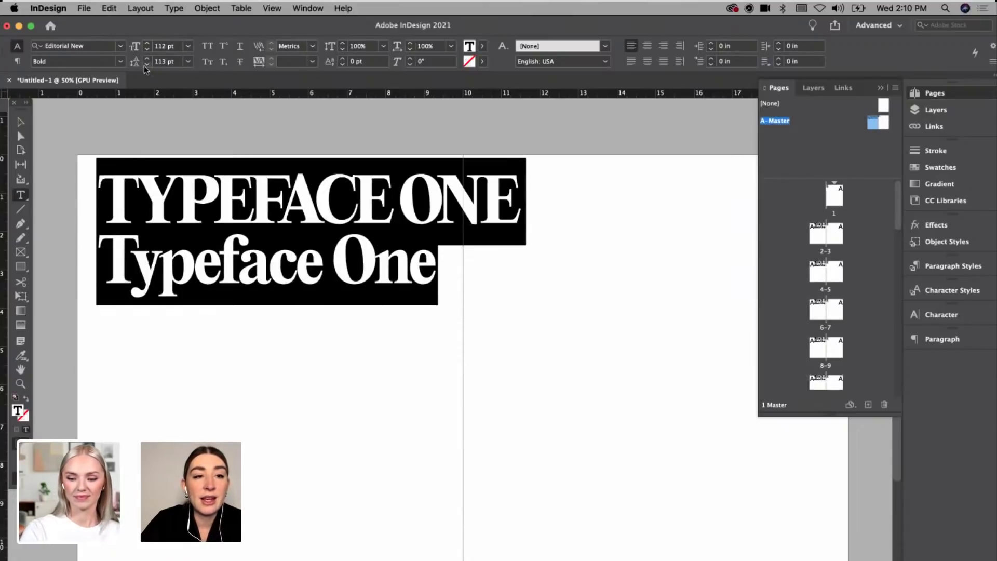
Step: Turn the guides back on and scale the frame with its text down to about 11.36 by 6.44 in
click(21, 122)
click(60, 119)
key(w)
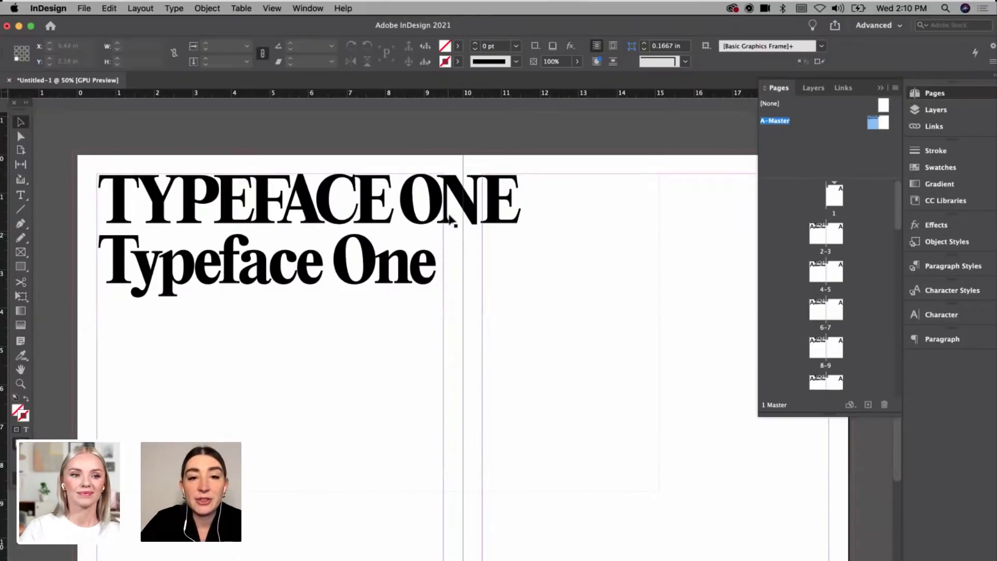
click(456, 221)
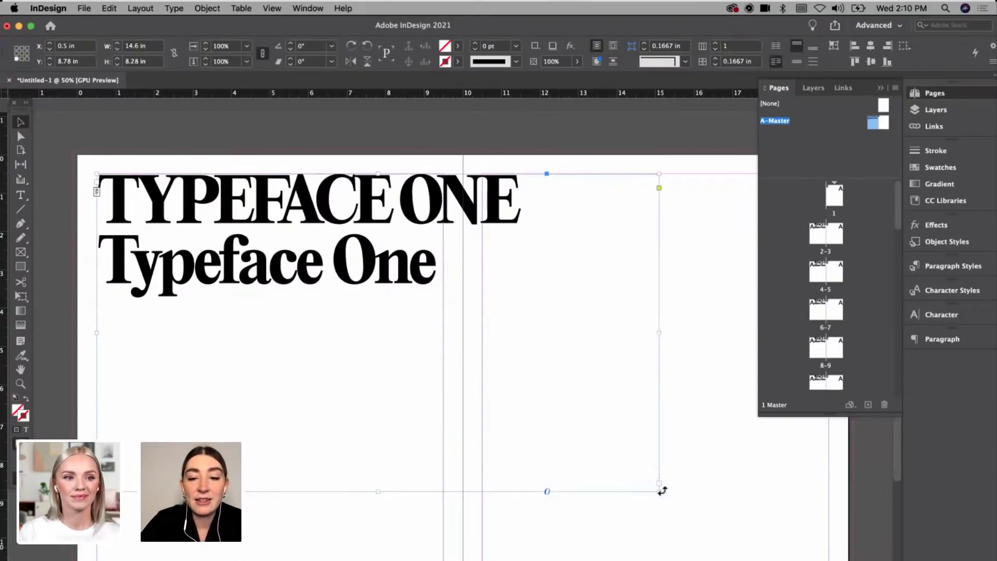
drag(658, 488, 503, 421)
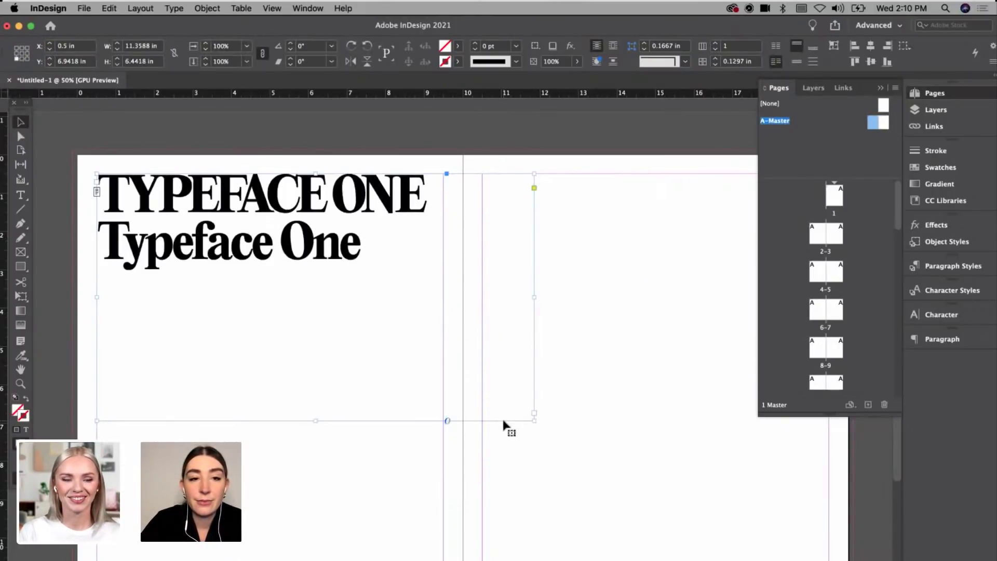
Step: Copy the mixed-case "Typeface One" line and paste it as a third line below
double_click(368, 245)
drag(368, 246, 83, 242)
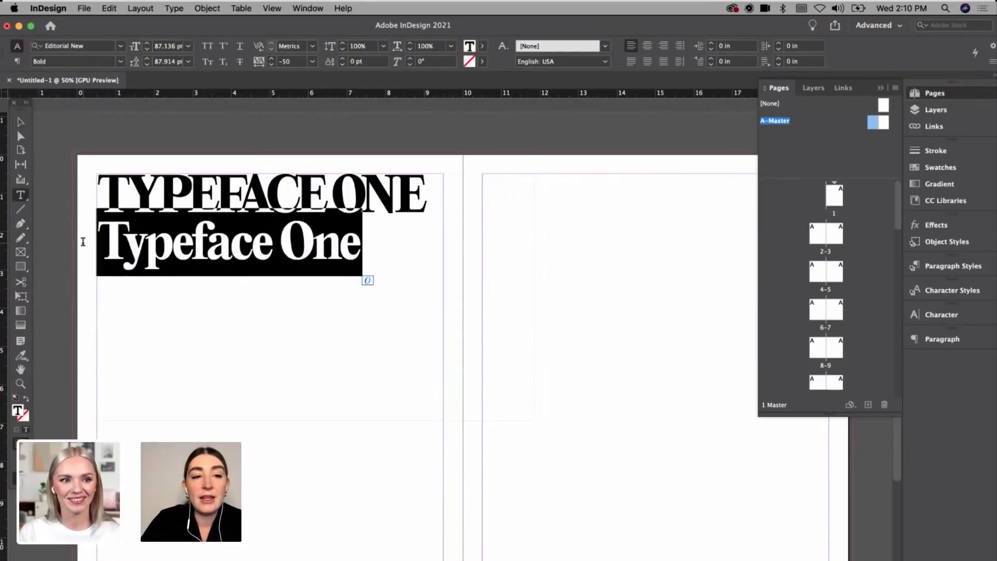
drag(111, 190, 392, 187)
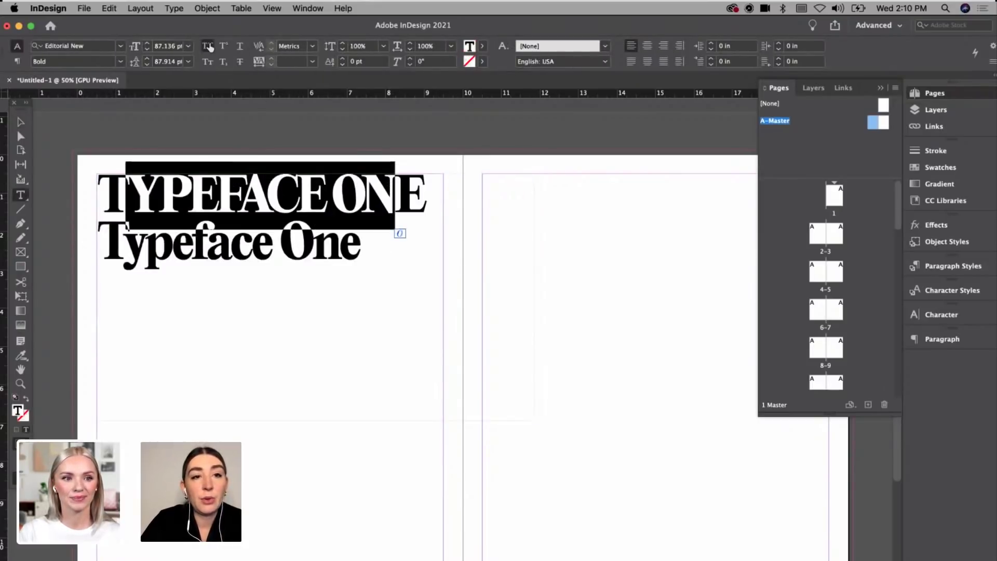
click(398, 260)
triple_click(398, 260)
click(379, 251)
scroll(379, 251, left, 2)
drag(452, 239, 103, 251)
key(super+c)
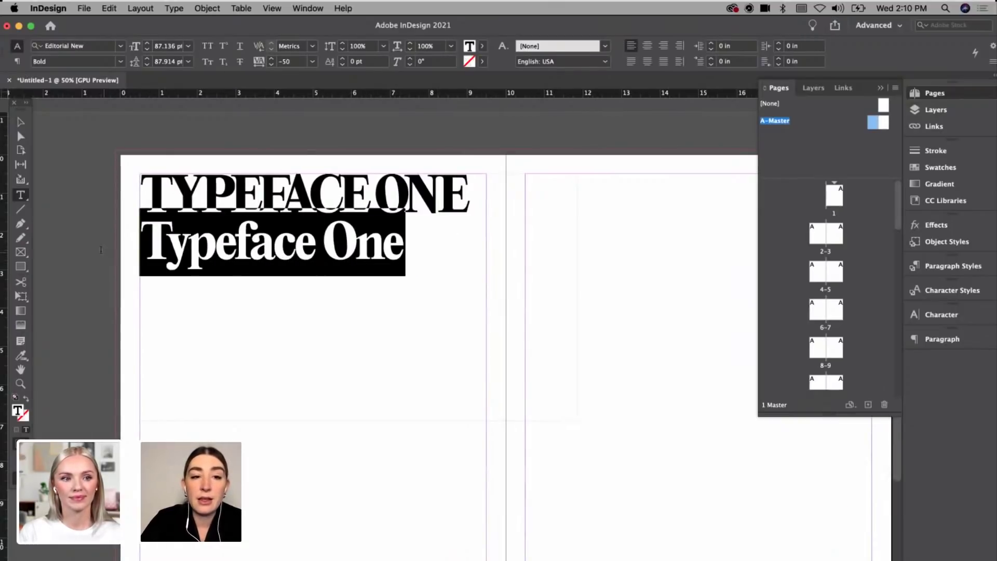
key(Right)
key(Return)
key(super+v)
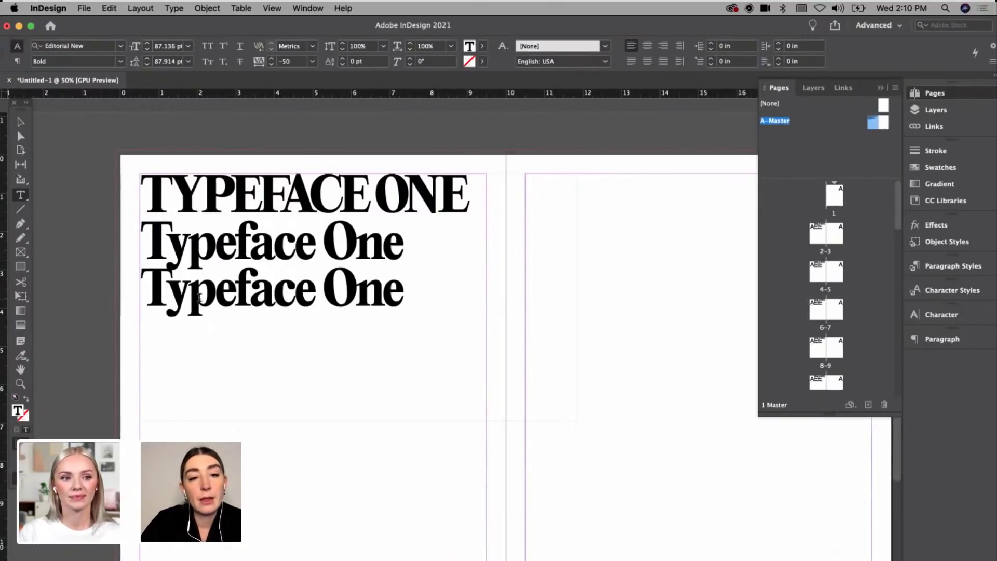
Step: Change the font weight of the third "Typeface One" line to Light
key(shift+Home)
click(120, 61)
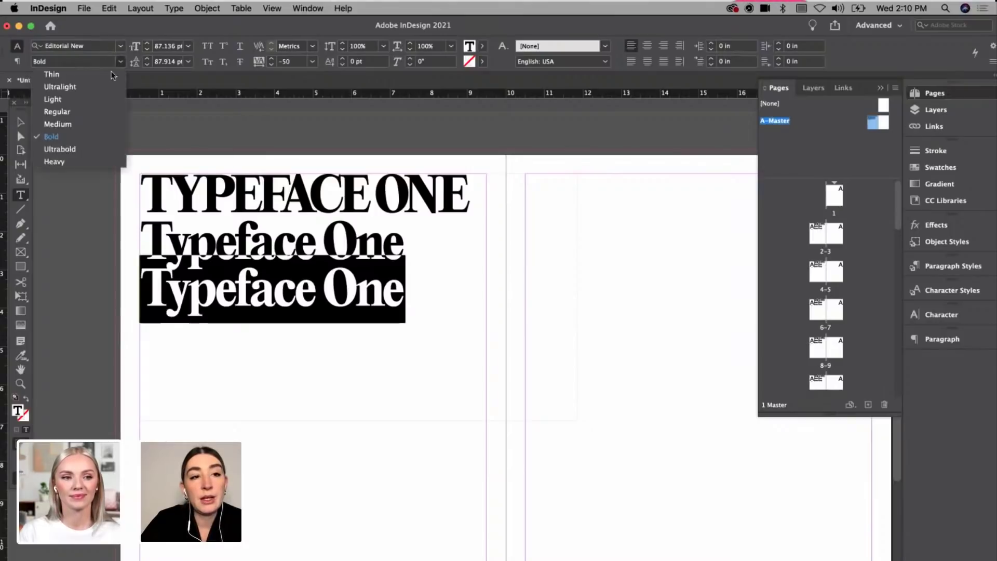
click(95, 107)
click(280, 320)
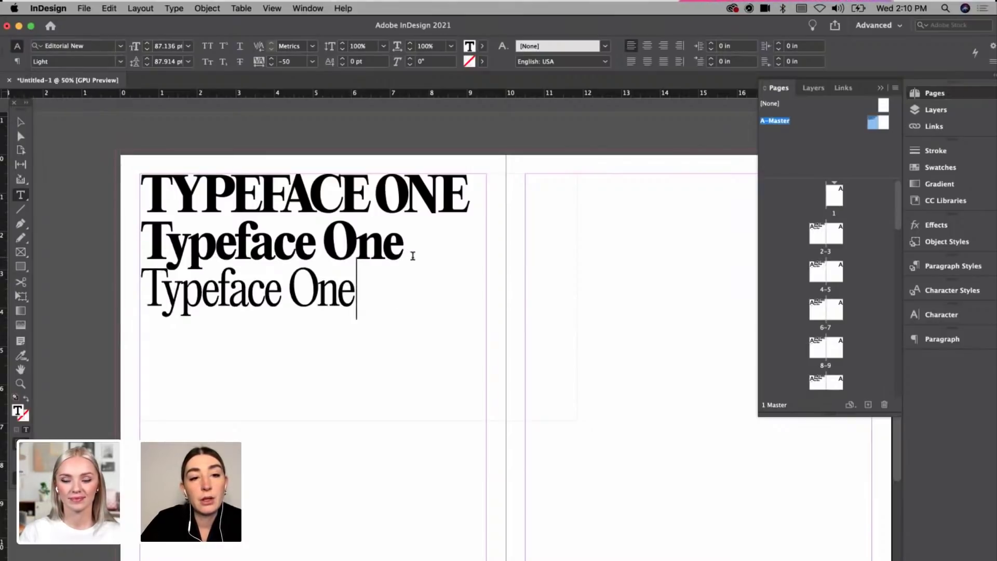
Step: Increase the leading of the second and third lines to 98 pt
drag(411, 253, 413, 285)
click(148, 58)
click(148, 59)
click(148, 59)
click(147, 59)
click(250, 244)
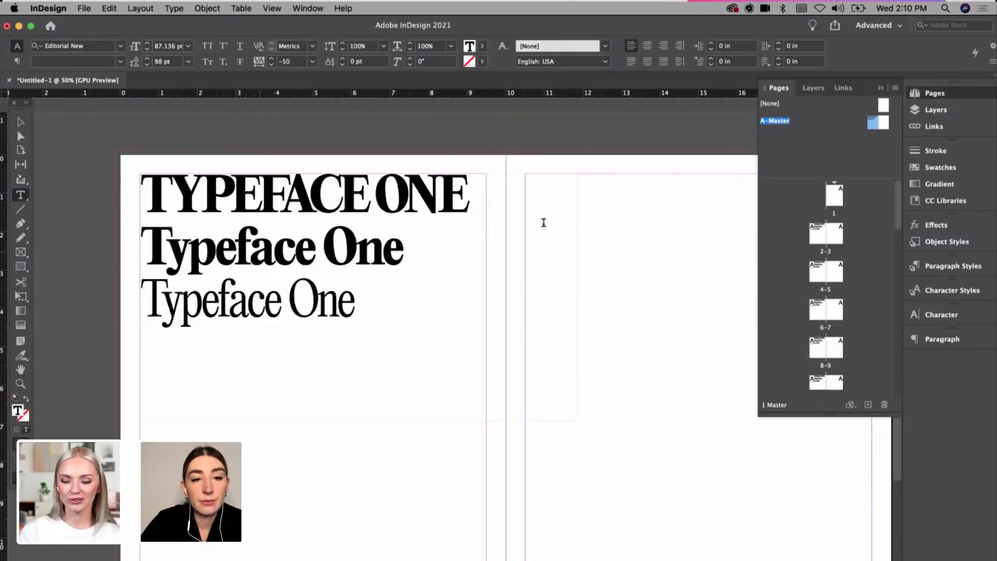
Step: Try to reduce the leading of the bold mixed-case line to 88 pt
drag(487, 199, 487, 247)
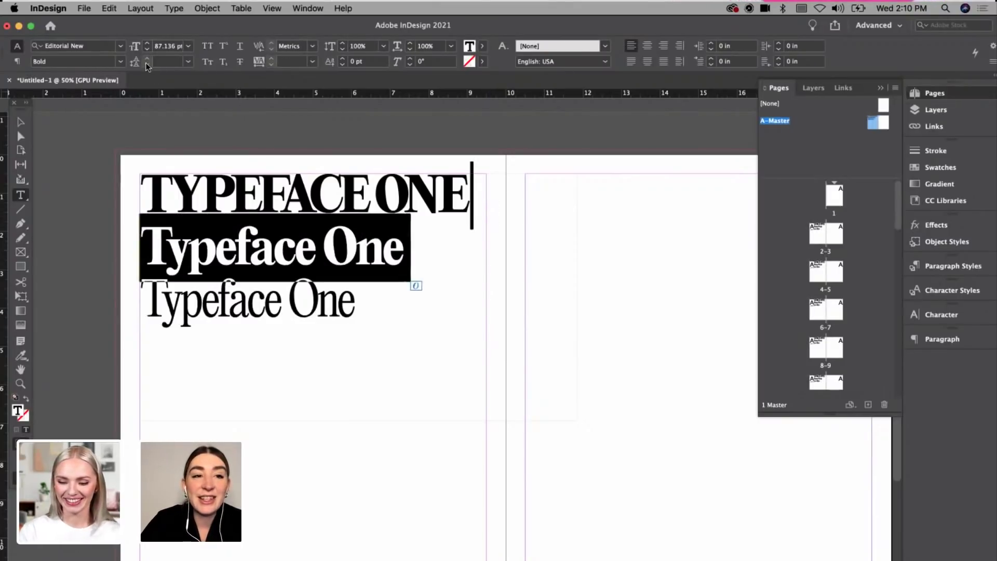
click(165, 63)
click(471, 222)
drag(439, 248, 56, 251)
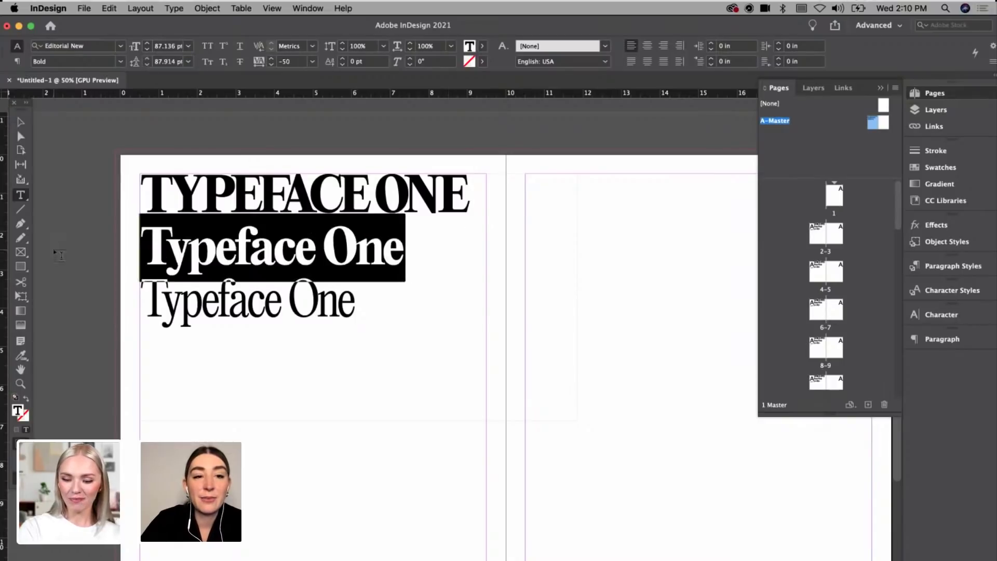
triple_click(163, 63)
text(85)
key(Return)
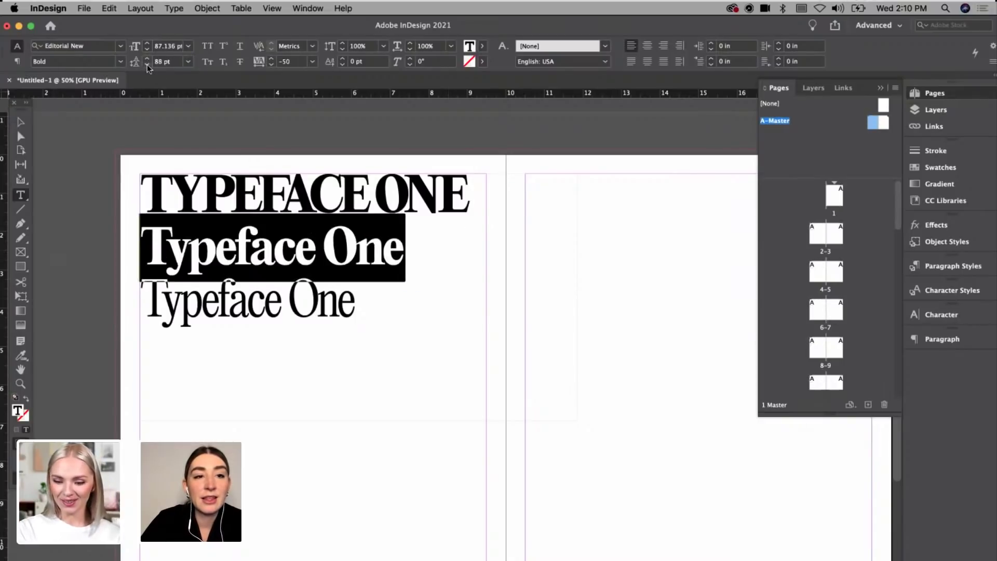
Step: Set the leading of all three lines in the text frame to 80 pt
click(407, 239)
key(super+a)
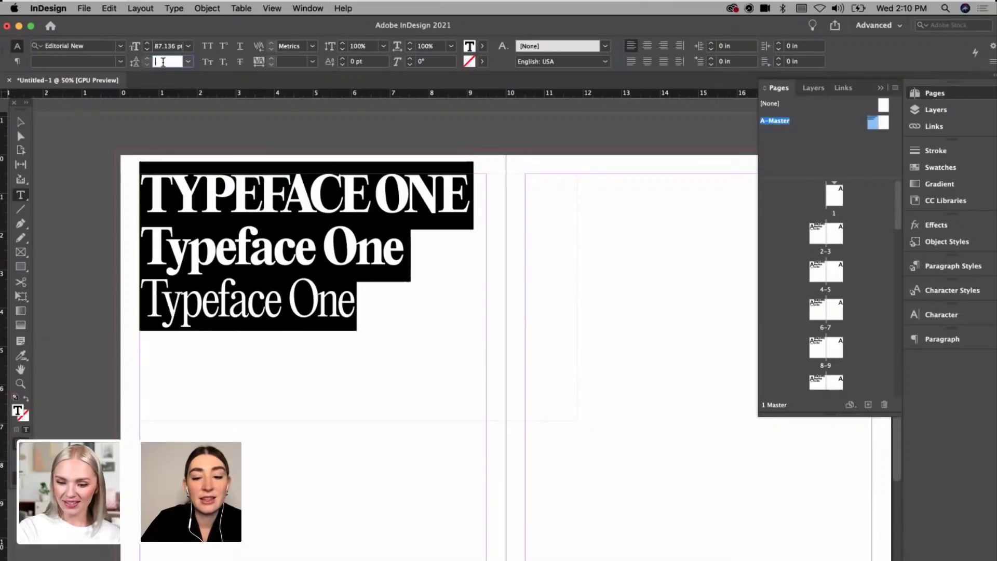
click(165, 61)
text(80)
key(Return)
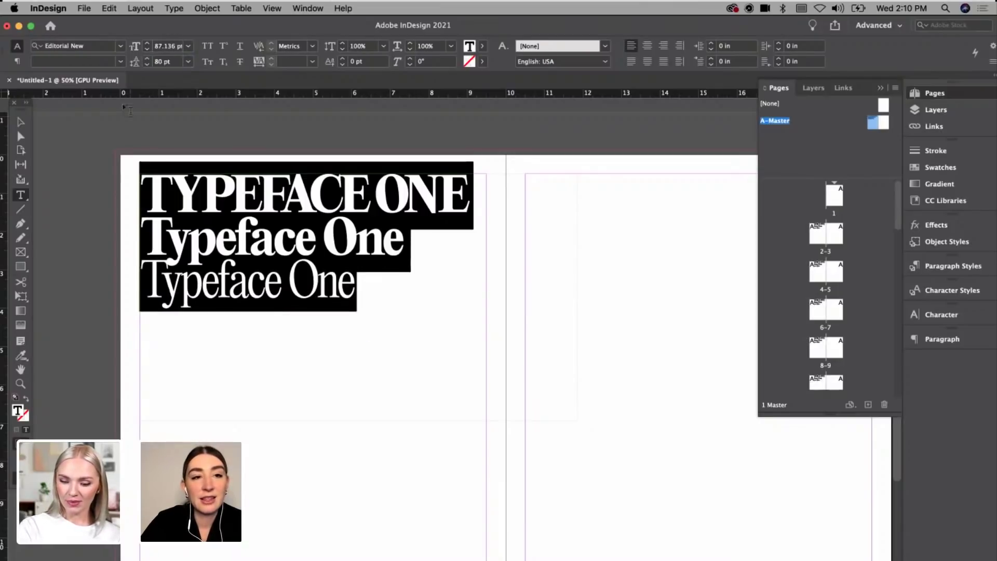
Step: Raise the leading of all three lines in small increments to loosen their spacing, and deselect the text
click(148, 59)
click(148, 59)
click(147, 59)
click(148, 59)
click(147, 59)
click(148, 59)
click(148, 59)
click(148, 59)
click(148, 60)
click(77, 132)
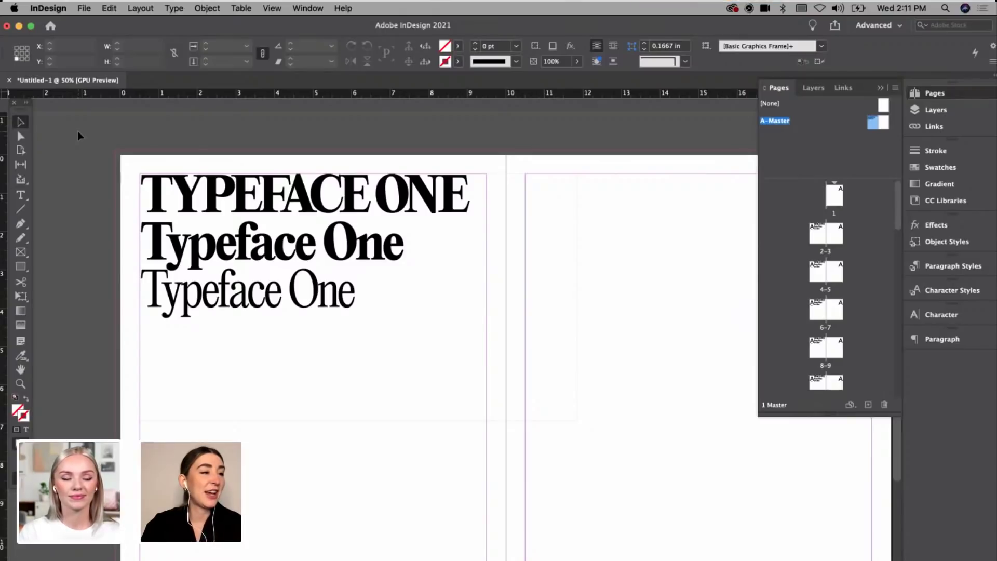
Step: Increase the leading of the Light "Typeface One" line to 99 pt
key(t)
triple_click(378, 299)
drag(150, 292, 396, 294)
click(147, 59)
click(147, 59)
click(147, 59)
click(147, 58)
click(255, 268)
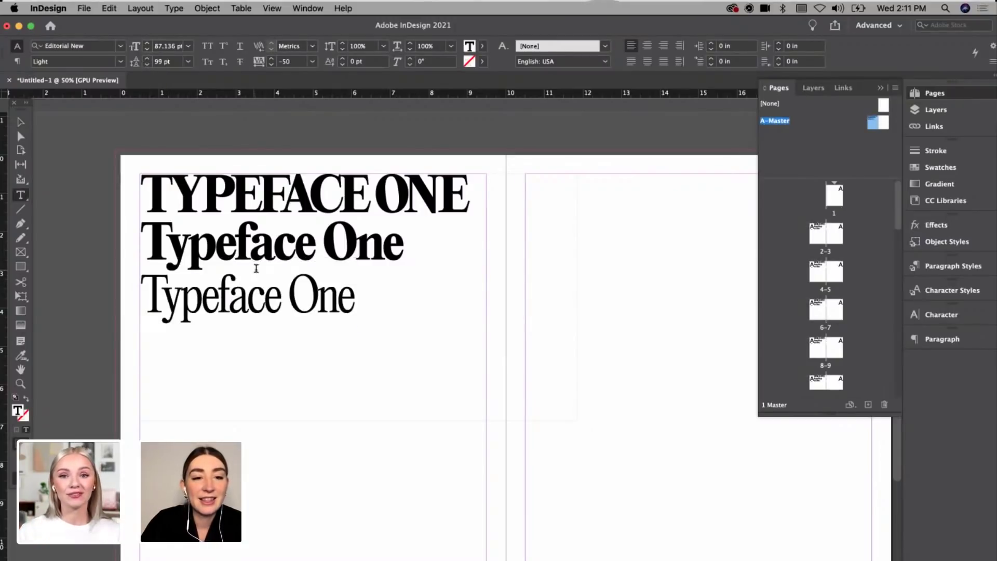
Step: Increase the leading of the bold mixed-case "Typeface One" line slightly, deselect the text and preview the spread without guides
triple_click(322, 235)
click(146, 59)
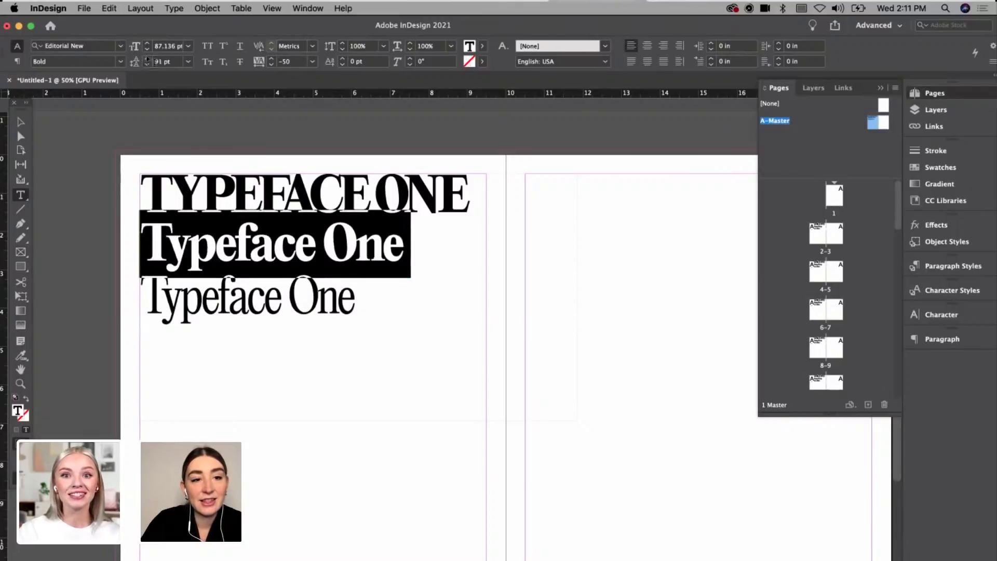
click(147, 59)
click(234, 234)
key(Escape)
double_click(358, 421)
click(346, 411)
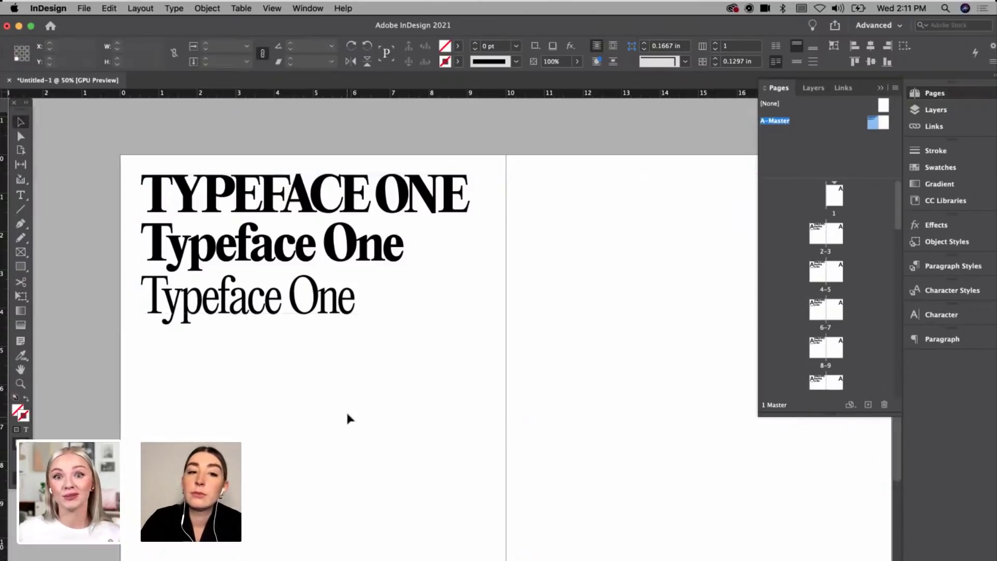
Step: Scale the three-line text frame up to about 14.8 in wide so it spans both pages, and deselect it
key(super+minus)
click(362, 297)
drag(485, 260, 440, 262)
drag(440, 297, 552, 339)
click(568, 386)
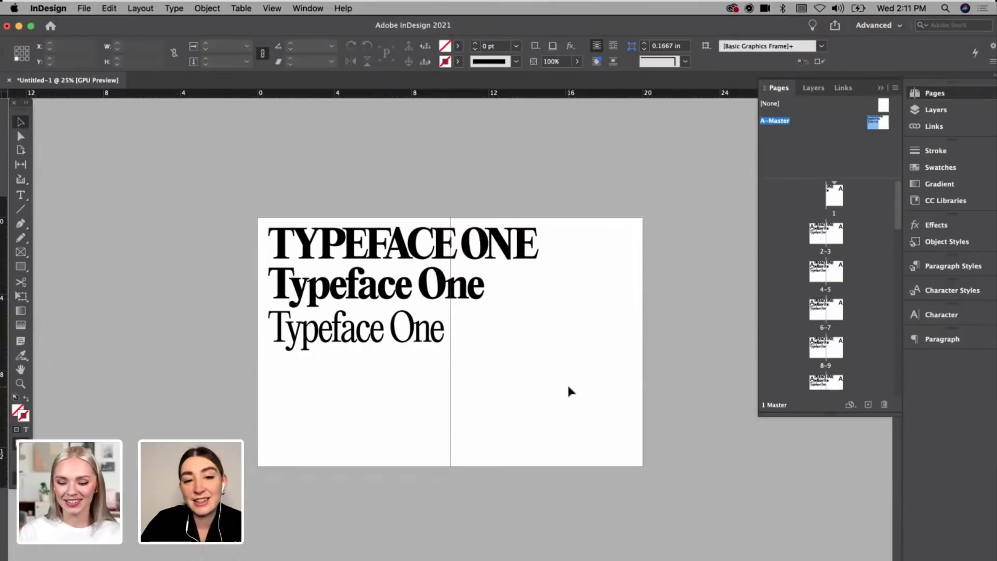
Step: Examine the enlarged three-line type sample at 25% and 50% zoom, switching between the normal and preview screen modes
key(super+equal)
key(t)
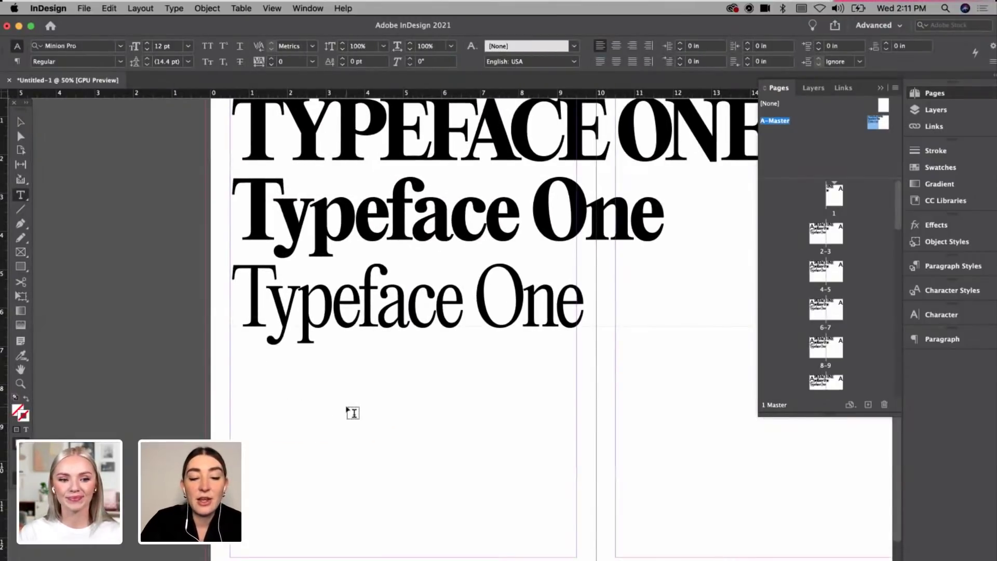
key(w)
key(w)
key(w)
key(w)
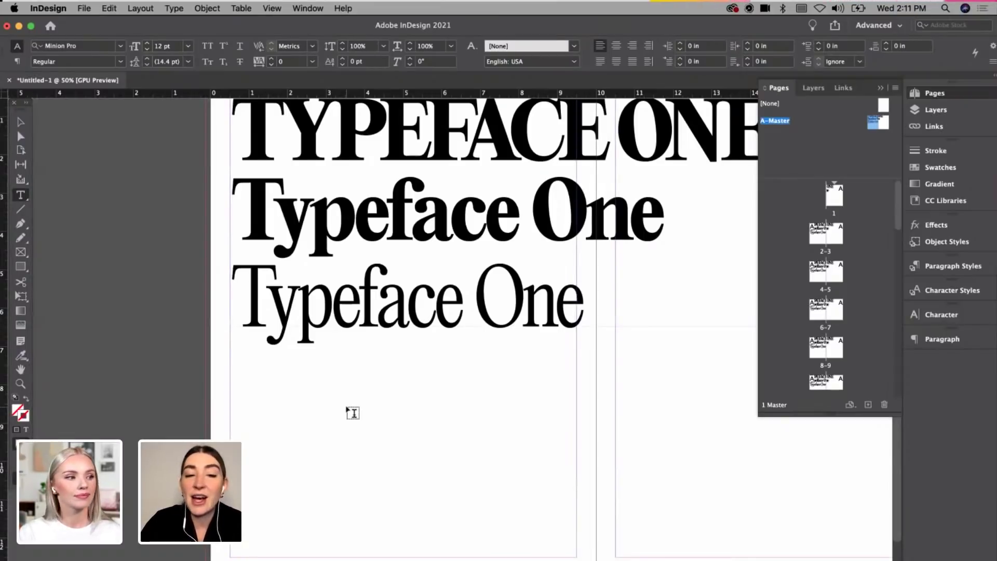
key(w)
key(w)
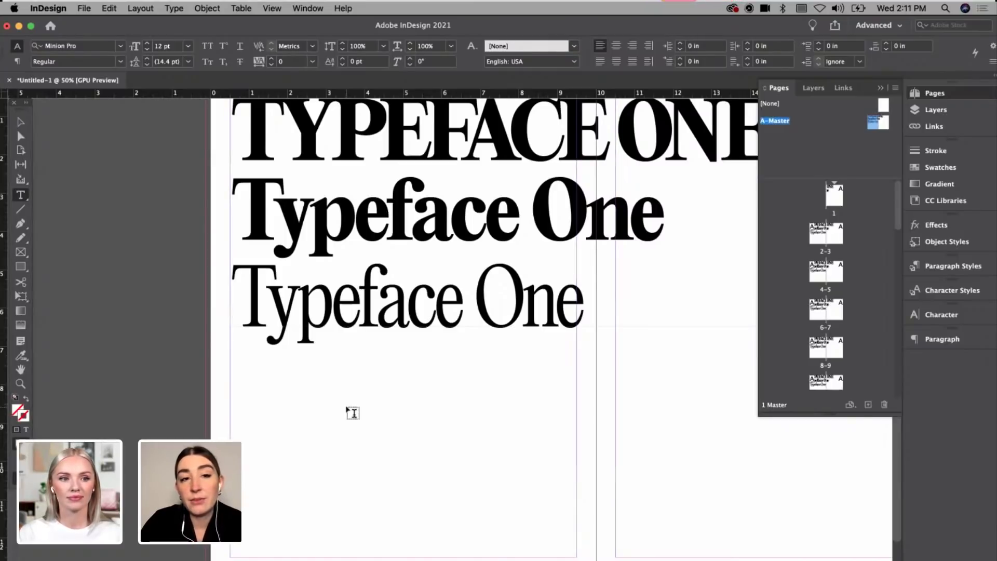
key(super+minus)
click(21, 121)
key(super+equal)
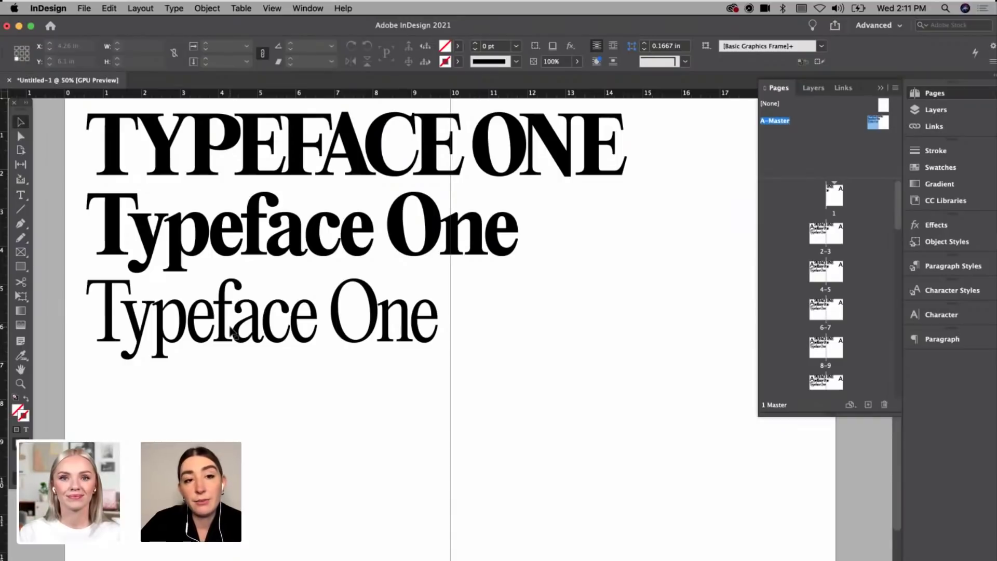
key(super+minus)
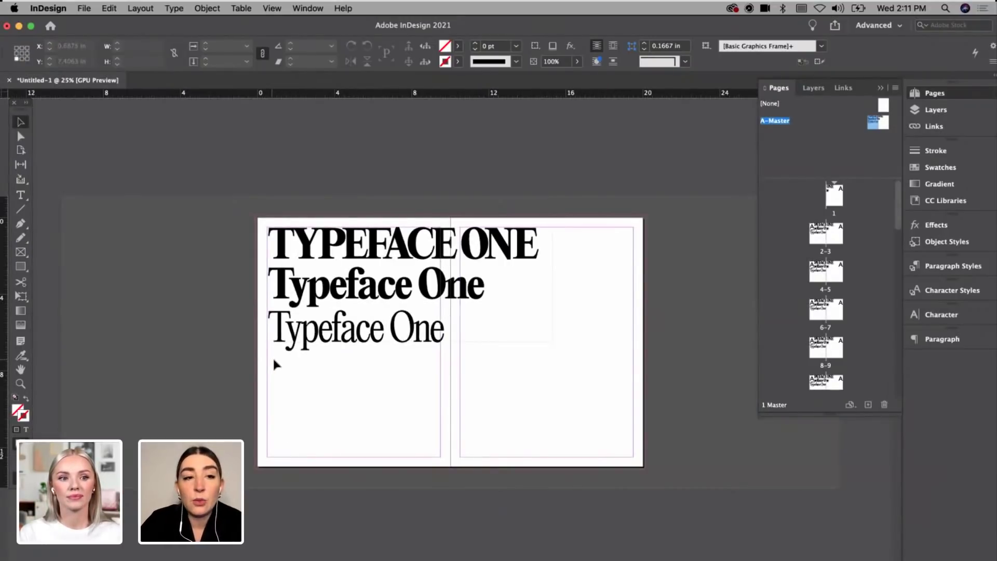
key(super+equal)
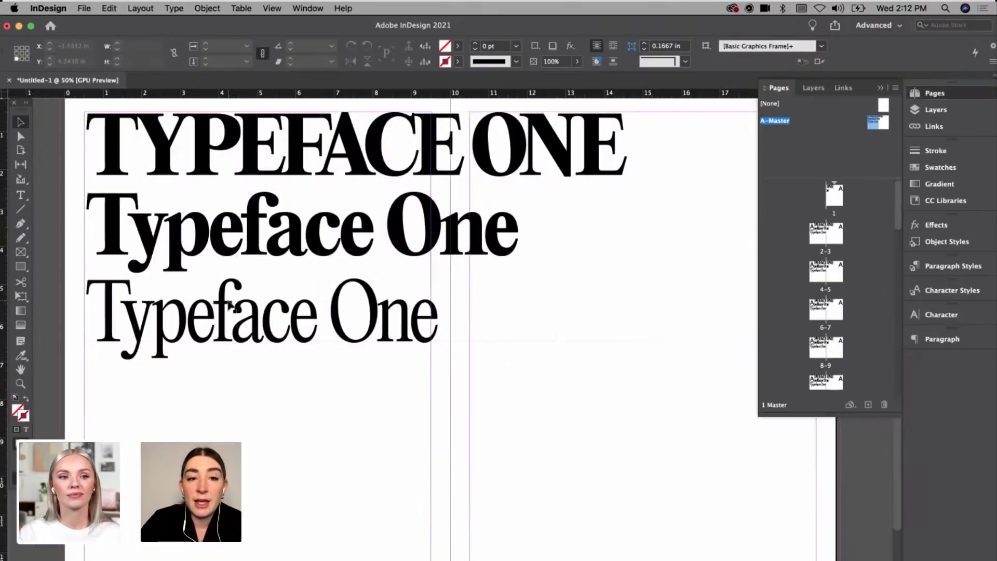
key(w)
key(w)
key(w)
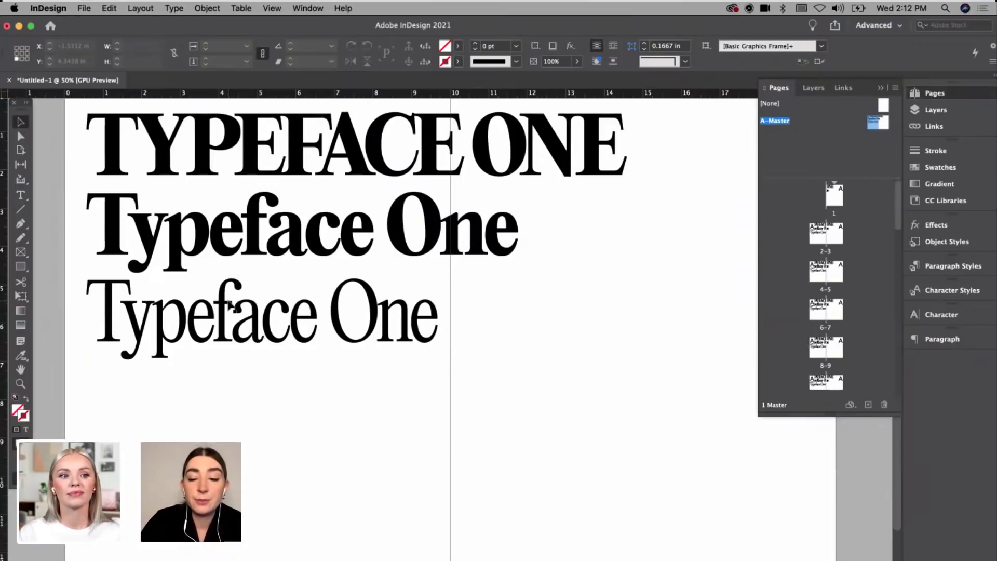
Step: Scale the three-line text frame down to about 8.9 in wide within the first page of the spread and deselect it
click(229, 303)
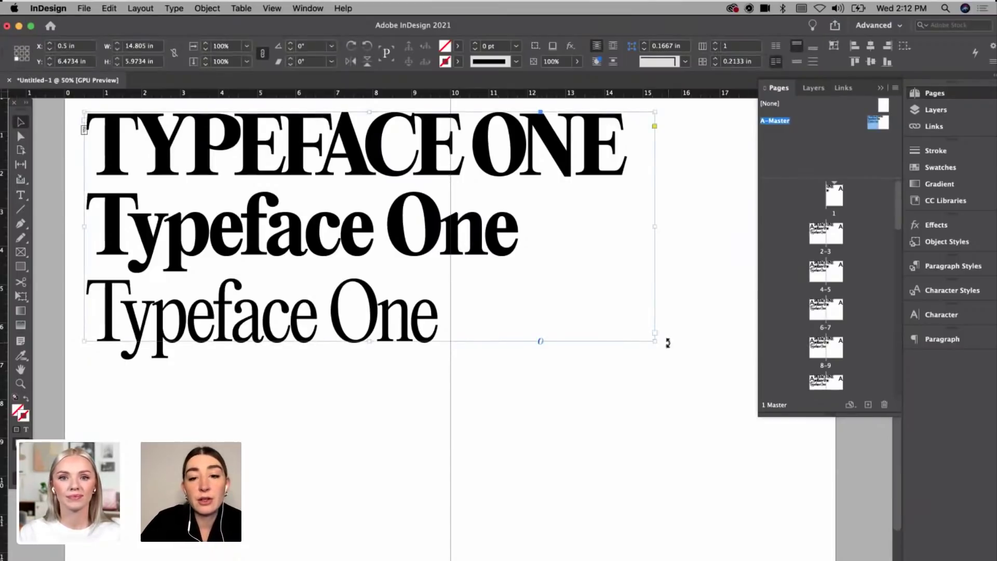
drag(655, 341, 429, 249)
scroll(330, 291, left, 2)
scroll(330, 291, up, 1)
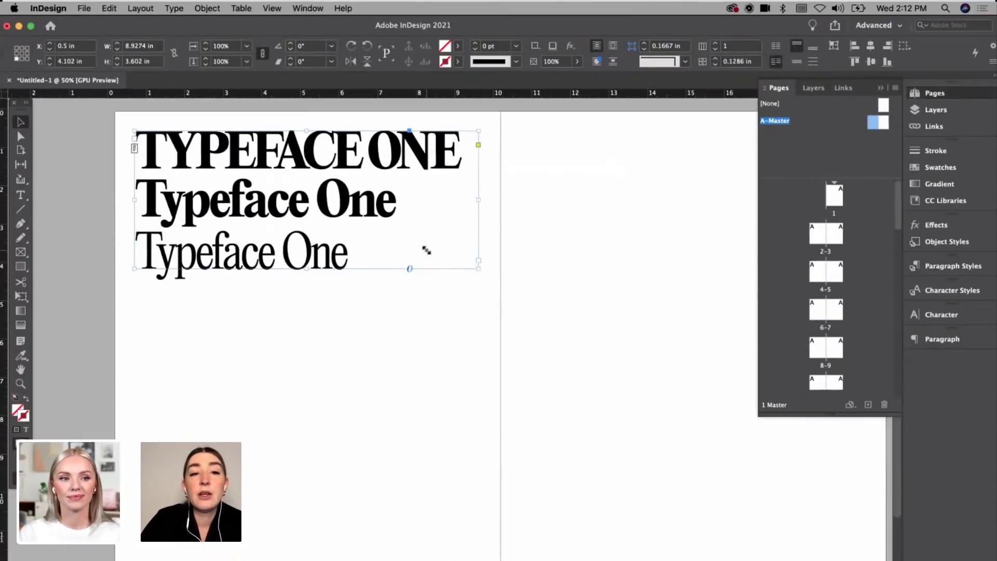
drag(310, 271, 310, 462)
click(313, 416)
Step: Draw a new text frame below the three headline lines, fill it with placeholder text and deselect it
key(t)
drag(278, 349, 521, 513)
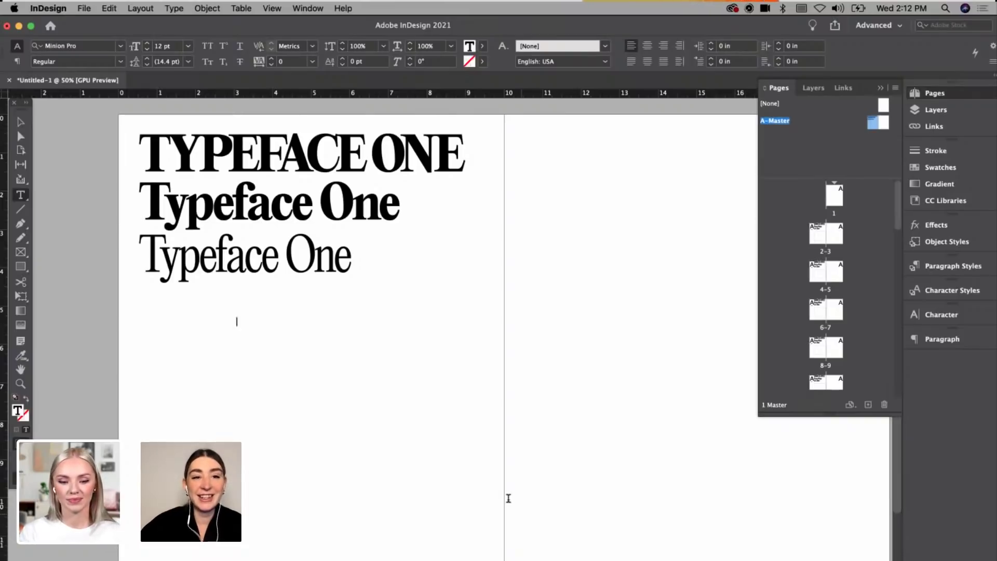
click(175, 9)
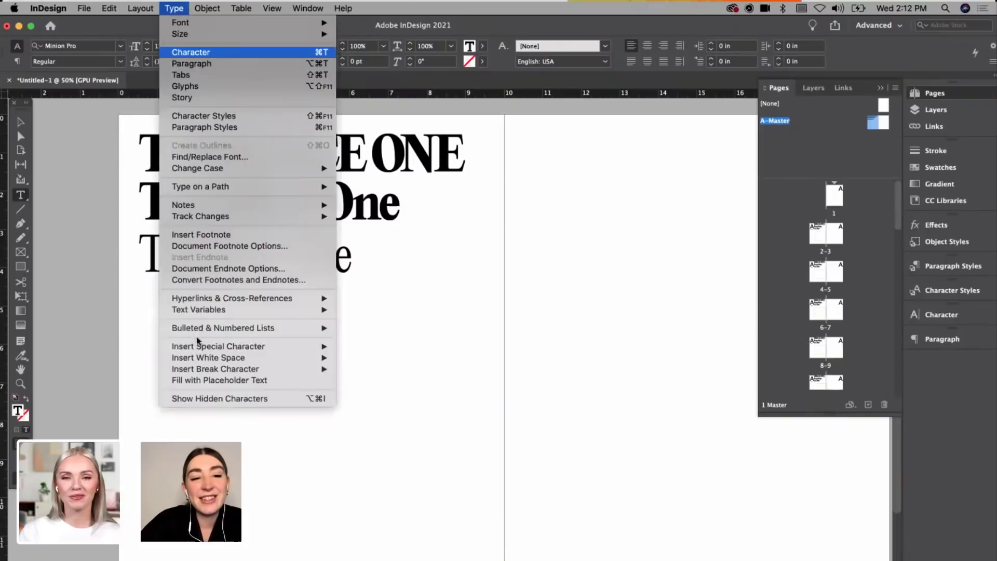
click(201, 381)
drag(377, 421, 519, 514)
key(BackSpace)
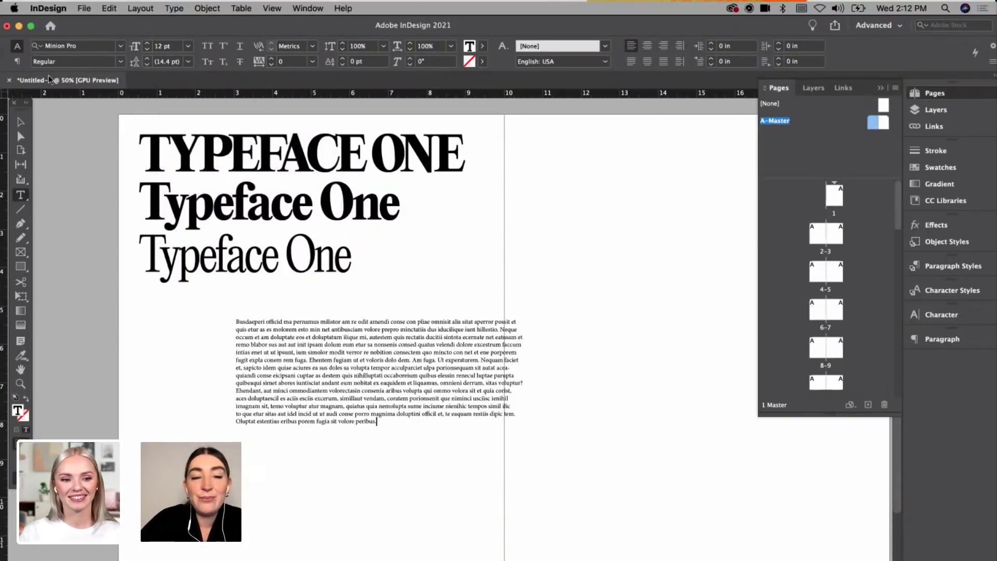
click(21, 122)
key(super+shift+a)
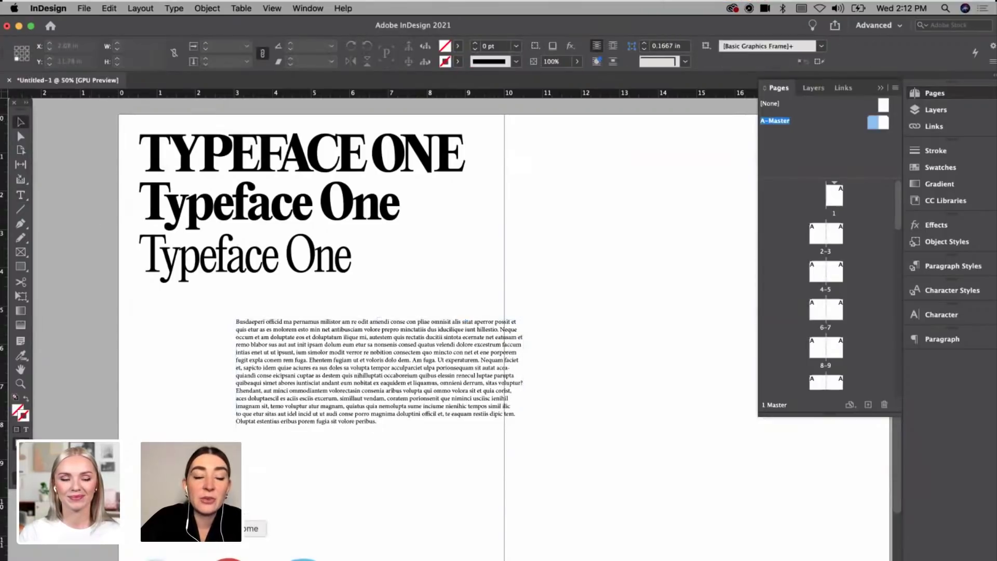
Step: Switch to Chrome, open the bookmarked Matter page of Displaay Type Foundry and look through the typeface's specimens
key(super+Tab)
click(214, 8)
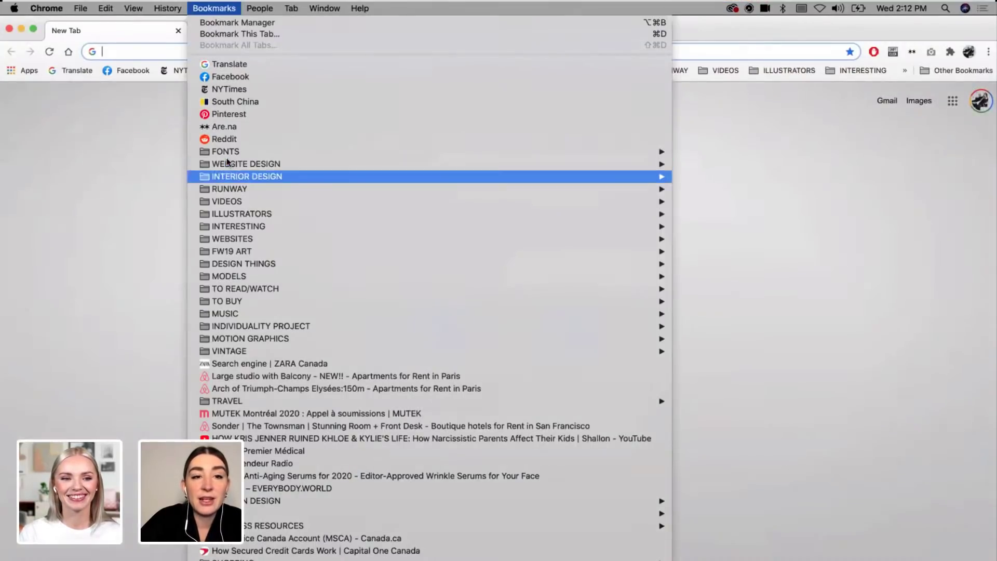
mouse_move(233, 151)
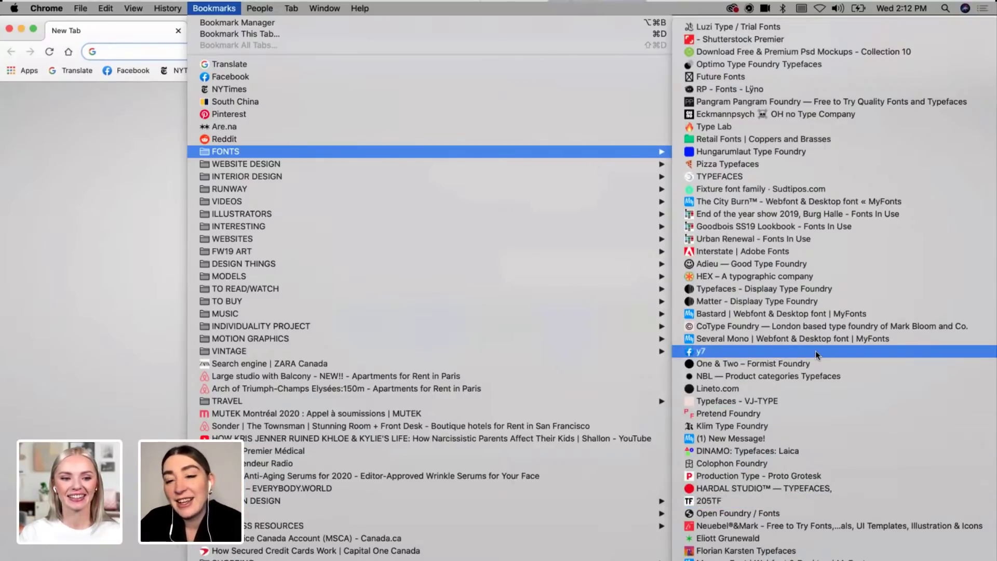
click(820, 302)
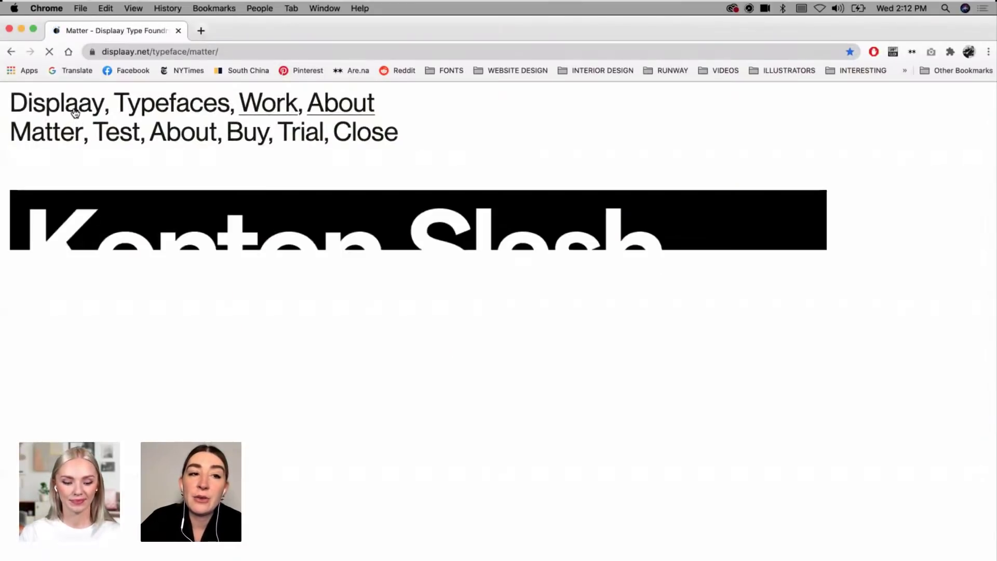
scroll(127, 356, down, 20)
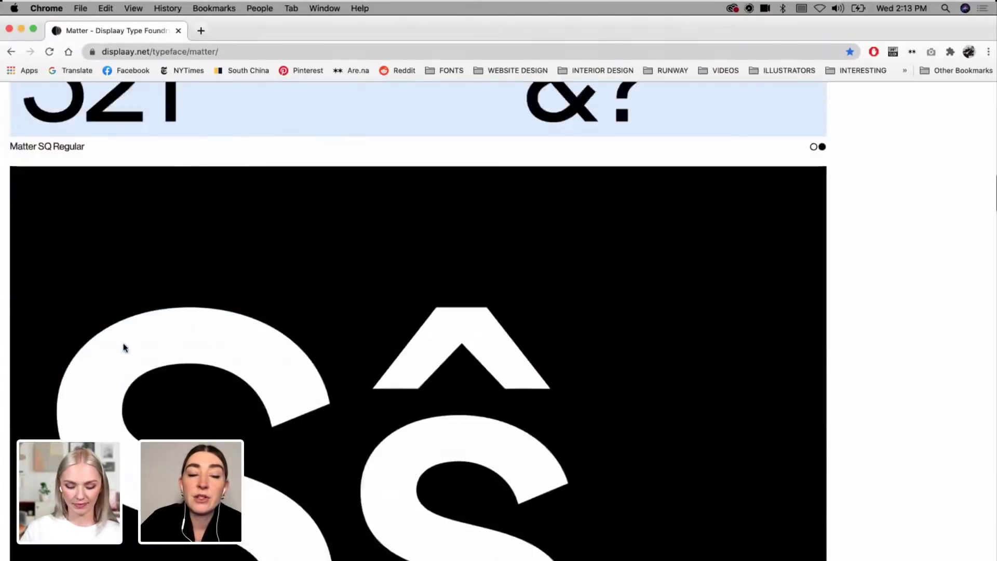
scroll(125, 348, up, 20)
Step: Visit the Displaay home page, open the foundry's typeface overview and browse the specimens down to Matter
click(76, 104)
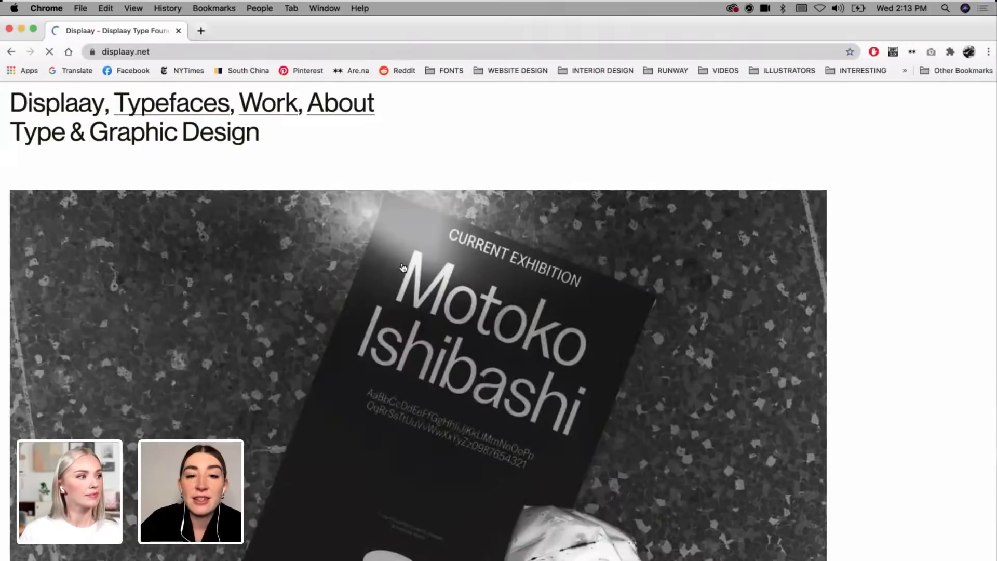
scroll(403, 268, down, 8)
scroll(403, 268, up, 10)
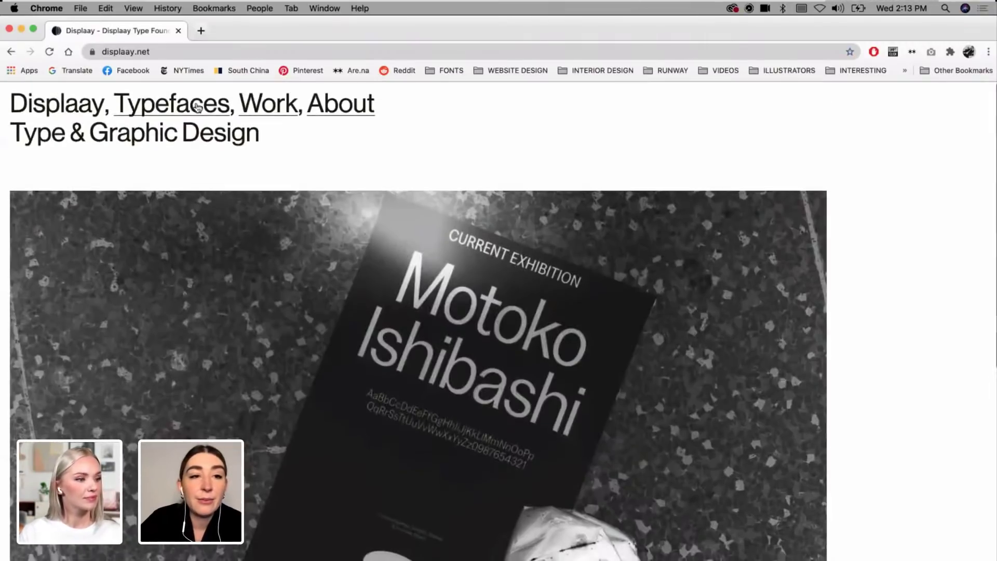
click(171, 102)
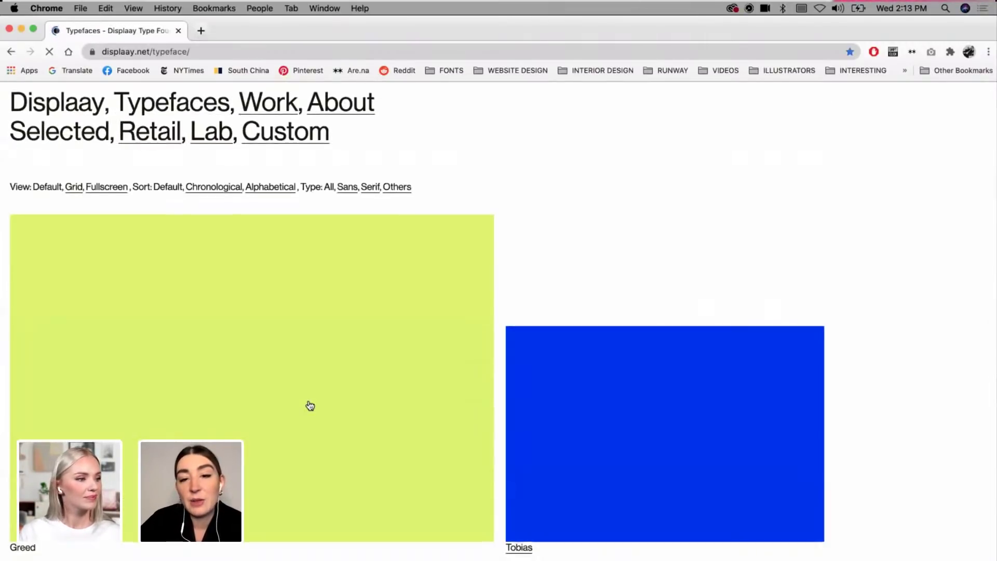
scroll(310, 405, down, 4)
scroll(310, 406, down, 5)
scroll(310, 405, down, 15)
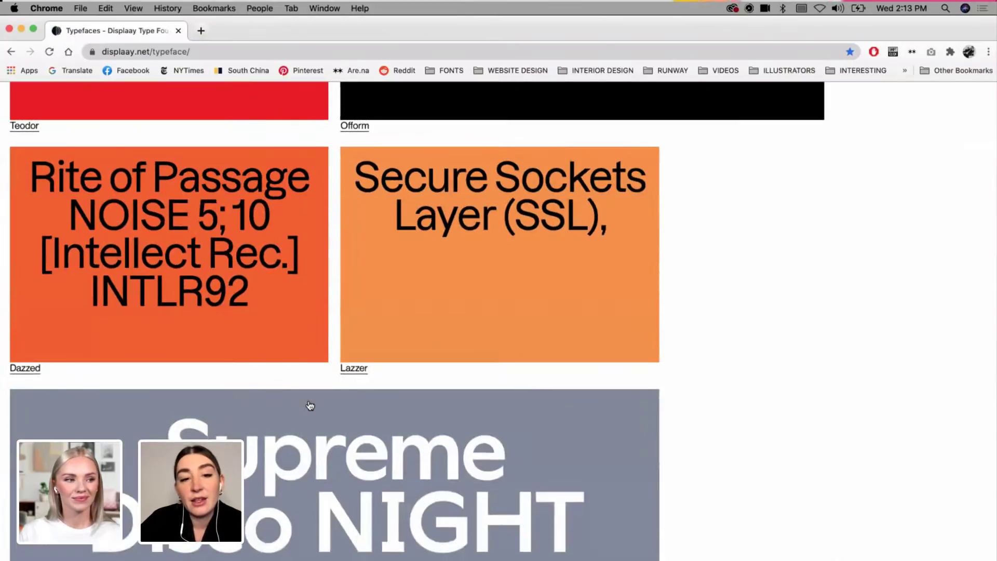
scroll(310, 405, down, 20)
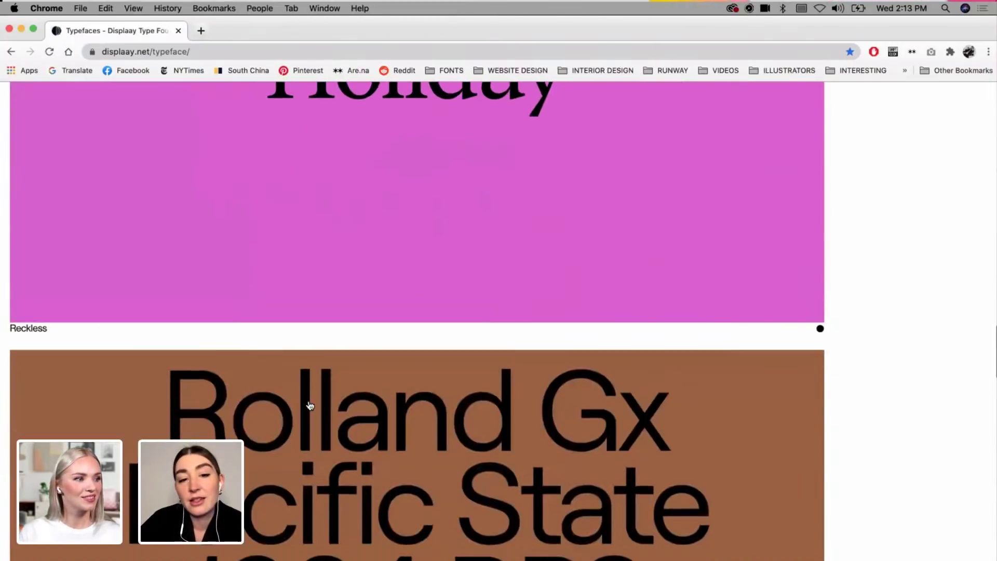
scroll(310, 406, down, 6)
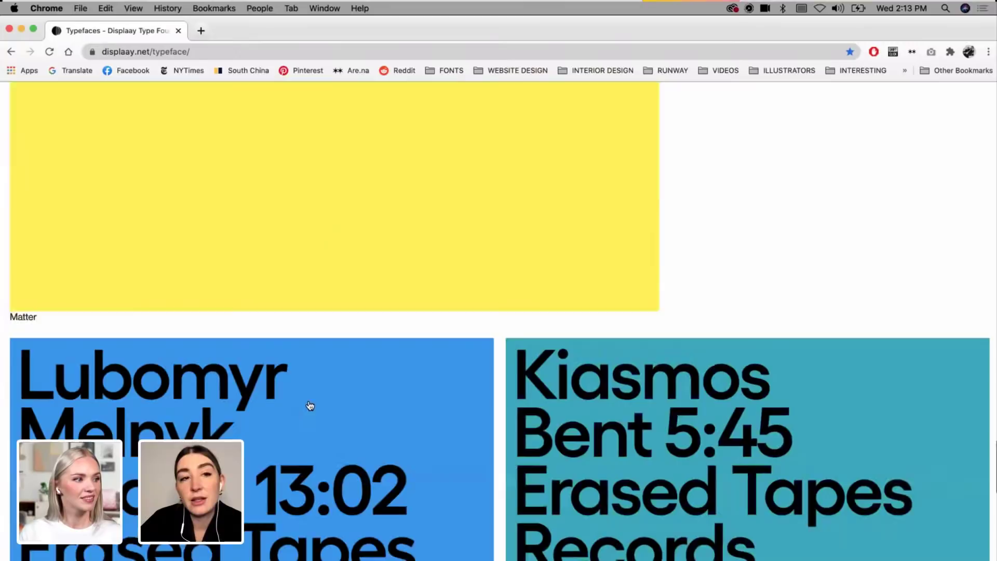
Step: Open the bookmarked Lineto.com typefaces page and browse its families, including Akkurat, Catalogue and Circular
click(214, 9)
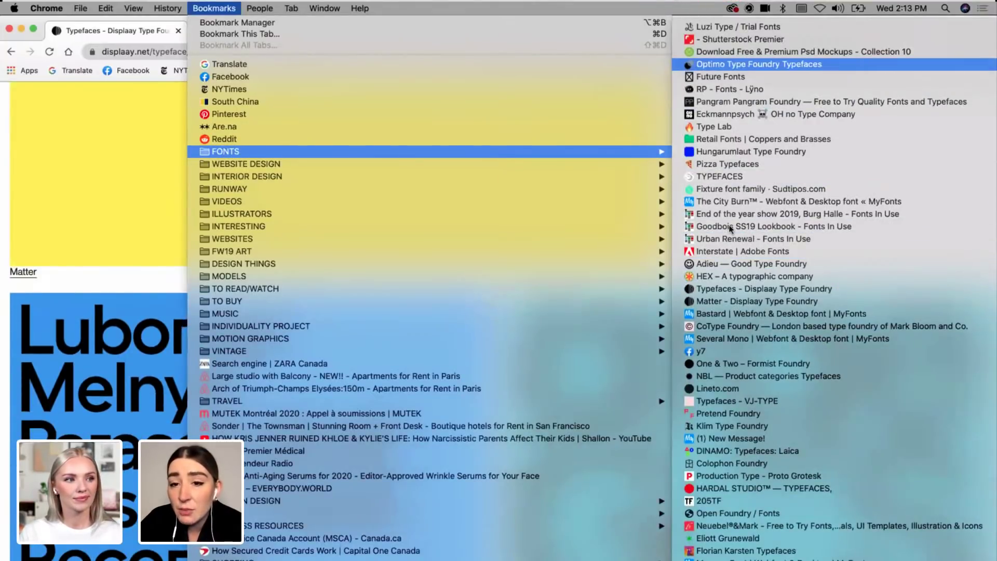
click(730, 390)
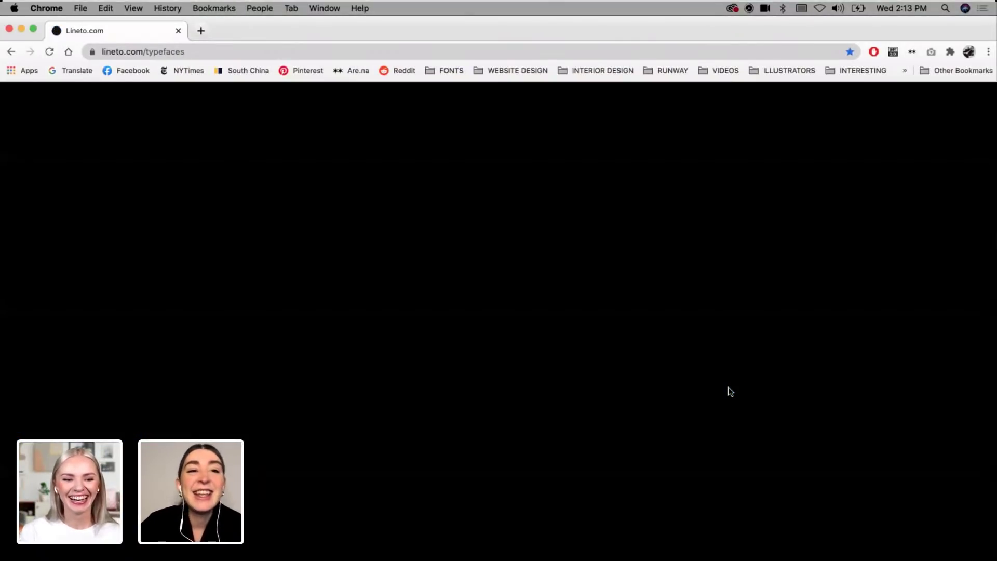
scroll(731, 392, down, 9)
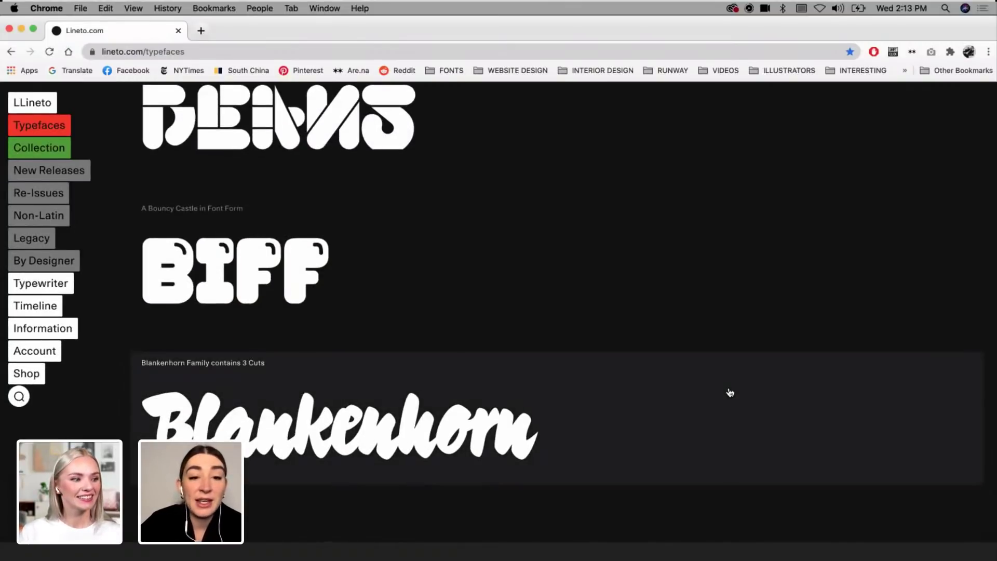
scroll(730, 392, down, 10)
scroll(728, 390, up, 20)
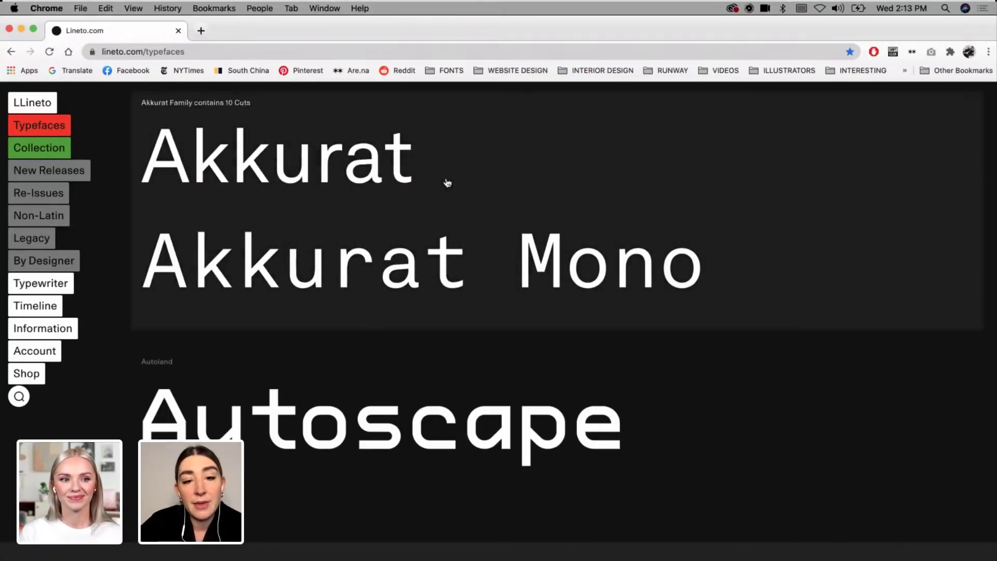
scroll(447, 183, down, 10)
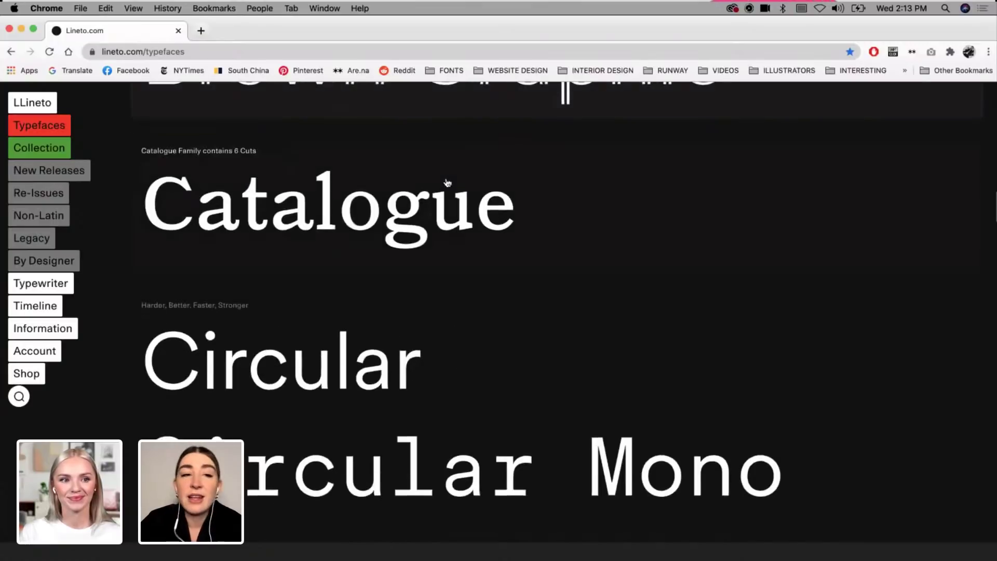
scroll(448, 182, down, 7)
scroll(306, 288, up, 6)
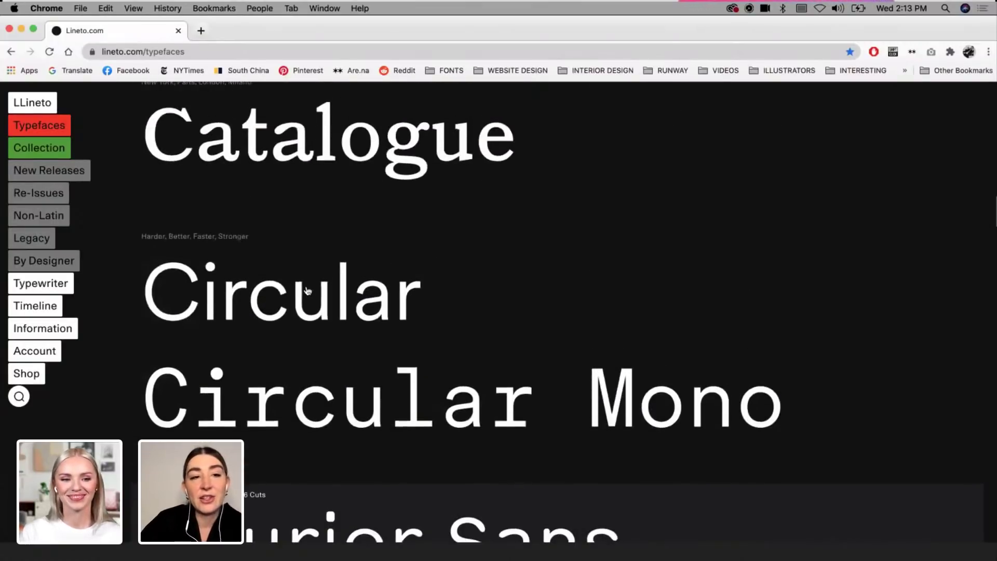
Step: Open the bookmarked Production Type page for Proto Grotesk, look through its weight specimens and go to the foundry's fonts overview
click(214, 8)
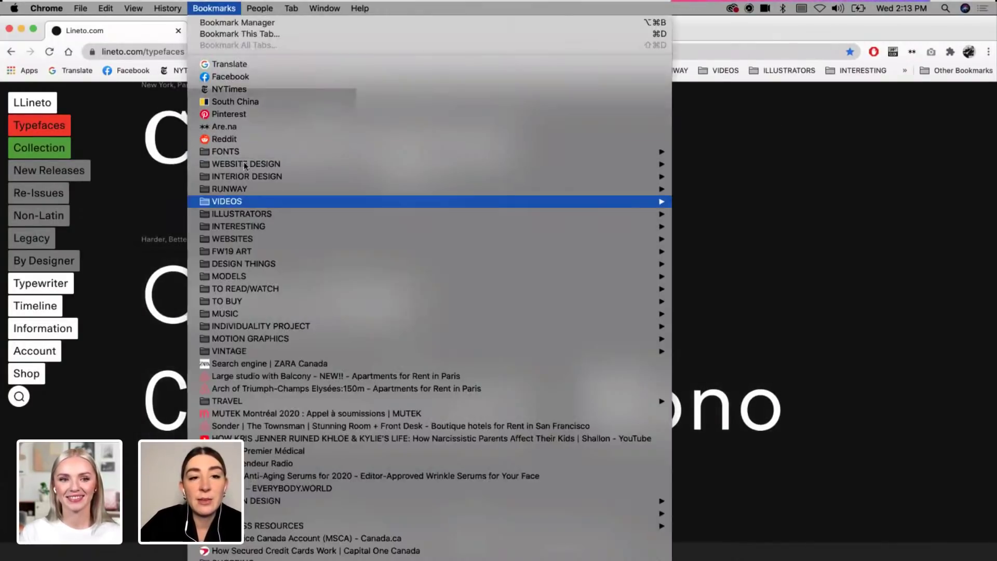
mouse_move(246, 152)
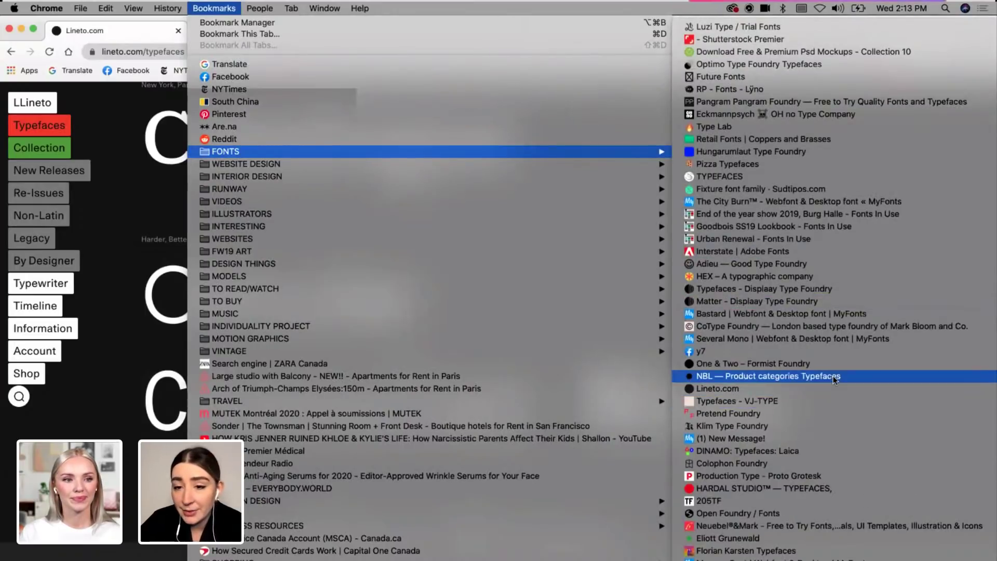
scroll(830, 488, down, 5)
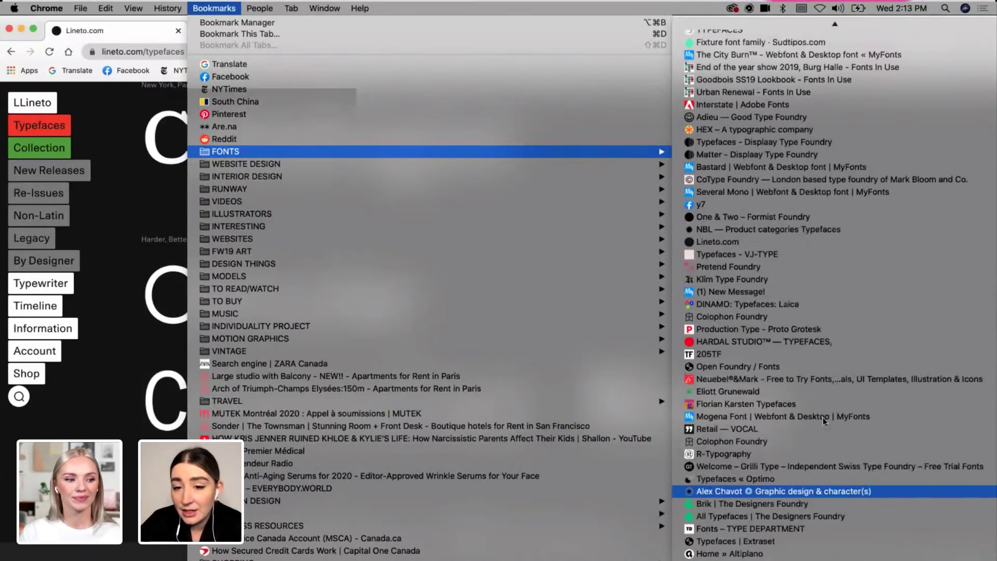
click(823, 330)
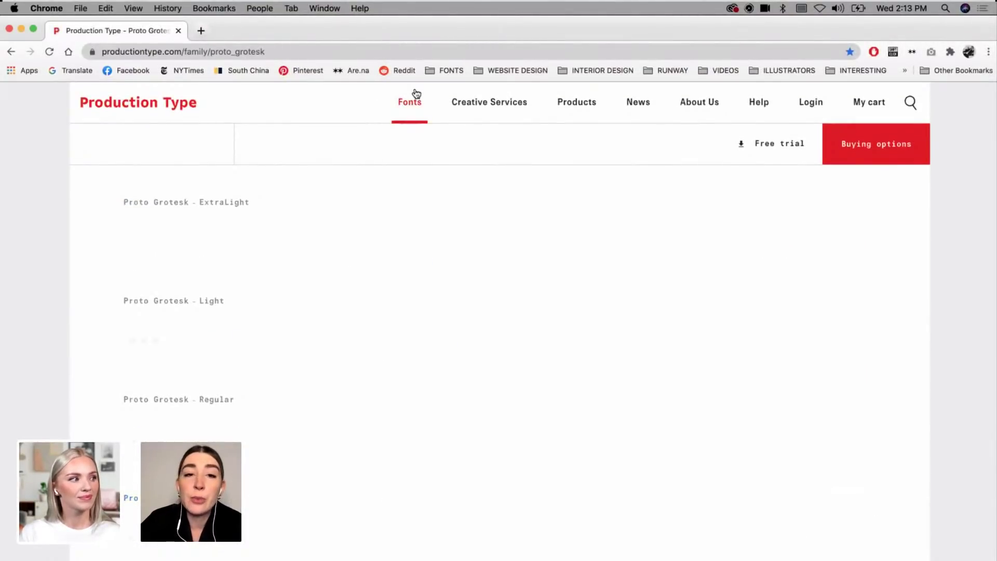
scroll(417, 188, down, 5)
scroll(414, 189, up, 5)
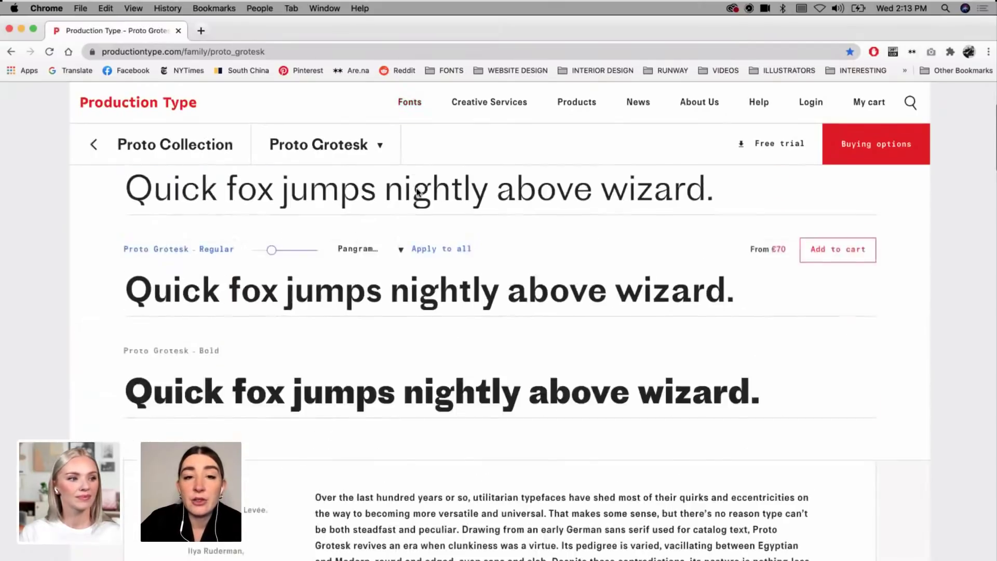
click(410, 106)
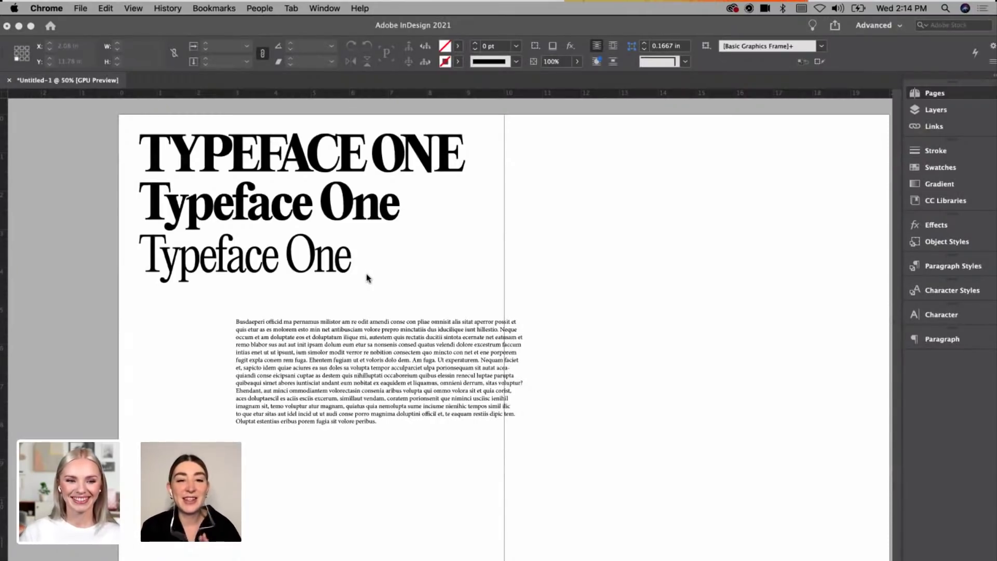
Step: Switch to InDesign and set all the placeholder text below the headlines in Suisse Int'l Trial Book
click(376, 398)
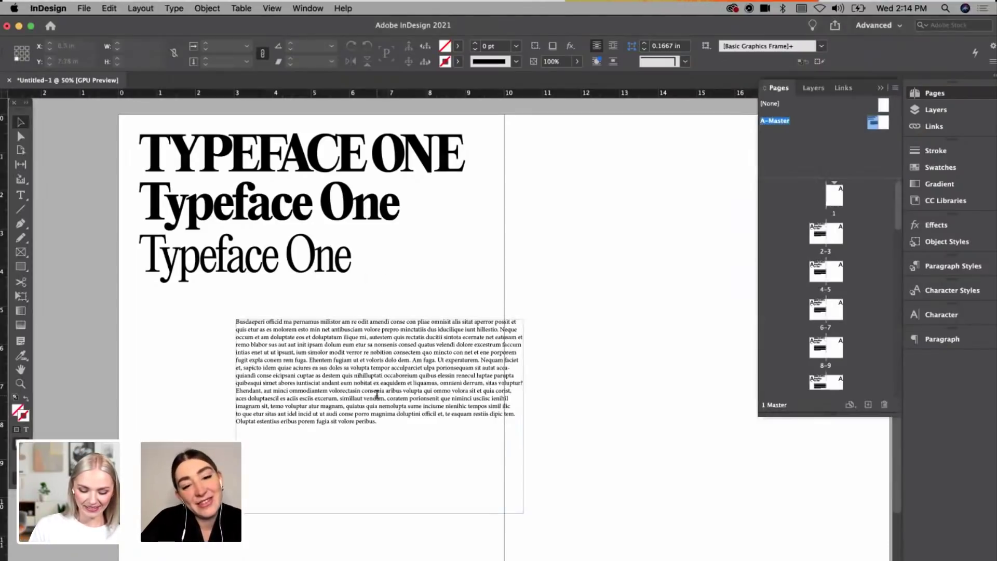
key(super+a)
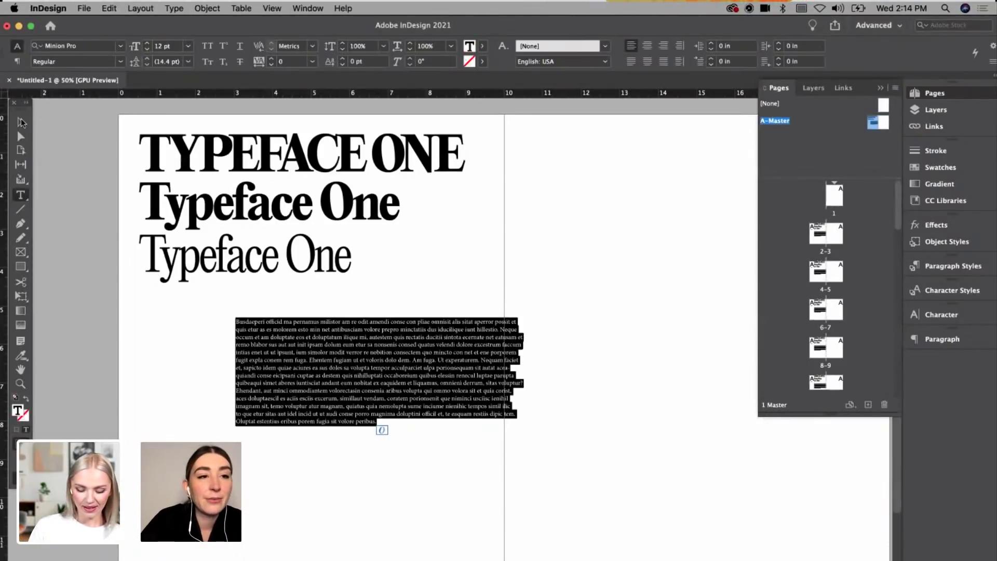
click(20, 121)
double_click(401, 381)
key(super+a)
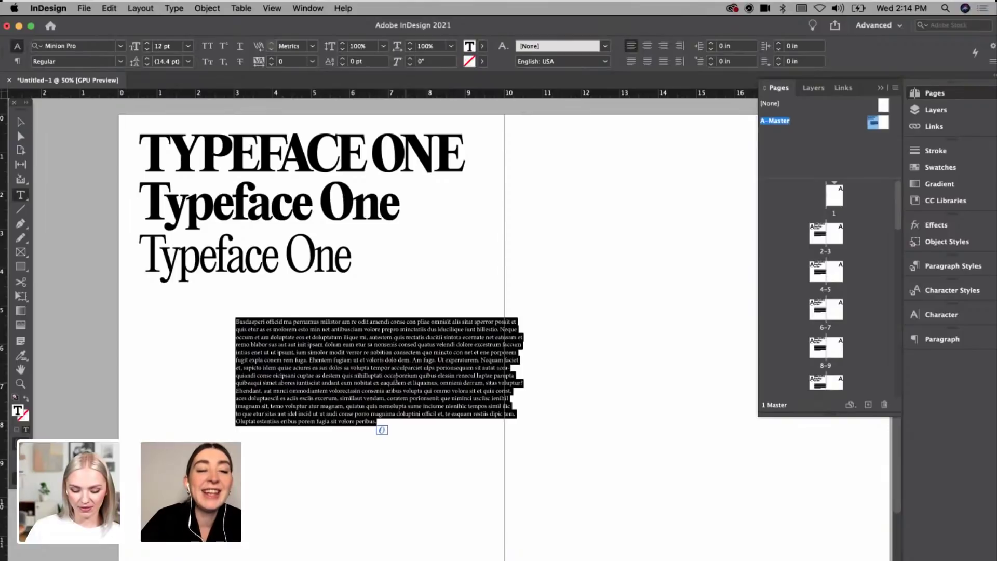
click(68, 48)
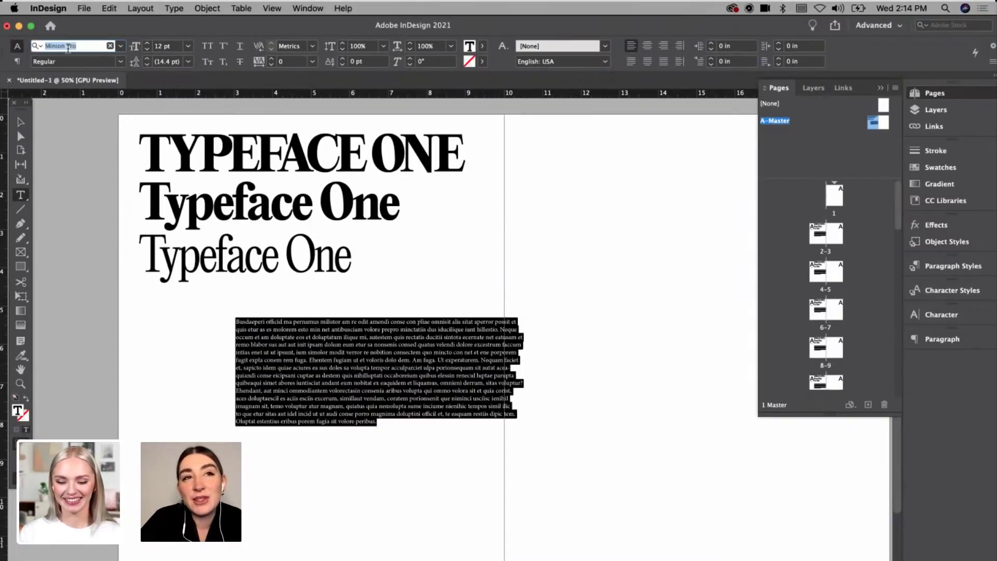
text(suiss)
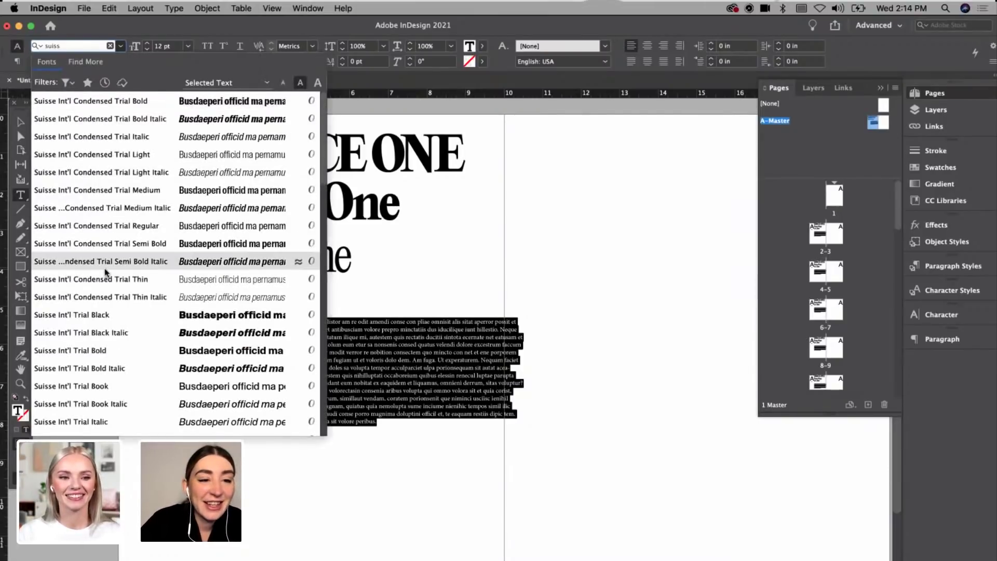
click(120, 387)
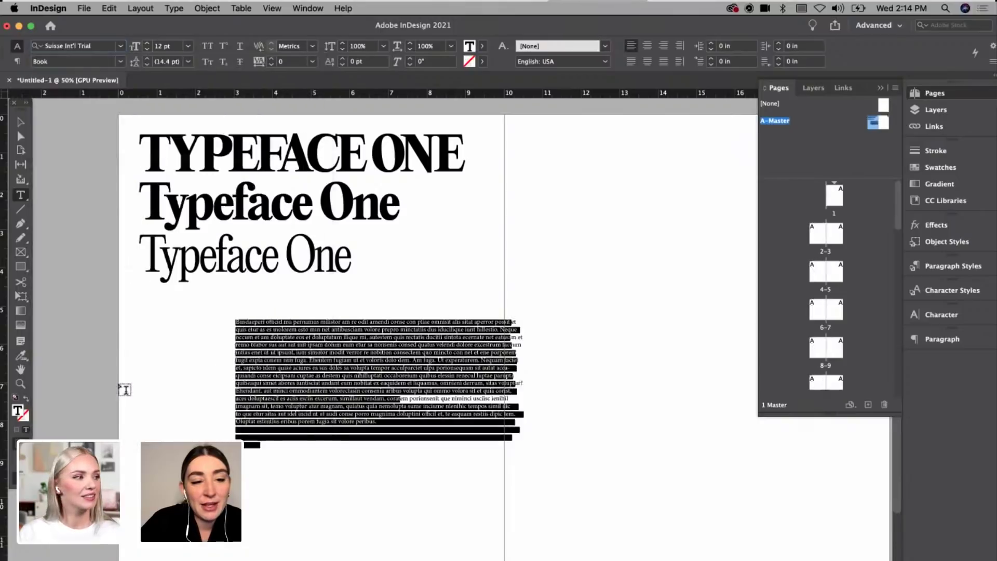
Step: Set the placeholder text frame's font to Suisse Int'l Condensed Trial Light and deselect the frame
click(120, 45)
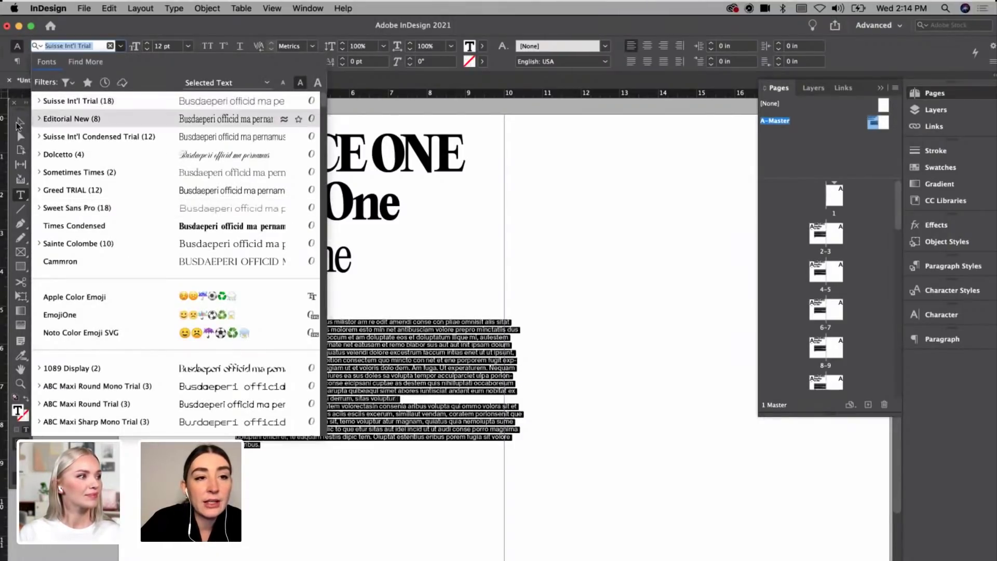
key(Escape)
key(Escape)
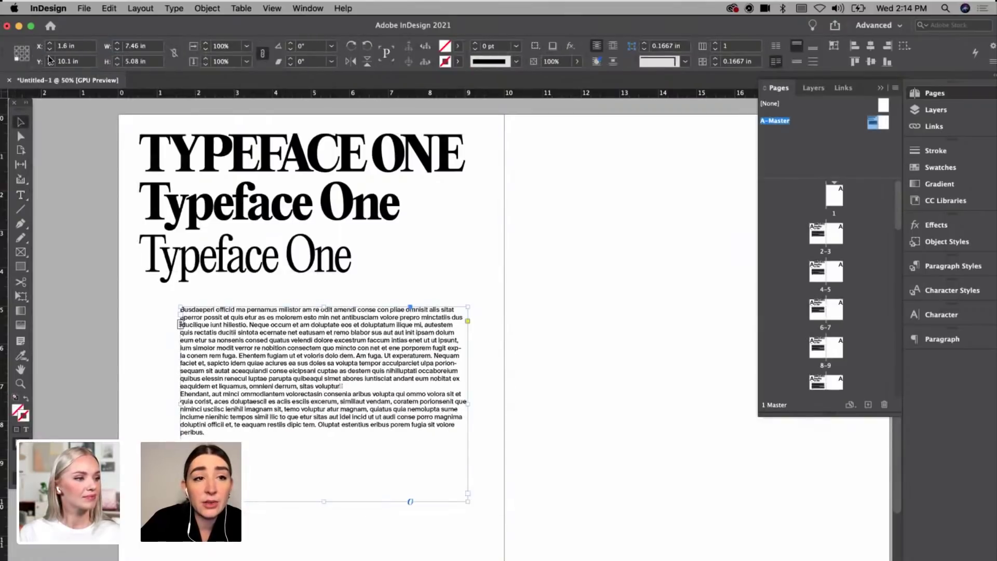
click(24, 195)
click(73, 45)
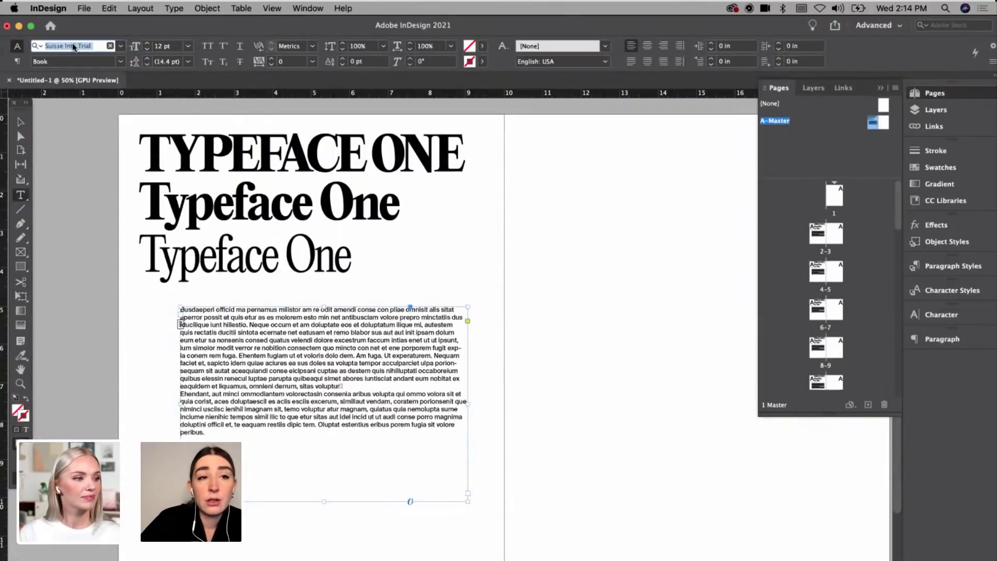
text(suiss)
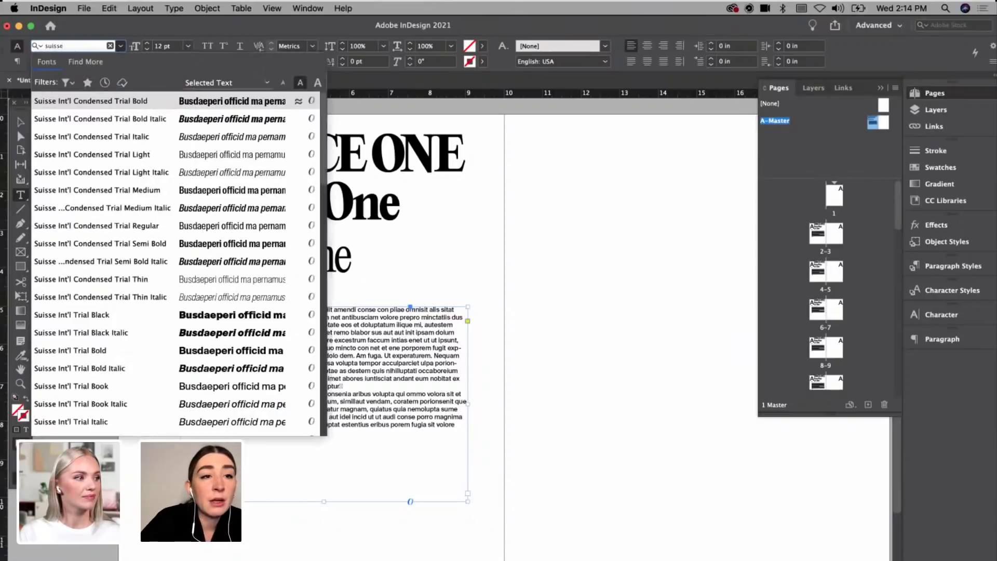
text(e)
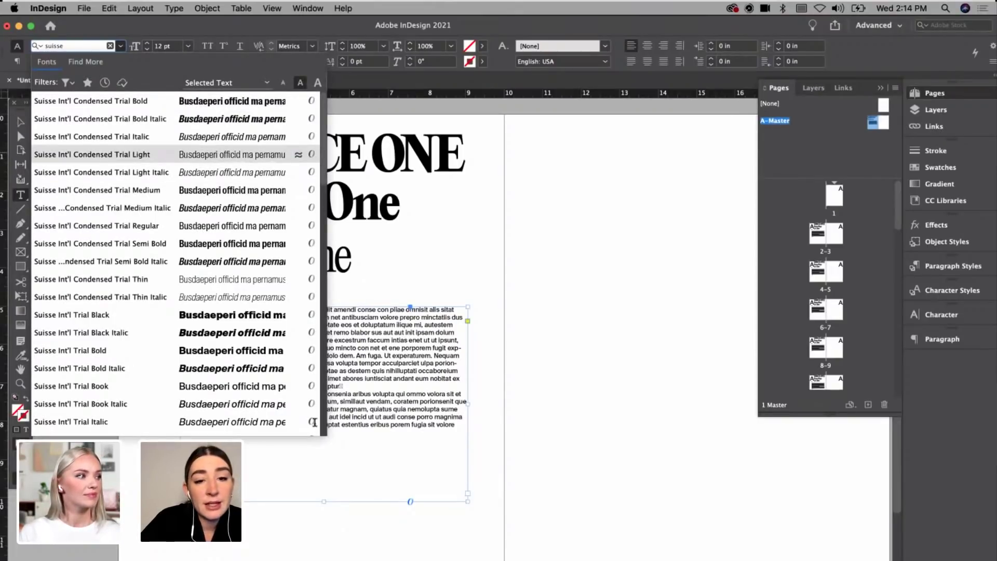
click(114, 155)
key(Escape)
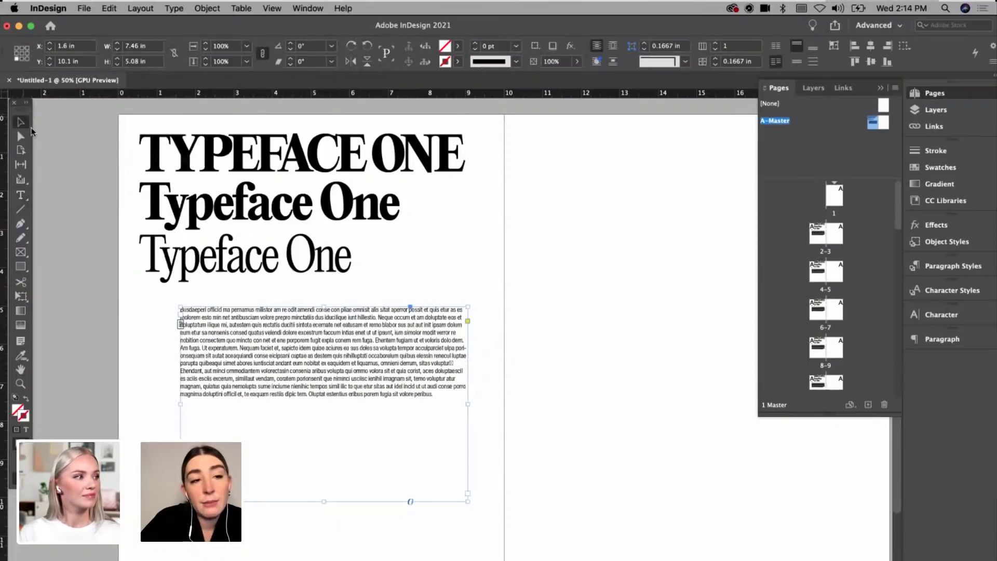
click(54, 141)
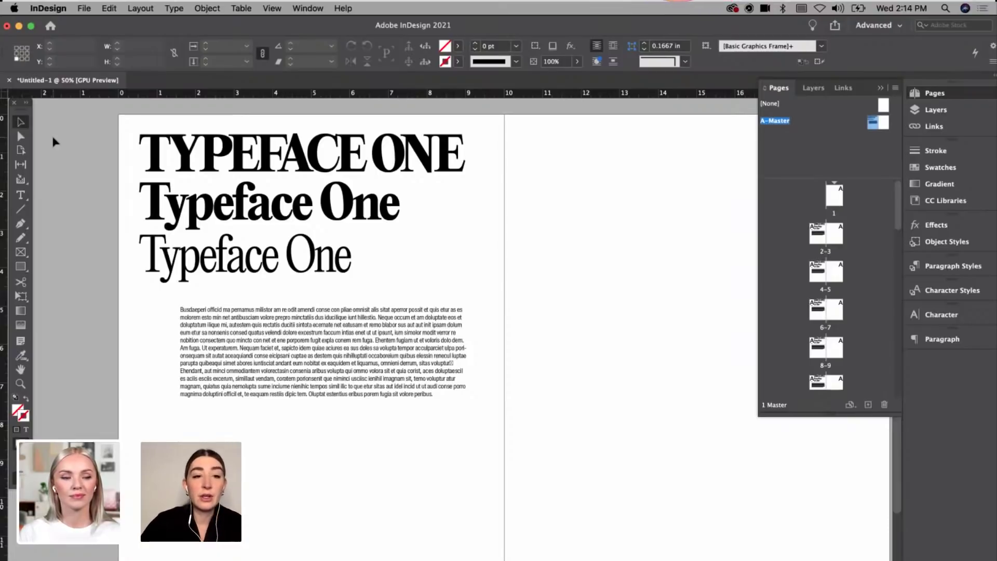
Step: Set the placeholder text frame's type size to 15 pt with 17 pt leading
click(395, 350)
click(23, 196)
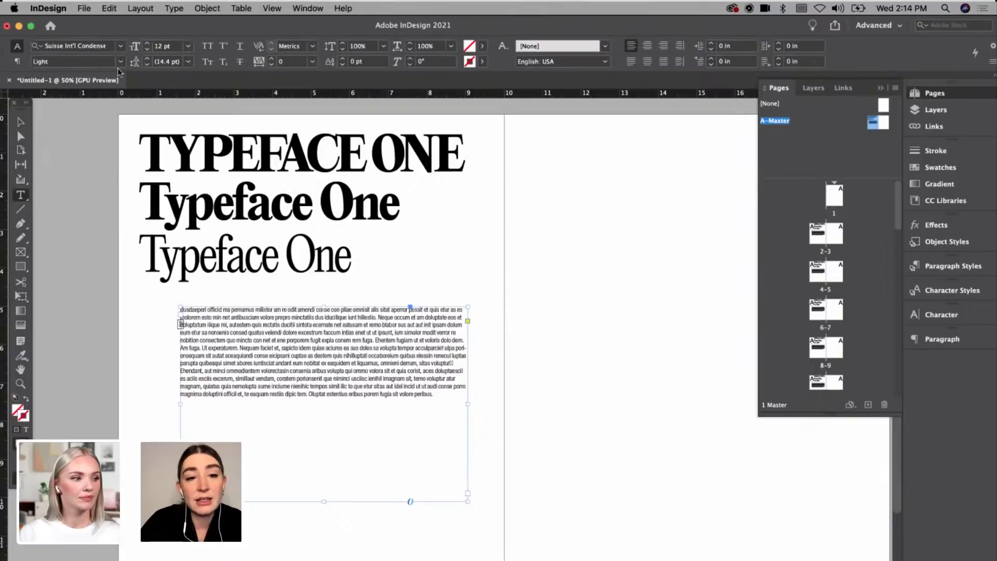
click(147, 43)
click(147, 43)
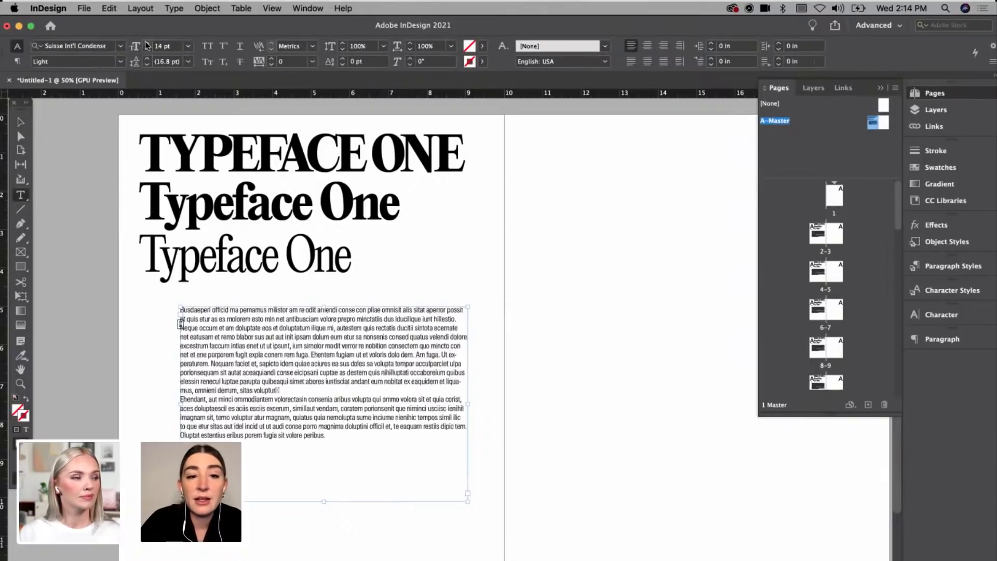
click(147, 44)
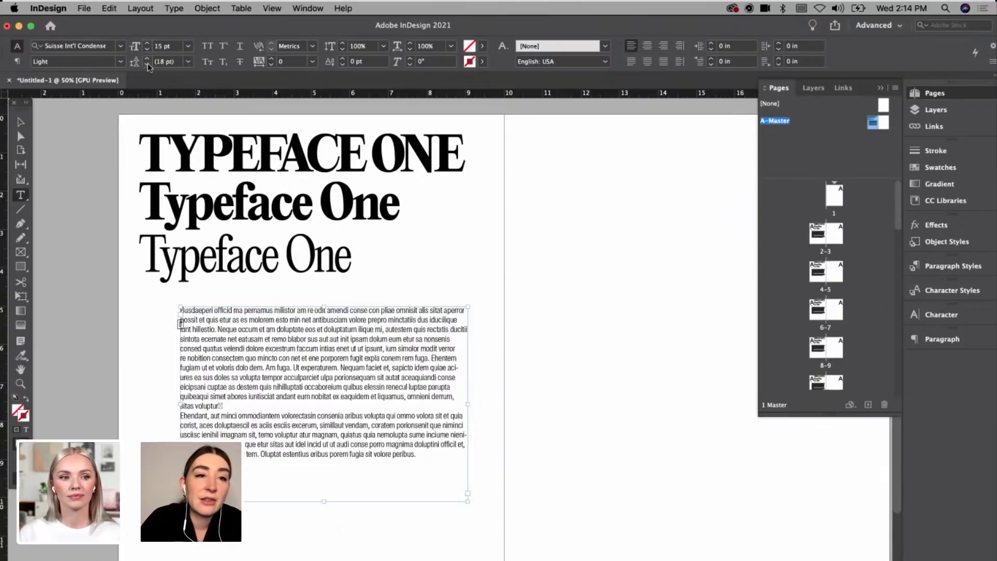
Step: Delete the second paragraph of the placeholder text, from the end of "sitas voluptur." onward
click(241, 374)
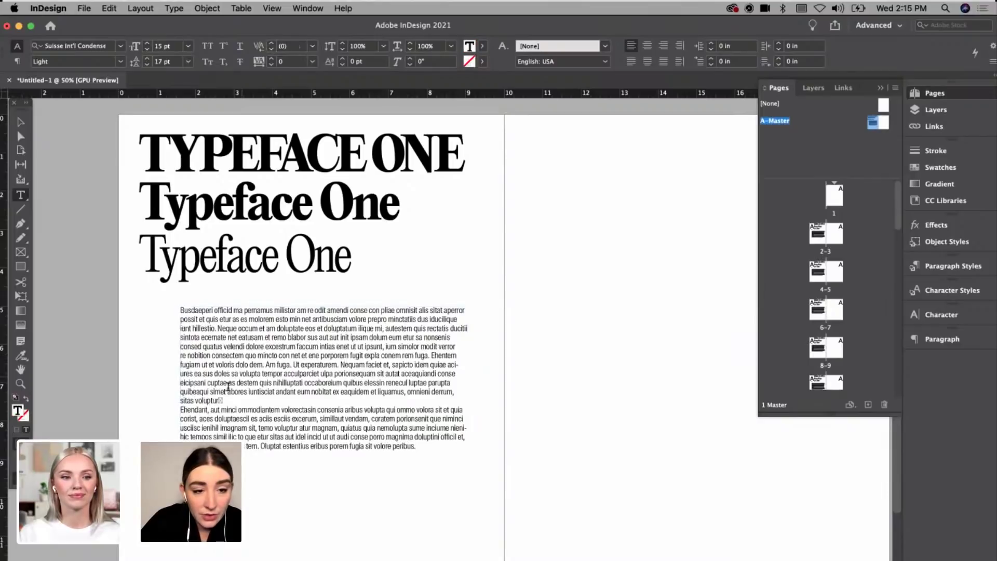
drag(220, 401, 519, 451)
key(BackSpace)
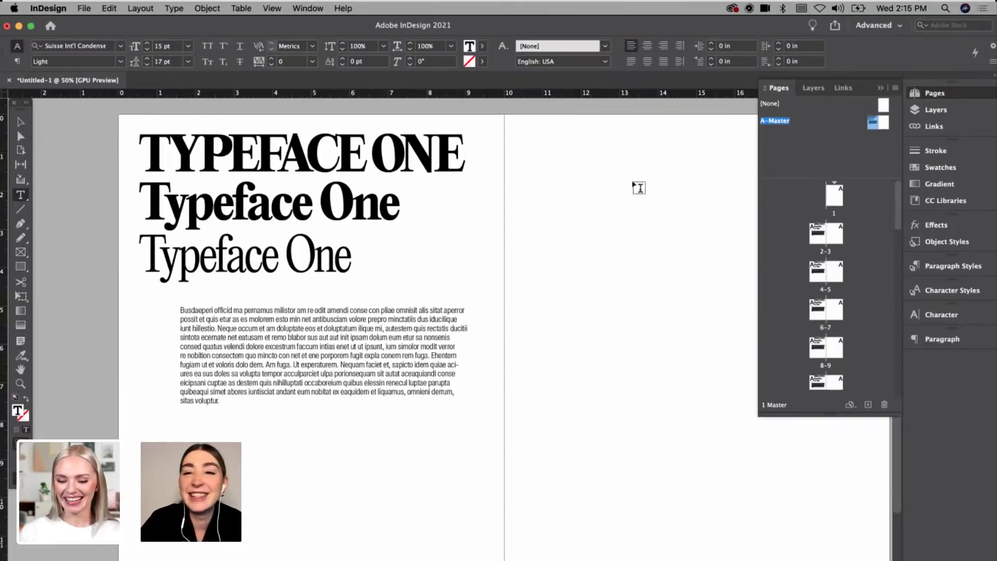
Step: Move the body text frame to the left page margin just below the headlines, at X 0.5 in and Y 9.76 in
click(20, 122)
click(60, 167)
drag(235, 333, 192, 320)
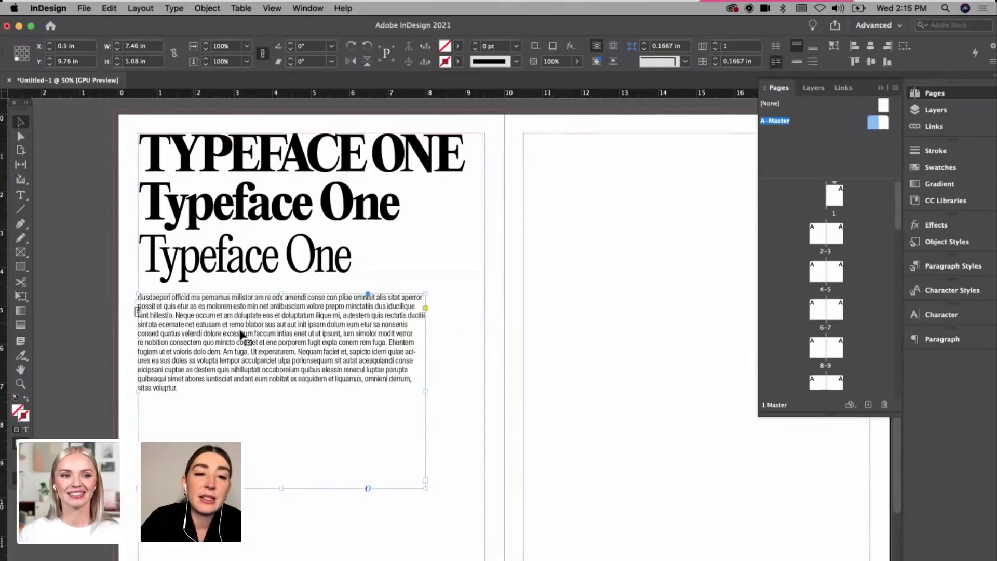
click(993, 64)
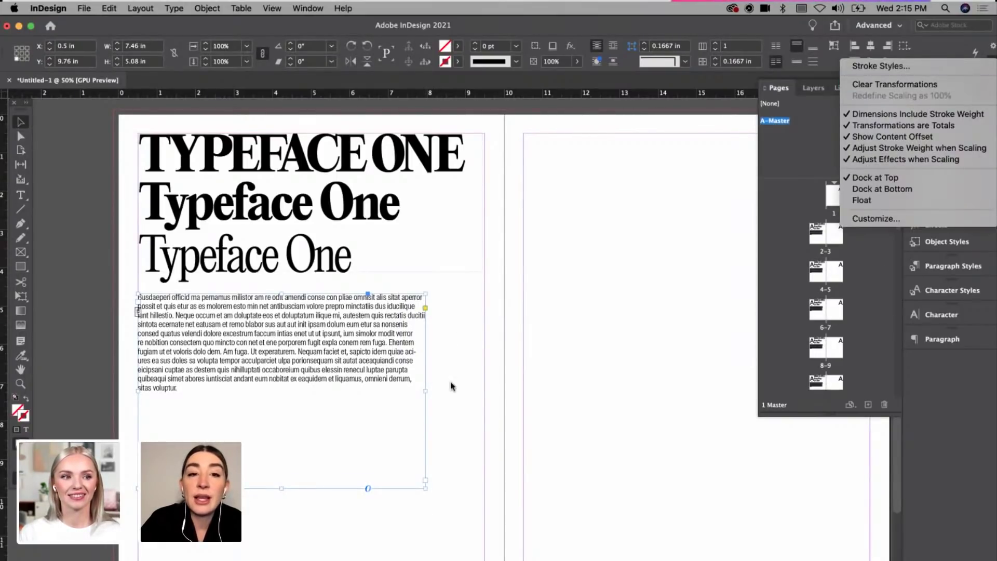
key(Escape)
click(993, 64)
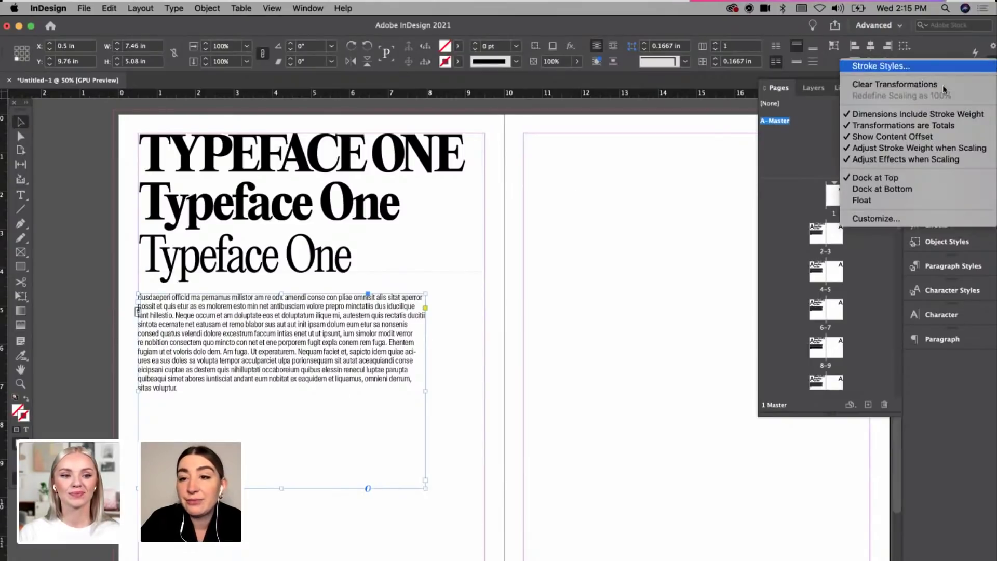
key(Escape)
double_click(263, 379)
key(super+a)
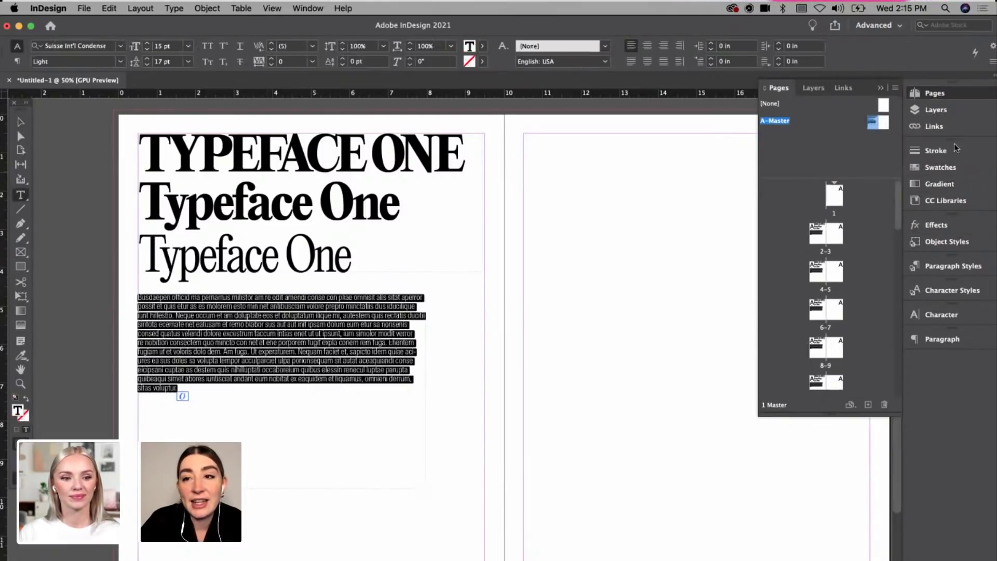
click(991, 63)
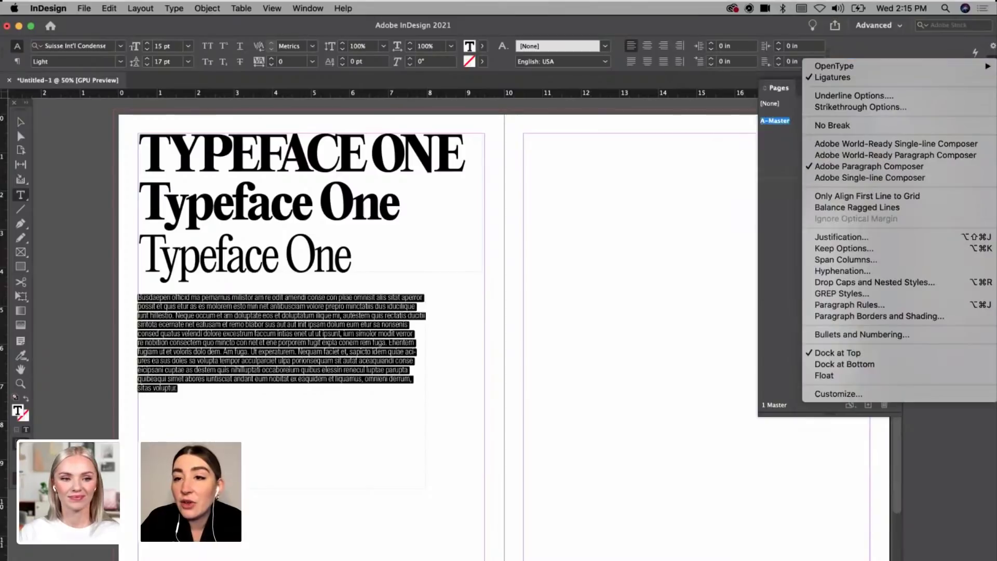
click(734, 30)
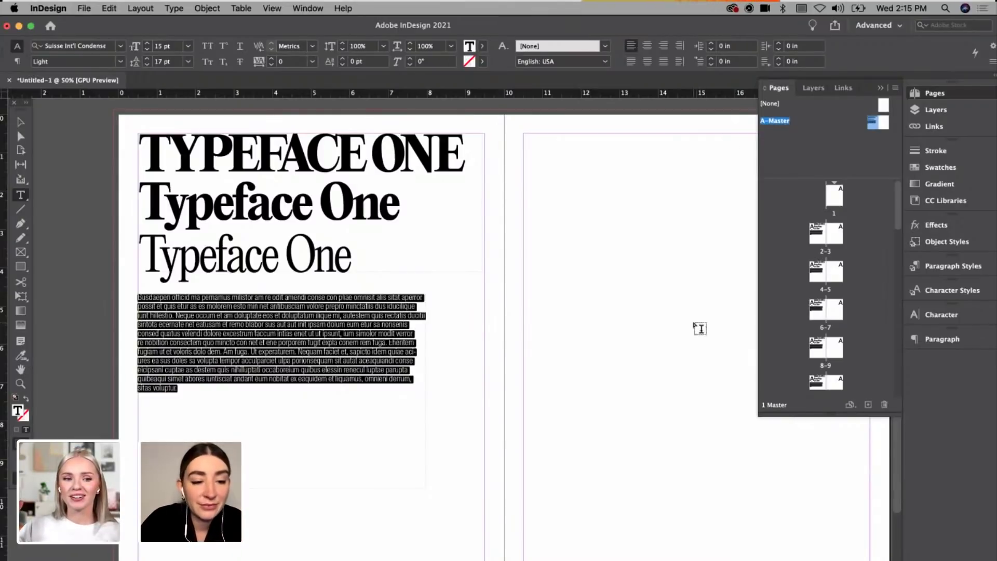
Step: Shorten the body placeholder text so it ends at "excestrum." and view the deselected spread in preview mode
click(406, 323)
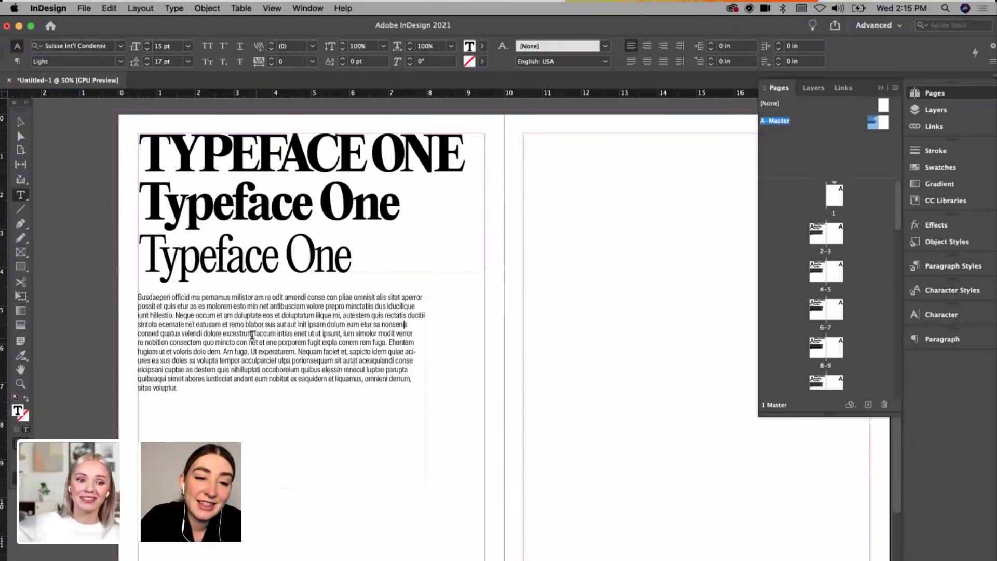
drag(254, 335, 341, 403)
key(BackSpace)
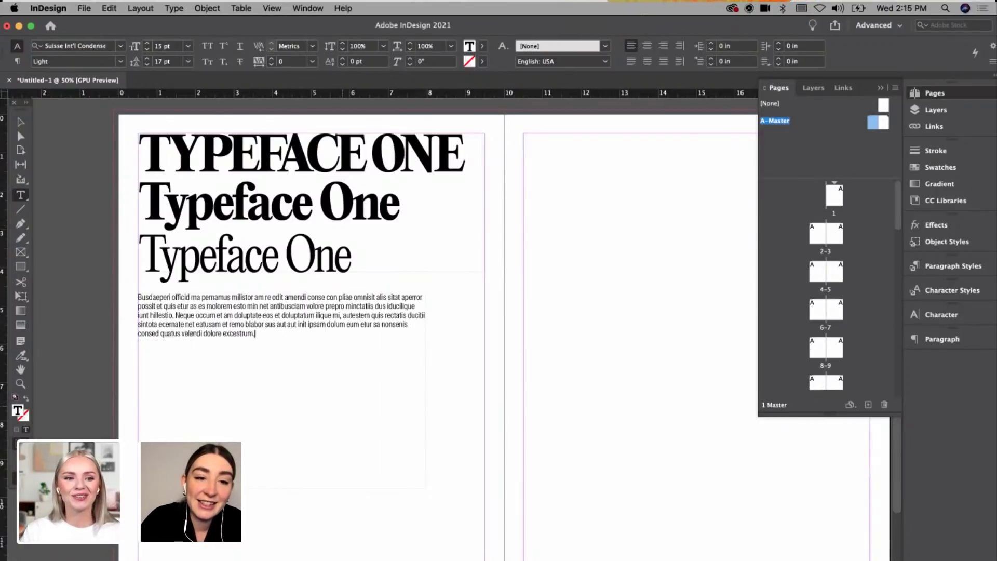
click(20, 121)
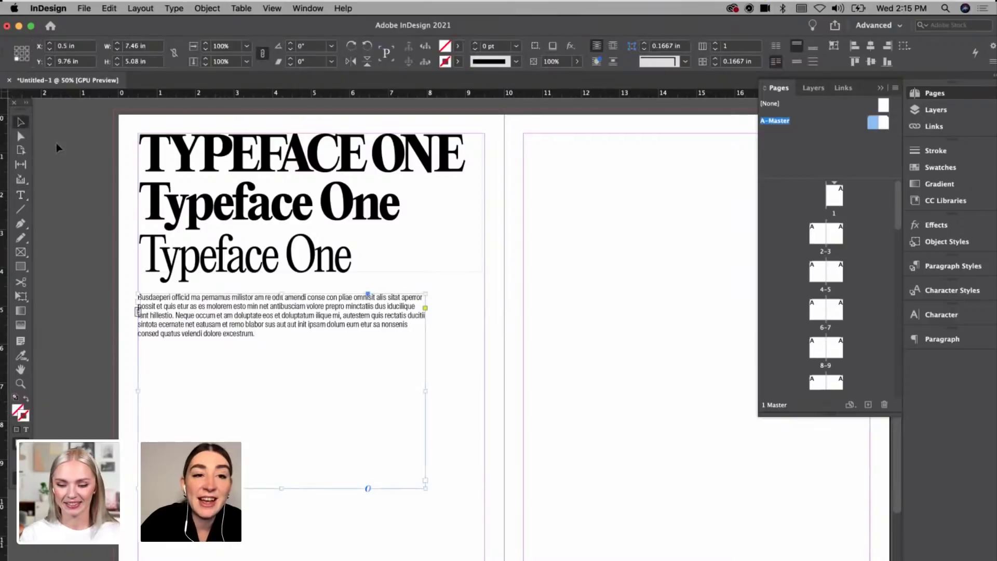
click(56, 142)
key(w)
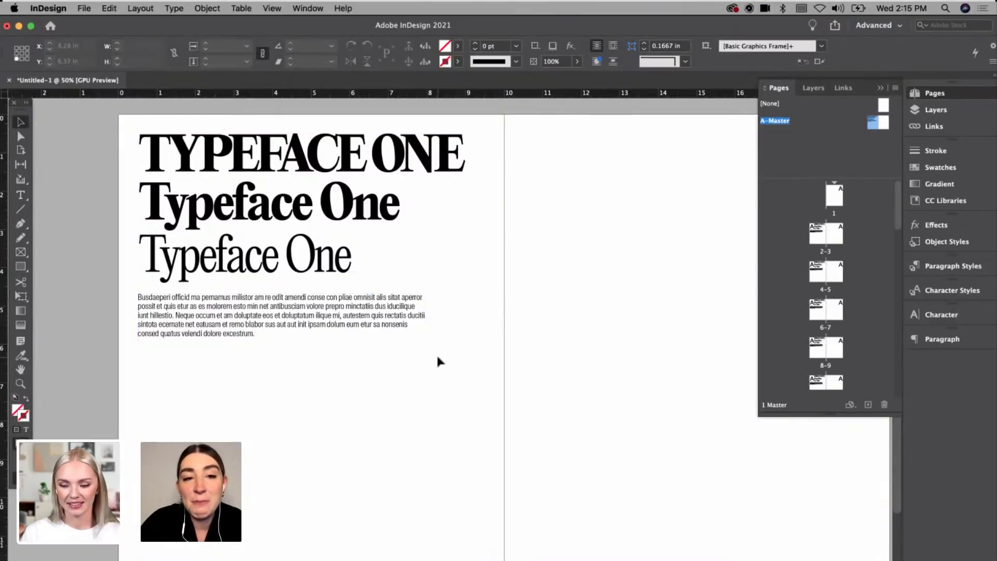
Step: Turn off hyphenation for all of the body placeholder text
double_click(396, 315)
key(super+a)
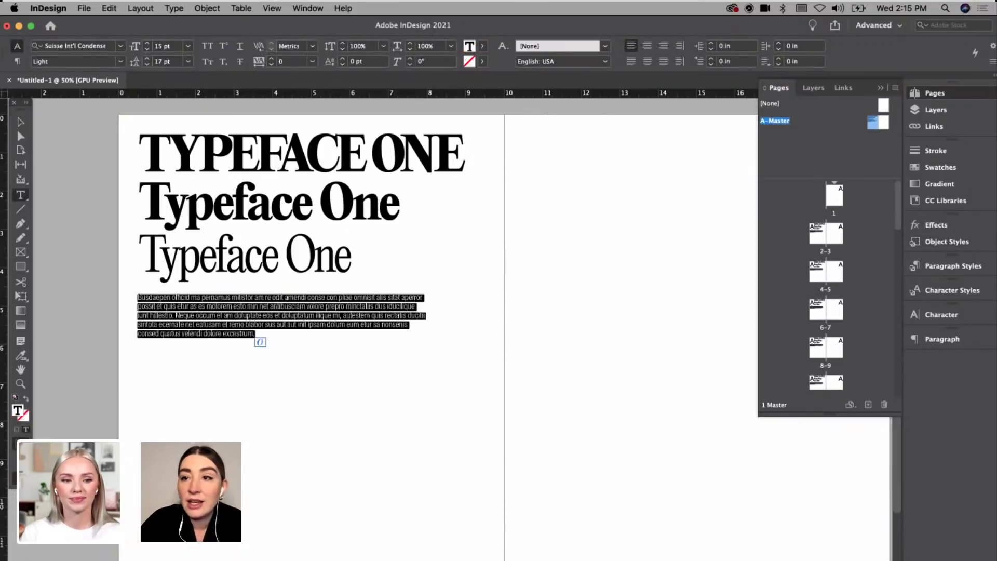
click(993, 45)
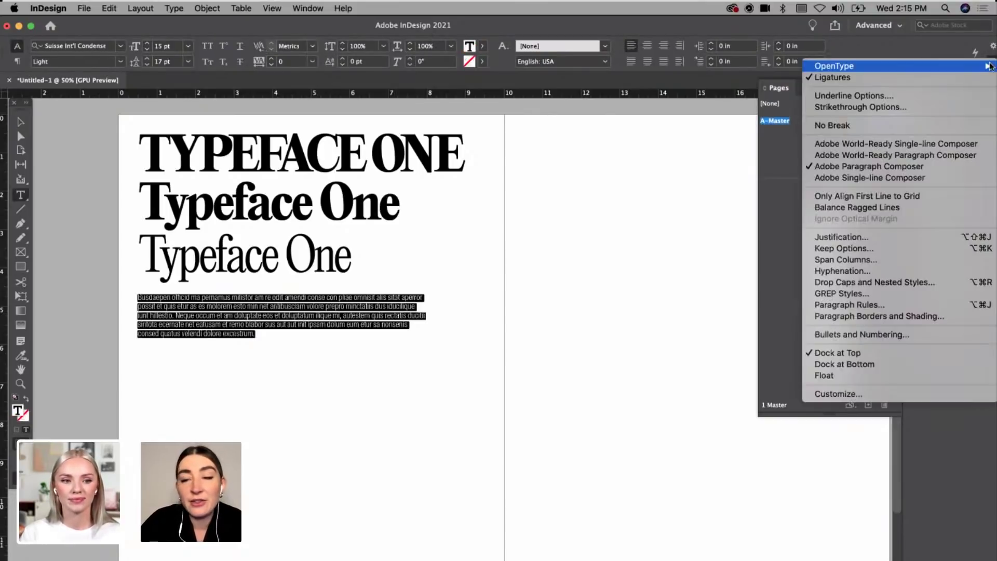
click(843, 270)
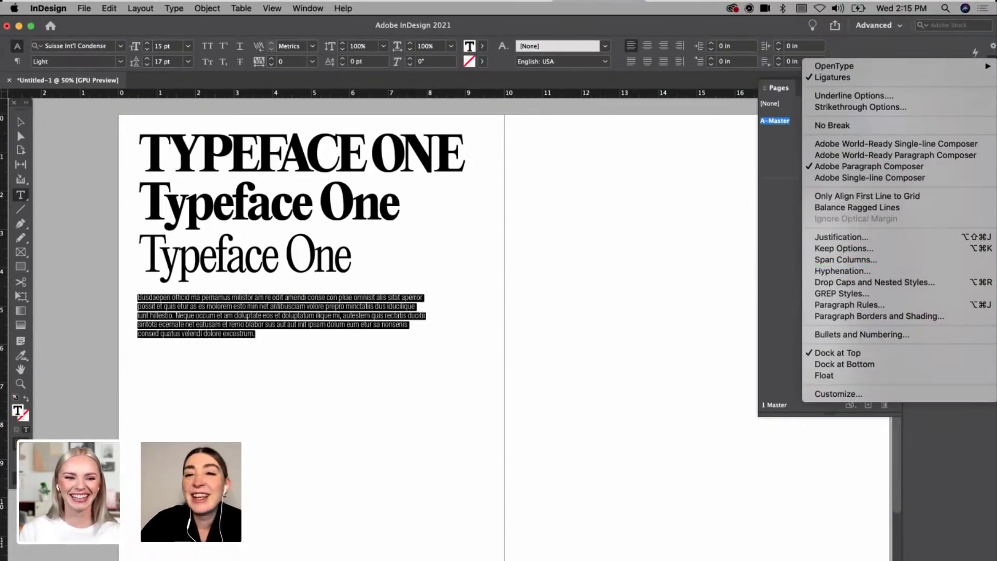
click(728, 28)
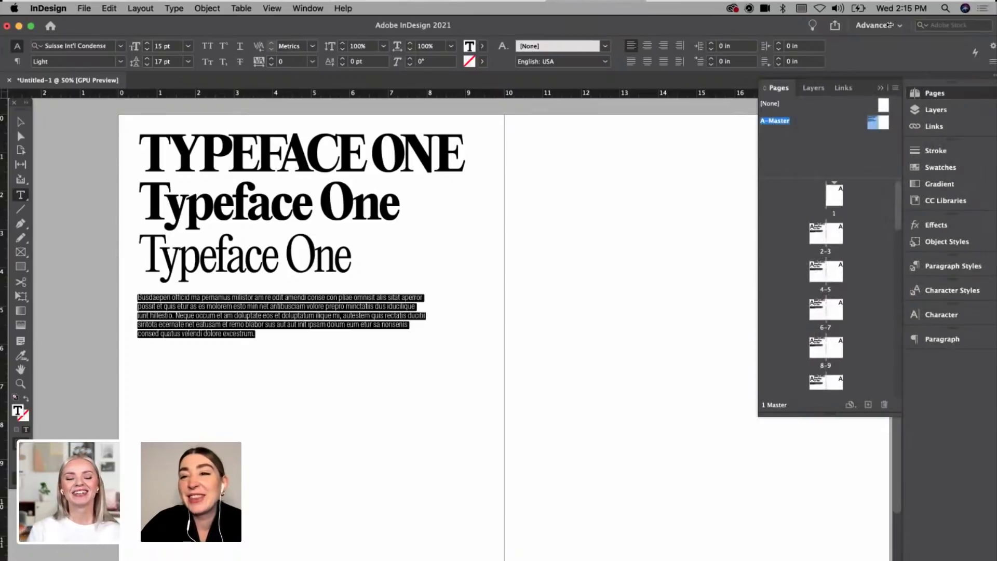
click(993, 64)
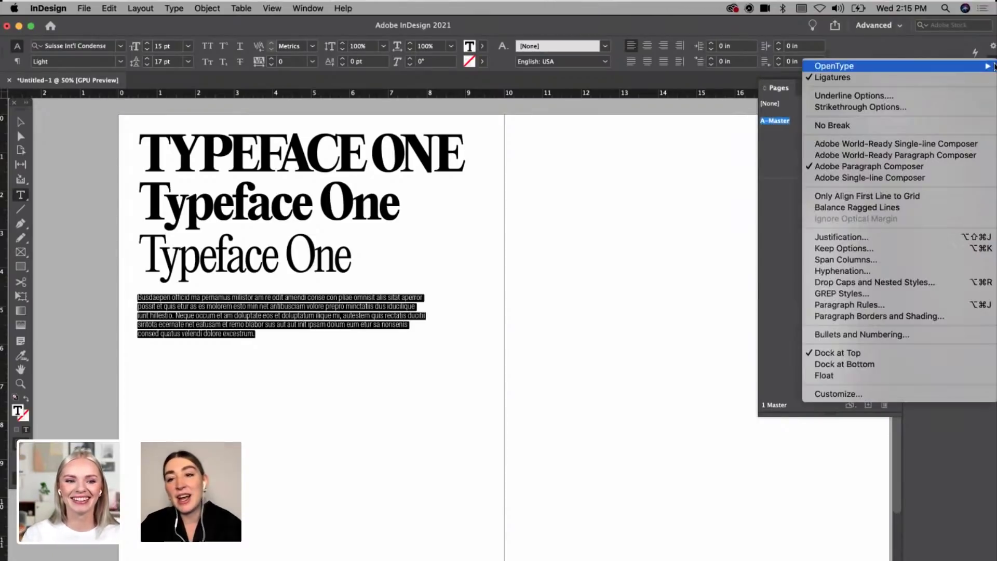
click(759, 36)
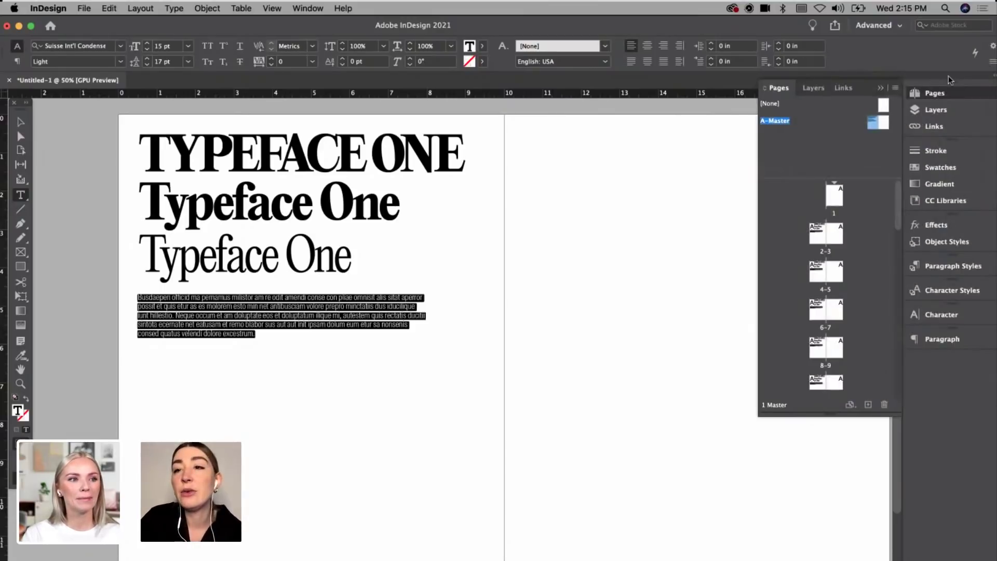
click(993, 64)
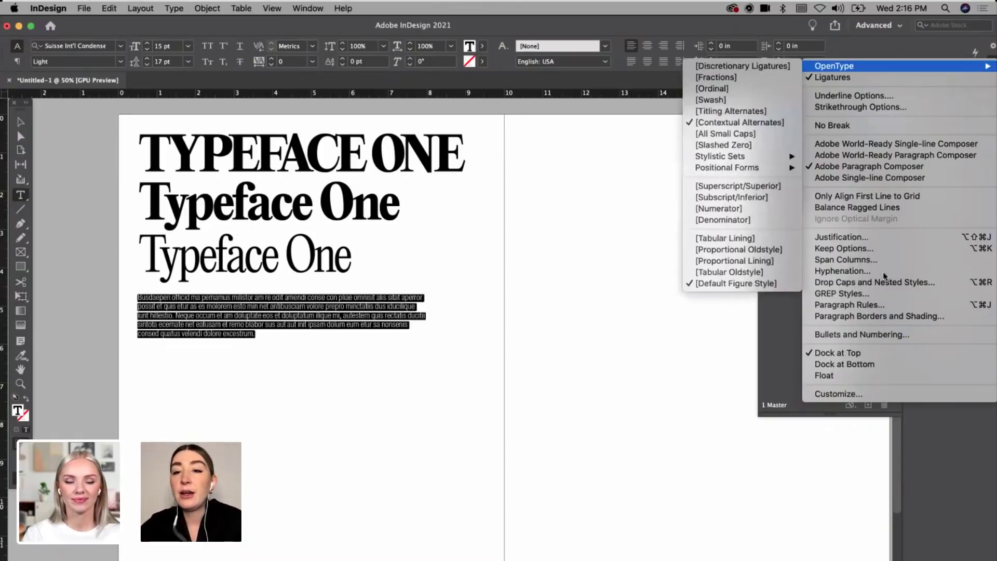
click(855, 270)
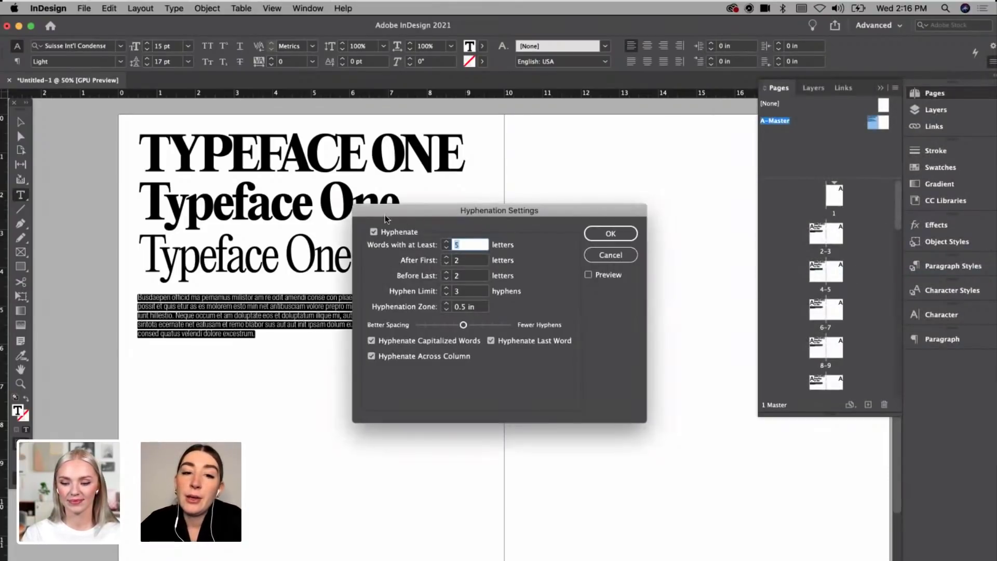
click(377, 232)
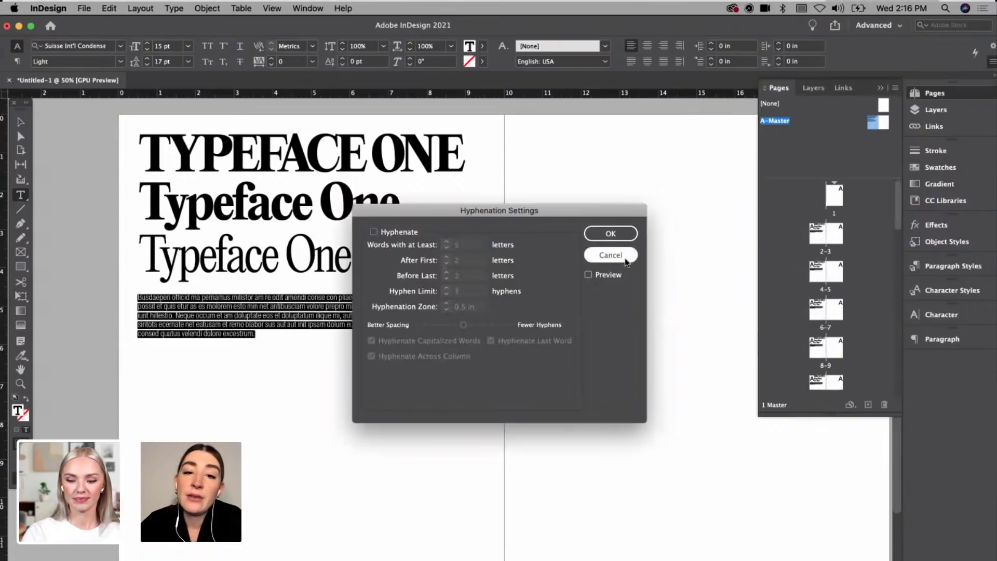
click(608, 233)
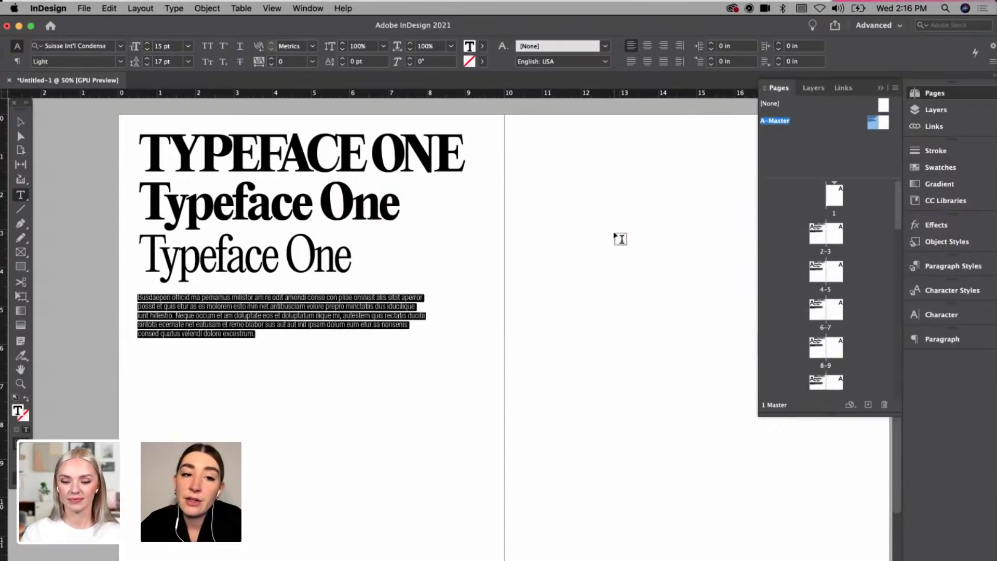
Step: Exit preview mode with the body text frame selected to show the margins and frame edges
click(21, 121)
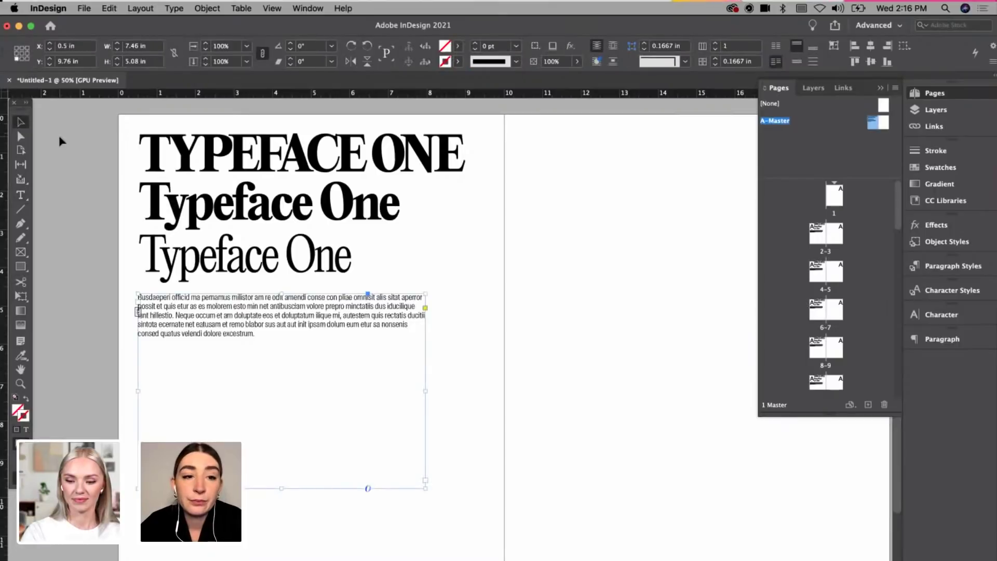
click(260, 266)
click(250, 317)
key(w)
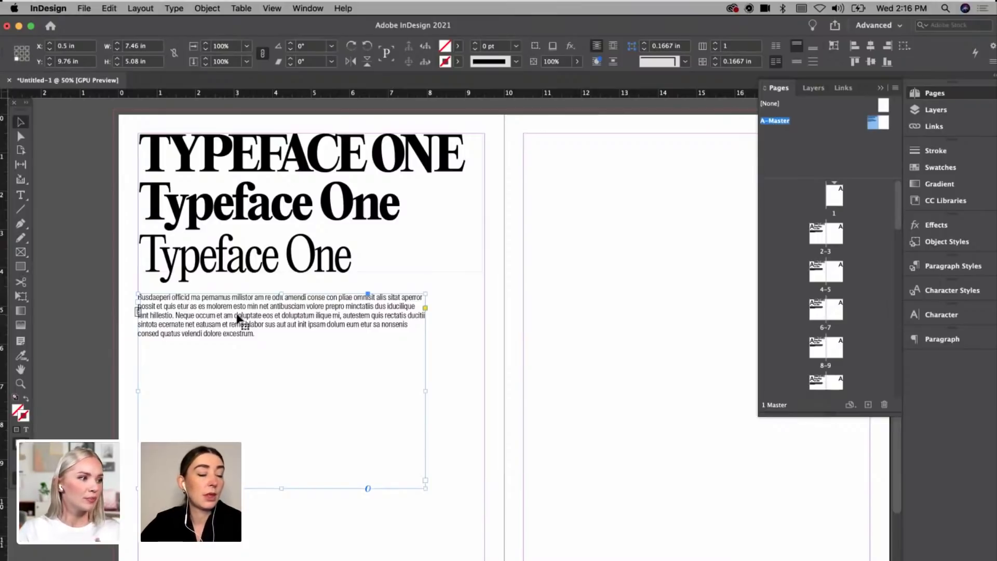
Step: Create a character style from the all-caps bold TYPEFACE ONE headline
double_click(305, 156)
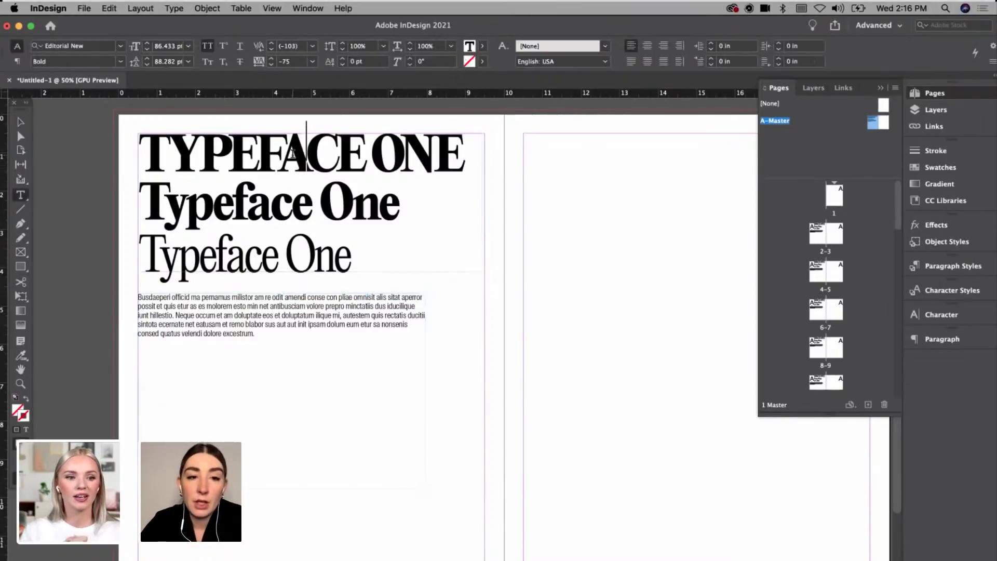
click(464, 155)
drag(166, 152, 356, 154)
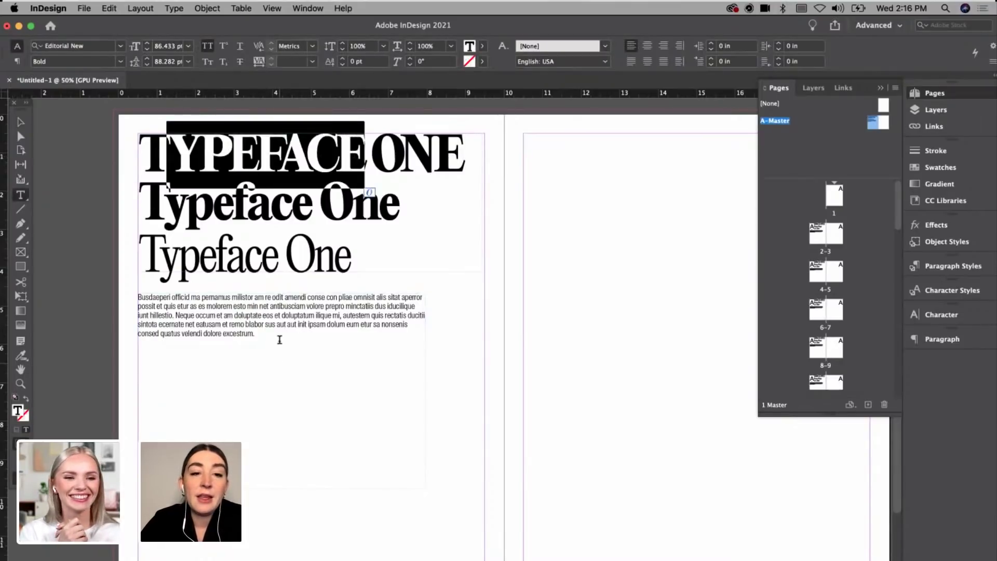
click(945, 292)
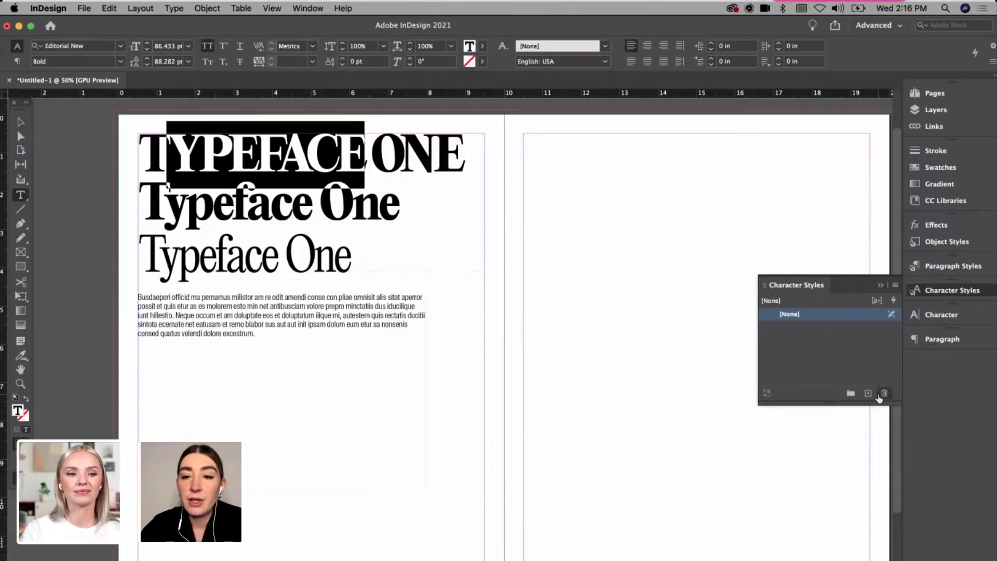
click(962, 290)
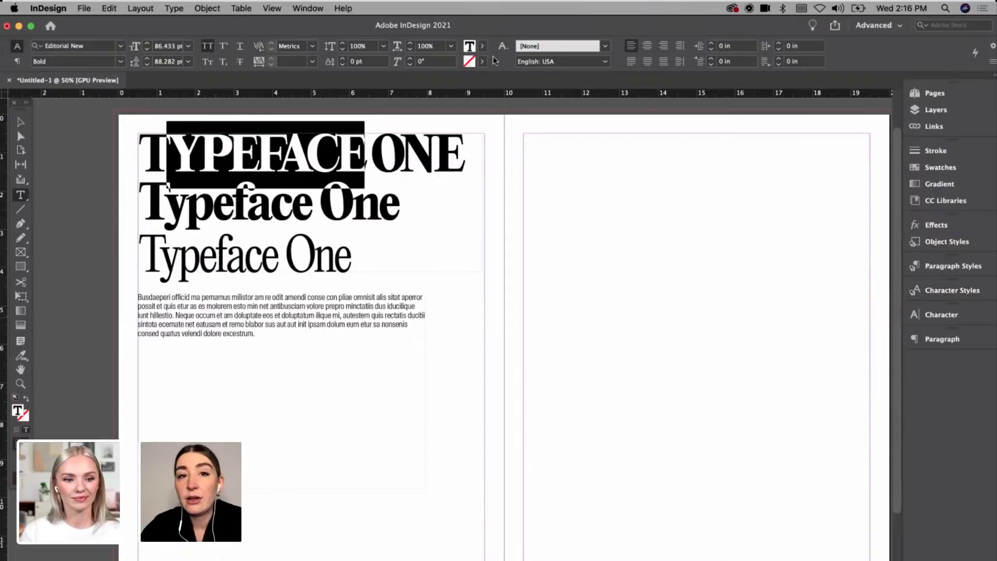
click(308, 8)
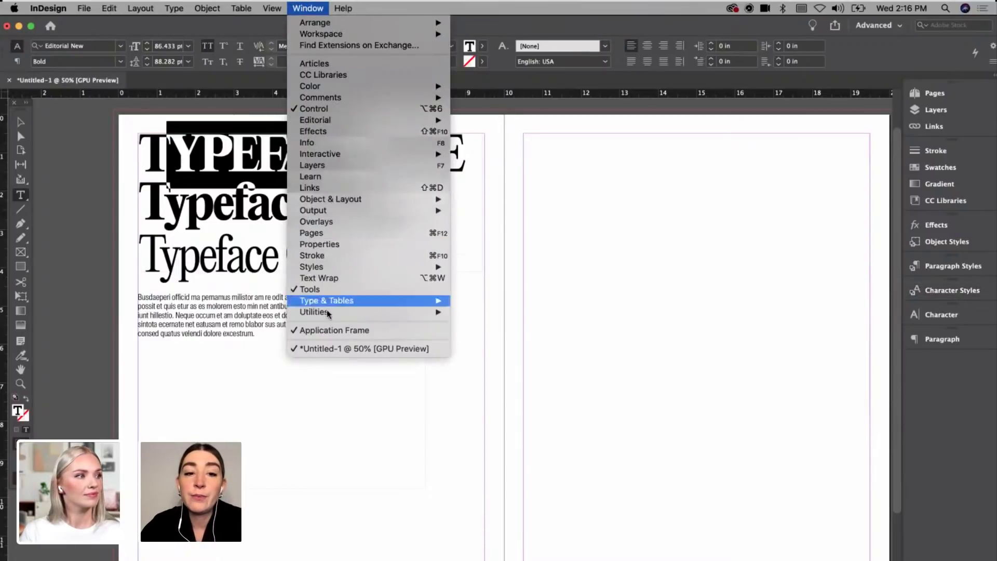
mouse_move(324, 300)
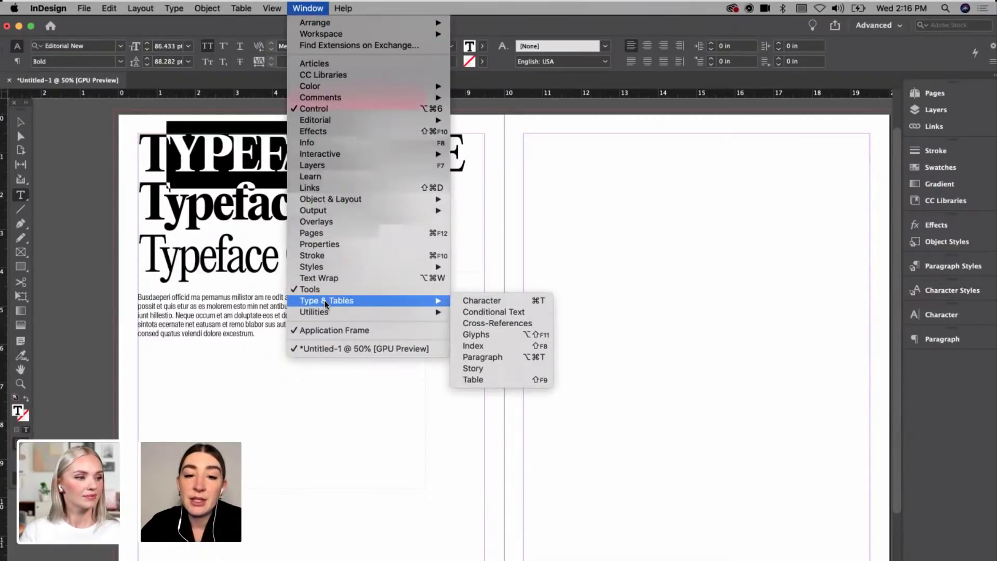
mouse_move(337, 268)
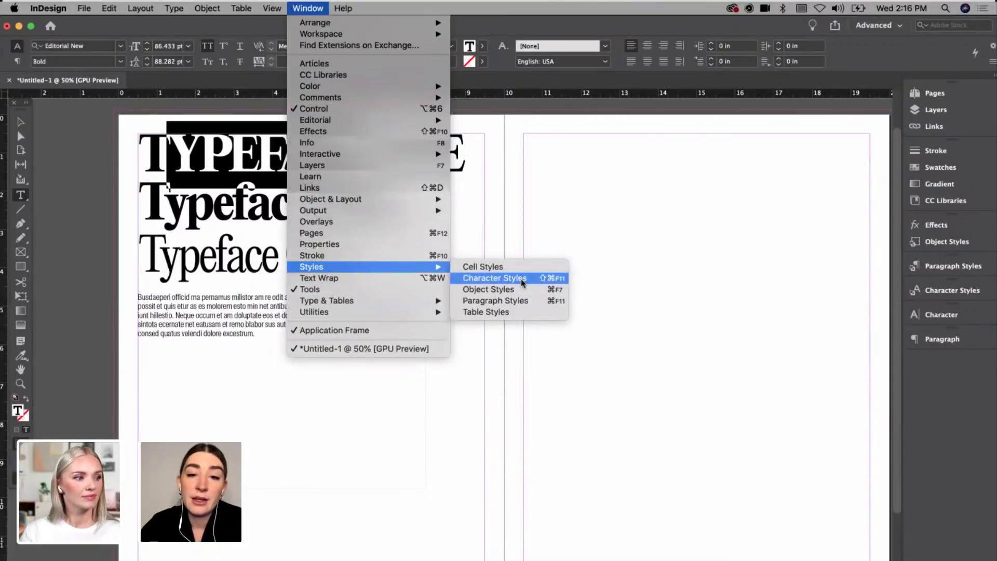
click(831, 285)
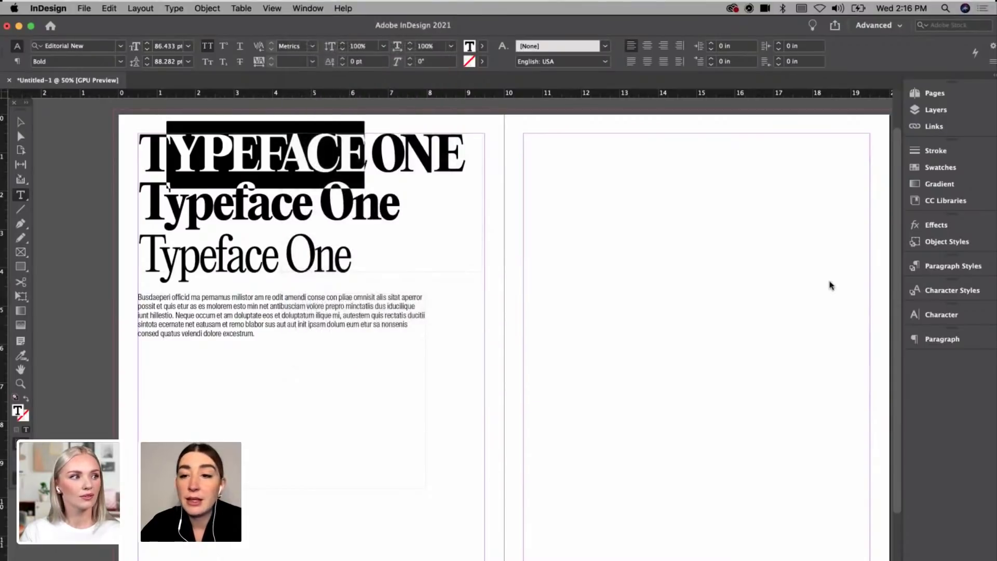
click(937, 315)
click(952, 290)
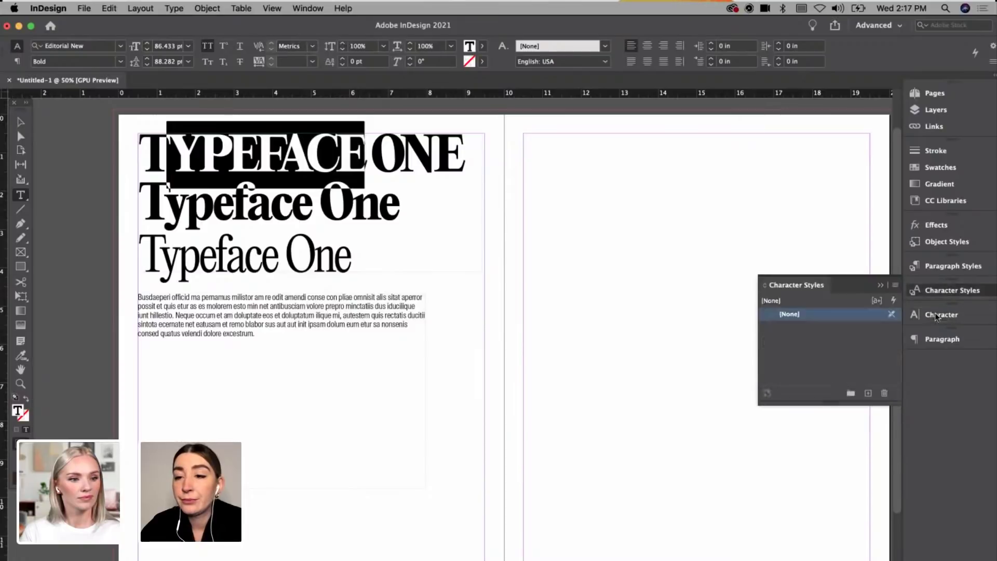
click(868, 394)
Step: Create separate character styles from the bold Typeface One line, the light Typeface One line and the body paragraph
drag(190, 202, 352, 210)
click(866, 393)
drag(244, 260, 314, 263)
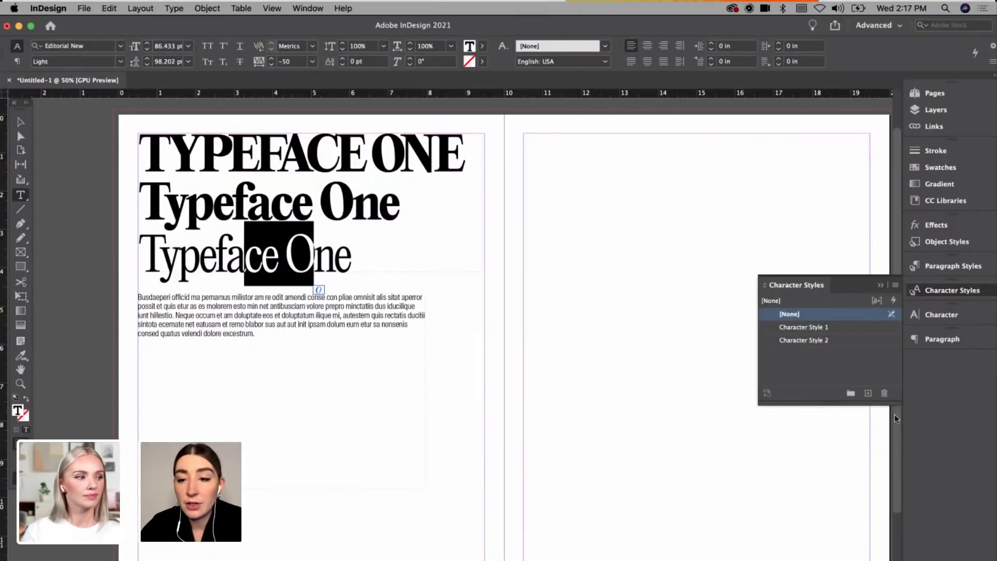
click(868, 394)
drag(242, 315, 404, 330)
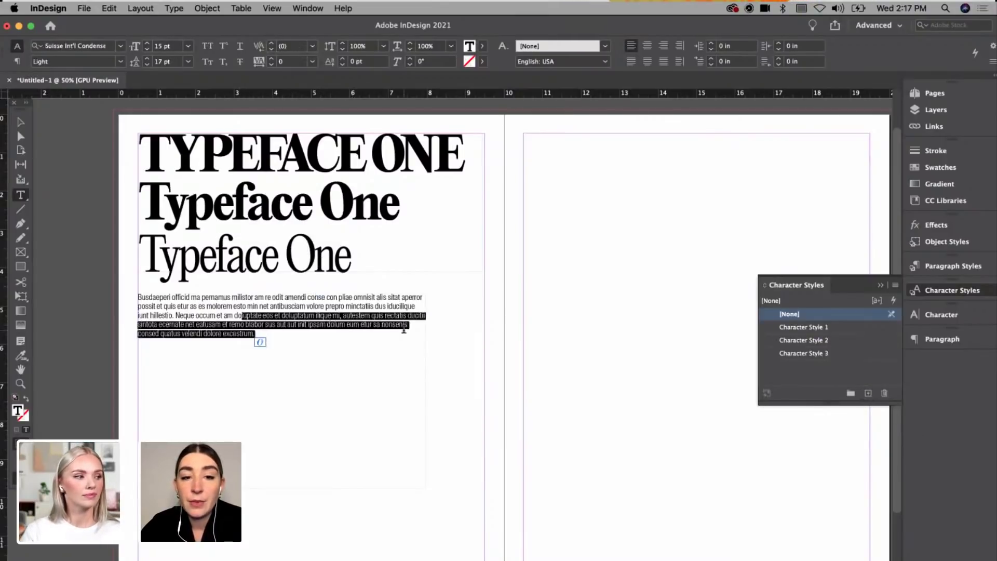
click(868, 393)
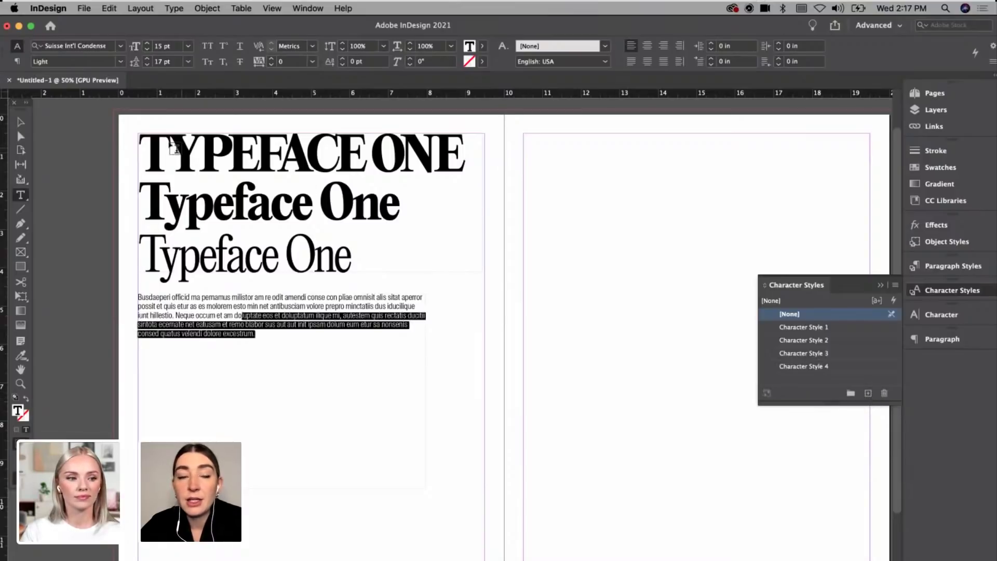
Step: Place a copy of the body text frame on the right page at X 10.75 in and Y 6.72 in
click(21, 121)
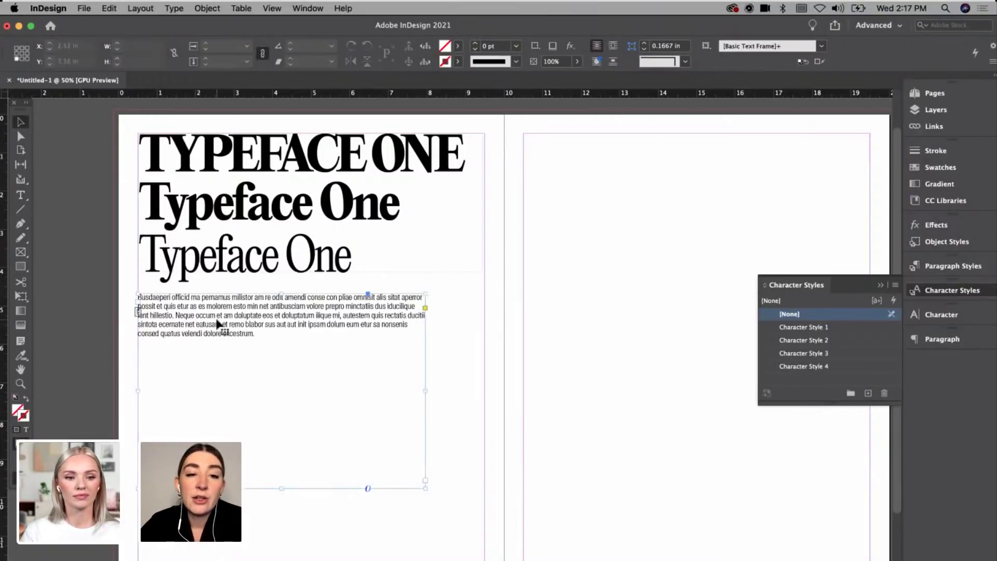
key(super+v)
drag(434, 256, 658, 186)
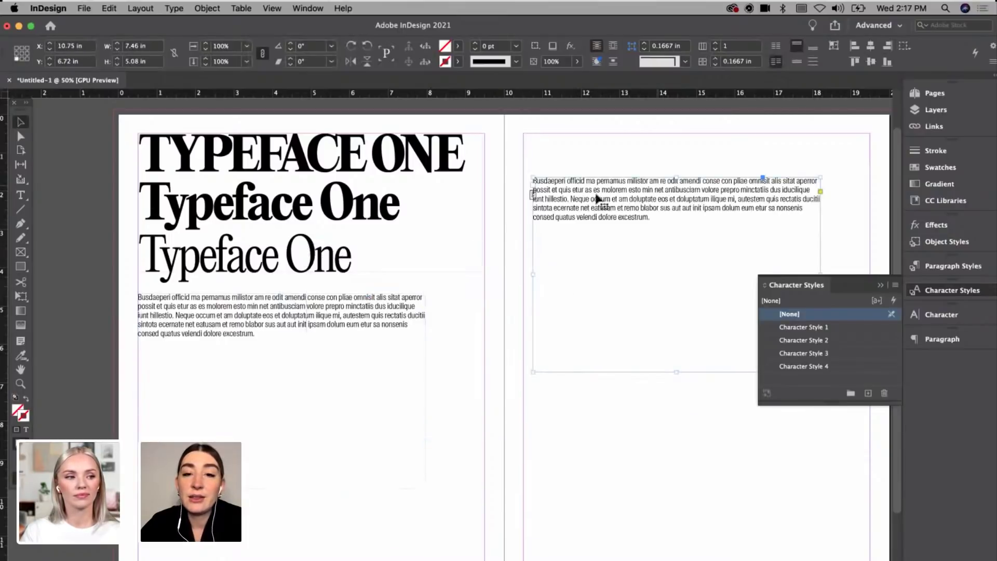
Step: Try the four new character styles in turn on the copied body text frame, and delete the copy
click(804, 327)
click(815, 340)
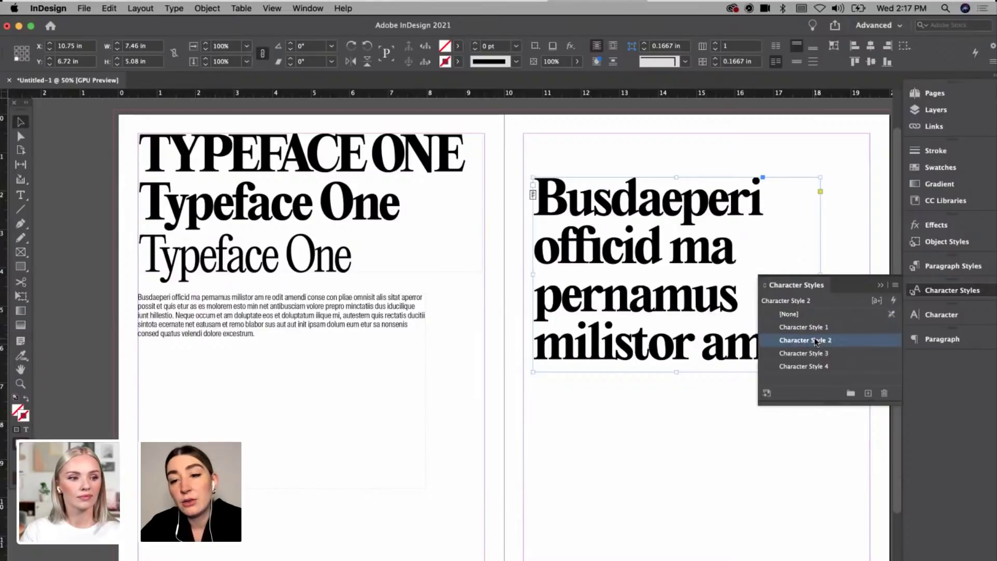
click(815, 352)
click(814, 367)
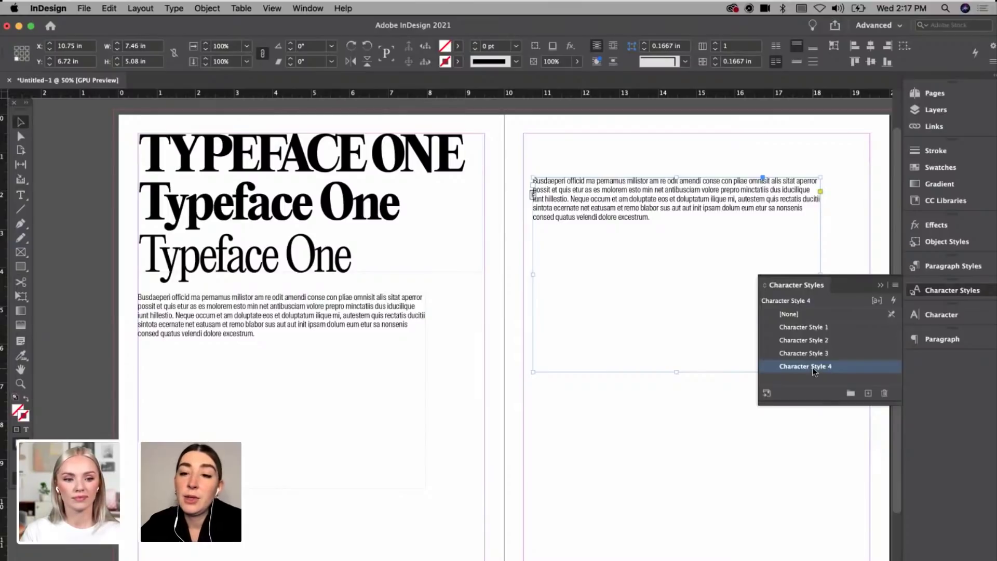
key(Delete)
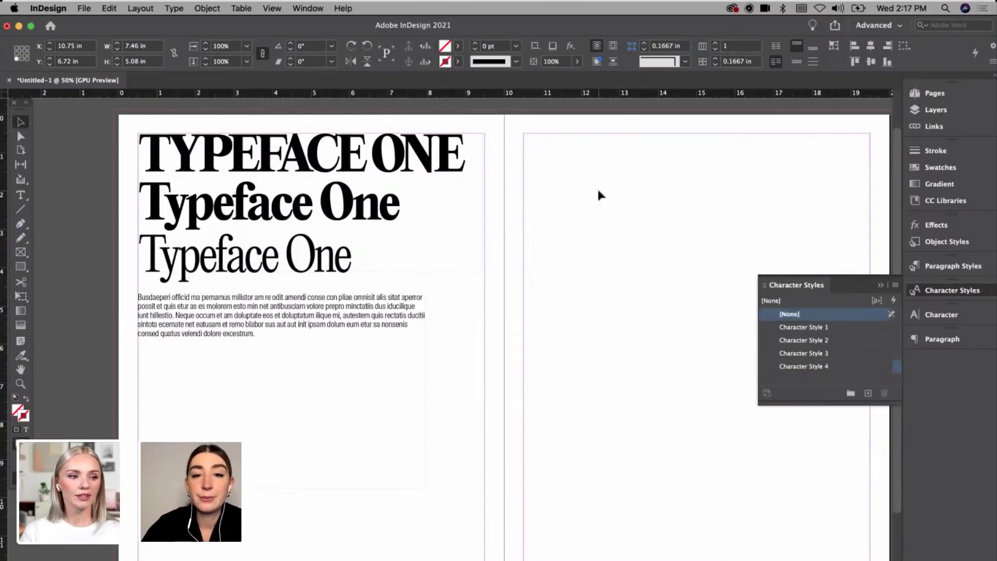
Step: Copy the headline and body text frames from the master onto page 47, aligned to its top and left margins
drag(571, 165, 234, 375)
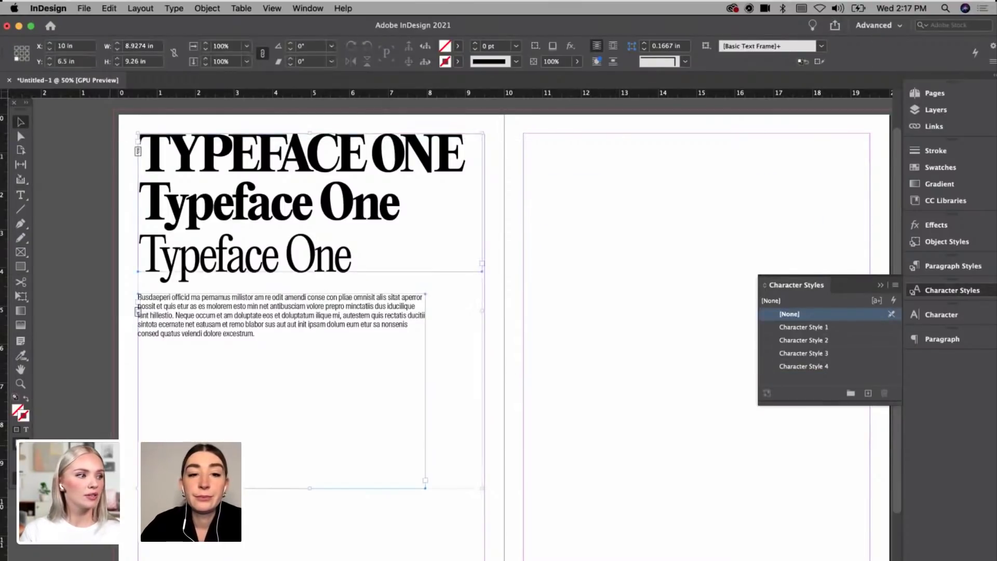
click(958, 94)
scroll(838, 279, down, 15)
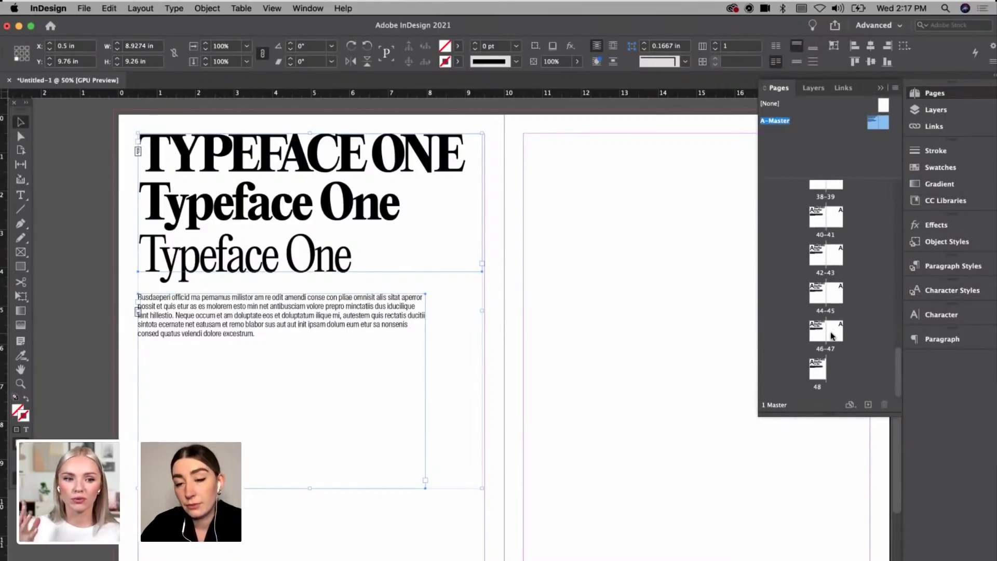
double_click(835, 334)
key(super+v)
drag(337, 190, 196, 155)
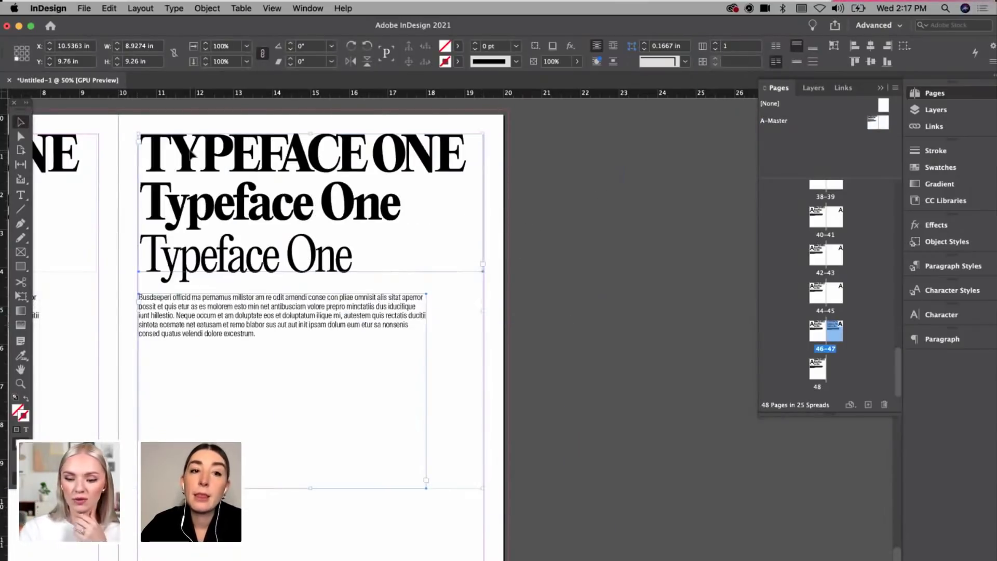
key(Left)
key(Left)
key(Left)
key(Left)
key(Left)
Step: Delete the headline and body text frames from the left page of A-Master and view the whole empty spread
double_click(878, 123)
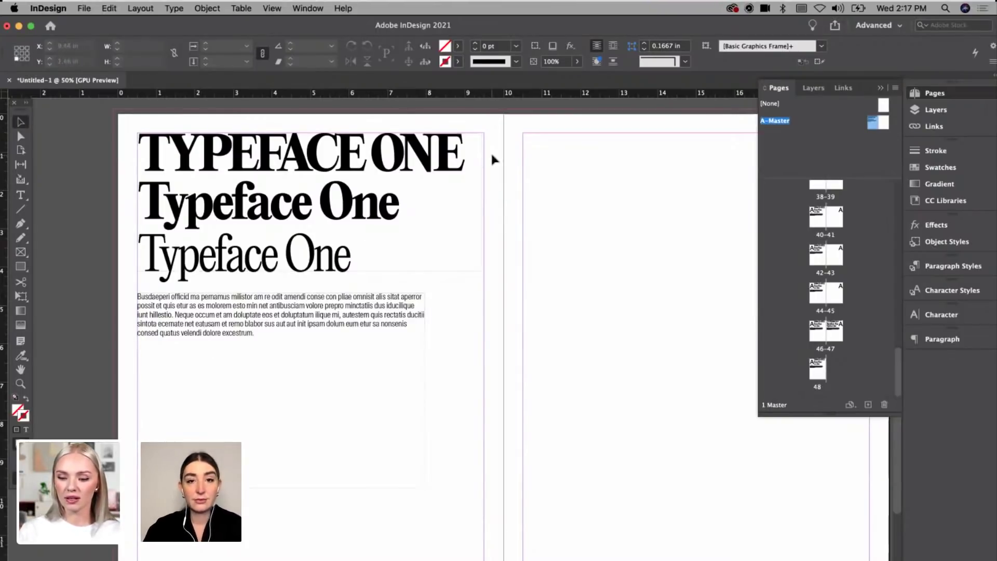
drag(496, 156, 230, 401)
key(Delete)
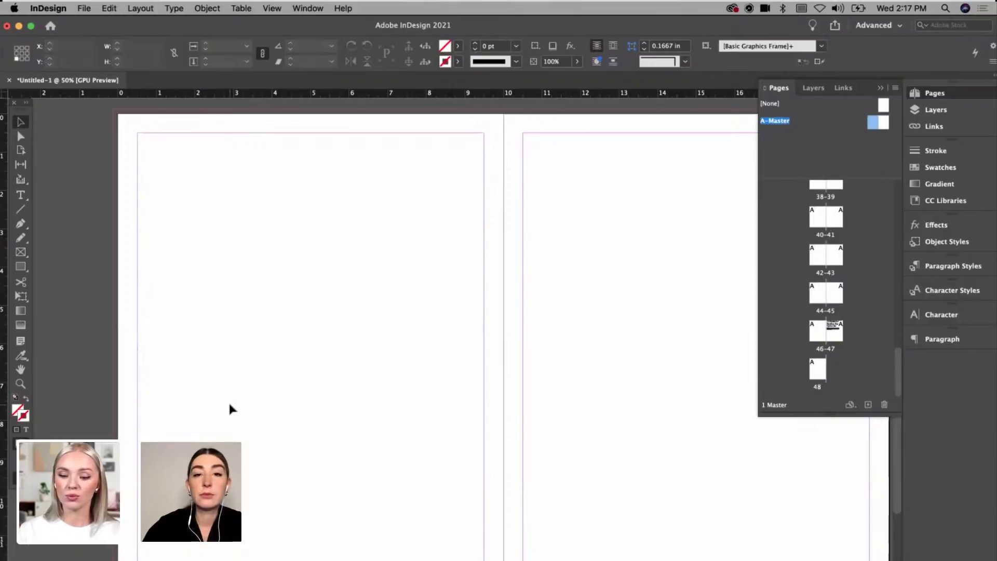
key(super+minus)
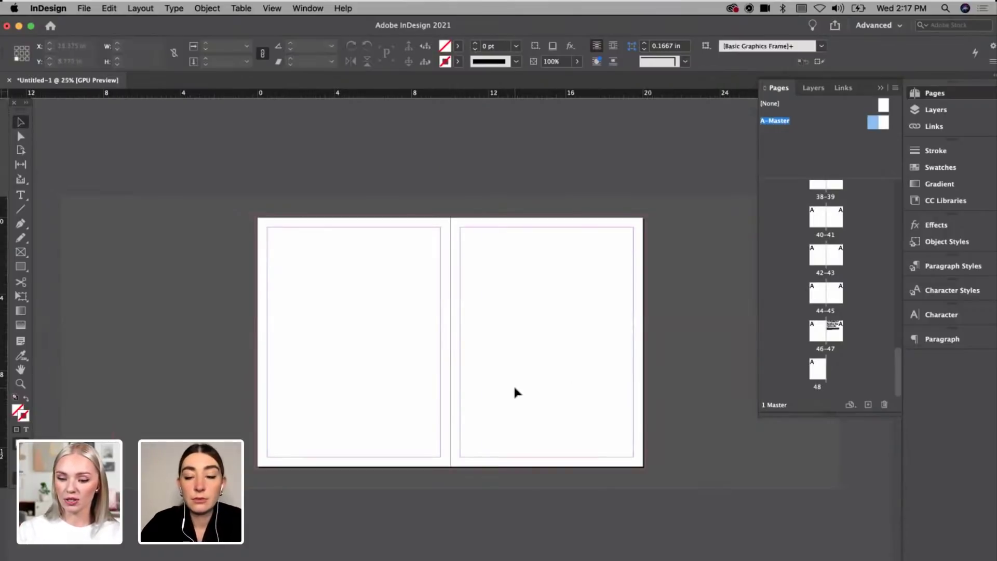
key(super+equal)
key(super+minus)
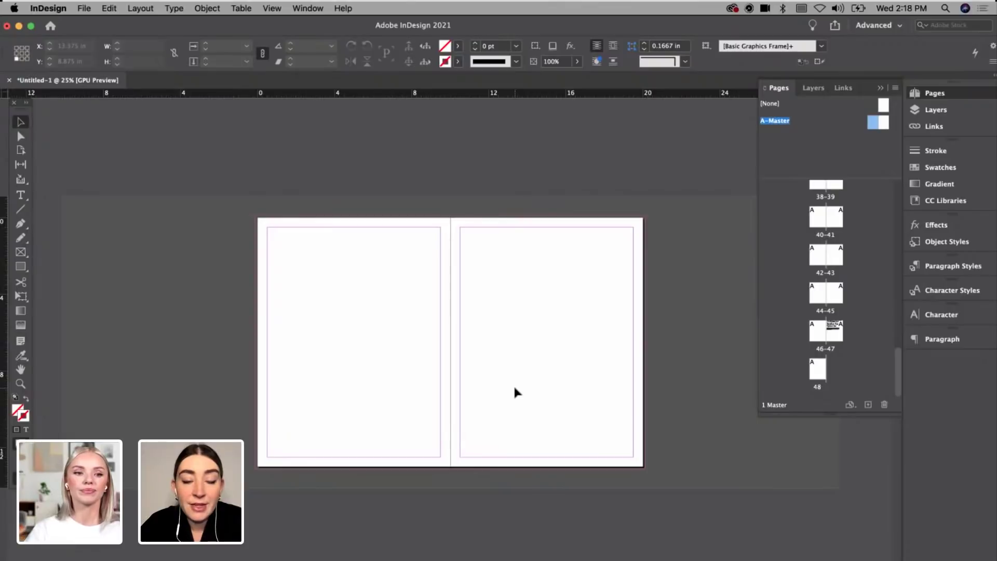
key(super+equal)
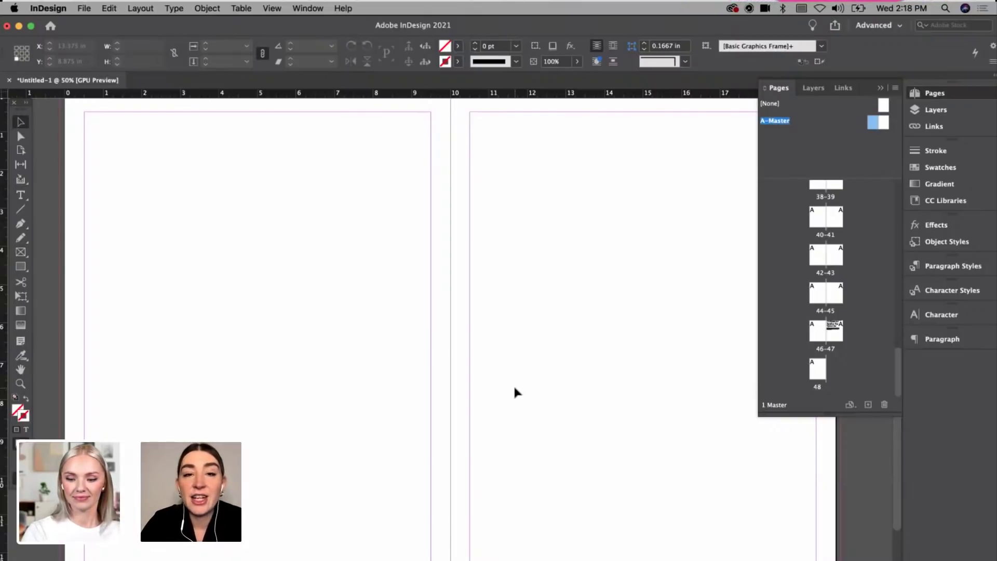
key(super+minus)
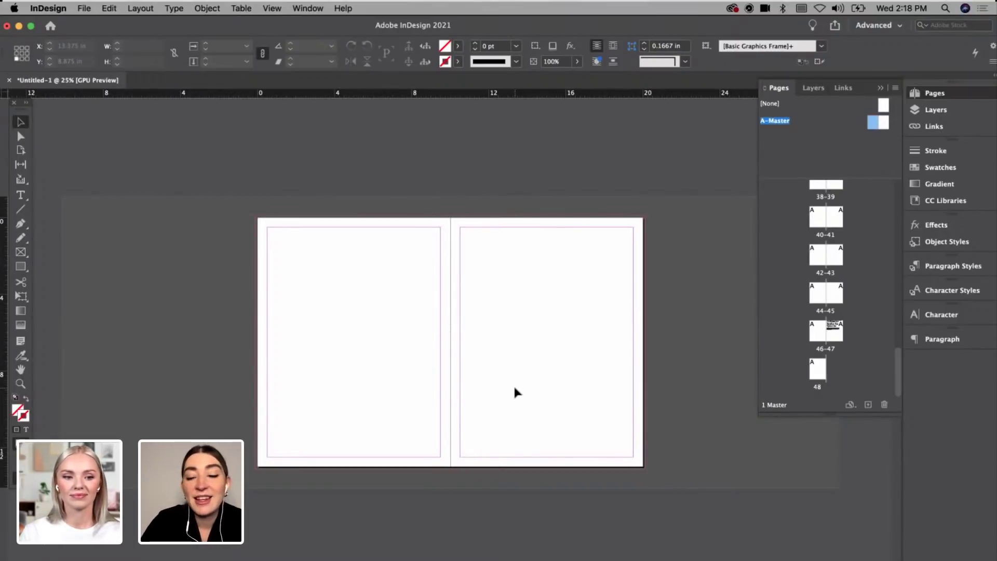
key(p)
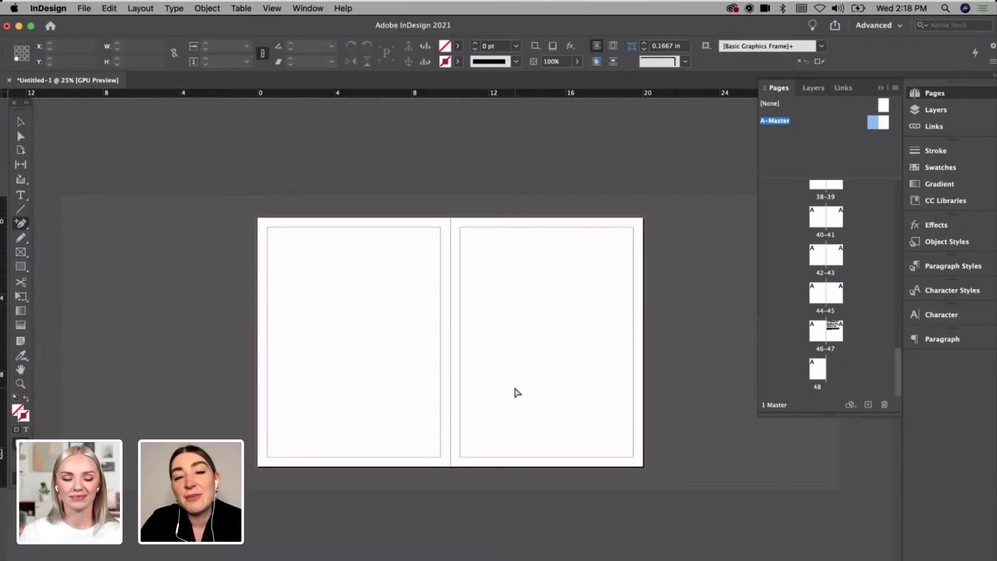
key(super+equal)
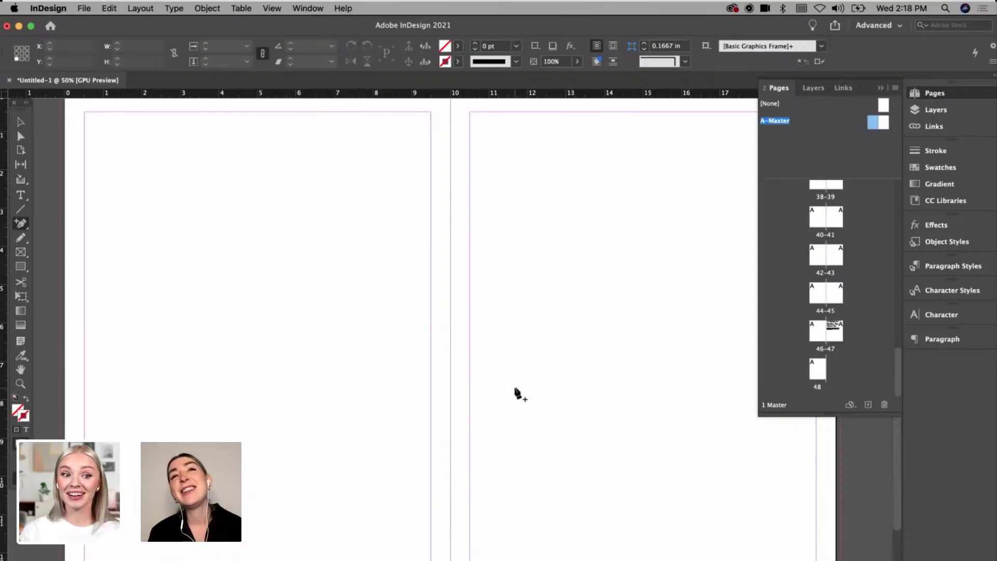
key(super+minus)
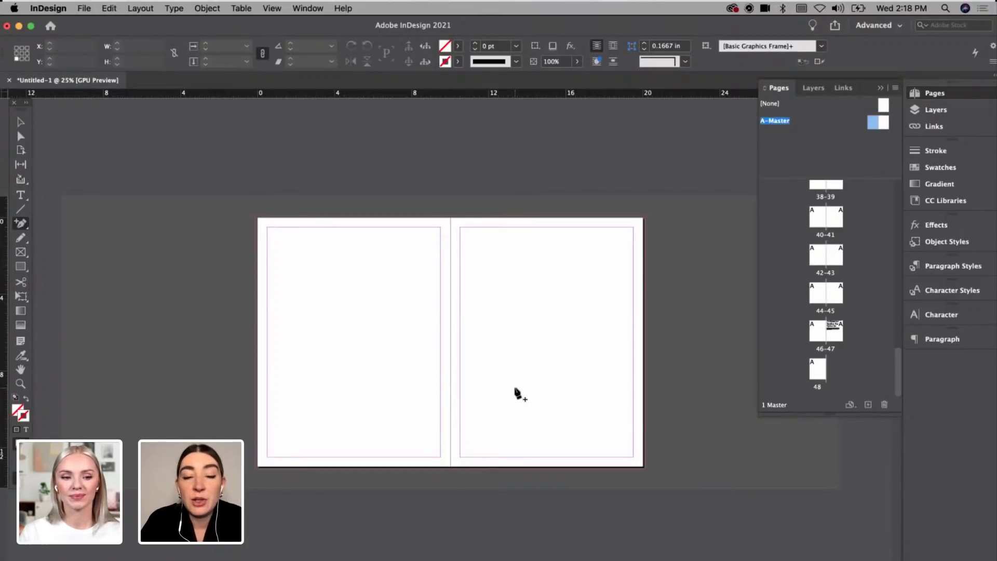
key(super+equal)
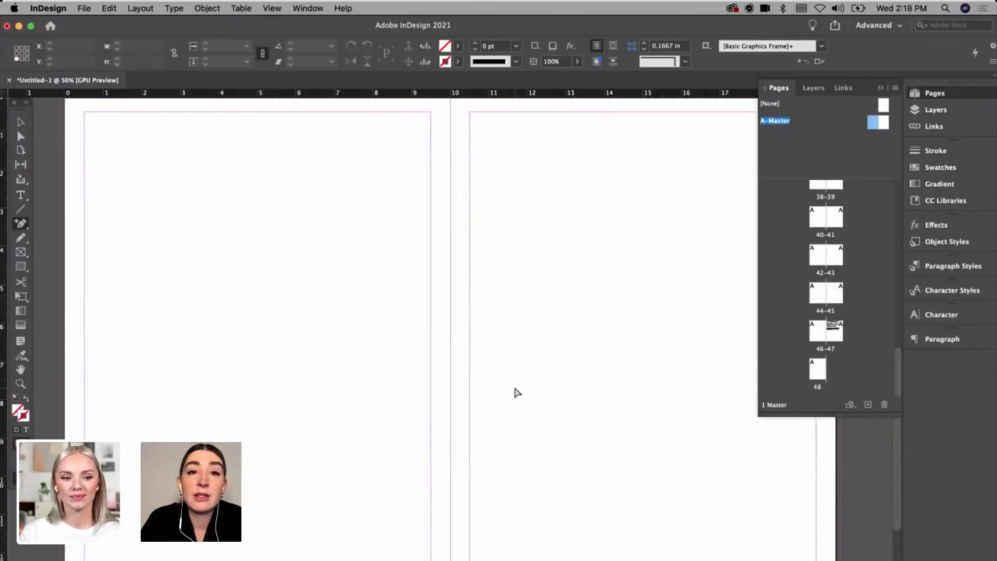
key(super+minus)
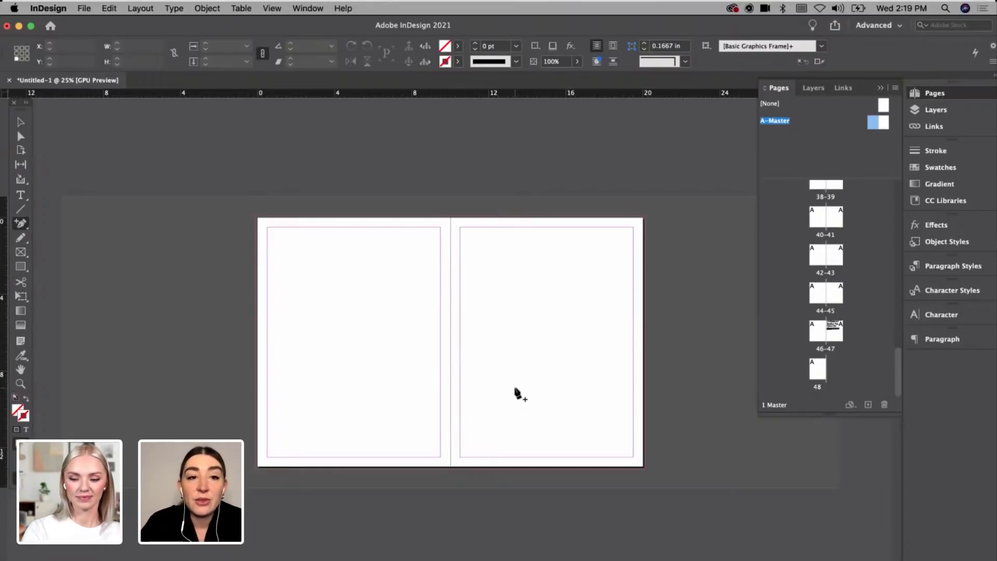
key(super+equal)
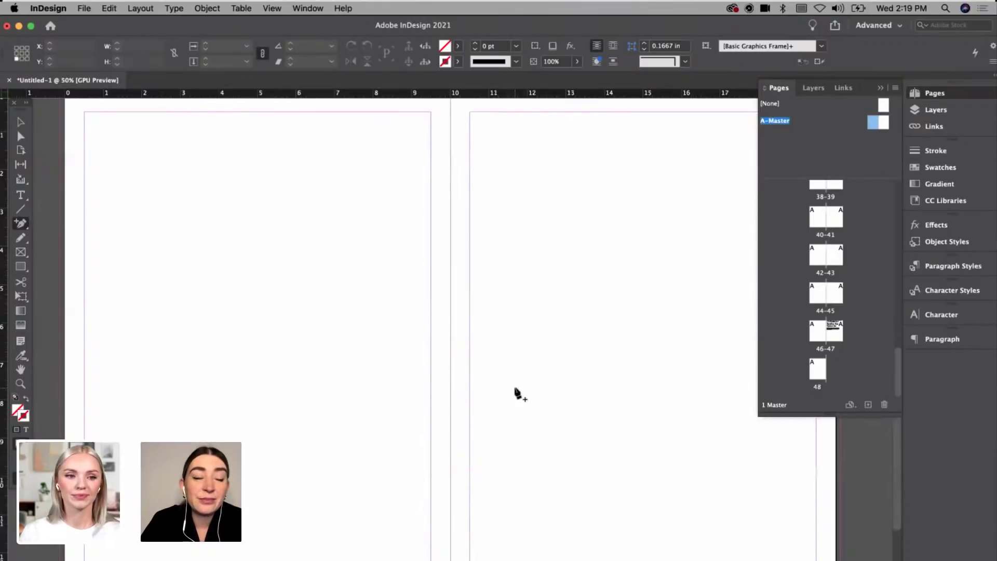
key(super+minus)
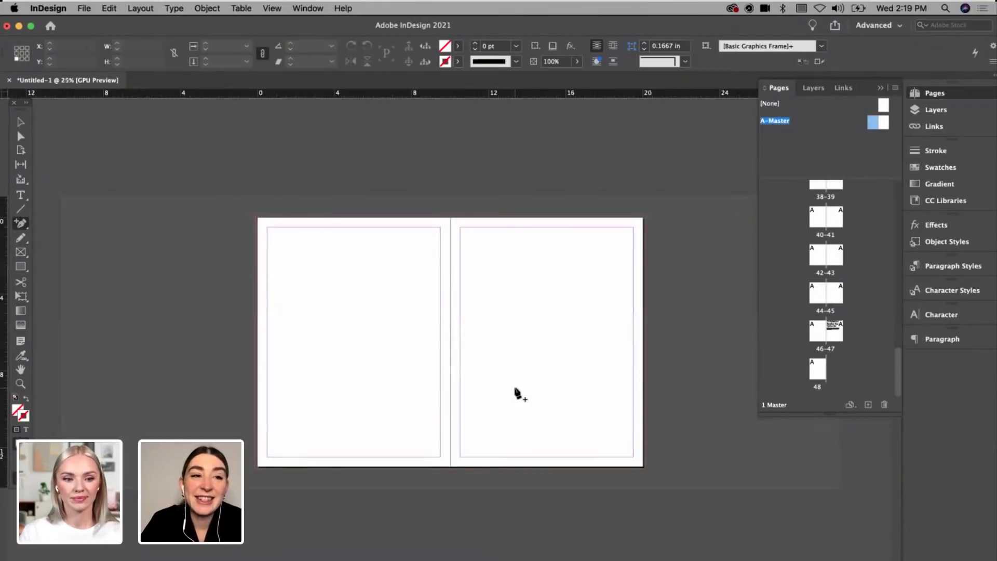
Step: Activate the Rectangle tool and divide the left page of A-Master into 6 columns
click(21, 266)
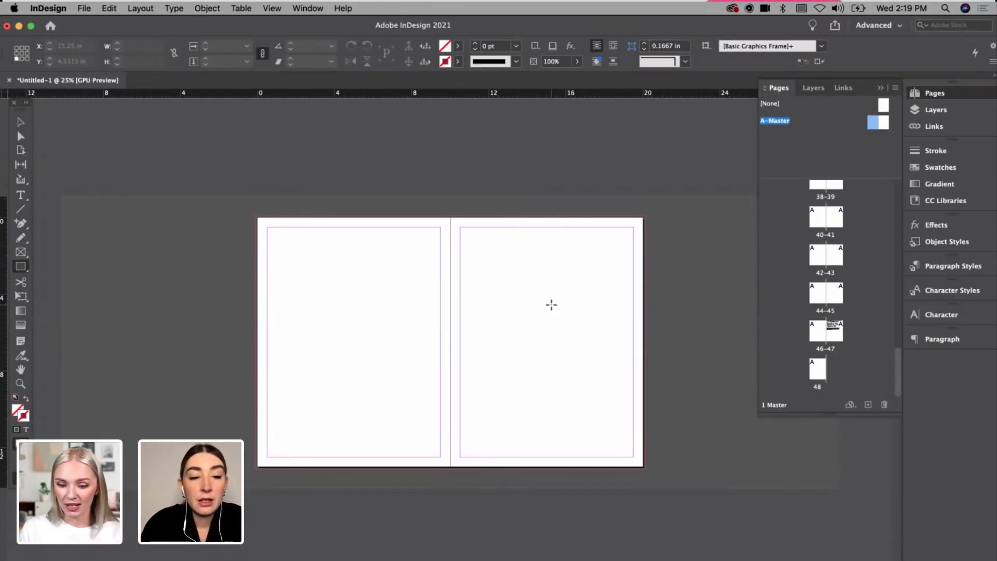
key(super+equal)
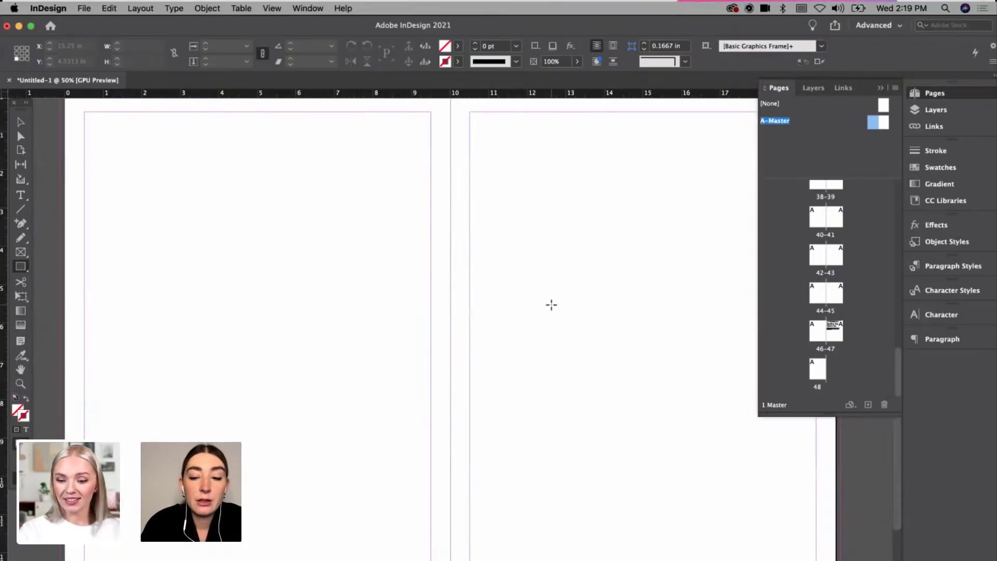
click(140, 9)
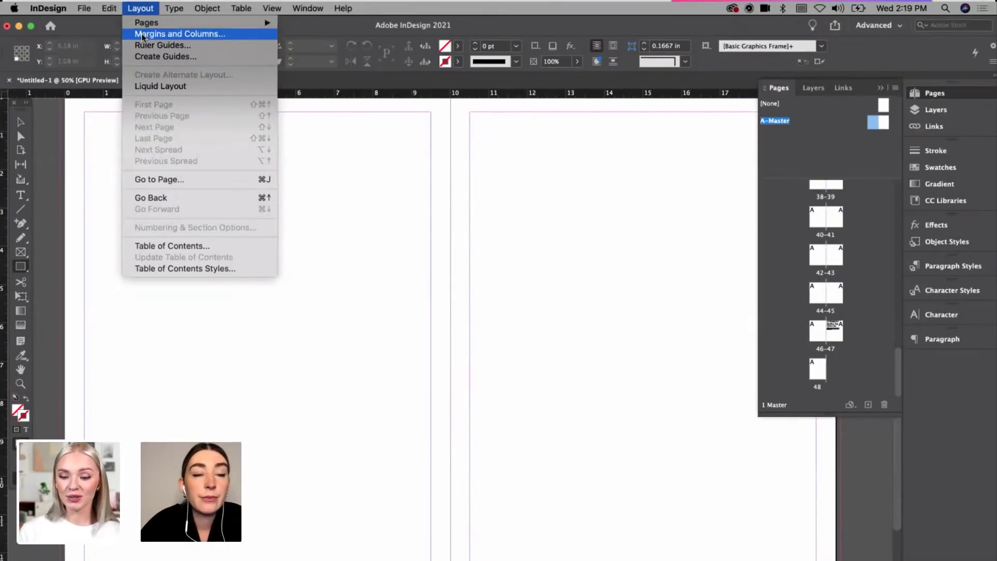
click(142, 35)
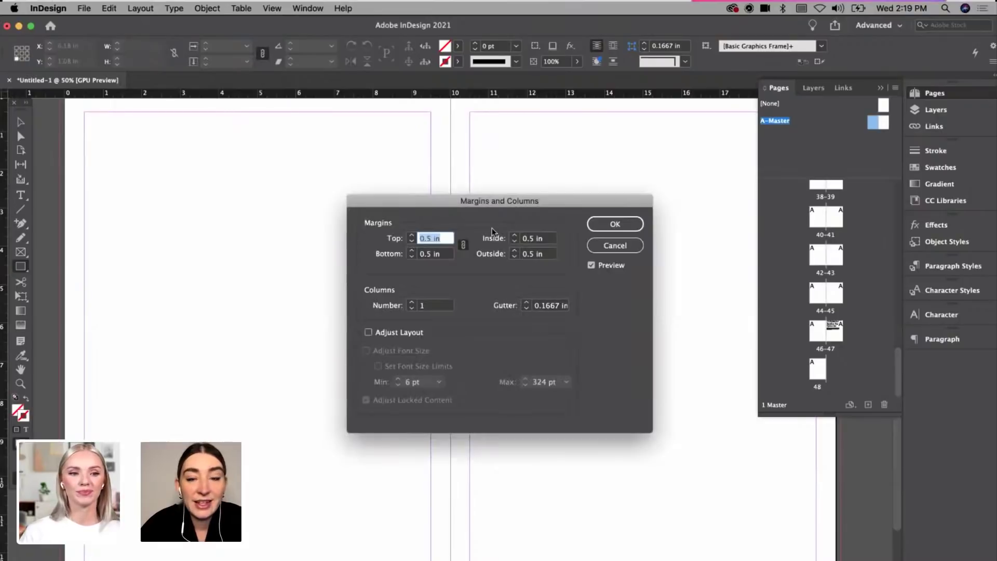
drag(502, 203, 507, 121)
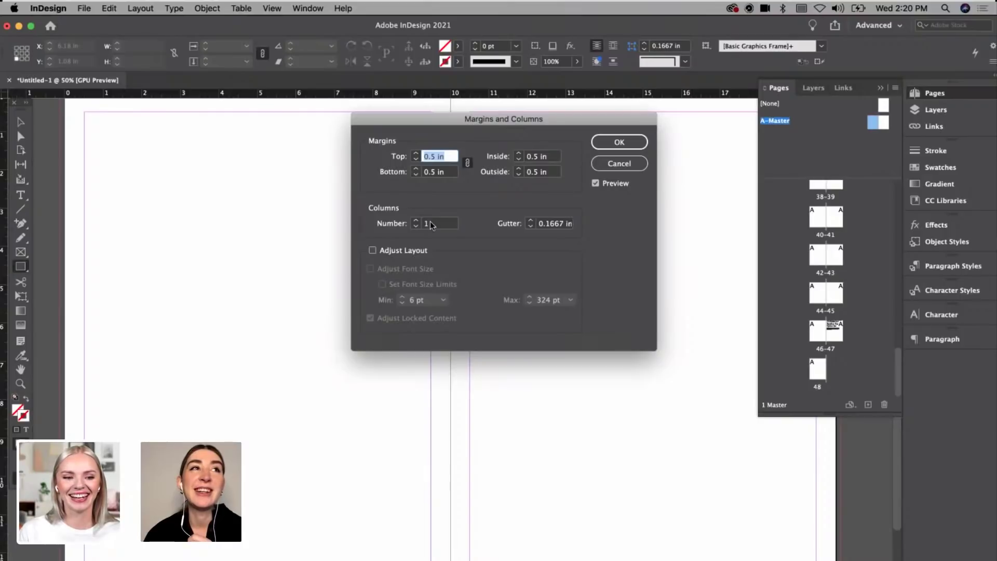
click(415, 220)
click(415, 221)
click(415, 221)
click(414, 220)
click(414, 220)
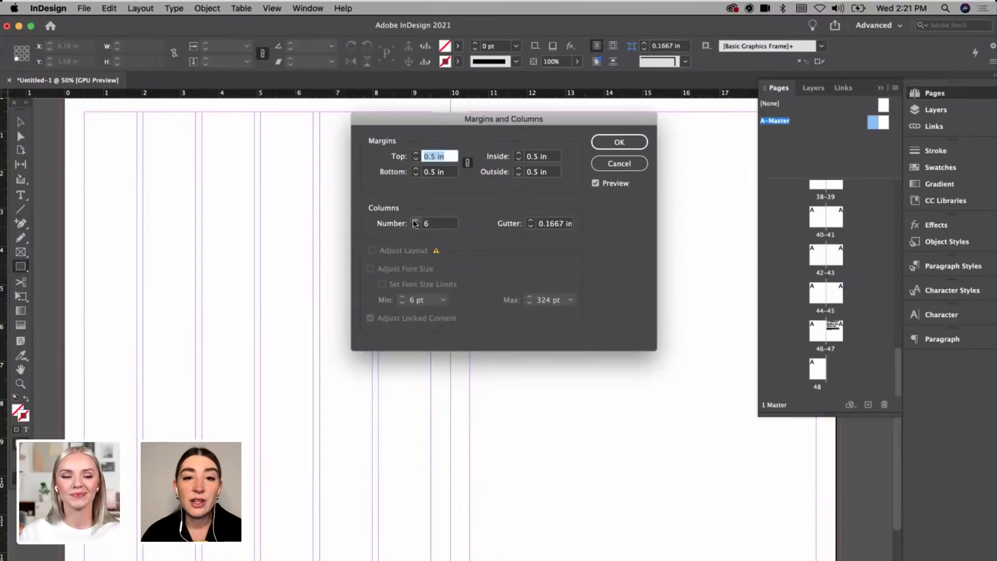
click(630, 141)
Step: Set the number of columns on the right page of A-Master to 6
double_click(884, 123)
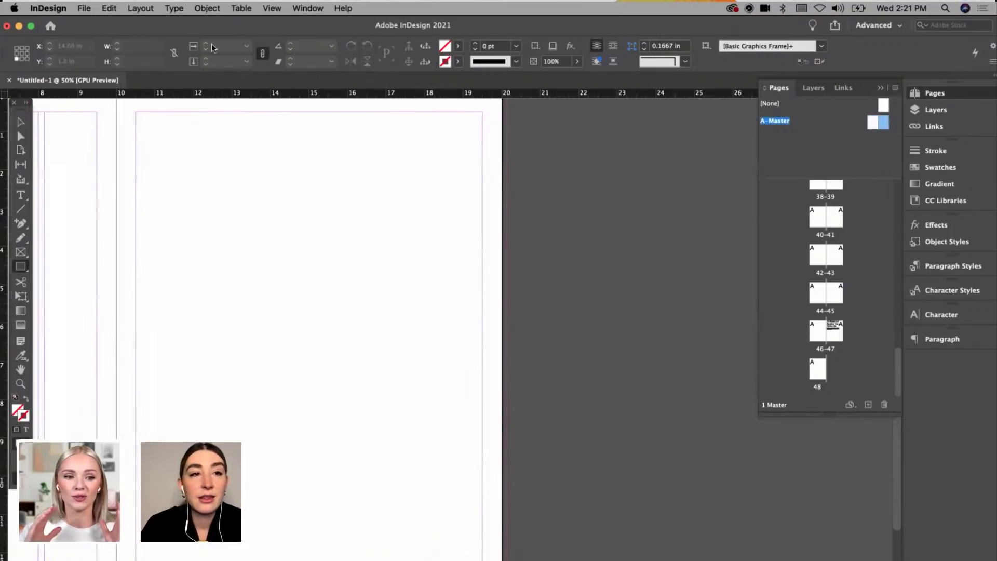
click(142, 8)
click(151, 34)
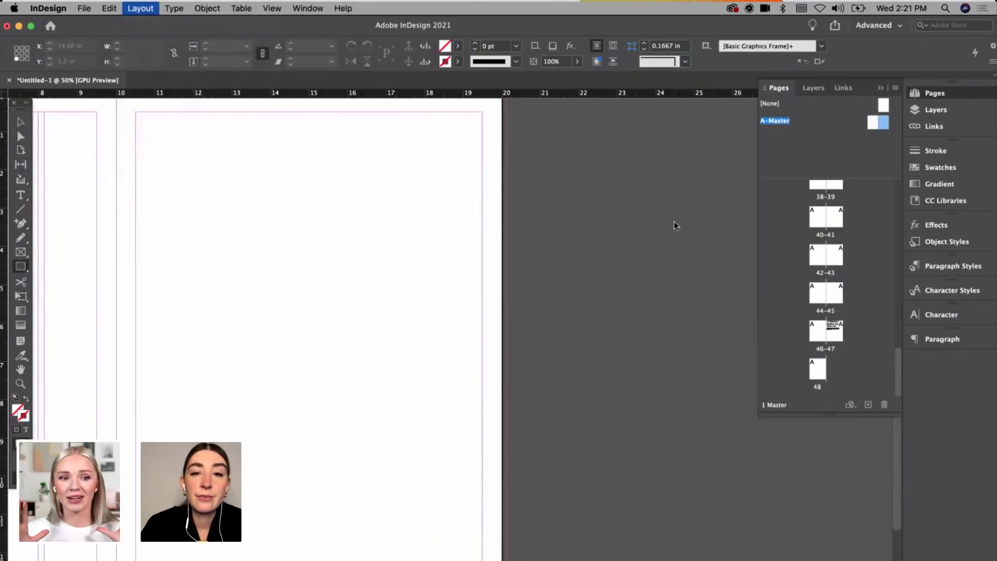
click(415, 220)
click(416, 220)
click(416, 220)
click(416, 221)
click(416, 220)
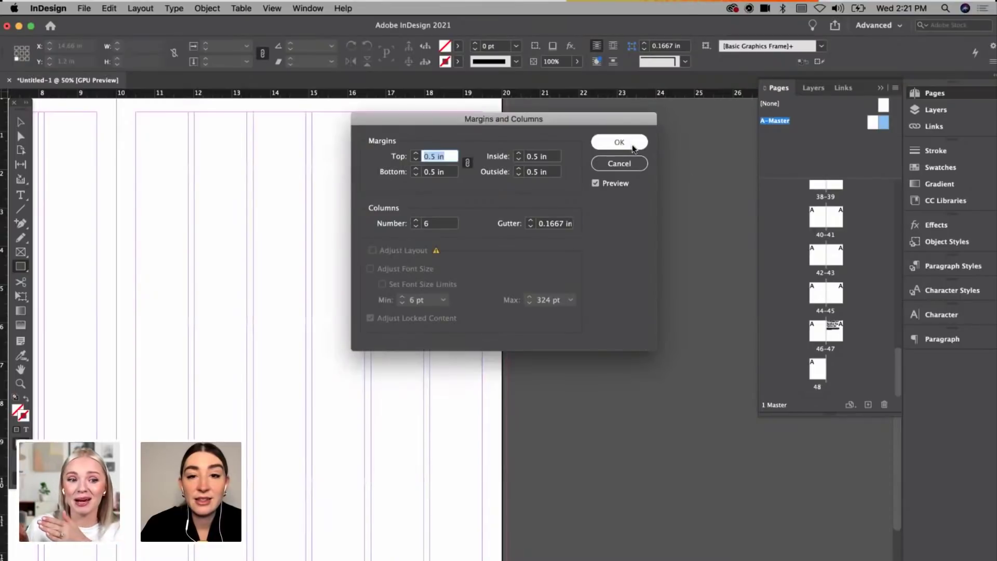
Step: Set the column gutter of the right master page to 0.25 in and apply the column settings
click(531, 220)
click(530, 220)
click(531, 221)
click(530, 221)
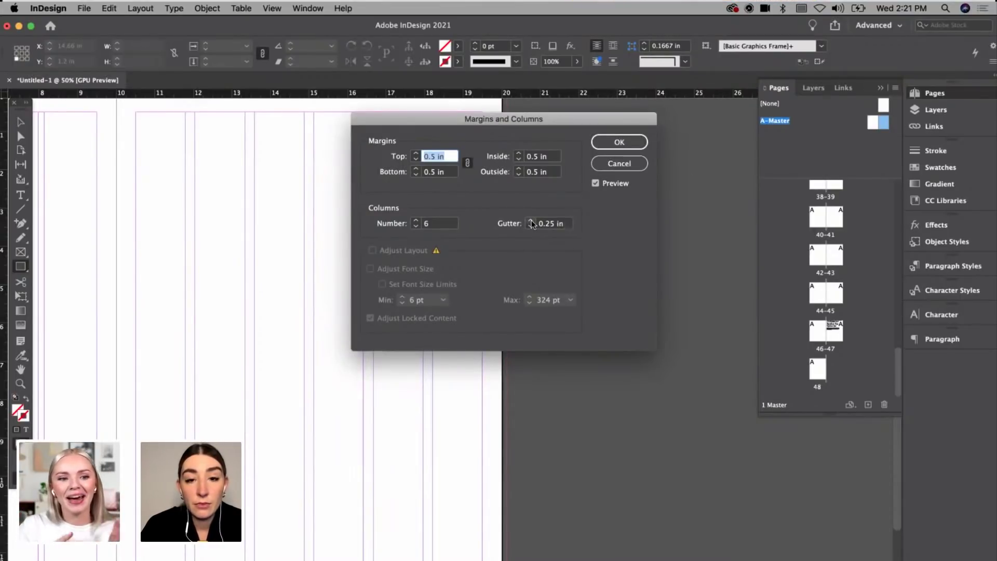
click(623, 140)
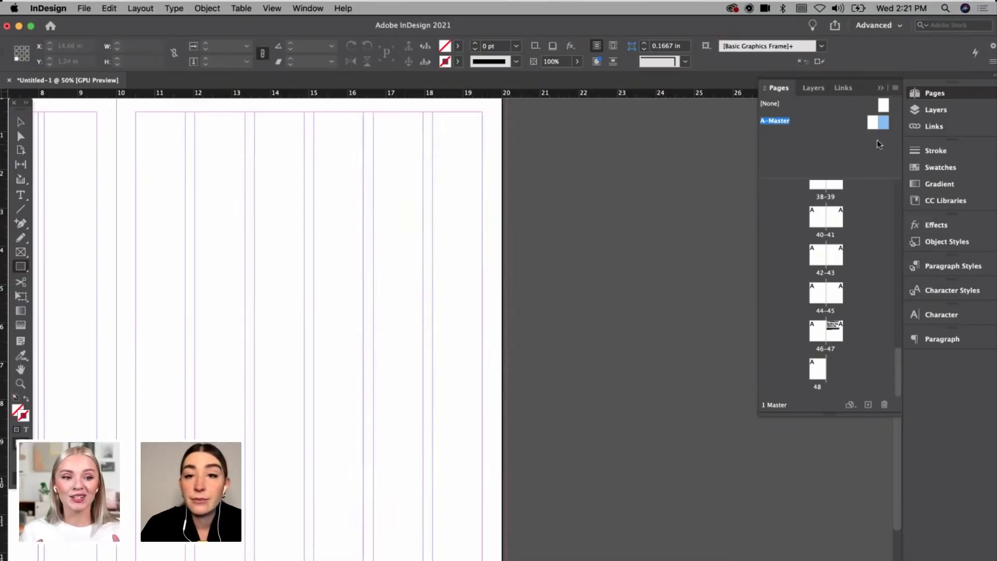
Step: Set the column gutter on the left page of A-Master to 0.25 in to match the right page
double_click(873, 125)
click(140, 9)
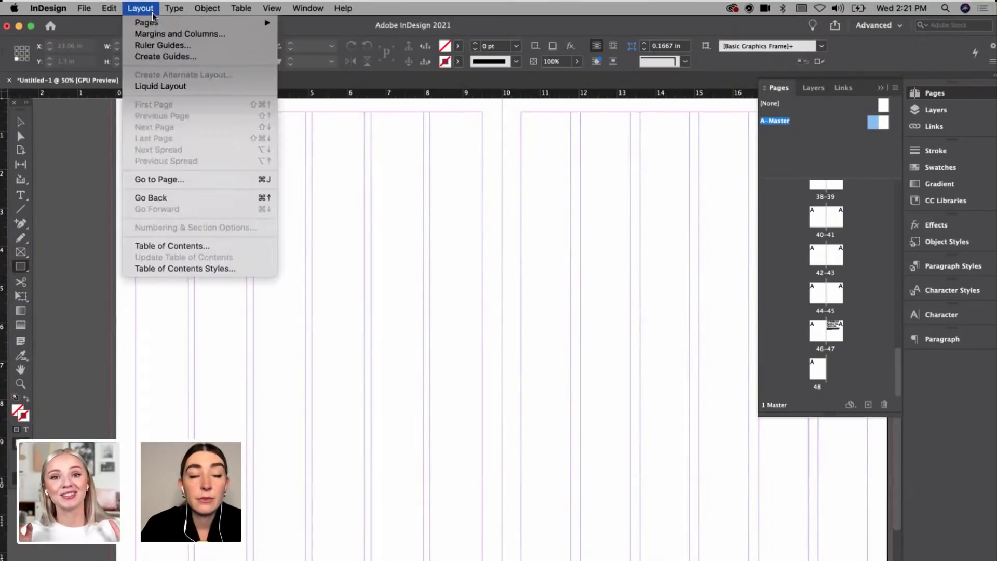
click(156, 34)
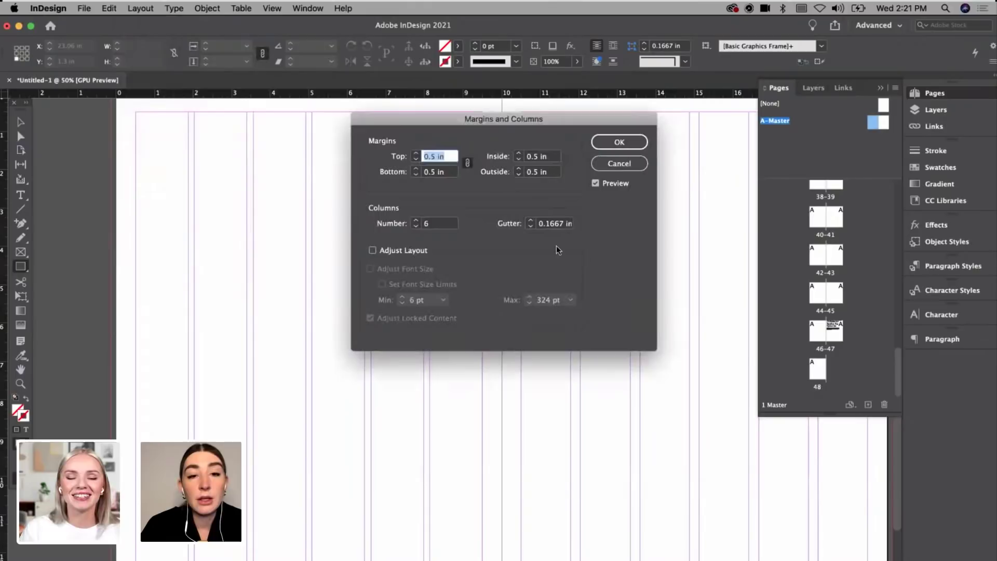
click(531, 220)
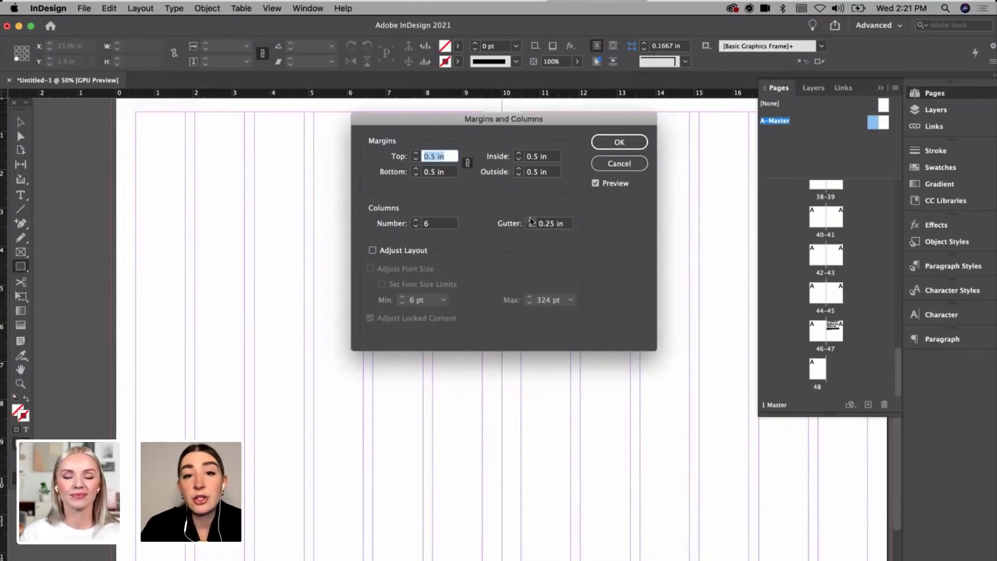
click(613, 140)
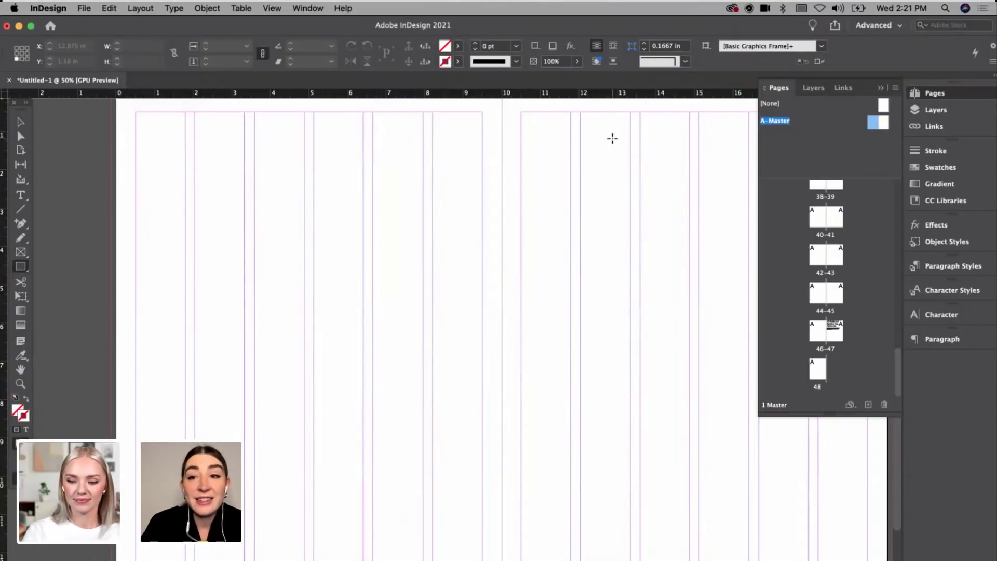
key(super+minus)
key(super+equal)
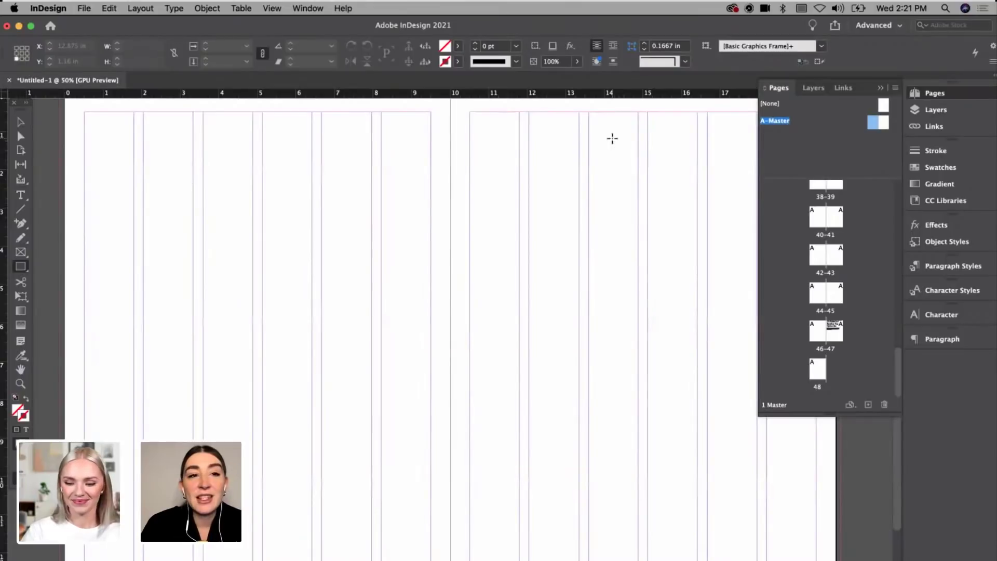
Step: Review the margin, column and gutter settings of the left master page
click(150, 9)
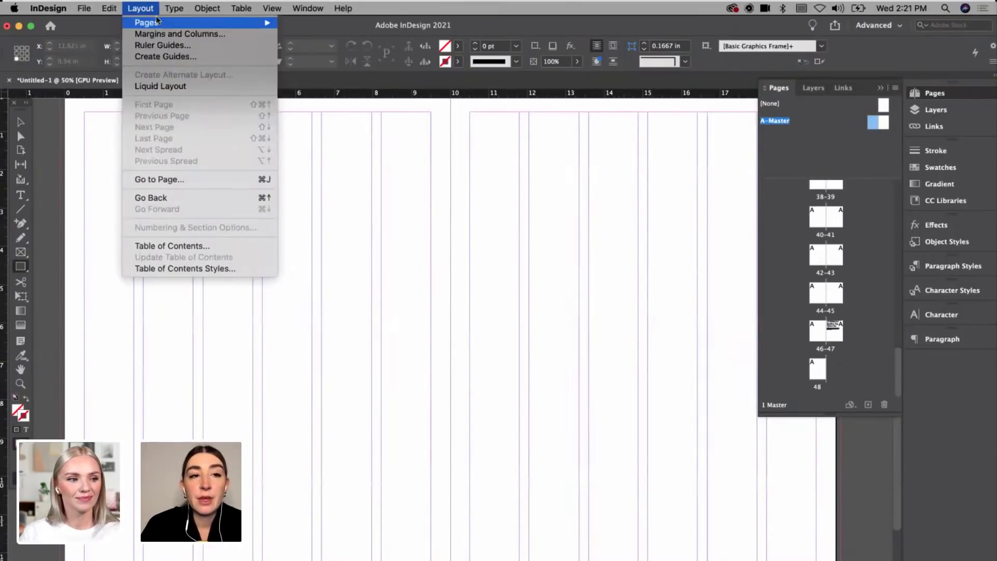
key(Right)
click(861, 122)
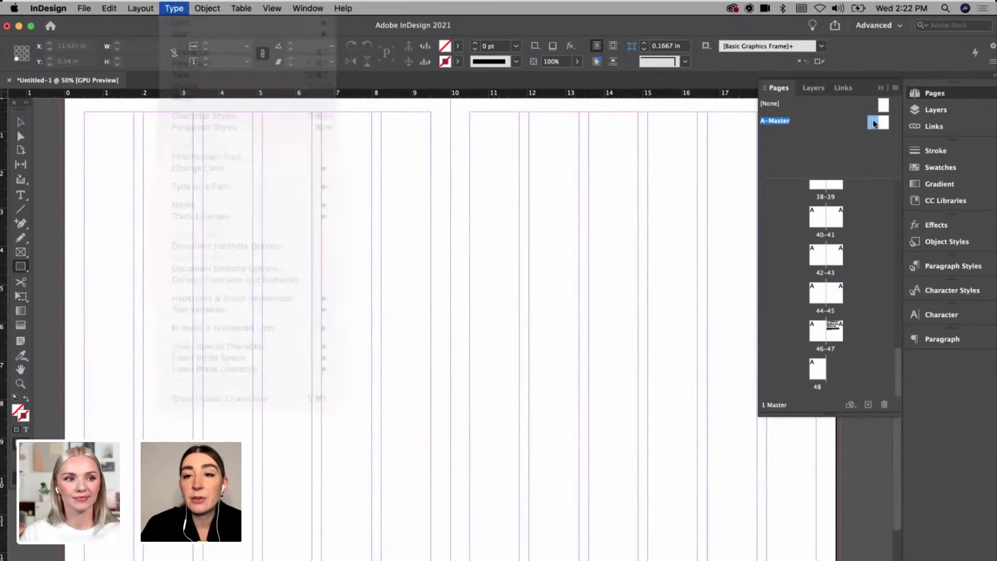
double_click(873, 123)
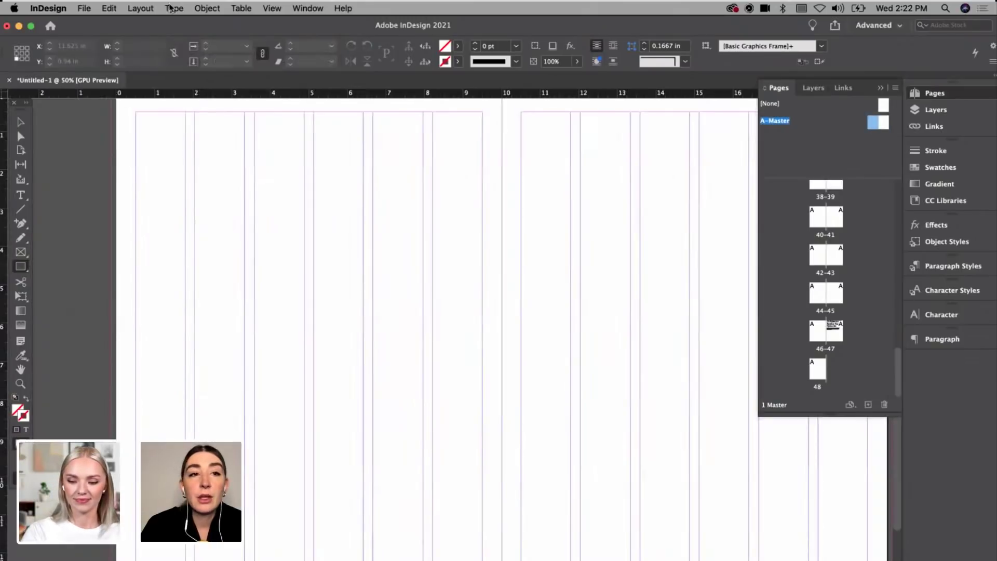
click(142, 10)
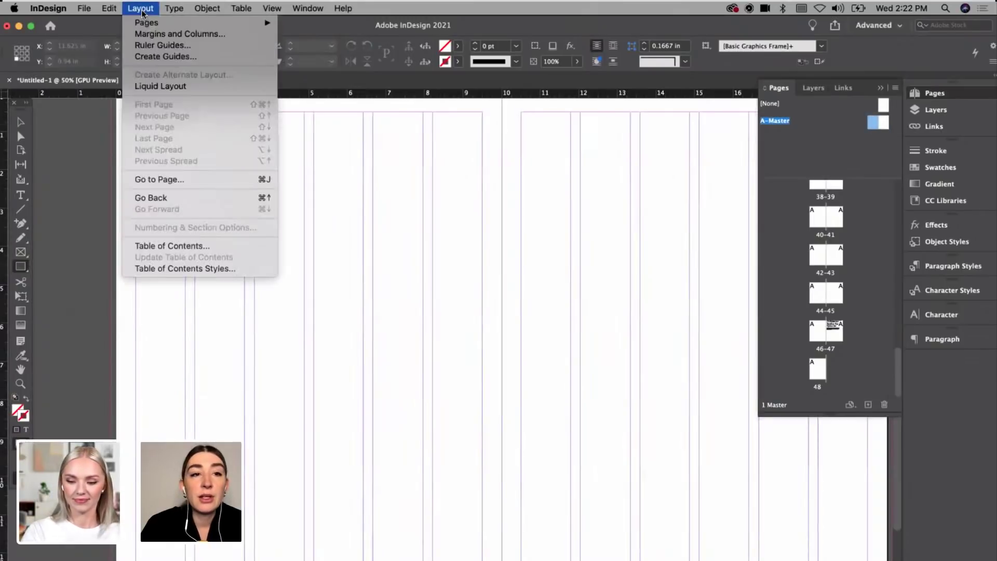
click(148, 34)
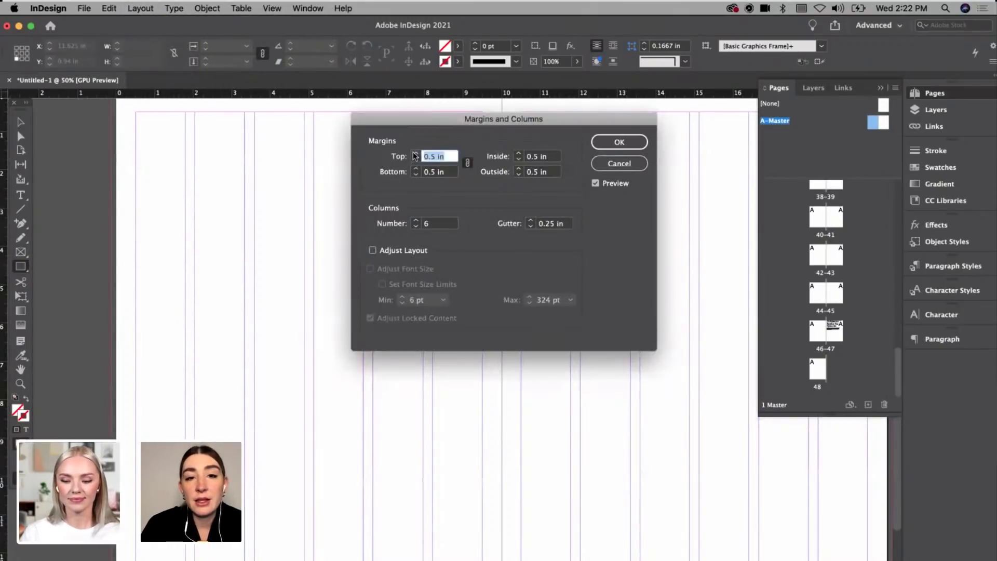
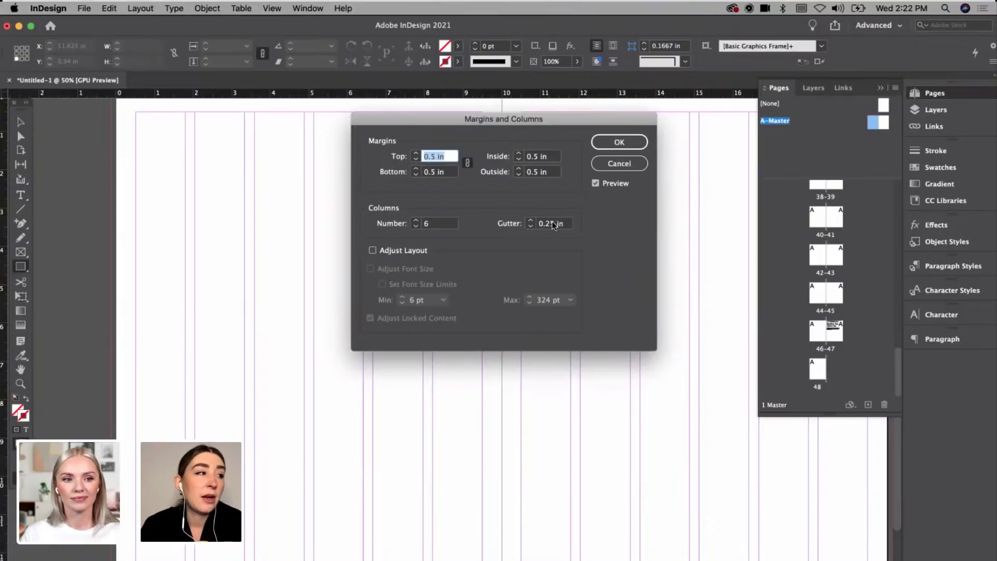
click(620, 140)
Step: Draw a full-bleed rectangle of about 20.25 × 13.25 in covering the entire A-Master spread
key(super+minus)
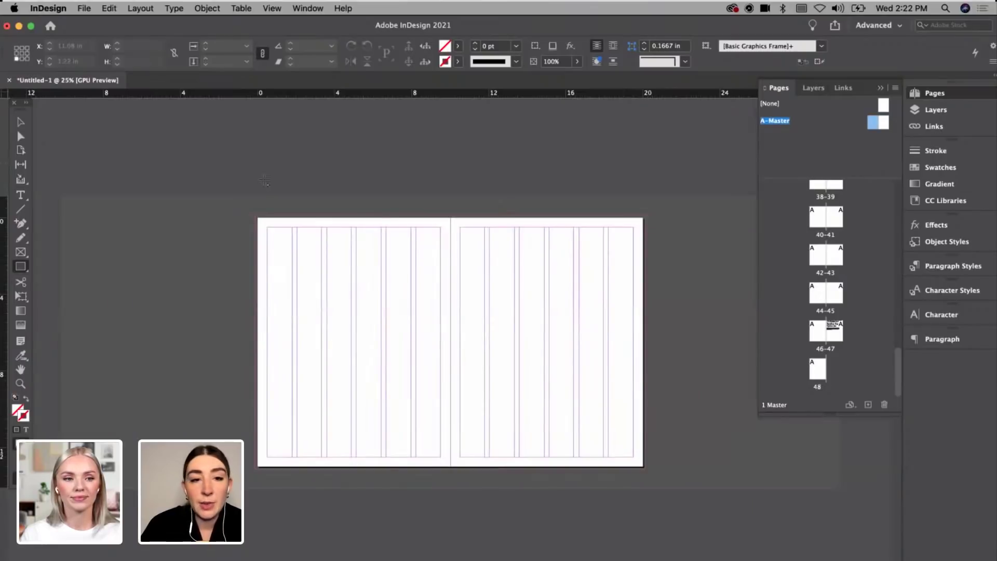
key(super+equal)
key(super+minus)
drag(259, 218, 645, 469)
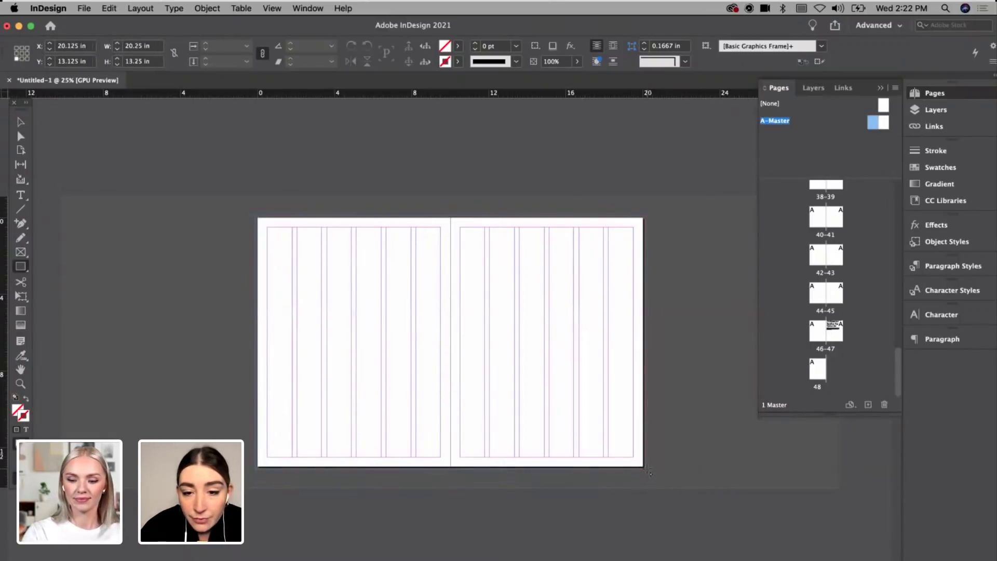
Step: Fill the full-bleed rectangle with the off-white color f9f7f3
double_click(18, 411)
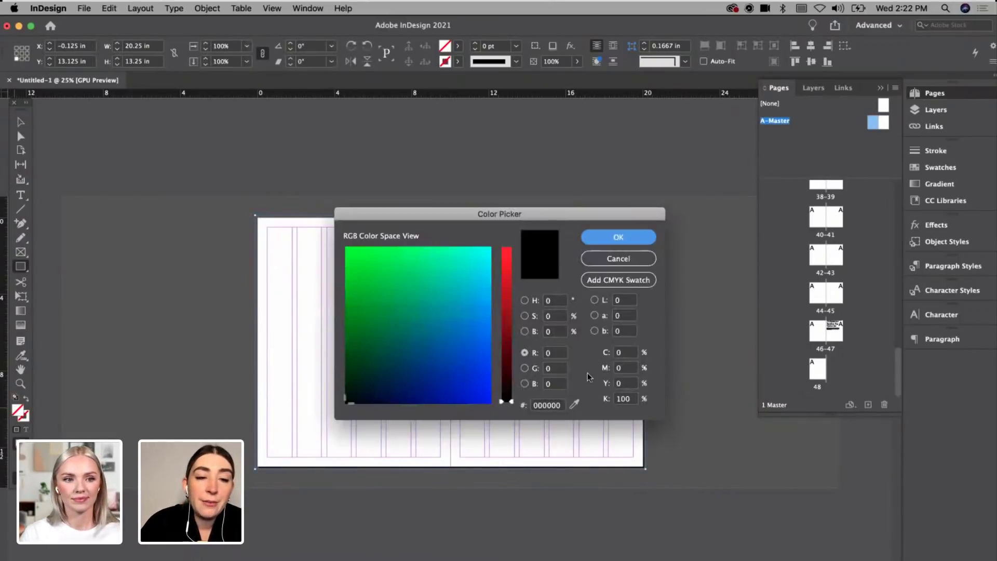
click(545, 405)
text(f9f9f9)
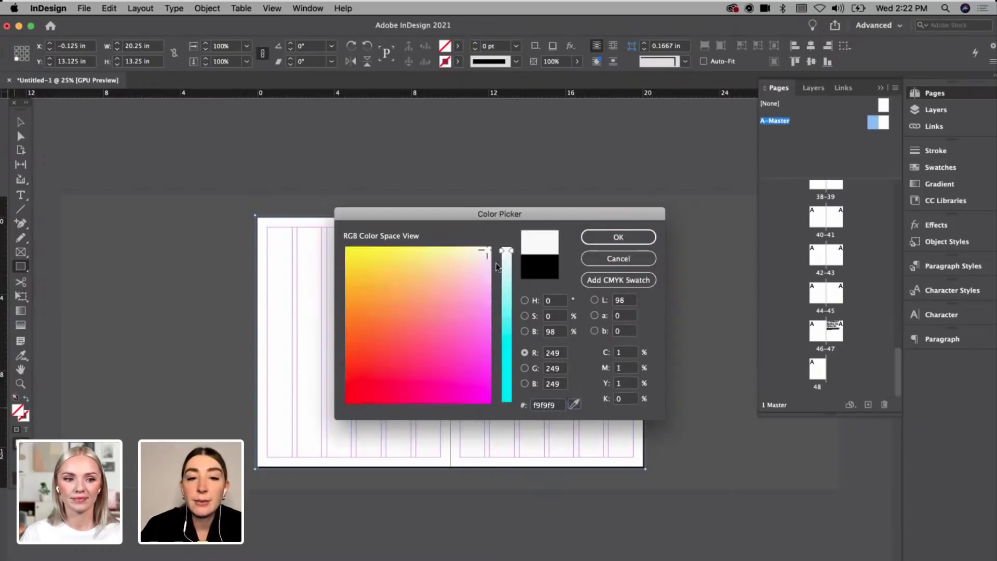
click(483, 251)
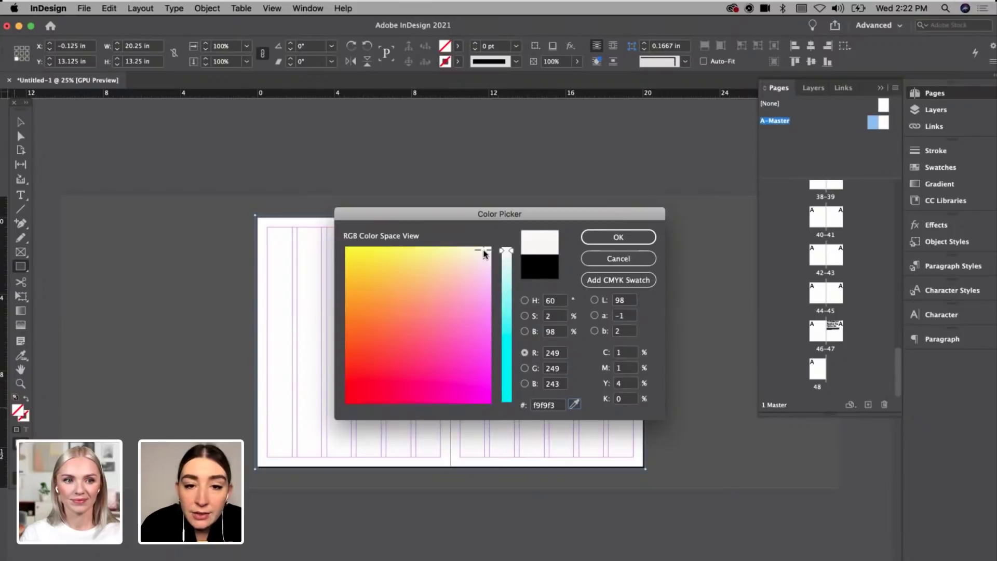
click(483, 252)
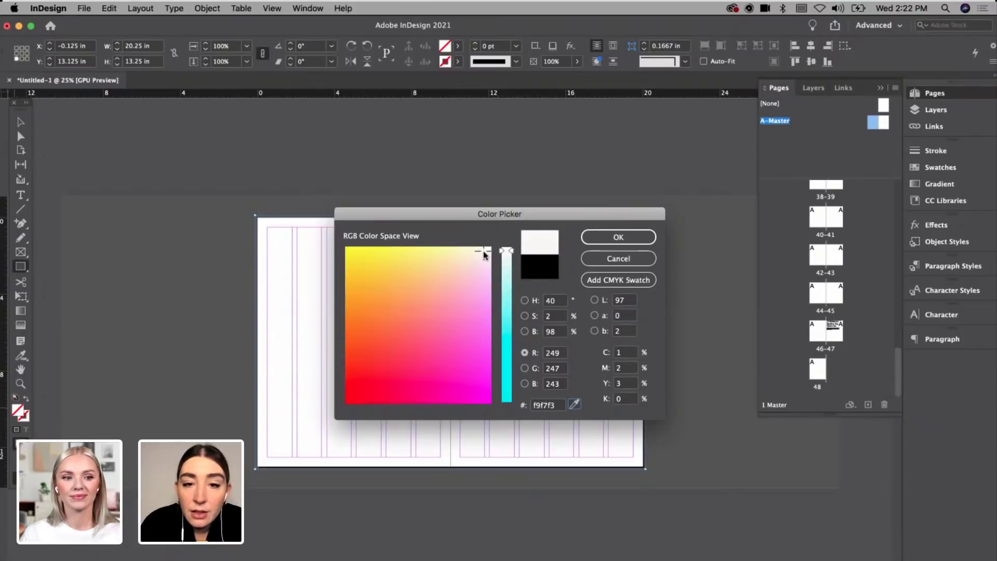
key(Return)
key(v)
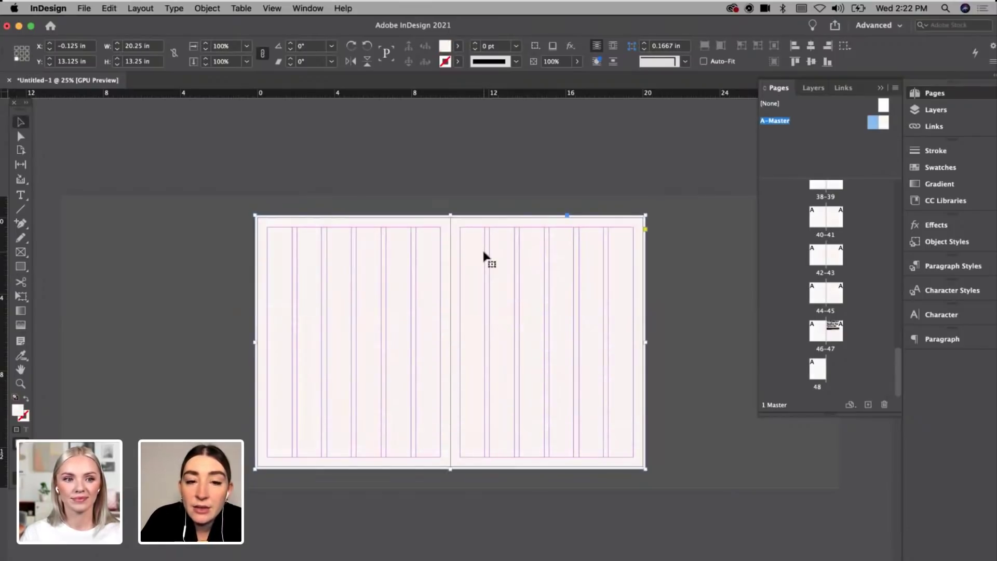
Step: Preview the off-white master spread without guides and return to the normal view
key(w)
click(170, 282)
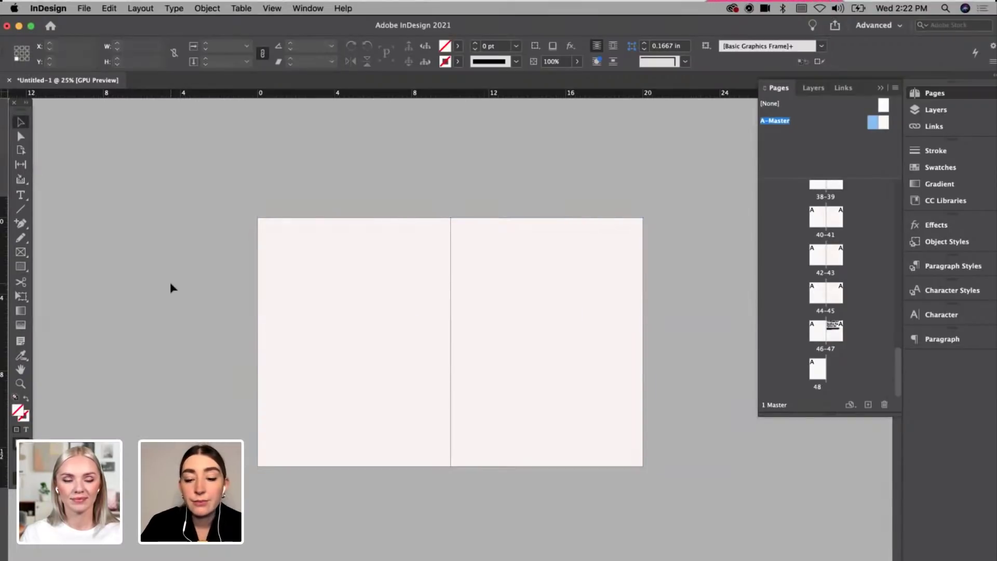
key(w)
key(w)
key(w)
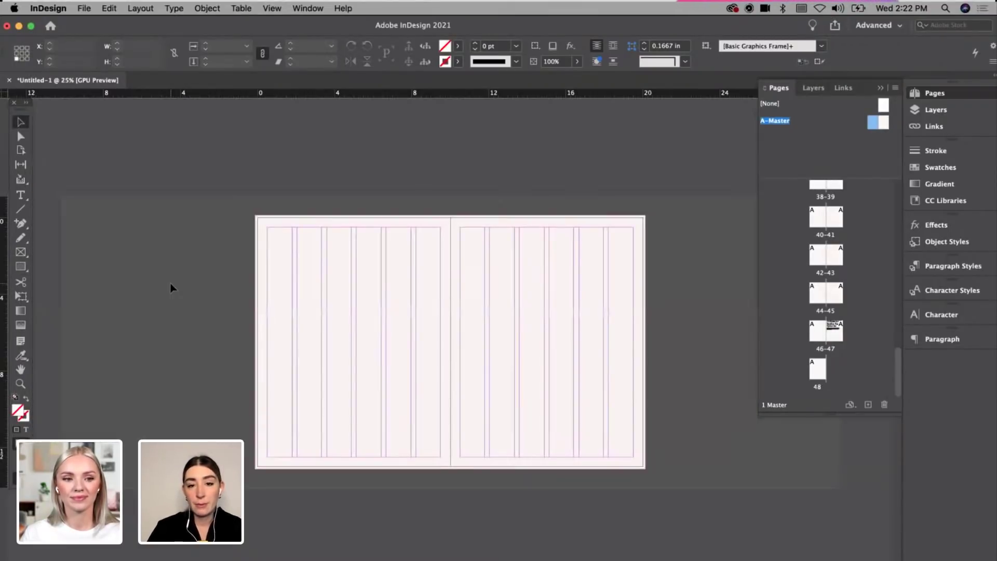
Step: Create a text frame across the first two columns at the left master page's top margin, containing "How to survive a pandemic"
key(super+equal)
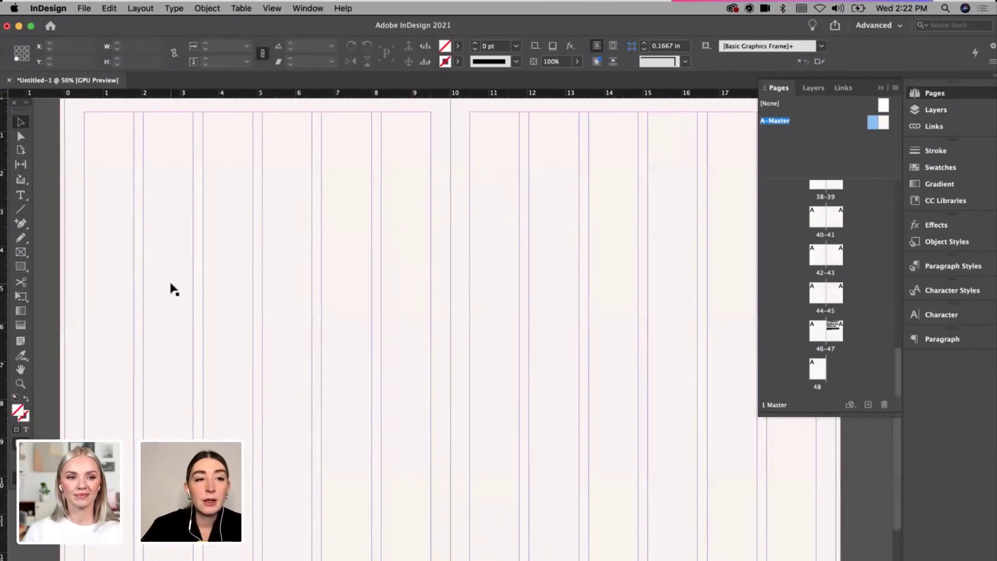
scroll(170, 282, up, 2)
scroll(169, 282, left, 2)
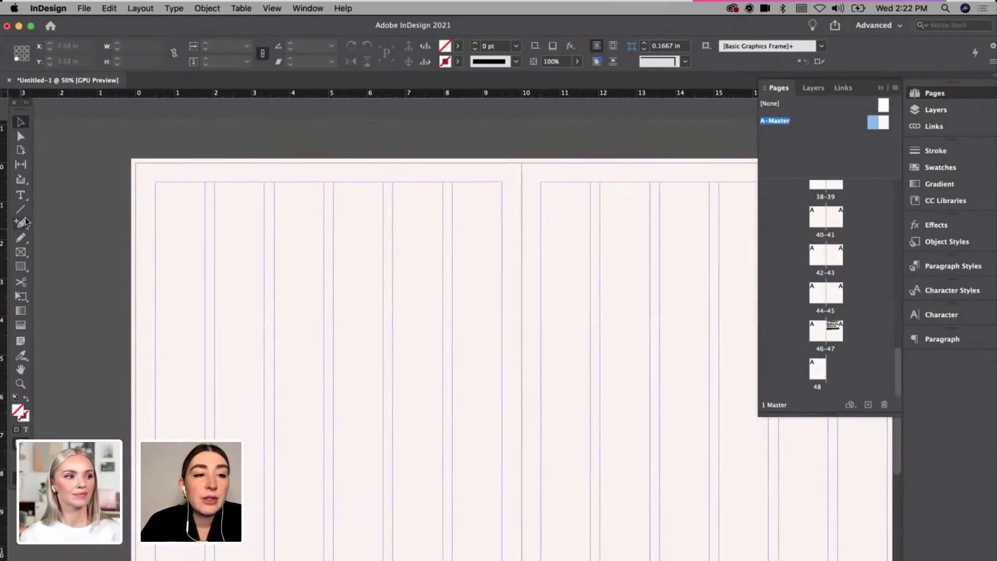
click(21, 196)
drag(156, 183, 269, 233)
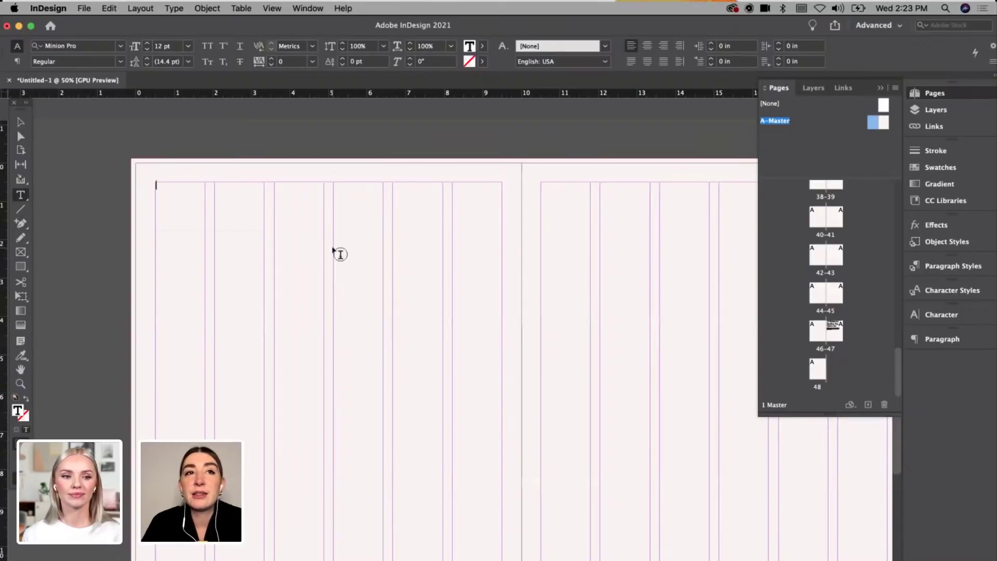
text(Ho)
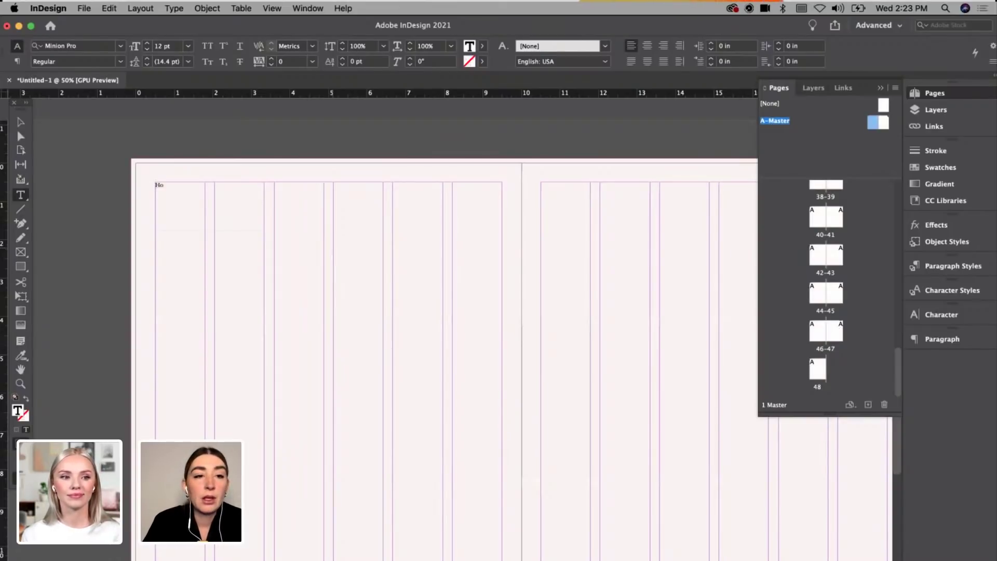
text(w to survivve)
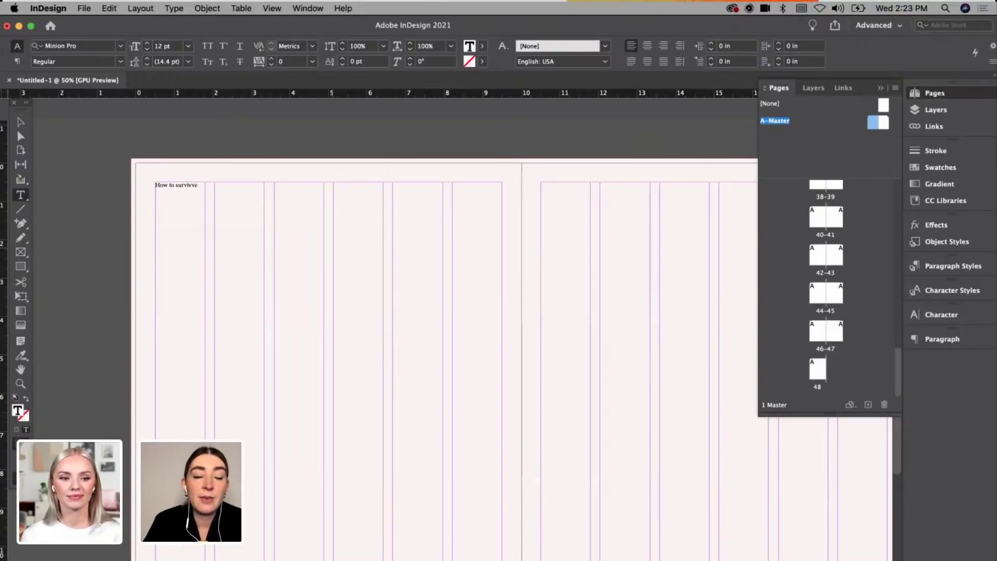
key(BackSpace)
key(BackSpace)
key(BackSpace)
text(e a)
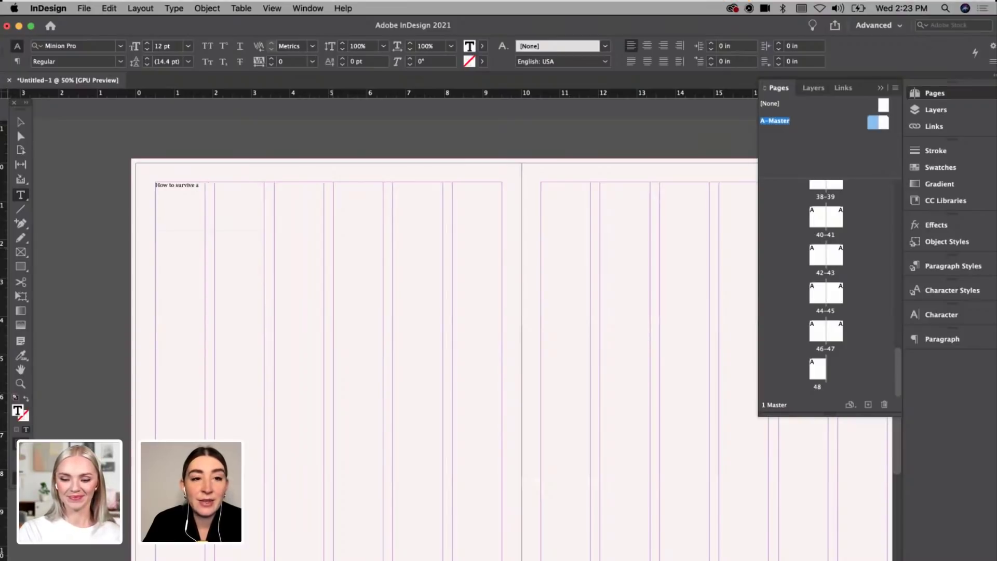
text( pandemic)
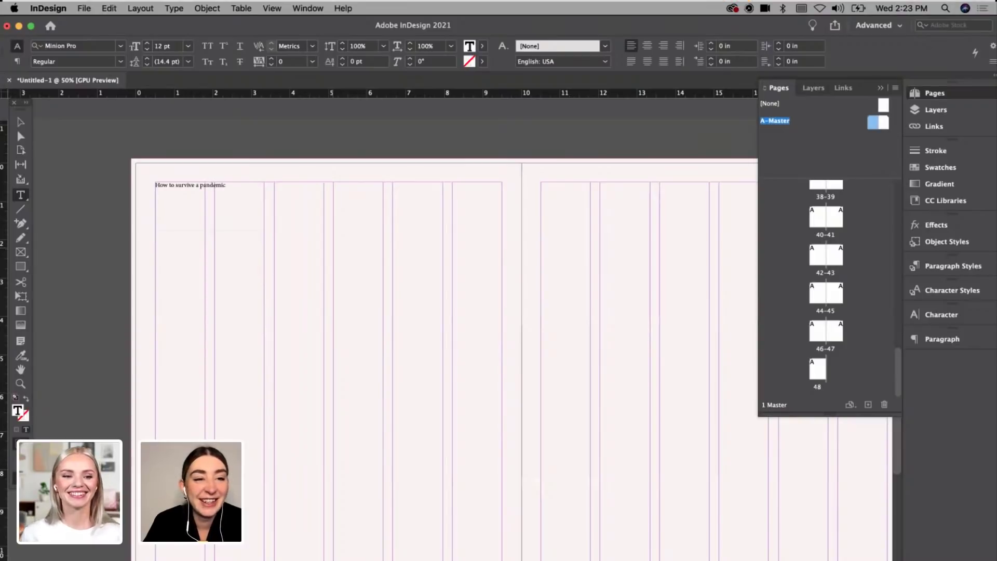
Step: Apply Character Style 4 to the title text and set it in all caps with the Regular weight
key(super+a)
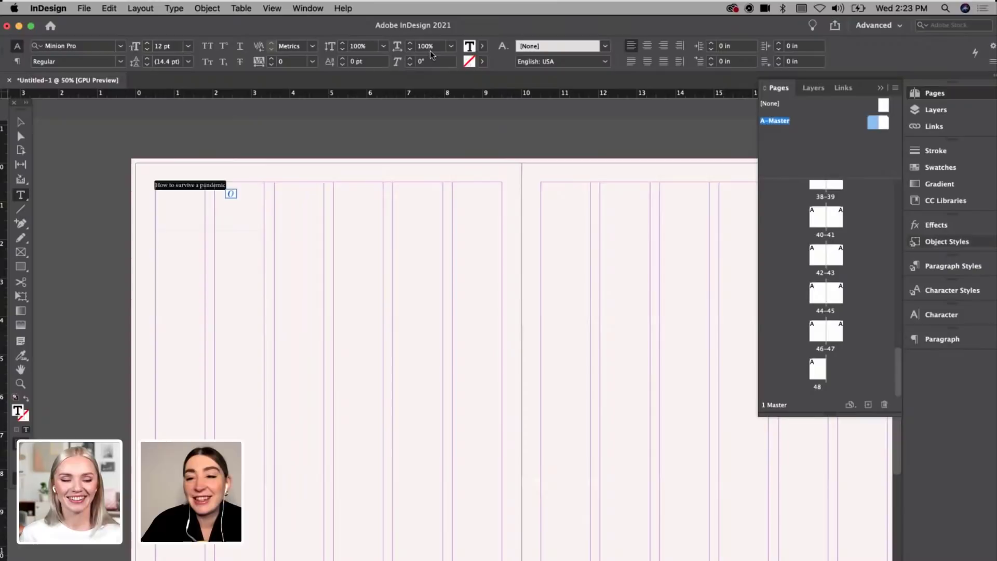
click(942, 294)
click(830, 366)
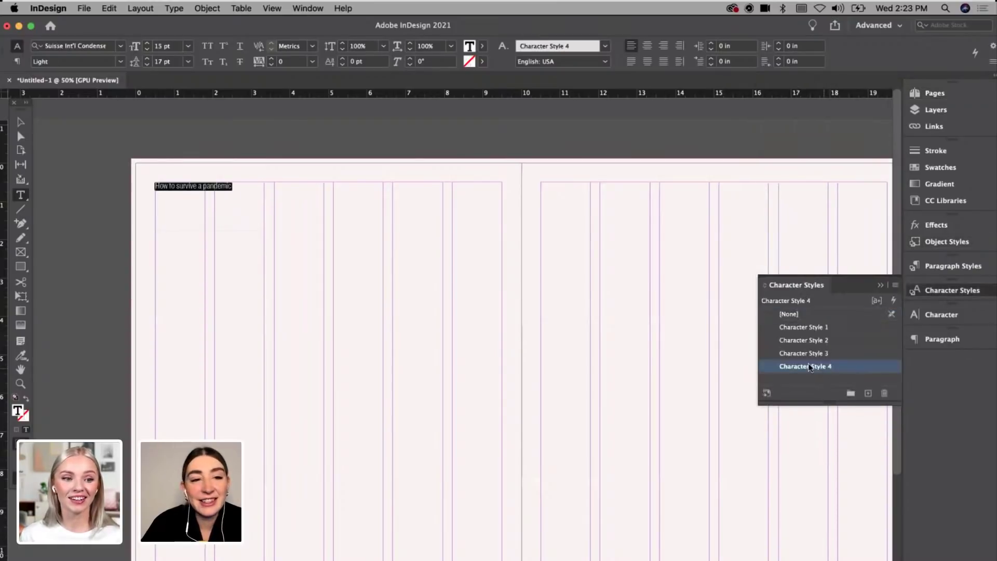
click(206, 47)
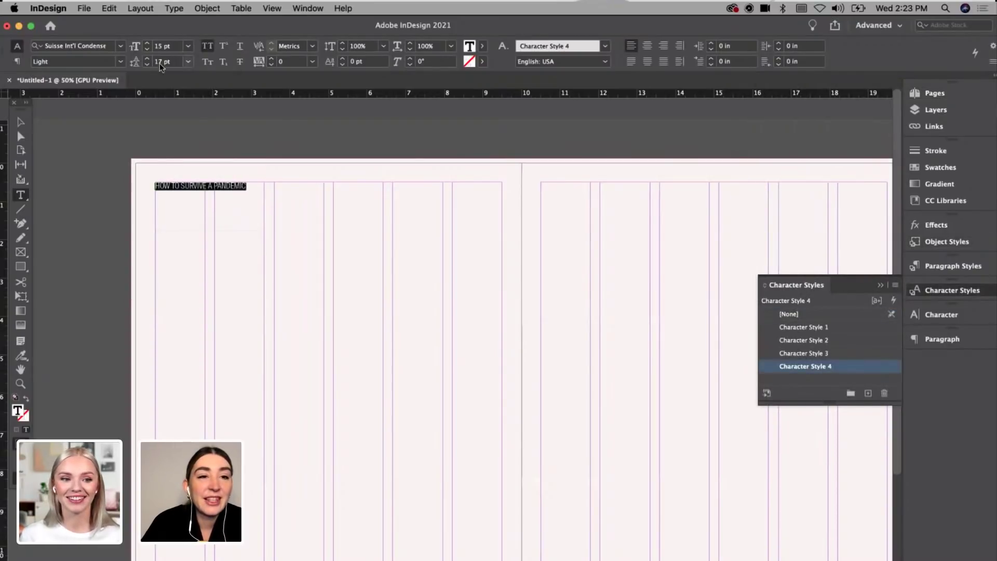
click(120, 62)
click(57, 124)
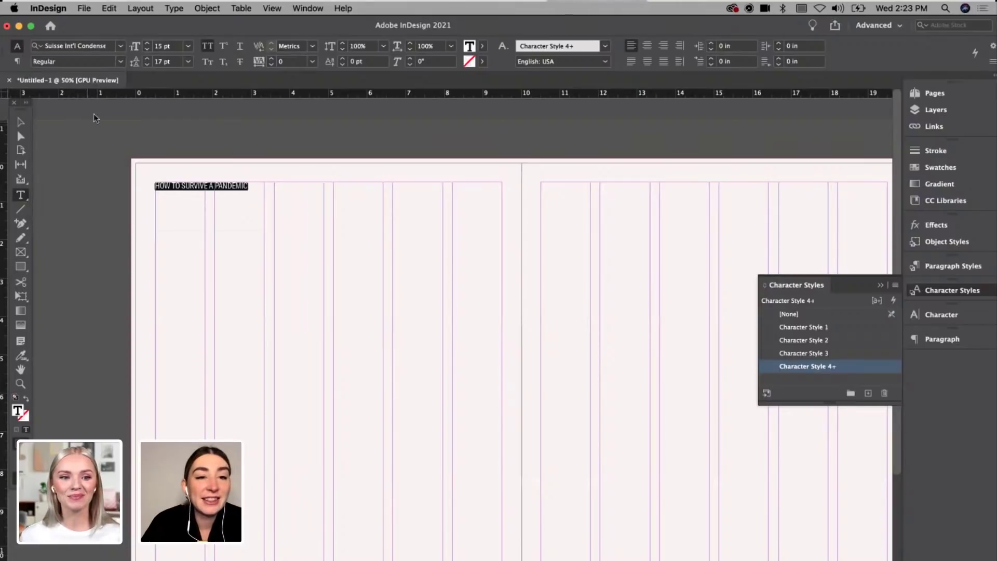
Step: Try an 11 pt font size on the title and set it back to 15 pt
click(148, 50)
click(148, 50)
click(148, 51)
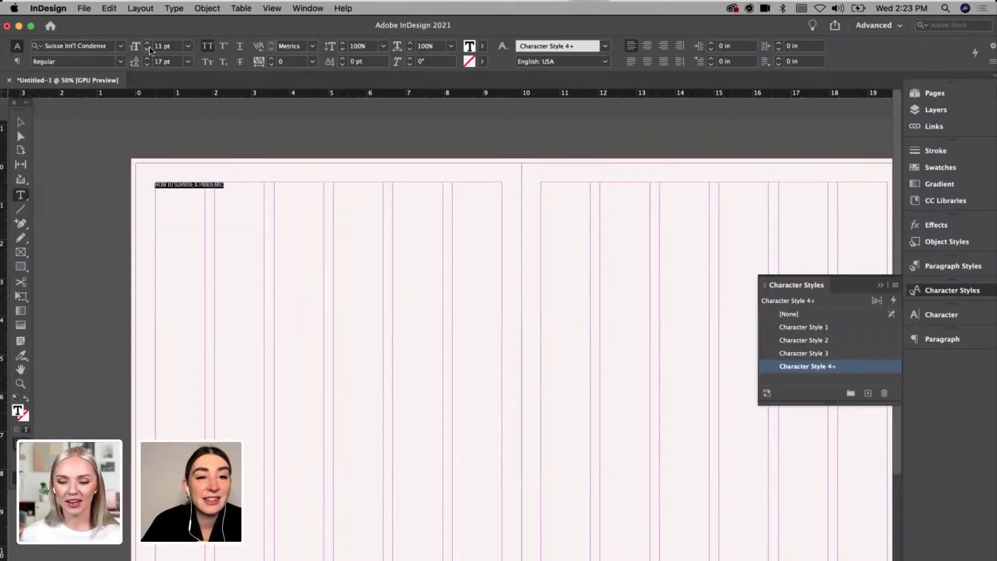
click(148, 51)
click(148, 43)
click(148, 43)
click(147, 43)
click(148, 43)
Step: Break the title onto a second line before "A PANDEMIC" and set its leading to 15 pt
click(330, 182)
drag(156, 183, 202, 205)
click(147, 65)
click(147, 64)
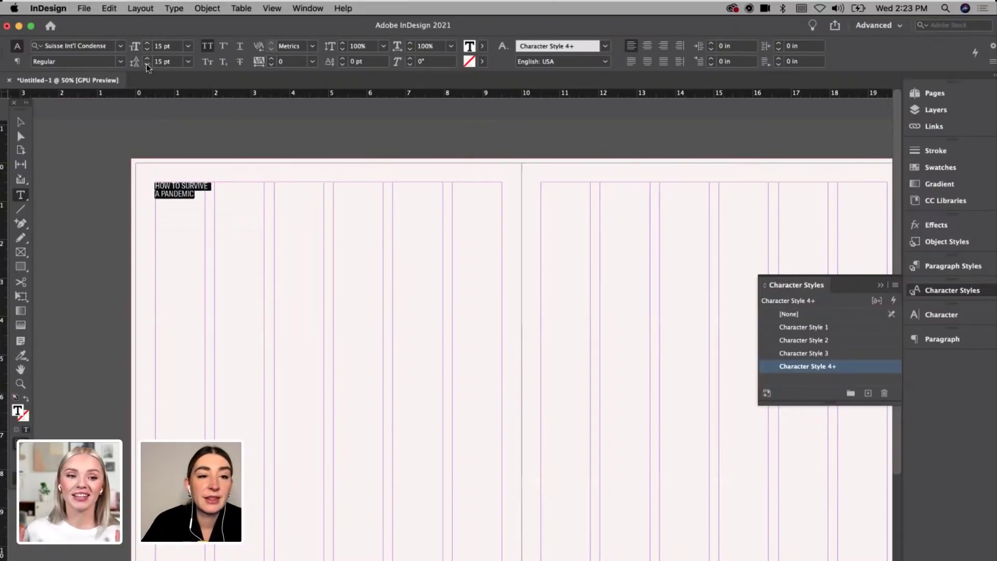
Step: Set the title in Suisse Int'l Trial Book with a 14 pt font size and 14 pt leading
click(120, 62)
click(68, 150)
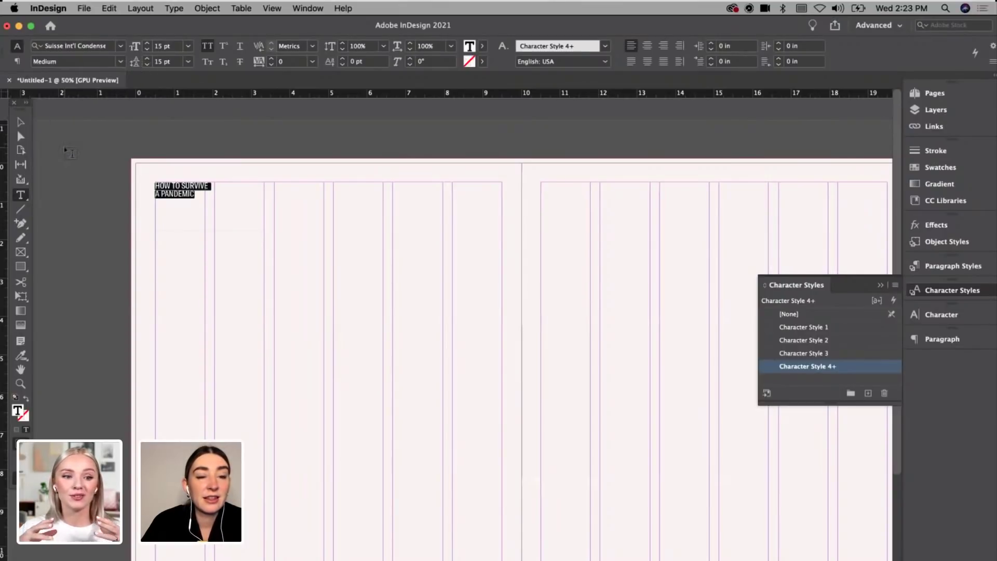
click(121, 62)
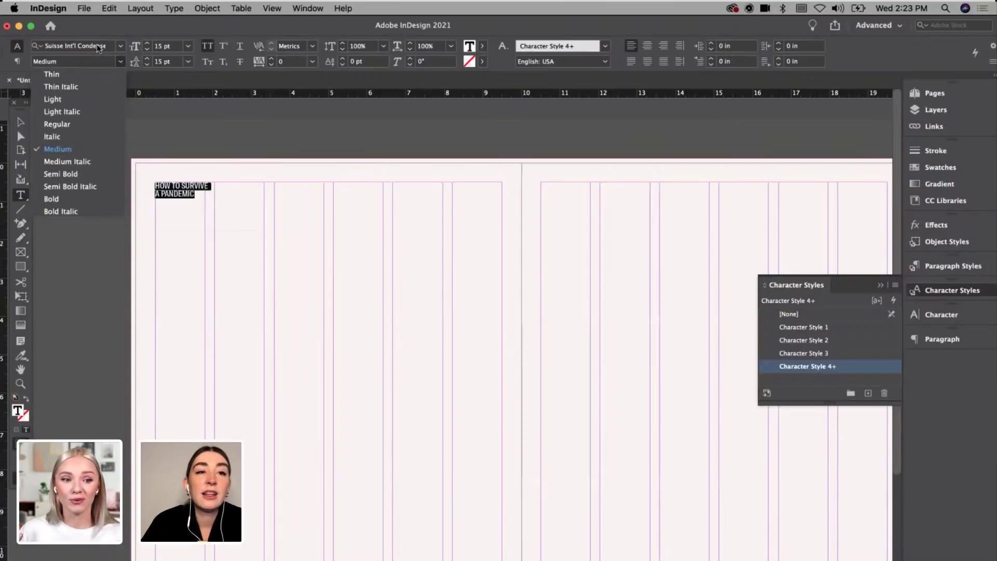
click(99, 47)
text(suiss)
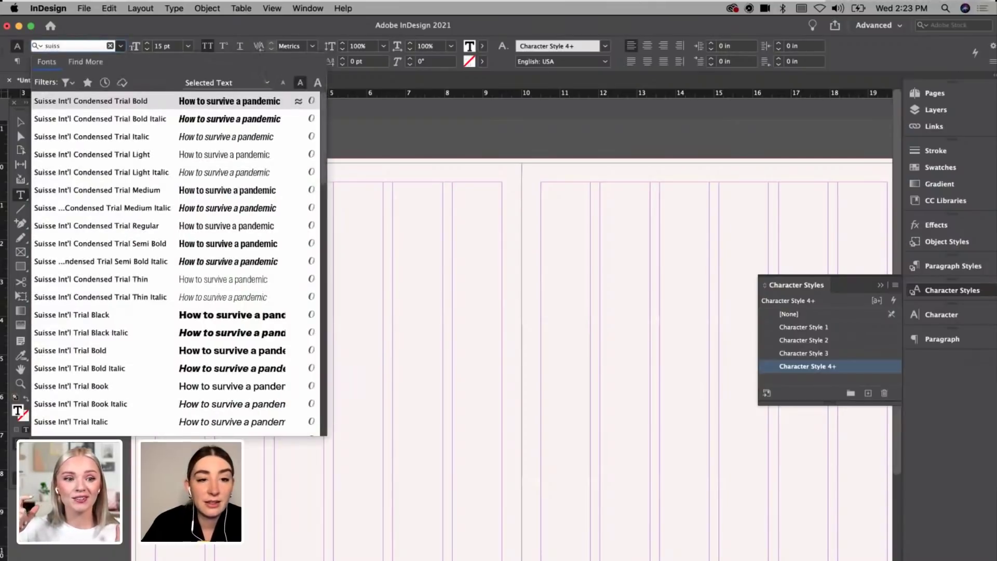
click(155, 386)
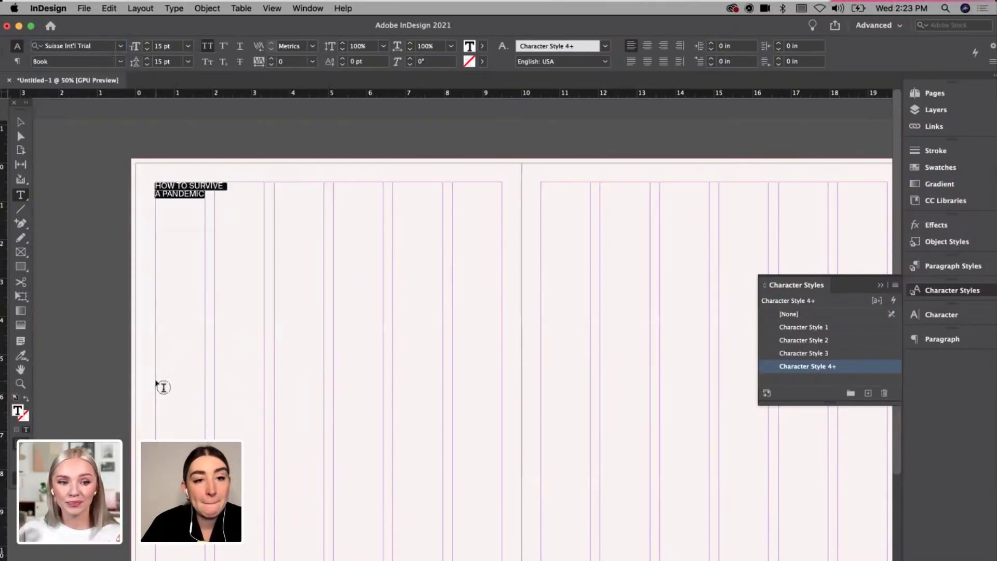
click(149, 49)
click(147, 64)
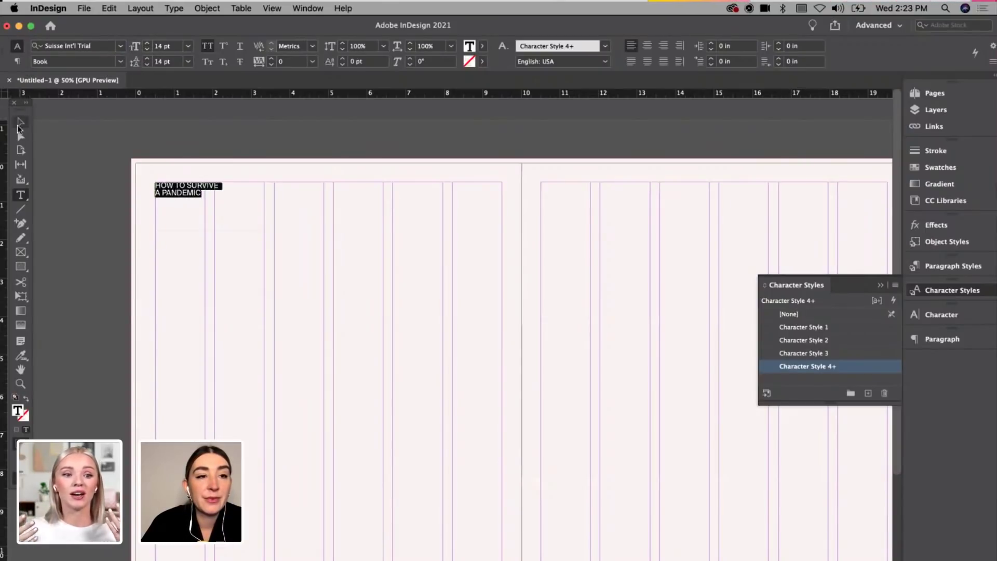
Step: Shrink the title frame to about 1.82 × 0.44 in and place a copy level with it at X 3.3333 in
click(20, 122)
click(211, 196)
drag(264, 207, 191, 200)
key(super+c)
key(super+v)
drag(436, 355, 294, 195)
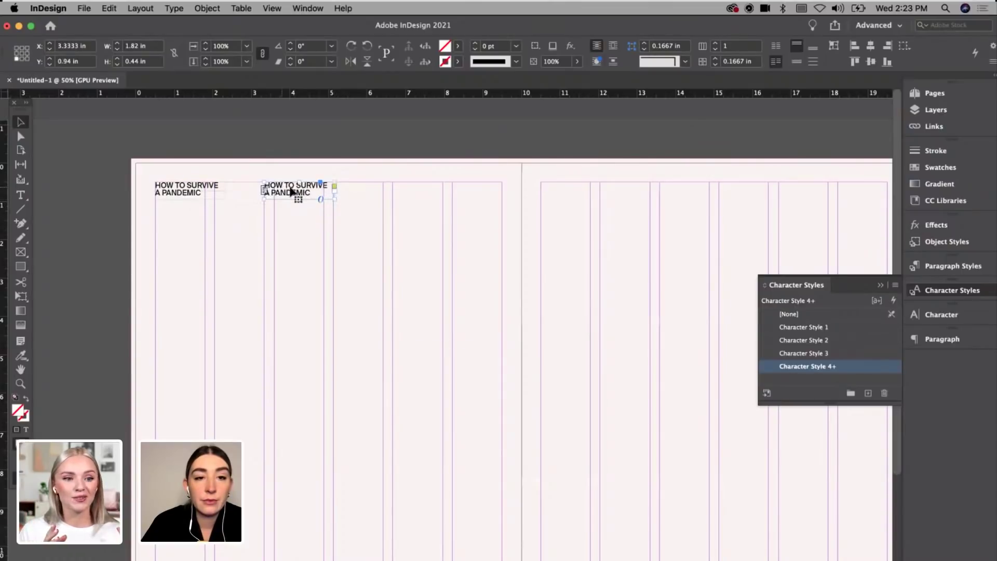
Step: Replace the text in the copied frame with "TIPS FROM 100"
double_click(294, 195)
key(super+a)
text(TIPS FROM 100)
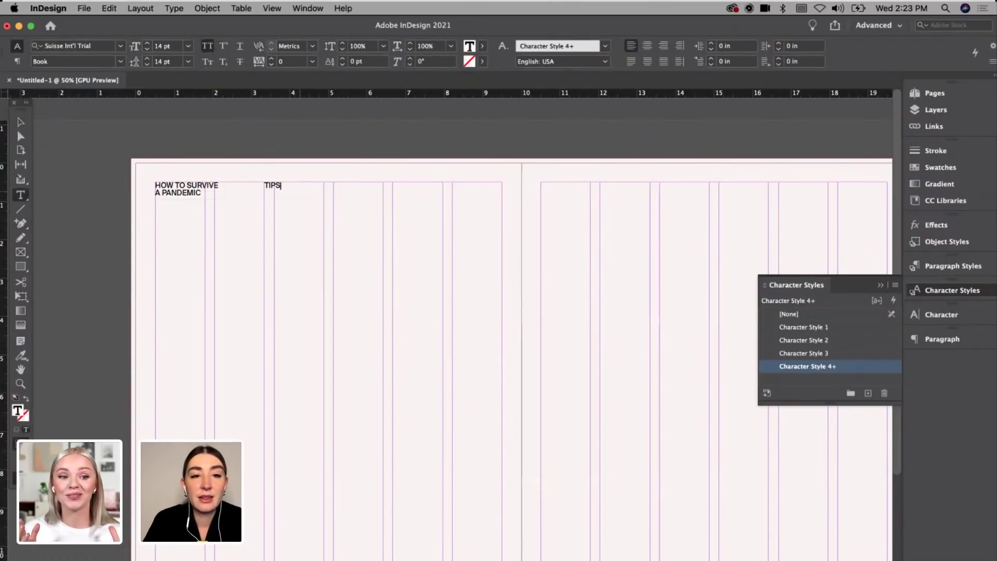
key(BackSpace)
key(BackSpace)
key(BackSpace)
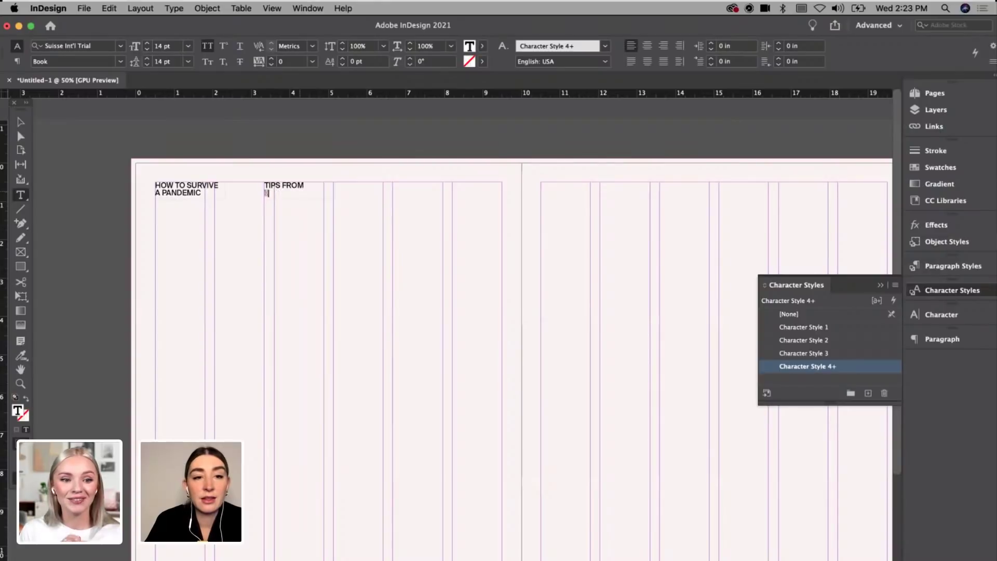
text(1)
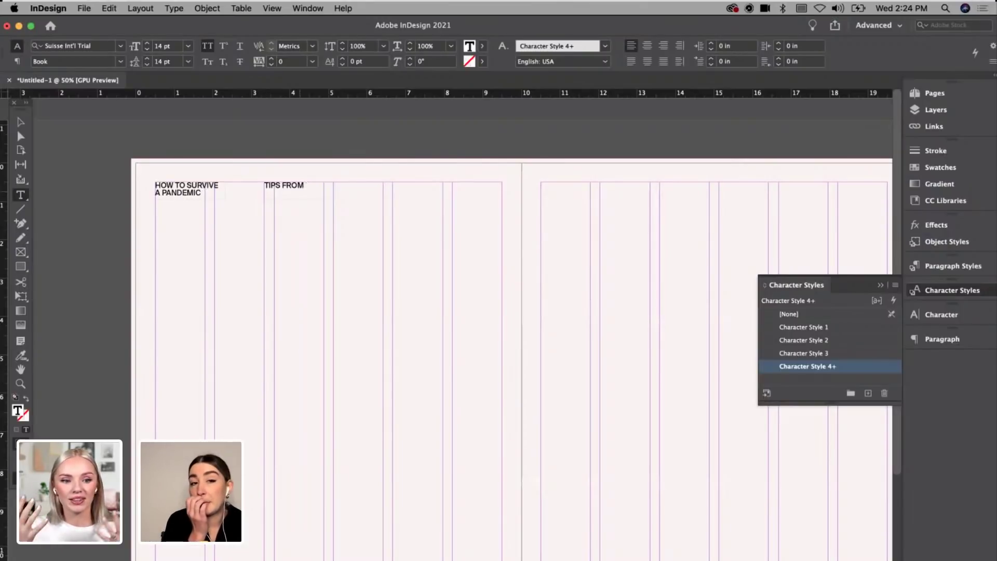
text(00)
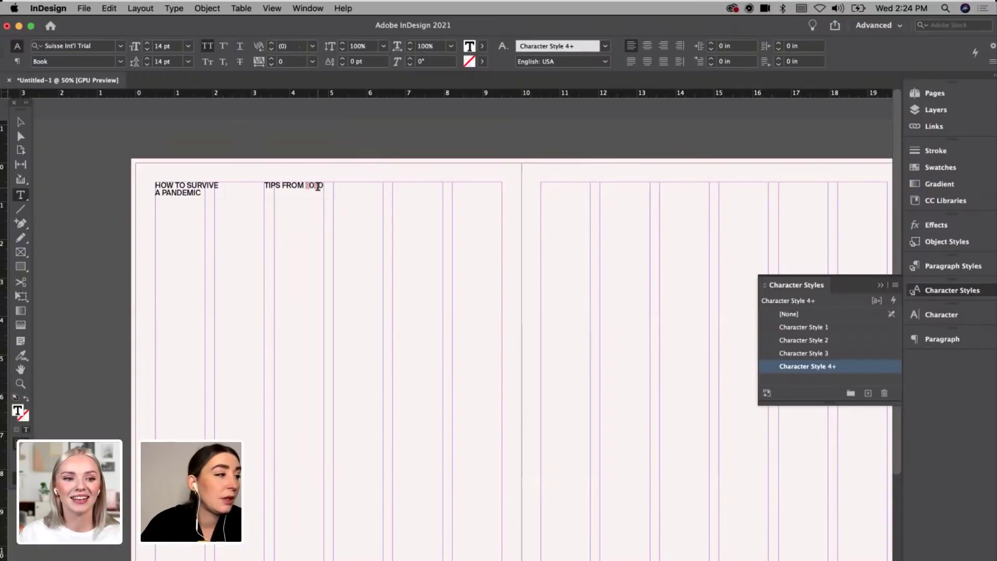
Step: Change the font of the "TIPS FROM 2020" text to Suisse Intl Book
drag(266, 186, 329, 191)
key(super+6)
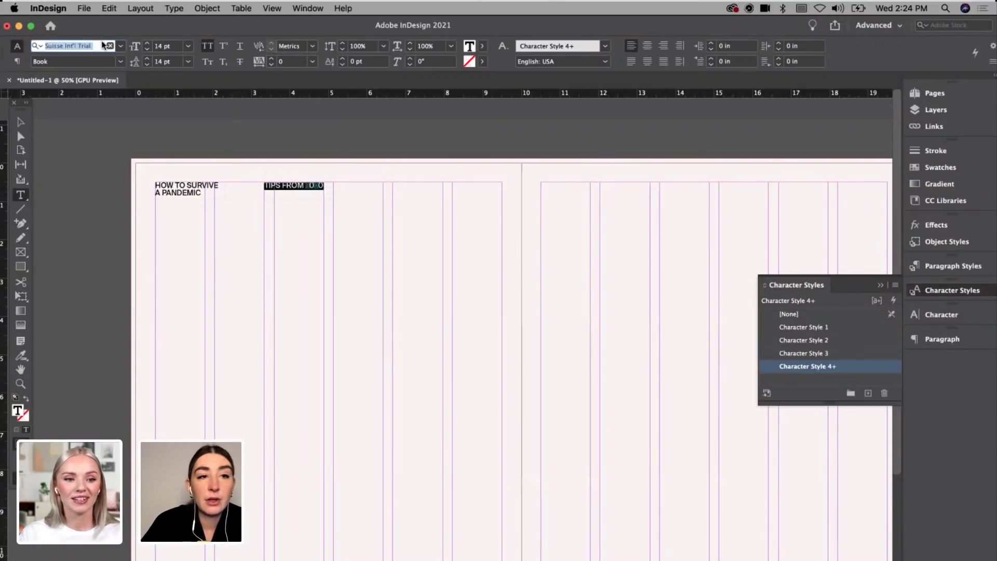
text(SUISSE)
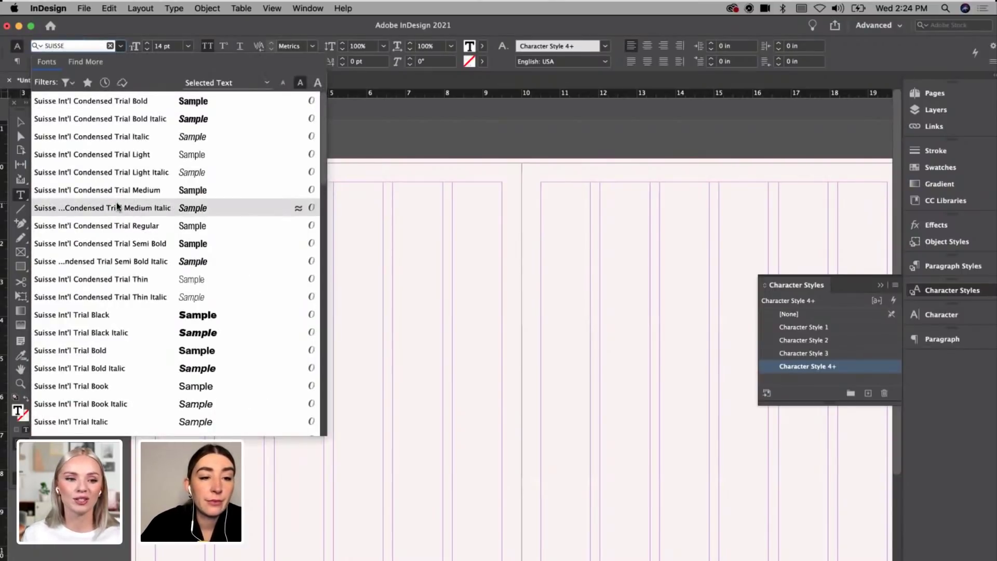
scroll(234, 329, down, 10)
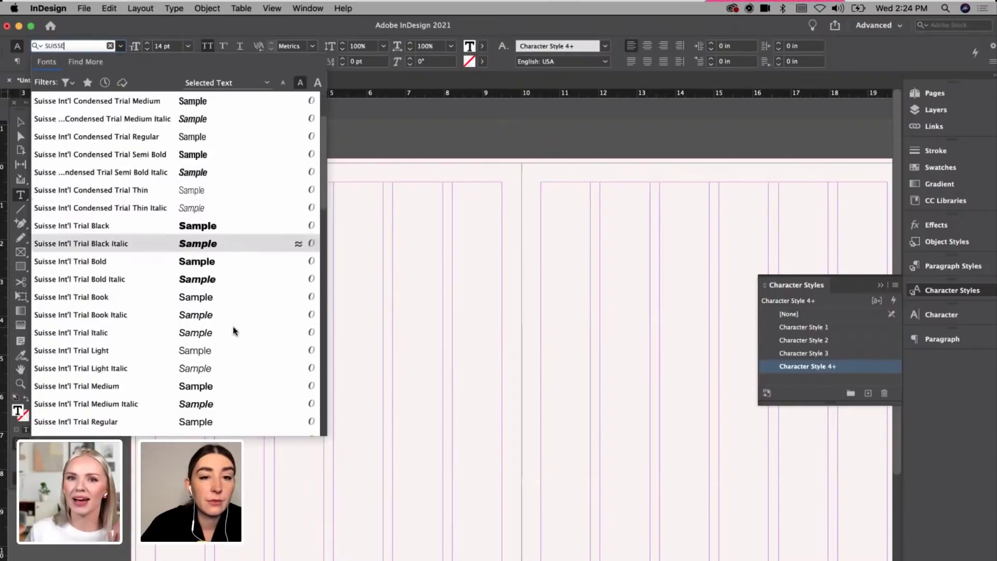
scroll(234, 330, down, 8)
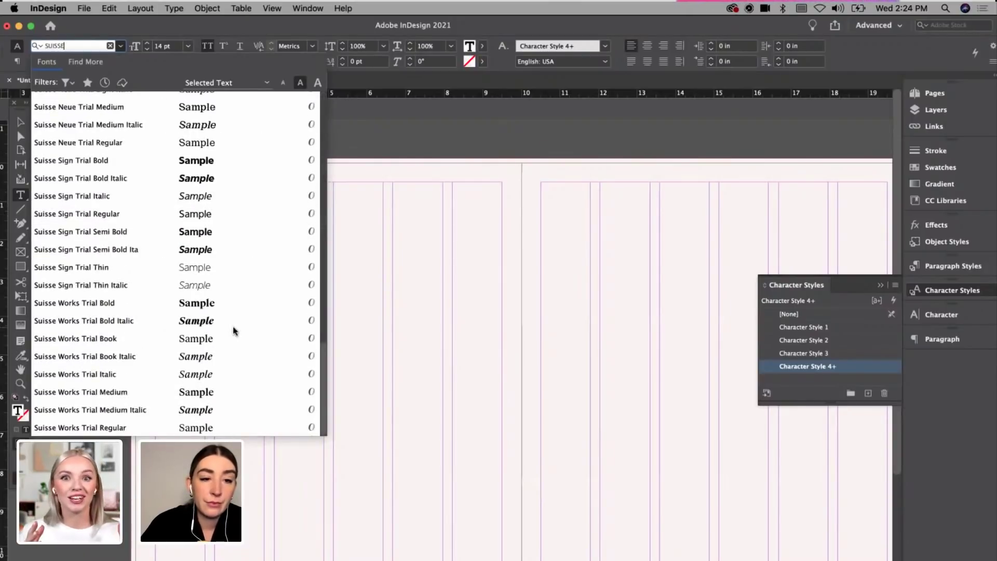
scroll(234, 331, up, 2)
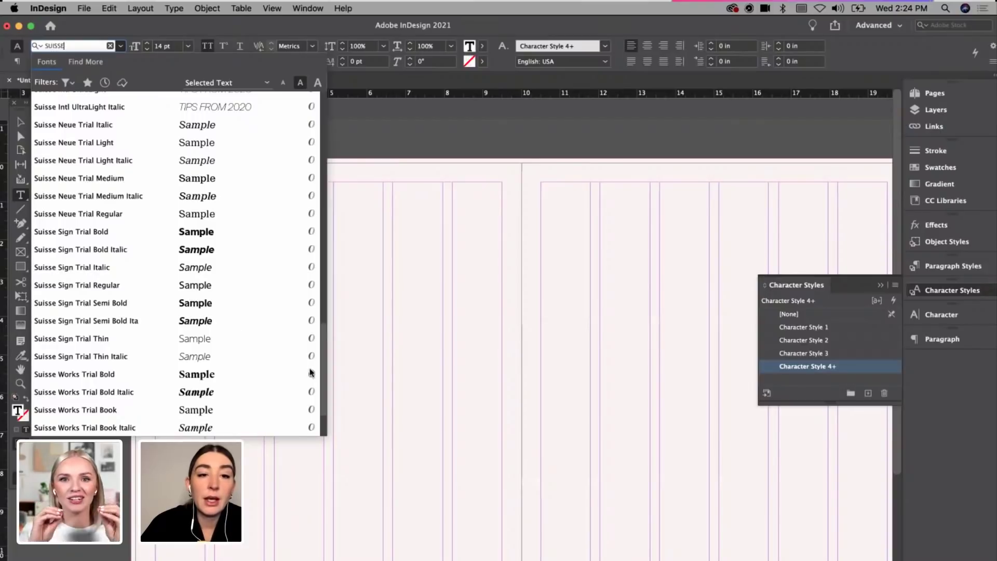
scroll(323, 340, up, 5)
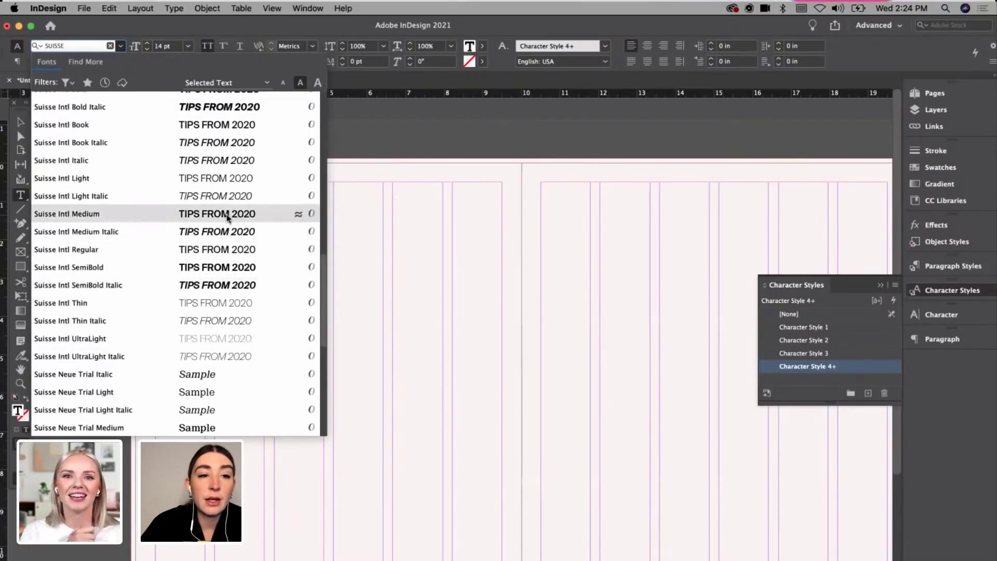
click(230, 128)
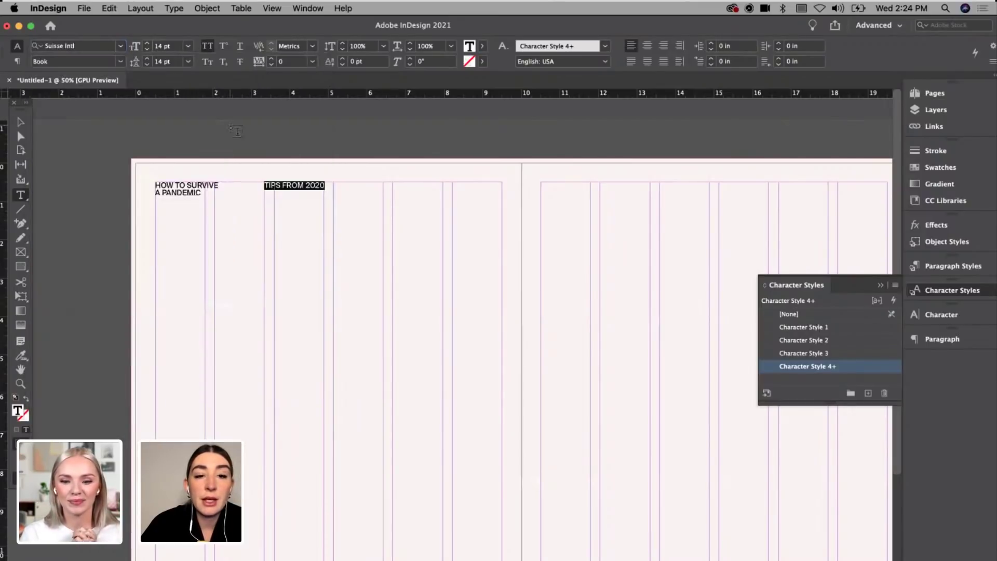
Step: Enlarge the "TIPS FROM 2020" frame to 1.56 in high and reword its text as "SELF-CARE TIPS" above "FROM 2020"
click(21, 122)
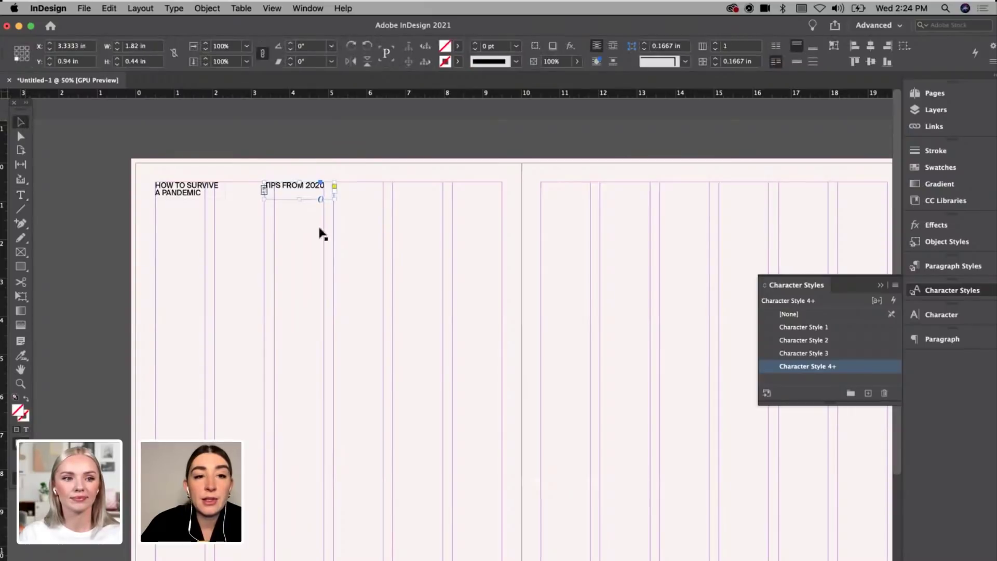
drag(298, 198, 299, 242)
double_click(311, 187)
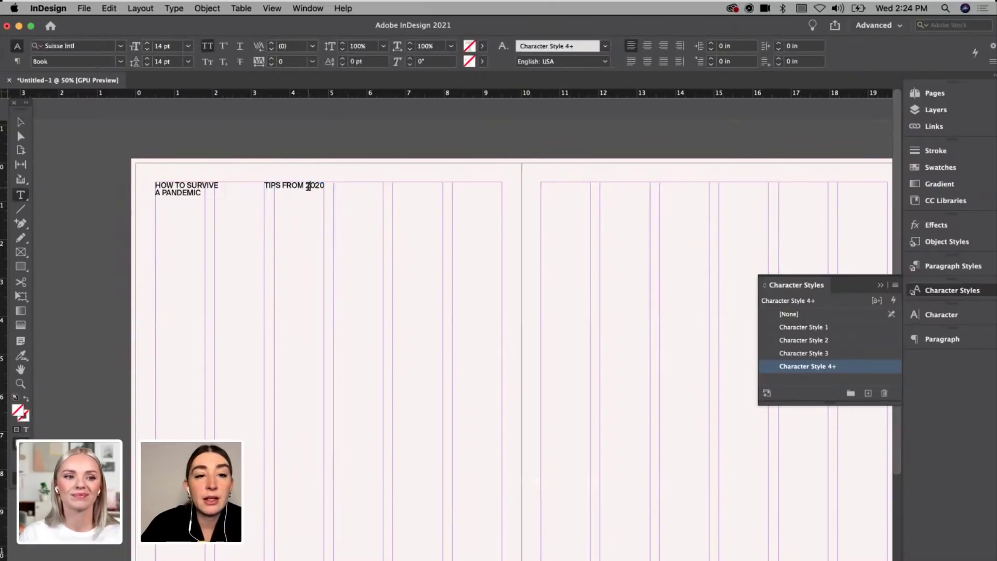
click(265, 186)
text(SELF-CARE TIPS)
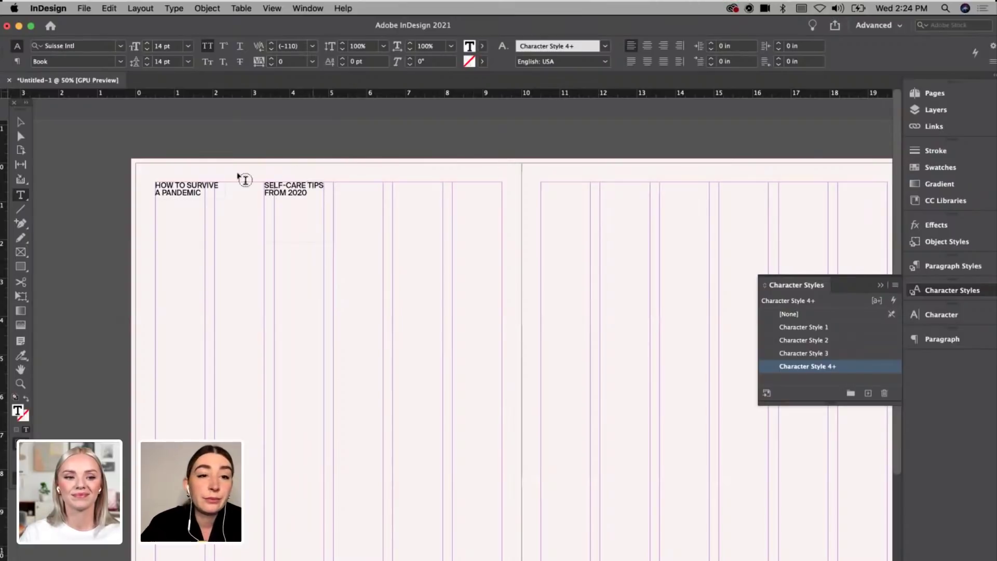
Step: Replace the title with "HOW TO SURVIVE" above "A PANDEMIC" in the Suisse Intl Book formatting of the neighbouring header text
key(super+a)
click(187, 192)
key(super+a)
key(super+v)
key(super+a)
text(HOW)
key(BackSpace)
text(OW TO SURVIVE)
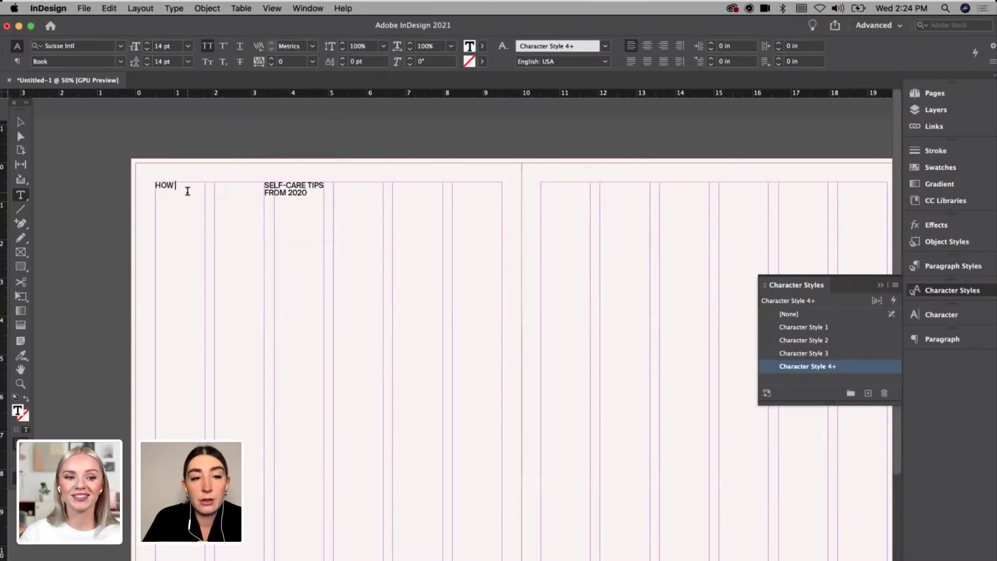
key(Return)
text(A PANDEMIIC)
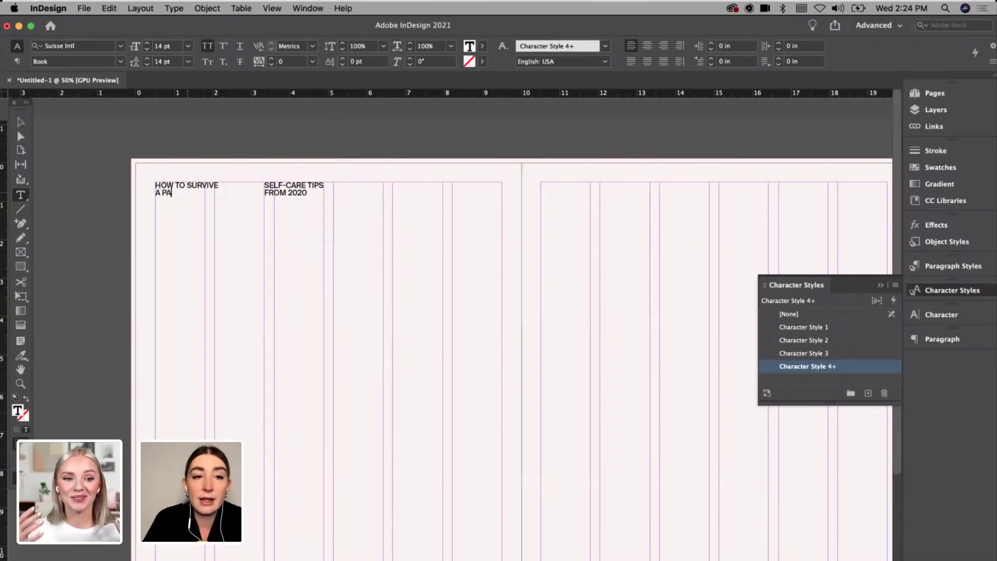
key(BackSpace)
key(BackSpace)
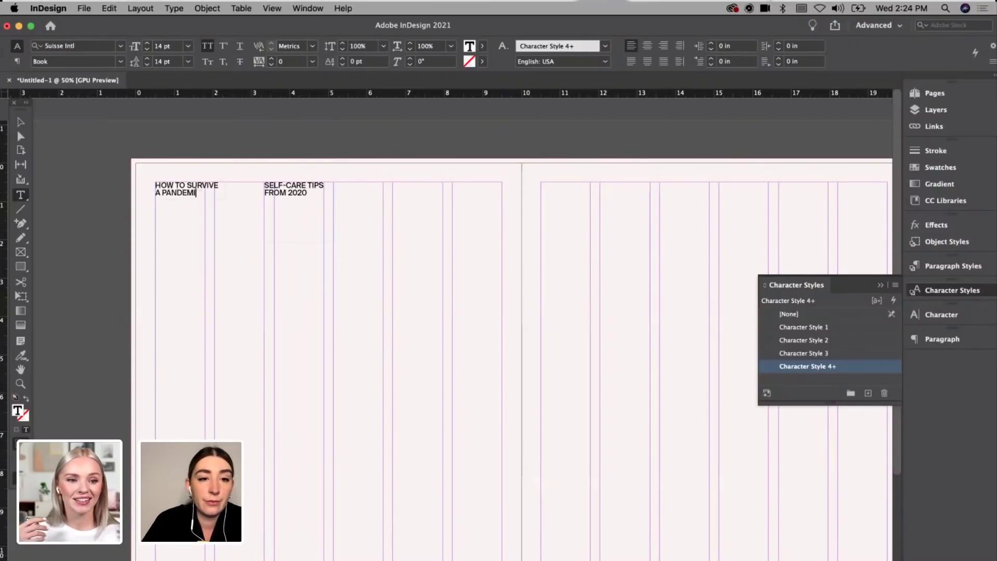
key(Escape)
Step: Copy both header frames onto the facing right page, snapped to its top and right margins
shift+click(292, 193)
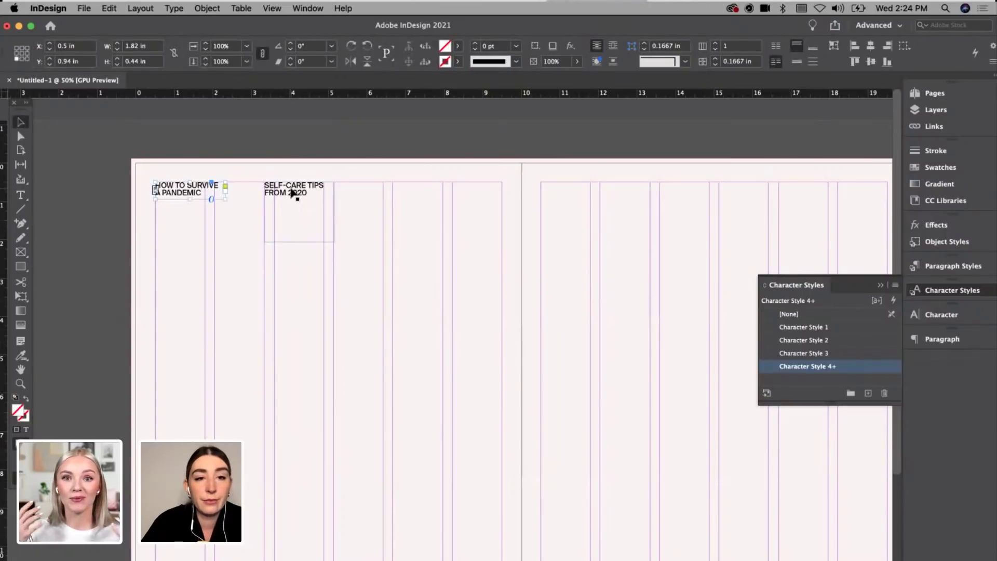
key(super+c)
scroll(467, 337, right, 5)
key(super+v)
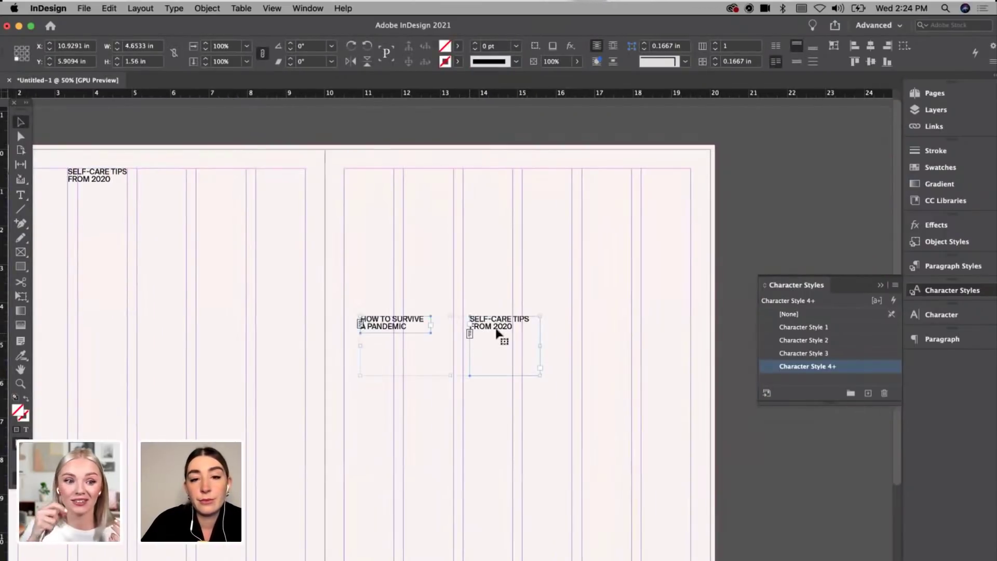
drag(488, 324, 642, 177)
Step: Align the text of both copied header frames on the right page to the right
click(21, 195)
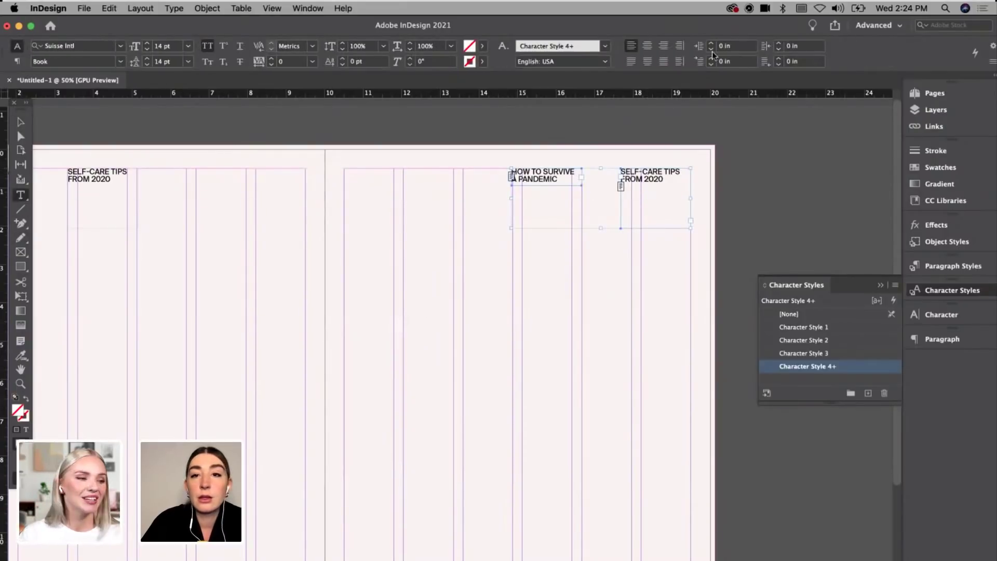
click(663, 46)
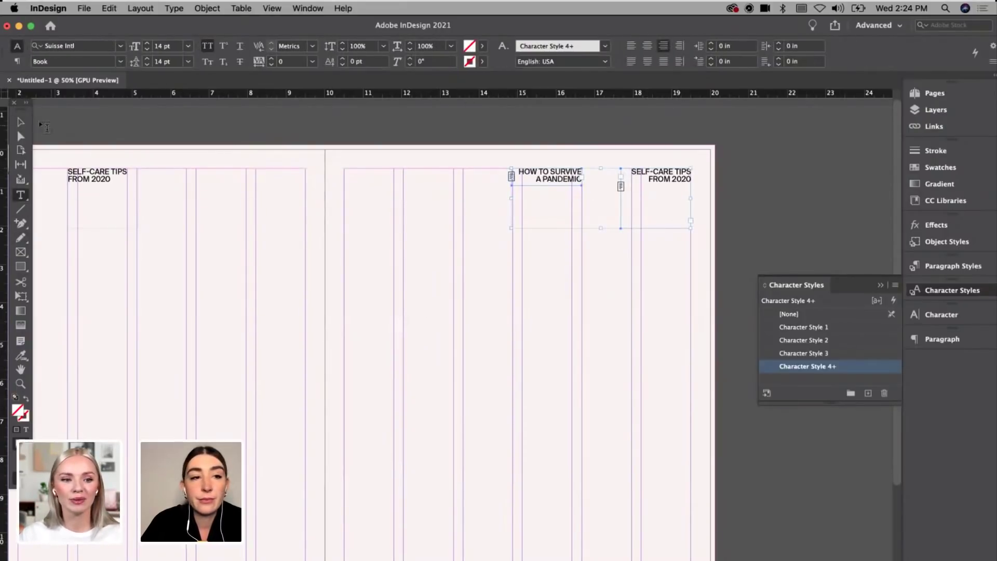
key(Escape)
click(93, 126)
Step: Try a 13 pt font size on all four header texts and return them to 14 pt
key(super+minus)
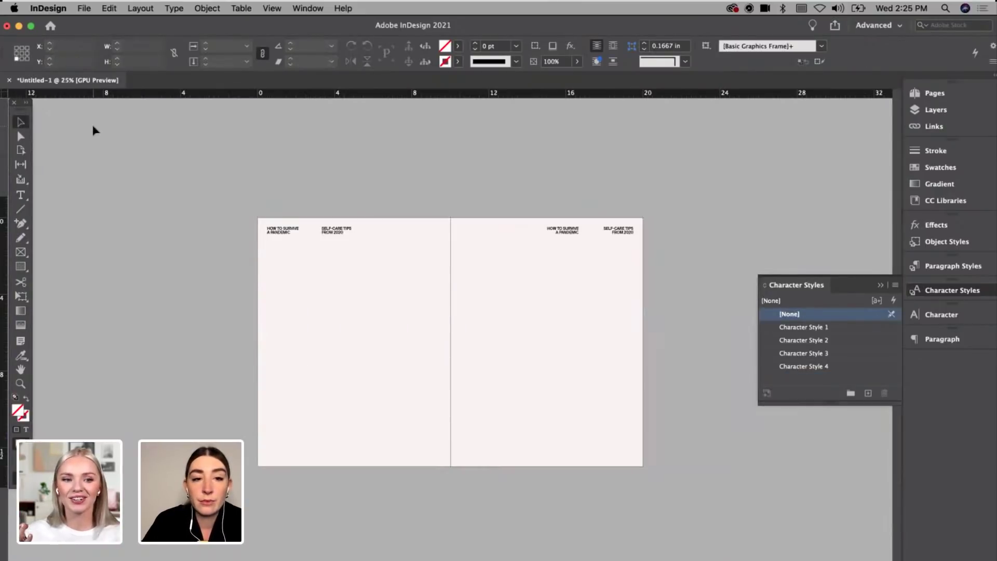
click(283, 232)
shift+click(340, 233)
shift+click(561, 232)
shift+click(626, 241)
click(21, 196)
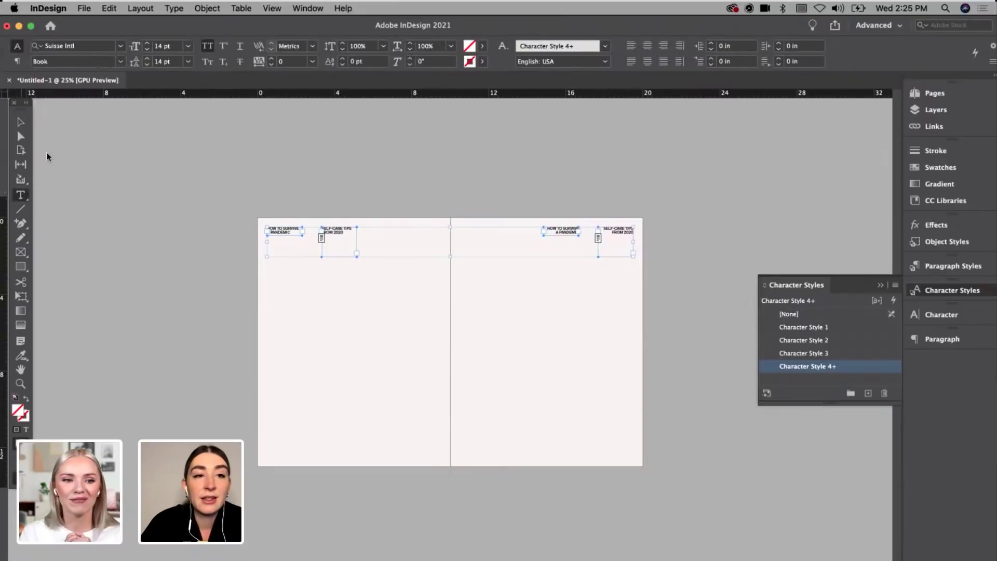
click(147, 49)
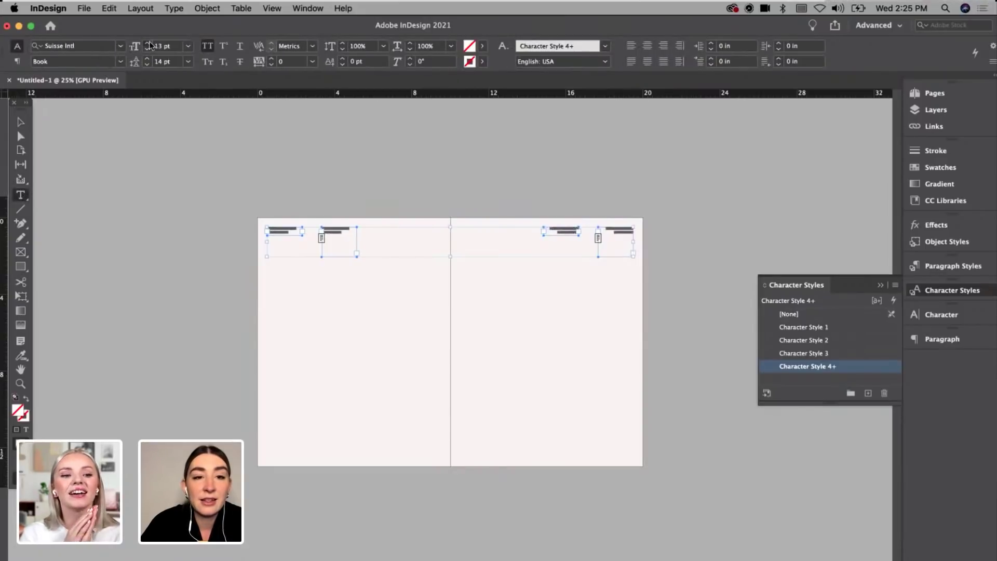
click(148, 43)
key(Escape)
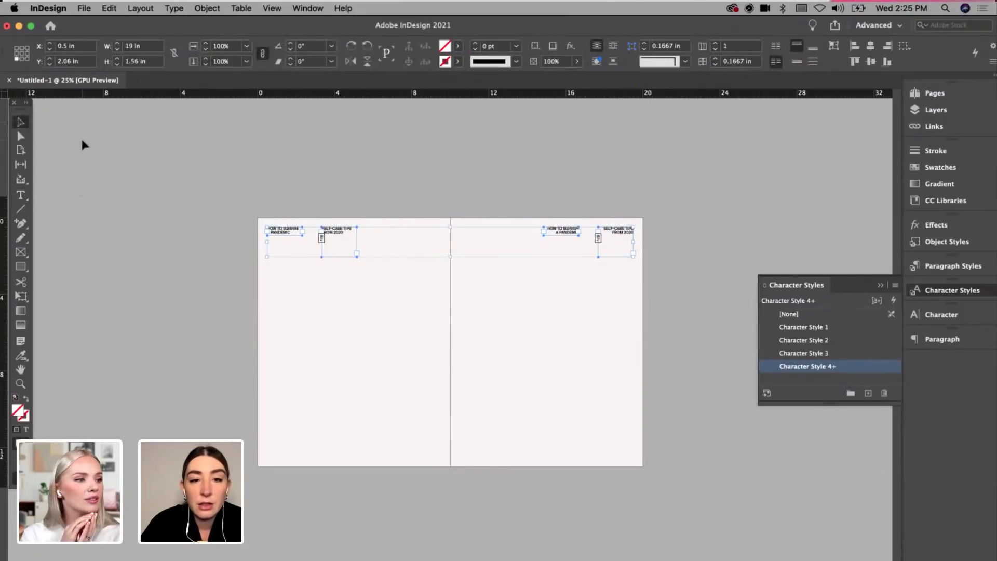
click(84, 142)
Step: Fit both "SELF-CARE TIPS FROM 2020" frames to their text, about 0.34 in high
click(279, 232)
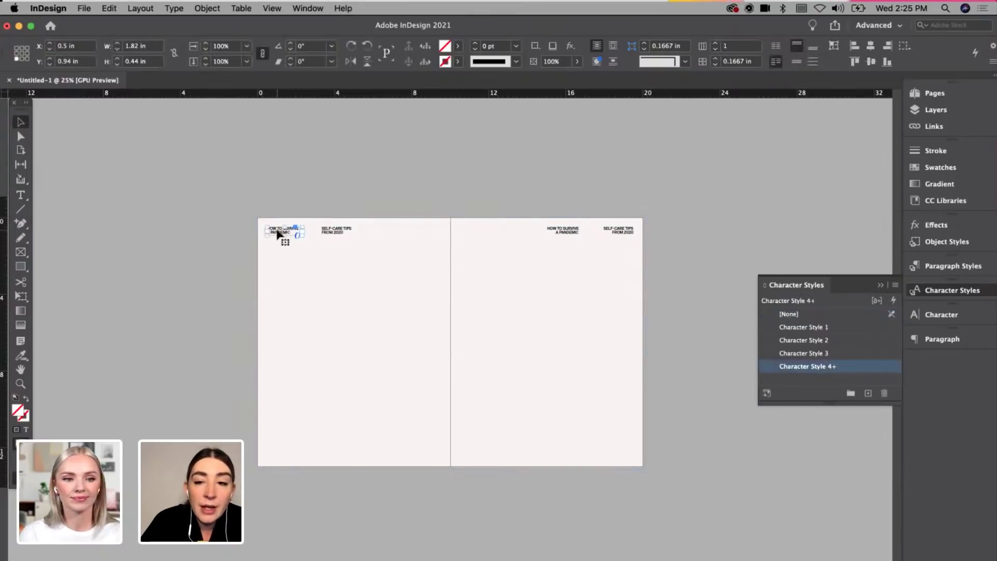
key(super+equal)
click(540, 196)
double_click(560, 242)
scroll(559, 247, right, 5)
click(850, 190)
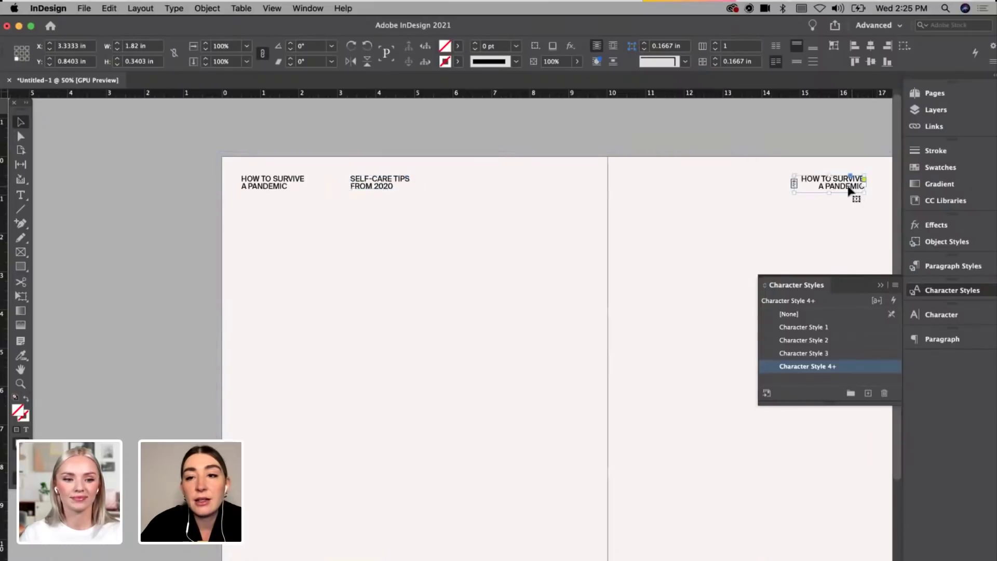
key(super+v)
scroll(851, 192, right, 3)
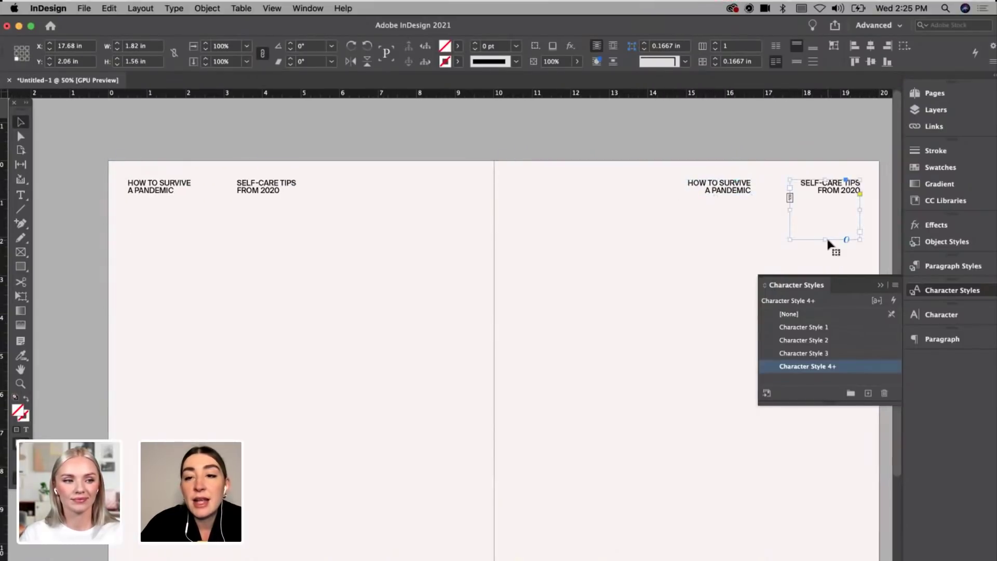
click(827, 244)
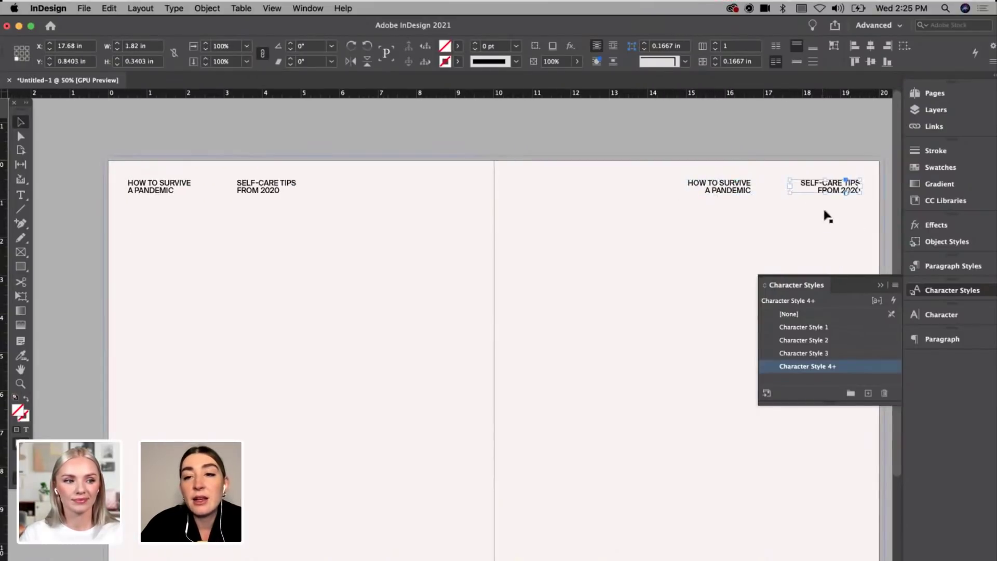
click(827, 134)
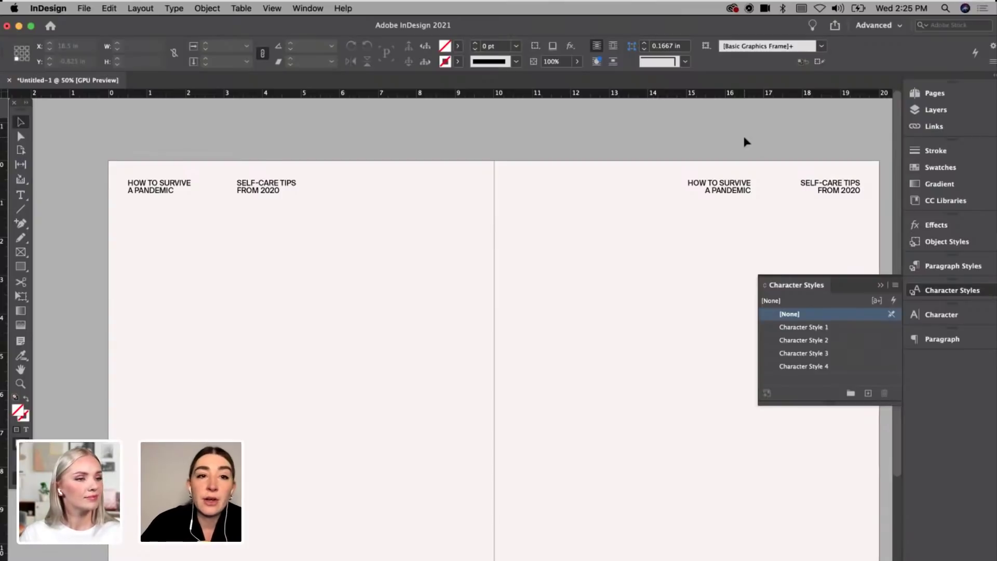
scroll(649, 146, right, 2)
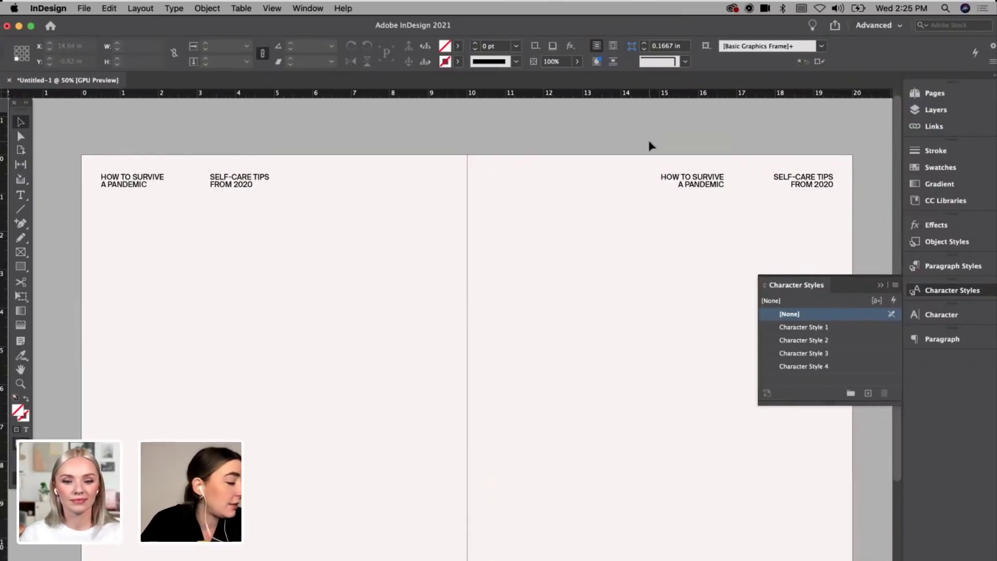
scroll(635, 255, down, 5)
scroll(637, 256, right, 1)
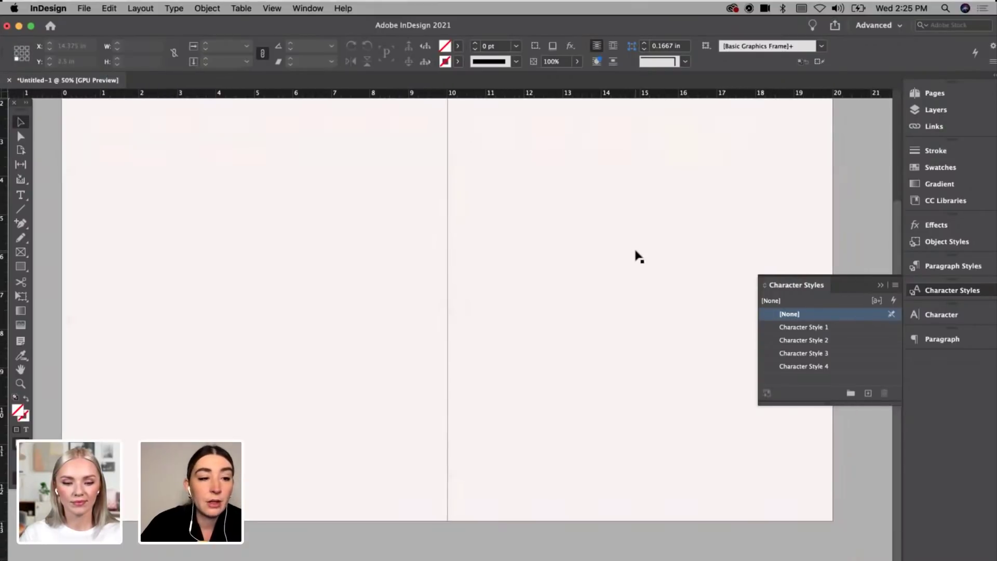
scroll(639, 257, up, 3)
scroll(639, 256, down, 3)
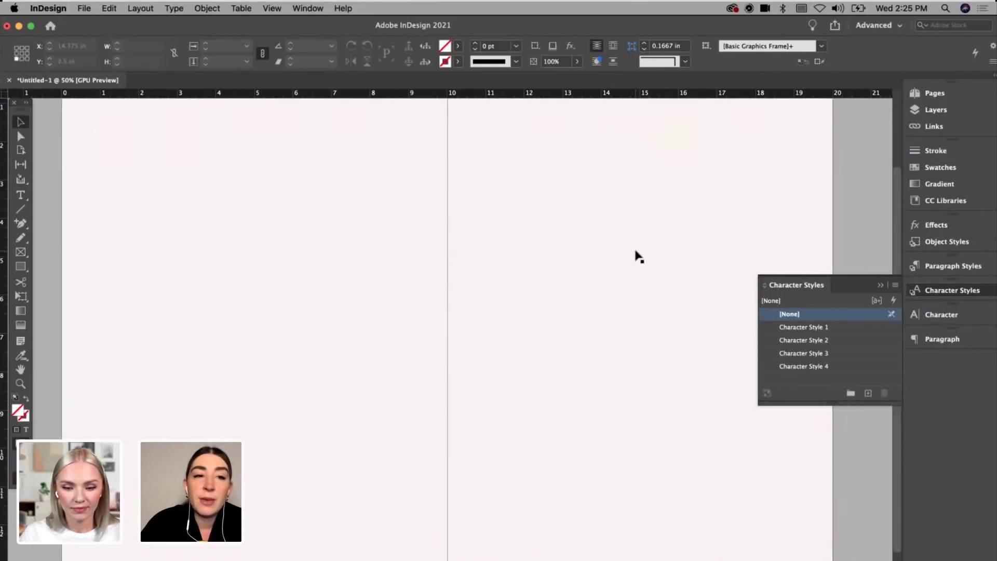
scroll(639, 256, up, 3)
scroll(639, 256, right, 1)
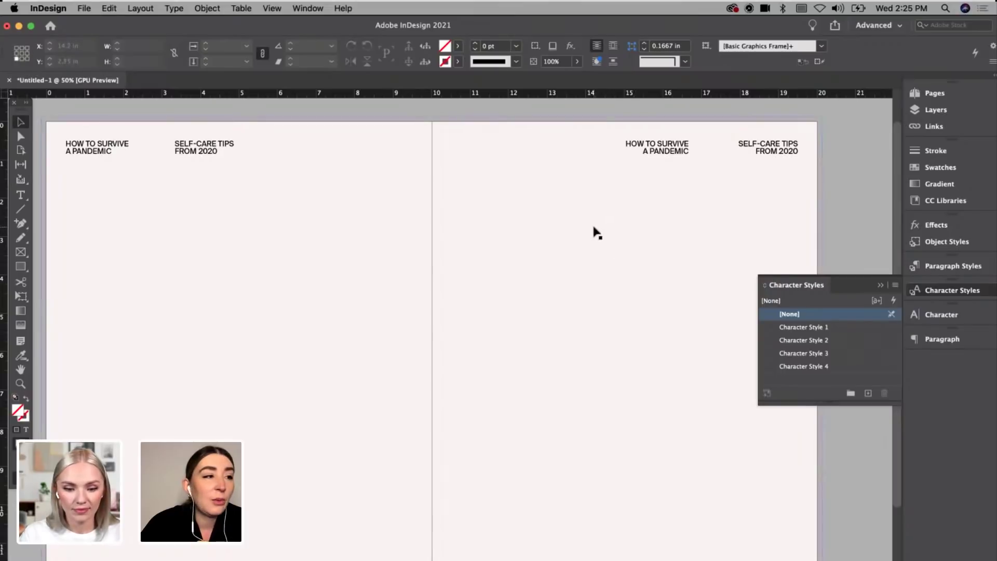
Step: Reduce the font size of all four header texts across the spread to 12 pt
click(111, 156)
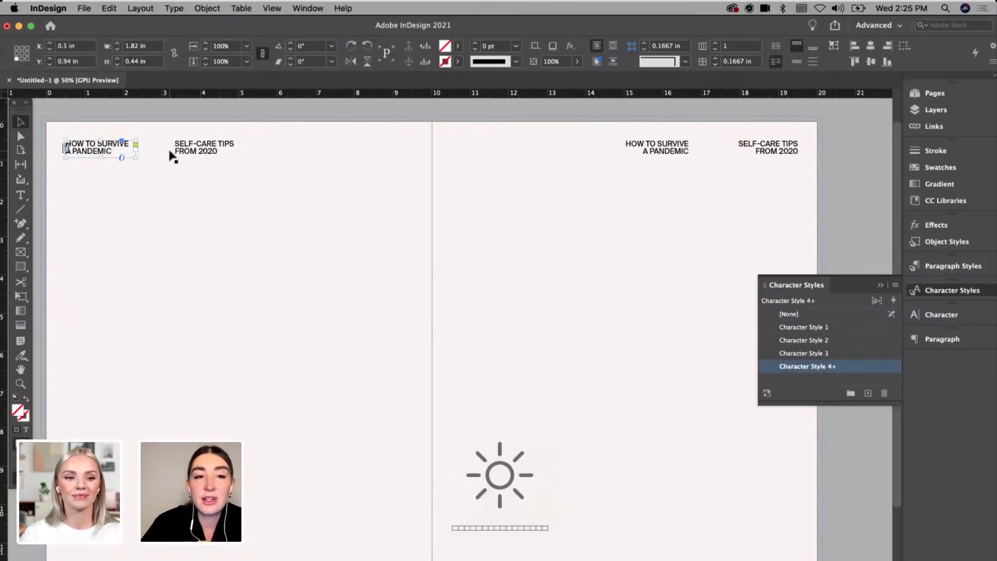
shift+click(198, 150)
shift+click(668, 158)
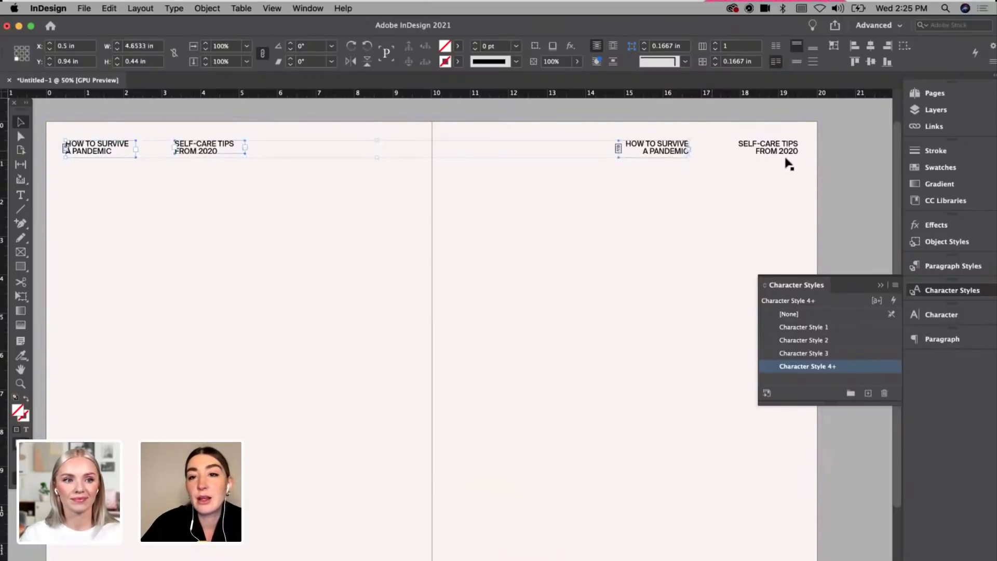
shift+click(789, 165)
shift+click(786, 156)
shift+click(824, 159)
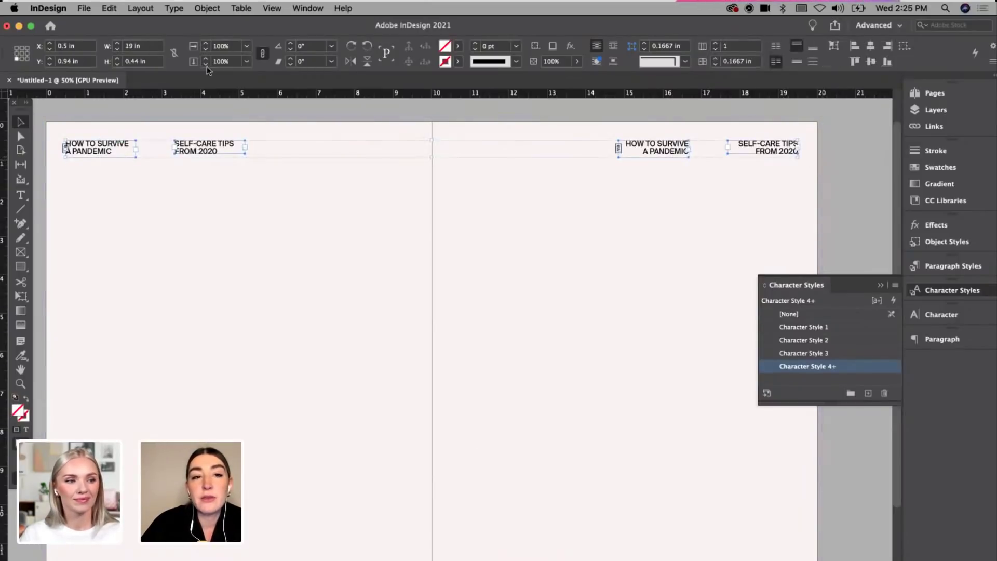
click(21, 196)
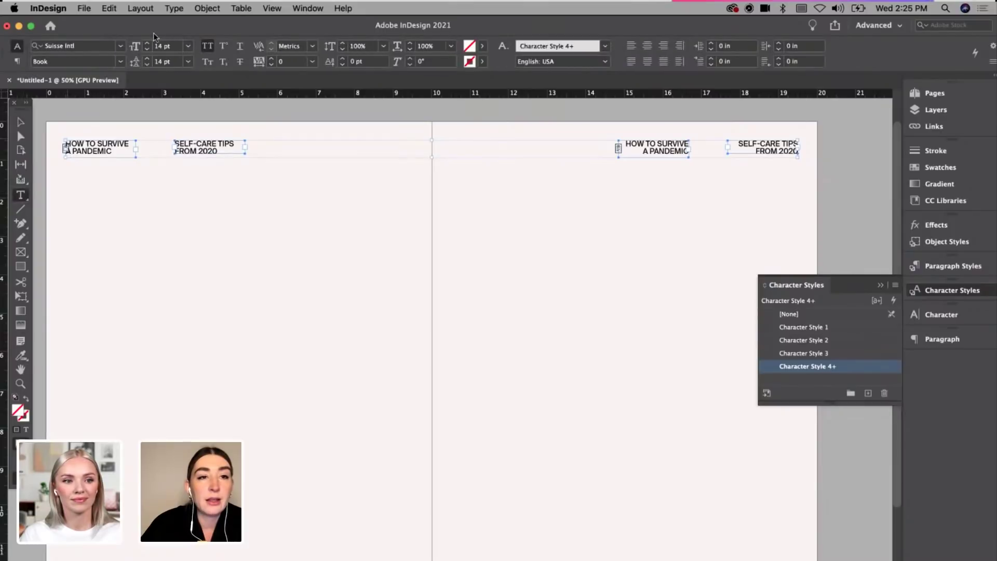
click(148, 49)
click(148, 50)
Step: Tighten the leading of the four header texts to about 12 pt
click(148, 64)
click(148, 64)
click(148, 64)
click(148, 64)
click(148, 64)
click(148, 58)
click(148, 58)
click(148, 59)
click(127, 115)
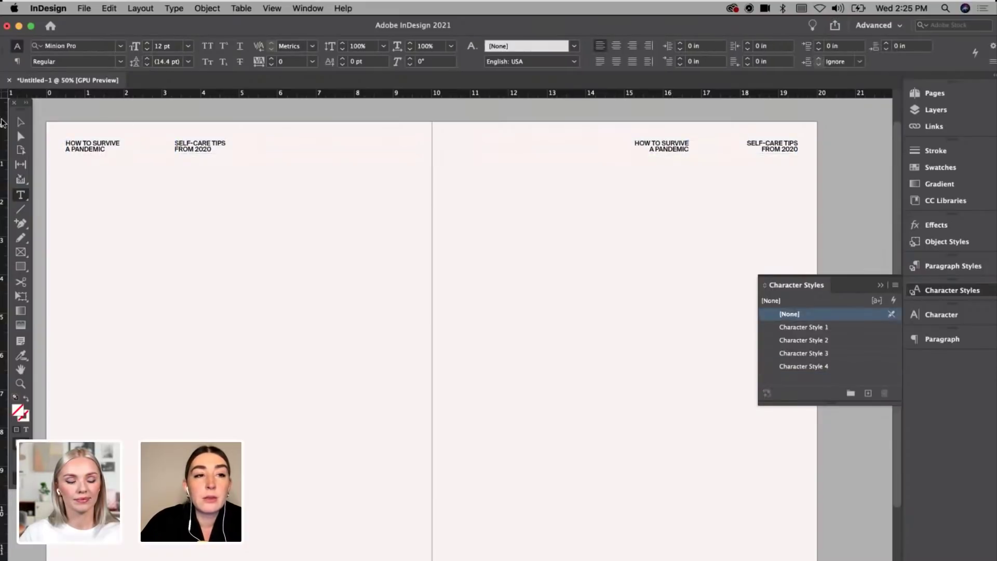
click(21, 121)
click(73, 155)
shift+click(197, 150)
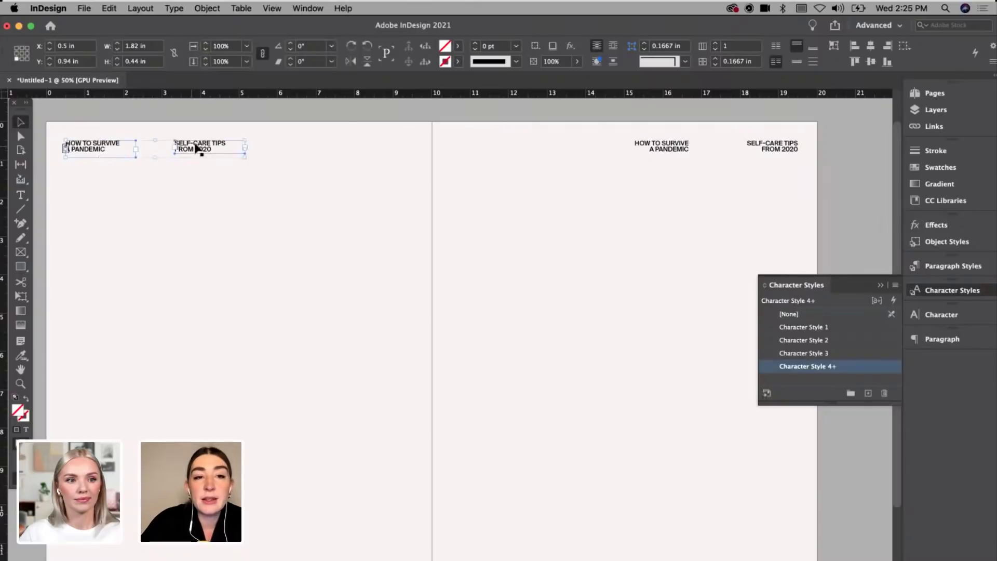
double_click(672, 147)
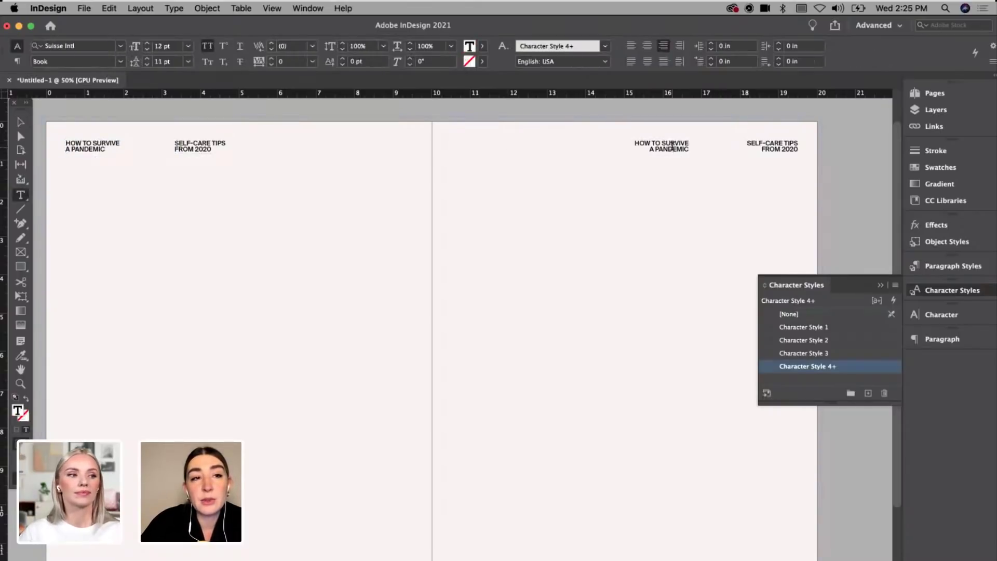
key(super+a)
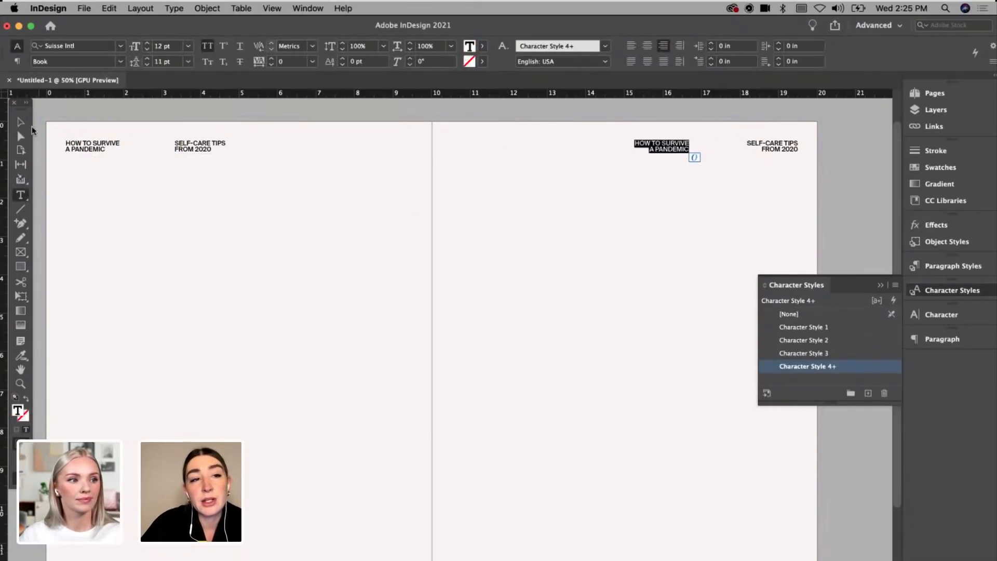
key(Escape)
click(56, 116)
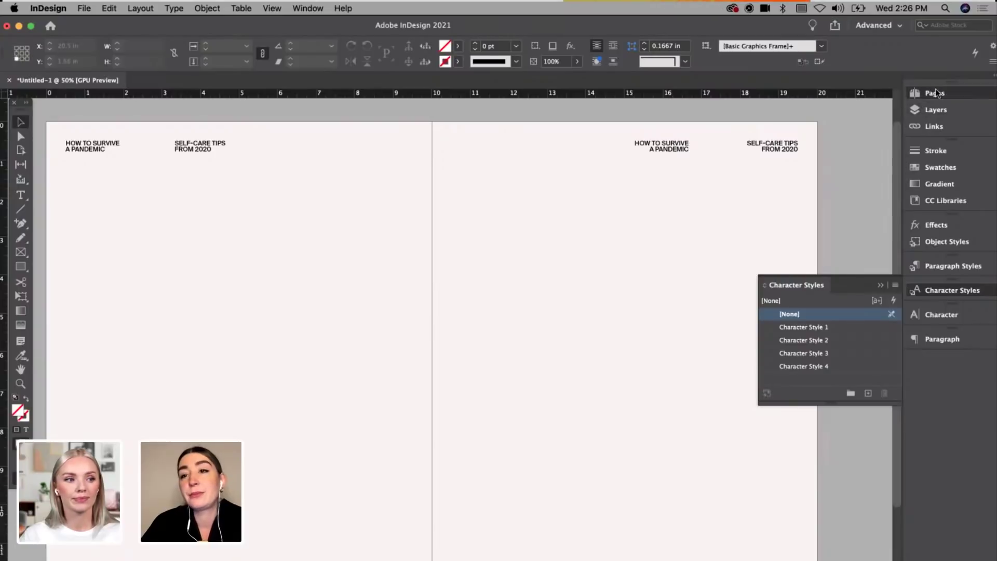
Step: Leave the master spread, view document page 1 and go to the 2-3 spread
click(935, 93)
scroll(866, 249, up, 10)
double_click(839, 199)
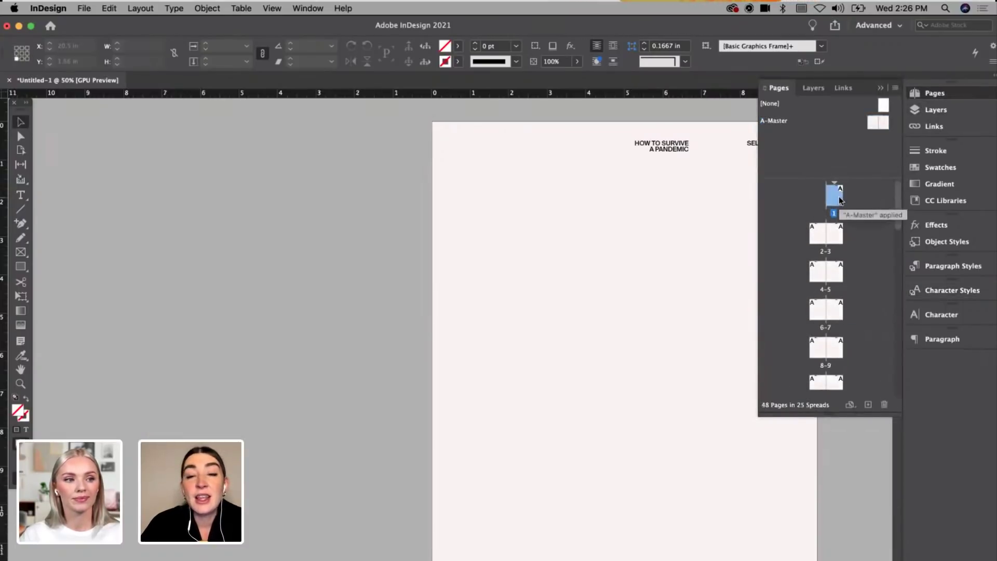
double_click(819, 242)
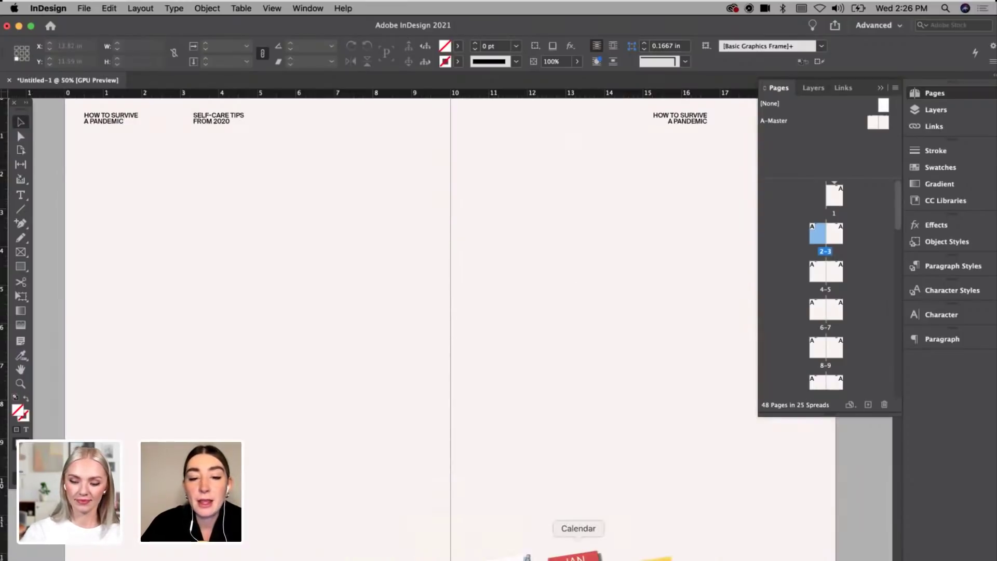
Step: Switch to the LIST document in TextEdit, place its window beside the layout and read through the numbered self-care tips
click(544, 550)
drag(285, 52, 814, 81)
scroll(759, 242, up, 1)
scroll(760, 242, down, 1)
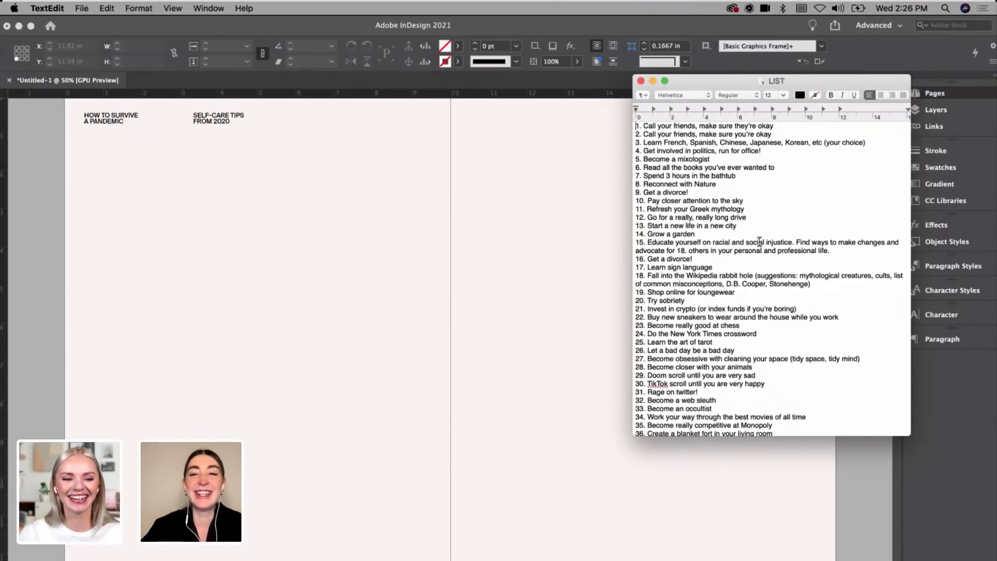
scroll(746, 187, up, 3)
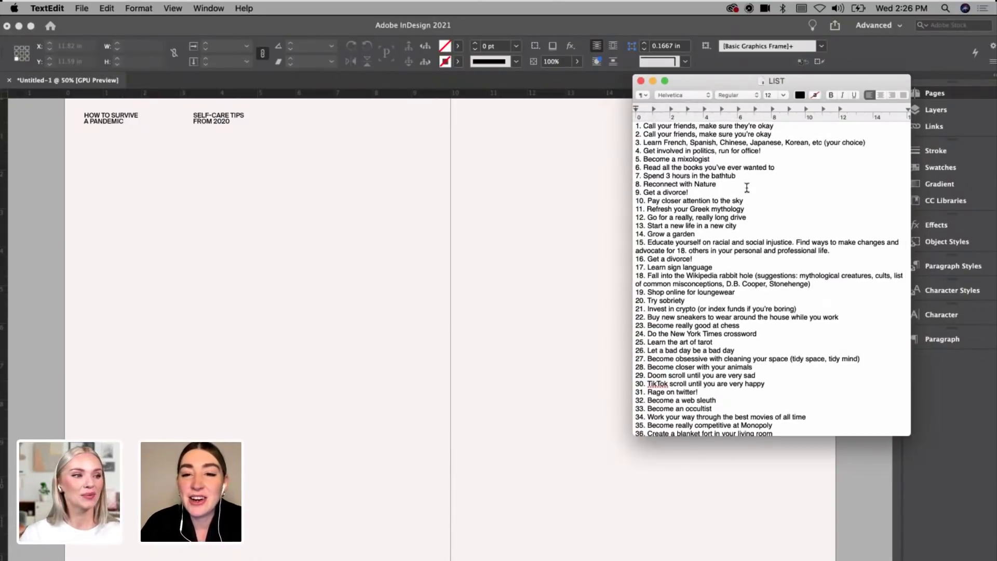
scroll(741, 226, up, 2)
scroll(741, 225, down, 3)
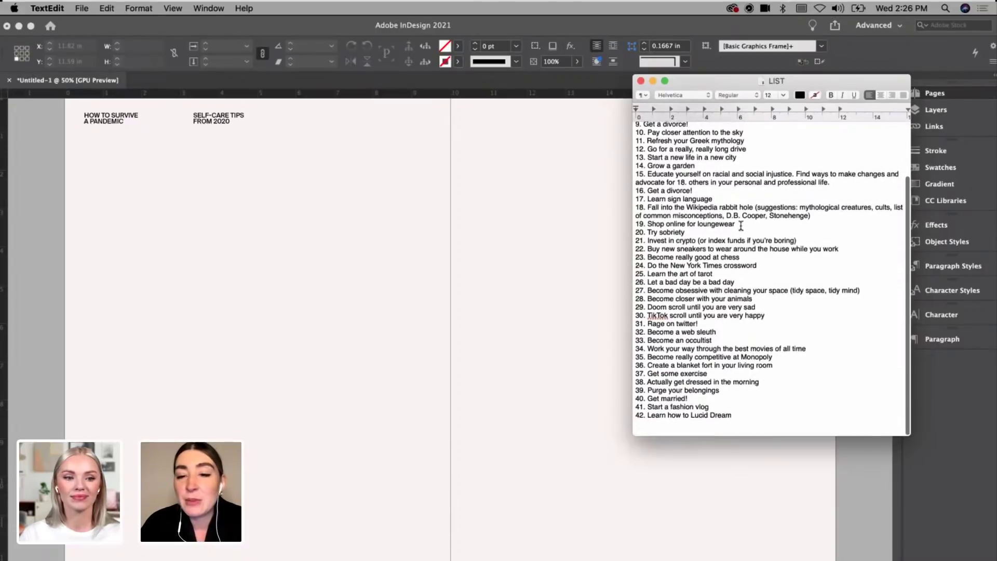
scroll(741, 226, up, 3)
Step: Search the list for "greek" and copy the phrase "Refresh your Greek mythology" without its number
key(super+f)
text(greek)
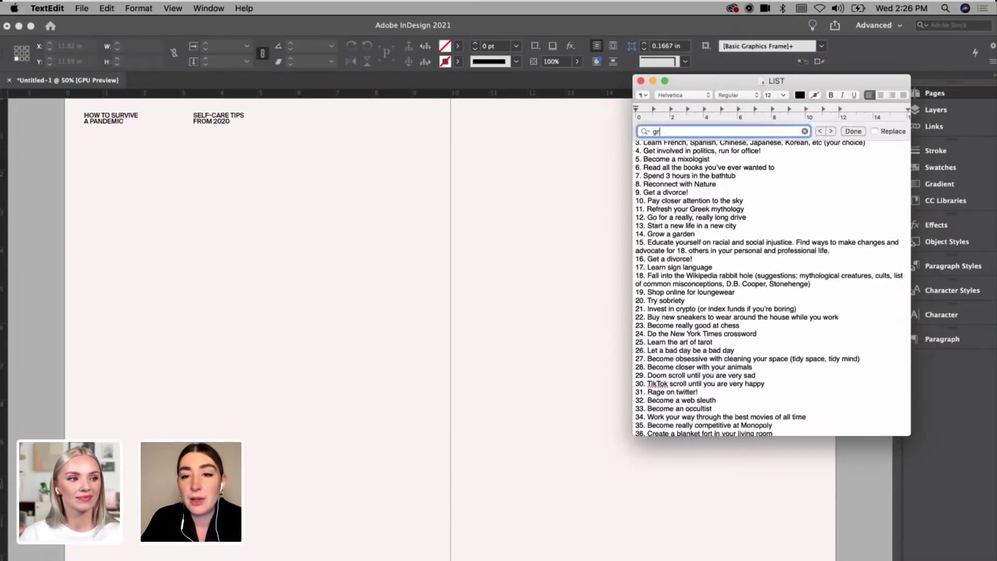
drag(648, 209, 742, 208)
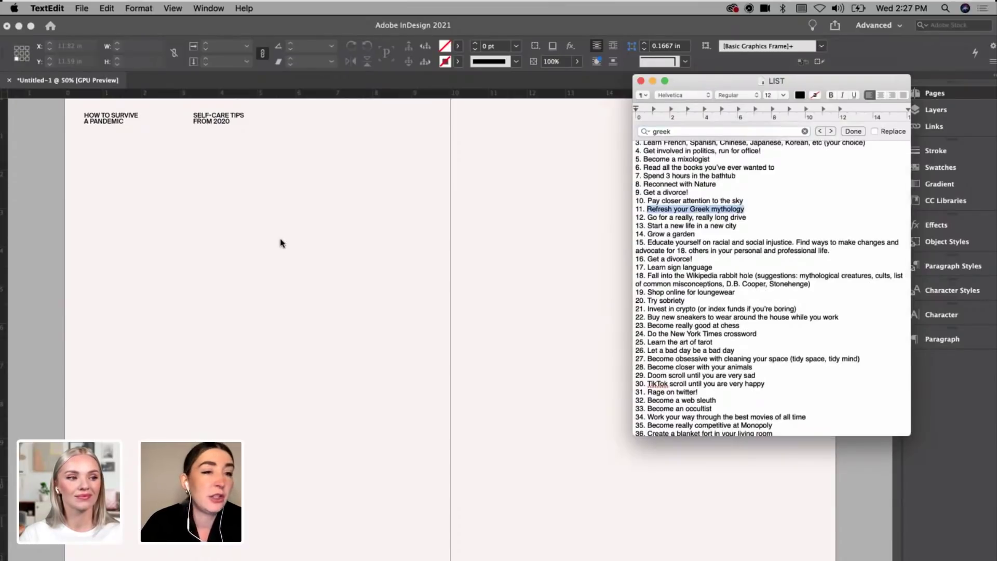
Step: Return to InDesign, show the guides, draw a text frame about 19 × 11 in across spread 2-3 below the headers and paste the phrase
click(271, 245)
key(t)
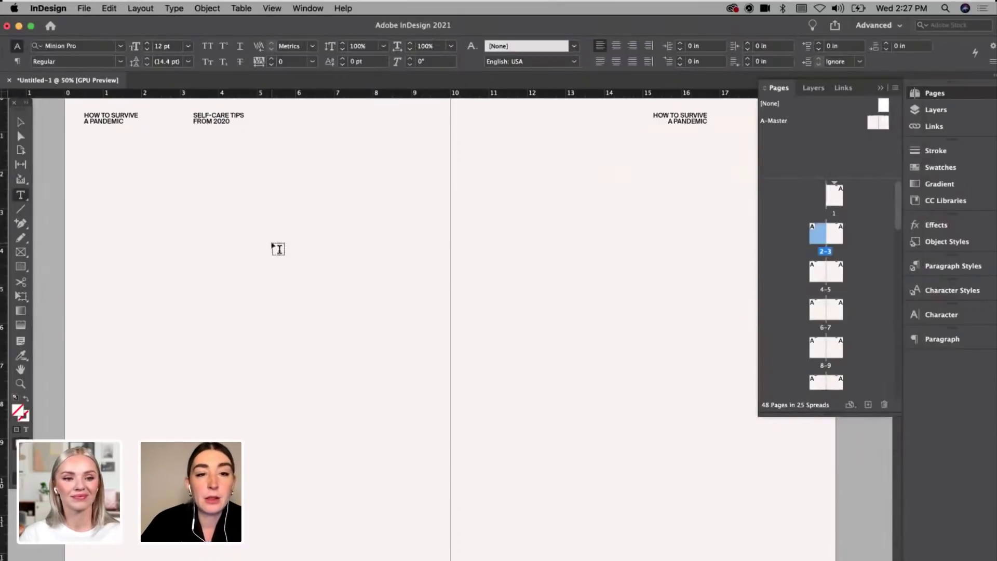
key(w)
key(super+minus)
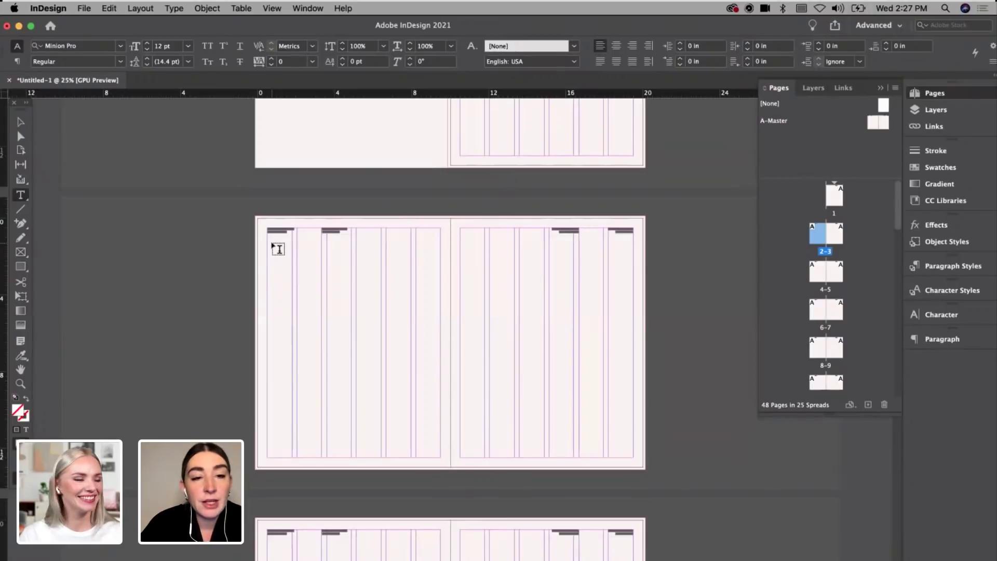
drag(279, 250, 633, 456)
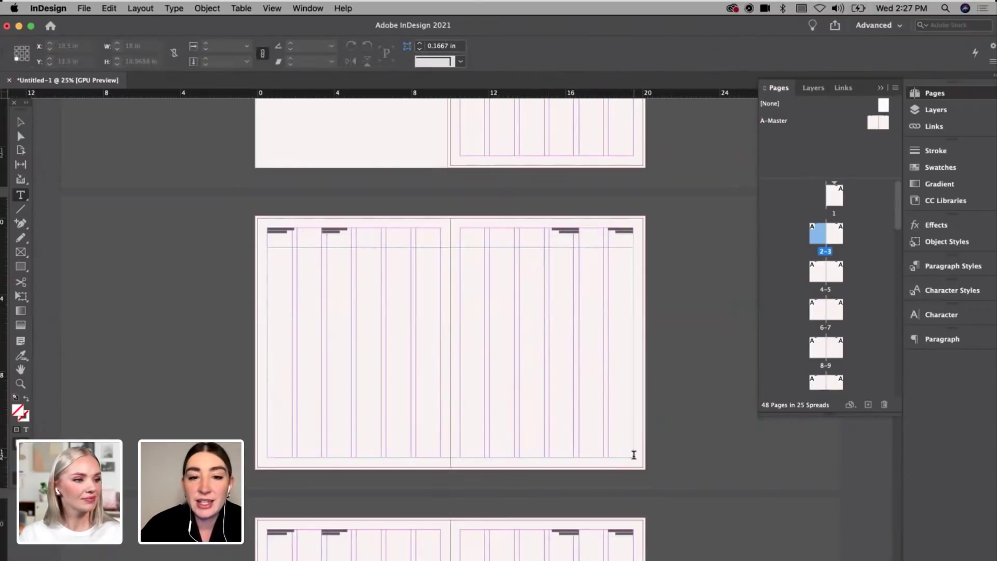
key(super+v)
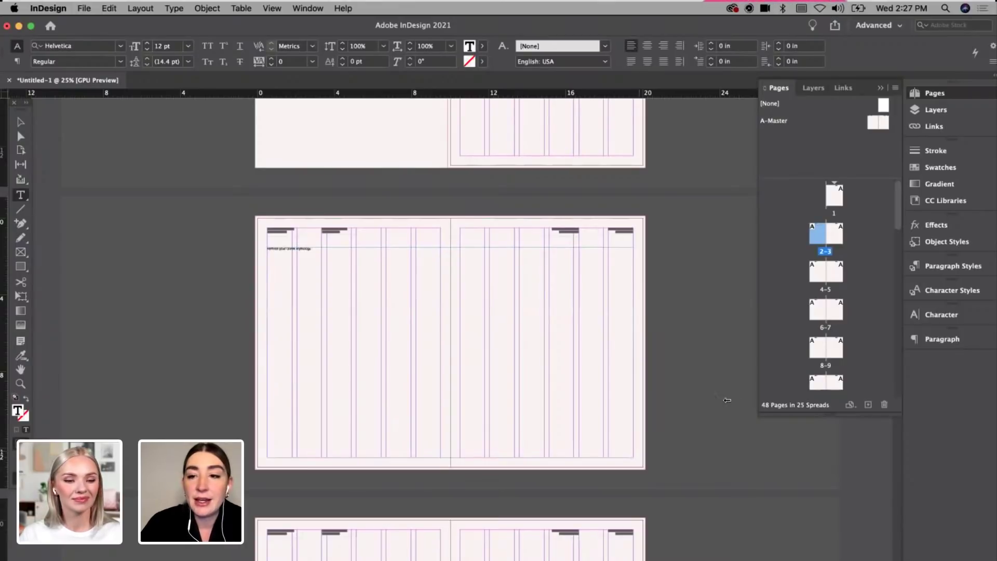
Step: Apply Character Style 1 to the pasted phrase and break it into three lines: REFRESH / YOUR GREEK / MYTHOLOGY
key(super+a)
click(982, 292)
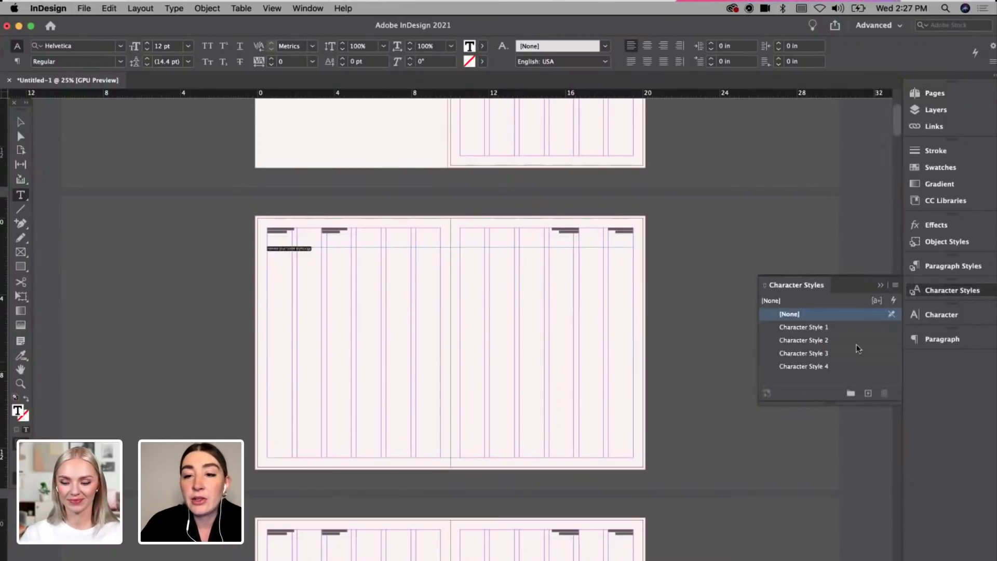
click(833, 327)
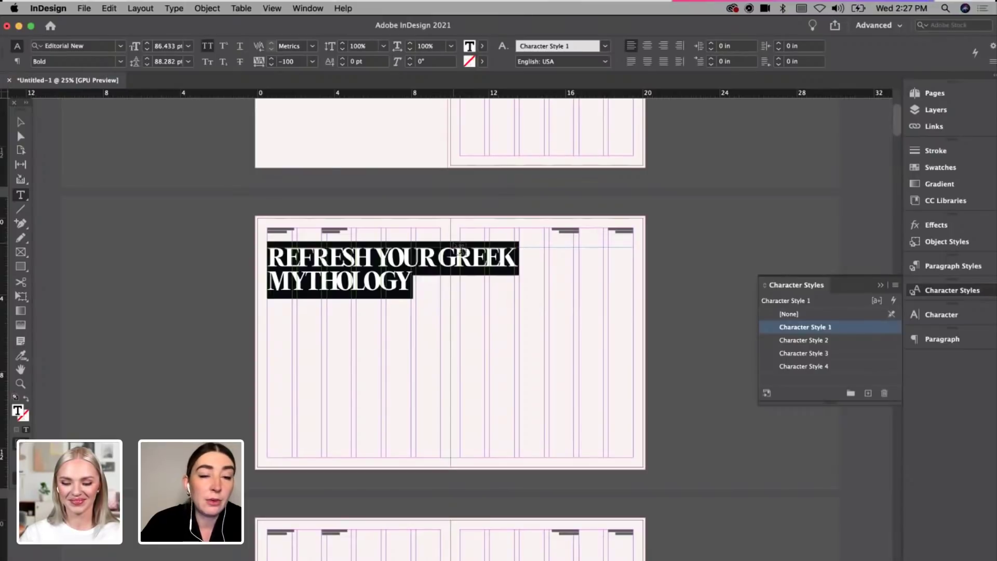
click(379, 258)
key(Return)
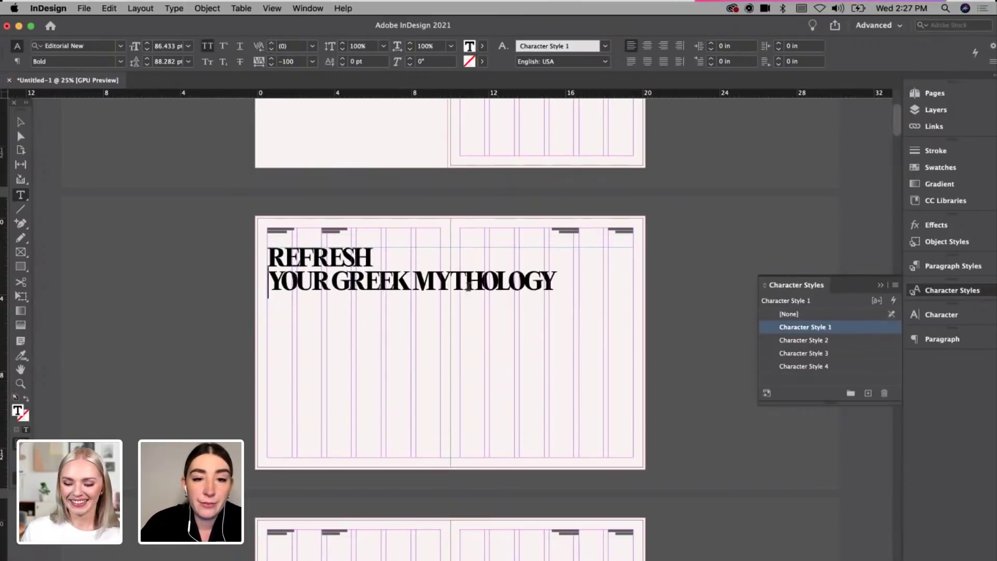
click(412, 282)
key(Return)
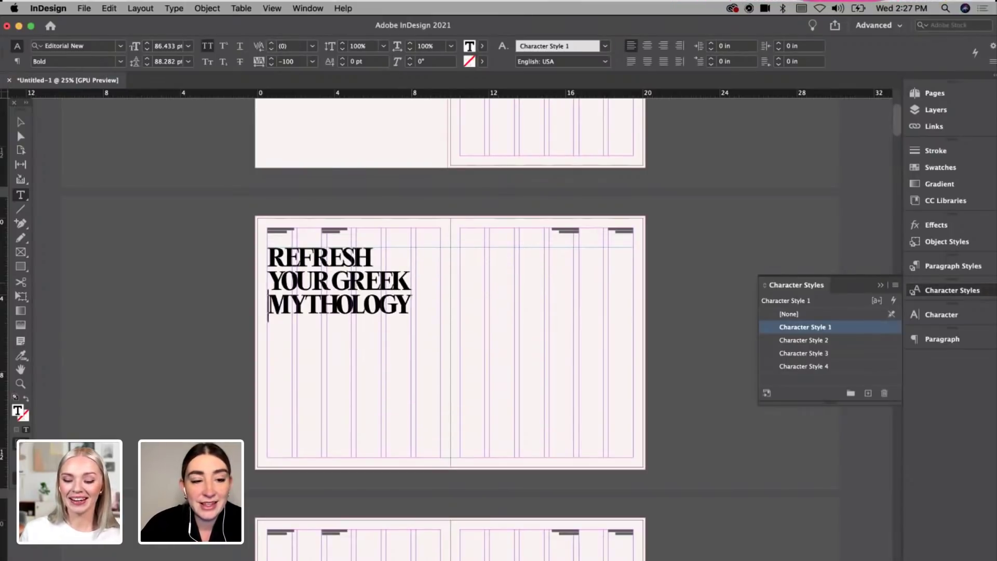
Step: Fit the frame to the headline and scale it together with its text to about 17.58 × 8.05 in
click(21, 122)
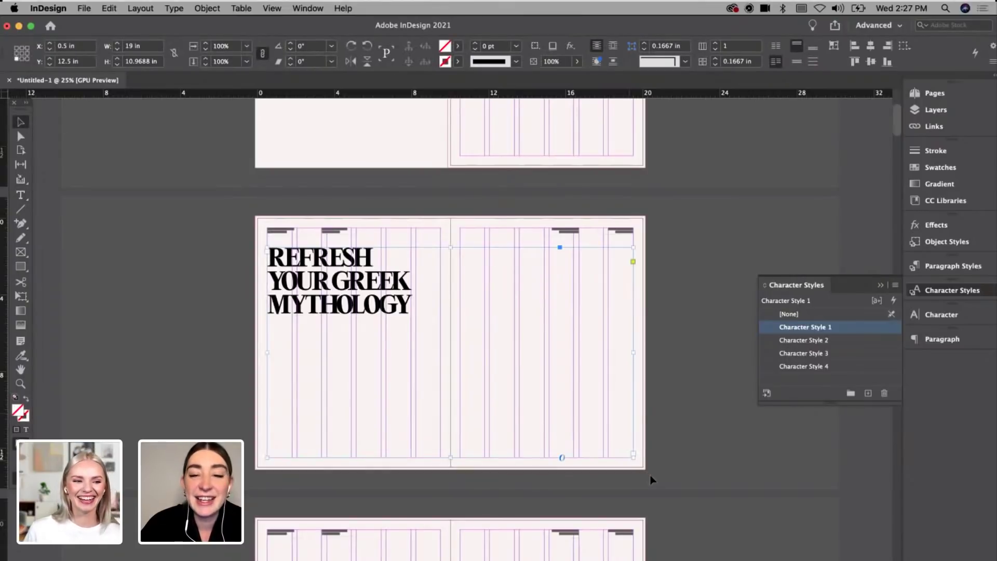
drag(634, 458, 597, 396)
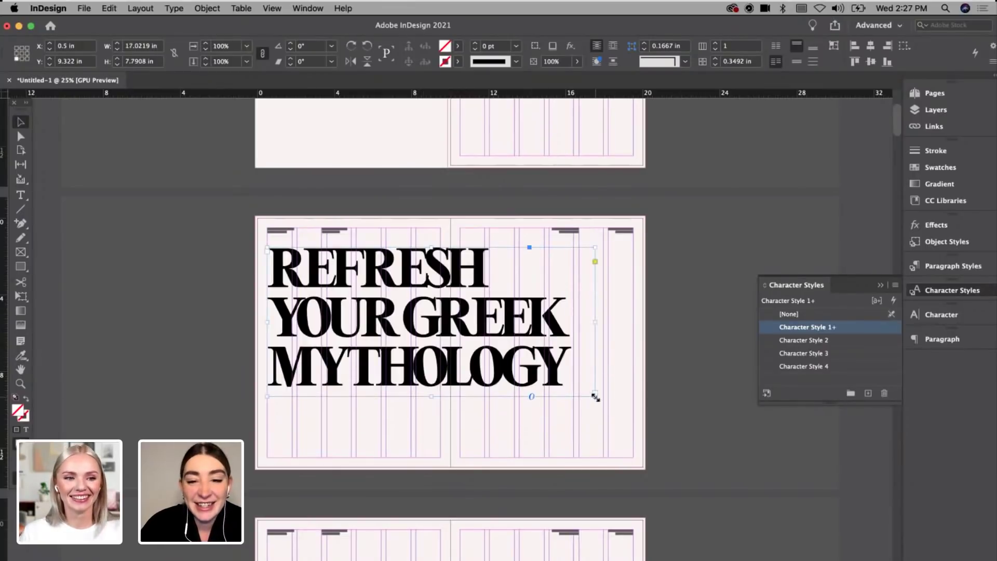
key(super+z)
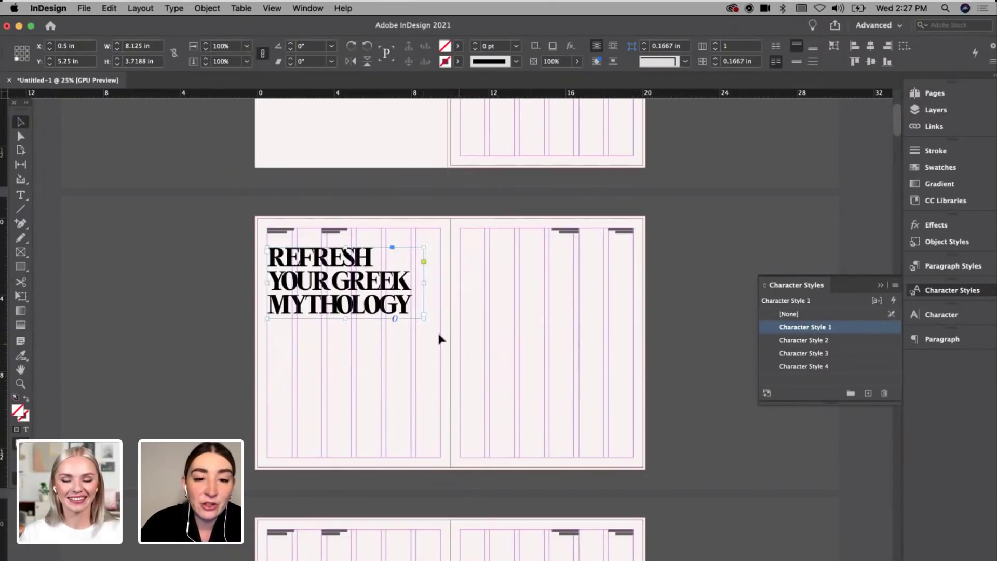
drag(423, 317, 606, 400)
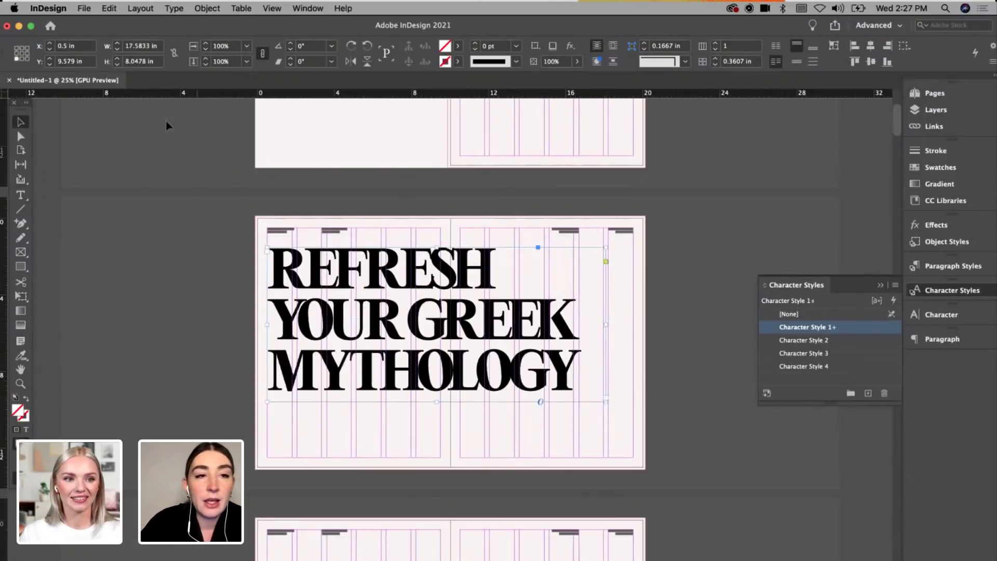
Step: Tighten the leading of the REFRESH YOUR GREEK MYTHOLOGY headline to 161 pt
click(21, 197)
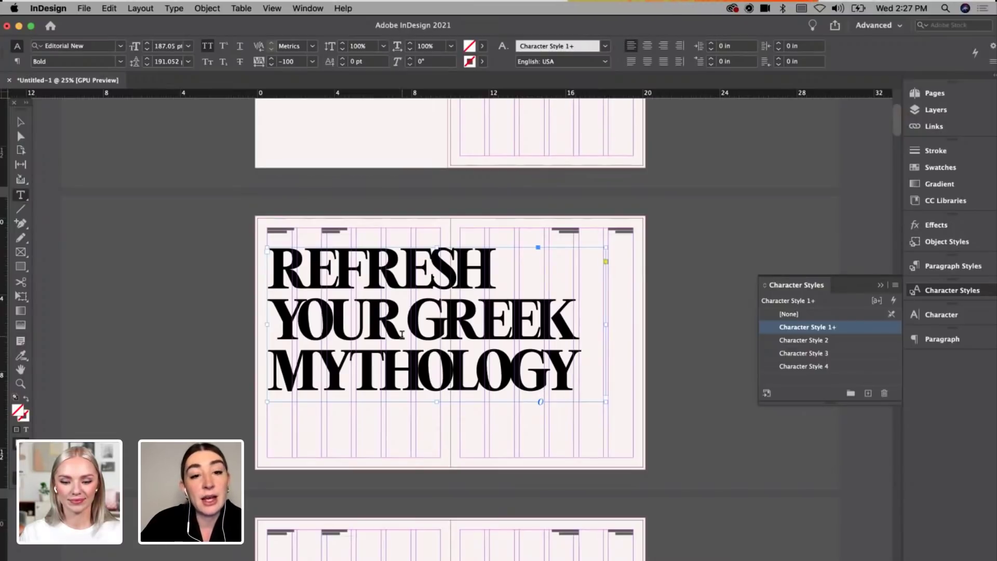
click(147, 66)
click(147, 66)
click(147, 64)
click(147, 65)
click(147, 64)
click(147, 65)
click(147, 64)
click(147, 65)
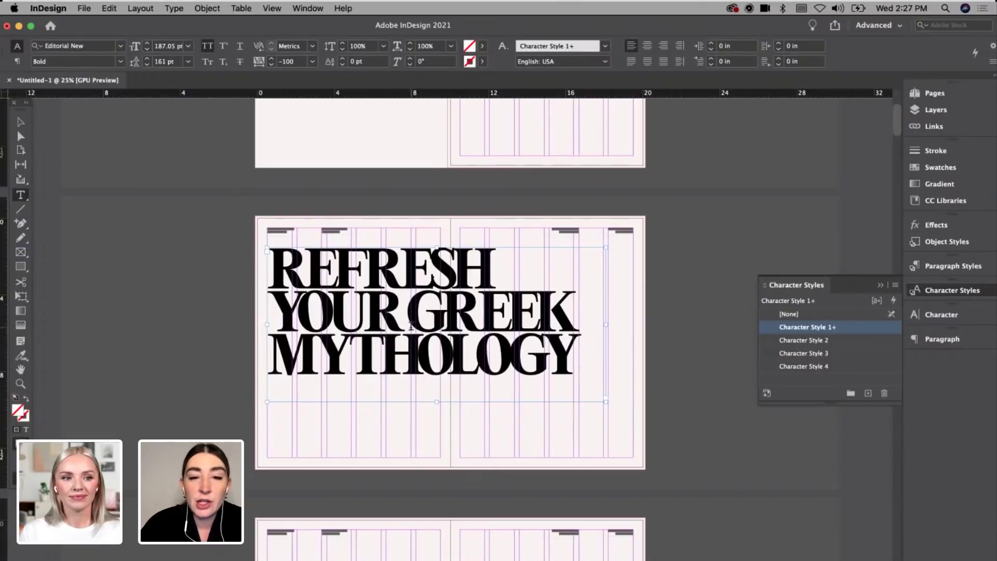
Step: Fit the headline frame to its text, about 6.6 in high, and move it down to the bottom margin of the spread
click(362, 306)
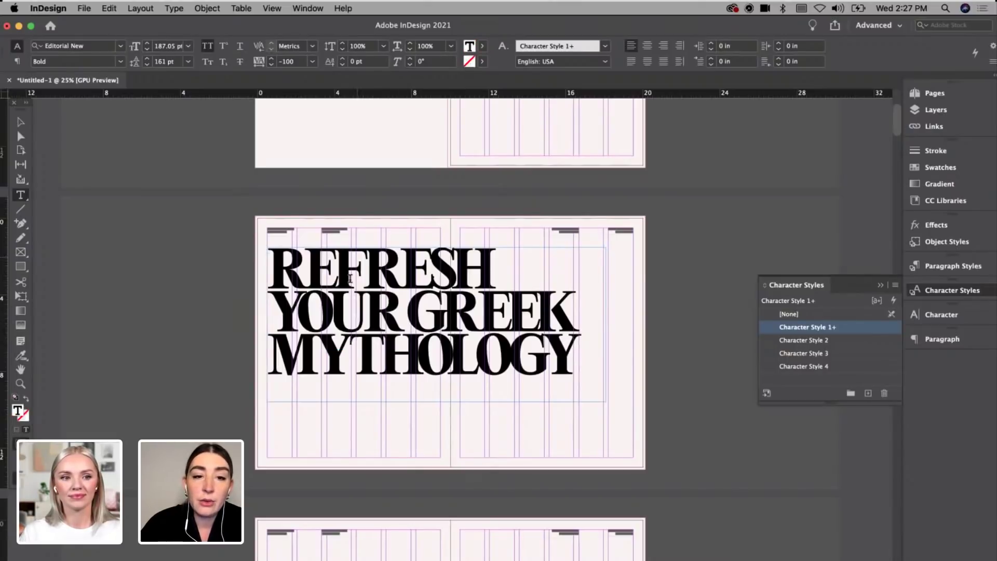
key(Escape)
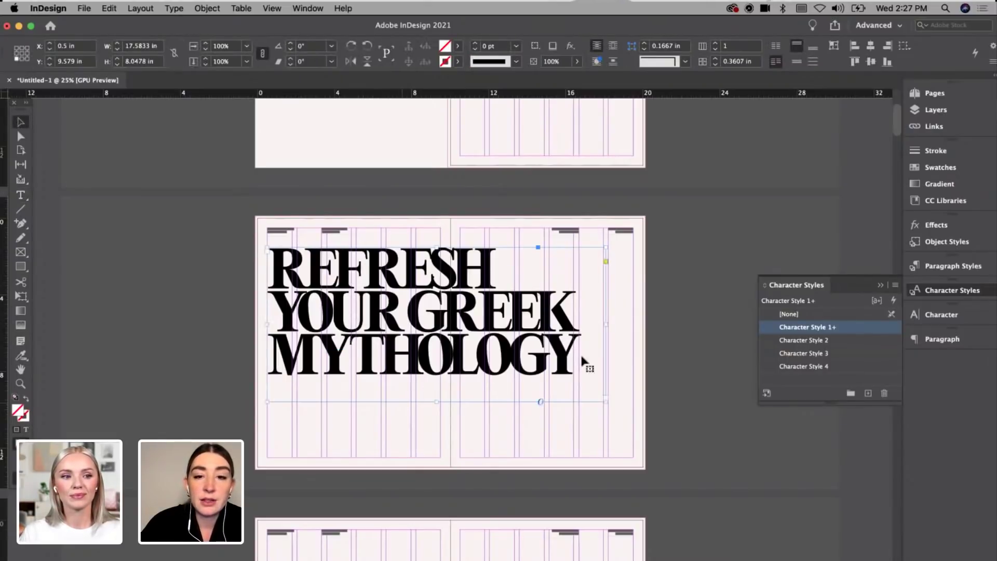
double_click(437, 403)
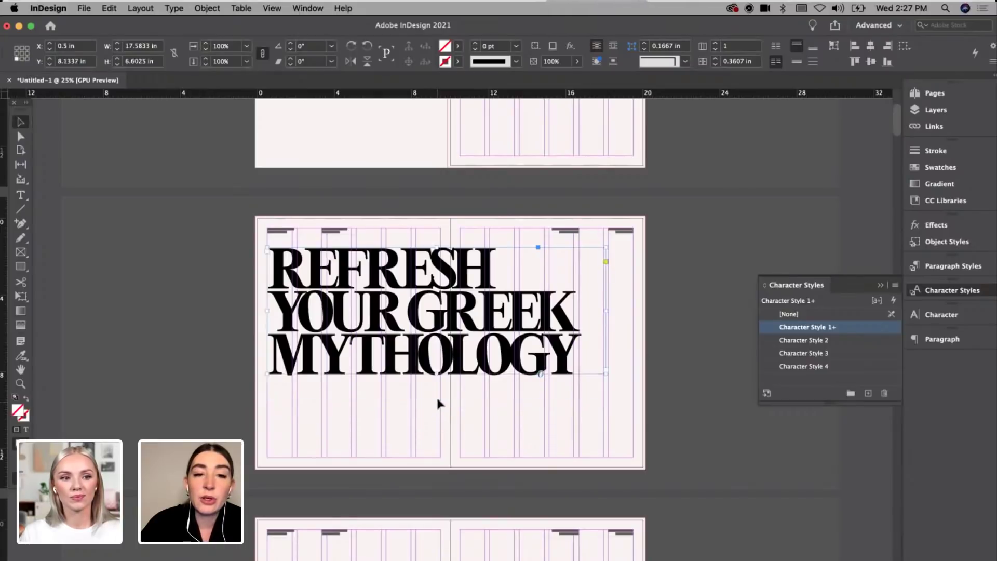
drag(419, 329, 418, 414)
click(189, 430)
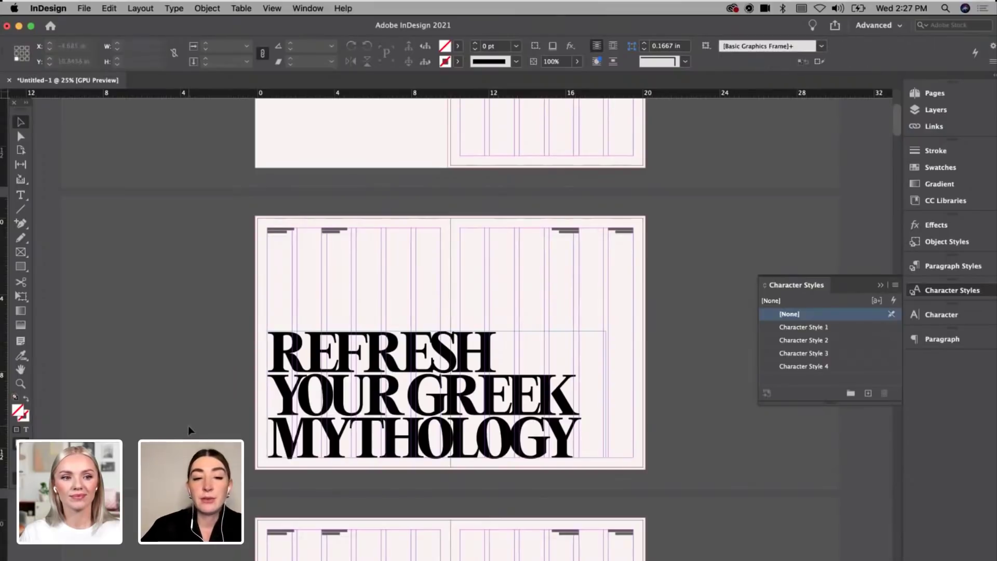
Step: Indent REFRESH with spaces and widen the gap between YOUR and GREEK while keeping them on one line
key(super+equal)
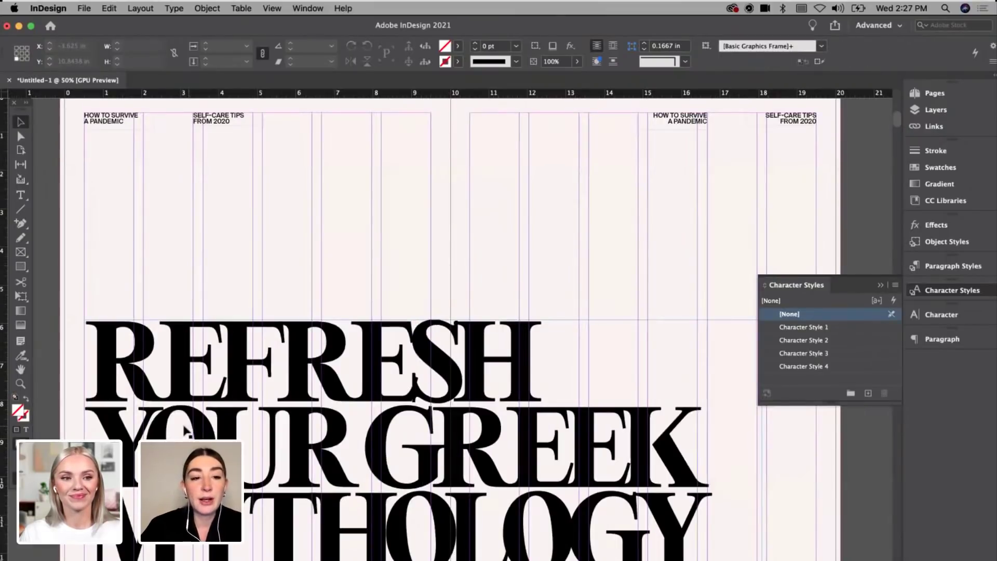
key(t)
click(94, 350)
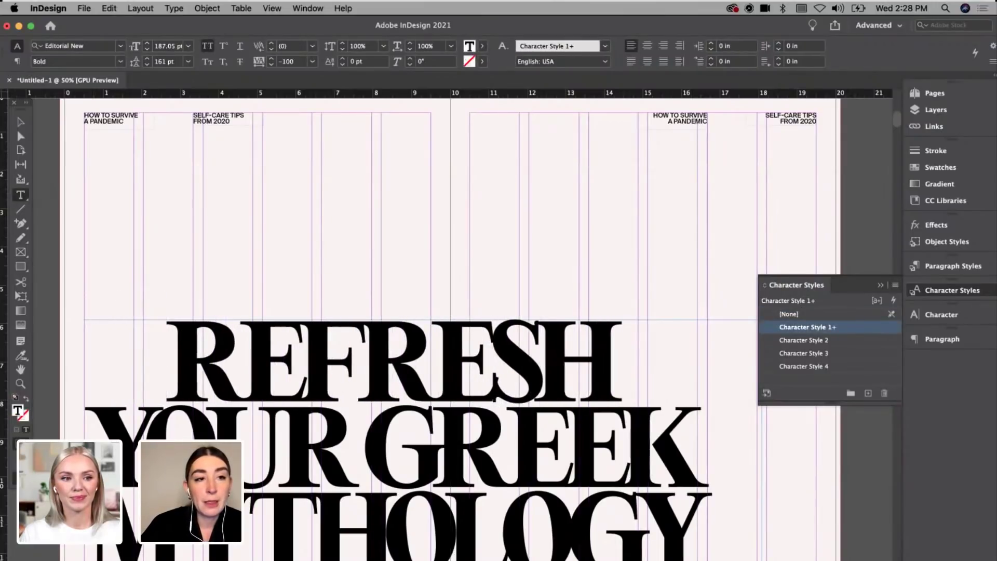
click(18, 120)
double_click(364, 447)
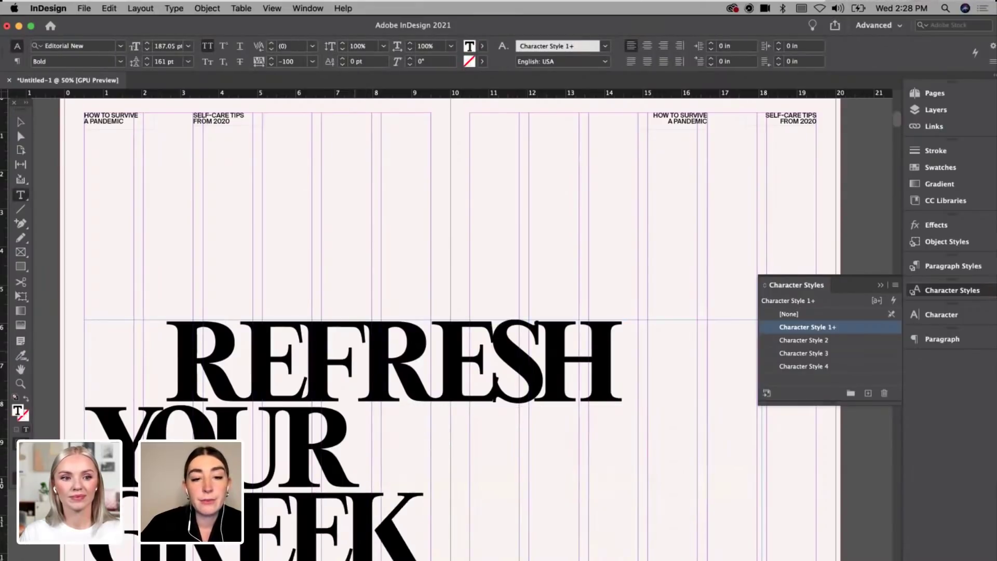
key(BackSpace)
Step: Widen the headline frame to the right margin of the spread and deselect it
click(16, 124)
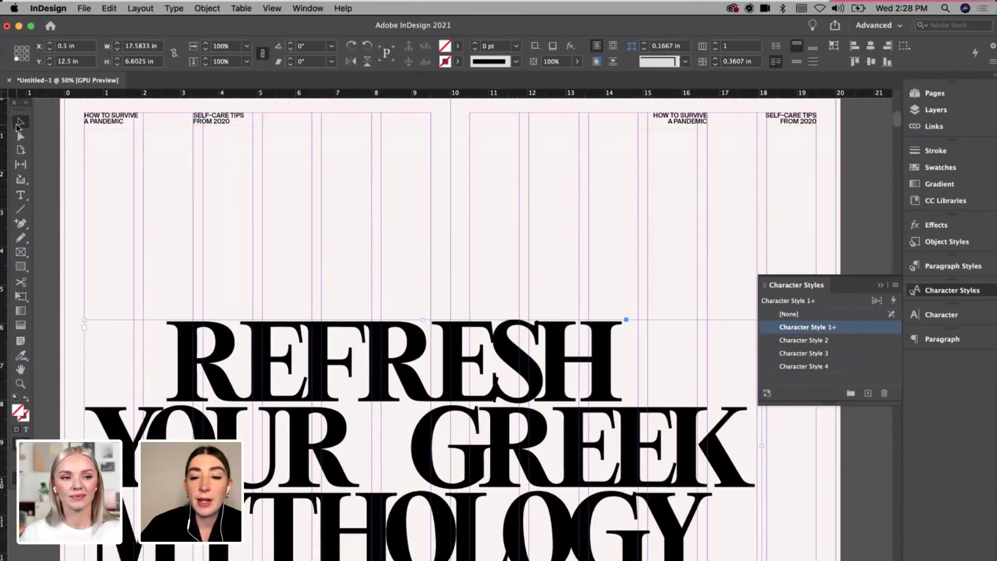
key(super+minus)
drag(607, 342, 633, 344)
double_click(430, 351)
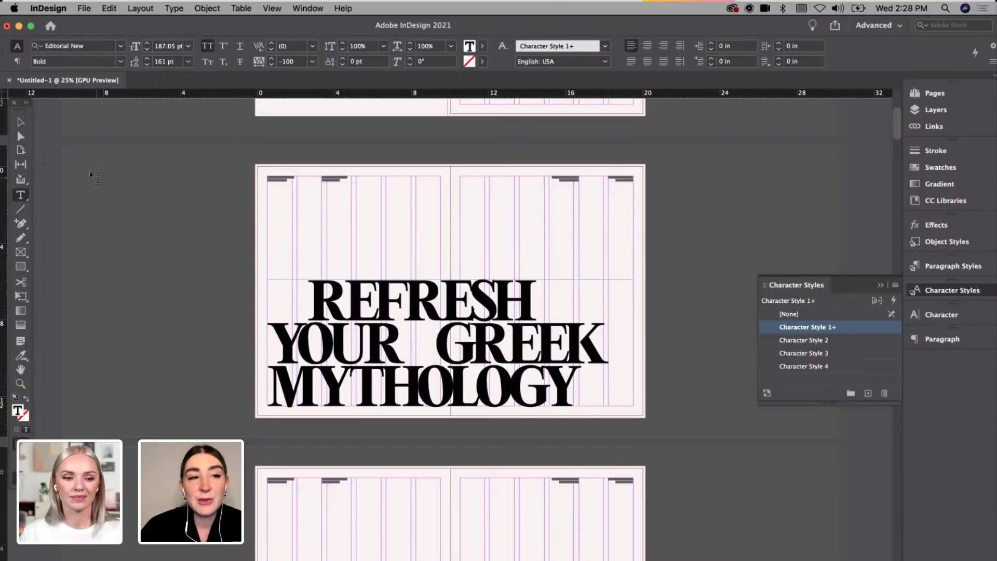
key(Escape)
click(118, 222)
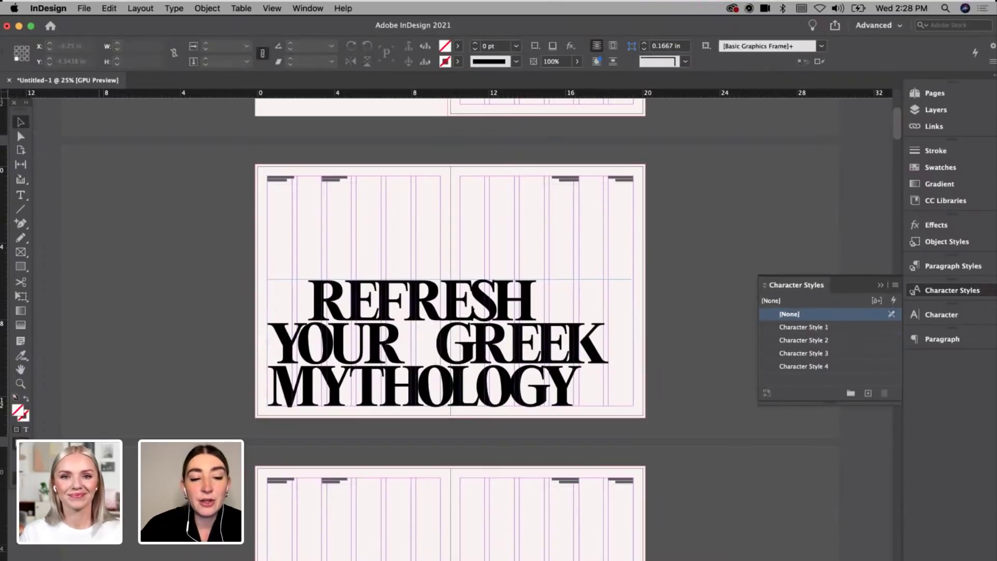
Step: Switch to Finder, open the Photos folder and look through its images for the Greek mythology spread
click(171, 558)
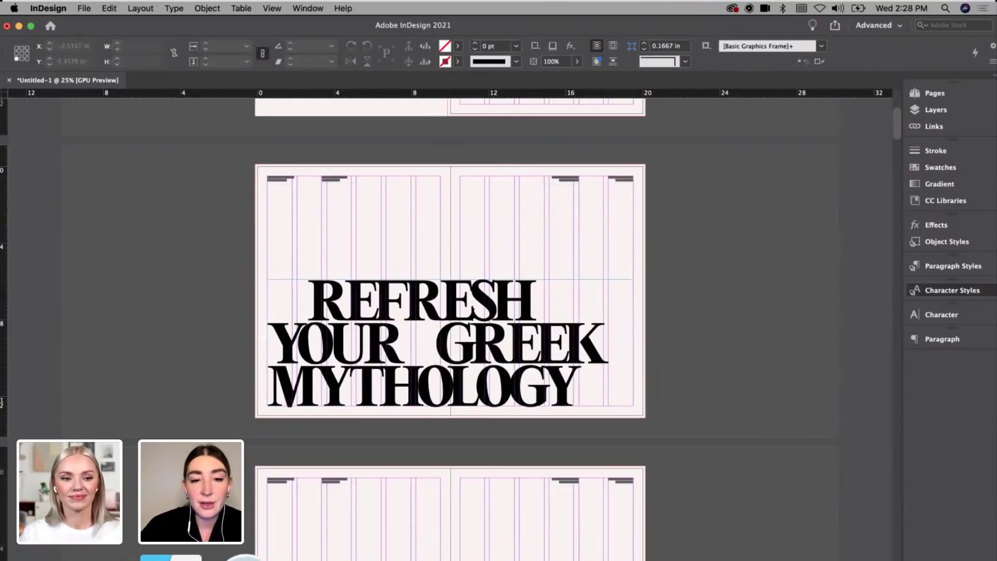
double_click(293, 114)
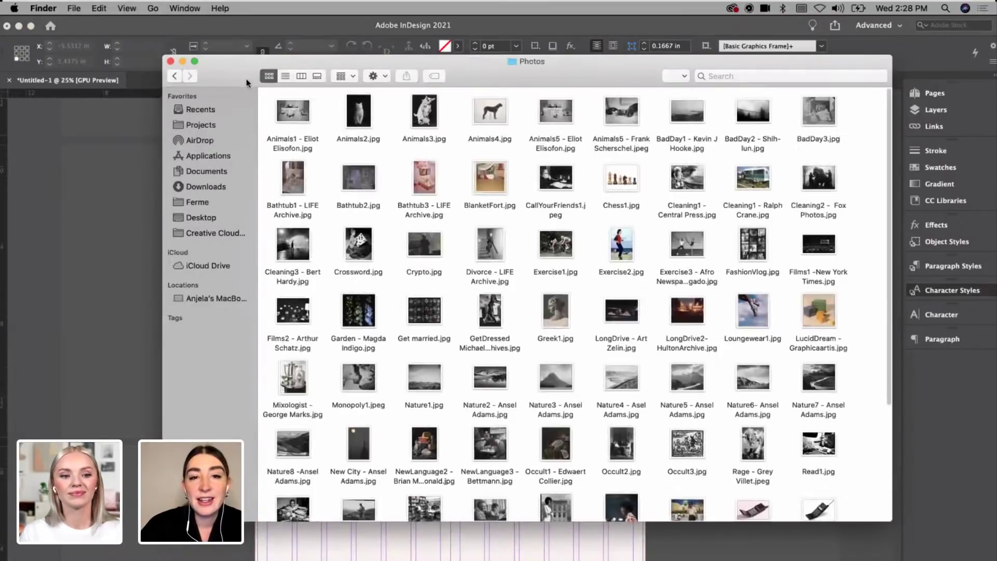
scroll(643, 412, down, 5)
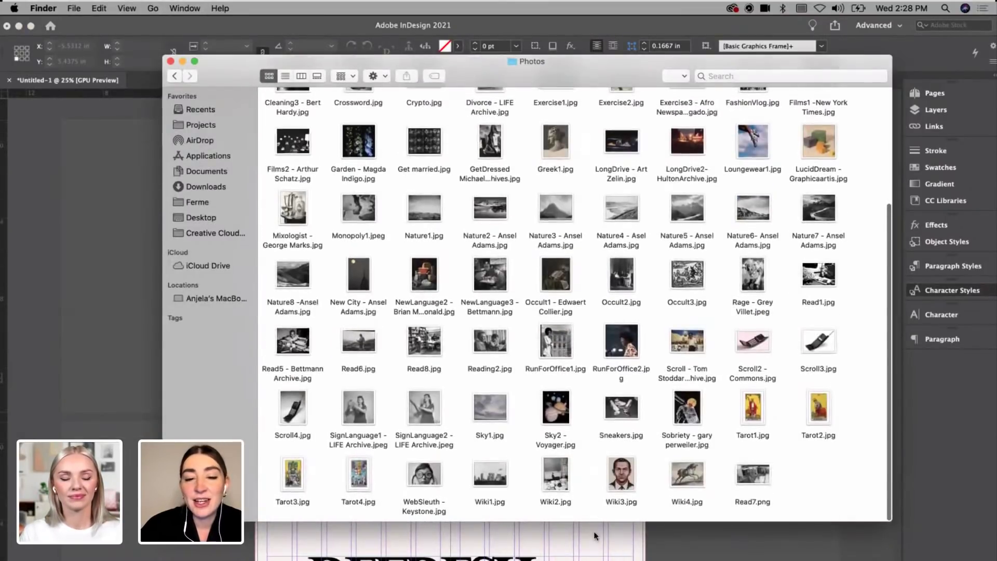
click(593, 530)
scroll(594, 535, down, 4)
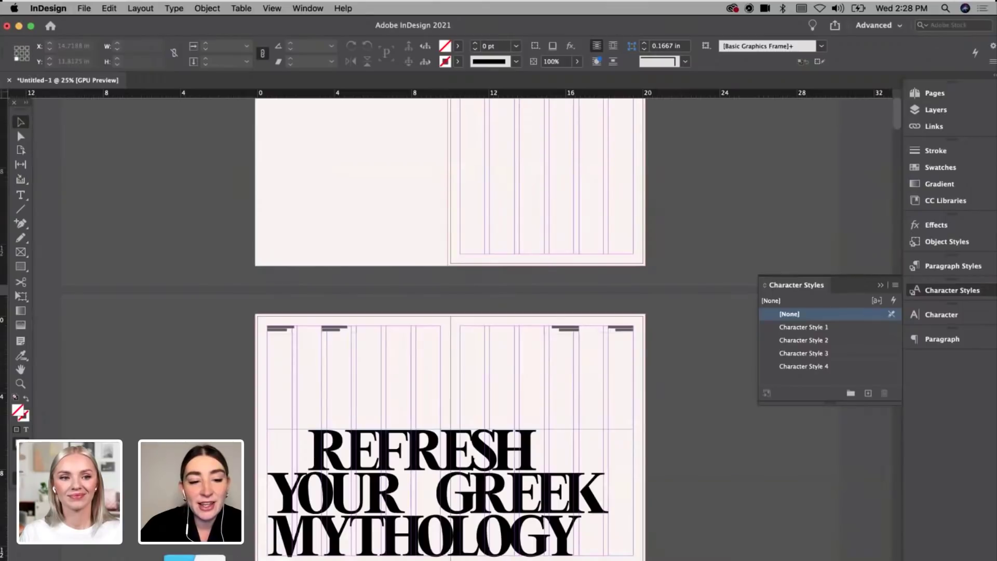
key(super+Tab)
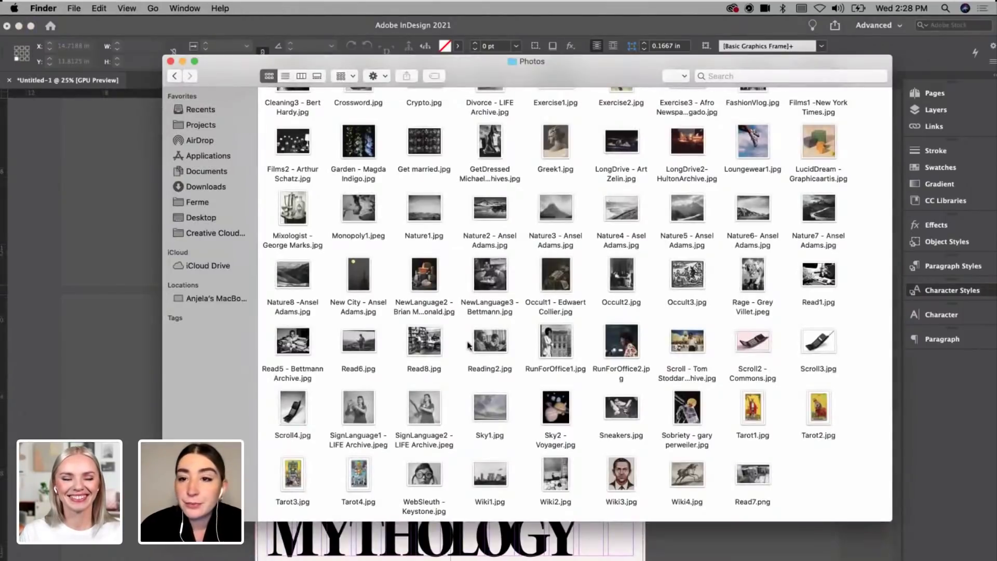
scroll(469, 345, up, 5)
scroll(469, 344, down, 5)
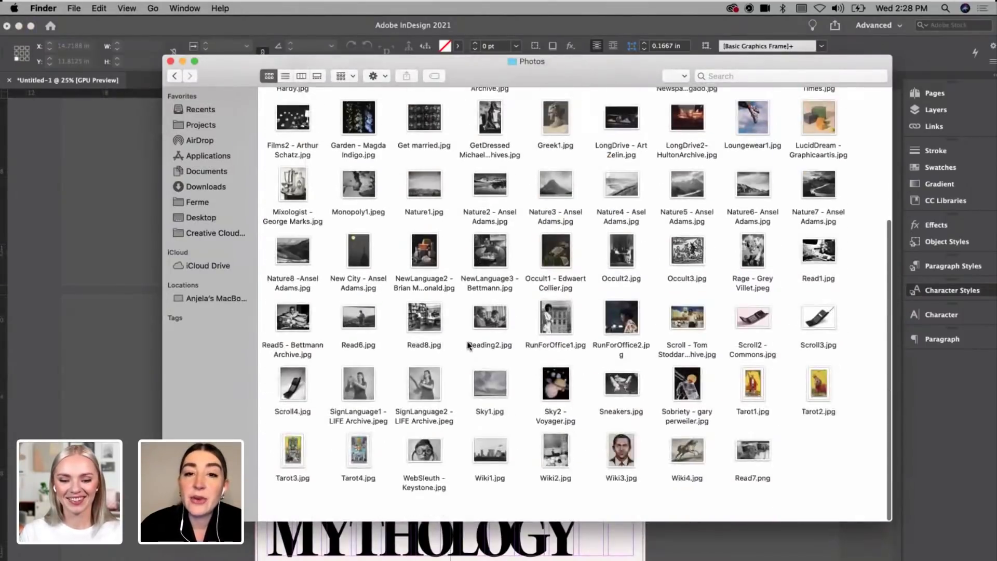
Step: Preview the images Sky1.jpg, Reading2.jpg and Read8.jpg at full size
click(491, 401)
key(space)
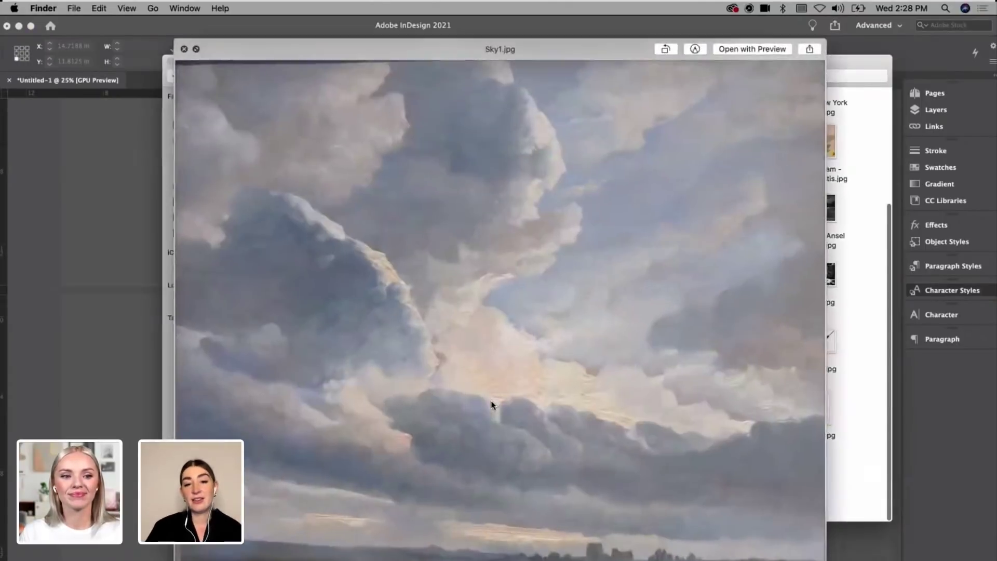
key(space)
key(Up)
key(space)
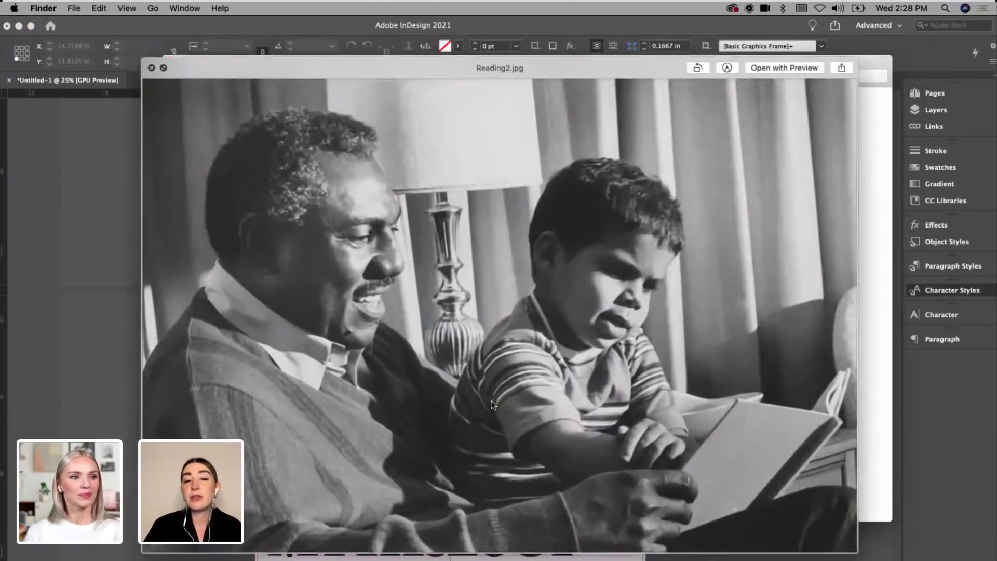
key(space)
key(Left)
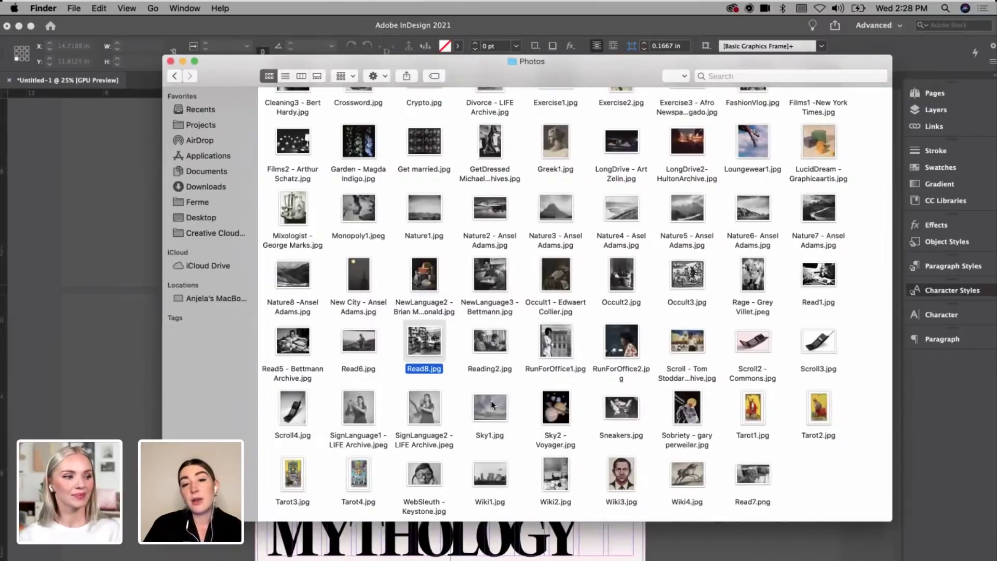
key(space)
key(space)
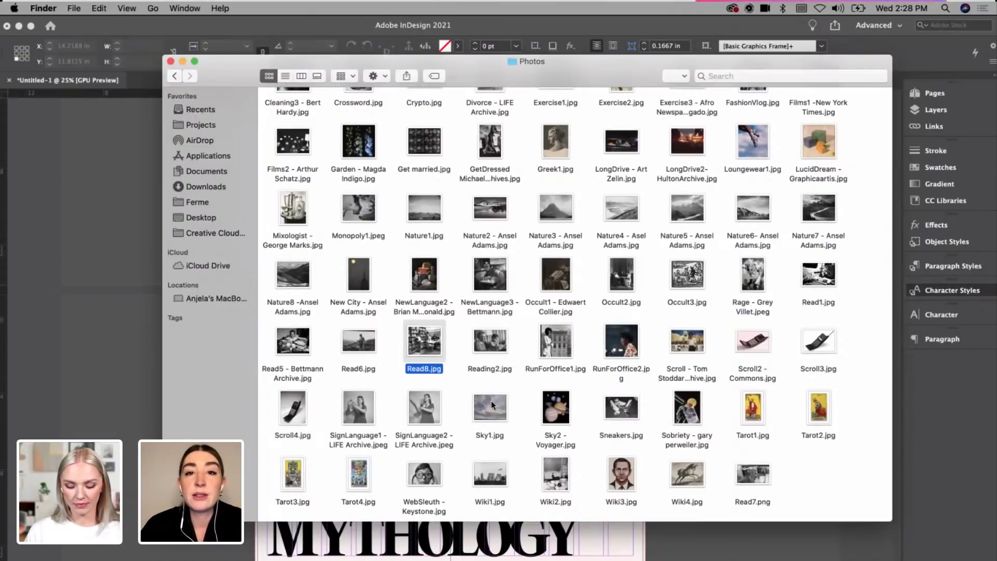
Step: Place Greek1.jpg from the Photos folder above REFRESH on the spread's left page, about 2.9 in wide and 3.75 in high
scroll(552, 310, up, 5)
click(552, 310)
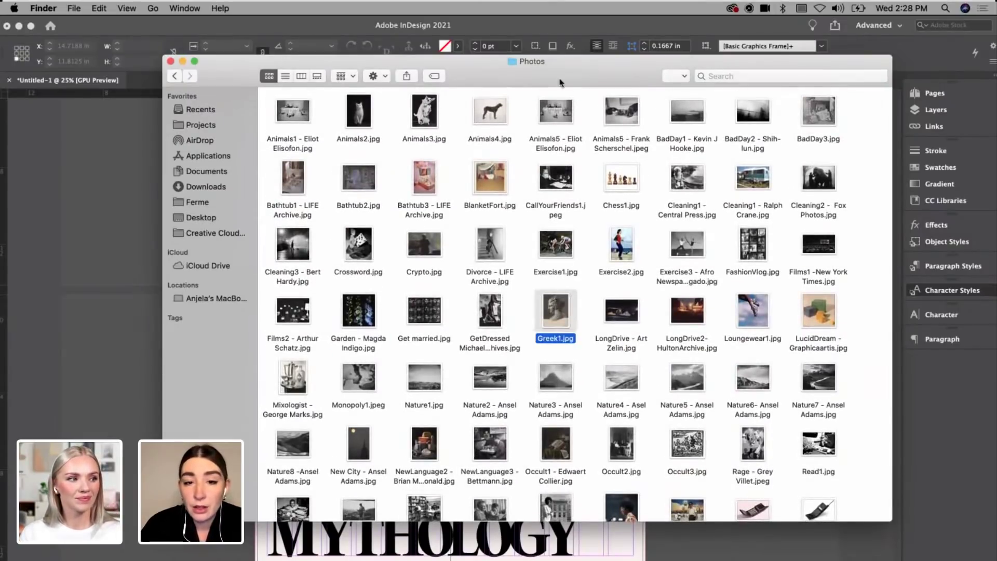
drag(565, 79, 705, 73)
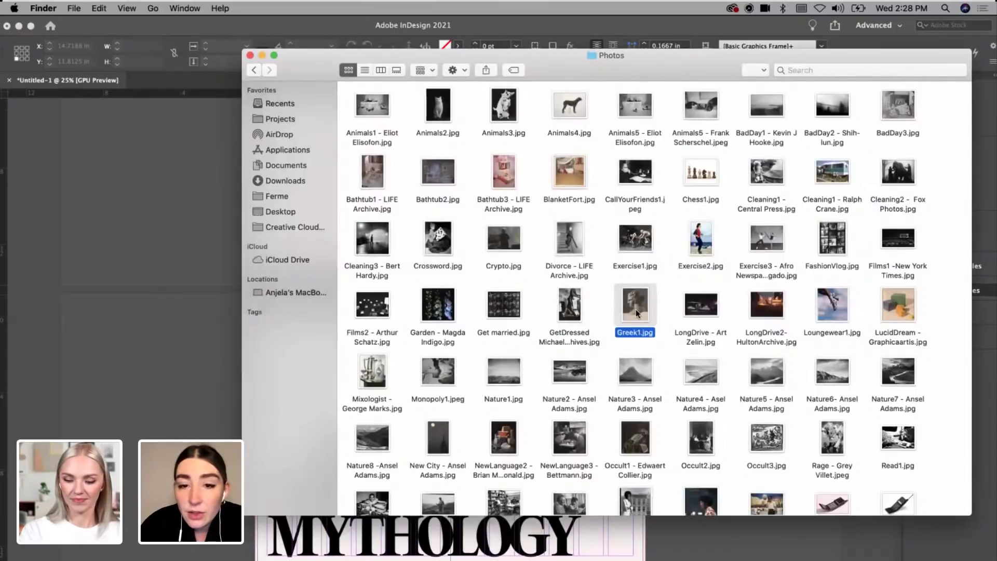
drag(636, 310, 183, 402)
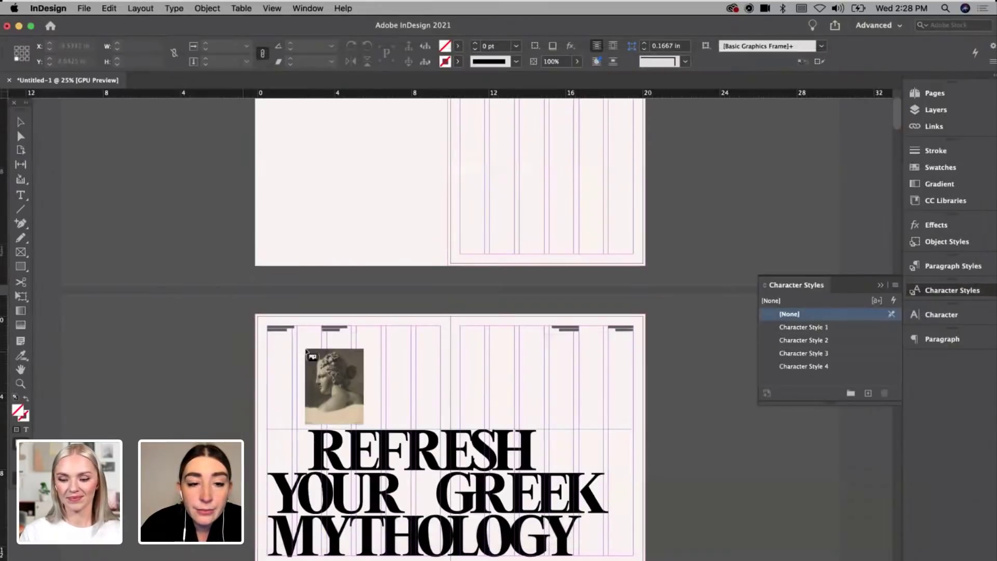
drag(306, 345, 362, 419)
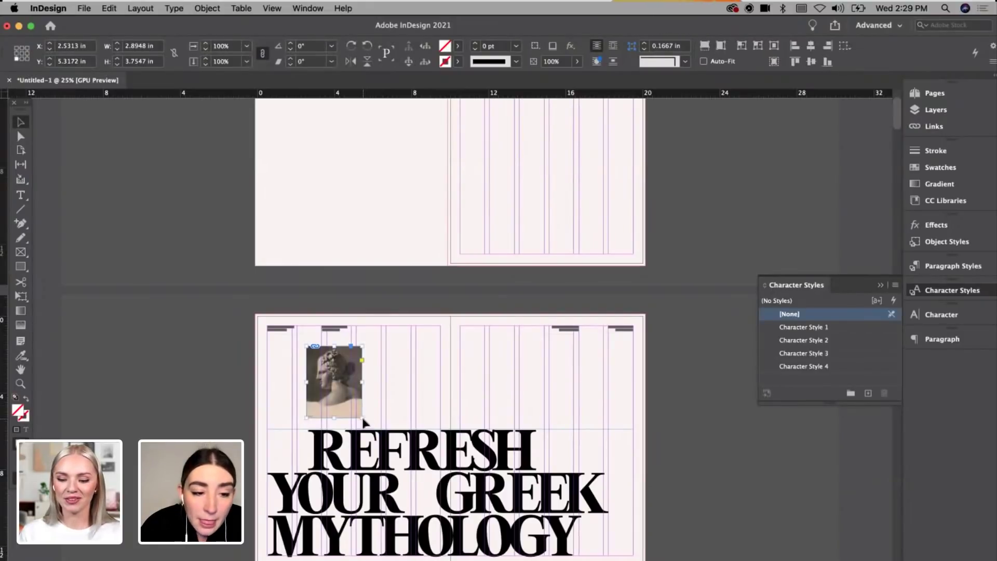
Step: Switch back to Finder and look through the Photos folder, including the Nature, Exercise, Crossword and Get married images
click(169, 553)
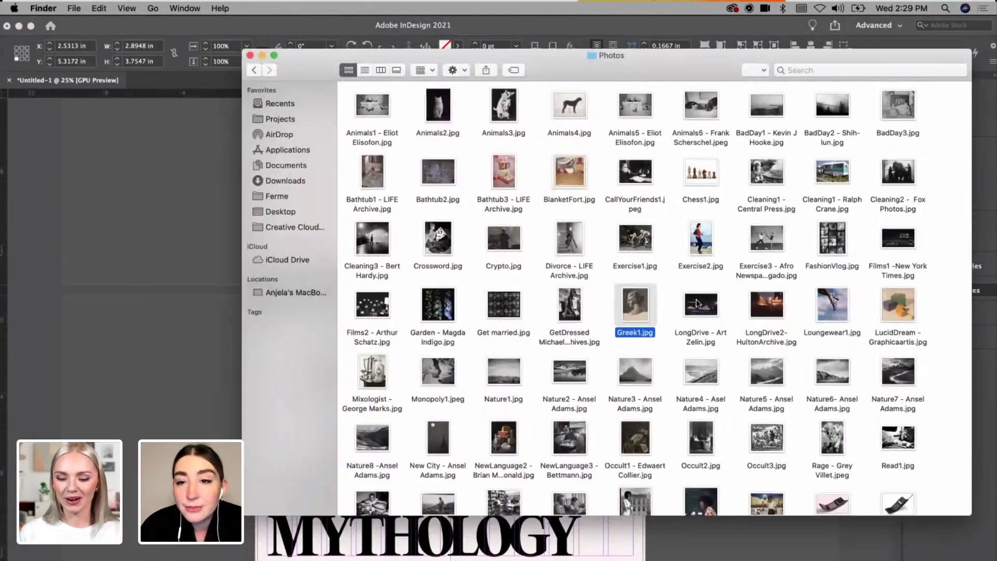
click(697, 305)
key(m)
key(n)
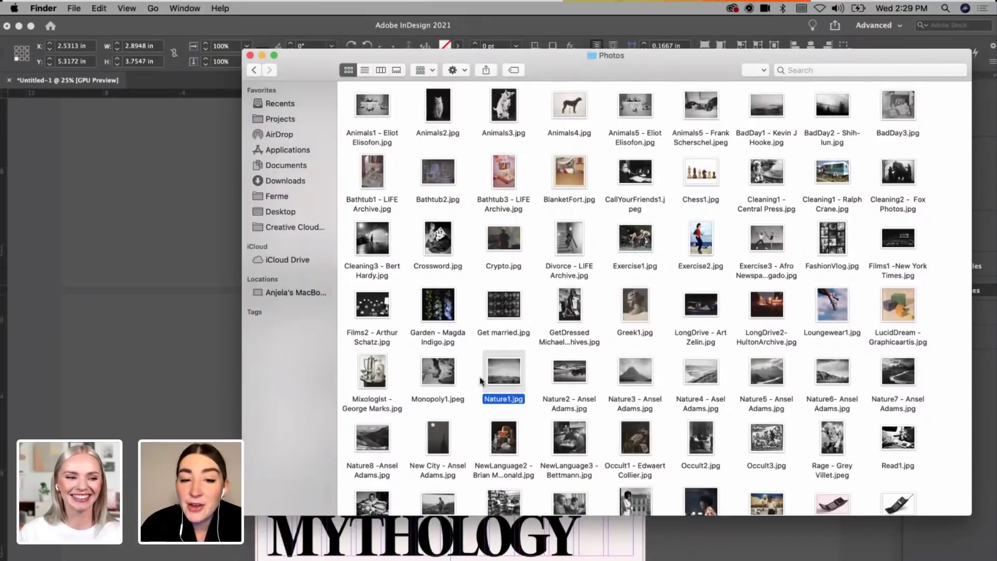
scroll(659, 360, down, 3)
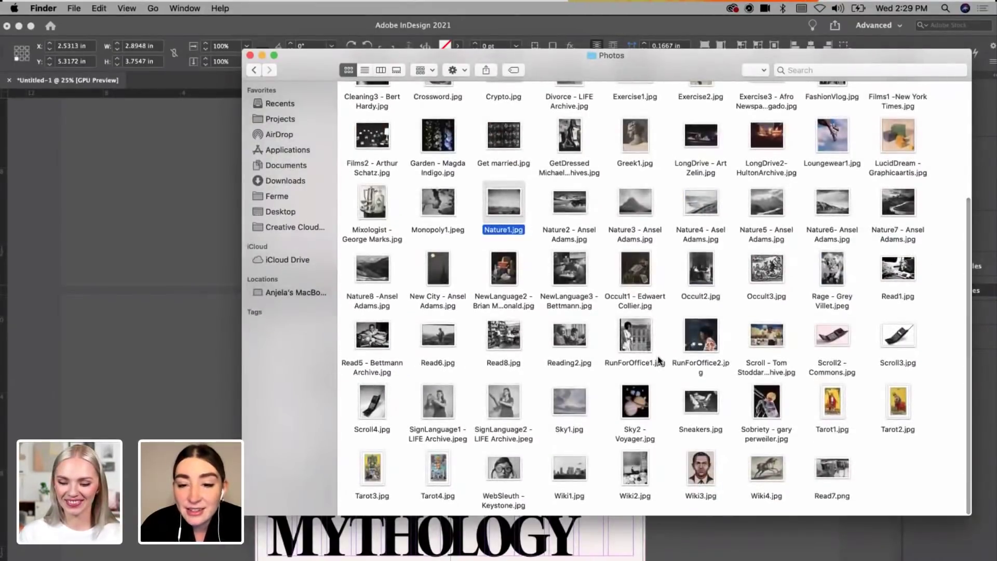
scroll(658, 360, up, 1)
scroll(658, 360, up, 3)
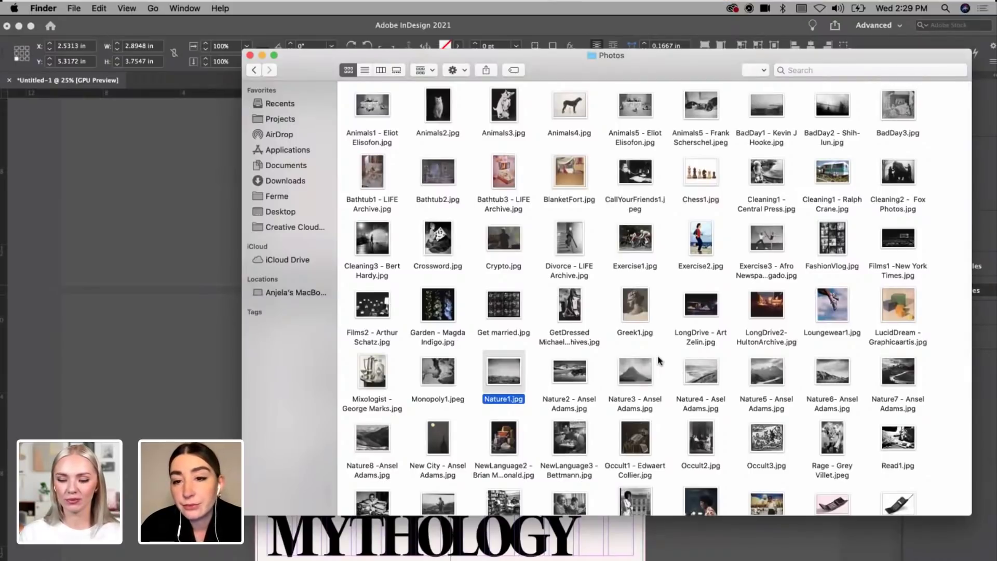
click(772, 232)
key(Left)
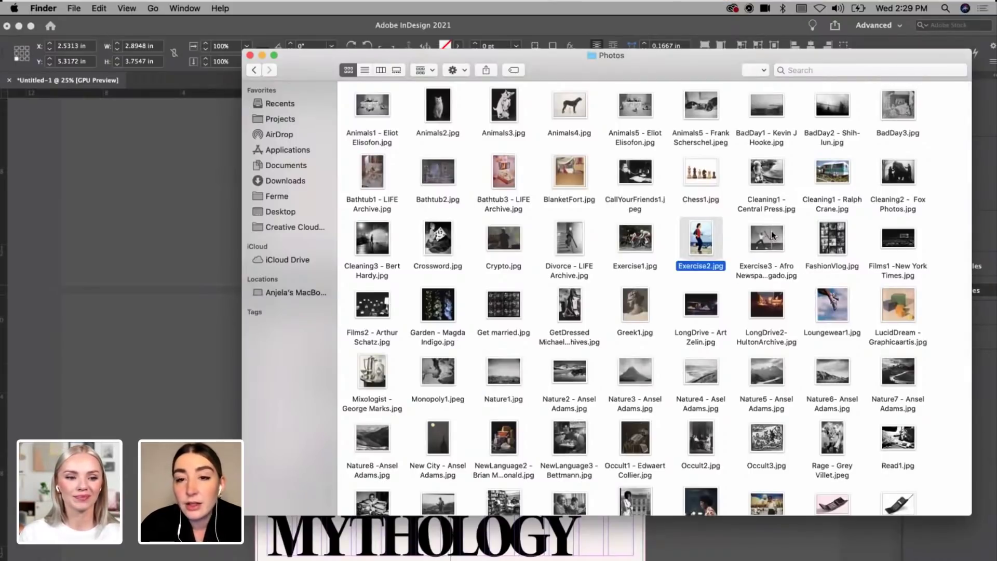
key(Left)
key(Left)
key(Left)
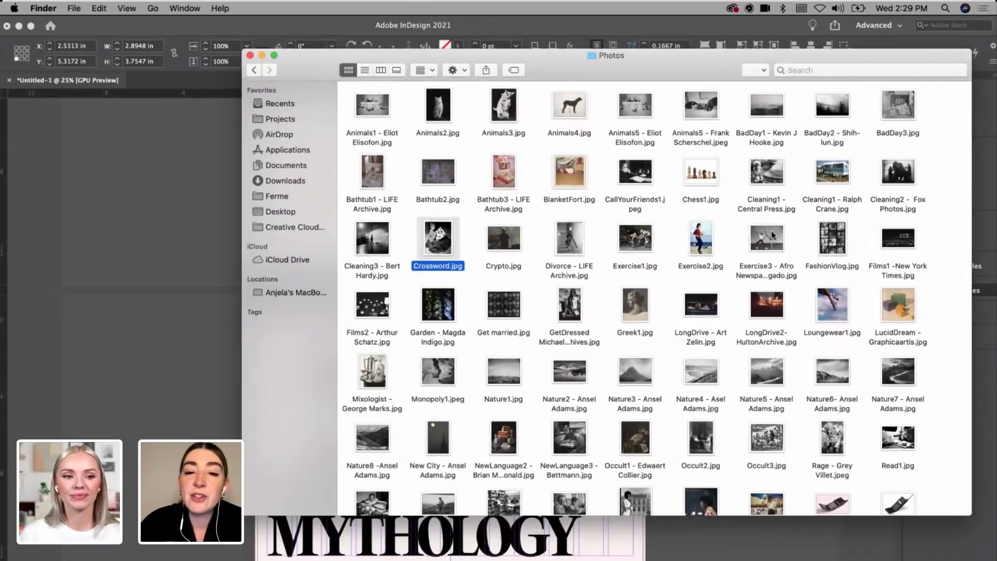
key(Down)
key(Right)
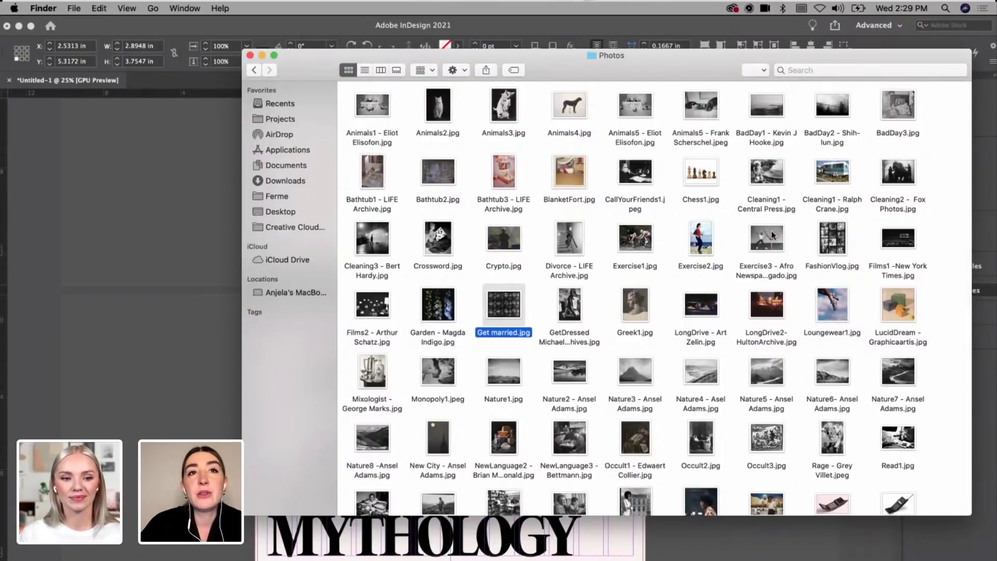
scroll(771, 231, down, 5)
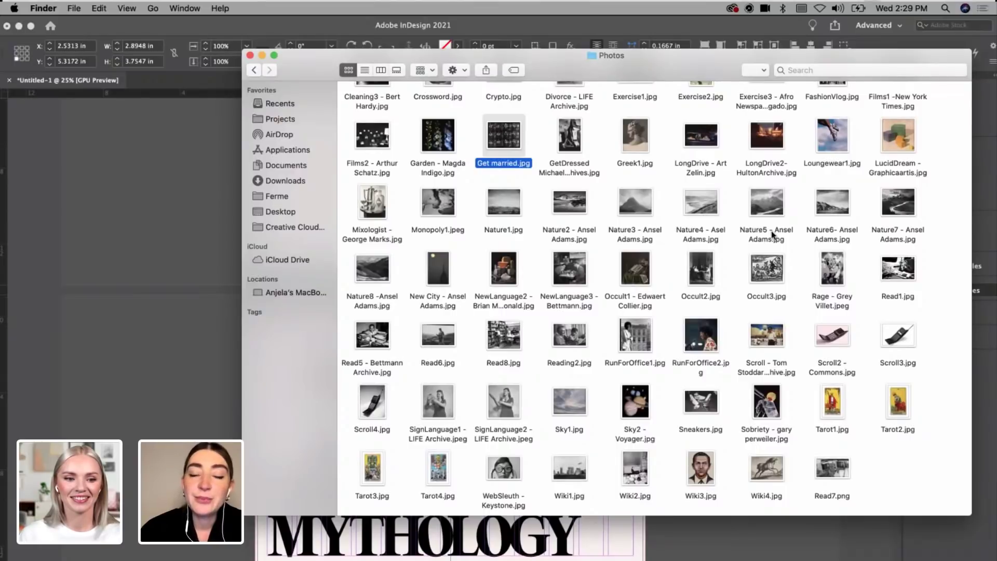
Step: Preview the Nature2 landscape and the Mixologist photo at full size
click(571, 211)
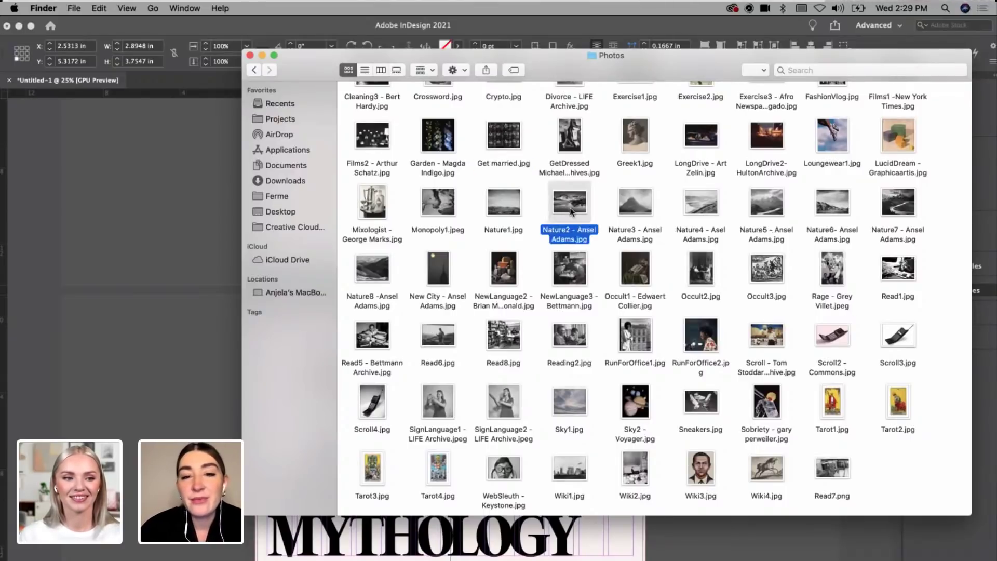
key(space)
key(space)
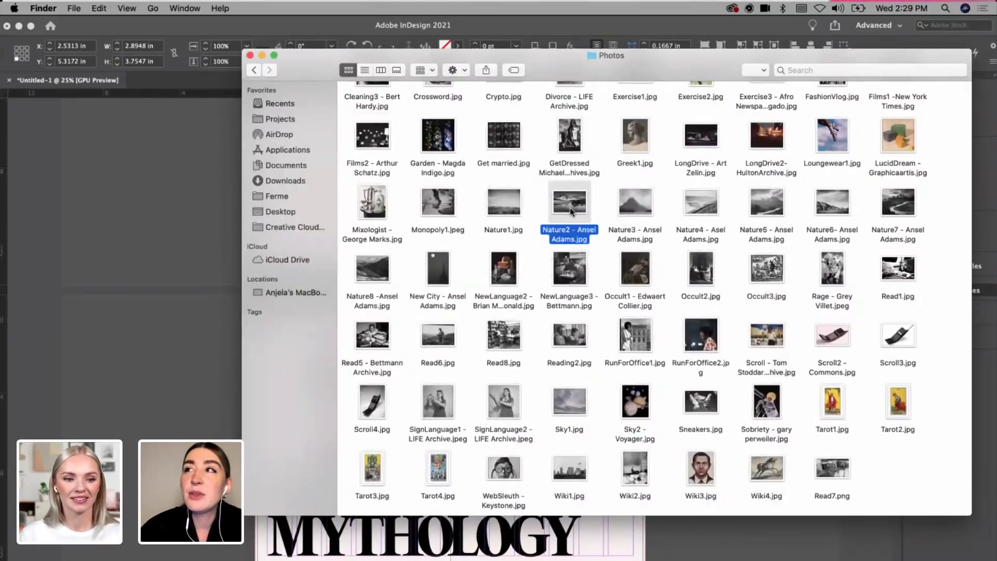
key(Down)
key(Down)
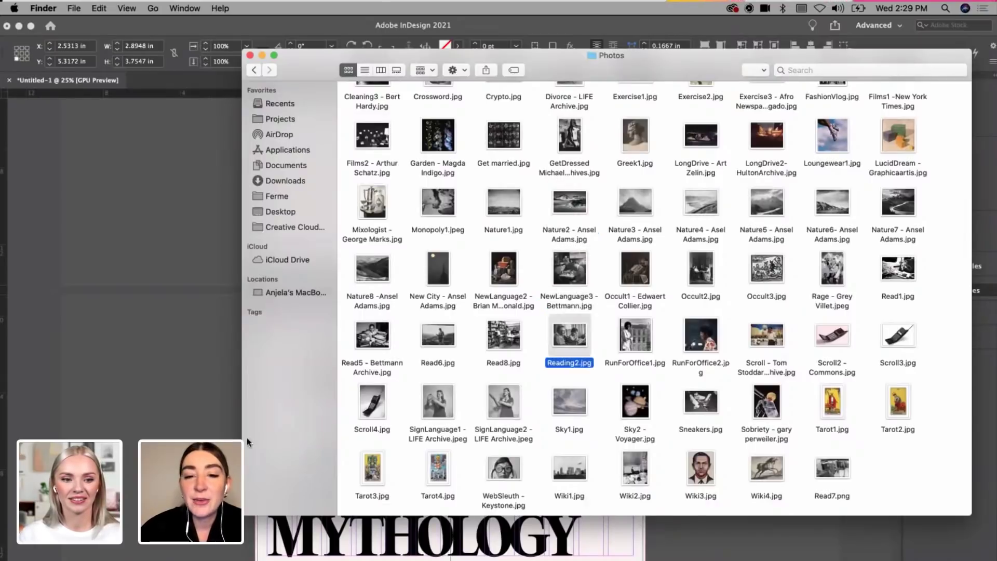
scroll(410, 272, up, 5)
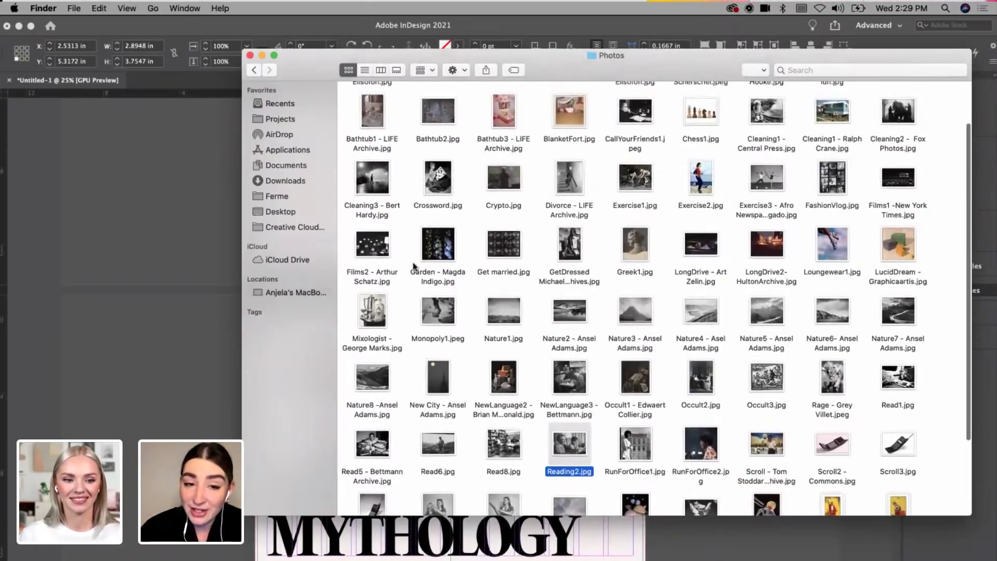
click(376, 319)
key(space)
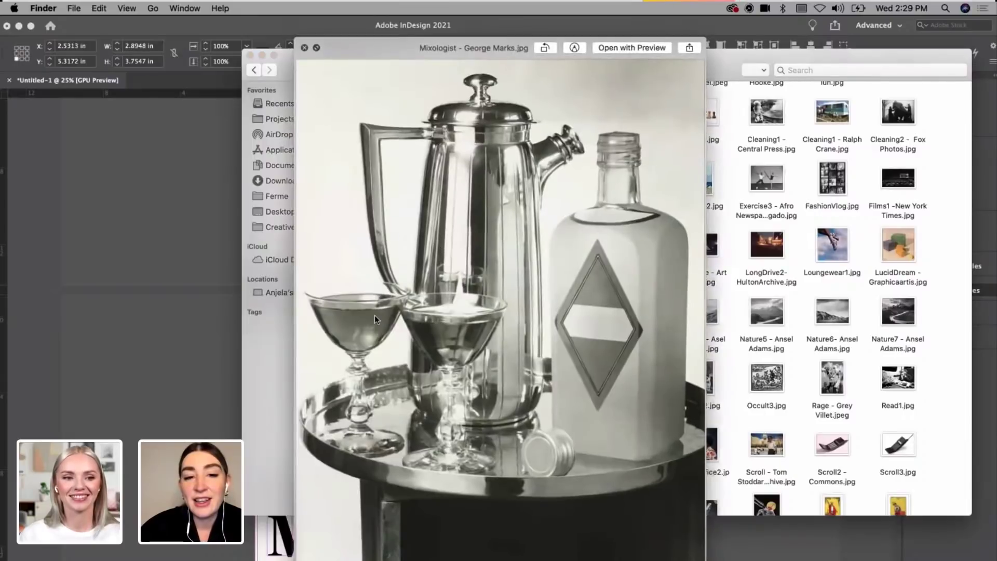
Step: Preview the photos from the Mixologist image to the first Nature landscape, and step through the rest of the Nature series
key(Right)
key(Right)
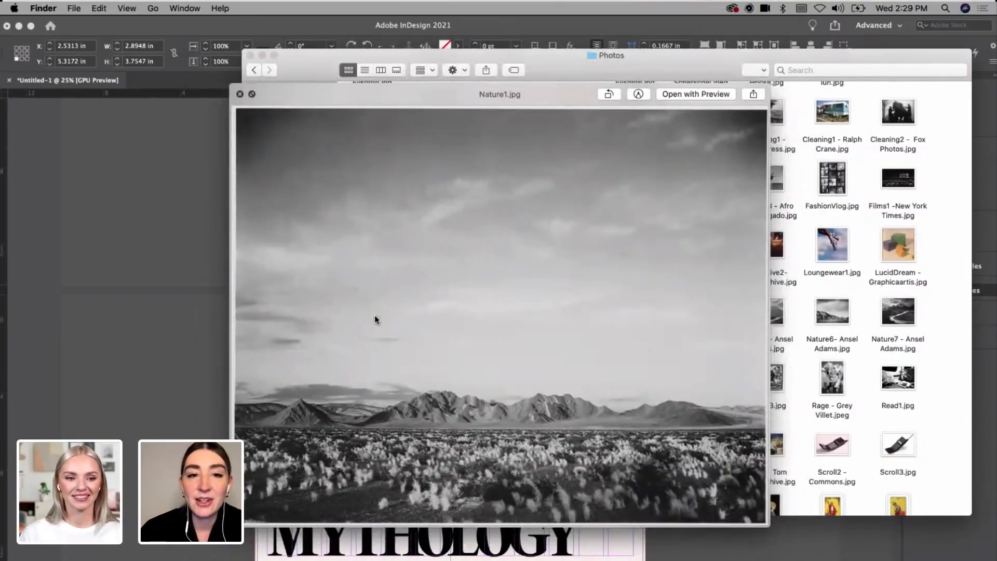
key(Right)
key(space)
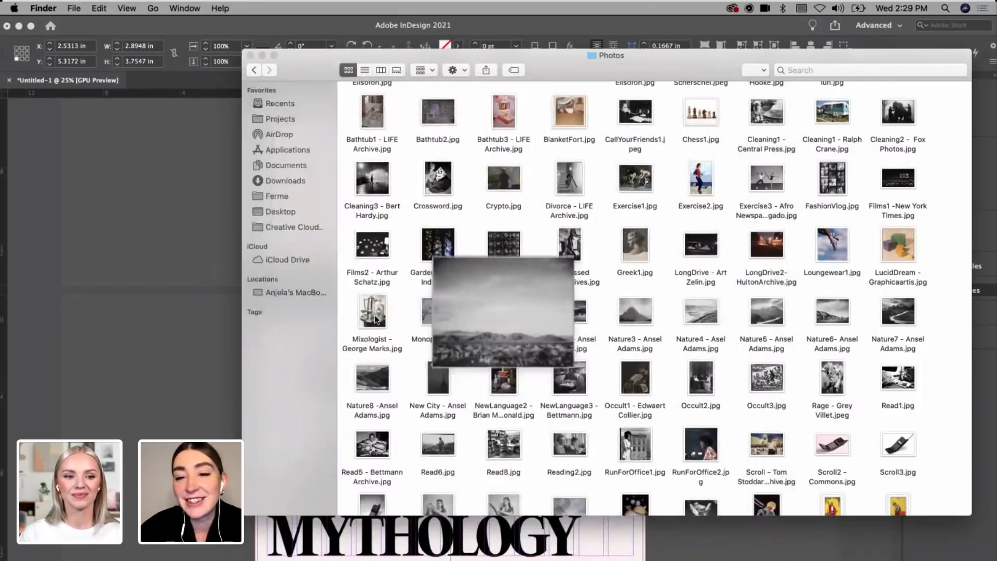
key(Right)
key(Right)
key(Right)
key(Right)
key(Right)
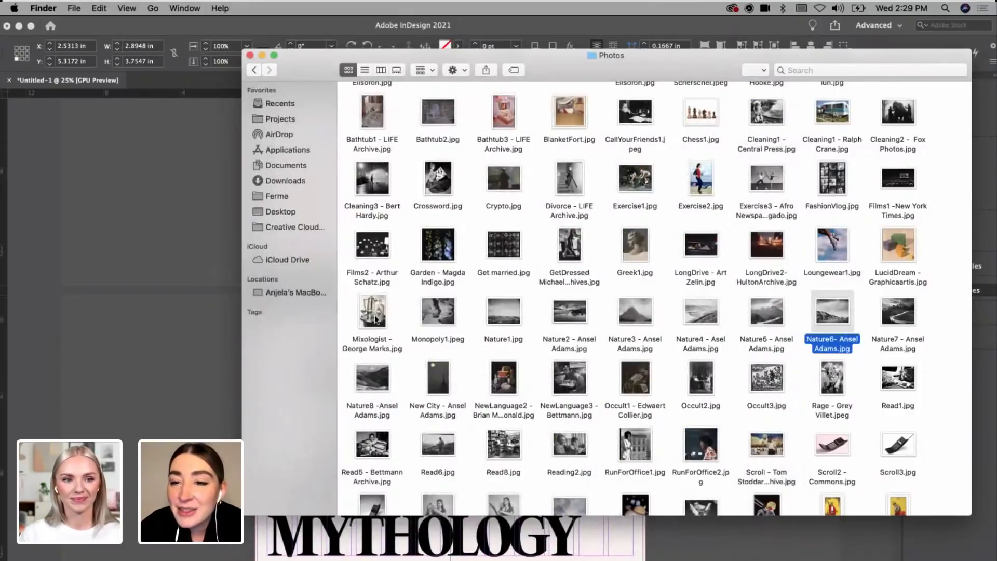
Step: Look through the remaining thumbnails in the Photos folder, from Read6.jpg back up to the Animals images
scroll(507, 340, down, 4)
click(439, 337)
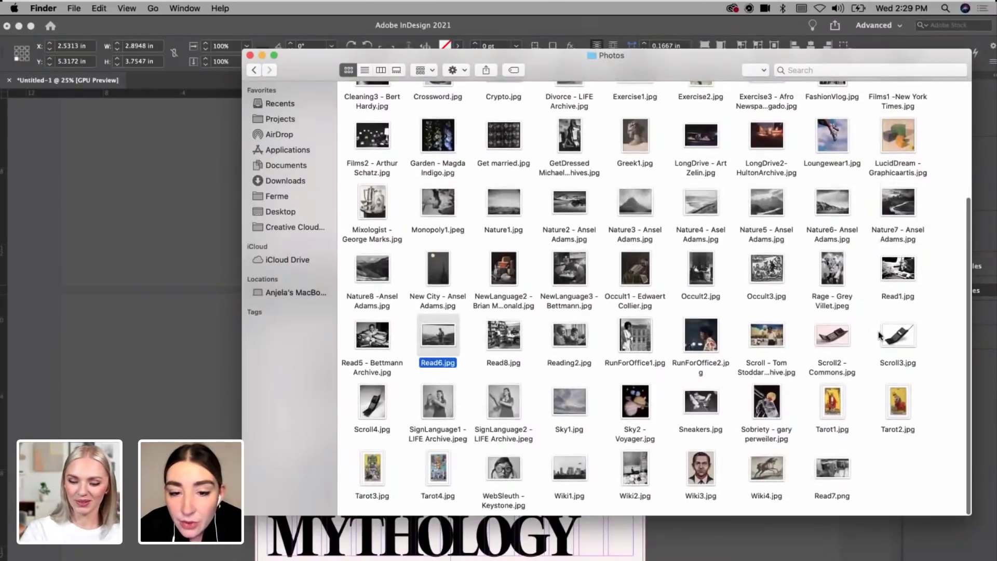
scroll(879, 335, up, 4)
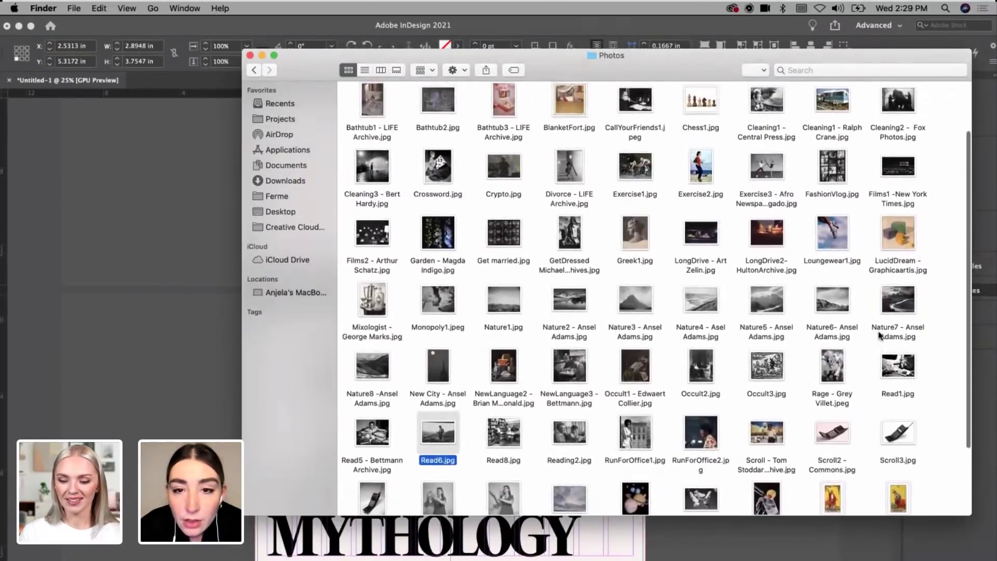
scroll(879, 335, up, 2)
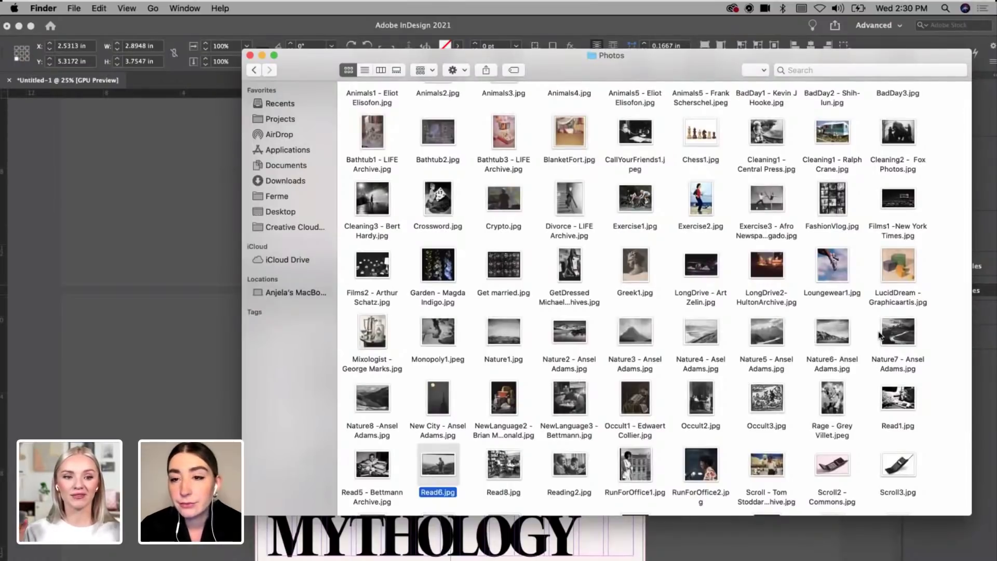
scroll(879, 336, up, 2)
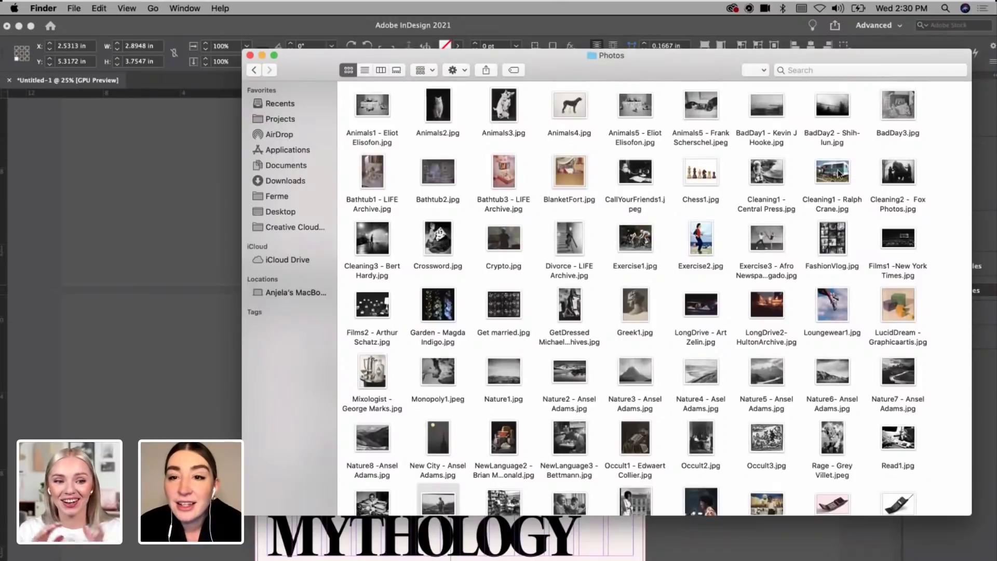
Step: Open the Photos folder of the How to Survive project in a new Finder window and look through its images
key(super+n)
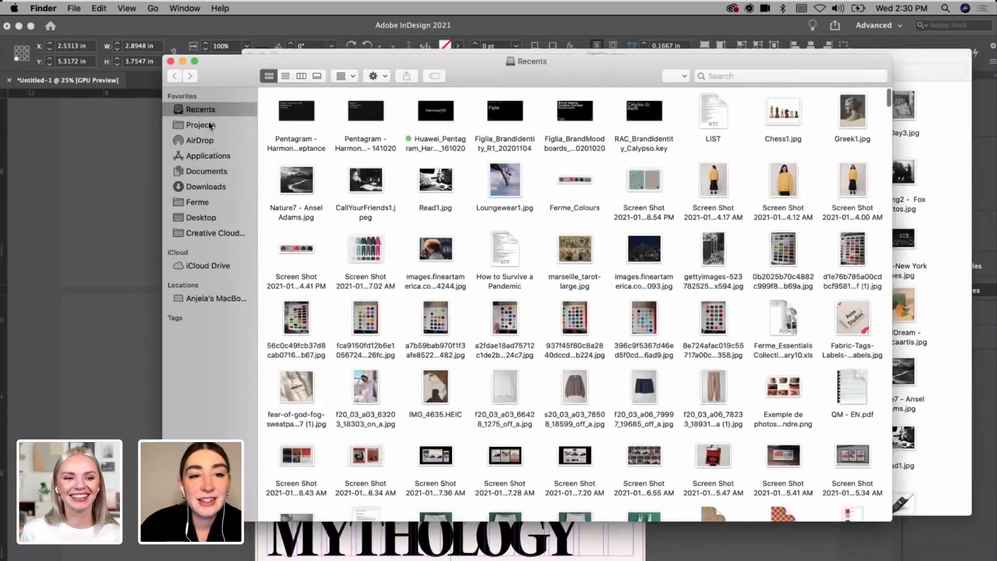
click(200, 125)
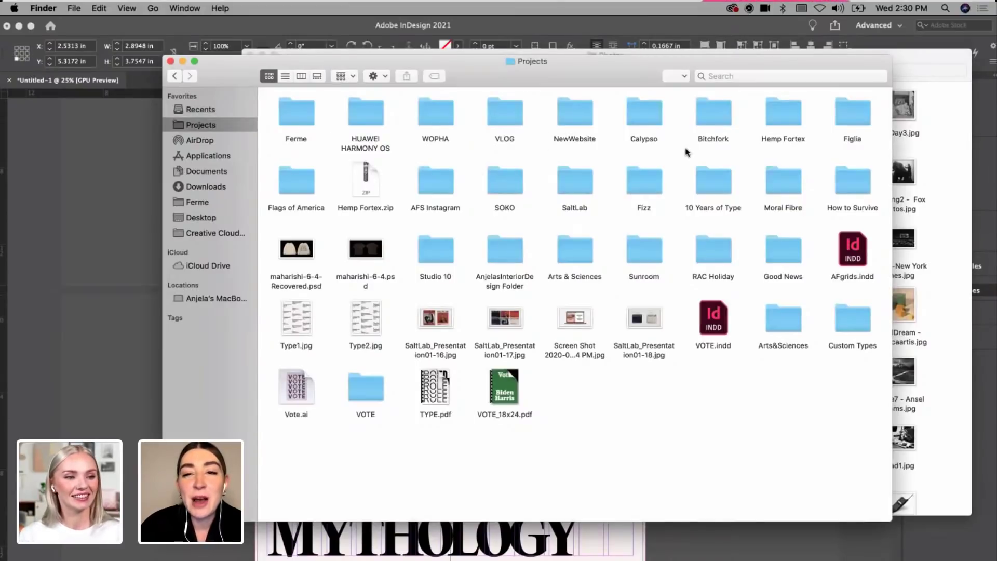
double_click(848, 182)
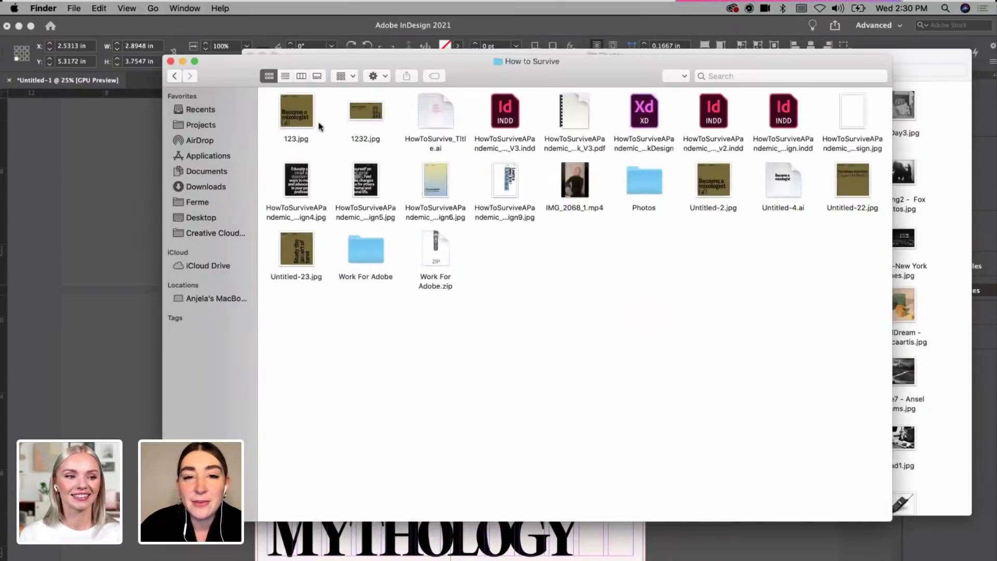
double_click(644, 181)
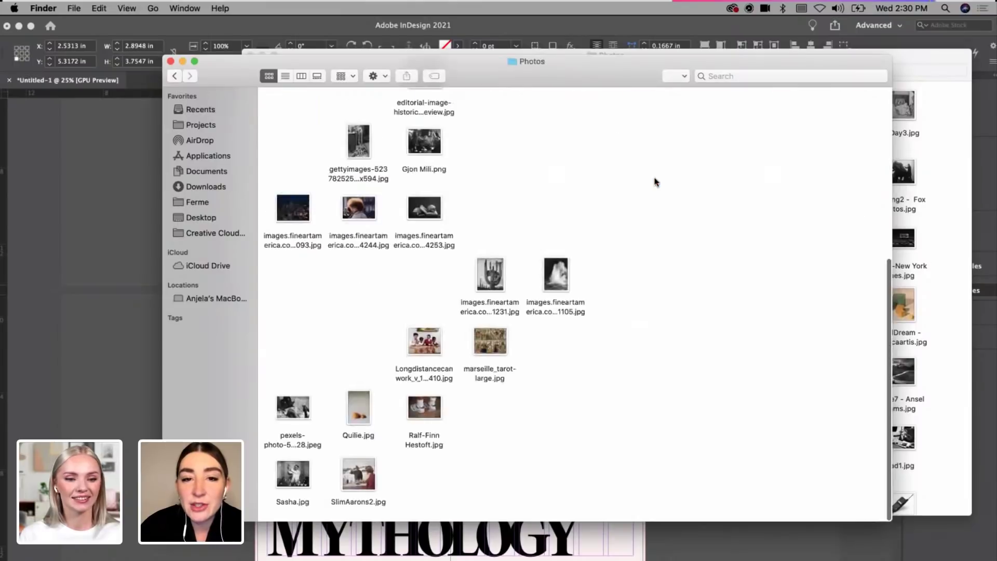
scroll(655, 182, up, 5)
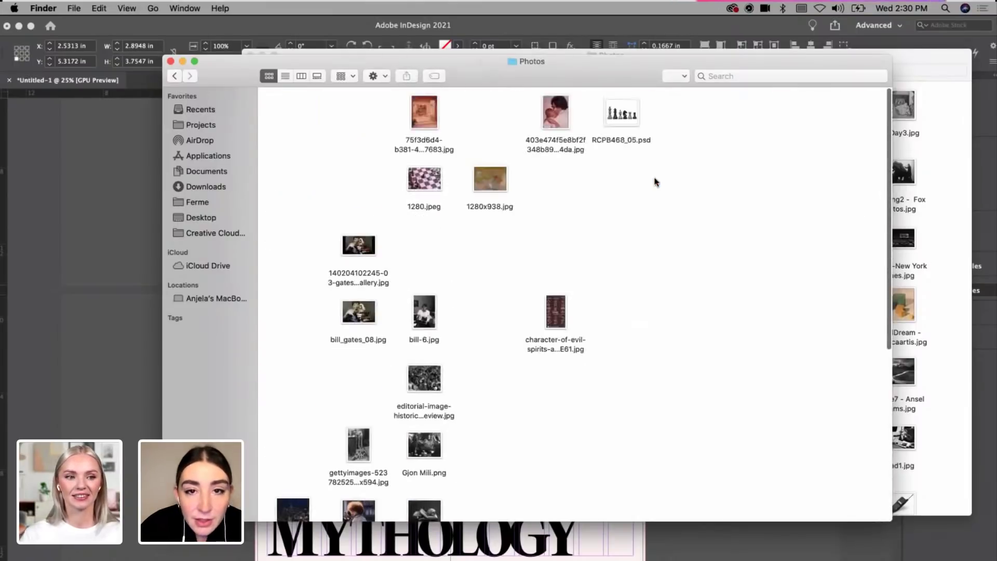
scroll(655, 182, down, 3)
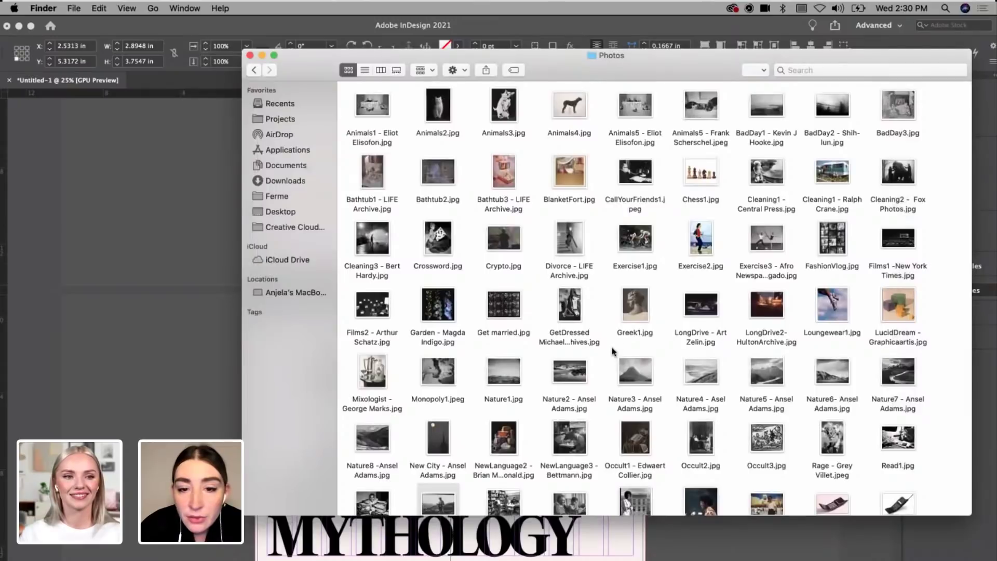
Step: Look over the sorted Photos folder down to the Wiki images and back to its beginning
scroll(613, 352, down, 5)
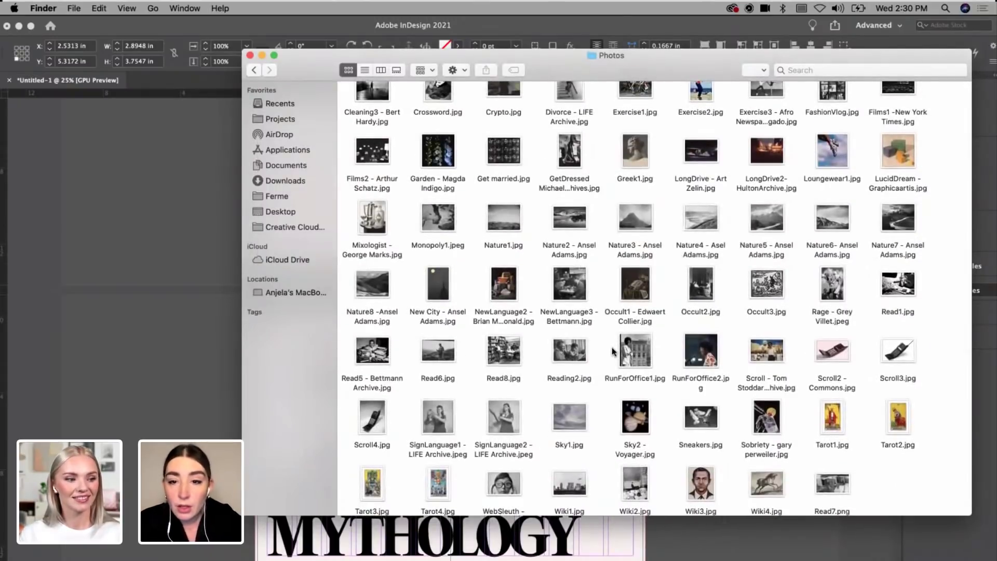
scroll(613, 352, down, 1)
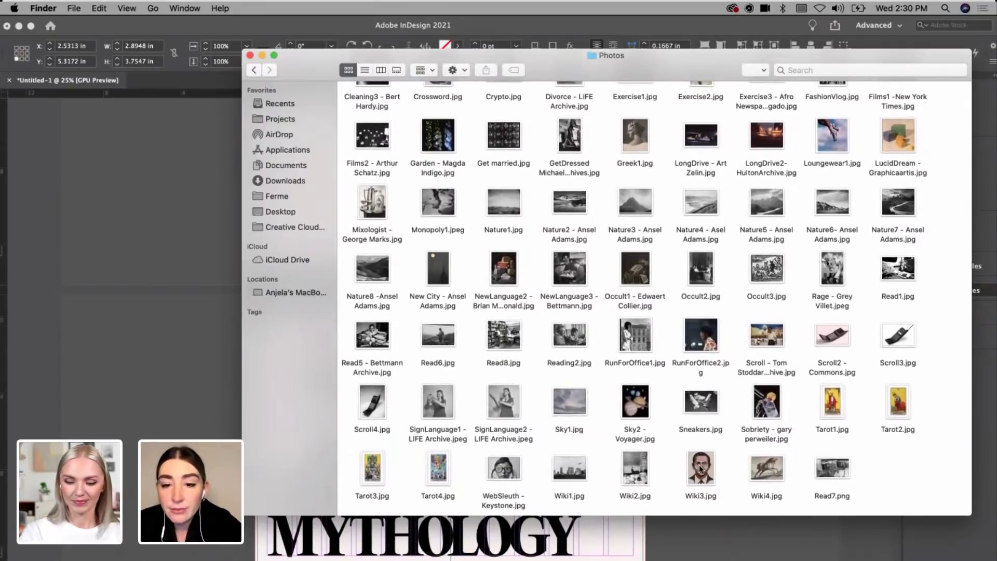
click(771, 469)
scroll(635, 306, up, 5)
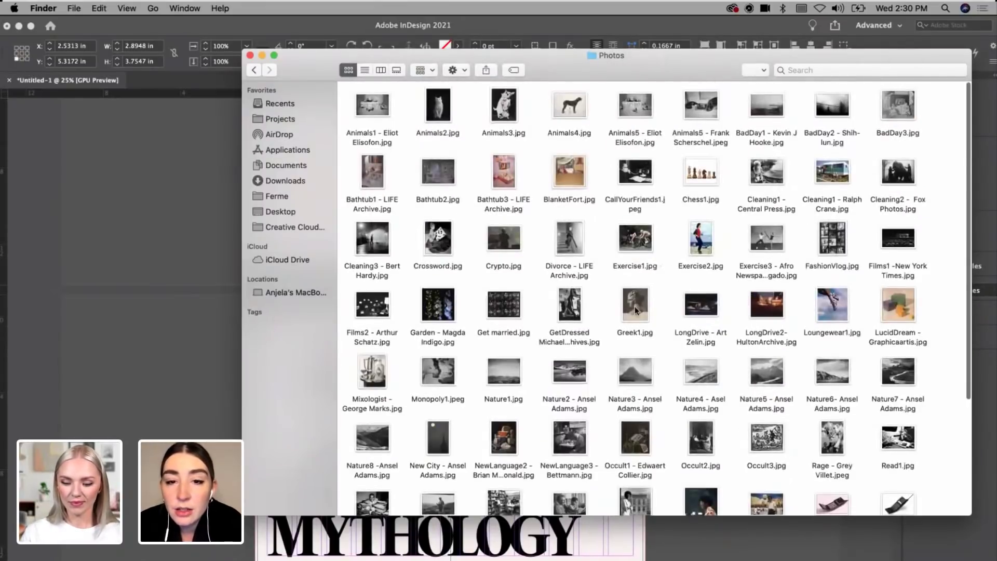
Step: Search the recent files for "greek" in a separate Finder window, and close that window
key(super+n)
click(824, 75)
text(greek)
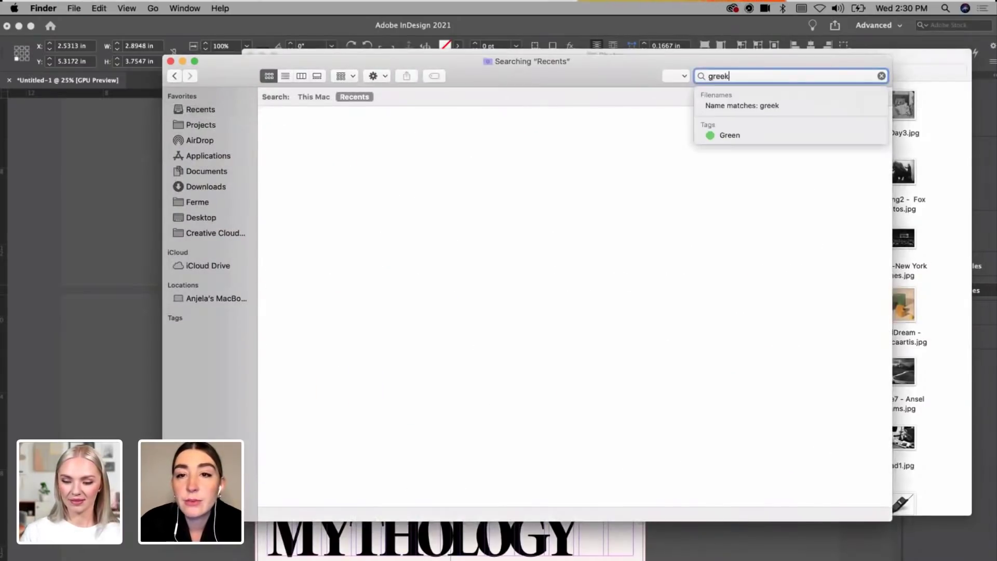
key(Return)
key(BackSpace)
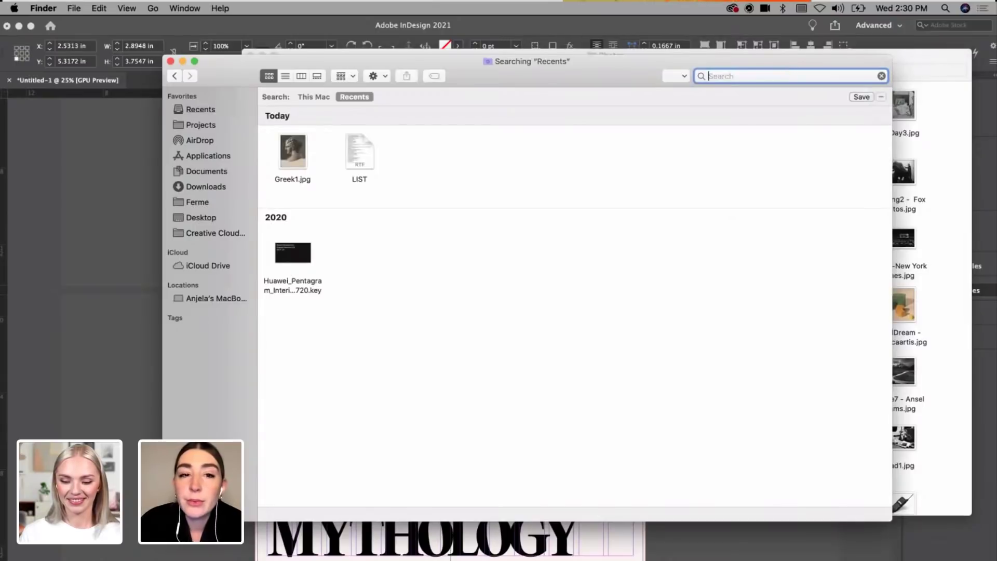
key(super+w)
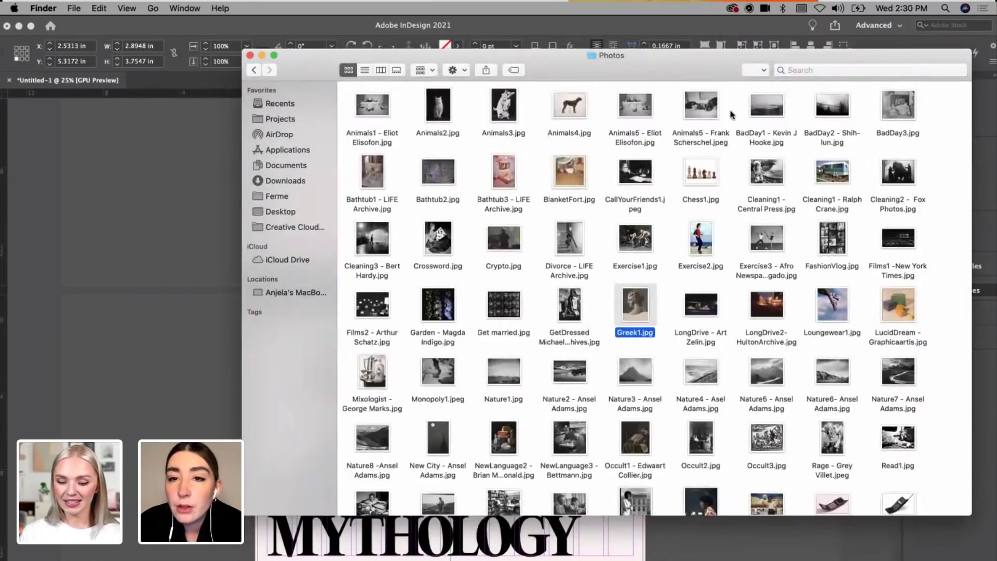
Step: Examine the Photos folder thumbnails from Bathtub2.jpg through the Crypto, Exercise and Loungewear images to the end of the folder
click(449, 162)
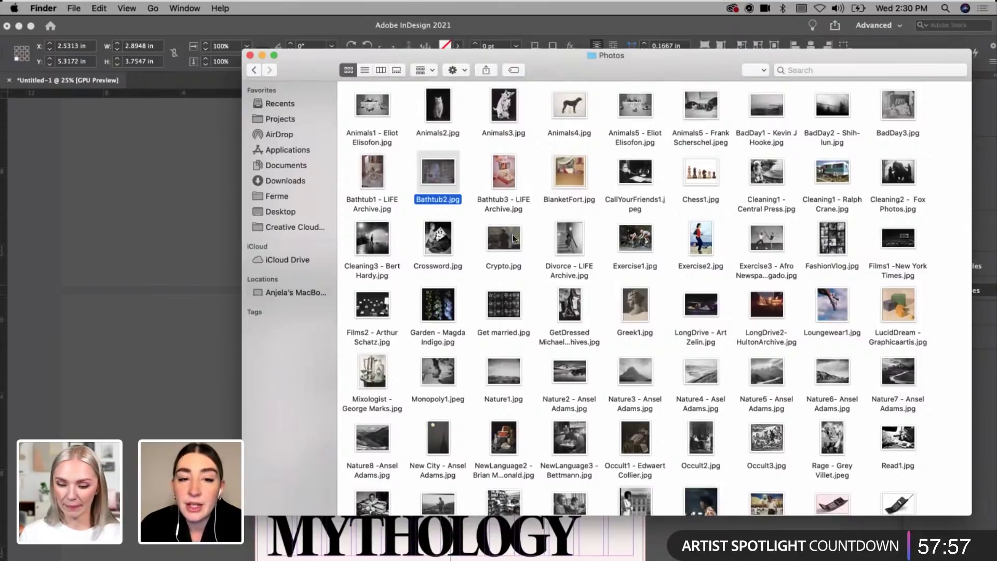
click(495, 242)
key(Right)
key(Right)
key(Right)
key(Right)
key(Right)
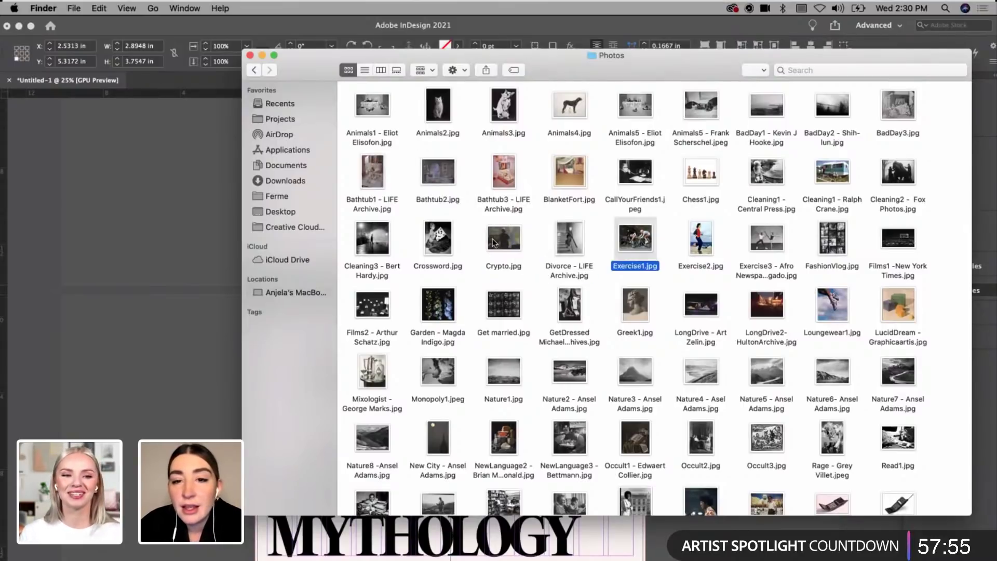
key(Right)
key(Down)
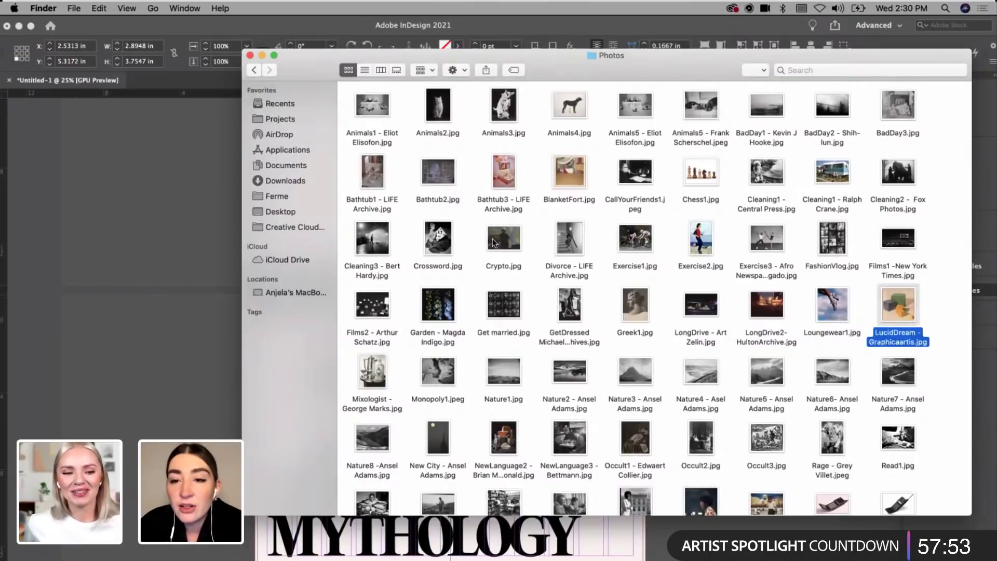
key(Left)
scroll(558, 279, down, 4)
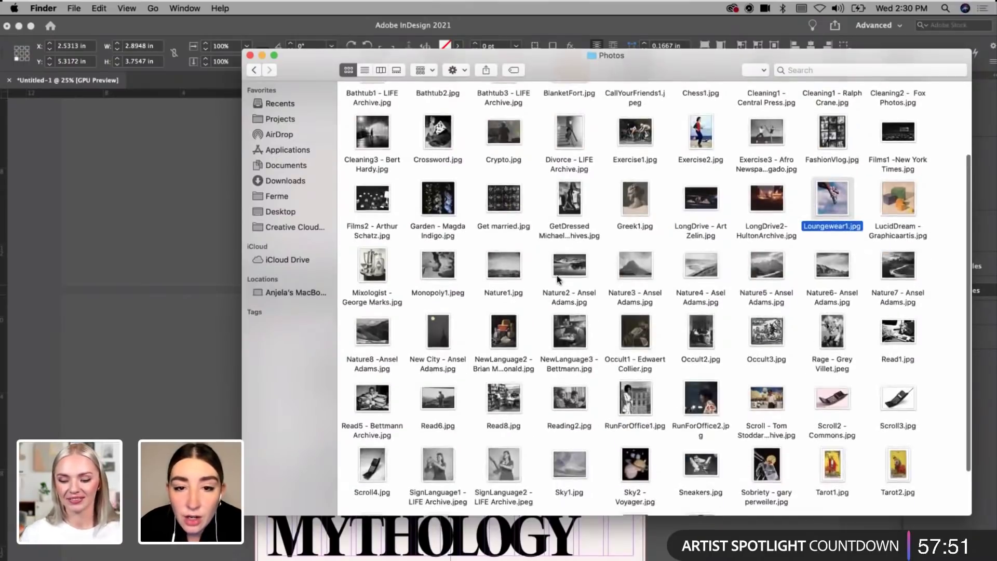
scroll(558, 279, down, 2)
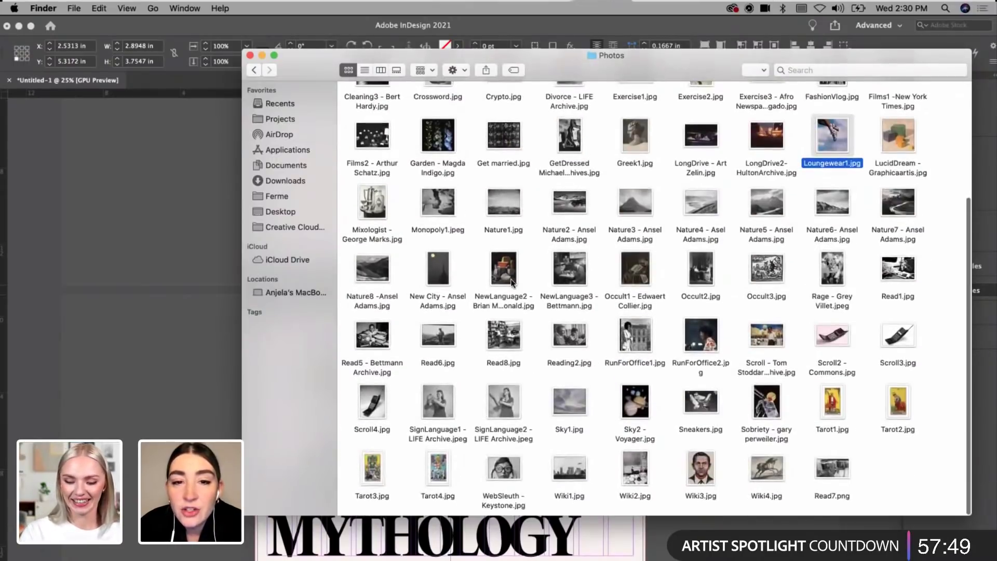
Step: Preview the NewLanguage and Occult images enlarged, one after another, and close the preview
click(512, 283)
key(space)
key(Right)
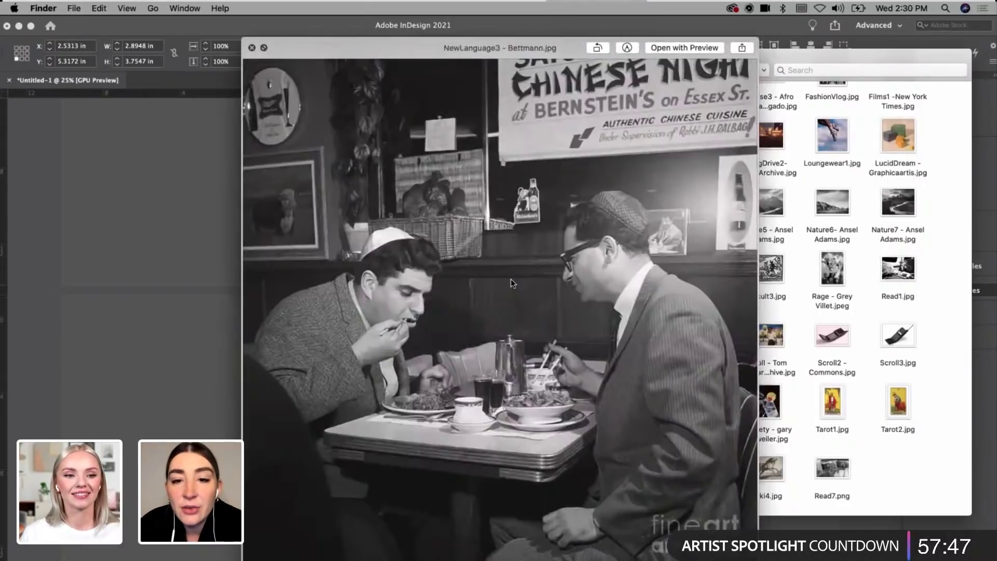
key(Right)
key(Right)
key(Right)
key(space)
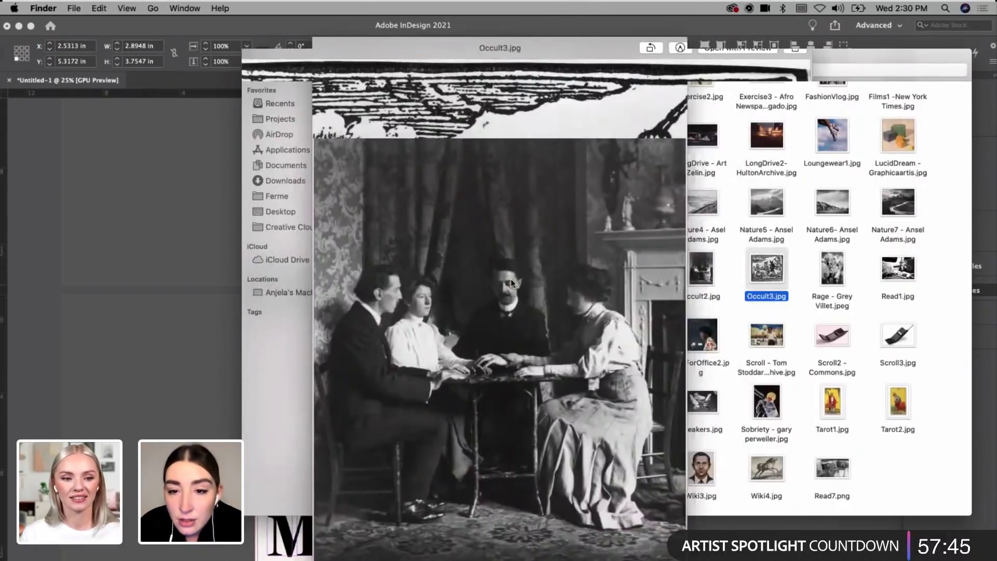
key(Down)
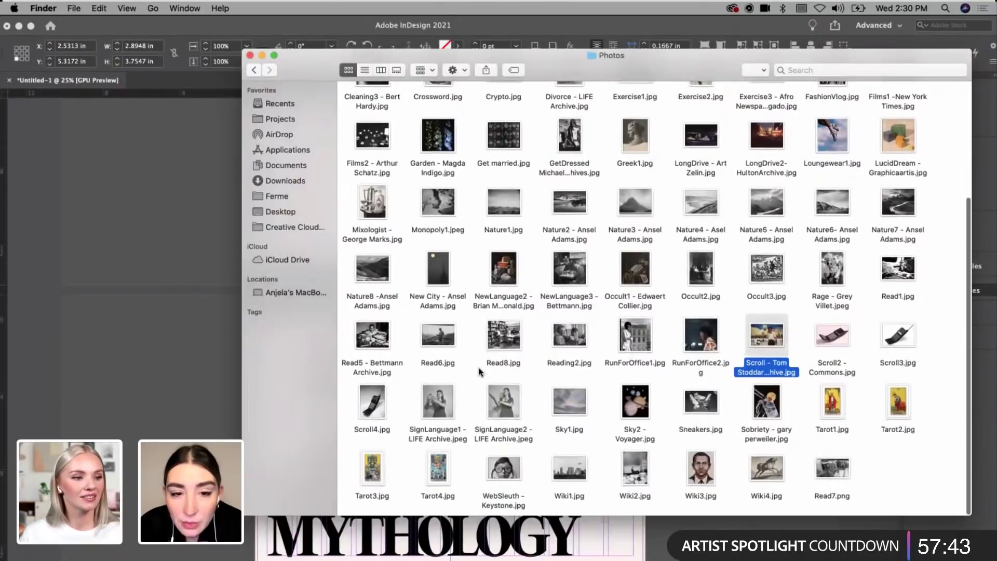
Step: Review the whole Photos folder once more, and switch back to the InDesign layout
scroll(480, 370, up, 2)
scroll(480, 370, up, 1)
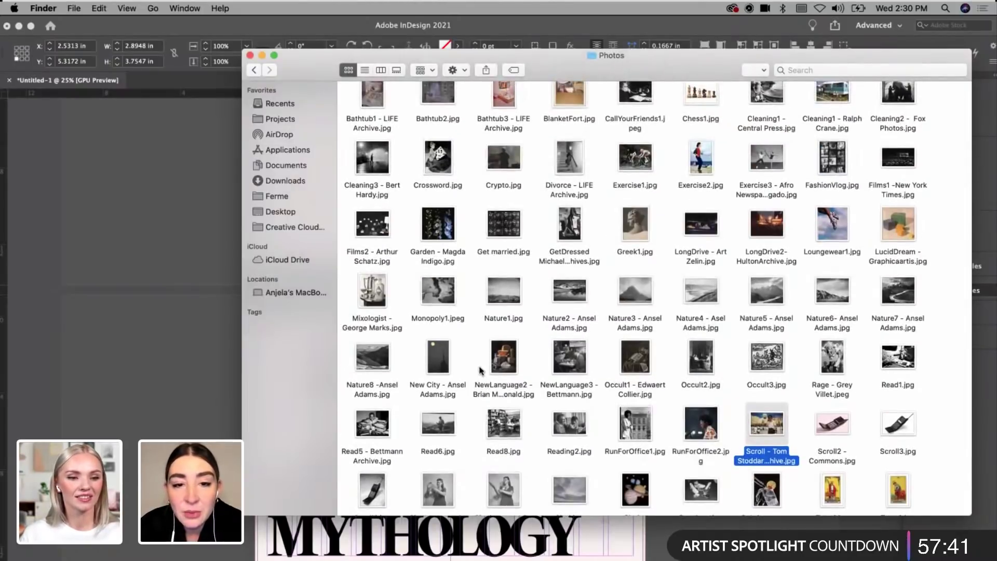
scroll(480, 371, up, 5)
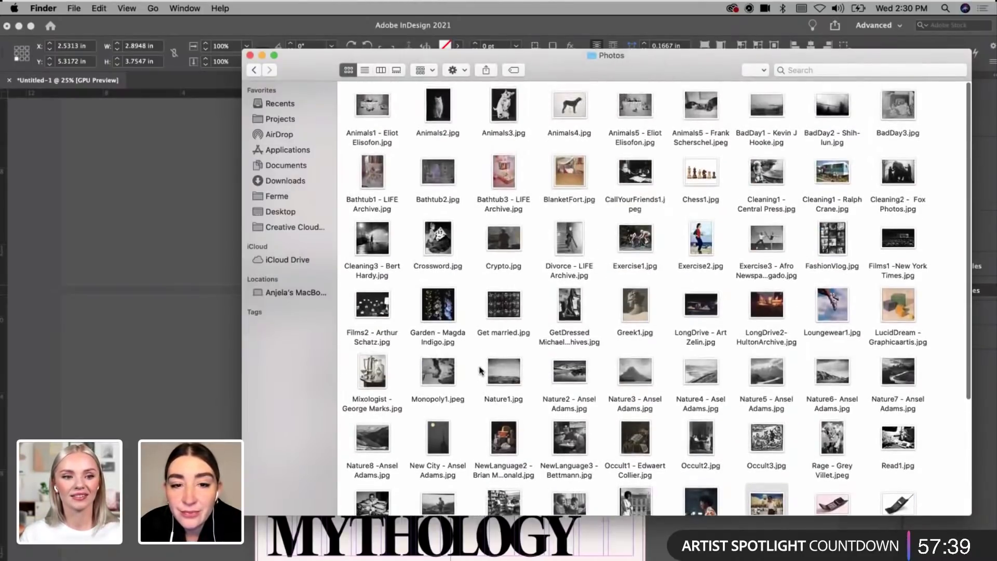
scroll(480, 370, up, 1)
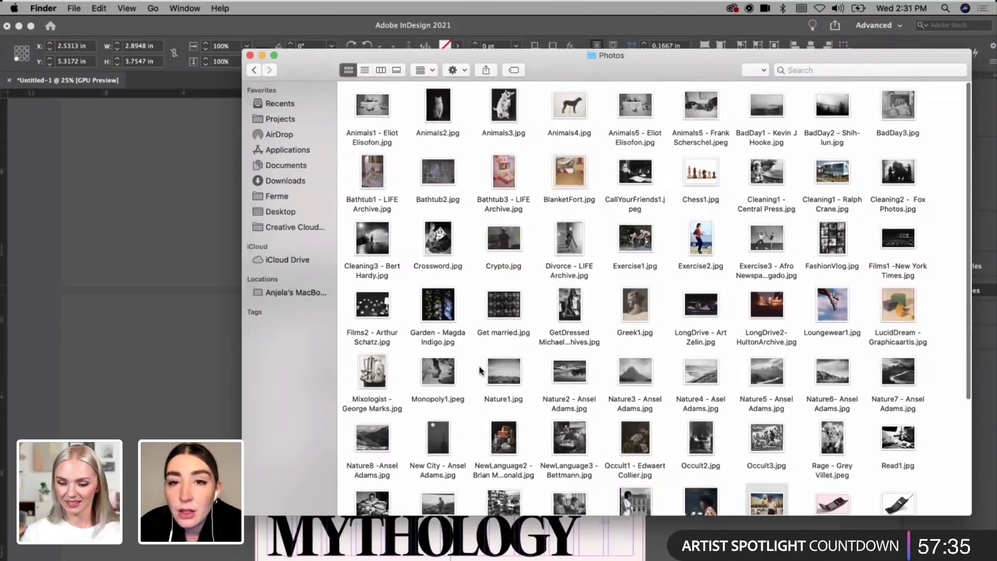
scroll(404, 231, down, 3)
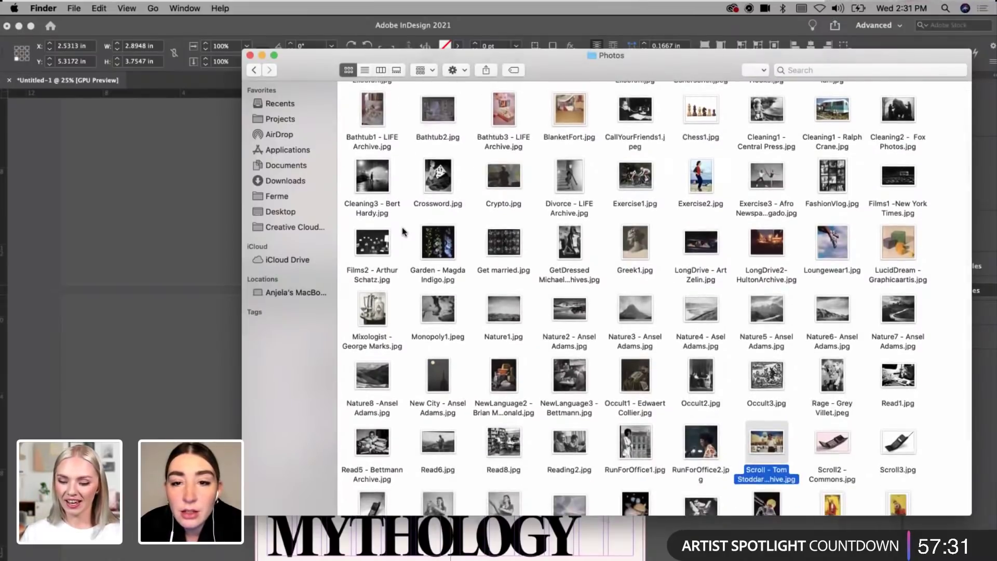
scroll(404, 232, down, 1)
scroll(403, 231, down, 4)
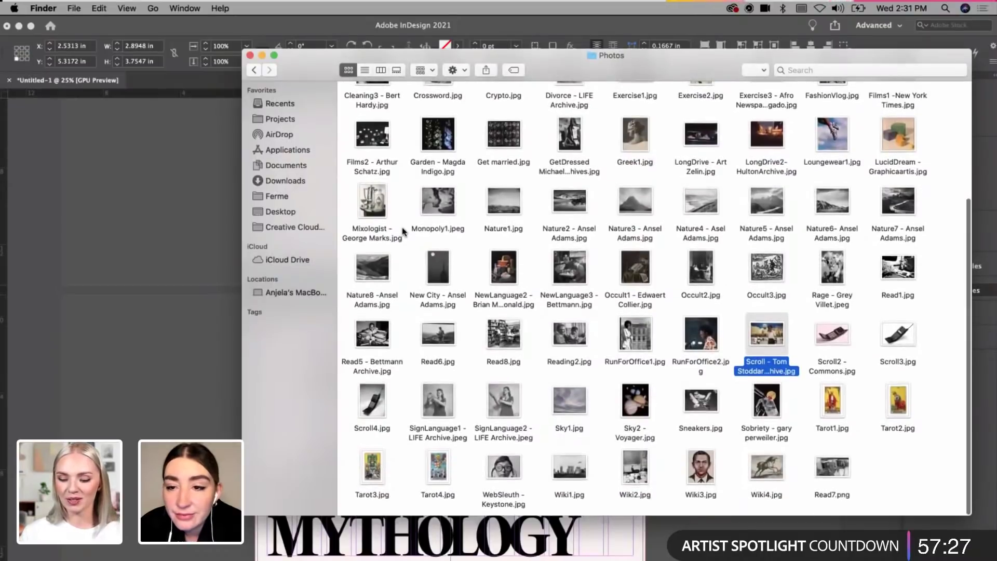
scroll(469, 313, down, 1)
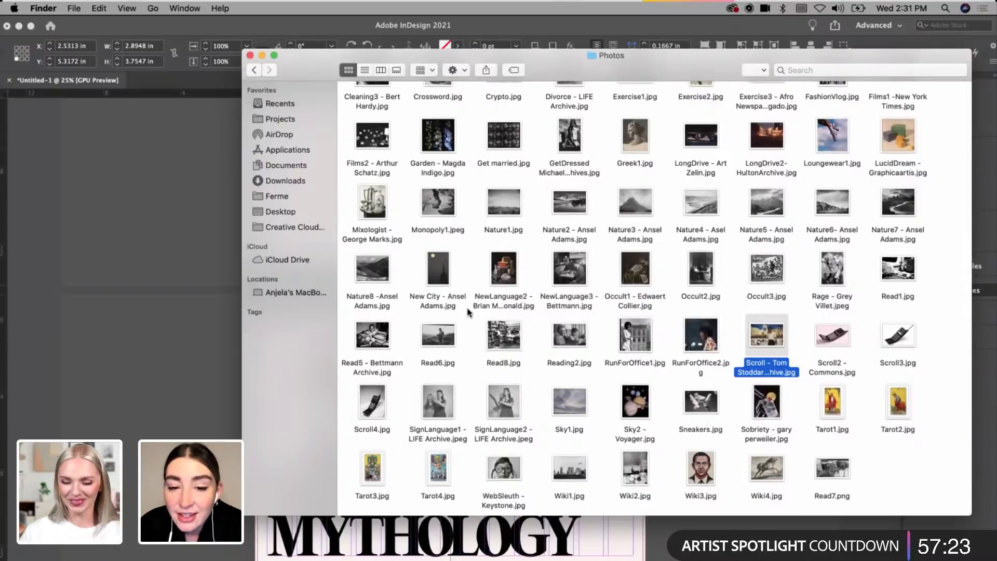
scroll(469, 312, up, 5)
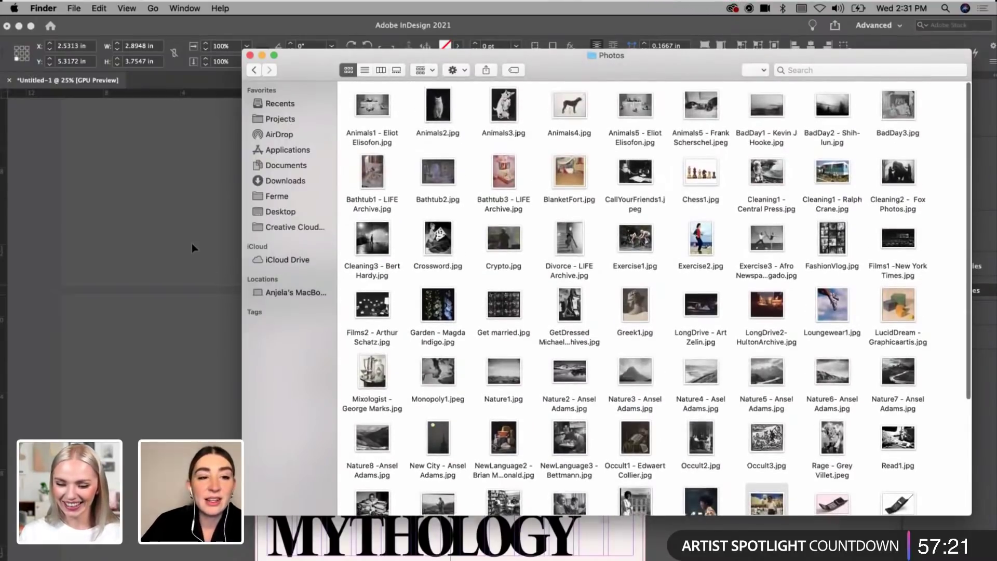
click(192, 243)
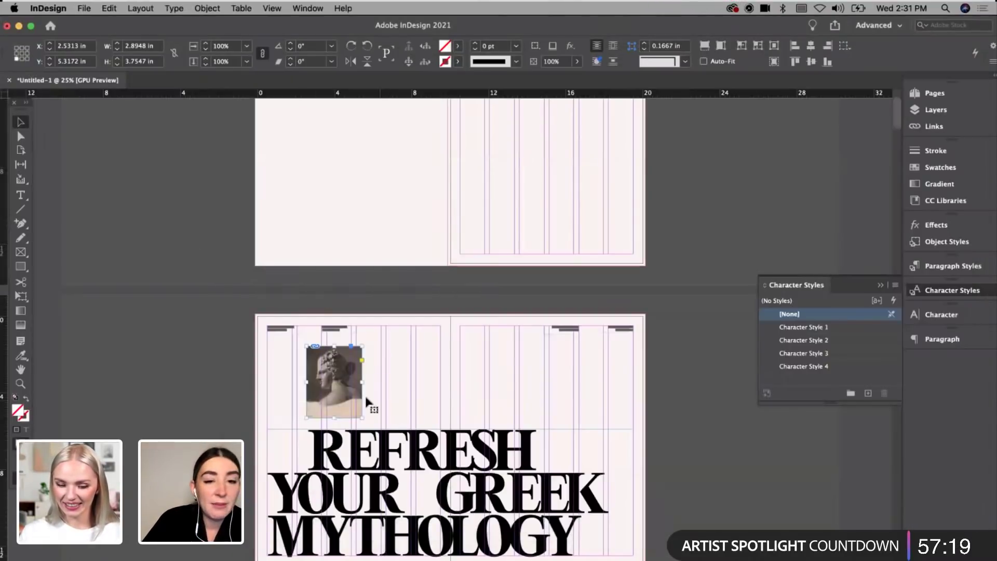
Step: Scale the bust picture down to about 1.74 × 2.26 in and place it at the left margin in front of "REFRESH"
key(super+equal)
key(super+equal)
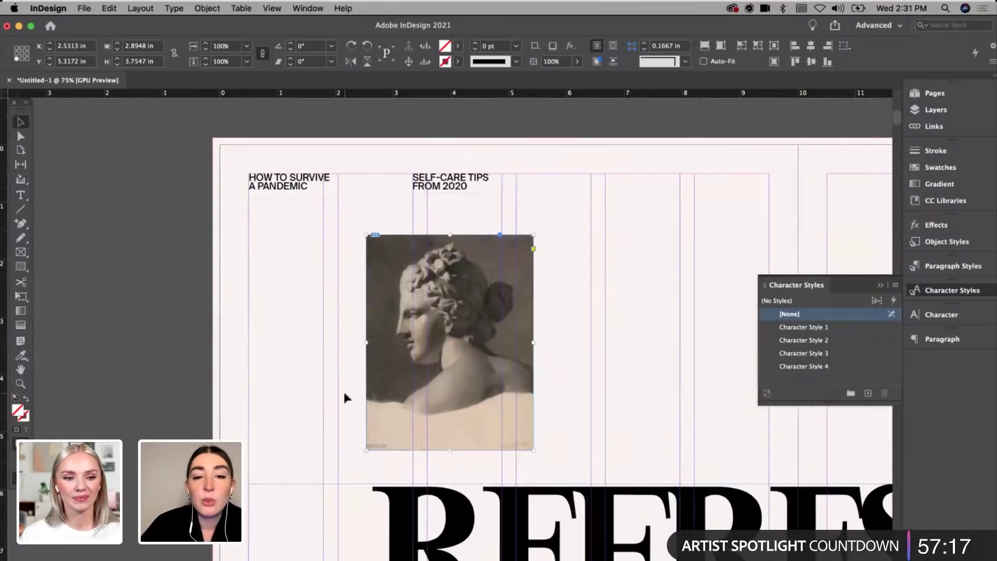
scroll(447, 270, down, 10)
drag(540, 252, 423, 415)
drag(450, 206, 412, 284)
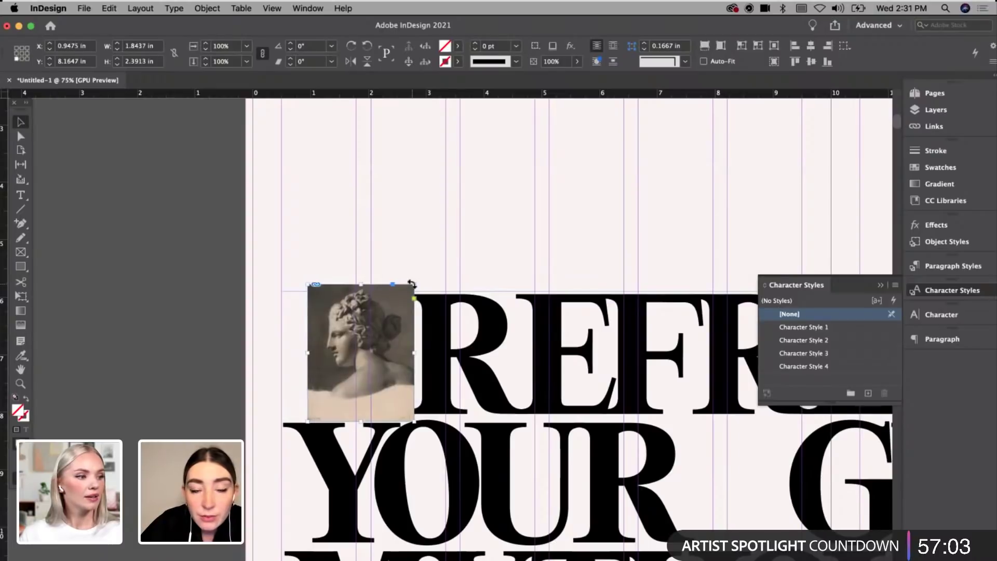
drag(410, 352, 409, 352)
key(Up)
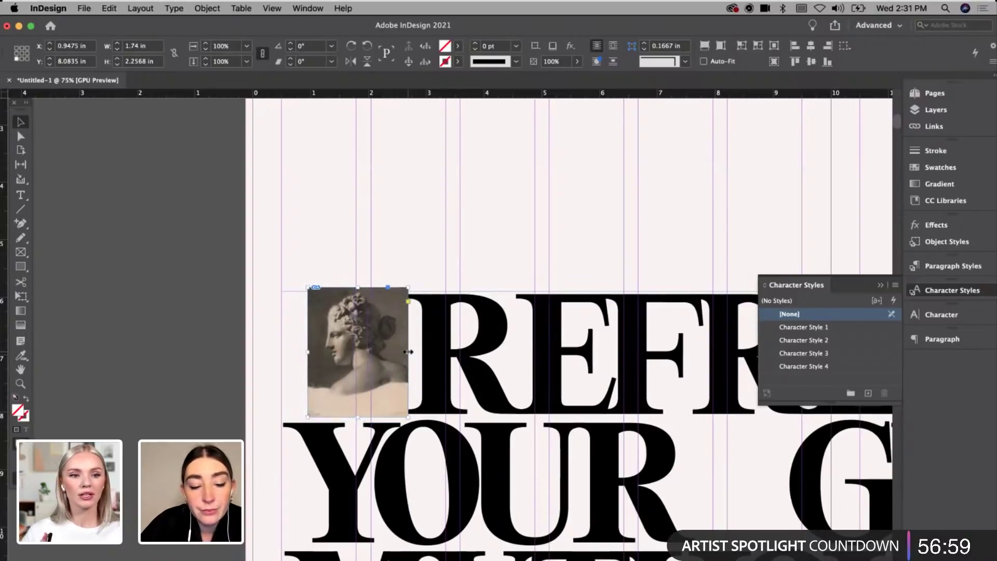
drag(400, 384, 374, 382)
Step: Delete one space before "REFRESH" to tighten the gap after the picture, and view the whole spread without guides
double_click(455, 355)
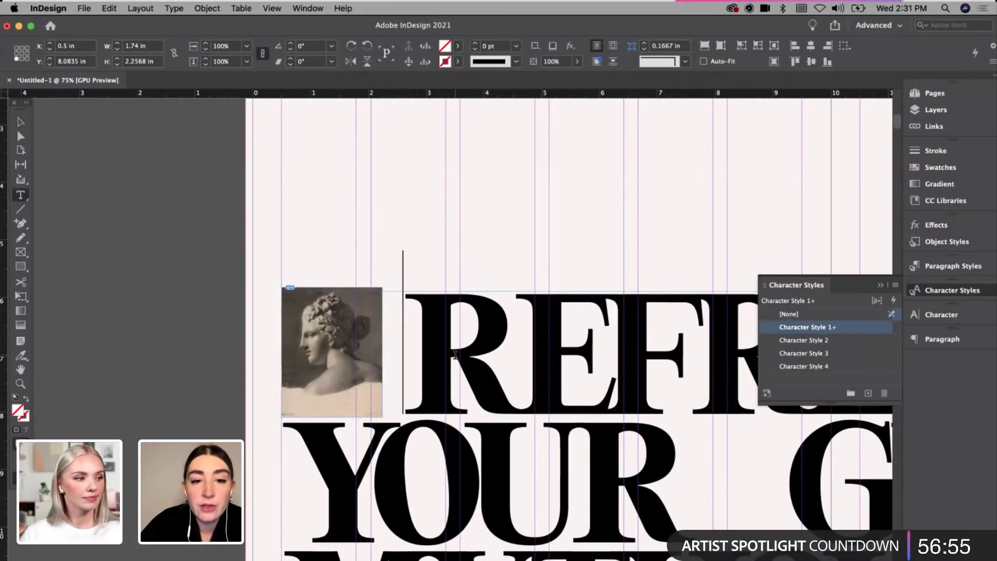
key(BackSpace)
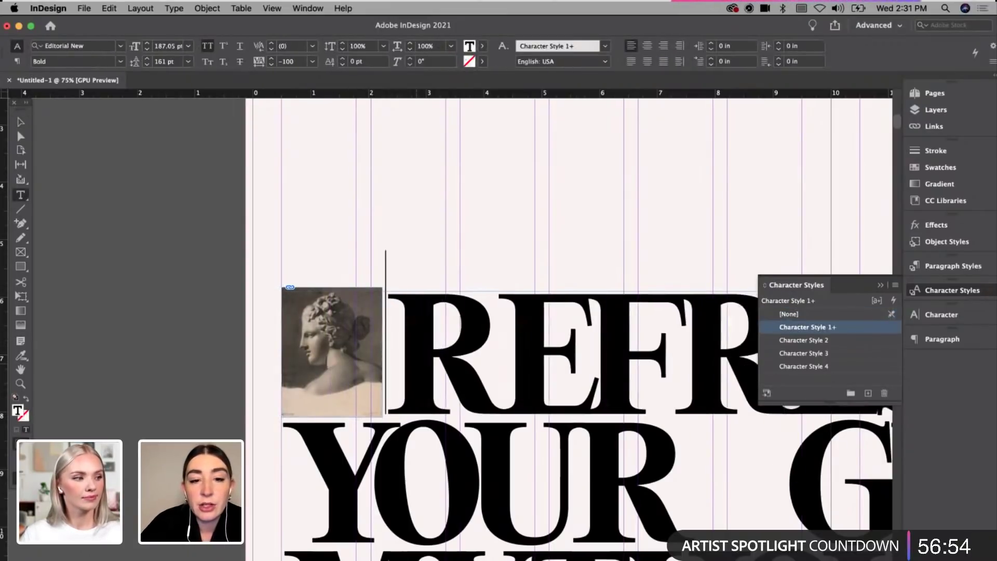
click(21, 122)
click(369, 187)
key(w)
key(super+minus)
key(super+minus)
key(super+minus)
key(super+minus)
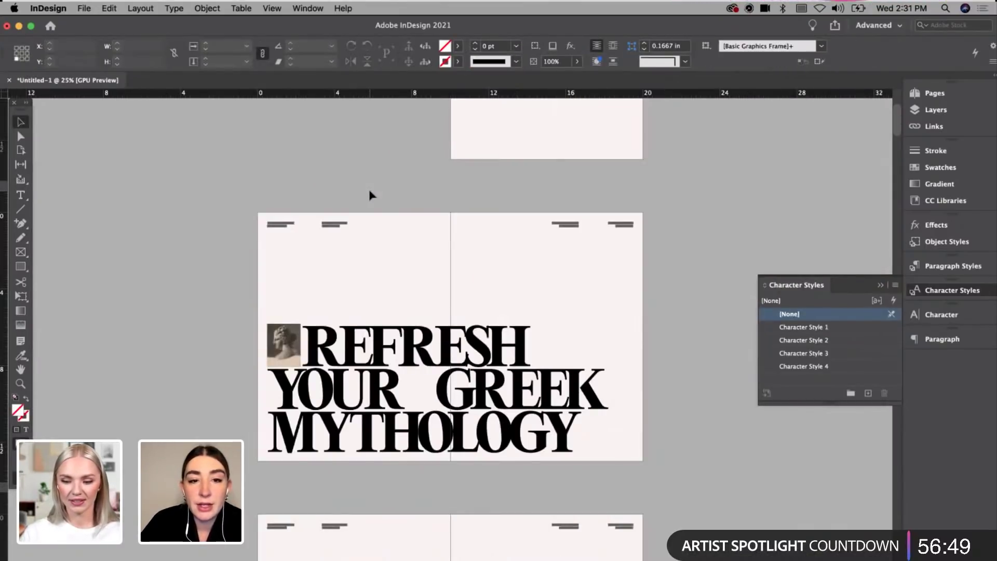
Step: Copy the bust picture into the gap between "YOUR" and "GREEK", and widen the gap before "GREEK" to fit it
key(super+equal)
scroll(369, 186, down, 4)
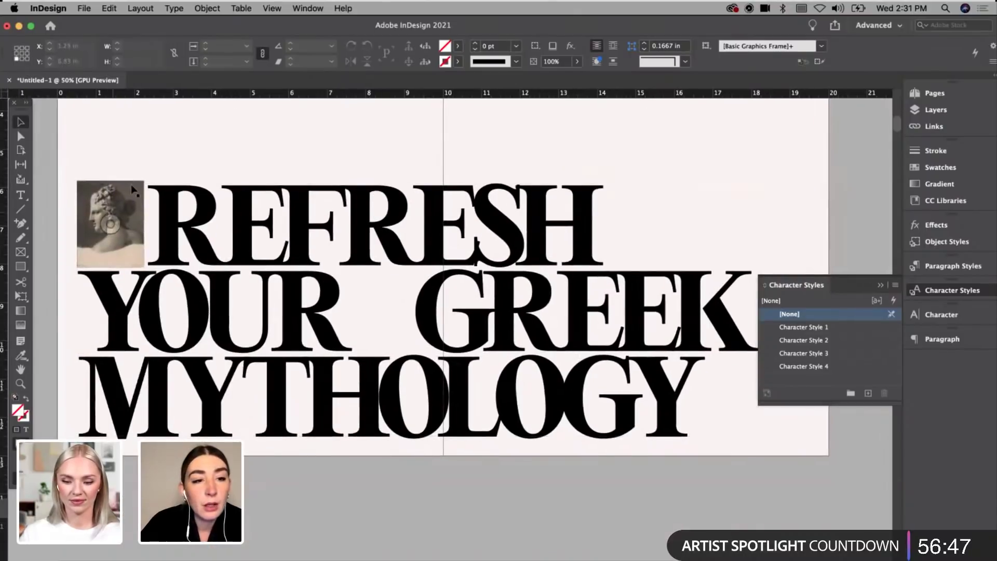
mouse_move(99, 219)
mouse_down()
mouse_move(501, 289)
mouse_move(416, 295)
mouse_up()
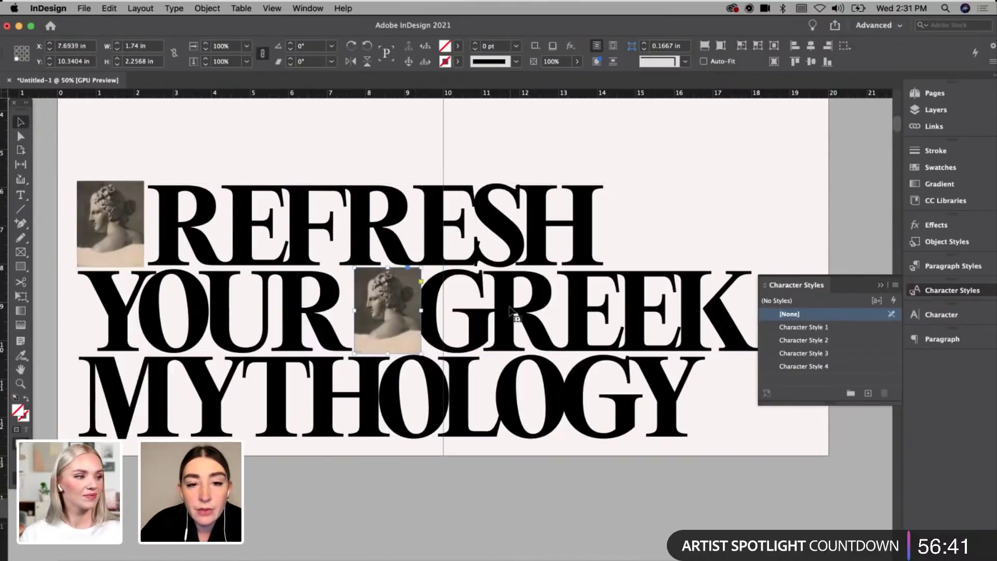
double_click(424, 312)
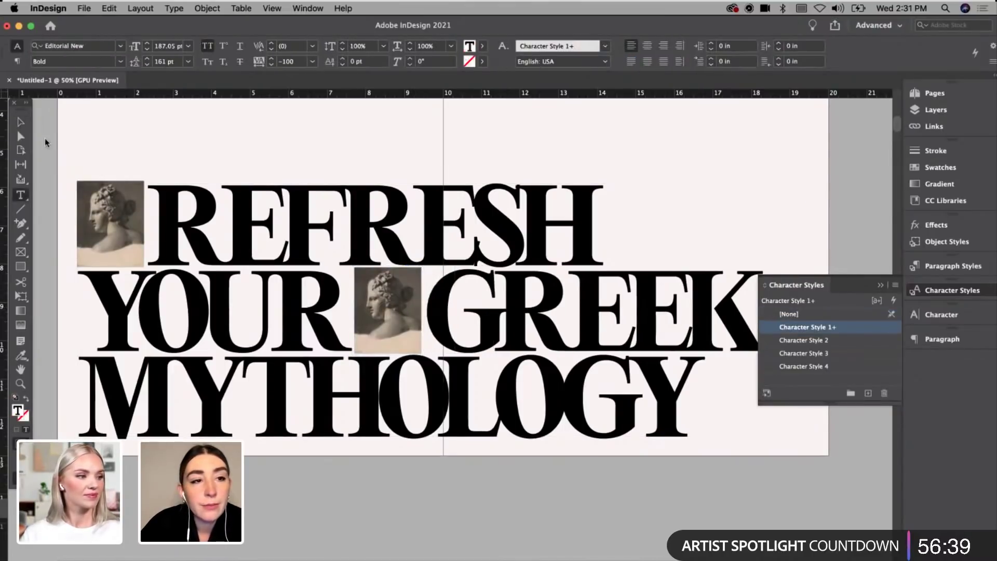
click(20, 122)
click(366, 288)
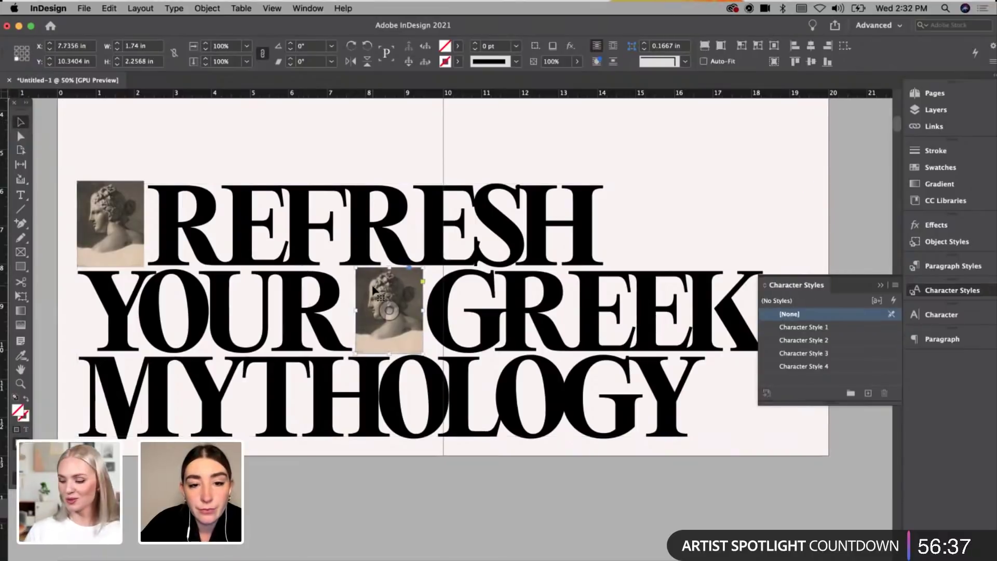
Step: Copy the bust picture to the end of "MYTHOLOGY" and check the complete headline spread
mouse_move(375, 291)
mouse_down()
mouse_move(436, 279)
mouse_move(738, 395)
mouse_move(728, 378)
mouse_move(744, 369)
mouse_up()
key(Right)
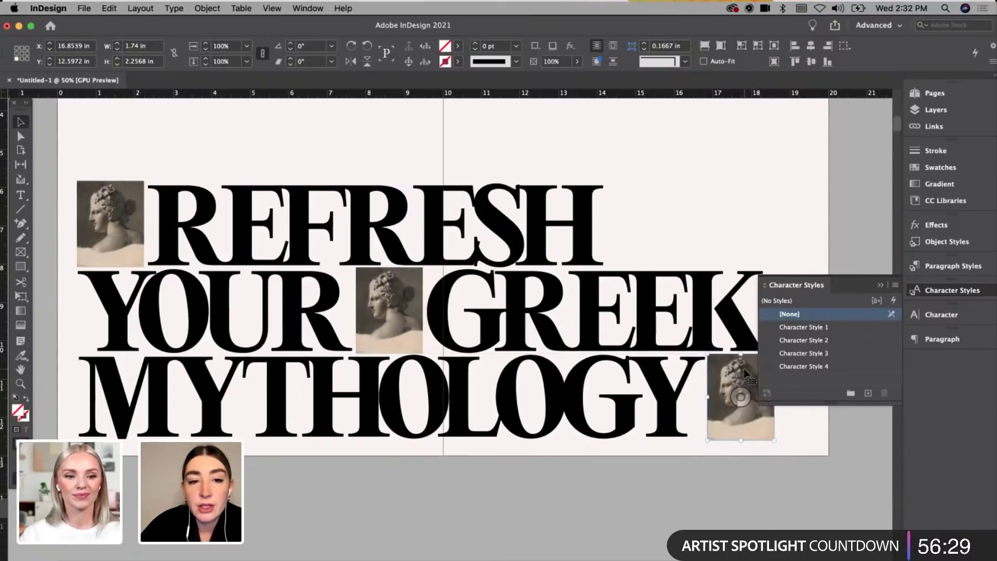
click(578, 144)
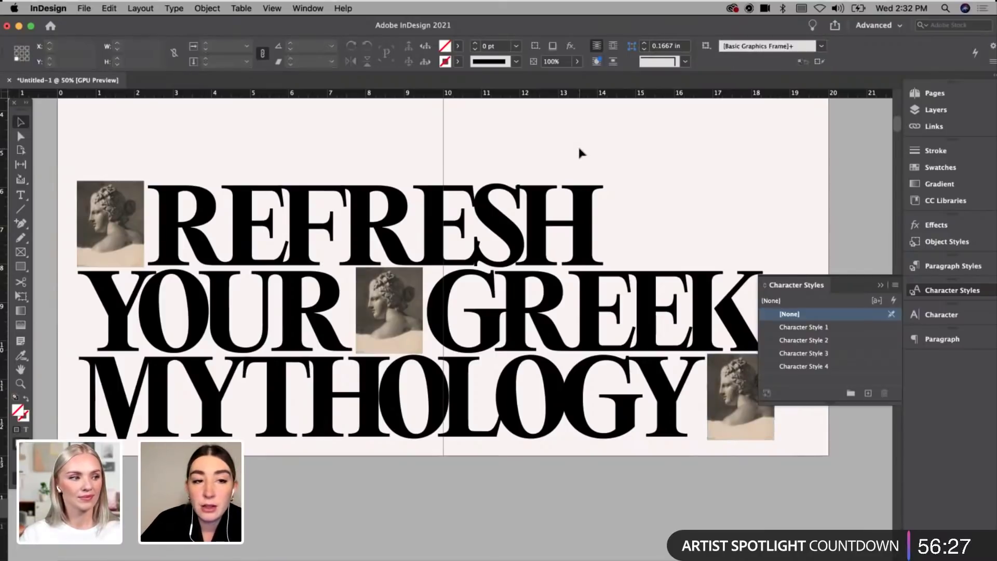
key(super+minus)
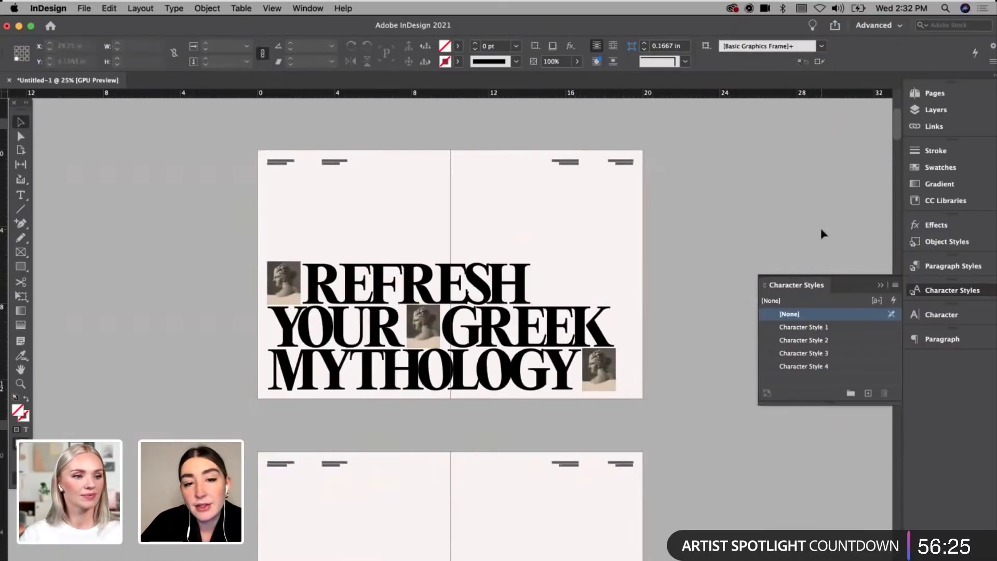
key(super+equal)
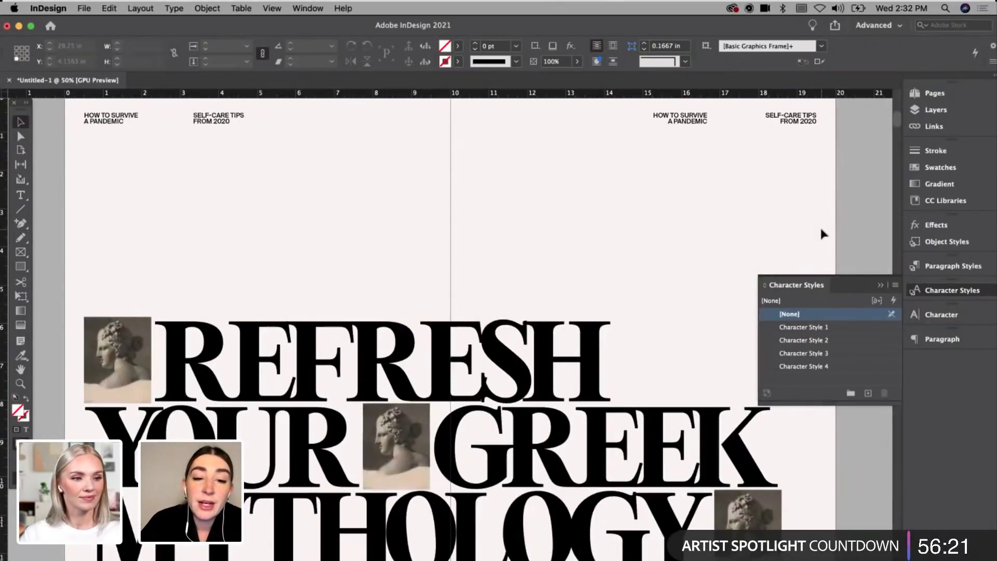
key(p)
key(super+minus)
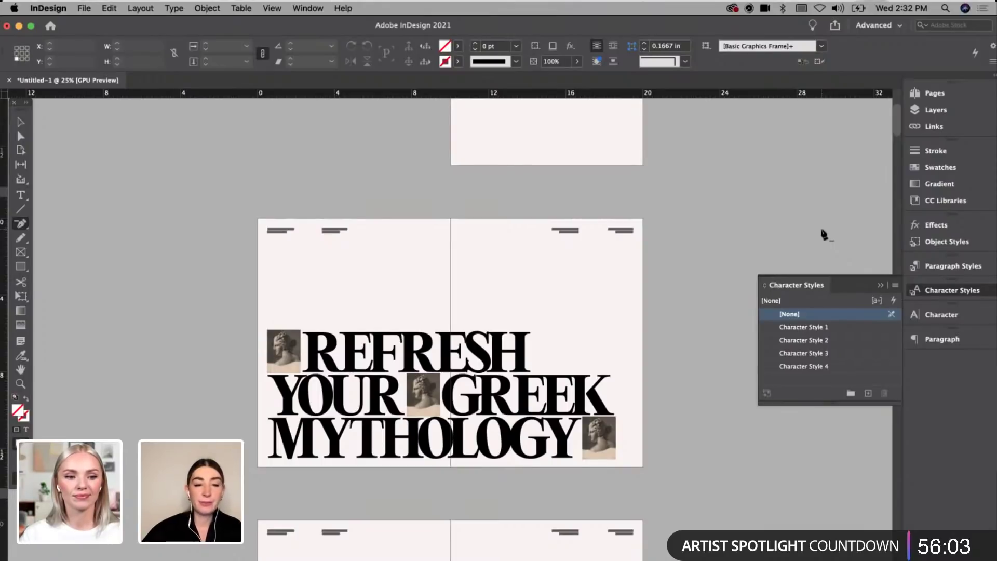
Step: Duplicate the A-Master spread and show the copy with its guides
click(933, 94)
right_click(880, 126)
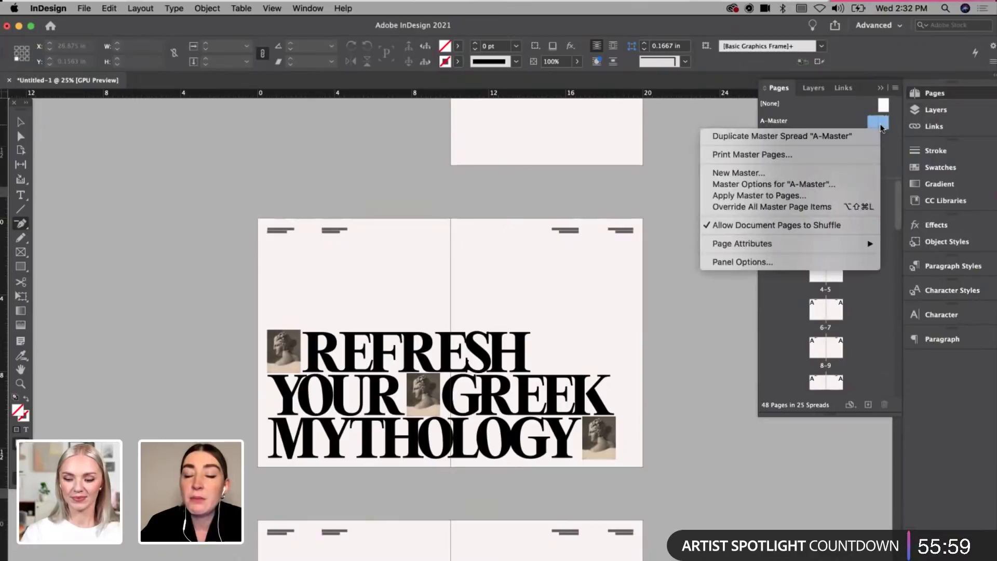
click(847, 139)
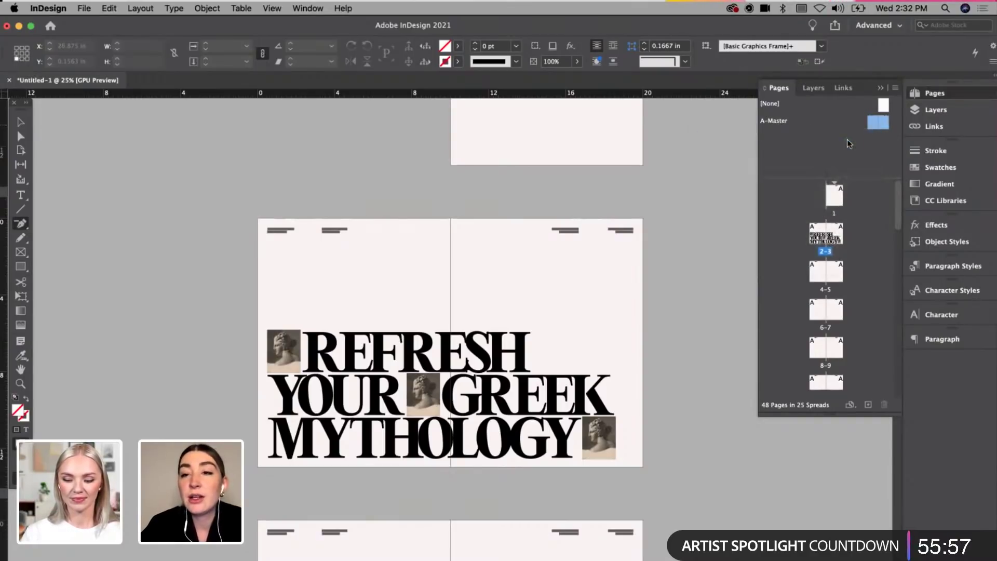
key(w)
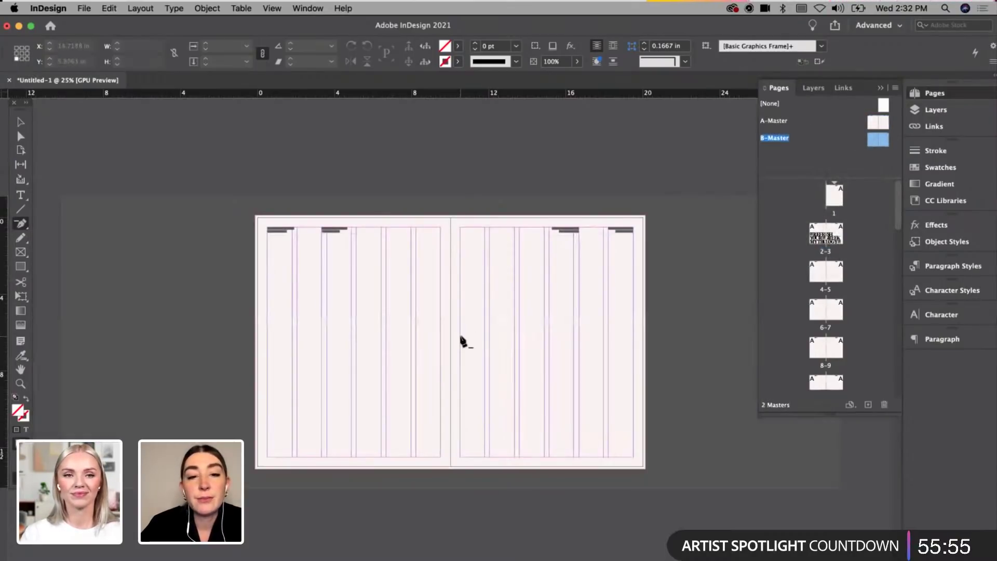
Step: Fill the B-Master background with red at hue 10°, saturation 85% and brightness 89%, and review the spread without guides
key(v)
click(453, 338)
double_click(18, 412)
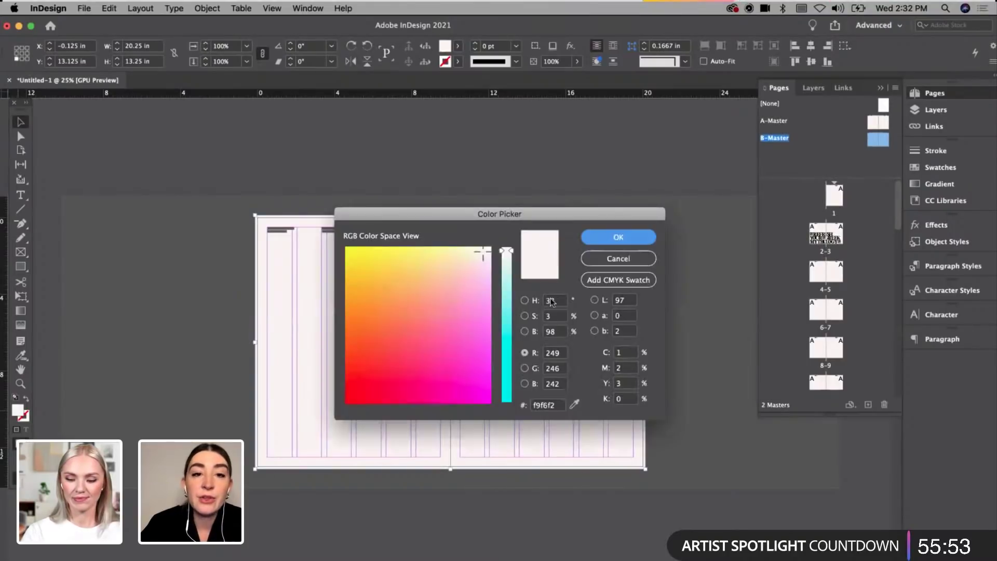
click(366, 363)
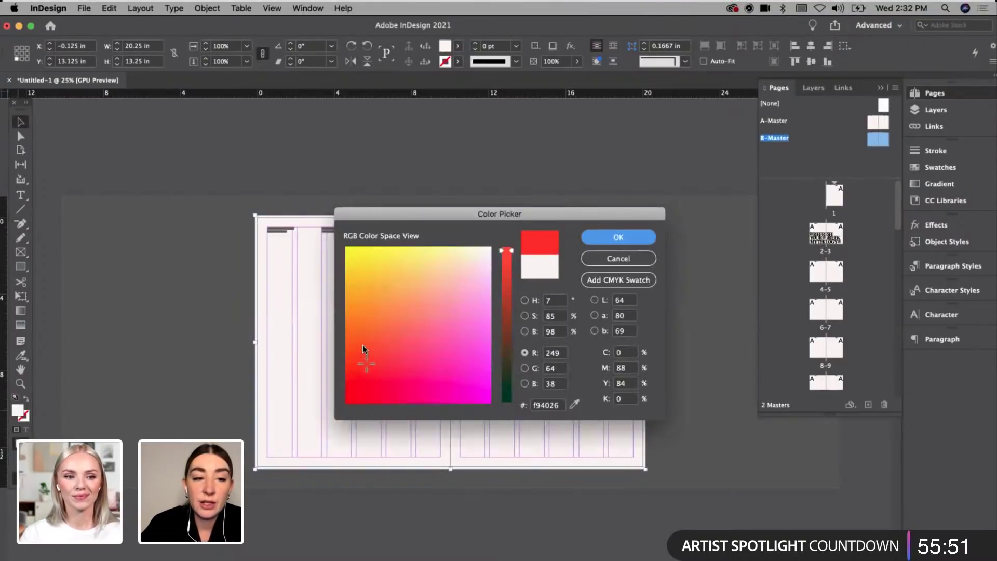
click(525, 301)
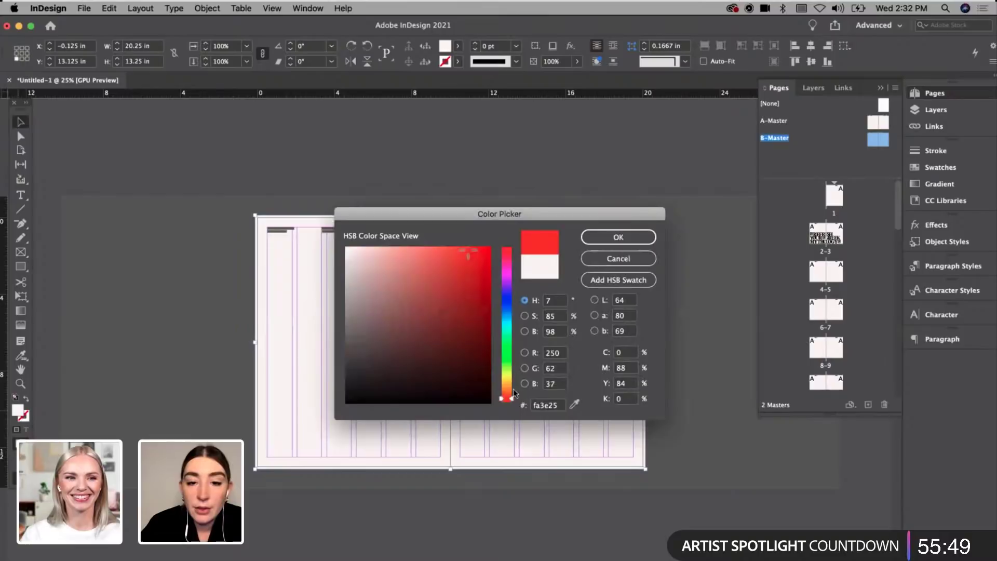
click(458, 260)
drag(460, 263, 469, 264)
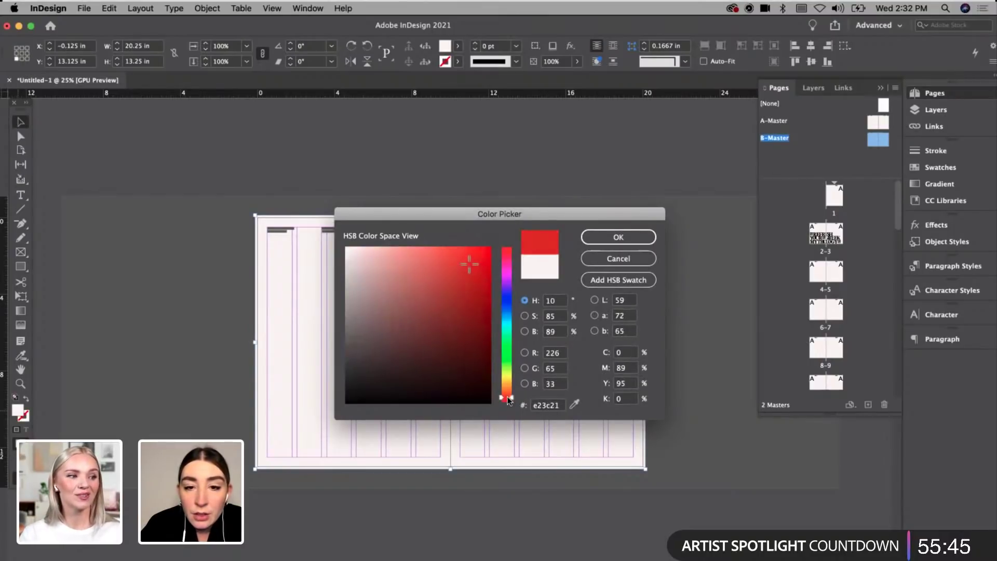
key(Return)
key(w)
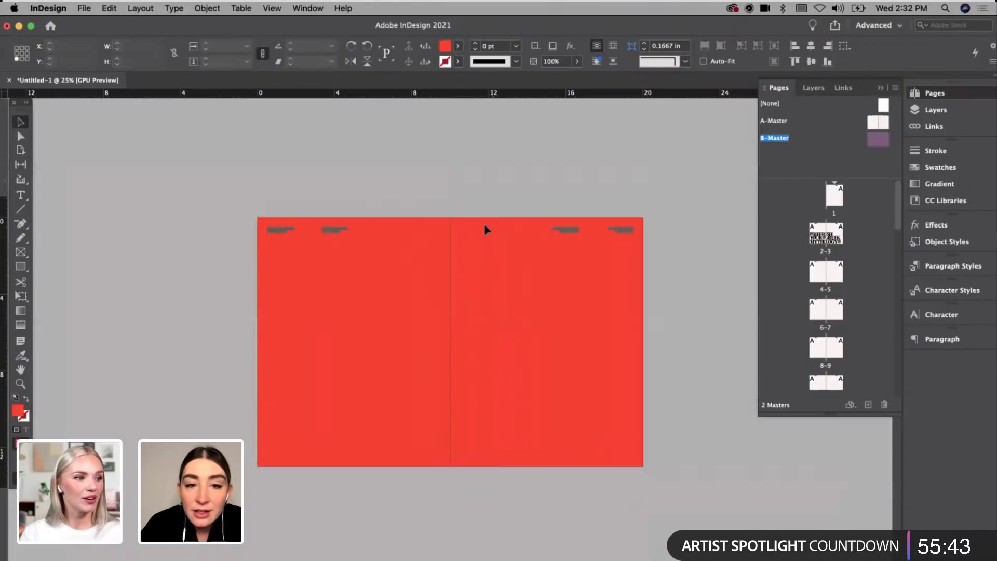
key(super+shift+a)
key(super+equal)
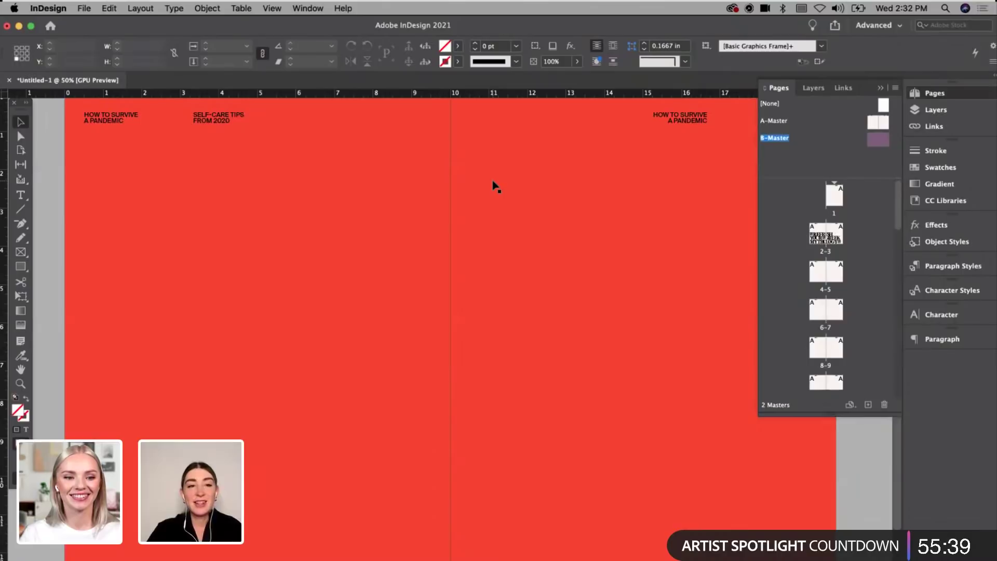
key(super+minus)
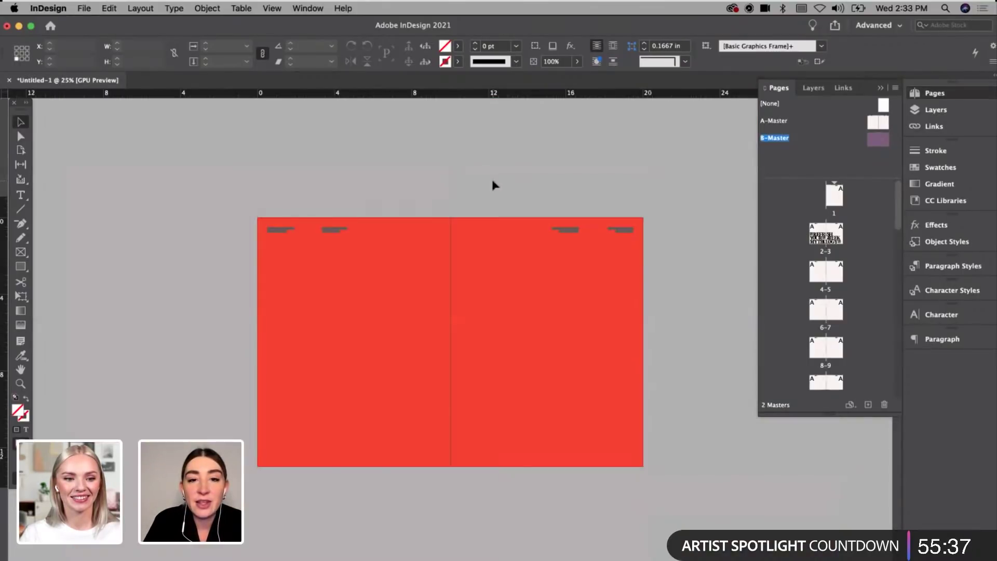
Step: Duplicate the red B-Master spread
click(484, 222)
key(super+equal)
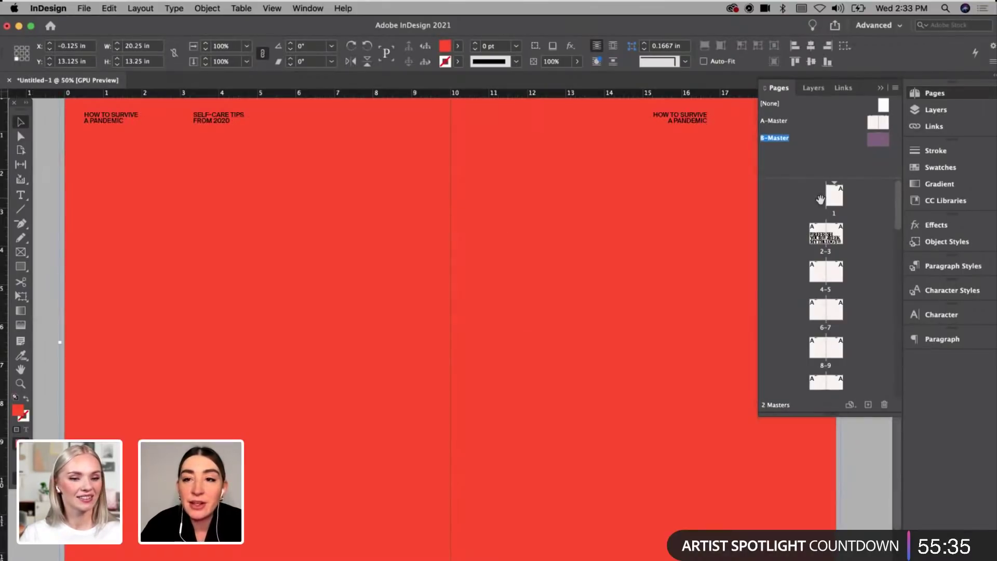
right_click(877, 142)
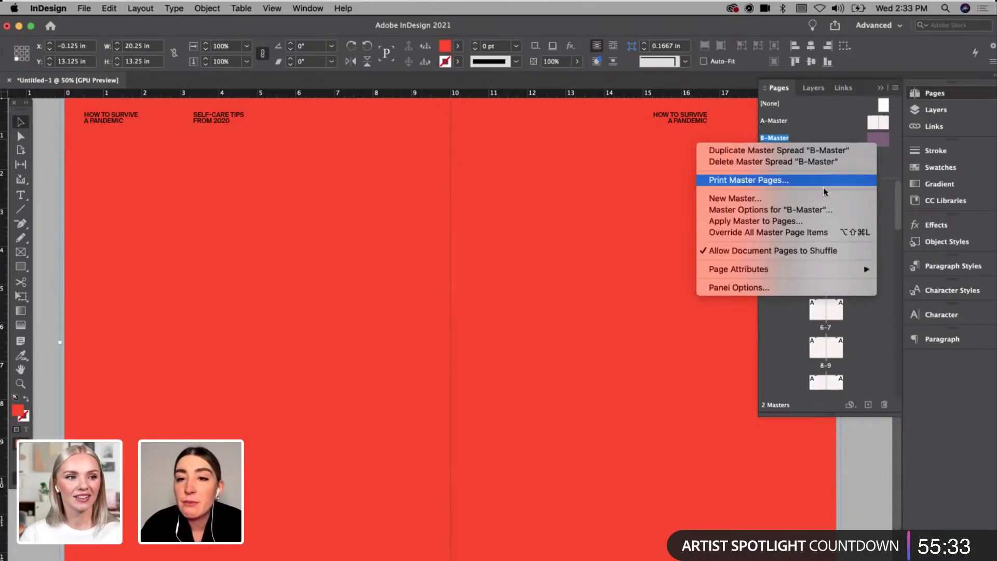
click(831, 150)
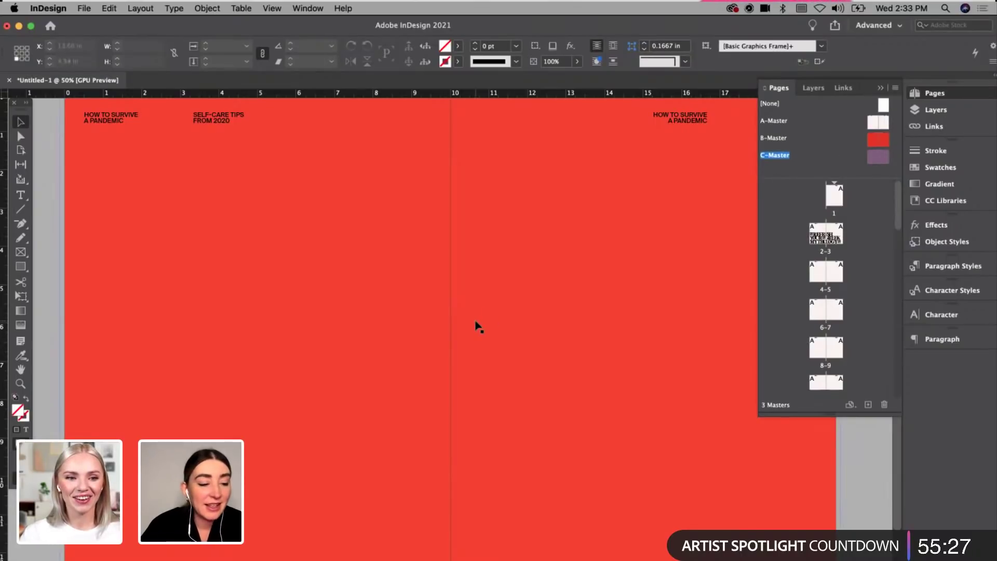
Step: Fill the background of the C-Master spread with near-black
click(385, 339)
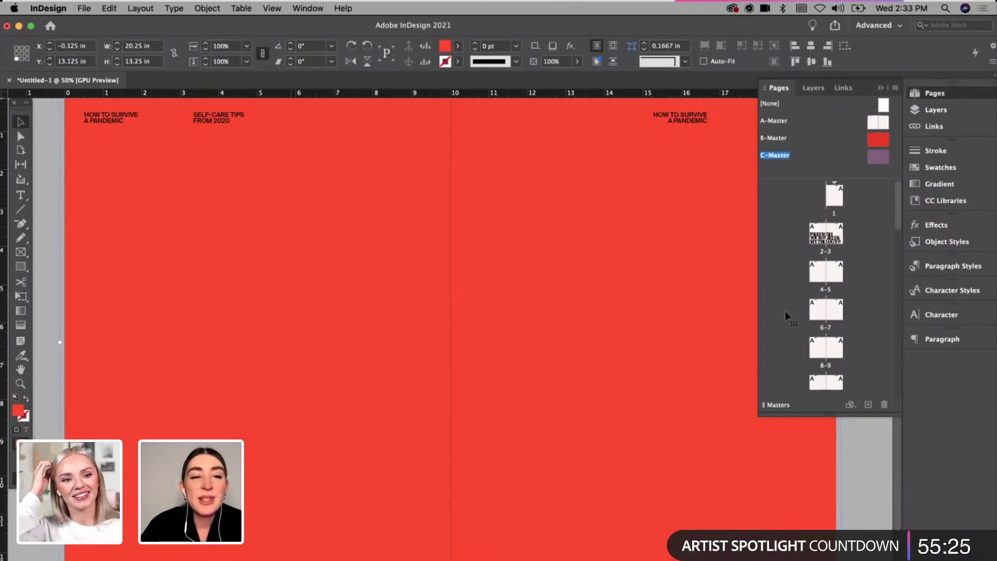
double_click(18, 414)
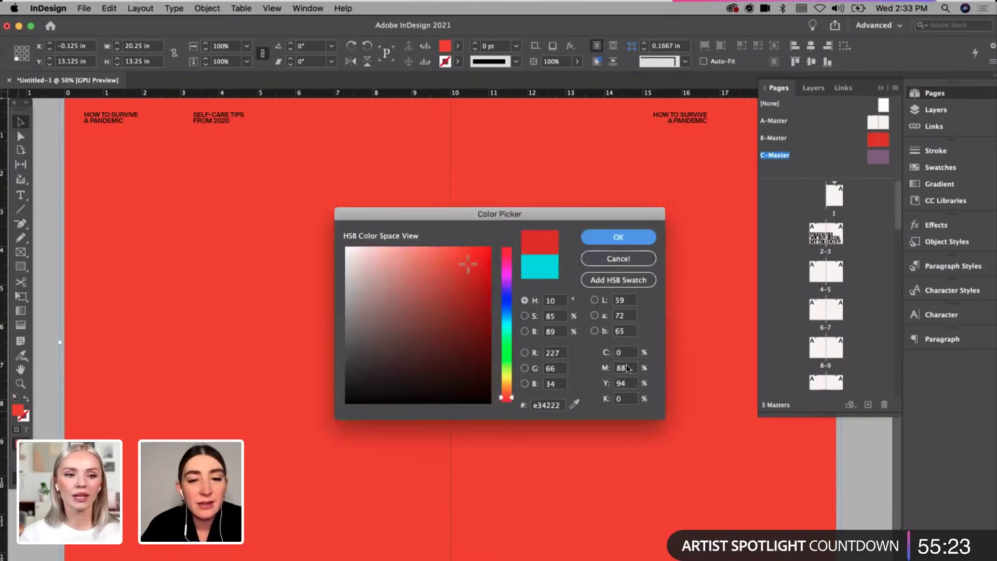
click(347, 389)
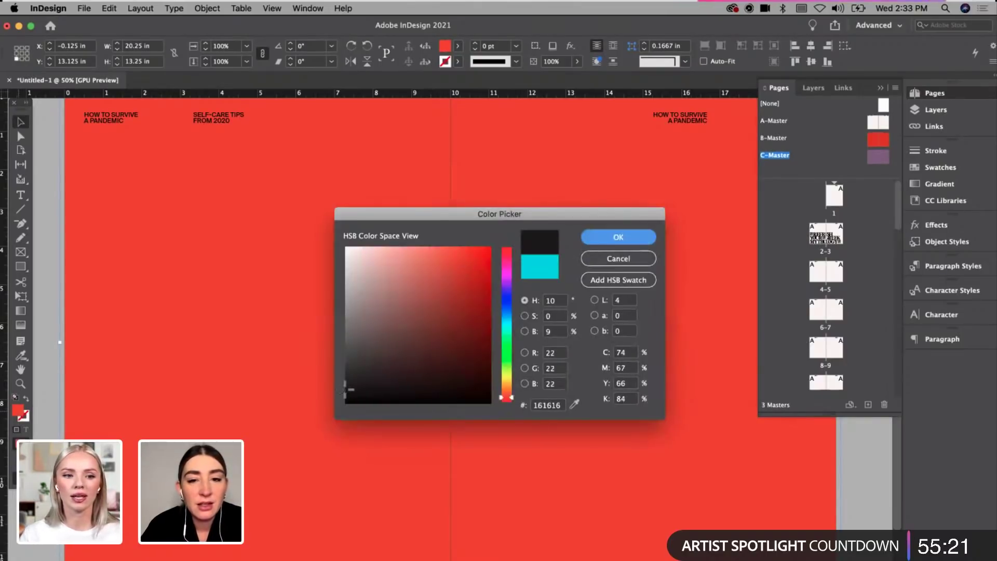
drag(327, 382, 325, 390)
key(Return)
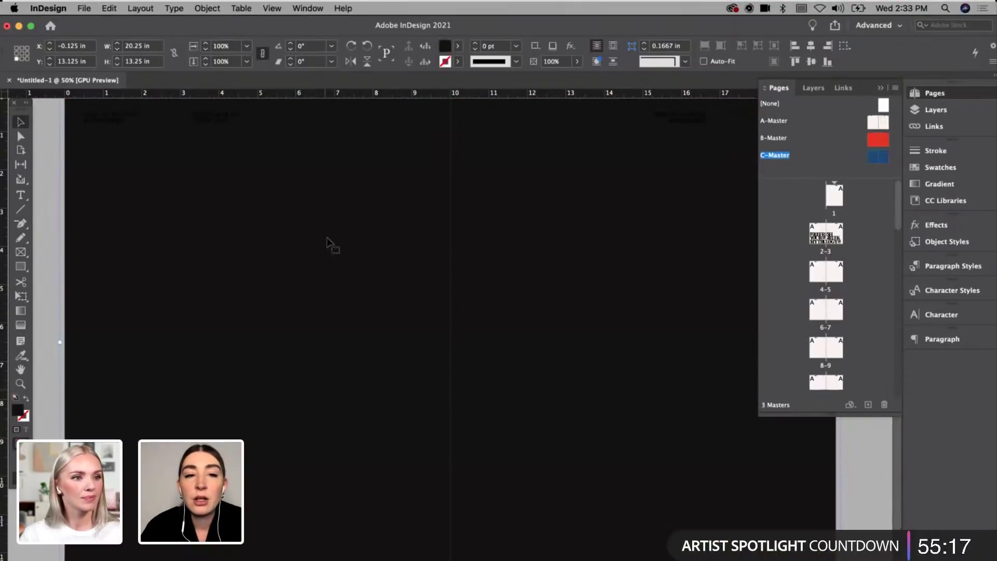
scroll(312, 233, up, 3)
key(t)
click(195, 189)
key(super+a)
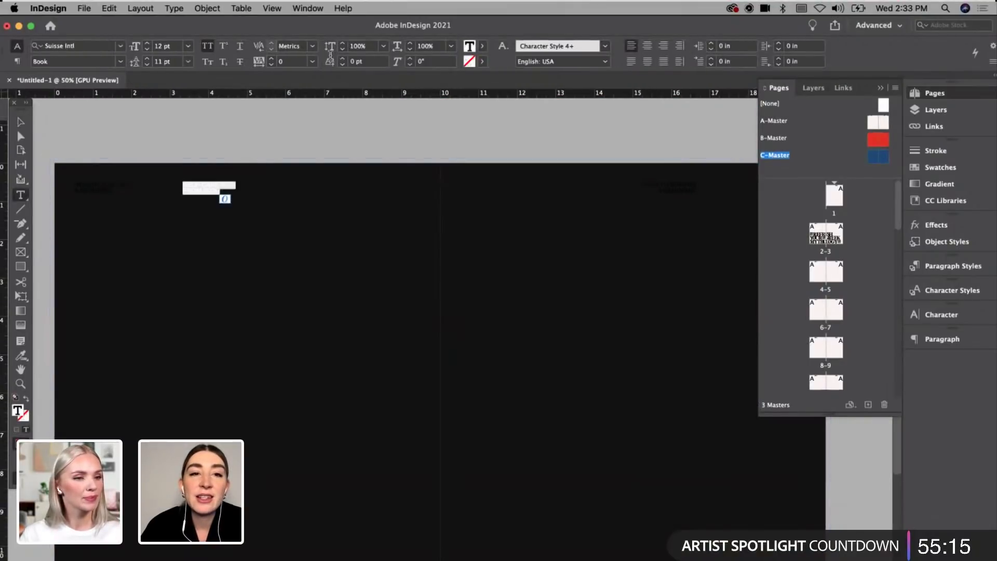
key(Escape)
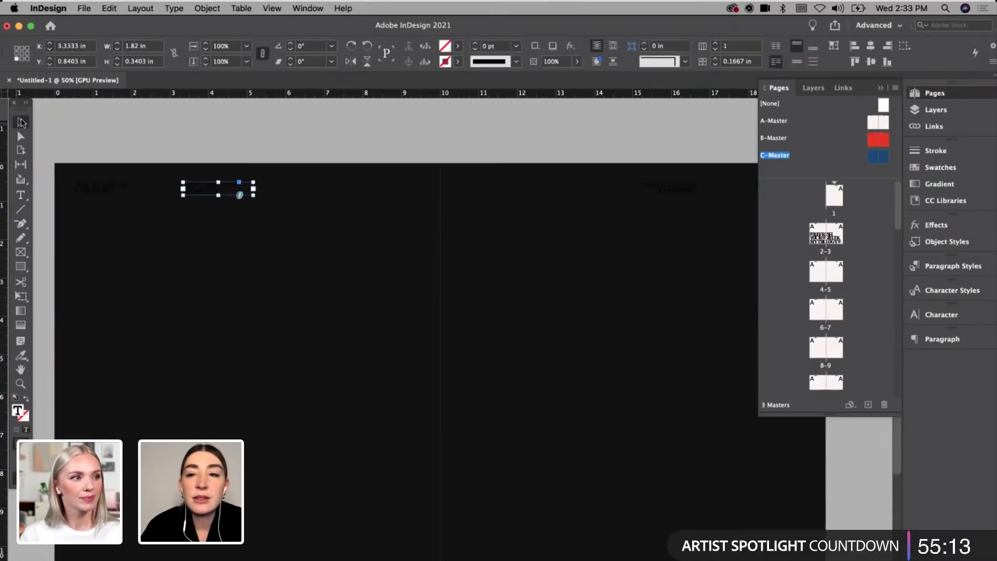
Step: Try to draw a colour-sample square about 1.17 in wide on the right-hand page of the A-Master spread
double_click(872, 122)
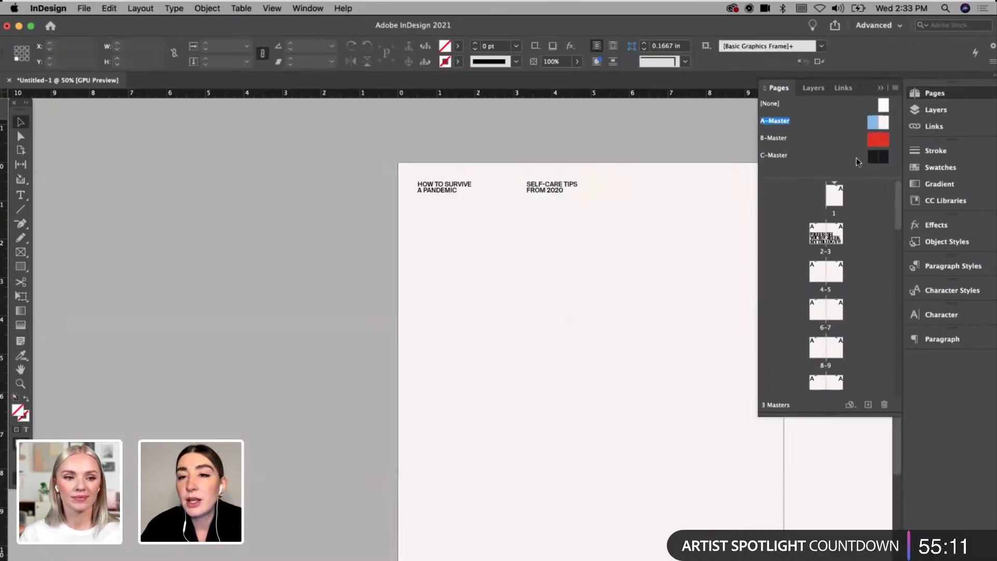
scroll(671, 296, right, 5)
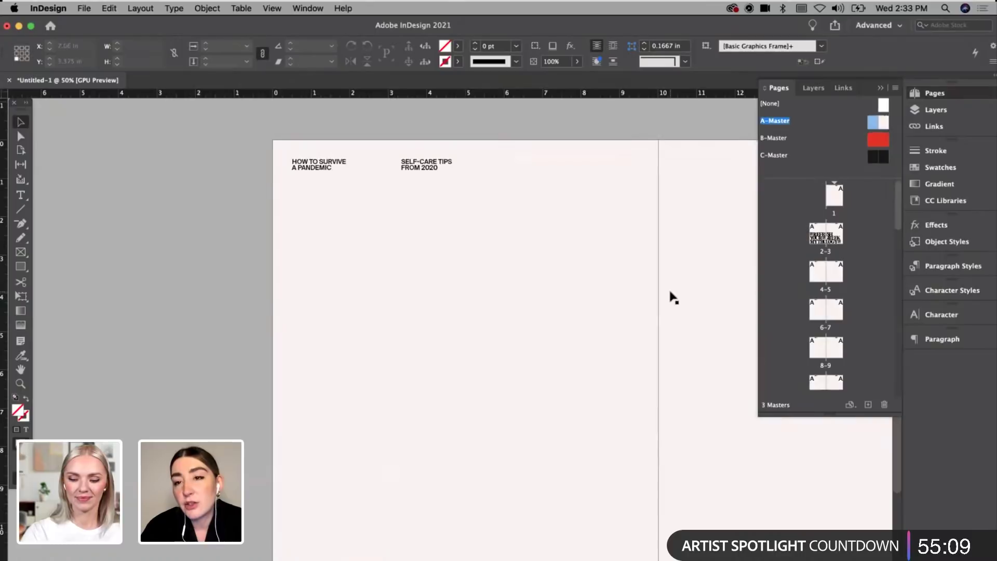
scroll(670, 296, right, 5)
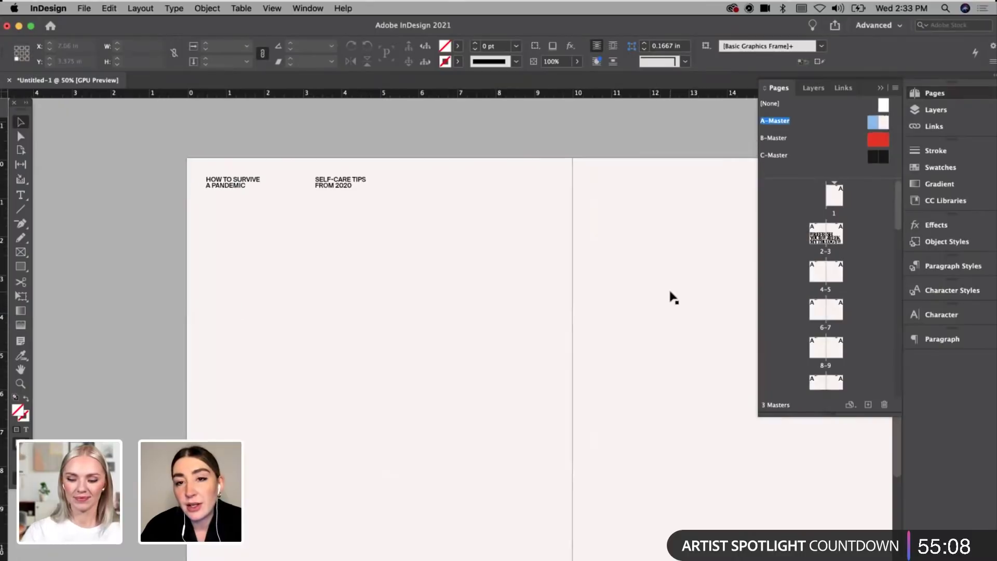
click(21, 266)
drag(528, 205, 573, 250)
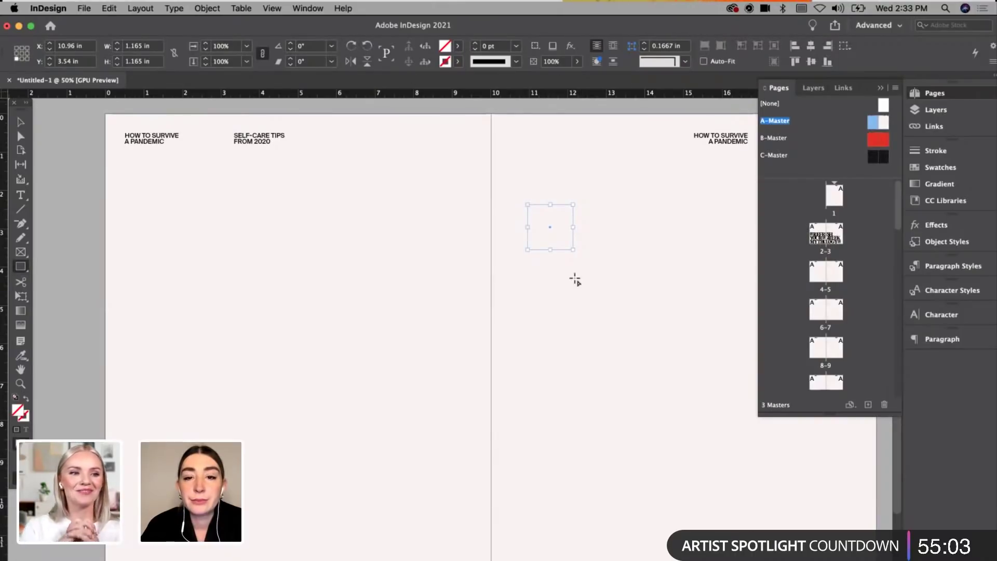
key(v)
drag(561, 239, 503, 300)
click(595, 214)
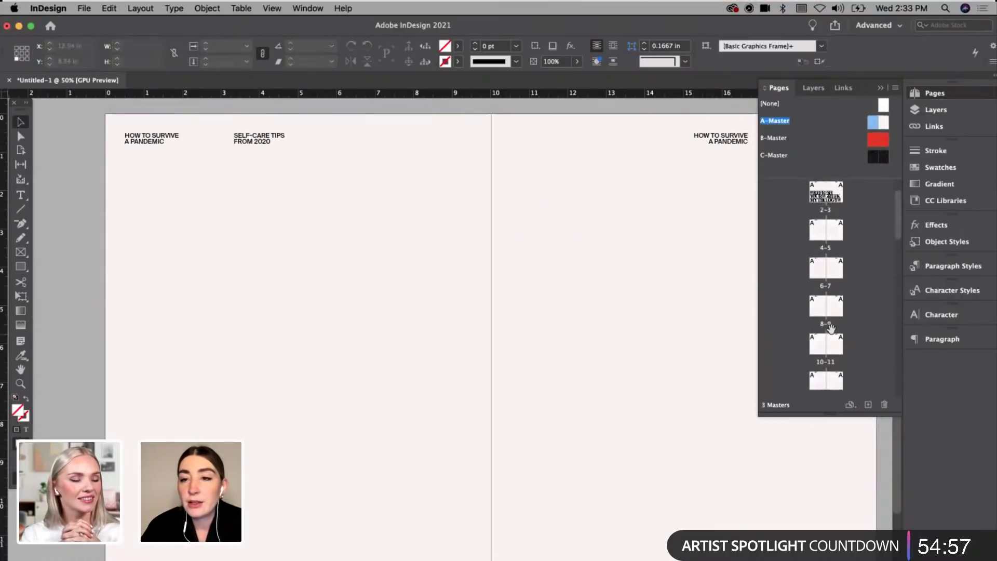
Step: Add a blank D-Master spread and draw a square about 1.32 in wide on its right-hand page
double_click(885, 159)
click(868, 404)
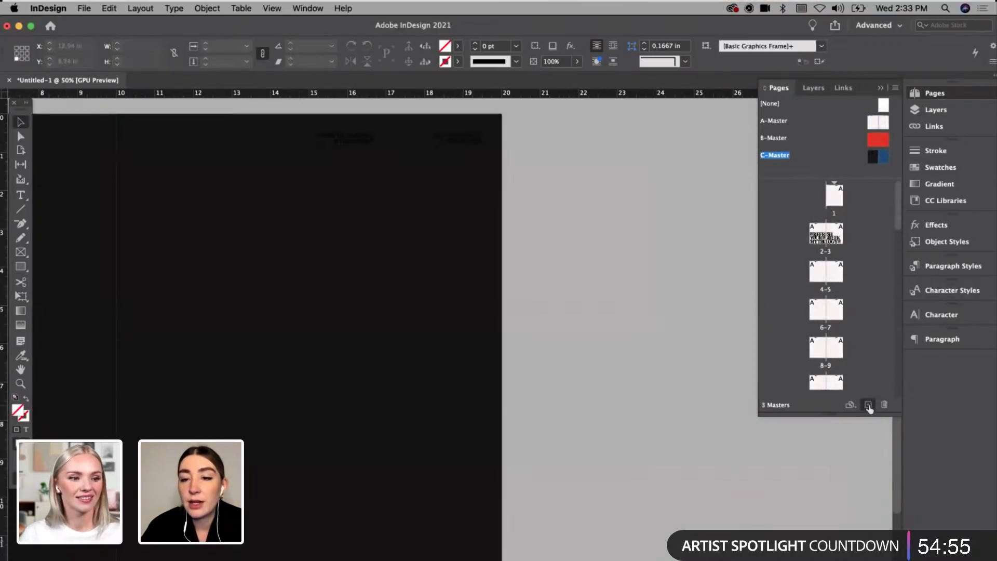
click(21, 268)
drag(327, 213, 379, 264)
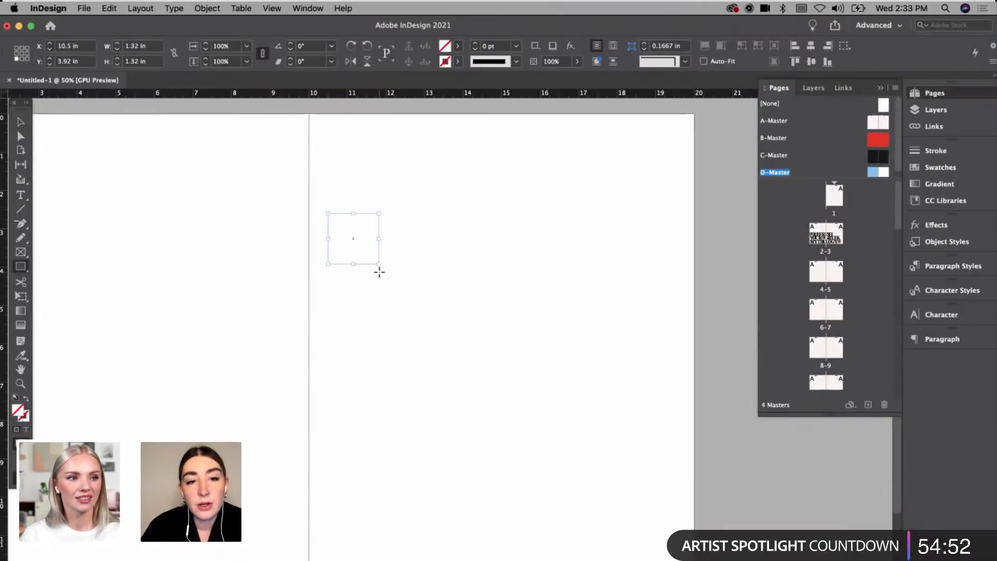
Step: Copy the hex colour f9f6f2 from the A-Master background's fill
double_click(868, 125)
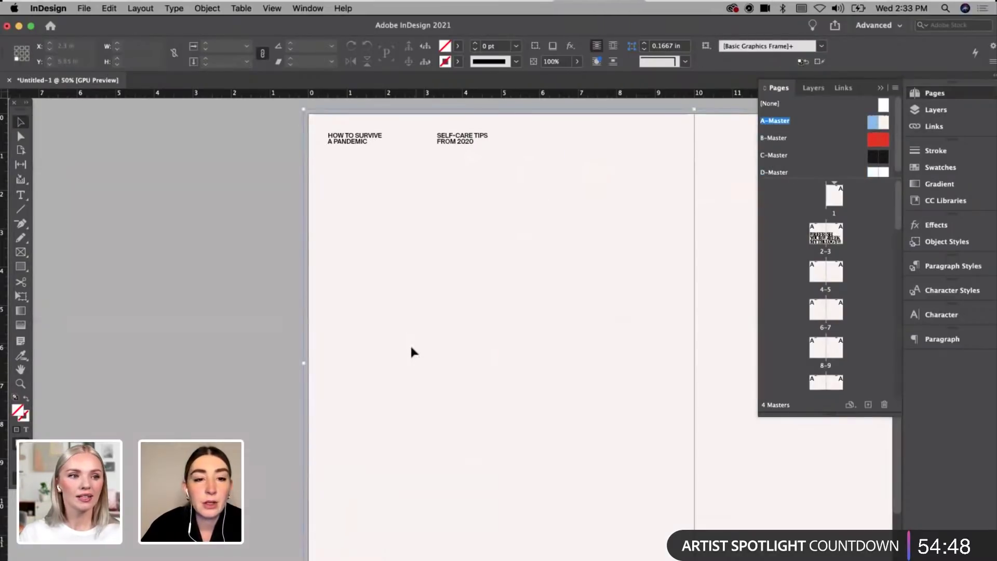
click(410, 352)
double_click(17, 411)
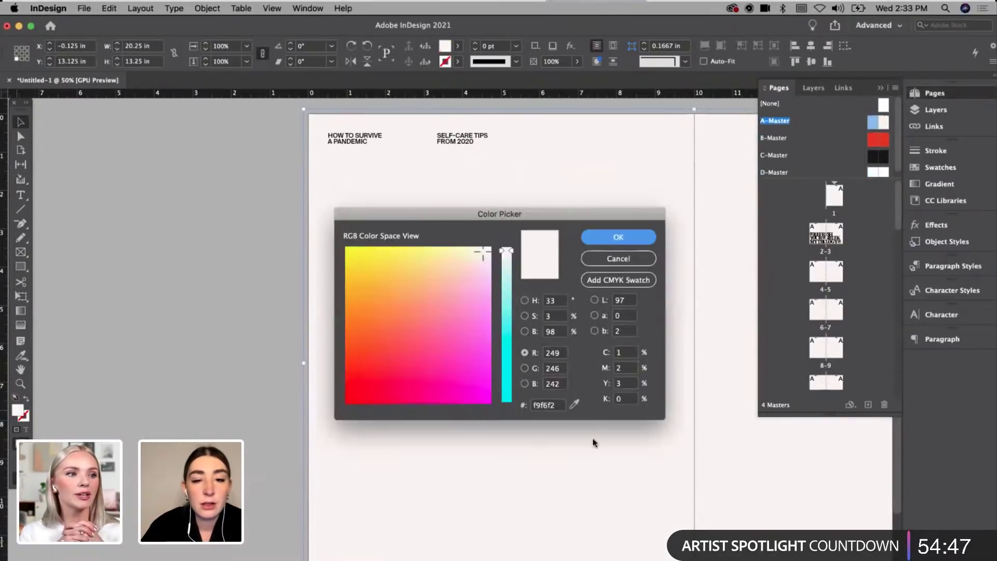
double_click(556, 408)
key(super+c)
key(Return)
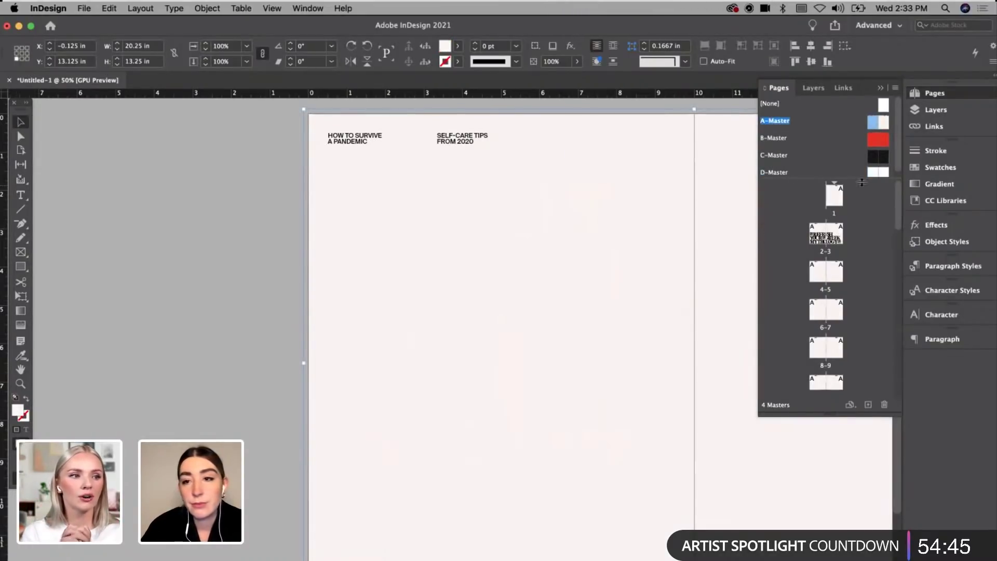
Step: Draw a square about 1.68 in wide on the left-hand page of the D-Master spread
double_click(877, 172)
click(21, 266)
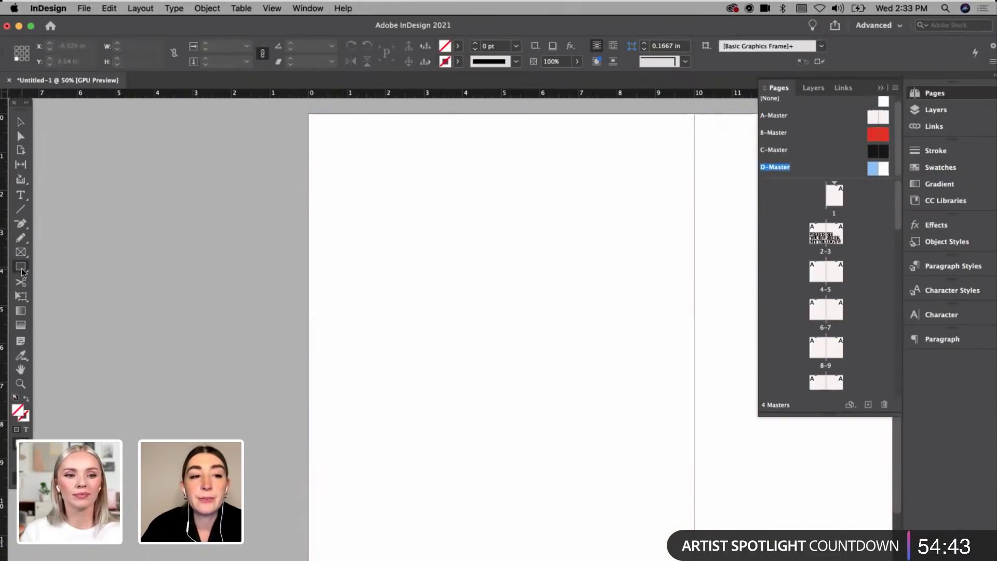
drag(407, 221, 473, 285)
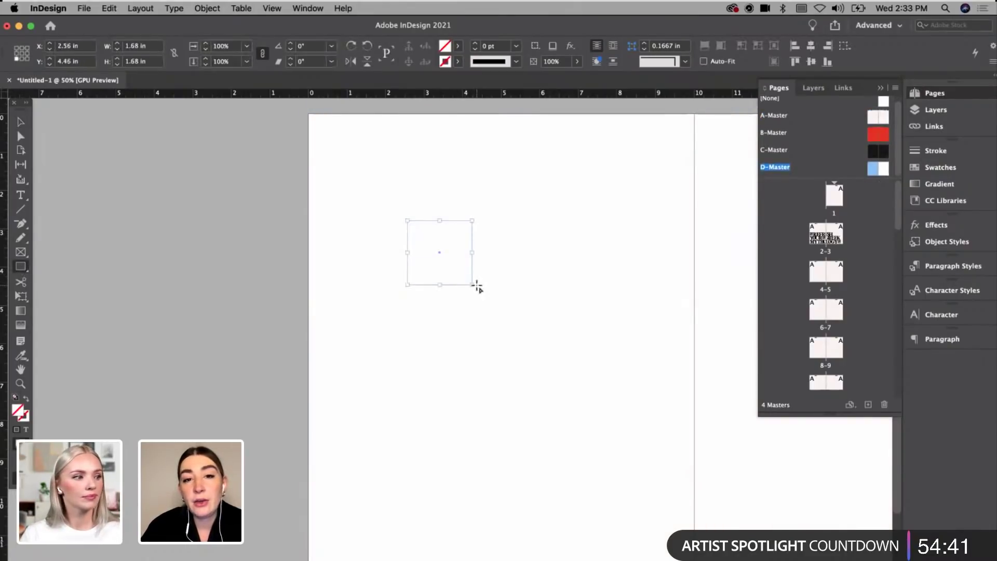
Step: Fill the new D-Master square with the copied off-white f9f6f2 and deselect it
double_click(18, 412)
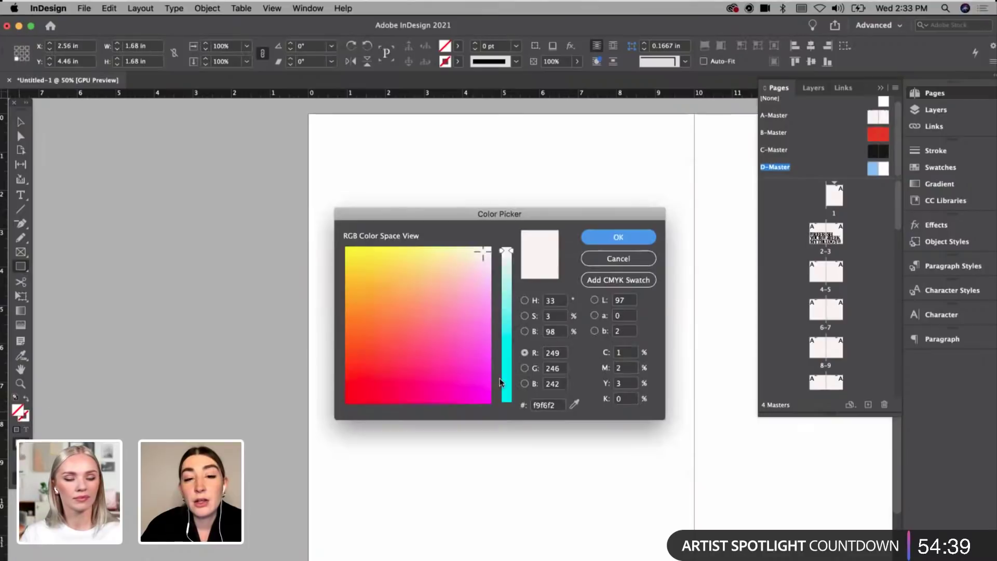
double_click(558, 406)
key(super+v)
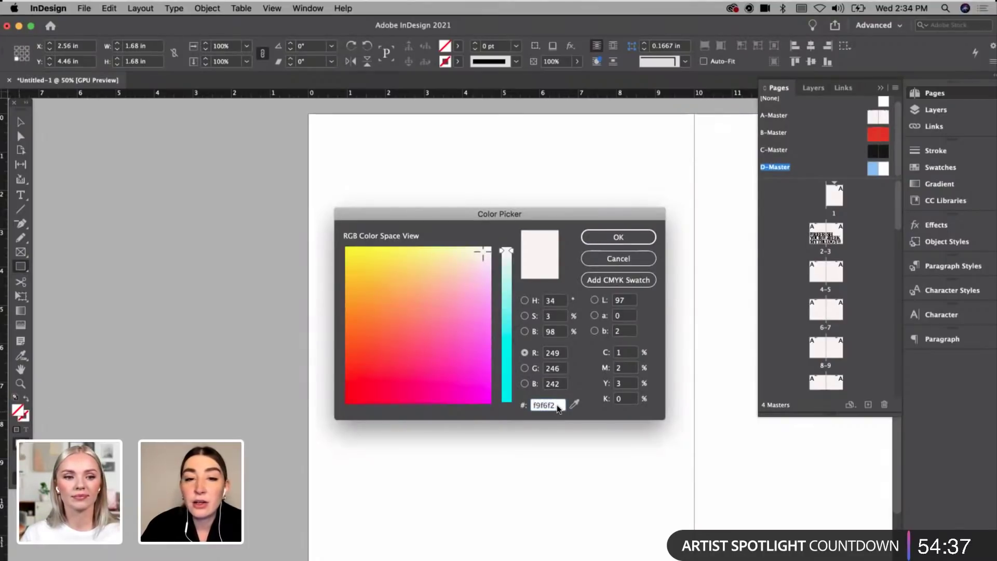
key(Return)
key(v)
click(649, 347)
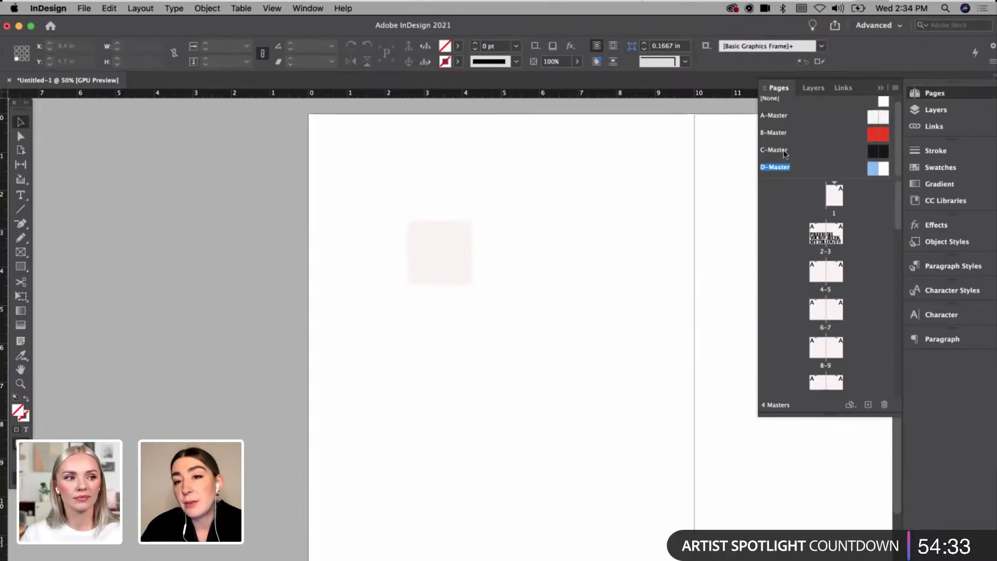
Step: Apply the black C-Master to pages 6-7 and show that spread
double_click(823, 234)
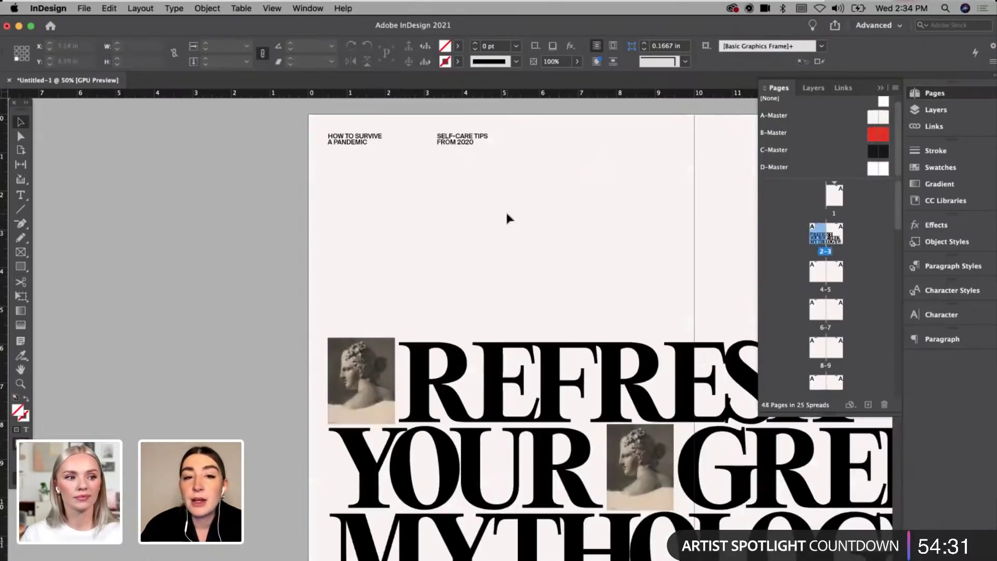
double_click(872, 120)
drag(818, 239, 818, 239)
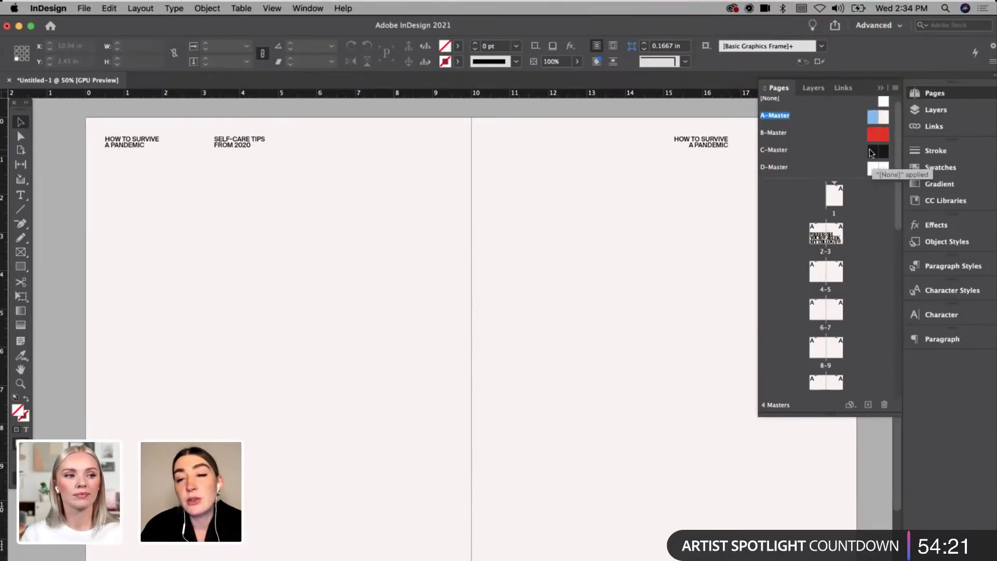
double_click(873, 154)
double_click(885, 152)
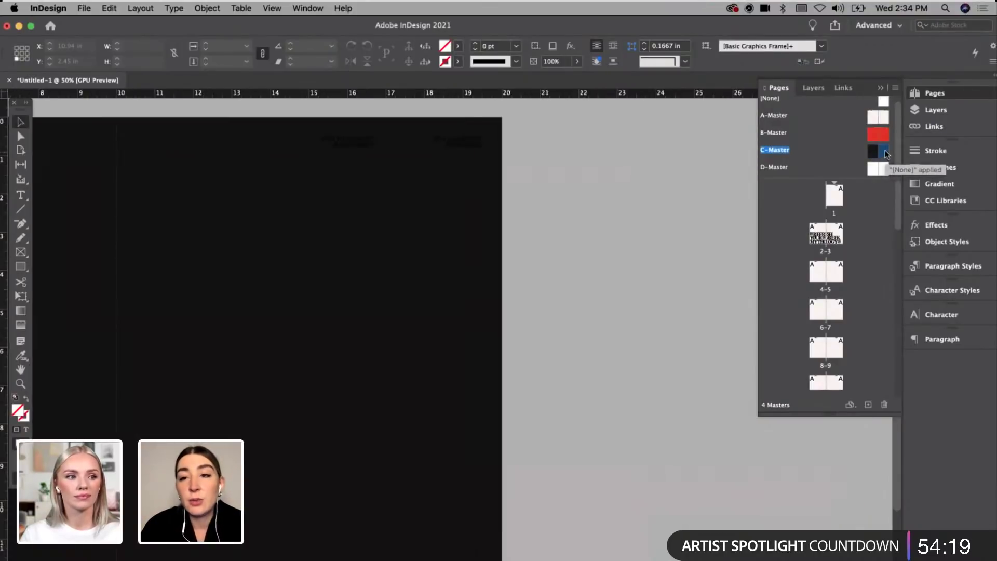
double_click(872, 153)
drag(873, 156, 826, 312)
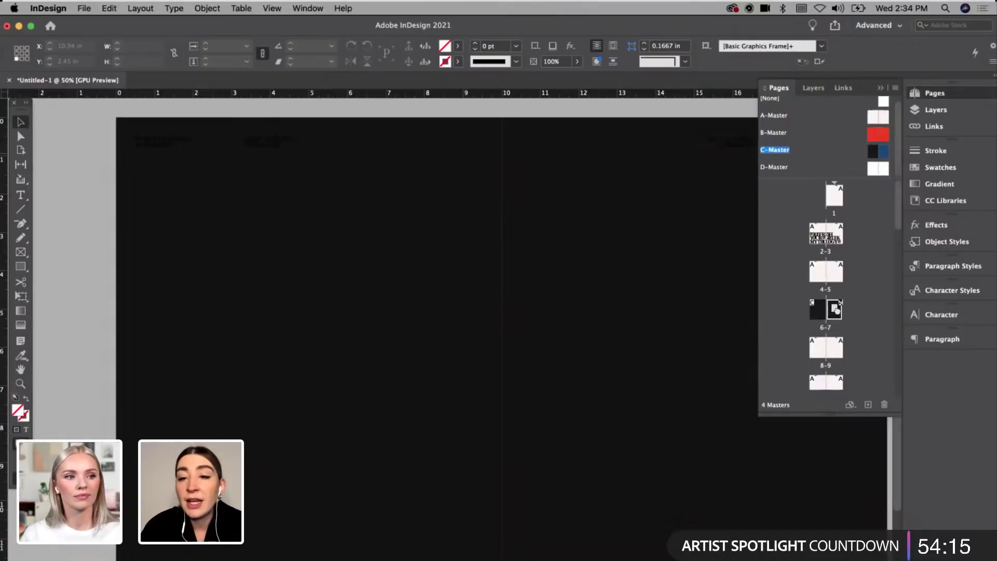
double_click(818, 316)
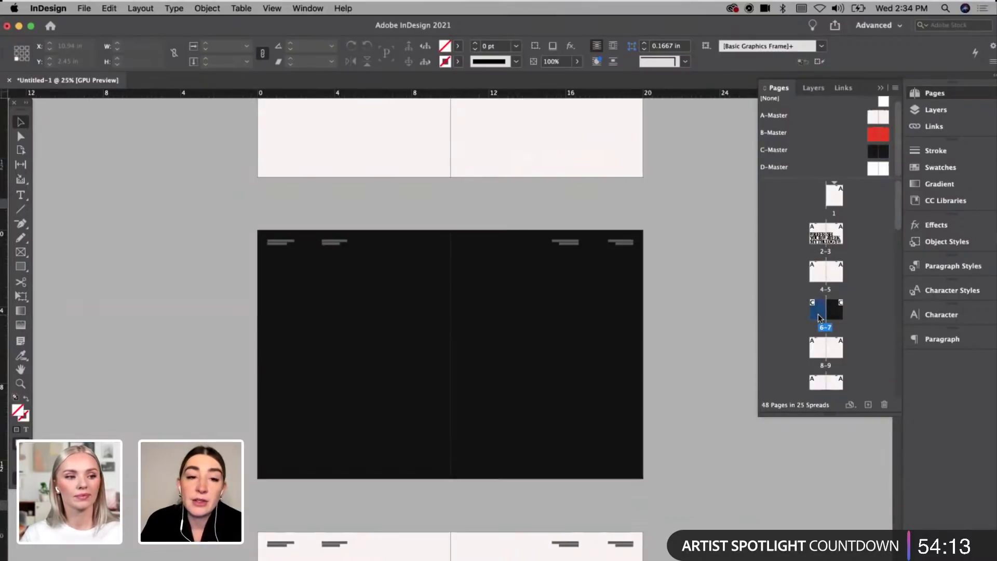
Step: Undo applying C-Master to pages 6-7 and filling the D-Master square, and review spread 2-3 and D-Master
key(super+z)
key(super+z)
key(super+z)
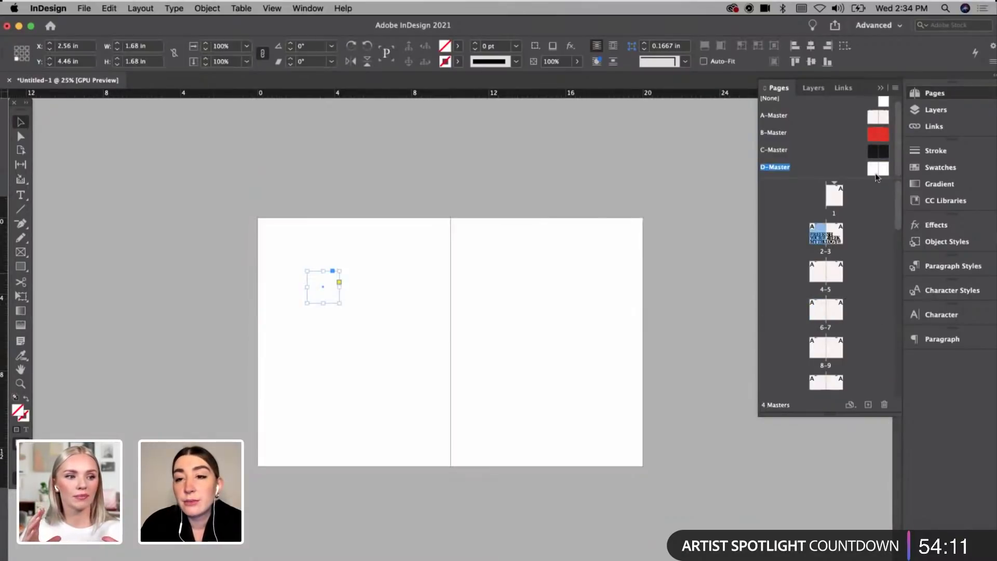
double_click(837, 240)
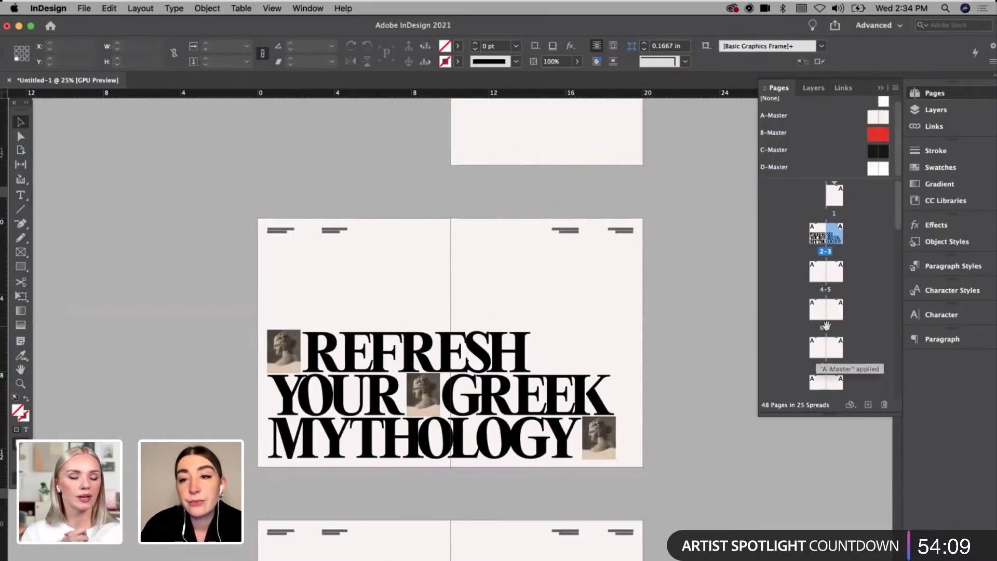
double_click(864, 168)
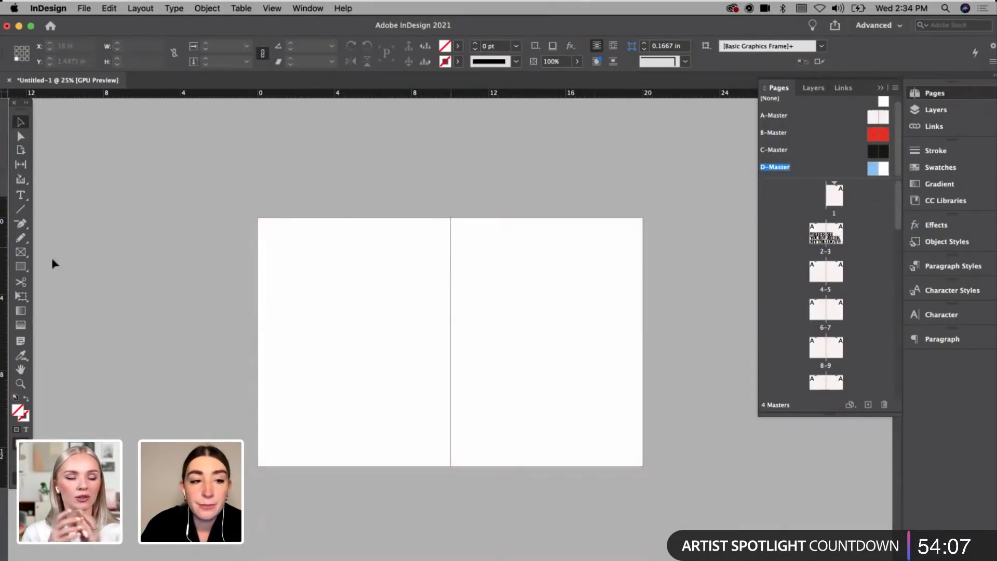
Step: Copy the A-Master background colour f9f6f2 and fill the D-Master square on the left-hand page with it
double_click(873, 118)
click(443, 373)
double_click(17, 411)
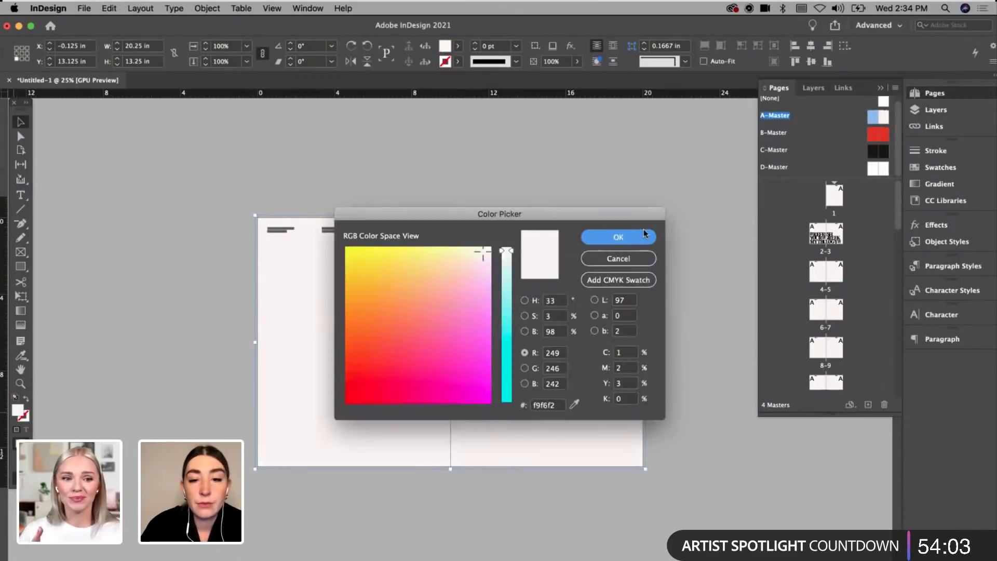
click(550, 407)
key(Return)
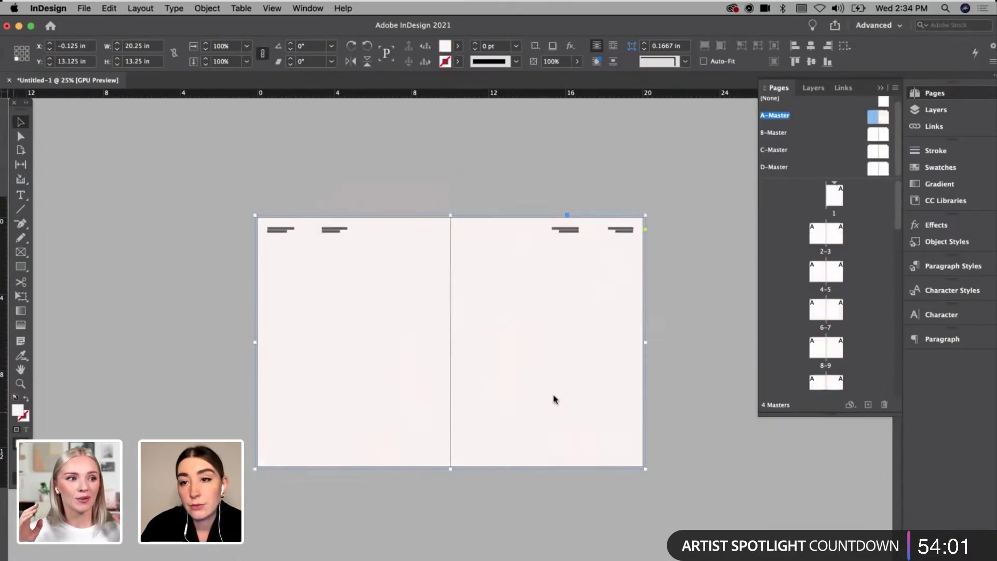
double_click(876, 168)
key(super+alt+shift+v)
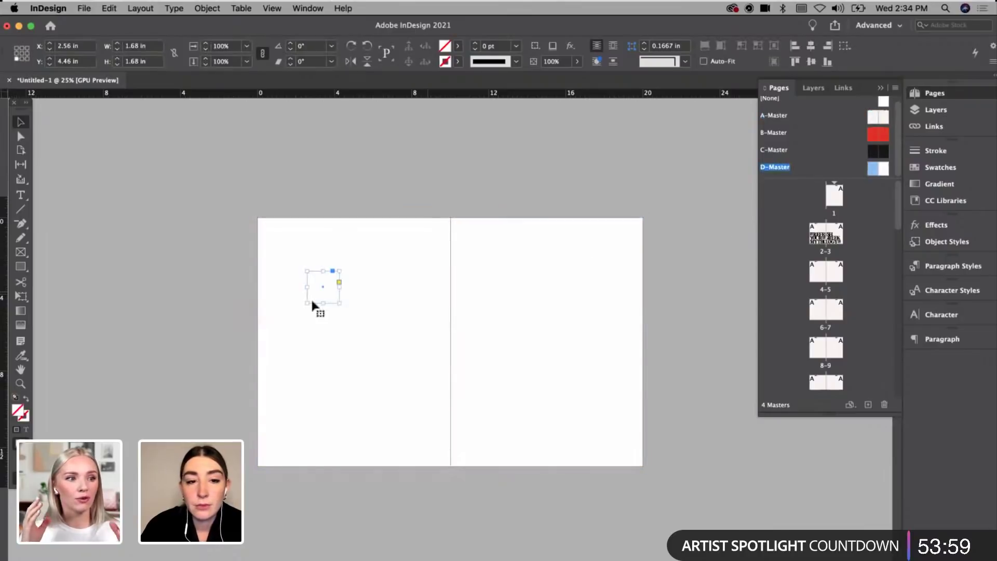
double_click(17, 411)
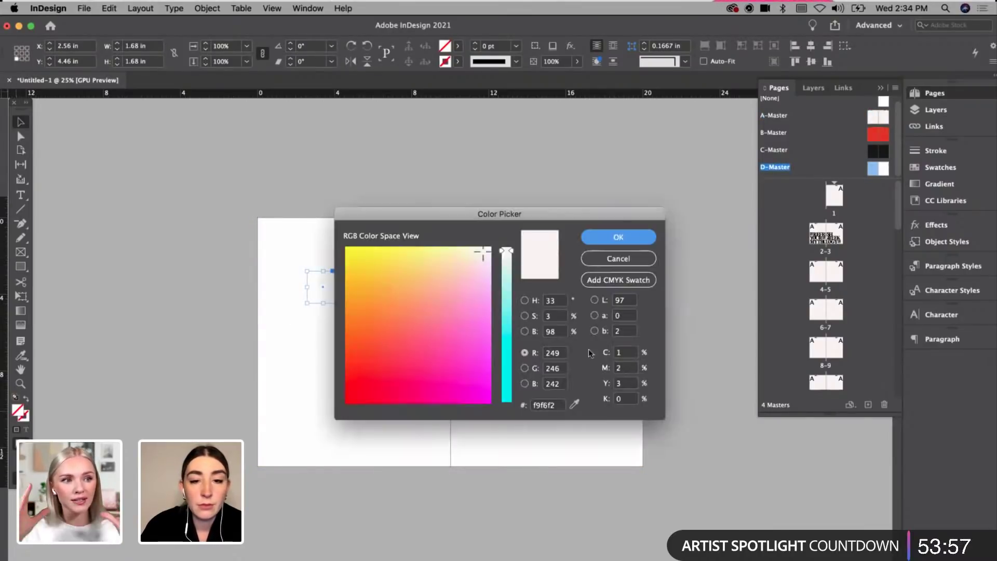
click(550, 403)
key(Return)
Step: Duplicate the off-white square directly to its right at X 4.4063 in and fill the copy with red d14f43
mouse_move(340, 300)
mouse_down()
mouse_move(379, 341)
mouse_move(463, 352)
mouse_move(390, 323)
mouse_move(372, 296)
mouse_move(387, 295)
mouse_move(344, 304)
mouse_up()
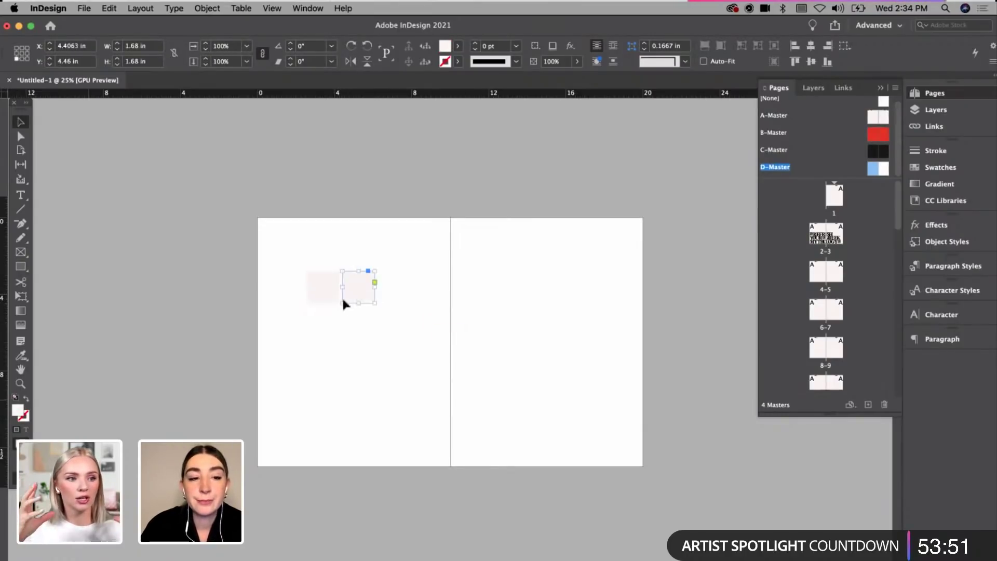
double_click(18, 410)
click(377, 349)
drag(377, 349, 374, 357)
key(Return)
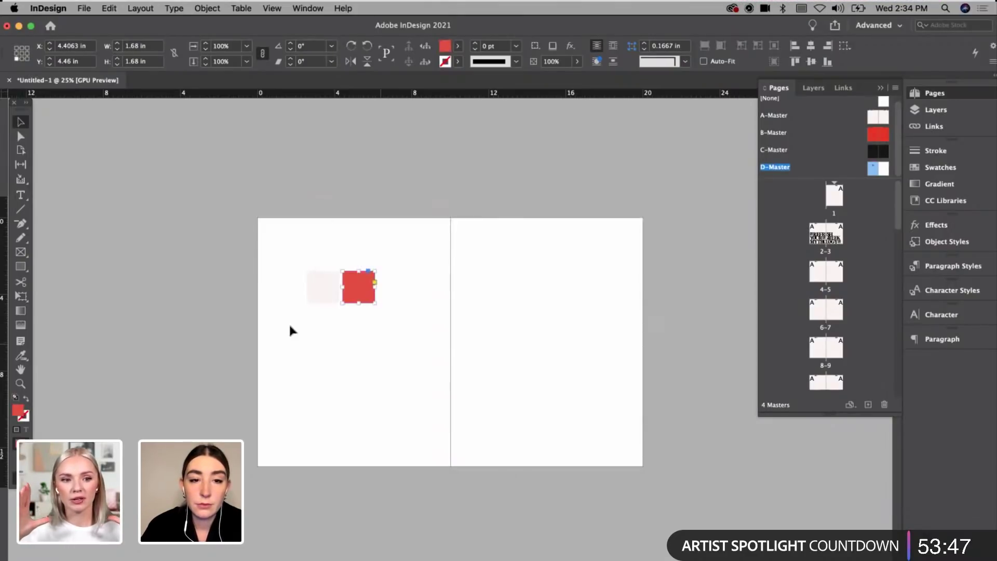
Step: Change the second square's fill to a more saturated red, choosing it by hue
double_click(23, 414)
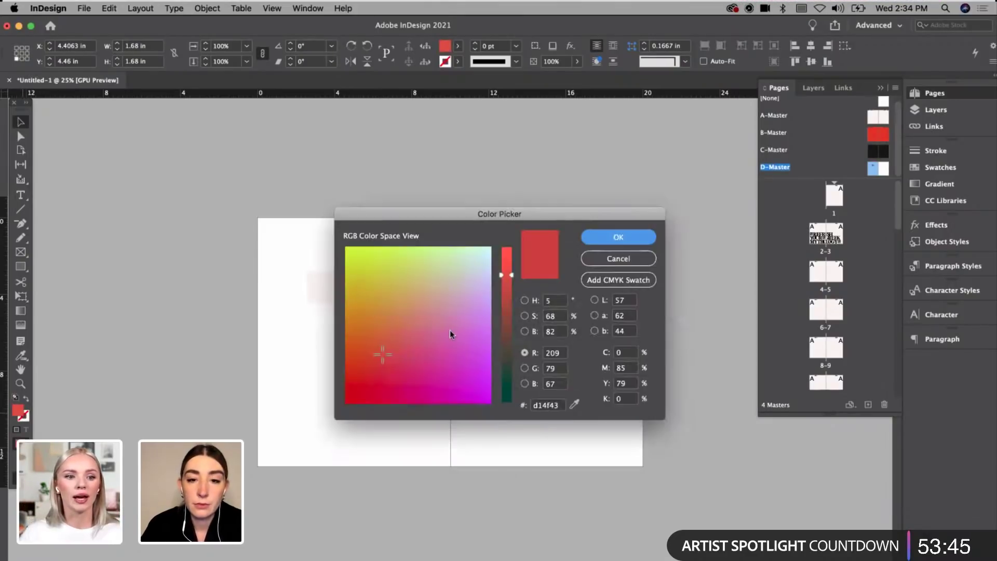
click(525, 301)
drag(446, 285, 457, 283)
key(Return)
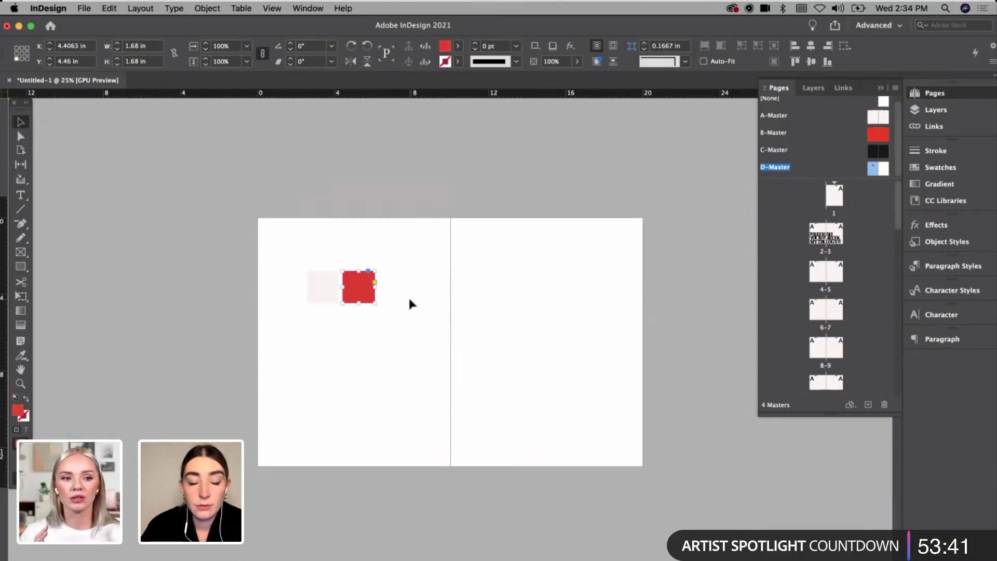
Step: Duplicate the red square to its right at X 6.2525 in and fill the copy with dark brown 4d413a
key(super+v)
drag(457, 348, 401, 294)
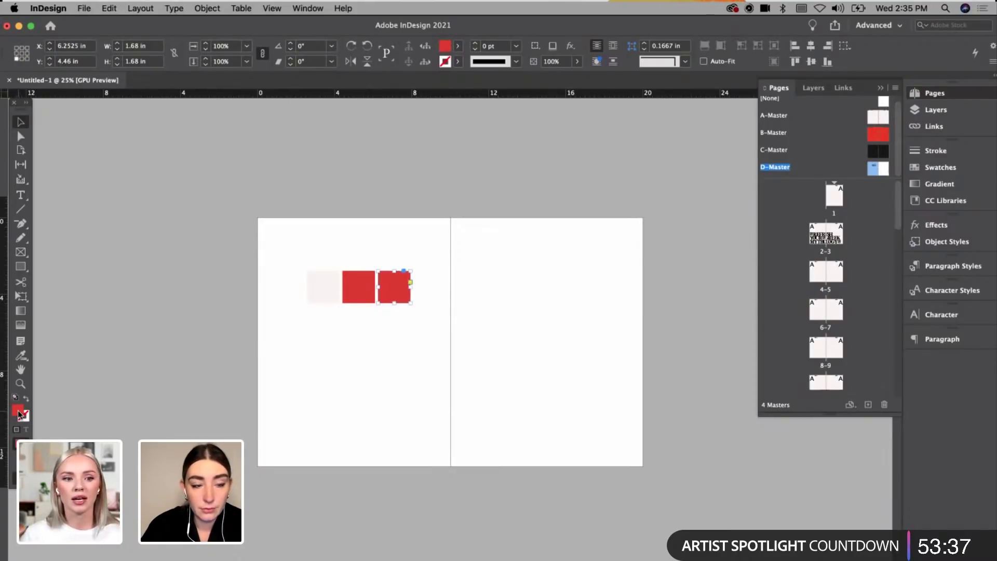
double_click(20, 414)
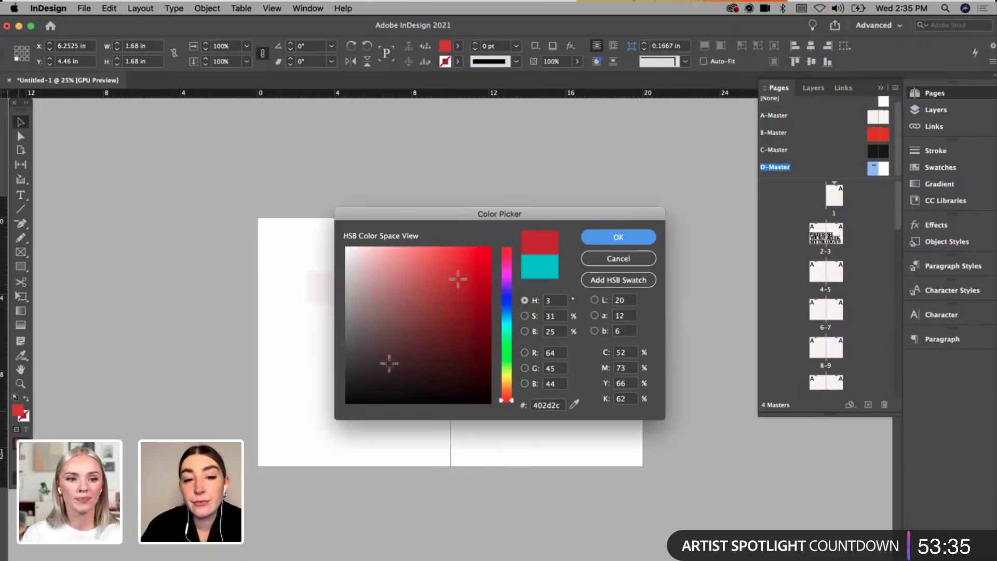
click(389, 364)
click(369, 365)
click(506, 391)
click(379, 357)
key(Return)
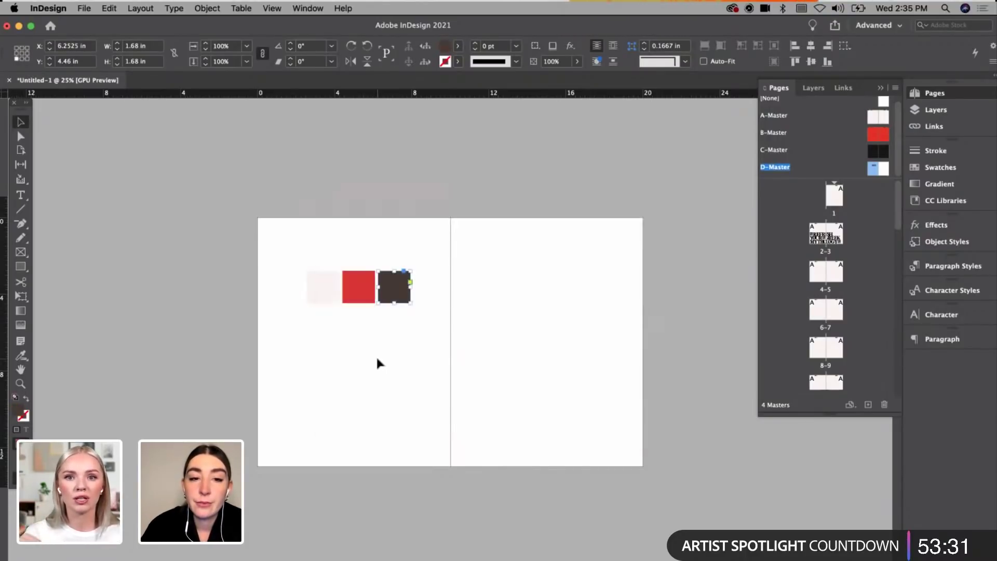
Step: Lighten the fill of the dark brown third square to a softer brown
double_click(20, 414)
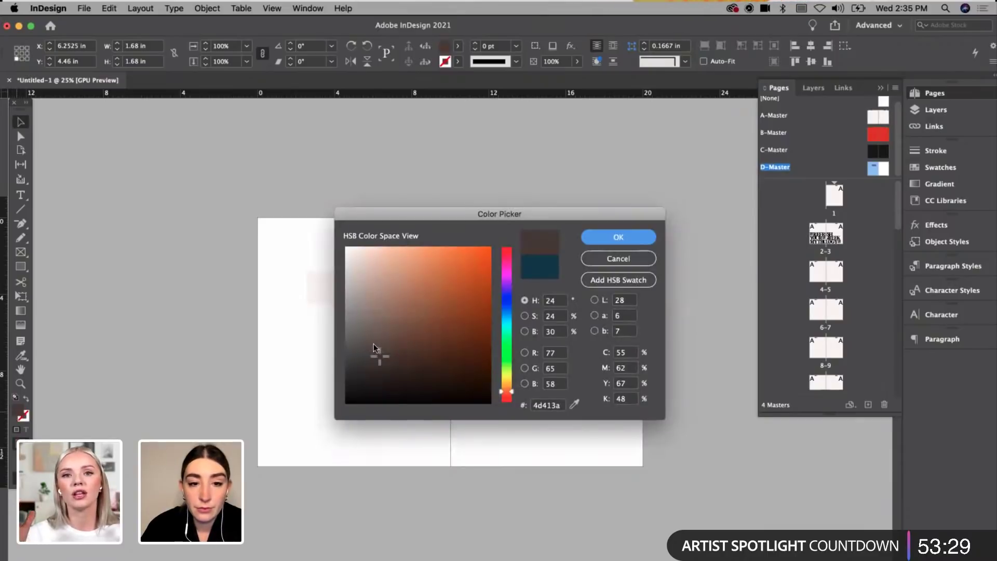
click(375, 342)
key(Return)
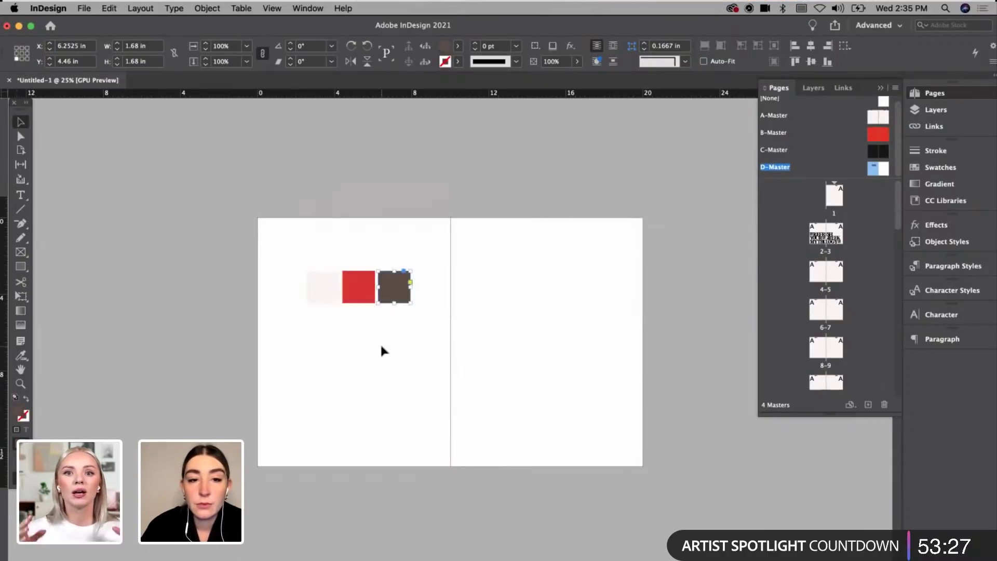
Step: Duplicate the brown square to its right at X 8.0988 in and fill the copy with near-black
key(super+v)
drag(454, 337, 434, 283)
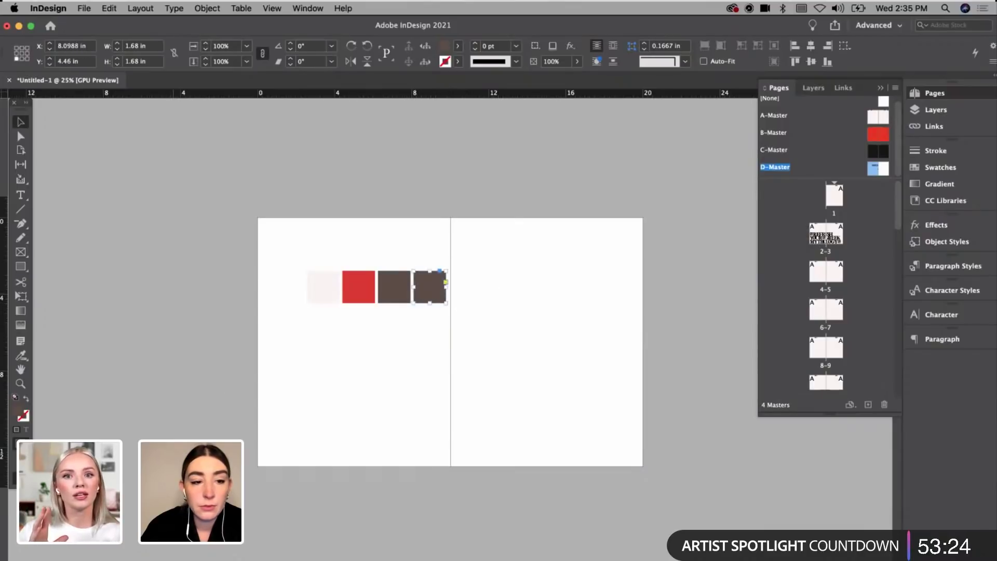
double_click(20, 413)
click(347, 383)
key(Return)
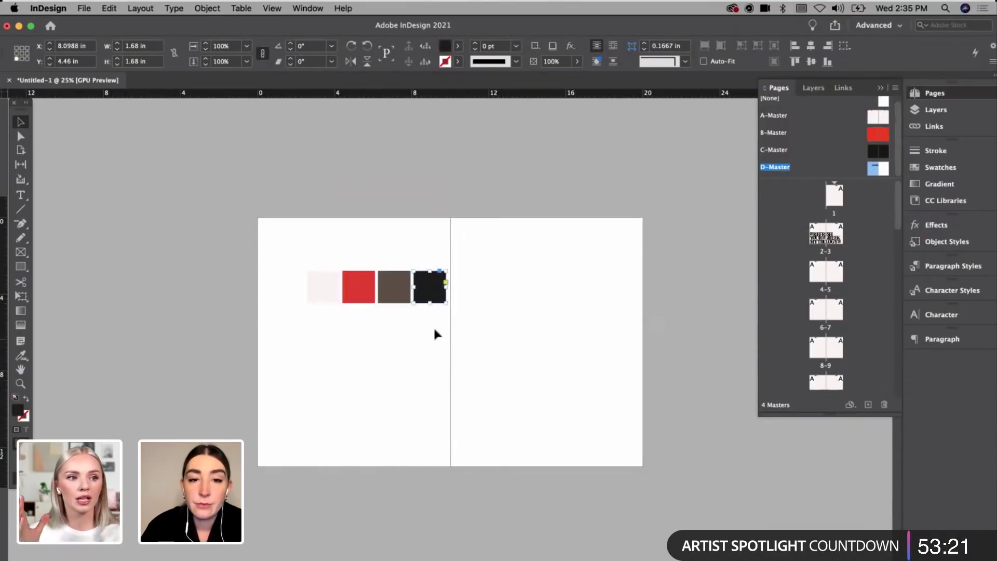
Step: Duplicate the near-black square to its right at X 10 in and fill the copy with green 237d36
key(super+v)
drag(454, 333, 469, 293)
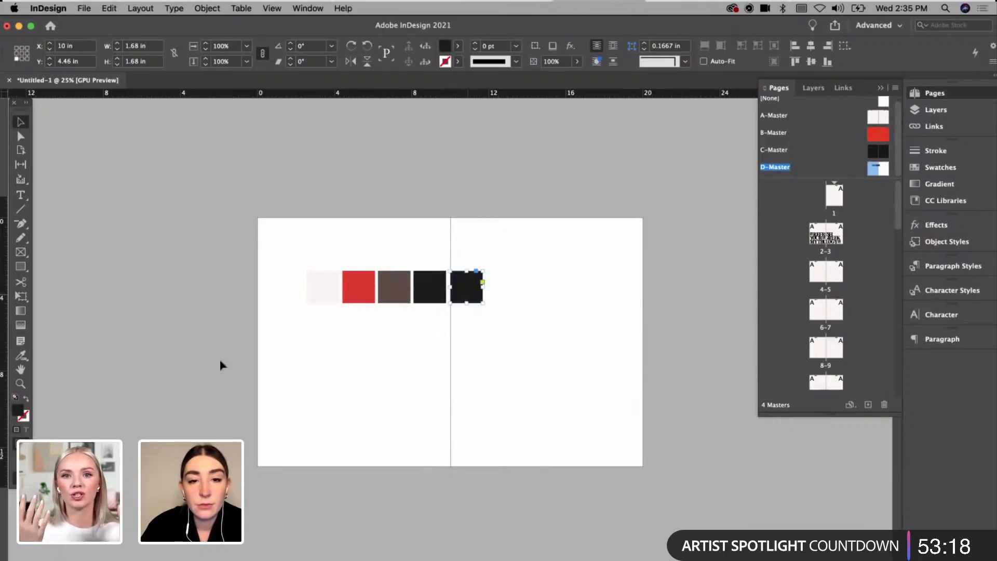
double_click(20, 413)
click(508, 344)
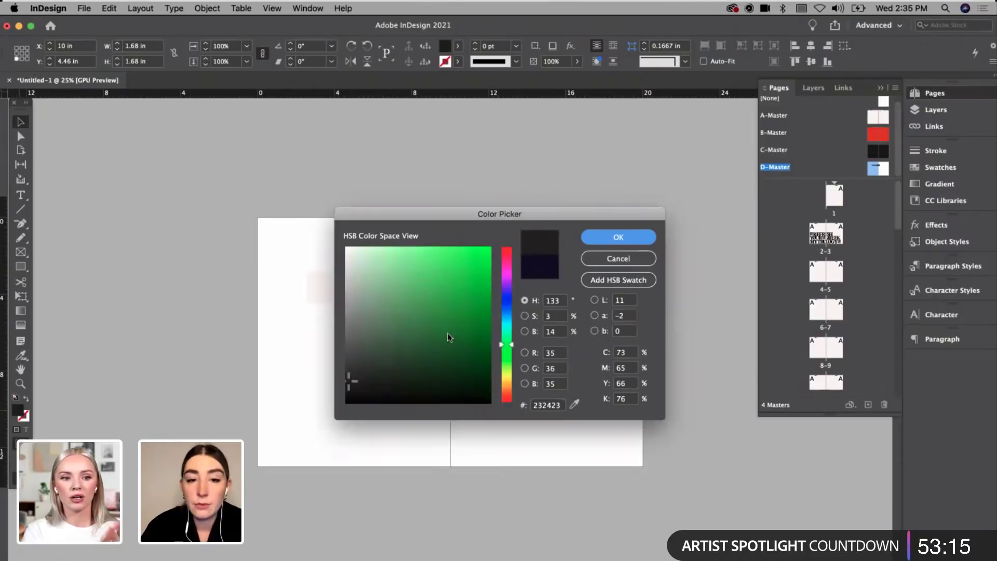
click(446, 331)
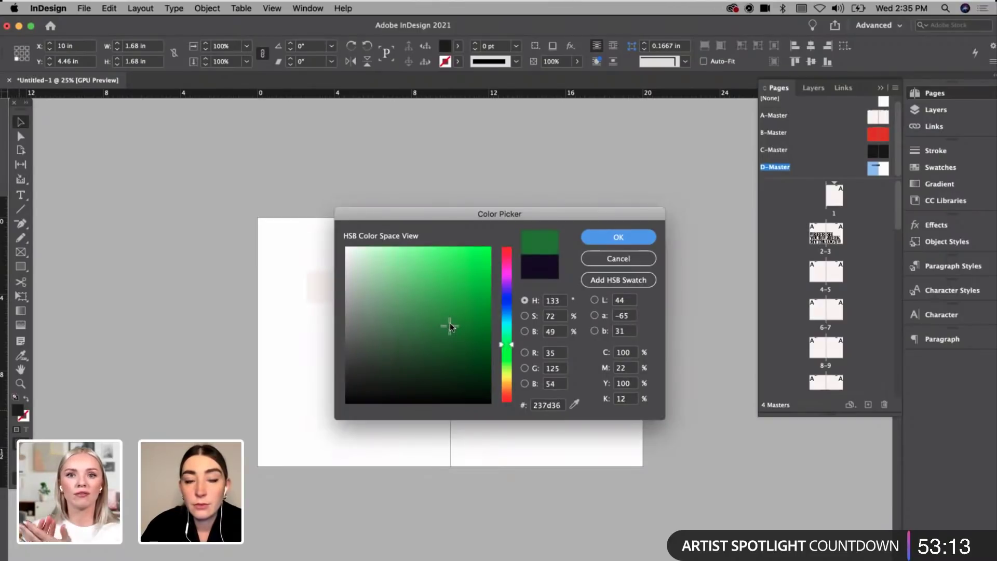
key(Return)
Step: Select all five palette squares and save their fills as a new colour group, Color Group 1, in the document's swatches
drag(524, 273, 231, 388)
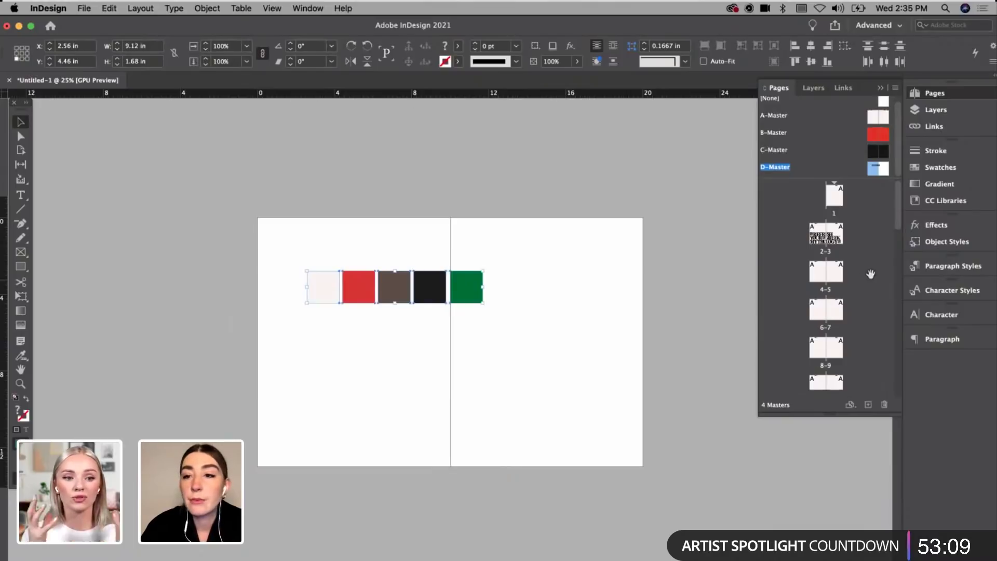
click(969, 169)
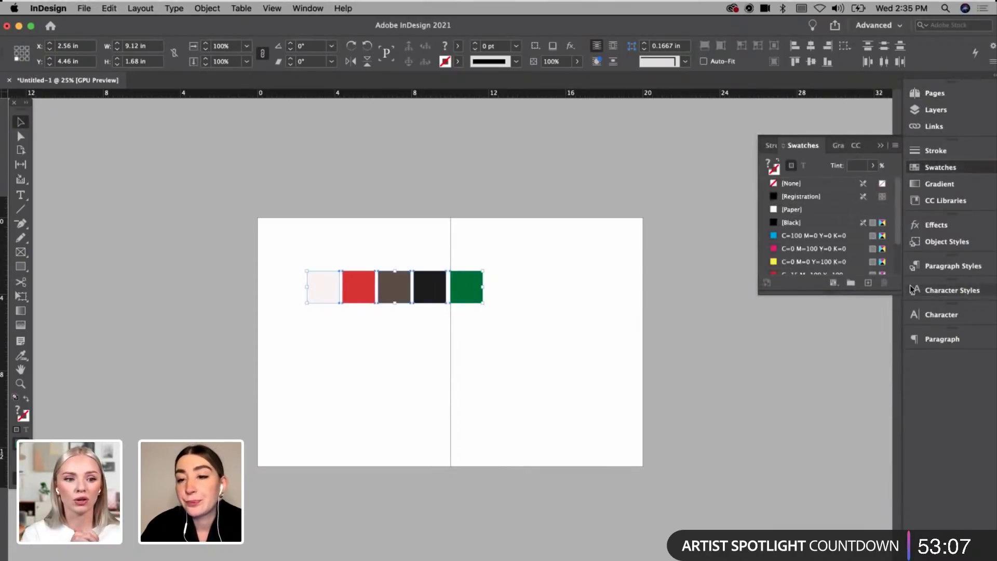
drag(882, 296, 882, 354)
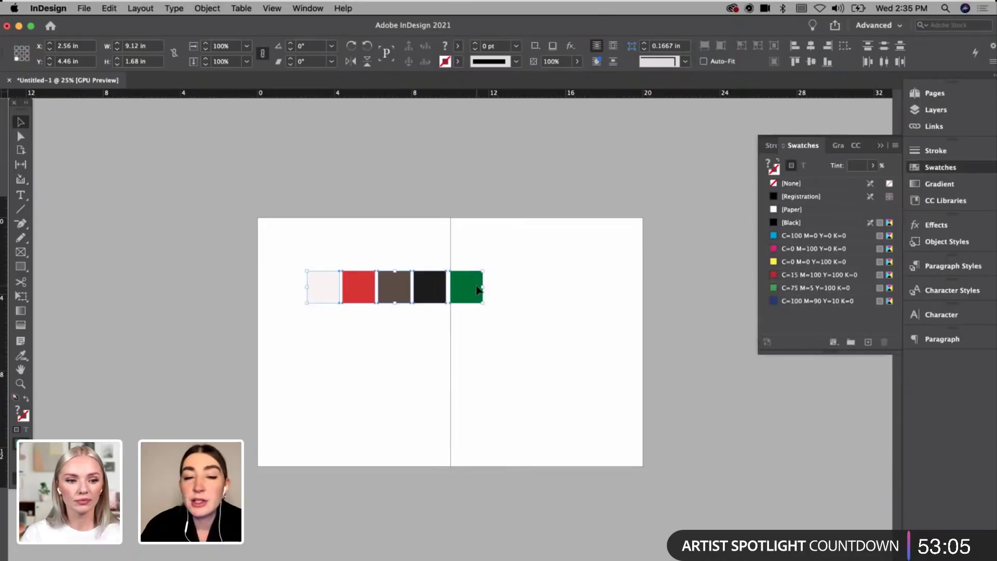
click(406, 257)
click(358, 286)
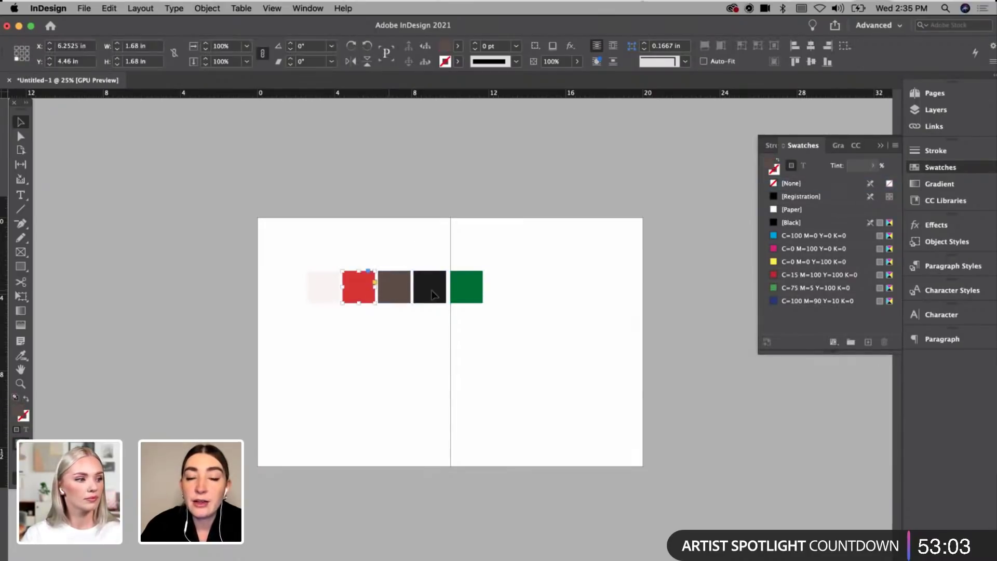
click(467, 287)
click(318, 295)
click(439, 299)
click(368, 300)
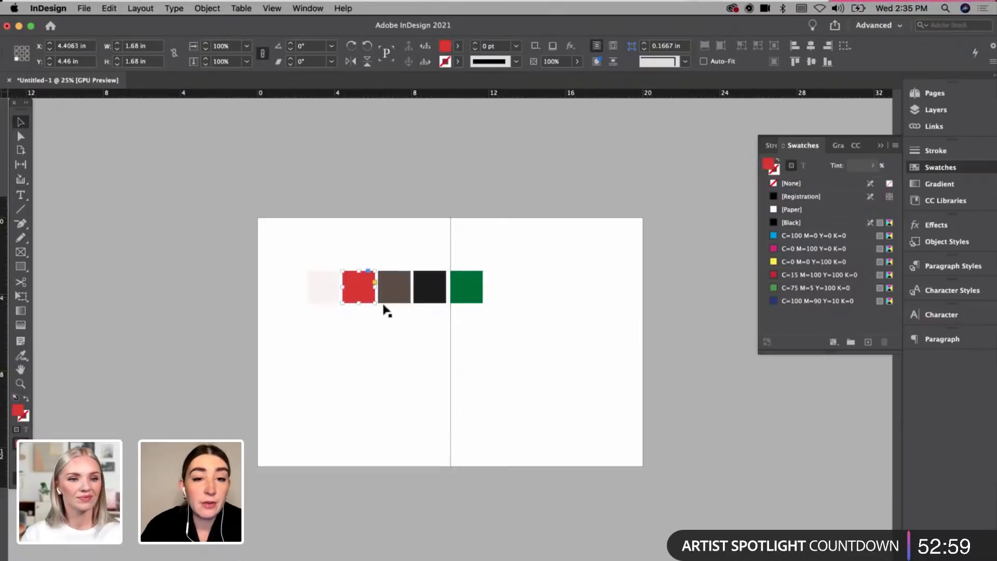
drag(526, 264, 302, 344)
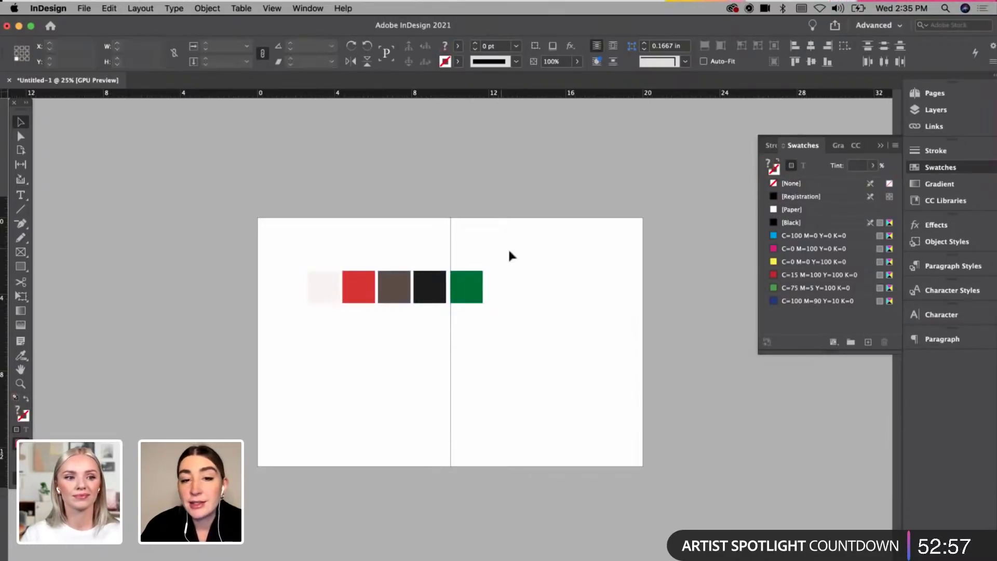
click(852, 343)
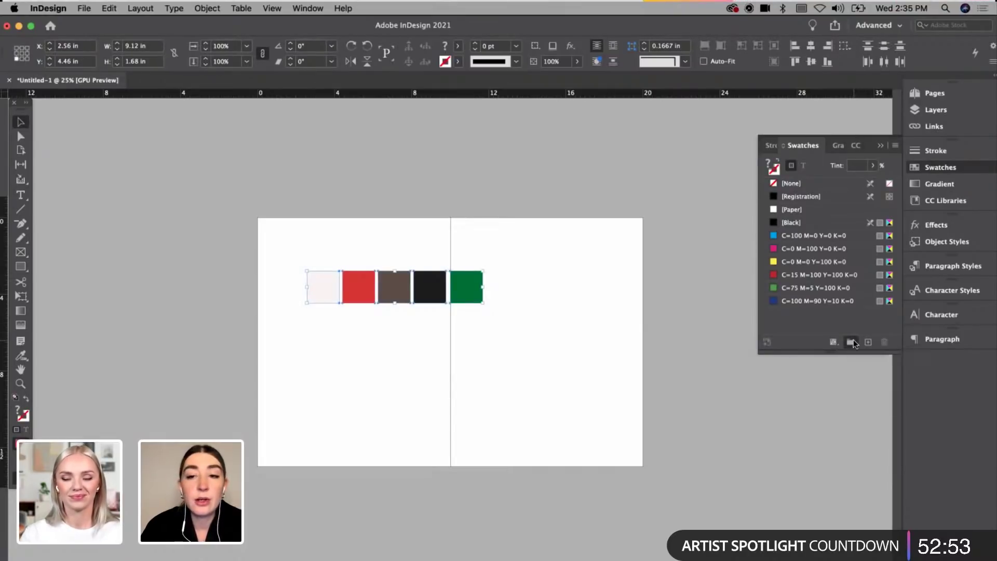
click(530, 345)
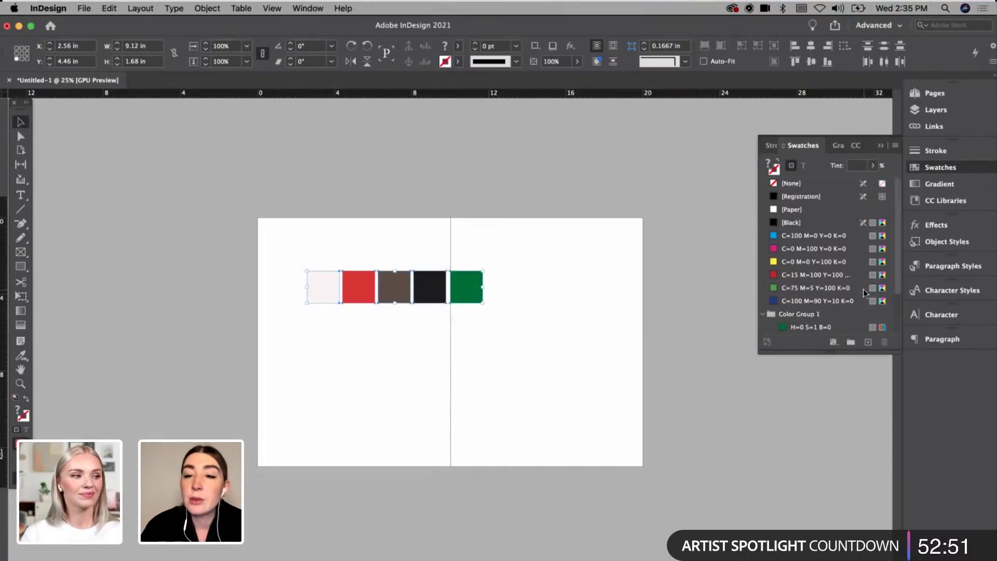
Step: Delete the five palette squares from the D-Master spread
scroll(864, 289, down, 2)
click(361, 354)
key(Delete)
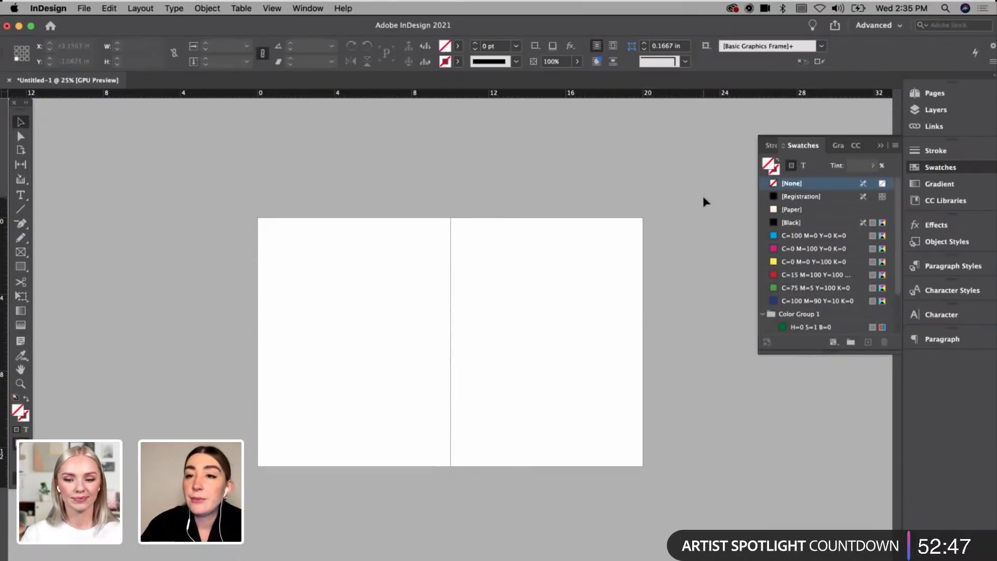
Step: Fill the A-Master background with the off-white swatch C=1 M=2 Y=3 K=0 from the colour group
click(938, 92)
double_click(878, 117)
click(552, 329)
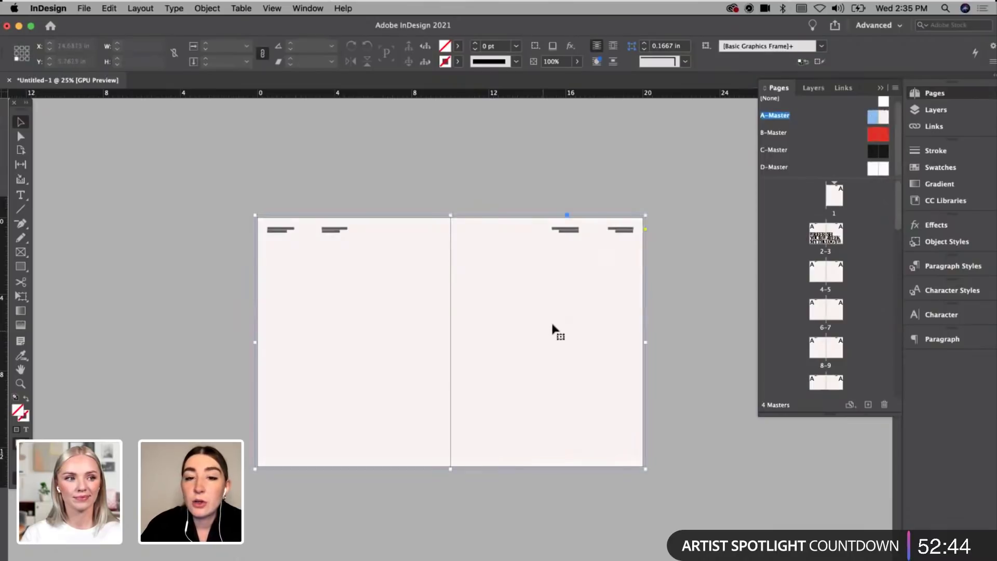
click(938, 168)
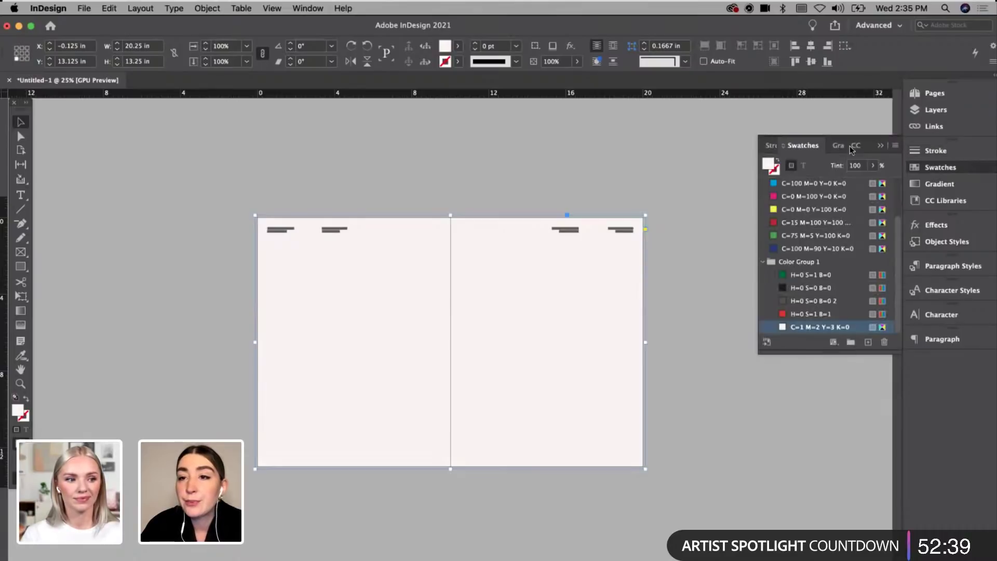
Step: Fill the B-Master background with the colour group's red swatch H=0 S=1 B=1
click(934, 93)
double_click(879, 137)
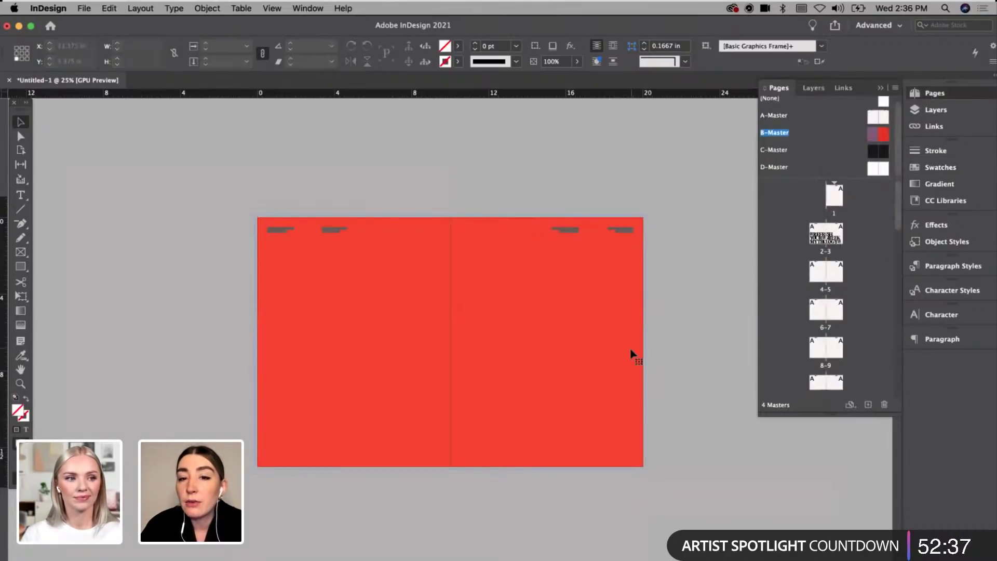
click(940, 168)
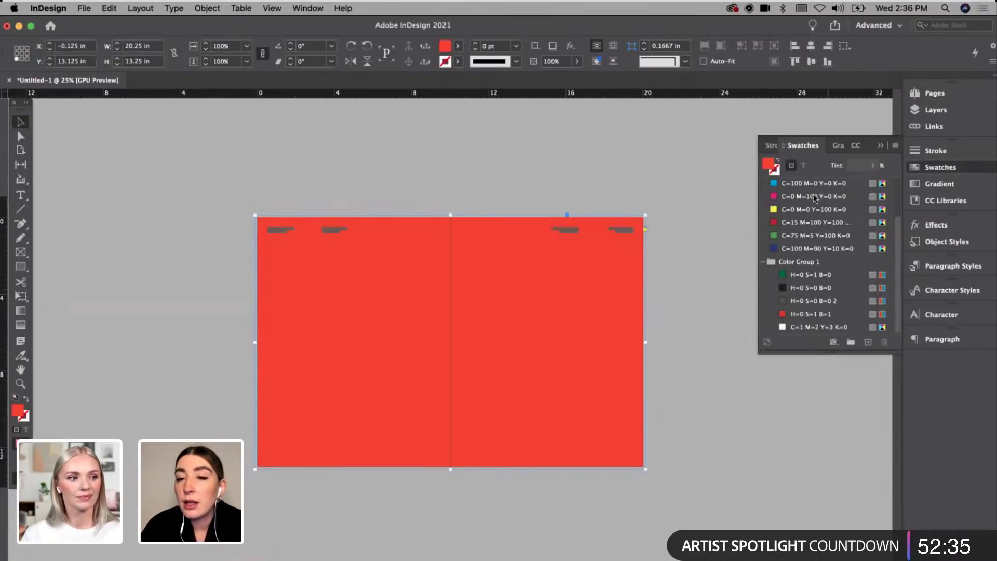
click(804, 314)
click(695, 330)
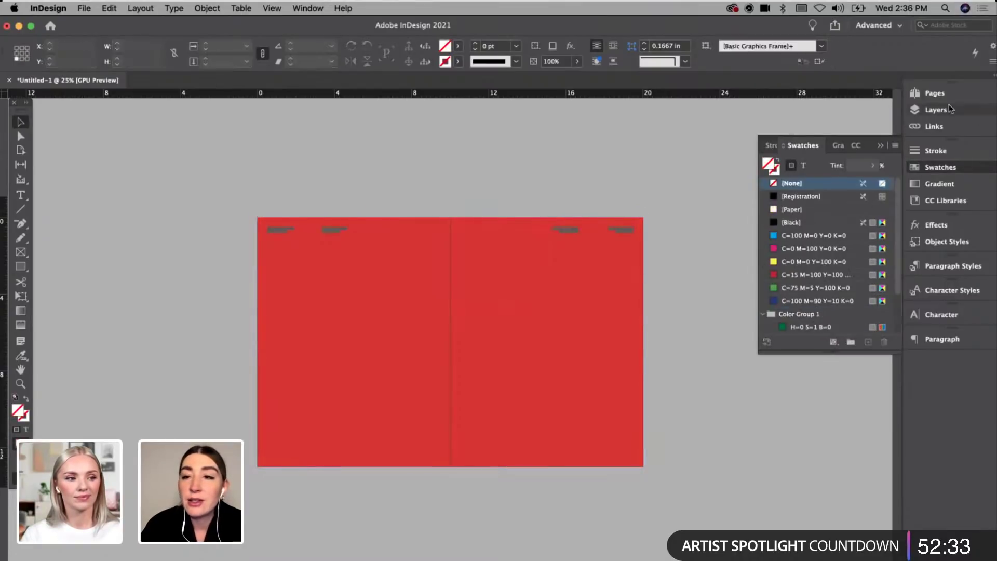
Step: Fill the C-Master background with the colour group's near-black swatch H=0 S=0 B=0
click(935, 94)
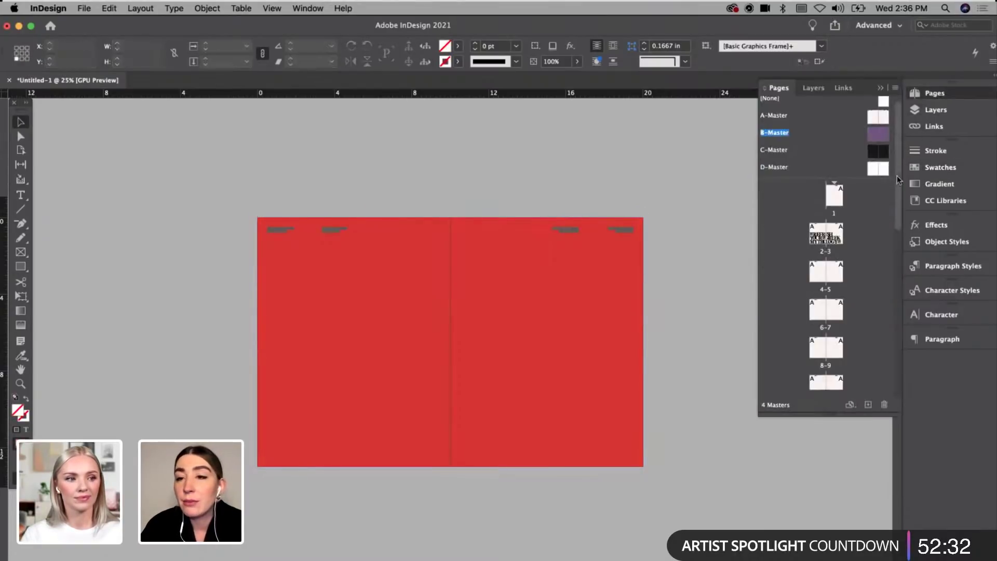
double_click(877, 153)
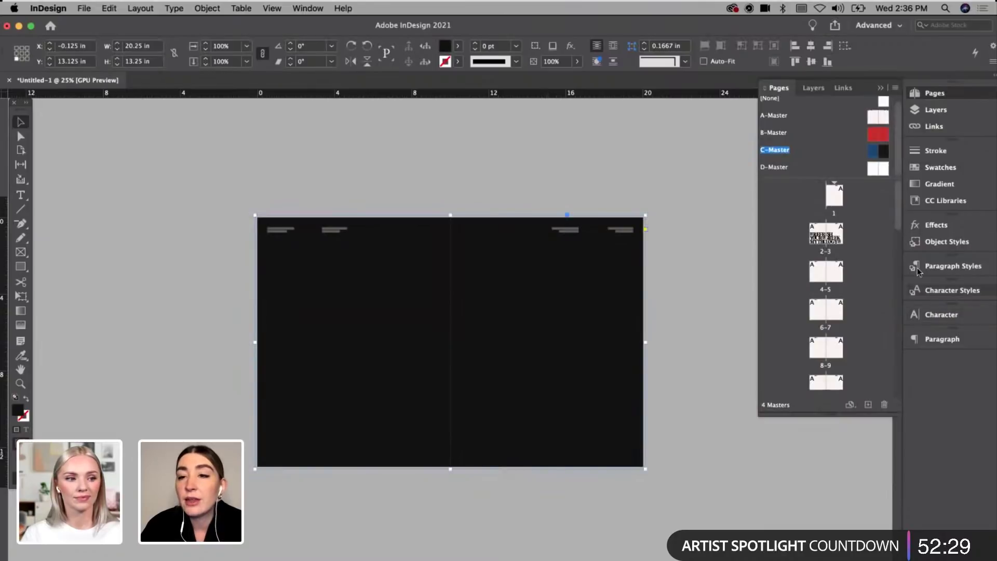
click(938, 167)
scroll(789, 302, down, 3)
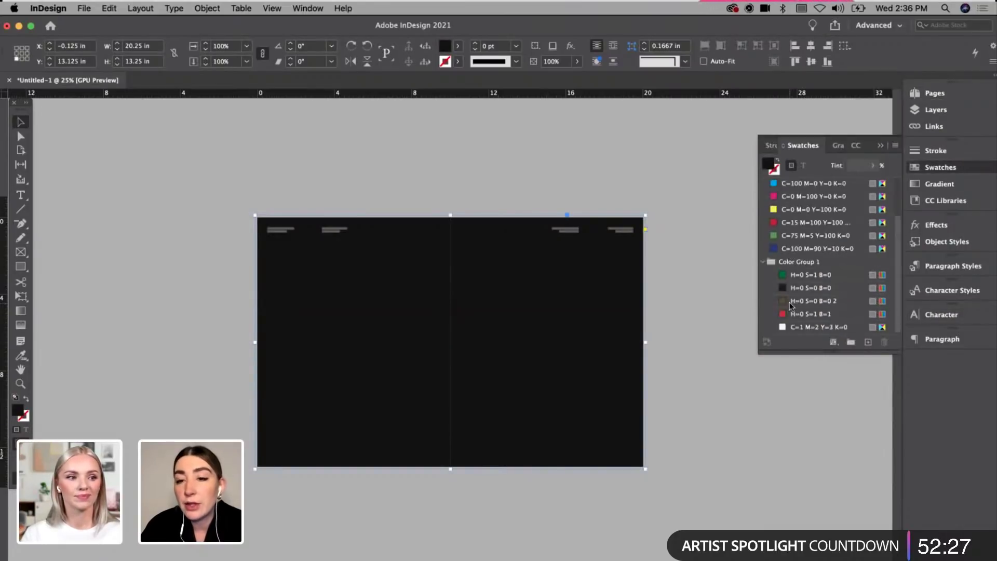
click(792, 289)
scroll(810, 270, up, 3)
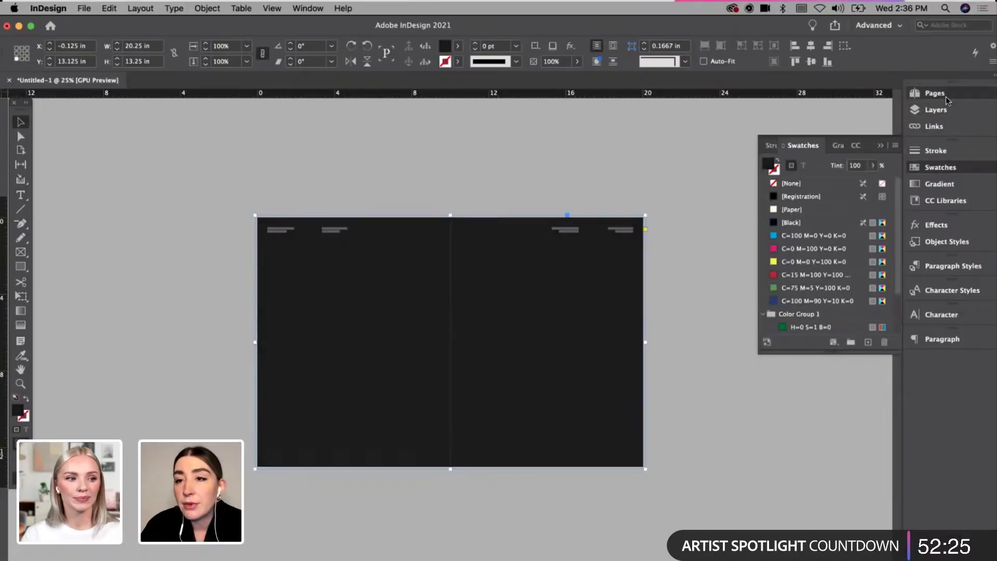
Step: Delete the empty D-Master spread
click(942, 94)
click(881, 171)
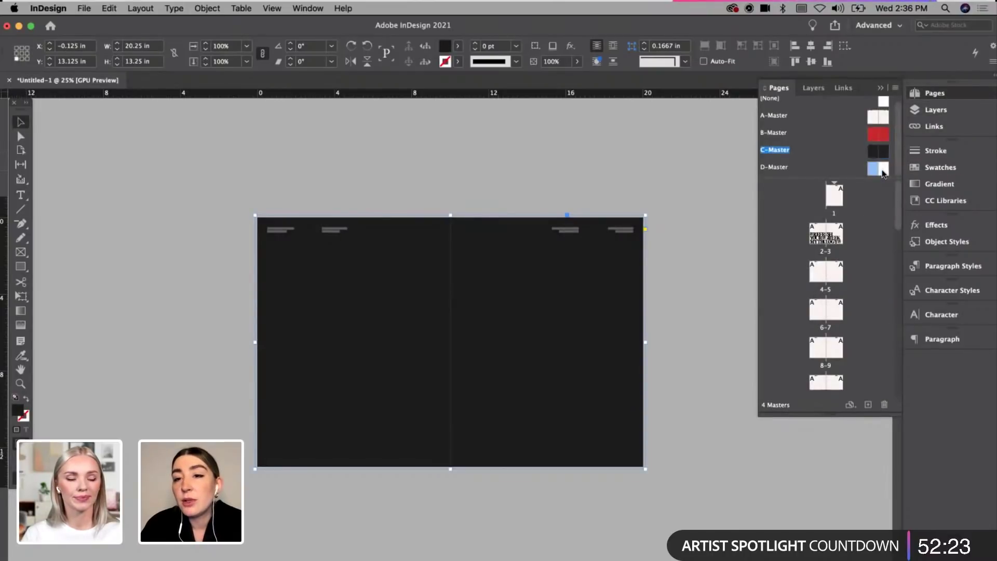
click(886, 405)
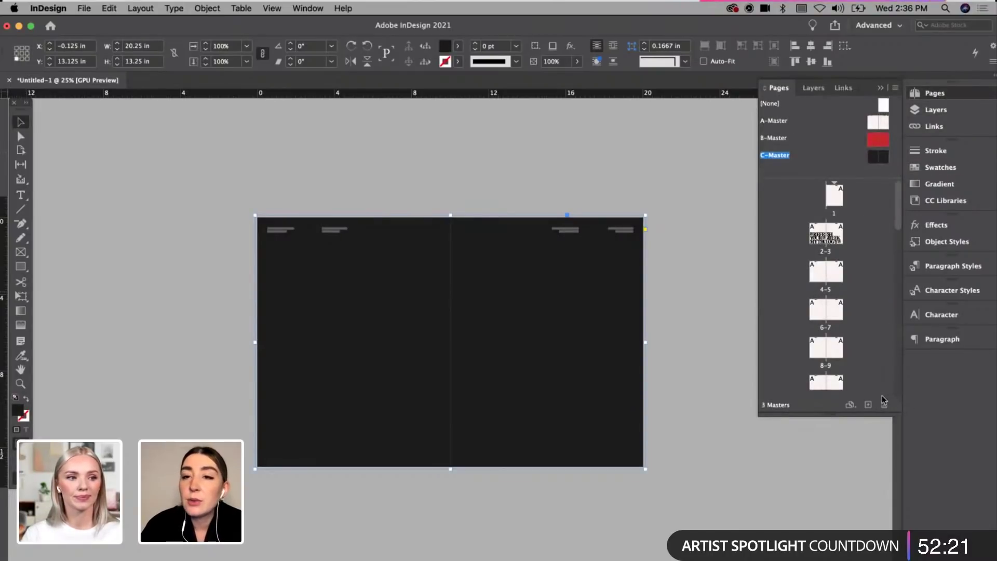
Step: Duplicate the C-Master spread, with its header text and background, as another master
click(874, 159)
right_click(874, 159)
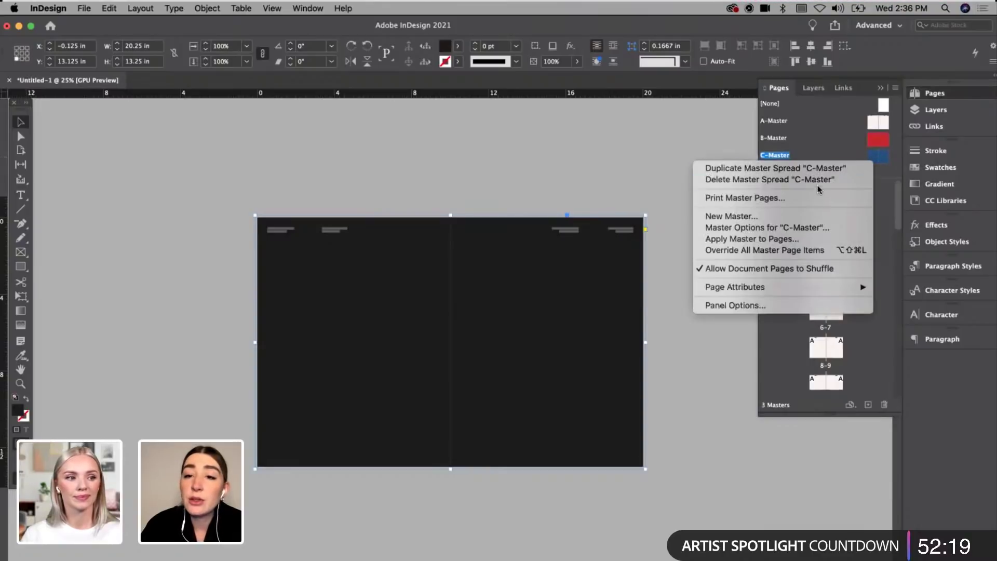
key(Escape)
key(super+z)
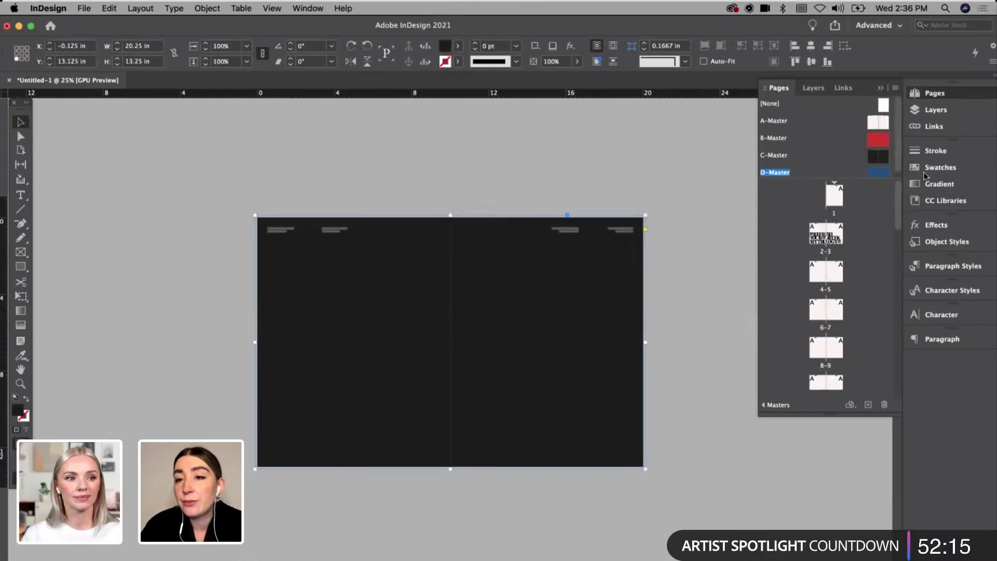
Step: Fill the duplicated master's background with the colour group's green swatch H=0 S=1 B=0
click(937, 167)
click(800, 314)
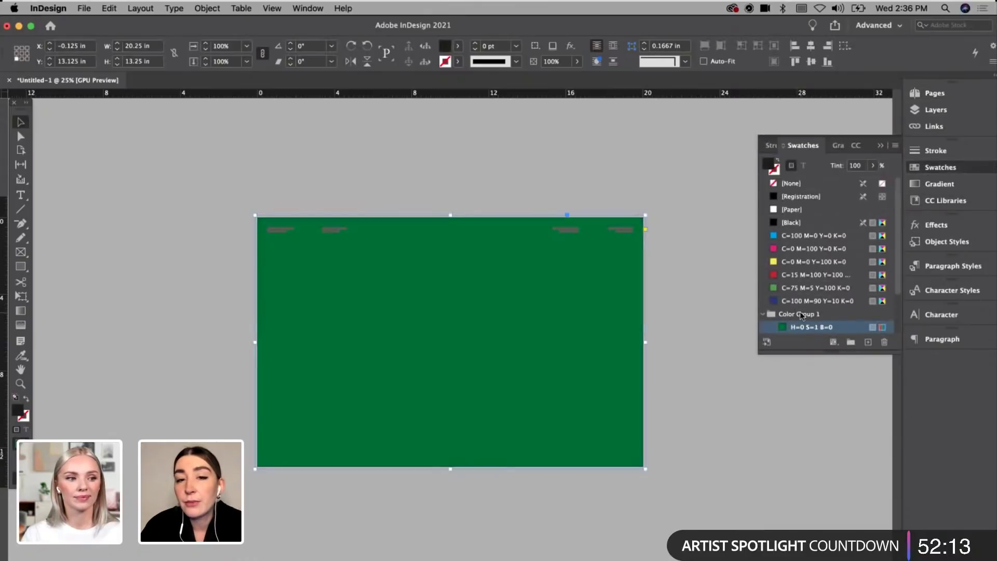
click(664, 216)
Step: Duplicate the green D-Master spread to make a fifth master
click(946, 95)
click(871, 170)
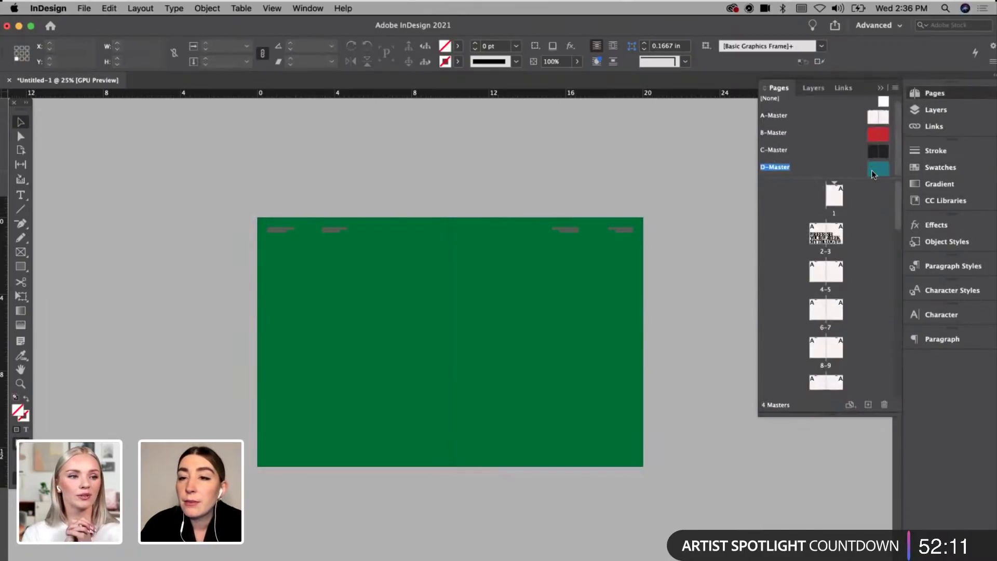
right_click(873, 167)
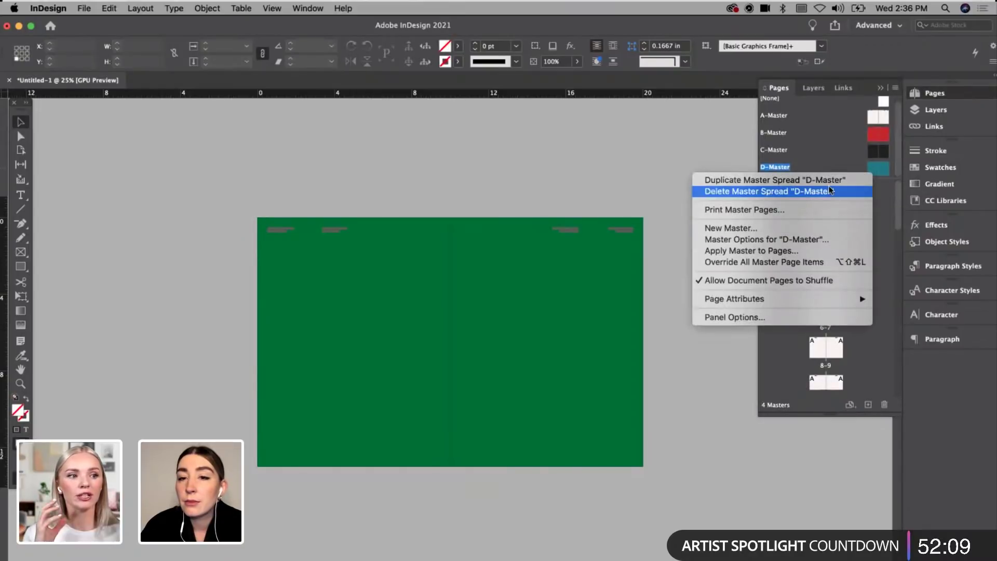
key(Escape)
Step: Fill the new fifth master's background with the colour group's brown swatch H=0 S=0 B=0 2
click(560, 304)
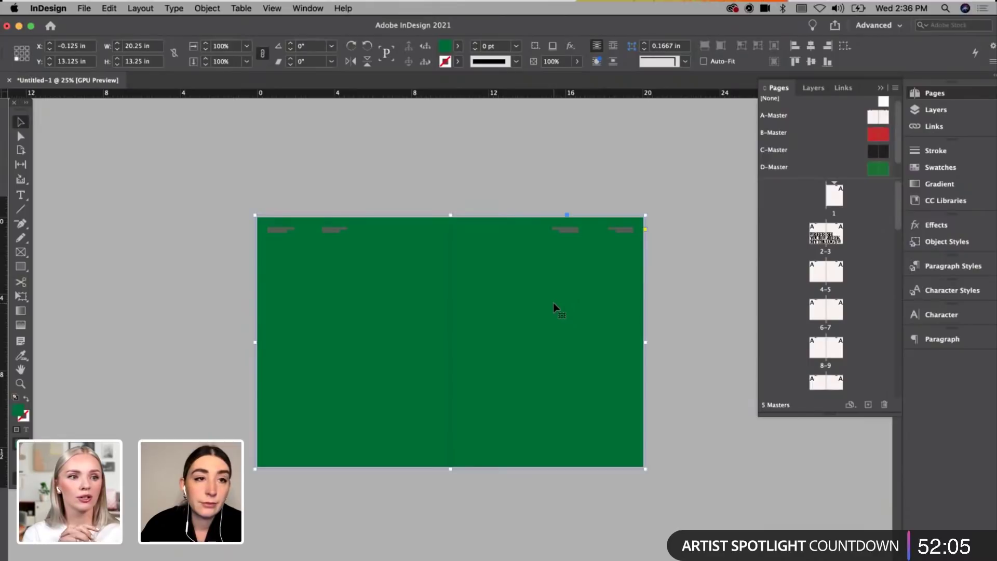
click(941, 167)
scroll(826, 303, down, 3)
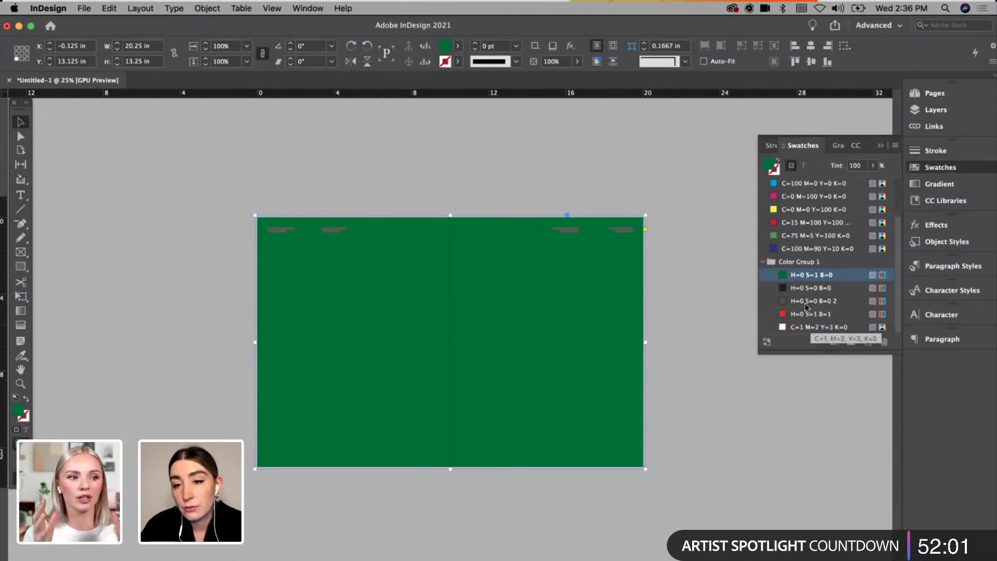
click(805, 303)
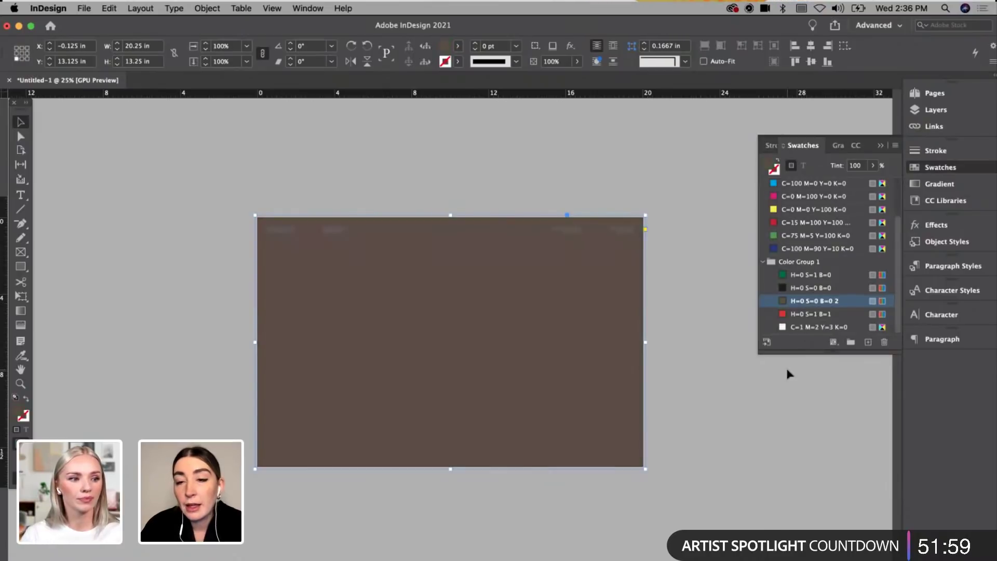
Step: Examine the brown fill's values in the Color Picker, comparing its brightness, saturation and hue views, and leave the colour as it is
double_click(18, 413)
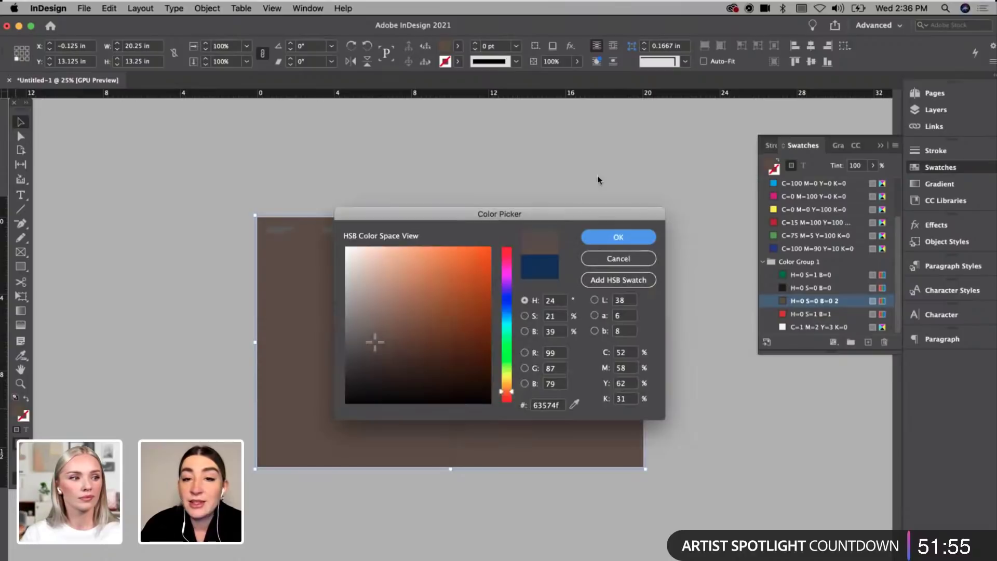
drag(566, 218, 655, 92)
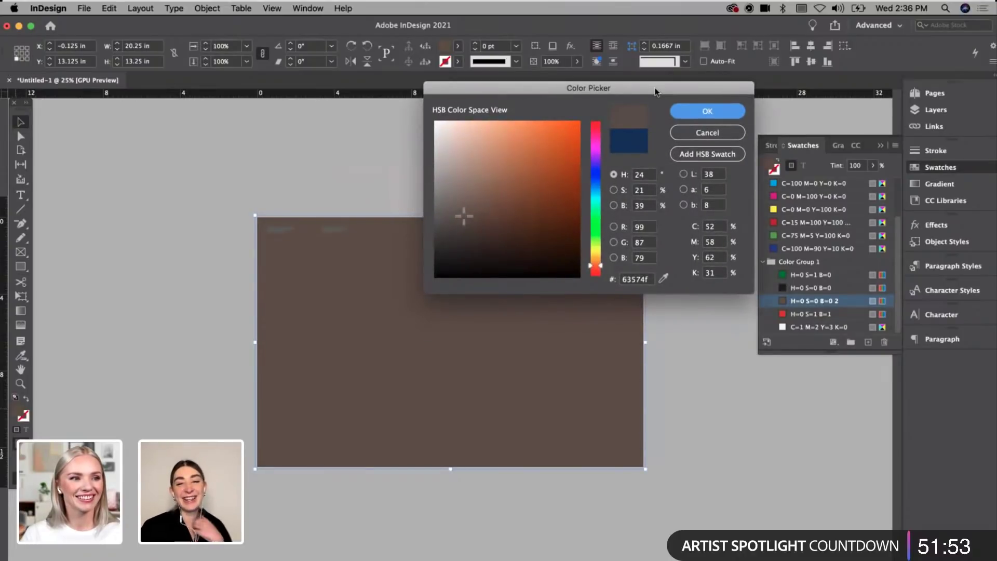
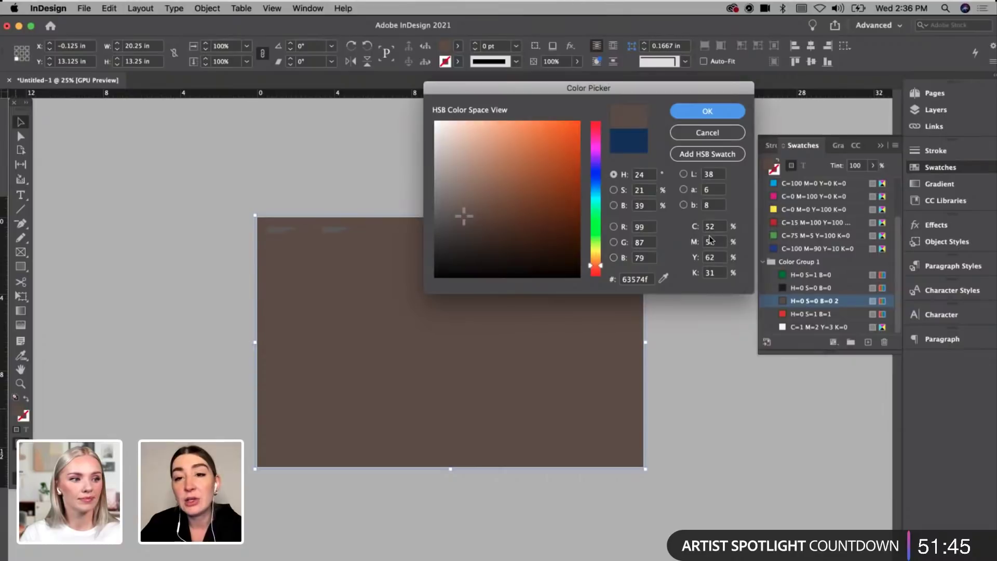
click(614, 205)
click(613, 190)
click(613, 175)
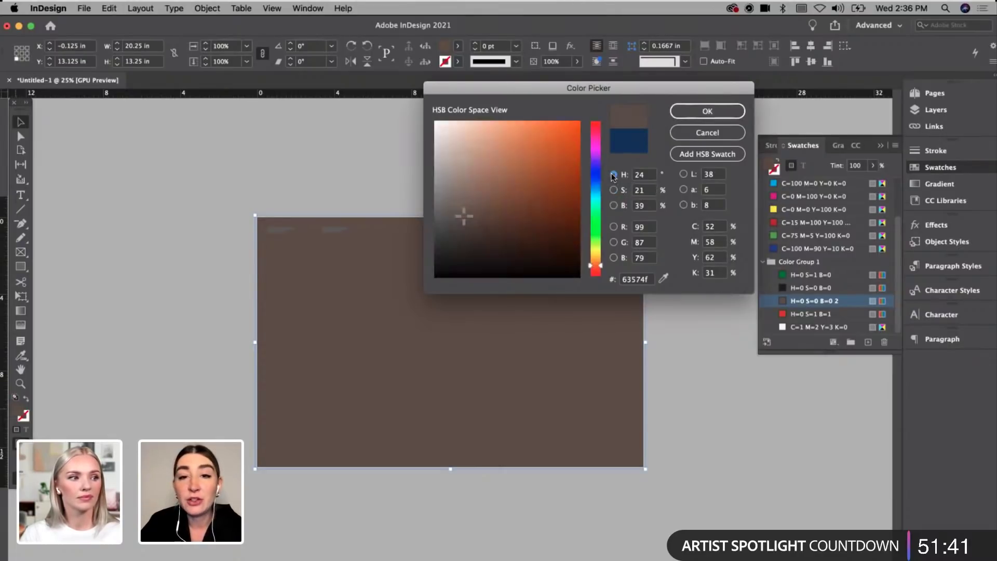
click(614, 191)
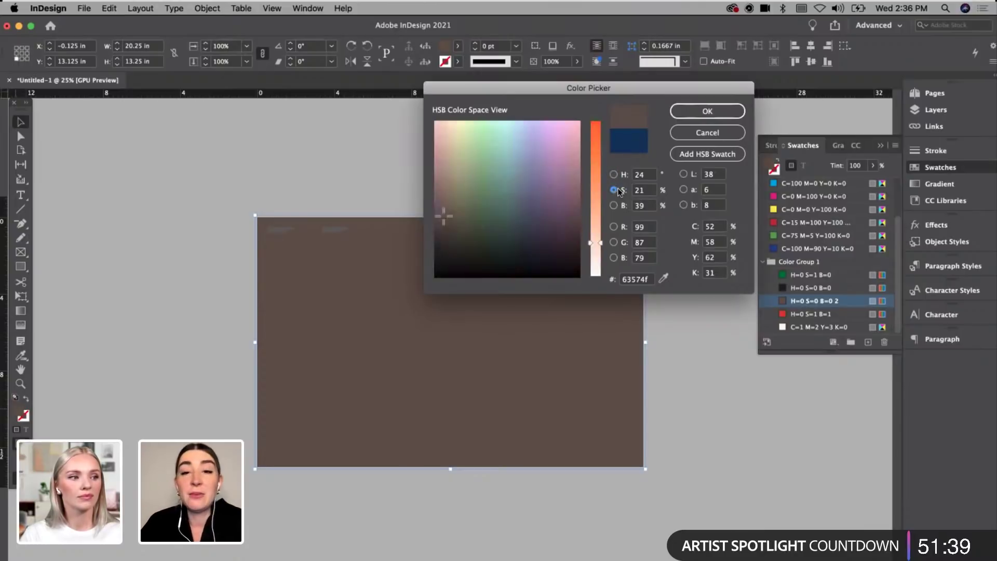
click(614, 205)
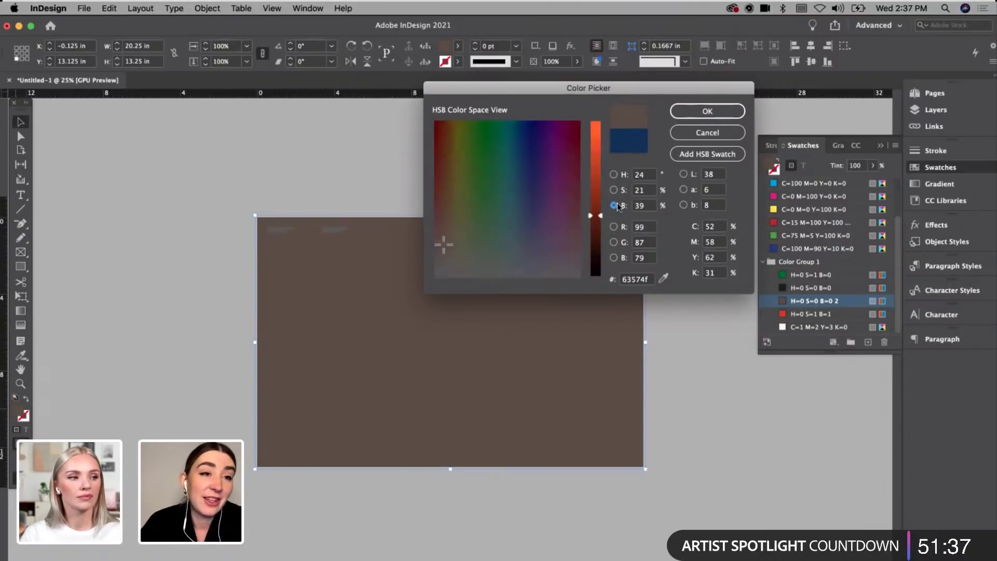
click(701, 132)
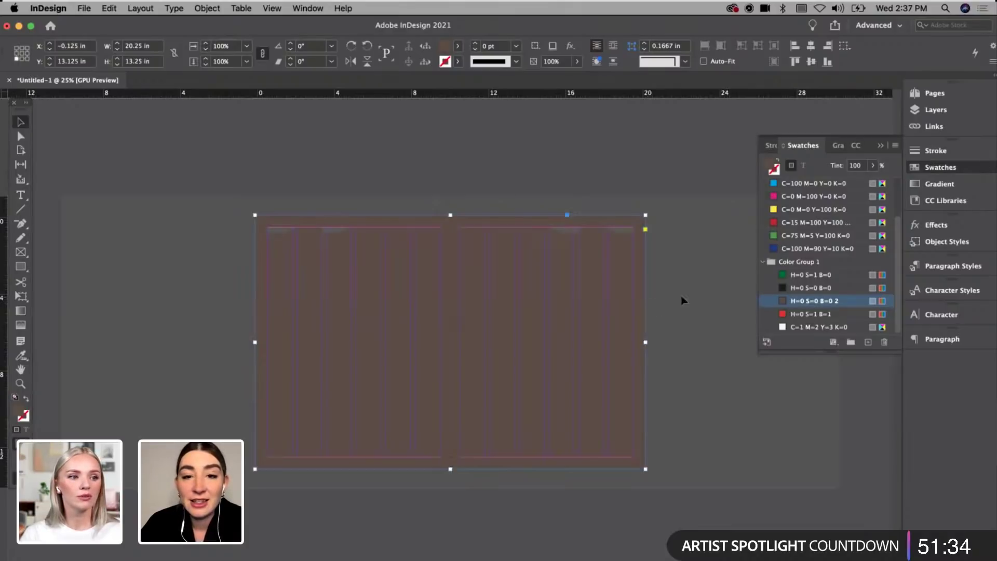
Step: Deselect the brown background and open the black C-Master spread for editing
click(683, 300)
key(p)
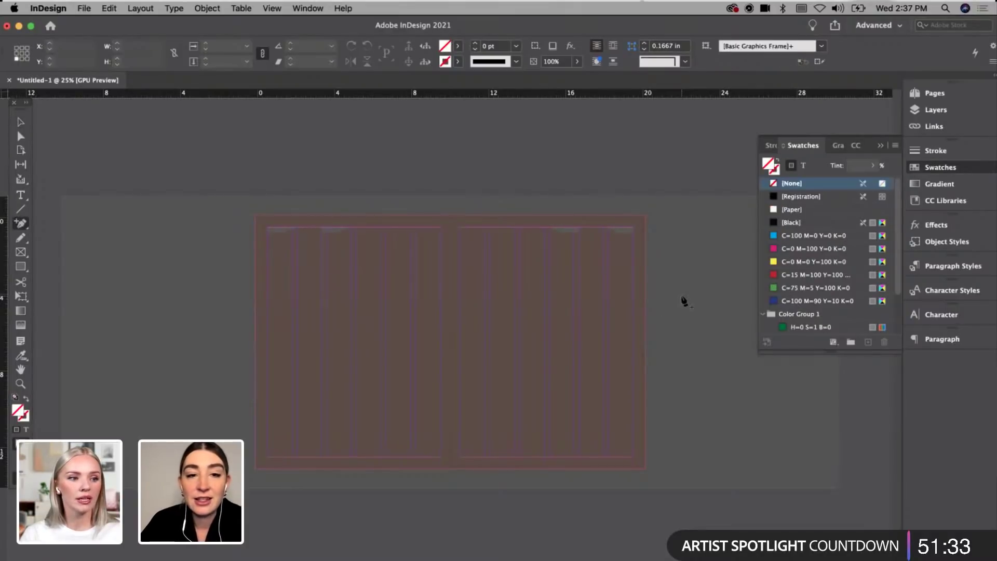
key(super+equal)
key(v)
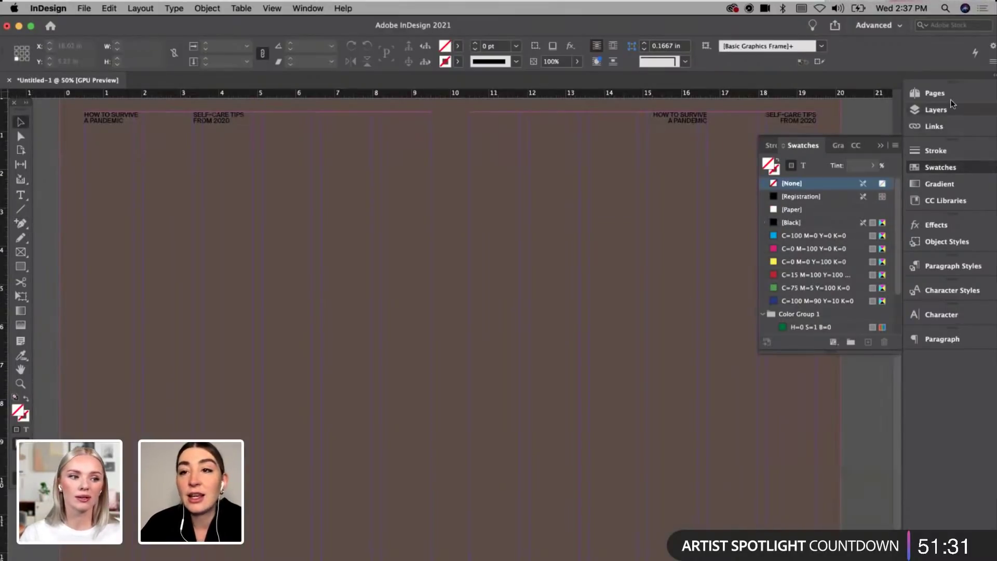
click(949, 95)
double_click(873, 134)
double_click(877, 151)
Step: Colour both header texts on the C-Master's left page with the off-white swatch C=1 M=2 Y=3 K=0
double_click(127, 129)
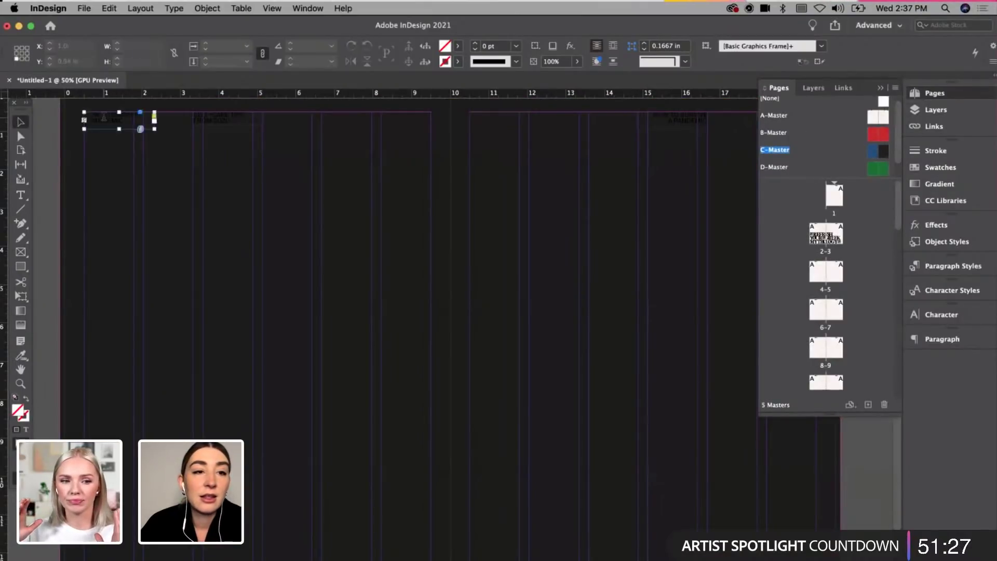
key(super+a)
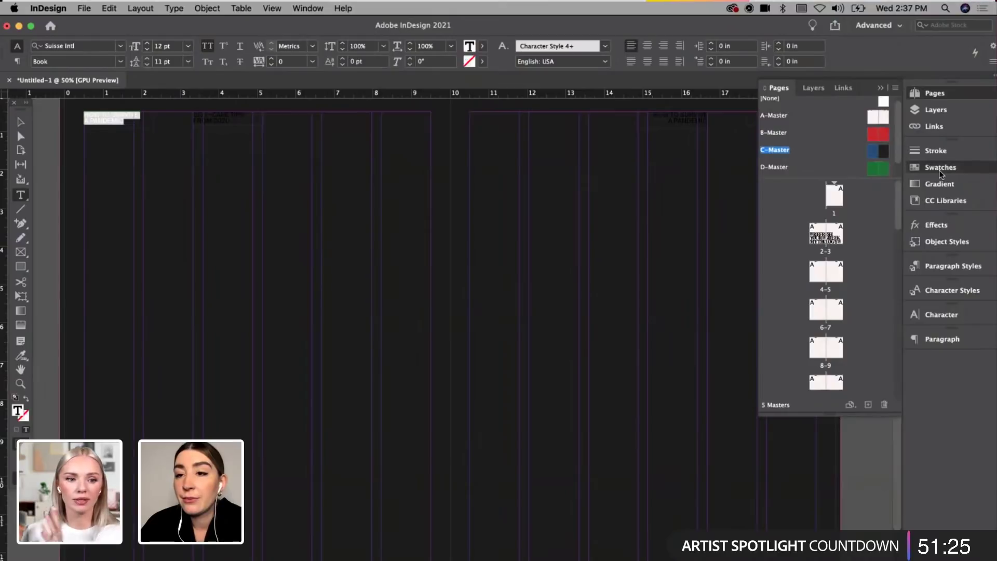
click(939, 169)
scroll(849, 231, down, 3)
click(800, 322)
click(209, 121)
key(super+a)
scroll(810, 249, down, 1)
click(794, 326)
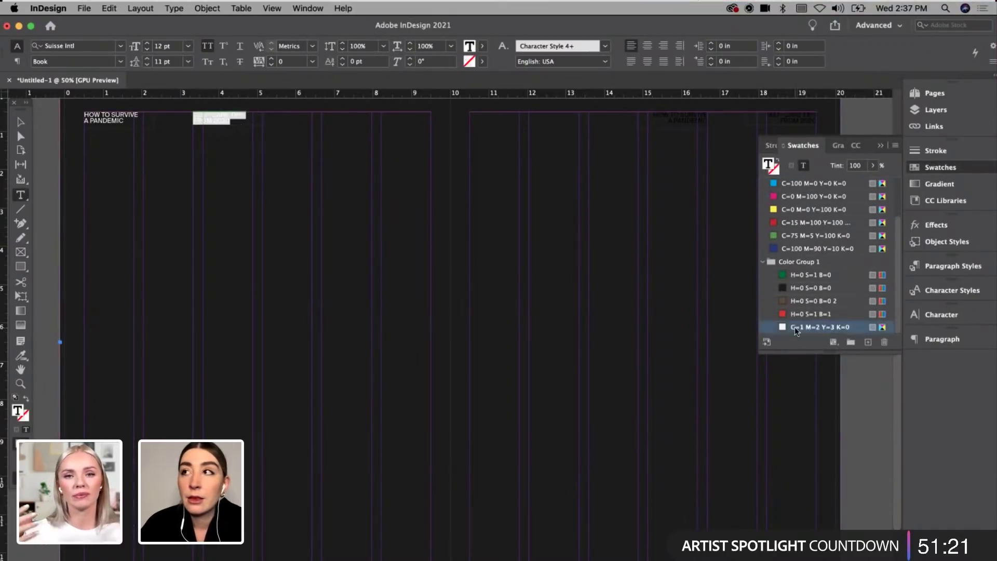
Step: Colour both header texts on the C-Master's right page with the off-white swatch C=1 M=2 Y=3 K=0
click(680, 121)
key(super+a)
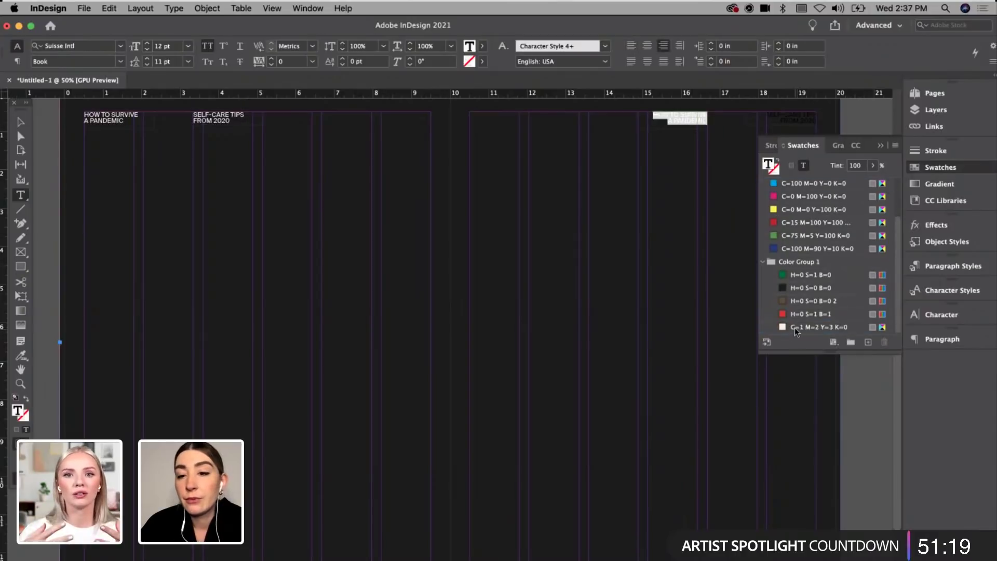
click(796, 328)
click(777, 119)
key(super+a)
scroll(811, 250, down, 1)
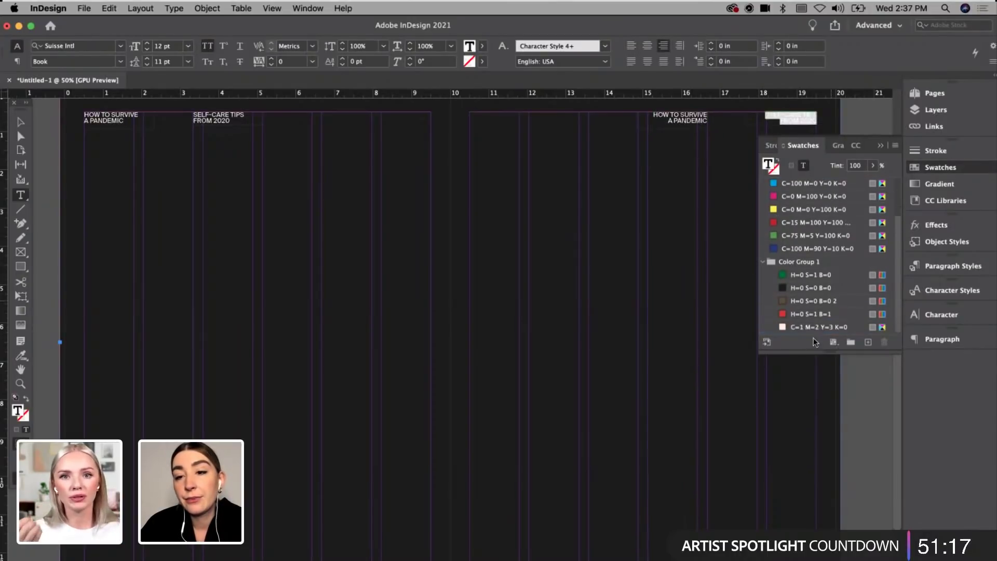
click(815, 331)
Step: Preview the C-Master spread without guides and examine the off-white headers on both pages
click(20, 122)
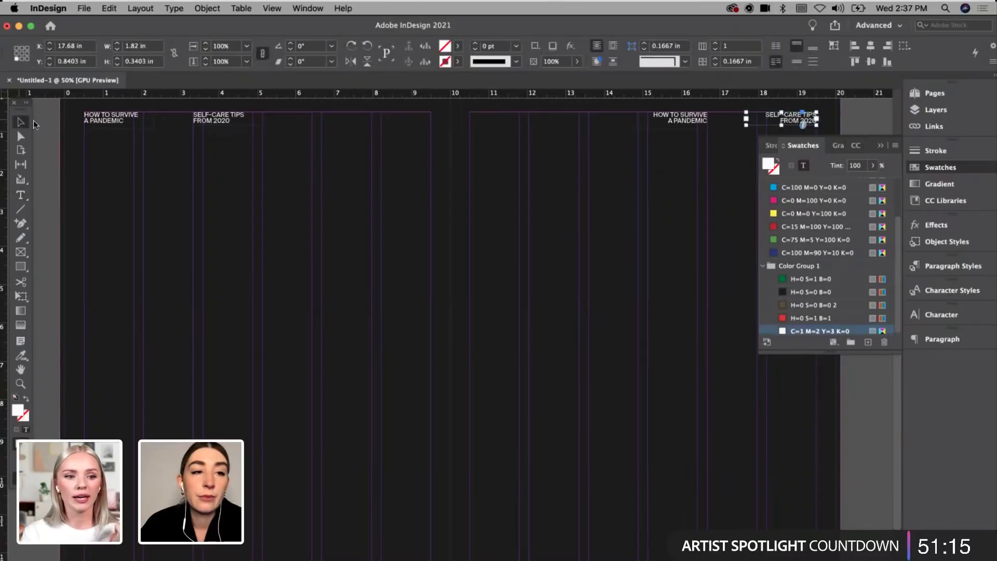
key(w)
key(super+minus)
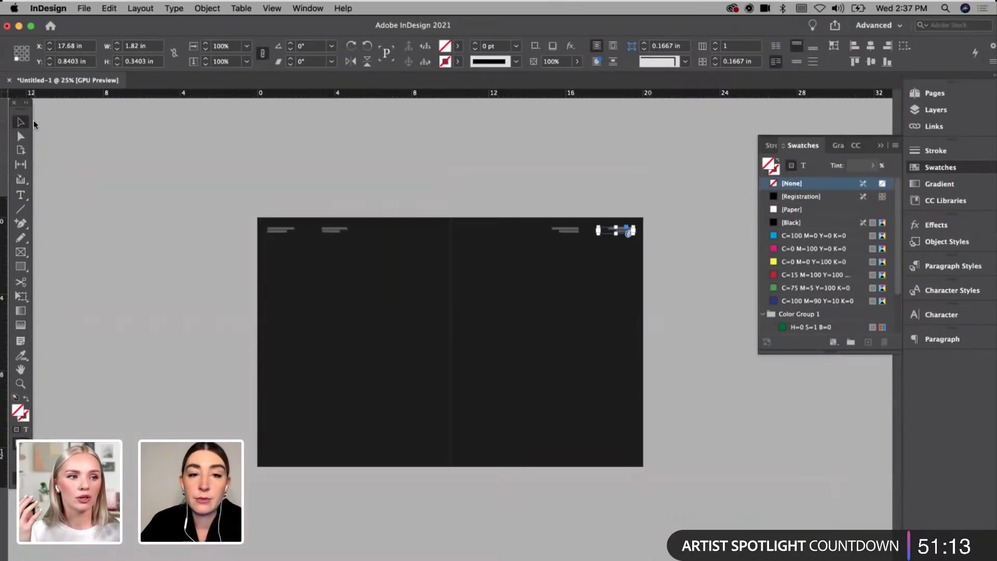
key(super+equal)
click(606, 200)
scroll(608, 203, left, 3)
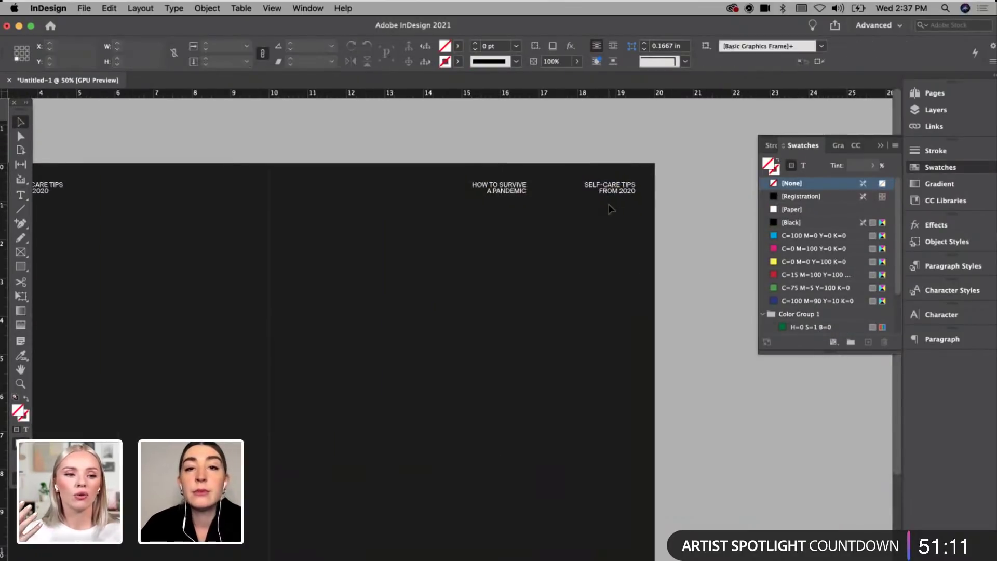
scroll(608, 204, left, 6)
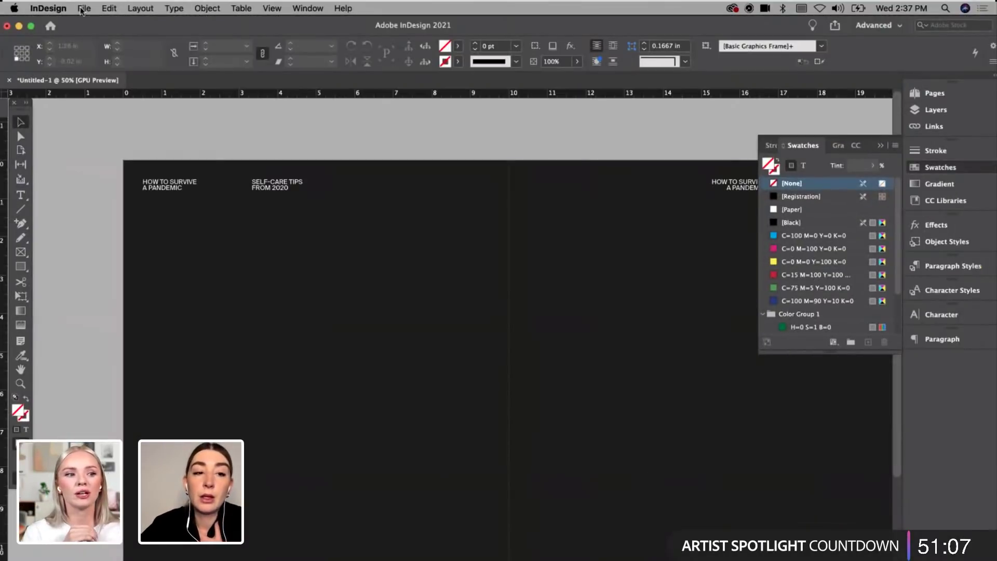
Step: Review the Document Setup and Color Settings without changing them, and put the Swatches away
click(84, 8)
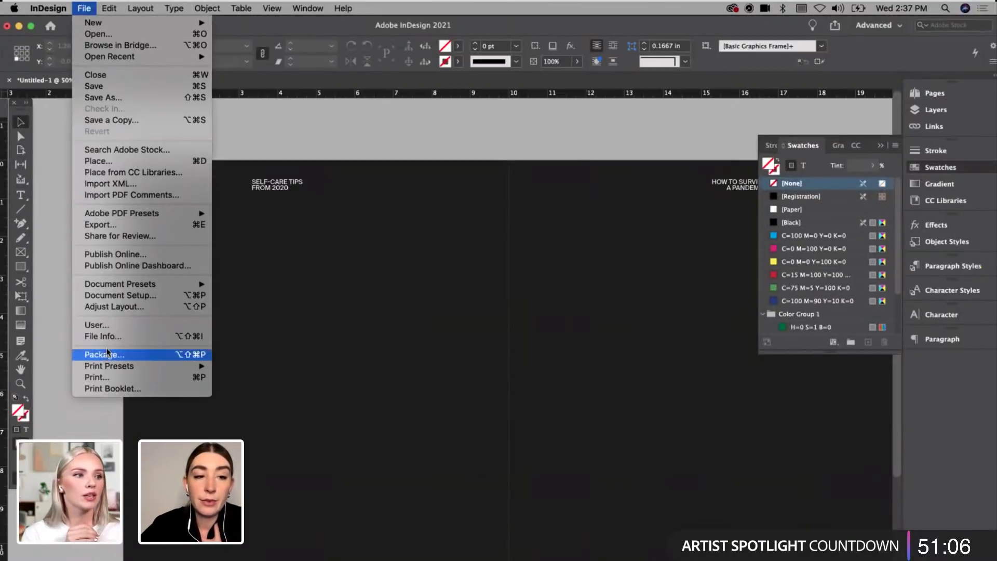
click(118, 295)
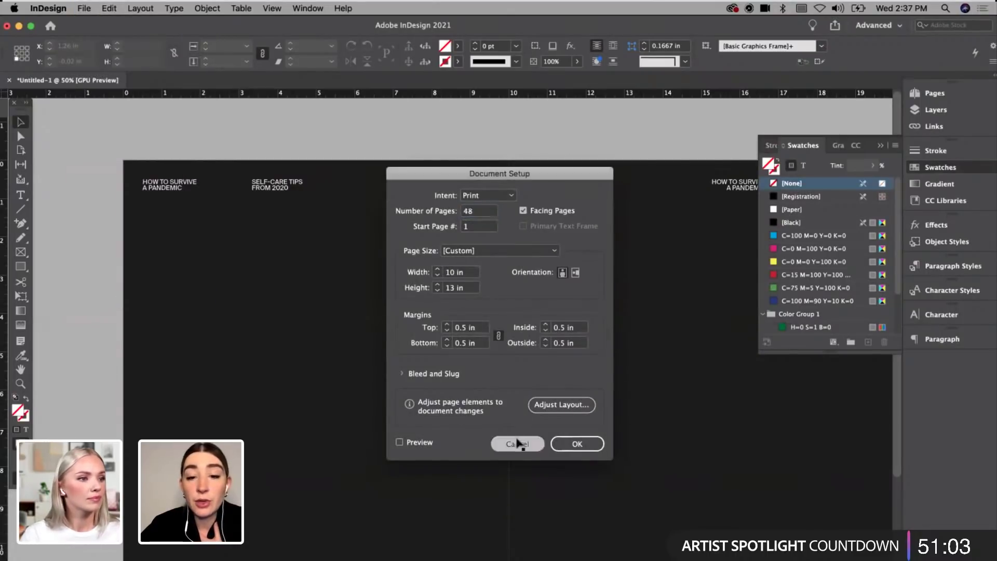
click(517, 444)
click(108, 8)
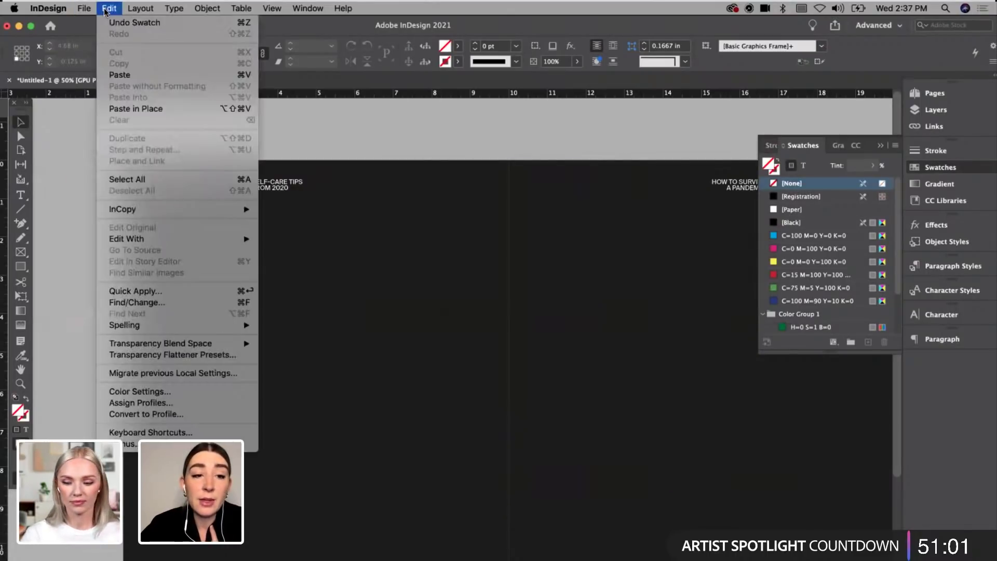
click(139, 402)
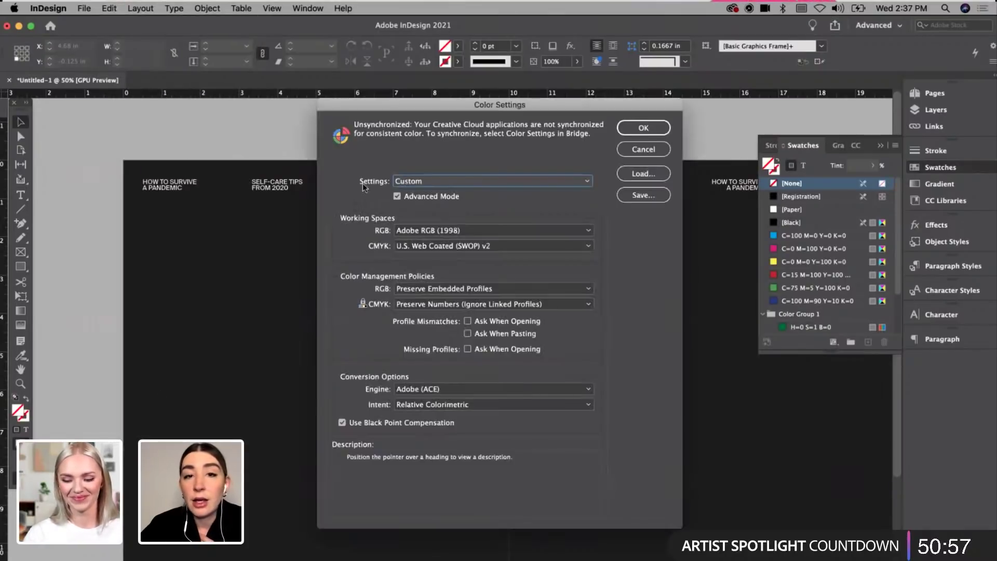
click(644, 151)
click(883, 146)
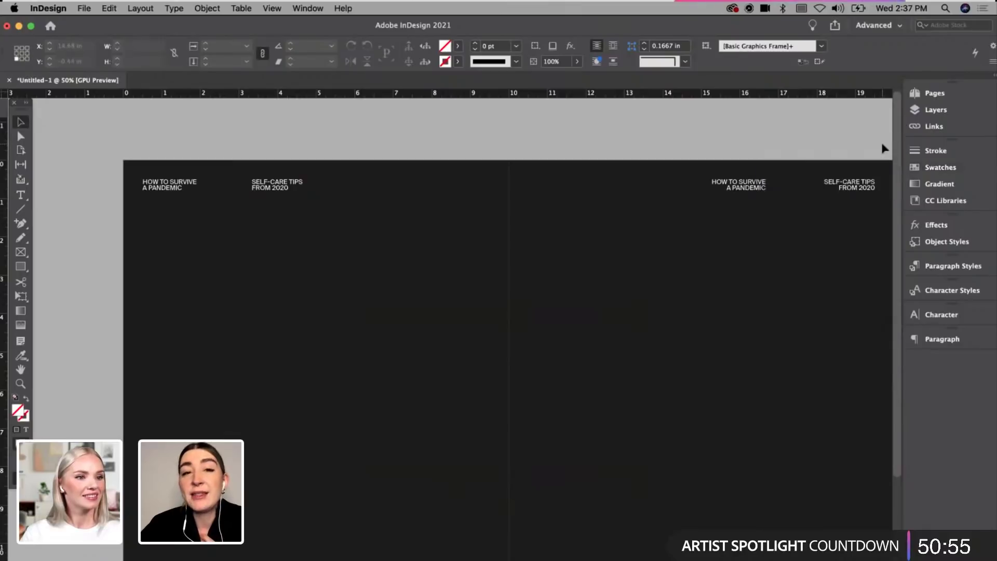
Step: Compare the Print and Web presets for a new document, and close the dialog without creating one
click(84, 8)
mouse_move(93, 22)
click(259, 28)
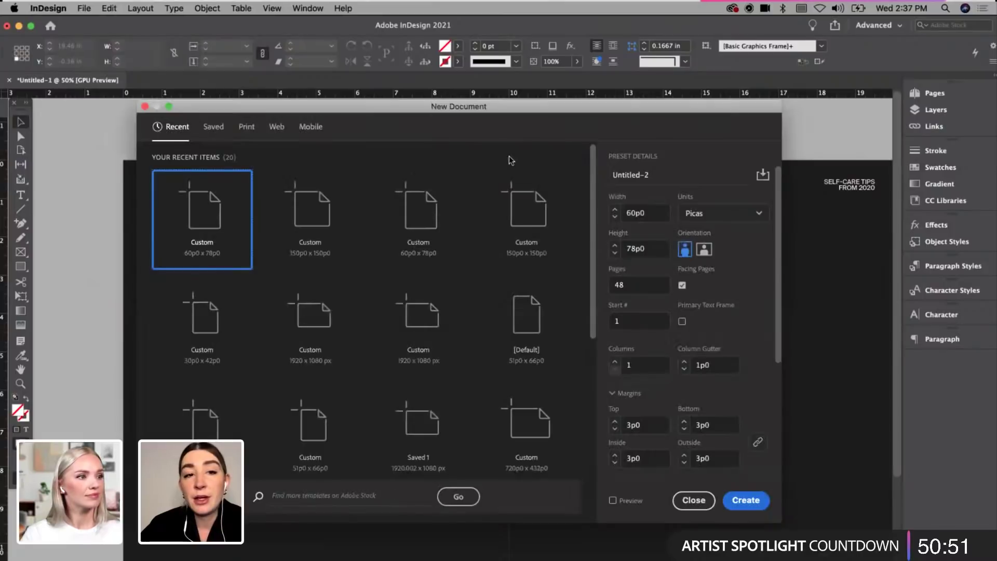
click(248, 128)
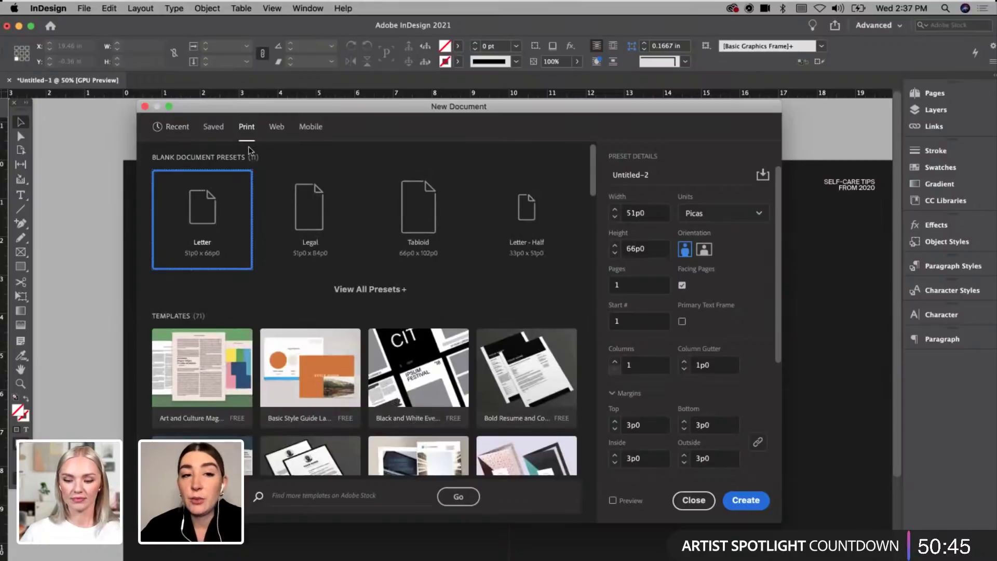
click(275, 134)
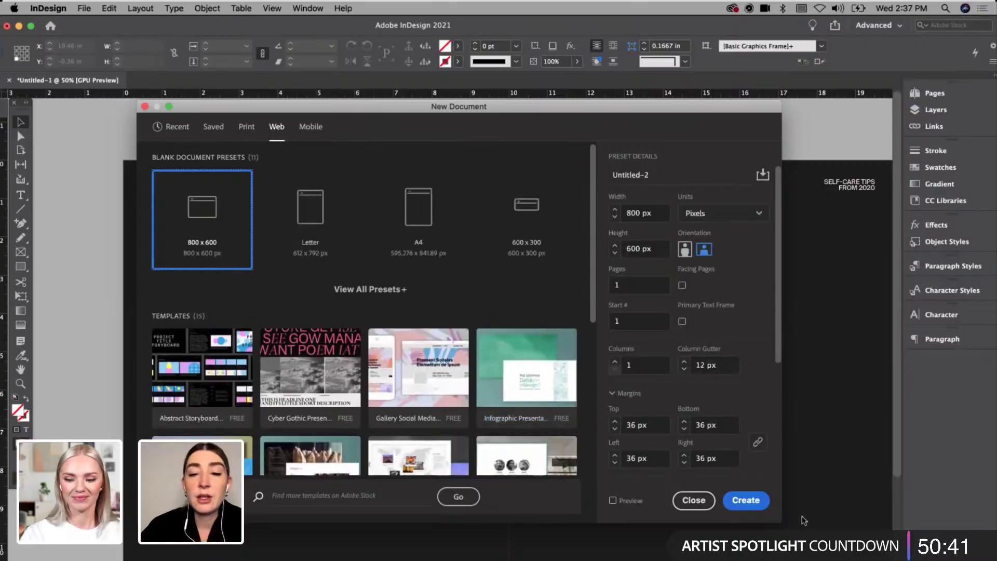
click(694, 501)
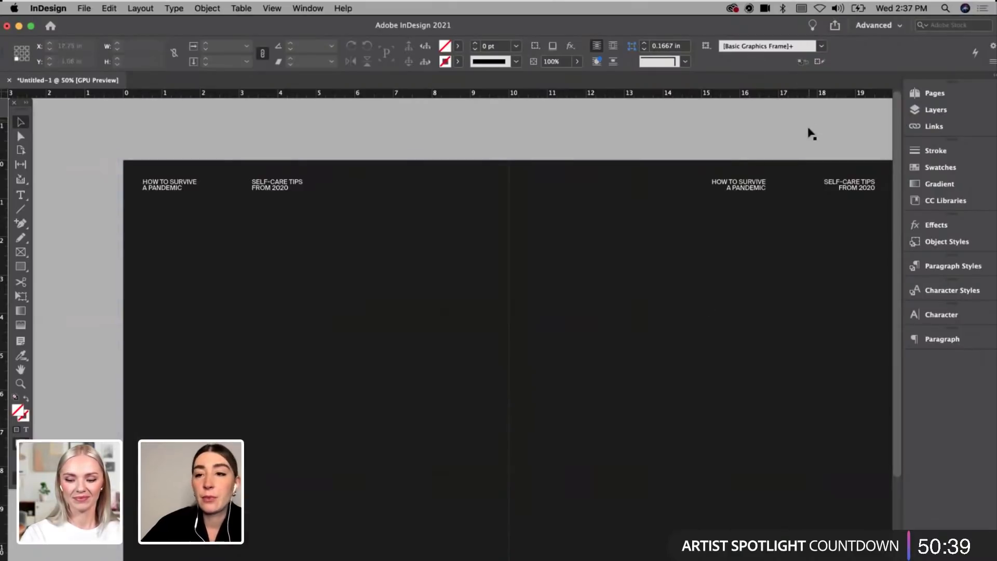
Step: Apply the green D-Master to the spread on pages 4-5, below the Greek mythology title spread
key(super+minus)
key(w)
key(w)
click(934, 93)
double_click(820, 239)
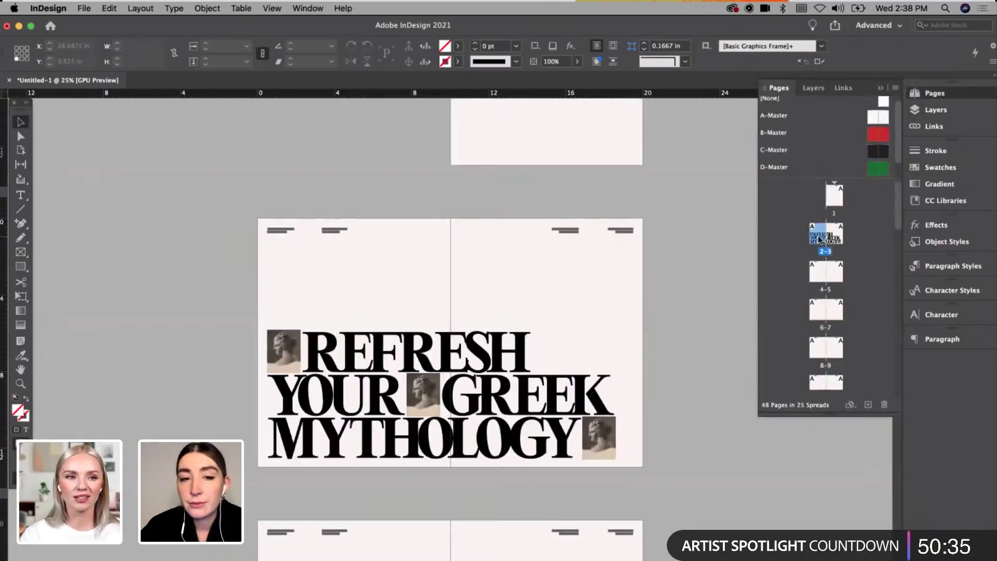
scroll(616, 385, down, 5)
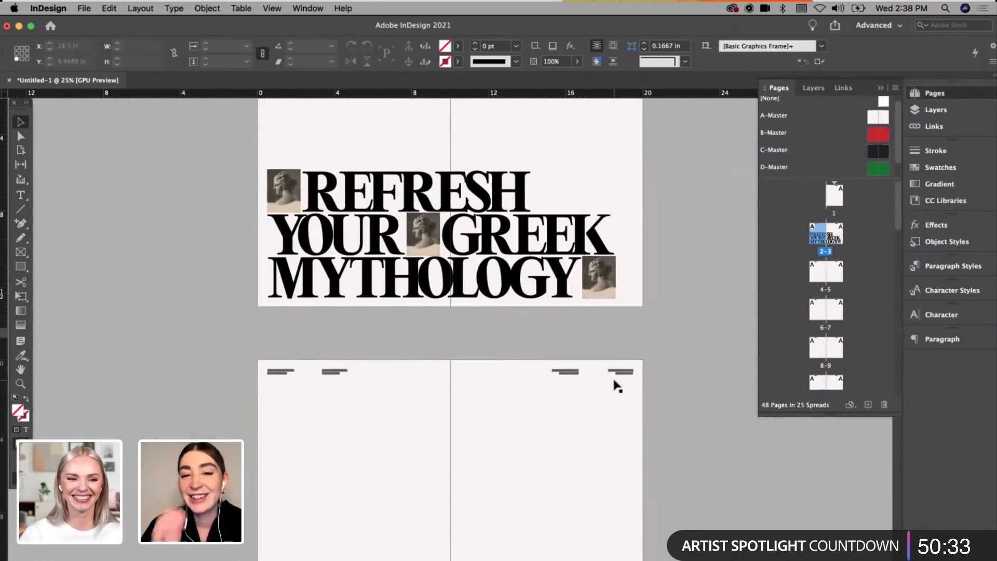
scroll(617, 386, down, 1)
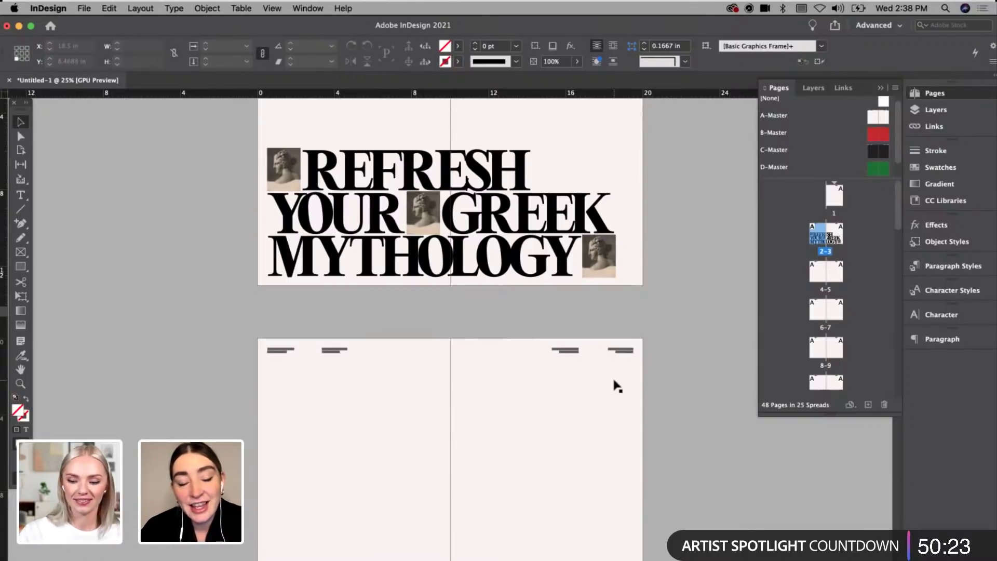
drag(878, 171, 847, 263)
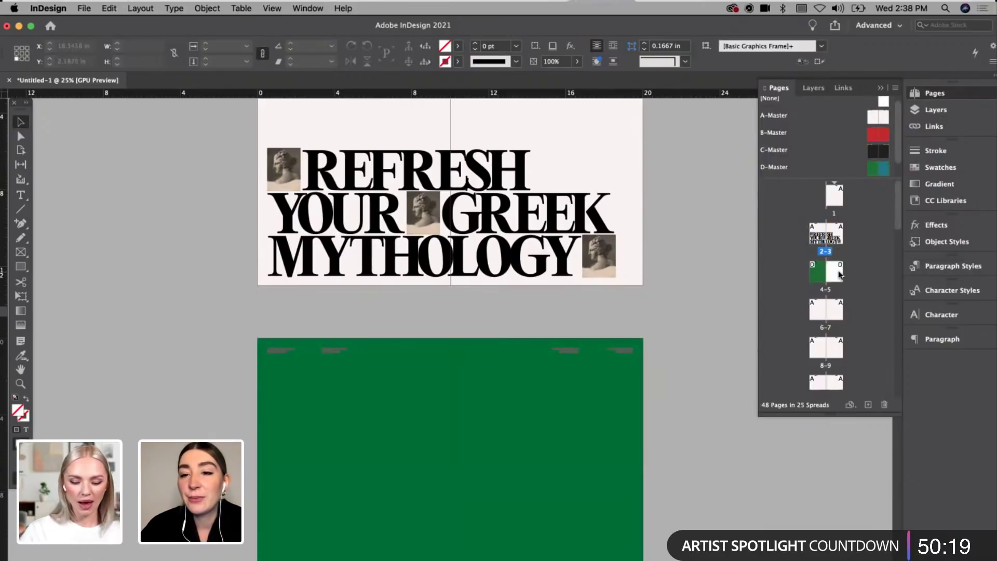
scroll(660, 298, down, 3)
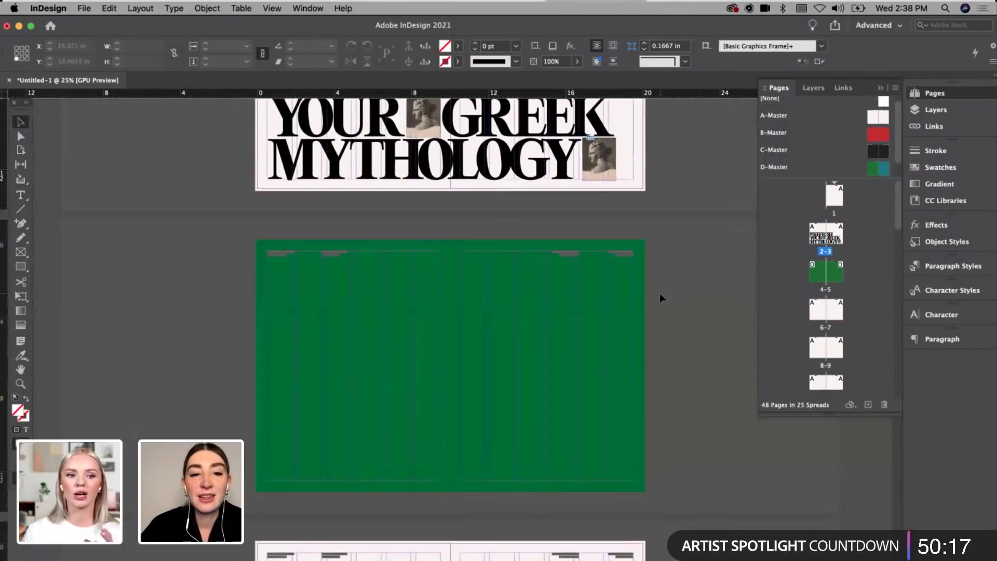
key(super+equal)
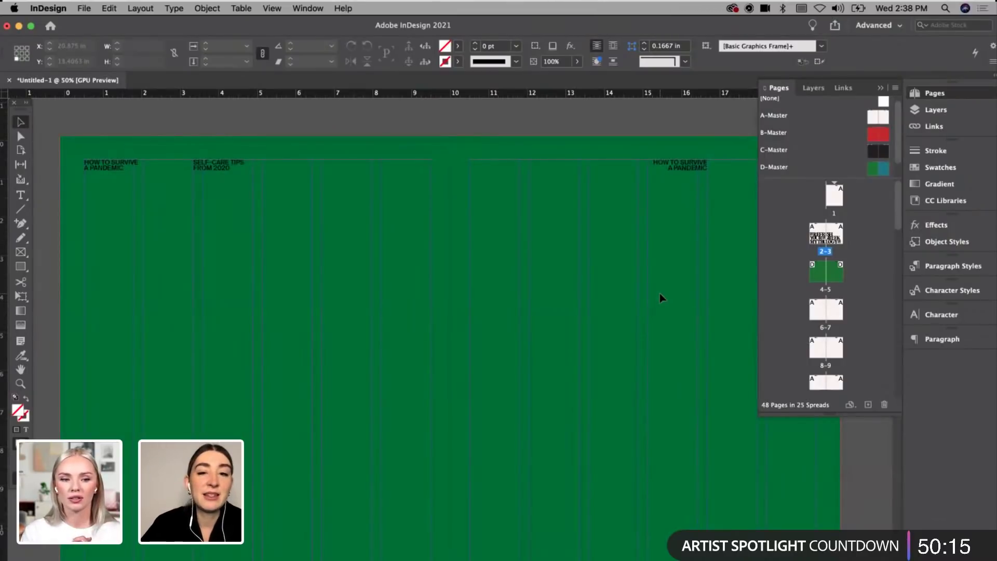
key(super+minus)
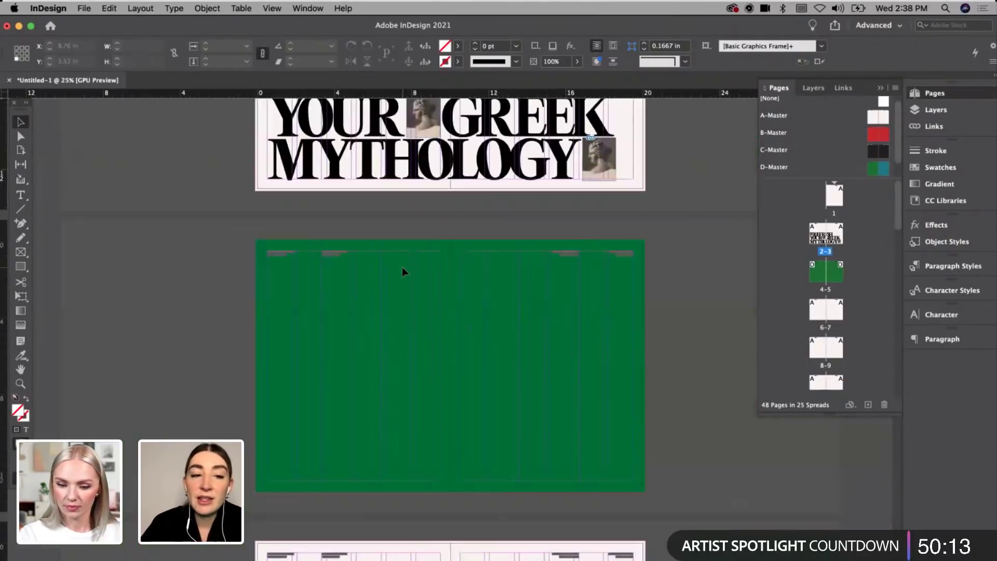
Step: Copy item 18 about the Wikipedia rabbit hole from the LIST document into a new text frame spanning the green spread on pages 4-5
click(543, 553)
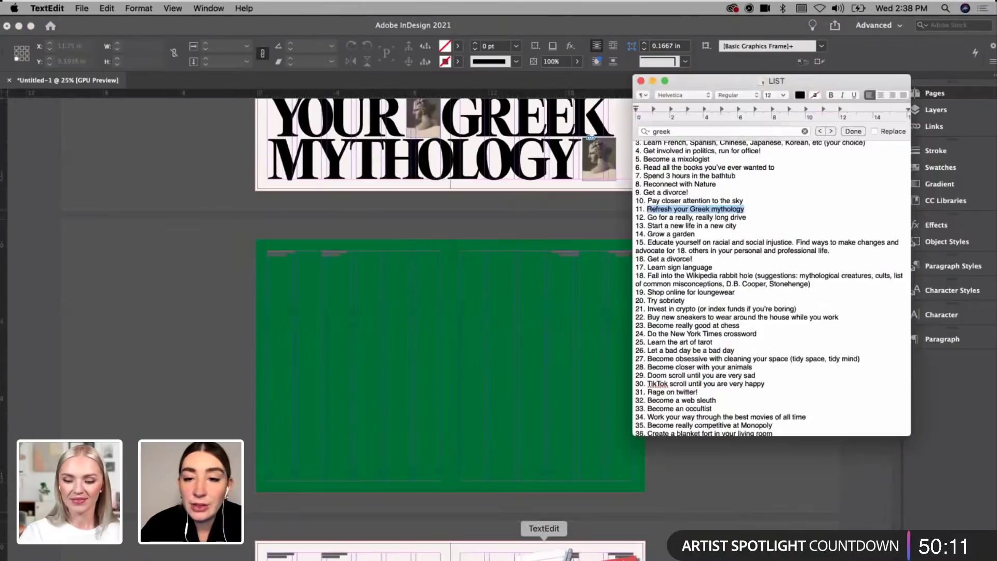
drag(648, 275, 816, 283)
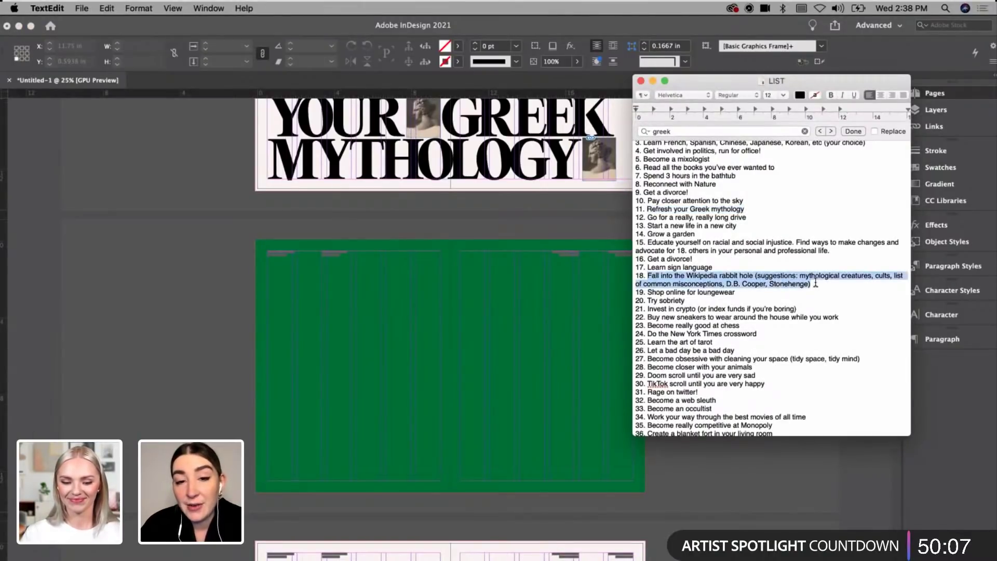
click(154, 376)
key(t)
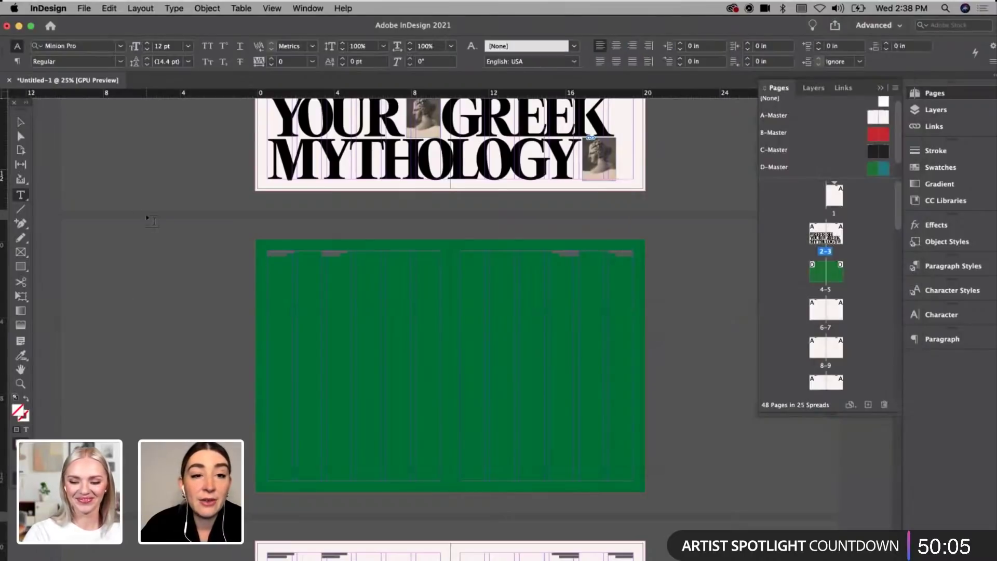
drag(268, 279, 634, 478)
key(super+v)
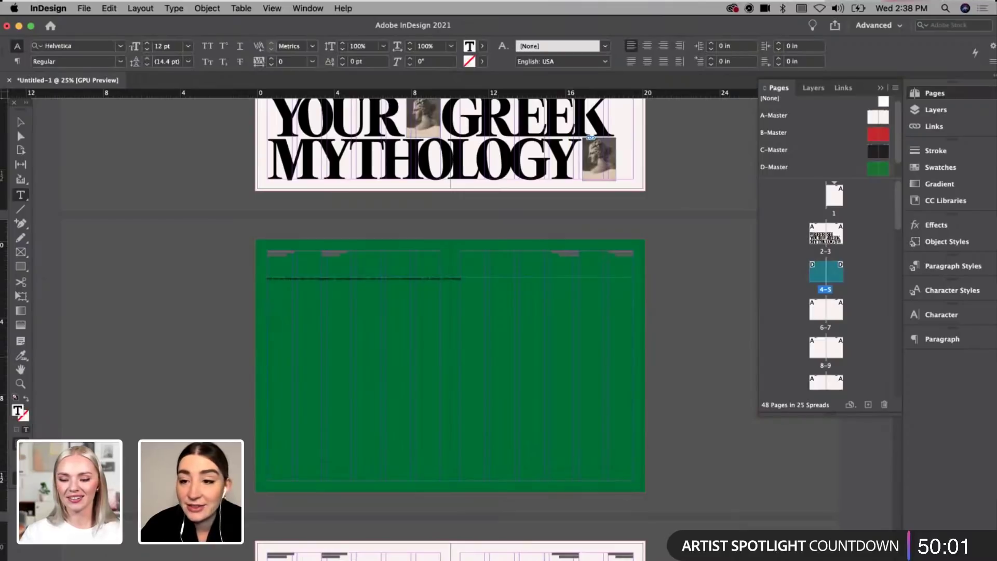
Step: Apply Character Style 1 to all of the pasted Wikipedia text and centre-align it
key(super+a)
click(984, 312)
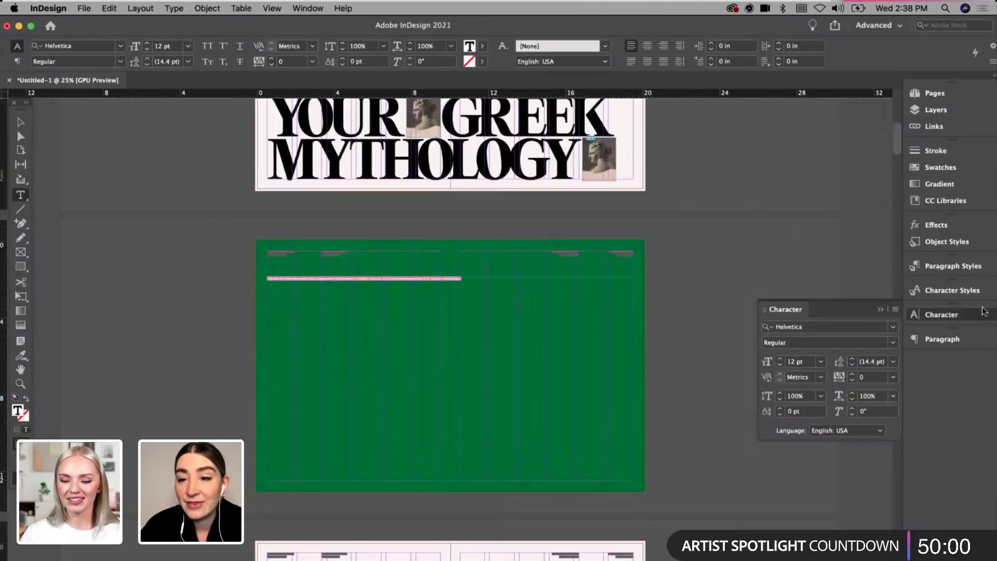
click(954, 289)
click(848, 327)
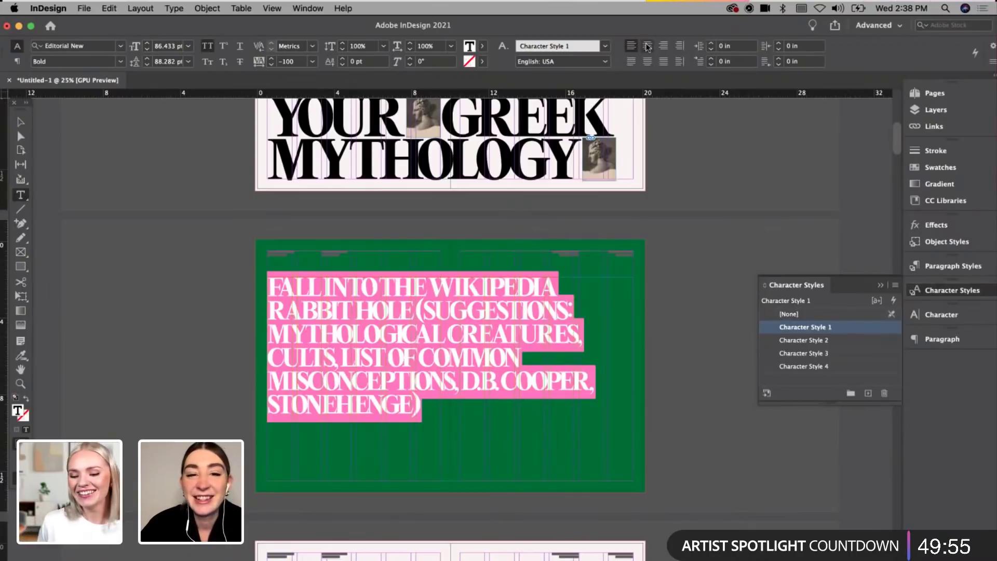
key(super+shift+c)
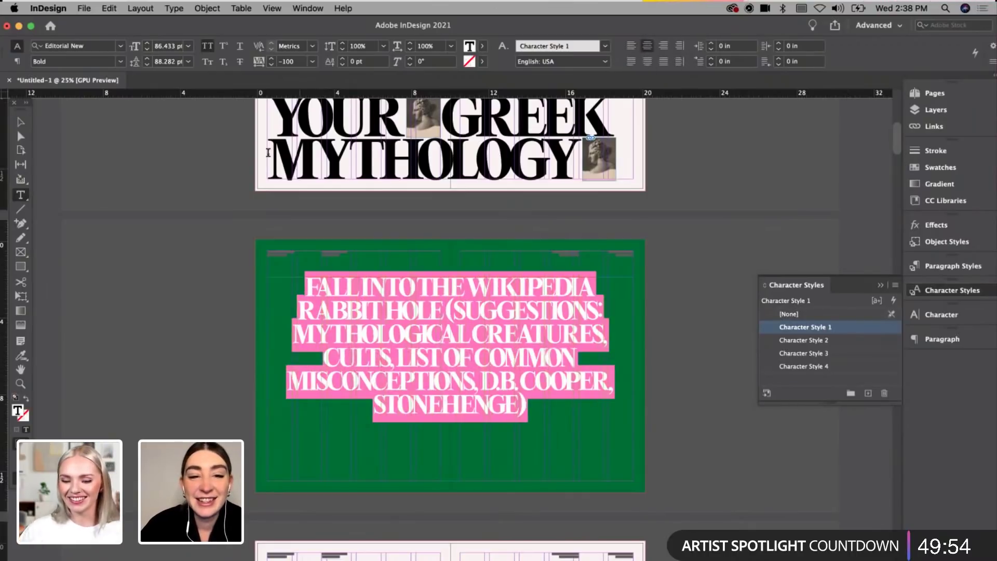
click(535, 379)
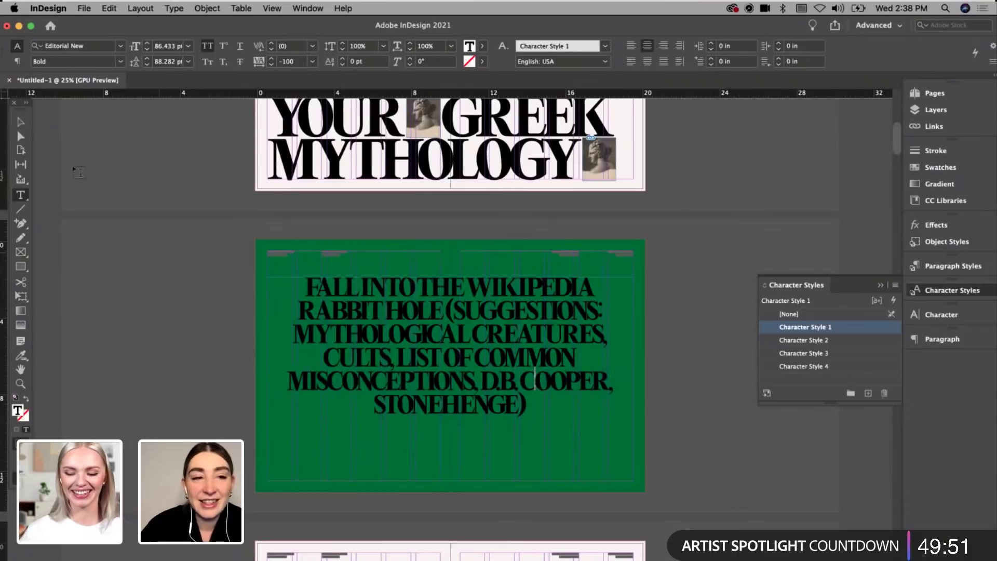
Step: Preview the green spread without guides and replace THE with A before WIKIPEDIA in the title
key(Escape)
key(w)
click(204, 416)
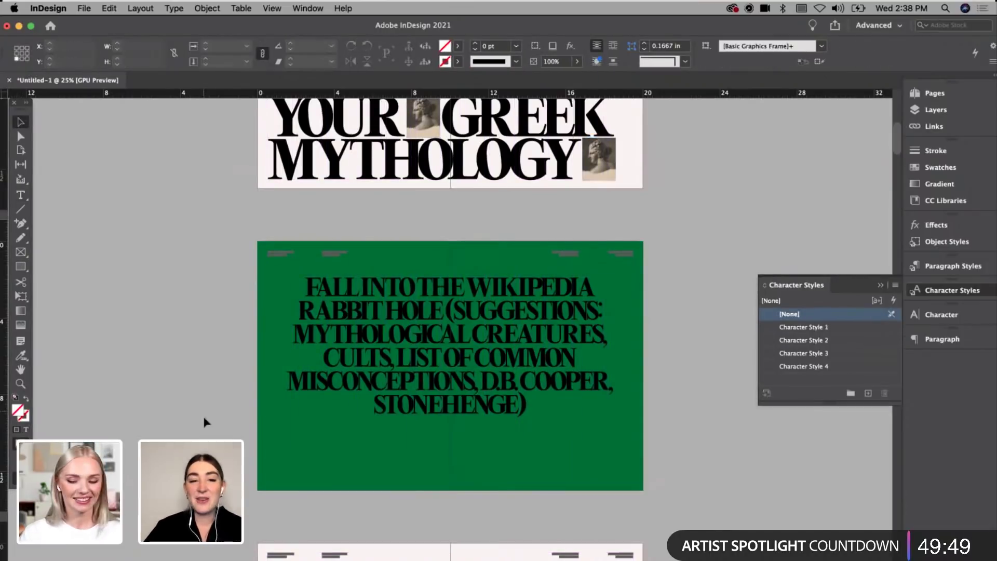
key(super+equal)
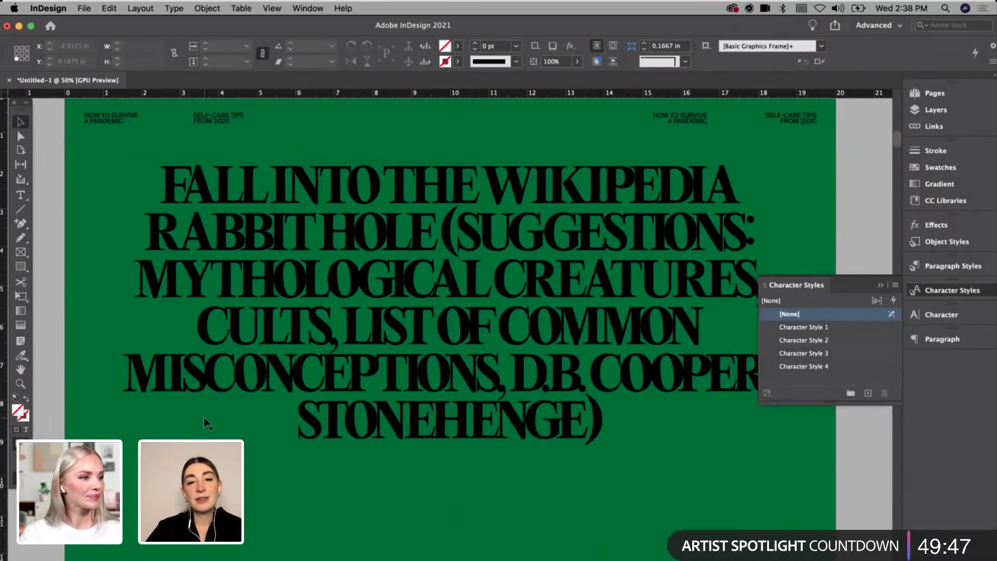
key(t)
drag(412, 185, 475, 191)
key(BackSpace)
key(BackSpace)
text(A)
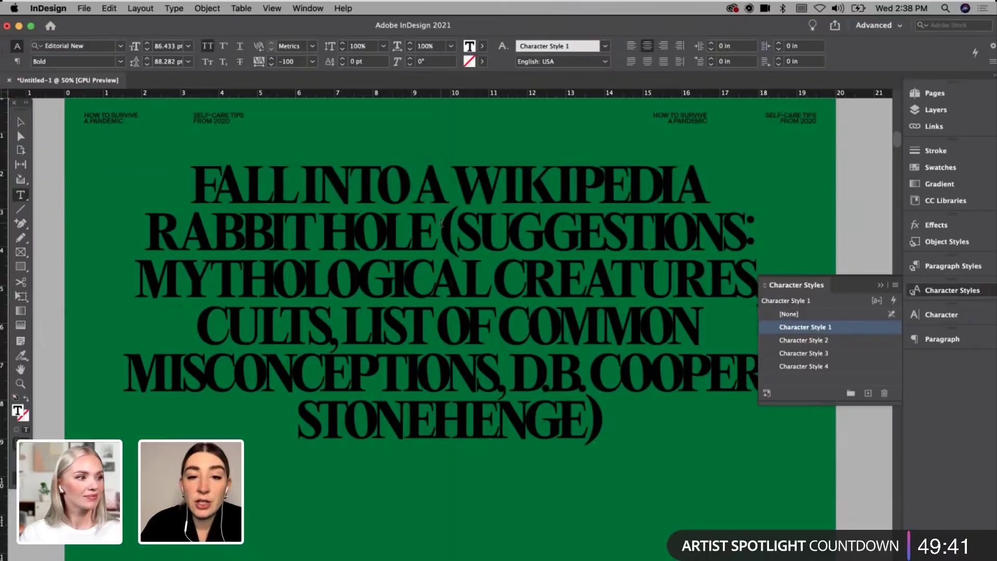
Step: Set the bracketed suggestions to the Light weight and insert a line break after WIKIPEDIA in the bold title
drag(442, 231, 636, 428)
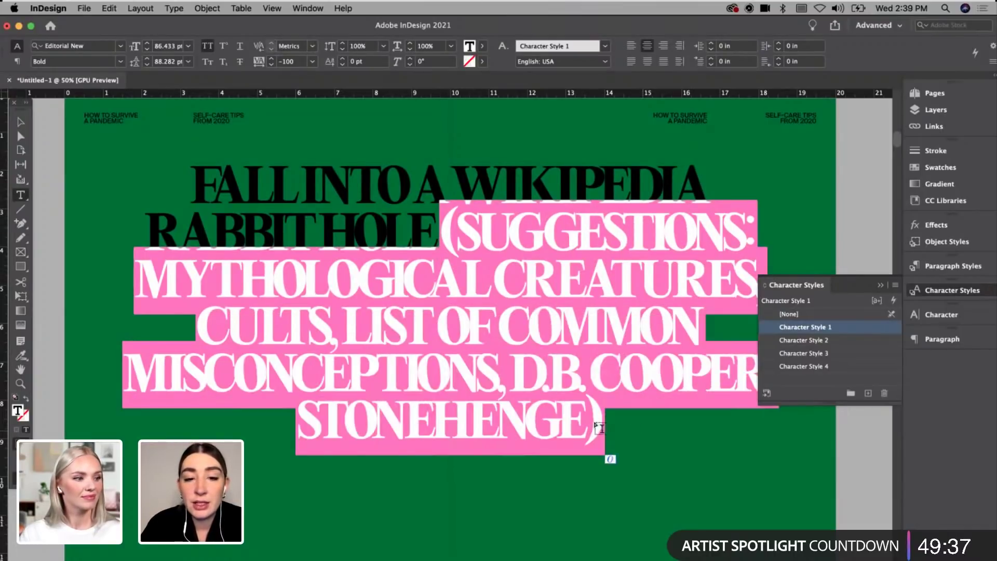
click(120, 61)
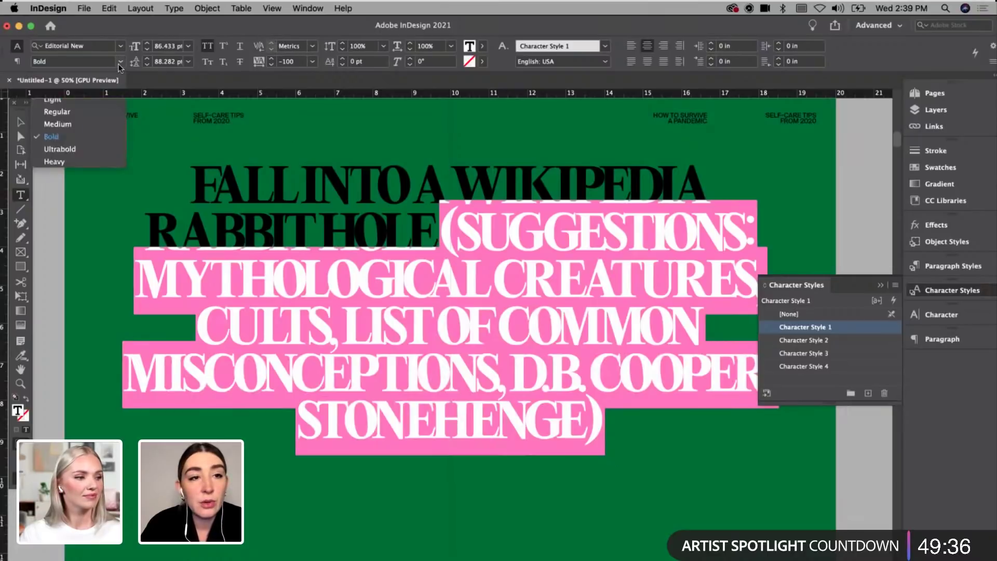
click(102, 100)
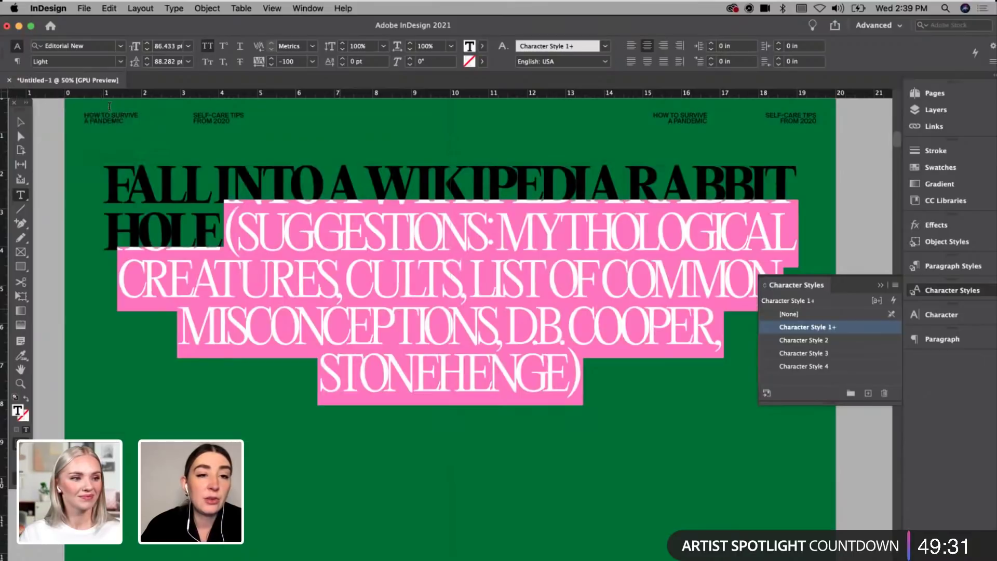
click(311, 226)
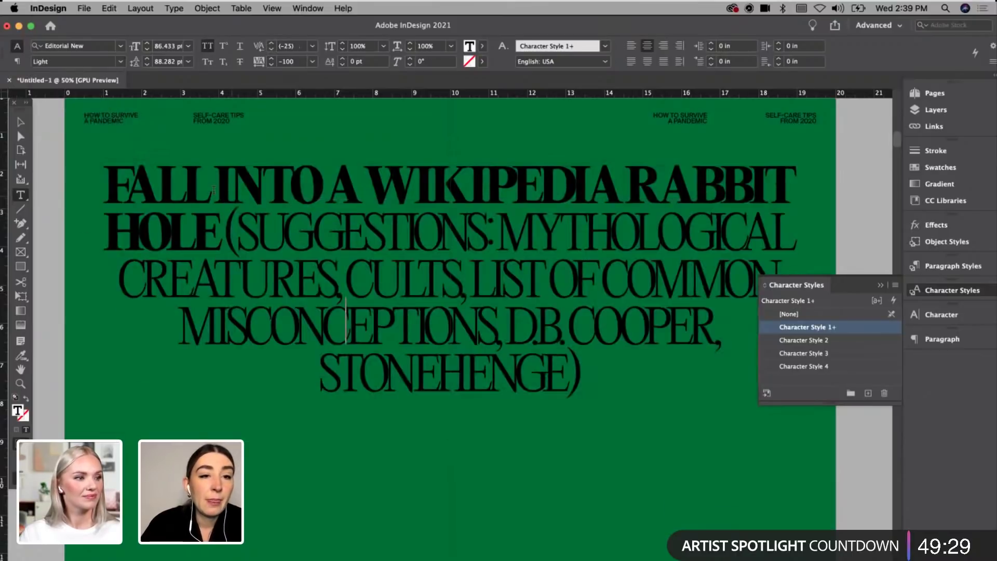
click(594, 183)
key(shift+Return)
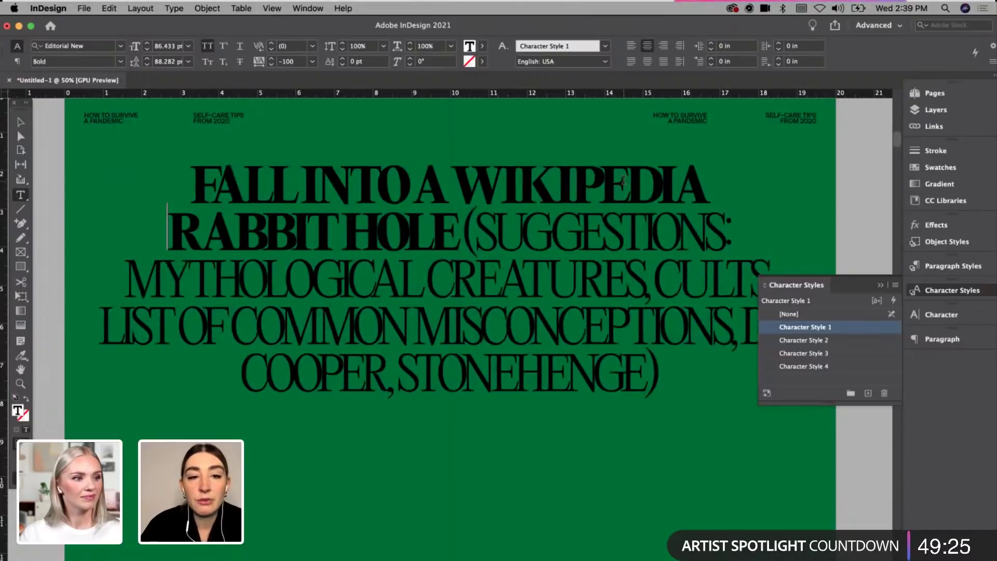
Step: Increase the whole text frame's font size to 111 pt and its leading to 97 pt
key(super+minus)
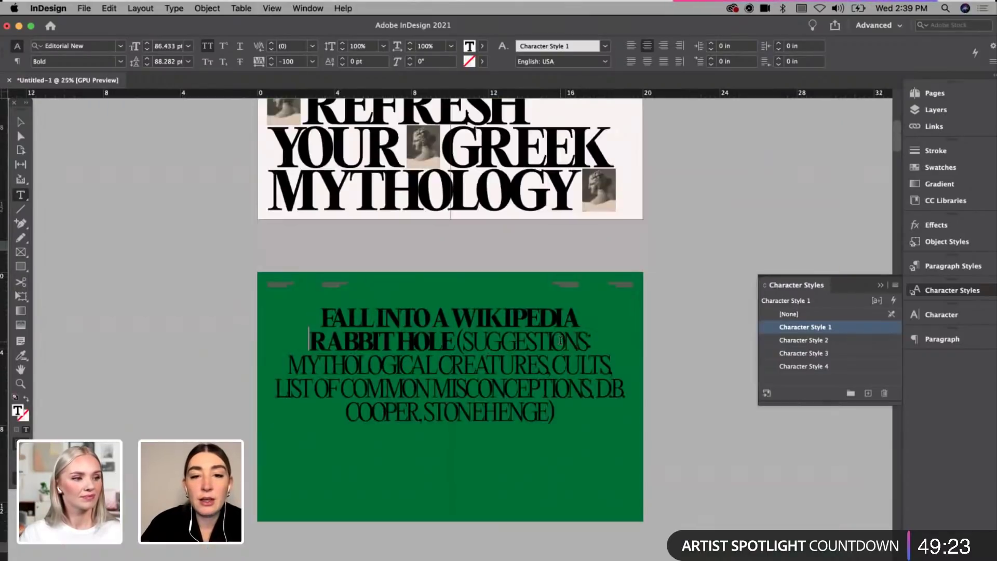
click(17, 123)
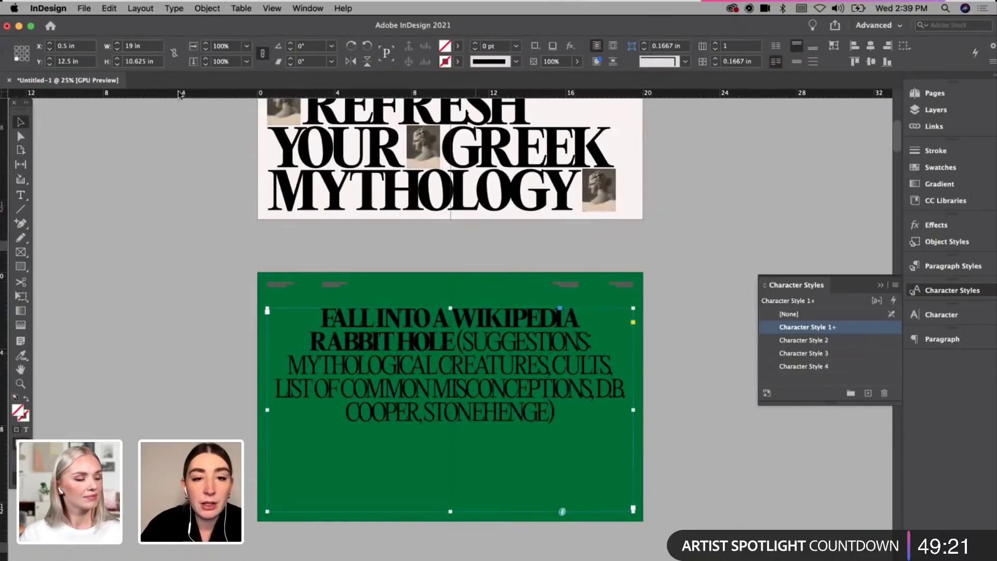
click(26, 196)
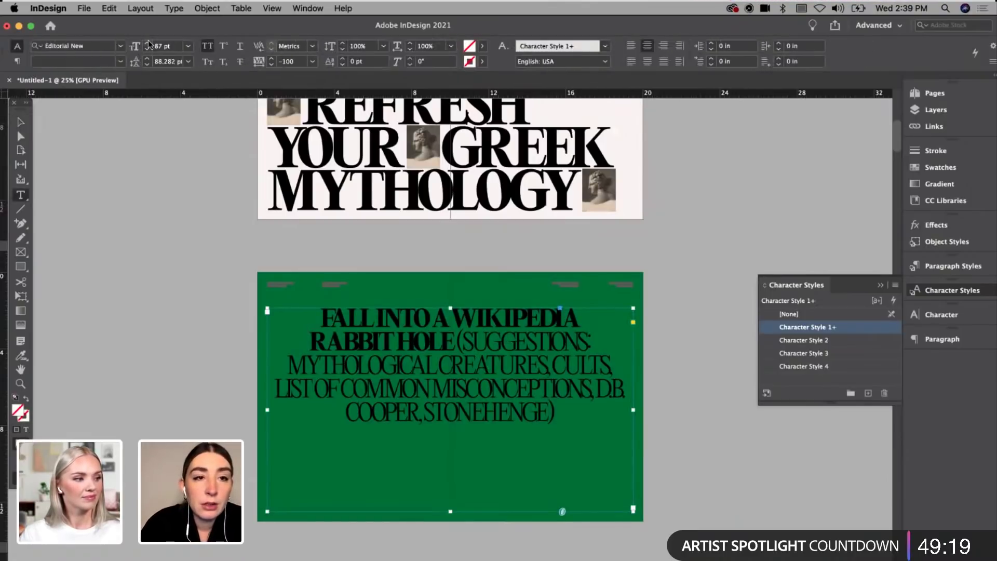
click(147, 43)
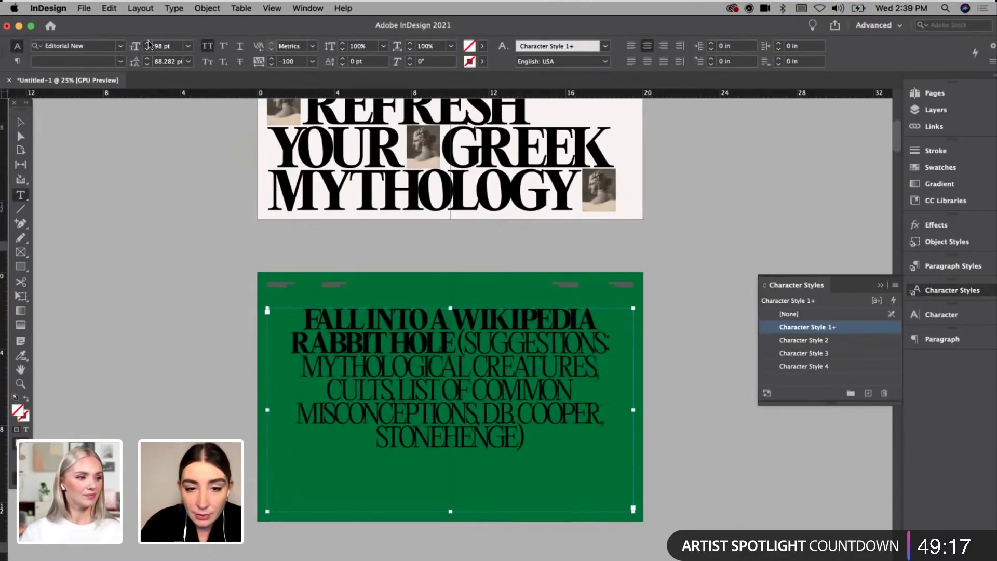
click(148, 44)
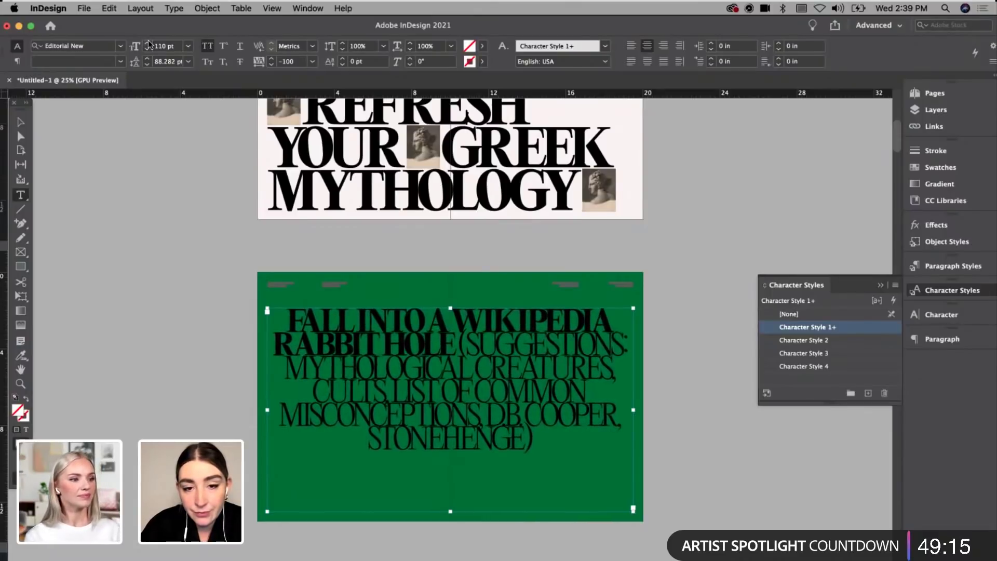
click(148, 59)
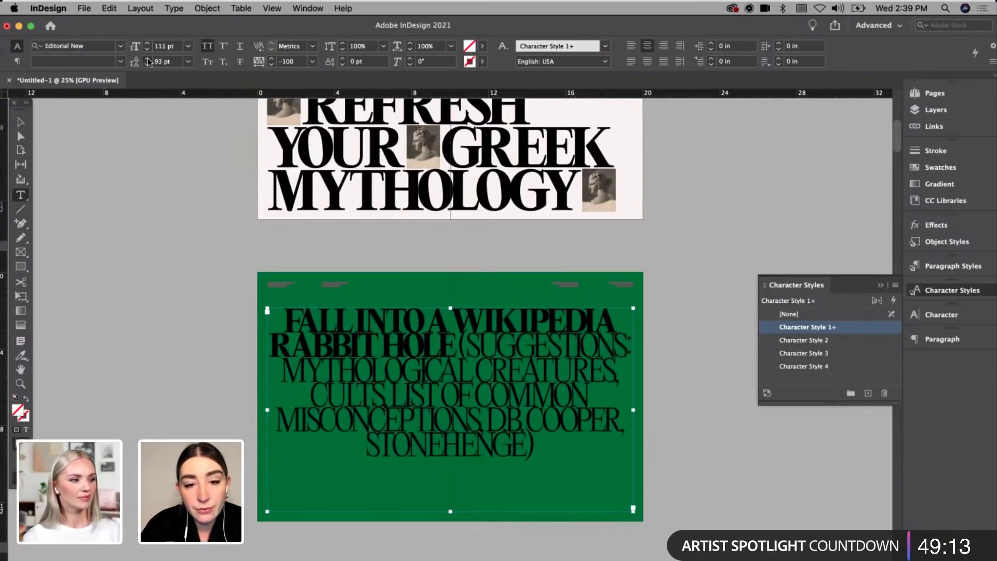
click(147, 58)
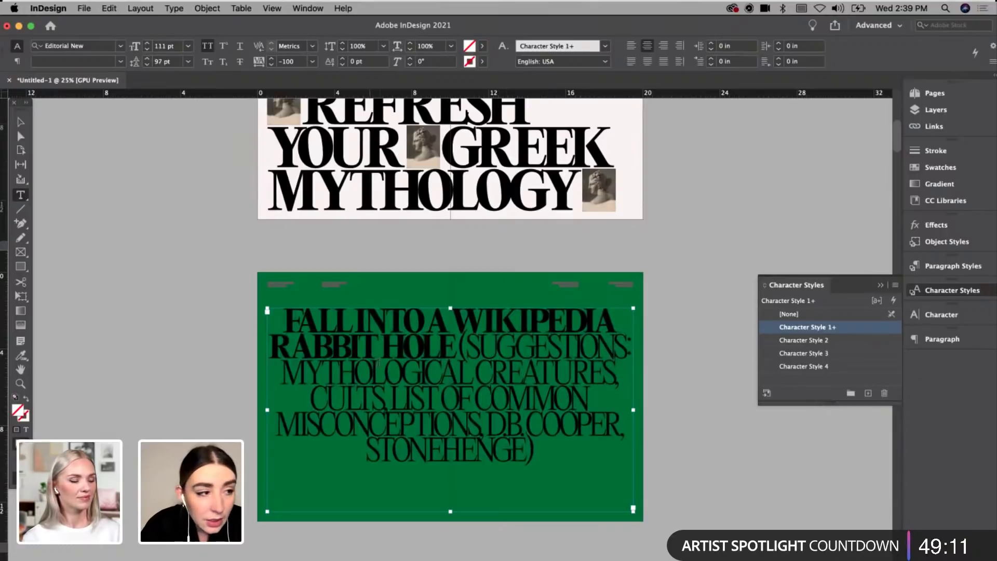
key(Escape)
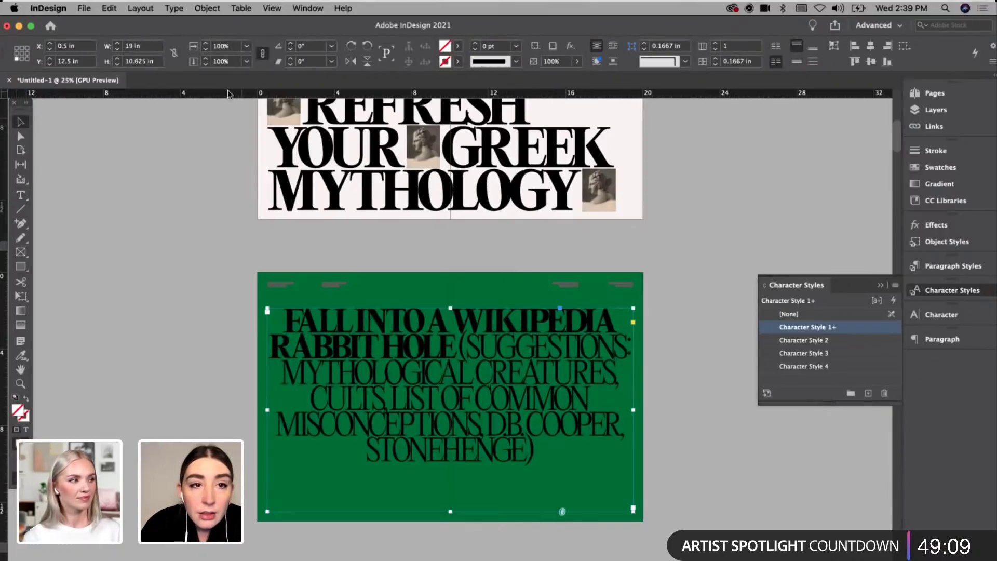
Step: Scale the text frame with its text down to about 18.25 in wide, and shorten its height to about 8.27 in
click(205, 64)
drag(516, 441, 525, 441)
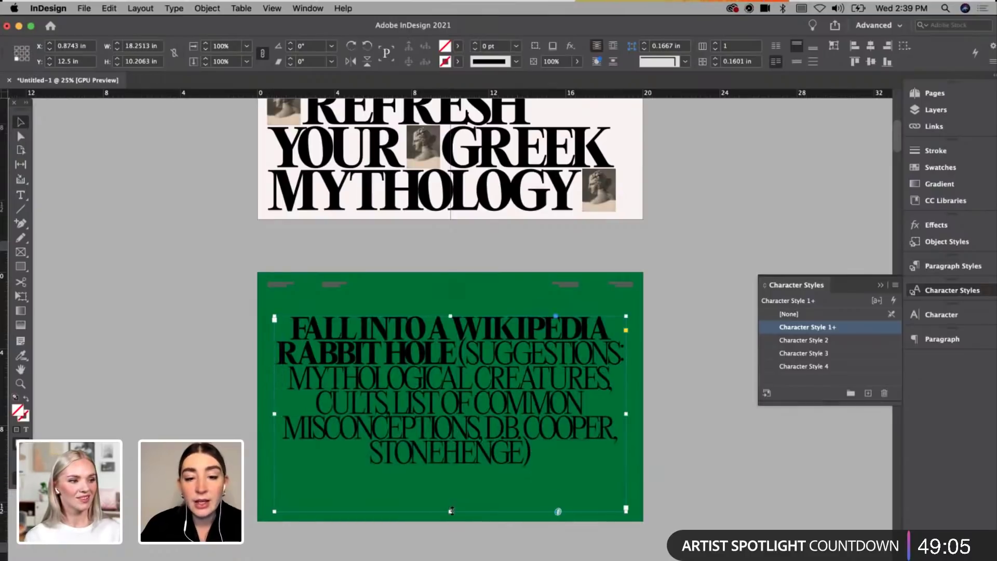
double_click(452, 511)
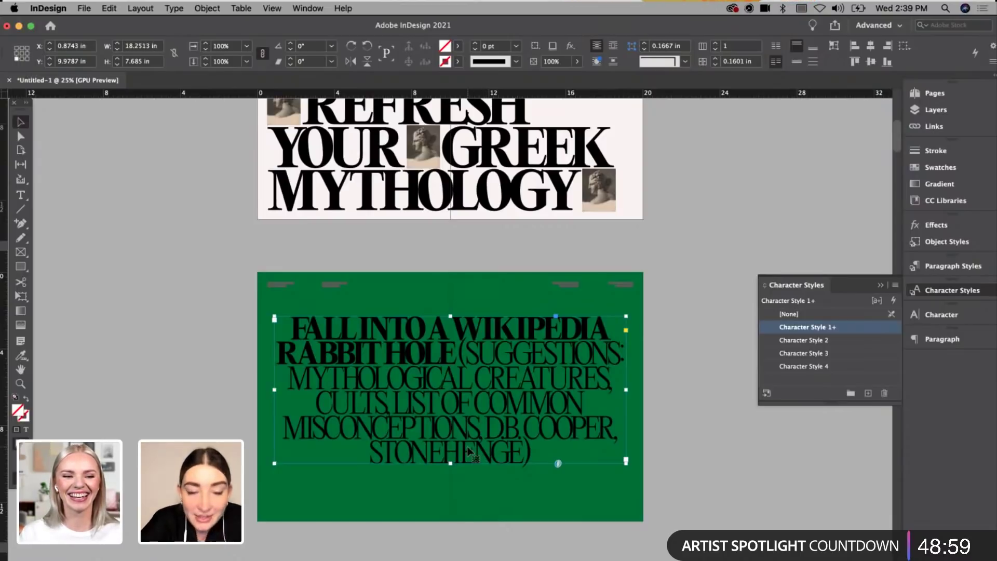
key(w)
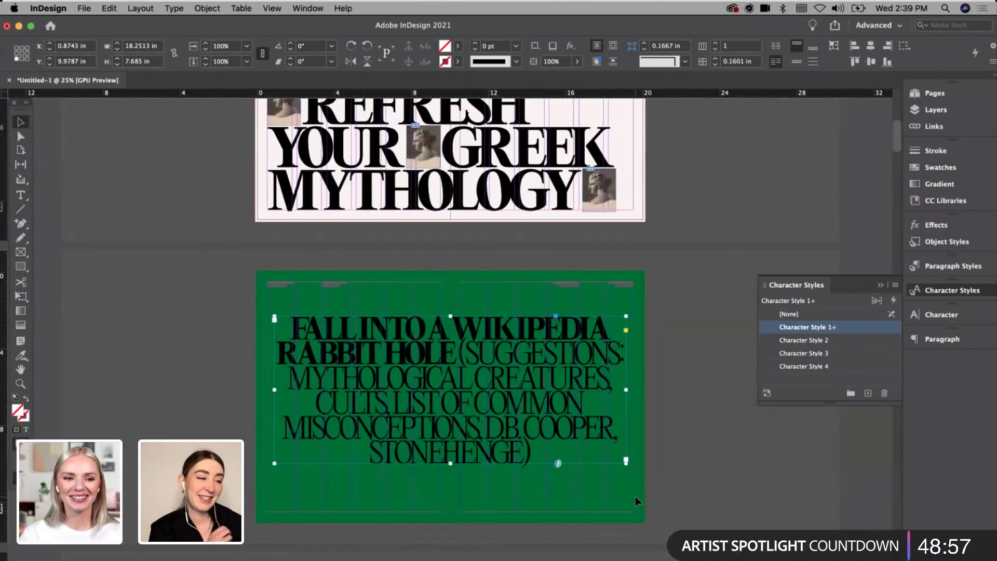
key(w)
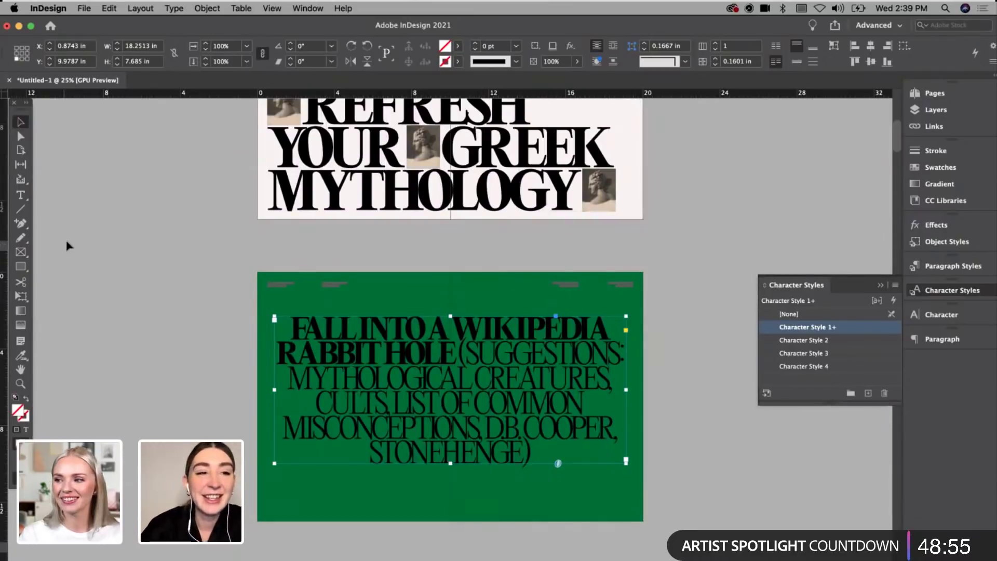
drag(450, 465, 449, 474)
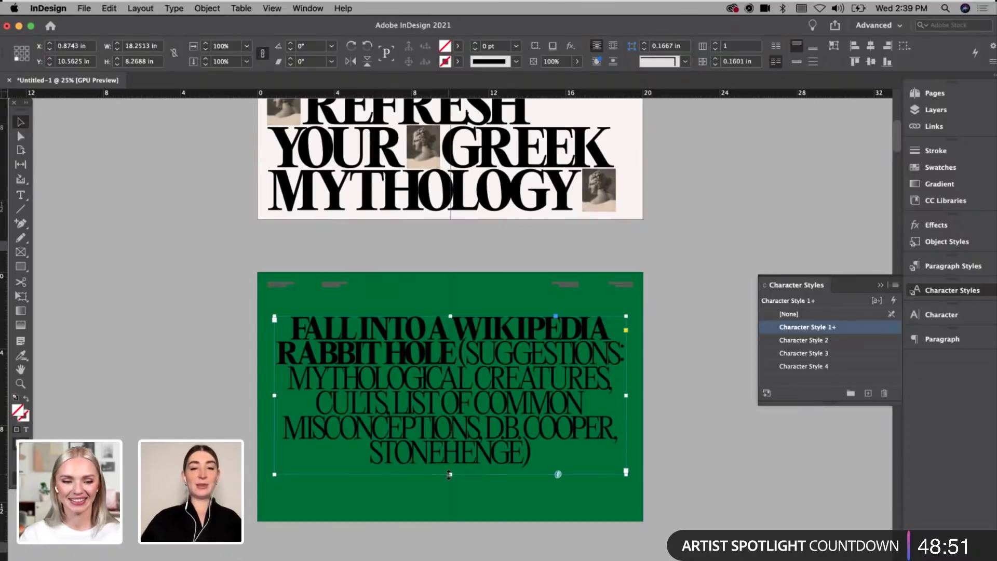
Step: Set the leading of all text in the Wikipedia frame to 96 pt and deselect the frame
click(21, 195)
click(147, 58)
click(148, 58)
click(147, 59)
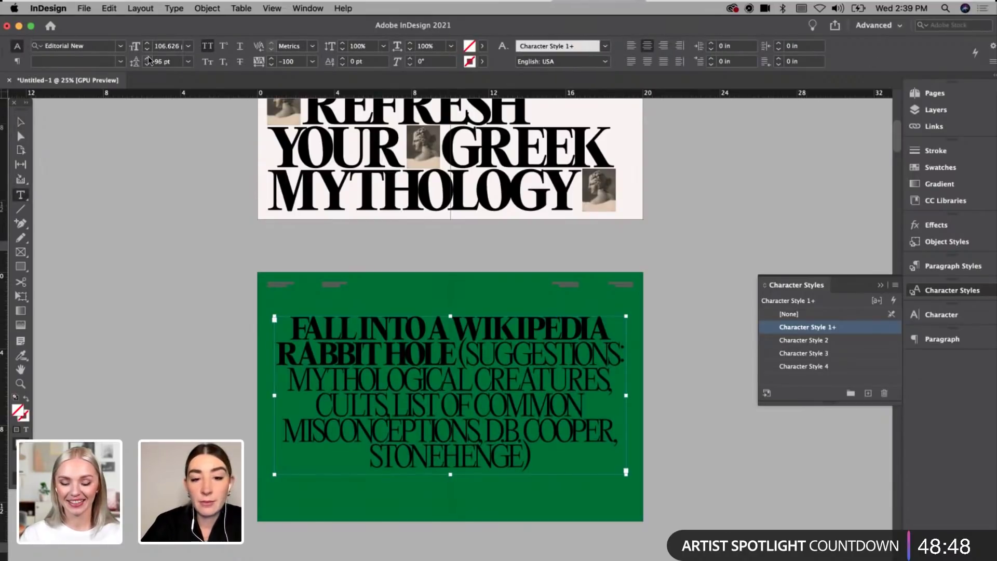
click(132, 360)
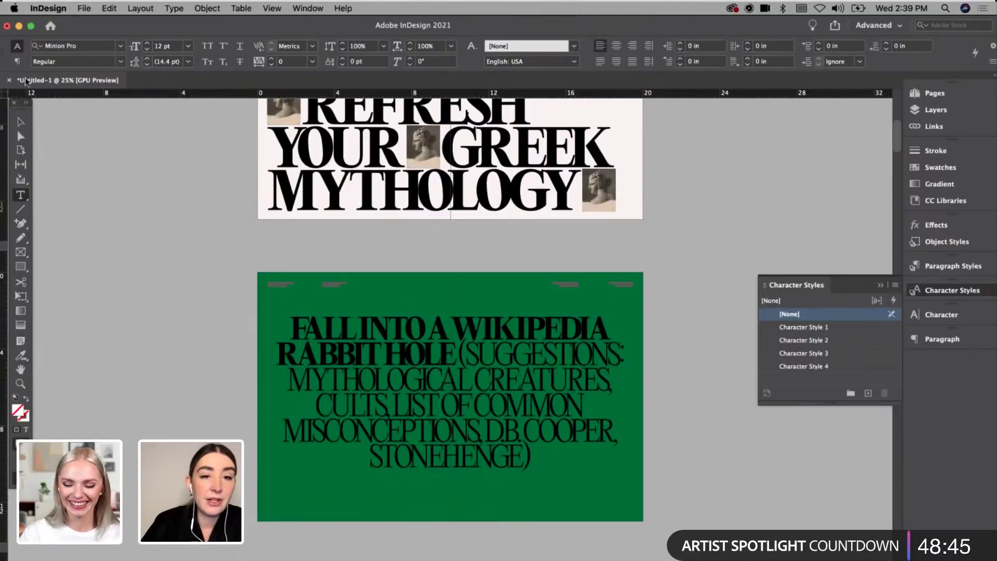
Step: Set the tracking of the light bracketed suggestions to -75
key(super+equal)
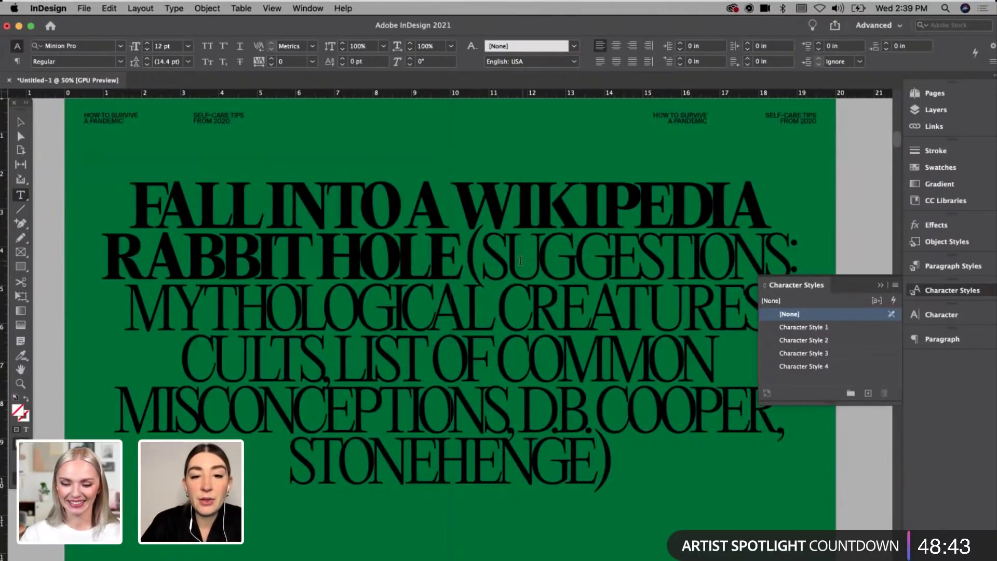
click(473, 252)
key(super+shift+End)
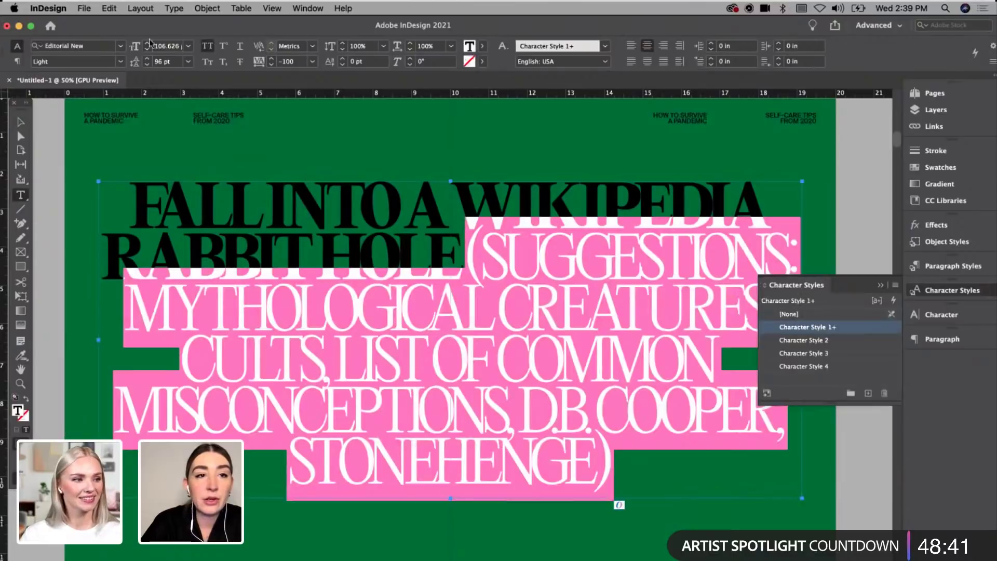
click(313, 61)
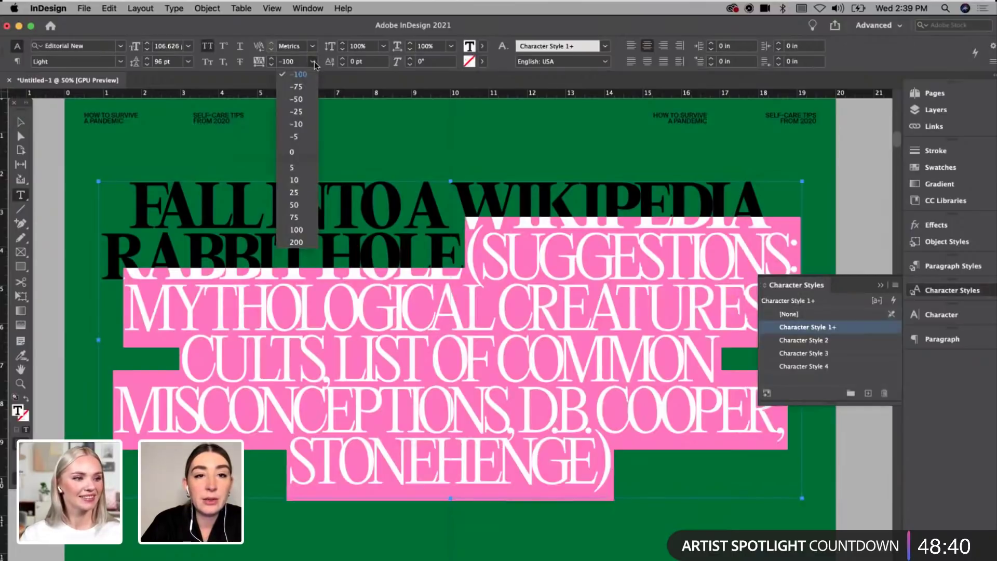
click(300, 87)
Step: Set the tracking of the bold Wikipedia title text to -75
triple_click(342, 205)
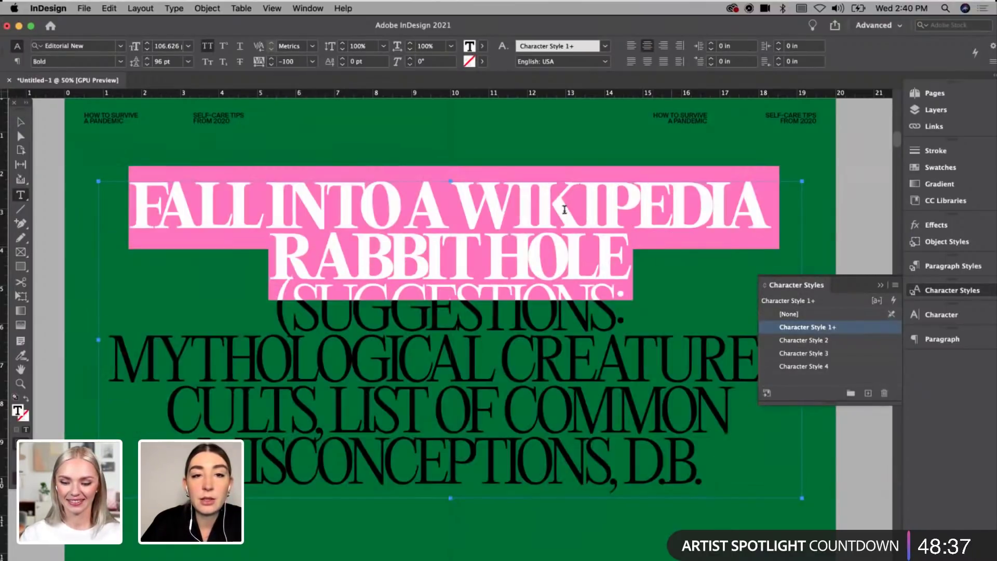
click(313, 61)
click(290, 90)
click(19, 121)
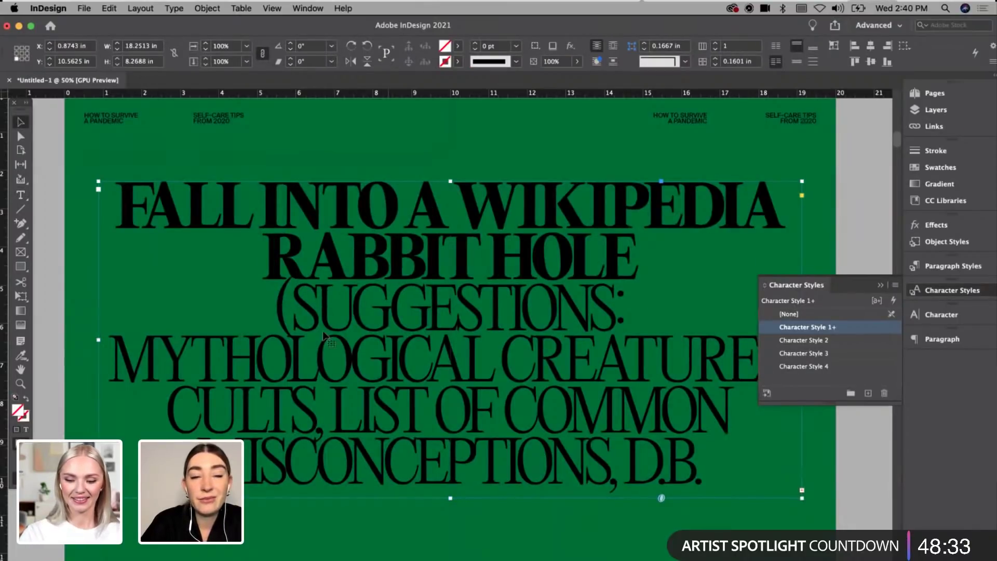
Step: Extend the Wikipedia text frame downward to about 10.33 in tall so it holds all of its text
double_click(334, 254)
key(super+a)
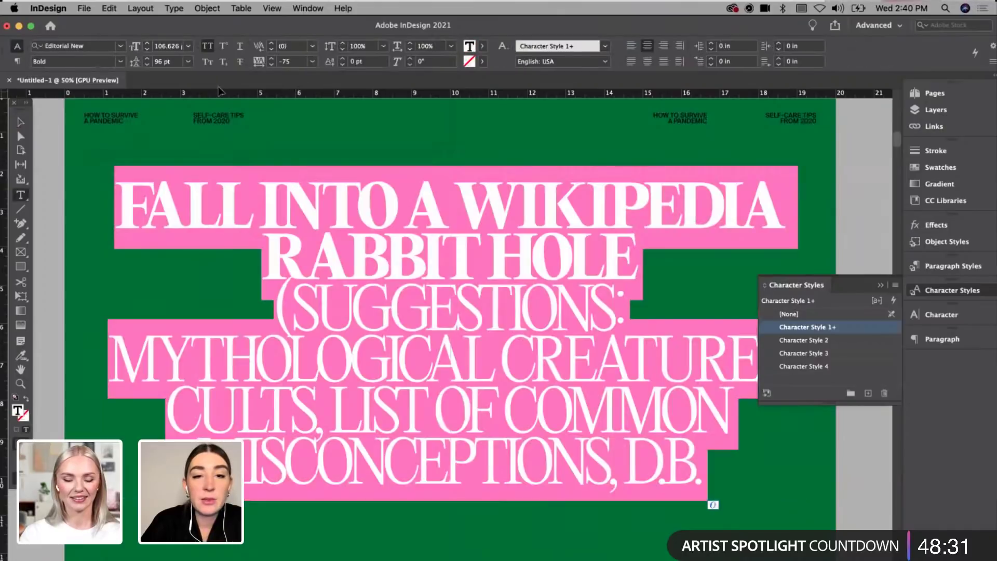
key(Escape)
scroll(455, 403, down, 5)
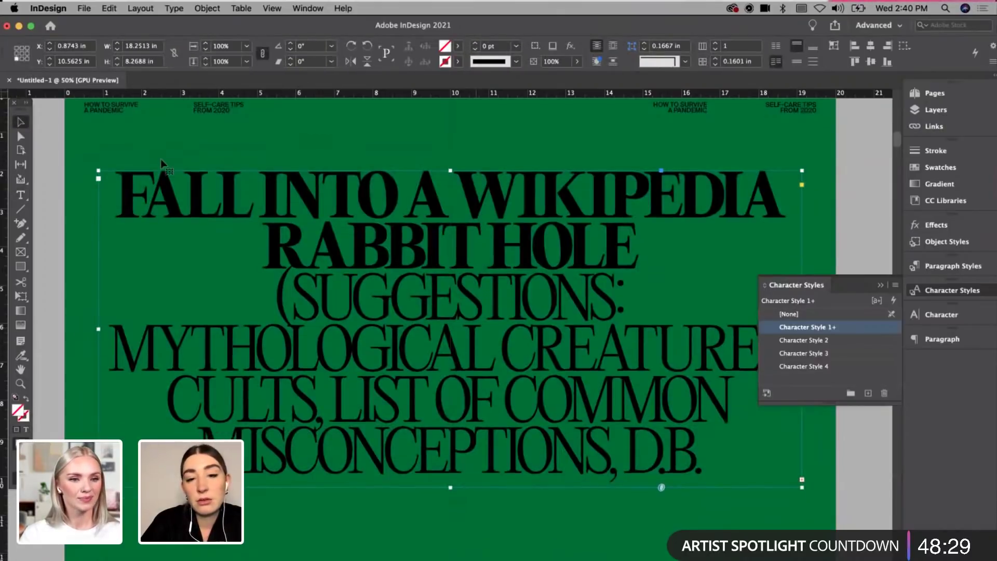
drag(445, 379, 446, 456)
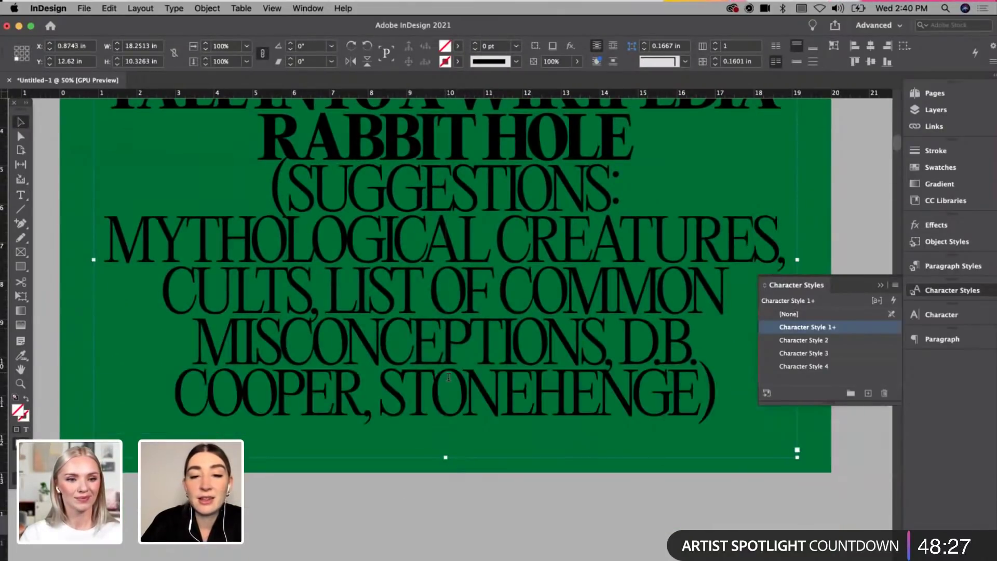
Step: Set the font size of all the text in the Wikipedia frame to 100 pt
double_click(437, 343)
key(super+a)
click(147, 48)
click(147, 48)
click(148, 48)
click(147, 47)
click(148, 48)
click(148, 47)
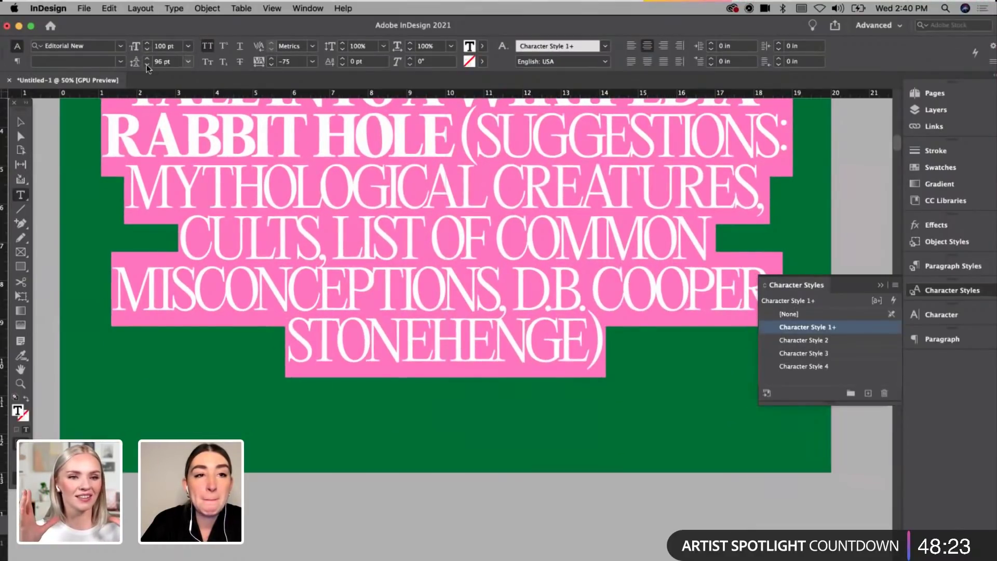
Step: Tighten the leading of all the Wikipedia text to about 92 pt
click(147, 64)
click(147, 64)
click(147, 64)
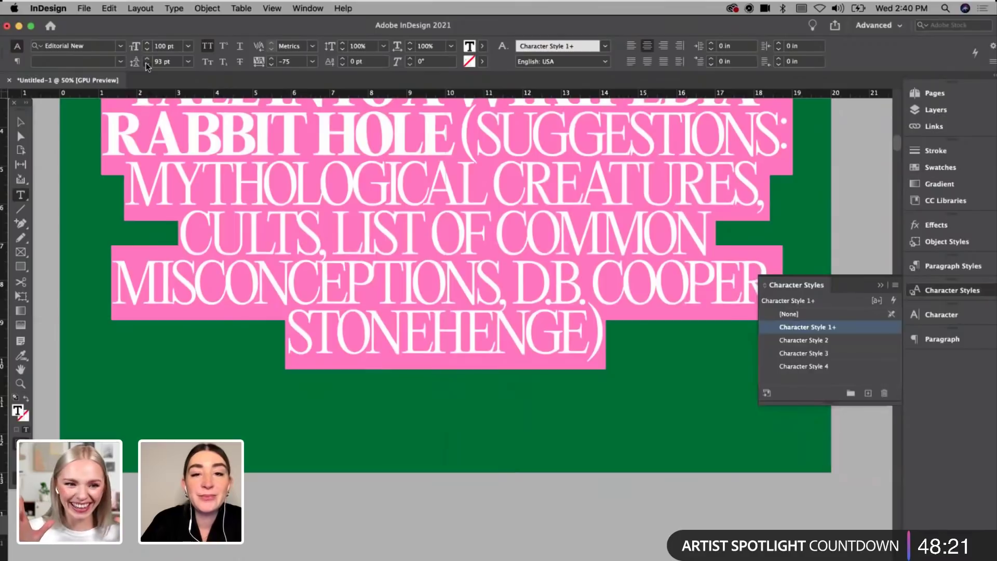
click(147, 64)
Step: Shorten the Wikipedia text frame to fit its text at about 7.53 in tall, and move it down about 0.44 in
click(25, 123)
key(super+minus)
key(super+minus)
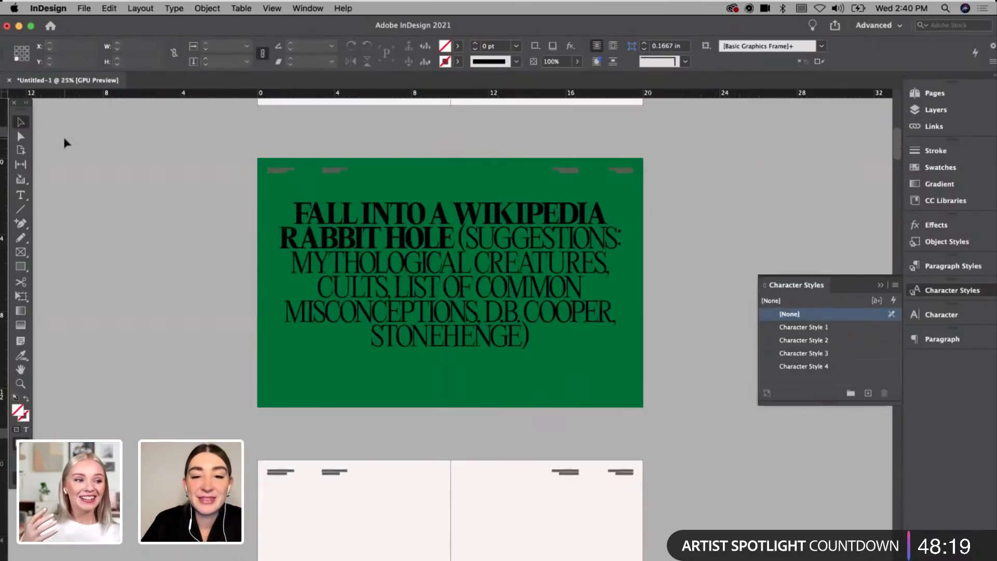
click(513, 343)
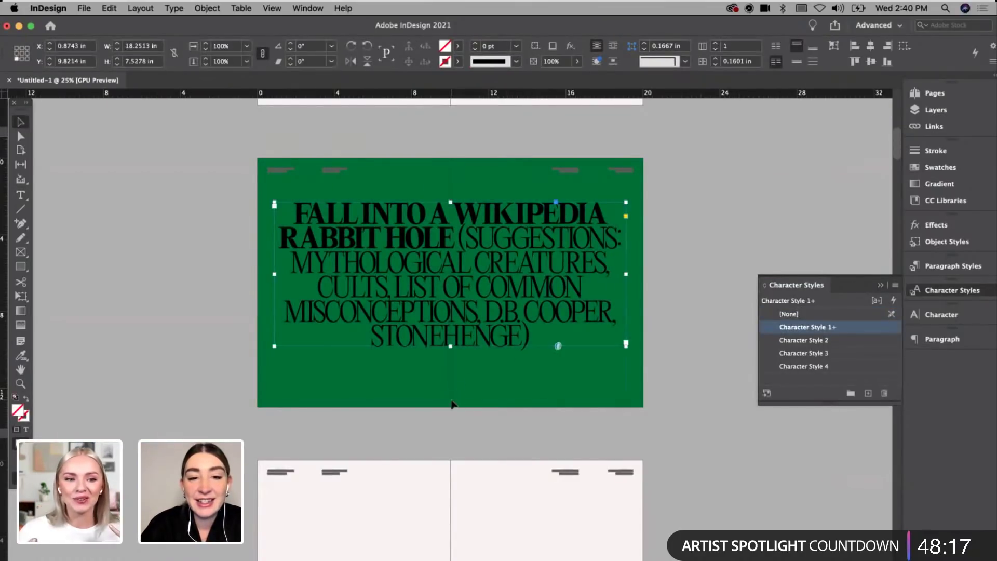
key(w)
click(495, 319)
drag(494, 319, 495, 328)
key(w)
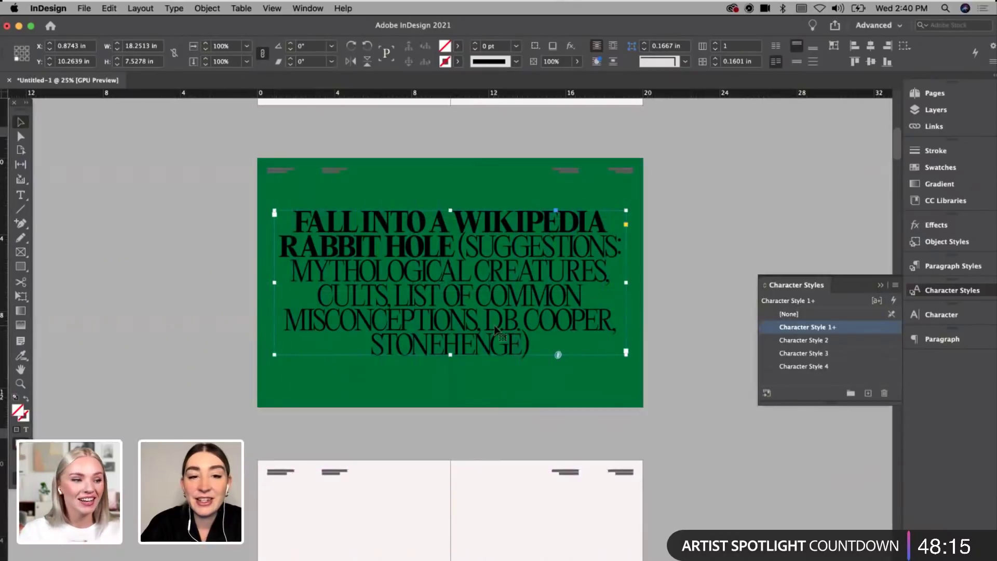
key(super+equal)
click(867, 170)
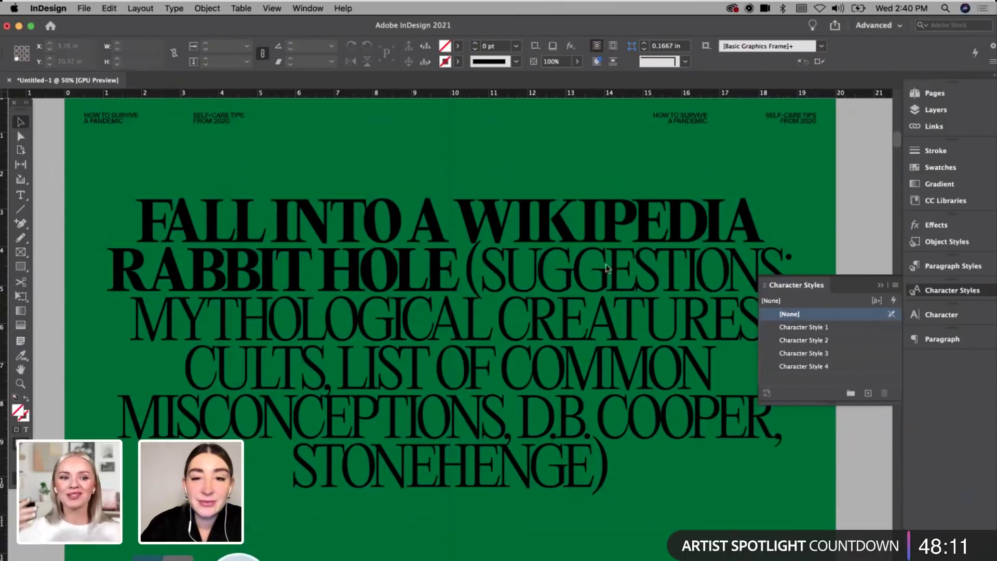
Step: Place Wiki3.jpg from Finder's Photos folder over the lower-left text of the green spread, sized about 2.39 by 3.03 in
key(super+Tab)
scroll(639, 269, down, 5)
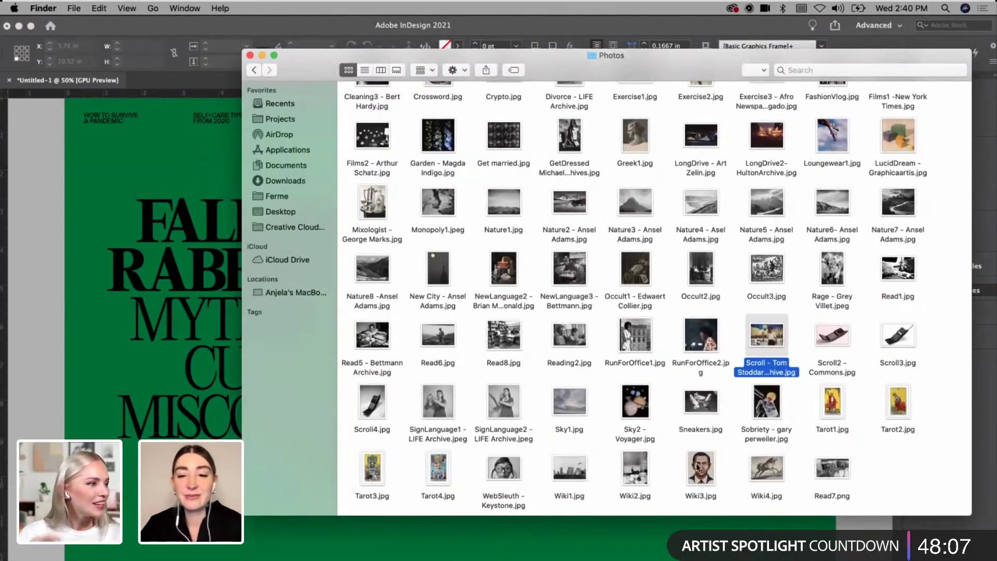
drag(699, 472, 50, 311)
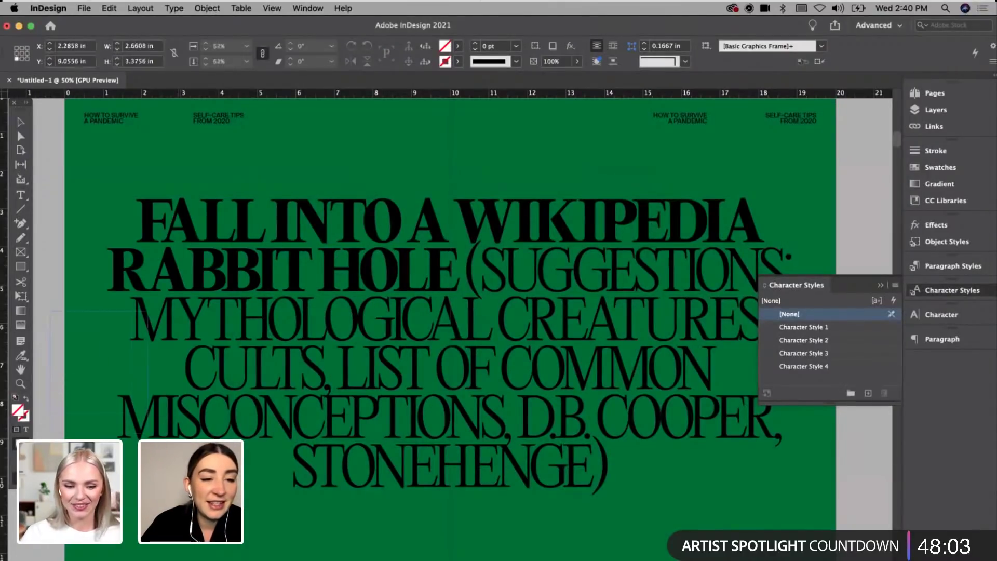
drag(140, 402, 191, 448)
key(super+minus)
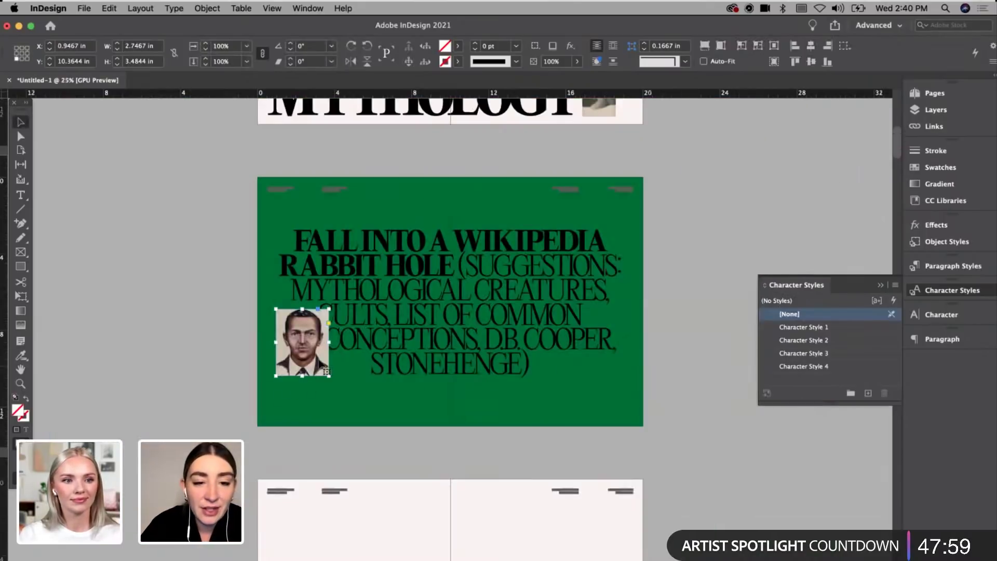
drag(330, 341, 322, 342)
Step: Give the portrait image's frame a 3 pt stroke in the [Black] swatch
key(w)
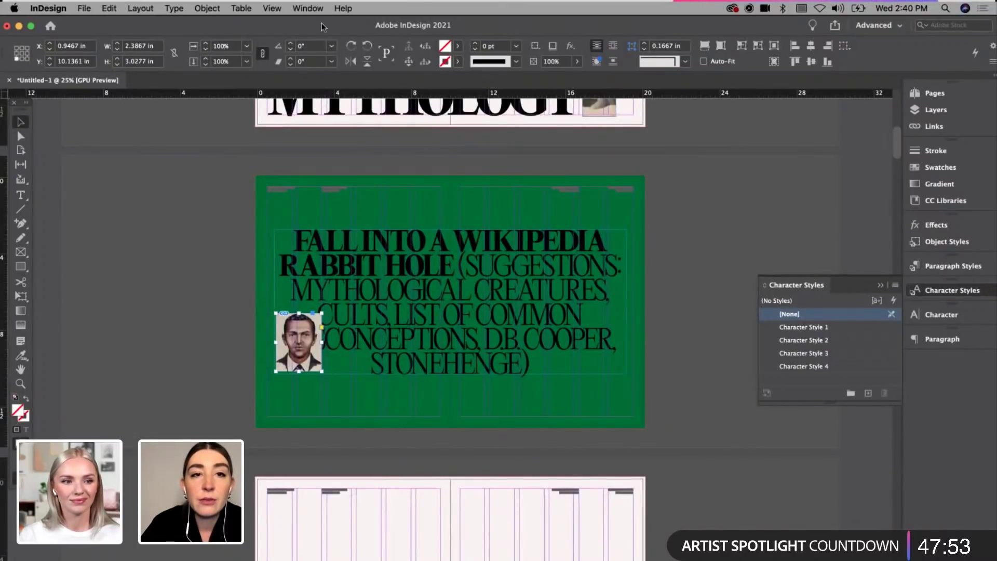
click(457, 62)
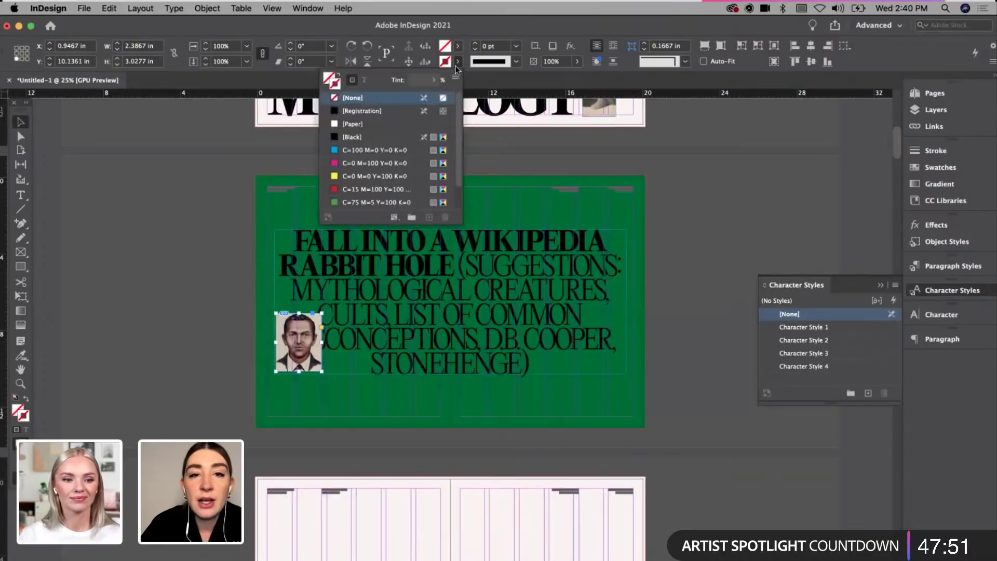
click(410, 137)
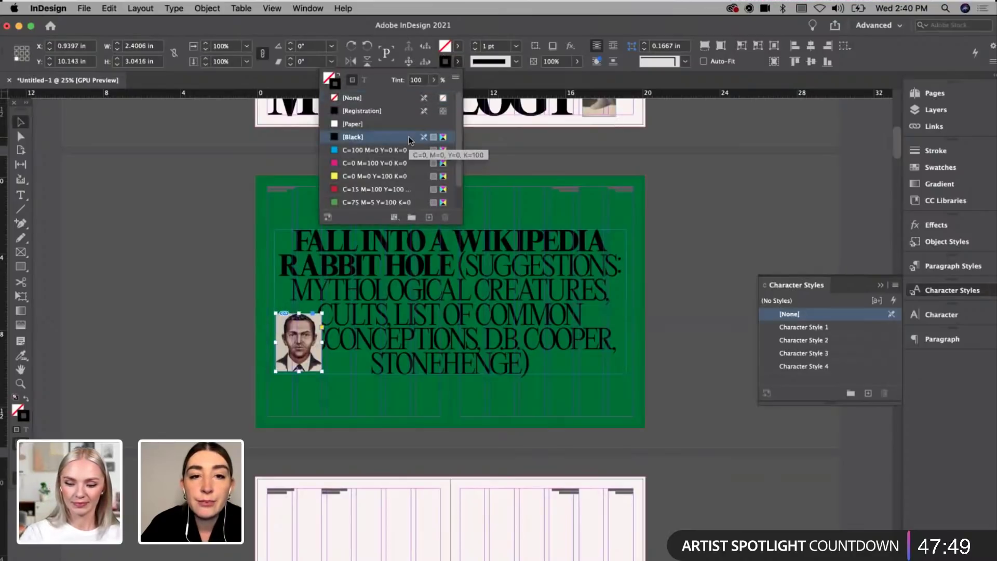
scroll(384, 166, down, 2)
click(457, 62)
scroll(376, 157, down, 2)
click(323, 202)
scroll(323, 201, down, 3)
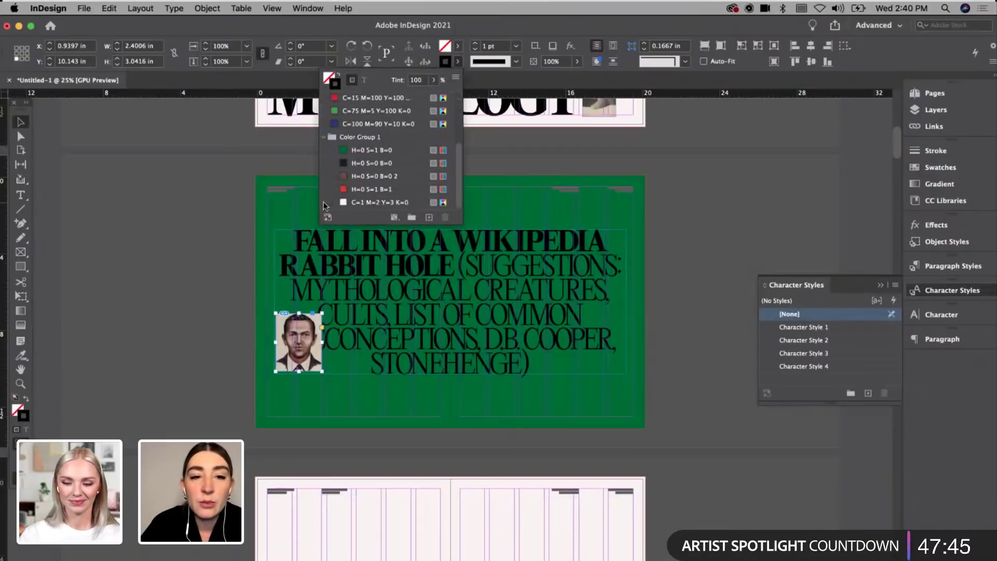
click(248, 195)
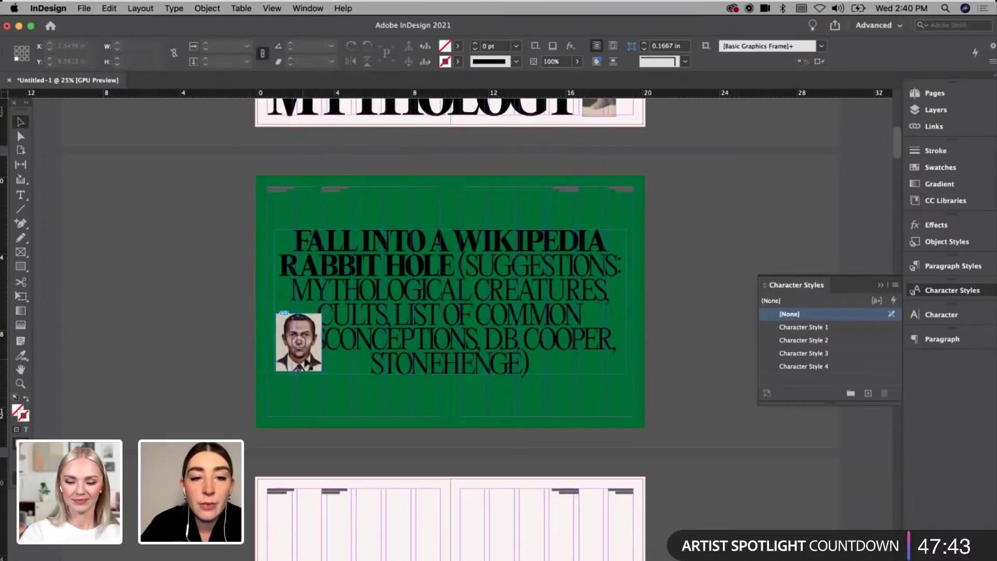
click(318, 368)
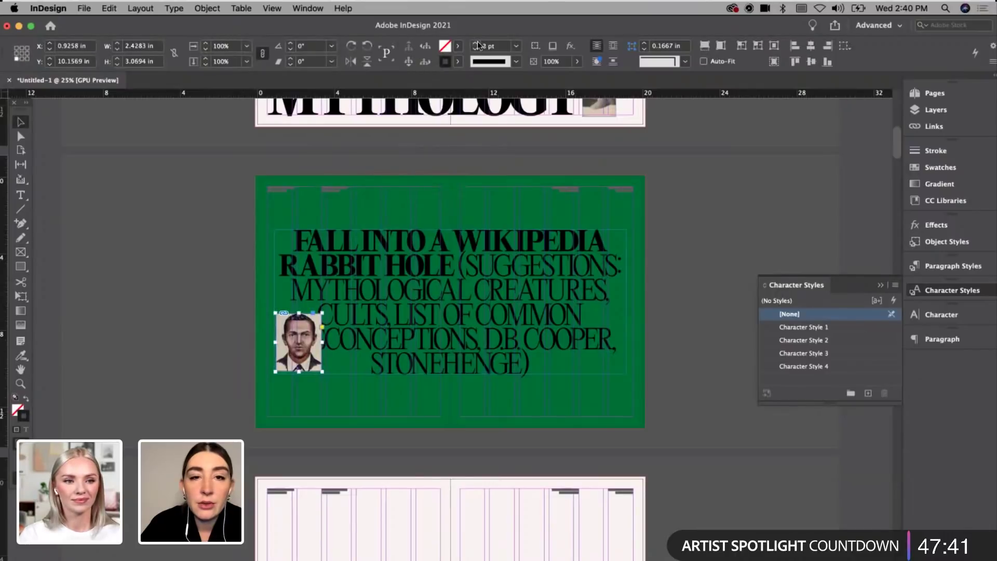
Step: Send the portrait image behind the Wikipedia text and deselect it
key(w)
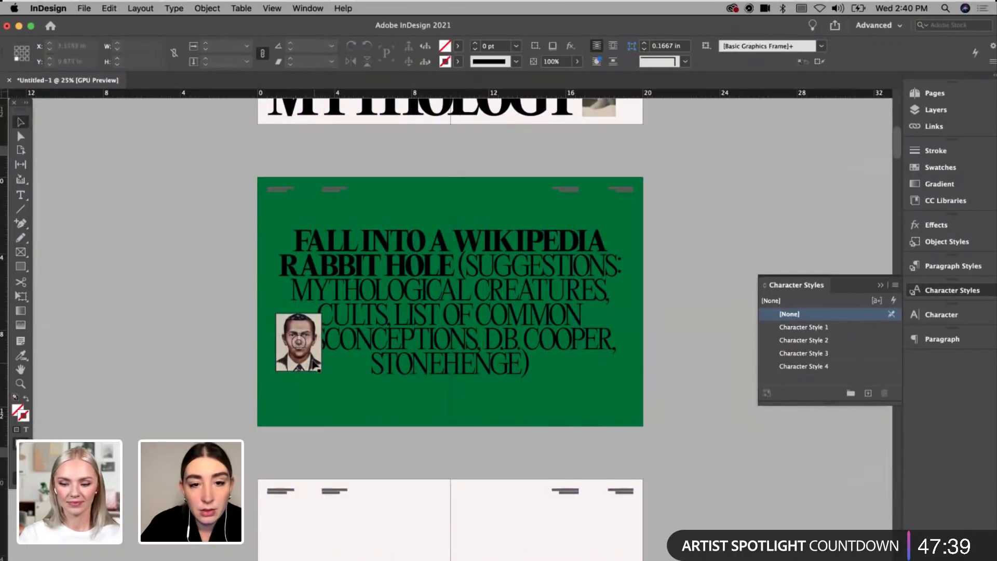
key(super+bracketleft)
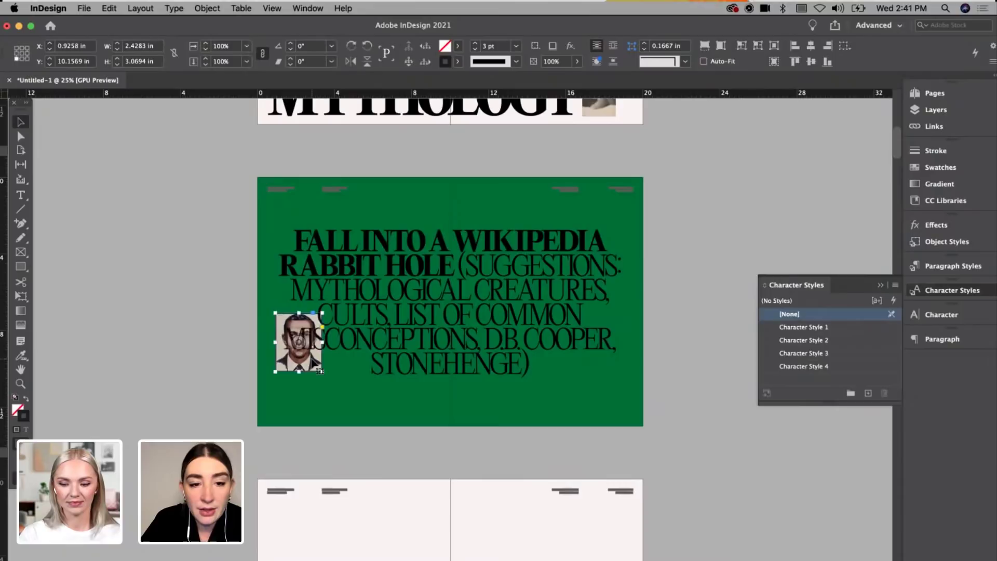
click(174, 404)
Step: Scale the Wikipedia text frame down to about 17.71 in wide and recentre it on the green spread
click(306, 364)
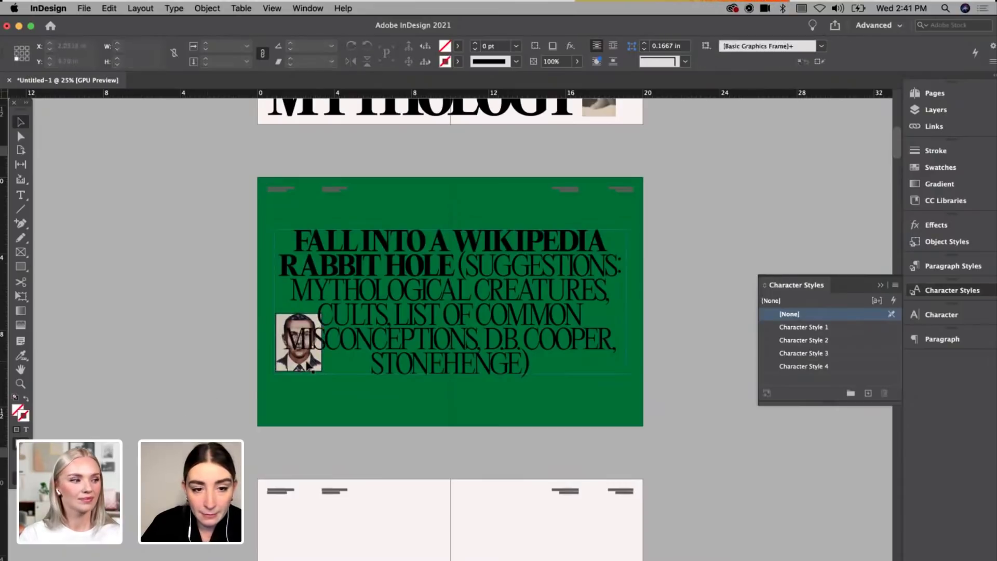
click(307, 367)
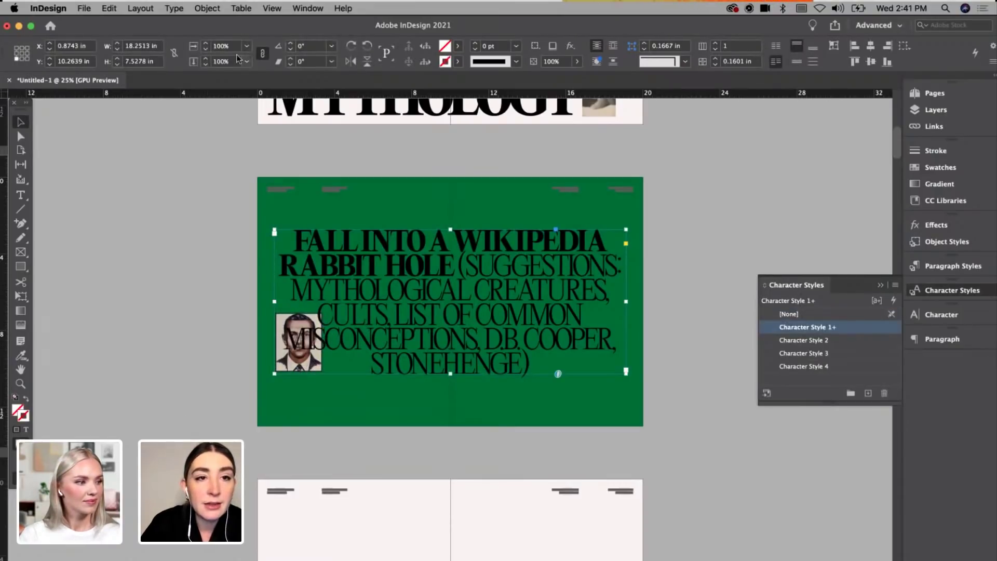
click(207, 51)
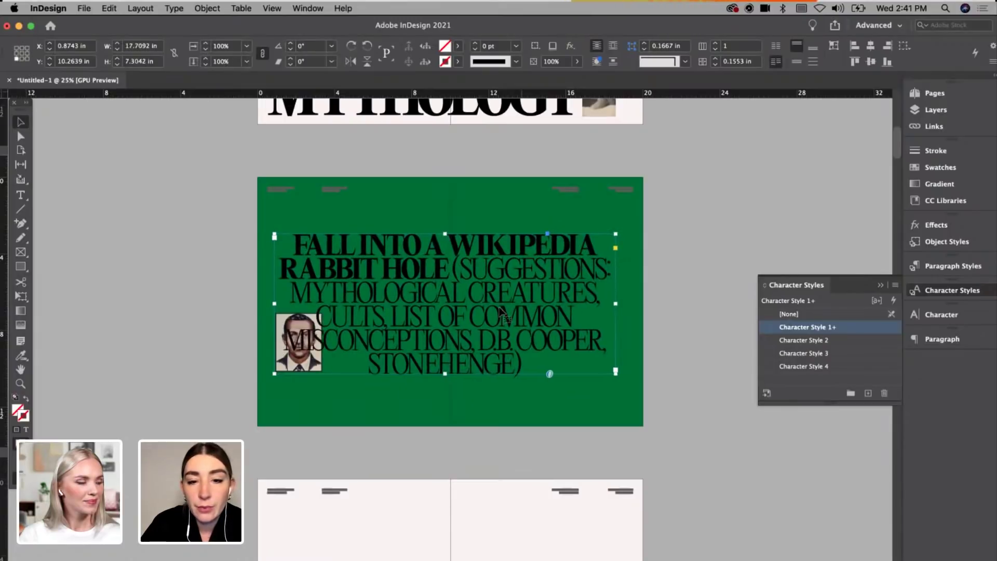
drag(502, 310, 506, 323)
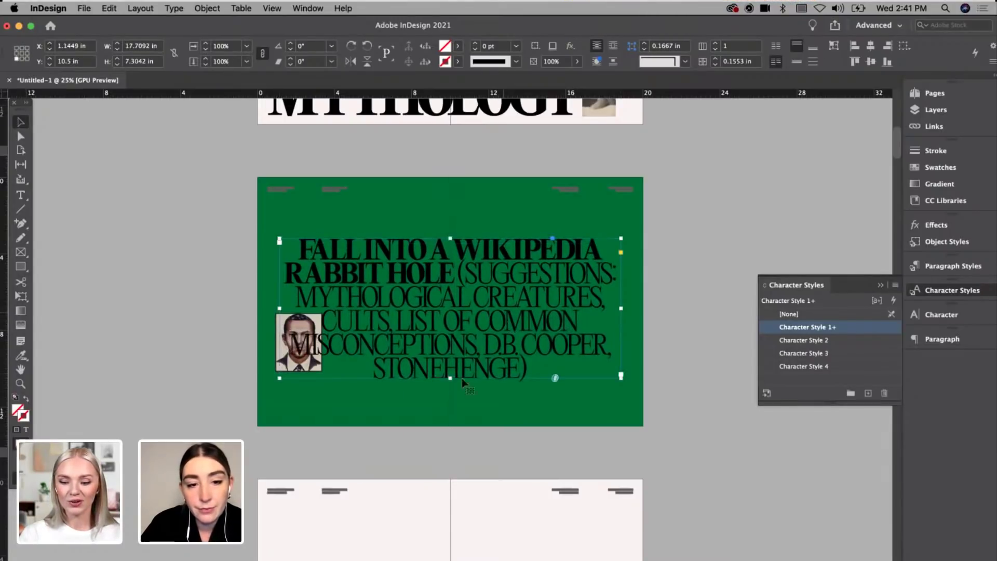
Step: Move the portrait image slightly down at the lower-left edge of the Wikipedia text
click(229, 414)
click(280, 372)
drag(283, 375, 266, 382)
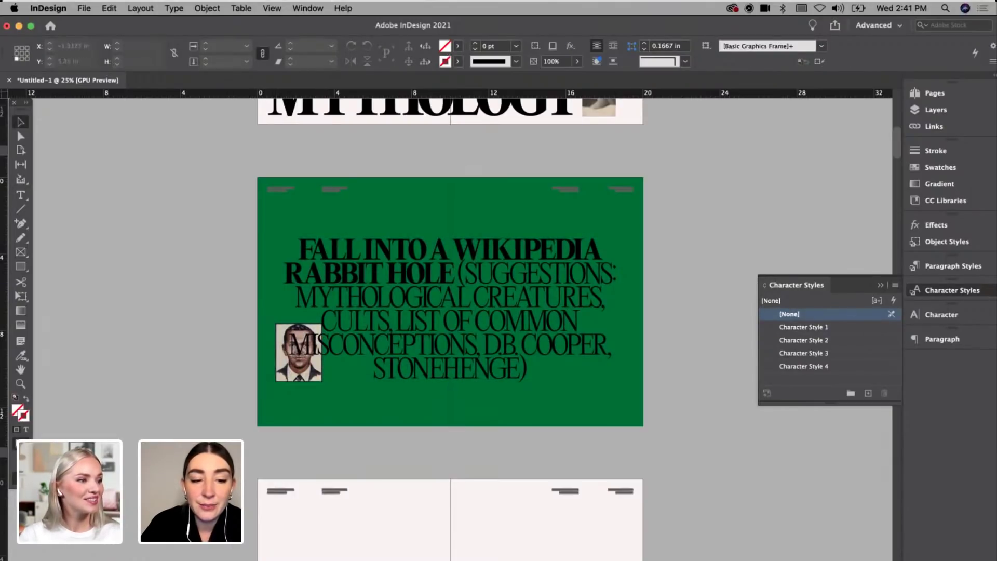
Step: Place Wiki1.jpg from Finder's Photos folder over the upper right of the Wikipedia title, about 4.47 by 3.15 in
key(super+Tab)
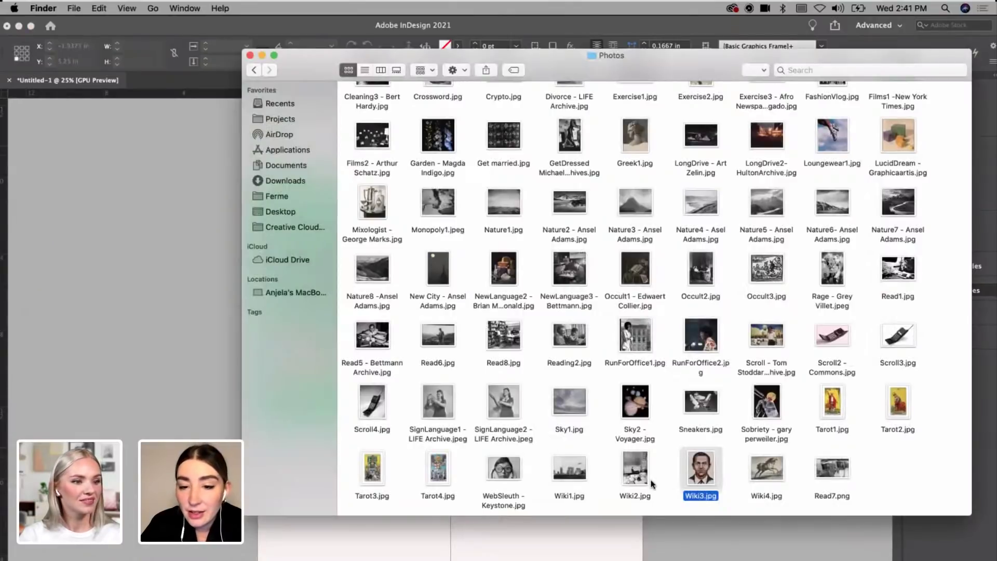
click(577, 470)
drag(193, 335, 197, 328)
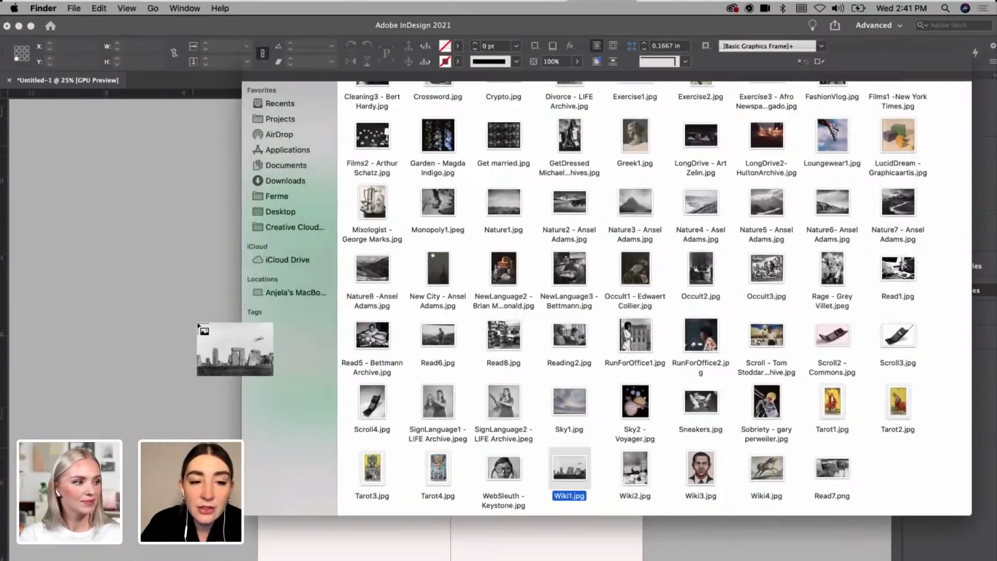
drag(480, 217, 567, 253)
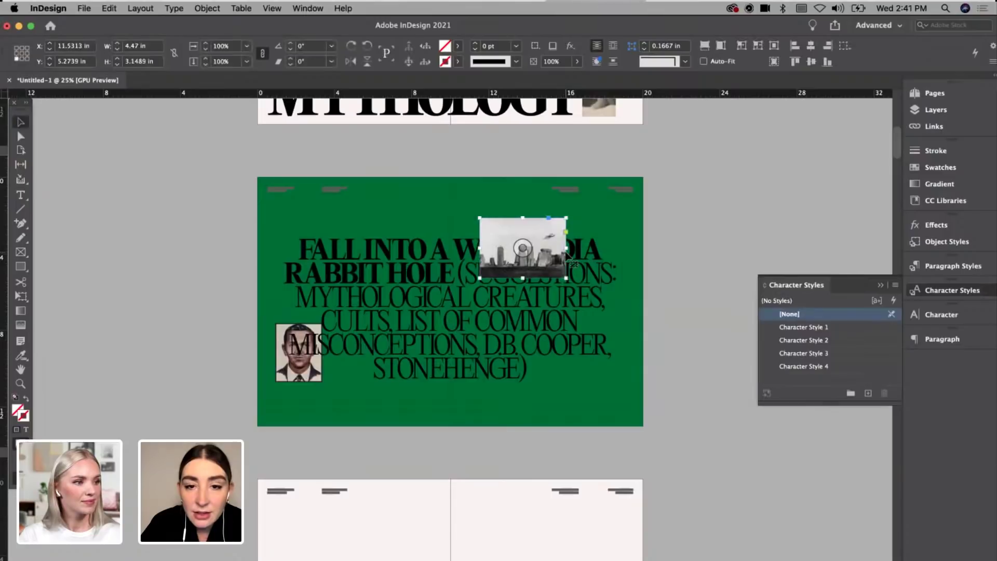
Step: Give the Stonehenge image's frame a 3 pt black stroke
click(475, 44)
click(476, 44)
click(476, 44)
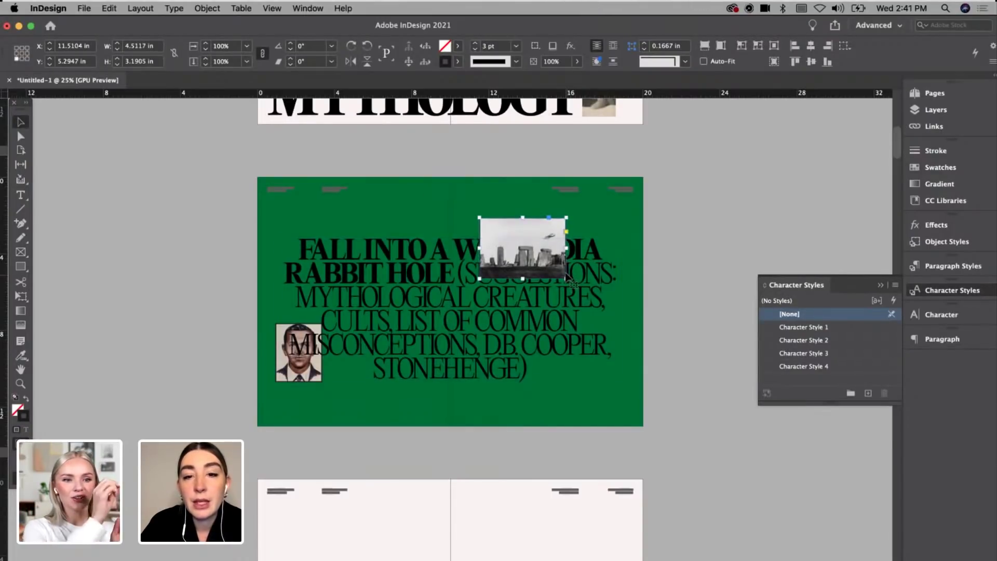
Step: Scale the Stonehenge image down to about 3.33 by 2.35 in and position it behind the word STONEHENGE
drag(567, 278, 507, 221)
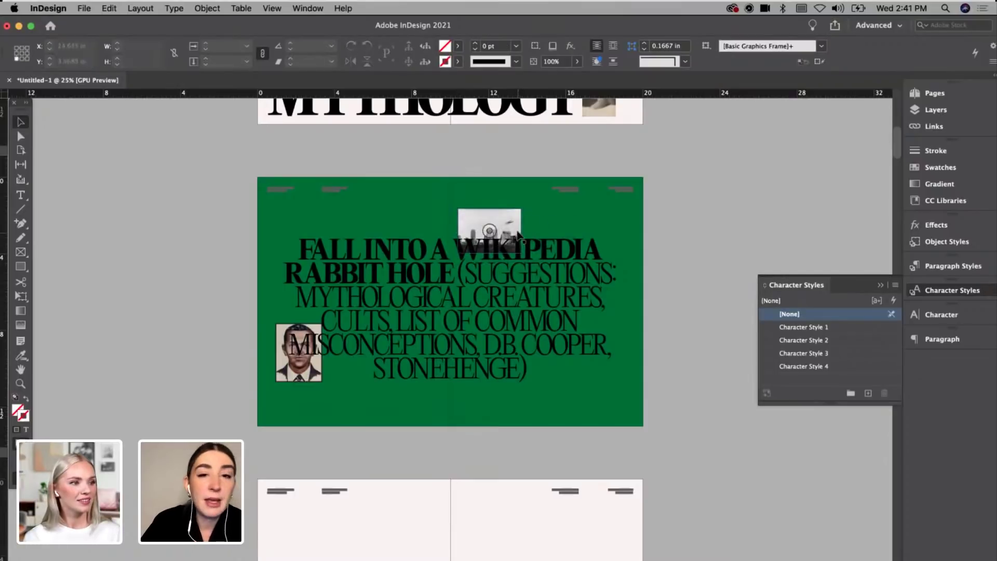
drag(523, 230, 433, 387)
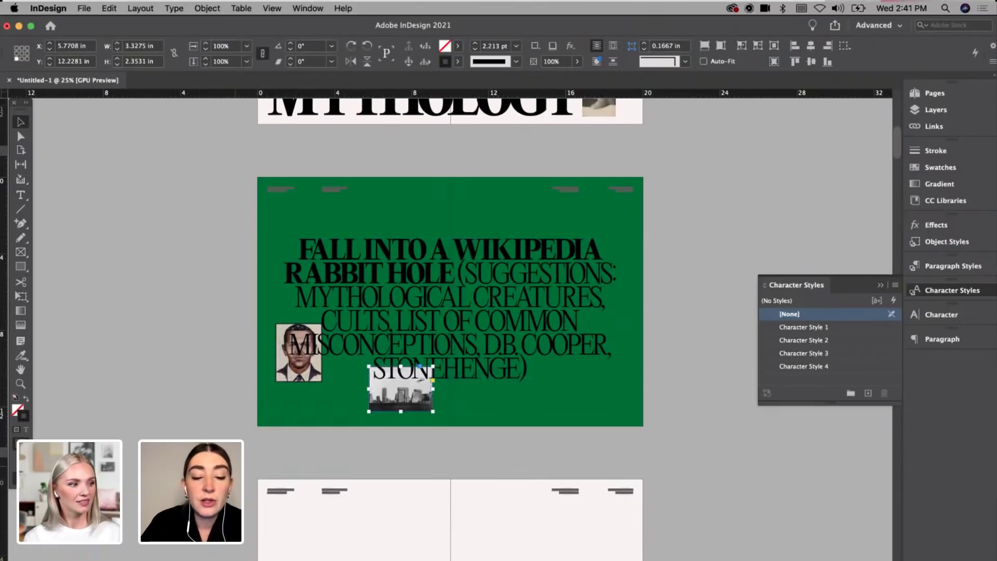
key(super+d)
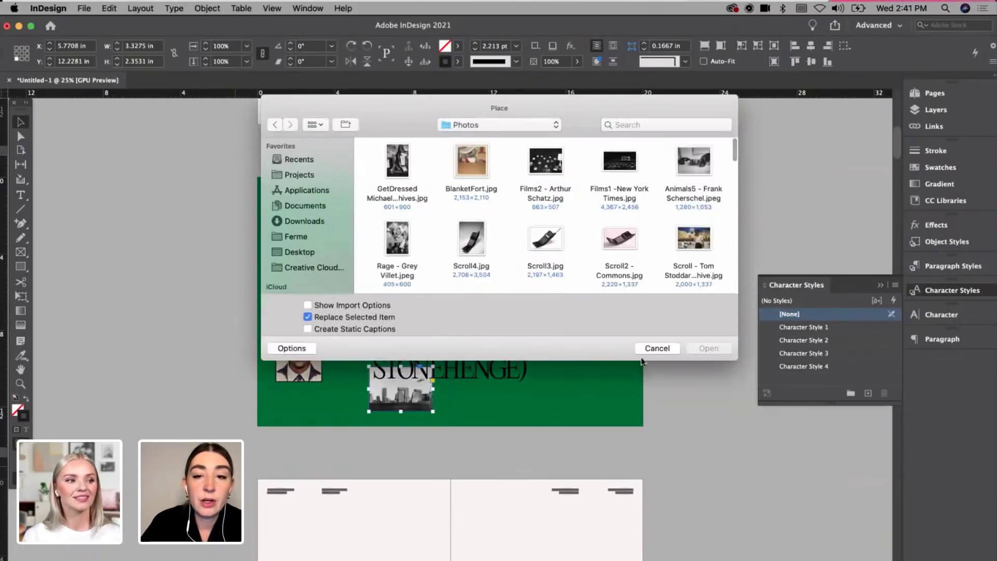
click(658, 347)
click(254, 399)
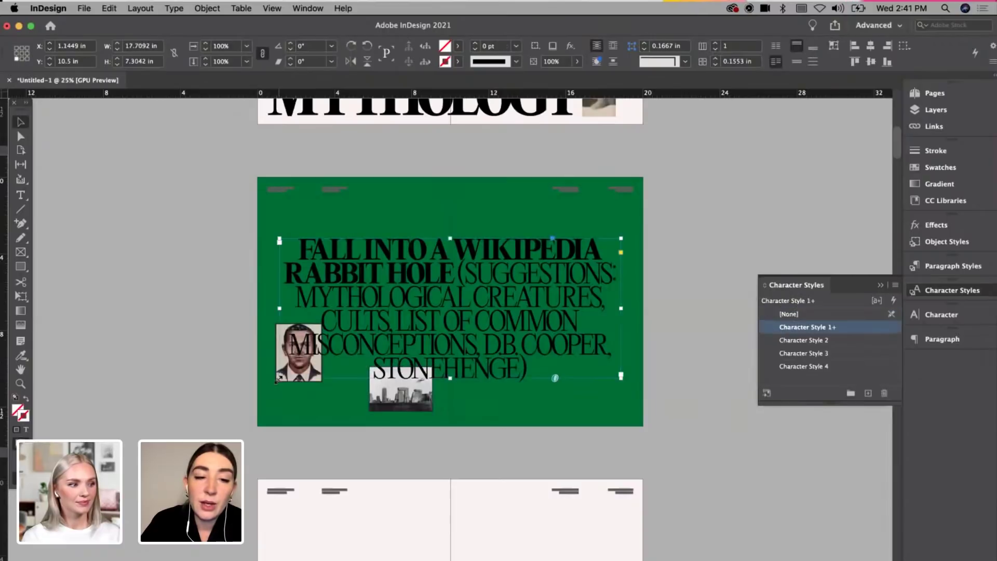
Step: Move the portrait image up so it sits at the start of the MYTHOLOGICAL CREATURES line
drag(275, 358, 281, 283)
click(205, 350)
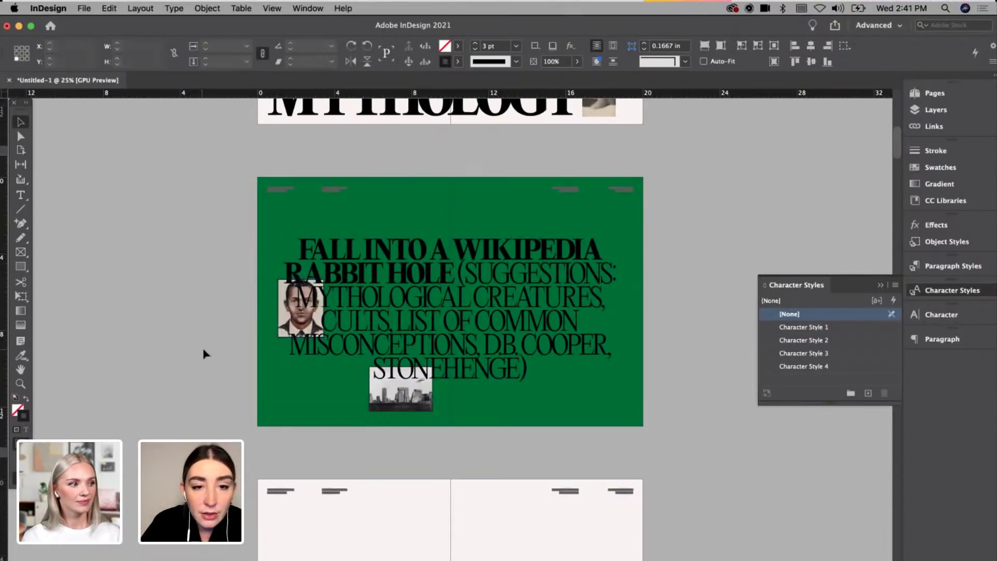
click(285, 332)
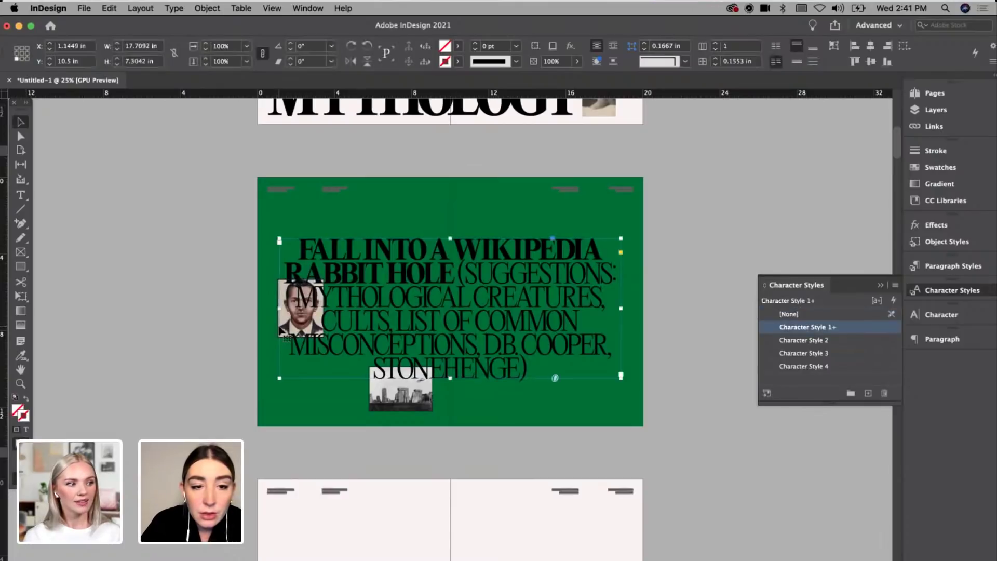
Step: Place the black-and-white office photo from Finder over the right end of the Wikipedia text, about 2.83 by 3.75 in, with an outline
click(85, 429)
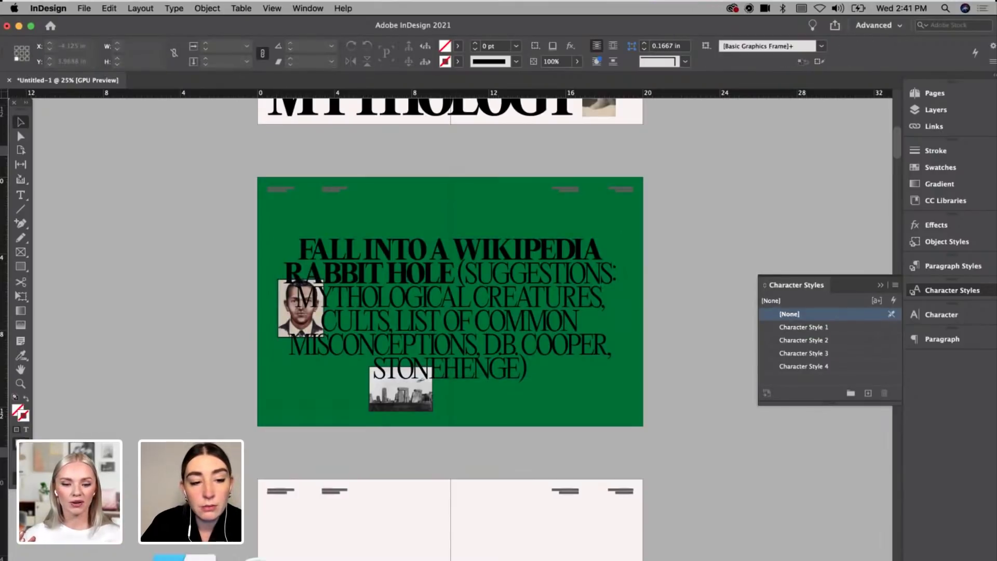
key(super+Tab)
drag(635, 467, 616, 349)
key(super+Tab)
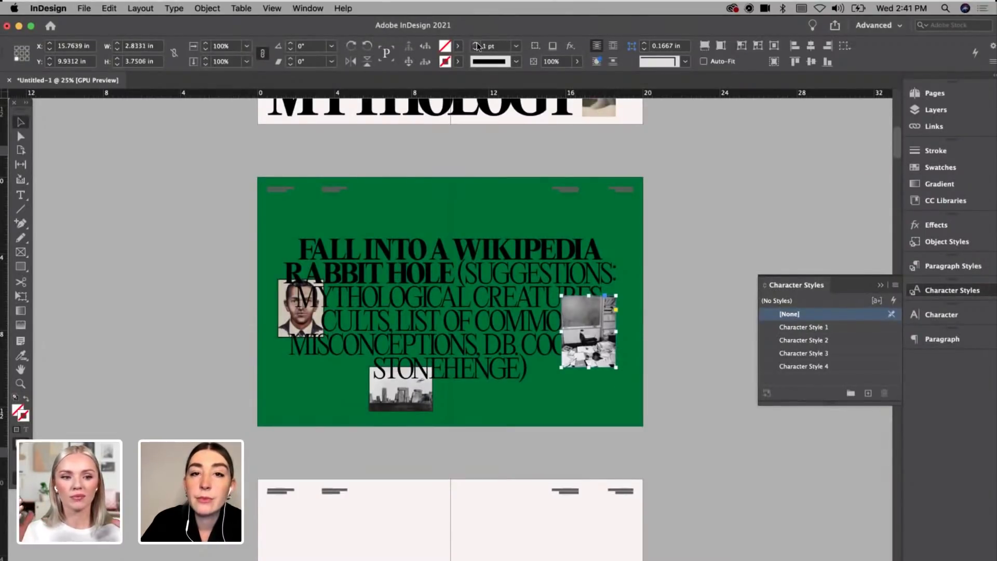
click(685, 353)
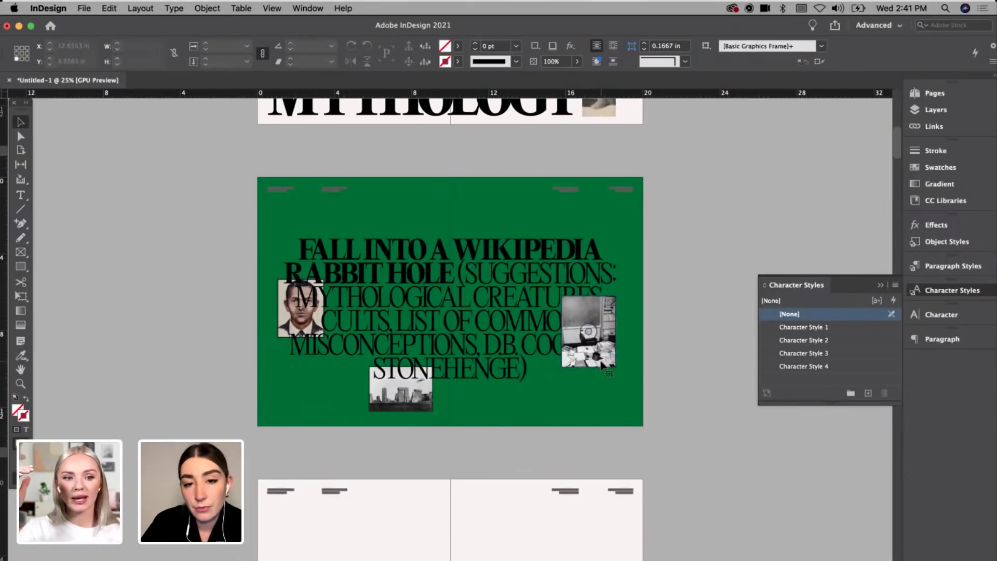
Step: Scale the office photo down and position it behind the word COOPER at the right edge of the text
click(574, 366)
drag(560, 367, 612, 360)
click(679, 352)
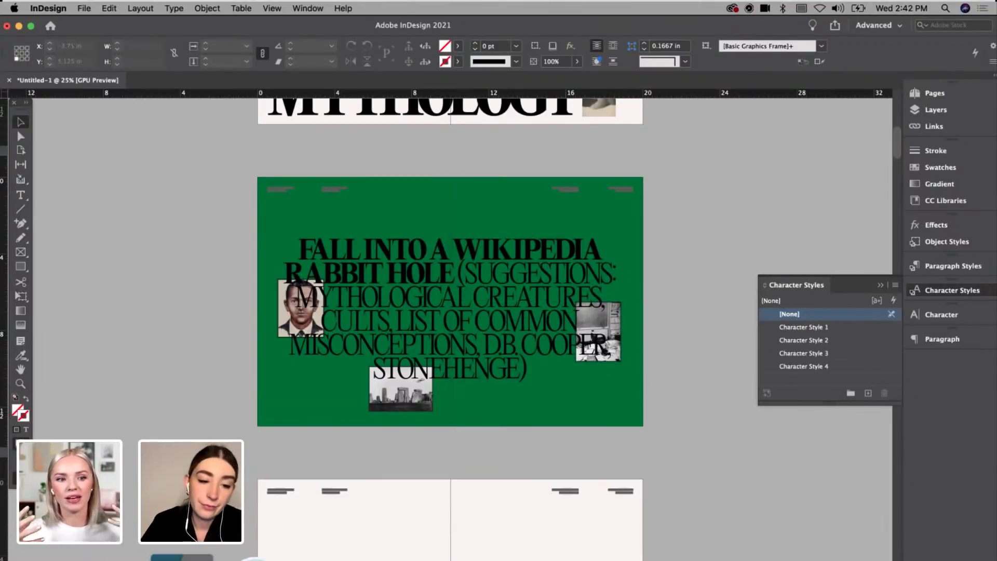
Step: Place the horse engraving from Finder over the top centre of the Wikipedia title, about 3.75 by 2.76 in
key(super+Tab)
drag(764, 469, 232, 239)
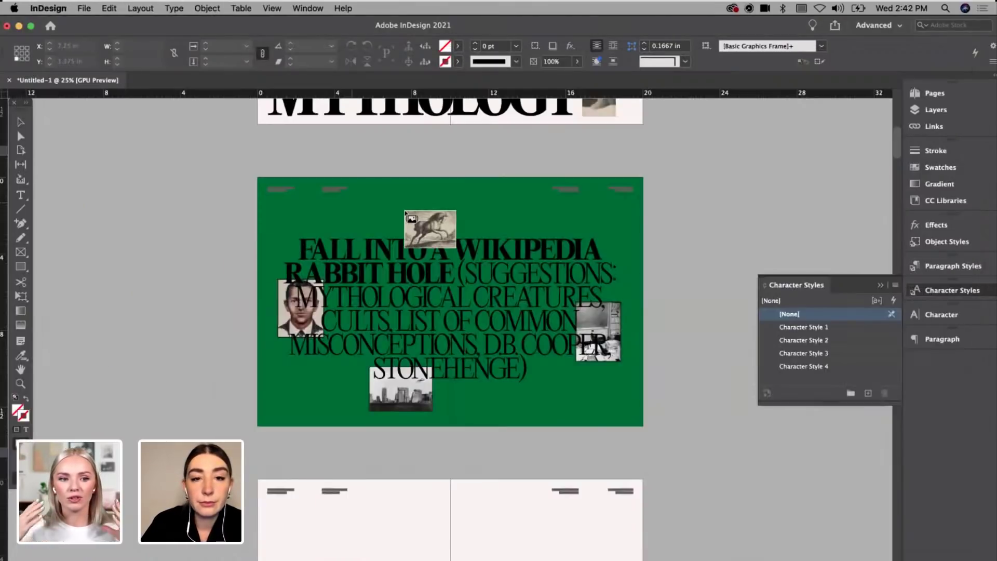
drag(416, 213, 489, 237)
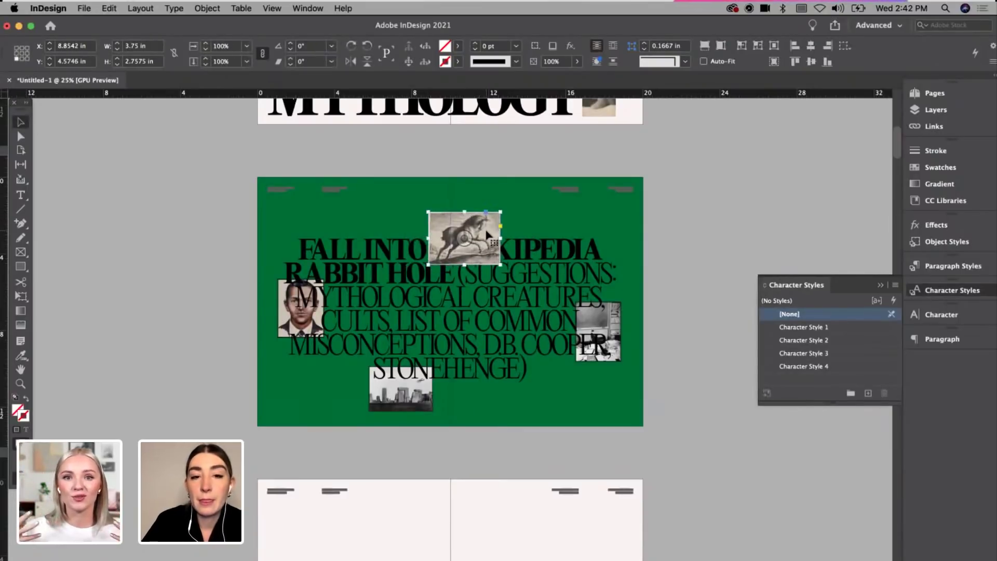
Step: Enlarge the horse engraving inside its frame to about 4.07 by 2.99 in, cropping off its pale border
key(super+1)
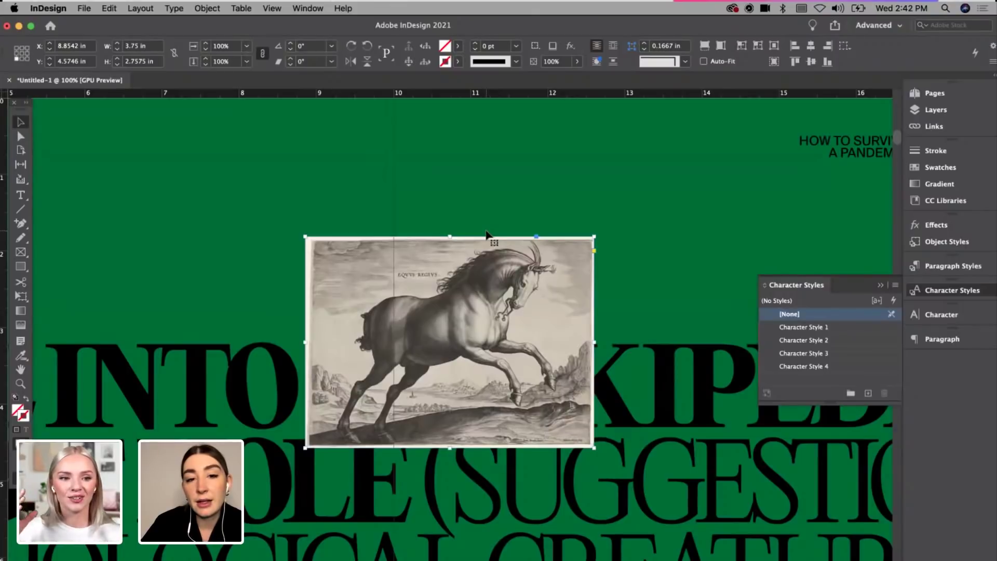
click(449, 343)
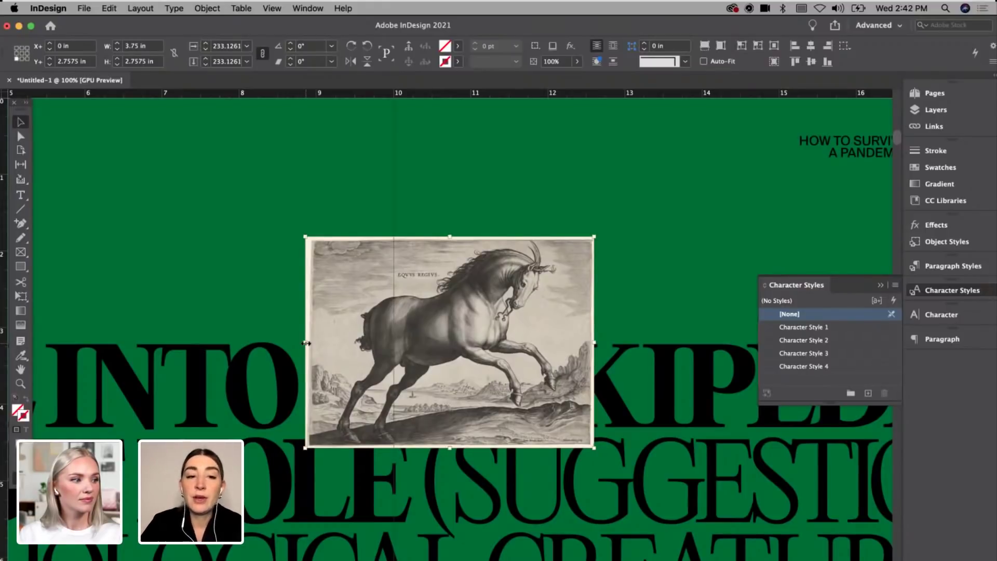
drag(306, 342, 294, 343)
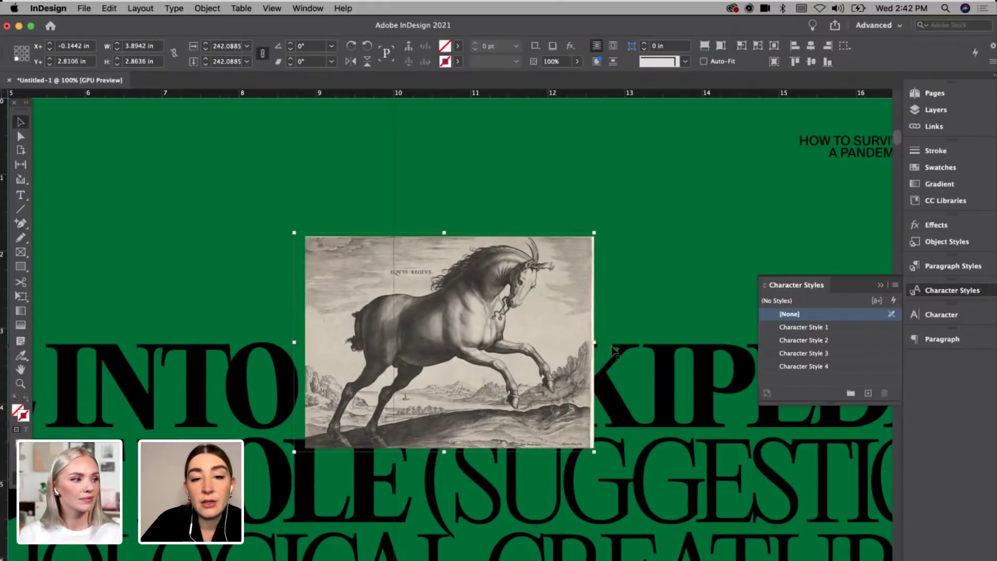
mouse_move(595, 343)
mouse_down()
mouse_move(626, 344)
mouse_move(608, 343)
mouse_up()
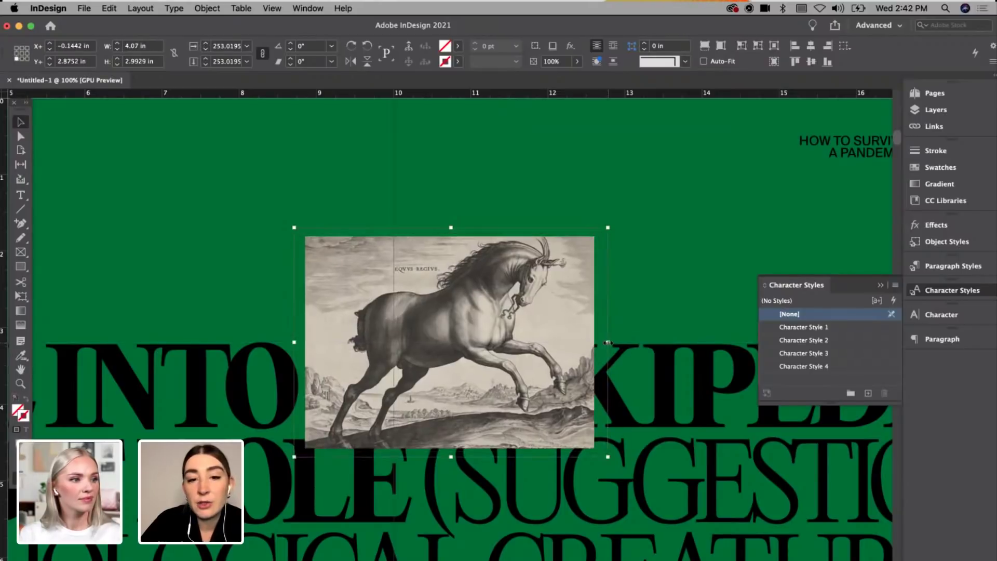
Step: Give the horse image's frame a 3 pt black stroke and scale it down to about 2.92 by 2.16 in
click(628, 280)
click(579, 290)
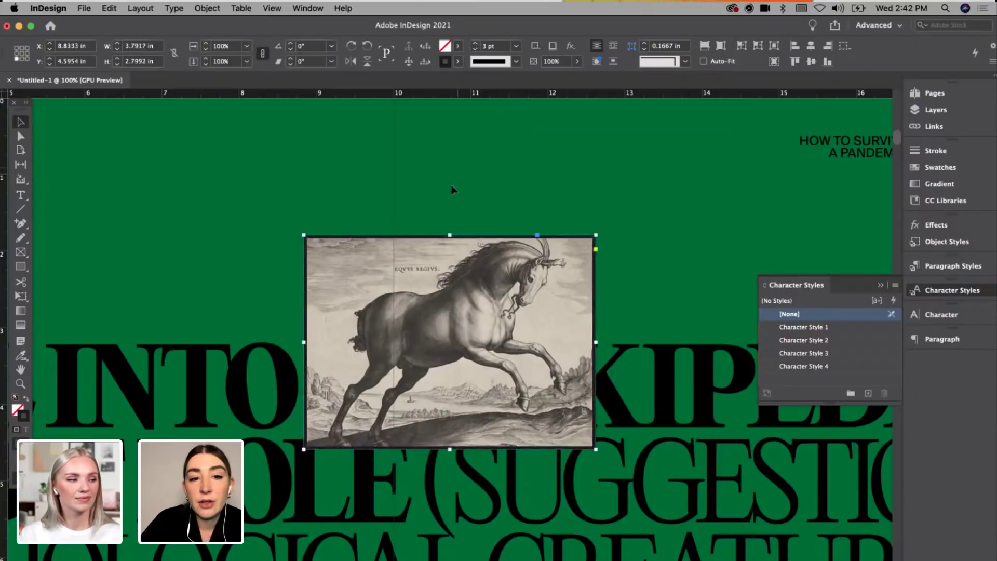
click(482, 343)
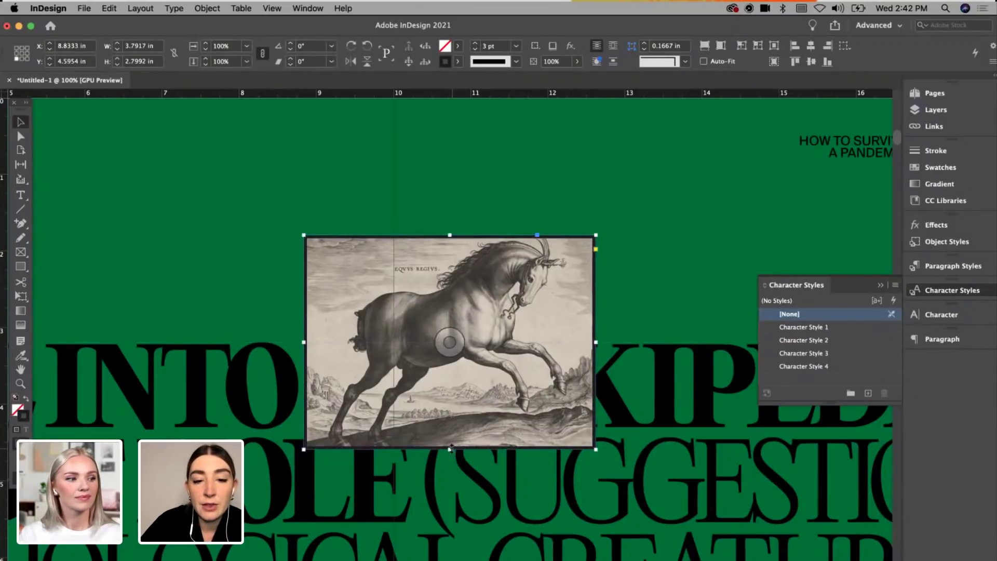
double_click(449, 399)
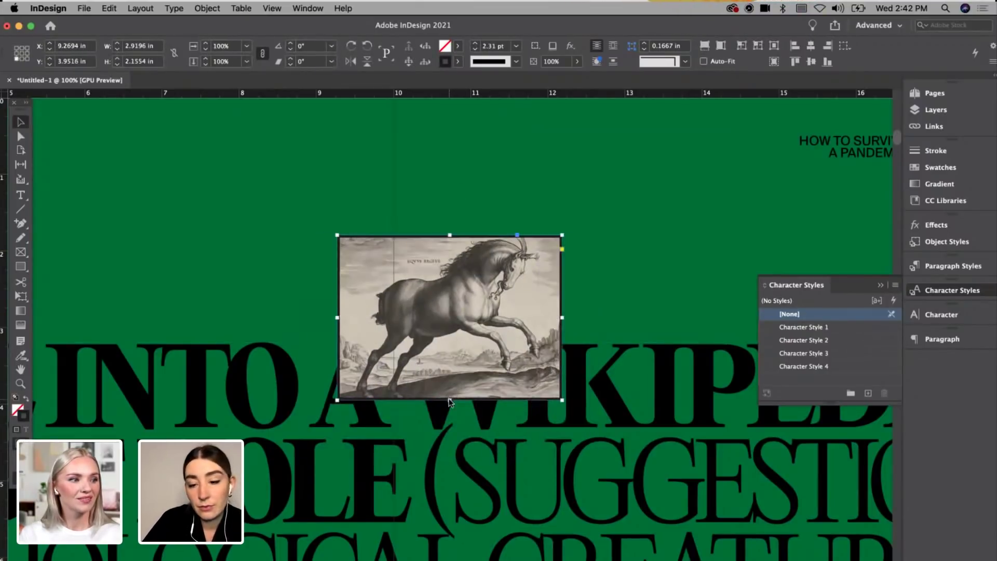
Step: Send the horse image behind the Wikipedia title text and deselect it
key(super+p)
click(591, 481)
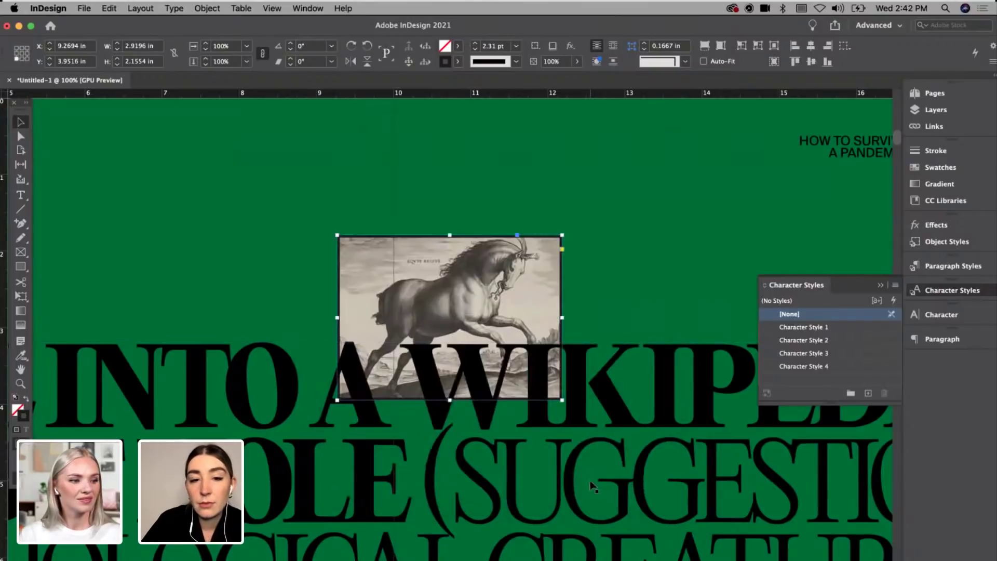
key(super+minus)
key(super+minus)
key(super+minus)
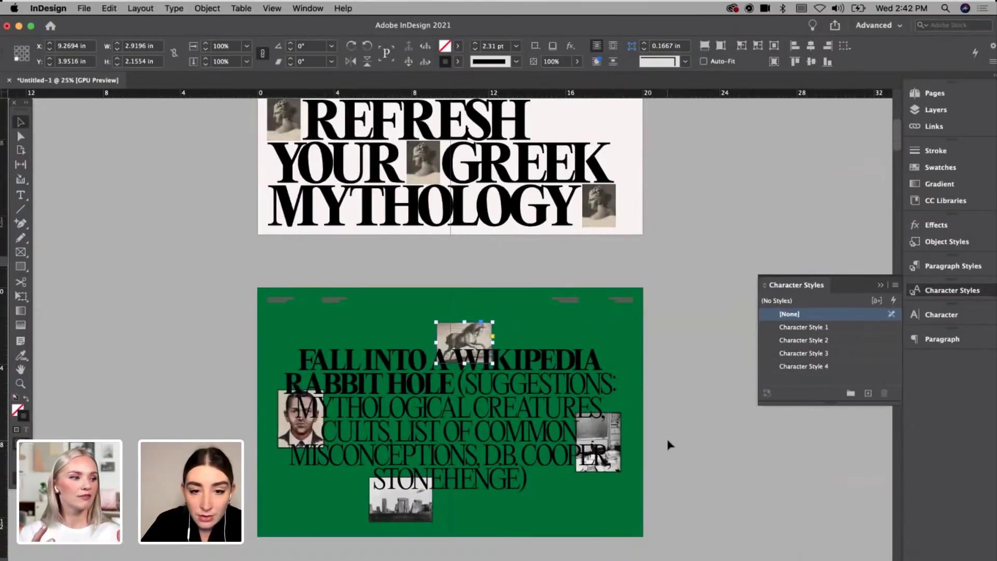
click(666, 436)
Step: Select the Wikipedia title with its four images and nudge them together up and right to X 1.0717 in, Y 12.0337 in
key(super+equal)
key(super+equal)
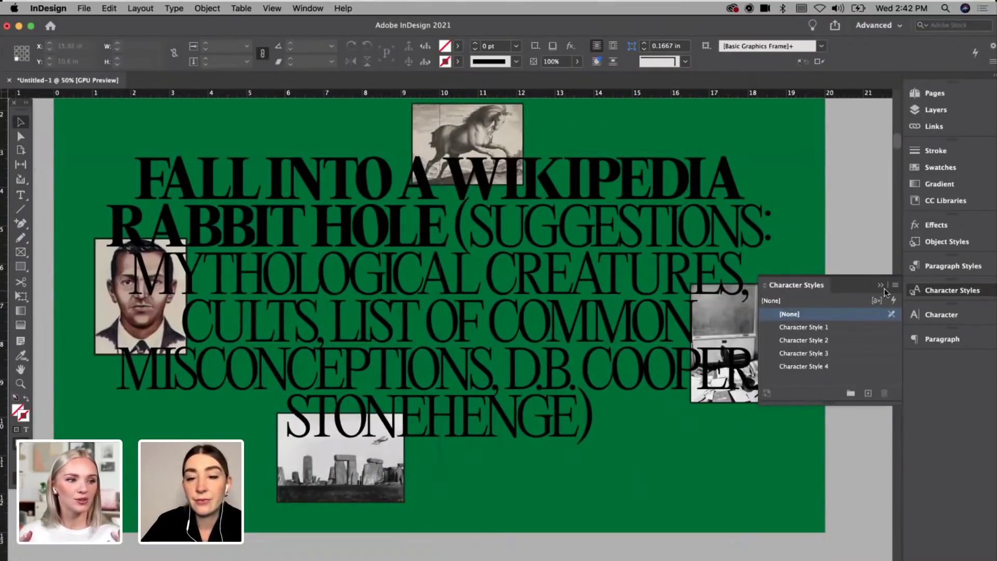
click(879, 285)
scroll(840, 235, up, 5)
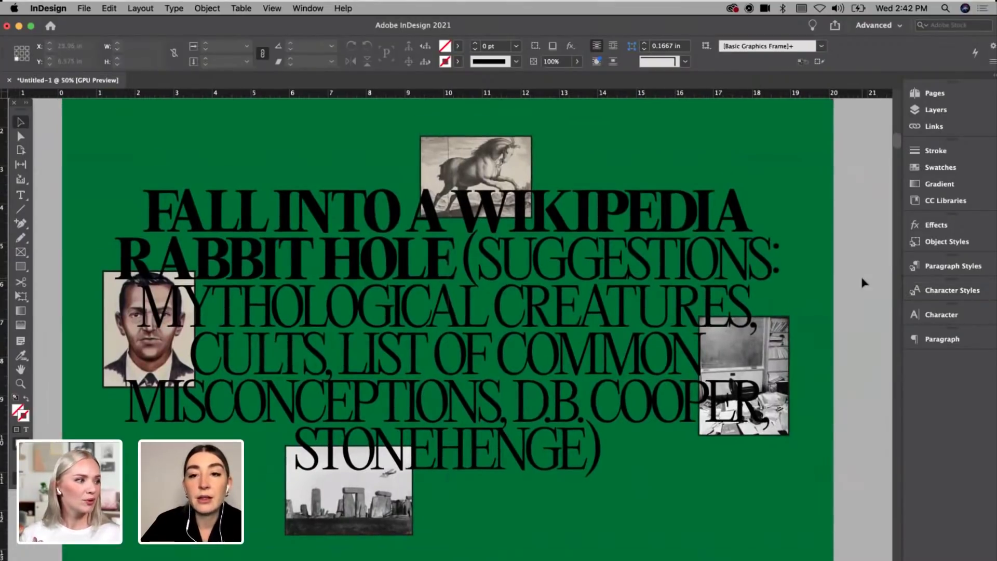
scroll(130, 416, down, 5)
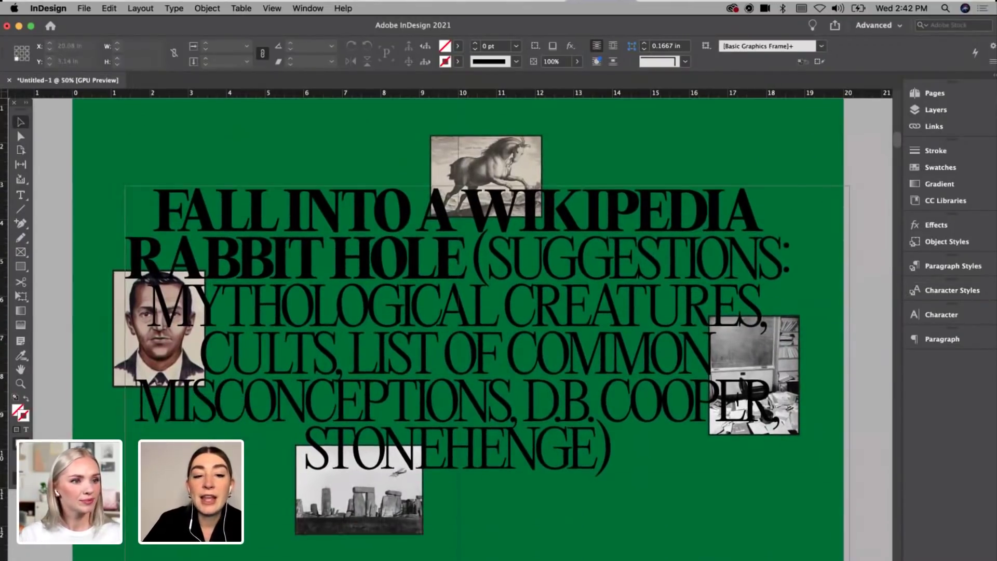
click(129, 416)
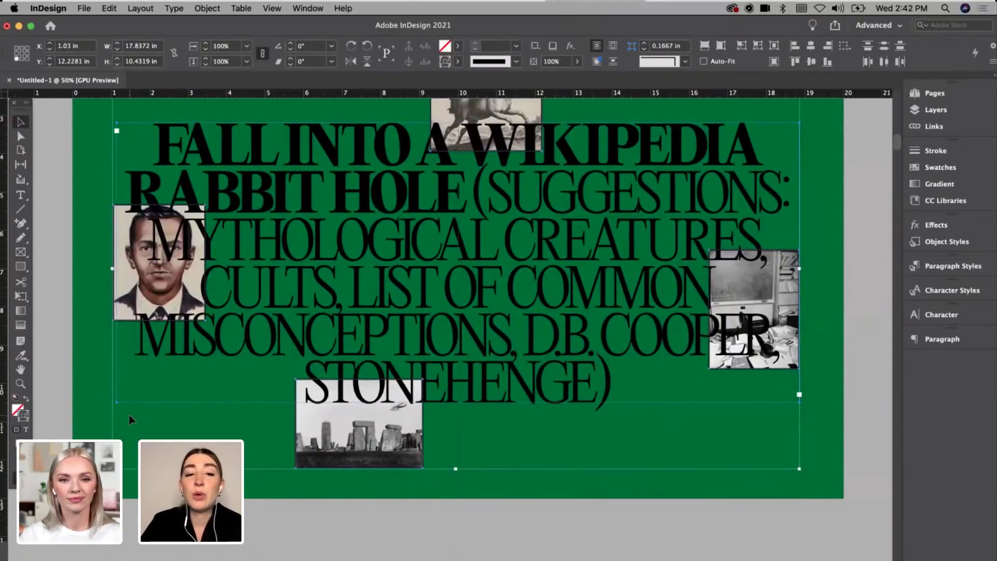
scroll(266, 413, up, 4)
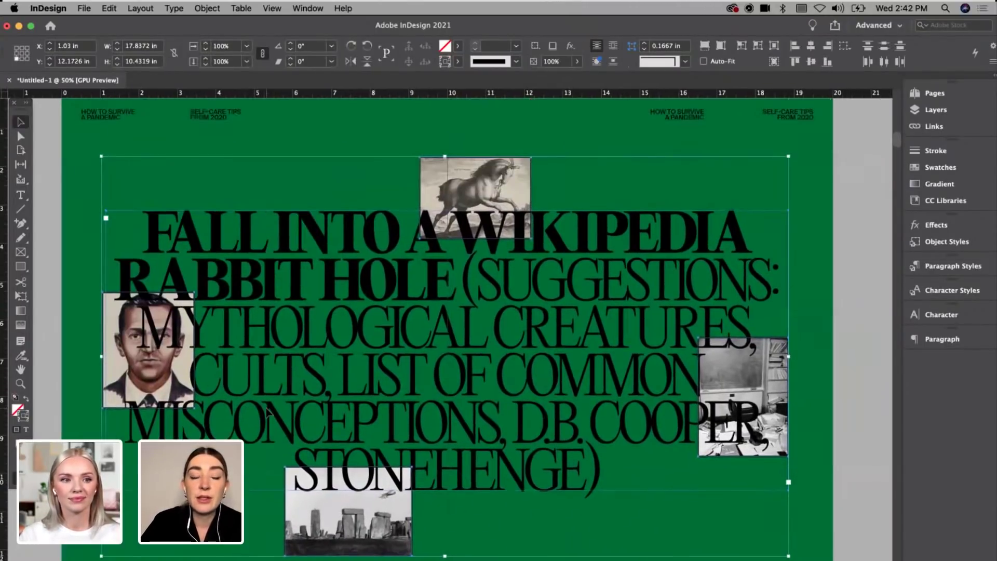
key(Up)
key(Up)
key(Up)
key(Up)
key(Up)
key(Up)
key(Up)
key(Up)
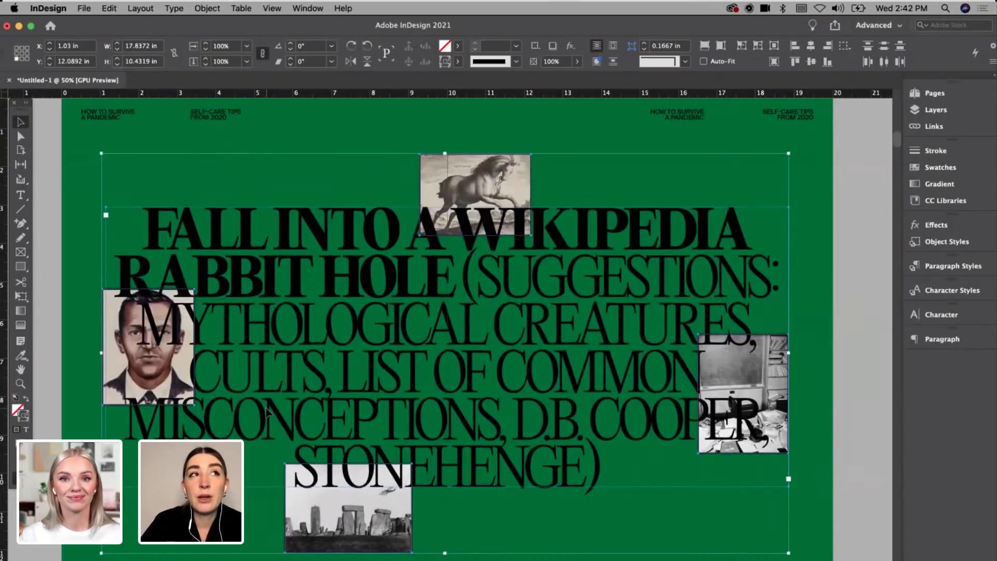
key(Right)
key(Right)
key(Right)
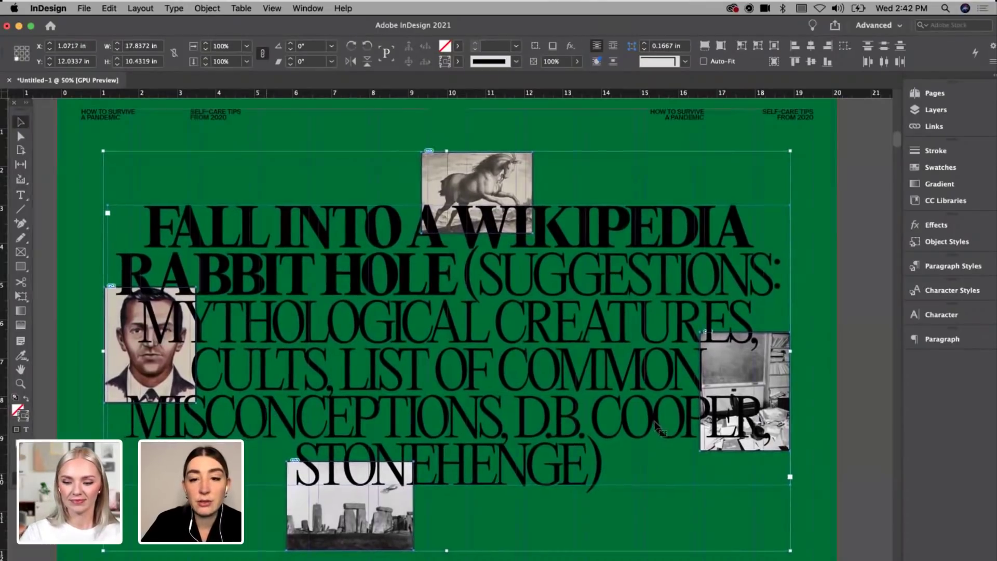
click(853, 358)
Step: Review the Wikipedia spread alongside the Greek mythology spread, and check the LIST document in TextEdit for the next title
scroll(857, 362, right, 5)
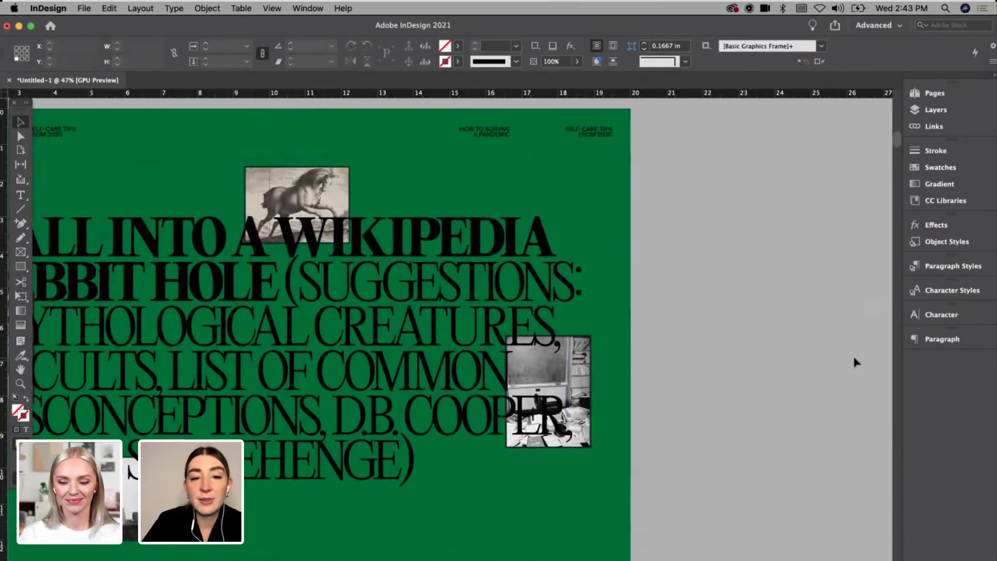
key(super+minus)
key(super+minus)
scroll(856, 362, up, 4)
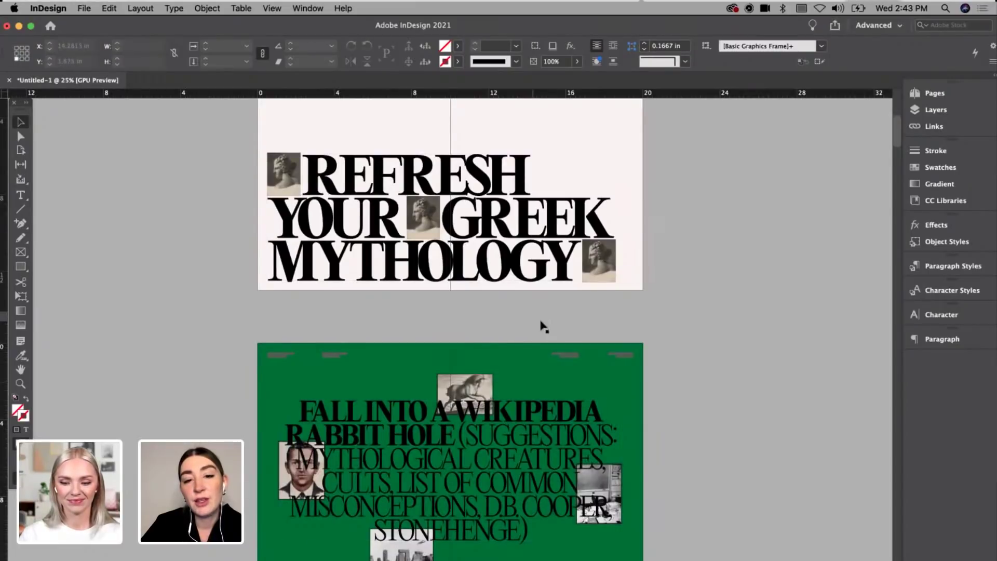
scroll(527, 486, down, 5)
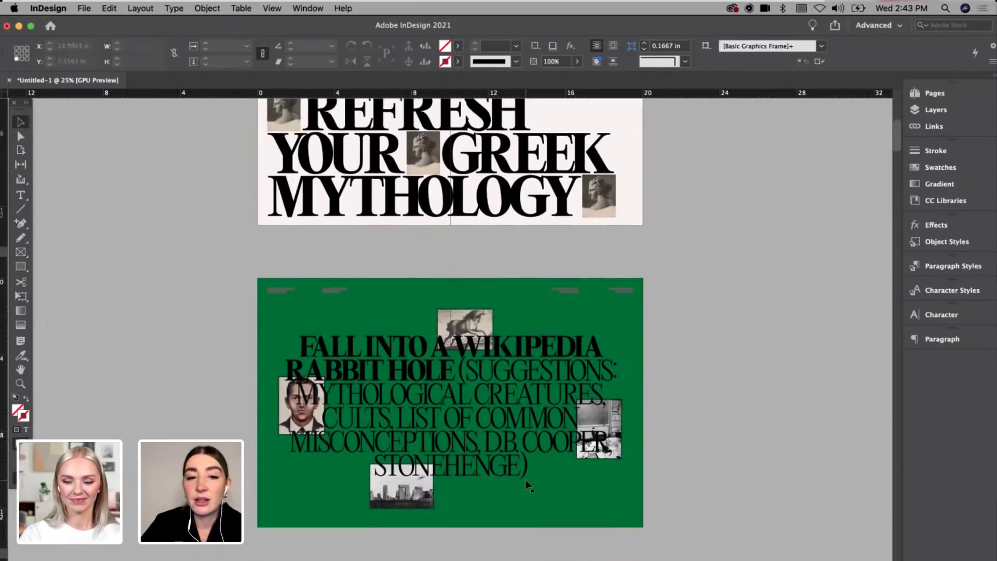
scroll(528, 485, down, 3)
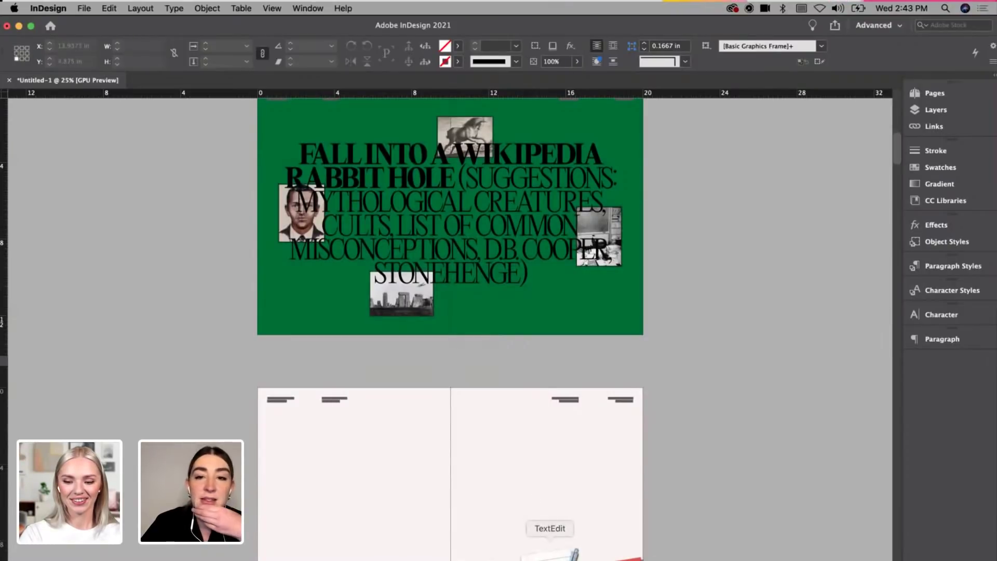
click(550, 551)
click(714, 307)
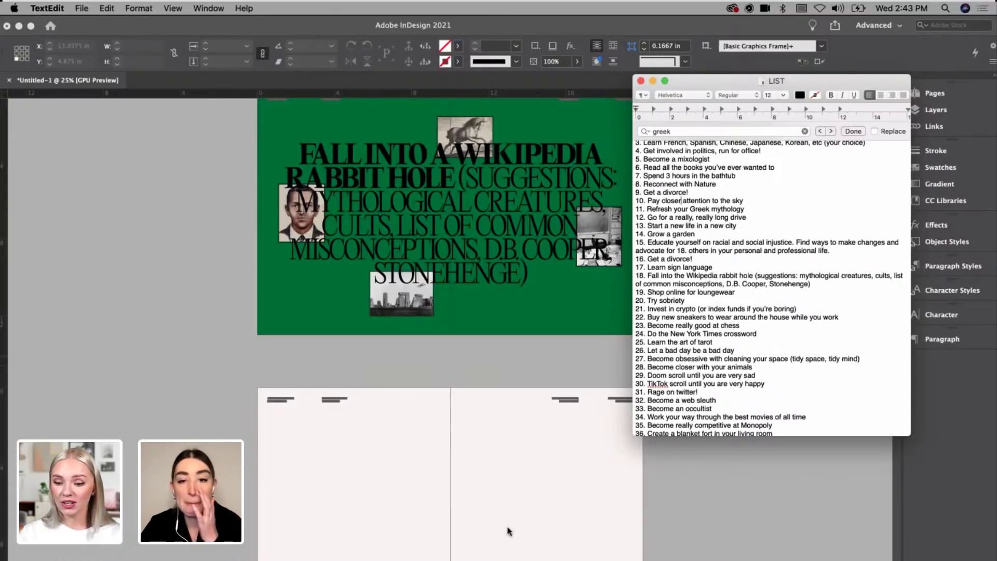
Step: Return to InDesign and apply the black C-Master to both pages of spread 6-7
click(537, 393)
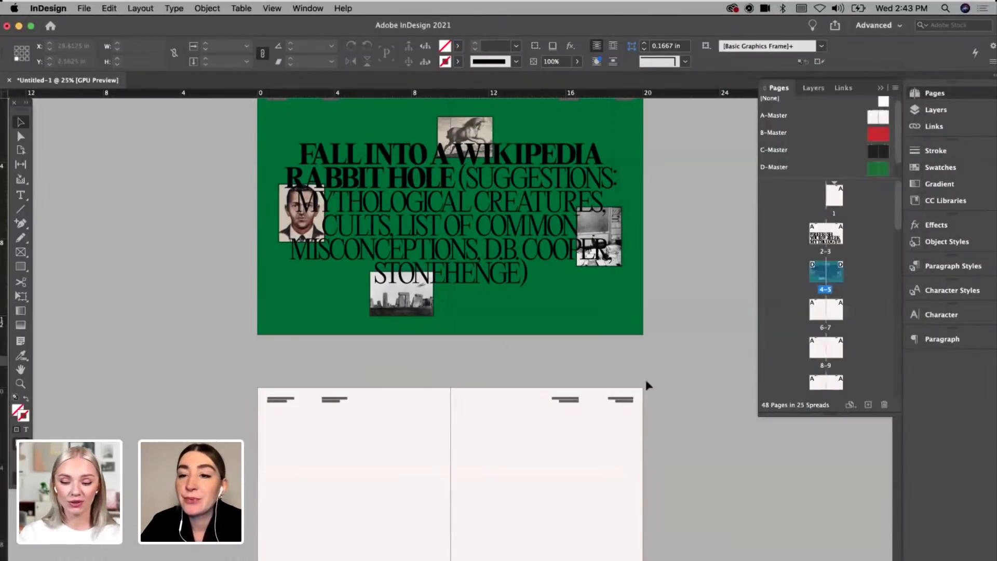
scroll(612, 420, down, 5)
drag(874, 152, 826, 311)
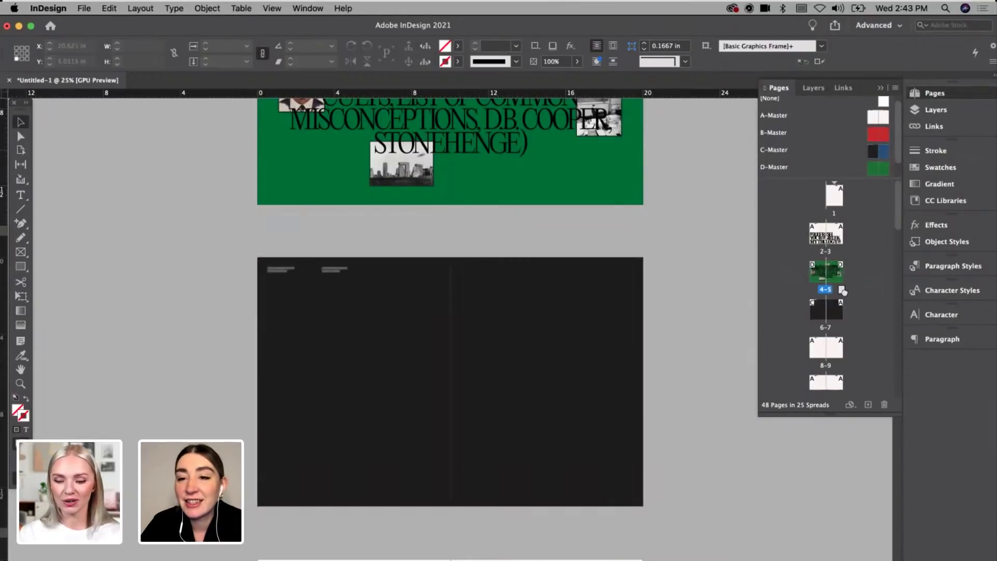
Step: Leave preview mode to show the column guides and margins on spread 6-7
key(w)
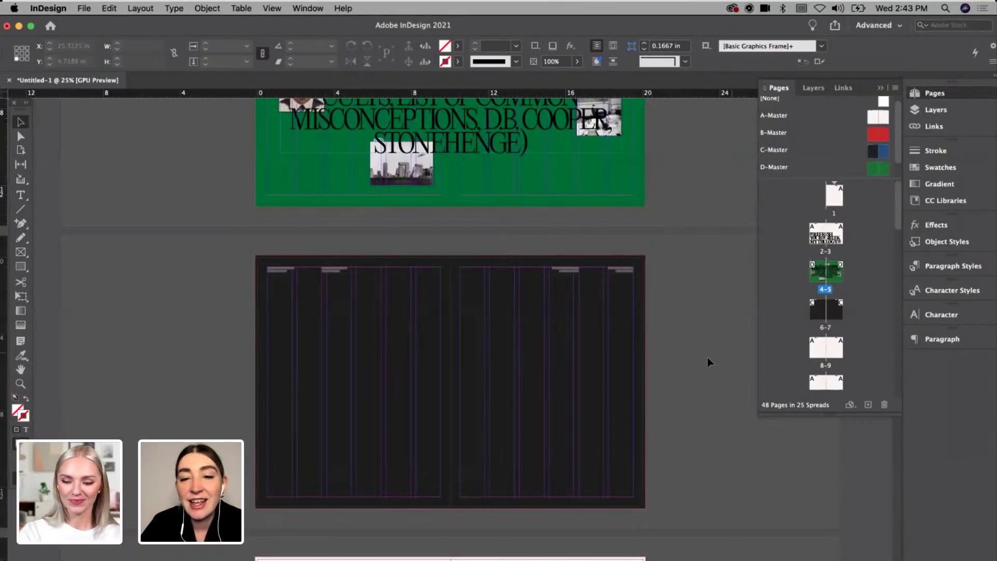
key(super+equal)
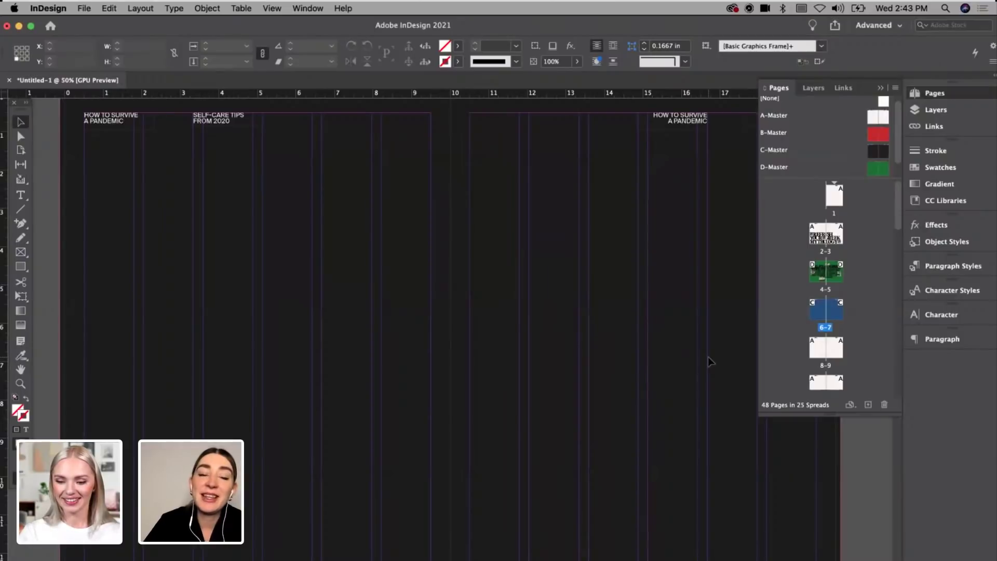
key(super+minus)
key(super+equal)
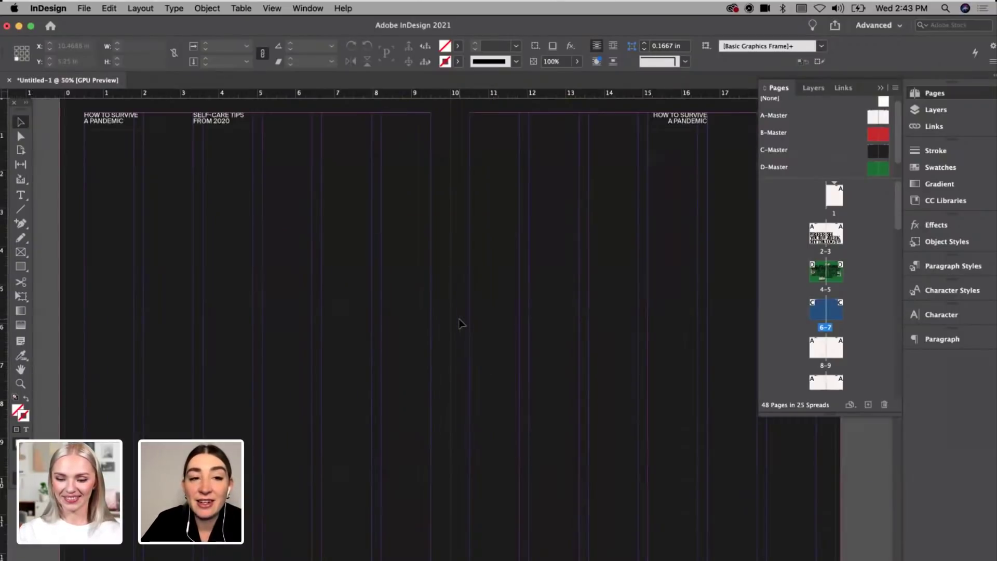
key(super+minus)
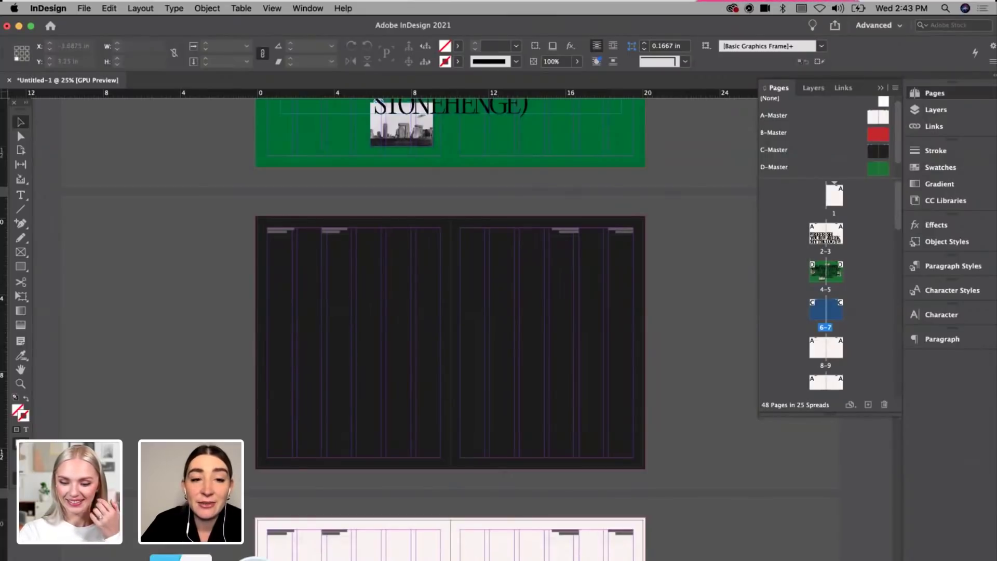
Step: Place the garden flower photo from the Photos folder in Finder on the right page of spread 6-7, about 9 × 9 in
key(super+Tab)
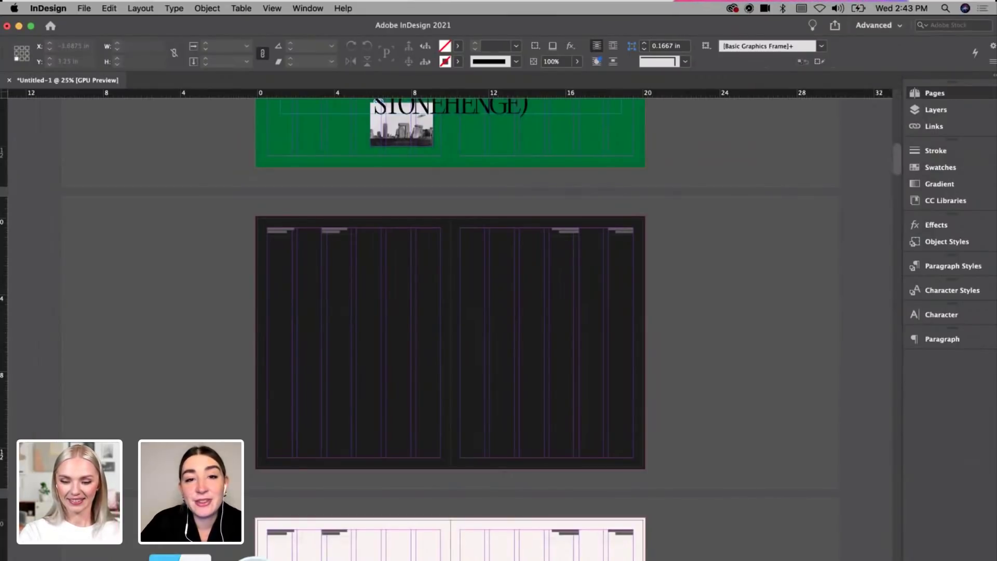
drag(434, 136, 633, 417)
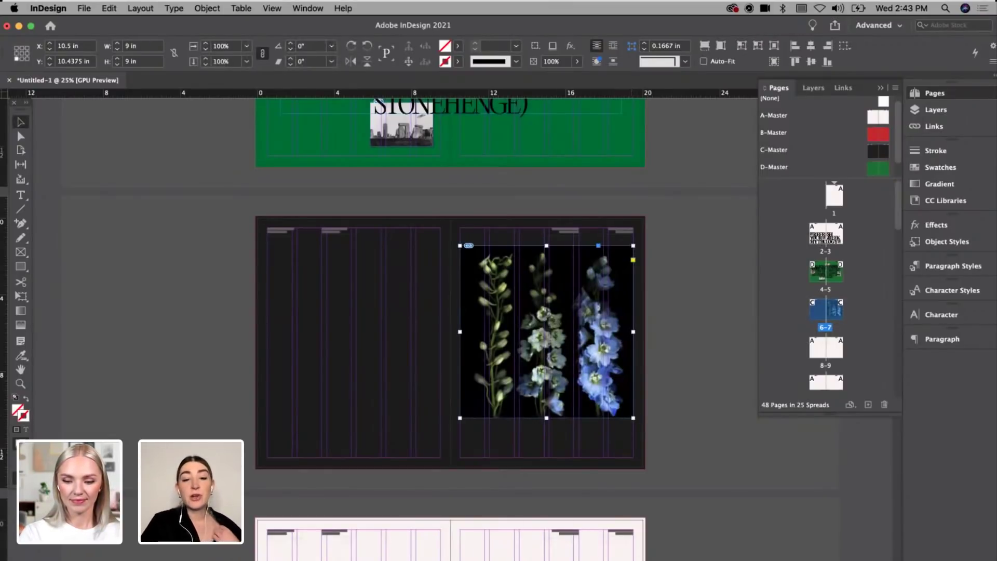
Step: Switch to TextEdit and bold entries 14 "Grow a garden", 11 "Refresh your Greek mythology" and 18 about the Wikipedia rabbit hole in the LIST document
key(super+Tab)
click(800, 215)
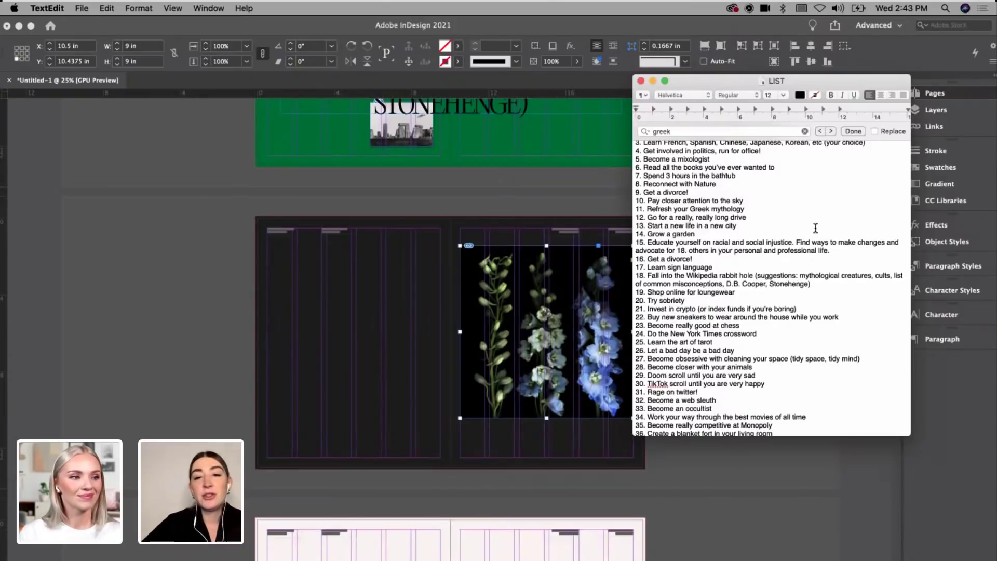
triple_click(688, 236)
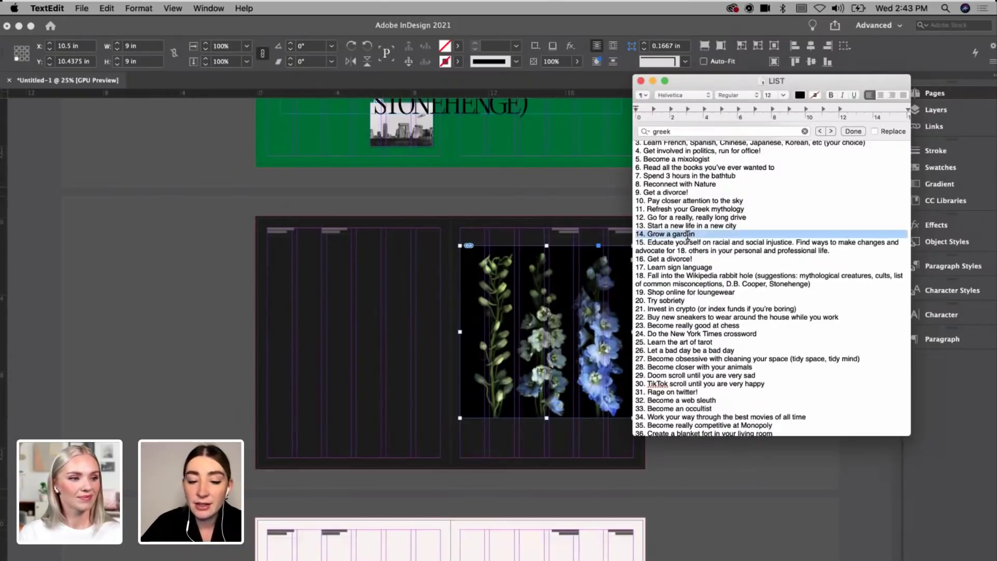
key(super+b)
click(696, 263)
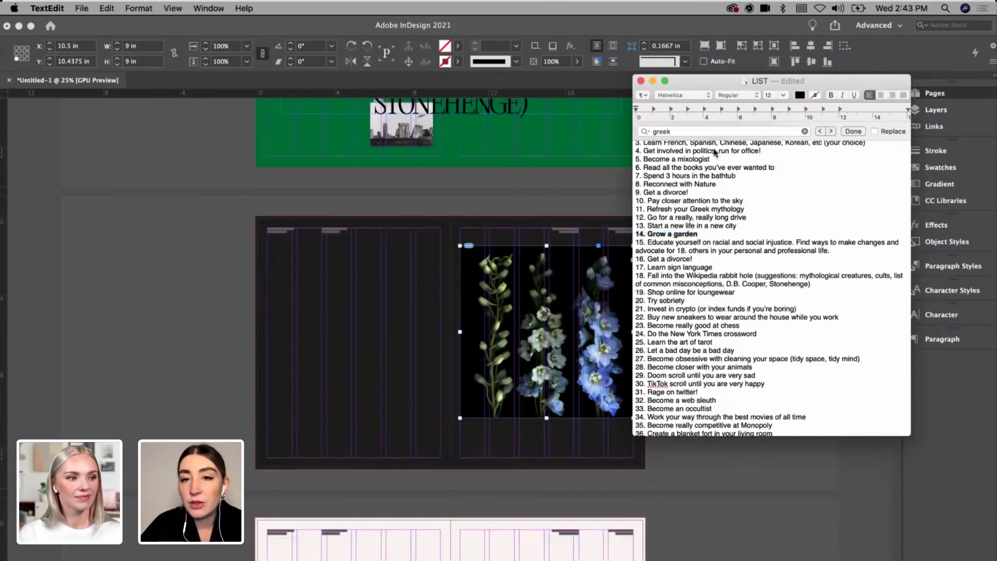
scroll(682, 205, up, 2)
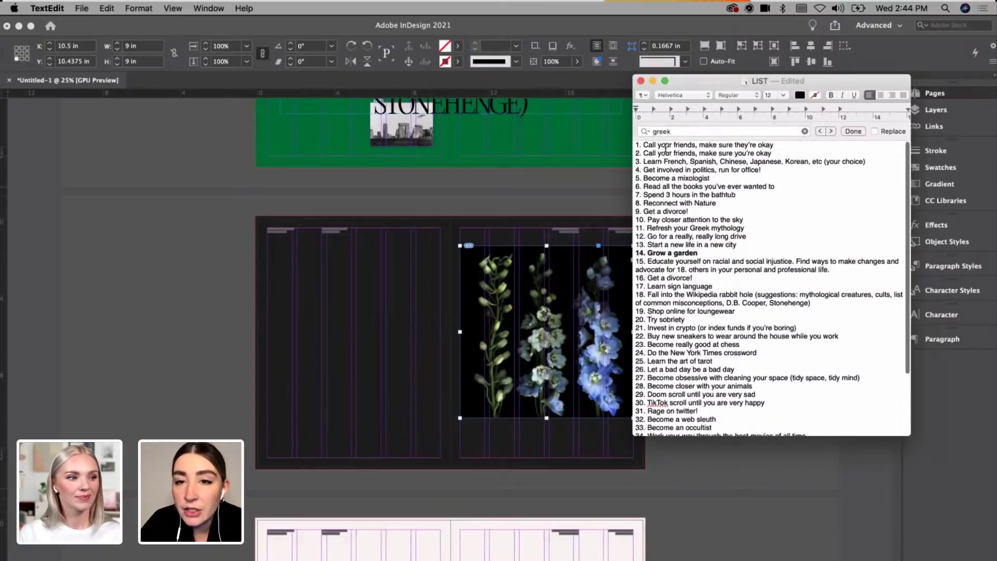
scroll(655, 220, down, 3)
triple_click(650, 201)
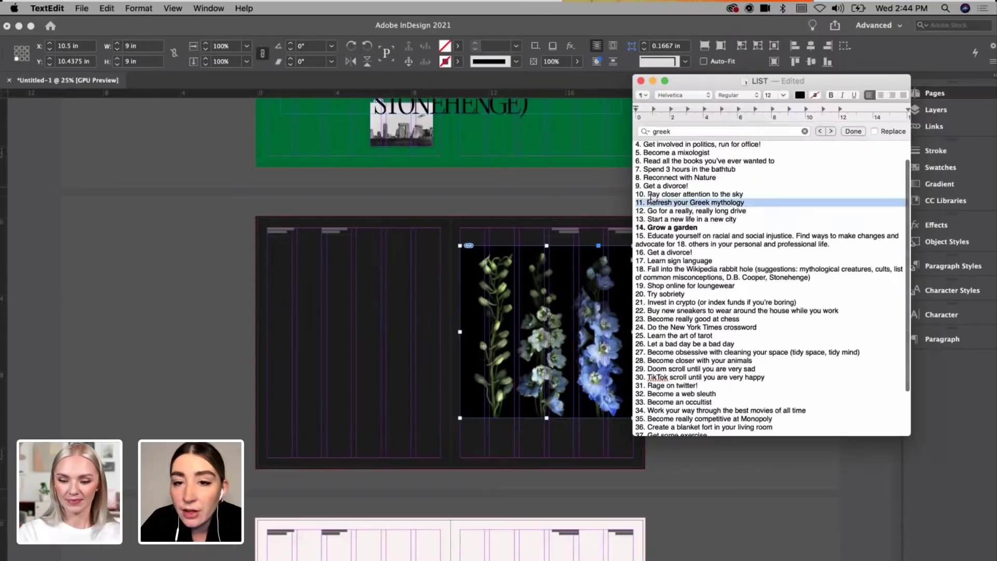
key(super+b)
triple_click(637, 269)
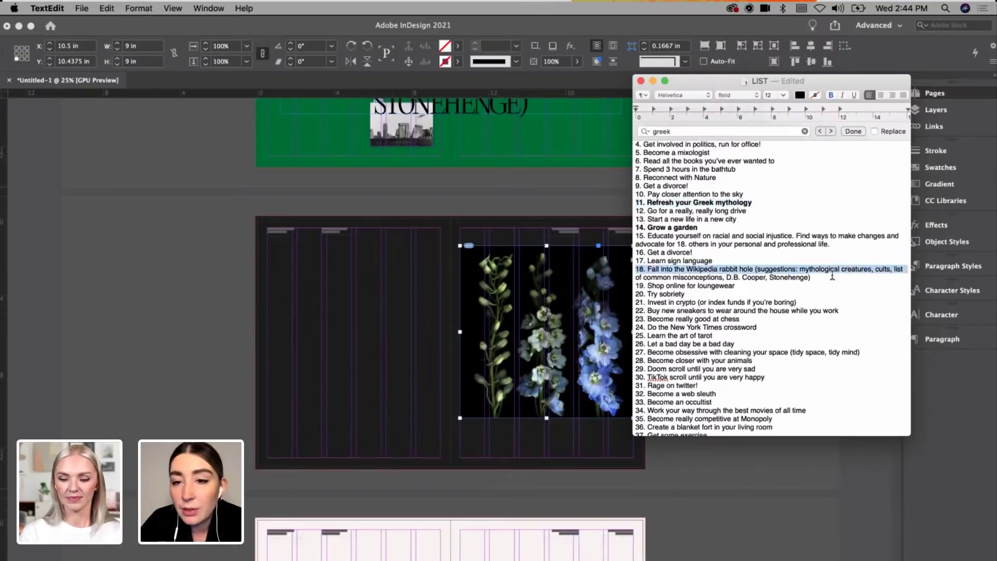
key(super+b)
Step: Return to InDesign and extend the garden photo's frame down to the bottom margin, making it 11.0625 in high
click(248, 263)
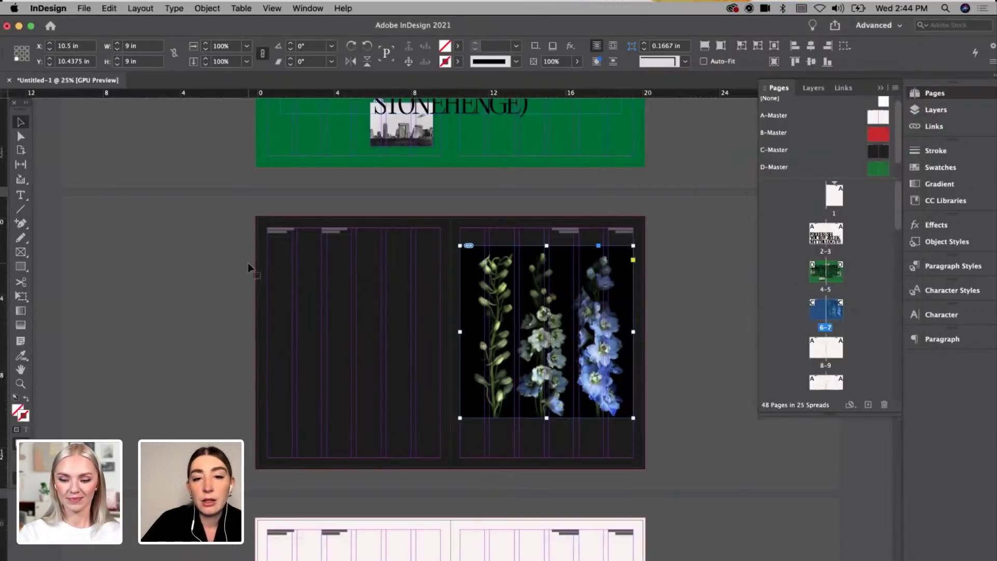
key(w)
key(w)
drag(547, 418, 548, 457)
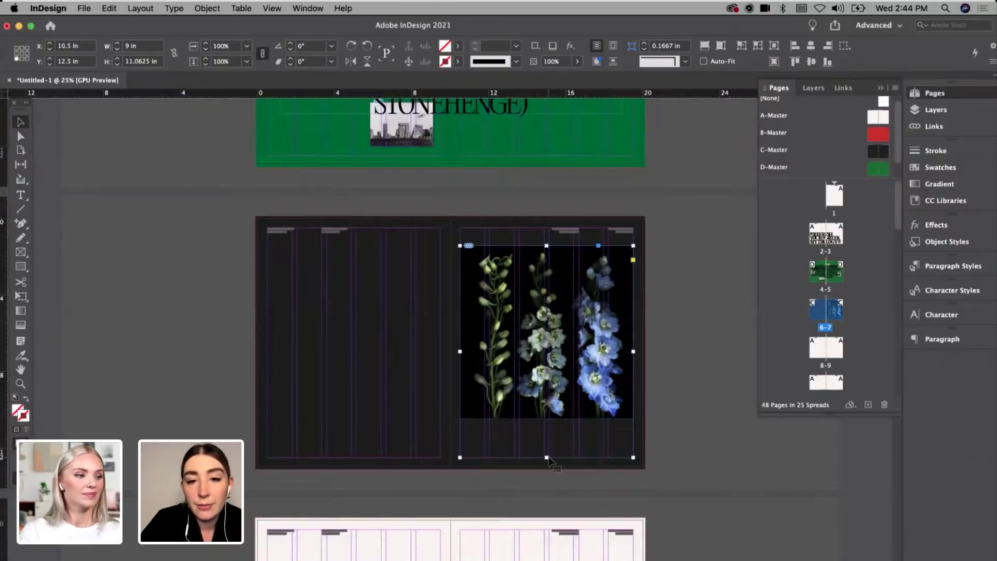
Step: Preview the garden photo file in Finder, return to InDesign and enlarge the photo inside its frame to 11.0625 × 11.0625 in
click(182, 552)
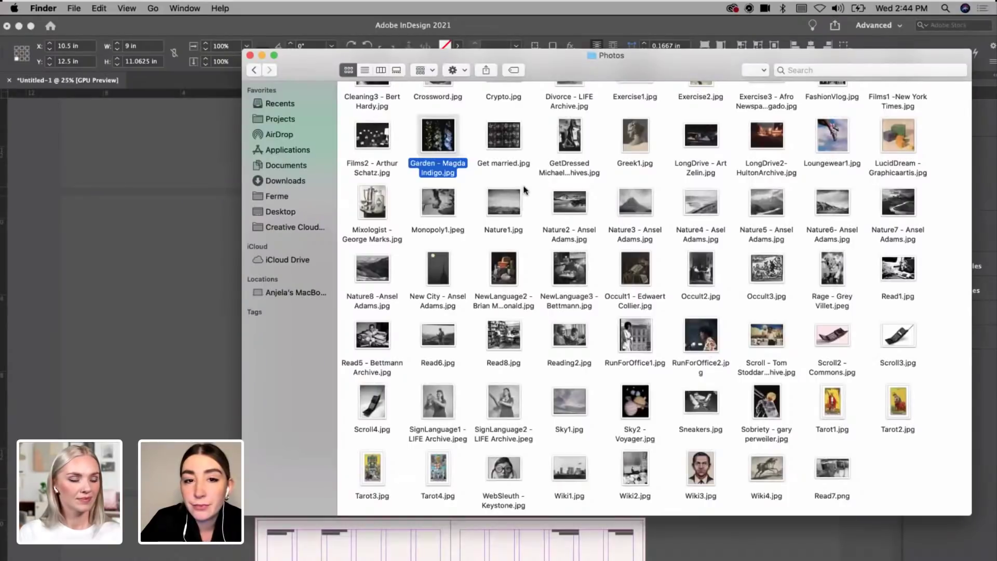
key(space)
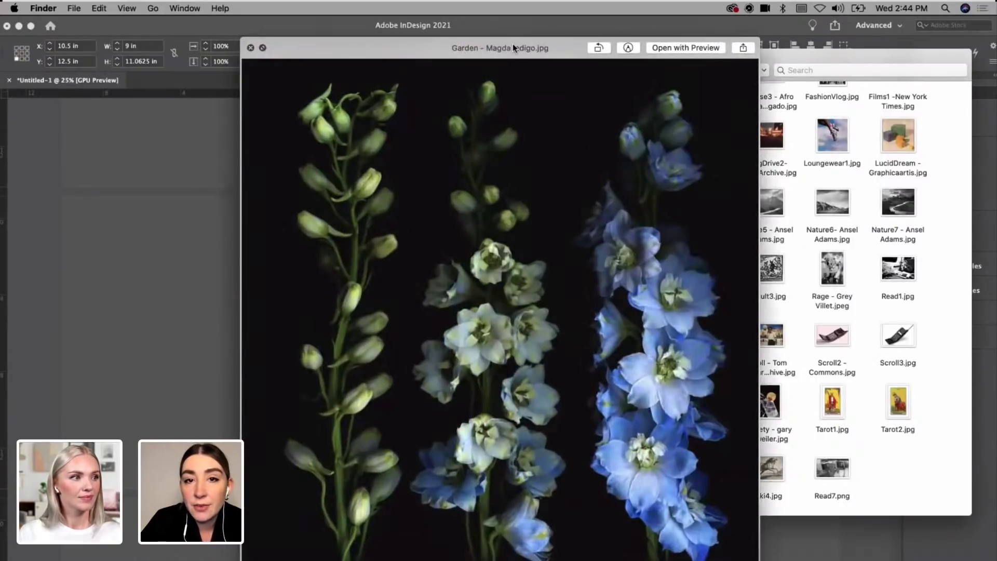
key(space)
key(super+Tab)
drag(547, 418, 549, 442)
drag(551, 459, 550, 459)
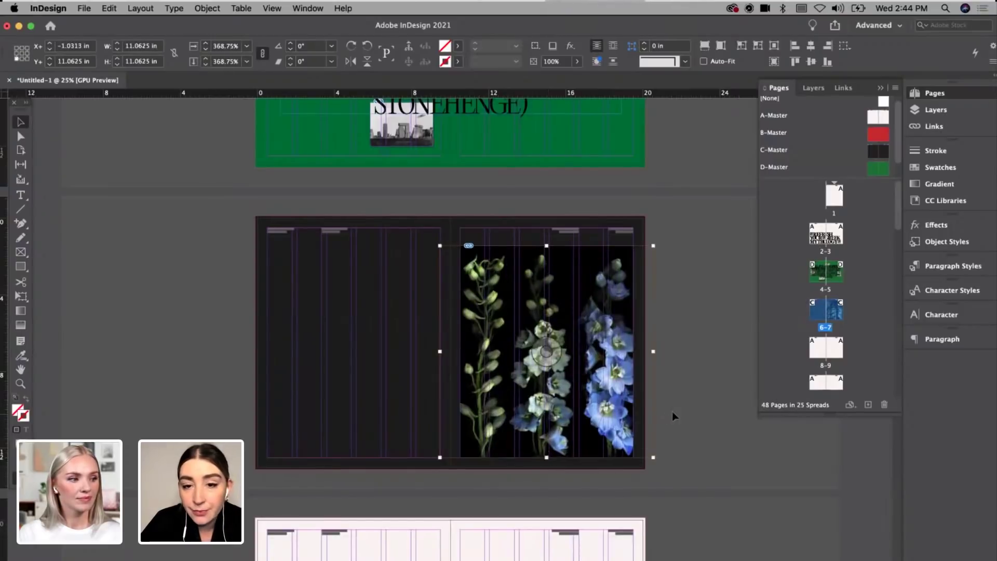
click(678, 414)
key(w)
Step: Give the garden photo frame a 6 pt solid outline in the [Paper] colour
click(621, 435)
click(514, 62)
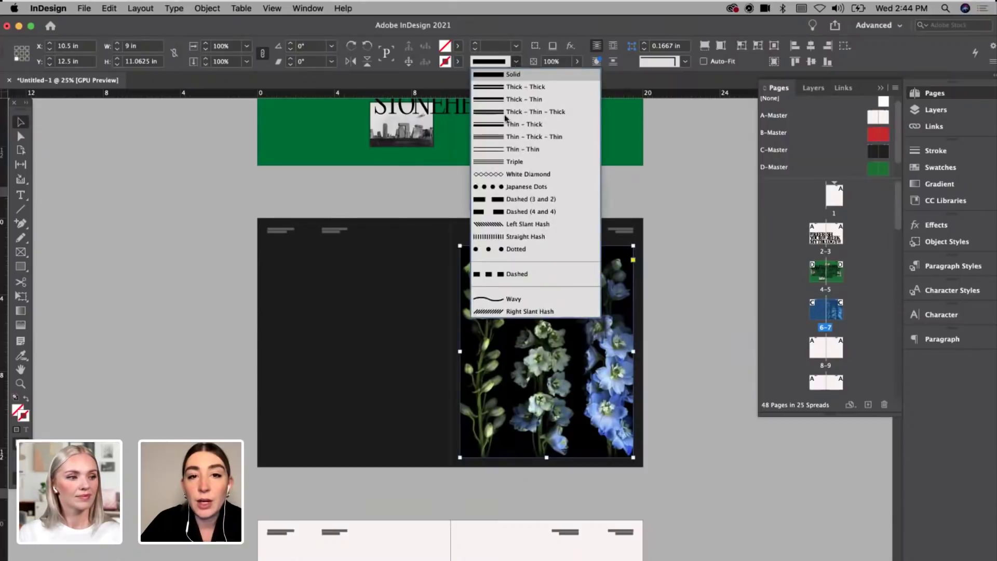
click(450, 53)
click(458, 62)
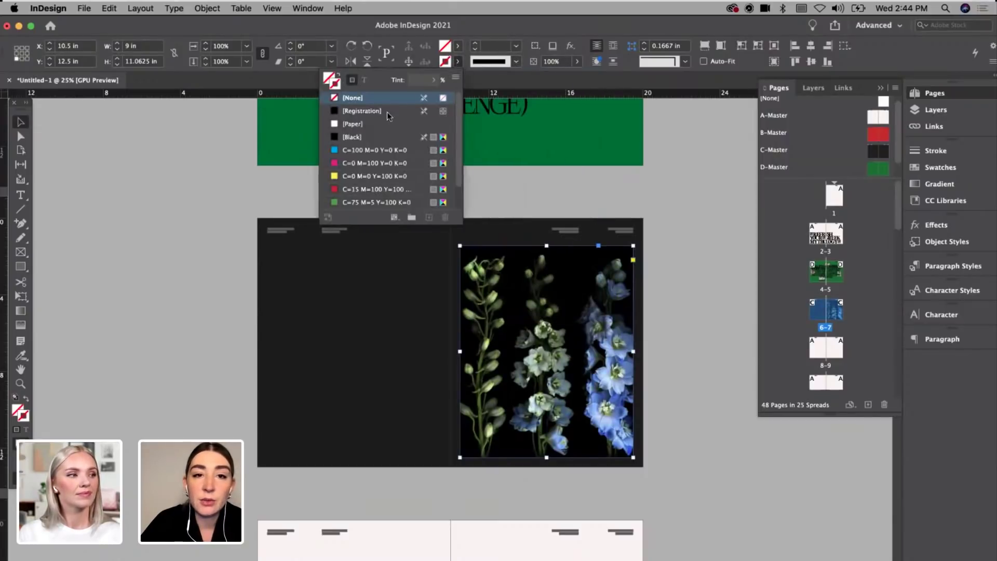
click(359, 123)
click(475, 45)
click(475, 45)
click(475, 45)
click(475, 45)
click(475, 45)
key(super+shift+a)
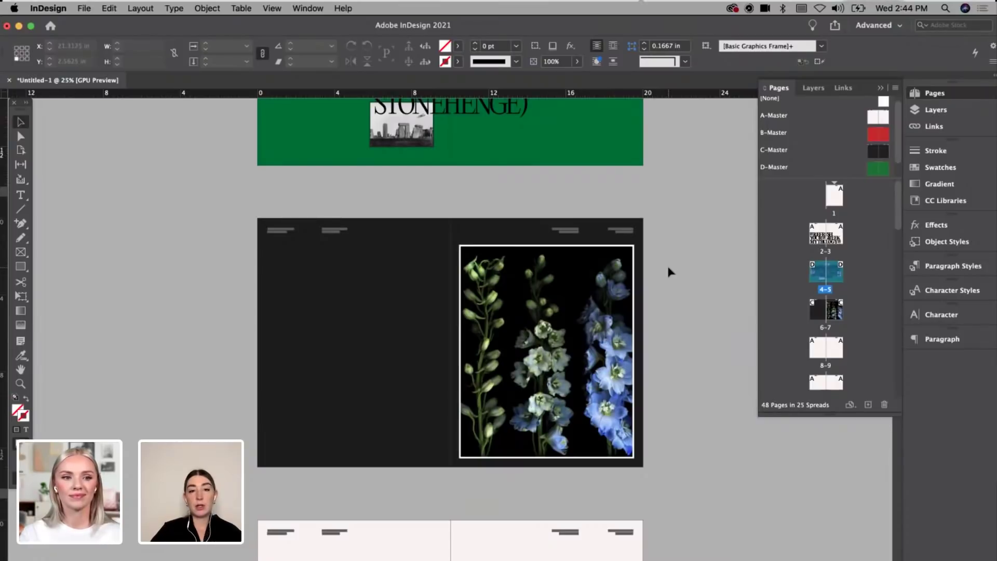
Step: Select the Stonehenge image on the green Wikipedia spread and raise its outline's stroke weight by one increment
click(630, 283)
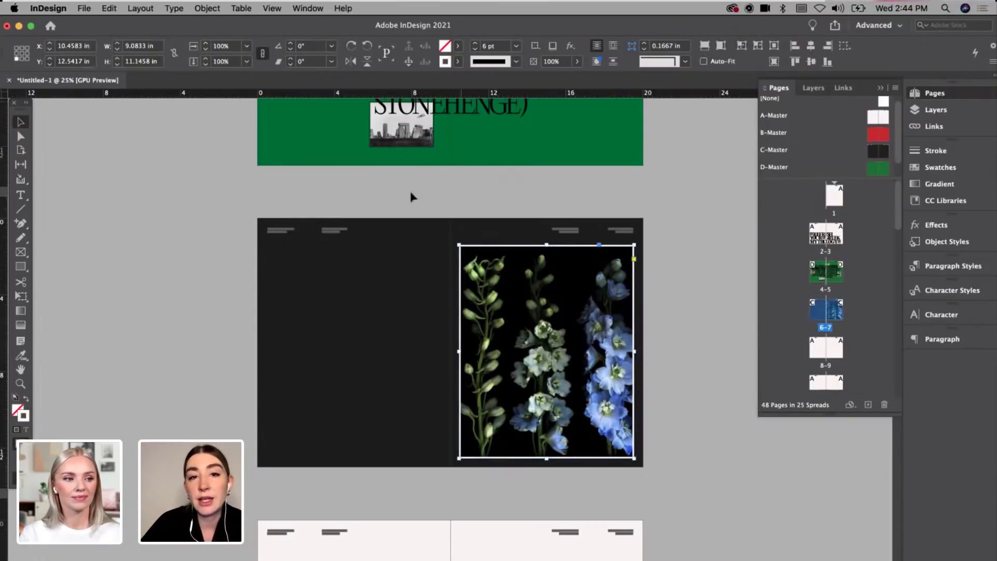
scroll(412, 196, up, 5)
click(421, 301)
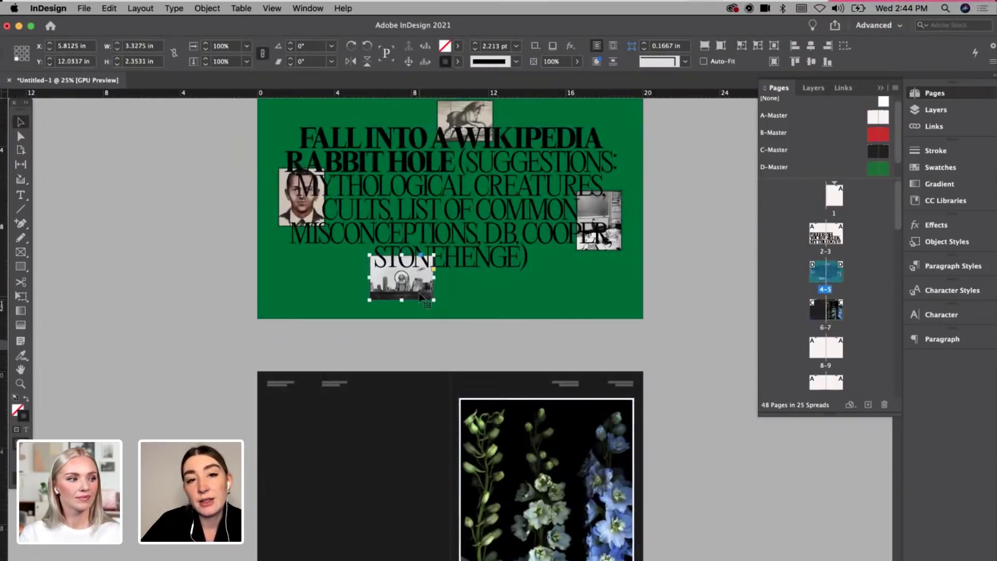
click(477, 46)
click(670, 227)
scroll(670, 229, down, 5)
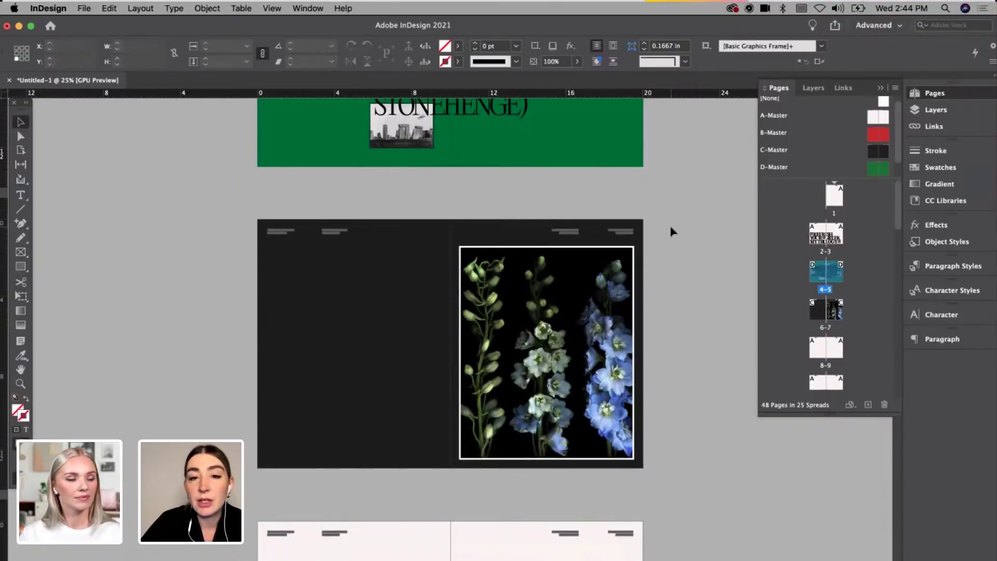
Step: Change the background fill of C-Master to a deeper black in the Color Picker and go back to spread 6-7
click(604, 308)
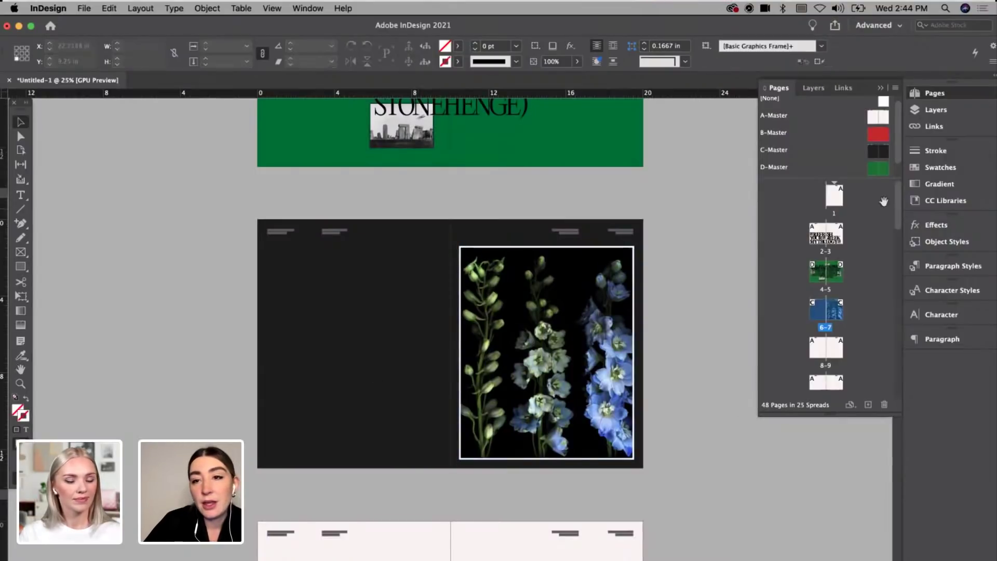
double_click(878, 151)
click(621, 345)
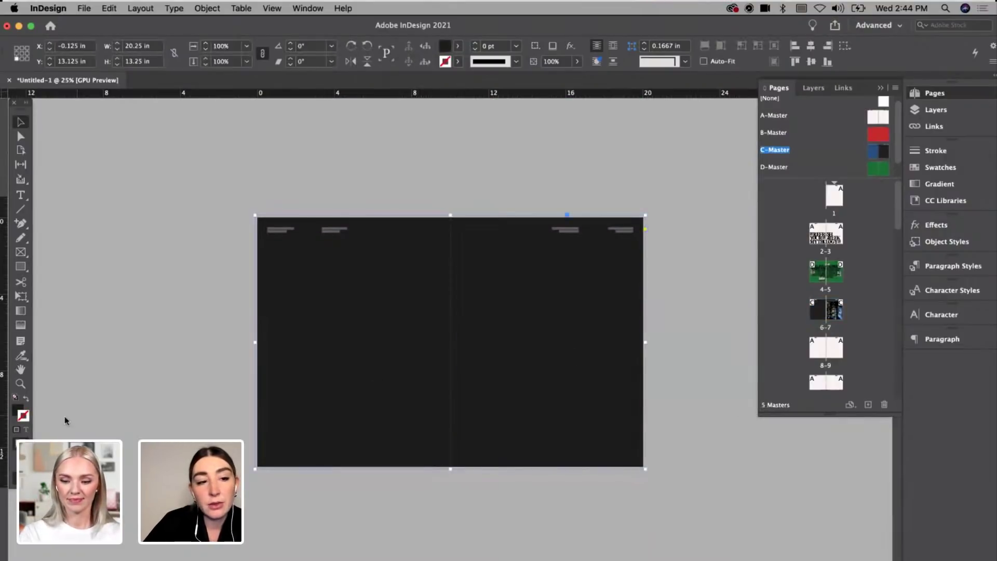
double_click(15, 410)
drag(425, 265, 430, 271)
key(Return)
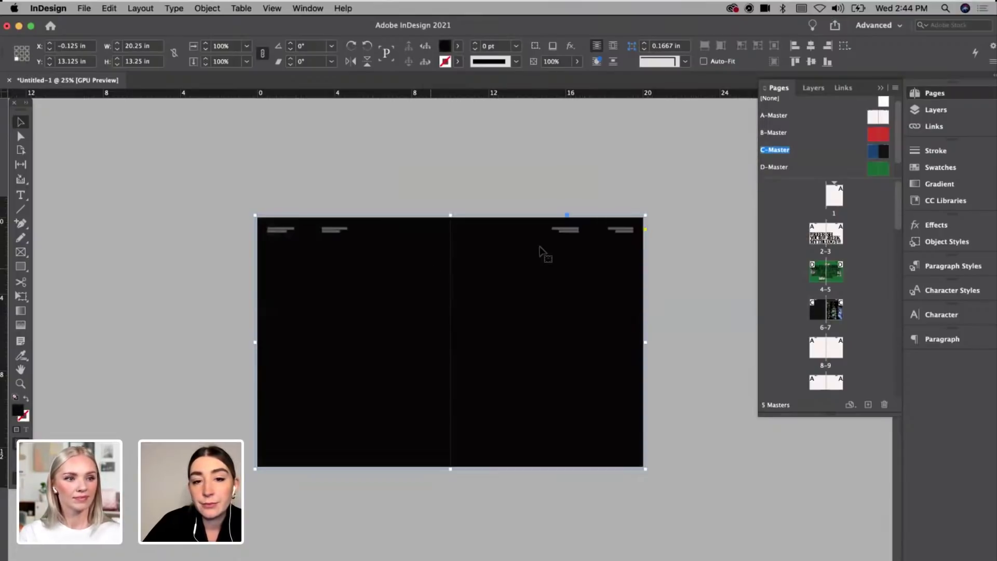
double_click(831, 311)
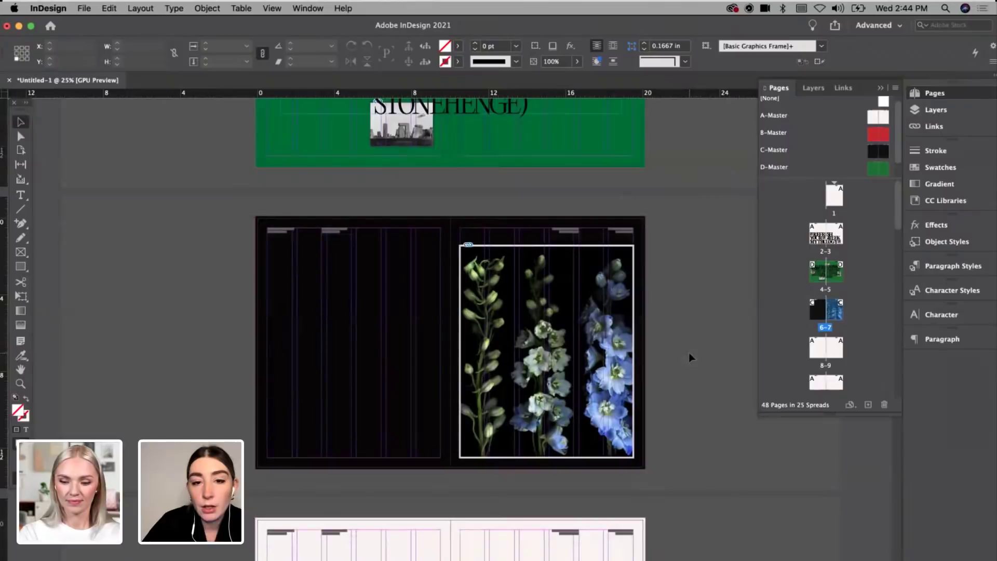
Step: Draw a text frame about 9 × 8.98 in on the left page of spread 6-7 and enter the title "Grow a gaden"
key(super+equal)
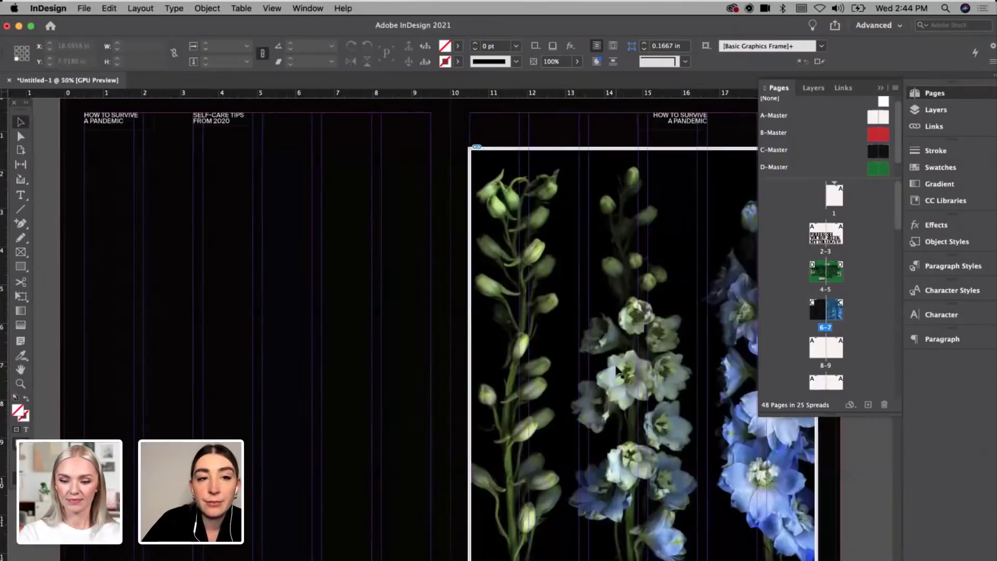
key(t)
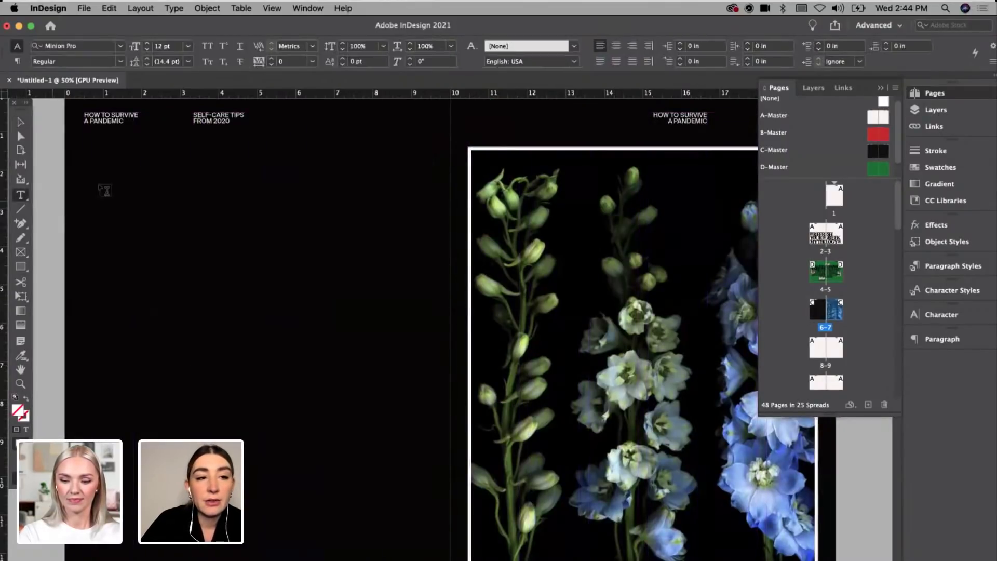
drag(84, 161, 430, 504)
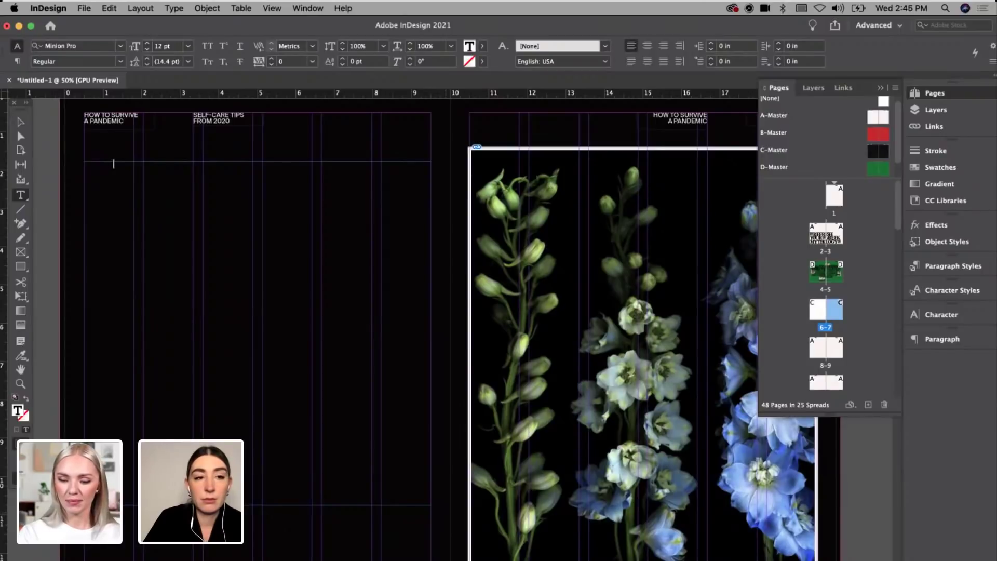
Step: Color the garden title text off-white with the C=1 M=2 Y=3 K=0 swatch from Color Group 1
key(super+a)
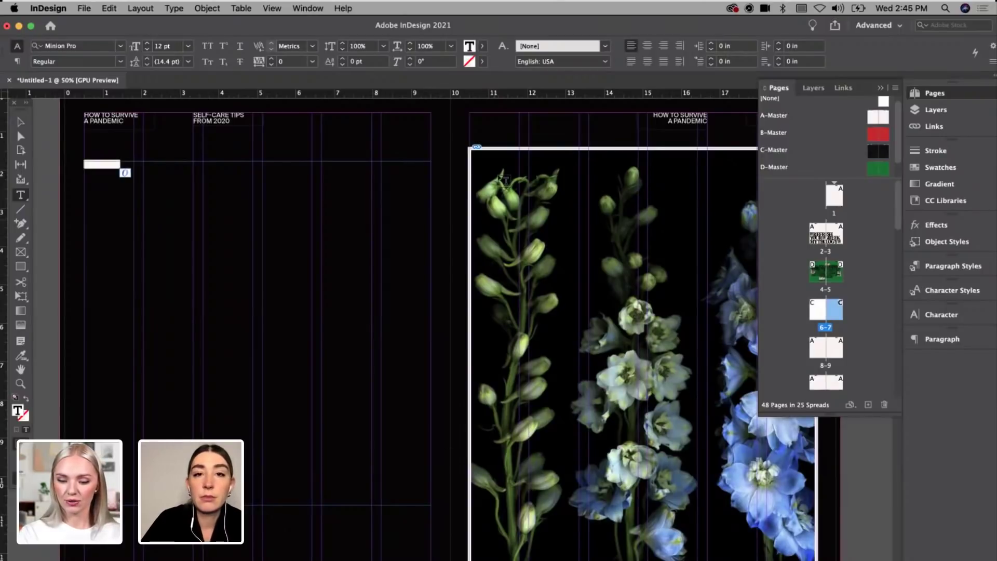
click(482, 47)
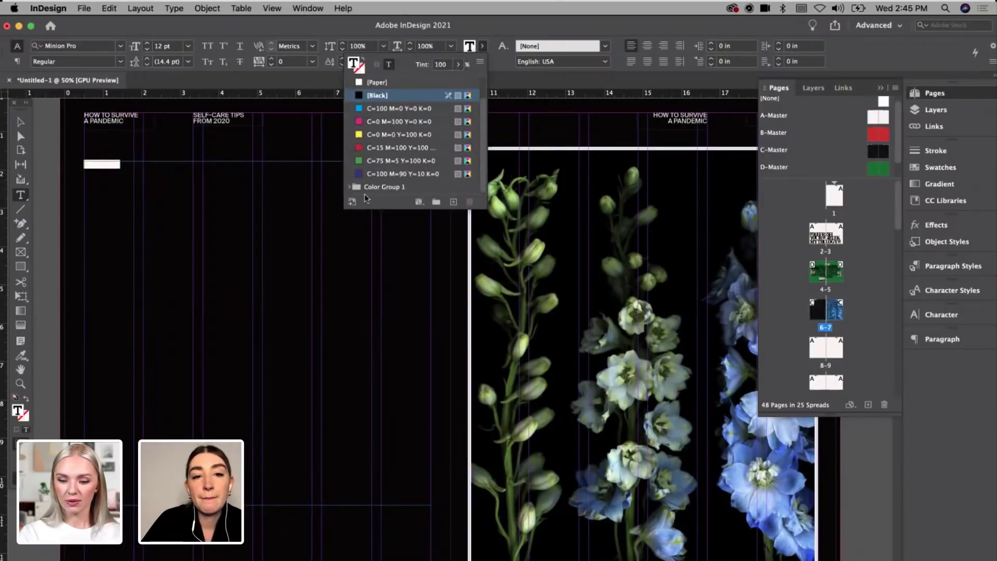
click(350, 187)
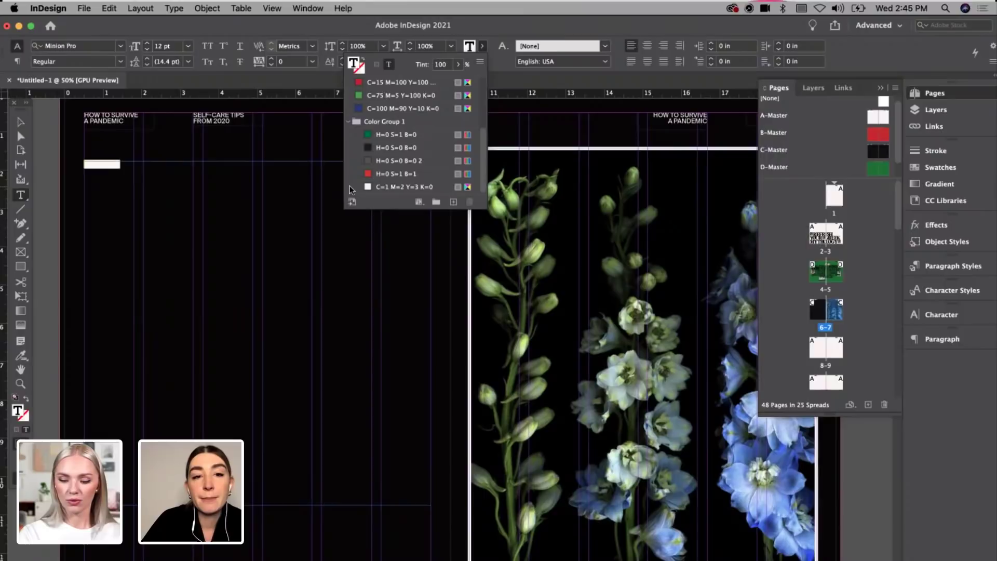
click(377, 187)
click(21, 121)
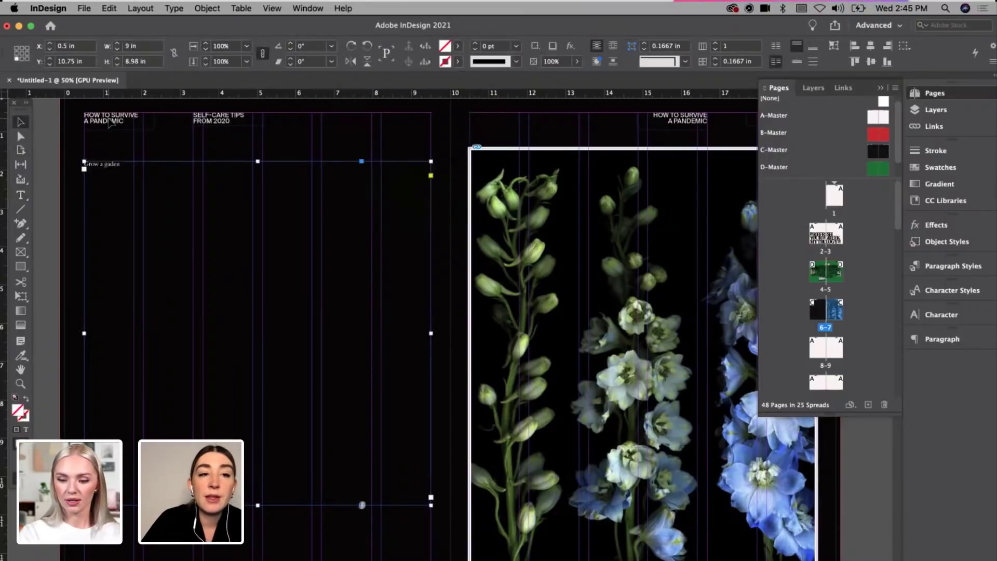
click(109, 122)
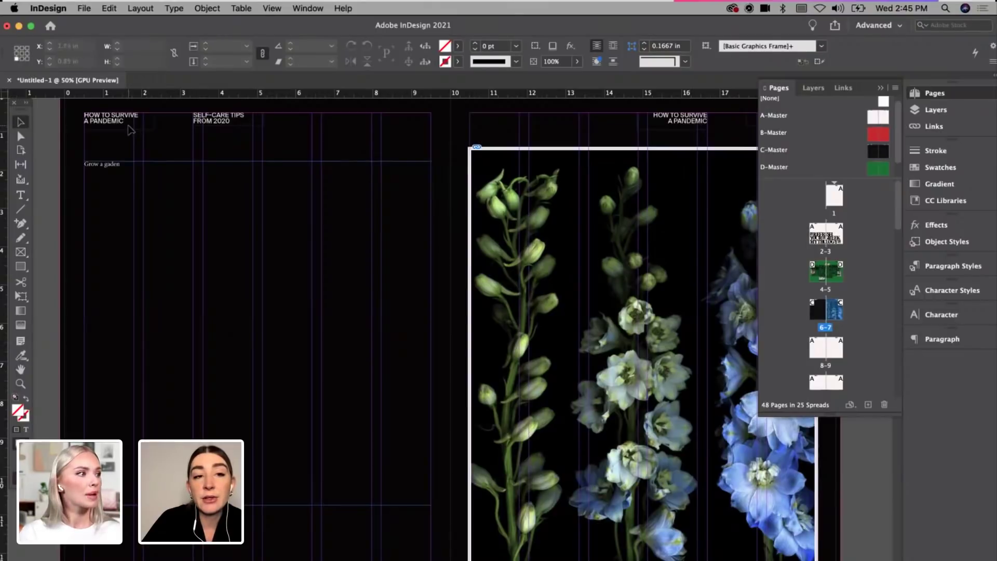
Step: Correct the spelling of the title on the left page to "Grow a garden"
double_click(114, 171)
triple_click(113, 166)
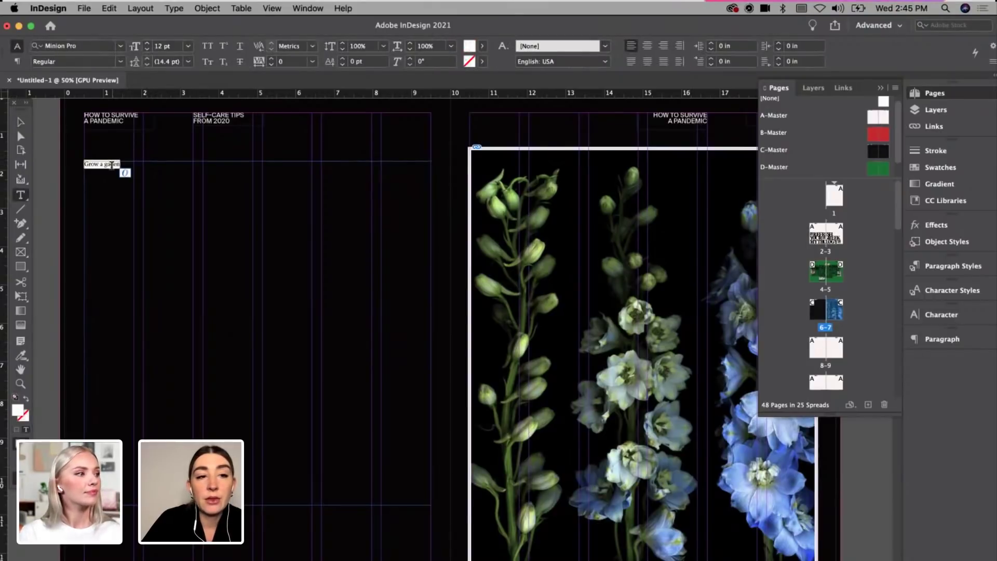
click(111, 165)
text(r)
click(21, 122)
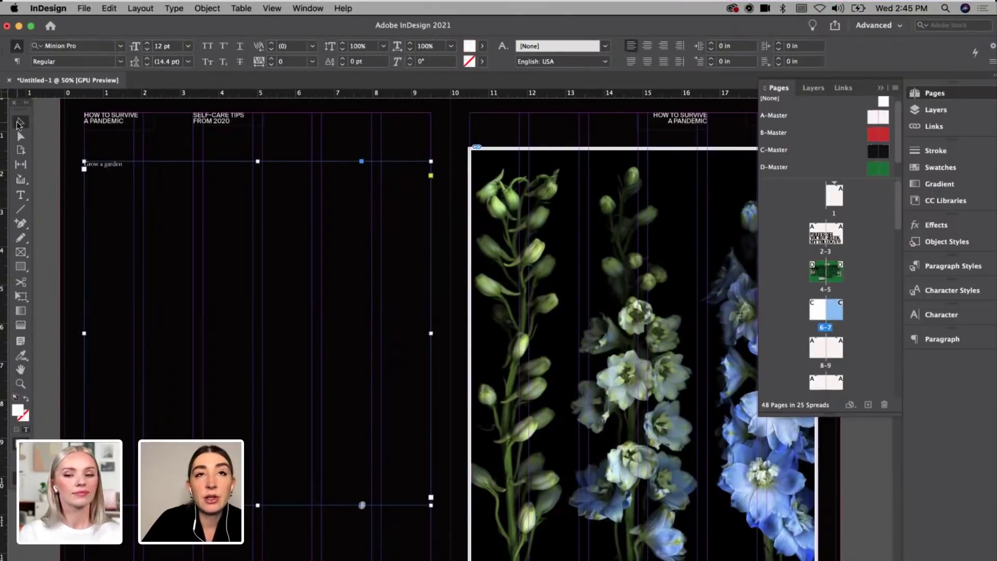
Step: Set the "Grow a garden" title in Editorial New Light at 172 pt
double_click(112, 165)
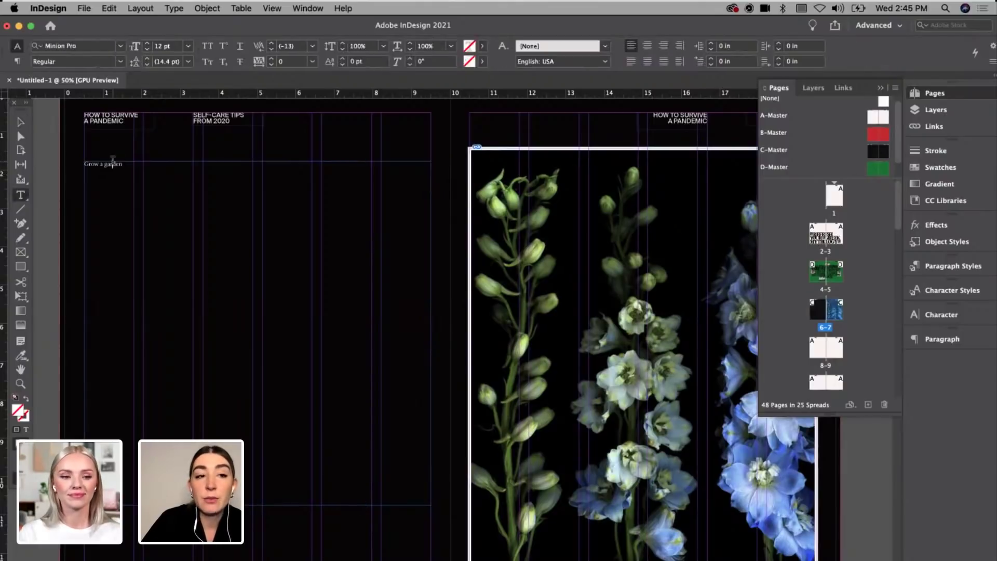
triple_click(112, 165)
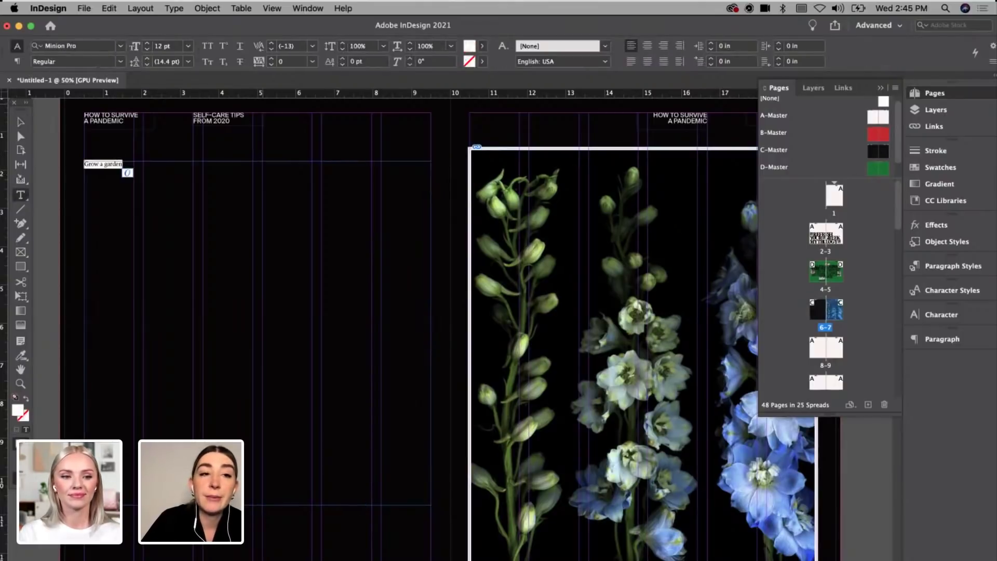
click(94, 46)
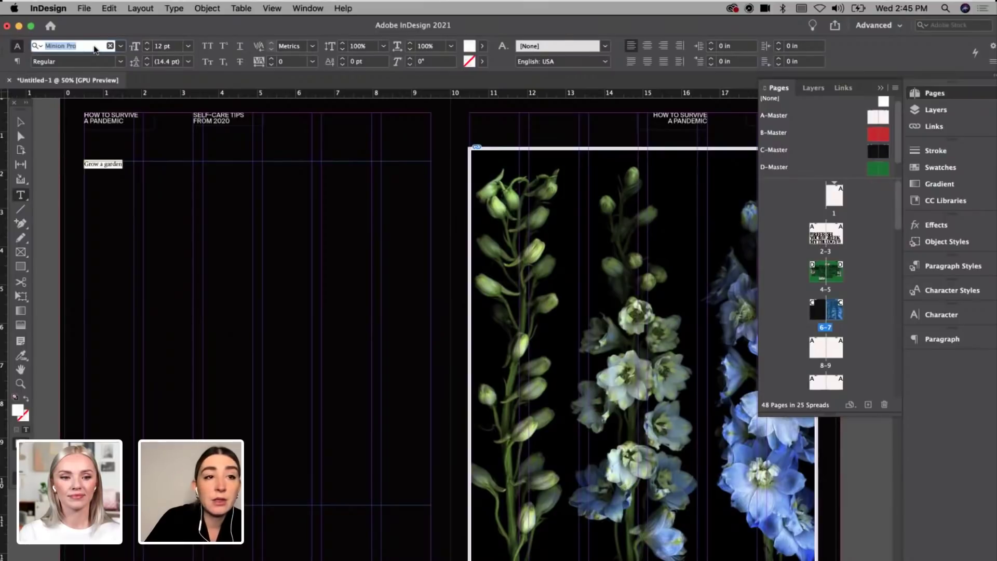
text(editor)
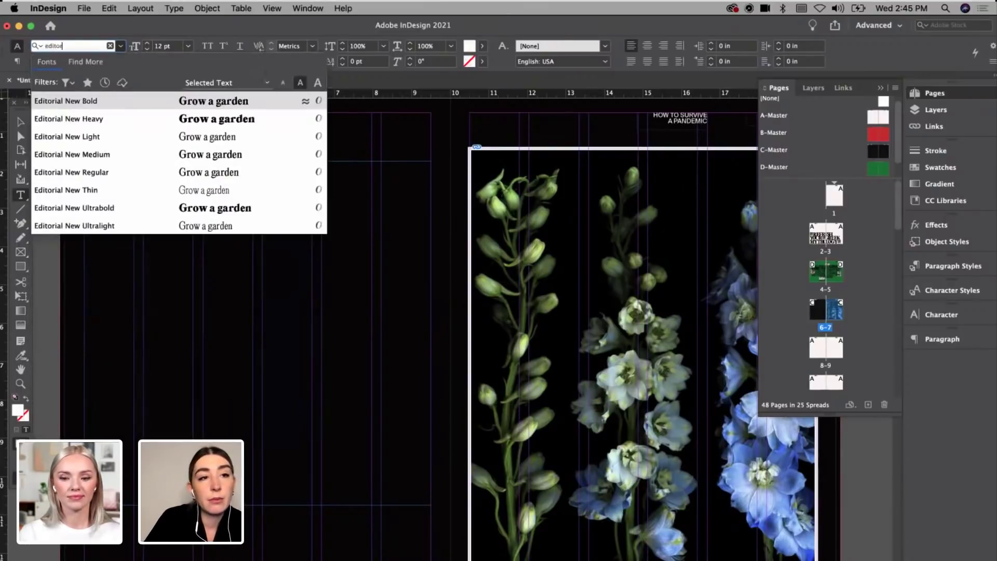
click(145, 140)
click(188, 46)
click(171, 234)
click(158, 47)
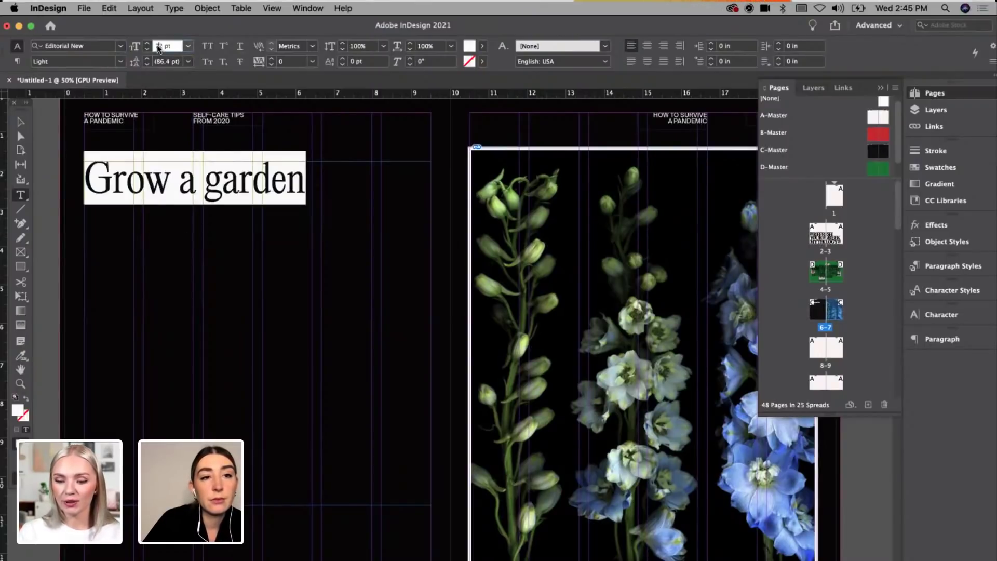
text(1)
key(Return)
click(243, 311)
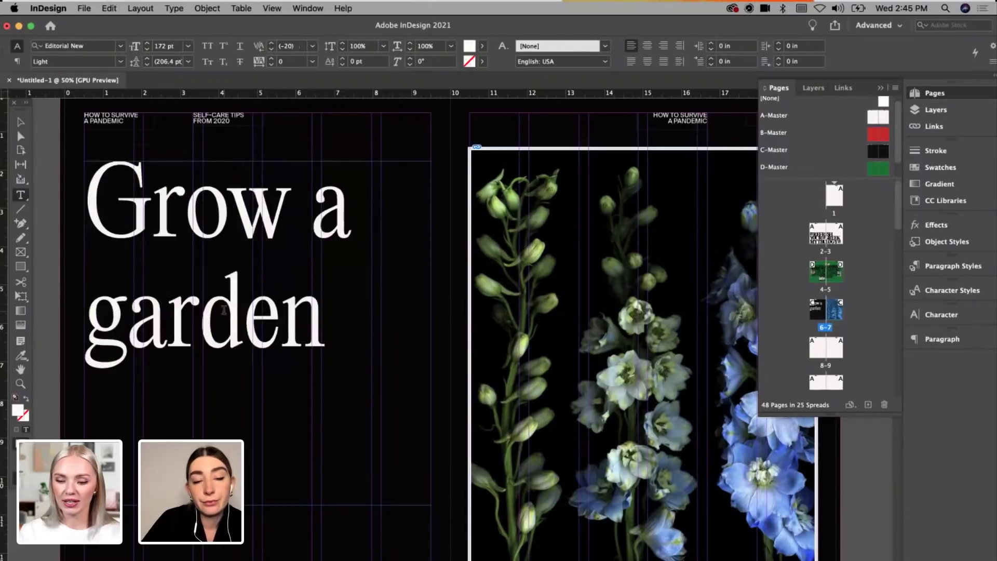
Step: Tighten the leading of the whole garden title to 136 pt
key(super+a)
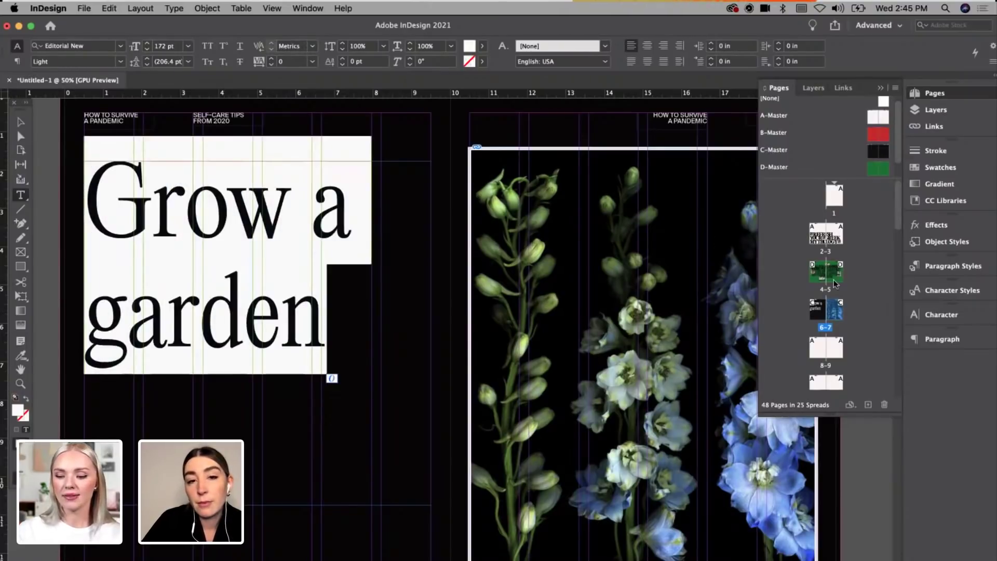
click(943, 339)
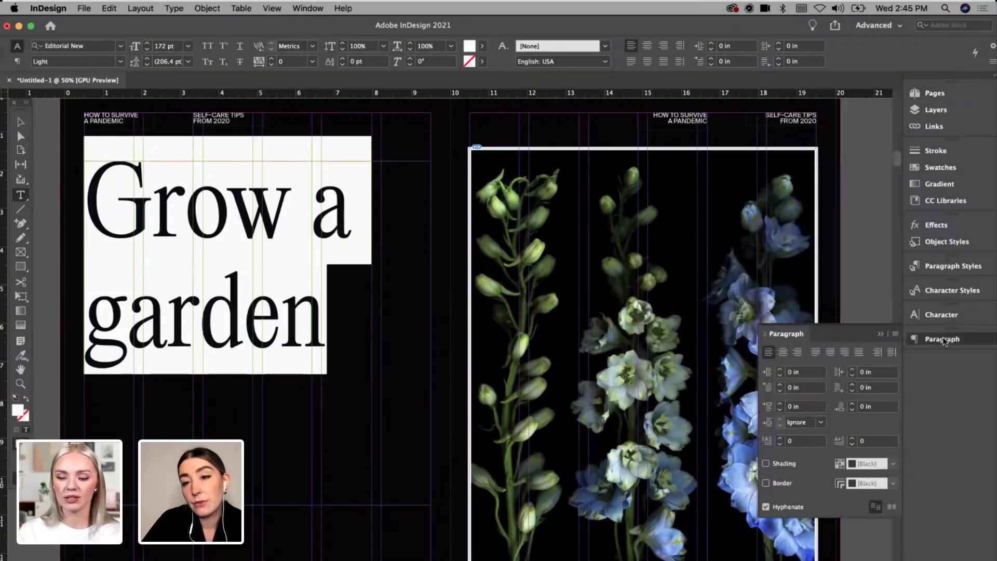
click(940, 314)
click(852, 364)
click(852, 363)
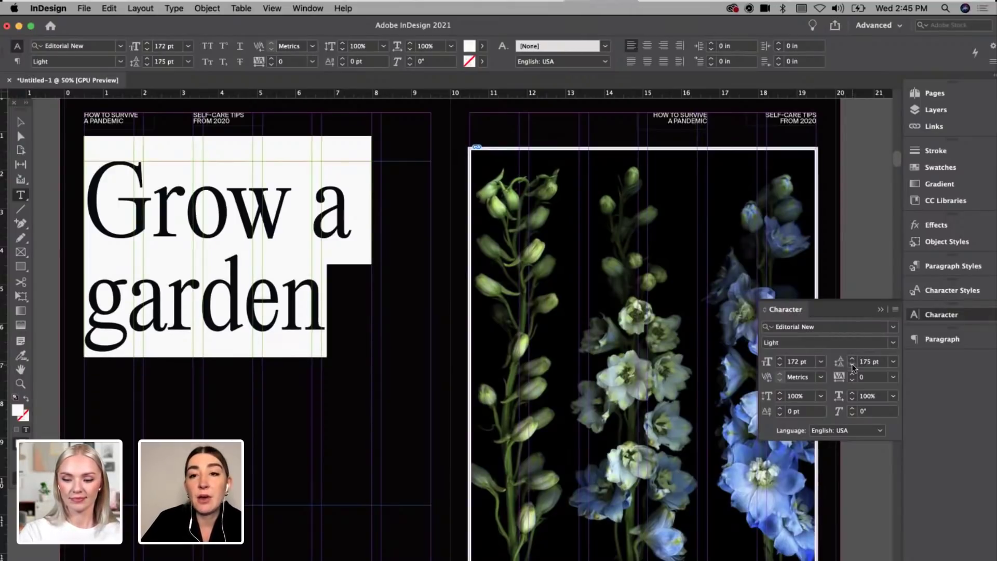
click(853, 366)
click(852, 366)
click(853, 366)
click(852, 366)
click(852, 366)
click(852, 366)
click(852, 366)
click(852, 366)
click(852, 366)
click(852, 366)
click(852, 366)
click(853, 365)
click(853, 366)
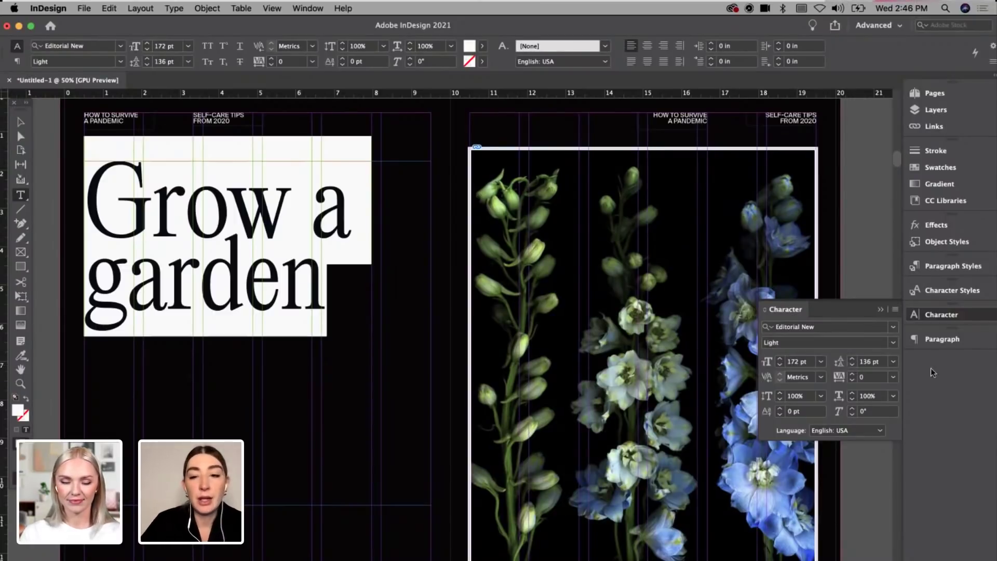
Step: Set the garden title's tracking to -50 and leave text editing
click(894, 376)
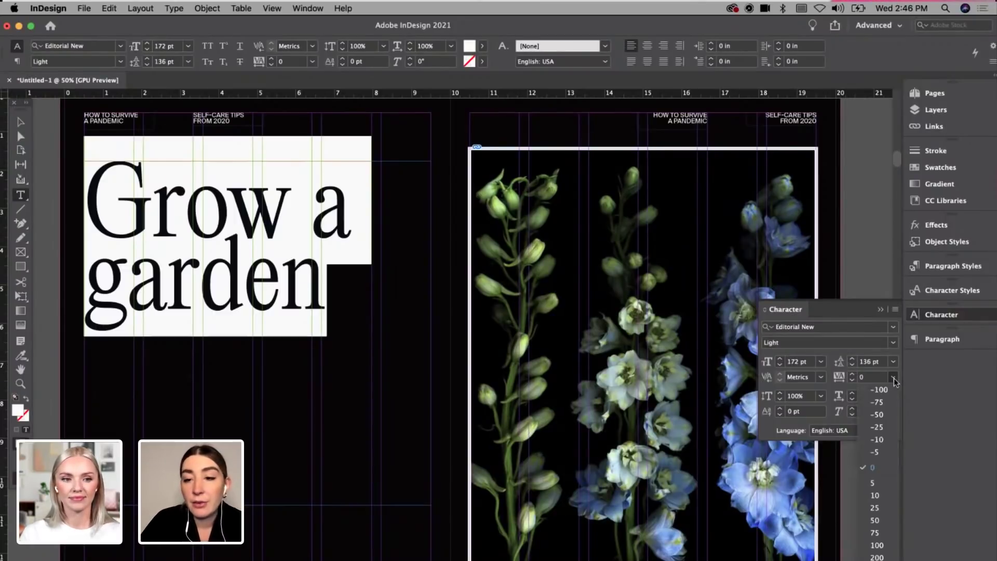
click(878, 415)
key(Escape)
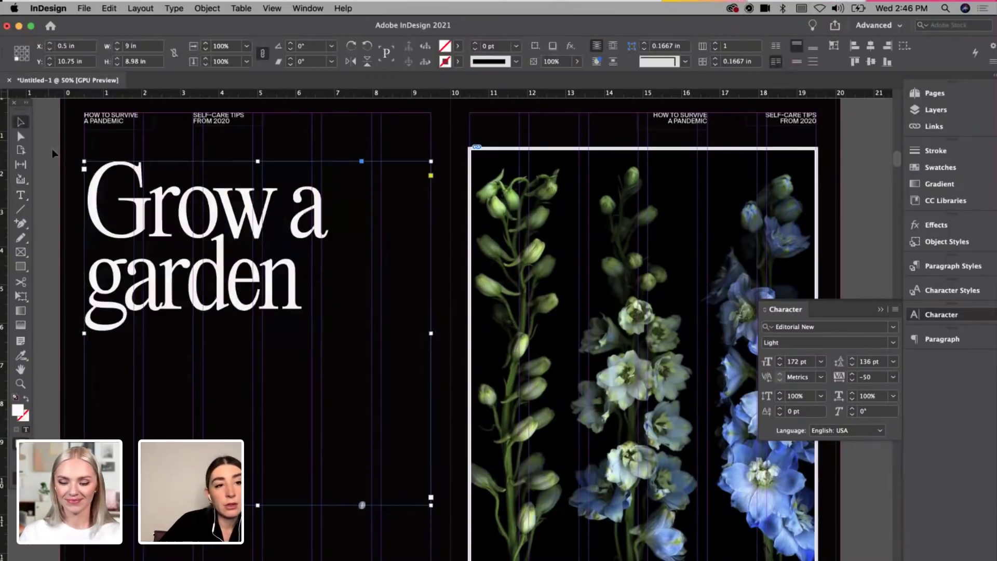
Step: Fit the title's frame to its text, scale the title up slightly, widen the frame a little and preview the spread without guides
double_click(257, 504)
drag(430, 235, 336, 263)
drag(336, 311, 384, 337)
drag(383, 250, 392, 253)
key(w)
click(48, 283)
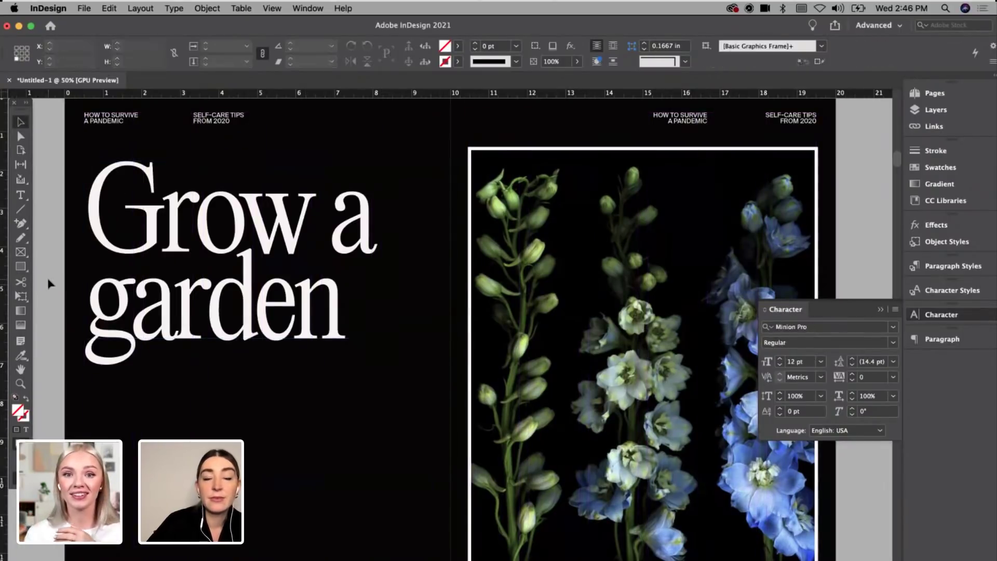
scroll(48, 283, left, 5)
scroll(234, 356, right, 5)
scroll(234, 356, down, 1)
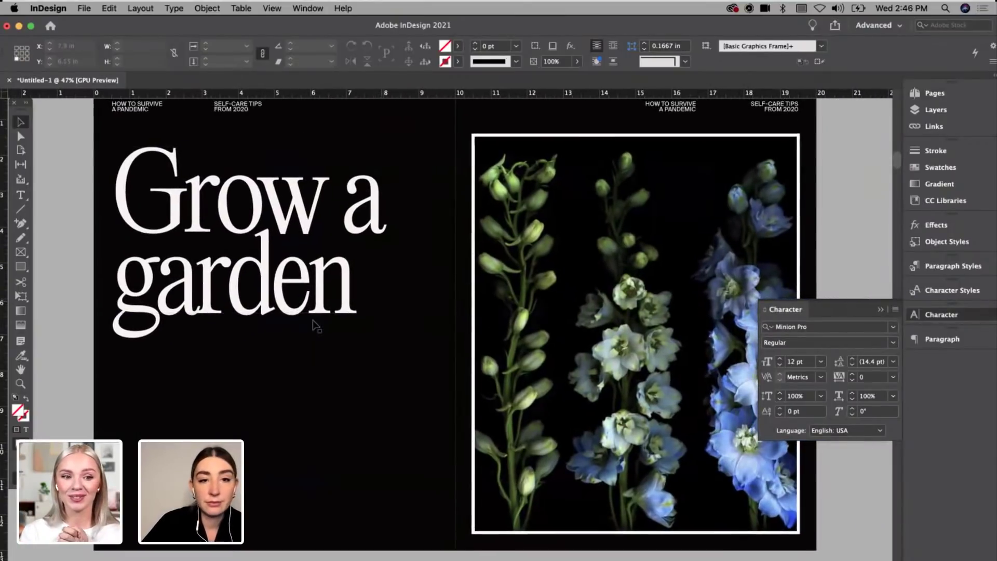
scroll(395, 323, down, 1)
scroll(395, 322, left, 1)
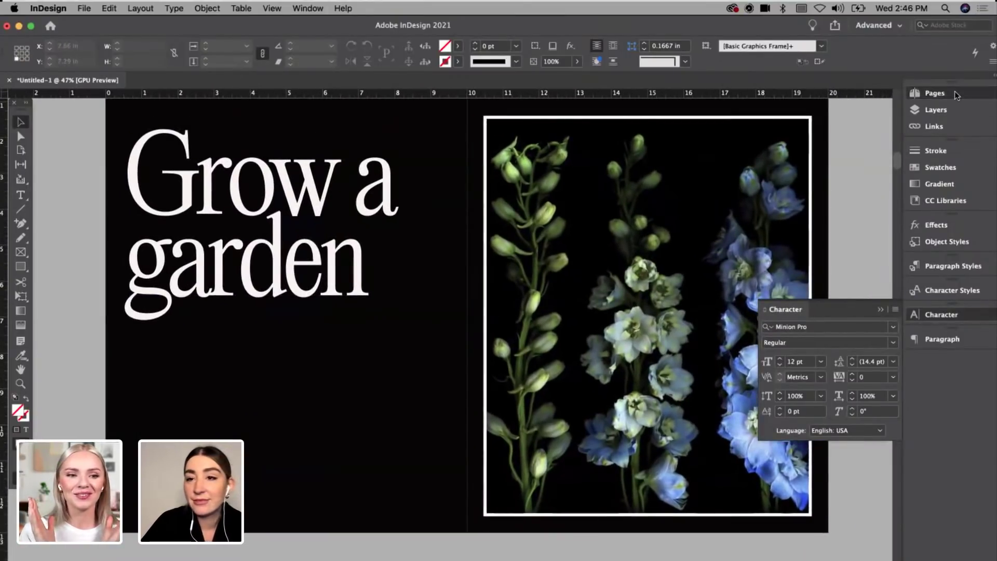
Step: Copy the sample body paragraph from page 47 and paste it onto spread 6-7
click(935, 93)
scroll(836, 364, down, 10)
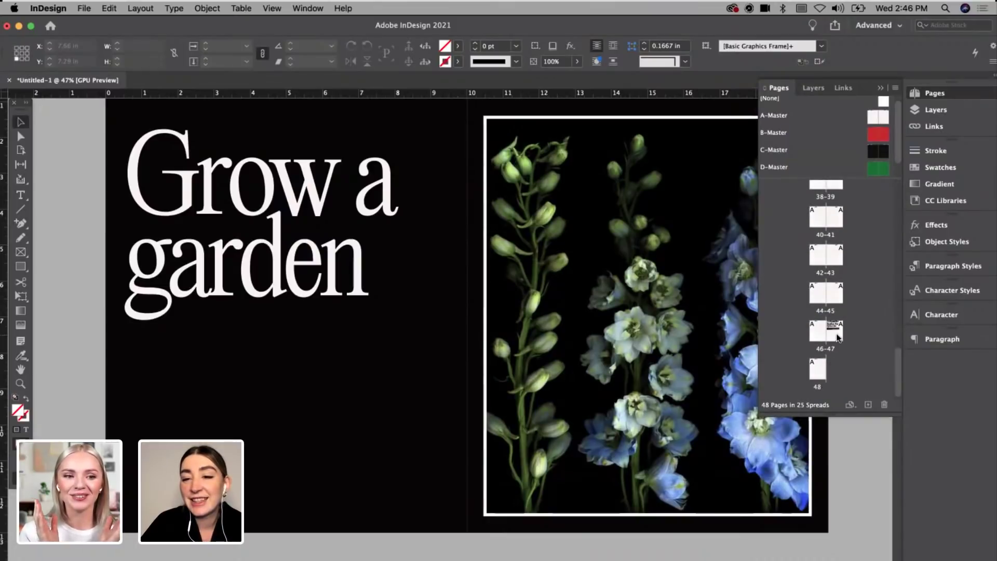
double_click(837, 336)
click(358, 269)
scroll(877, 228, up, 10)
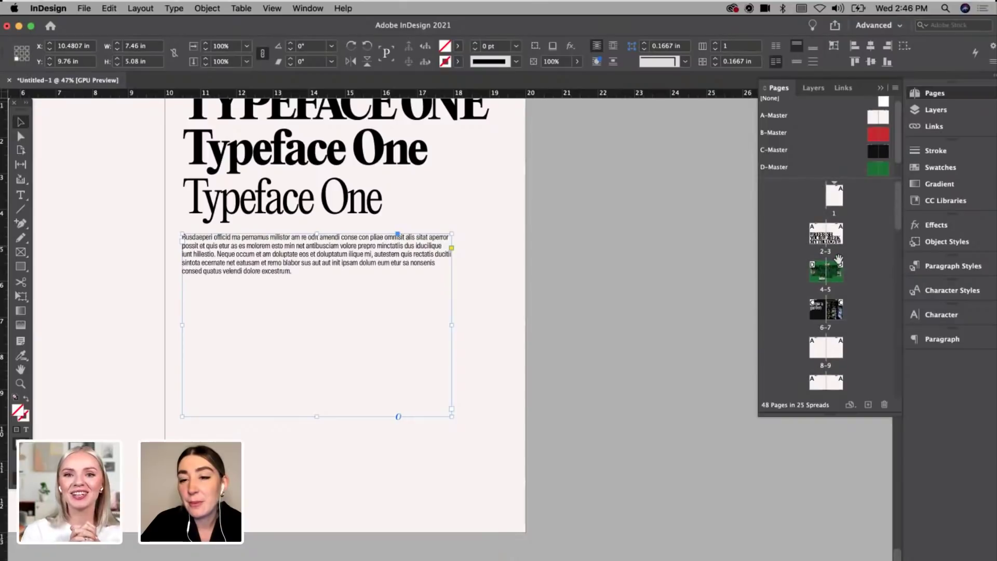
double_click(825, 310)
key(ctrl+v)
Step: Color all of the pasted body text with the off-white C=1 M=2 Y=3 K=0 swatch from Color Group 1
double_click(430, 268)
key(ctrl+a)
click(483, 46)
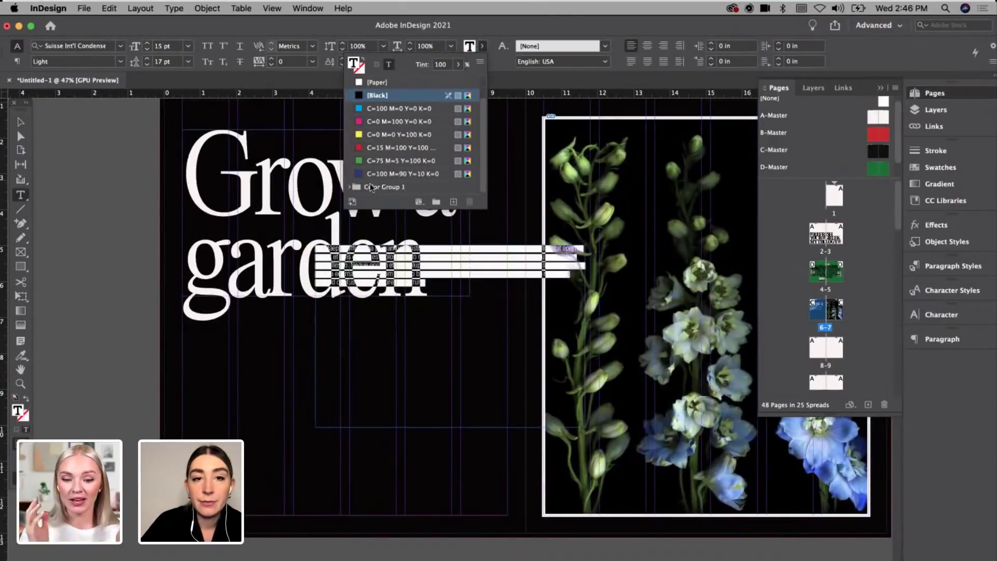
click(349, 187)
scroll(405, 156, down, 3)
click(406, 187)
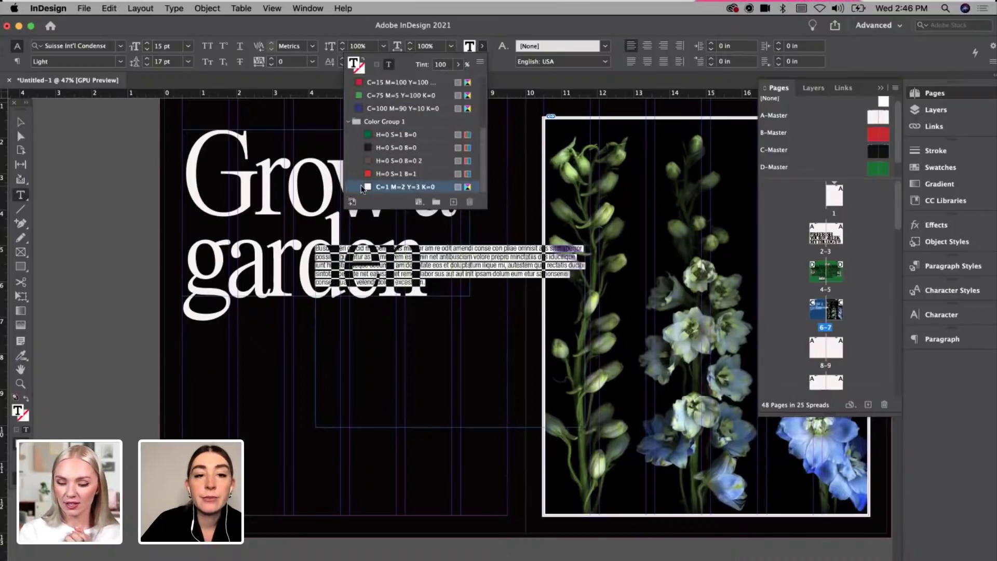
Step: Place the body text frame under the garden title at the page margin and resize it to about 4.375 × 2.07 in
click(21, 123)
drag(467, 275, 344, 357)
double_click(317, 514)
drag(452, 358, 340, 372)
drag(260, 373, 261, 407)
Step: Shorten the body paragraph by deleting the text after "ilique" and ending it with a period
key(t)
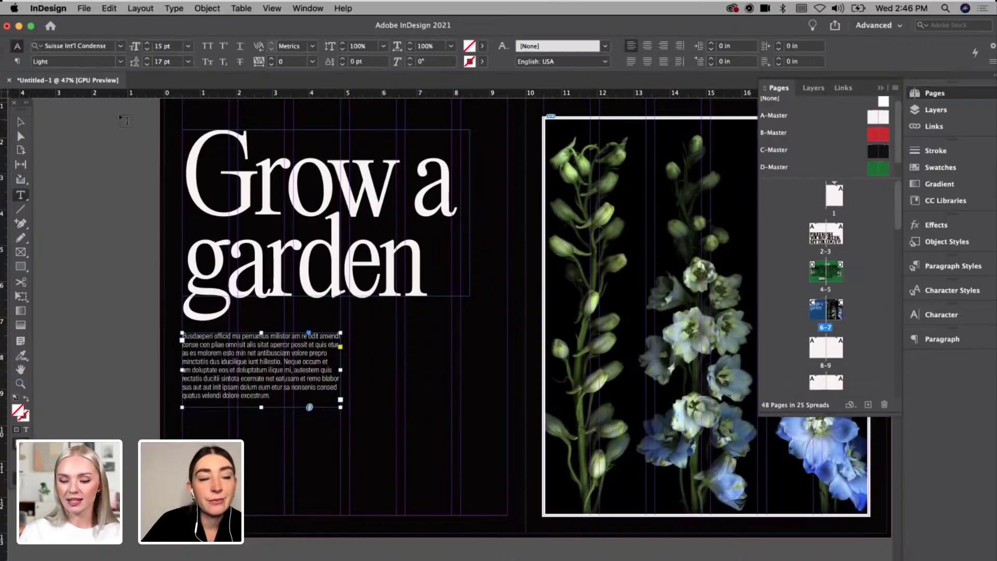
click(283, 361)
drag(285, 369, 308, 388)
key(BackSpace)
shift+click(276, 405)
key(BackSpace)
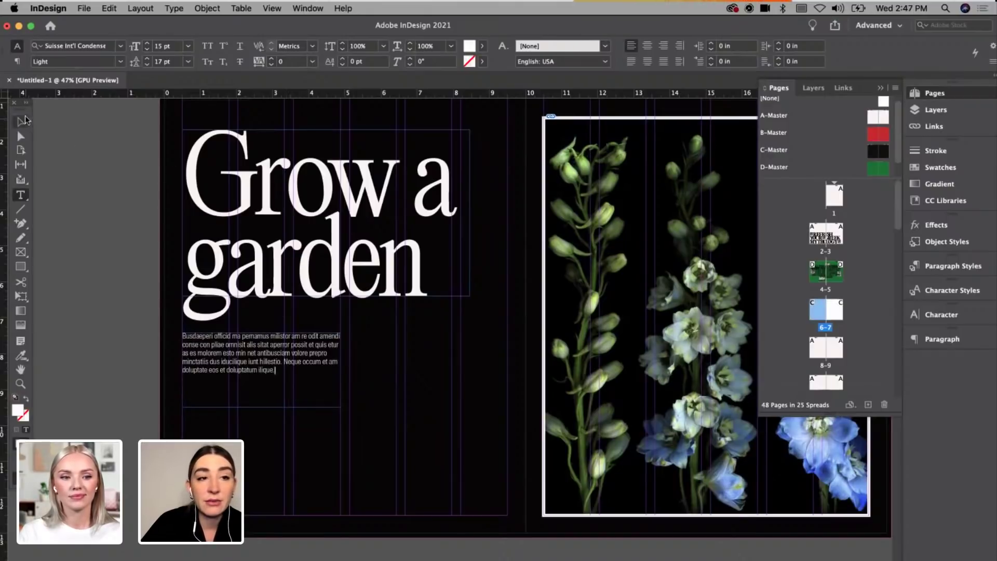
Step: Set the body paragraph's leading to 15 pt and fit its frame height to the text
key(super+a)
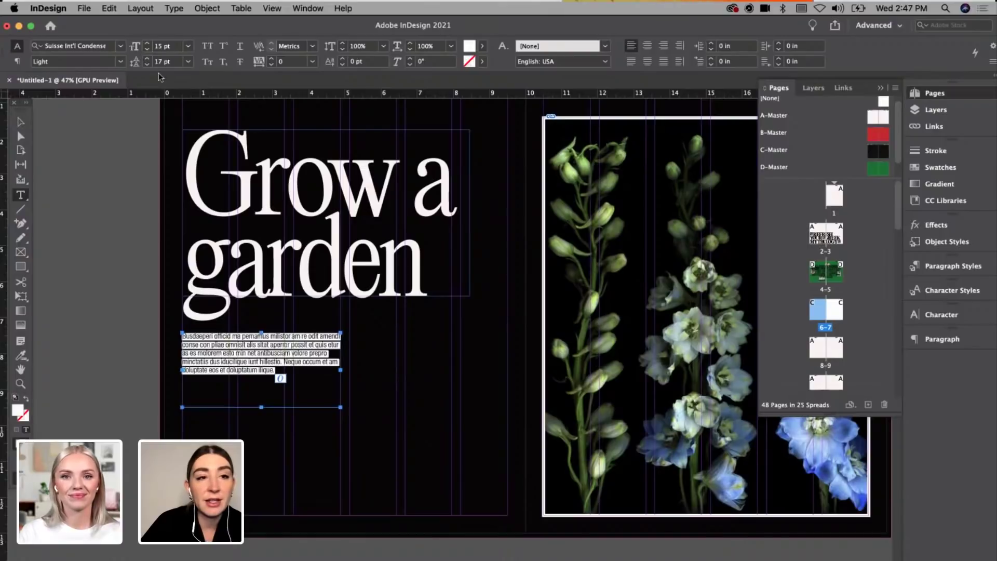
click(148, 65)
click(148, 65)
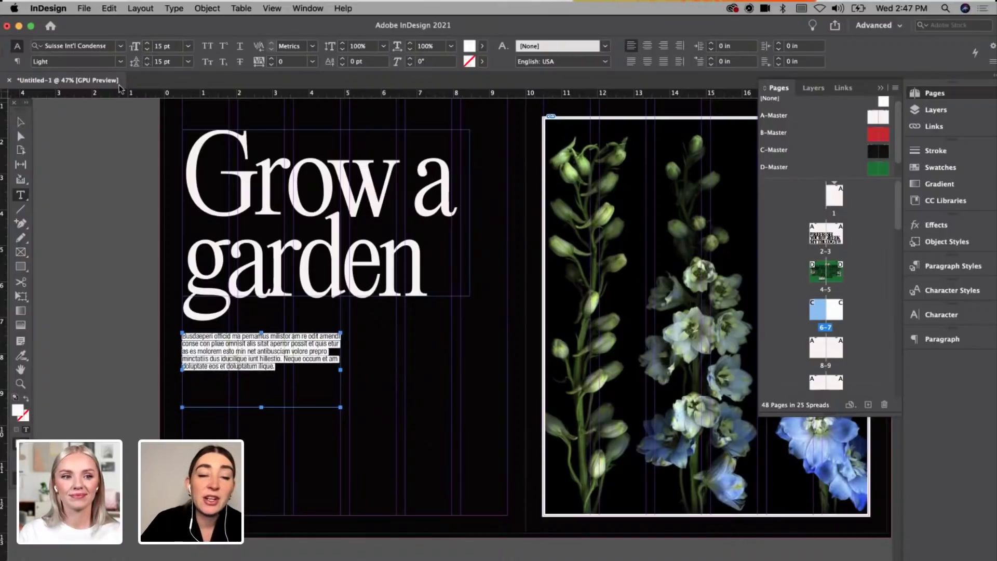
click(21, 123)
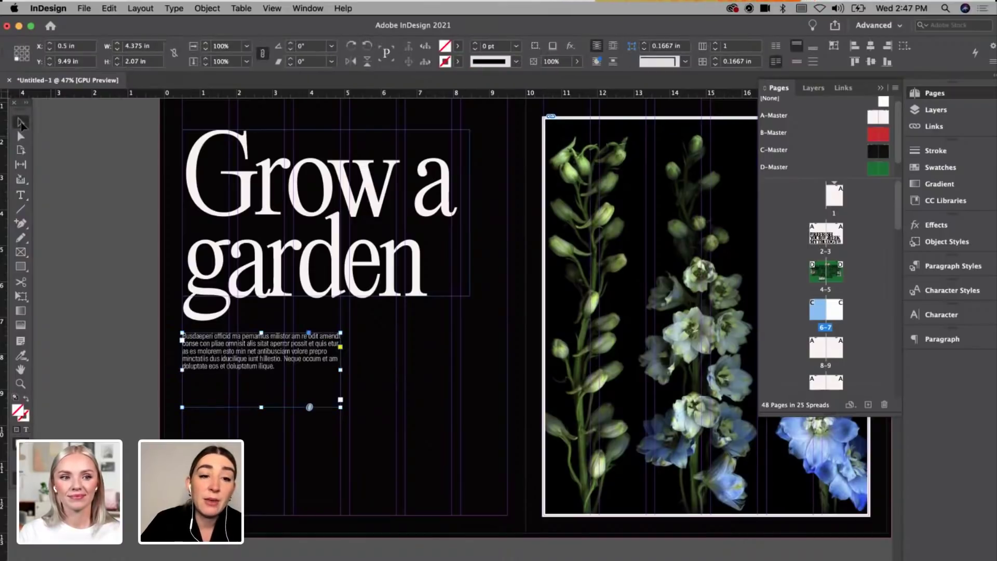
double_click(263, 398)
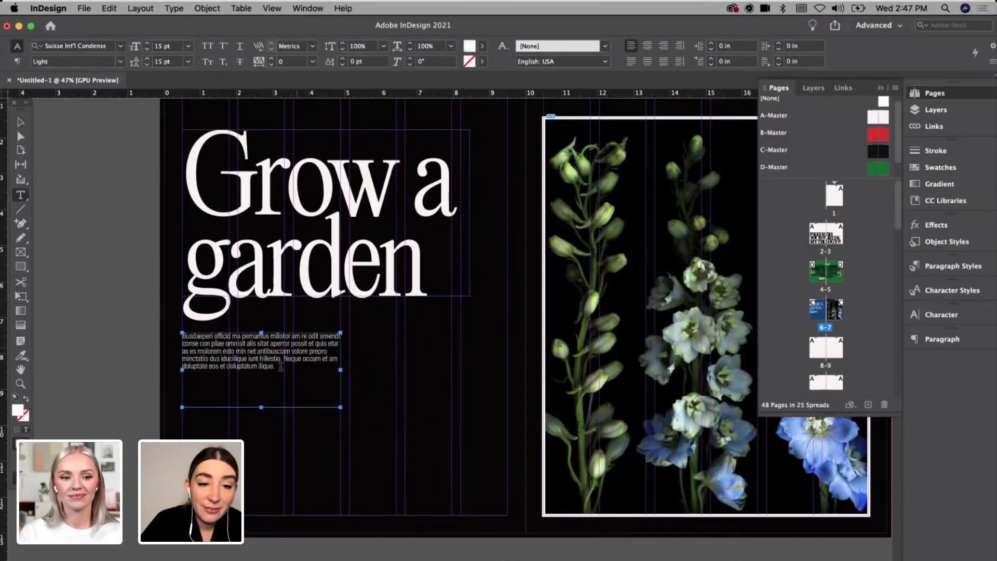
click(21, 123)
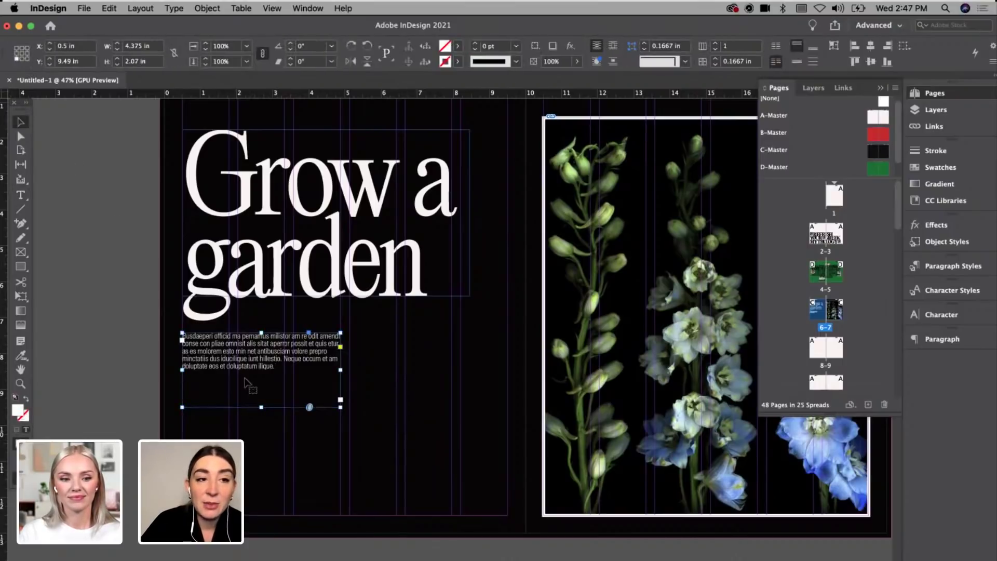
double_click(262, 407)
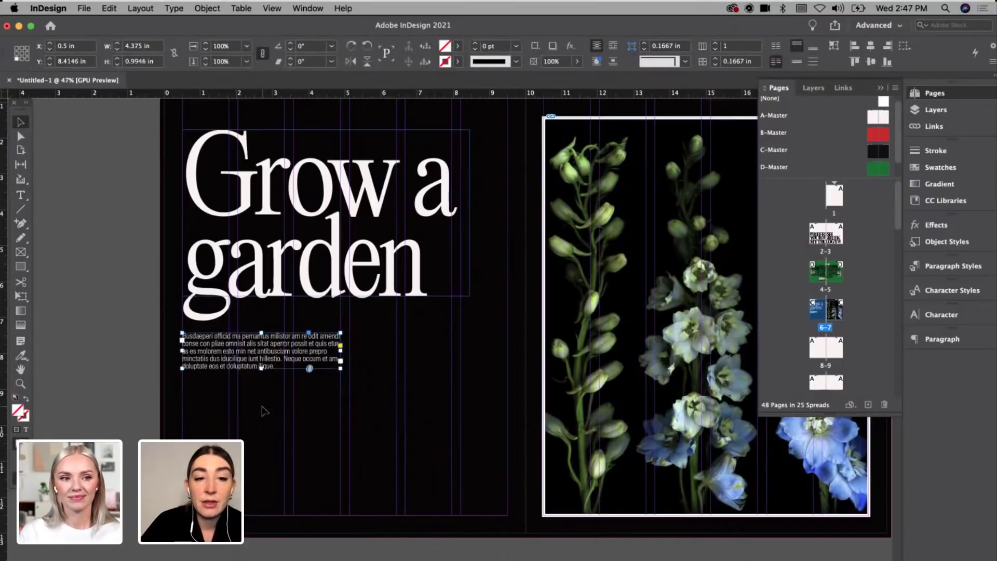
Step: Move the body paragraph straight down to the bottom margin of the left page, at Y 12.5 in
click(120, 396)
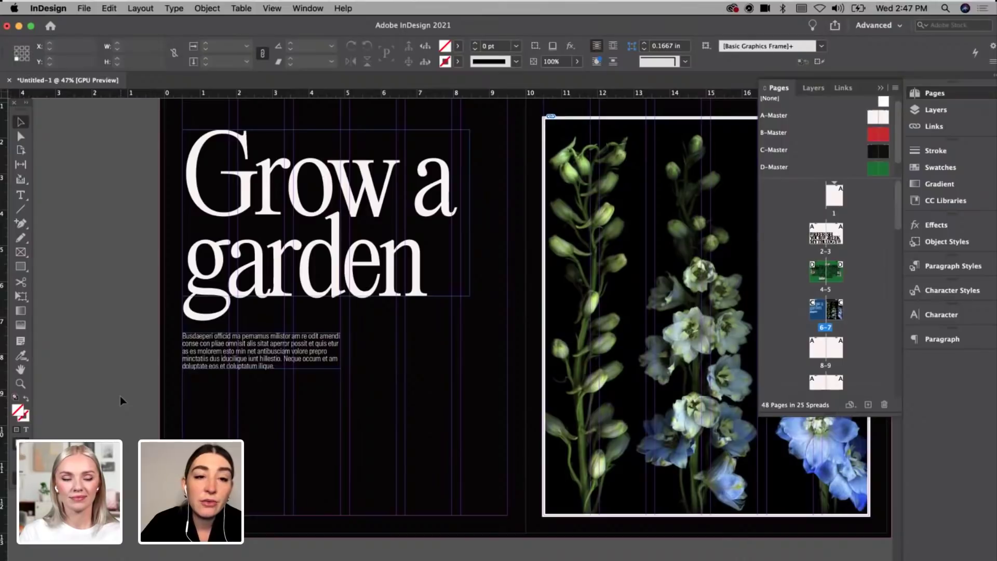
click(268, 358)
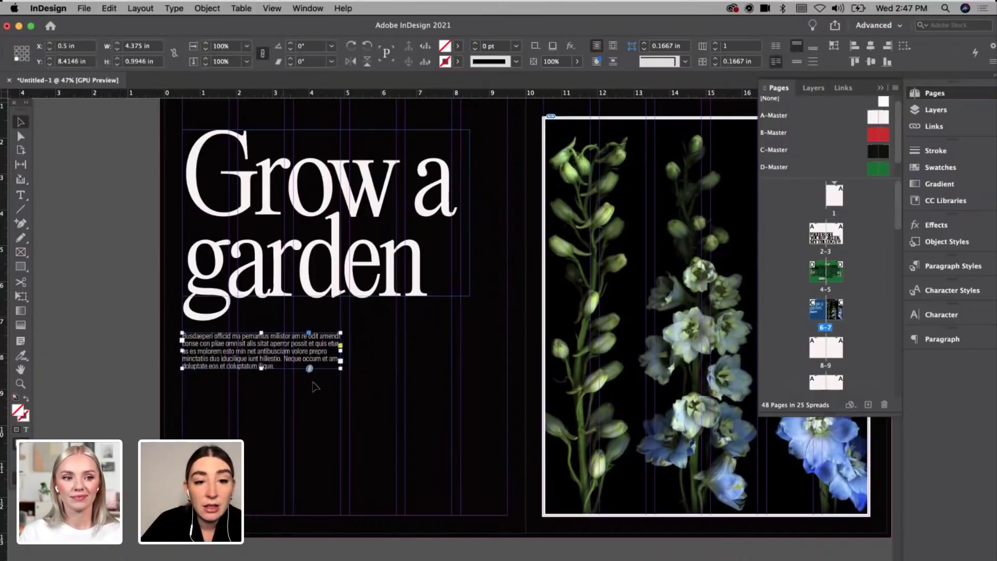
drag(268, 362, 269, 509)
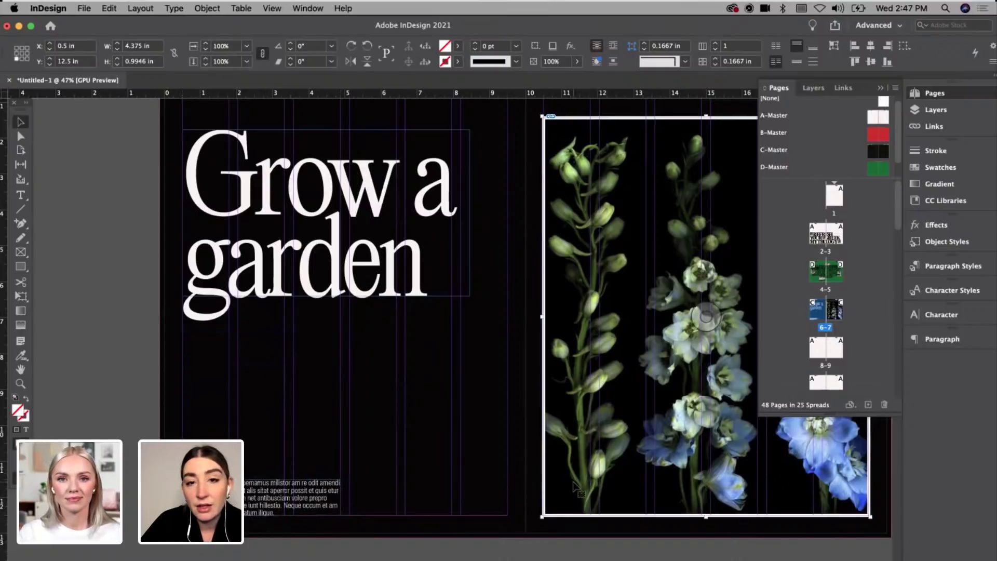
Step: Set the stroke color of the flower photo's frame to off-white
click(576, 488)
click(458, 62)
click(332, 204)
click(80, 253)
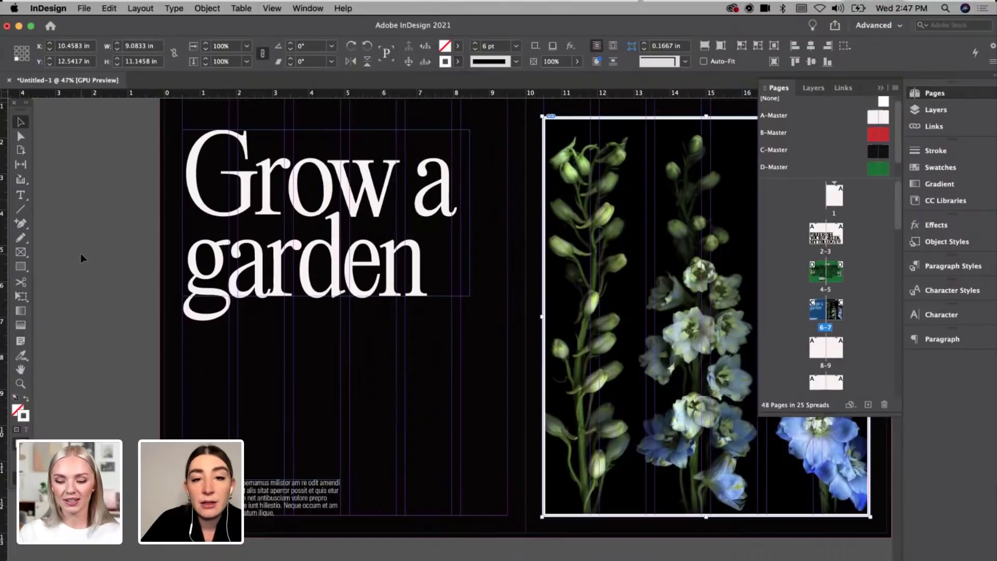
Step: Review the finished garden spread at a reduced view, look at spread 8-9 and return to spread 6-7
click(80, 253)
key(super+minus)
key(super+minus)
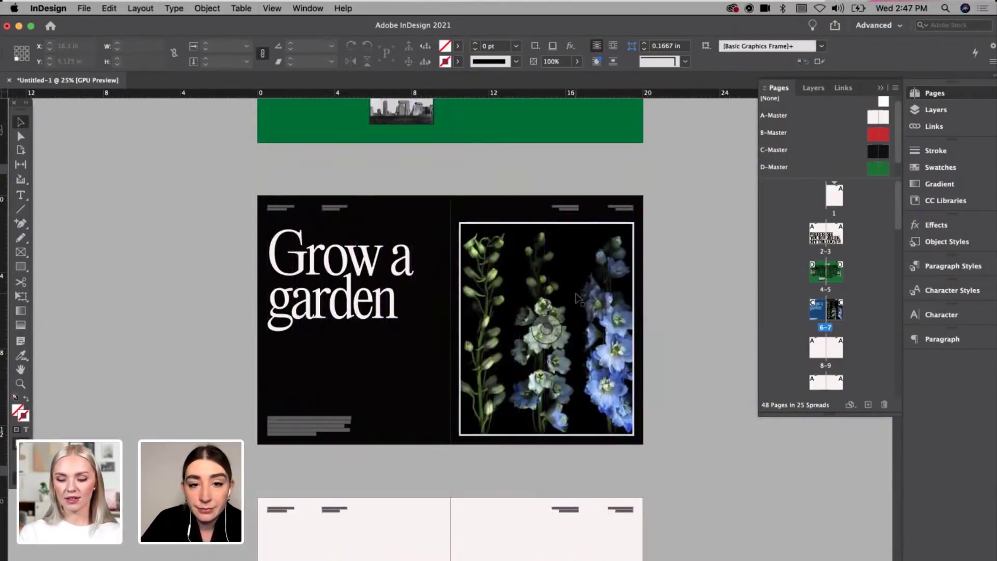
key(super+equal)
key(super+equal)
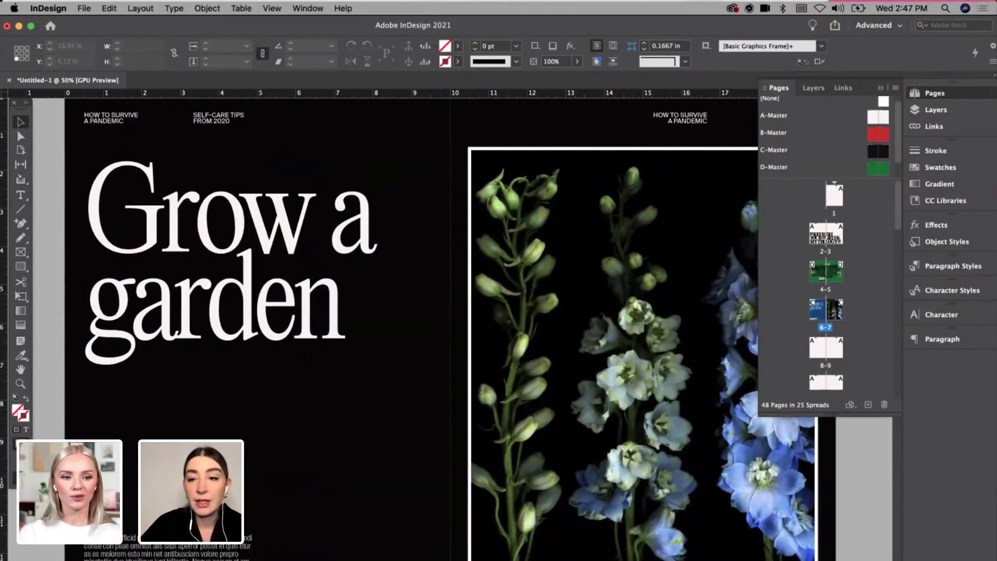
double_click(817, 355)
mouse_move(552, 555)
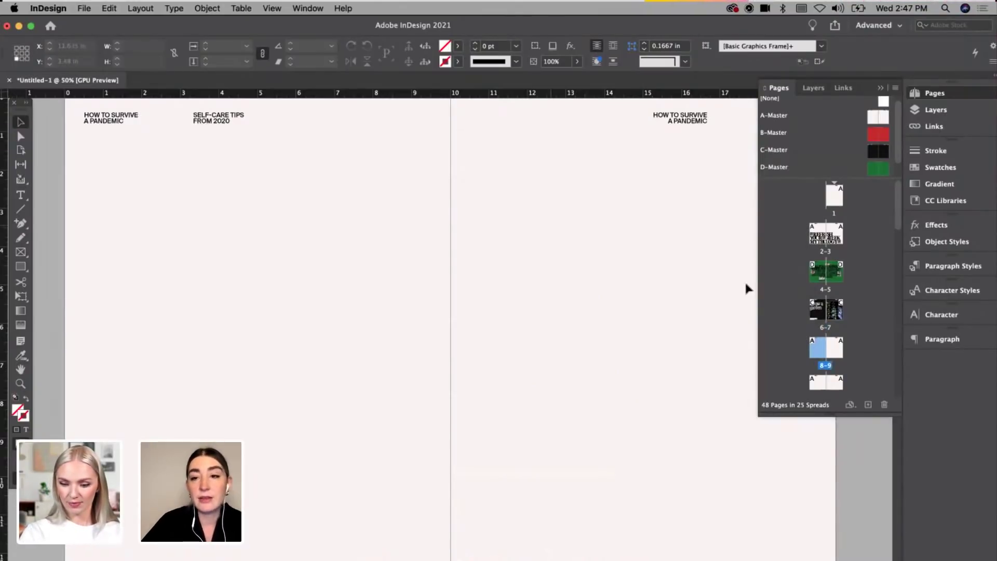
double_click(814, 320)
key(super+minus)
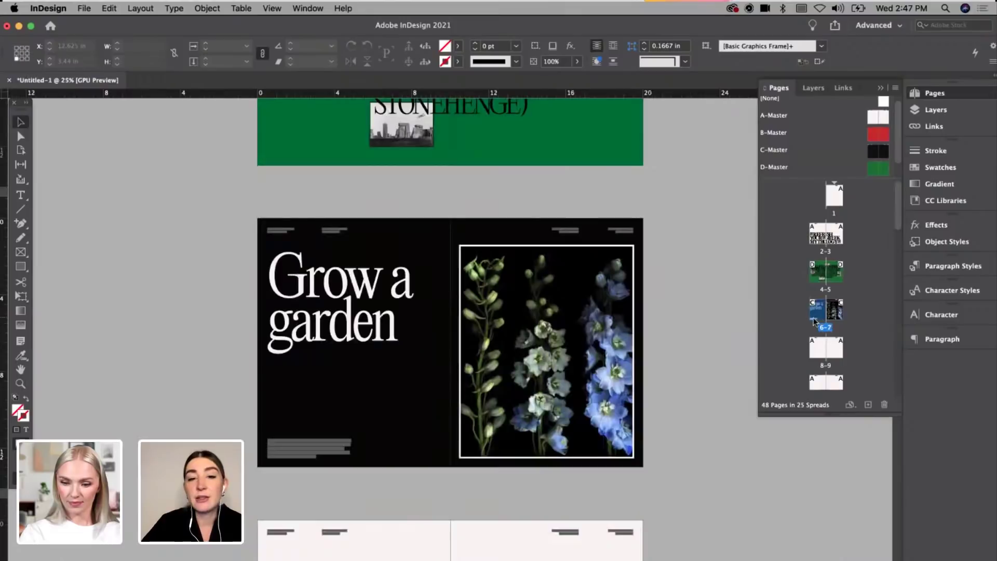
Step: Review the green Wikipedia spread and the black garden spread for consistency, and go to the blank spread 8-9
scroll(597, 255, up, 5)
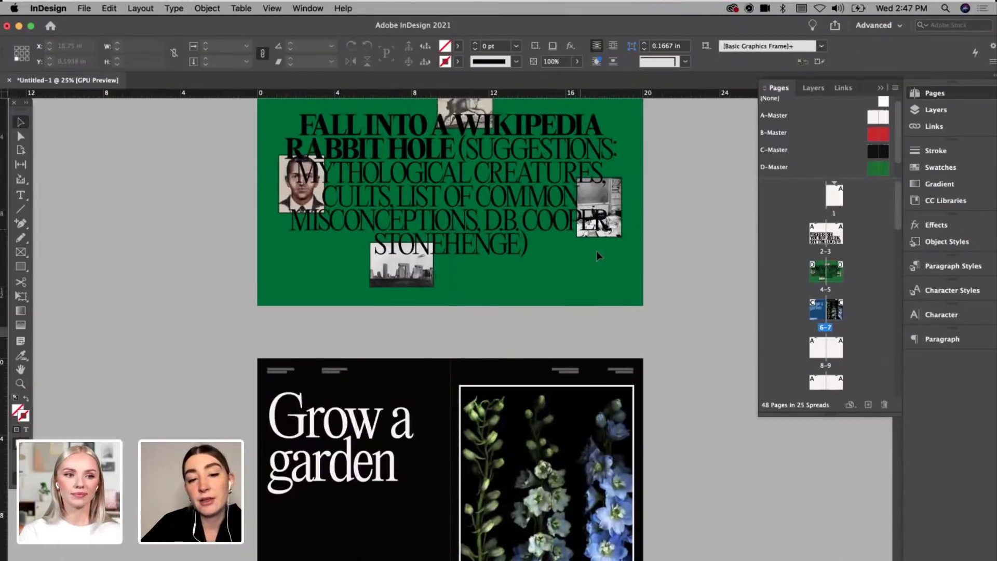
scroll(420, 214, up, 1)
scroll(420, 214, up, 5)
scroll(413, 244, down, 5)
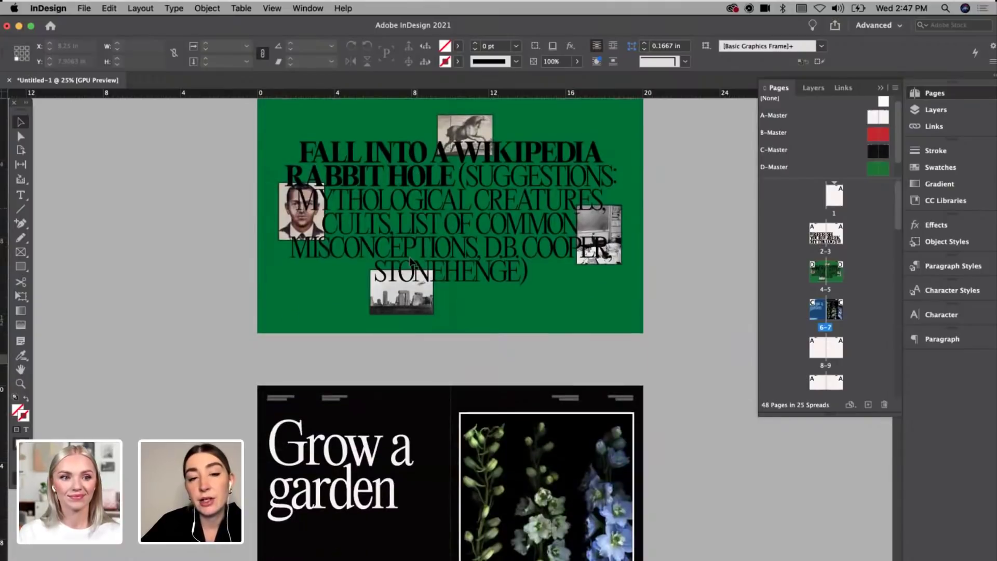
scroll(410, 260, down, 3)
scroll(413, 263, down, 3)
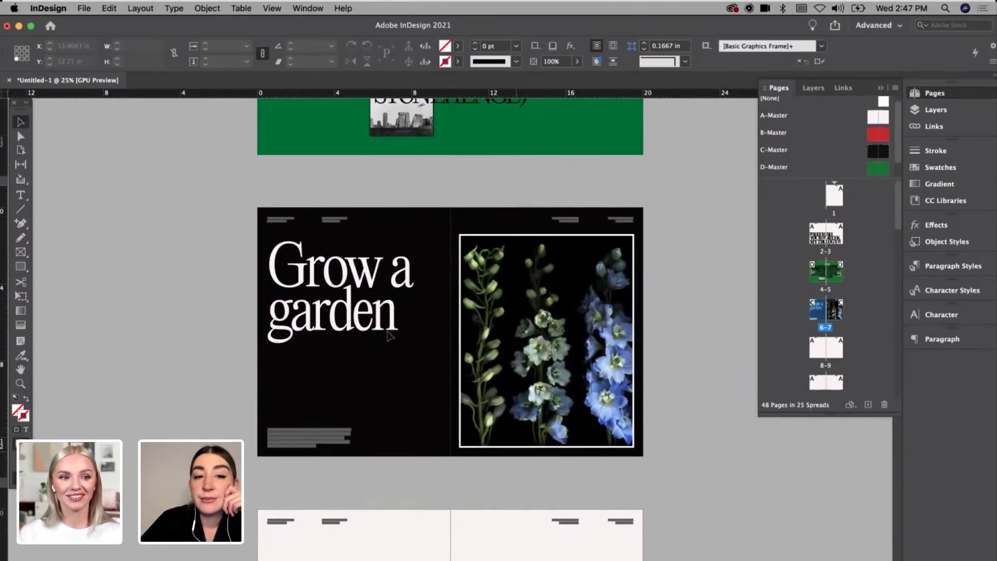
key(super+equal)
key(super+minus)
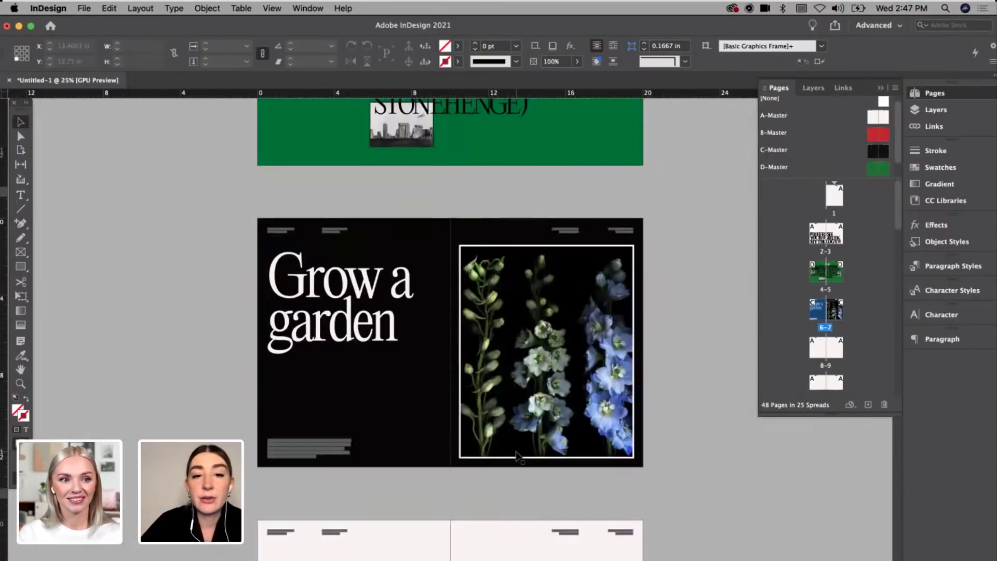
scroll(631, 290, up, 4)
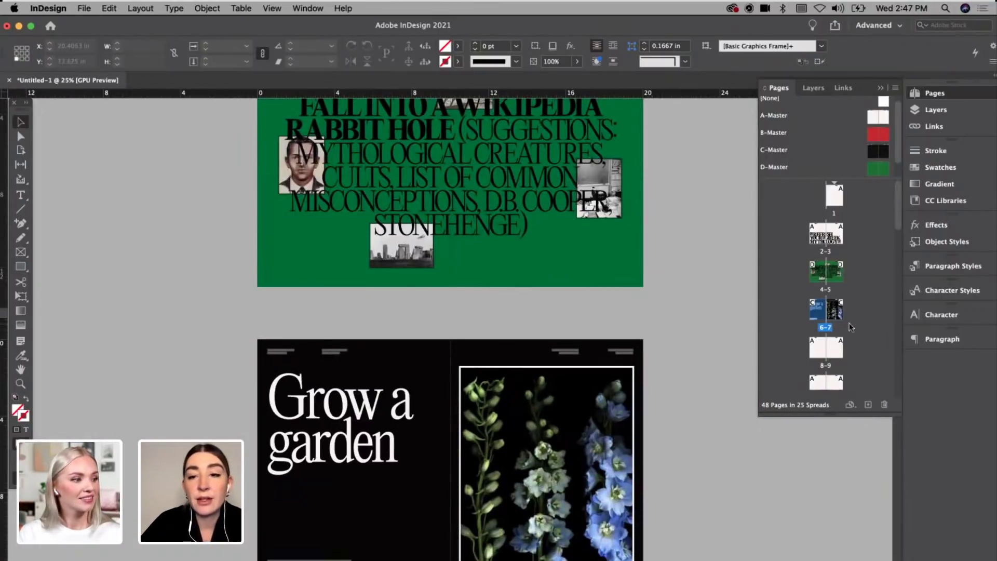
double_click(819, 347)
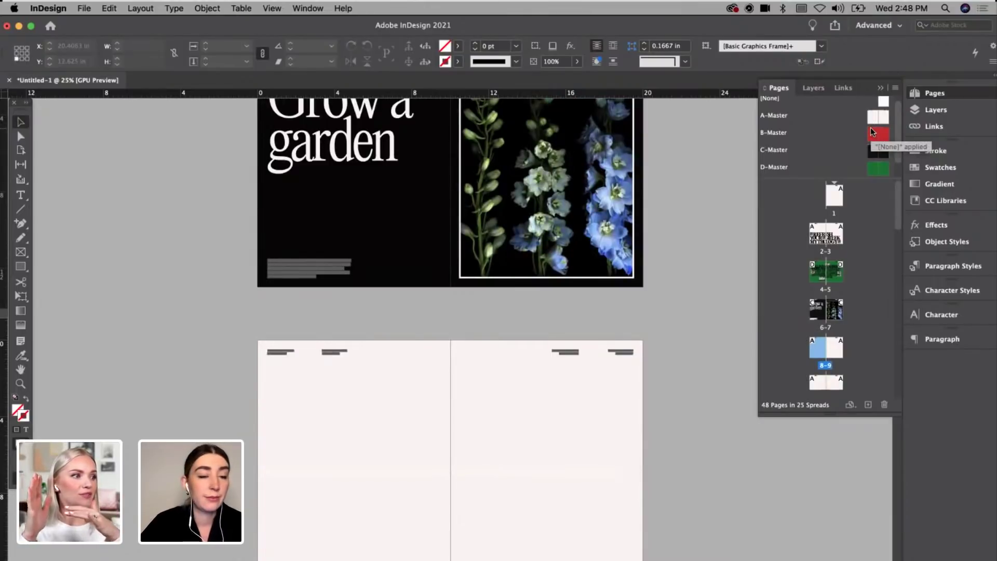
scroll(618, 278, up, 3)
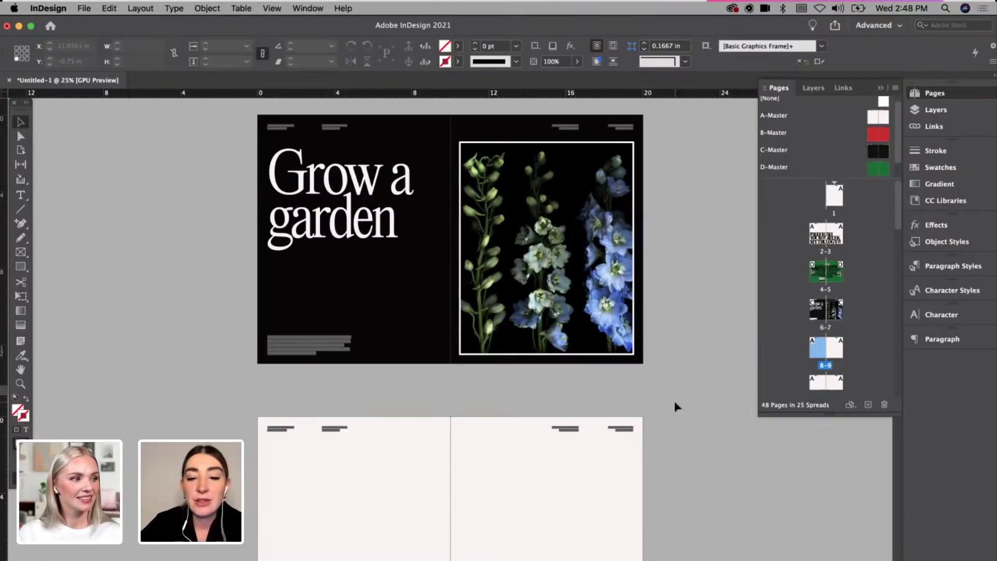
Step: Switch to the LIST document in TextEdit, search for "polit", select the whole politics entry and return to InDesign
click(542, 551)
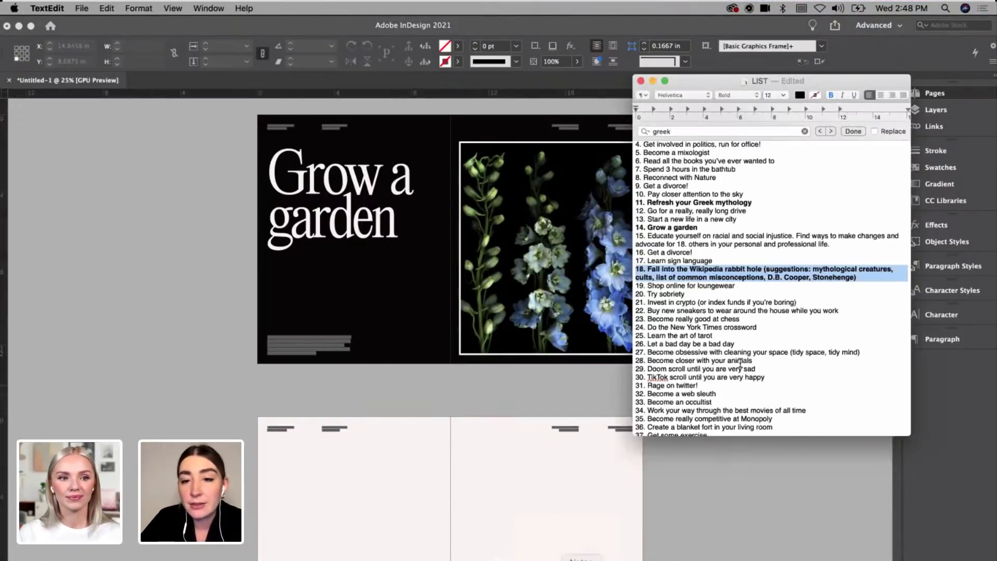
scroll(727, 232, down, 5)
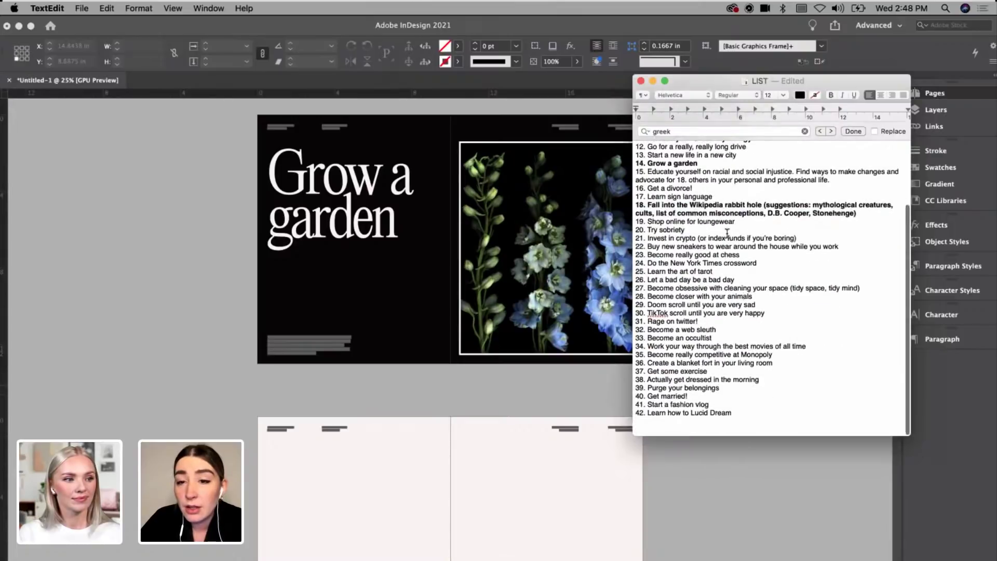
key(super+f)
text(polit)
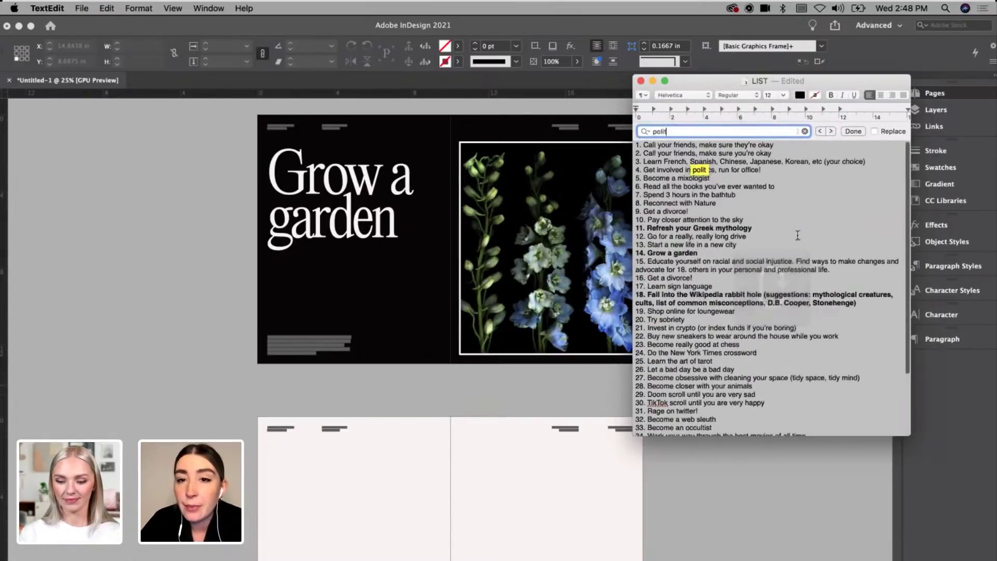
click(716, 203)
drag(767, 169, 624, 167)
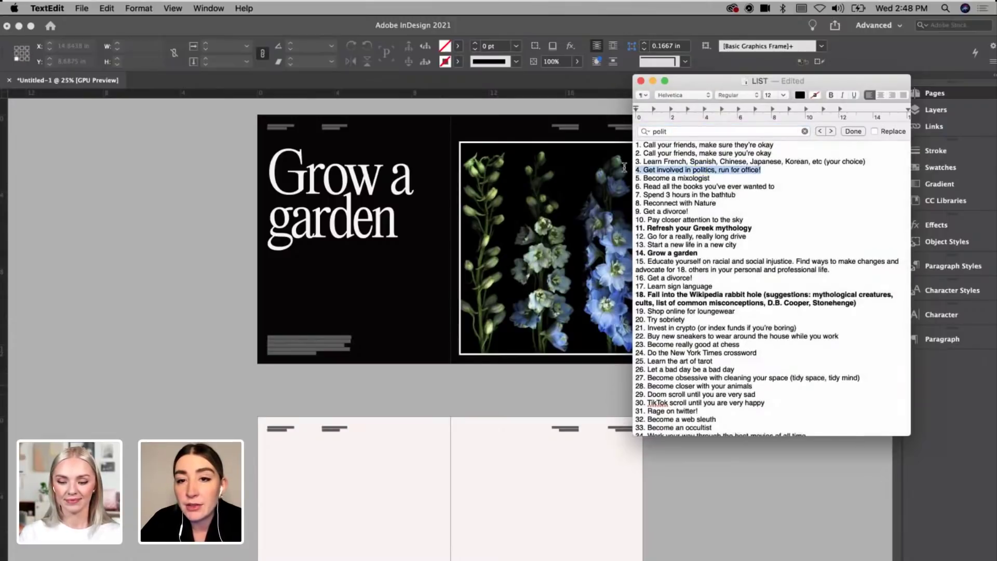
click(544, 358)
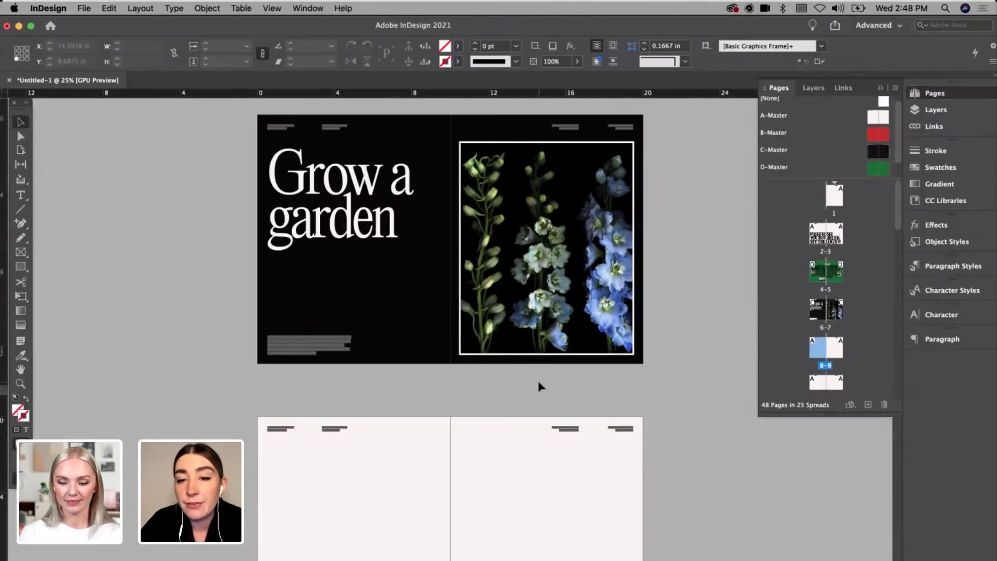
Step: Apply the red B-Master to both pages of spread 8-9 and show the layout guides
scroll(539, 381, down, 5)
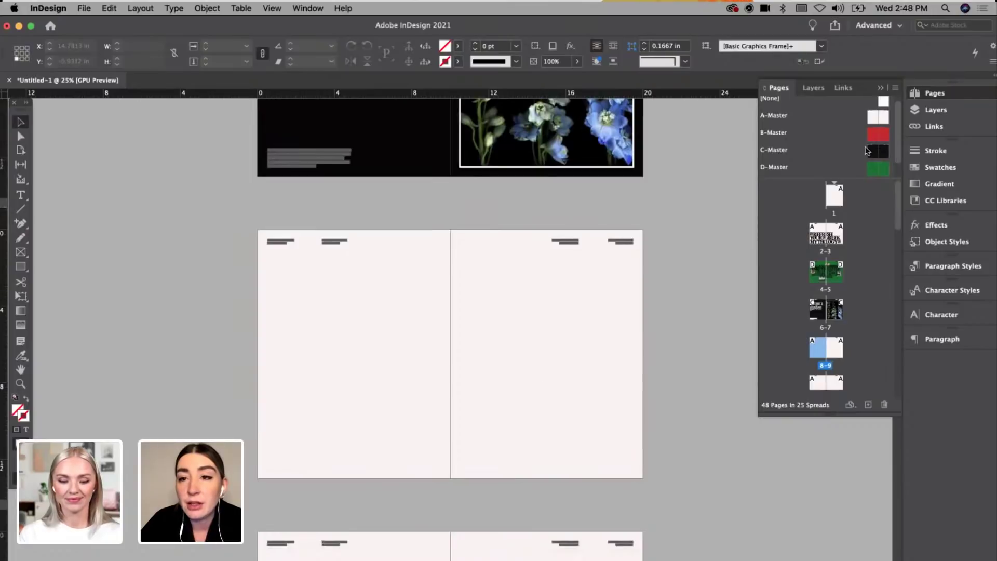
drag(873, 130, 822, 348)
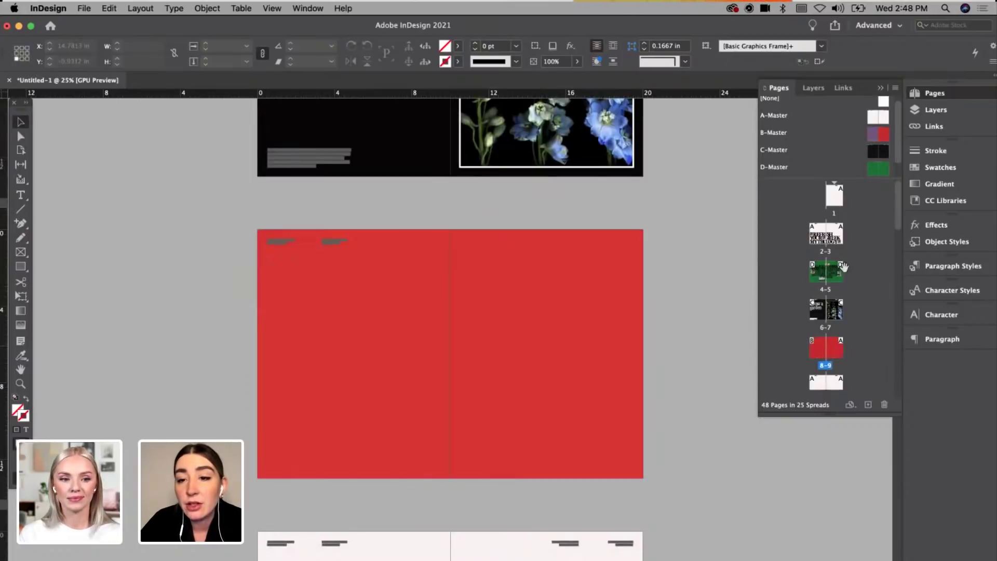
drag(885, 134, 837, 349)
key(w)
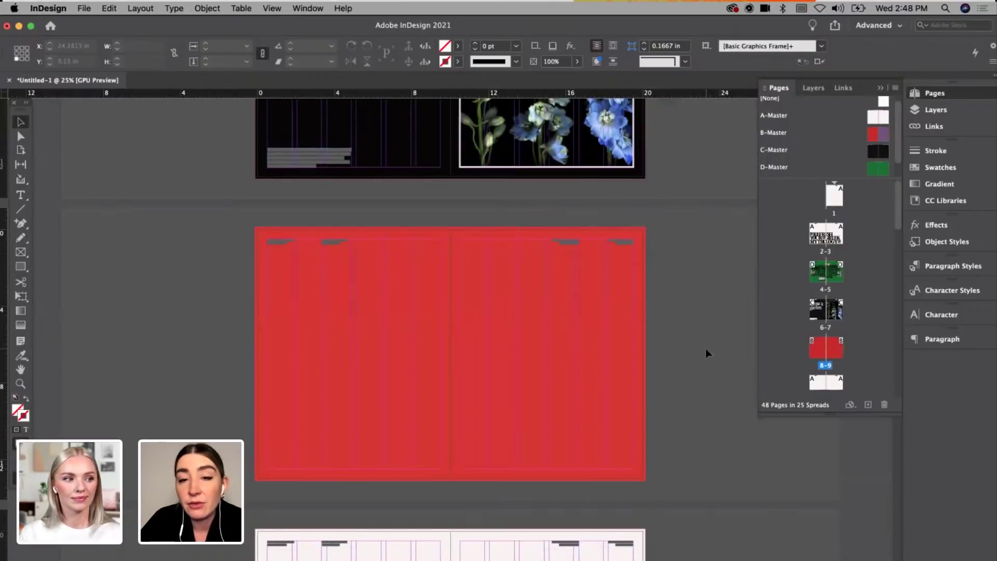
key(super+equal)
key(super+minus)
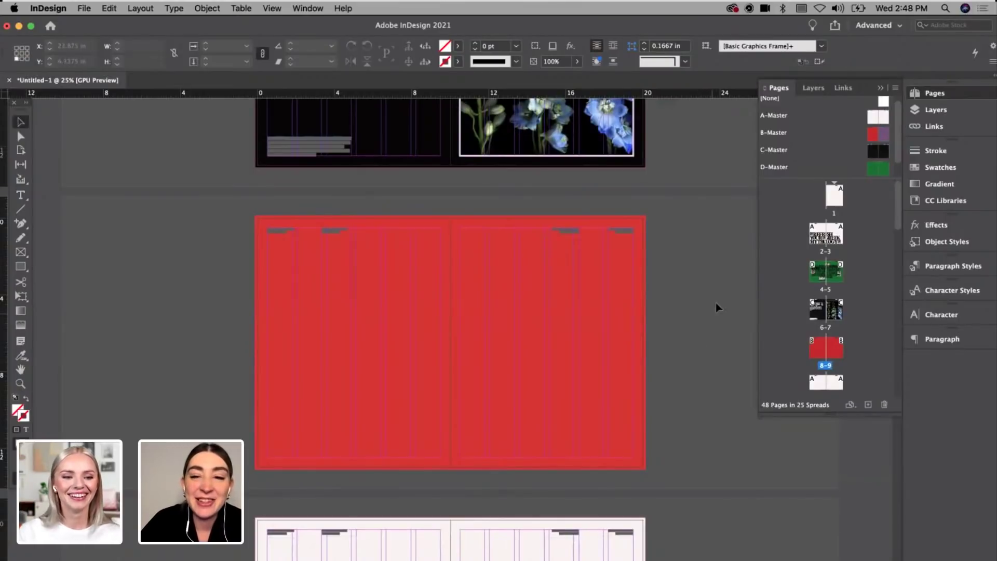
key(super+equal)
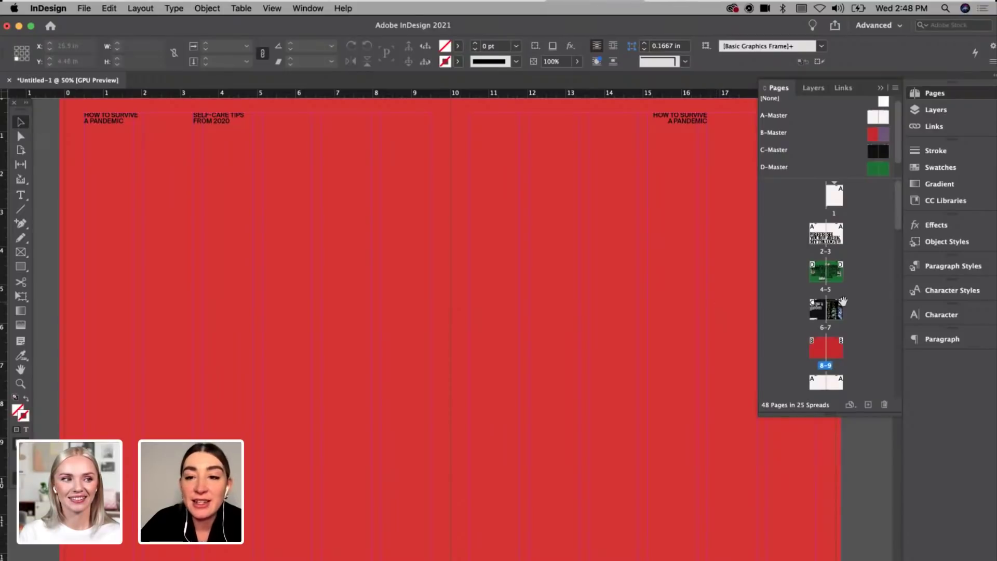
scroll(496, 281, down, 1)
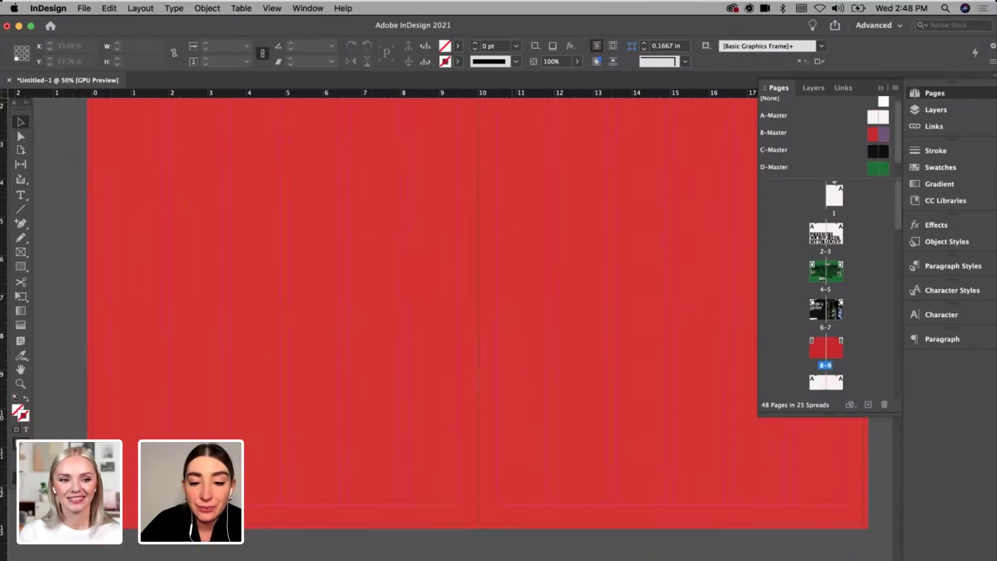
Step: Copy "Get involved in politics, run for office!" without its number from the LIST document in TextEdit and return to InDesign
click(545, 549)
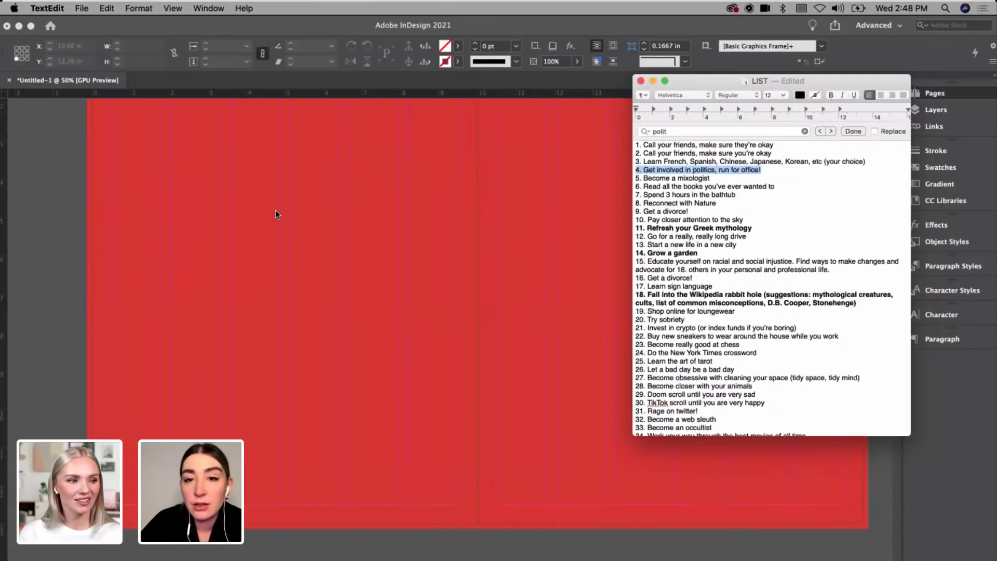
click(683, 153)
drag(643, 170, 763, 170)
key(super+c)
click(59, 265)
Step: Draw a text frame across the left red page from below the header to the bottom margin and paste the copied title into it
key(super+minus)
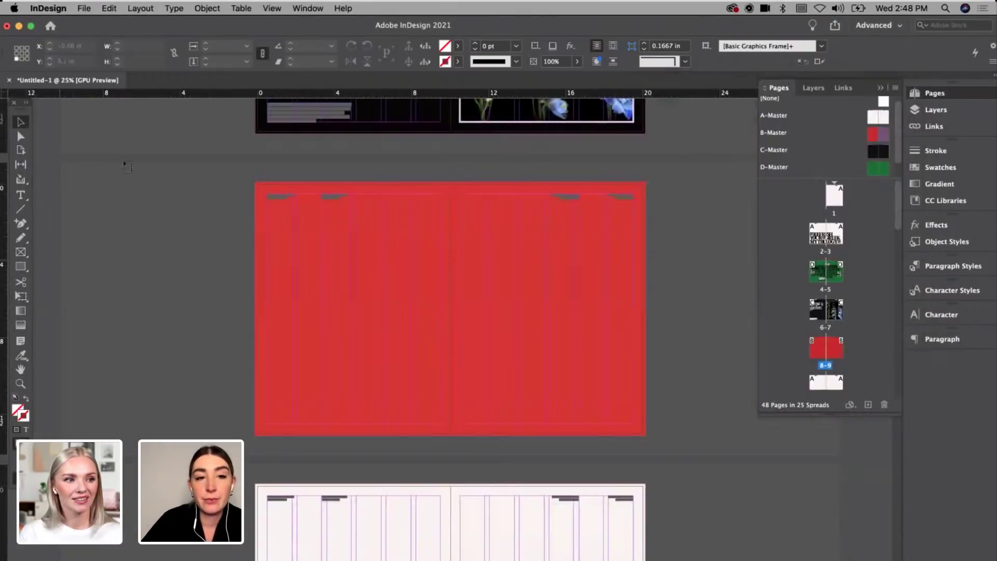
key(t)
drag(270, 213, 441, 427)
key(super+v)
Step: Select all of the pasted politics title and open its character formatting settings
key(super+a)
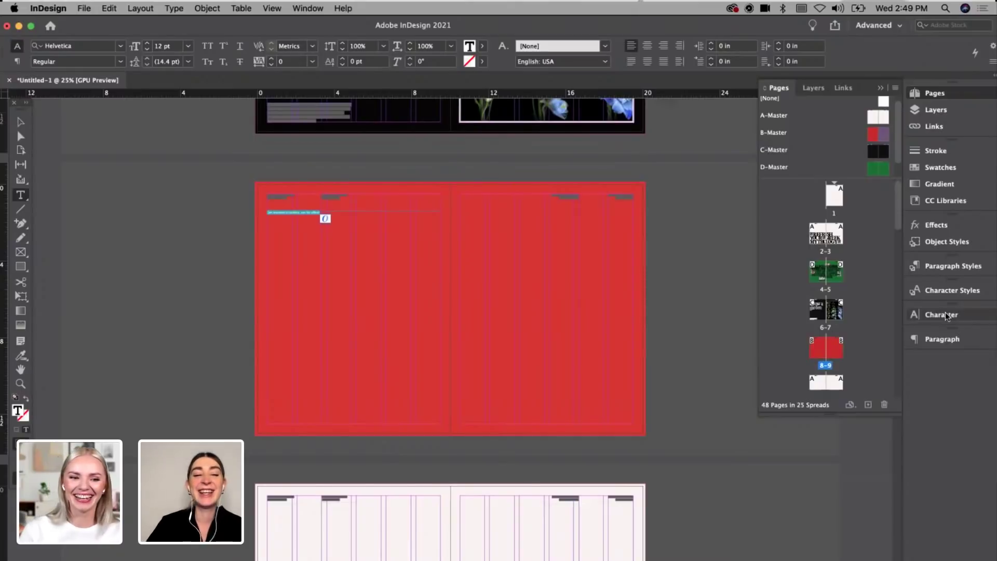
click(938, 340)
click(940, 315)
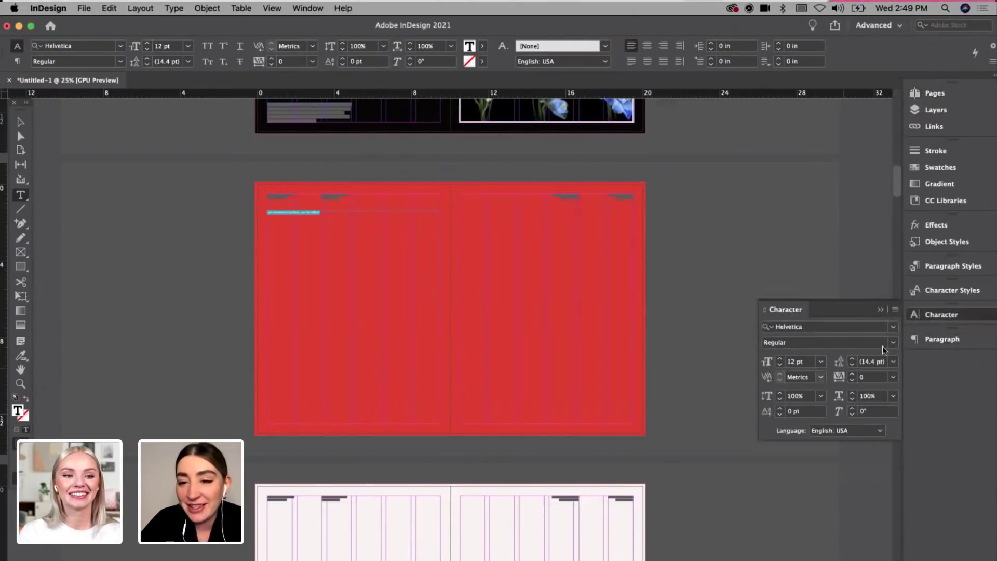
Step: Apply Character Style 1 to the headline "Get involved in politics, run for office!" on the red spread and deselect it
click(942, 290)
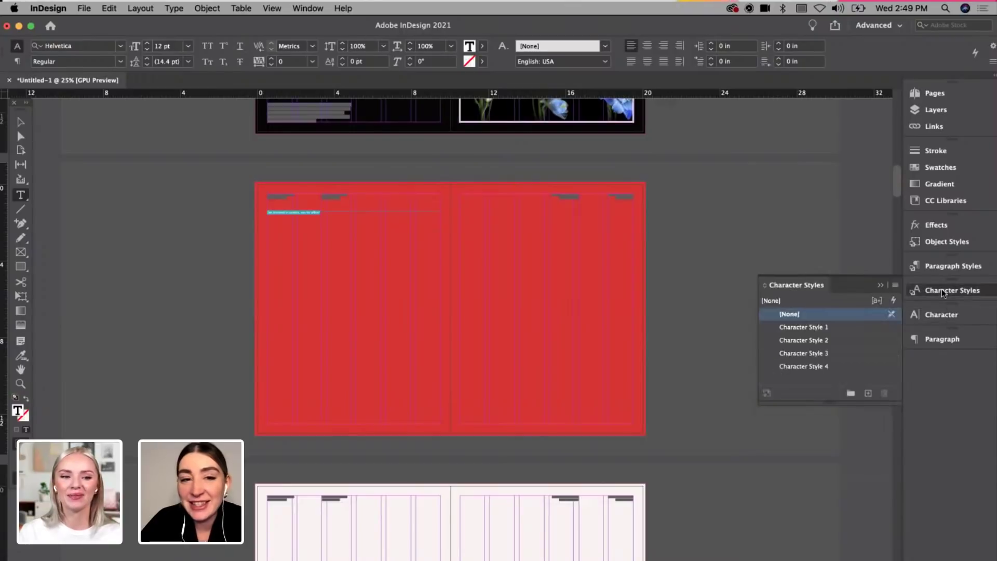
click(823, 340)
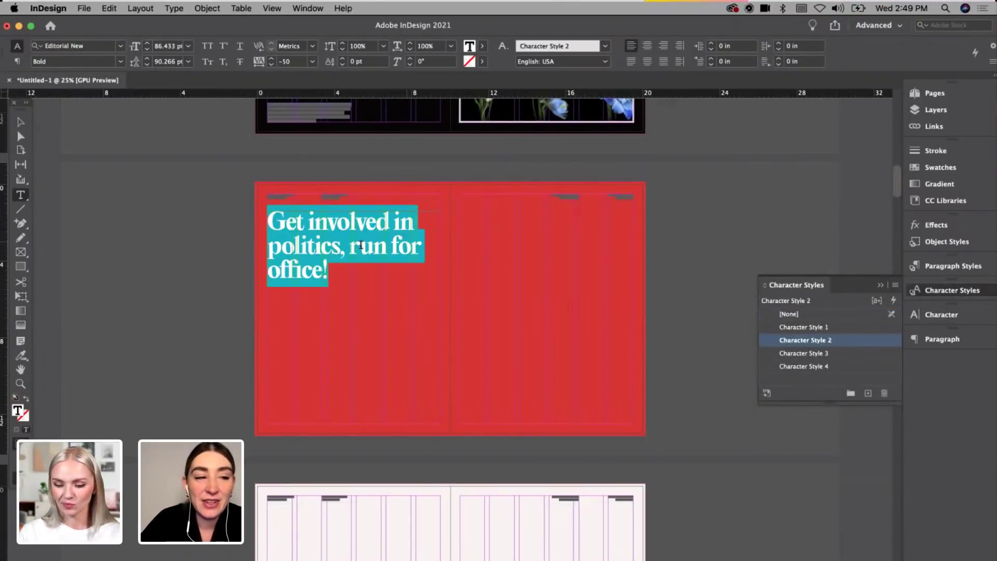
click(828, 328)
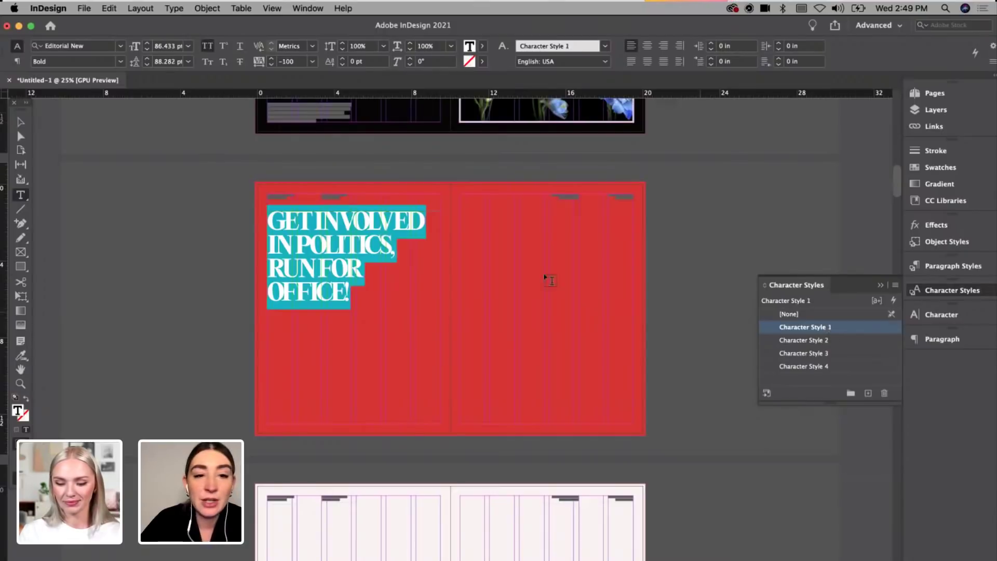
click(377, 235)
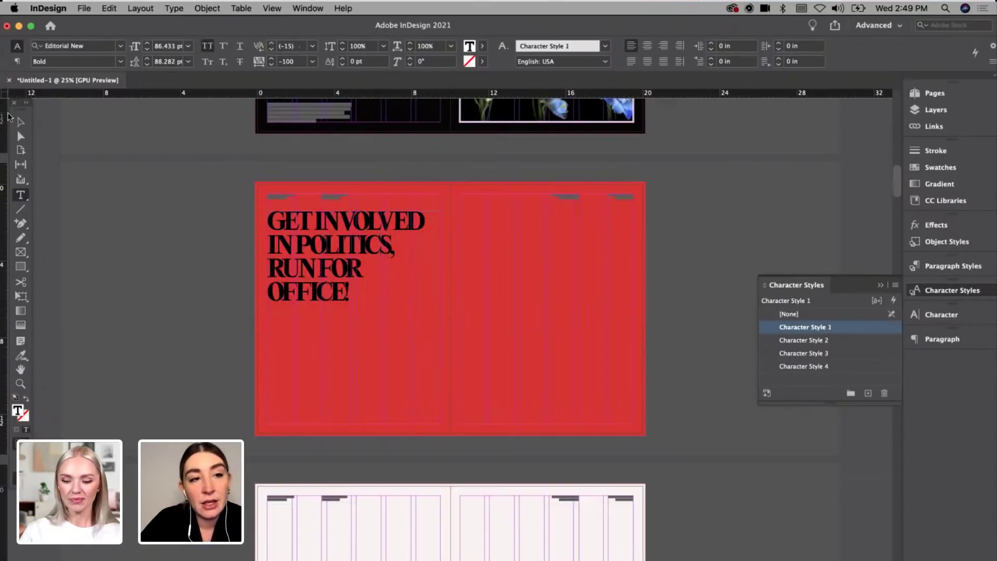
click(21, 124)
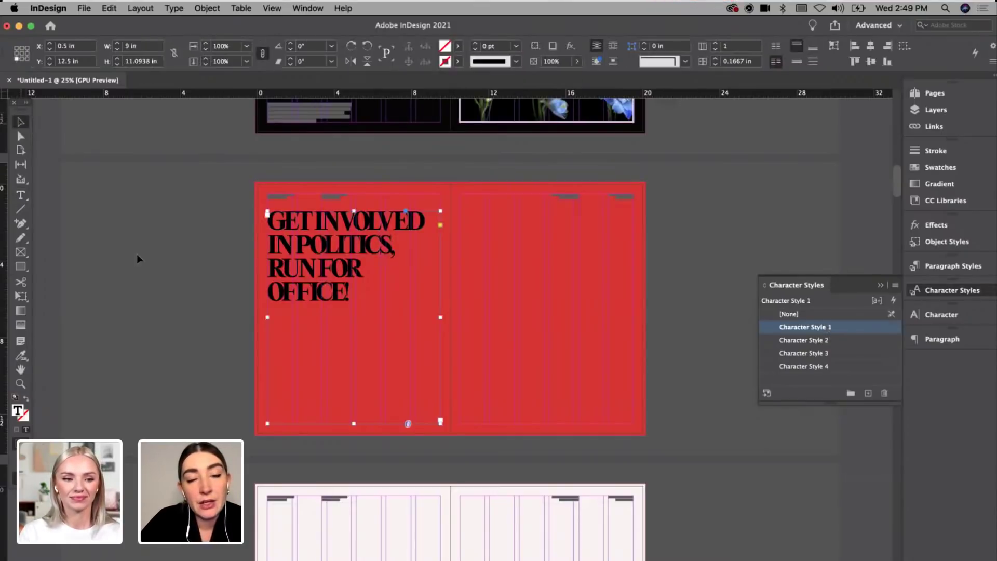
click(155, 284)
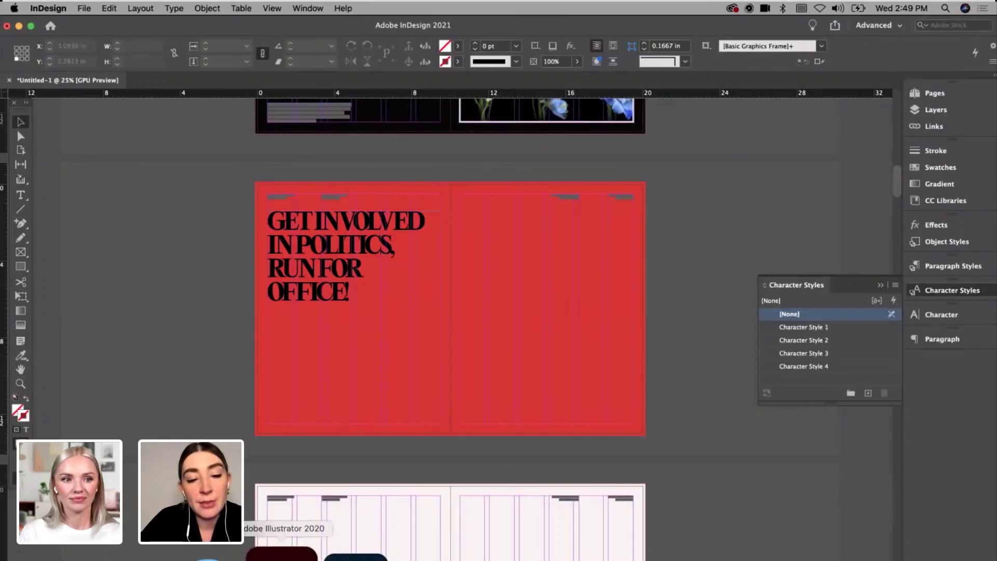
Step: Switch to Illustrator and create a new document 24 in wide and 18 in high
click(281, 555)
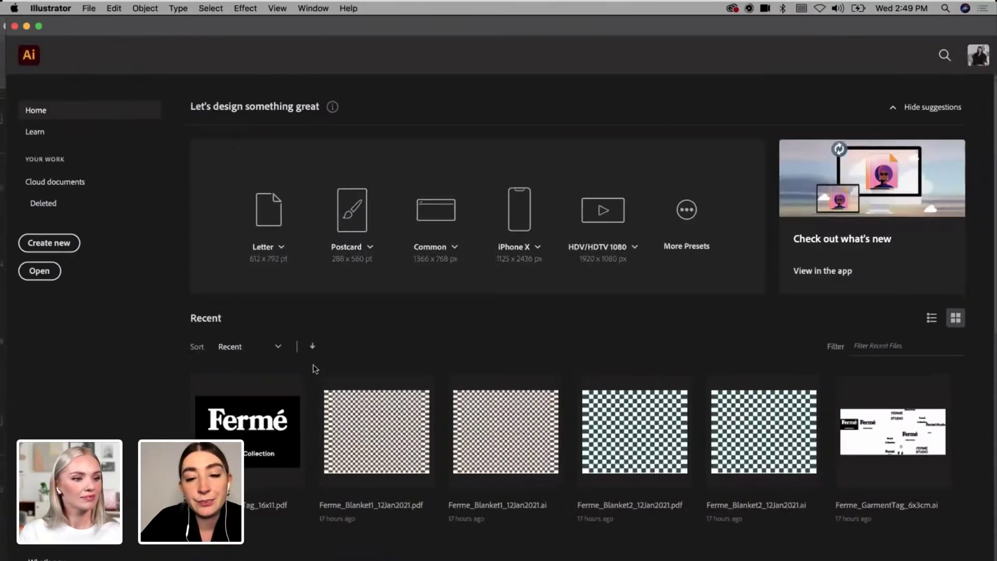
key(super+n)
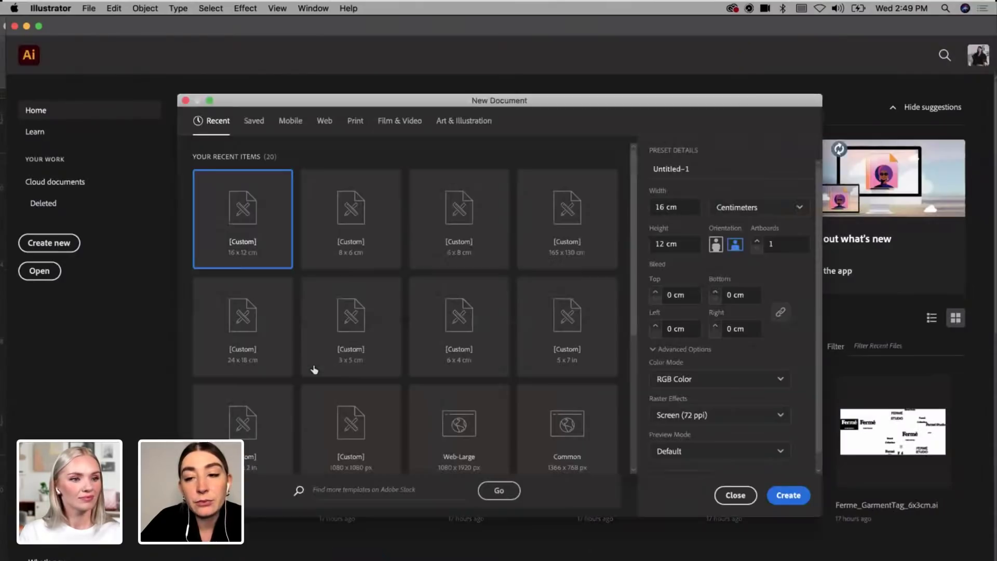
click(727, 208)
click(733, 293)
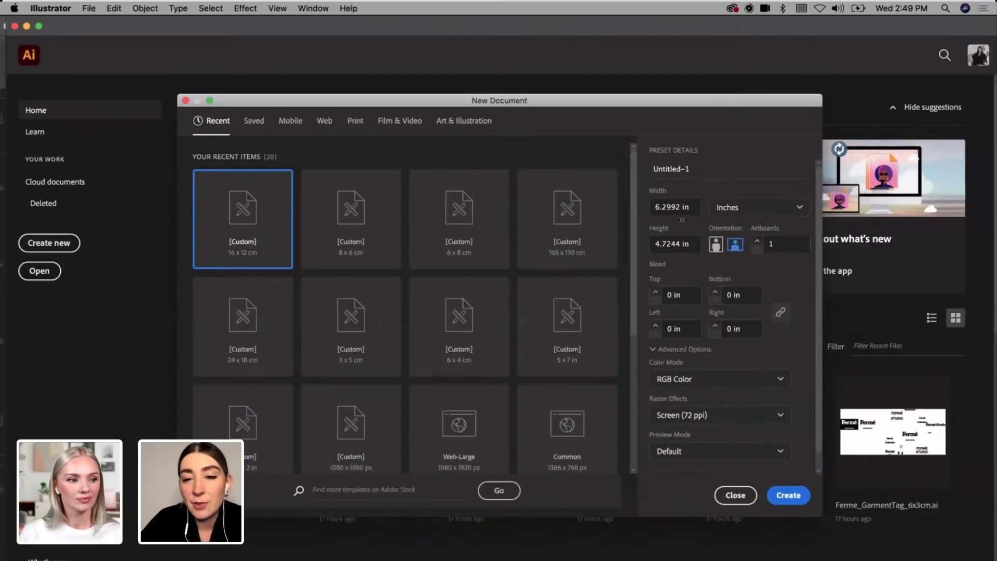
drag(678, 206, 637, 206)
text(24)
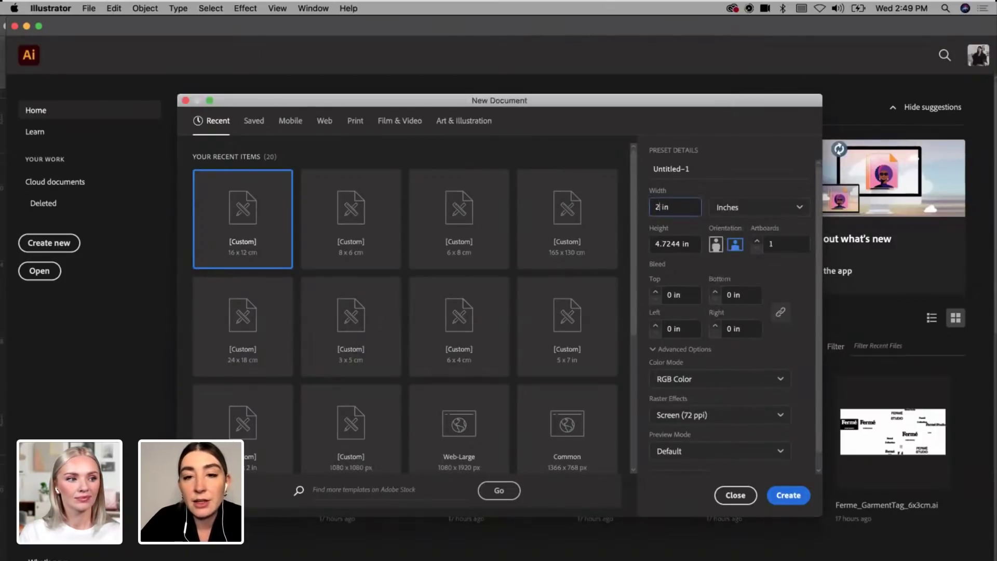
drag(685, 244, 603, 245)
text(18)
click(789, 495)
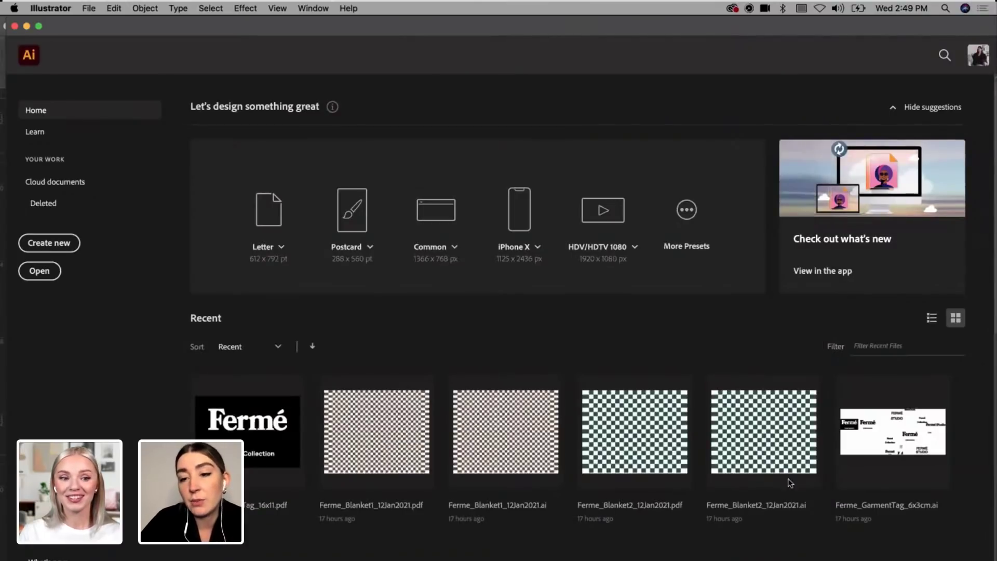
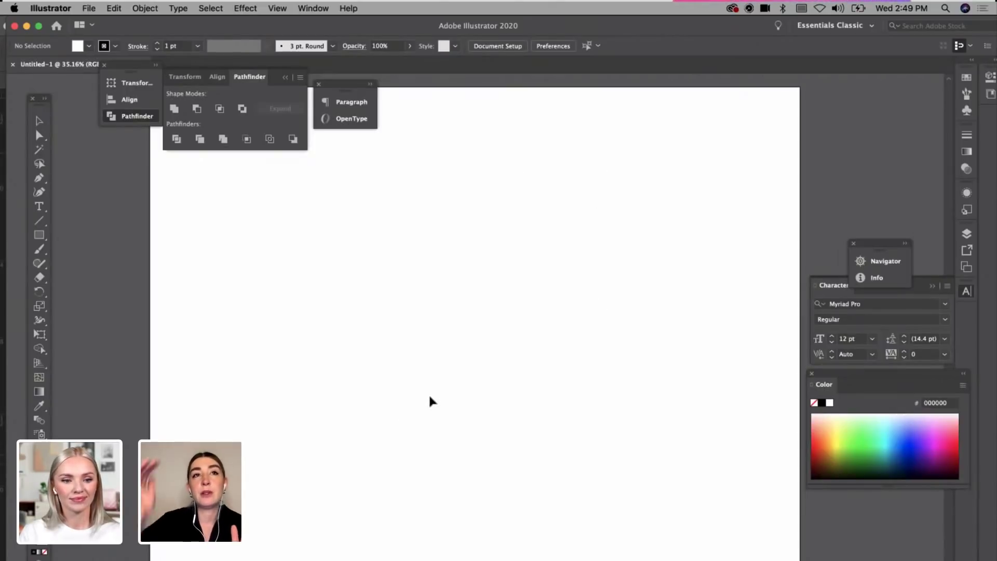
Step: Draw a circle about 7.83 in across on the artboard with a black fill and no stroke
drag(39, 235, 90, 263)
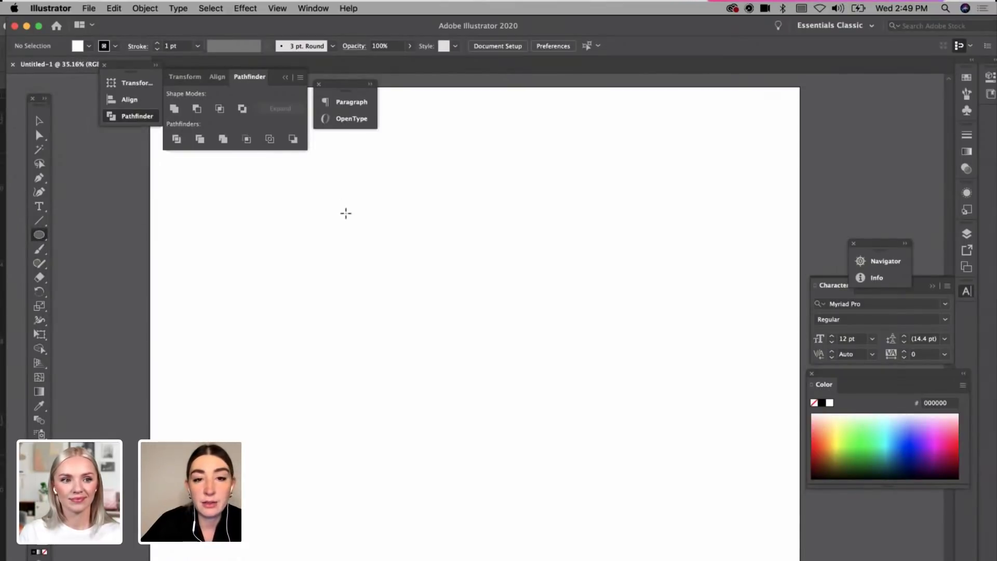
drag(306, 218, 518, 430)
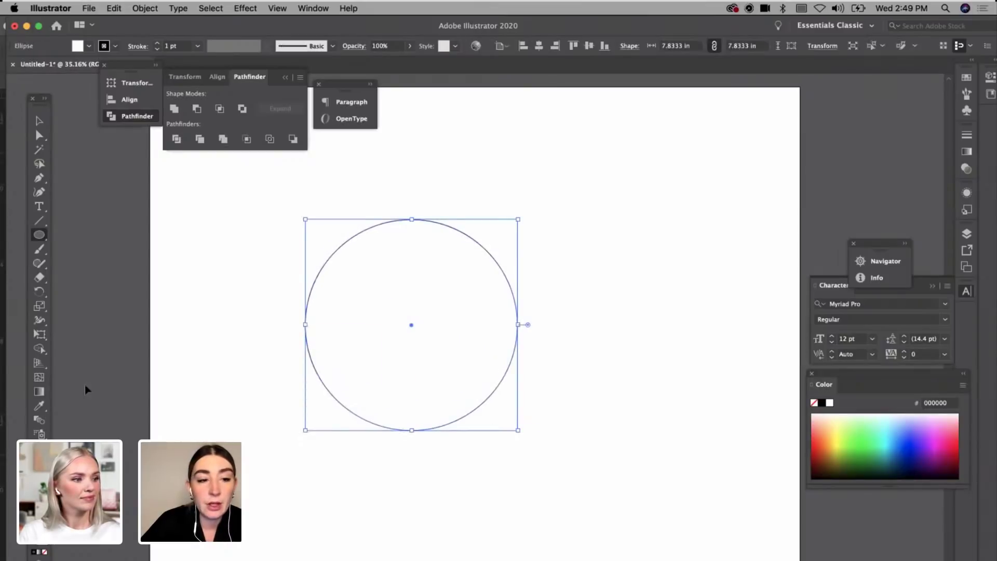
key(v)
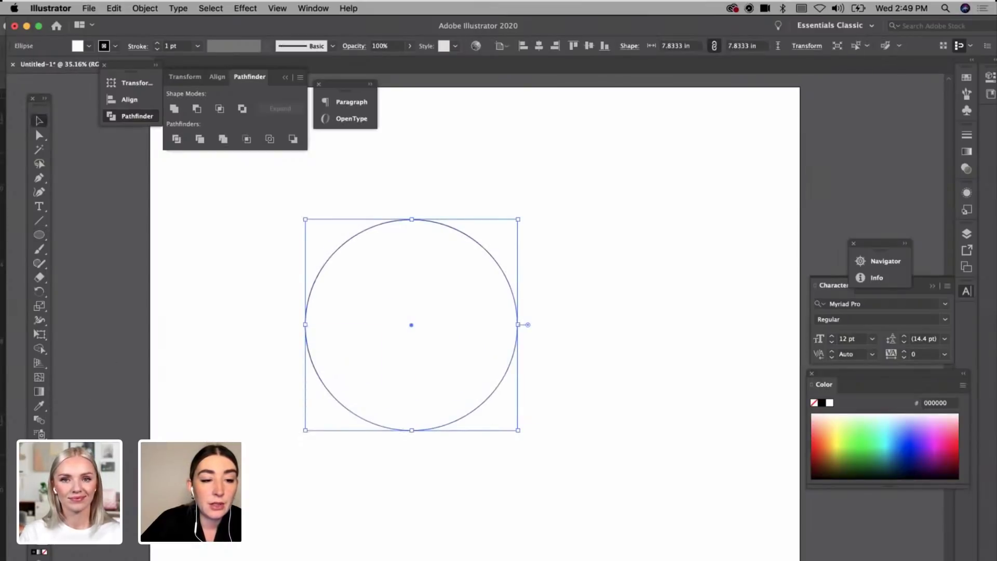
key(shift+x)
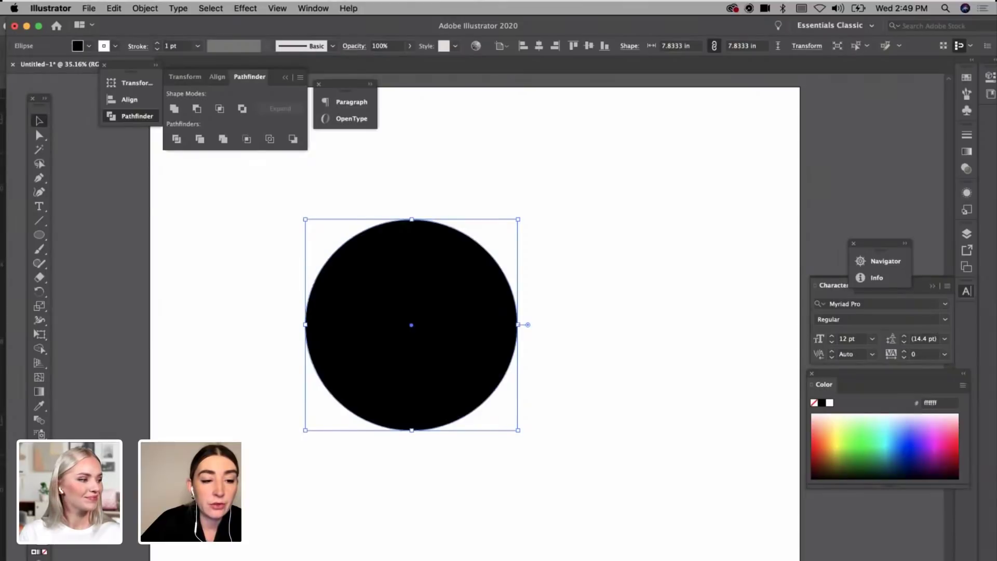
click(45, 553)
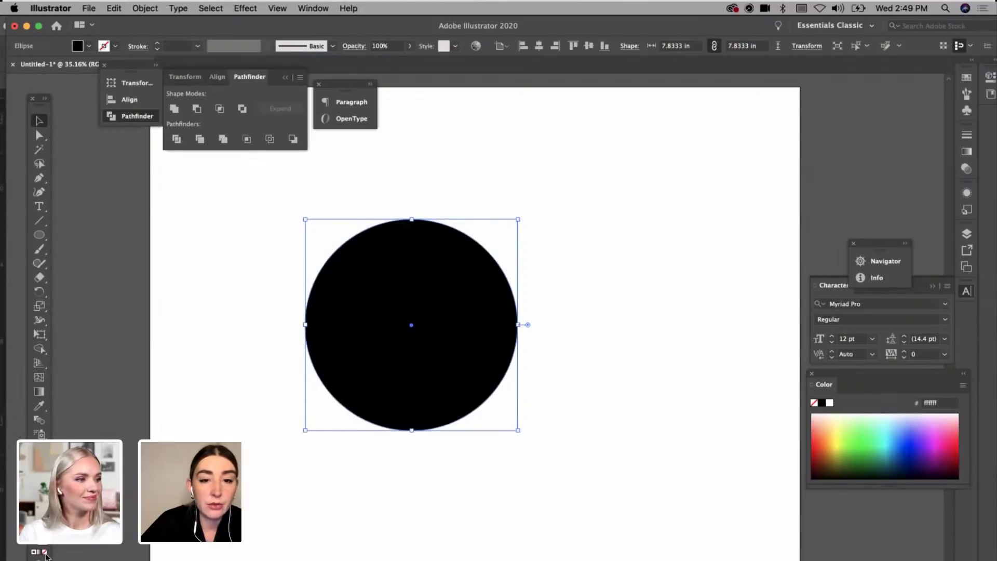
click(260, 501)
click(418, 315)
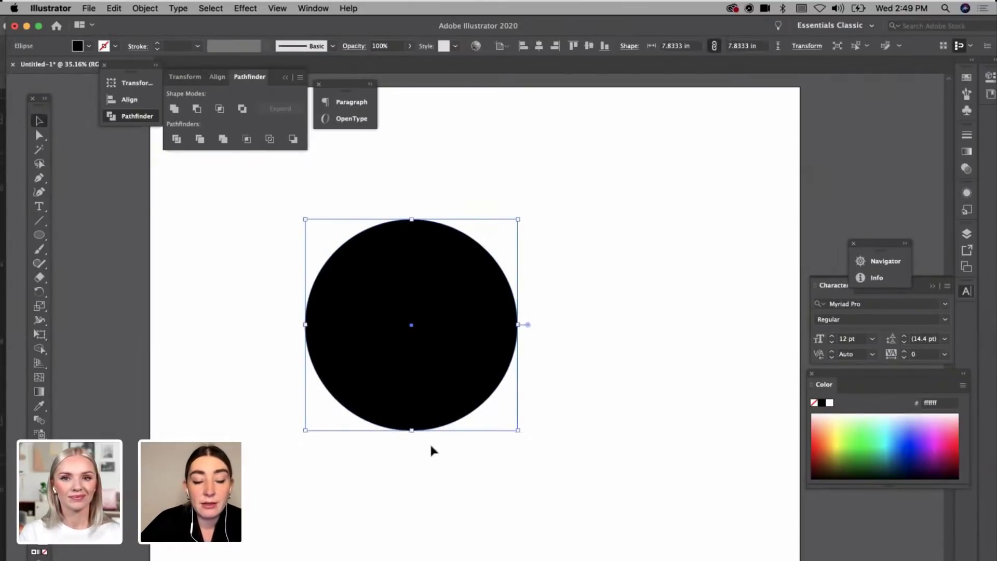
Step: Split the circle with the Scissors tool at its two side anchor points, move the upper half away and delete the lower half
key(c)
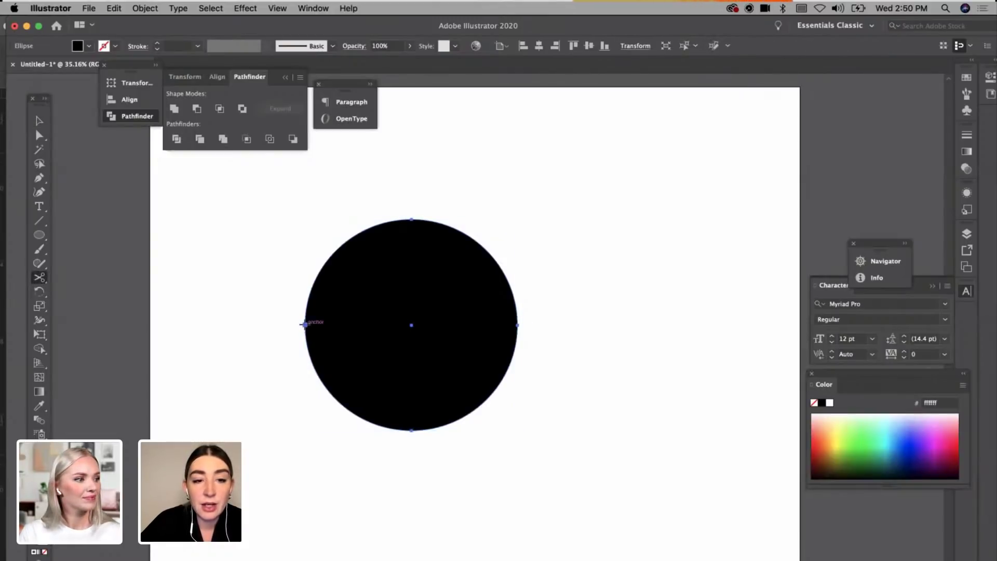
click(305, 325)
click(518, 325)
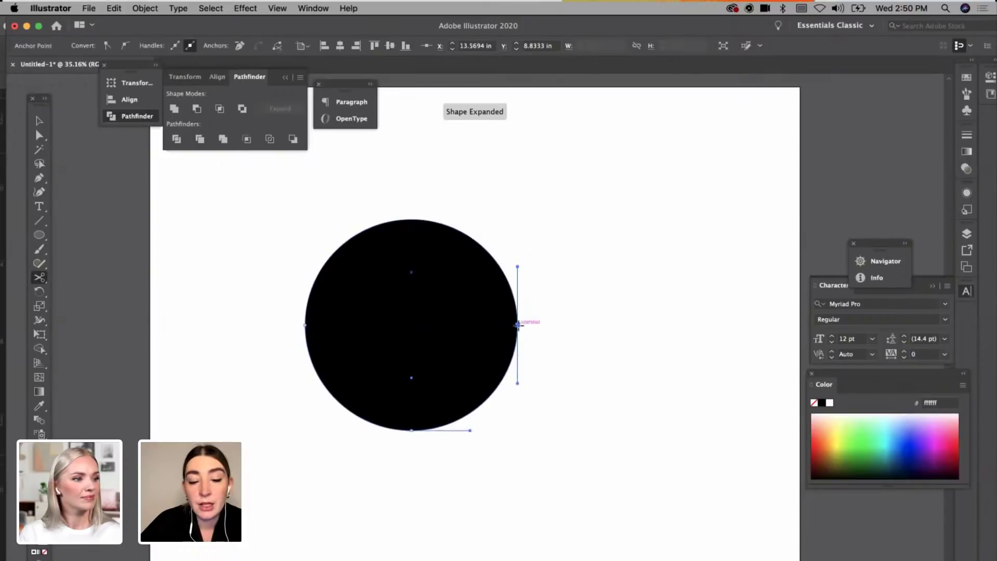
key(v)
drag(477, 294, 495, 210)
click(456, 393)
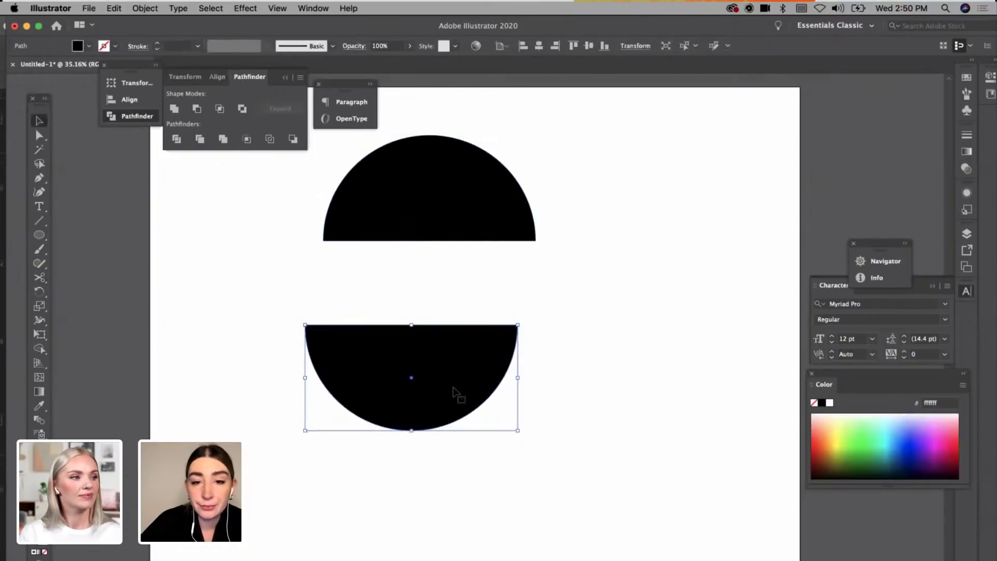
key(Delete)
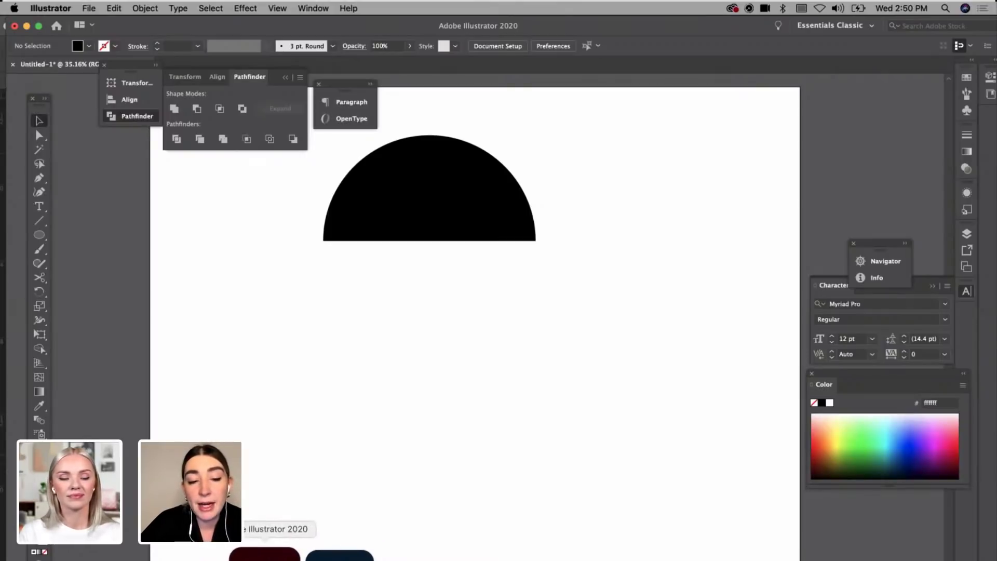
Step: Extend the half circle downward with the Pen tool into a closed arch with straight sides about 6.93 in long
key(p)
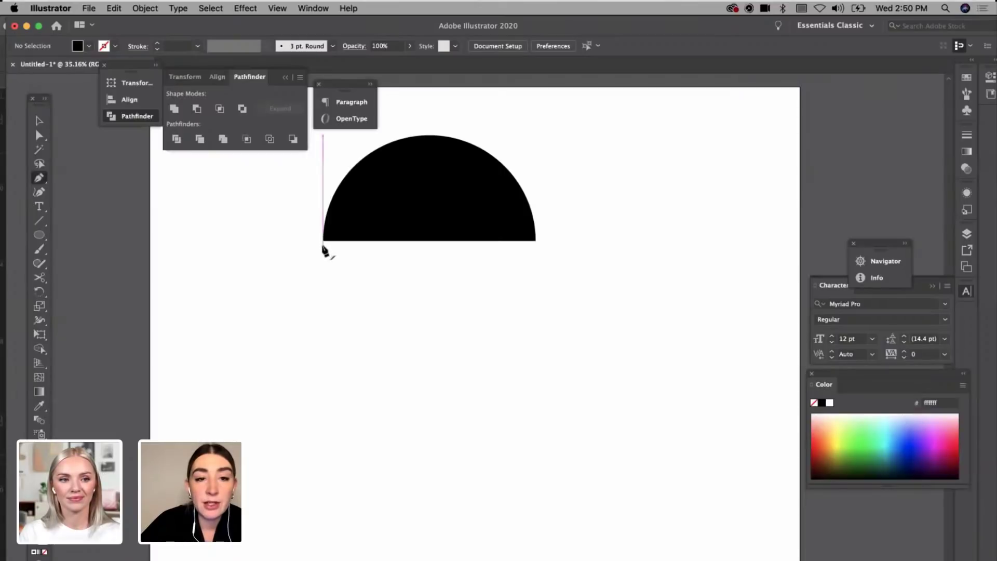
click(322, 241)
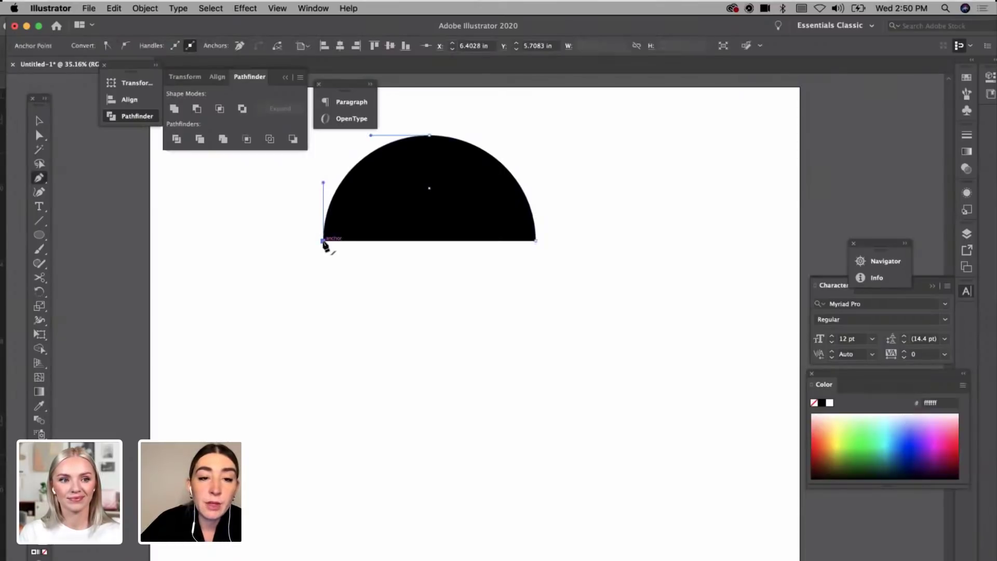
drag(322, 241, 324, 427)
click(324, 427)
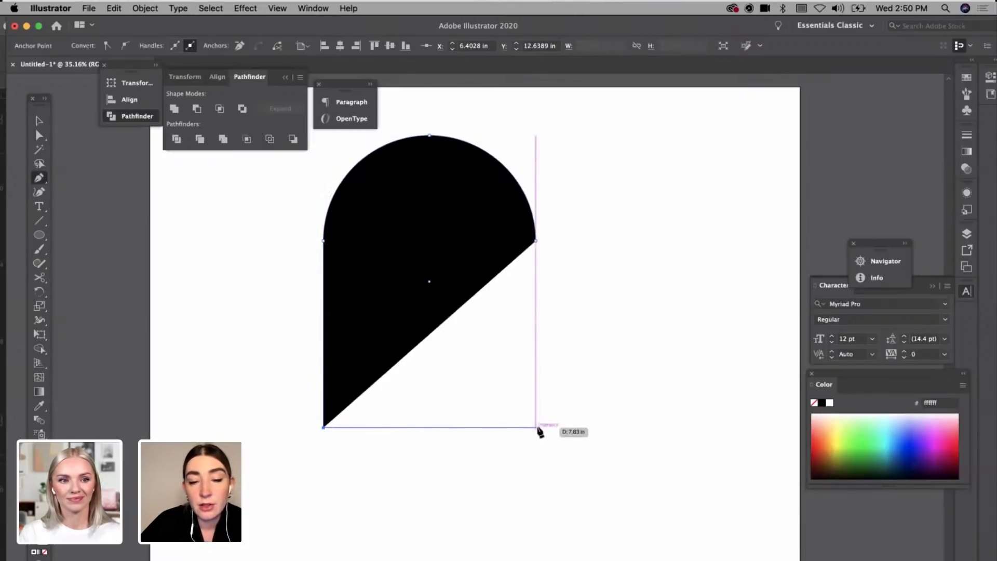
click(537, 427)
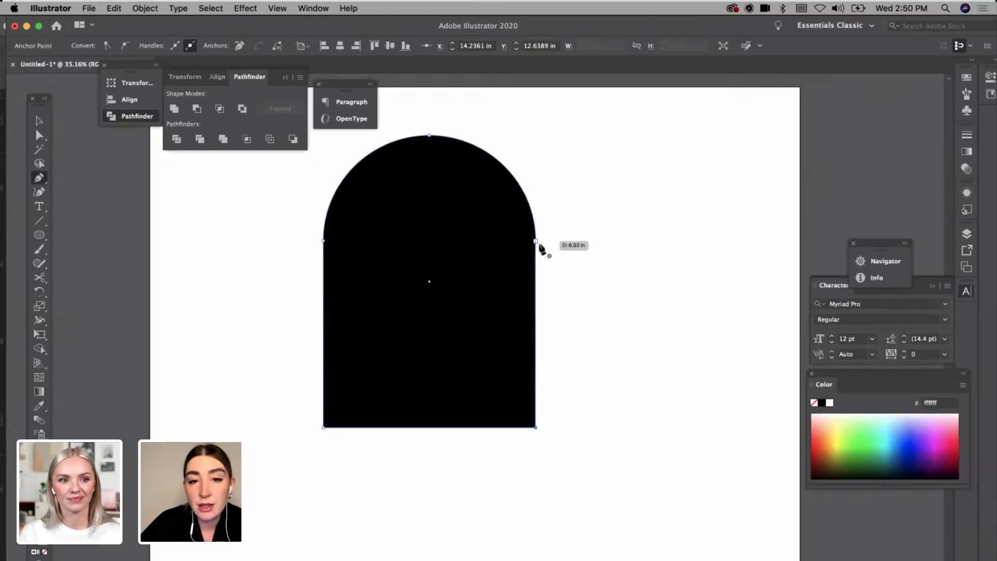
click(537, 242)
key(v)
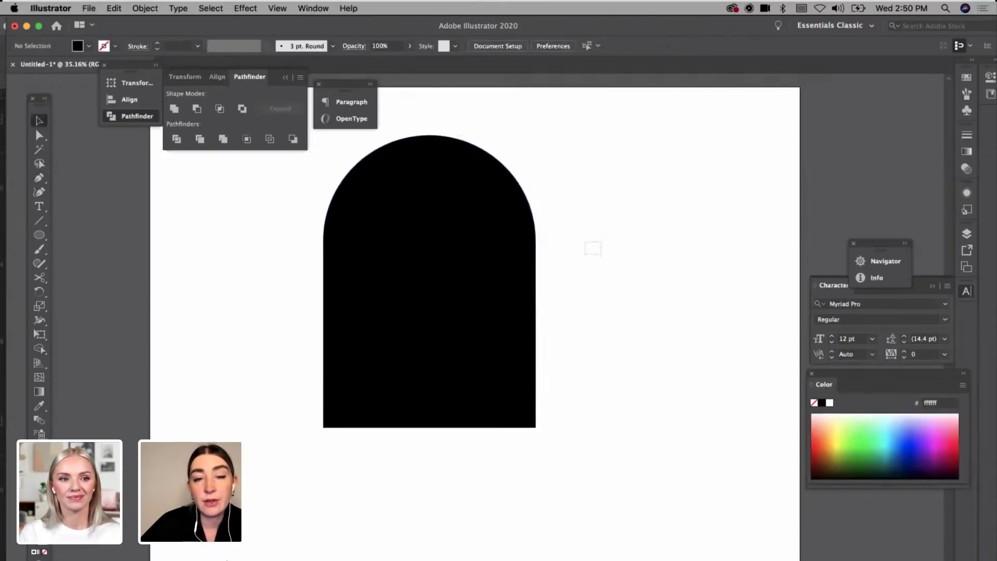
Step: Copy the arch into the red InDesign spread and align it to the lower outer margin corner of the right-hand page
mouse_move(262, 556)
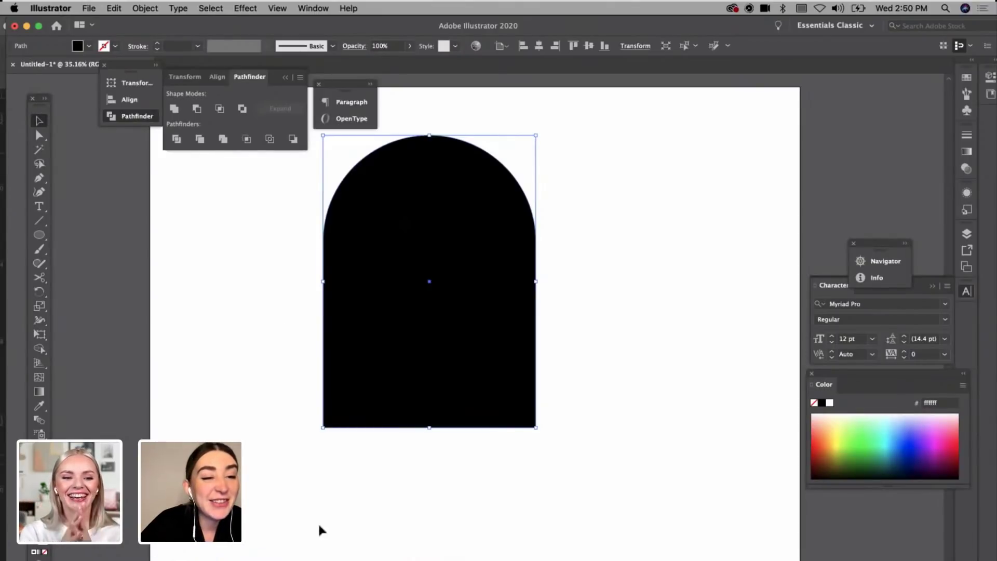
click(323, 554)
key(super+v)
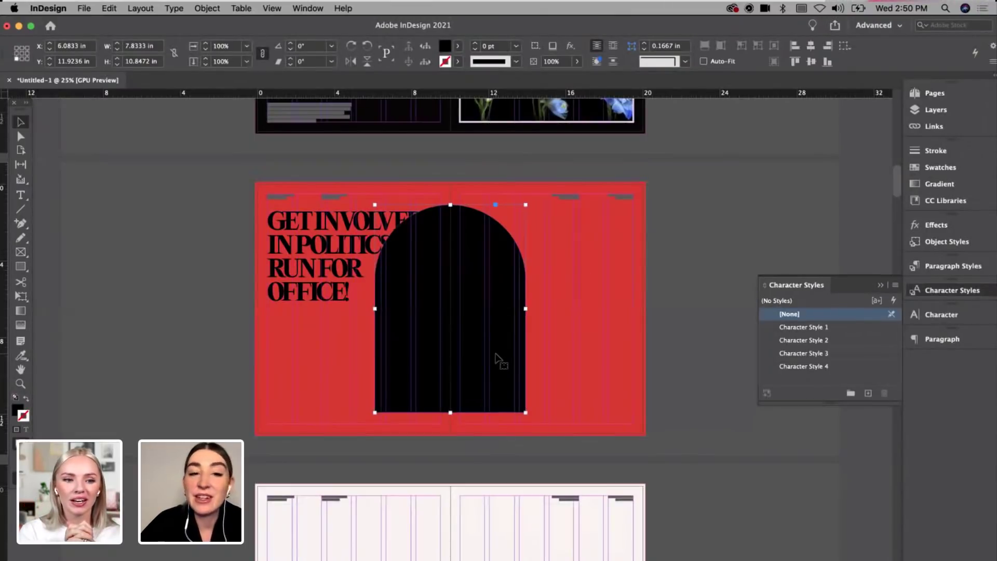
drag(495, 354, 603, 365)
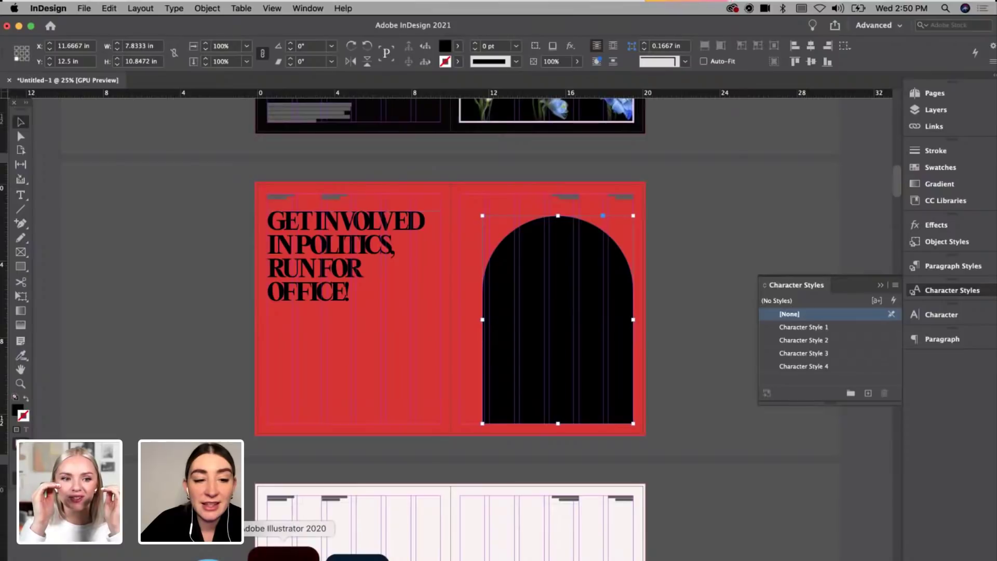
Step: Switch to Illustrator and shorten the arch to about 10.06 in high by raising its two bottom anchor points
click(306, 553)
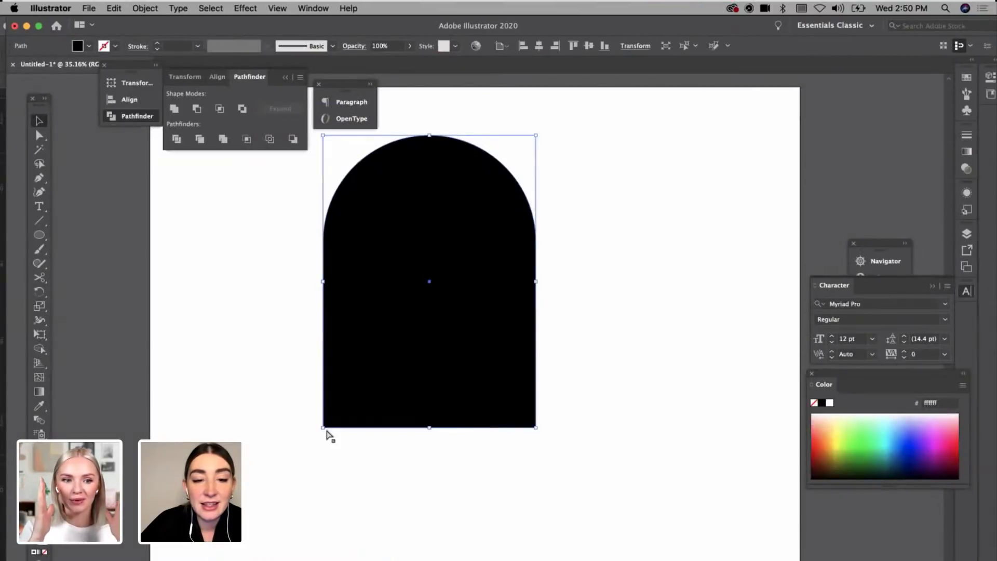
key(a)
click(323, 428)
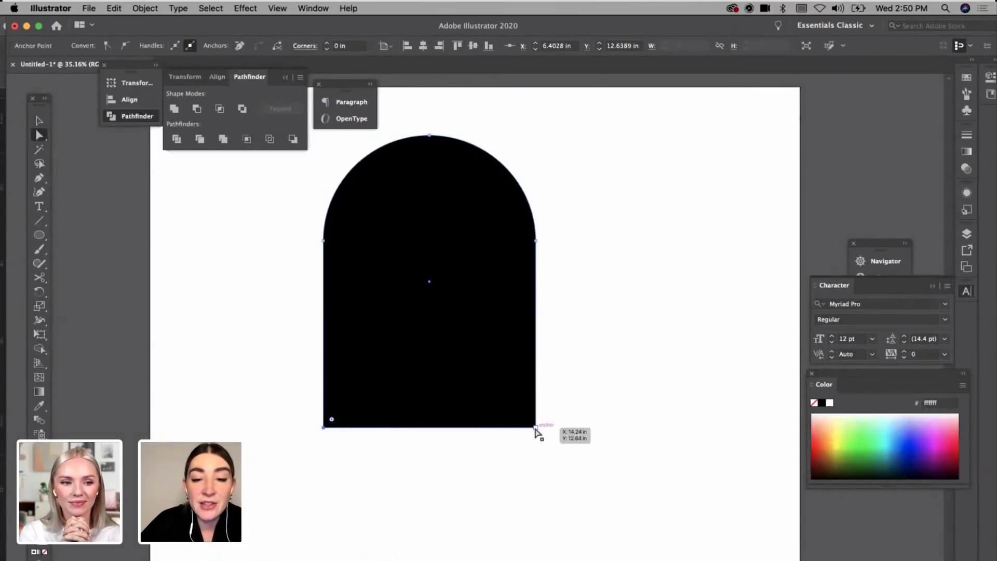
shift+click(535, 427)
drag(536, 429, 535, 406)
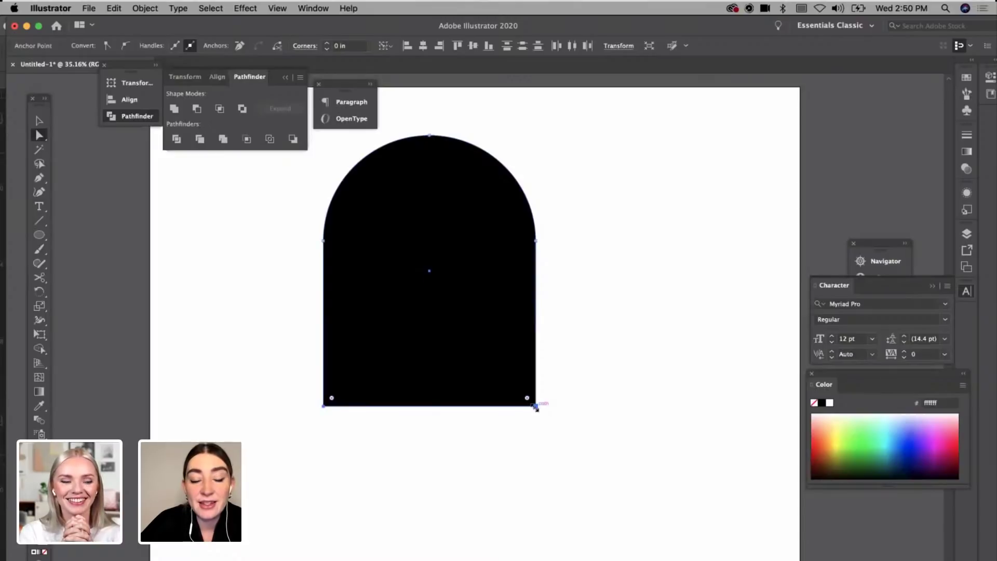
key(v)
click(472, 359)
Step: Switch to InDesign and replace the arch on the red spread with the shortened version
click(434, 554)
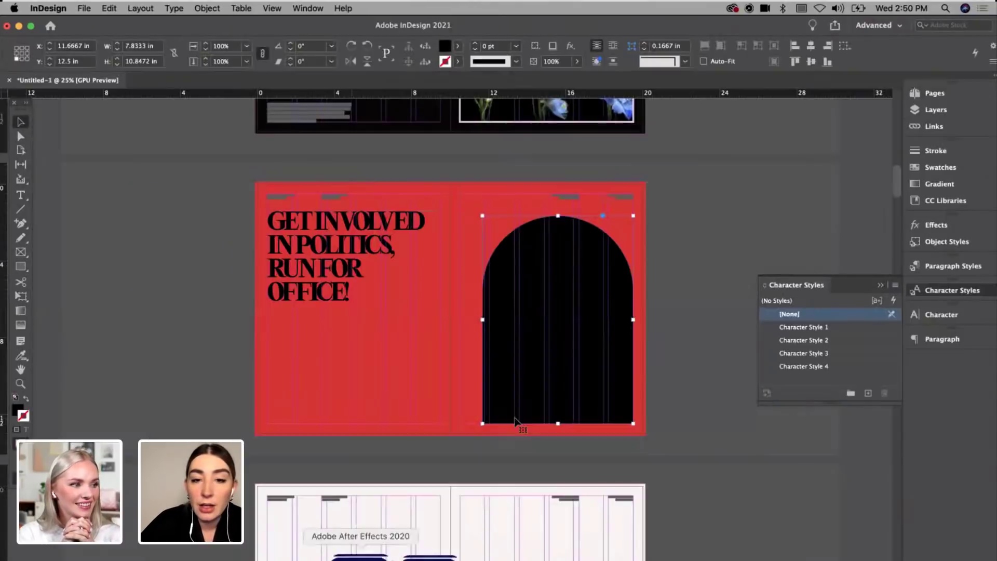
key(super+z)
key(shift+super+z)
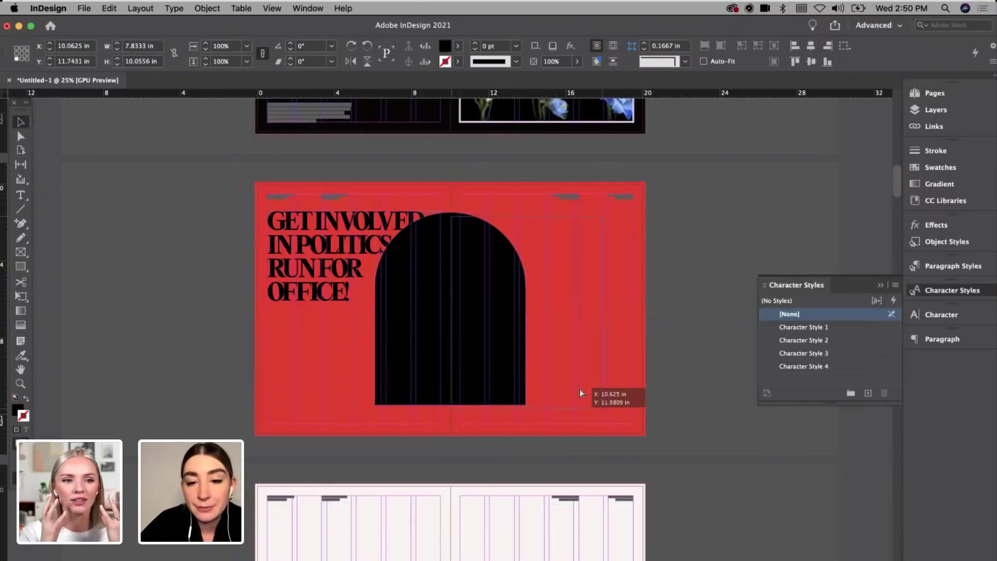
Step: Align the black arch to the lower inner margin corner of the right-hand page, at X 10.5 in and Y 12.5 in
key(shift+super+z)
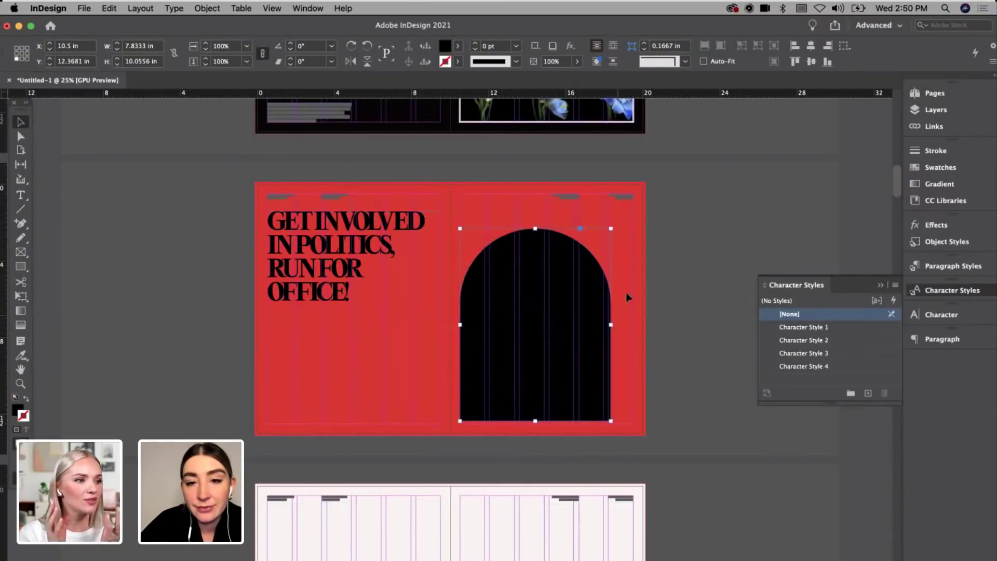
drag(581, 409, 581, 411)
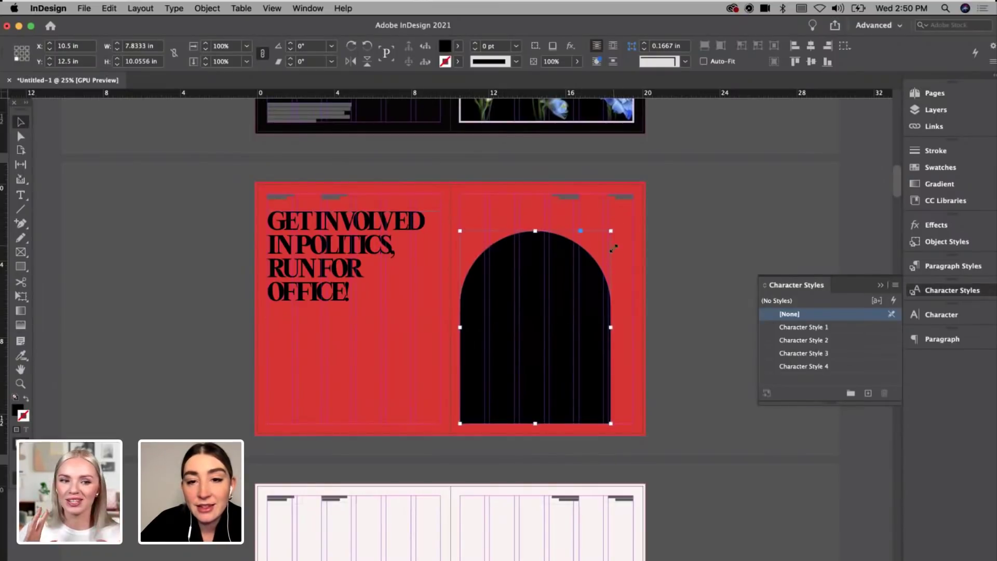
drag(614, 229, 620, 229)
drag(622, 218, 612, 229)
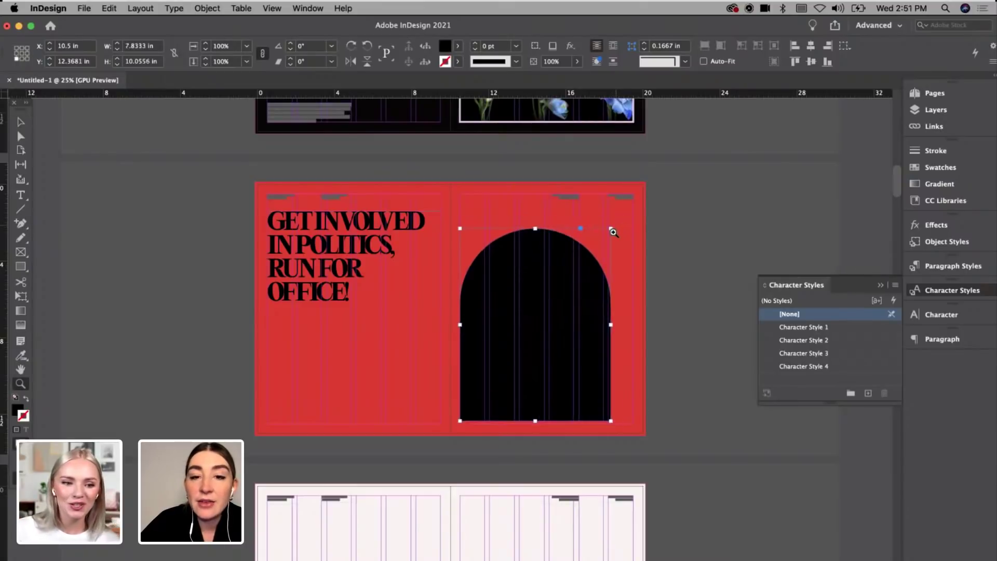
drag(487, 342, 573, 357)
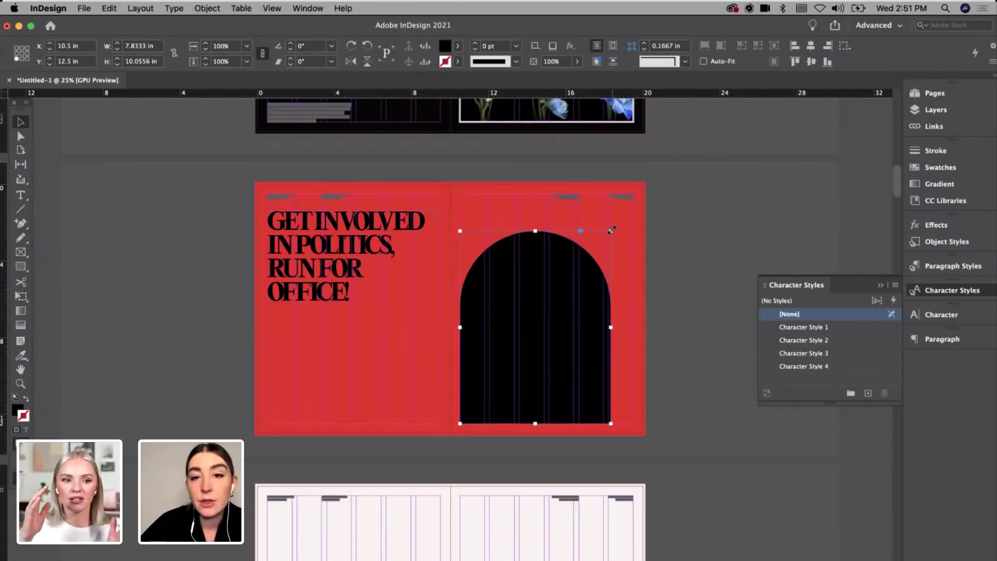
Step: Scale the arch proportionally to 9 in wide so it spans the right-hand page's margins, and preview the spread without guides
drag(614, 229, 632, 215)
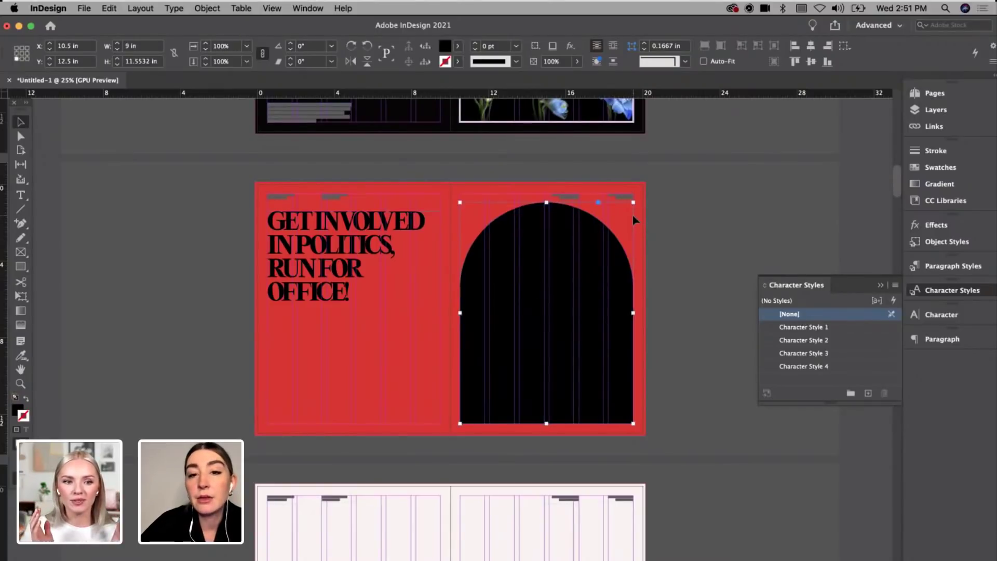
key(w)
click(564, 283)
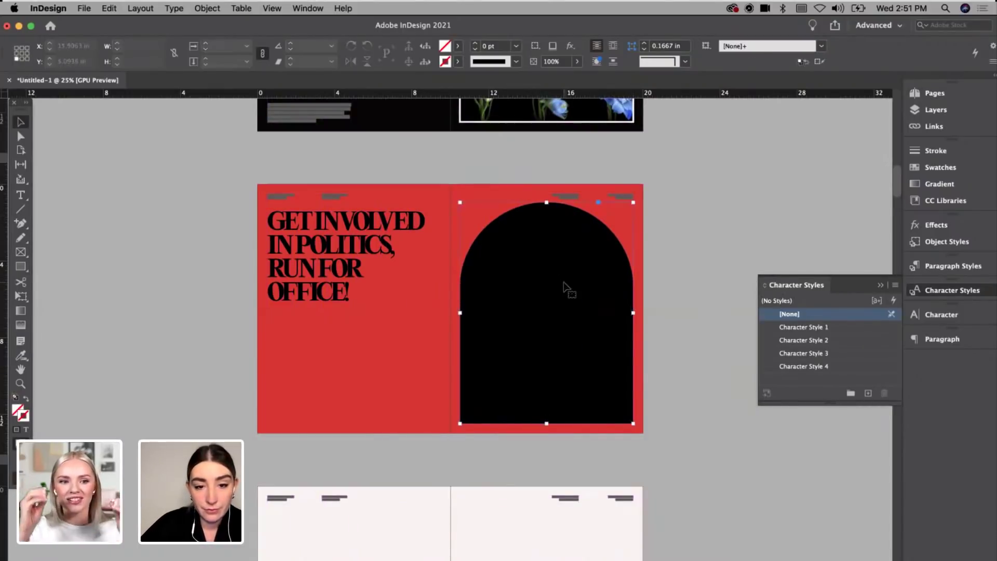
Step: Bring RunForOffice2.jpg from the Photos folder in Finder into the InDesign document and position it over the left-hand red page
key(super+Tab)
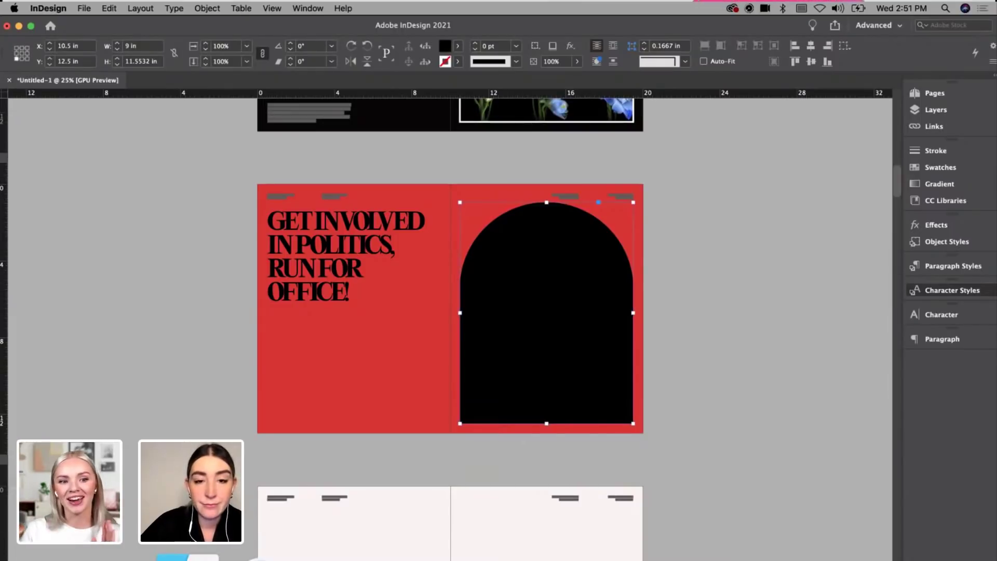
drag(710, 346, 123, 300)
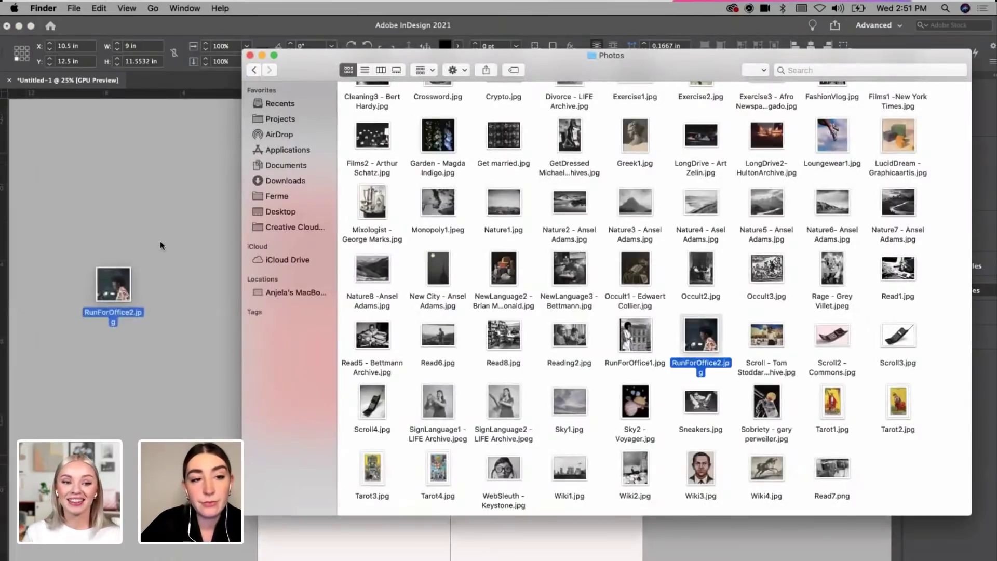
drag(143, 214, 322, 393)
click(494, 394)
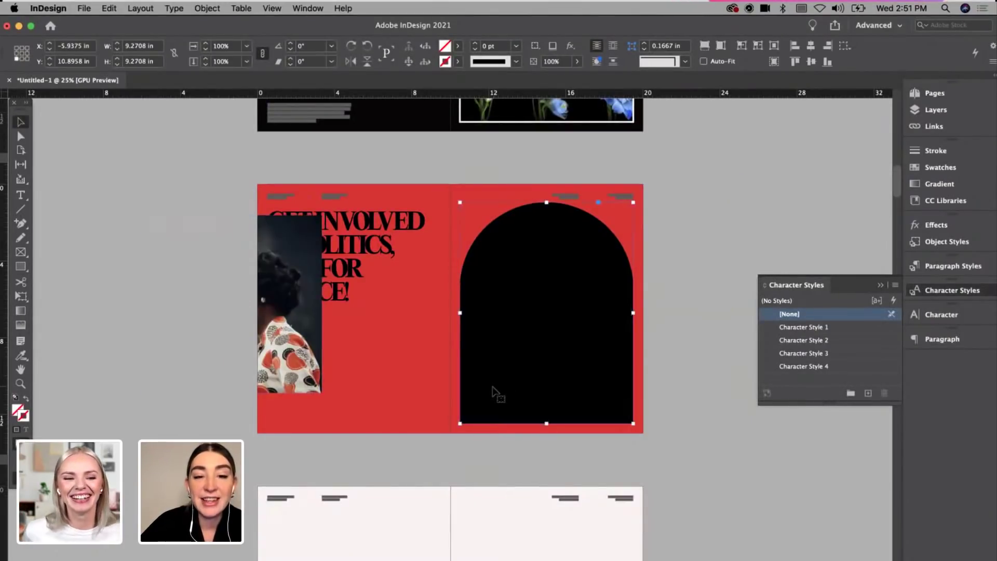
drag(301, 338, 393, 331)
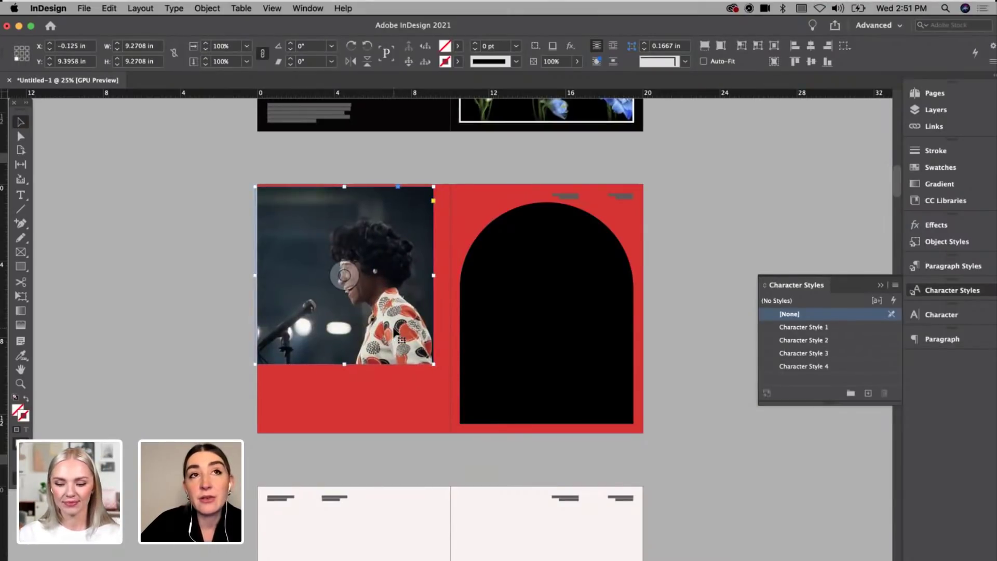
drag(394, 351, 397, 346)
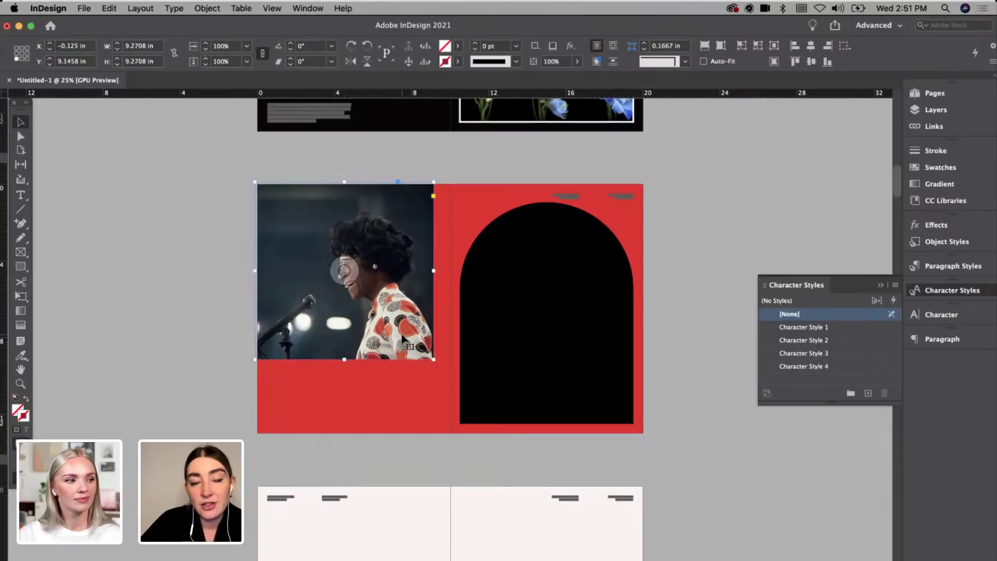
Step: Cut the placed photo and paste it into the arch shape on the right-hand page
key(Delete)
click(525, 340)
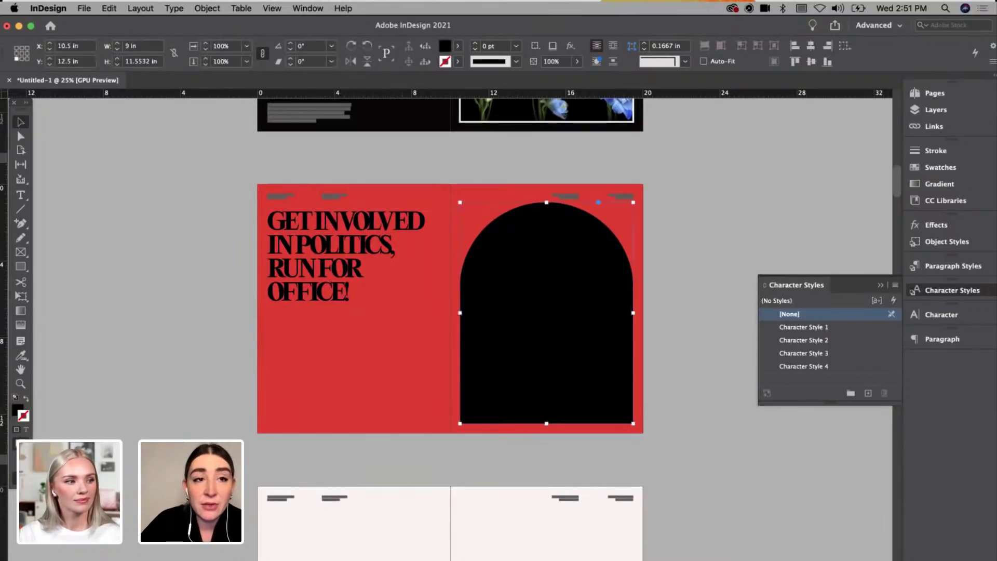
click(109, 8)
click(130, 98)
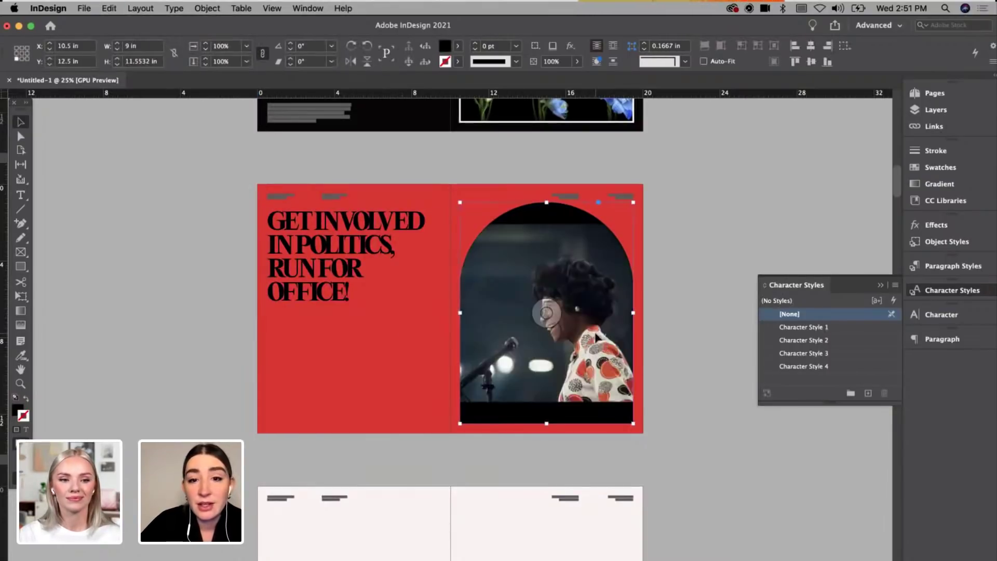
Step: Enlarge the photo inside the arch to about 12.5 in square so it covers the whole shape
click(543, 313)
drag(546, 403, 546, 423)
drag(544, 223, 545, 185)
drag(547, 306, 529, 307)
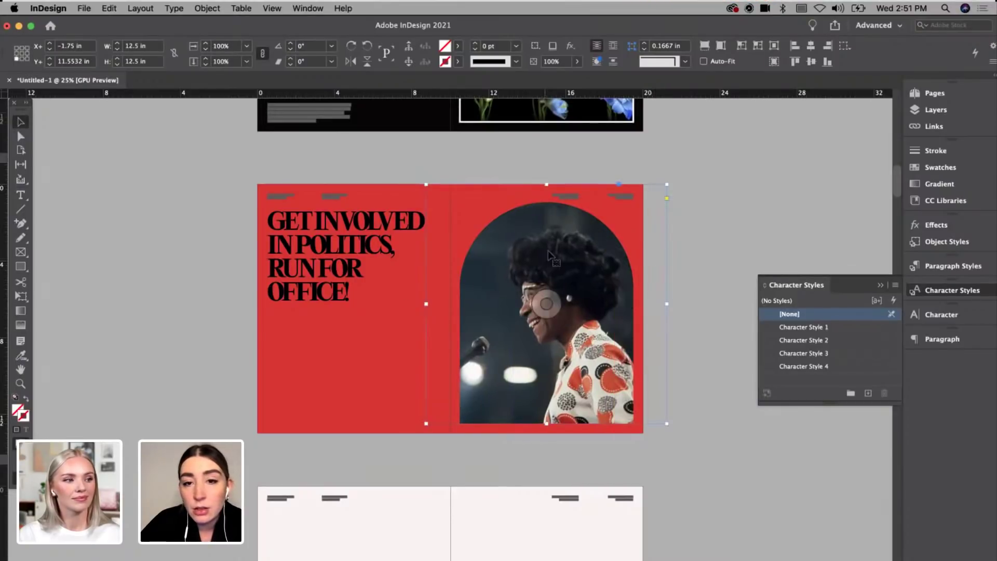
Step: Add a black outline around the arch frame by raising its stroke weight
click(409, 45)
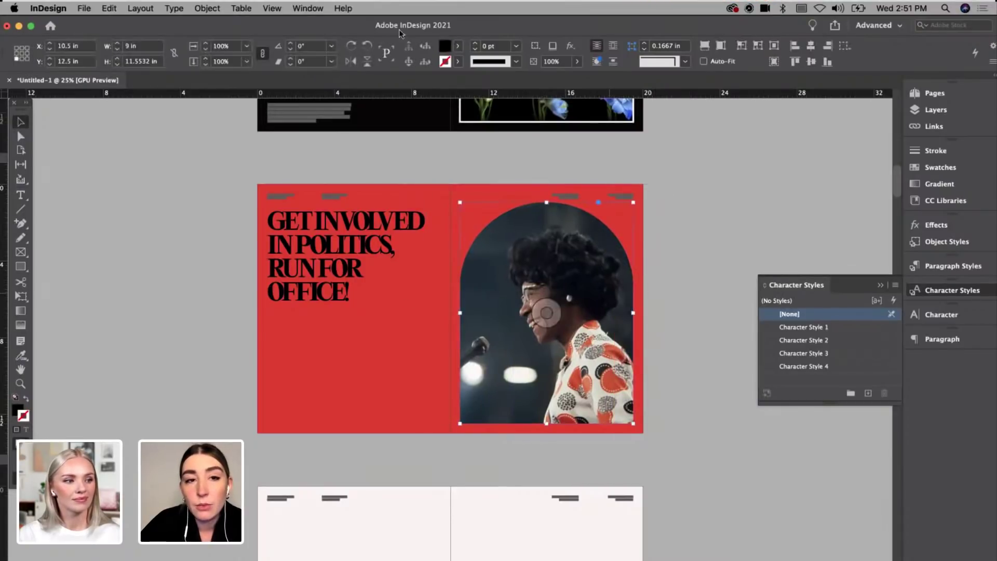
click(475, 43)
click(475, 44)
click(475, 44)
click(475, 43)
click(475, 43)
click(476, 43)
click(666, 215)
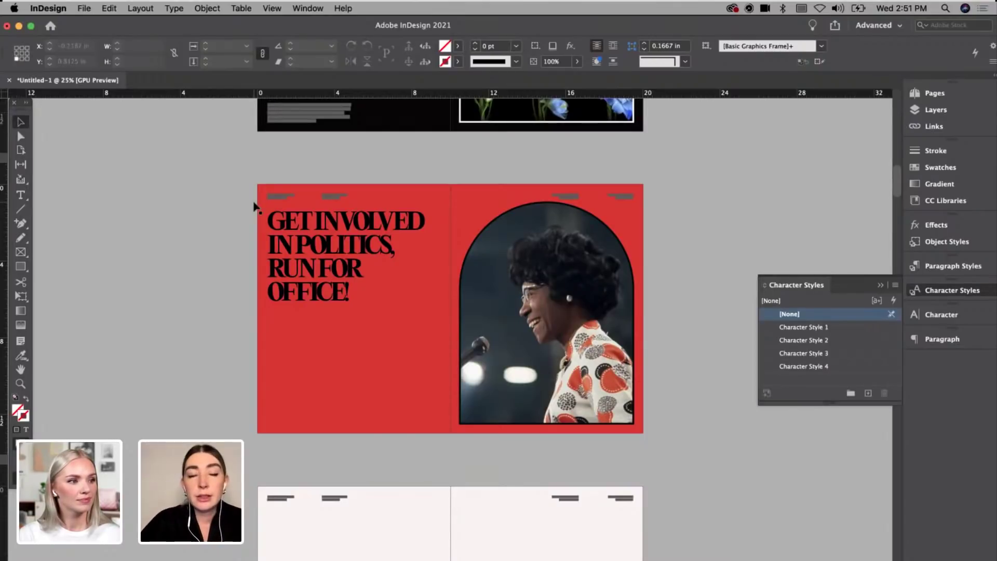
Step: Replace the comma after POLITICS with a period and put a blank line before RUN FOR OFFICE! in the headline
click(324, 236)
double_click(324, 237)
key(super+a)
click(405, 252)
key(BackSpace)
text(.)
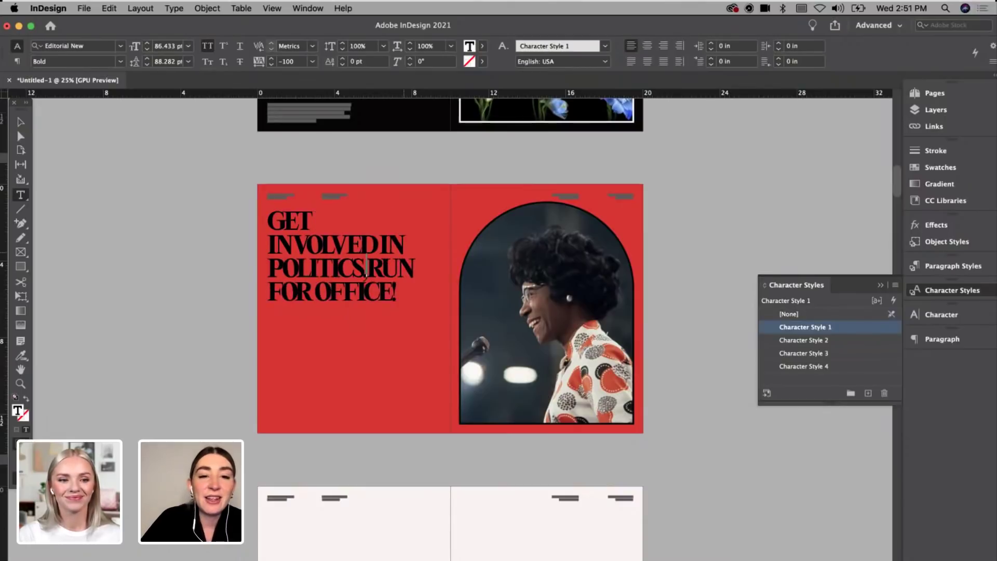
key(Return)
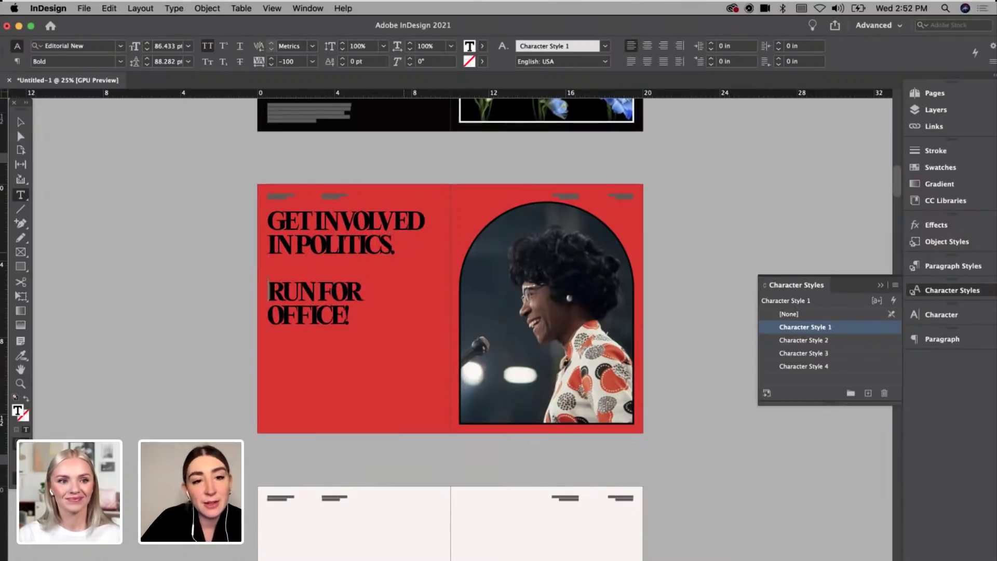
key(Escape)
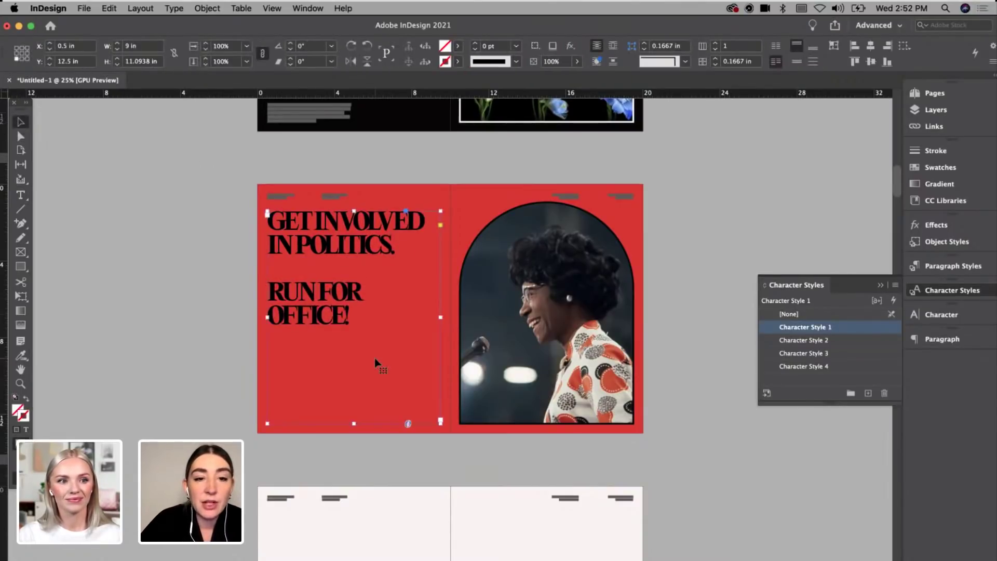
Step: Set the tracking of the entire headline to -75
double_click(330, 313)
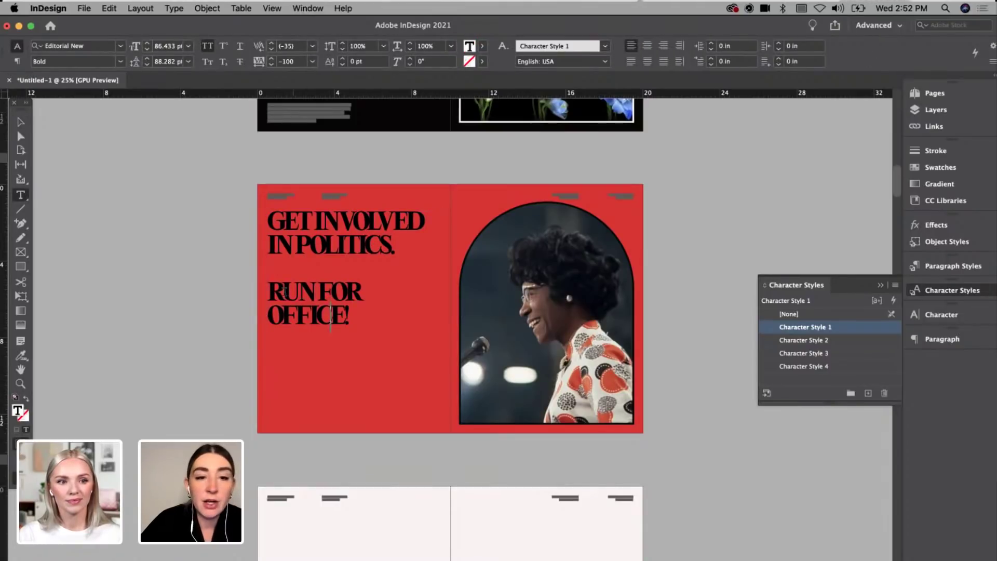
key(Escape)
key(w)
key(p)
key(super+equal)
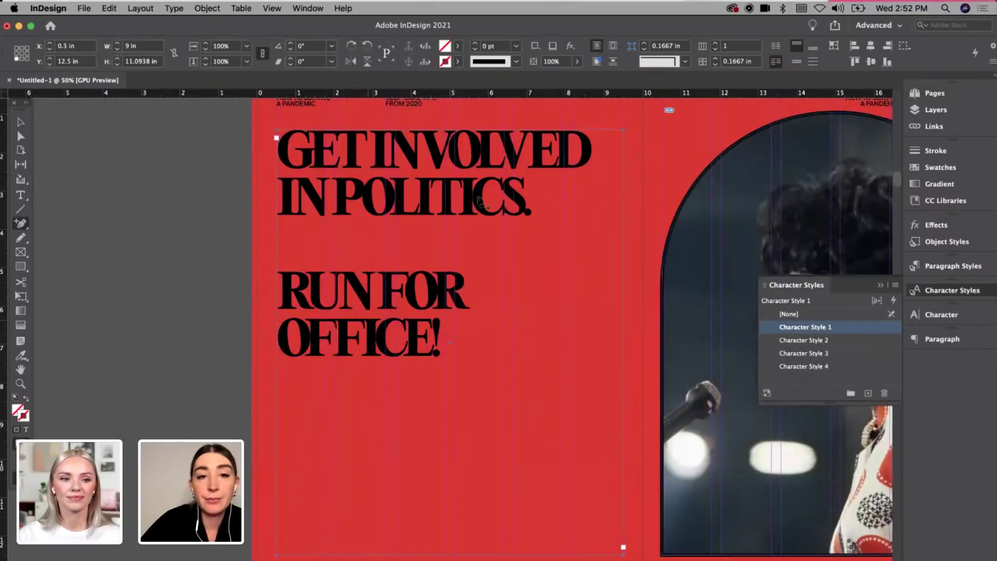
key(t)
drag(537, 203, 257, 153)
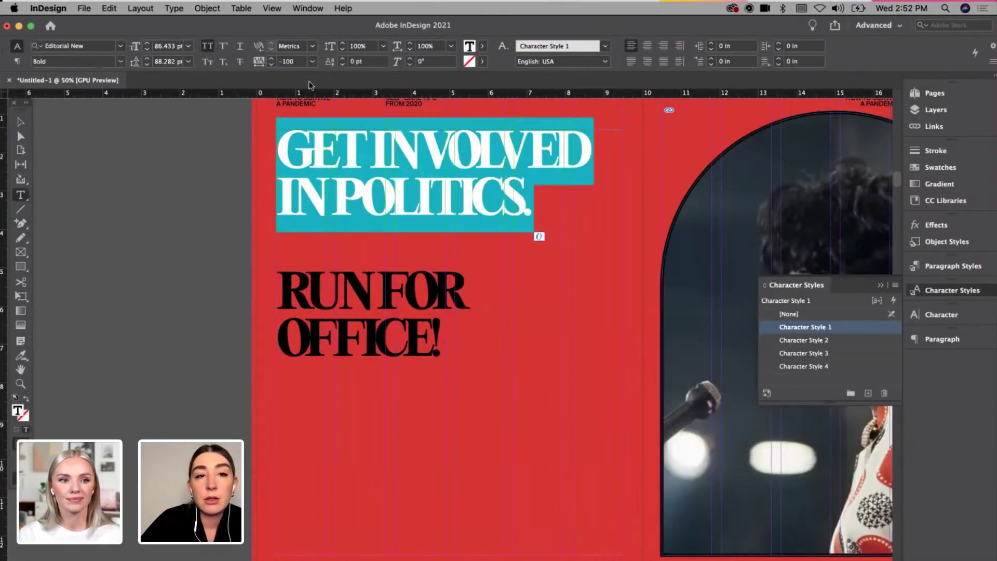
key(super+a)
click(312, 62)
click(296, 86)
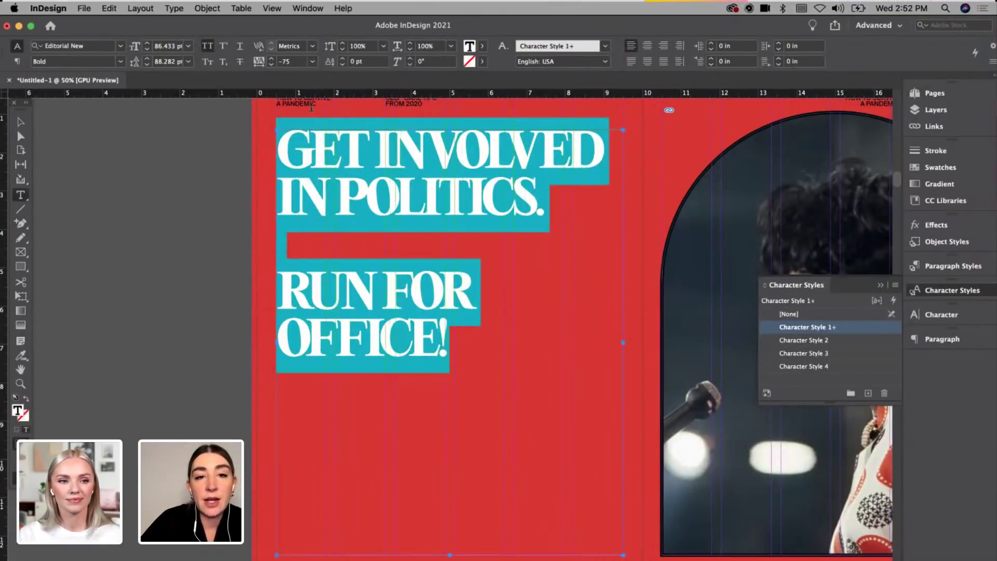
Step: Tighten the leading of the whole headline to 77 pt
click(504, 237)
key(super+a)
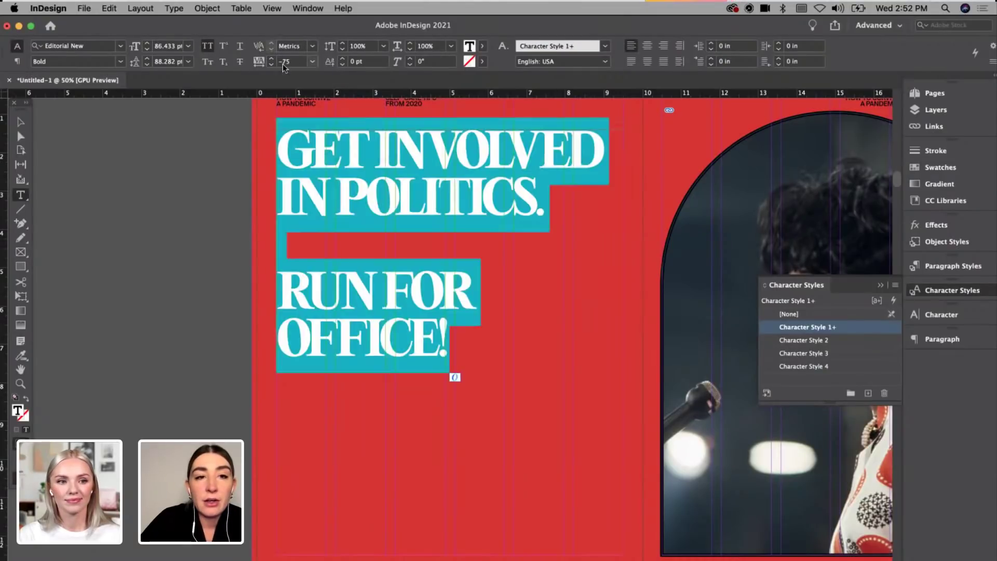
click(146, 64)
click(146, 65)
click(146, 64)
click(146, 65)
click(146, 65)
click(146, 64)
click(146, 64)
Step: Right-align RUN FOR OFFICE! and push it down to the foot of the left-hand page with blank lines
drag(447, 314, 285, 270)
click(664, 46)
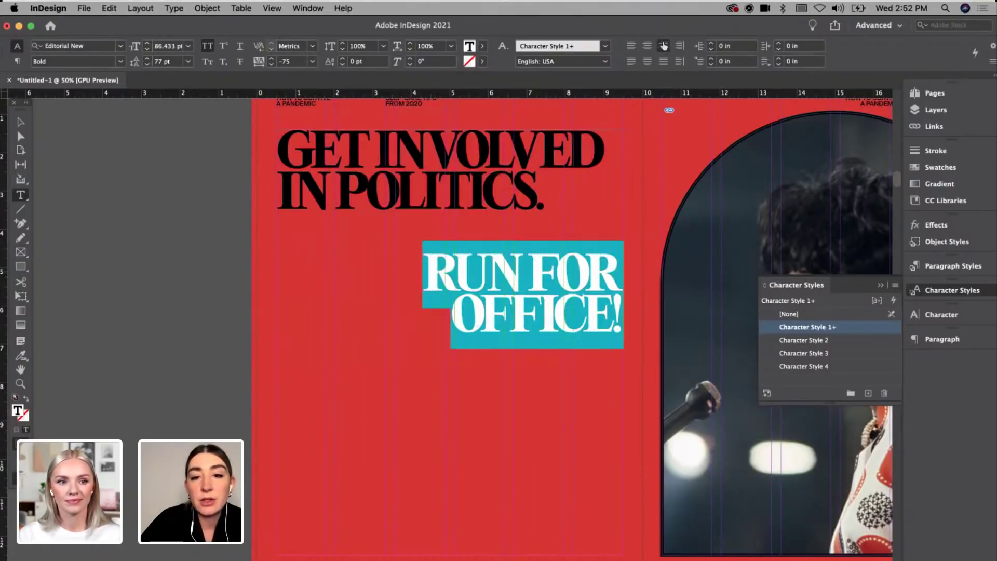
click(411, 273)
key(Return)
key(Return)
key(Return)
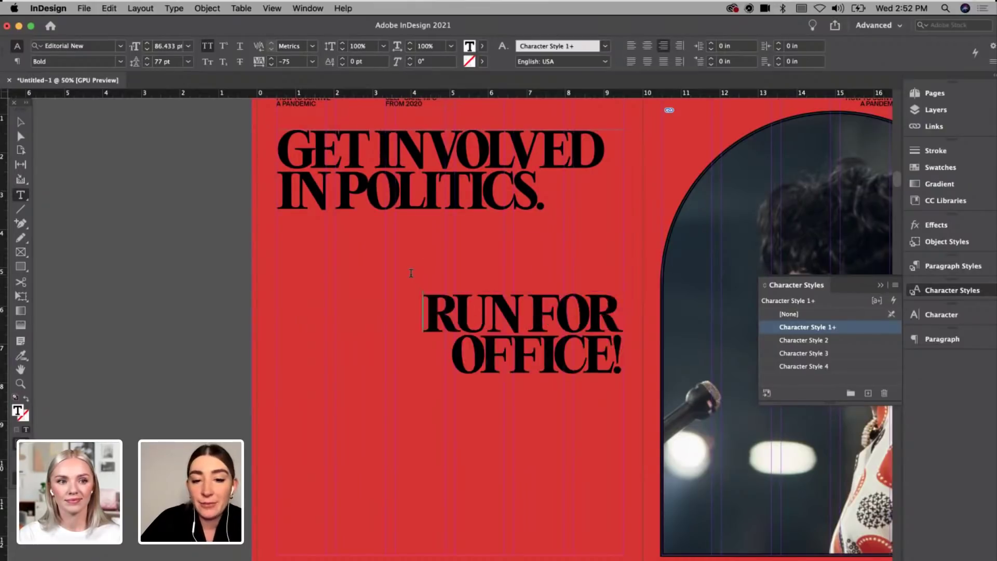
key(Return)
key(Return)
key(Return)
key(BackSpace)
key(Escape)
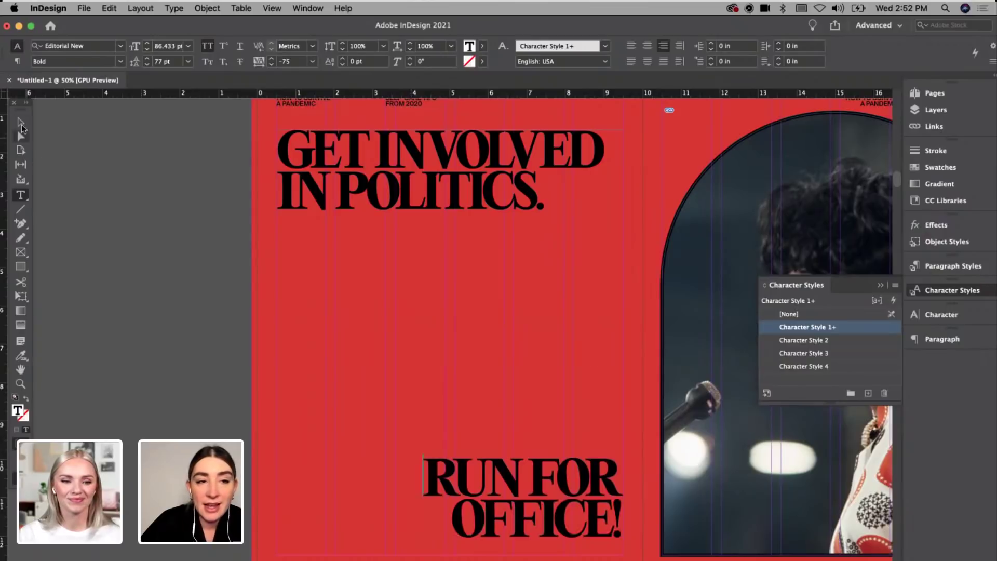
click(72, 167)
Step: Shorten the headline text frame to about 10.61 in high and lower it so OFFICE! sits on the bottom margin
key(super+minus)
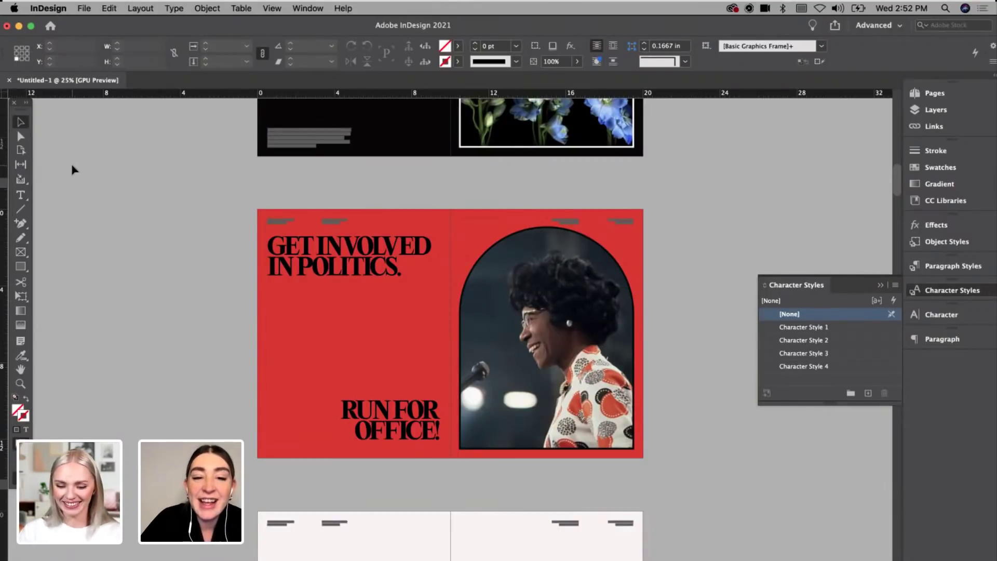
key(super+equal)
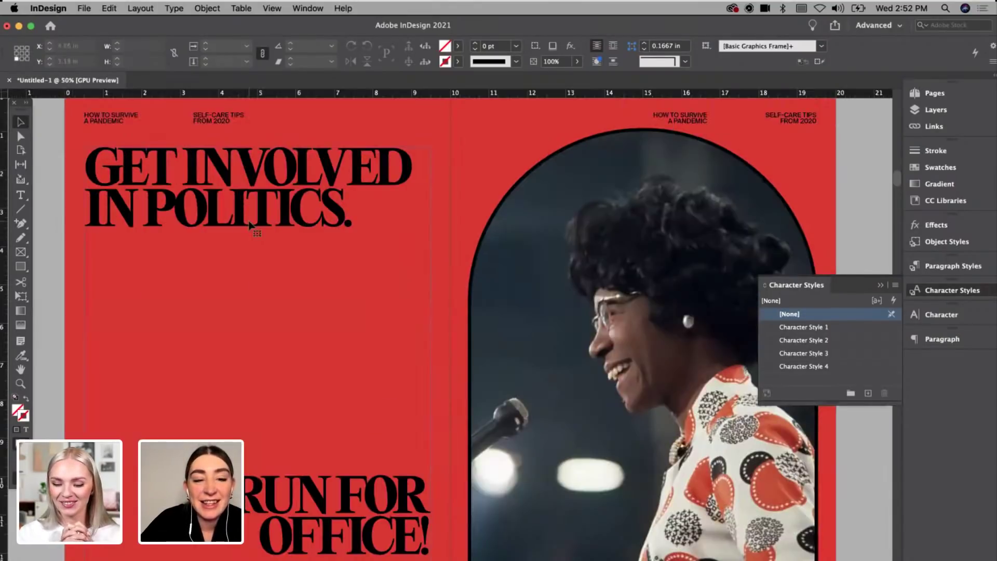
click(249, 224)
scroll(249, 225, down, 5)
drag(266, 417, 266, 399)
key(w)
drag(380, 371, 380, 397)
key(w)
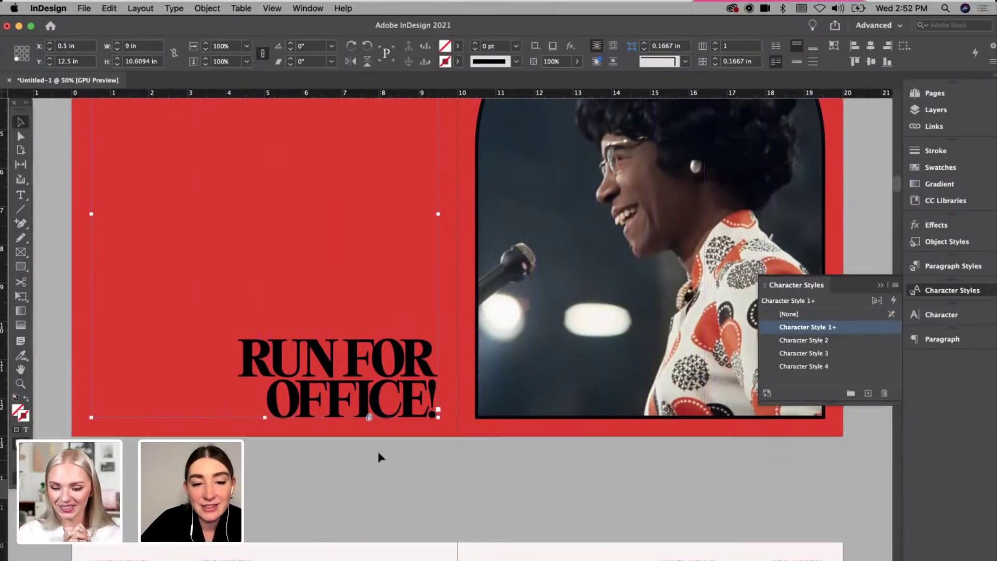
click(378, 455)
Step: Examine the red spread's headline, running headers and arched photo, both as an overview and close up
key(super+minus)
scroll(379, 457, up, 1)
key(super+equal)
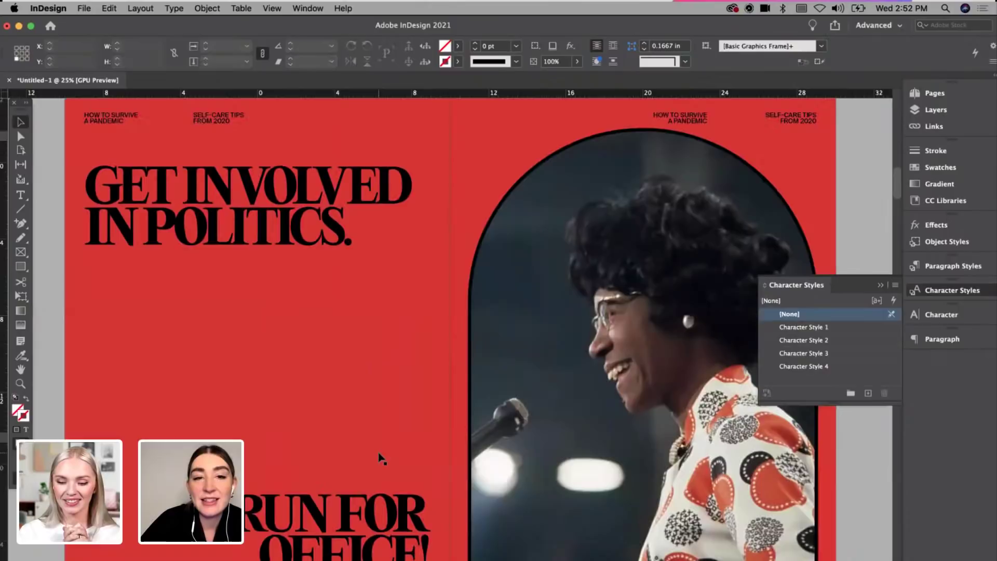
scroll(381, 459, up, 3)
scroll(381, 459, right, 3)
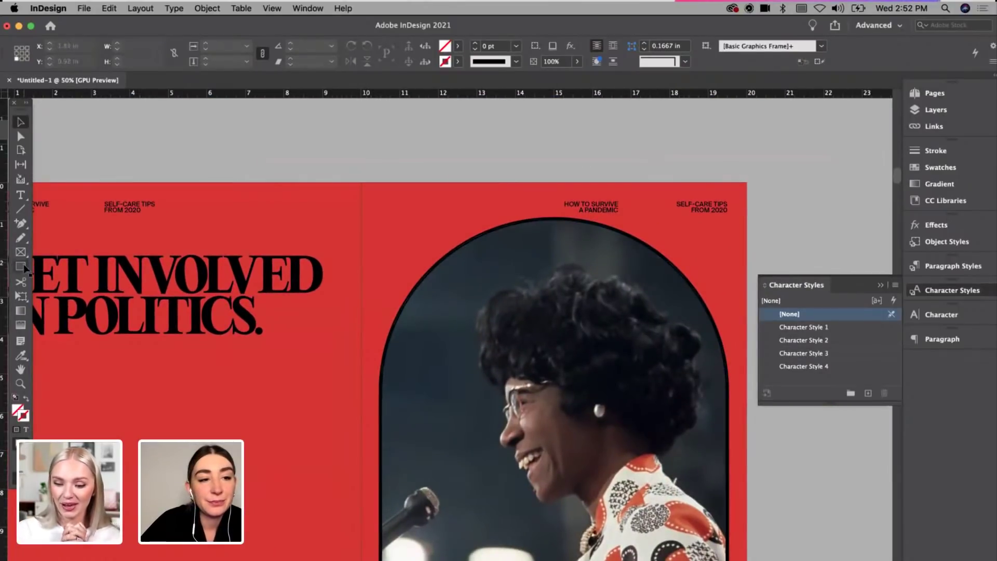
key(super+minus)
key(p)
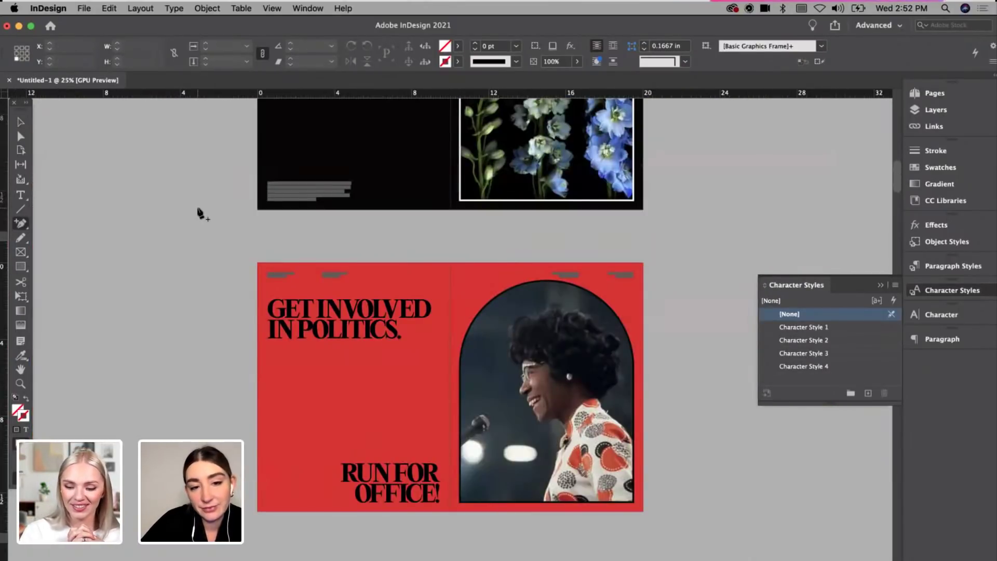
key(super+equal)
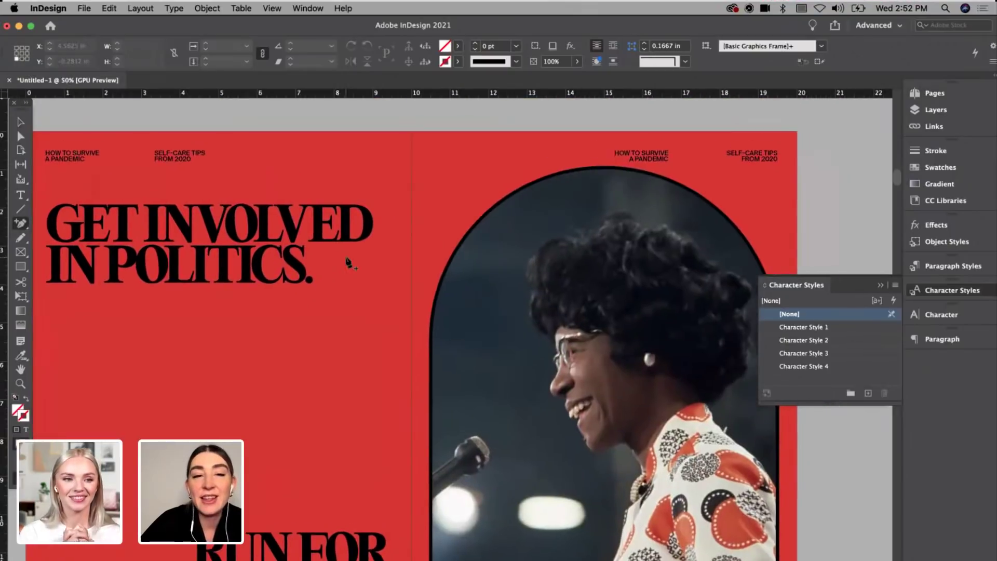
key(m)
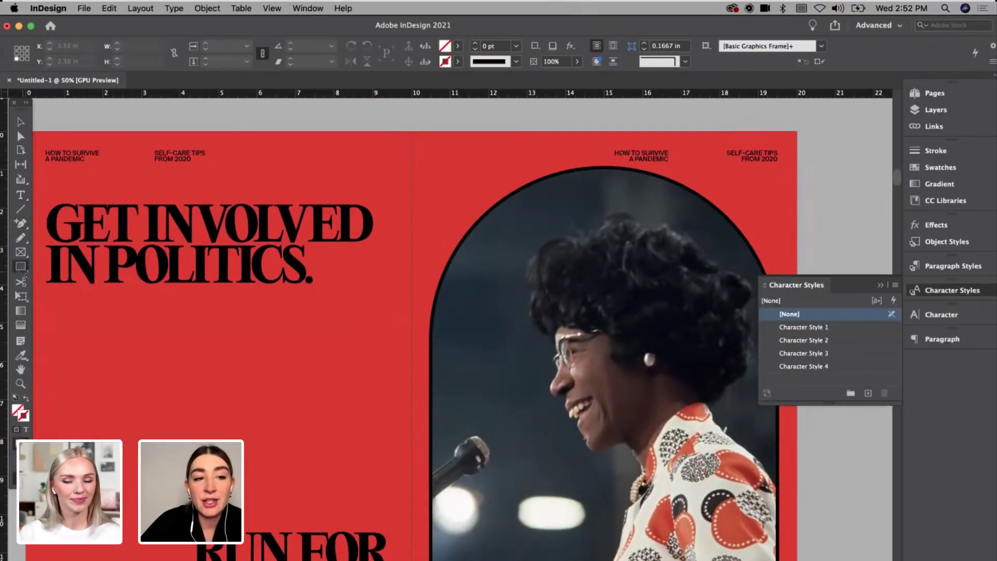
Step: Cover the running headers above the arch with a borderless rectangle about 4.68 × 0.48 in, filled with the page's sampled red
scroll(627, 323, right, 3)
scroll(628, 323, up, 1)
drag(535, 162, 715, 183)
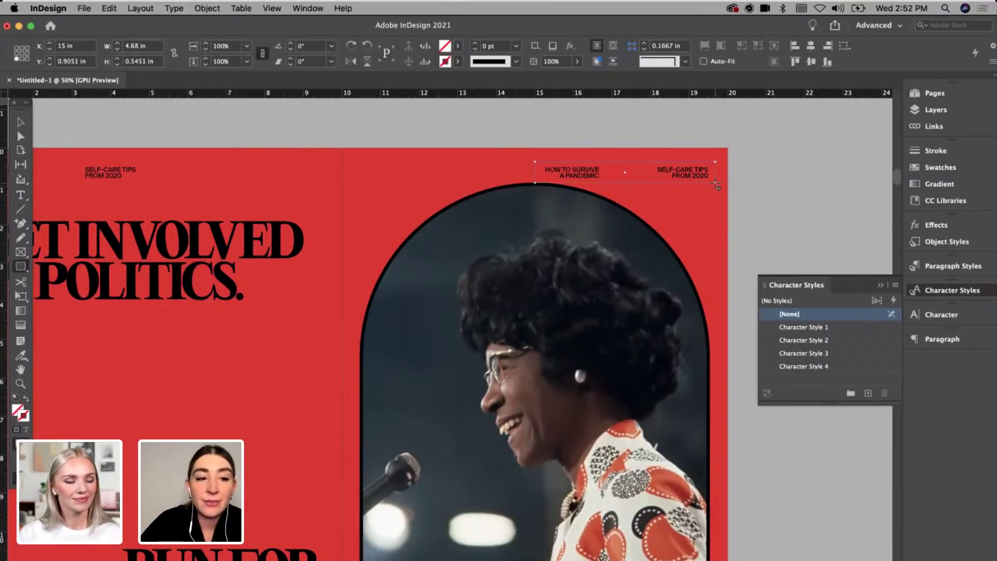
click(457, 47)
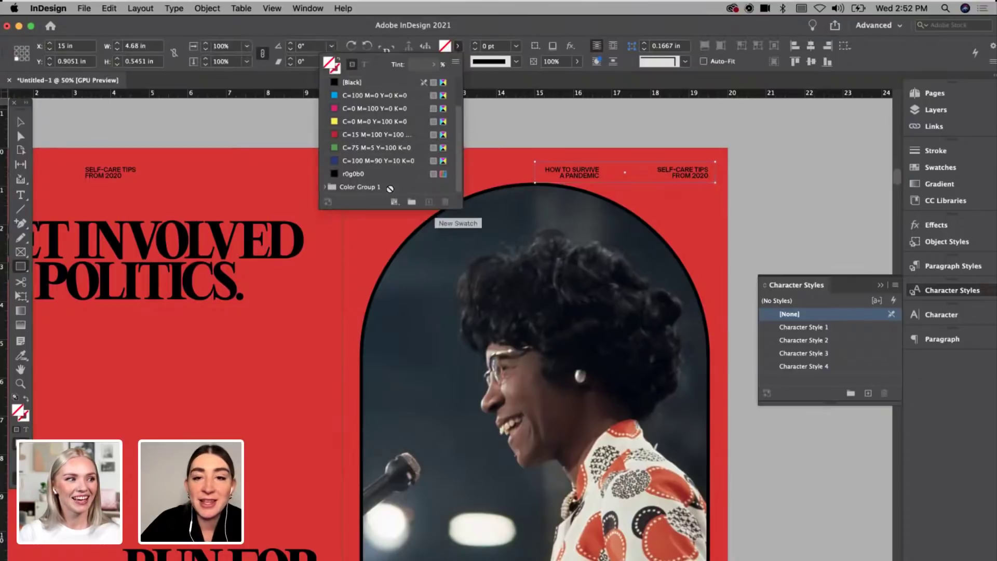
click(21, 355)
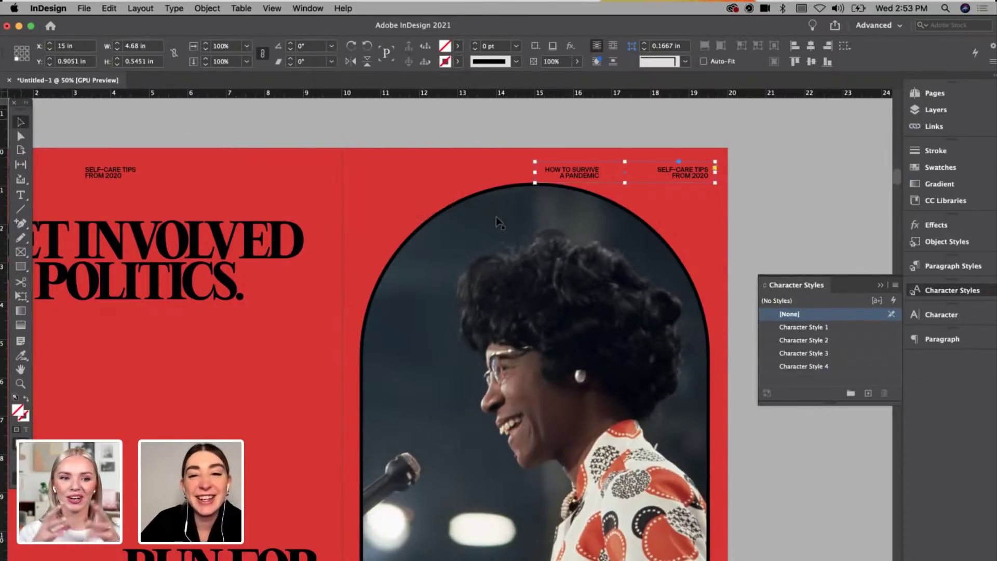
click(412, 164)
key(v)
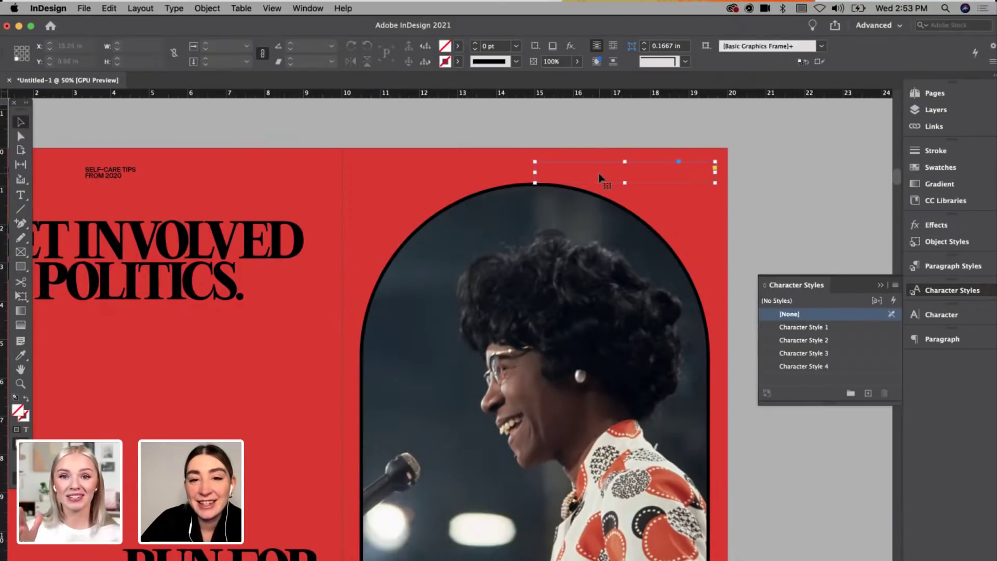
drag(626, 184, 630, 178)
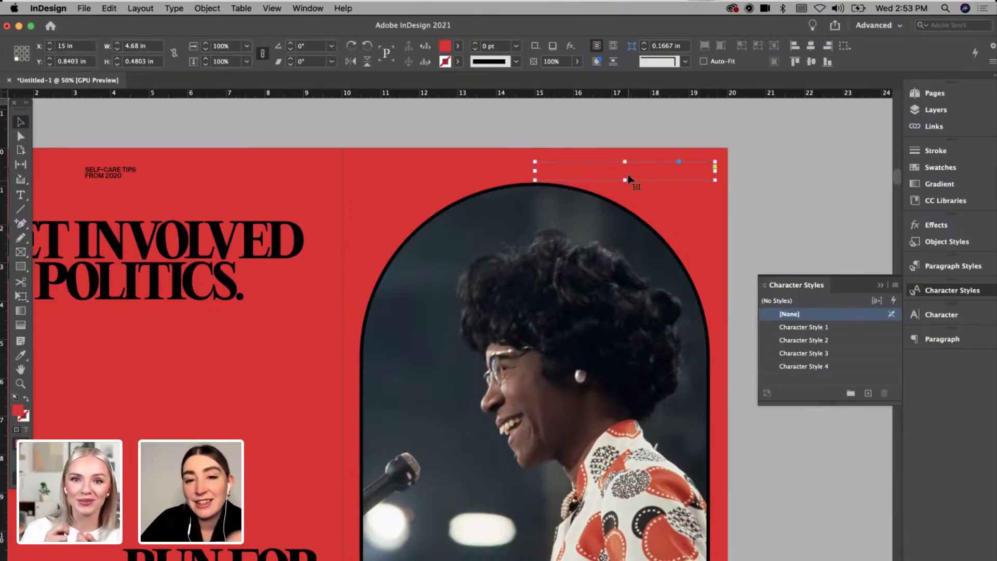
click(628, 147)
key(super+minus)
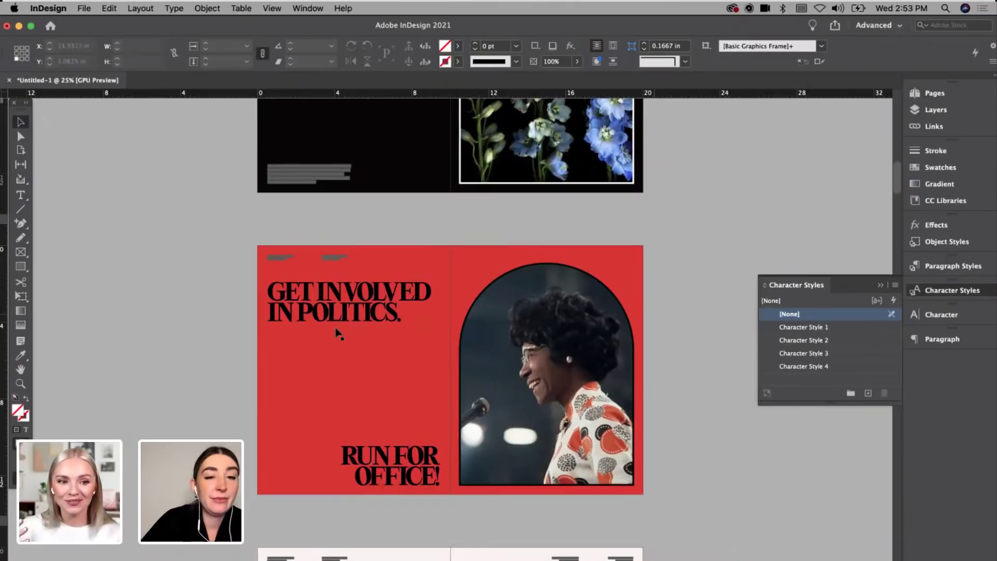
Step: Rebreak the opening headline into GET / INVOLVED / IN POLITICS. and delete surplus blank lines above RUN FOR OFFICE!
double_click(319, 290)
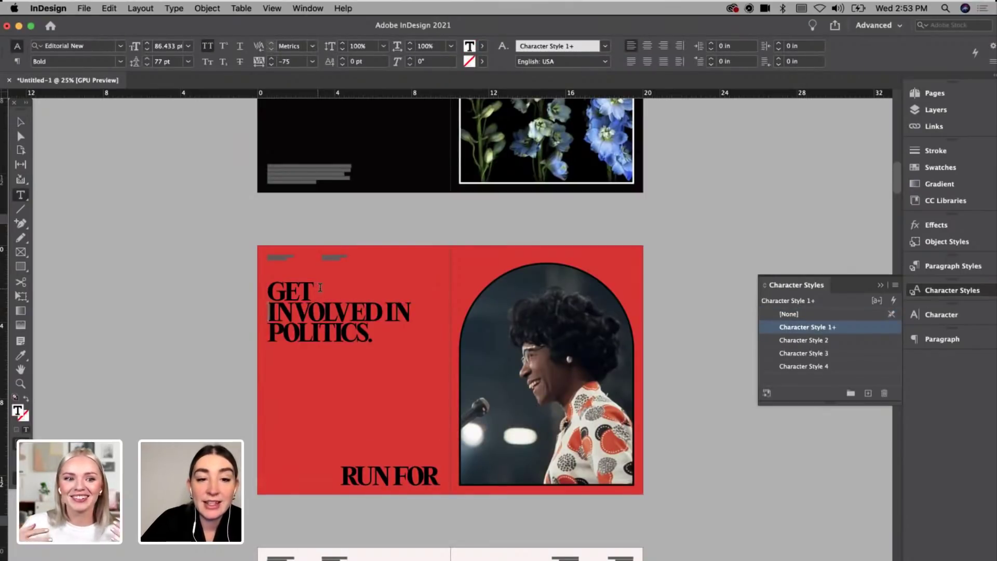
click(387, 312)
key(Return)
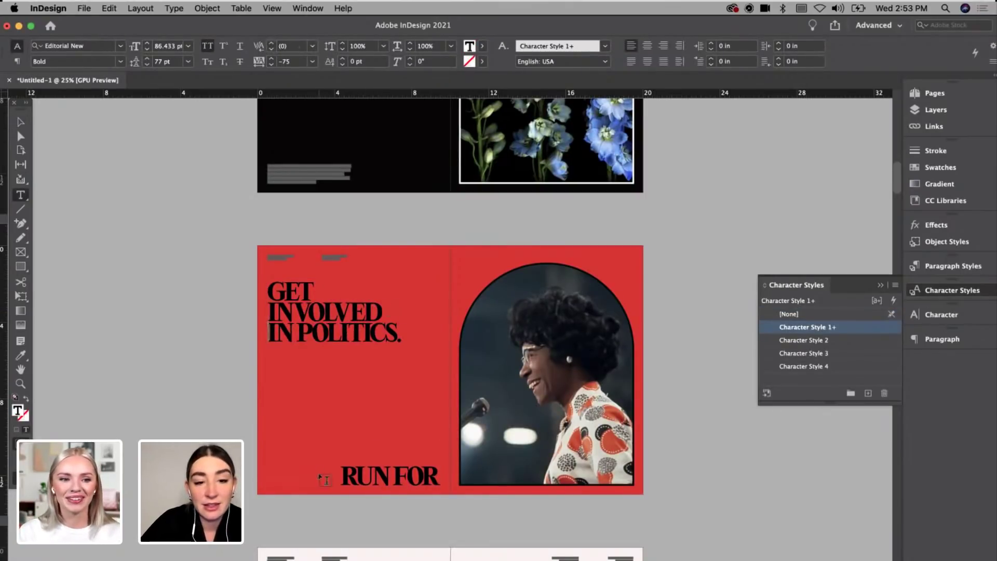
click(339, 466)
key(BackSpace)
key(BackSpace)
key(BackSpace)
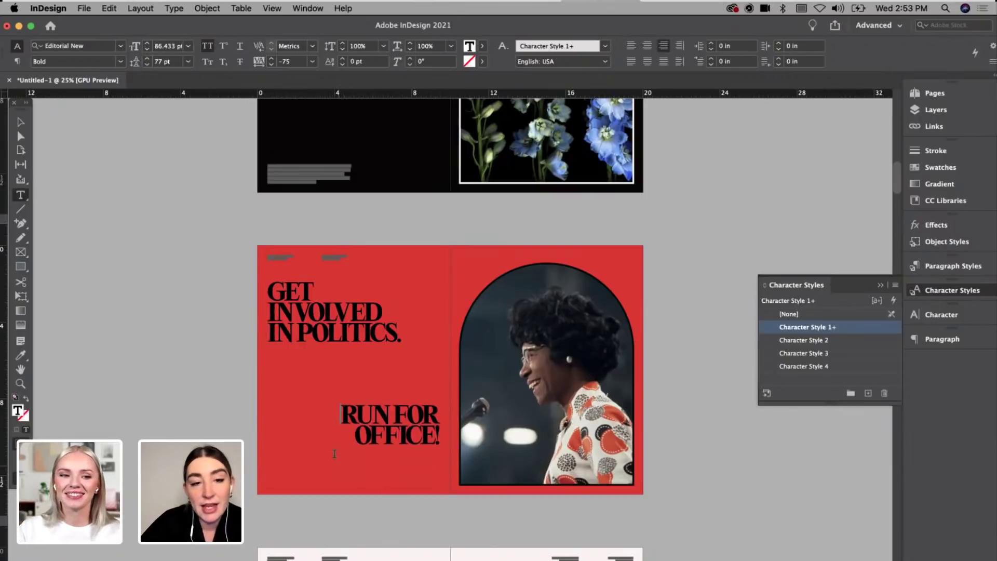
Step: Set the entire headline story to a font size of 100 pt with 88 pt leading
key(super+a)
click(146, 43)
click(146, 43)
click(146, 43)
click(146, 43)
click(146, 43)
click(146, 43)
click(146, 43)
click(146, 43)
click(146, 43)
click(146, 43)
click(146, 43)
click(147, 59)
click(146, 59)
click(147, 59)
click(147, 59)
click(146, 59)
click(147, 59)
click(147, 59)
click(147, 59)
click(146, 59)
click(147, 59)
click(21, 121)
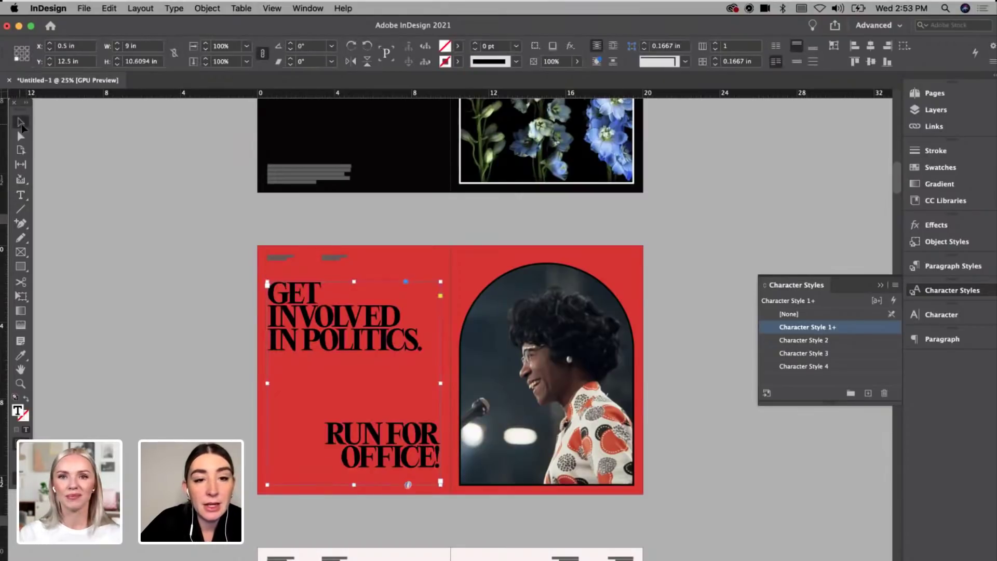
Step: Add a blank line above RUN FOR OFFICE! and tighten the blank lines' leading so OFFICE! fits at the foot of the frame
key(w)
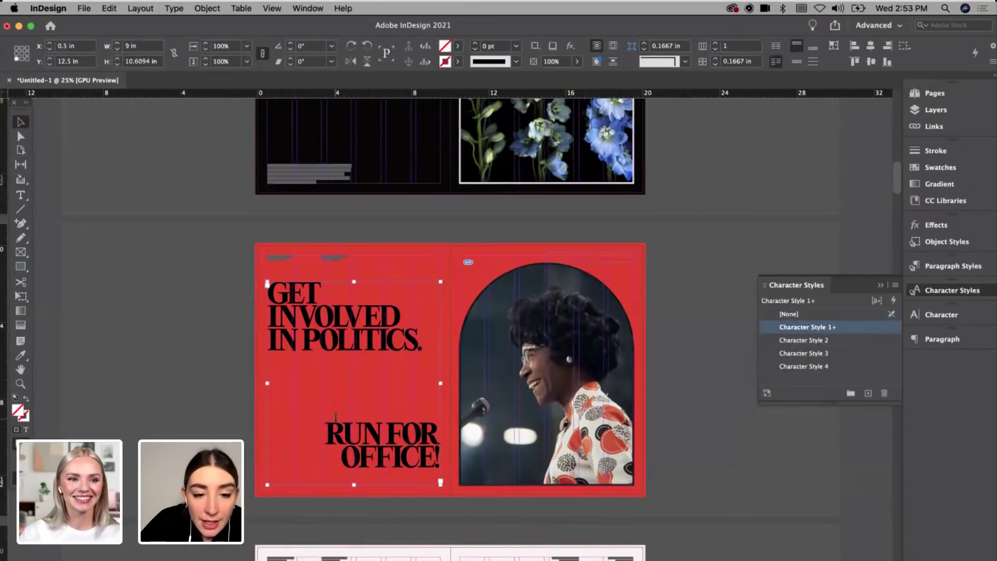
double_click(327, 426)
key(Return)
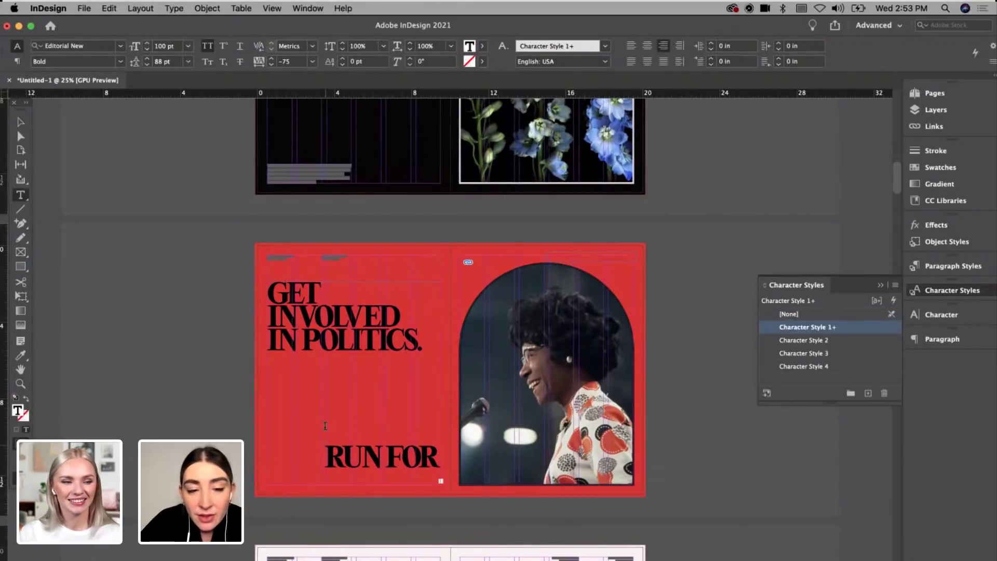
drag(319, 358, 358, 404)
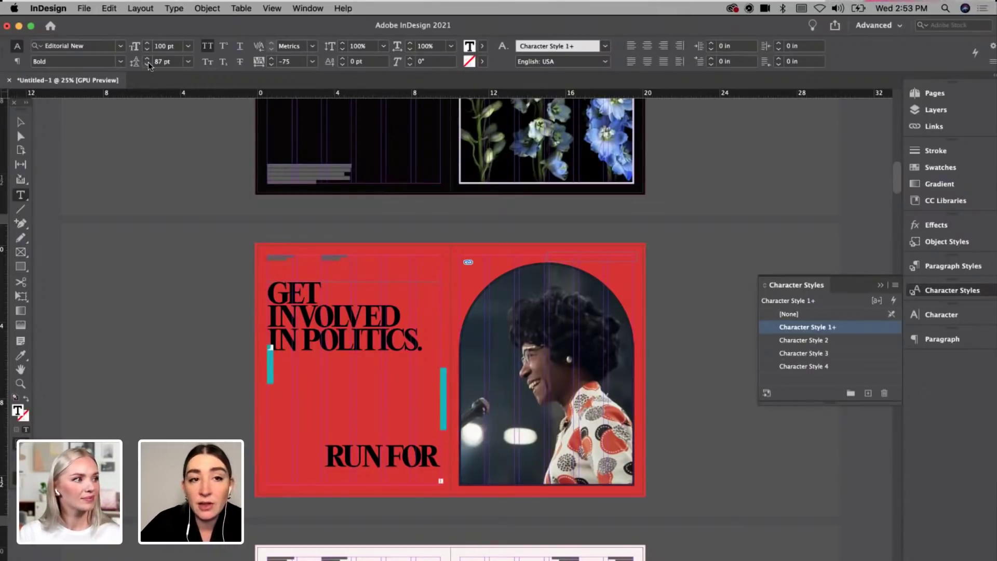
click(148, 63)
click(148, 62)
click(148, 62)
click(148, 62)
click(148, 62)
click(148, 63)
click(148, 62)
click(148, 62)
click(148, 62)
click(148, 62)
click(148, 63)
click(20, 121)
click(126, 267)
key(w)
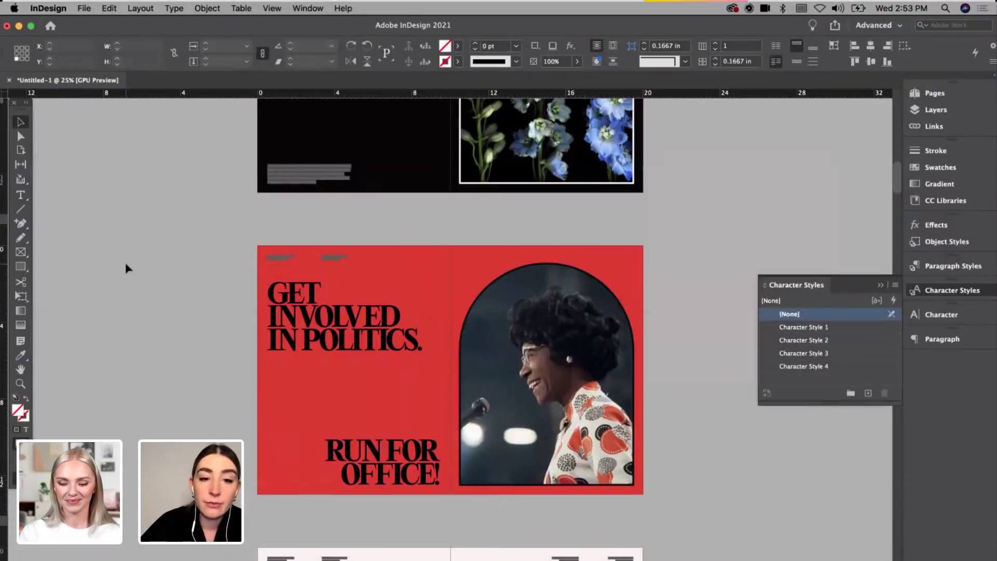
Step: Open the A-Master spread and set all margins of its left-hand page to 0.75 in
key(super+equal)
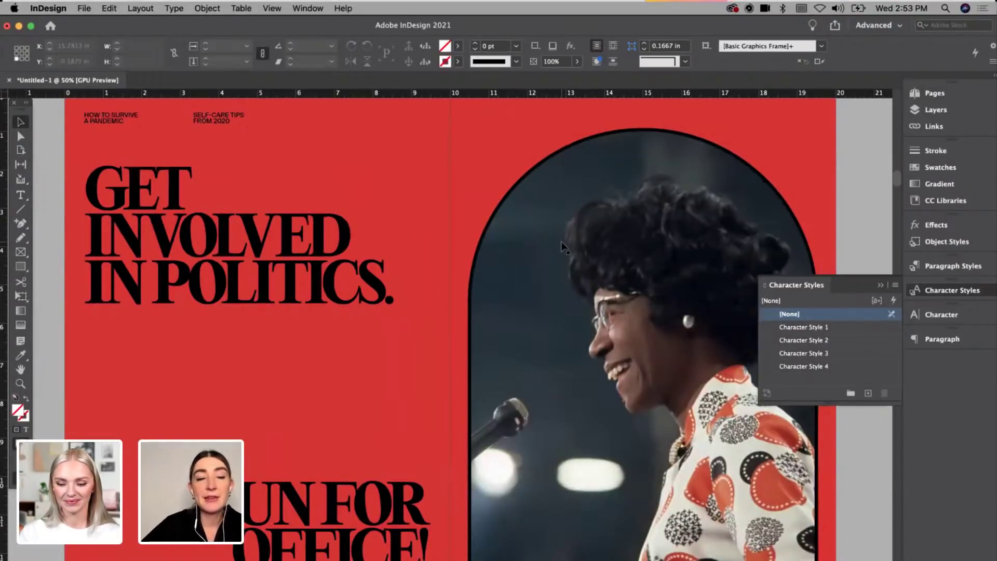
scroll(561, 245, down, 1)
scroll(561, 241, up, 15)
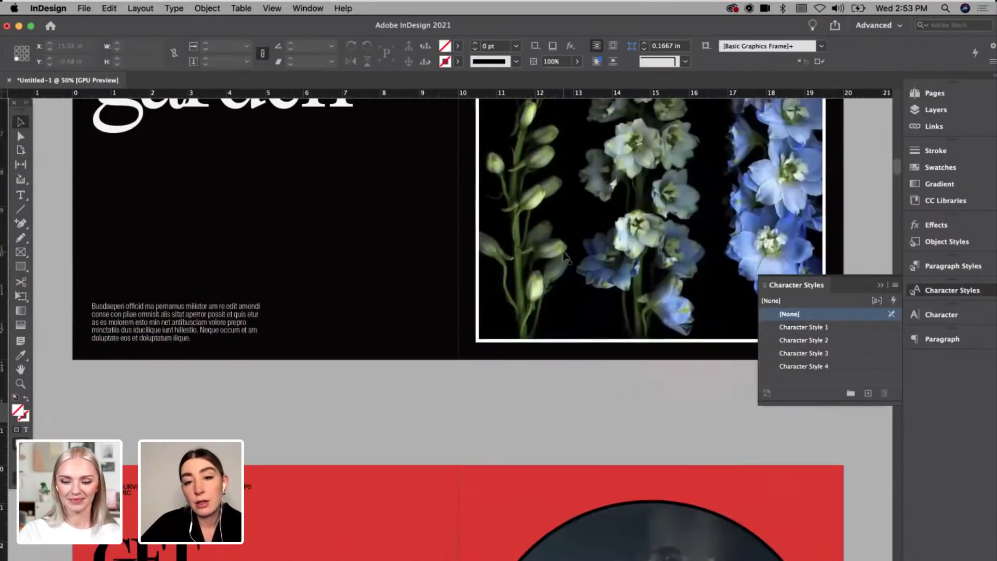
scroll(567, 257, up, 15)
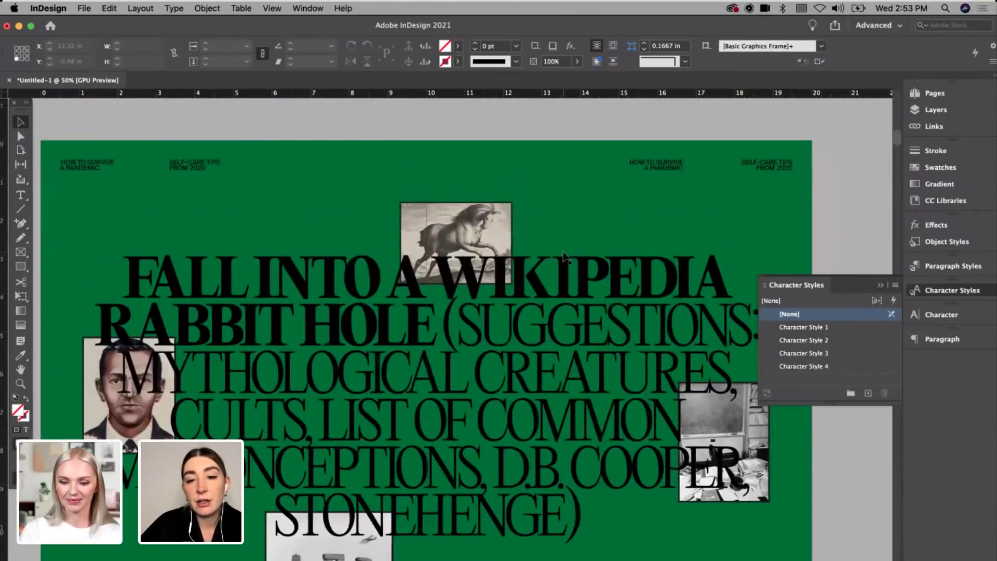
scroll(566, 257, up, 8)
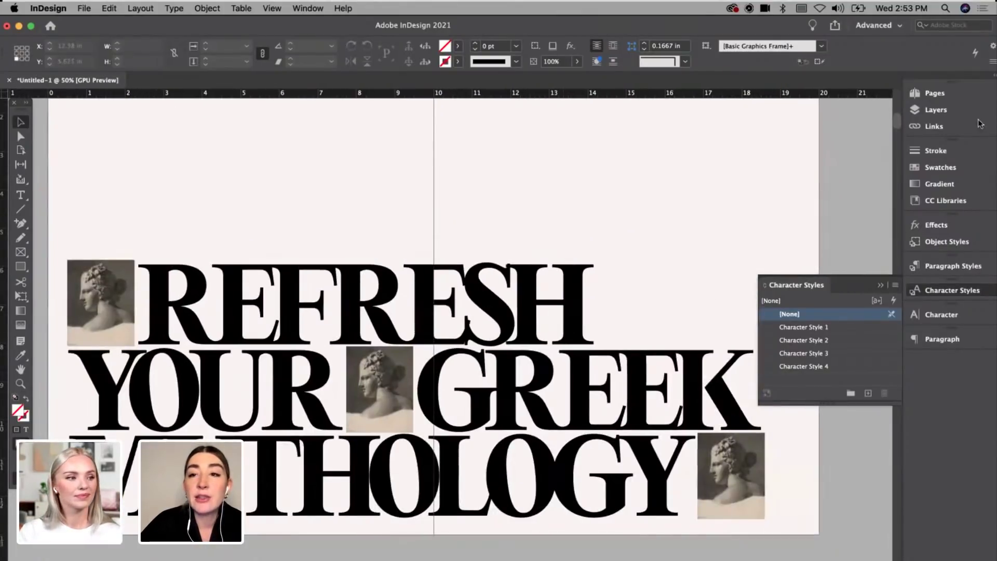
click(935, 93)
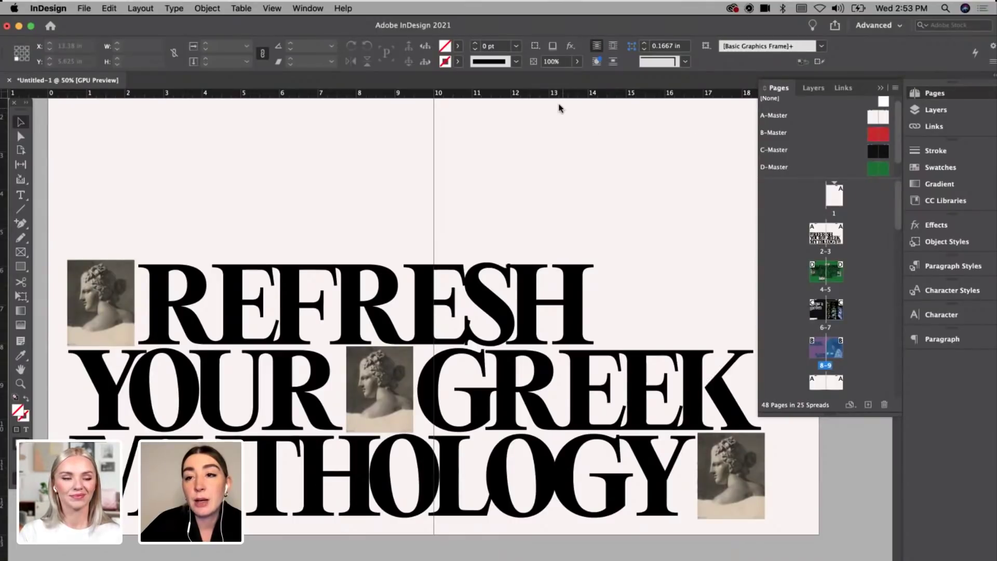
double_click(878, 115)
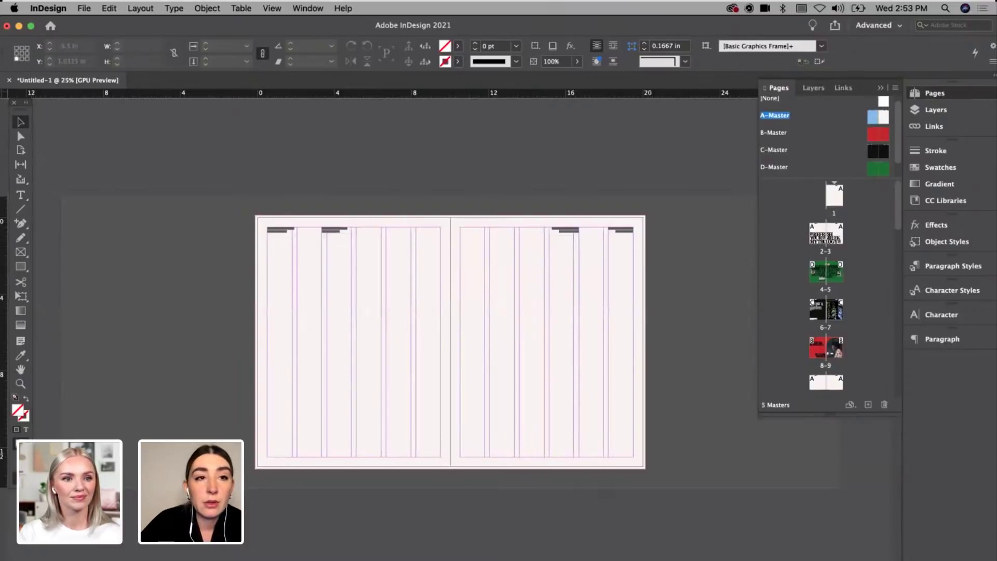
click(138, 9)
click(151, 34)
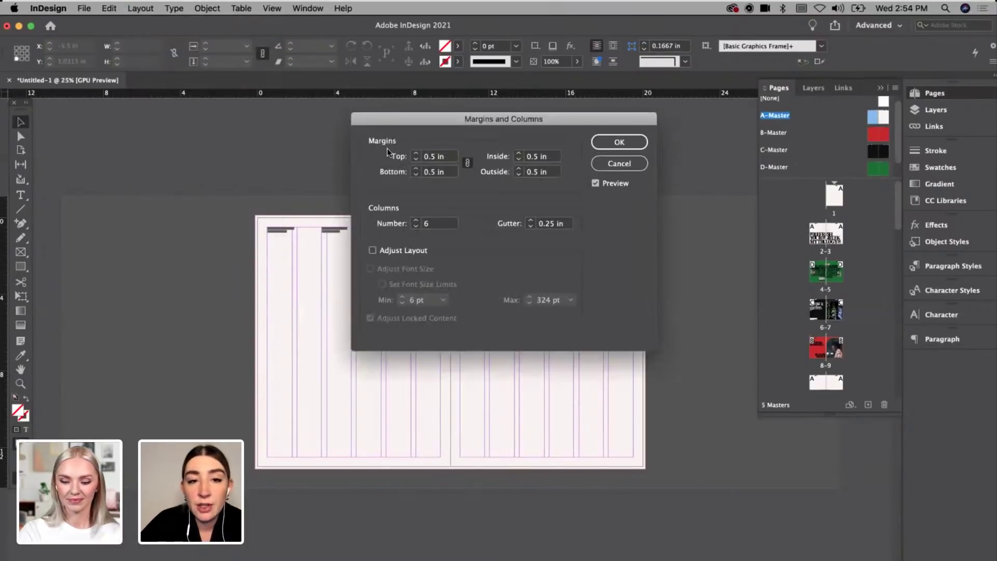
click(417, 154)
click(419, 154)
click(418, 154)
click(419, 154)
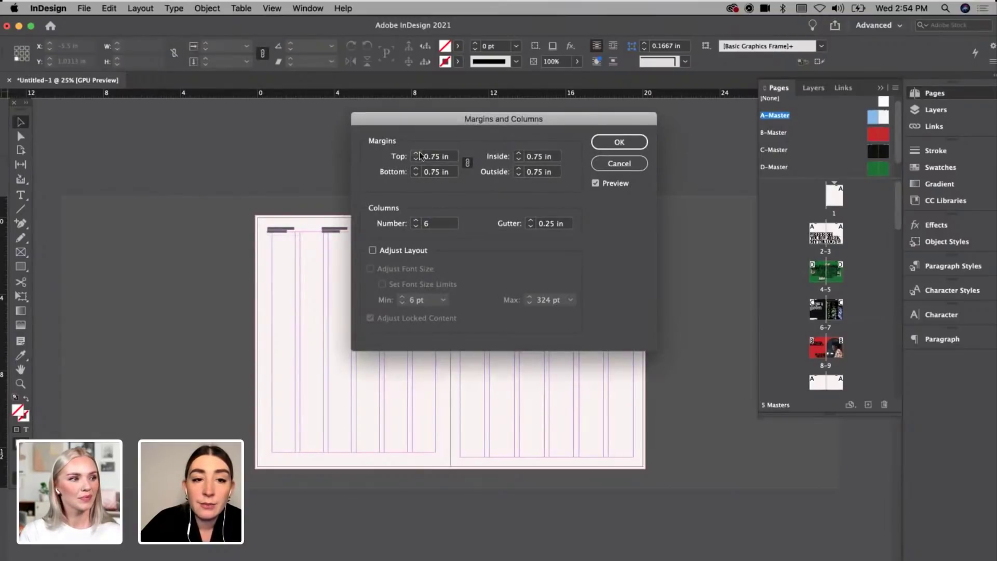
click(614, 143)
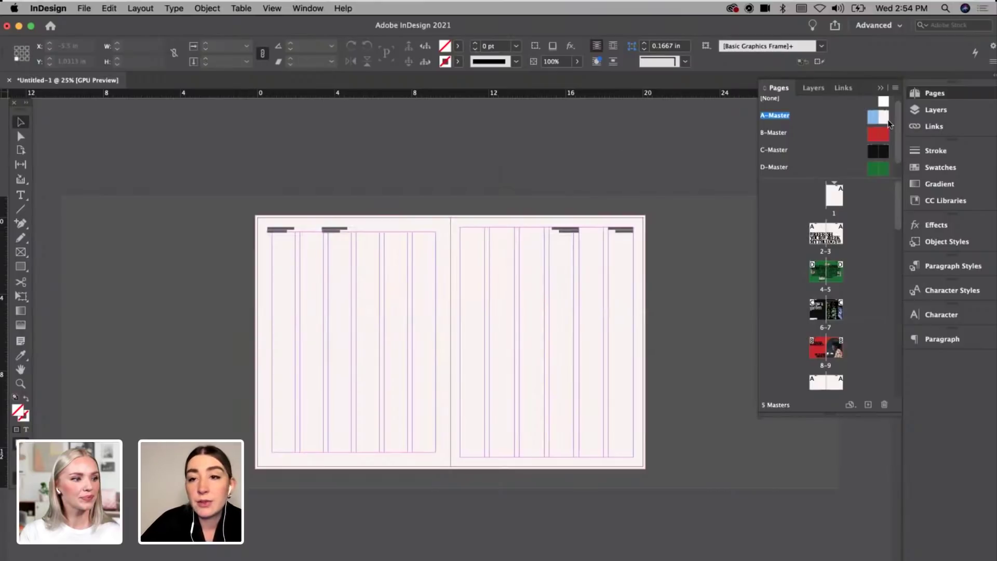
Step: Set all margins of A-Master's right-hand page to 0.75 in
click(140, 9)
click(152, 33)
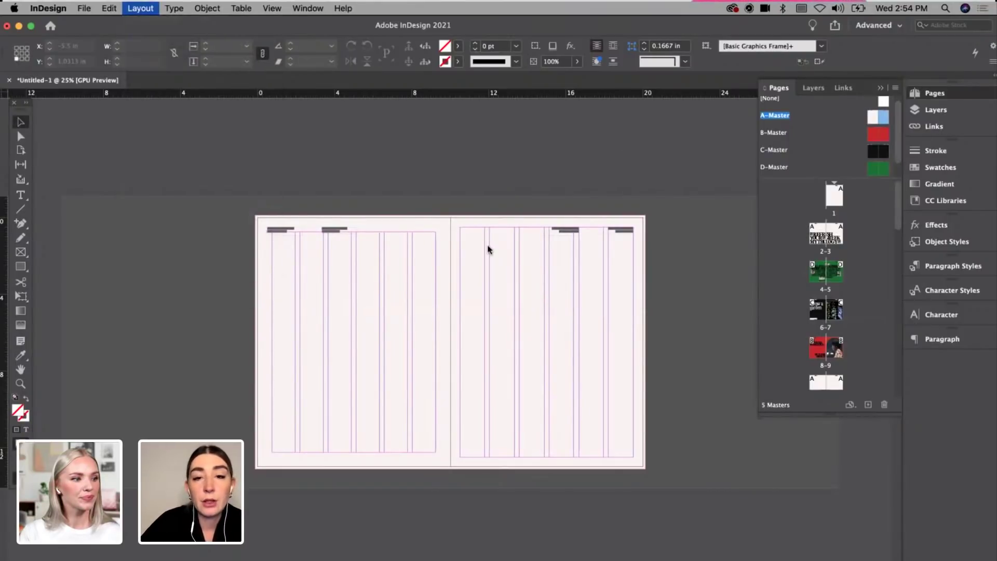
click(415, 153)
click(416, 153)
click(415, 153)
click(416, 153)
click(415, 153)
click(416, 159)
key(Return)
Step: Move the two running headers on A-Master's right-hand page so they align with its new top margin and column edges
scroll(445, 167, up, 2)
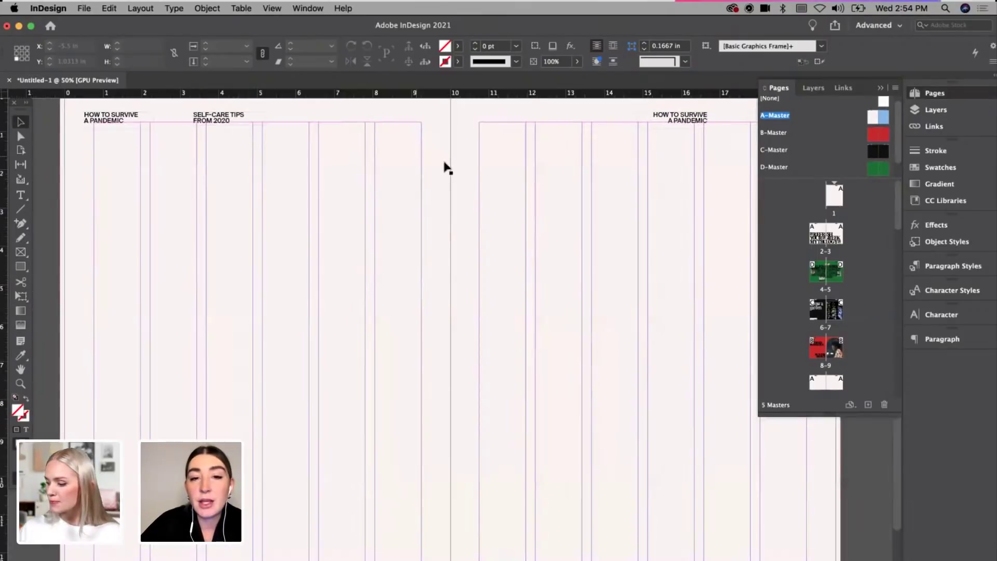
scroll(532, 189, up, 3)
scroll(619, 211, right, 3)
click(668, 192)
drag(679, 192, 581, 207)
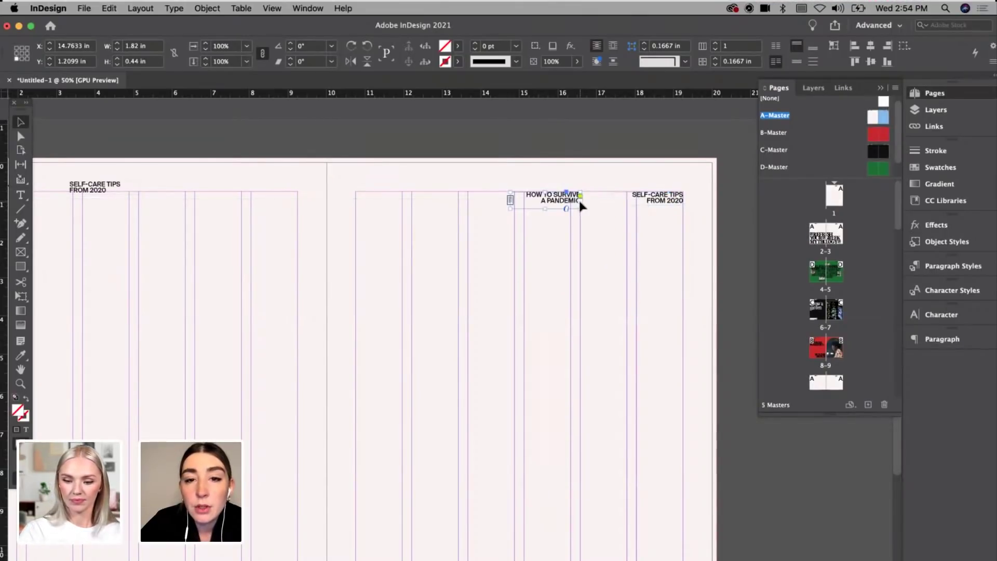
Step: Move HOW TO SURVIVE A PANDEMIC and SELF-CARE TIPS FROM 2020 on A-Master's left-hand page onto its new top margin and column edges
scroll(579, 201, left, 5)
scroll(579, 201, down, 1)
drag(155, 145, 164, 156)
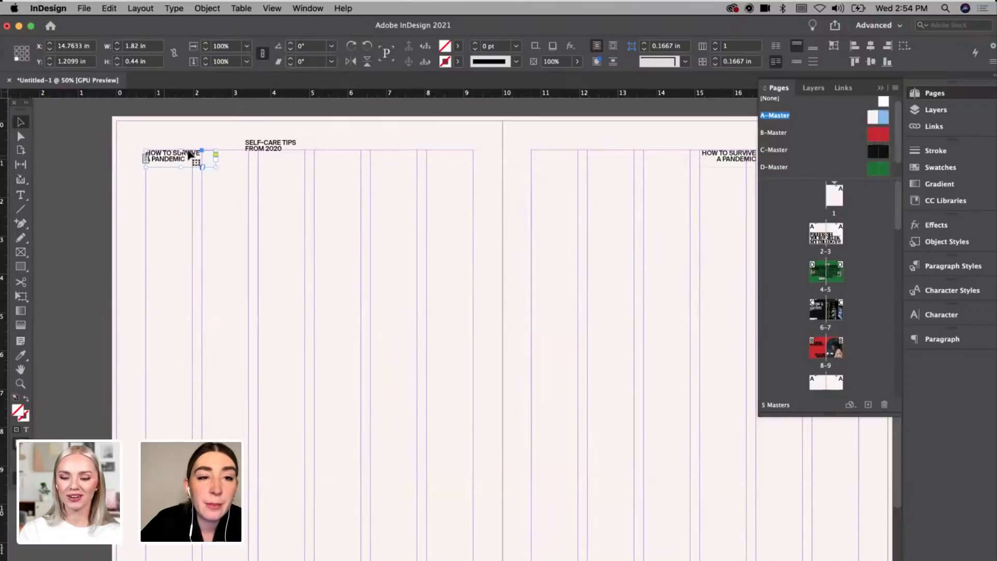
drag(267, 145, 270, 155)
scroll(269, 156, right, 5)
scroll(269, 155, up, 1)
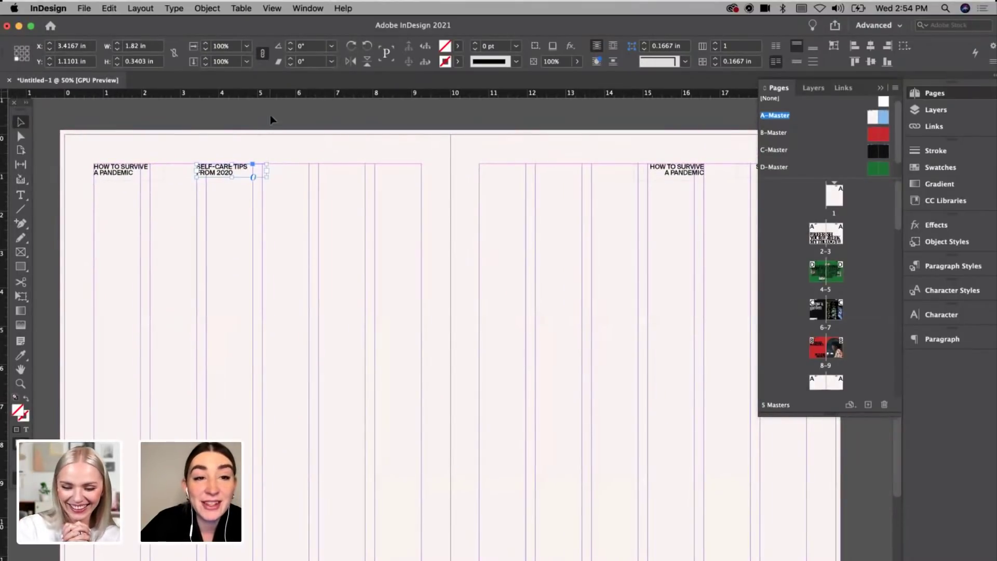
click(270, 119)
scroll(752, 198, right, 5)
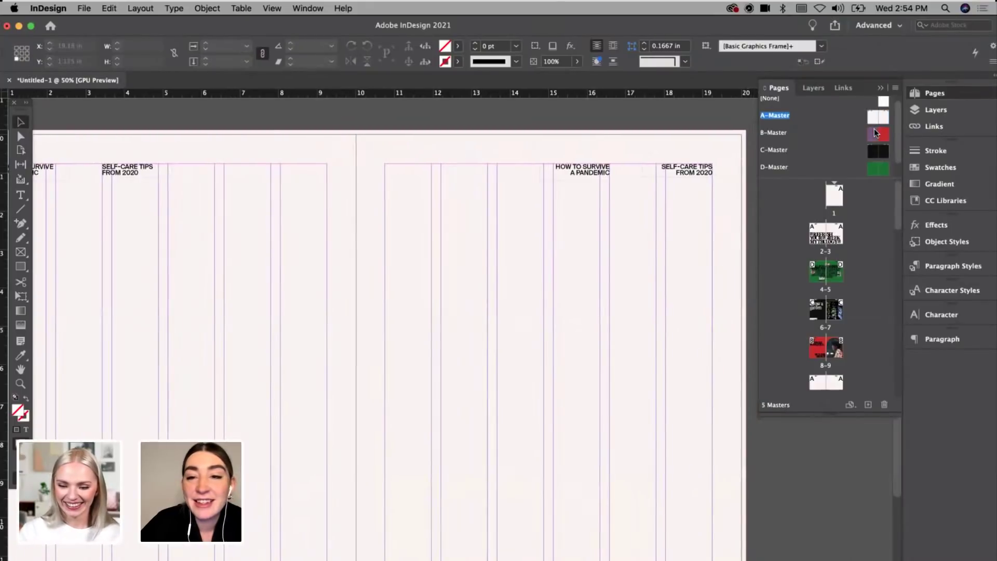
Step: Set all margins of both B-Master pages to 0.75 in, matching A-Master
double_click(875, 130)
click(140, 9)
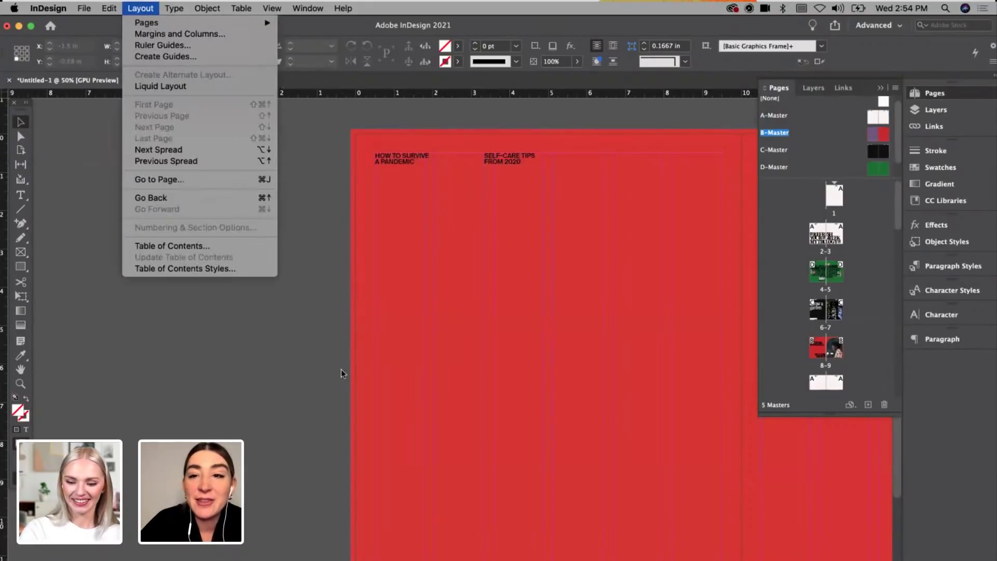
click(883, 133)
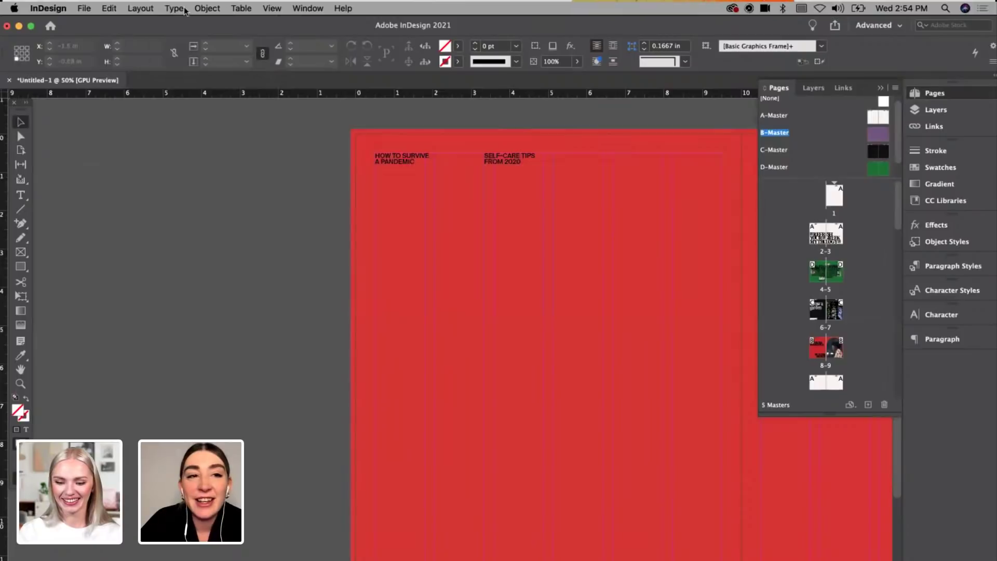
click(140, 9)
click(171, 31)
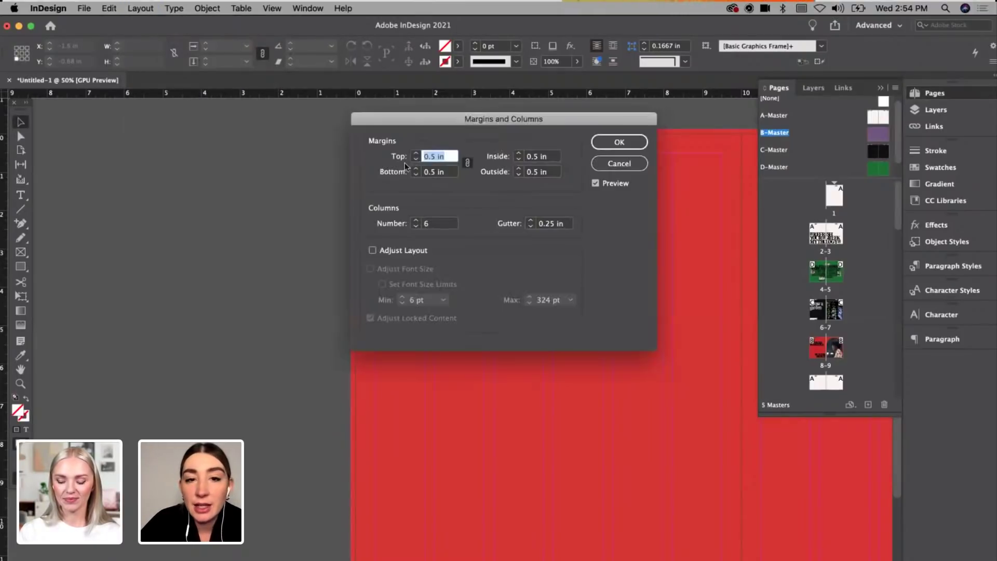
click(416, 153)
click(415, 154)
click(415, 154)
click(415, 153)
click(415, 154)
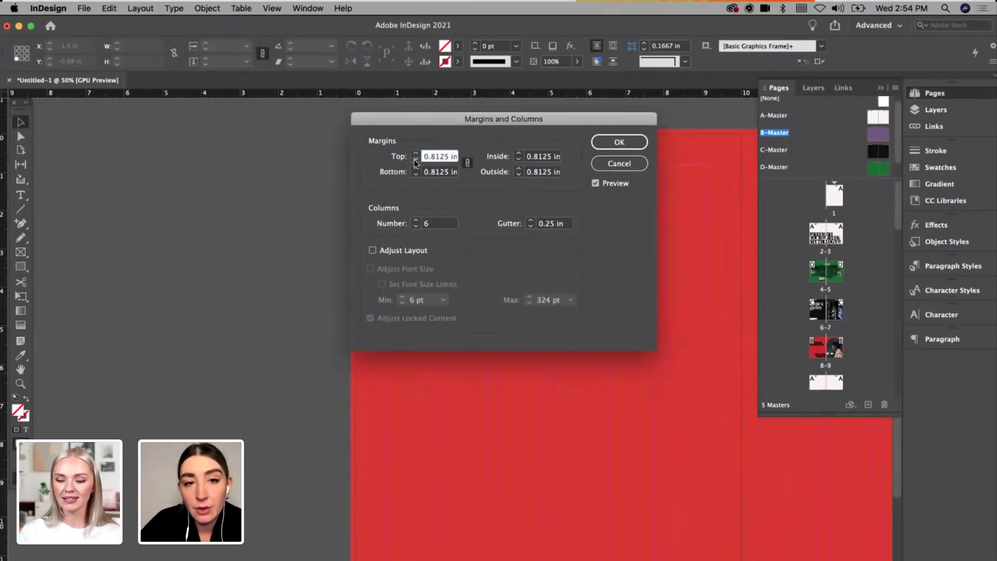
key(Return)
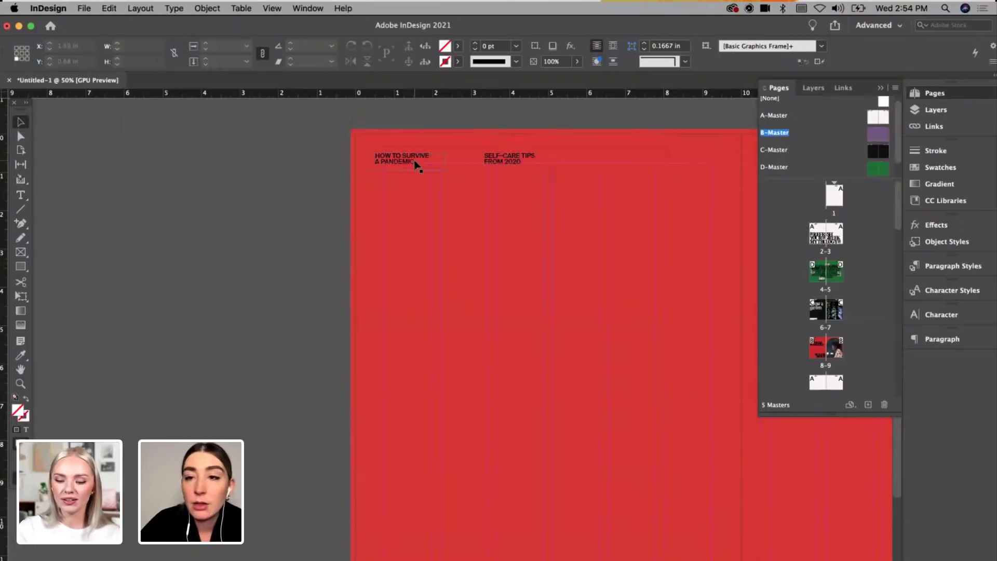
Step: Open the C-Master spread for editing
double_click(877, 151)
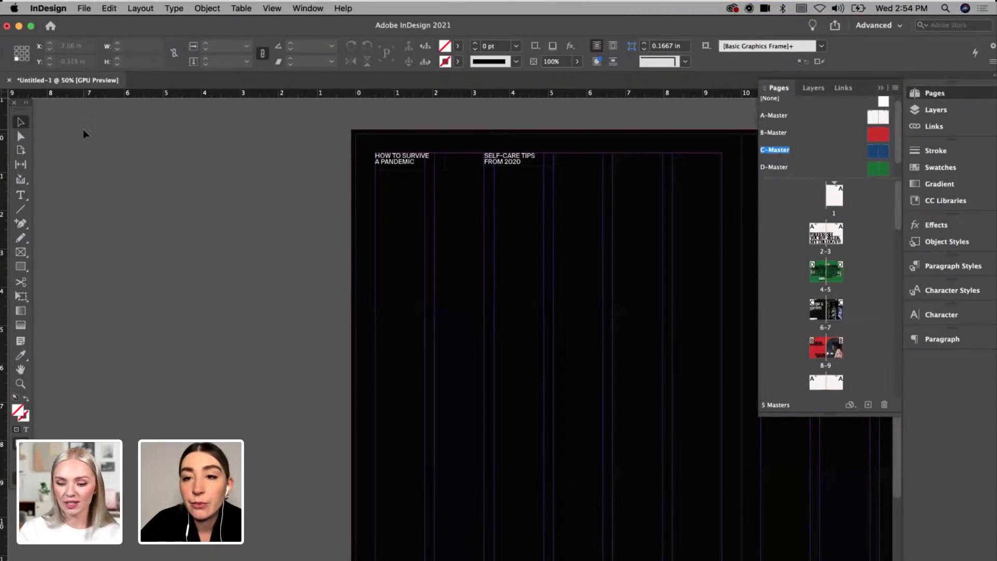
scroll(253, 152, right, 3)
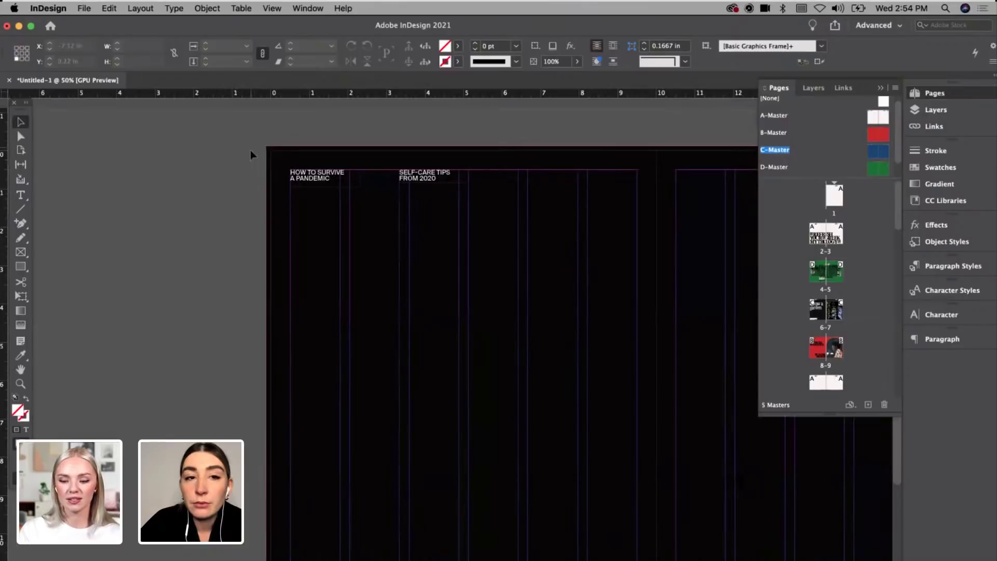
click(307, 179)
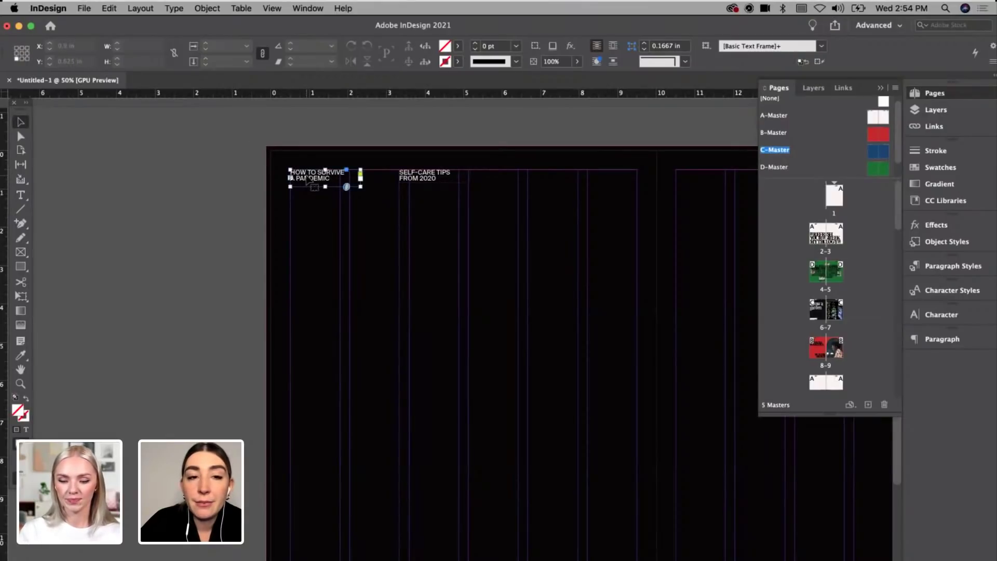
drag(309, 179, 337, 193)
key(super+z)
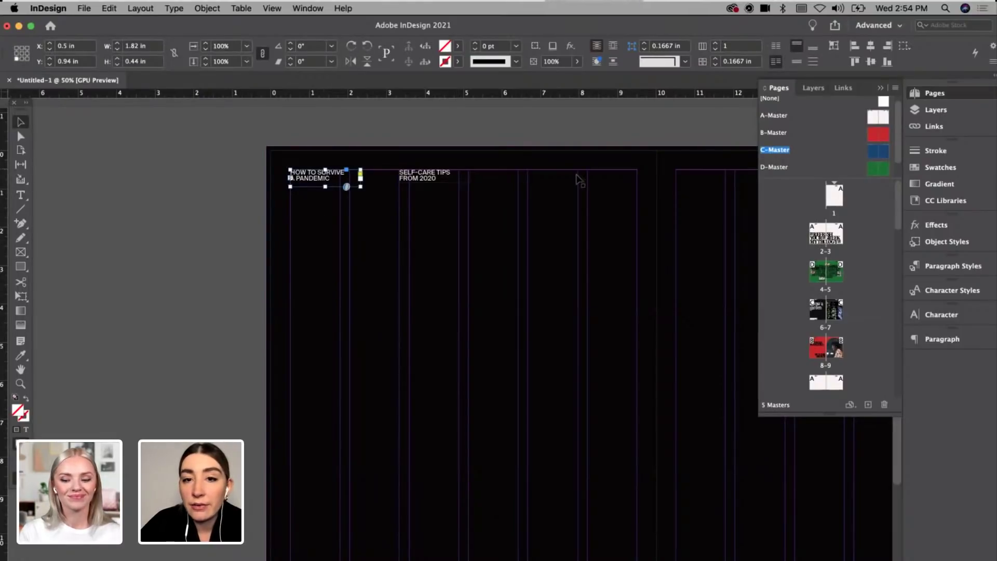
click(162, 179)
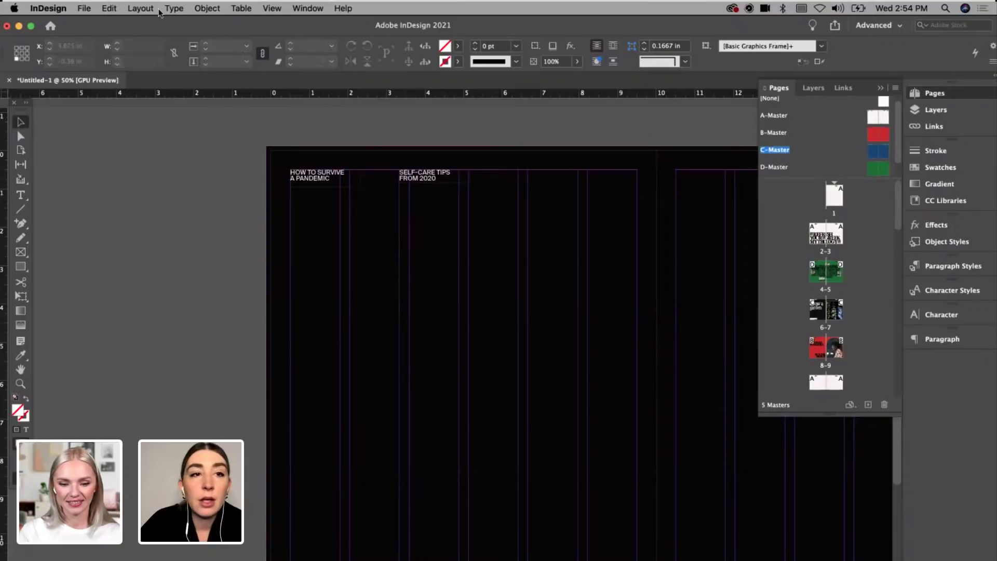
Step: Set all margins of both C-Master pages to 0.75 in
click(140, 8)
click(174, 33)
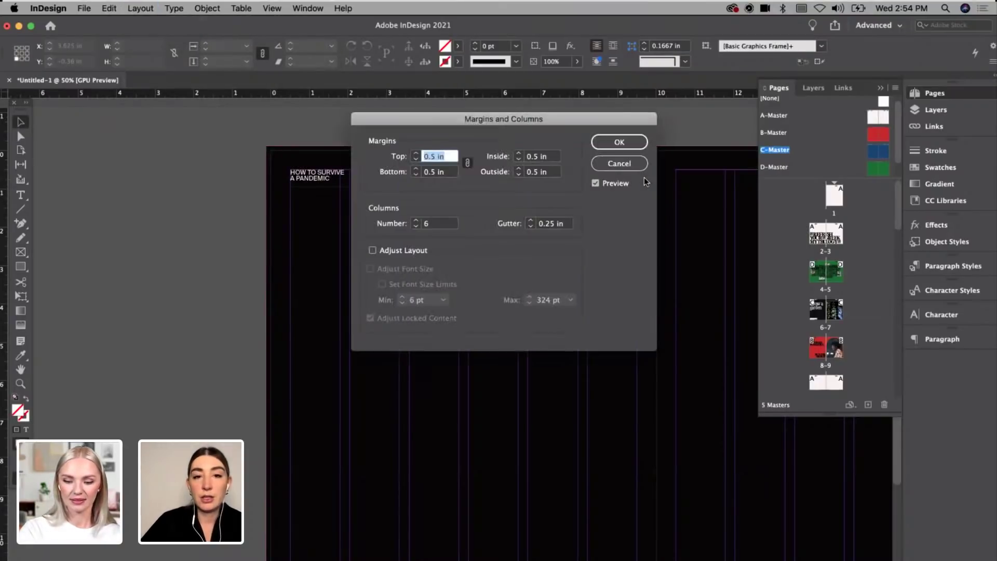
text(0.75)
key(Tab)
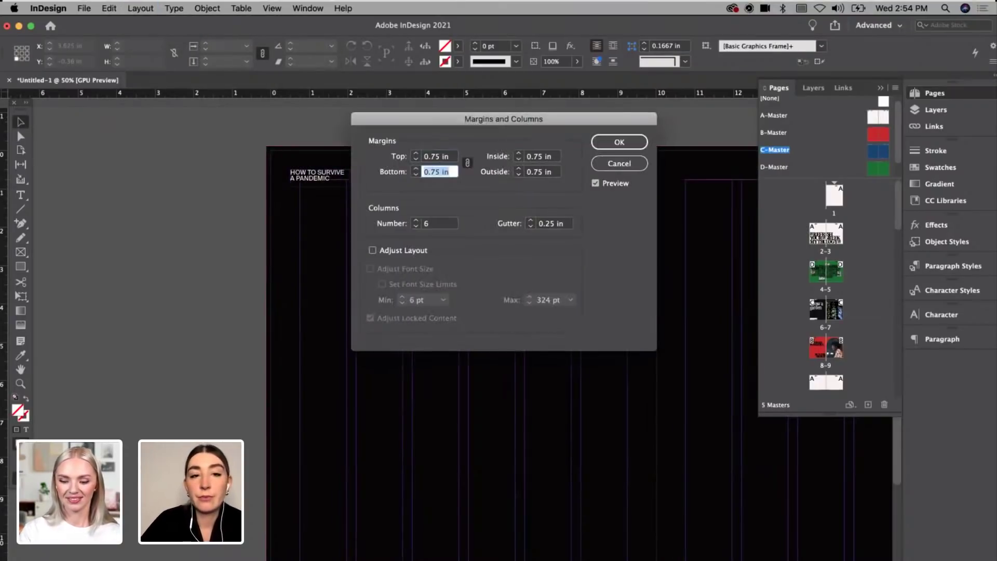
key(Return)
Step: Open D-Master and set all margins of both its pages to 0.75 in
double_click(871, 174)
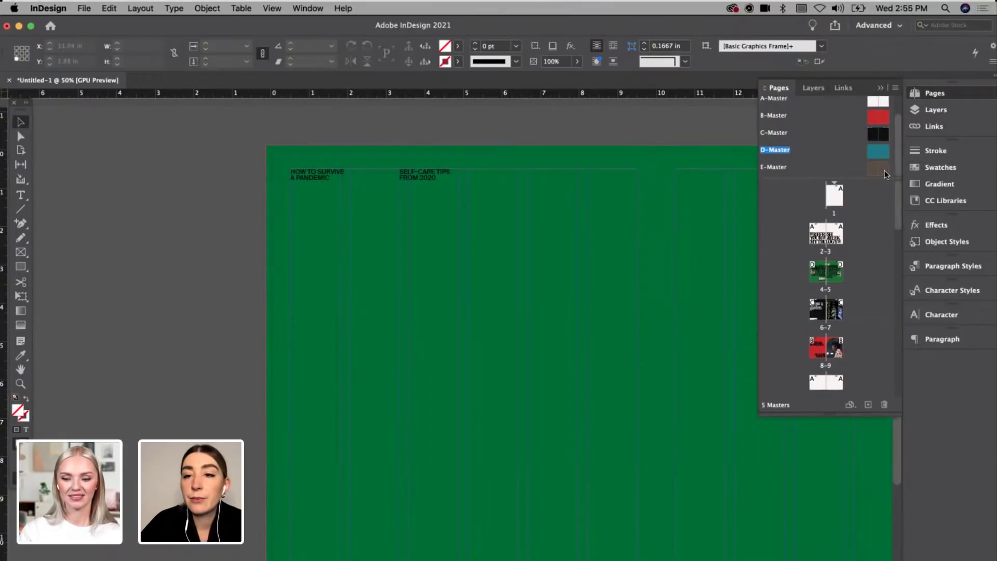
click(141, 9)
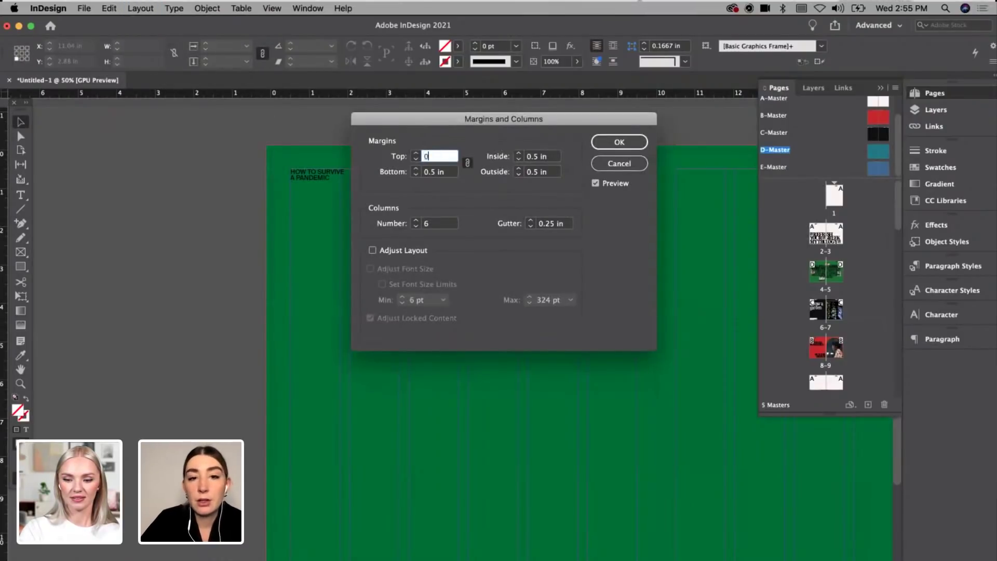
key(Tab)
key(Return)
Step: Open E-Master and move HOW TO SURVIVE A PANDEMIC and SELF-CARE TIPS FROM 2020 on its left-hand page down to the top margin
double_click(871, 170)
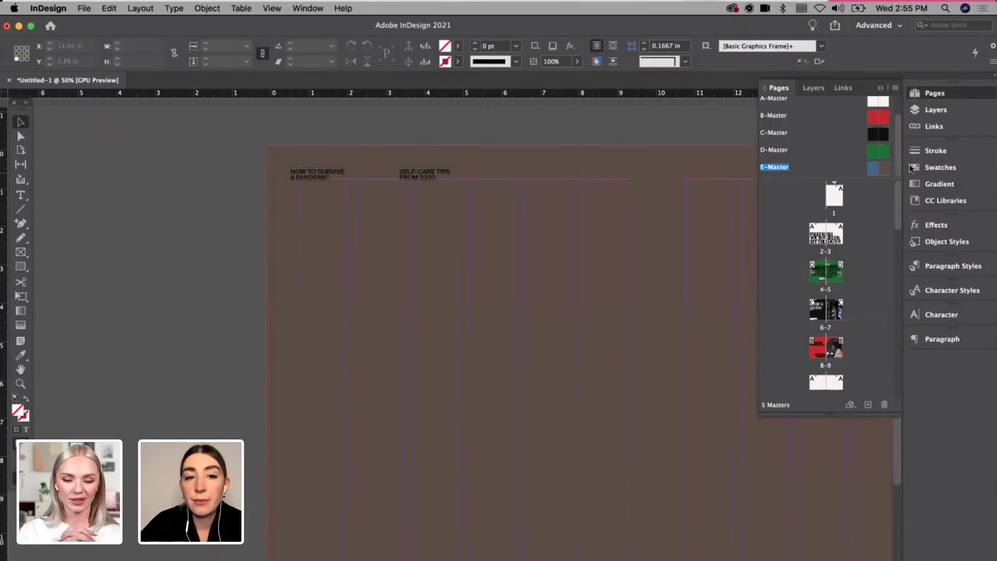
key(super+a)
key(super+minus)
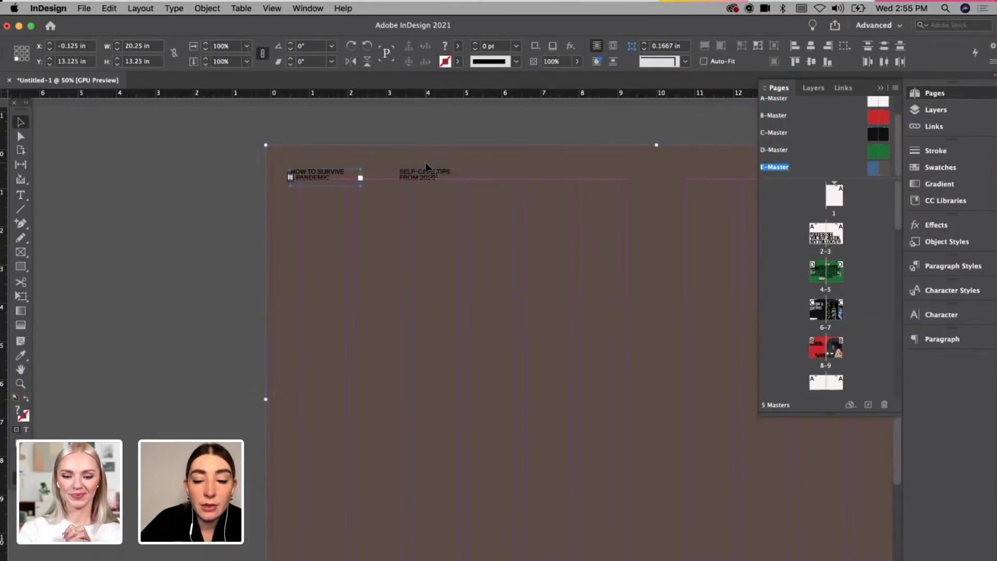
key(super+=)
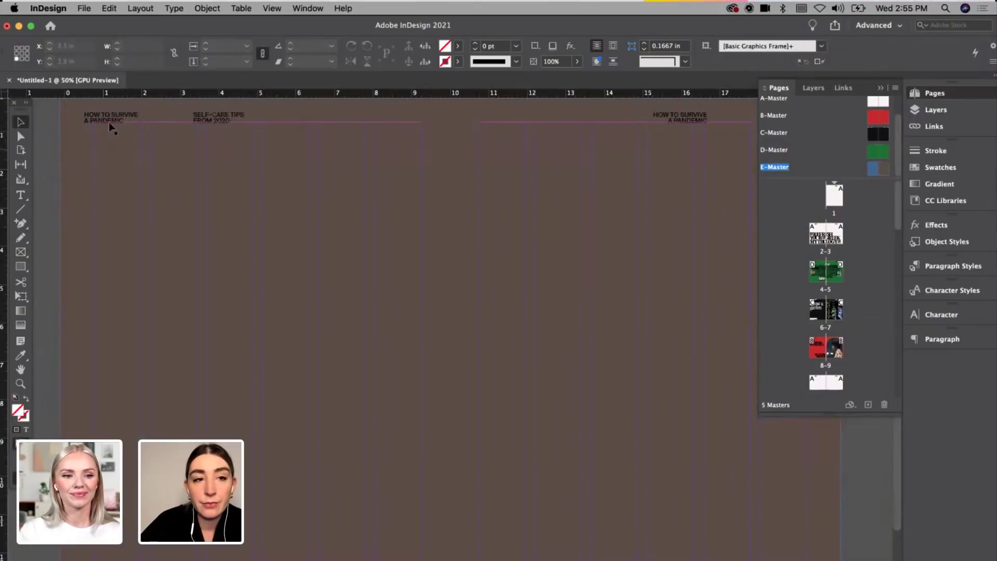
shift+click(208, 114)
drag(207, 114, 236, 131)
click(46, 156)
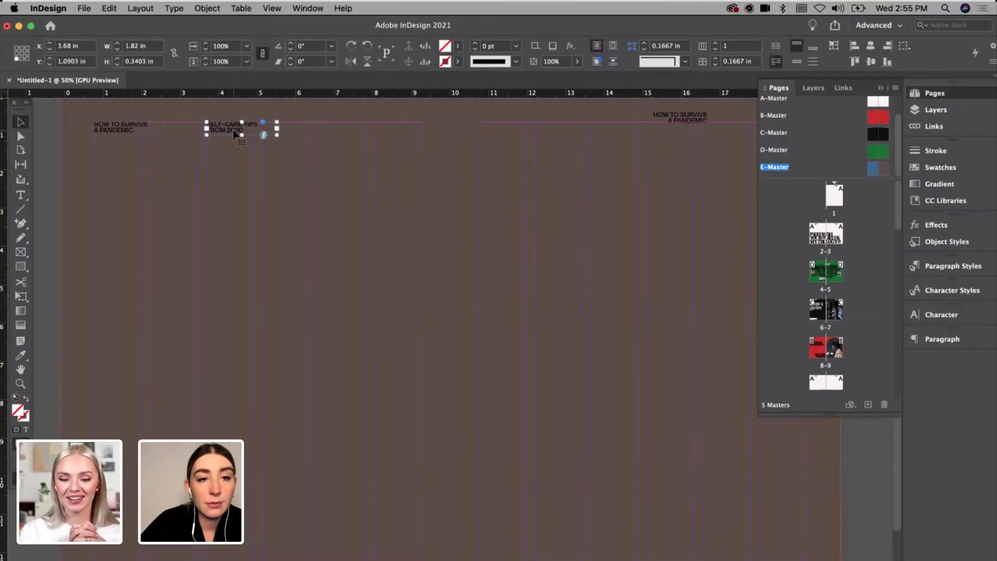
Step: Shift SELF-CARE TIPS FROM 2020 on E-Master's left-hand page back to the nearest column edge
scroll(236, 132, right, 3)
scroll(233, 134, left, 1)
double_click(187, 122)
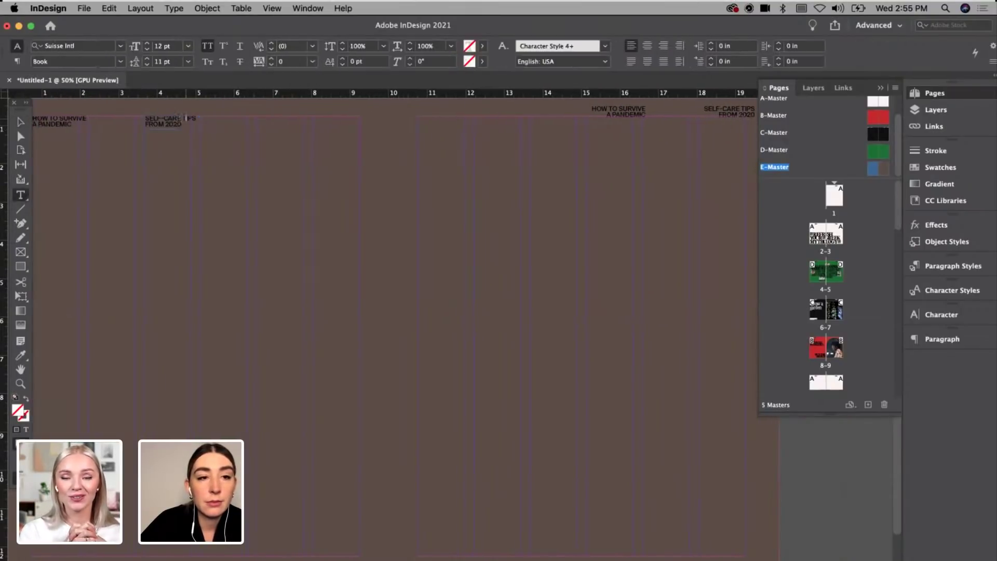
click(21, 122)
drag(170, 125, 149, 127)
Step: Move both running headers on E-Master's right-hand page onto its new top margin, right-aligned to the outer margin and a column edge
scroll(534, 168, right, 5)
drag(533, 167, 619, 136)
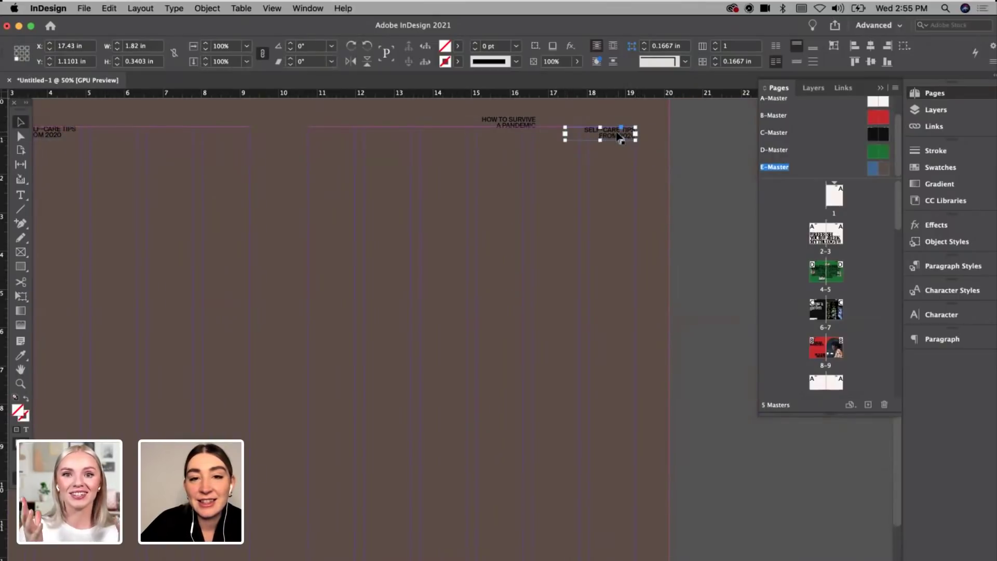
drag(530, 131, 529, 141)
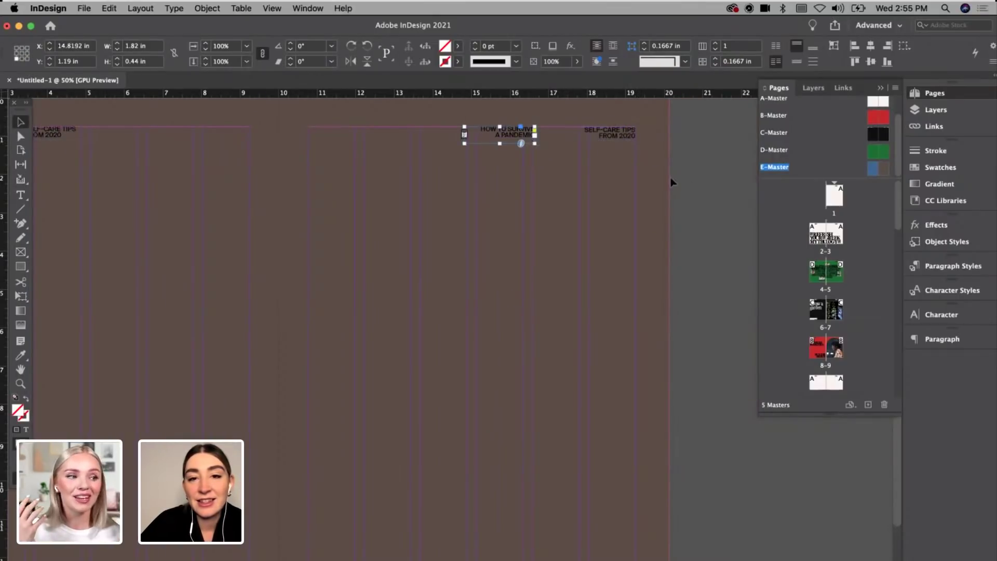
click(747, 165)
Step: Open D-Master and move both running headers on its left-hand page onto the new top margin and column edges
double_click(876, 151)
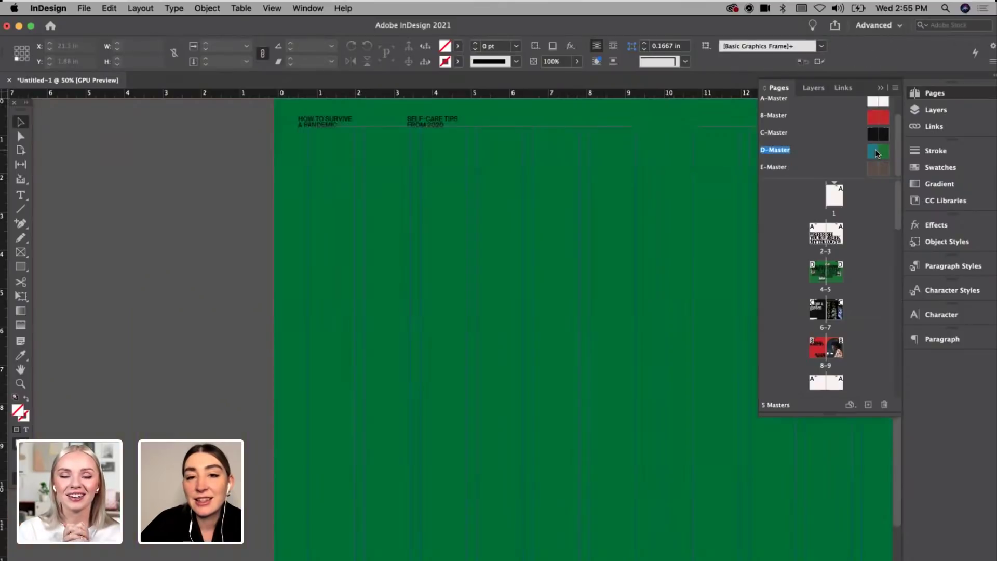
click(326, 129)
shift+click(426, 123)
mouse_move(426, 123)
mouse_down()
mouse_move(438, 140)
mouse_move(430, 133)
mouse_up()
click(80, 212)
Step: Move SELF-CARE TIPS FROM 2020 and HOW TO SURVIVE A PANDEMIC on D-Master's right-hand page onto its new top margin and column edges
scroll(428, 135, right, 10)
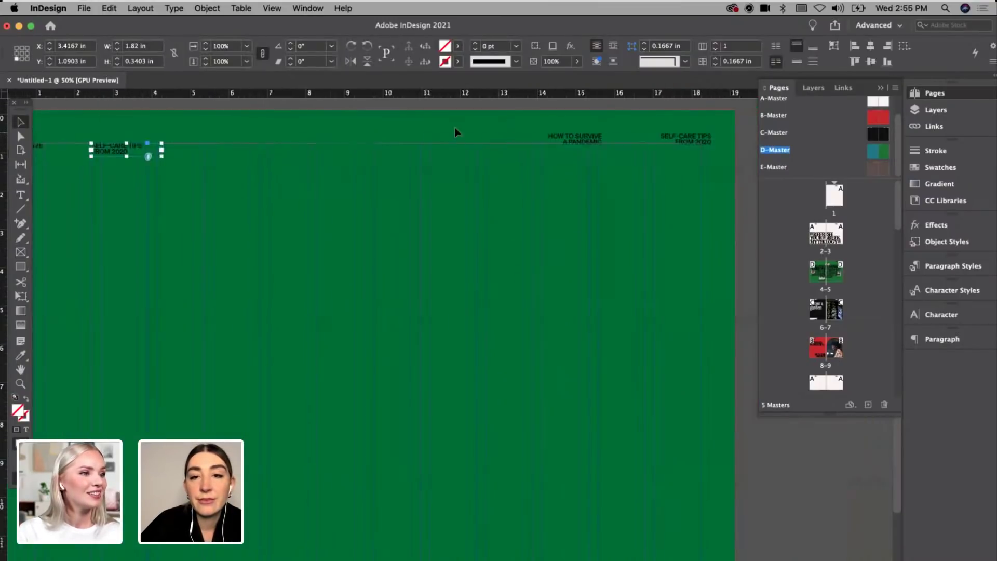
scroll(454, 130, right, 5)
drag(635, 150, 624, 152)
scroll(624, 153, down, 1)
drag(532, 141, 531, 150)
key(Left)
key(Left)
click(705, 177)
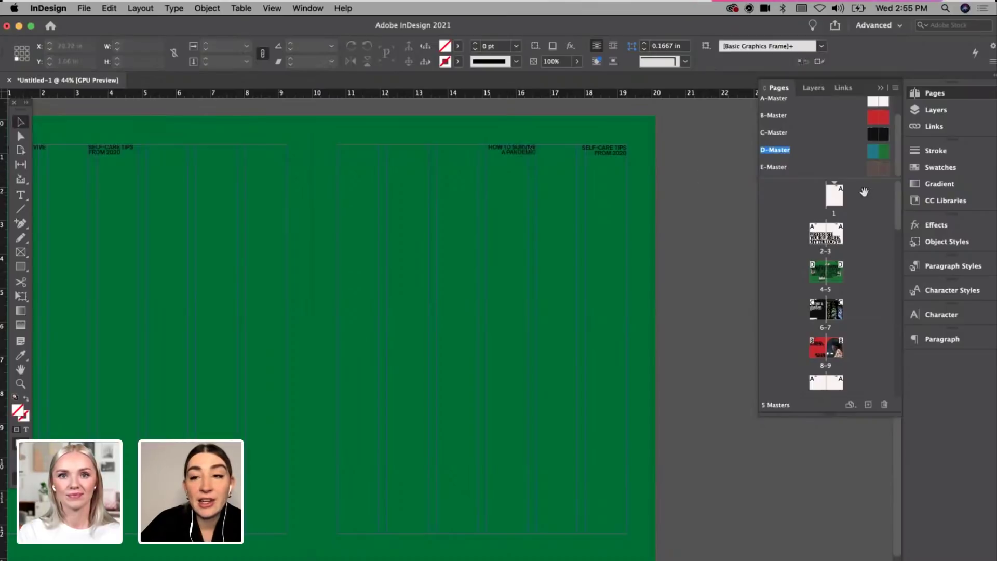
Step: Open C-Master and move both running headers on its left-hand page onto the new top margin and column edges
double_click(877, 135)
mouse_move(353, 147)
mouse_down()
mouse_move(367, 151)
mouse_move(358, 157)
mouse_up()
drag(437, 145, 434, 155)
Step: Move both running headers on C-Master's right-hand page onto its top margin, aligning their right edges with the outer margin and a column edge
scroll(590, 187, right, 10)
scroll(590, 187, right, 5)
drag(628, 167, 631, 177)
drag(525, 171, 525, 178)
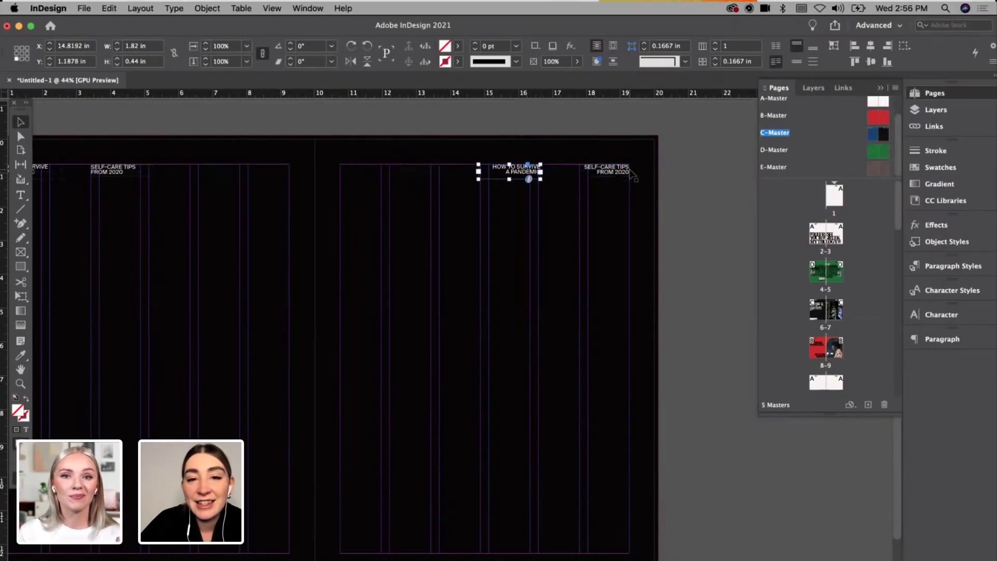
click(697, 182)
drag(487, 175, 486, 177)
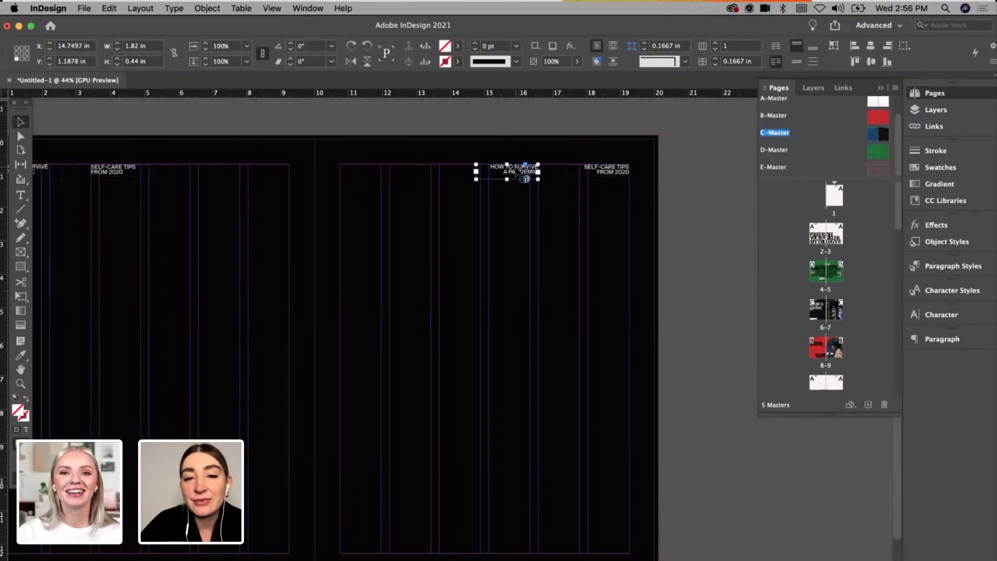
click(711, 131)
Step: Open B-Master and align both running headers on its left-hand page with the new top margin and column edges
double_click(873, 115)
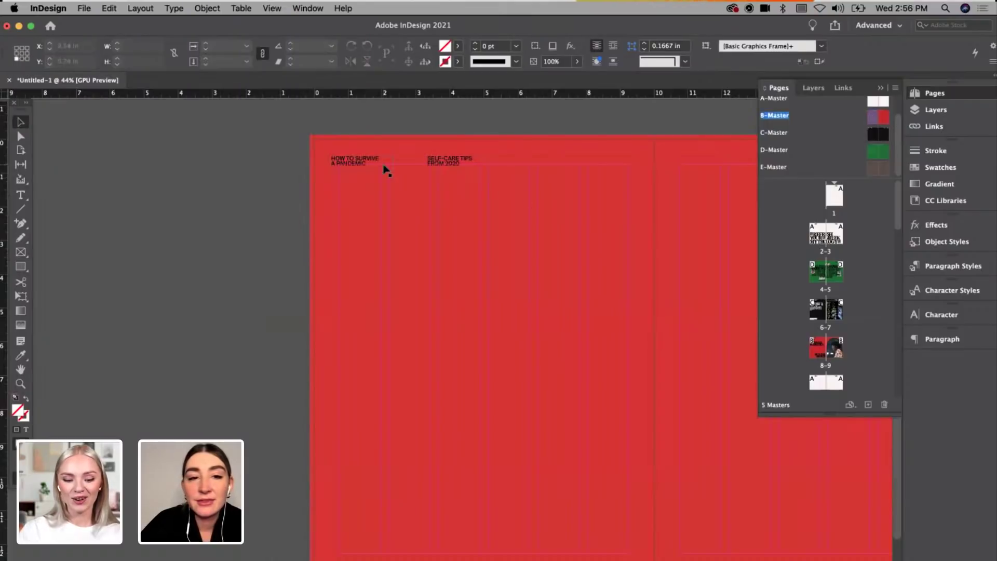
drag(356, 166, 363, 174)
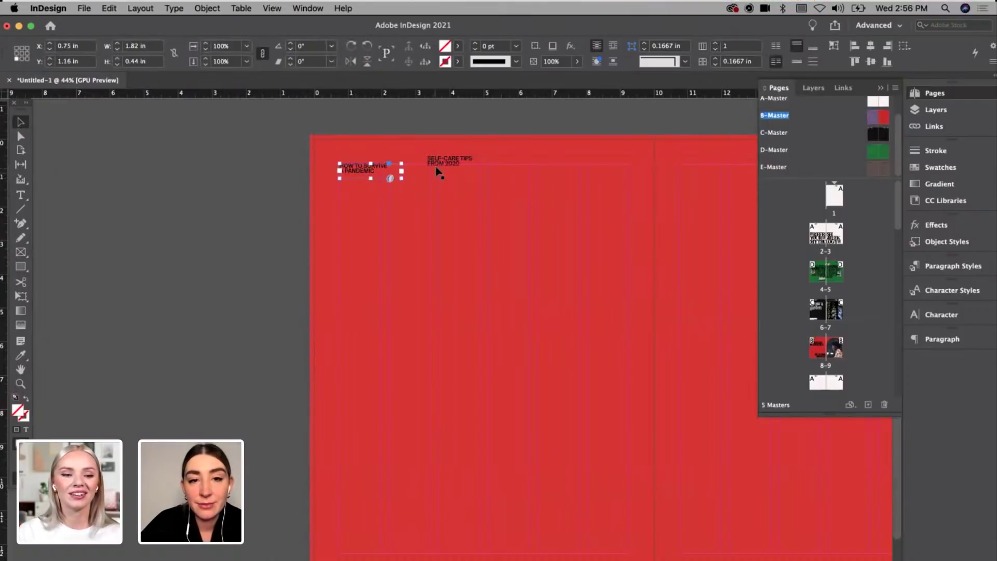
drag(441, 168, 440, 171)
drag(356, 171, 356, 174)
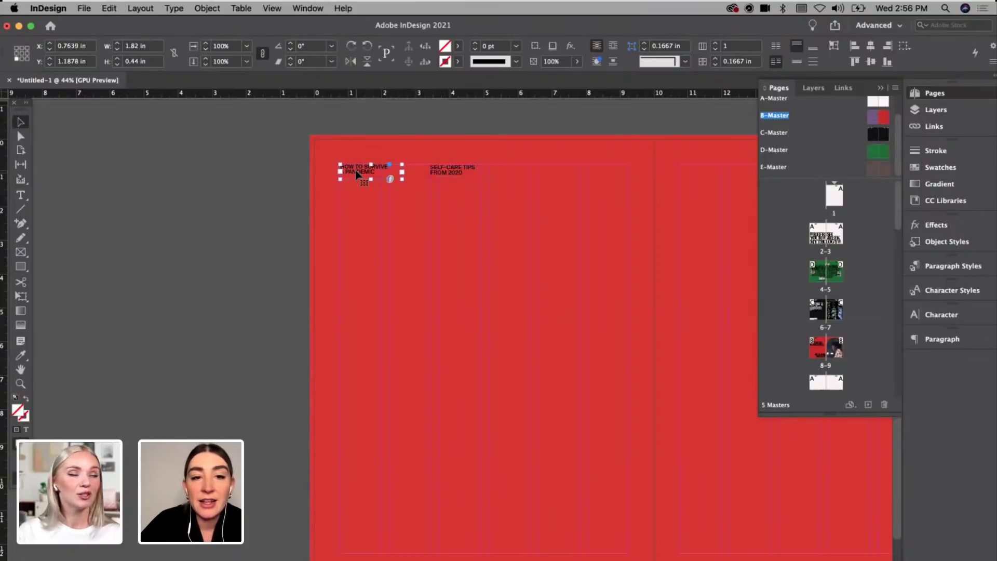
click(250, 192)
Step: Move SELF-CARE TIPS FROM 2020 and HOW TO SURVIVE A PANDEMIC on B-Master's right-hand page onto its new top margin and column edges
scroll(250, 192, right, 8)
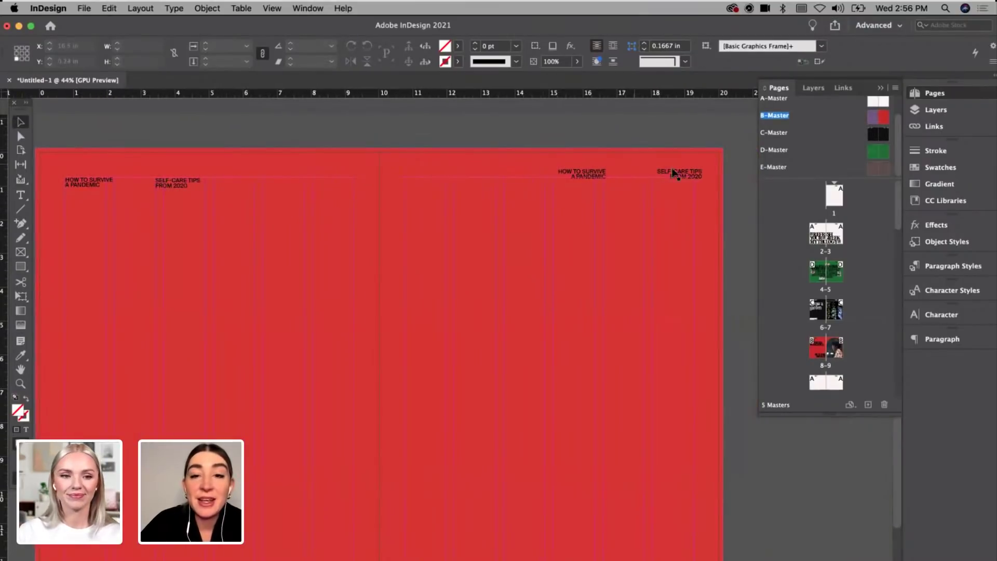
drag(693, 179, 685, 188)
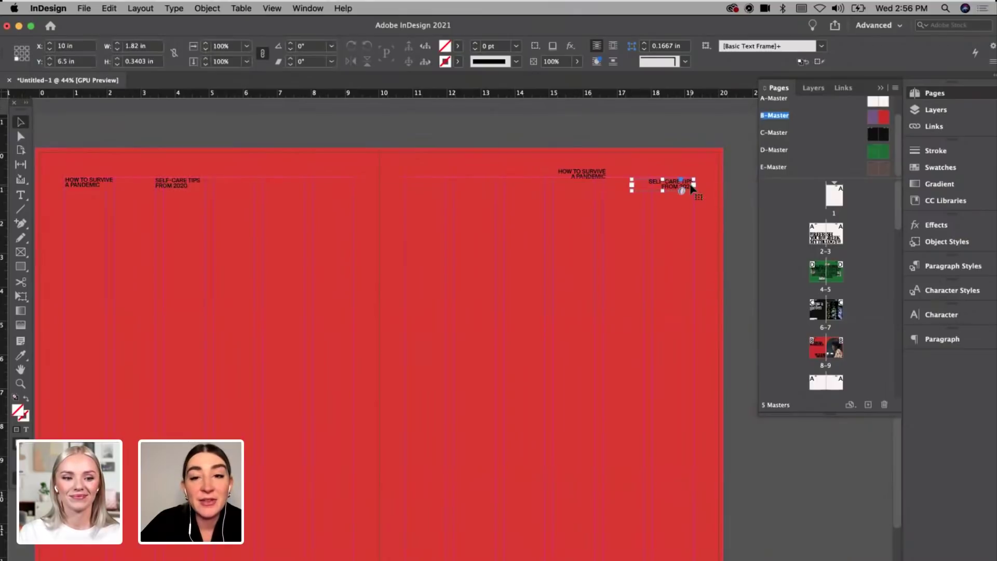
key(Up)
key(Up)
key(Up)
drag(603, 179, 599, 185)
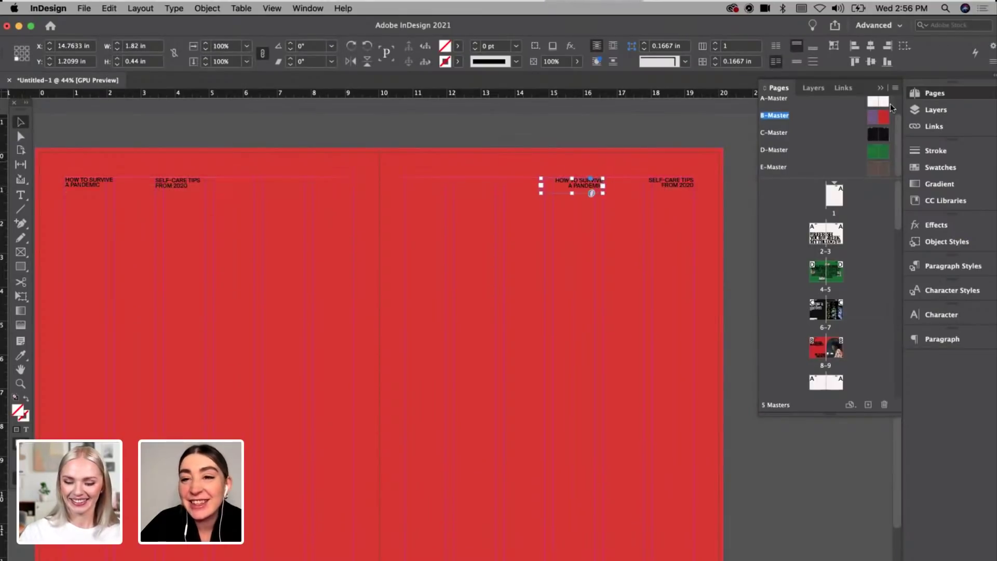
Step: Open A-Master and preview its running headers without guides
scroll(868, 123, up, 1)
double_click(873, 123)
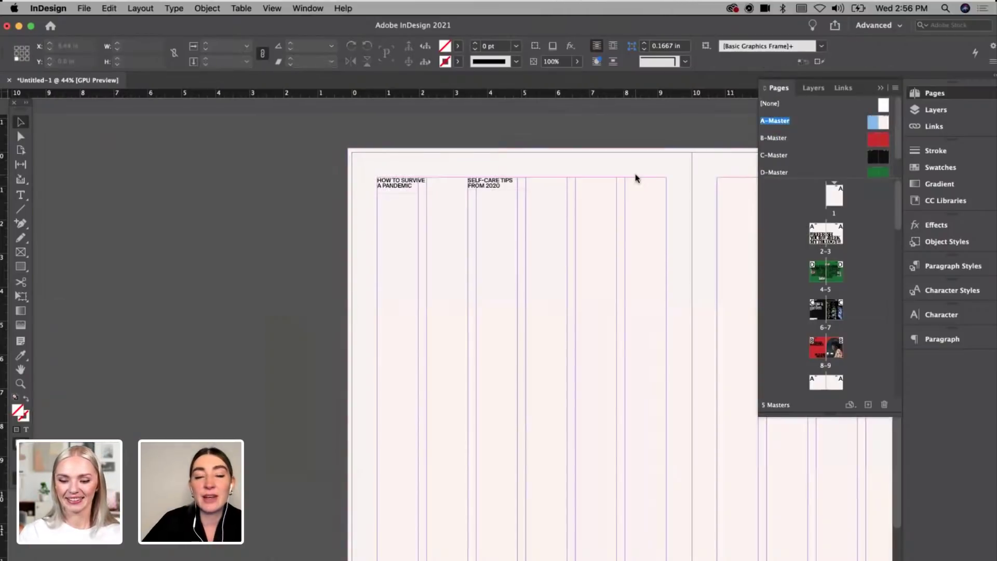
key(w)
Step: On pages 2–3, move the REFRESH YOUR GREEK MYTHOLOGY headline with its statue images onto the new left and bottom margins, then preview the spread
double_click(825, 242)
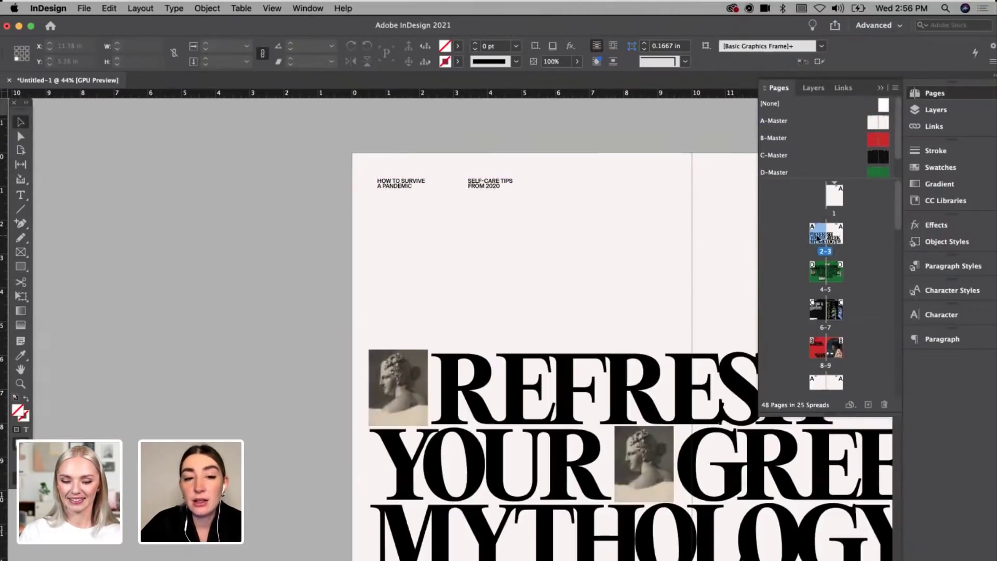
key(w)
key(super+minus)
key(super+minus)
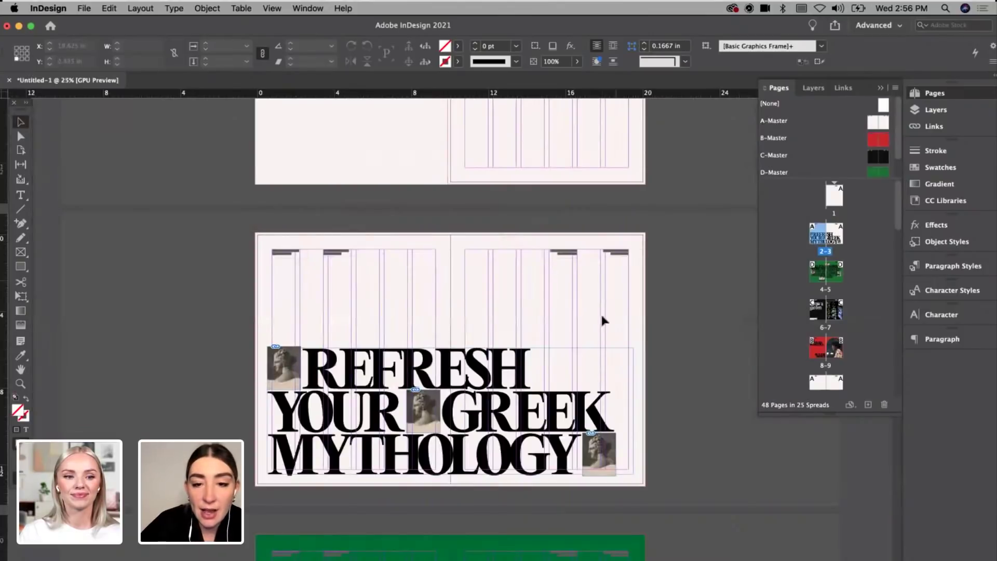
click(627, 347)
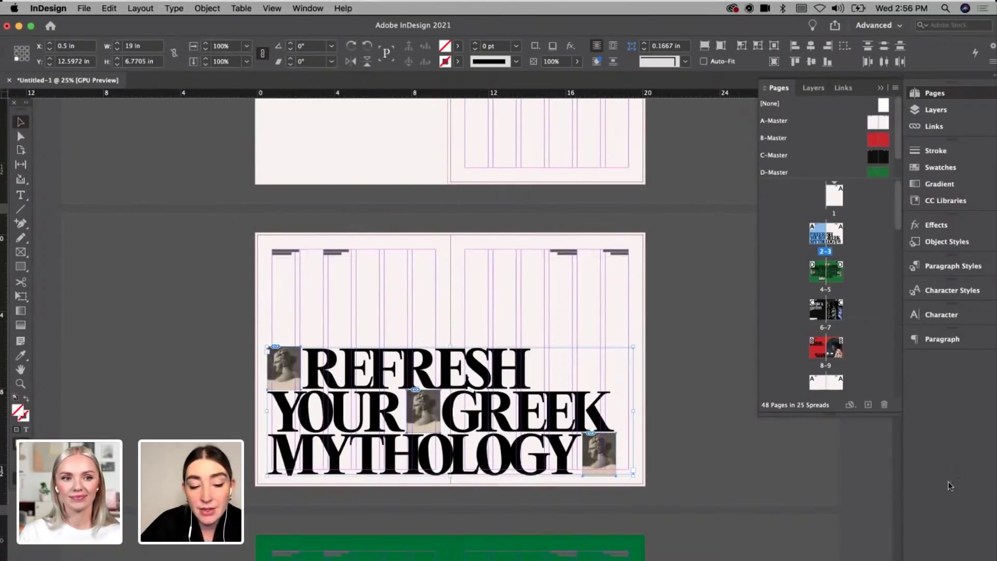
drag(459, 433, 464, 426)
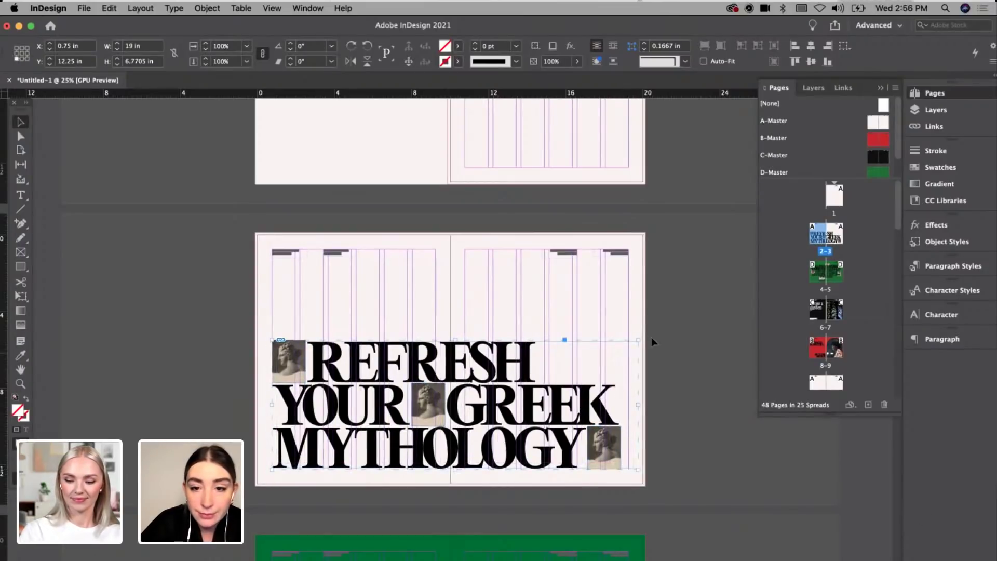
key(w)
click(718, 295)
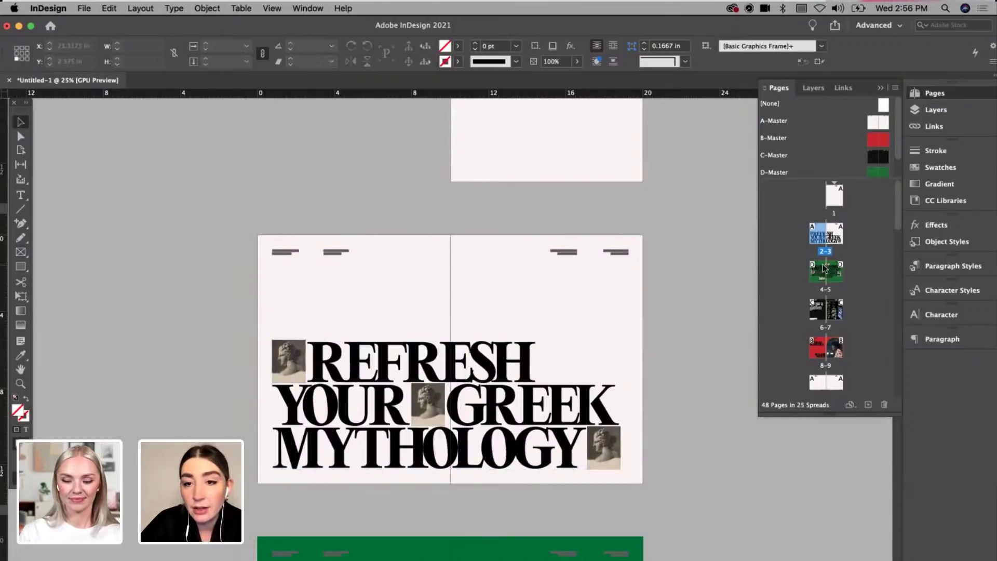
Step: Check pages 4–5, then move the Grow a garden headline on pages 6–7 onto the new left margin
double_click(825, 268)
click(826, 311)
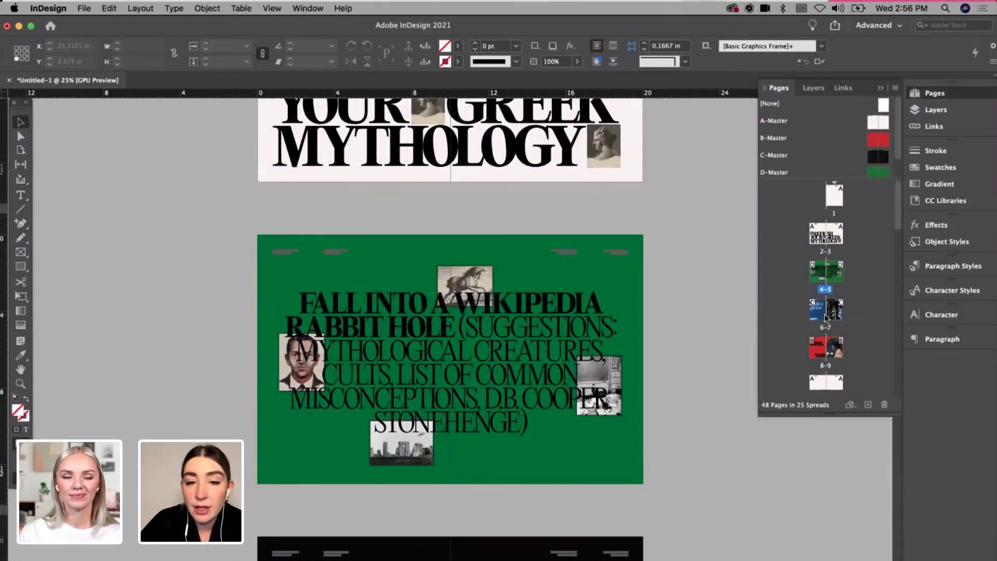
double_click(826, 311)
key(w)
click(295, 343)
drag(295, 343, 300, 343)
Step: Move the small body text on page 6 onto the new left and bottom margins and preview the spread
click(286, 469)
drag(287, 469, 289, 464)
key(w)
key(p)
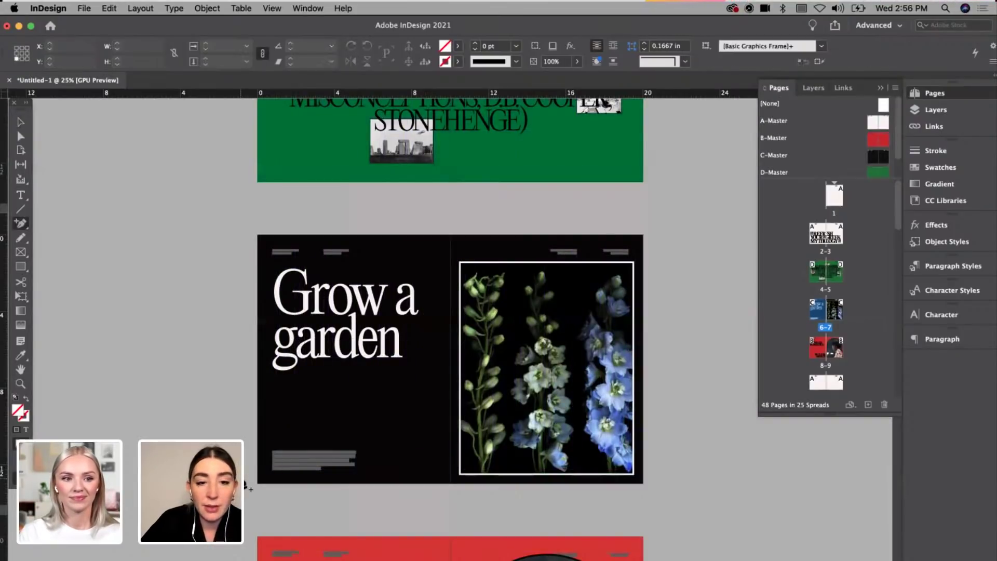
Step: On page 7, fit the white-bordered flower photo to the bottom margin and narrow its frame to both side margins
key(super+equal)
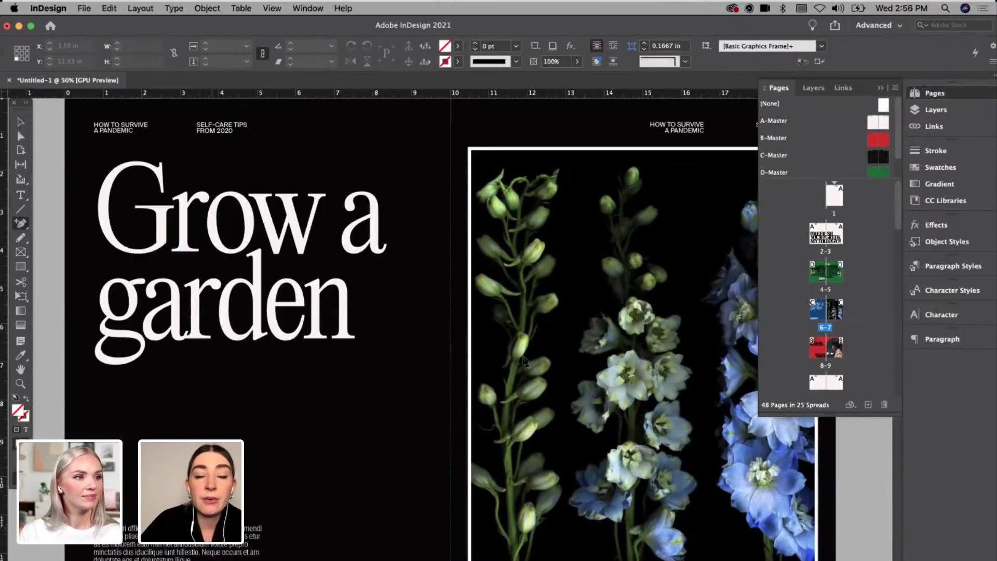
key(super+minus)
key(w)
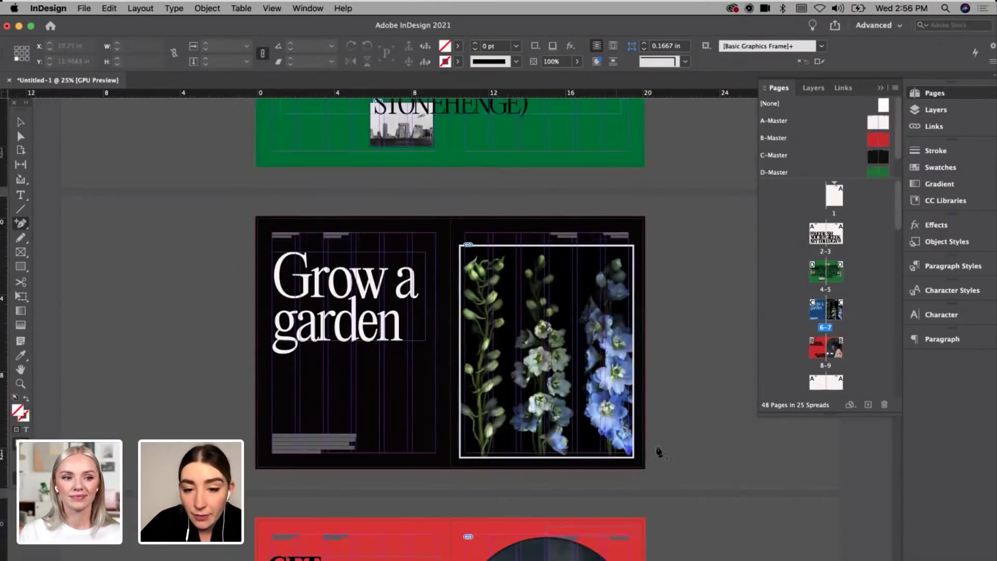
key(super+equal)
scroll(658, 451, right, 5)
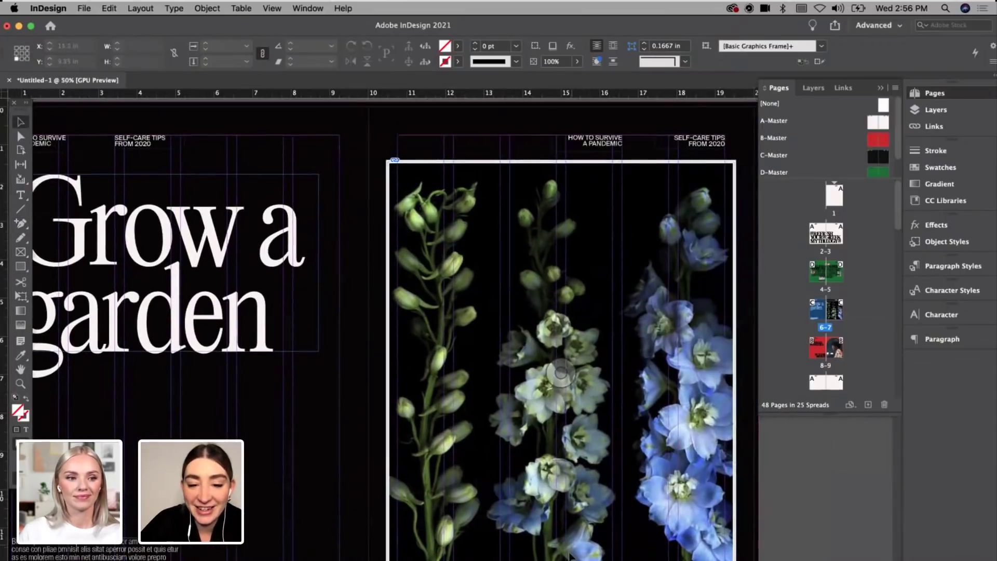
scroll(570, 555, down, 1)
click(569, 544)
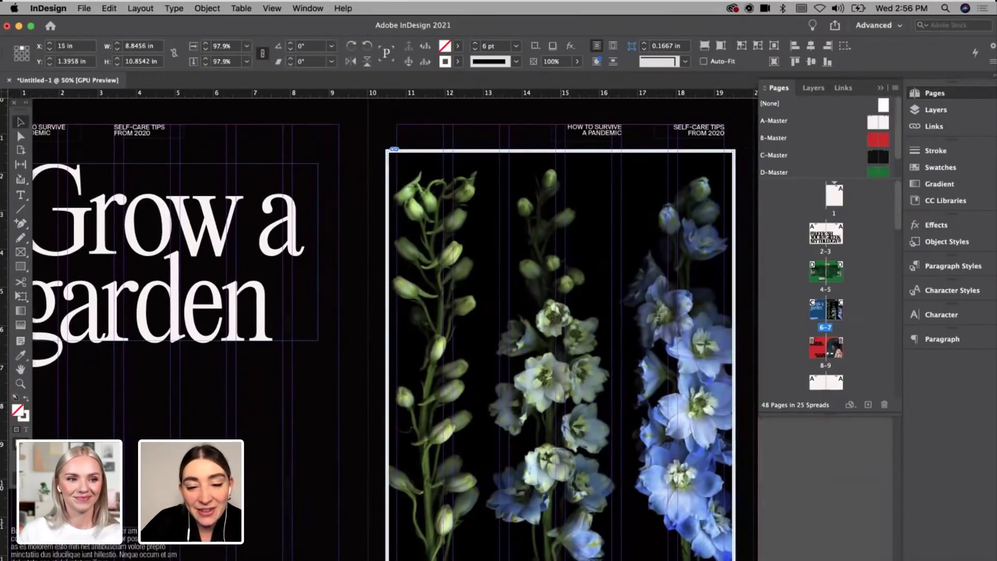
drag(561, 560, 560, 557)
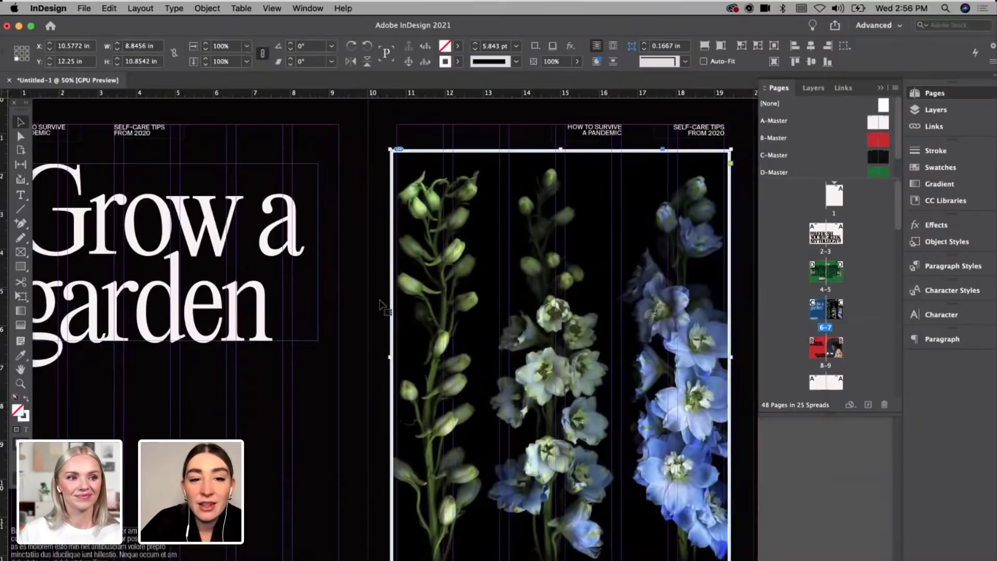
drag(390, 357, 398, 358)
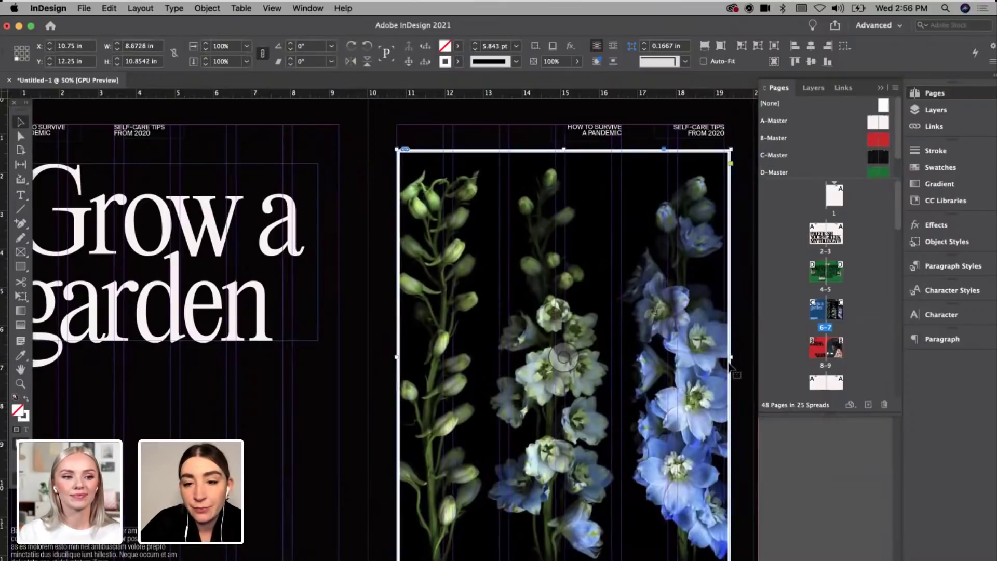
drag(731, 357, 727, 357)
Step: On page 9, fit the arched portrait to the new margins and extend the red cover rectangle over the running headers
double_click(834, 352)
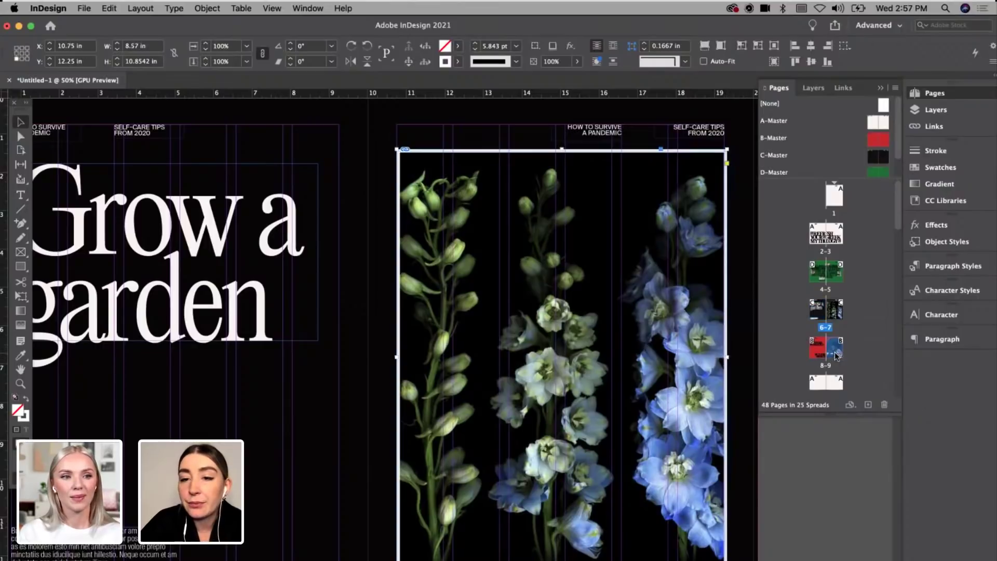
scroll(545, 492, down, 5)
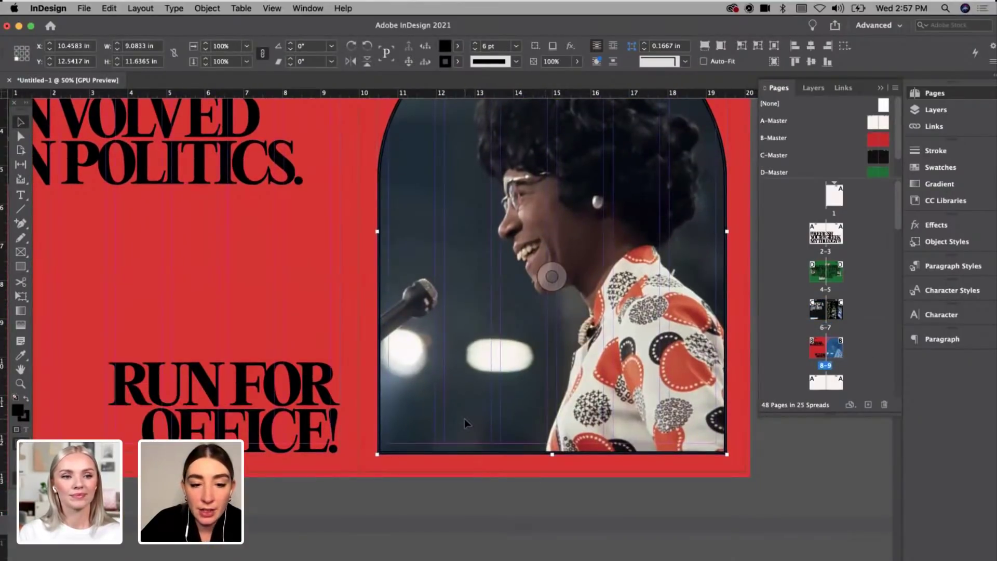
scroll(476, 409, up, 3)
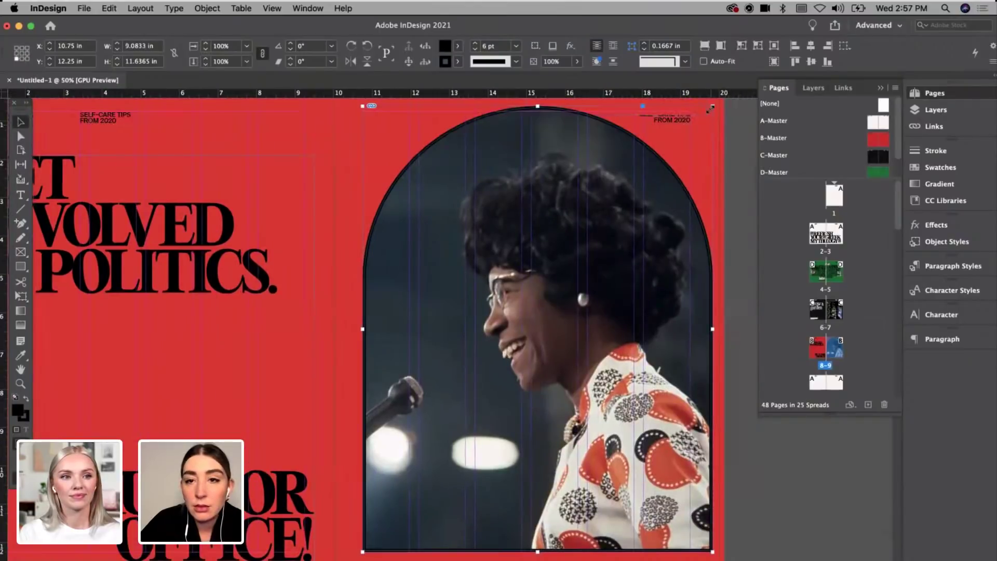
drag(712, 108, 690, 136)
click(659, 126)
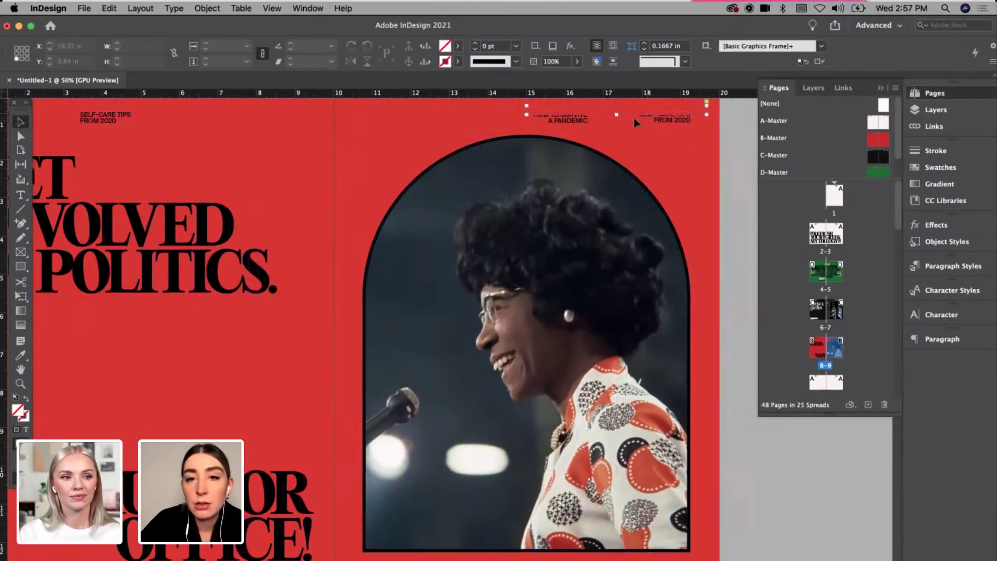
drag(617, 114, 617, 127)
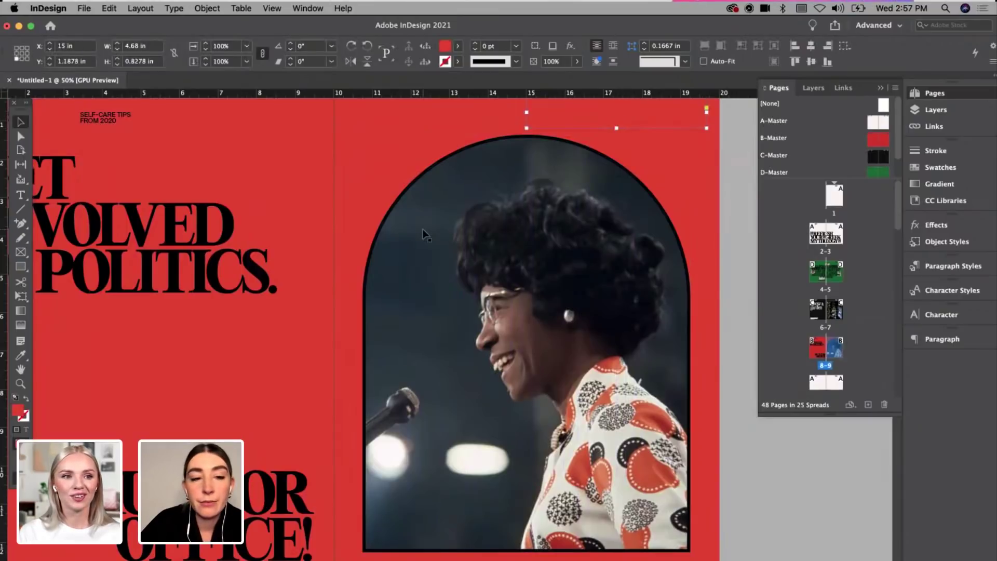
Step: Resize the headline text frame on page 8 to end at the new inner and bottom margins
scroll(423, 234, left, 10)
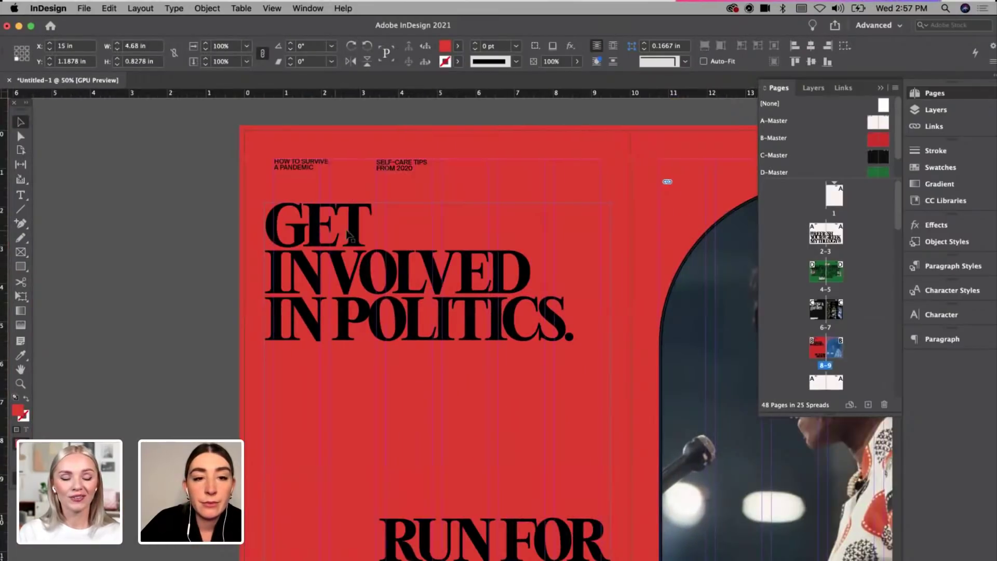
click(363, 235)
scroll(514, 370, down, 5)
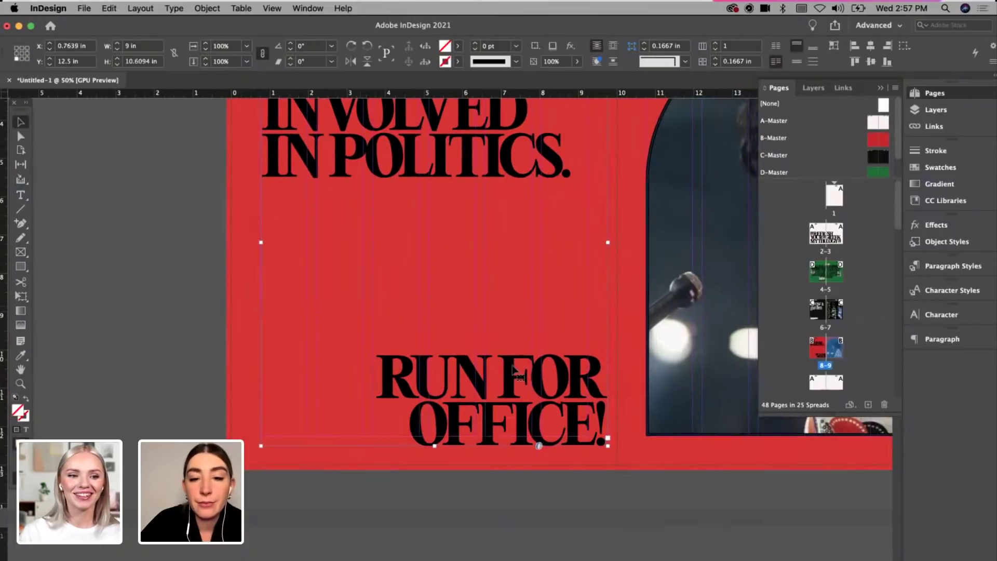
drag(608, 242, 588, 242)
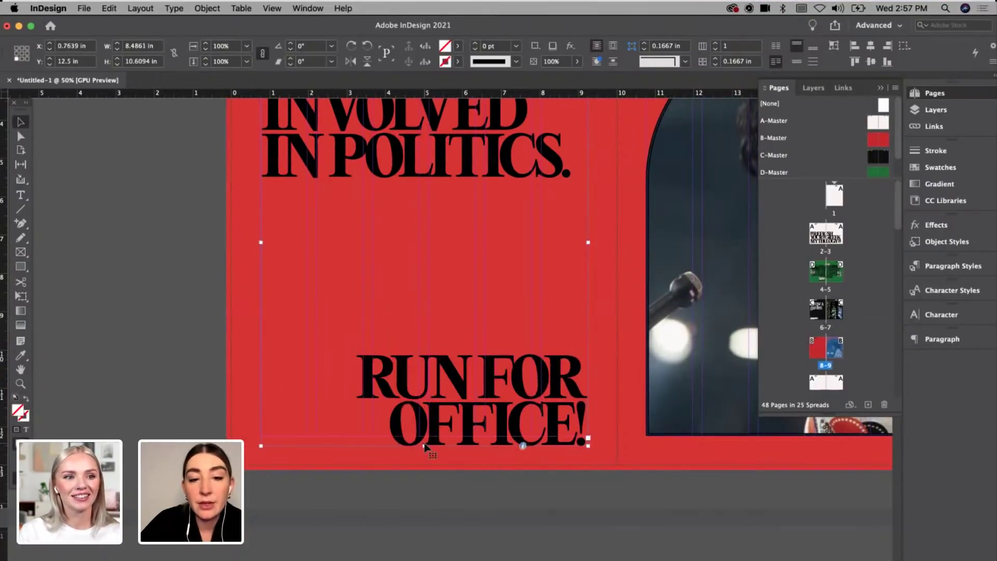
drag(425, 446, 439, 436)
Step: Reduce the leading of the blank lines above RUN FOR OFFICE! so the whole text fits in its frame
key(w)
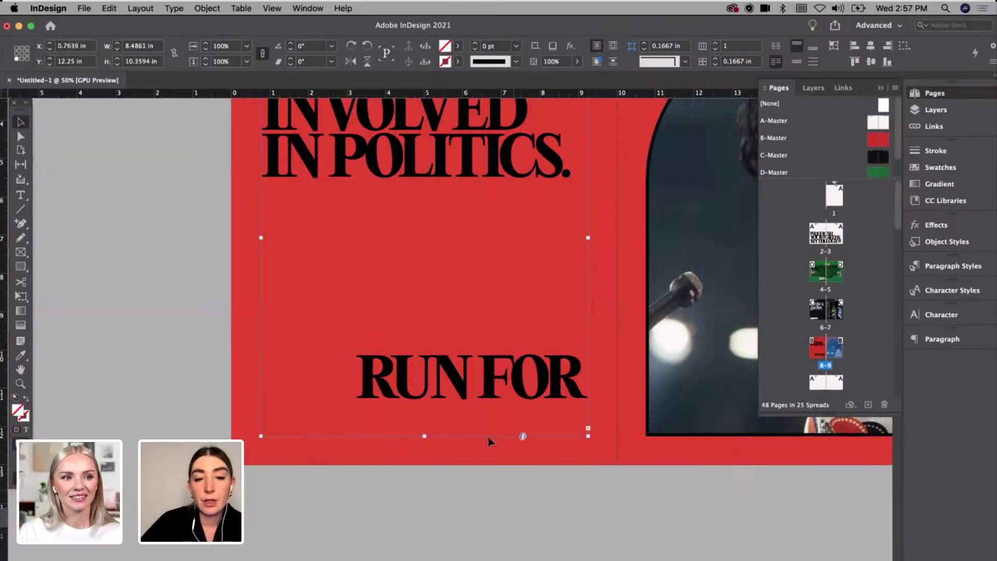
double_click(387, 270)
double_click(424, 310)
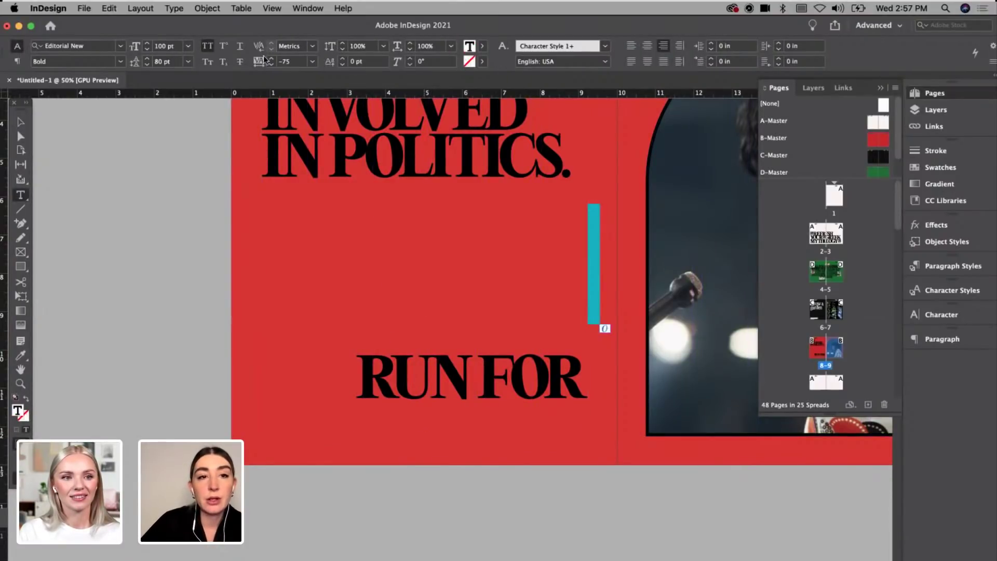
click(145, 64)
click(145, 64)
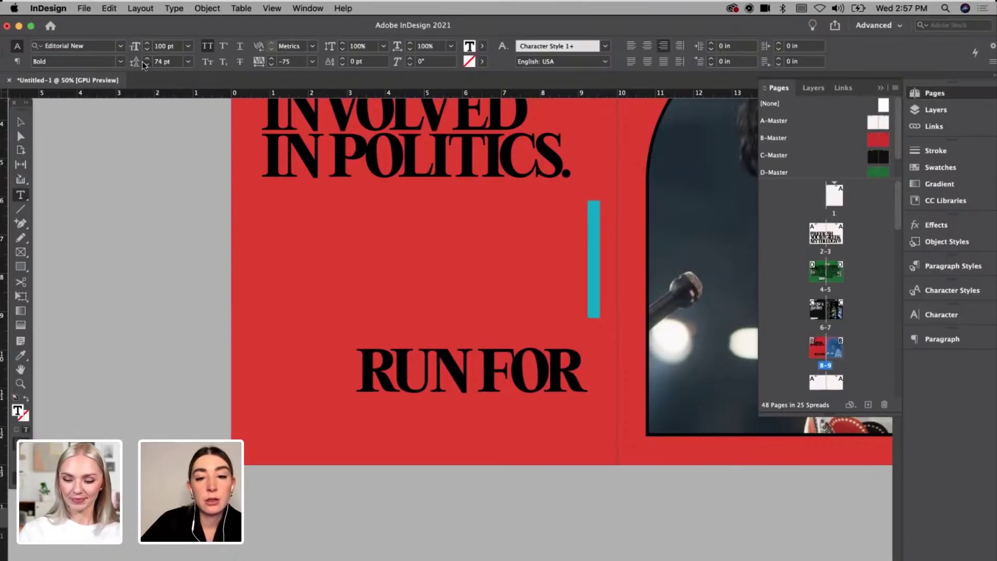
click(145, 63)
click(145, 63)
key(Escape)
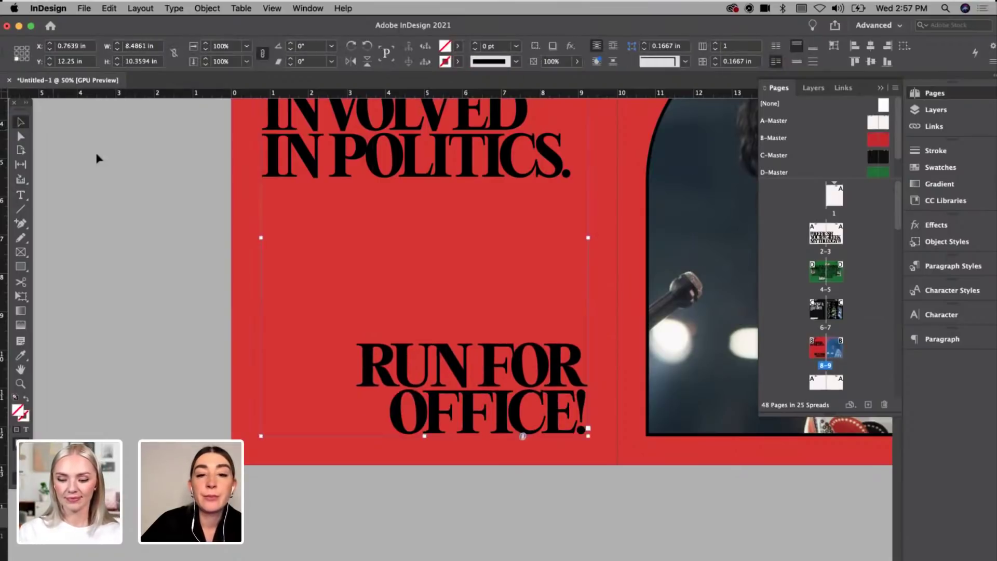
Step: Review the refitted spreads from pages 2–3 to 8–9 in preview without guides
key(w)
click(96, 154)
key(super+minus)
key(w)
scroll(537, 248, up, 10)
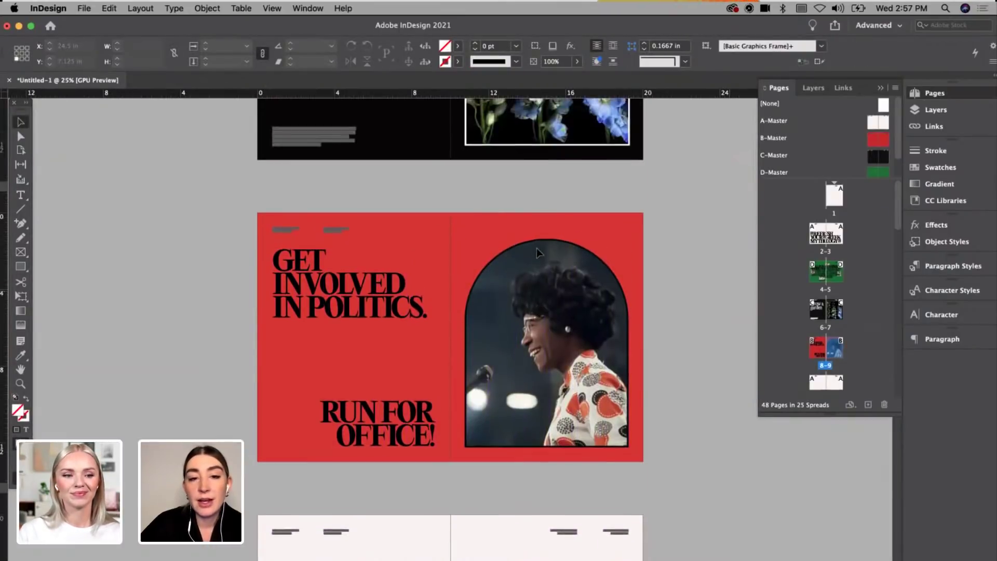
scroll(729, 290, up, 5)
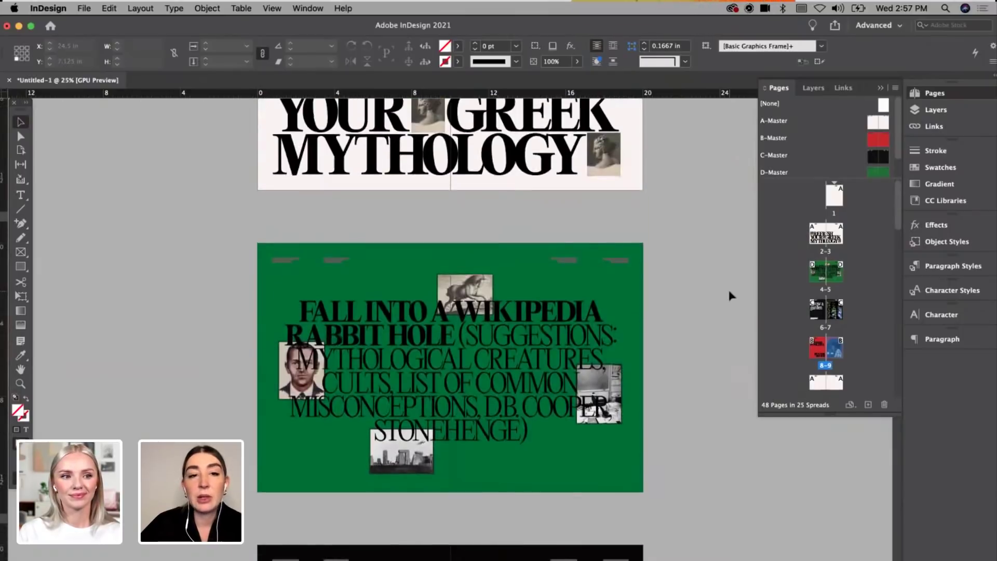
scroll(728, 290, down, 8)
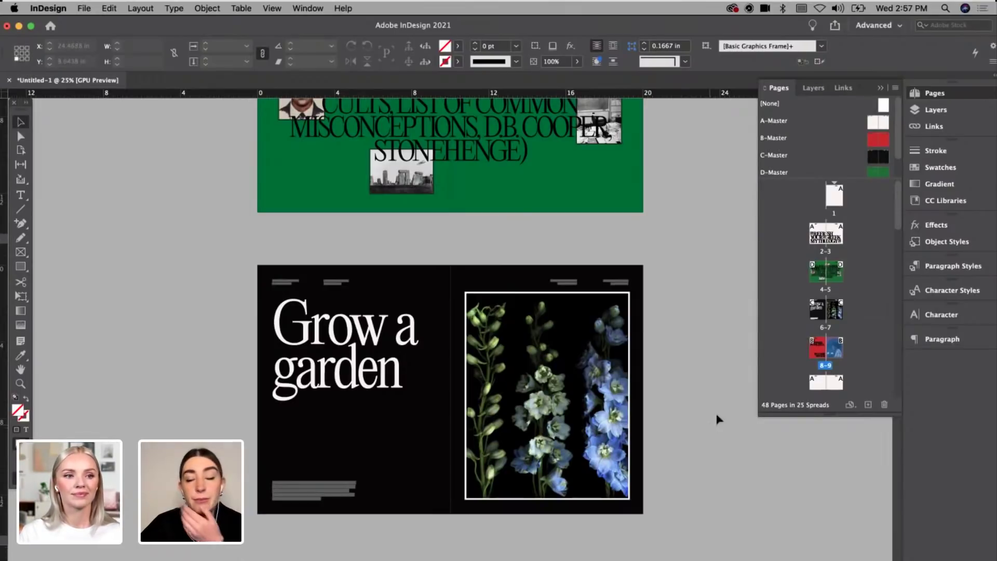
scroll(845, 322, down, 3)
Step: Open the blank spread on pages 10–11 and apply A-Master to both of its pages
double_click(815, 341)
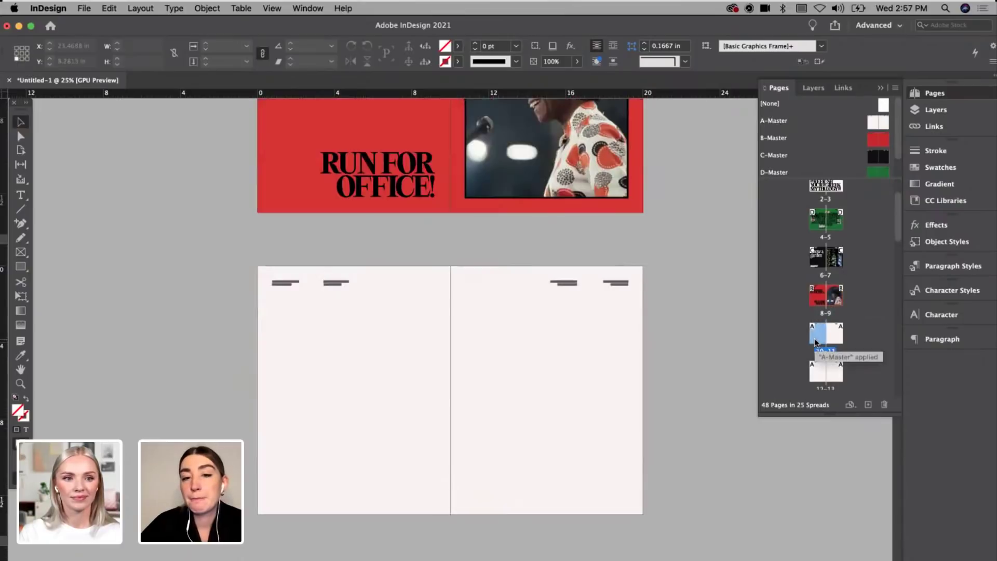
drag(875, 122, 819, 334)
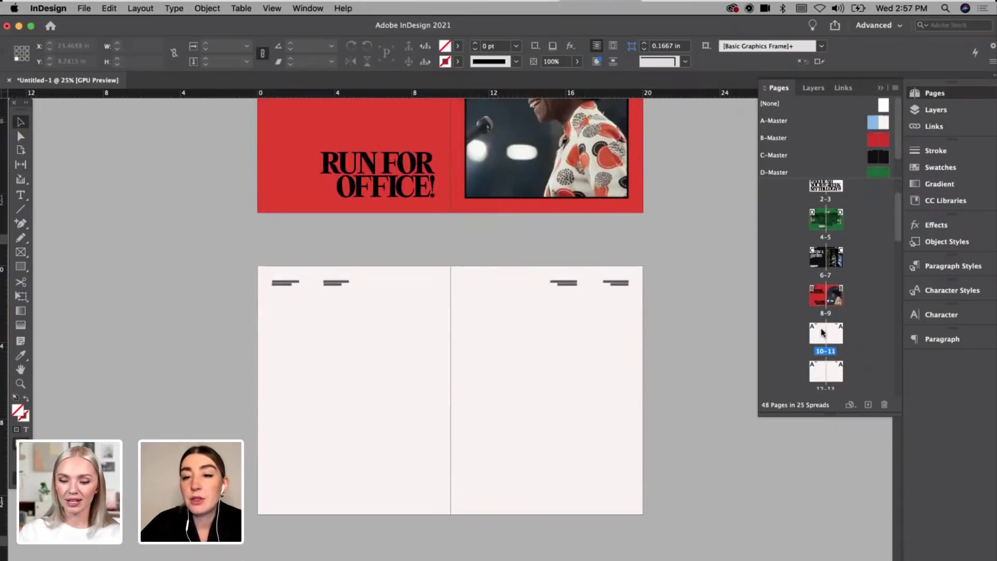
drag(882, 125, 837, 342)
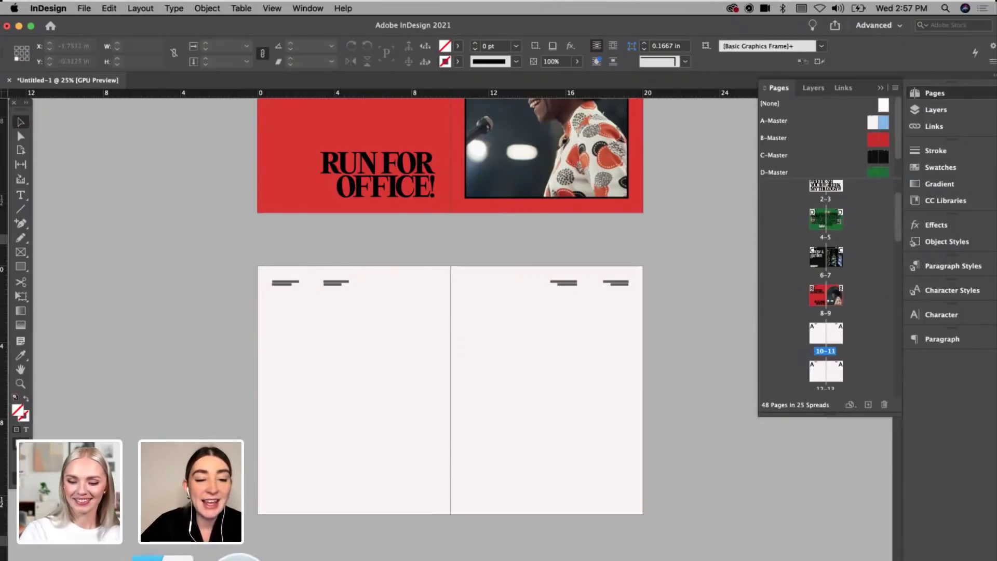
Step: Browse the Photos folder in Finder, and bold item 4, Get involved in politics, run for office!, in TextEdit's LIST document
click(177, 558)
scroll(685, 372, down, 2)
scroll(685, 372, up, 5)
scroll(685, 372, down, 3)
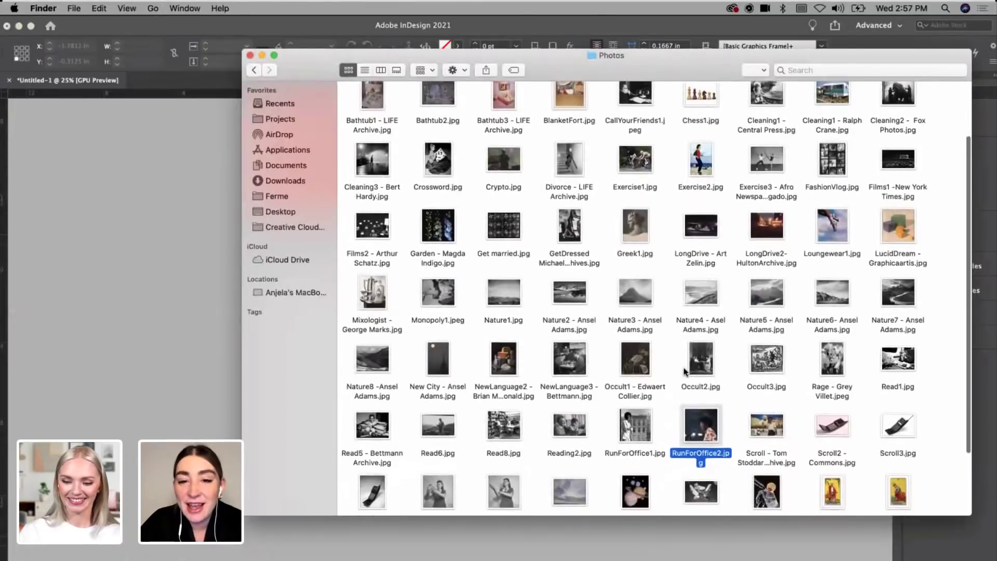
click(545, 553)
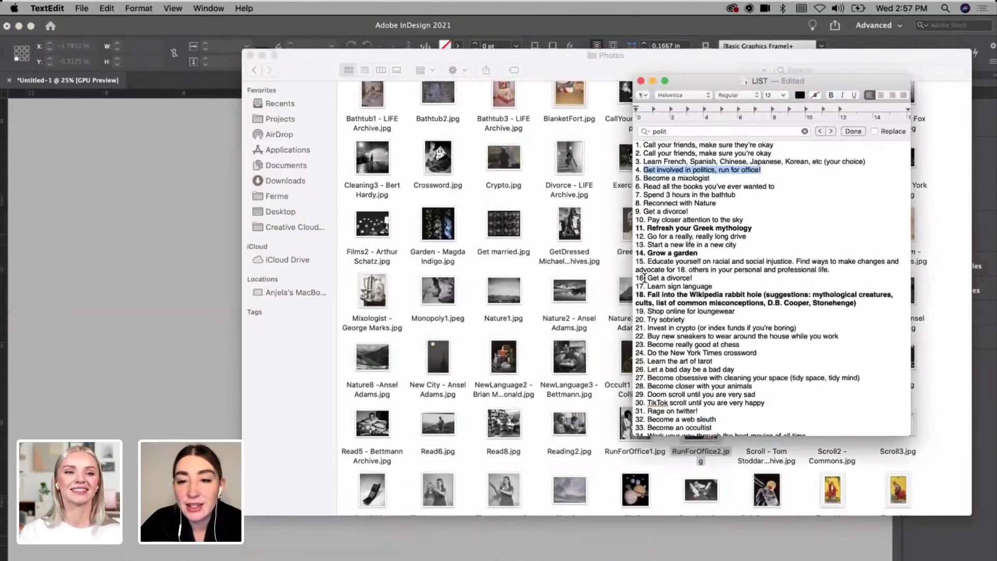
scroll(691, 247, down, 2)
scroll(692, 247, up, 2)
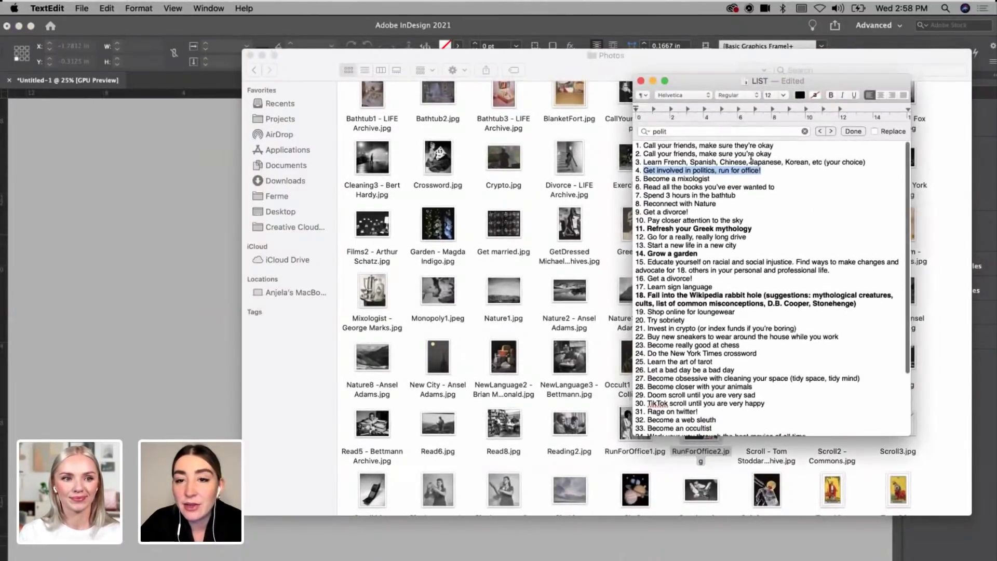
drag(763, 170, 619, 173)
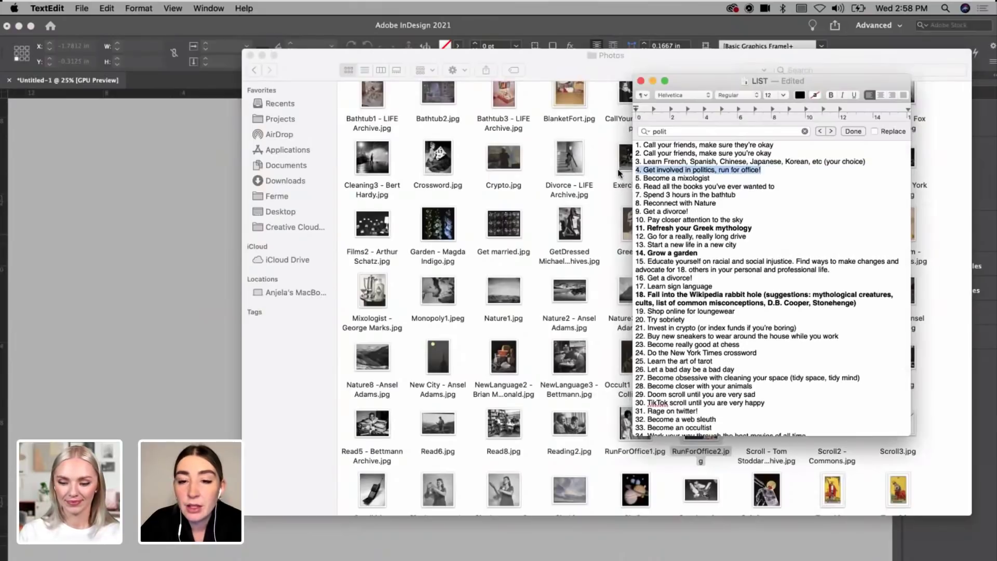
key(super+b)
Step: Look through the remaining list entries and bold item 8, Reconnect with Nature
scroll(858, 359, down, 2)
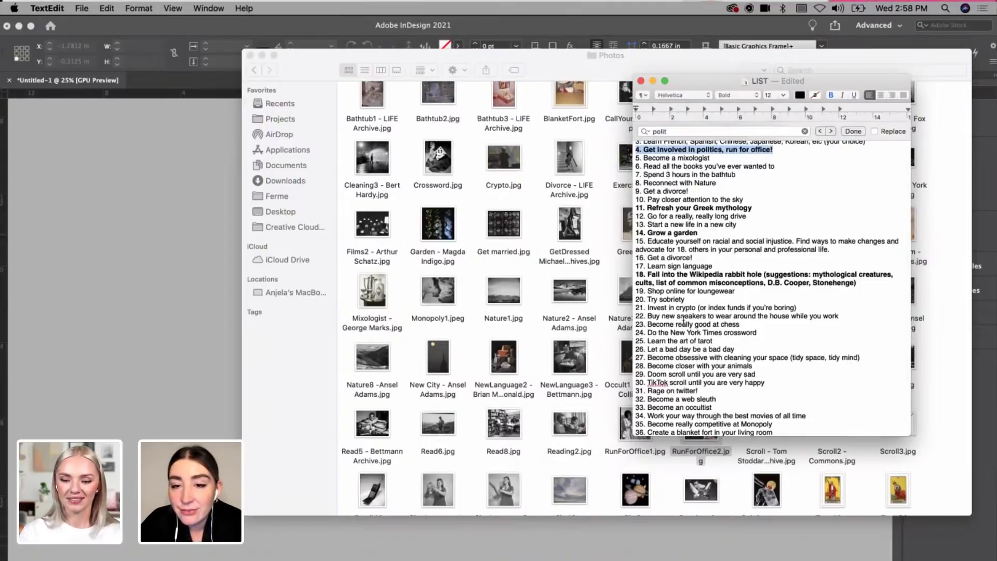
click(667, 267)
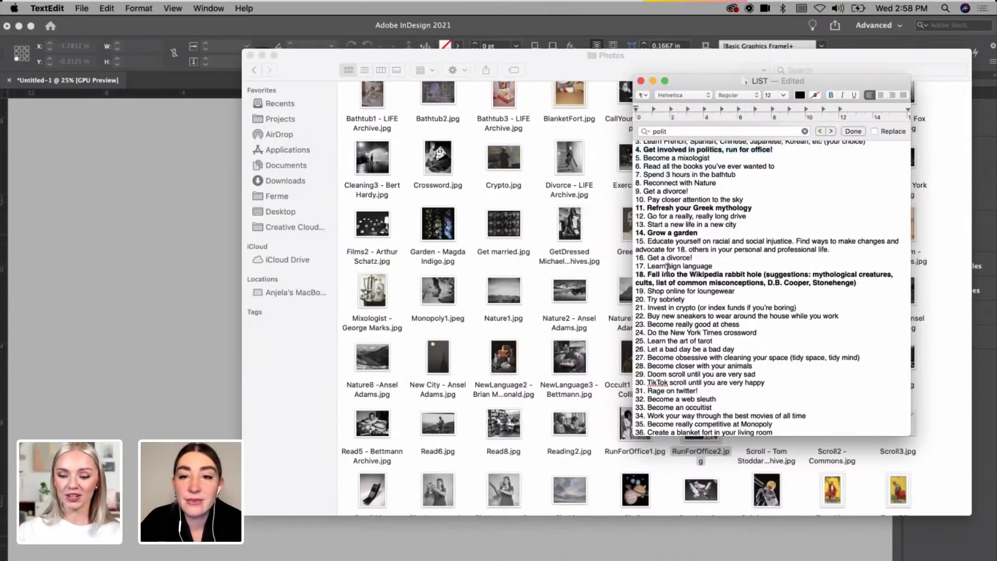
drag(637, 182, 733, 184)
key(super+b)
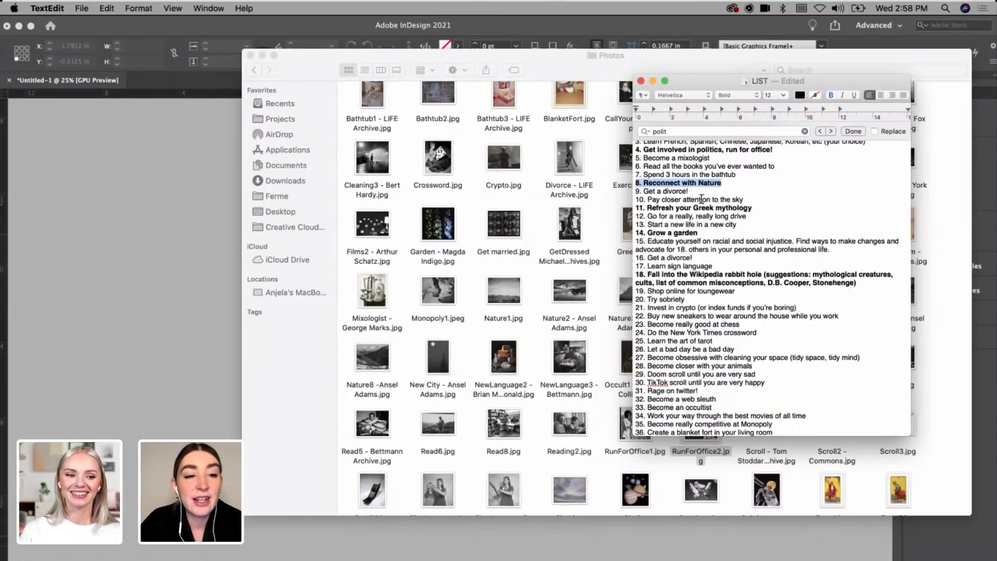
Step: Back in InDesign, add a text frame reading Reconnect with nature across pages 10–11 and apply Character Style 2 to its text
click(176, 207)
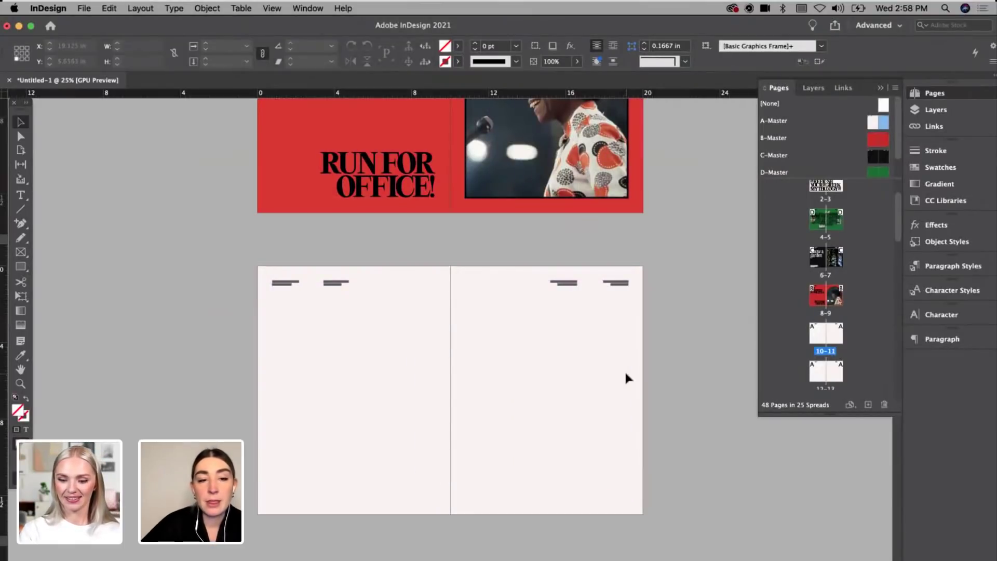
key(t)
drag(272, 302, 552, 471)
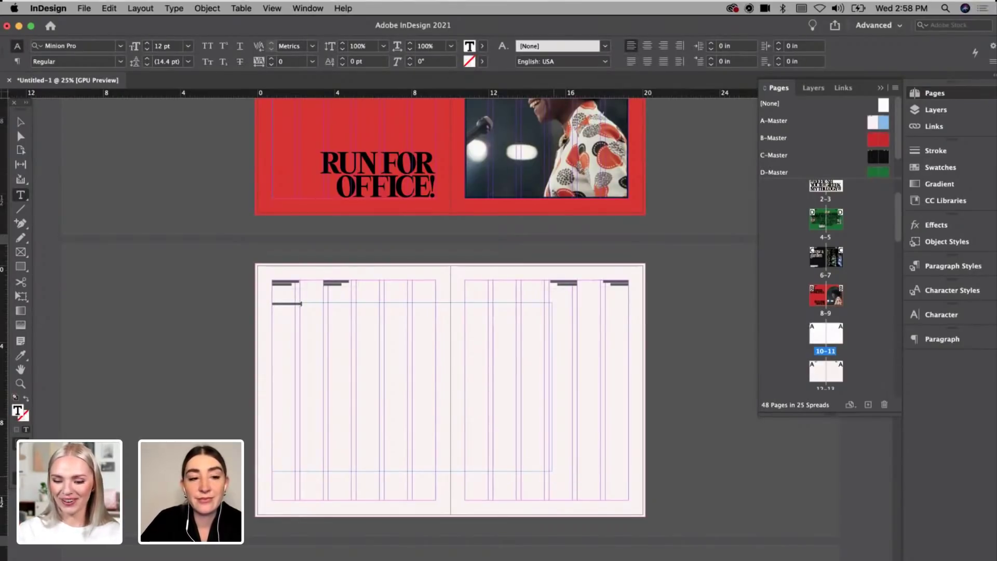
key(super+a)
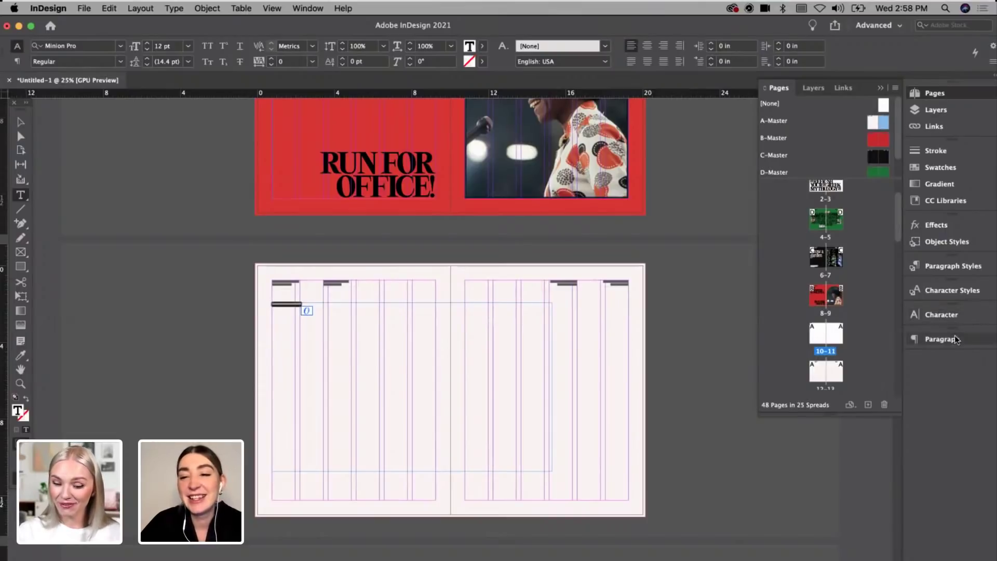
click(954, 288)
click(834, 344)
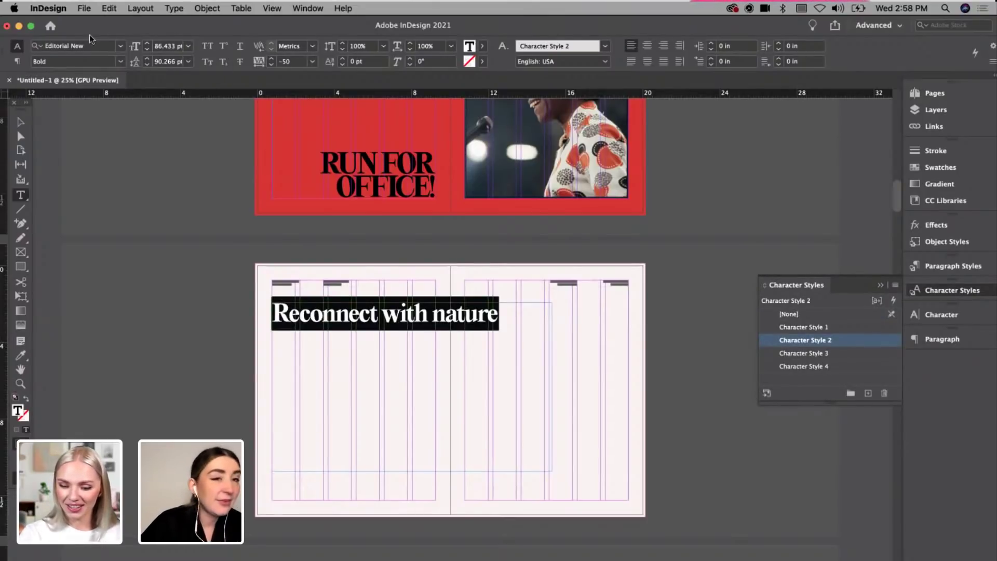
Step: Set the Reconnect with nature headline to the Light weight and move it to the lower right of the spread, against the margins
click(119, 63)
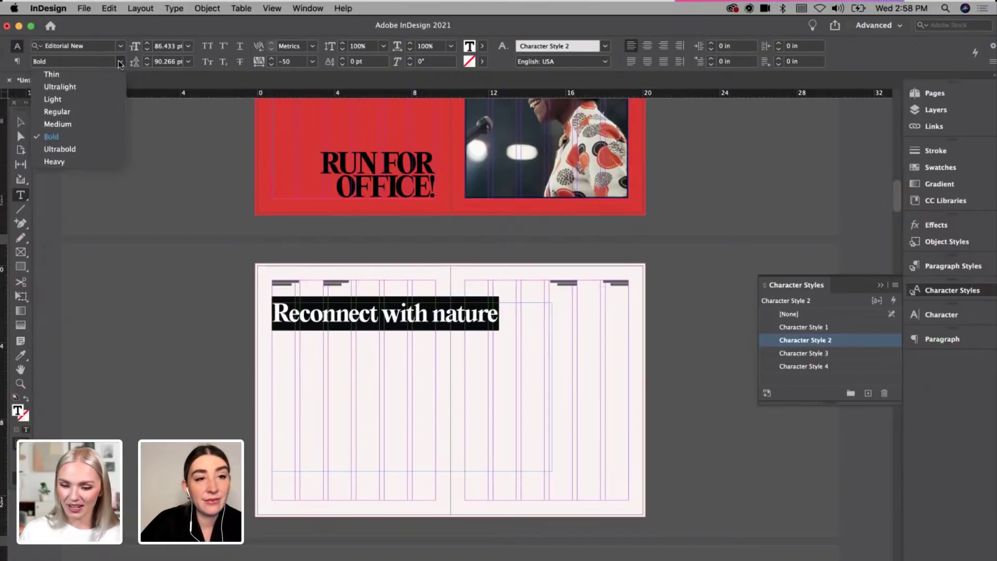
click(98, 100)
key(Escape)
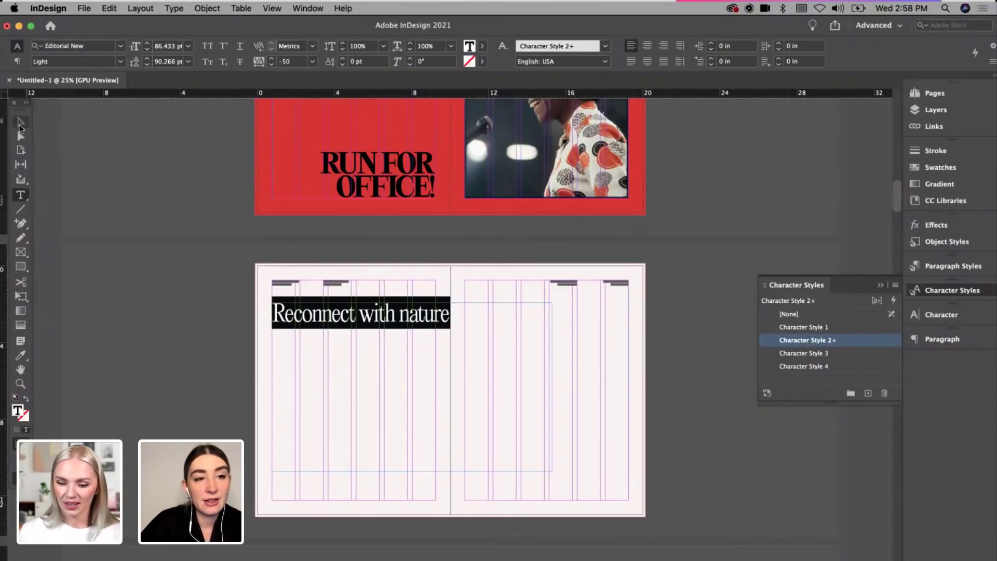
drag(550, 472, 608, 494)
click(584, 413)
Step: Switch to Finder, select Nature1.jpg in the Photos folder, and move the window aside
click(260, 557)
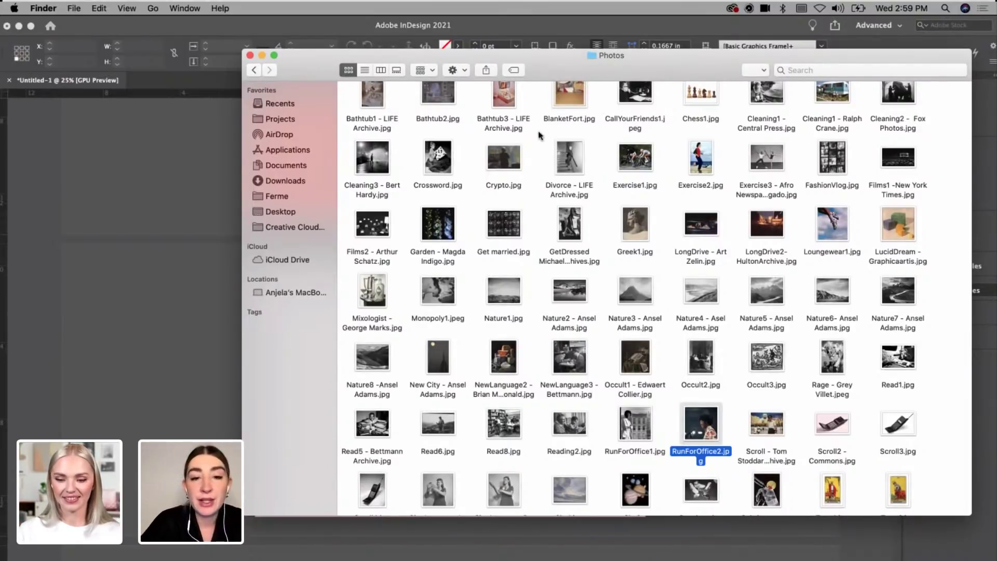
click(503, 294)
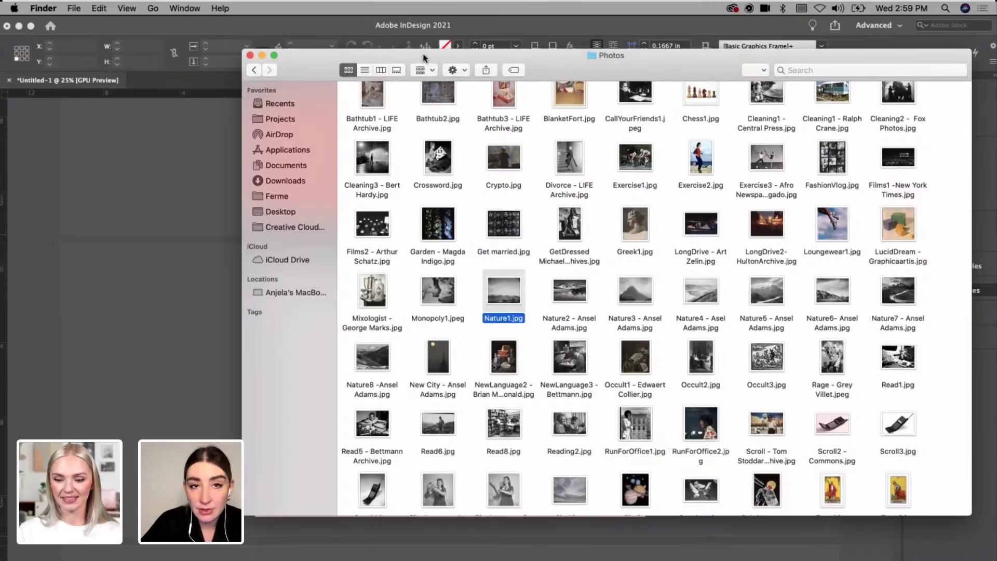
drag(425, 57, 615, 98)
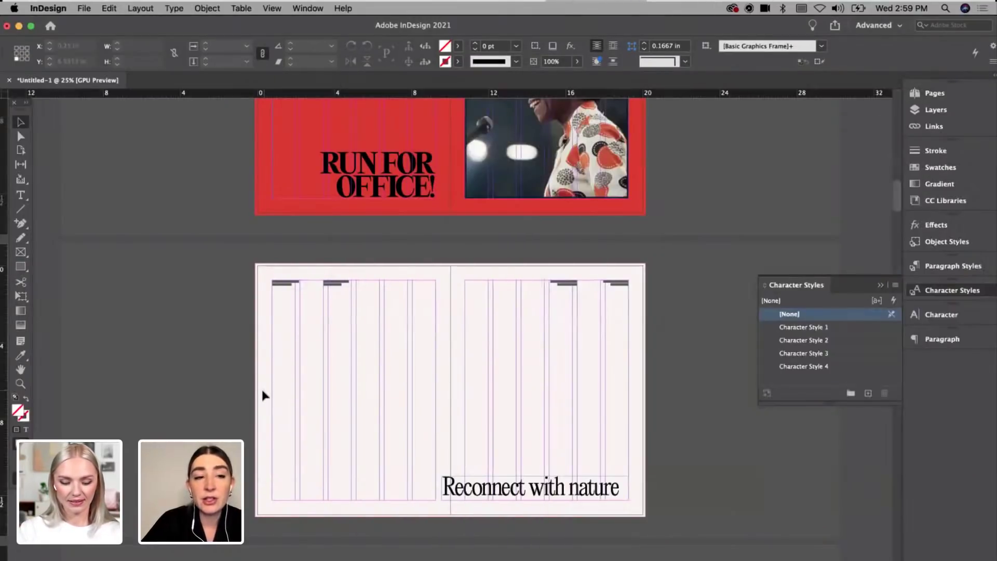
Step: In InDesign, draw a rectangle about 4.125 × 2.565 in at the left page's outer margin, below the running headers, and fill it with Black
key(super+equal)
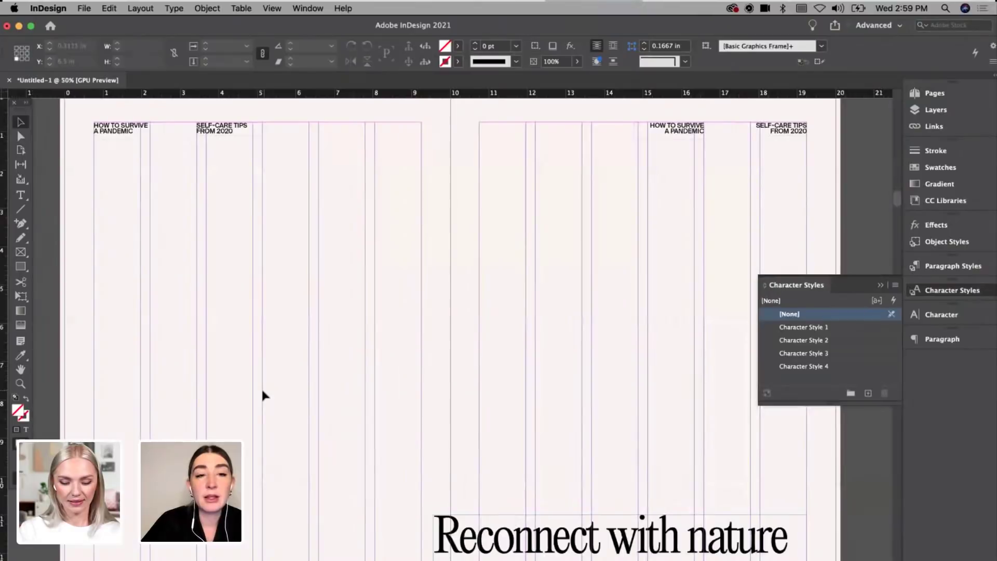
click(21, 267)
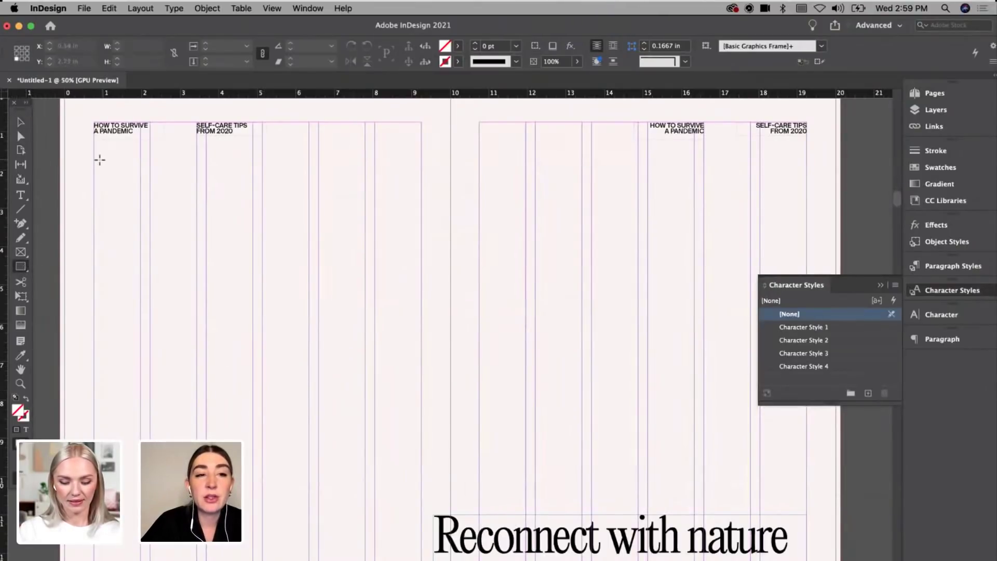
drag(94, 163, 253, 261)
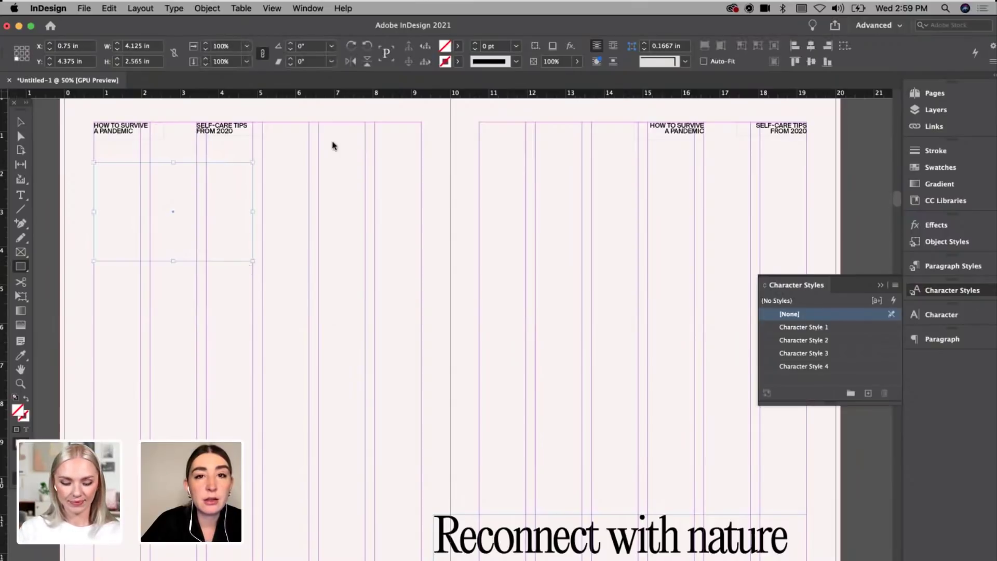
click(458, 46)
click(373, 122)
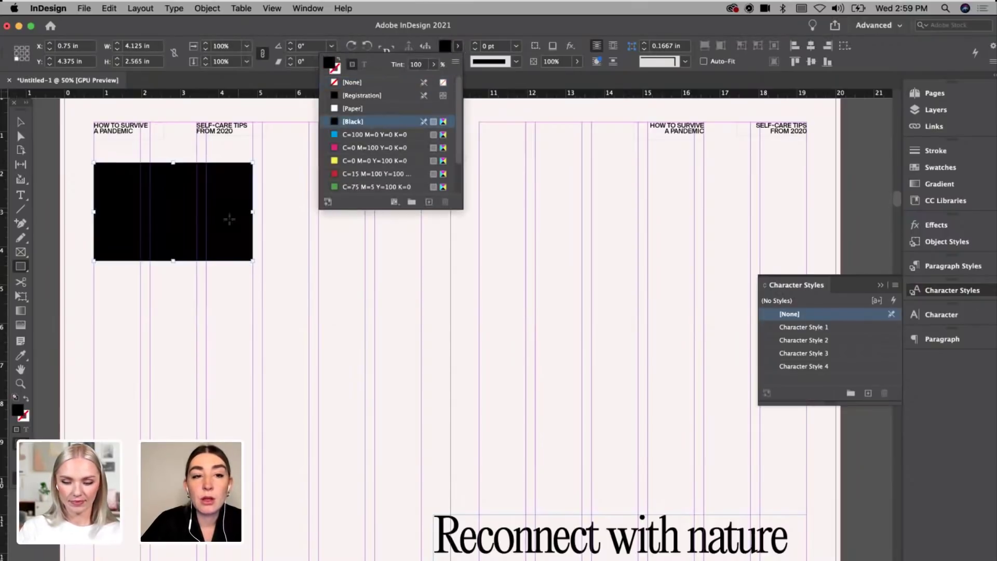
click(438, 285)
click(550, 326)
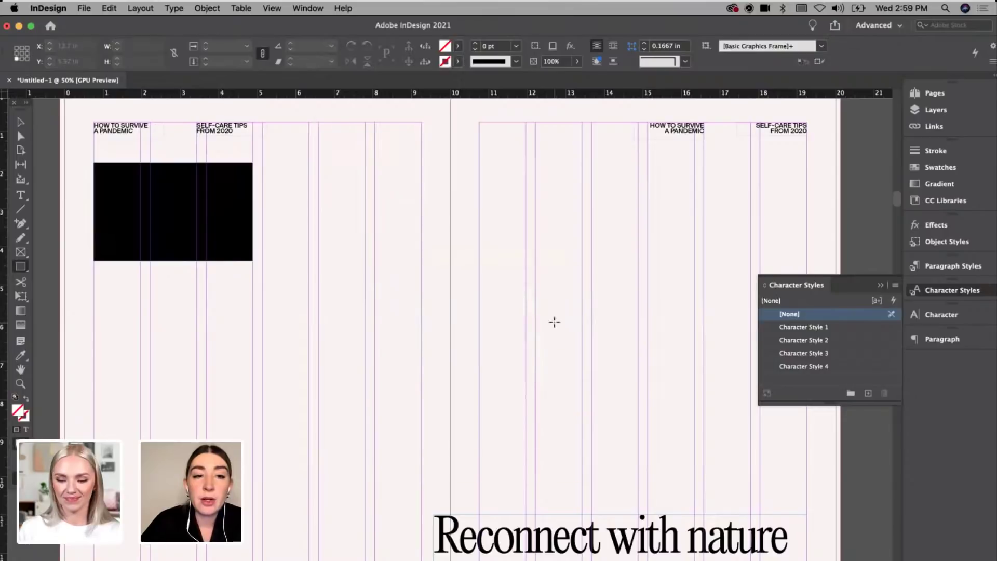
key(super+v)
key(super+z)
click(212, 201)
key(super+c)
key(super+v)
drag(488, 346, 500, 258)
Step: Widen the original black rectangle to 5.5833 in, spanning four columns, and delete its narrower copy
click(238, 211)
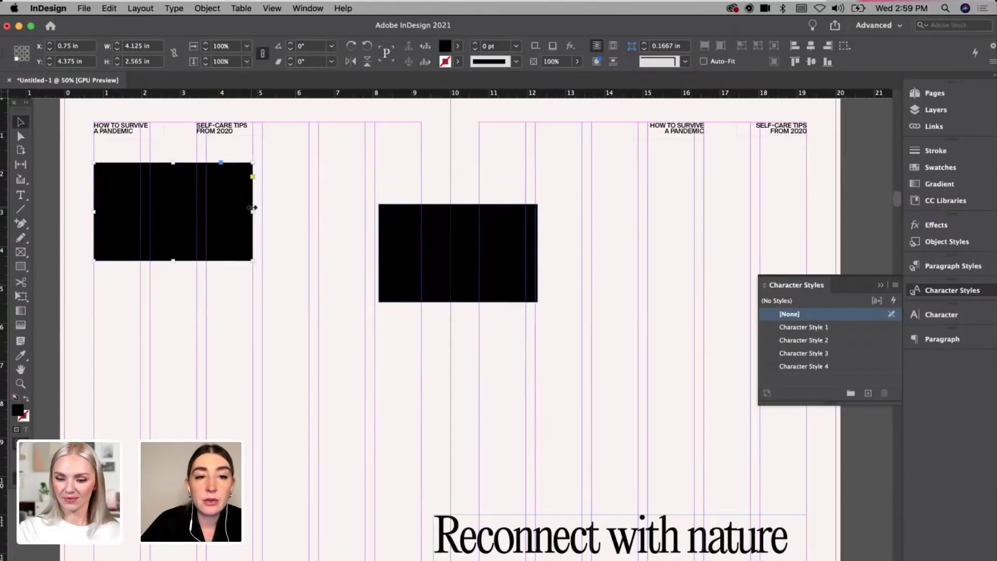
drag(253, 211, 309, 214)
click(446, 266)
key(Delete)
Step: Duplicate the widened rectangle twice, placing one copy centred across the spine and the other against the right page's outer margin
click(261, 212)
key(super+c)
key(super+v)
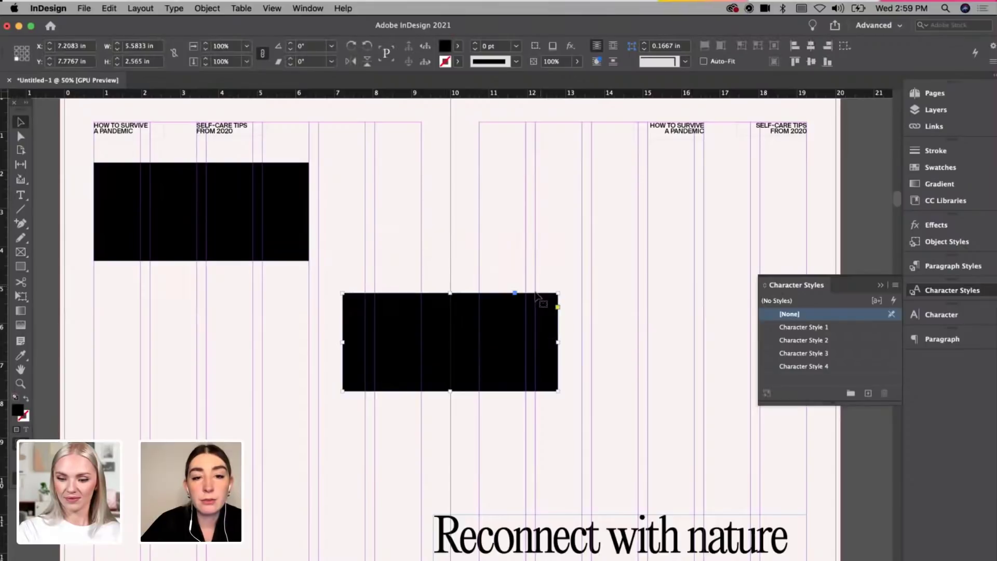
drag(523, 341, 523, 211)
scroll(524, 213, right, 3)
key(super+v)
drag(510, 356, 740, 239)
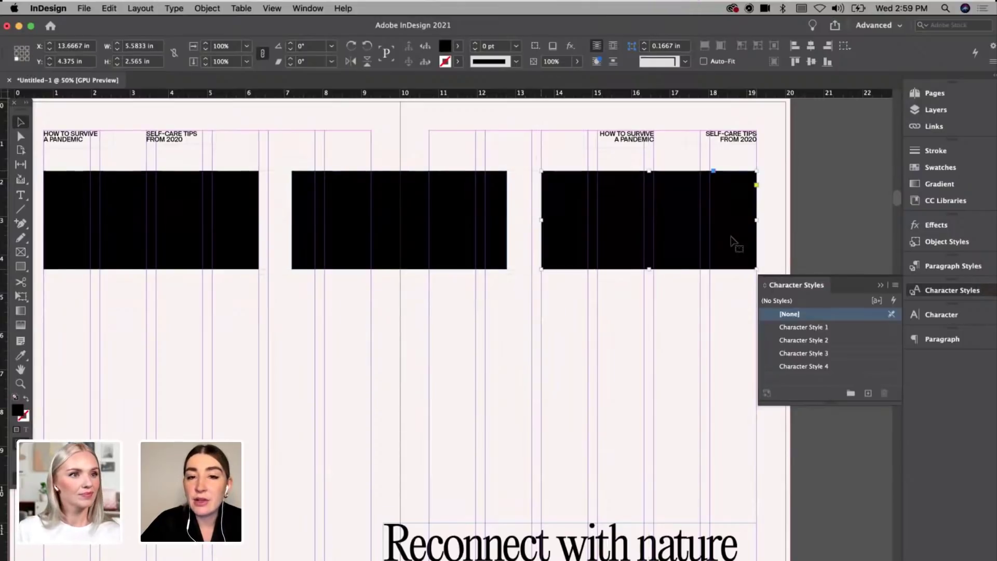
click(568, 351)
Step: Place Nature1.jpg from Finder on the InDesign spread, cut it, and paste it into the left rectangle
scroll(490, 360, left, 5)
scroll(416, 311, up, 1)
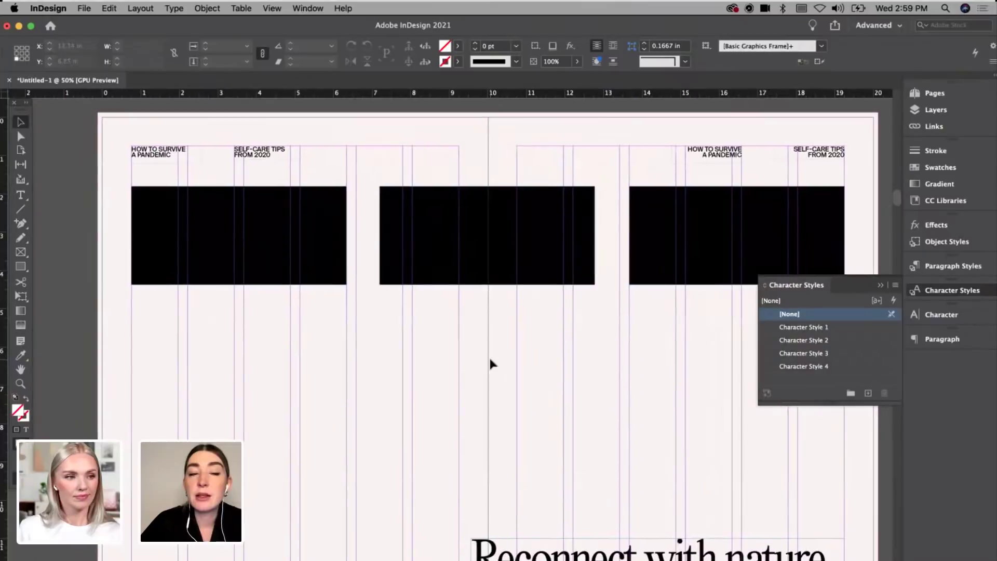
click(329, 278)
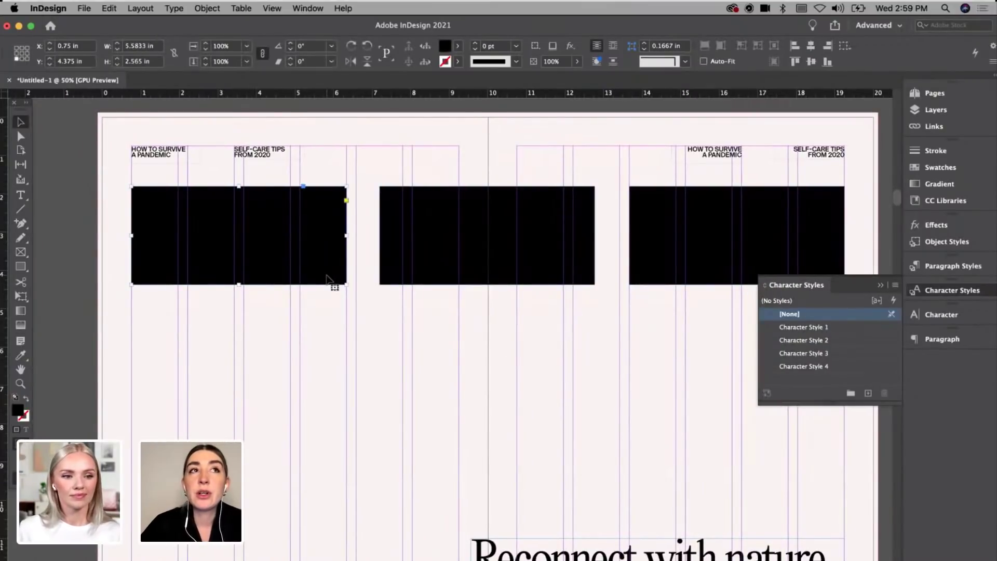
click(175, 560)
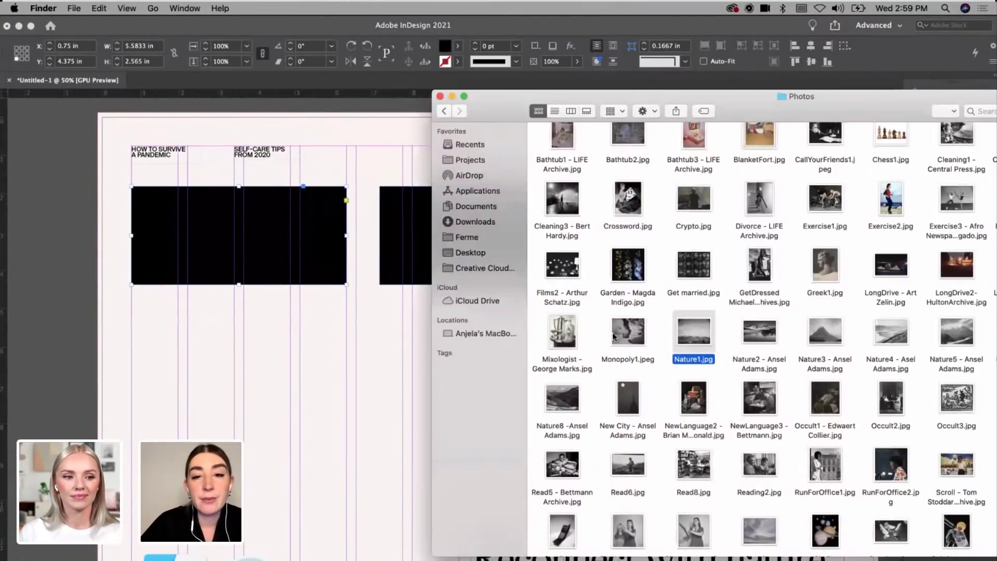
drag(694, 333, 283, 336)
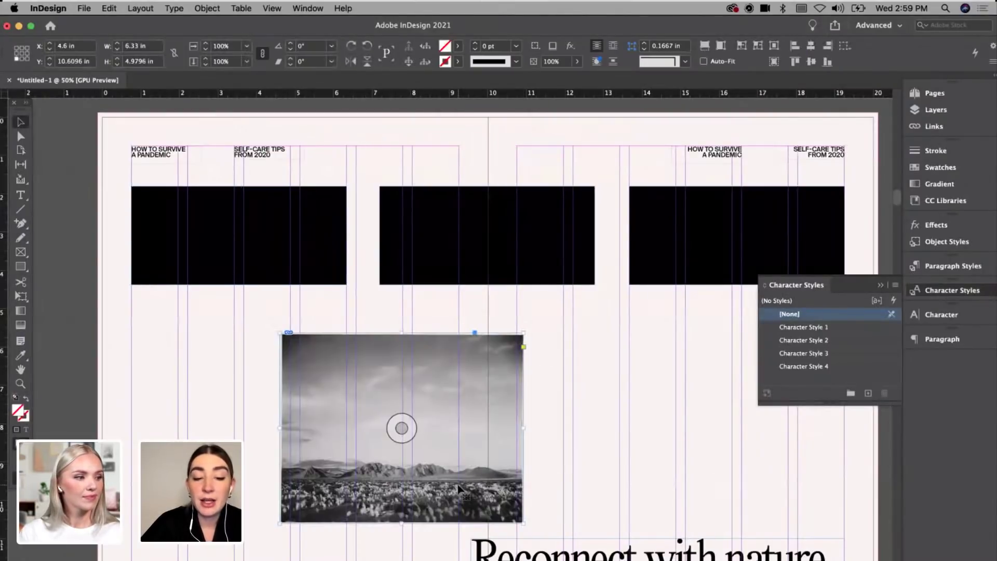
key(BackSpace)
click(327, 271)
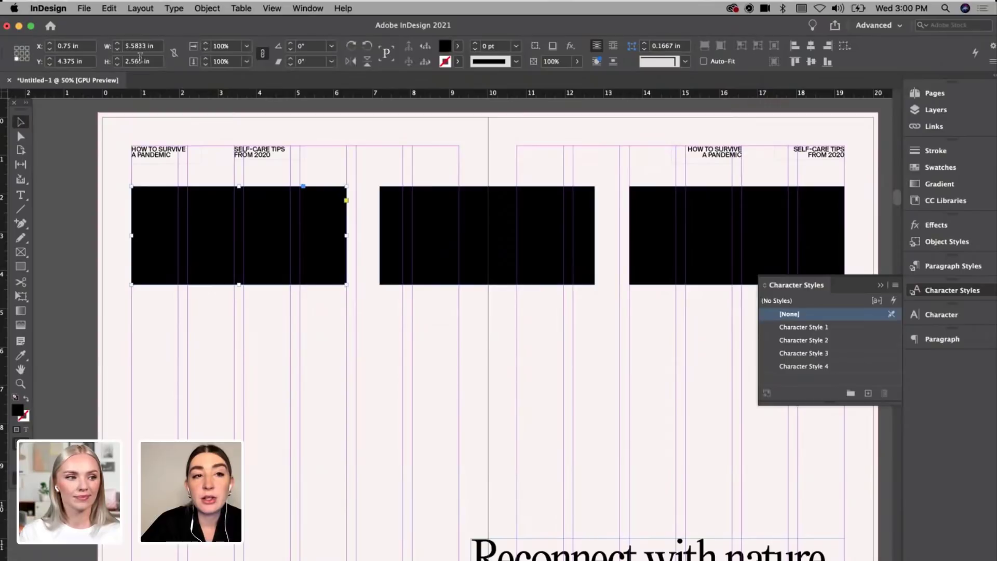
click(111, 9)
click(129, 97)
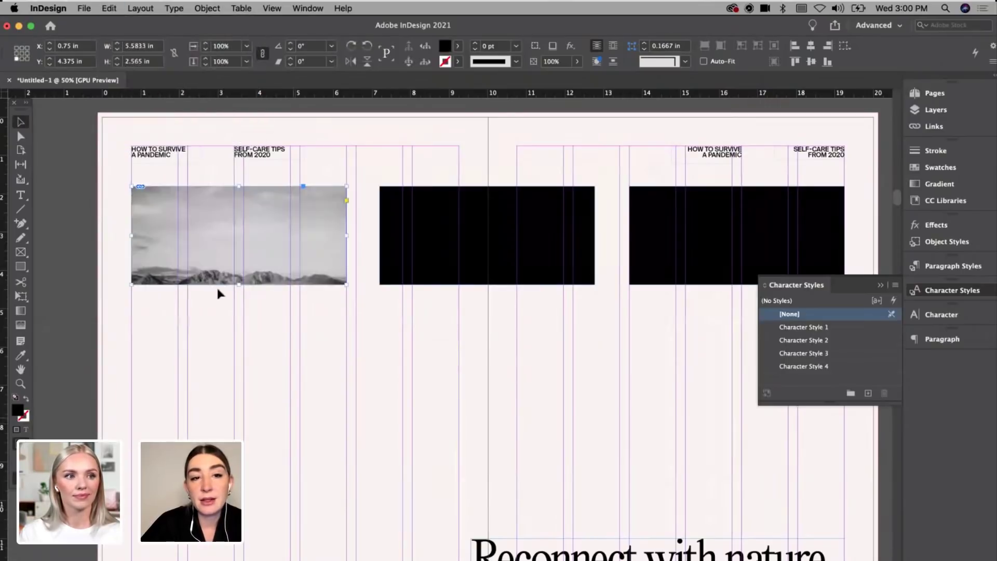
click(269, 339)
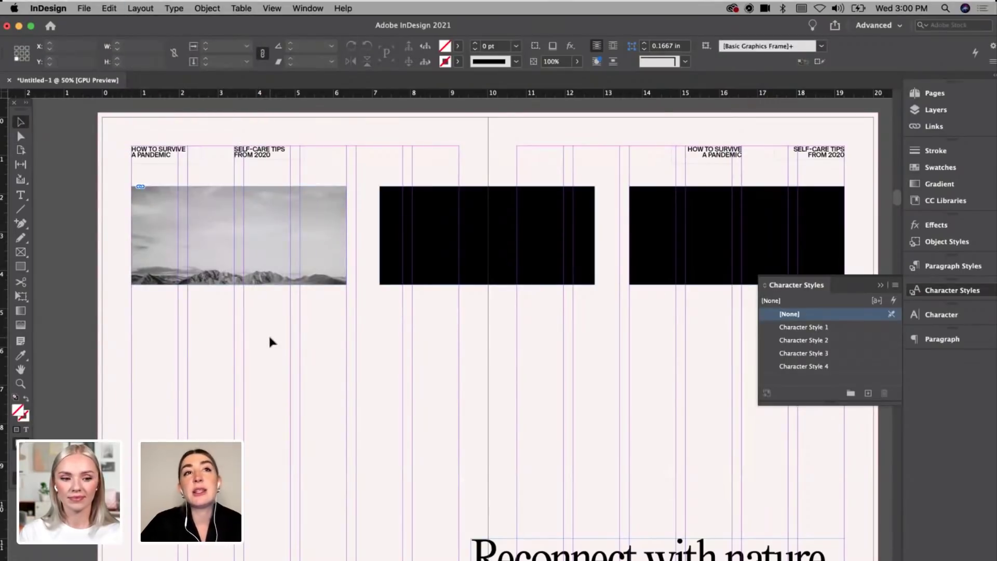
Step: Extend the left frame downward to a height of 3.565 in and delete the Nature1 photo from inside it
click(243, 282)
drag(240, 285, 238, 323)
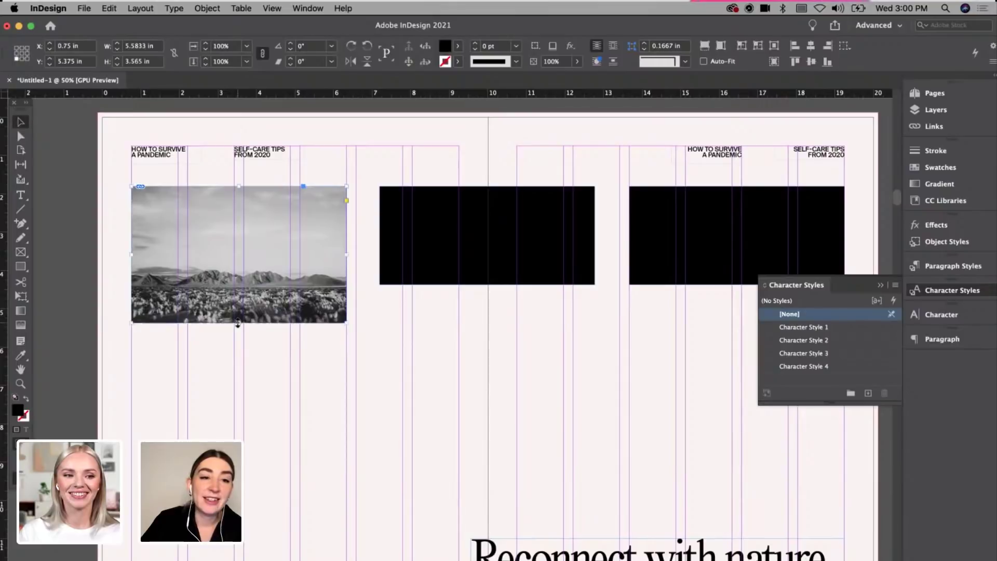
click(261, 373)
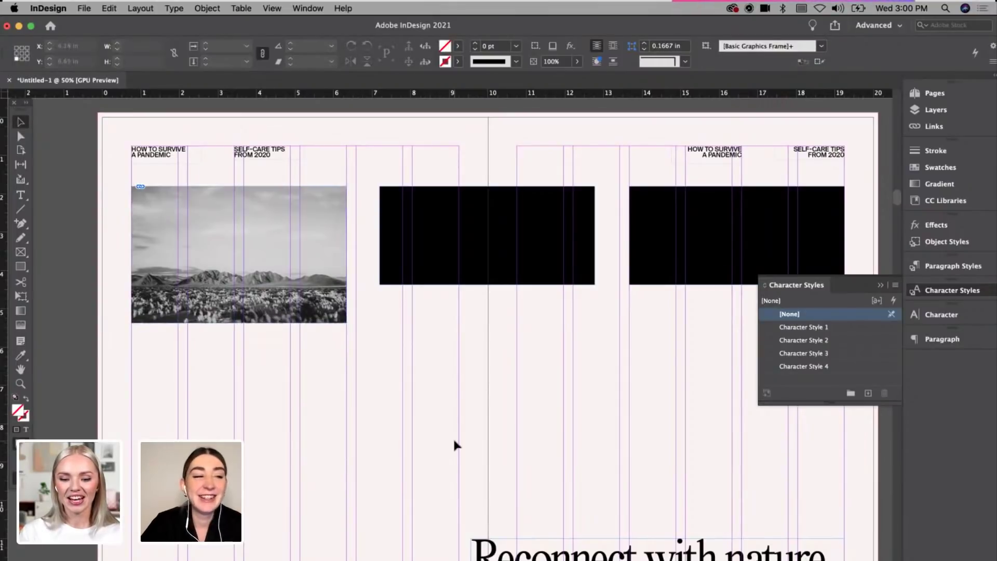
click(450, 286)
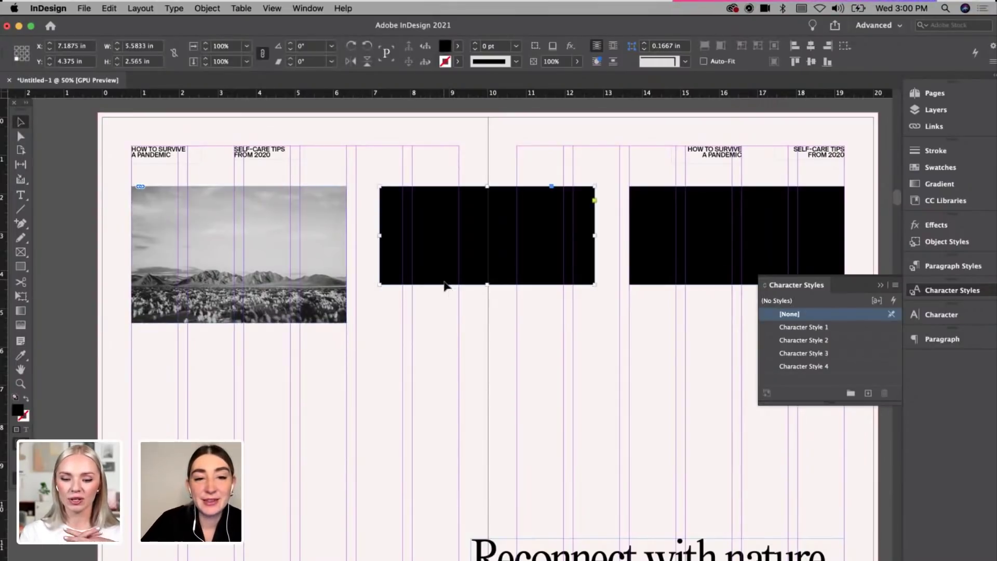
click(239, 255)
key(Delete)
Step: Extend the centre and right rectangles downward to a height of 3.565 in, matching the left frame
click(534, 280)
drag(487, 284, 486, 321)
key(super+z)
drag(487, 286, 487, 323)
click(700, 235)
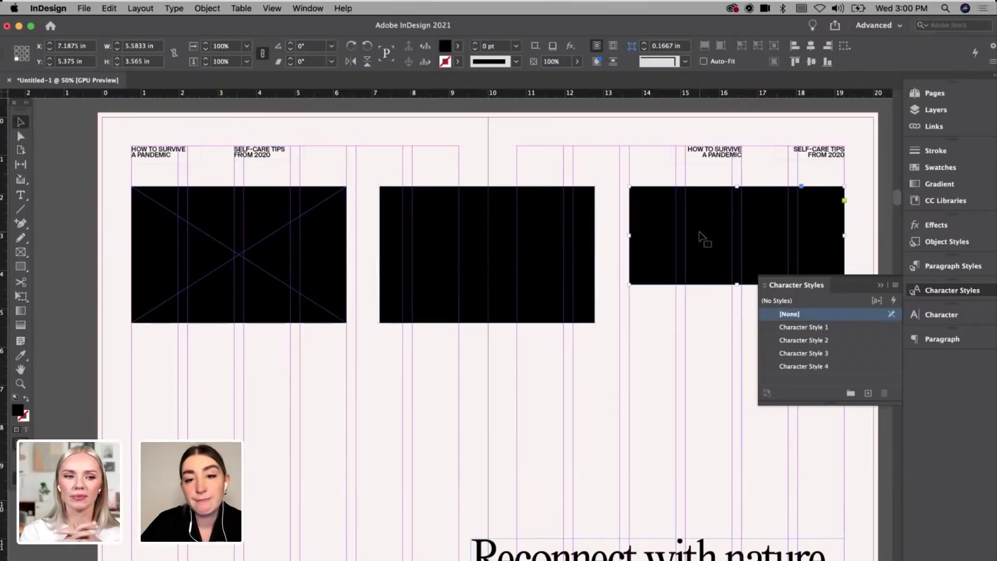
drag(737, 285, 739, 323)
click(652, 396)
Step: Duplicate the row of three rectangles and position the copies as a second row directly below, with a narrow gap
scroll(528, 379, down, 2)
scroll(528, 379, right, 1)
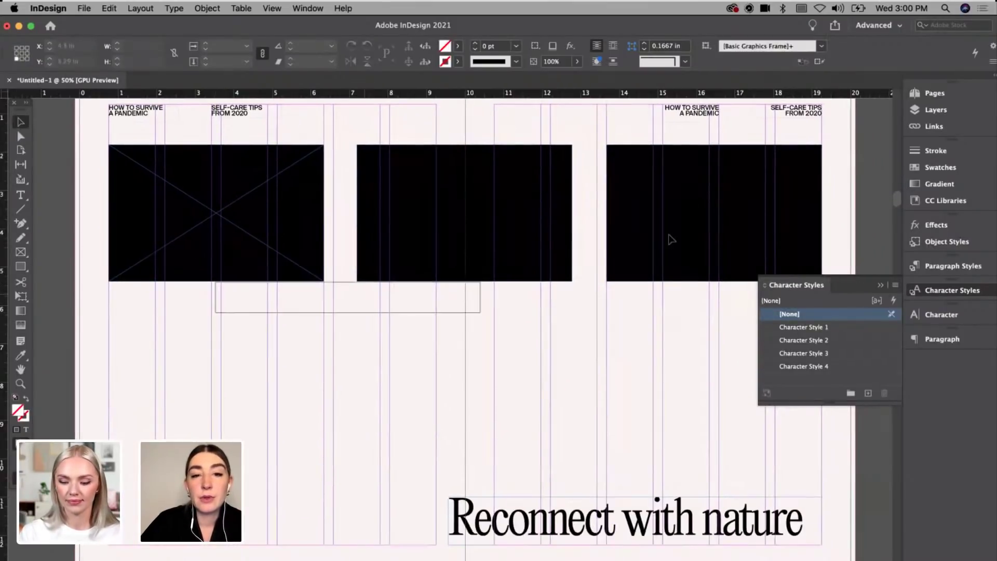
key(super+c)
key(super+v)
drag(530, 296, 543, 311)
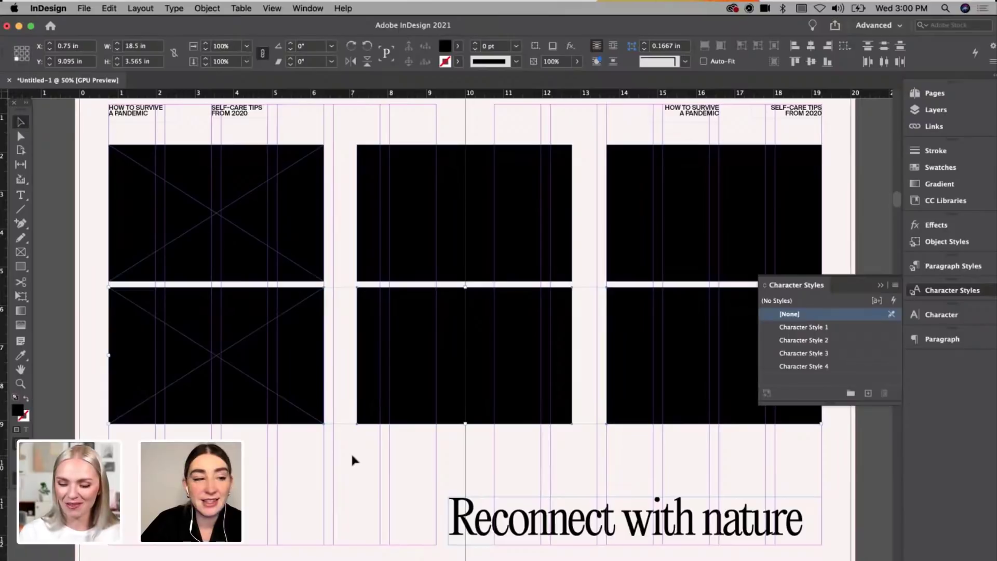
key(Down)
key(Down)
key(Down)
key(Down)
key(Down)
key(Down)
key(Down)
key(Down)
Step: Duplicate a centre rectangle and place it under the left column as the start of a third row
click(289, 410)
scroll(283, 404, down, 5)
scroll(282, 404, left, 2)
drag(522, 194, 286, 319)
scroll(287, 319, up, 5)
scroll(287, 319, left, 1)
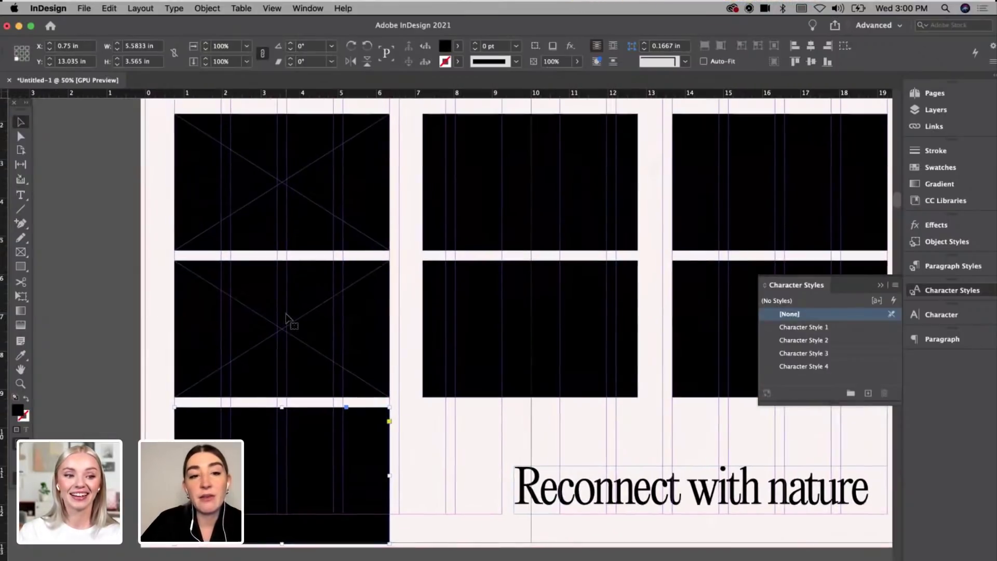
Step: Select all seven rectangles and shrink them vertically to about 3.3157 in each, so the lowest one ends at the bottom margin
shift+click(325, 229)
shift+click(303, 308)
shift+click(471, 319)
shift+click(698, 184)
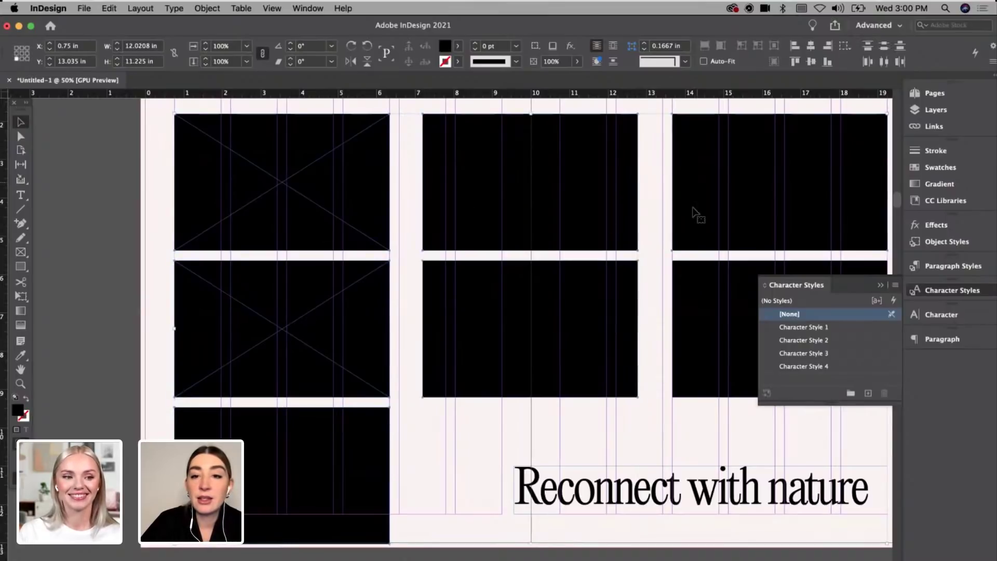
drag(533, 543, 533, 514)
click(437, 438)
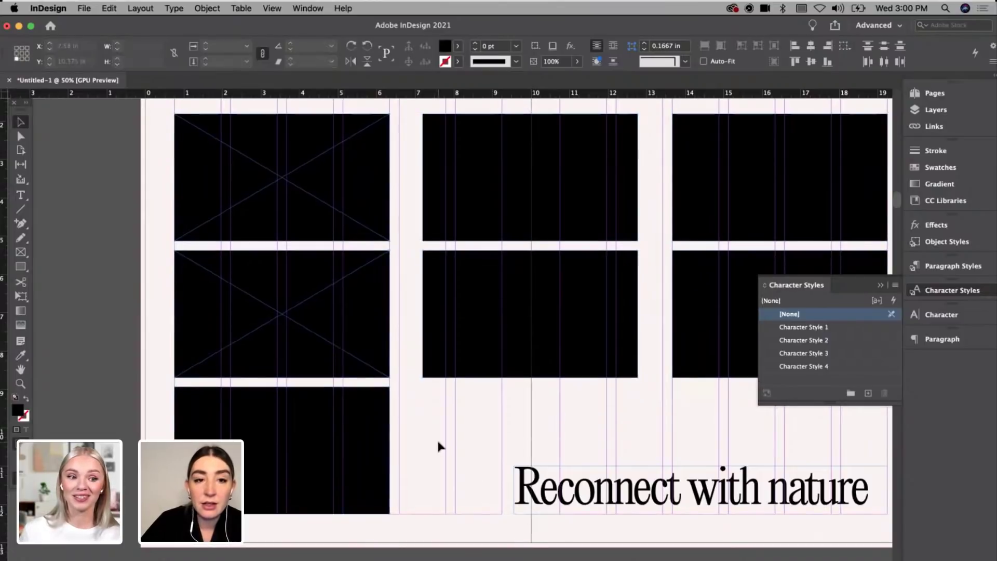
Step: Preview the spread and move the Reconnect with nature headline directly below the second row, aligned with the centre rectangles' left edge
key(super+minus)
key(super+equal)
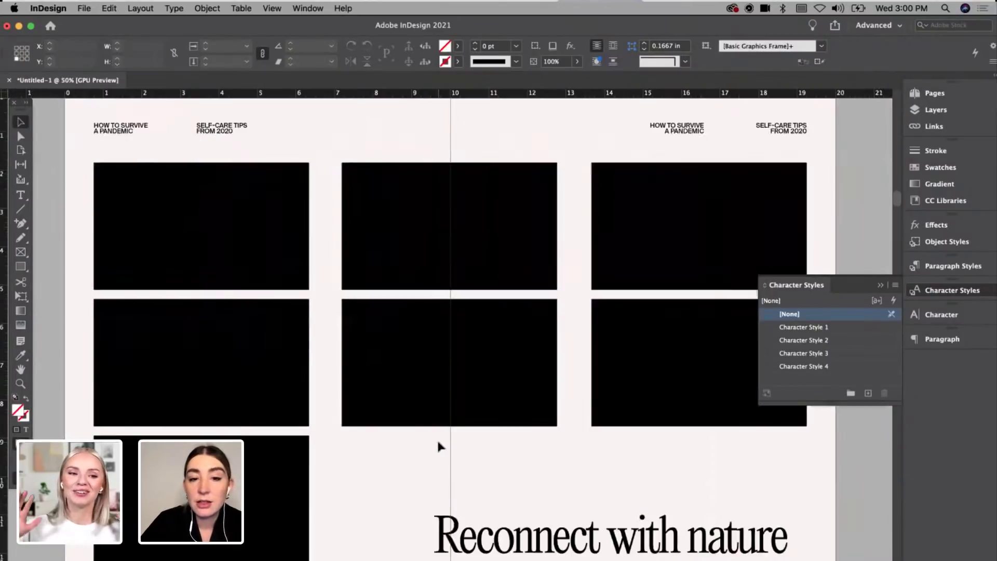
click(453, 531)
drag(453, 531, 362, 456)
click(365, 536)
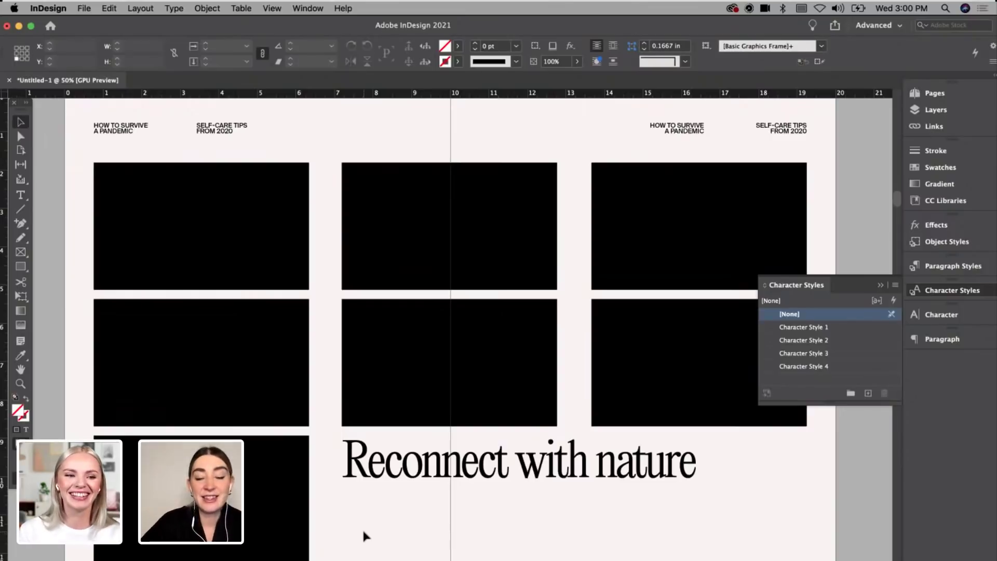
click(276, 274)
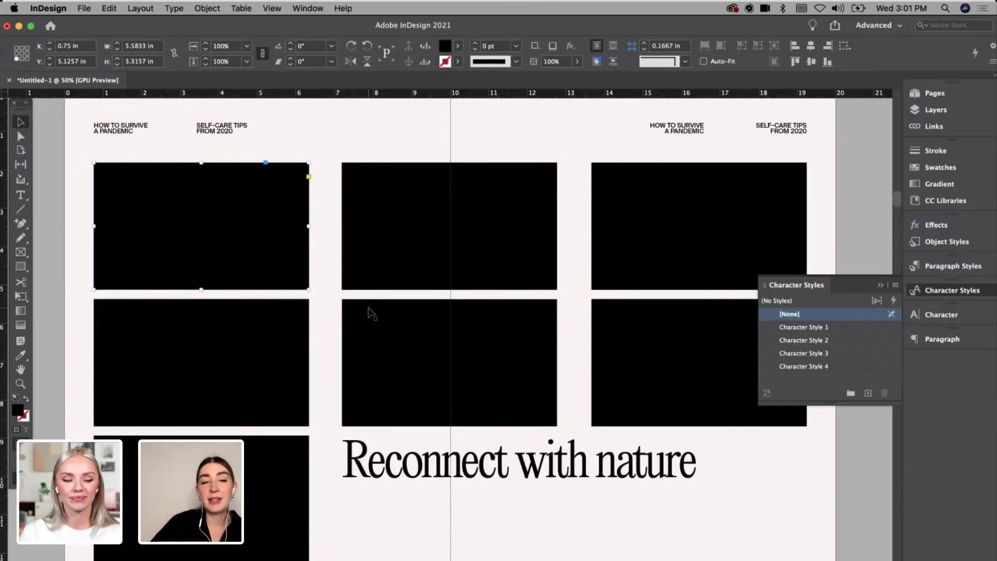
click(322, 315)
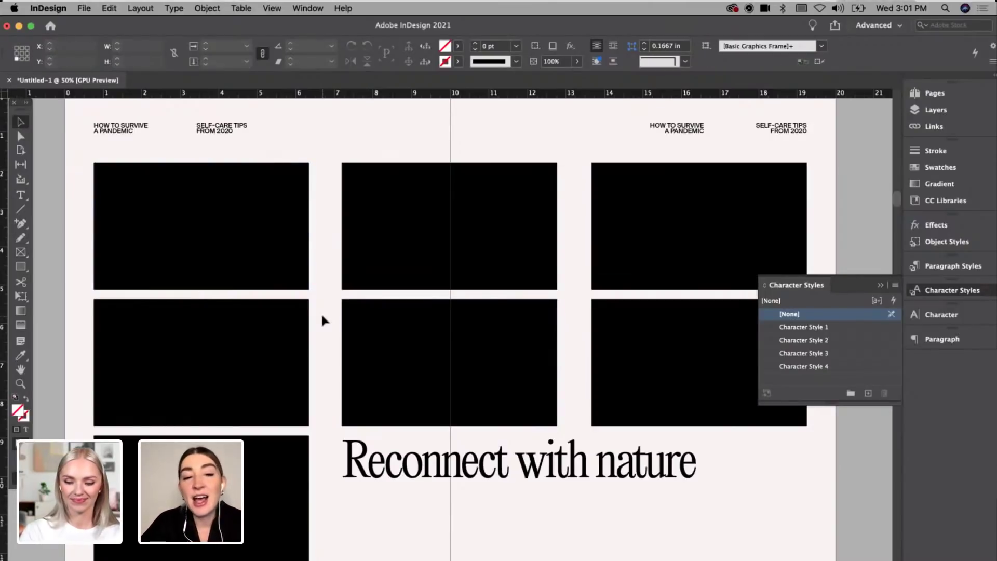
click(279, 262)
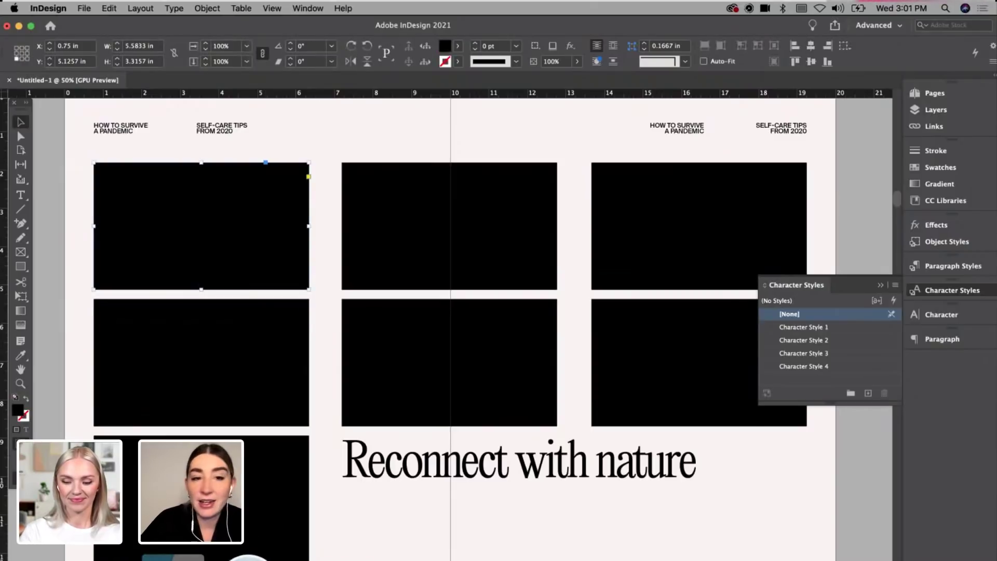
key(super+Tab)
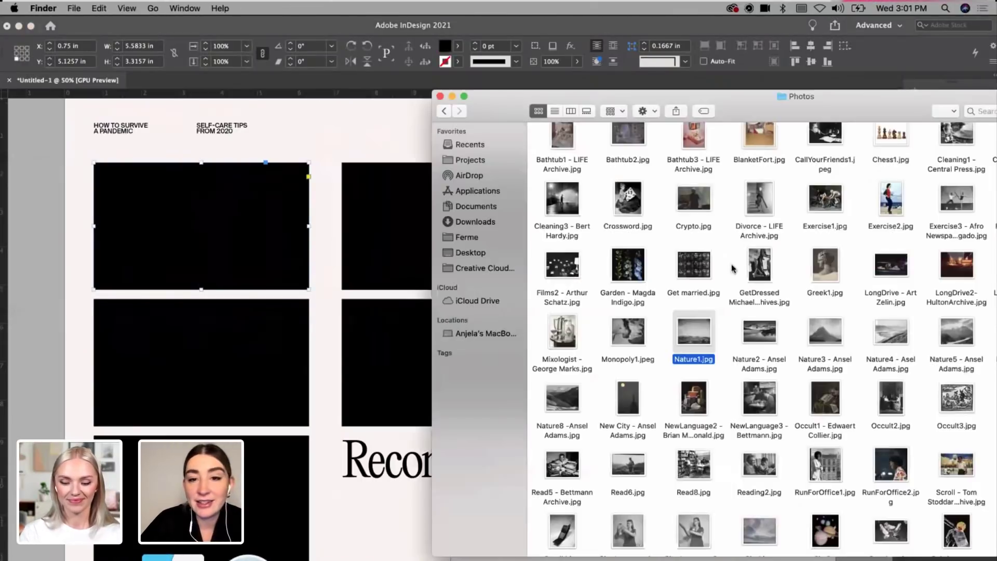
click(208, 226)
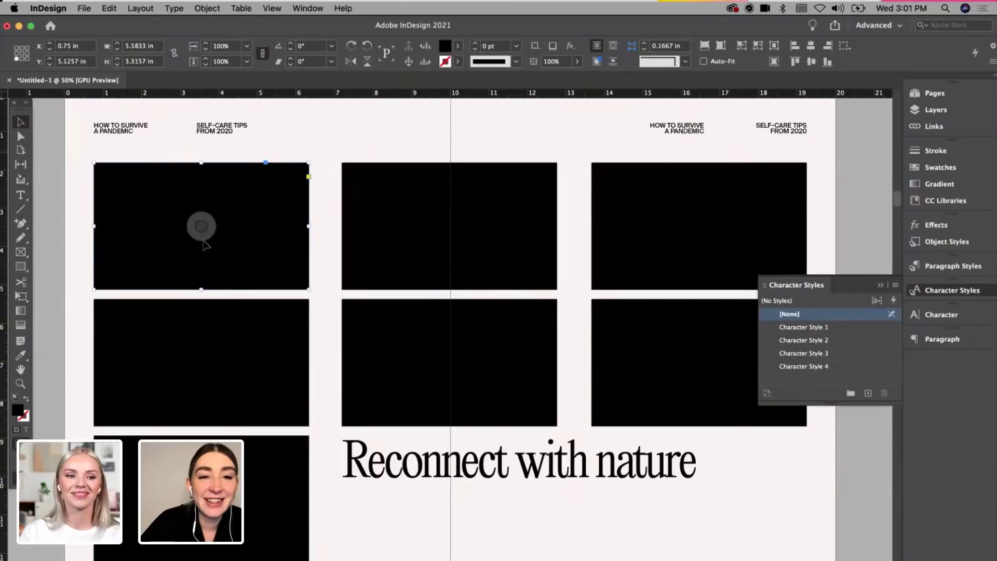
Step: Leave preview mode to show the guides, and place Nature1.jpg from the Finder Photos folder about 4.32 in wide over the upper centre rectangle
click(363, 125)
key(super+minus)
key(w)
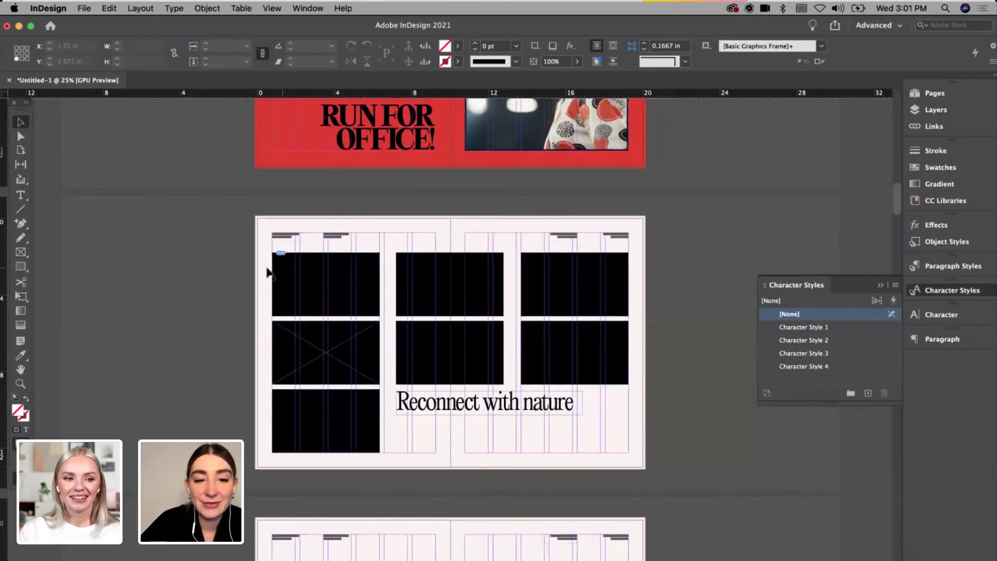
key(super+equal)
key(super+Tab)
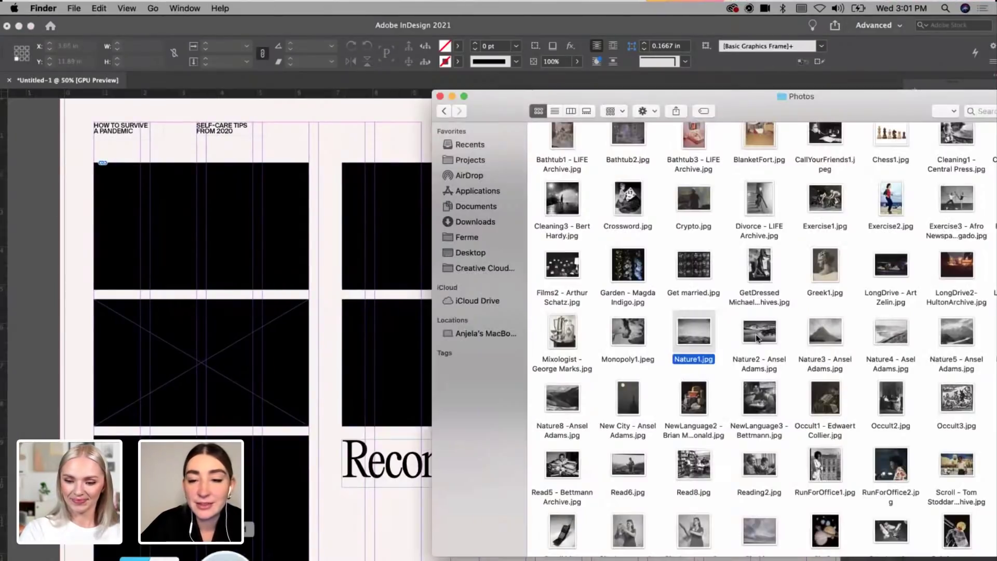
click(756, 334)
drag(694, 333, 330, 122)
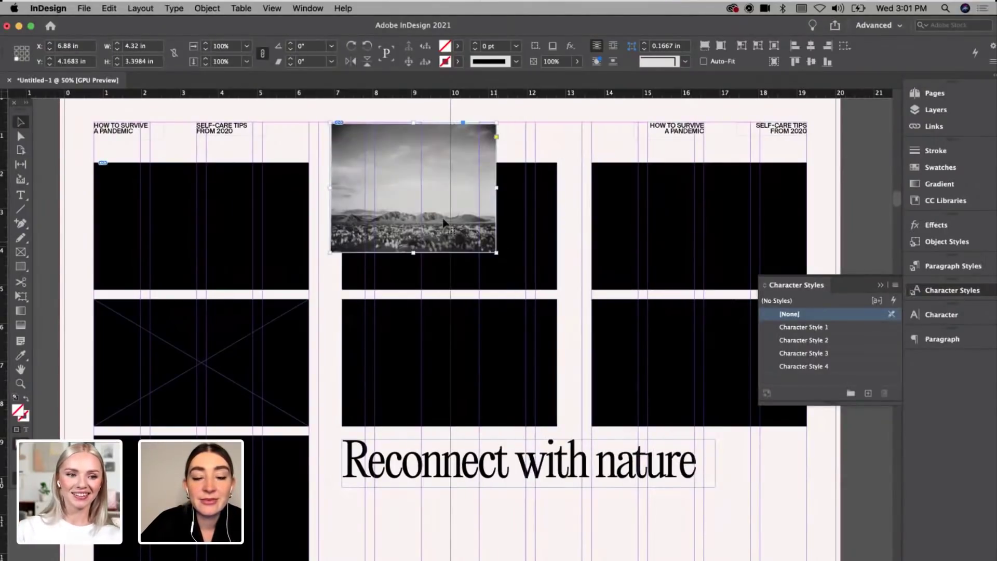
Step: Paste a copy of the Nature1 photo into the first rectangle of the top row
click(200, 224)
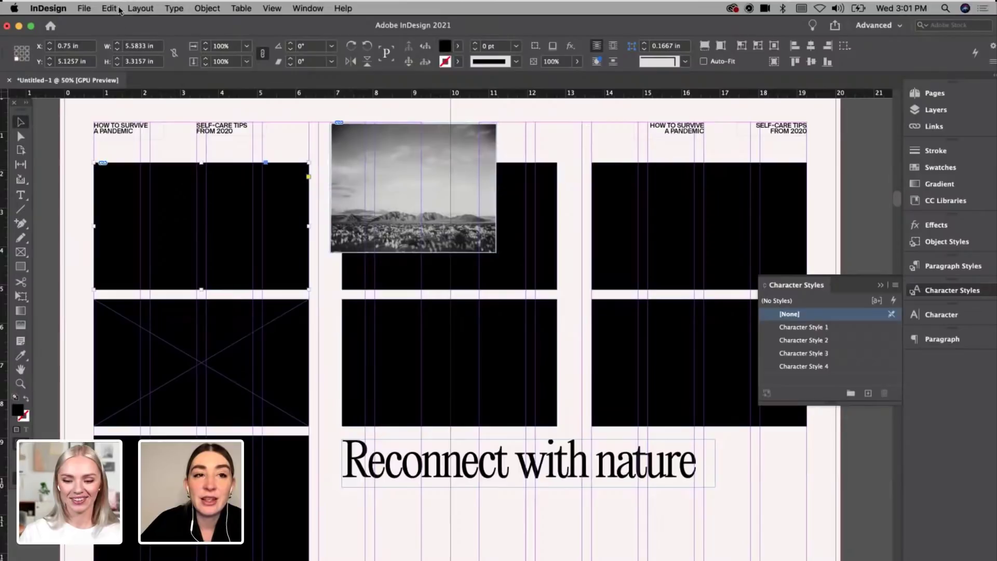
click(109, 8)
click(134, 97)
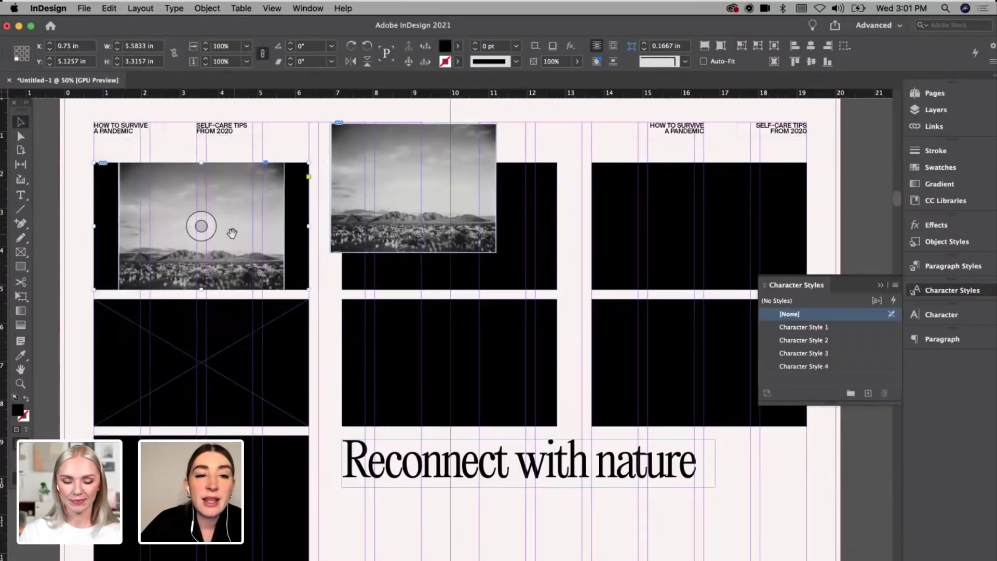
Step: Enlarge the pasted Nature1 photo to about 5.83 × 4.59 in, shift it up inside its frame, and delete the loose original
drag(202, 289, 199, 338)
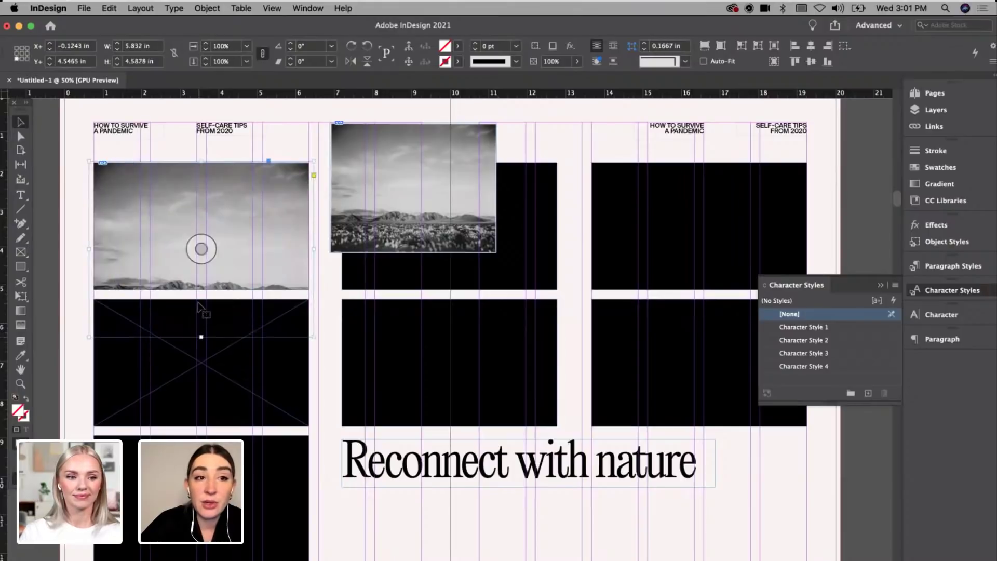
drag(202, 248, 204, 217)
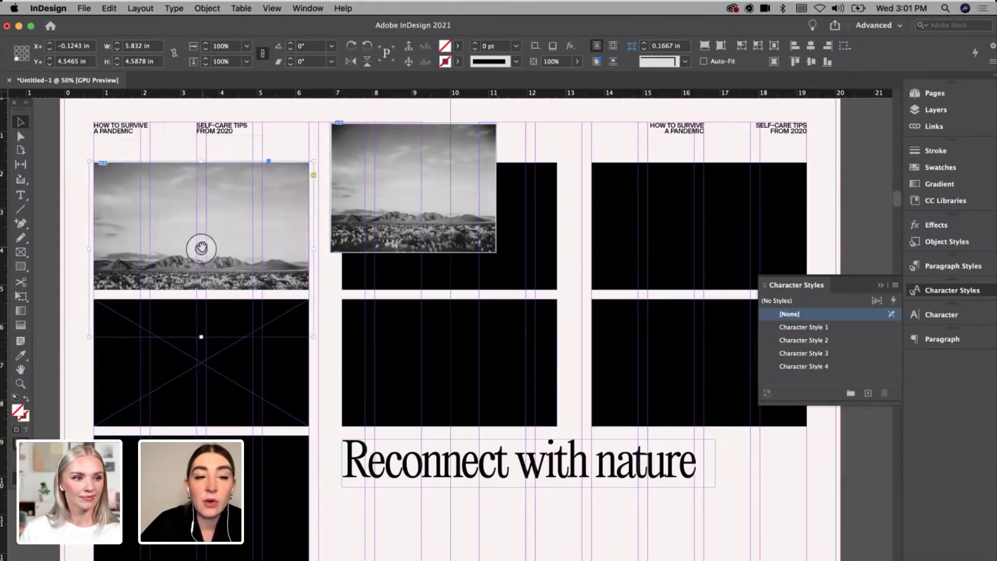
click(375, 231)
key(Delete)
Step: Place the Nature2 photo from the Photos folder about 5.91 in wide, cut it, and paste it into the top row's centre rectangle
click(375, 231)
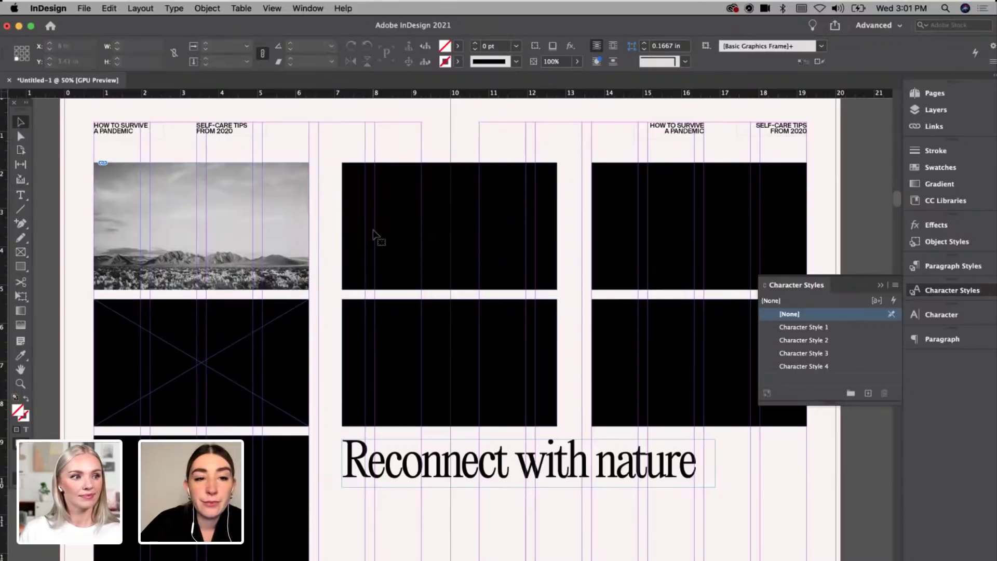
key(super+Tab)
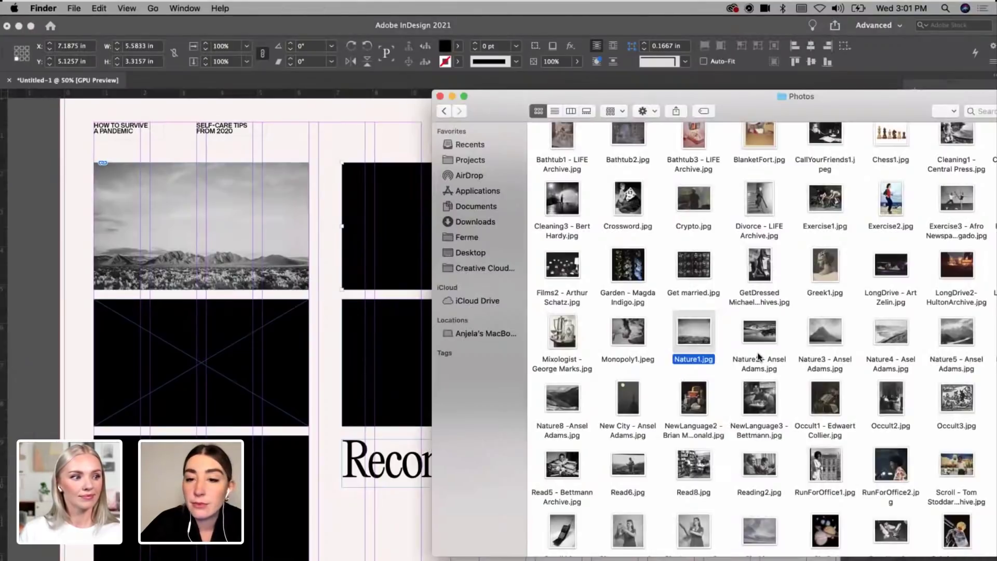
drag(761, 344, 369, 208)
drag(337, 162, 565, 276)
key(super+z)
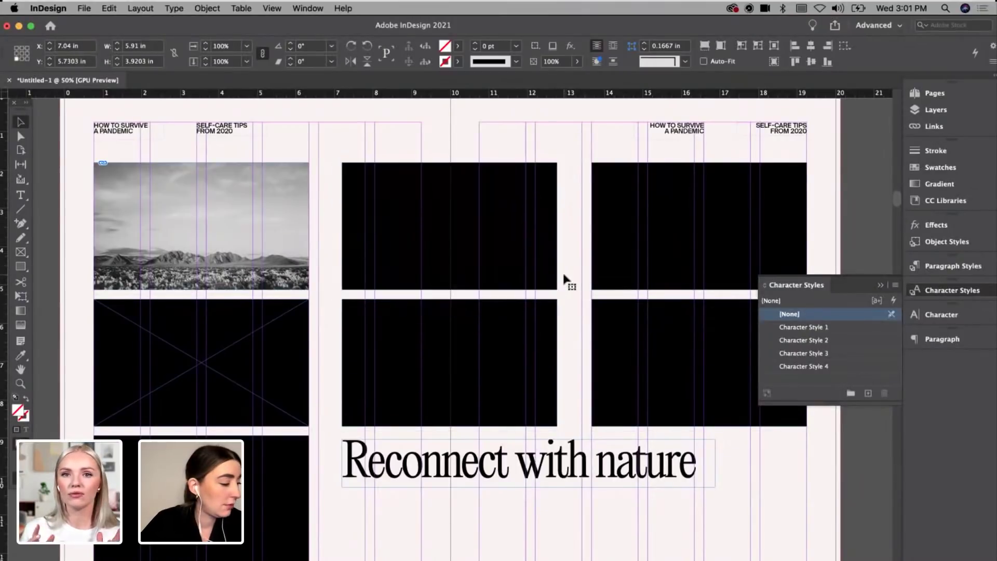
click(486, 245)
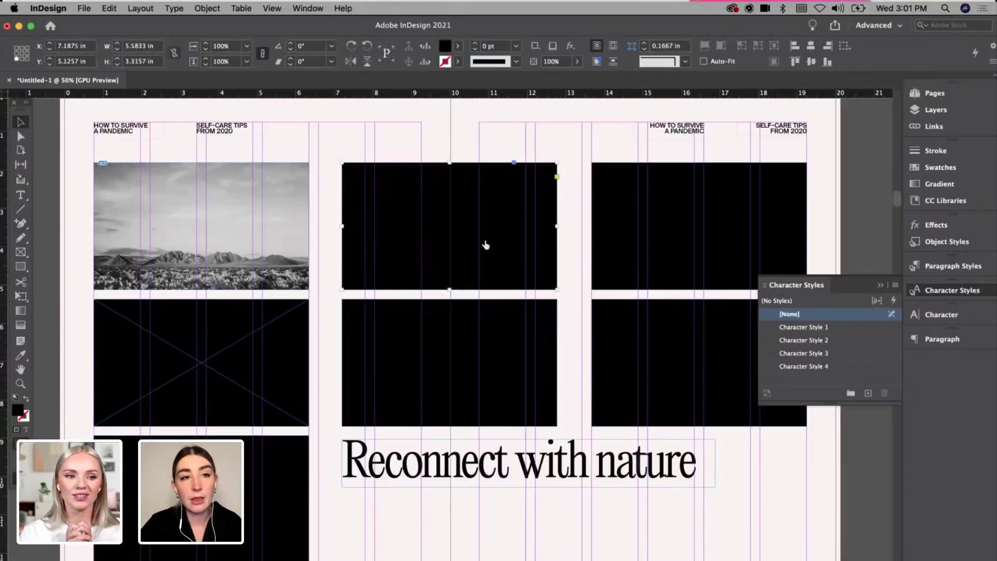
click(109, 9)
click(140, 95)
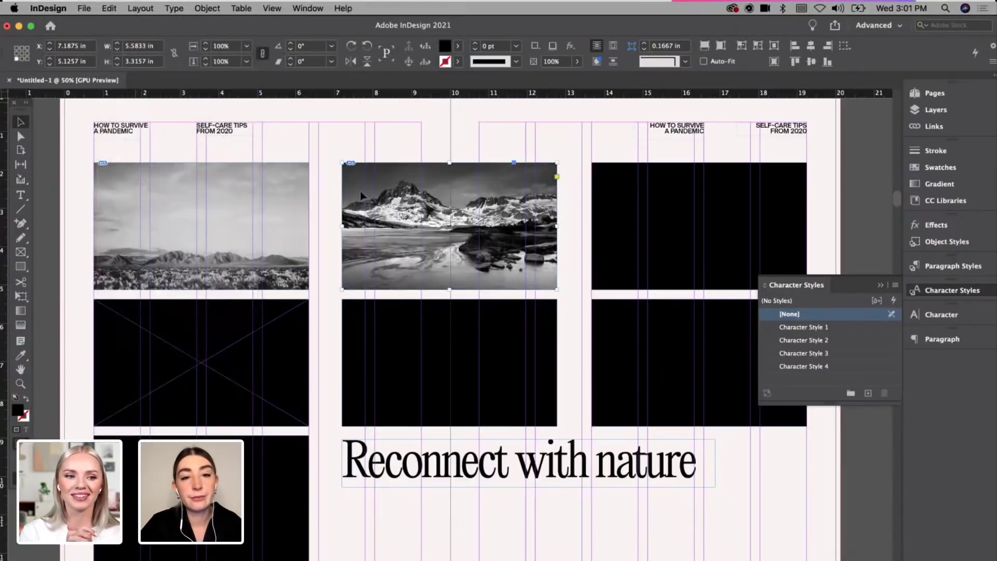
Step: Place the Nature3 photo from the Photos folder about 5.87 in wide, cut it, and paste it into the top row's last rectangle
click(595, 238)
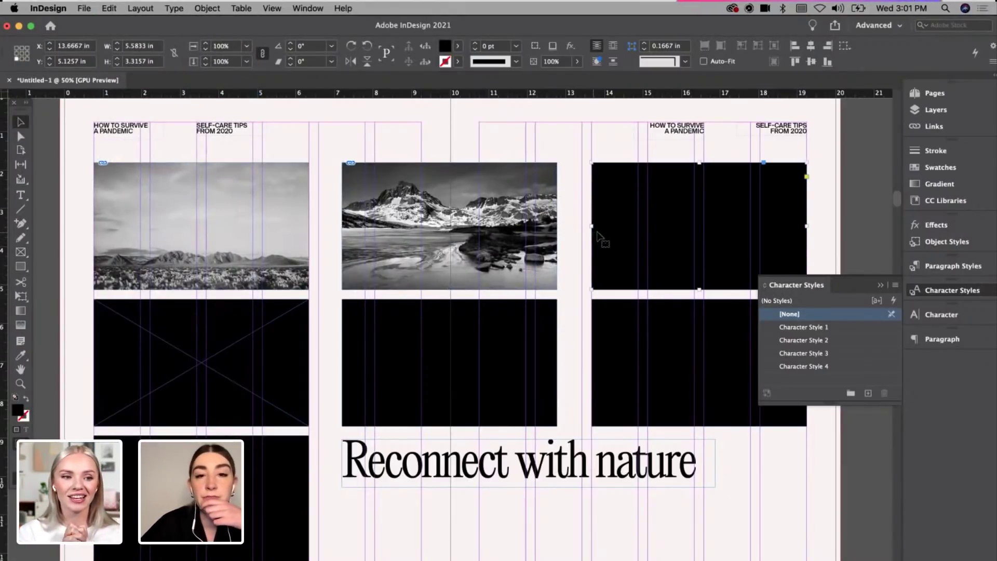
key(super+Tab)
drag(815, 336, 398, 525)
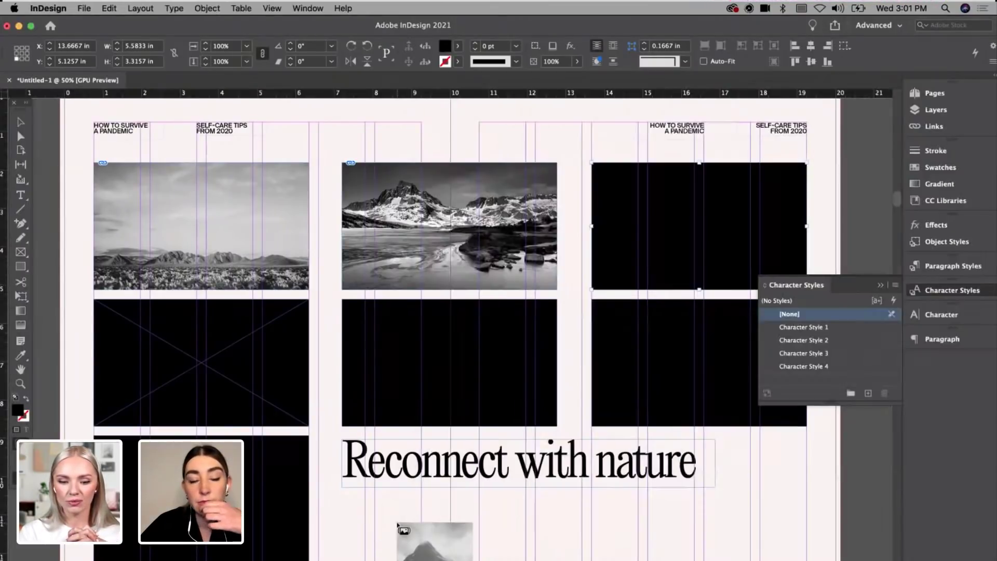
drag(333, 289, 568, 424)
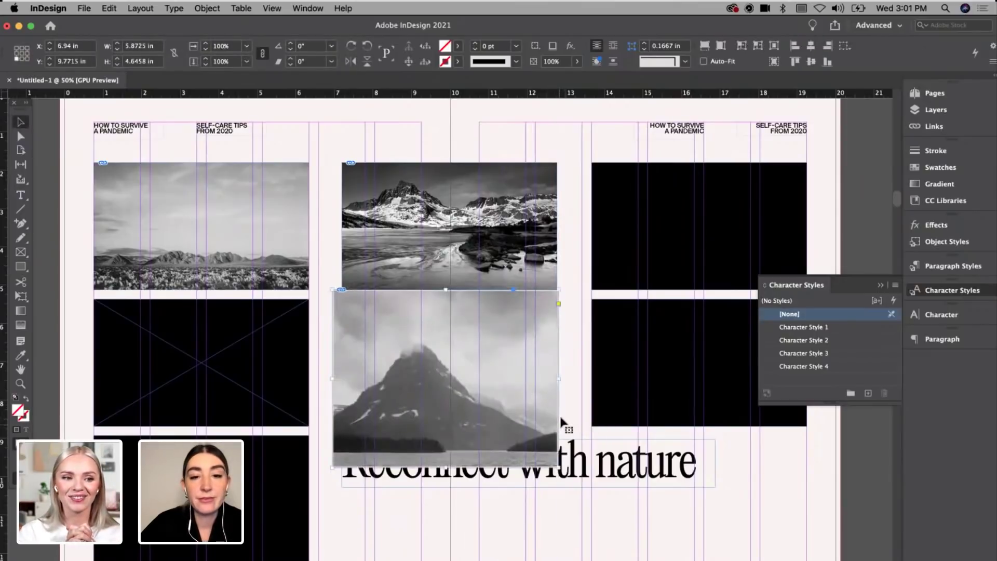
key(super+z)
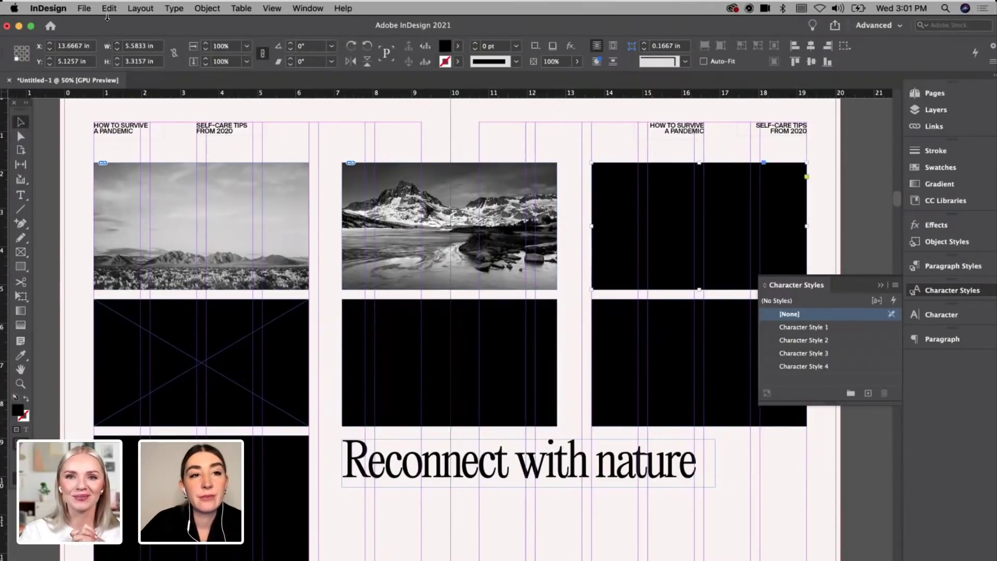
click(109, 9)
click(119, 98)
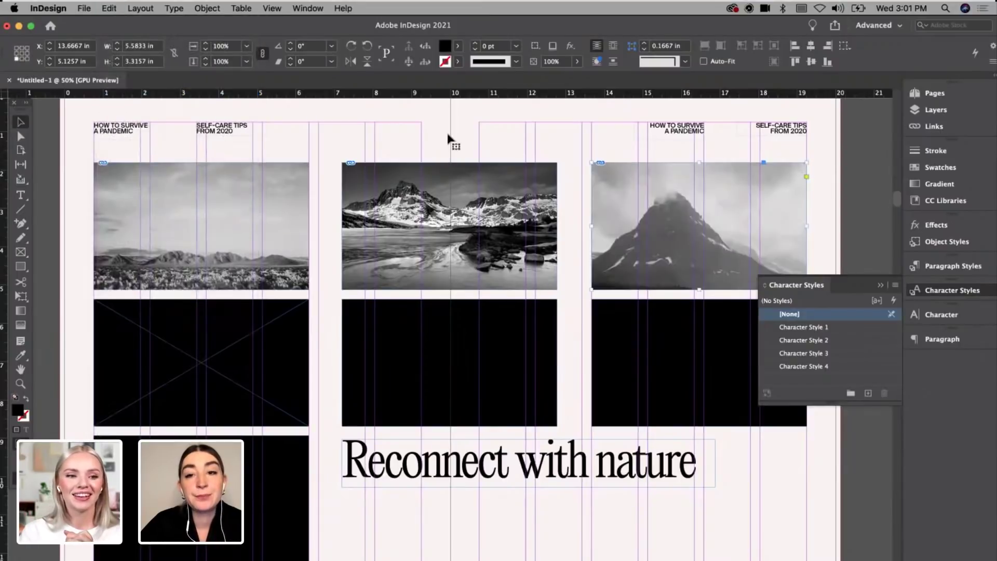
Step: Scale the Nature3 photo inside its frame to about 5.67 × 4.49 in and shift it up to show the mountain's base
click(699, 226)
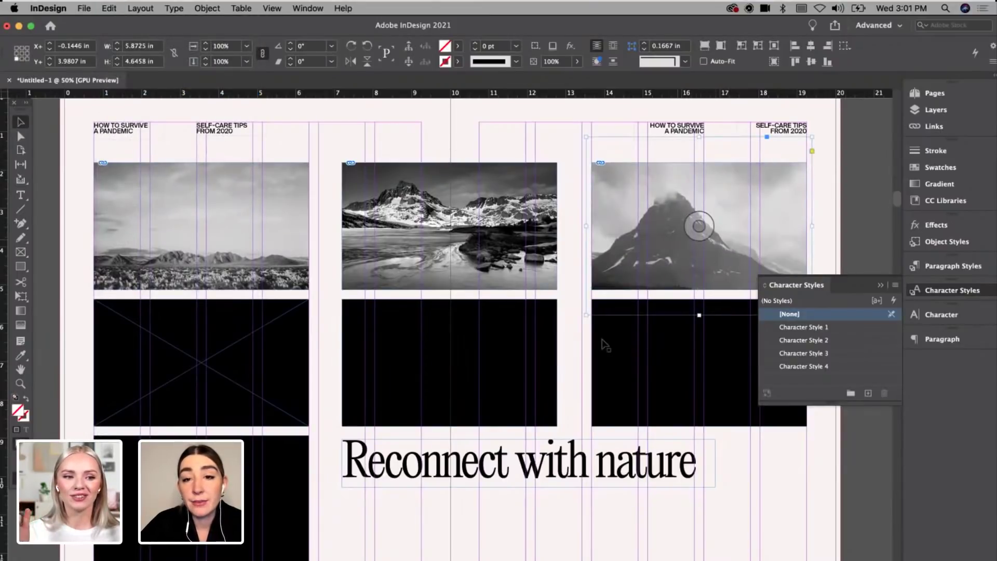
drag(585, 316, 593, 310)
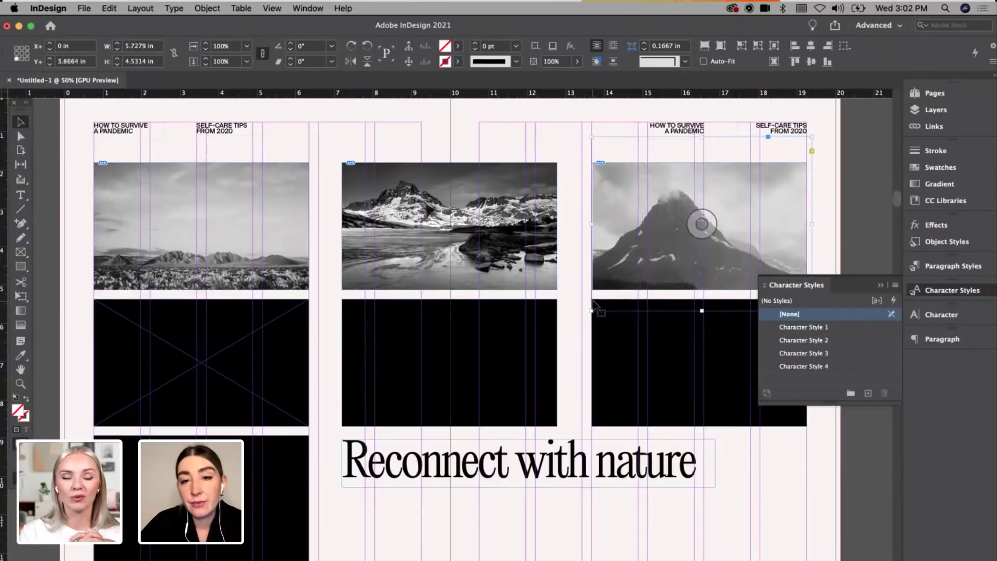
click(880, 286)
drag(811, 313, 808, 309)
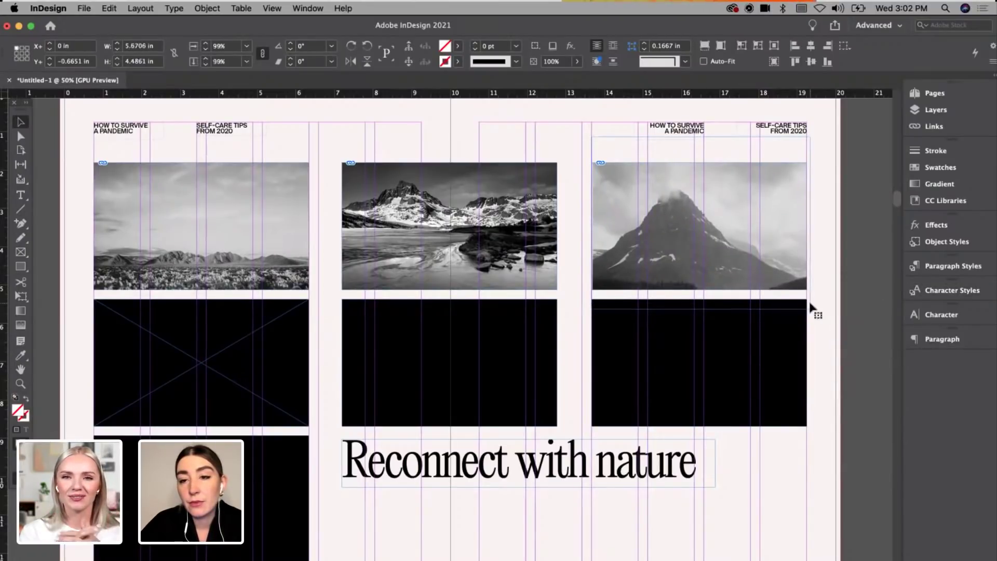
drag(700, 223, 694, 210)
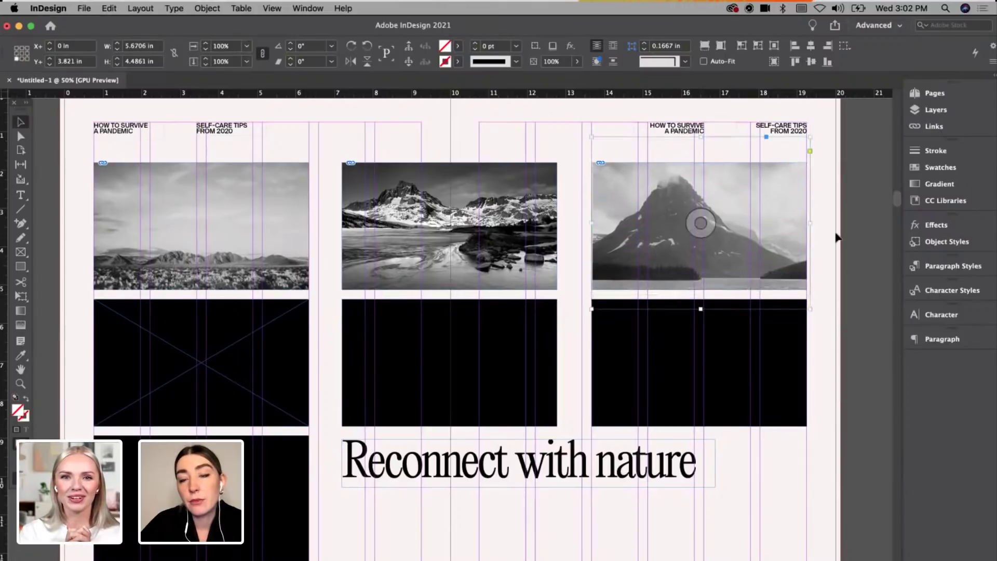
click(826, 248)
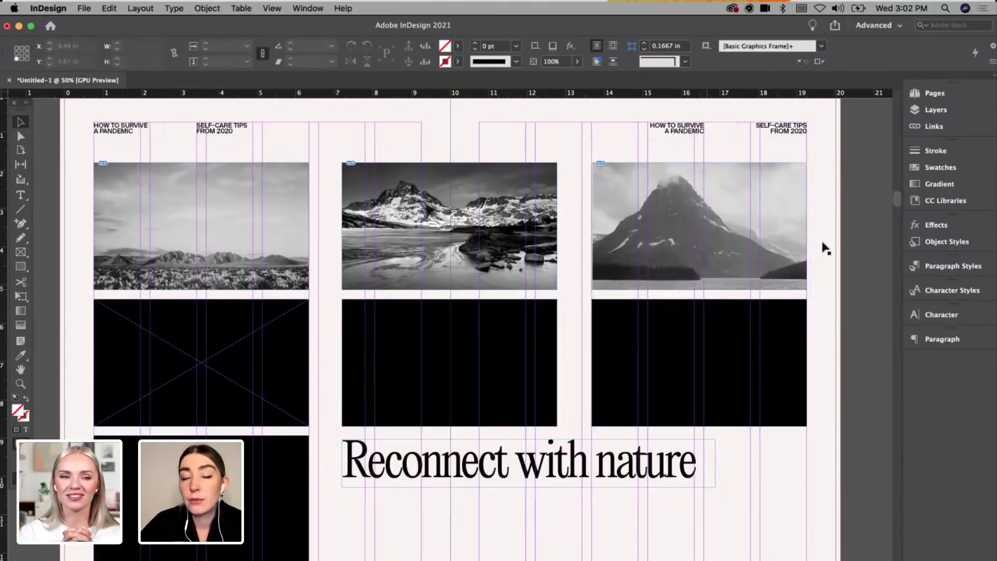
Step: Place the Nature4 photo about 5.67 in wide, cut and paste it into the second row's first rectangle, and shift it up inside the frame
click(281, 420)
key(super+Tab)
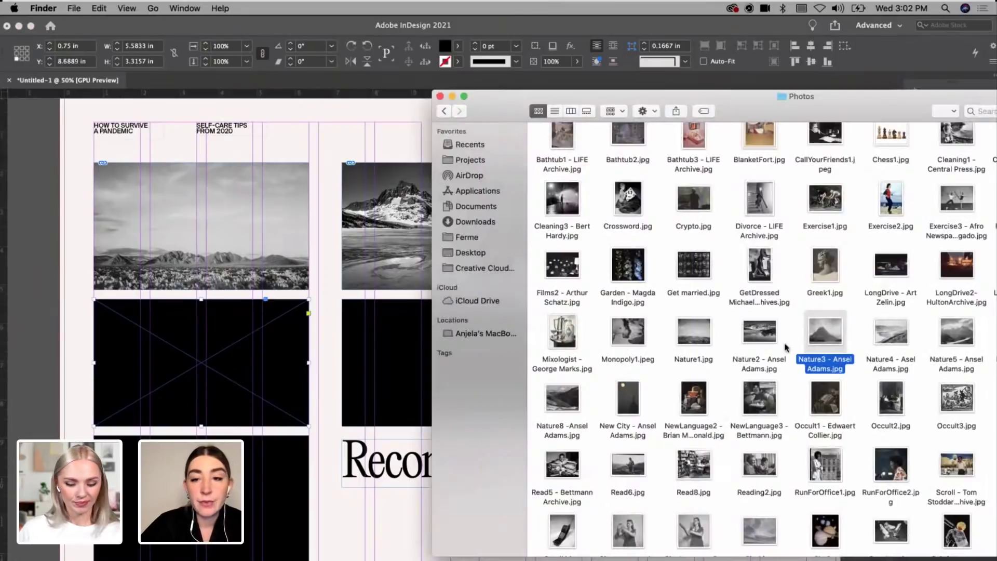
drag(893, 330, 333, 299)
drag(333, 299, 553, 457)
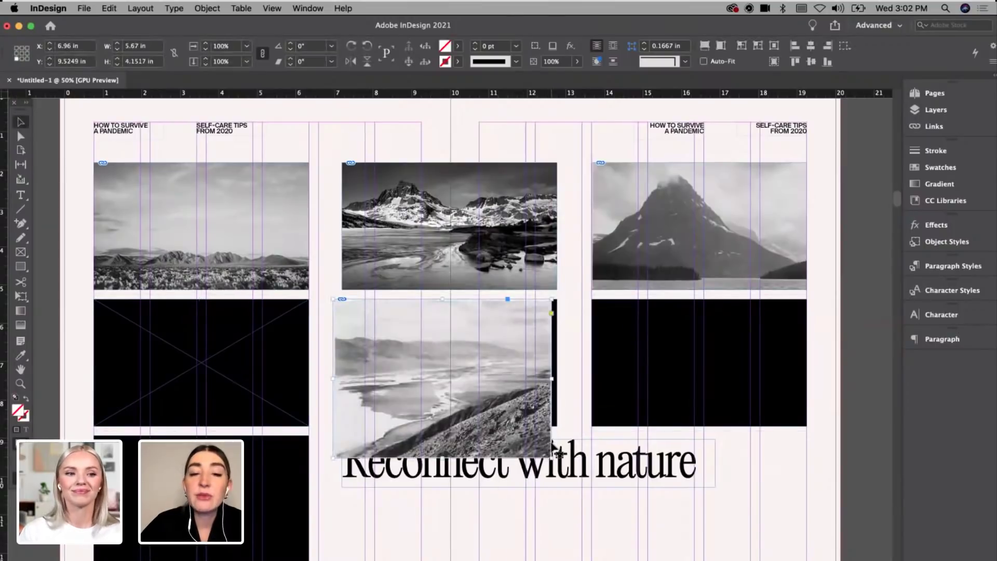
key(super+z)
click(224, 330)
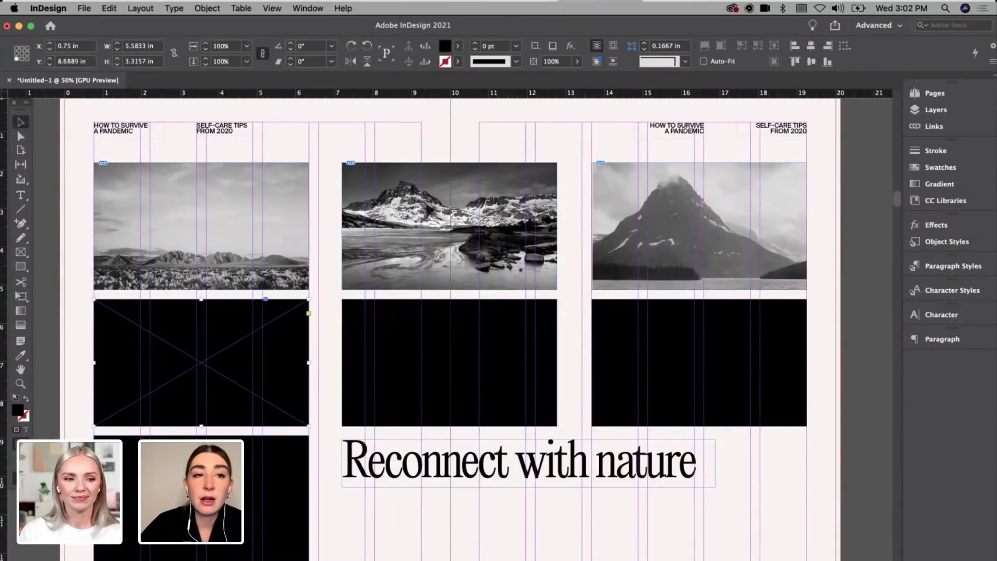
click(109, 8)
click(134, 108)
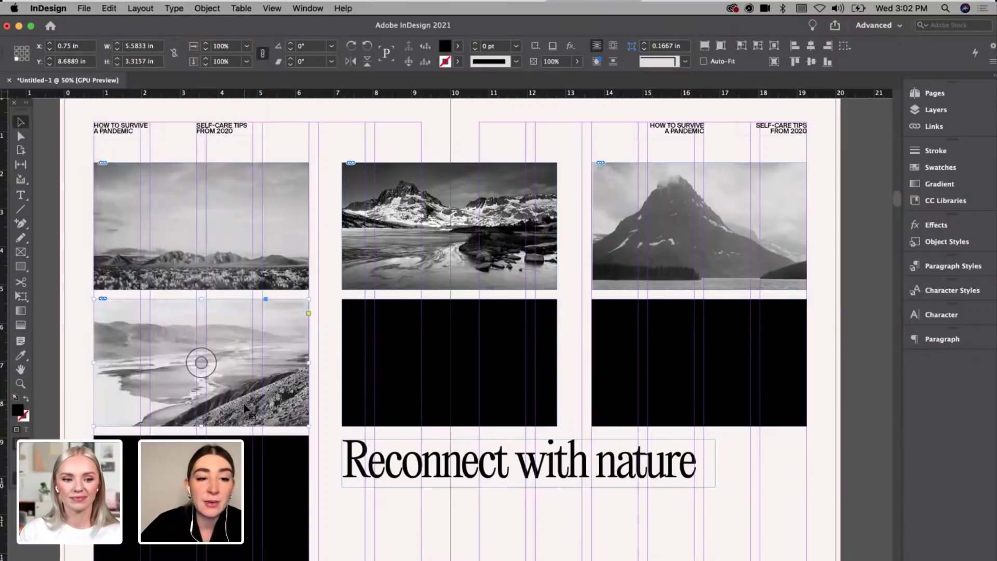
drag(201, 363, 202, 355)
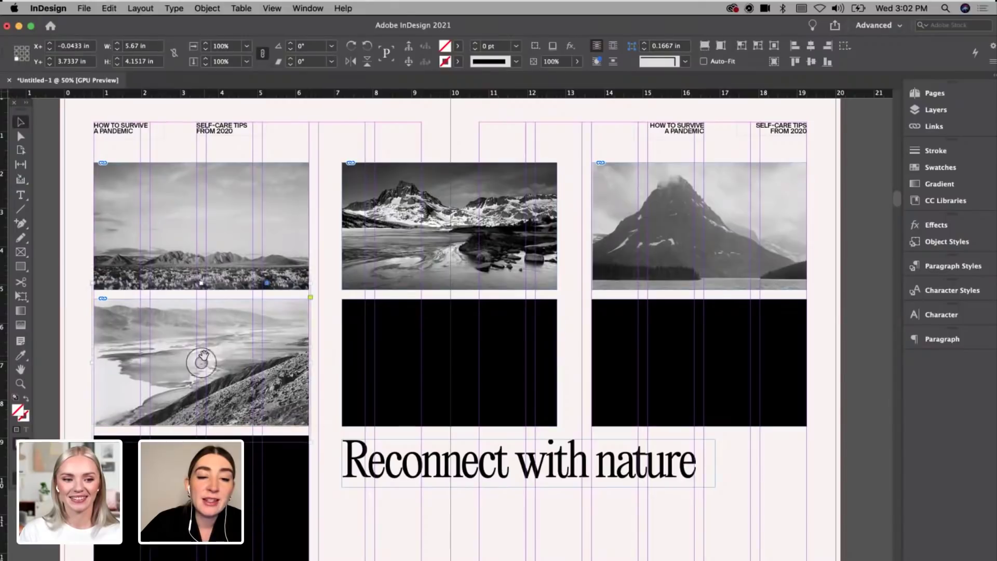
click(321, 395)
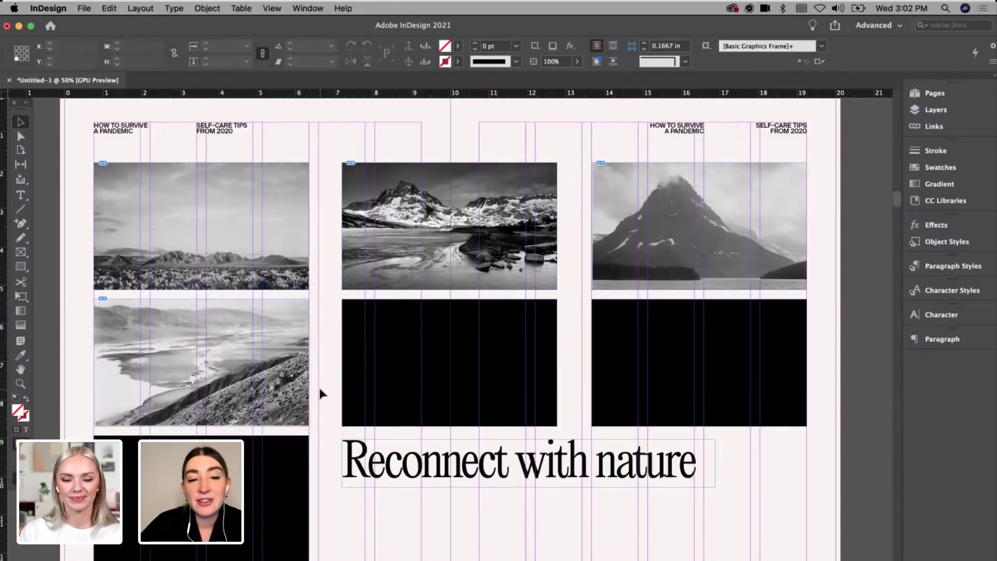
Step: Place the Nature5 photo from the Photos folder about 6.02 in wide, cut it, and paste it into the second row's centre rectangle
click(390, 396)
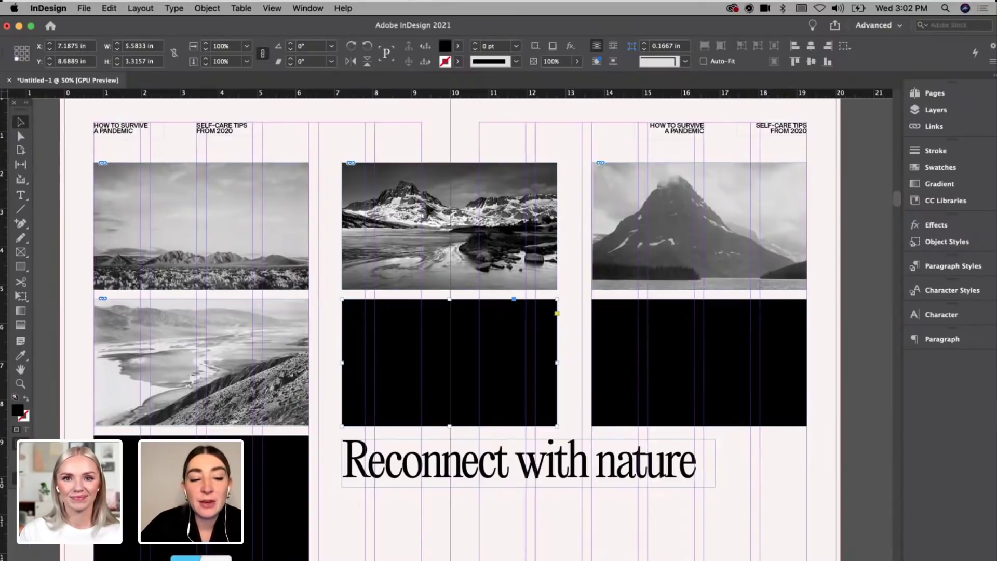
key(super+Tab)
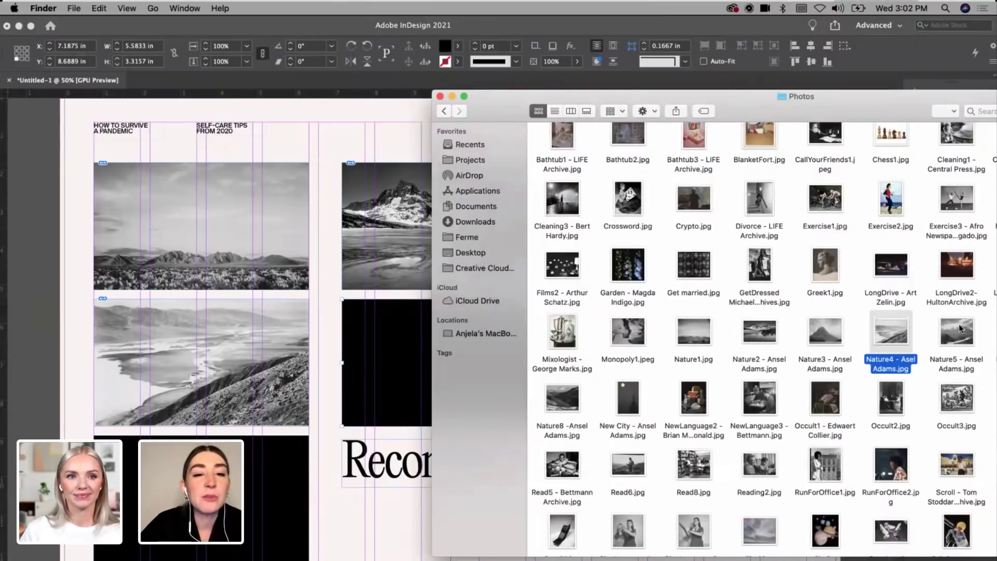
drag(962, 340, 566, 442)
key(super+Tab)
key(super+z)
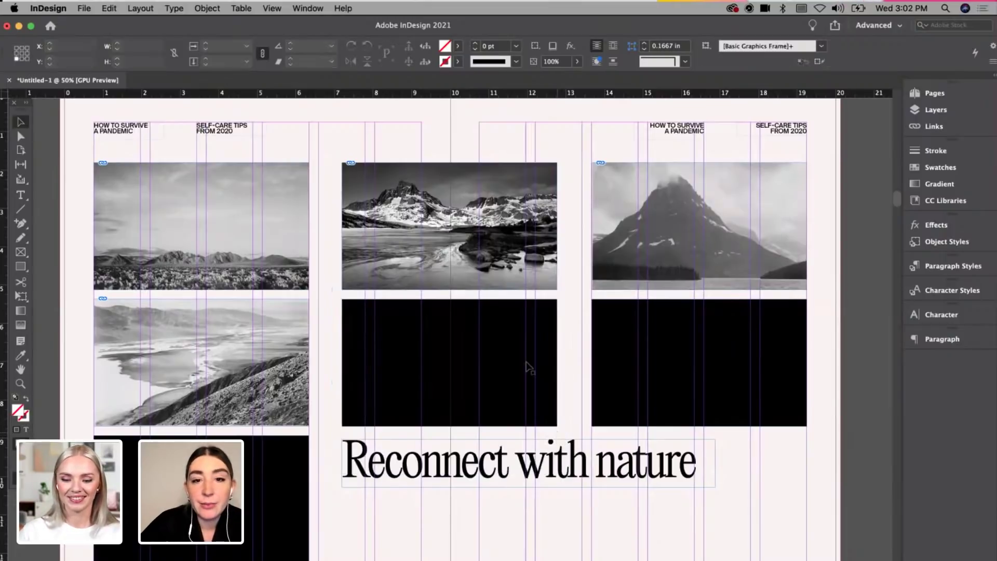
click(109, 8)
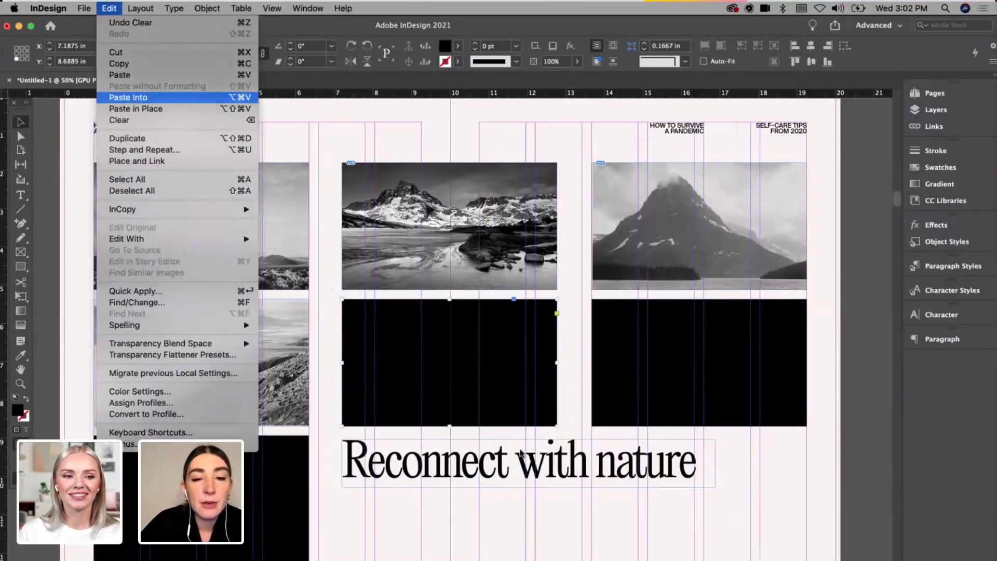
click(136, 96)
Step: Shift the Nature5 photo up inside its frame to show the river, and scale it to about 5.71 × 4.57 in
click(450, 372)
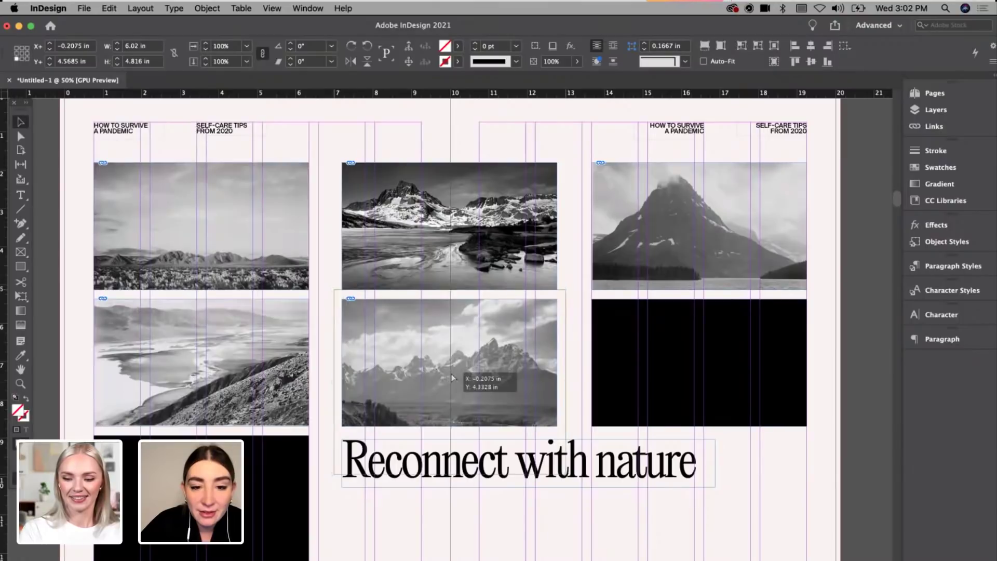
drag(450, 367, 450, 341)
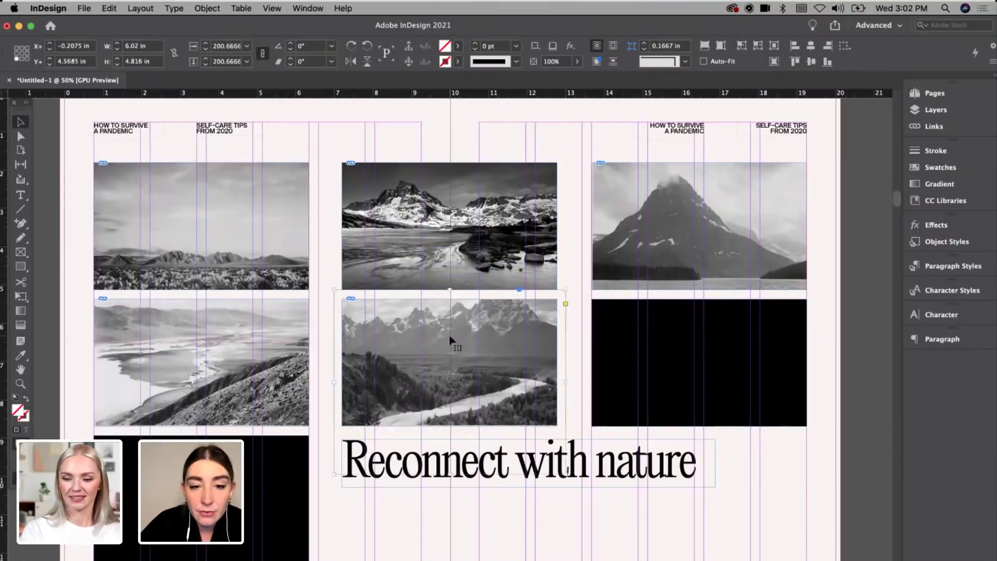
drag(449, 290, 449, 297)
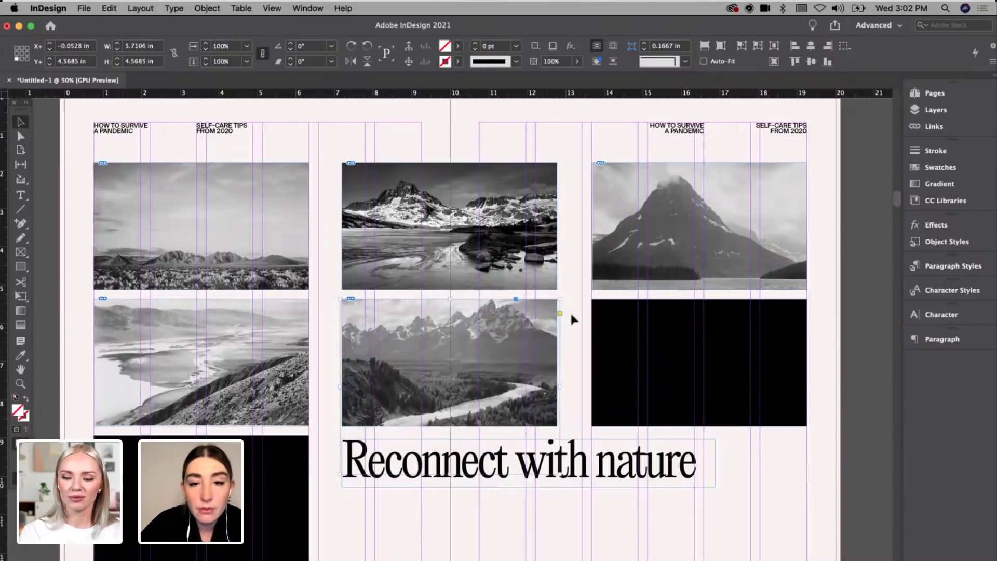
Step: Place the Nature6 photo from the Photos folder about 4.5 in wide, cut it, and paste it into the second row's last rectangle
click(615, 335)
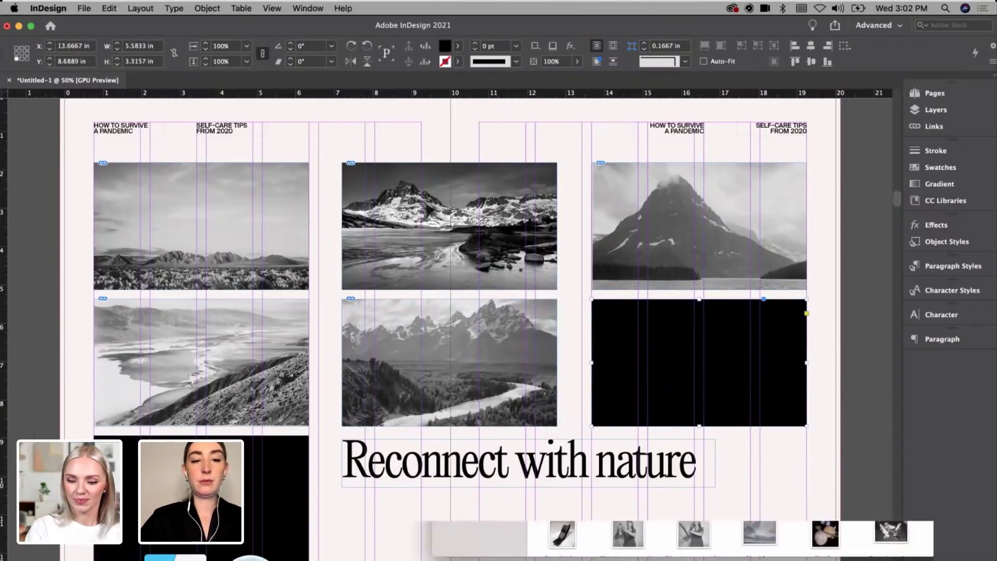
scroll(770, 279, down, 3)
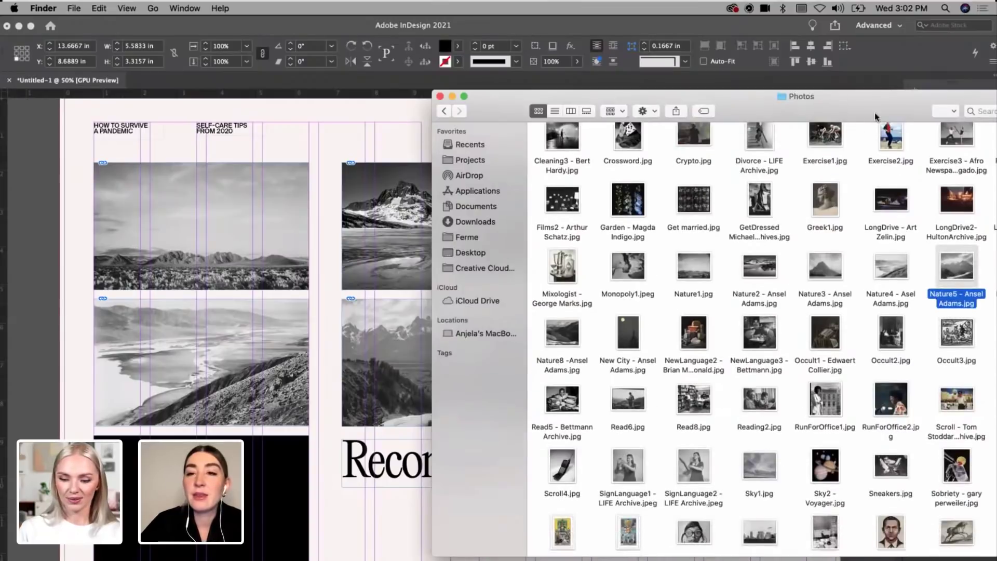
drag(711, 102, 545, 117)
drag(855, 285, 235, 391)
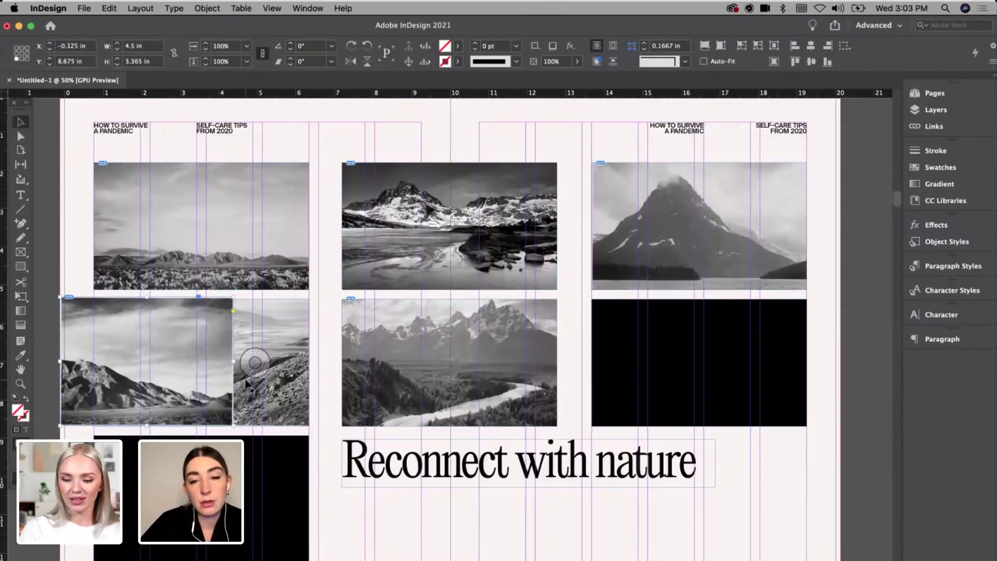
key(super+z)
click(663, 360)
click(109, 9)
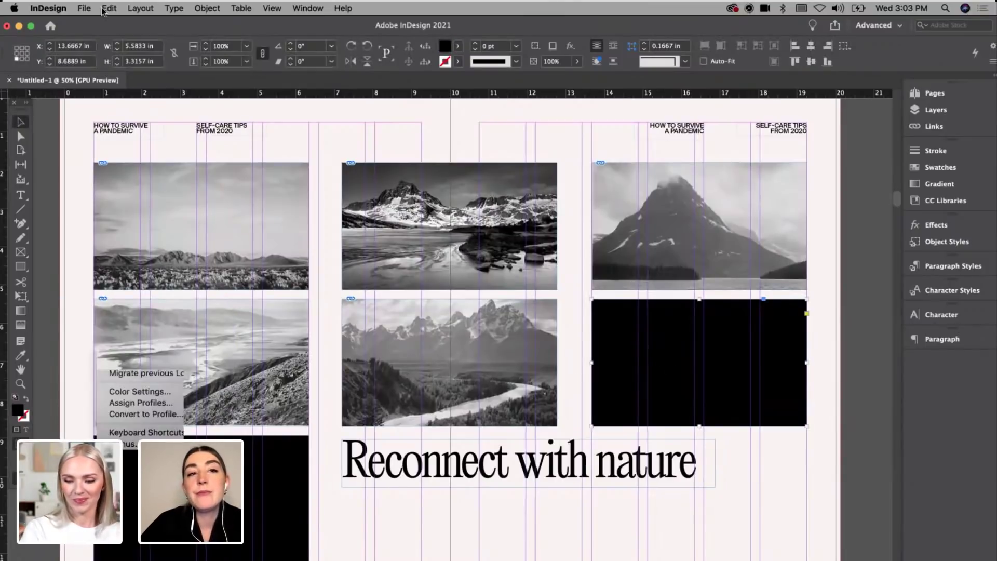
click(134, 99)
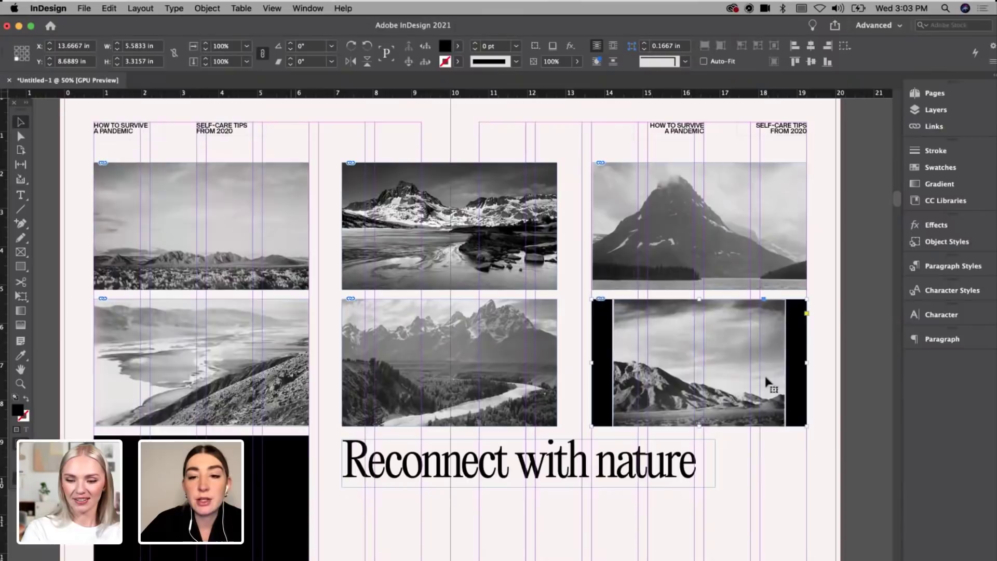
Step: Scale the Nature6 photo inside its frame to about 6.05 × 4.53 in so it fills the rectangle
click(700, 361)
drag(701, 296, 699, 254)
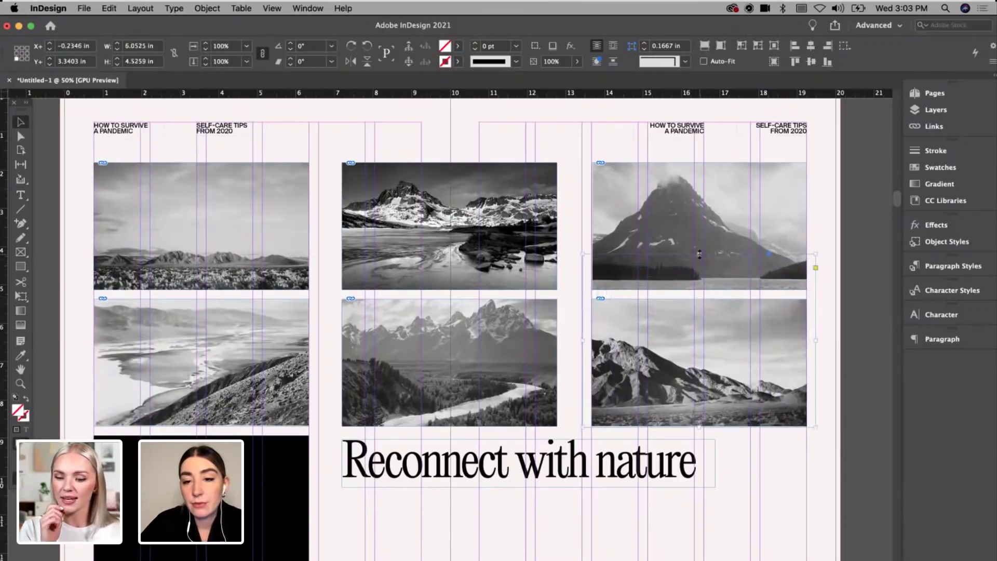
click(835, 255)
Step: Place the Nature8 photo from the Photos folder, cut it, and paste it into the third row's rectangle
key(super+Tab)
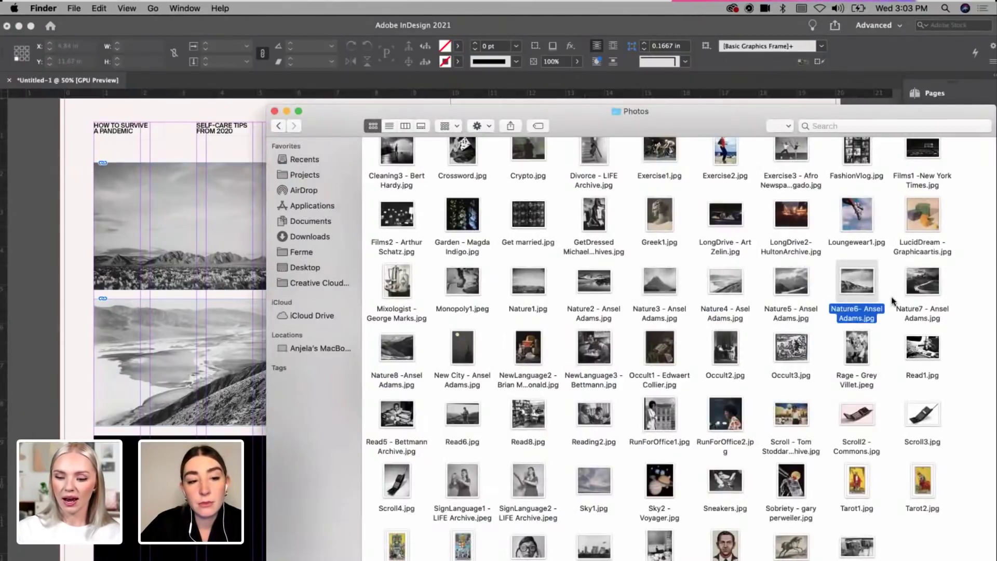
drag(397, 348, 552, 491)
key(super+z)
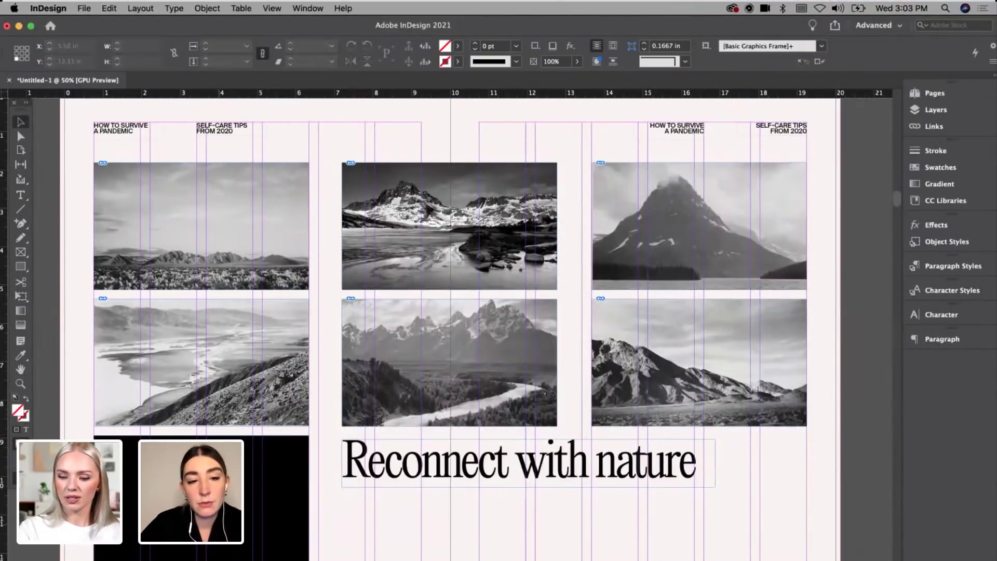
click(109, 8)
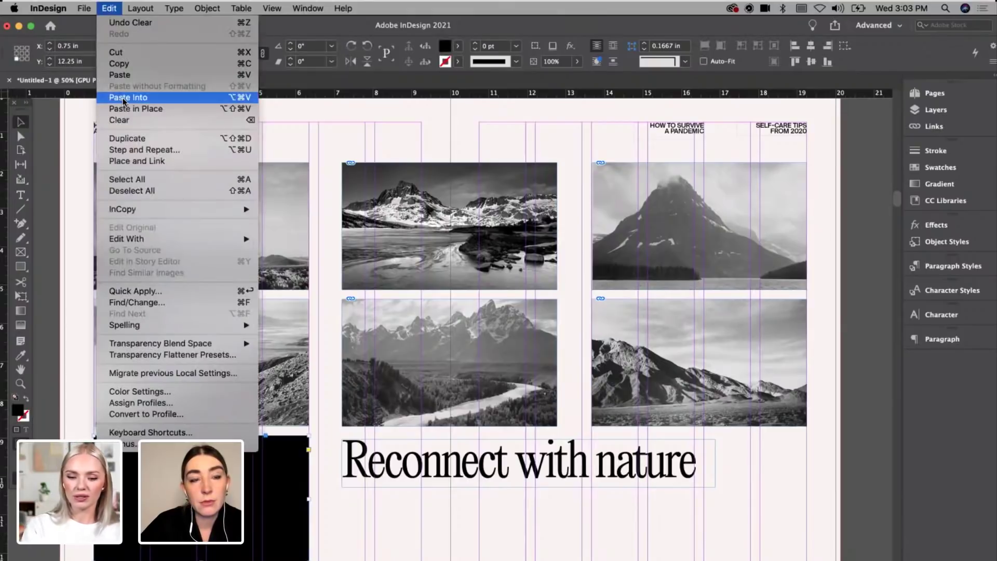
click(130, 96)
Step: Scale the third row's photo inside its frame to about 6.28 × 4.95 in and preview the spread without guides
drag(201, 416, 202, 391)
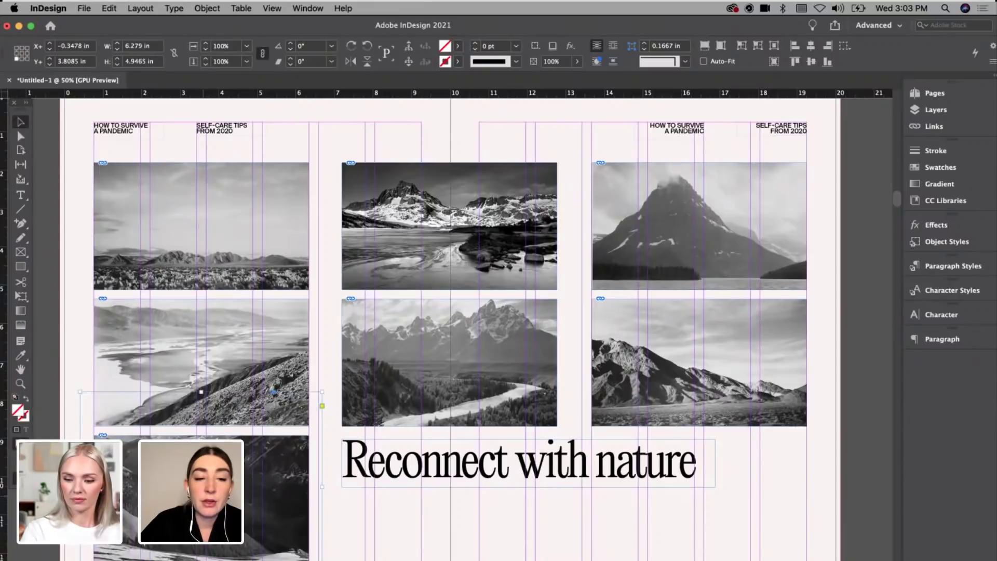
key(w)
click(471, 527)
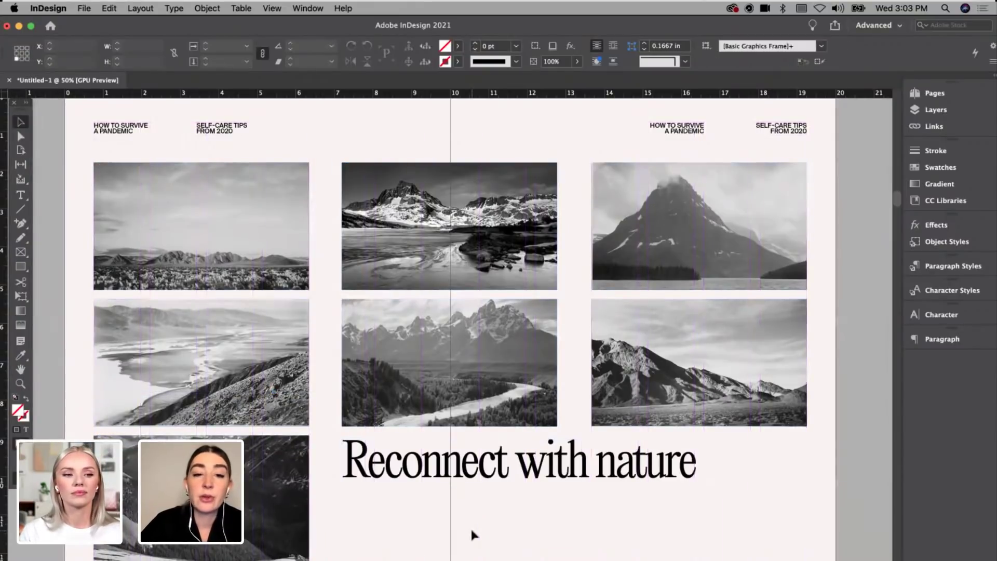
key(super+minus)
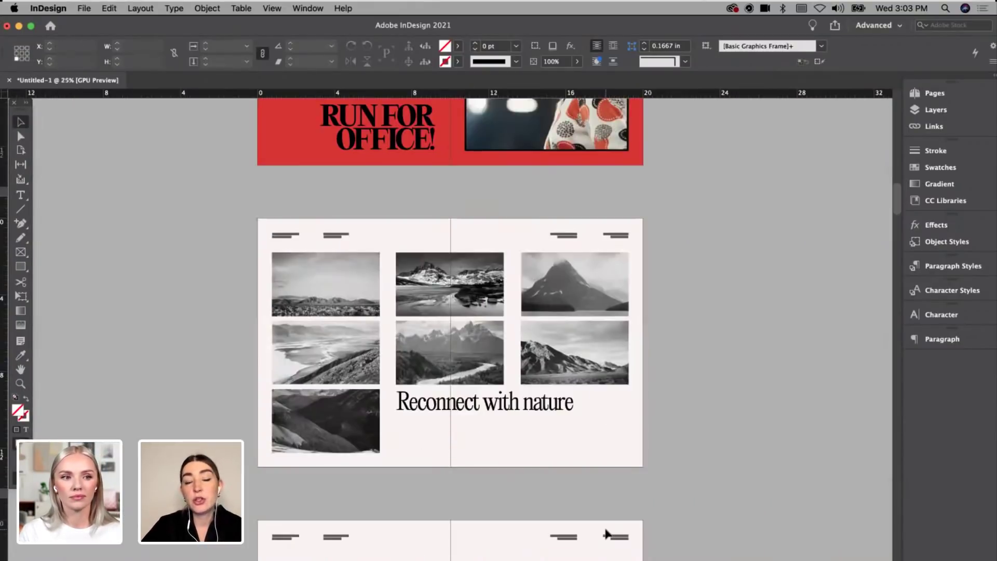
key(super+equal)
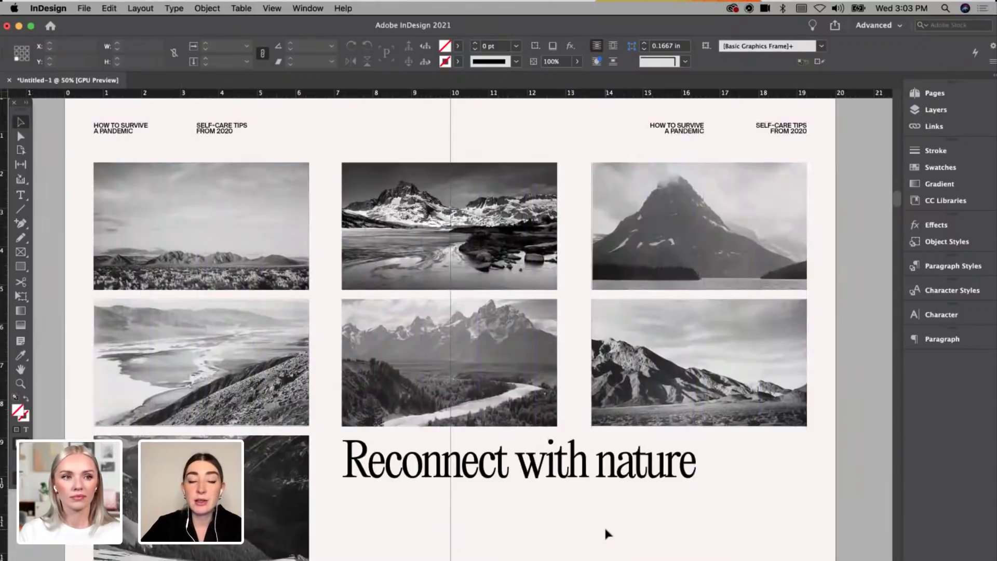
Step: Enlarge the Reconnect with nature text frame to about 12.13 × 3.36 in and break the title onto a second line before "nature"
click(557, 470)
scroll(555, 469, down, 1)
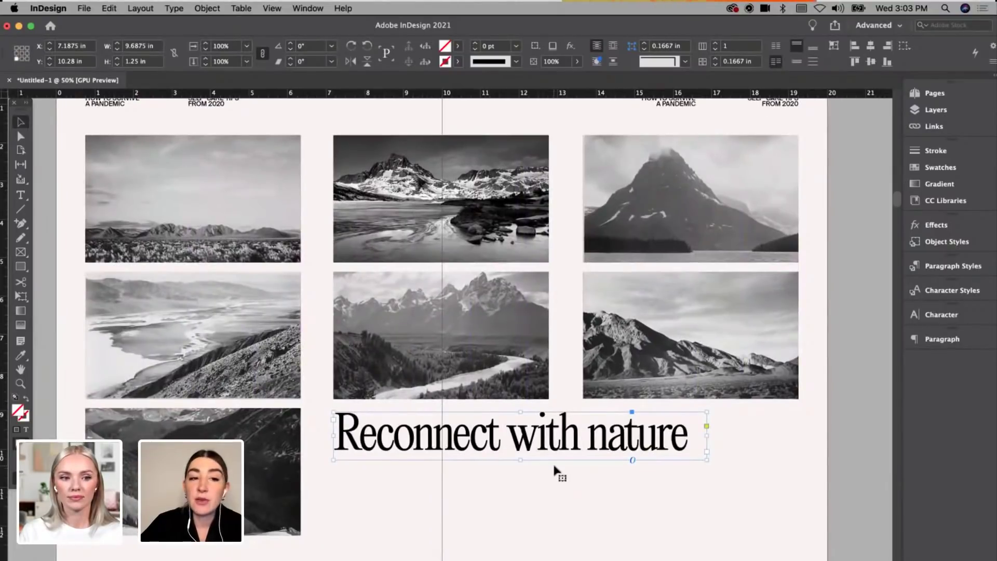
drag(706, 461, 801, 540)
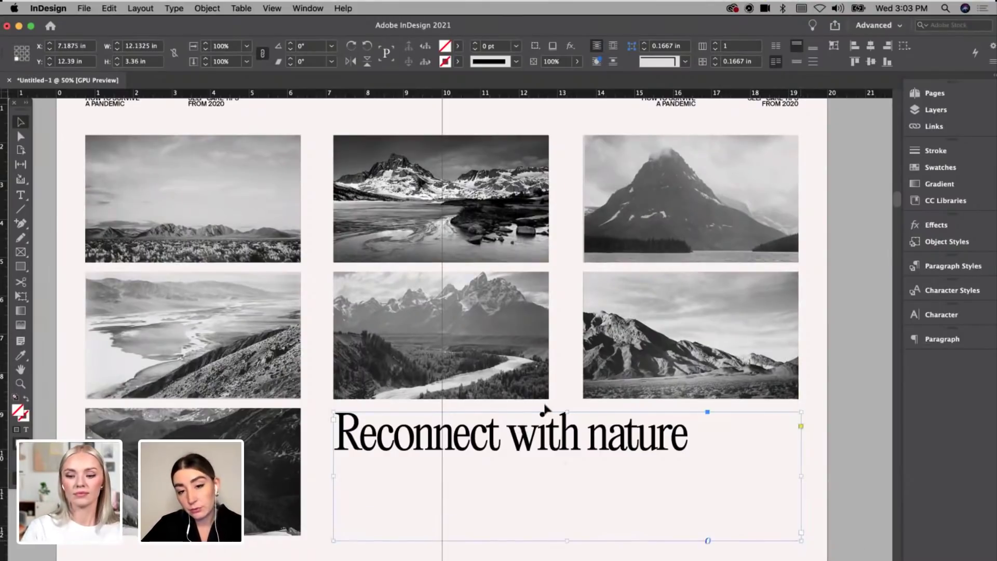
double_click(503, 416)
click(599, 442)
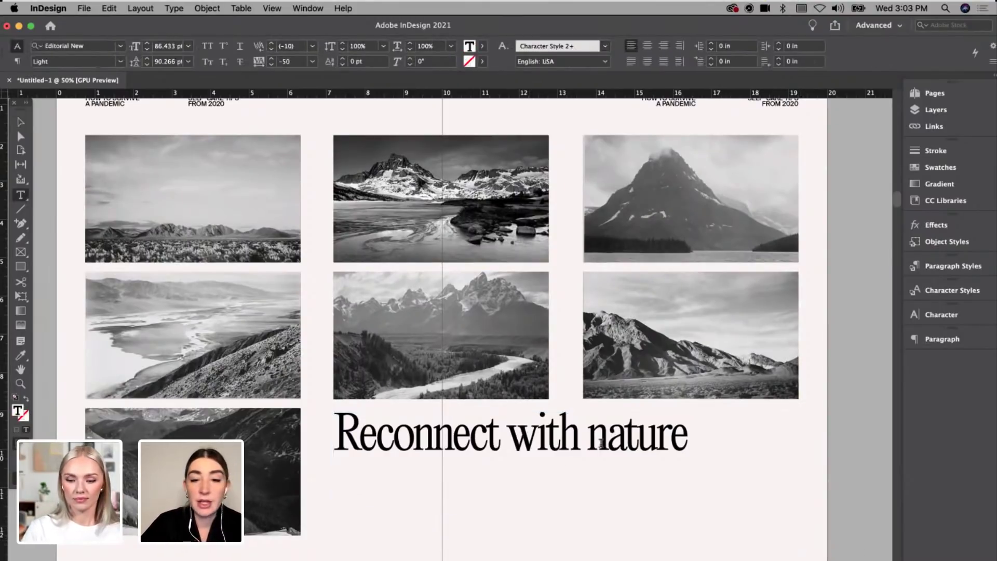
click(588, 442)
key(Return)
Step: Set the font size of the whole Reconnect with nature title to 114 pt
key(super+a)
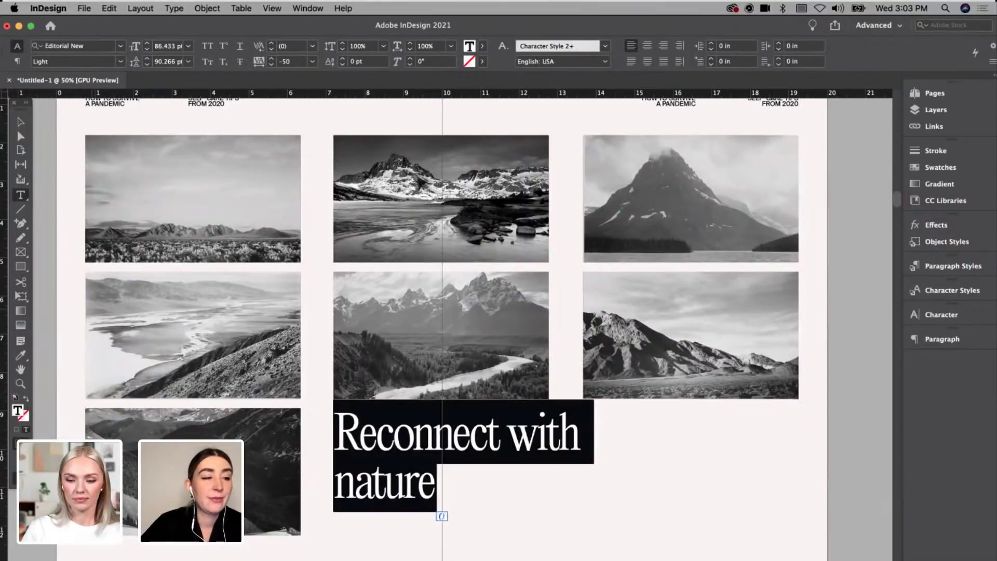
click(146, 43)
click(146, 43)
click(146, 43)
click(146, 43)
click(145, 43)
click(145, 43)
click(145, 44)
click(145, 44)
click(145, 44)
click(145, 43)
click(146, 44)
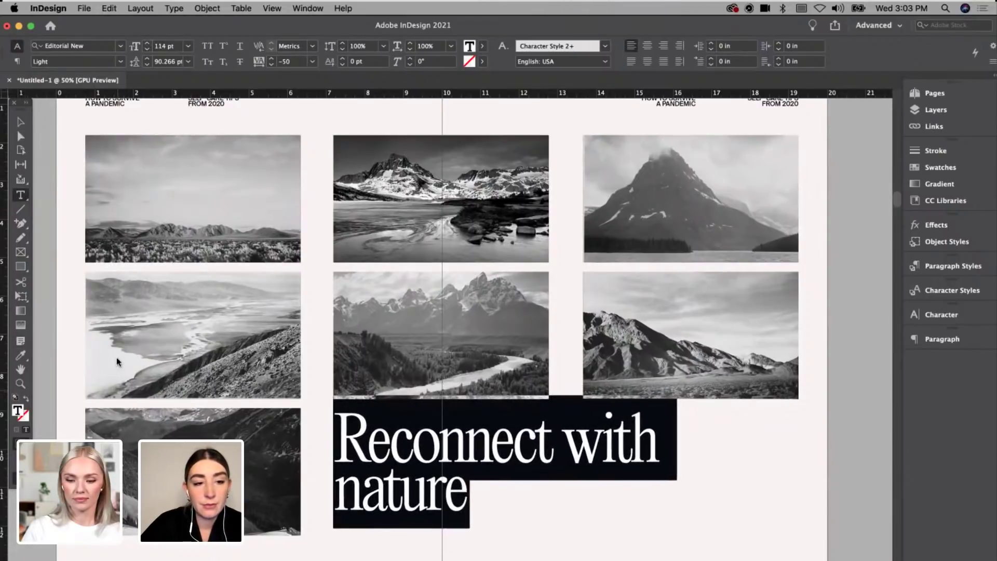
click(21, 122)
click(193, 198)
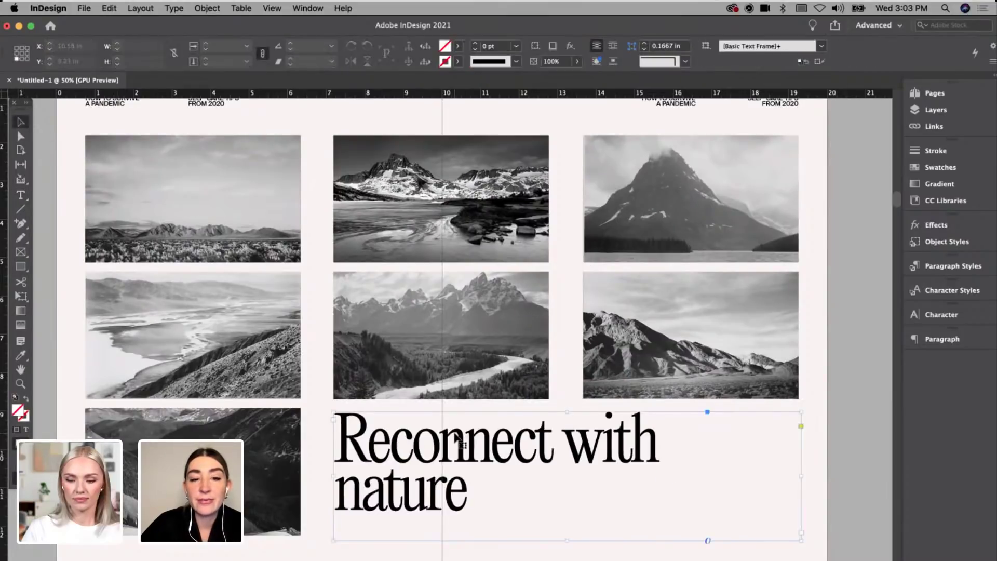
Step: Fit the title frame's height to its text and move it down to Y 12.25 in, on the bottom margin
click(421, 443)
double_click(567, 542)
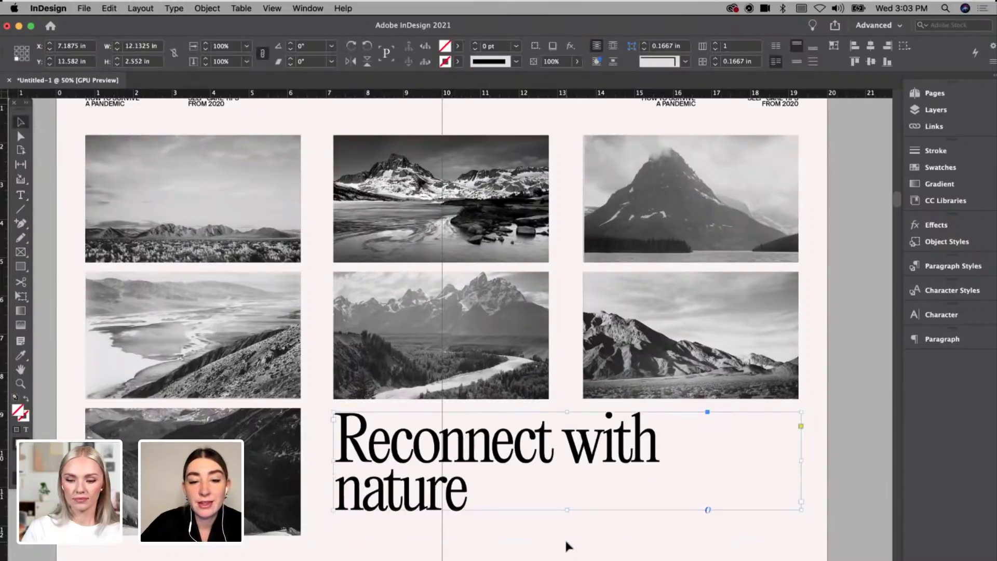
drag(395, 503, 395, 530)
key(w)
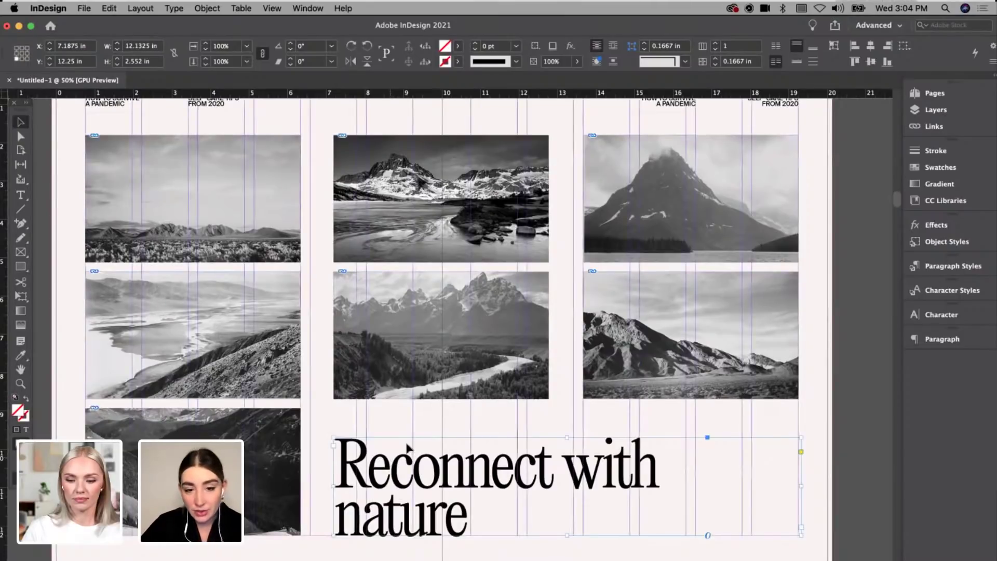
click(460, 422)
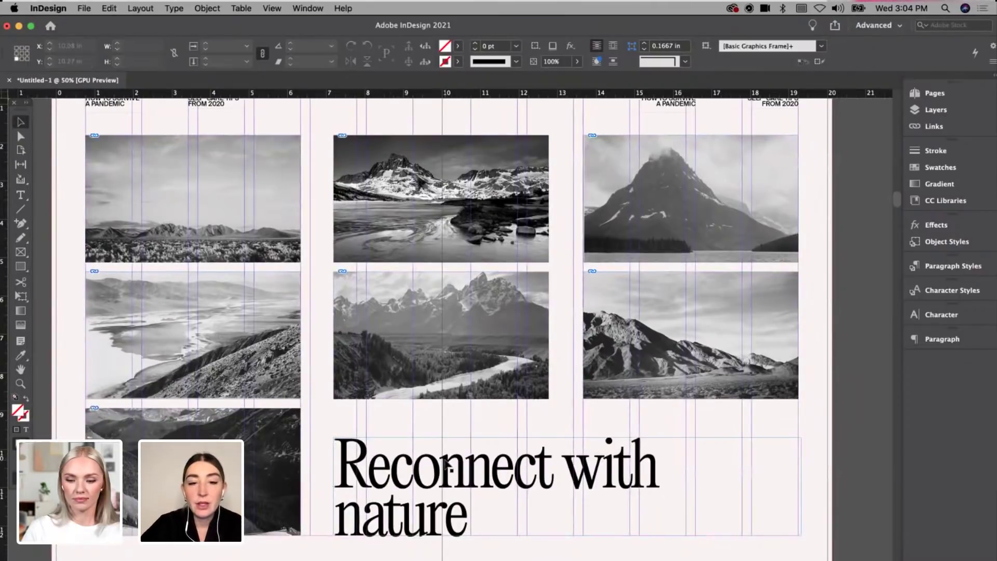
key(super+minus)
key(super+equal)
key(w)
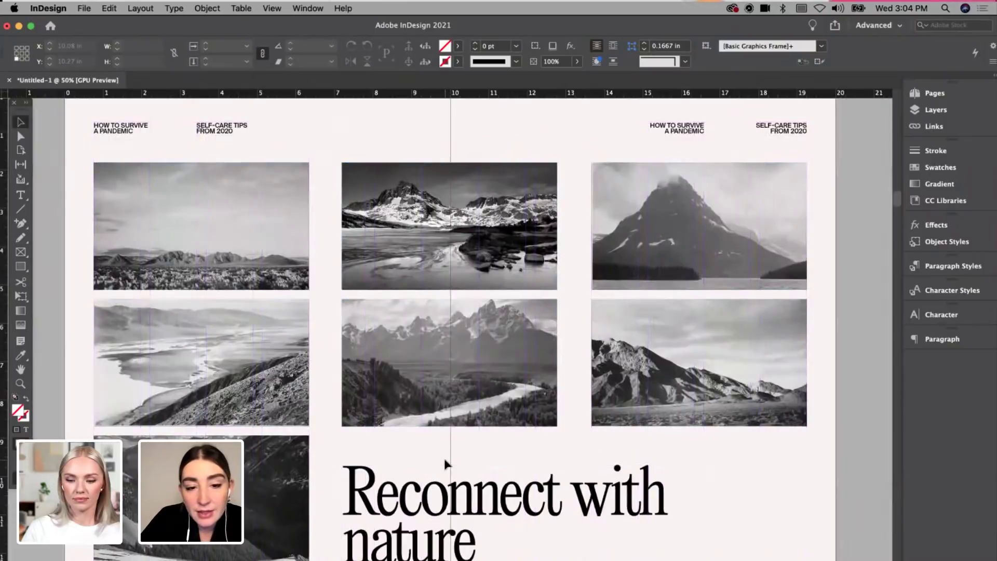
Step: Apply a 3 pt stroke to all seven nature photo frames on the spread
key(super+minus)
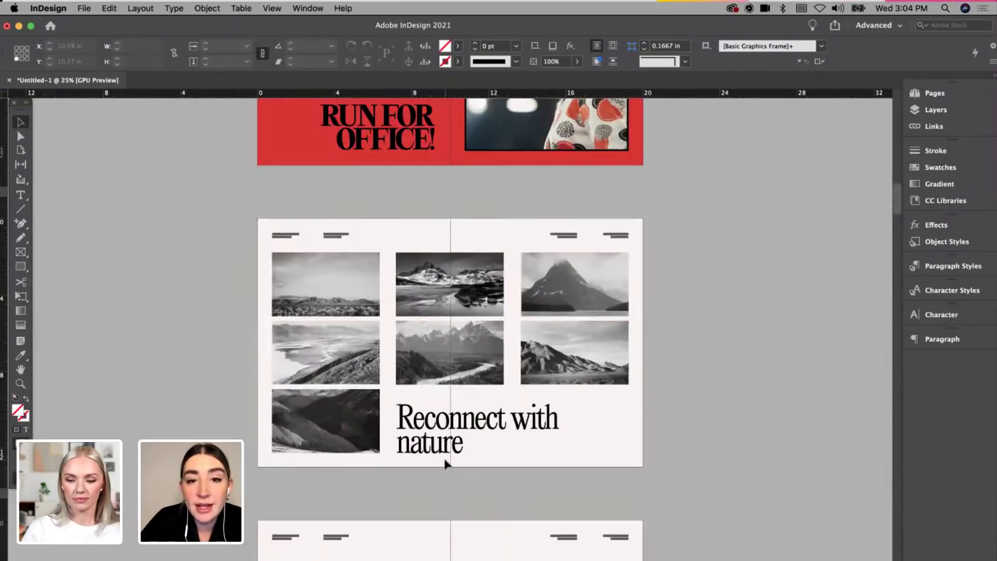
scroll(475, 326, up, 3)
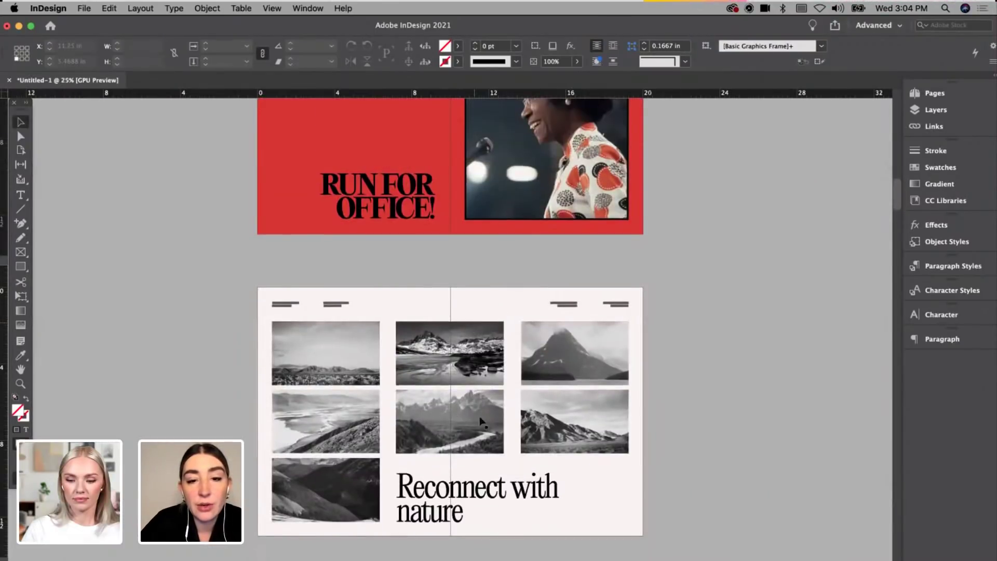
click(410, 392)
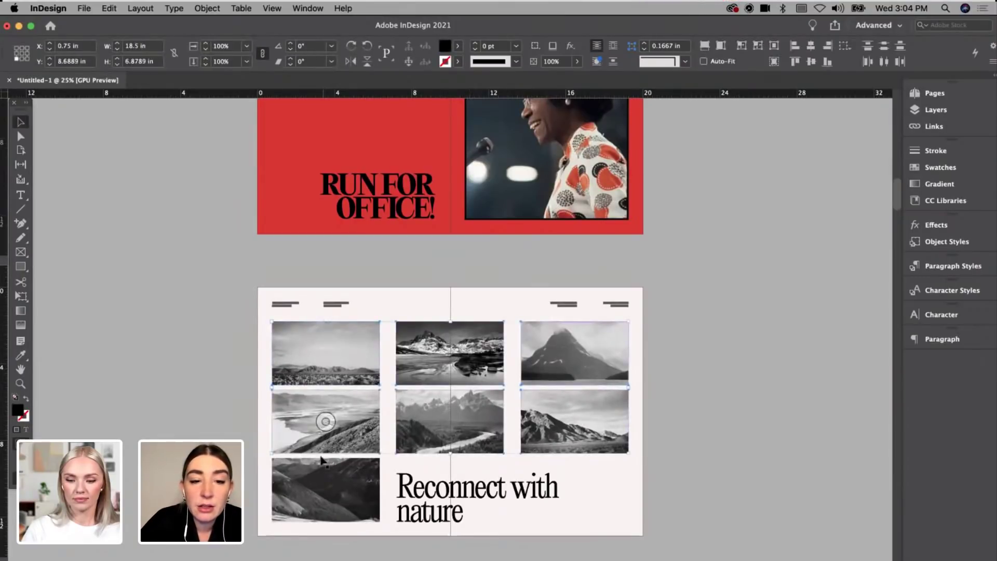
shift+click(288, 486)
click(477, 48)
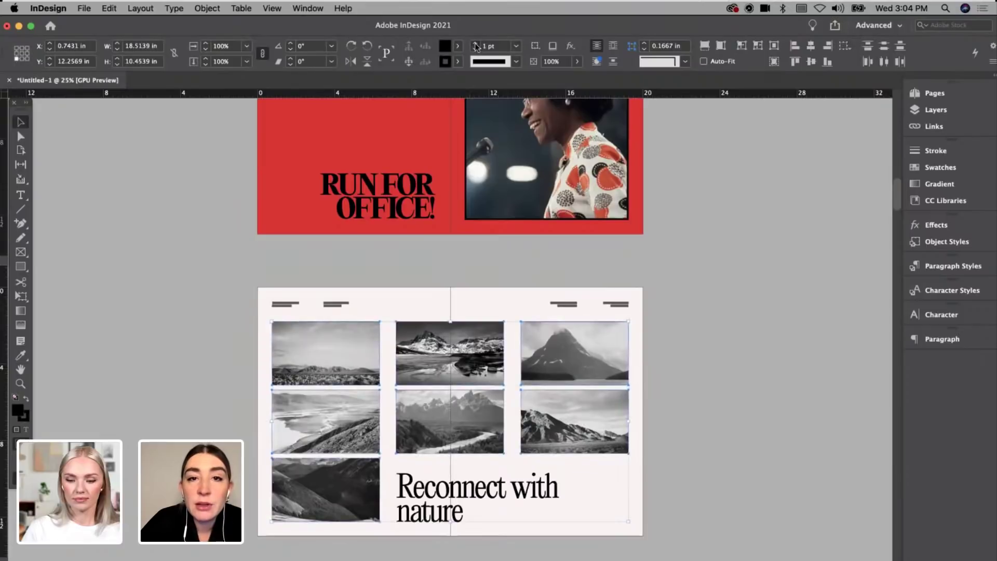
click(477, 48)
click(477, 48)
click(480, 107)
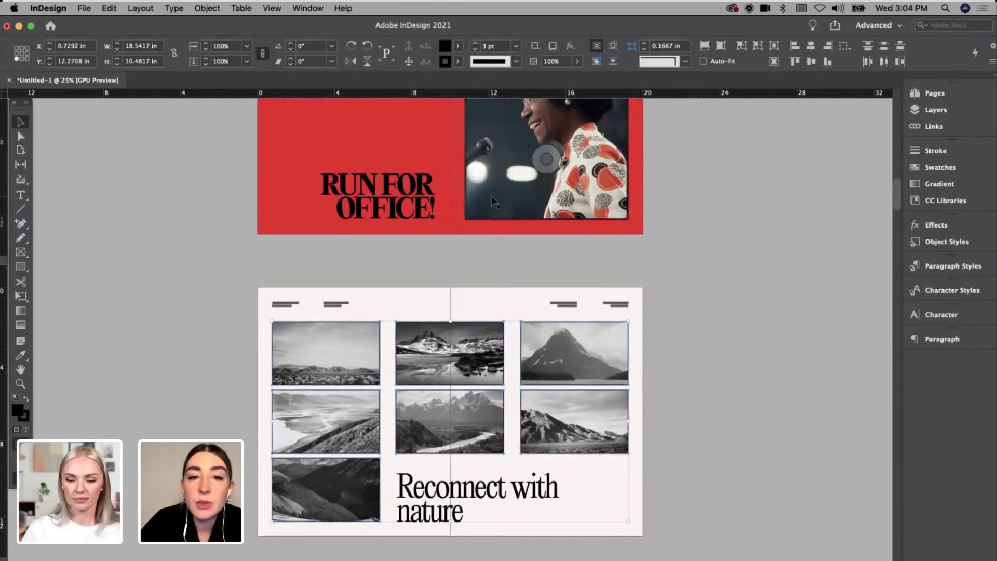
Step: Move the Reconnect with nature title frame up to about Y 11.47 in, directly beneath the photo grid
click(614, 500)
key(w)
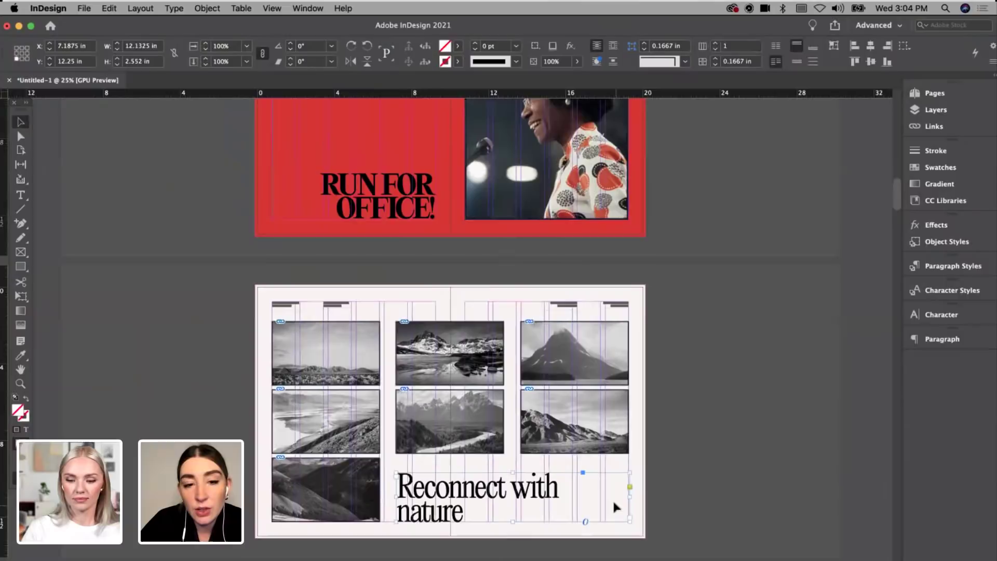
key(super+equal)
scroll(688, 477, up, 5)
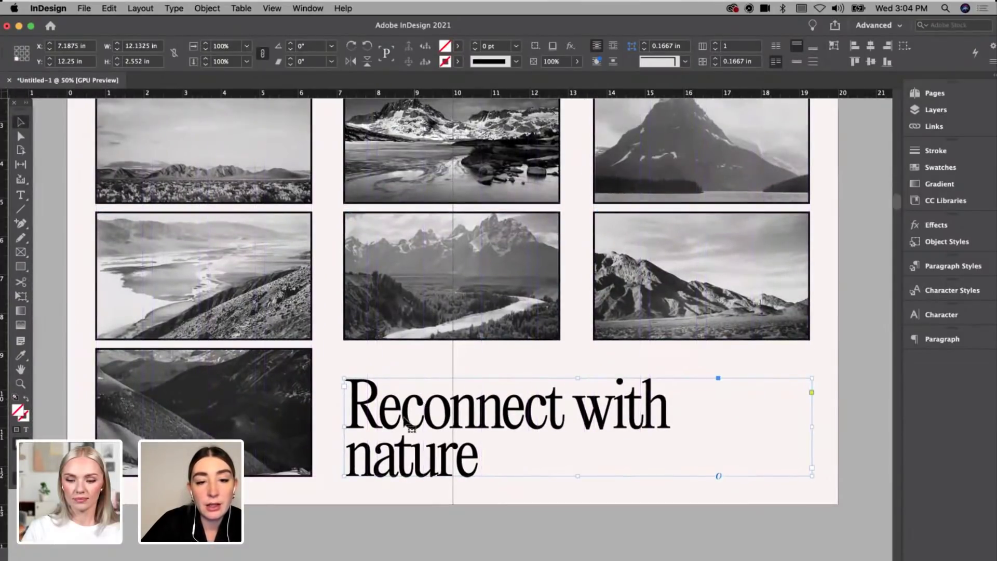
drag(410, 426, 408, 395)
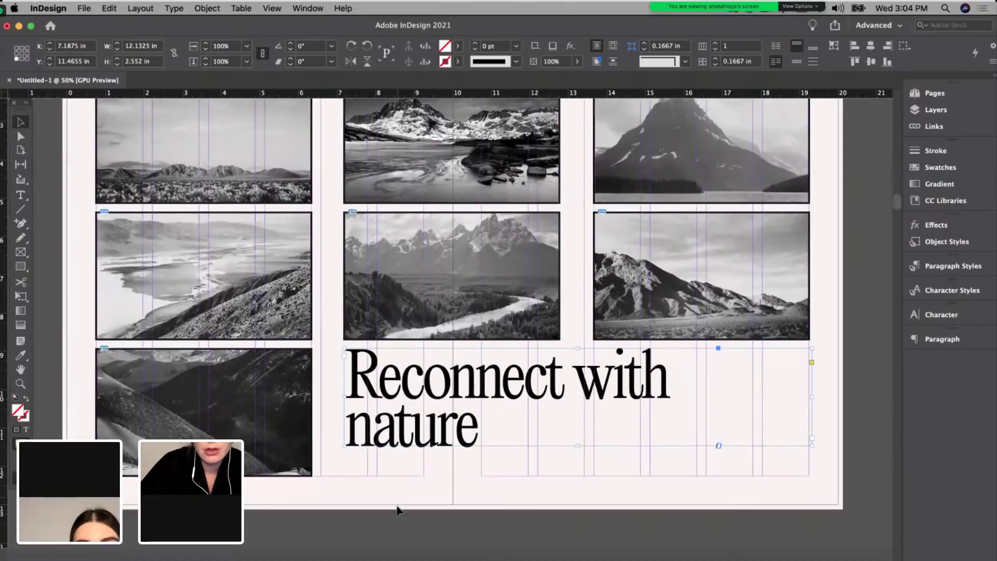
click(397, 509)
key(super+minus)
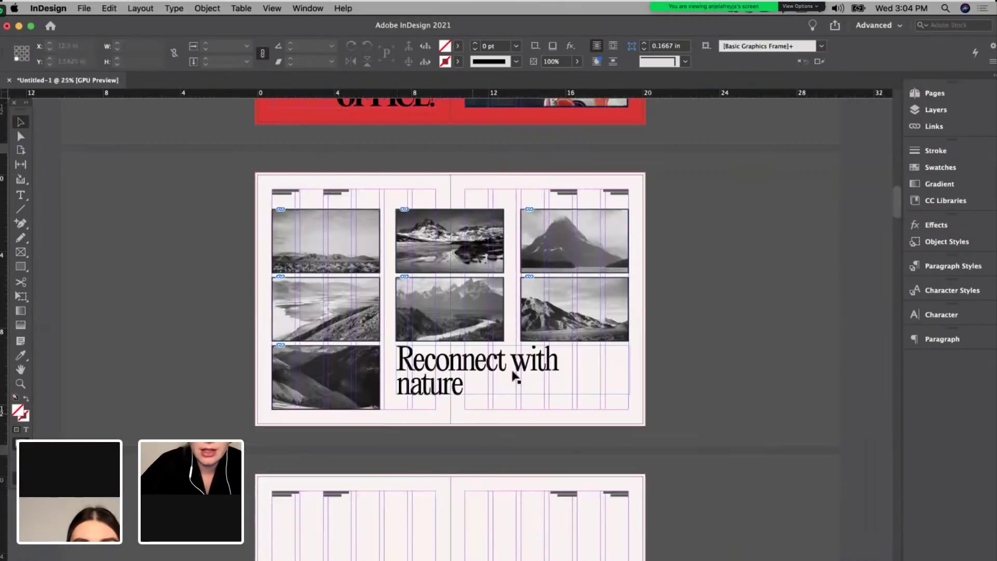
Step: Scale the title and its frame proportionally to about 9.94 × 2.99 in, filling the height beside the last photo
click(630, 369)
drag(629, 368, 582, 404)
key(w)
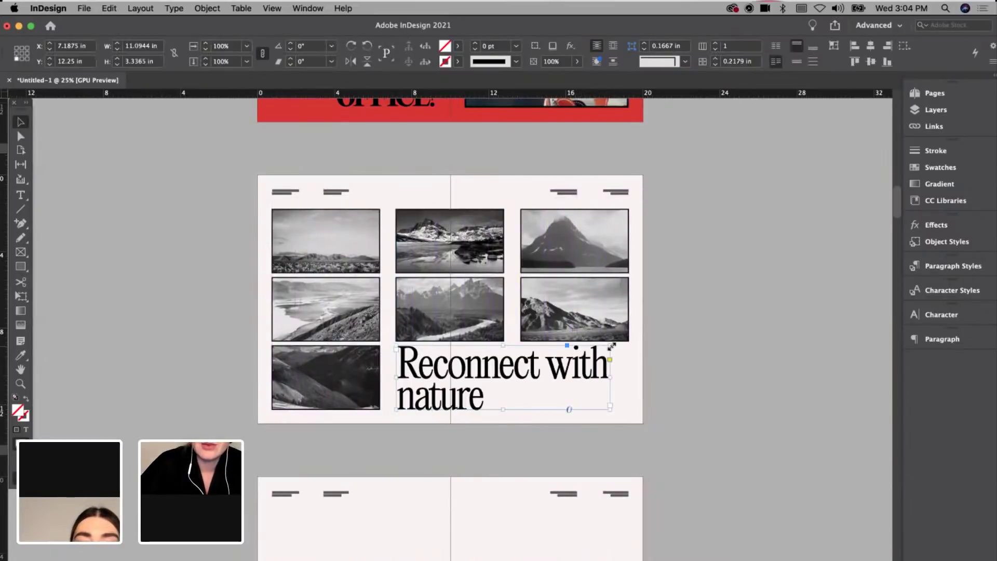
drag(612, 347, 594, 356)
click(638, 354)
scroll(494, 390, up, 2)
Step: Nudge the Reconnect with nature title frame up to Y 12.1667 in and deselect it
click(493, 410)
click(205, 48)
click(205, 48)
click(204, 48)
key(Up)
key(Up)
key(Up)
key(Up)
key(Up)
key(Up)
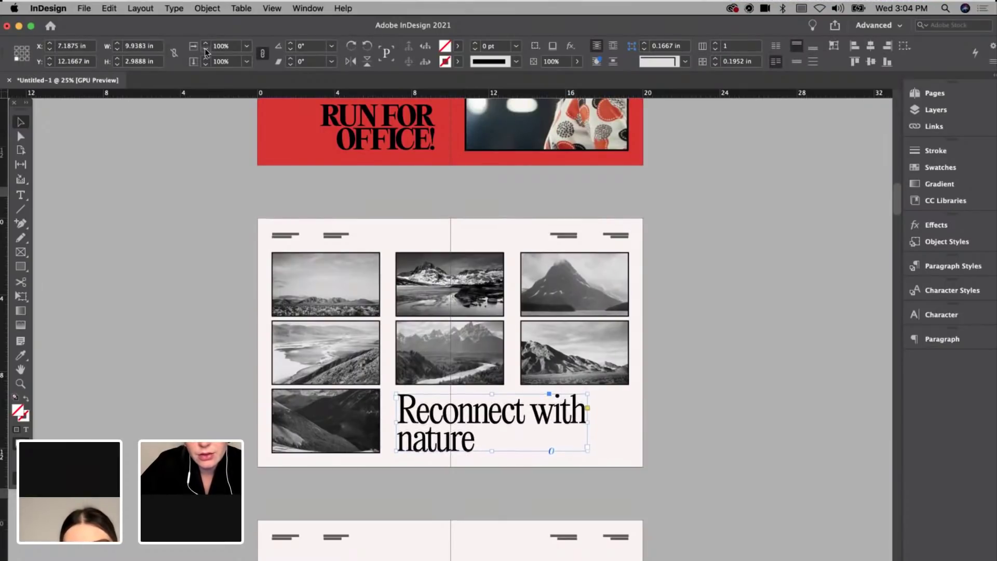
key(w)
click(698, 222)
Step: Review the finished spreads from the Greek mythology opener through the nature spread, ending at the next blank spread
key(super+equal)
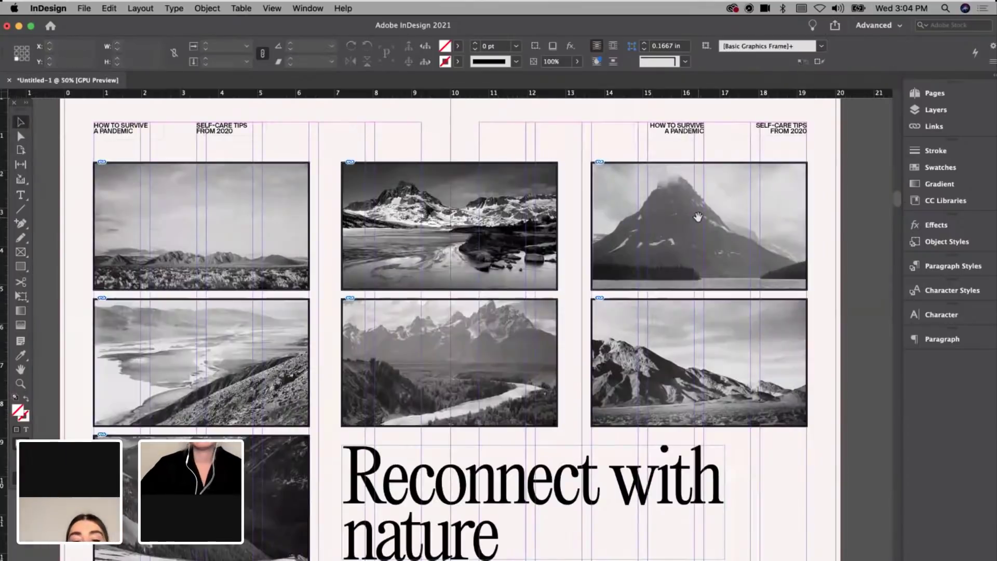
scroll(756, 311, up, 20)
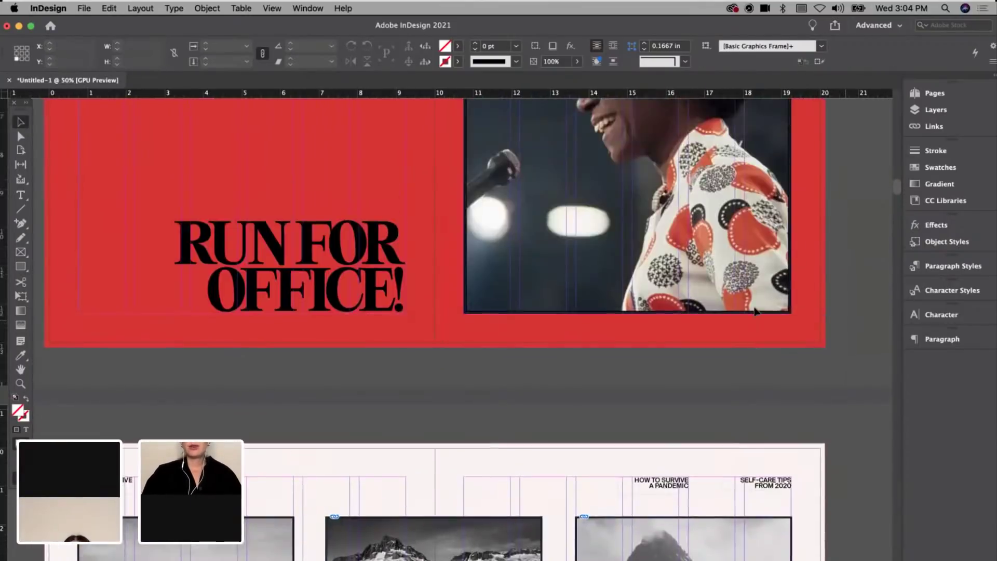
scroll(848, 324, up, 1)
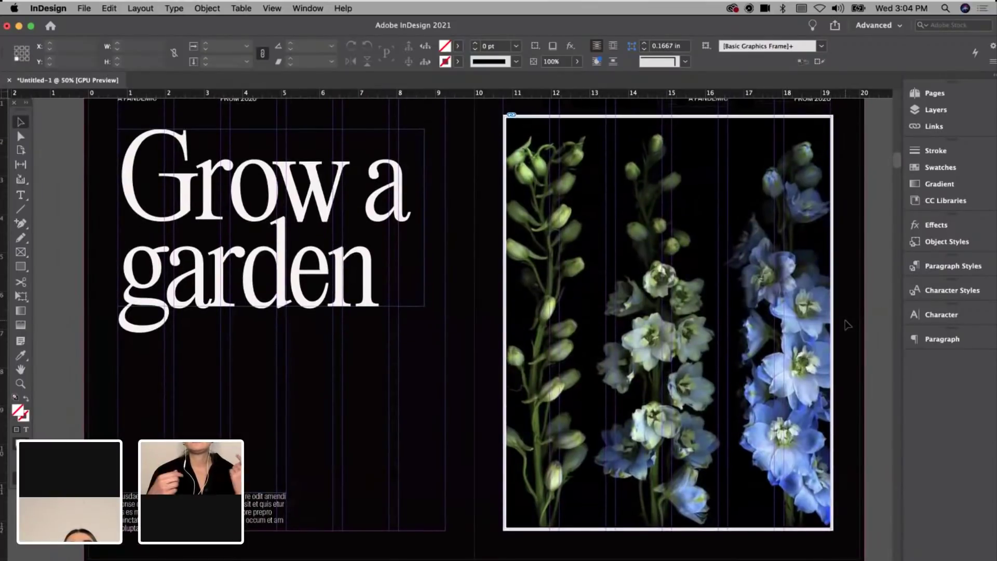
scroll(847, 324, up, 10)
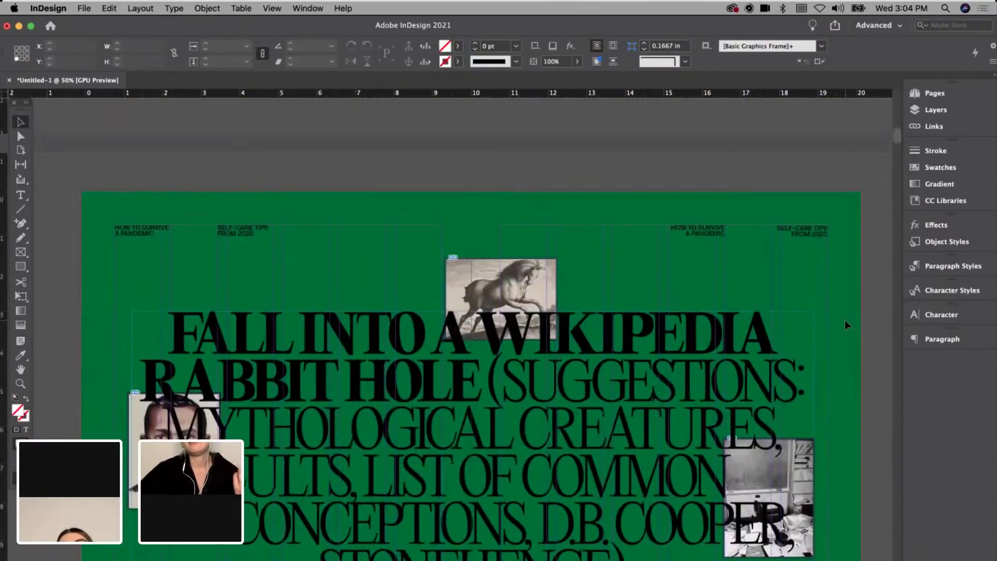
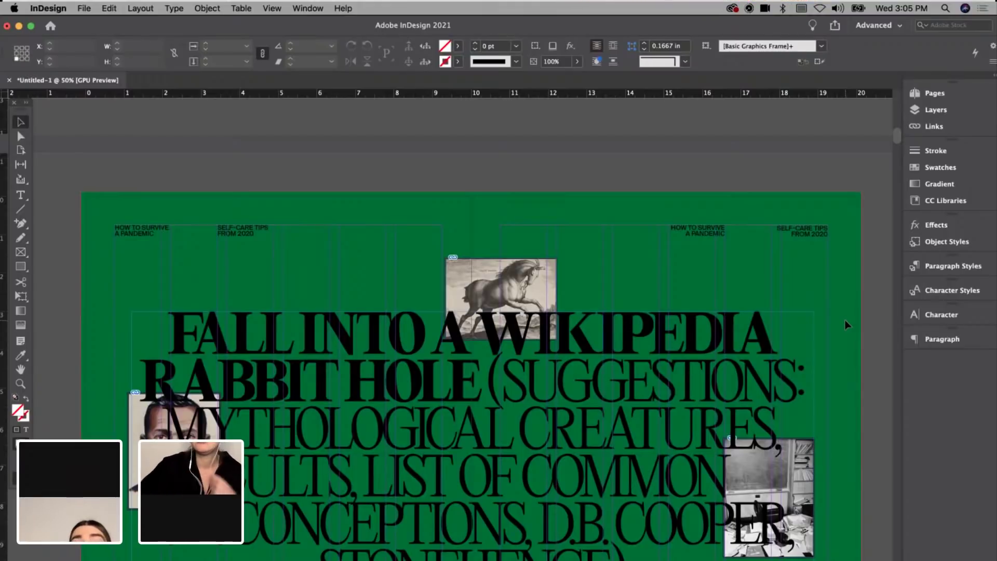
scroll(846, 321, up, 15)
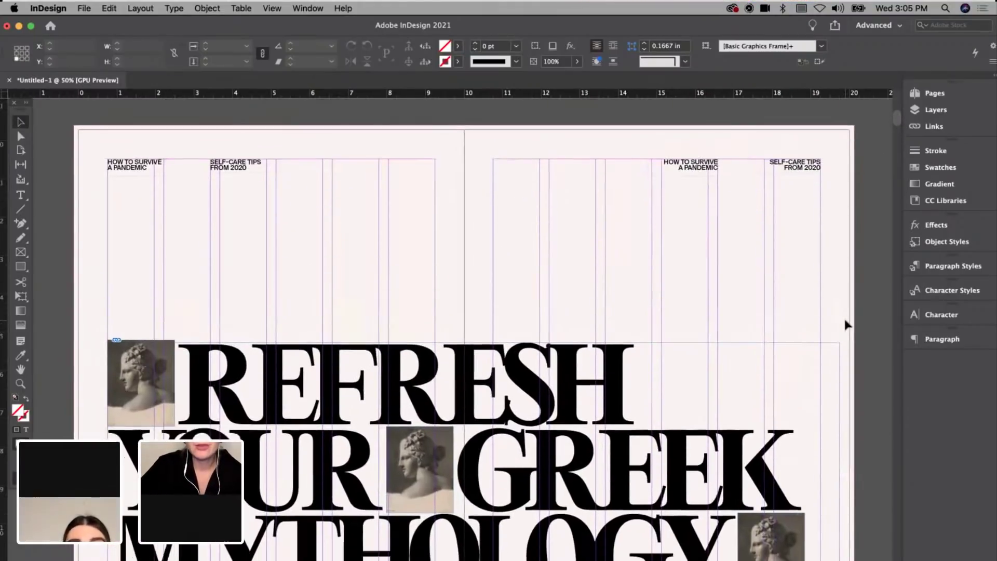
scroll(847, 325, down, 8)
scroll(846, 325, up, 7)
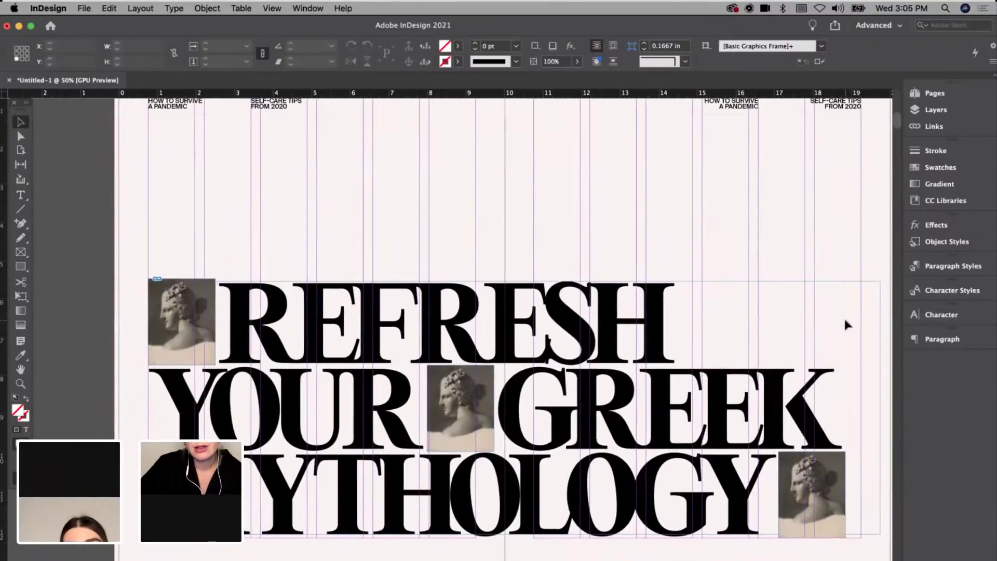
scroll(845, 325, down, 10)
scroll(845, 321, down, 15)
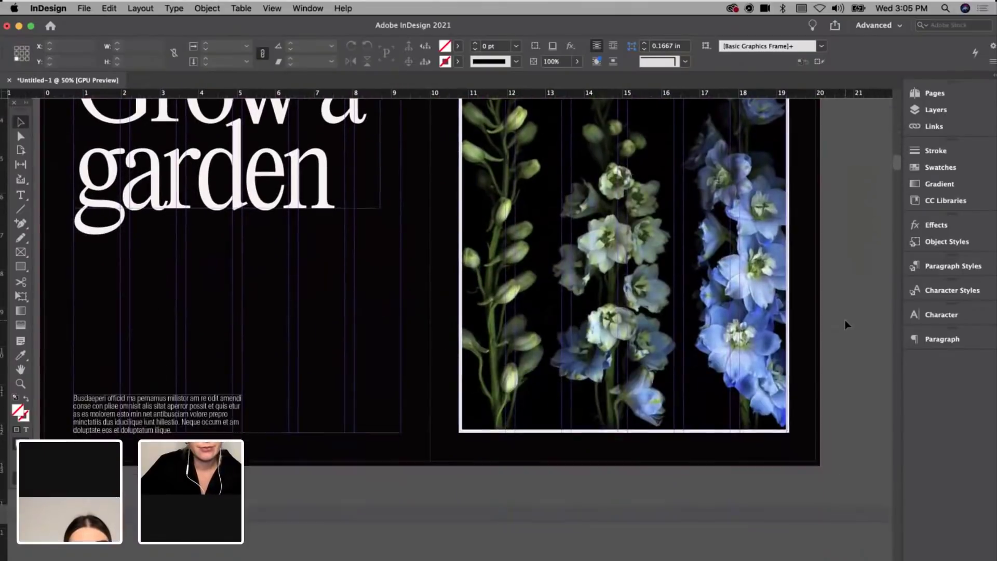
scroll(846, 324, up, 5)
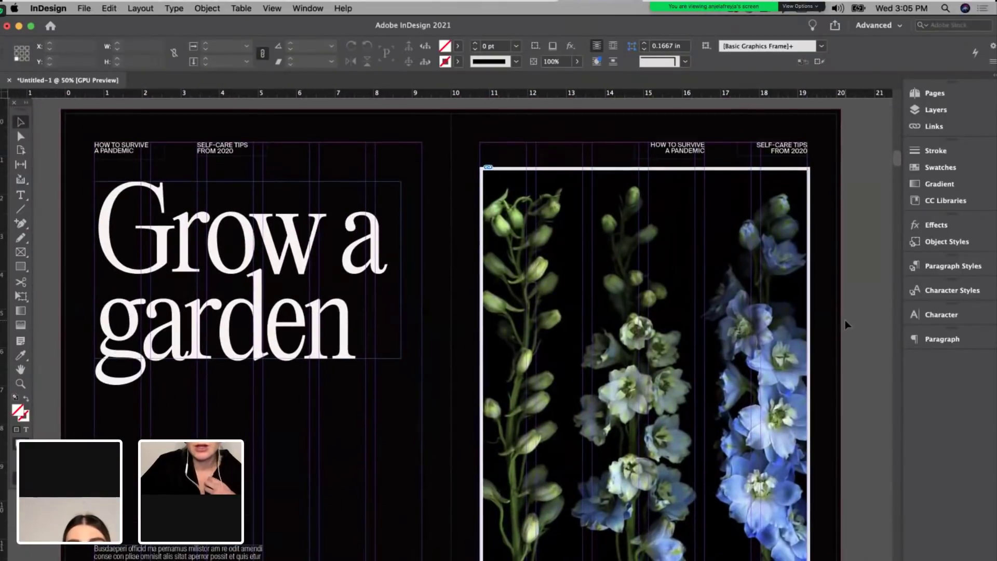
scroll(845, 320, down, 10)
scroll(845, 324, down, 8)
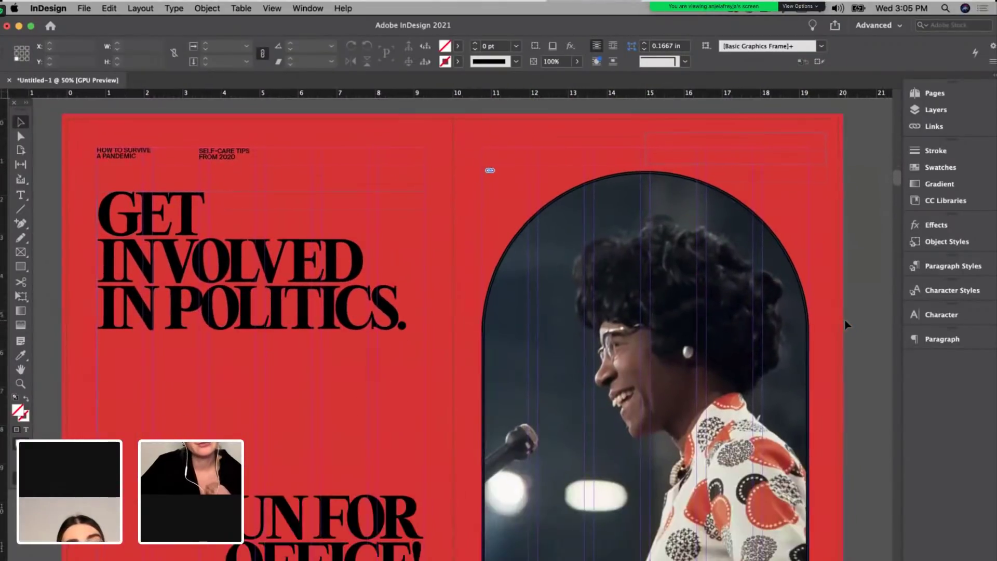
scroll(846, 324, down, 15)
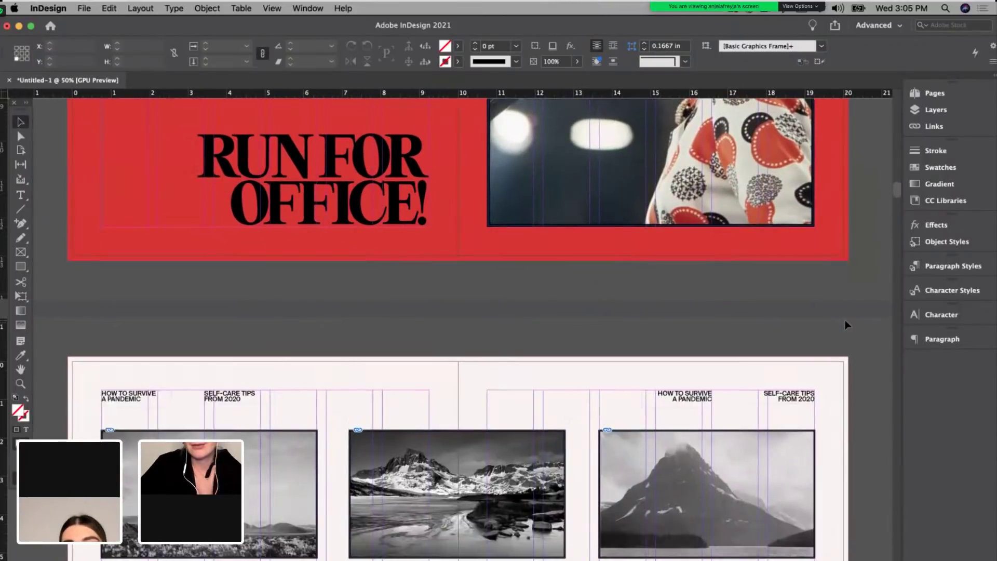
scroll(845, 325, down, 10)
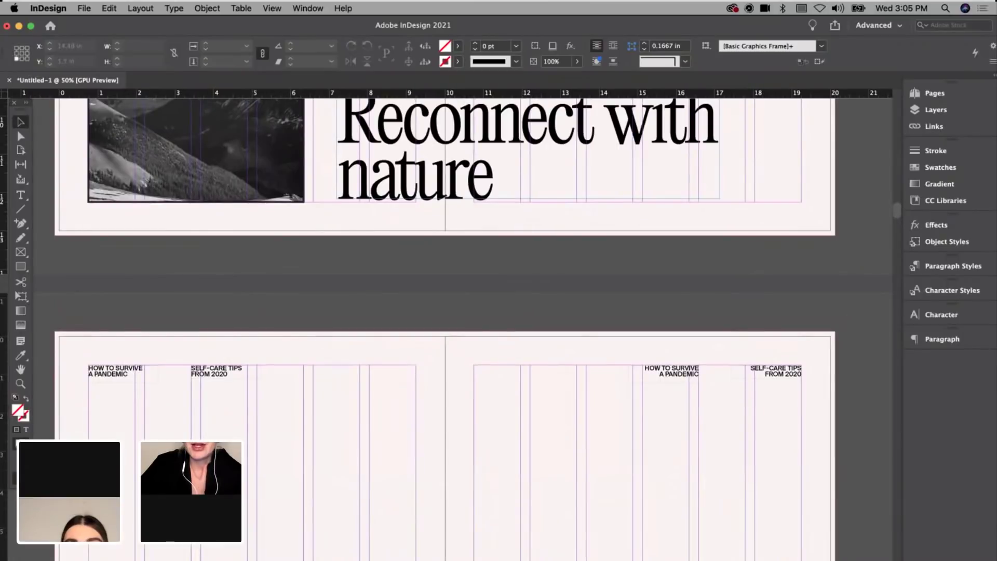
Step: Switch to the LIST document in TextEdit, copy the line "Get a divorce!" and return to InDesign
click(582, 555)
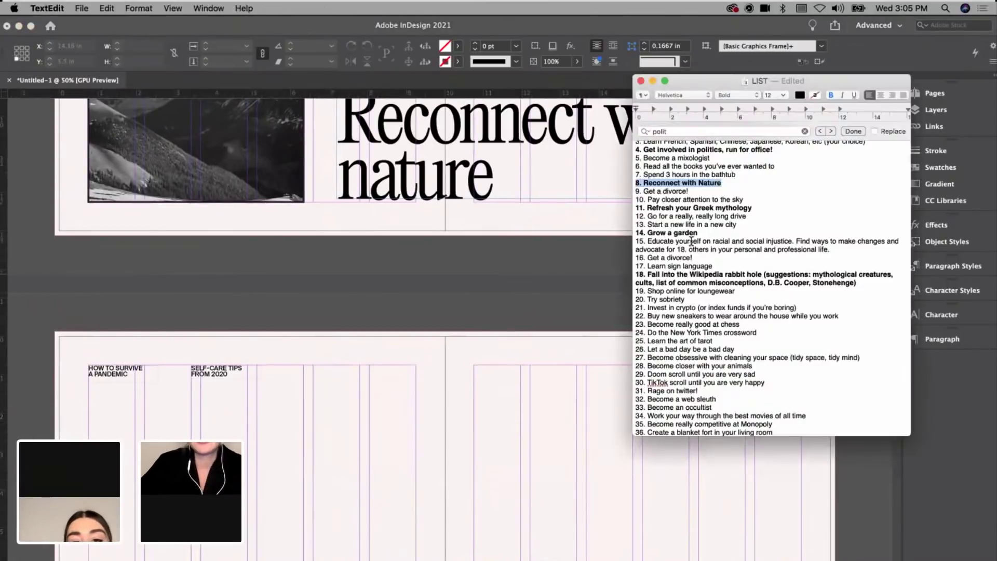
drag(691, 193, 623, 191)
key(super+c)
click(535, 473)
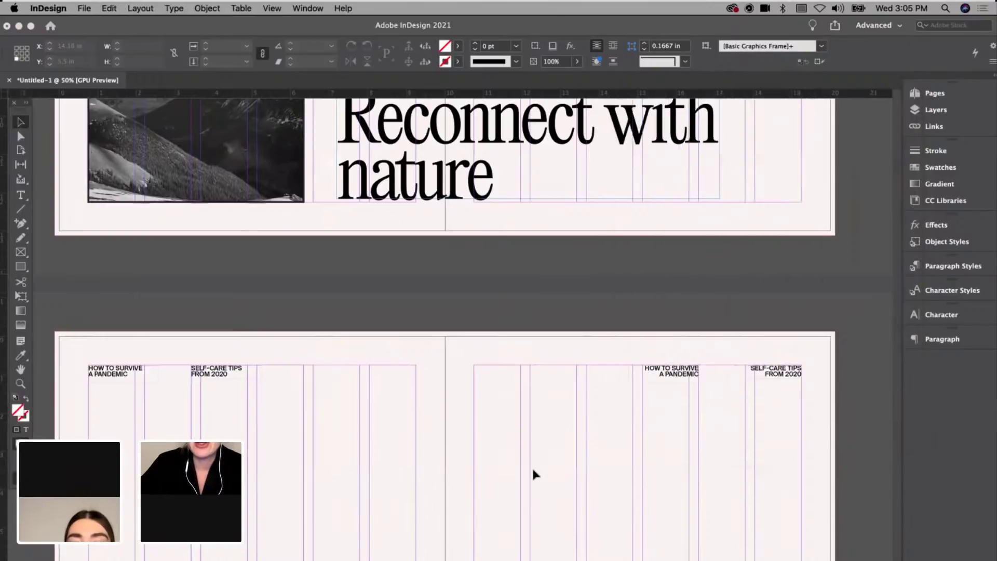
Step: Draw a text frame about 7.9 × 8.12 in on the right page of the blank spread and paste "Get a divorce!" into it
scroll(534, 473, down, 10)
scroll(534, 472, up, 5)
key(t)
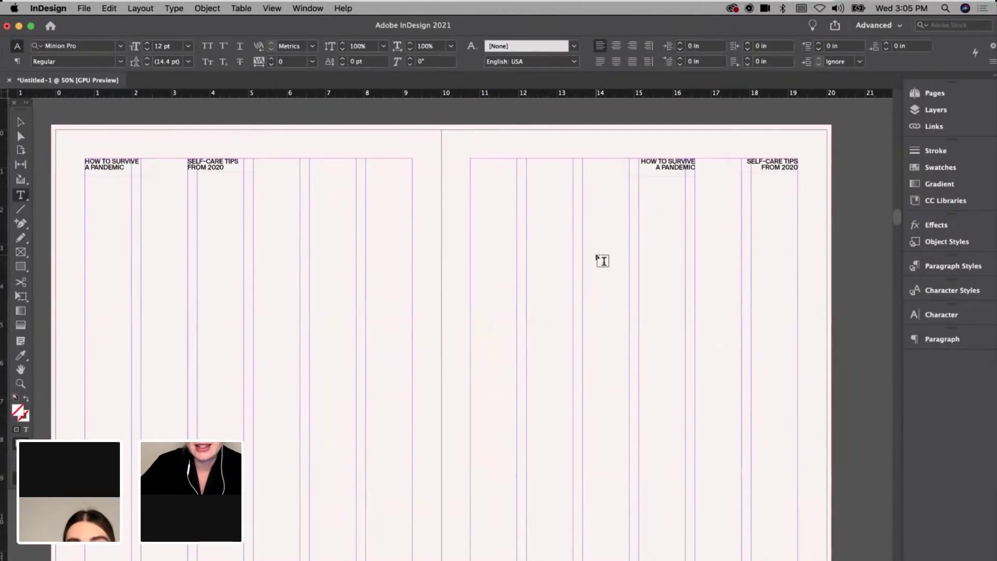
drag(471, 200, 774, 511)
key(super+v)
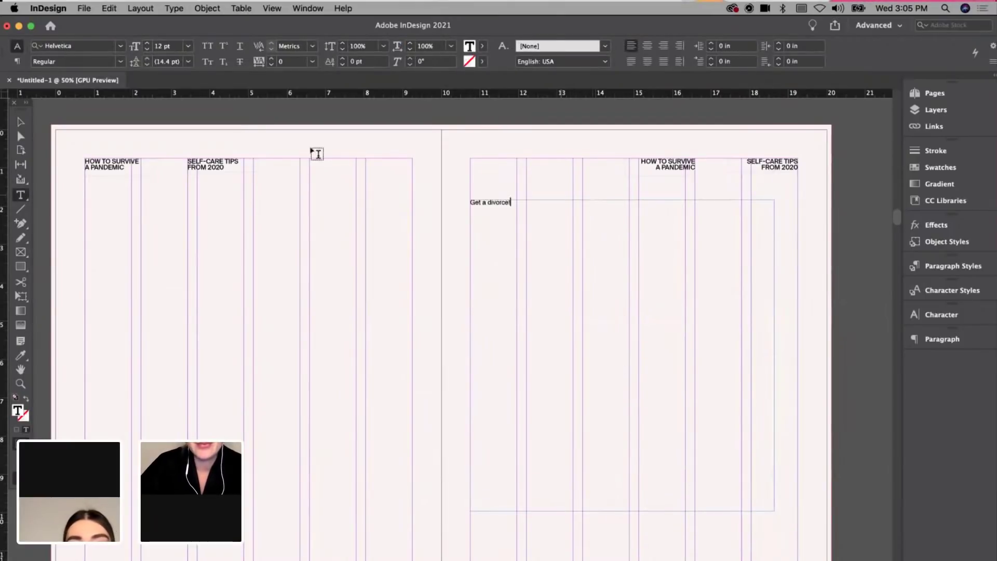
click(21, 122)
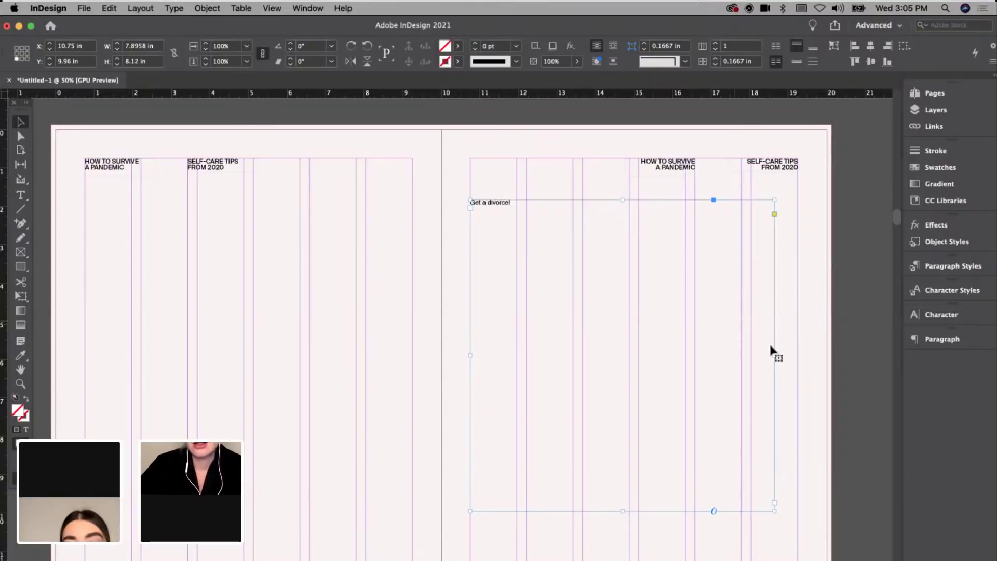
Step: Apply Character Style 1 to the whole "Get a divorce!" text
double_click(497, 207)
key(super+a)
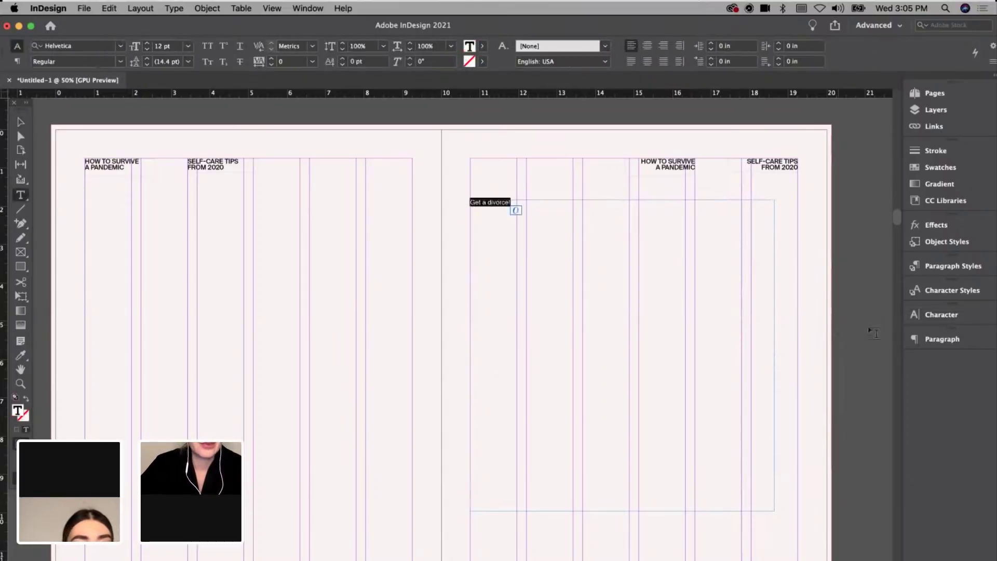
click(946, 290)
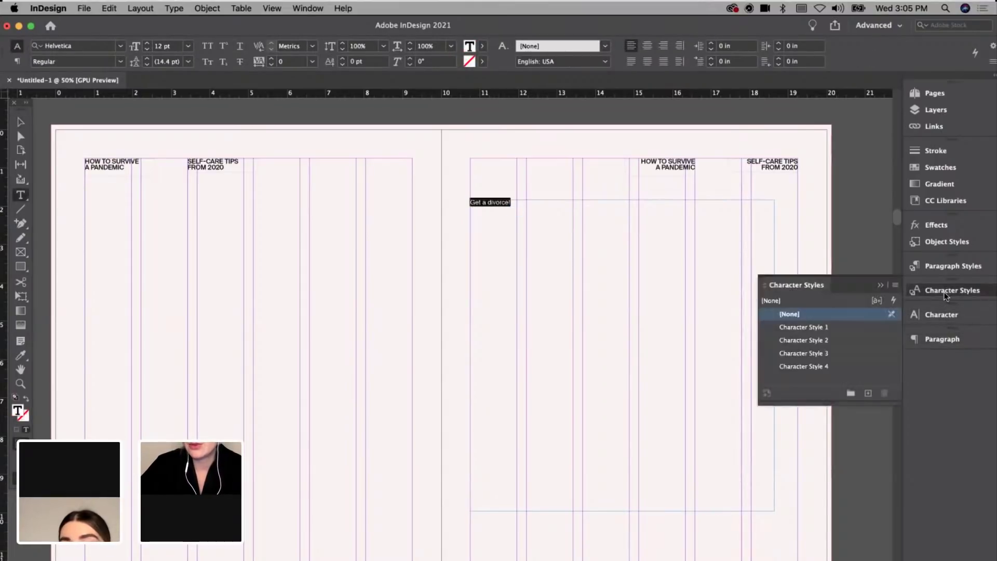
click(823, 327)
click(482, 219)
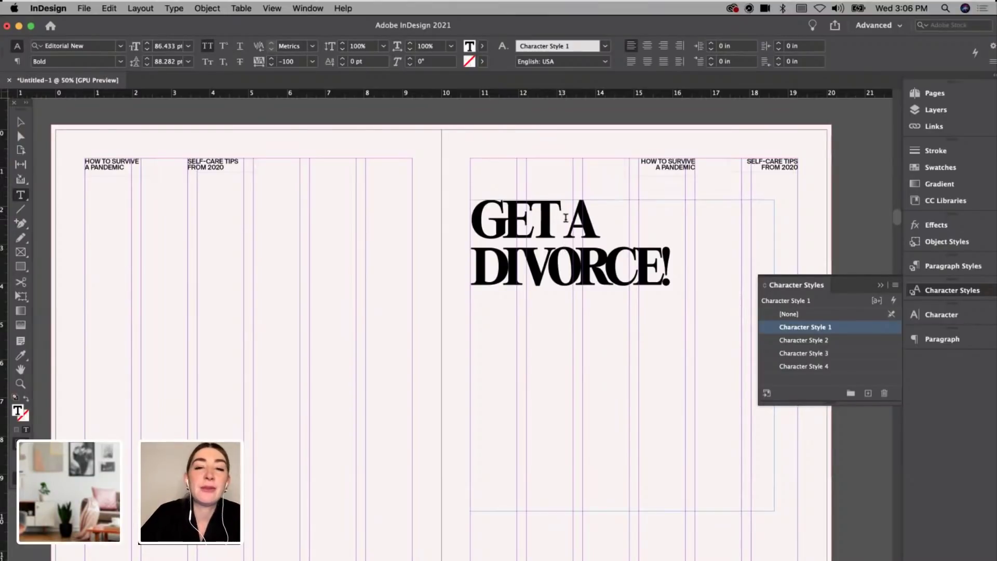
Step: Set the tracking of the whole Get a divorce! title to -75
double_click(587, 218)
key(super+a)
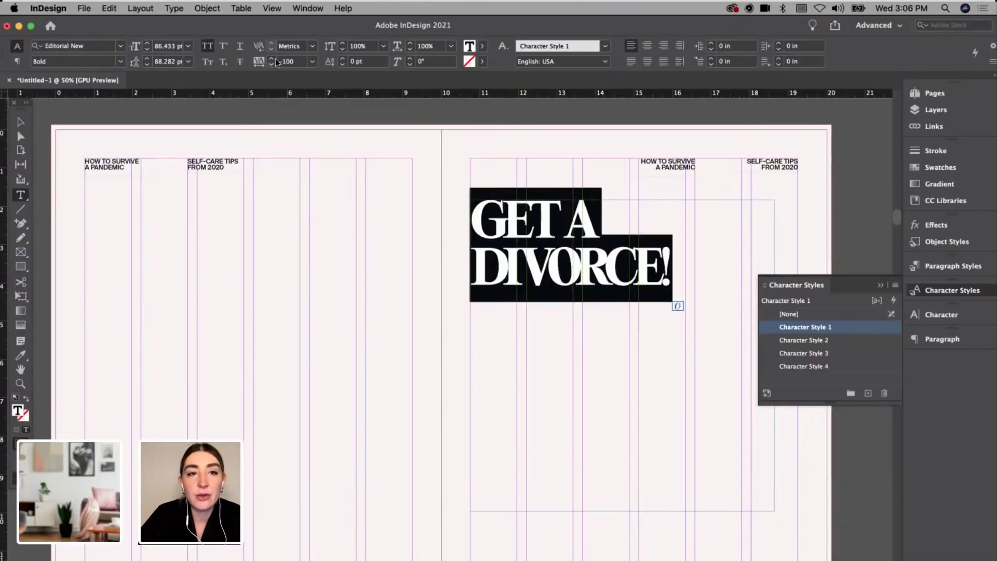
click(313, 62)
click(300, 86)
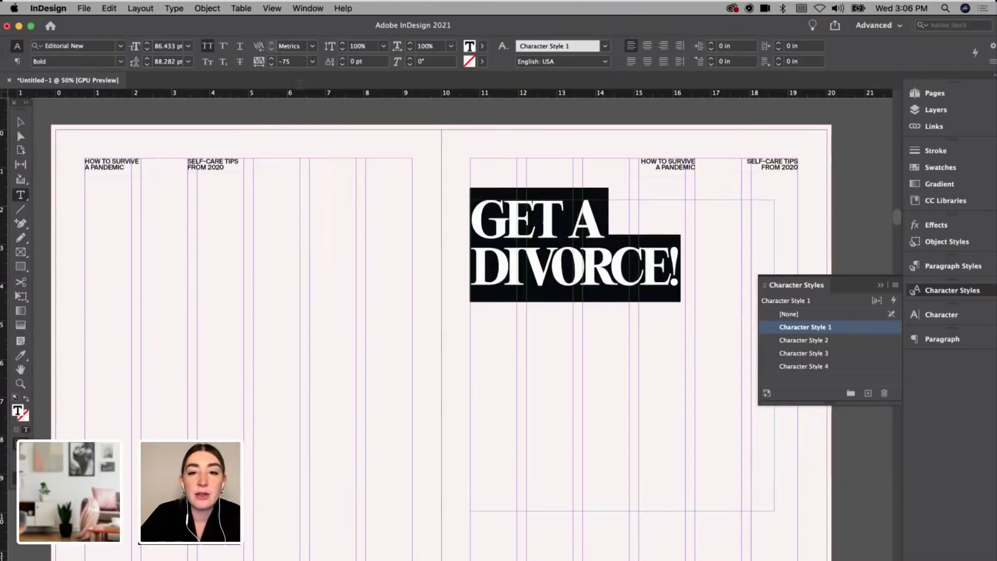
Step: Change the font of the word "A" in the divorce title to Dolcetto Regular
click(565, 208)
double_click(567, 209)
click(98, 47)
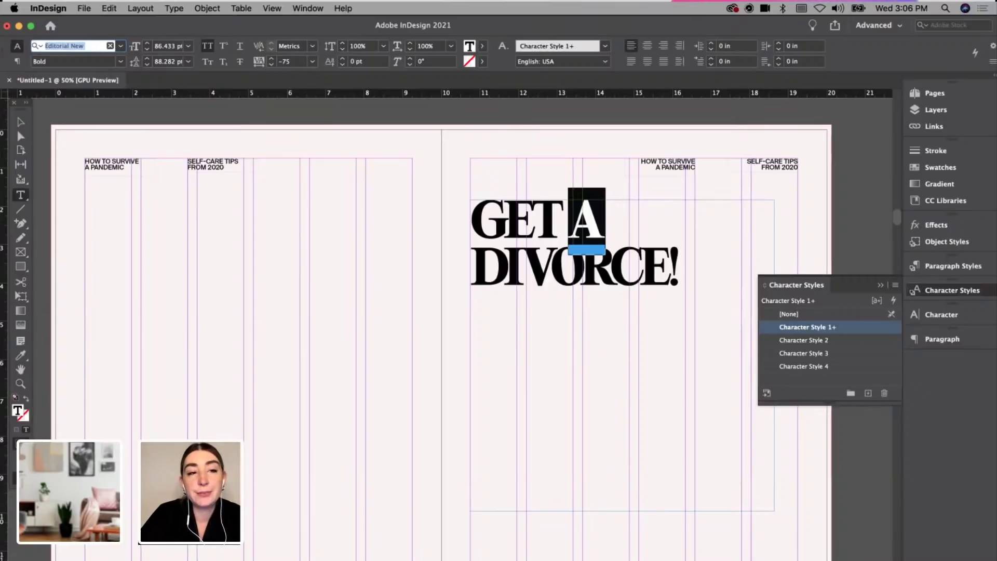
text(dolc)
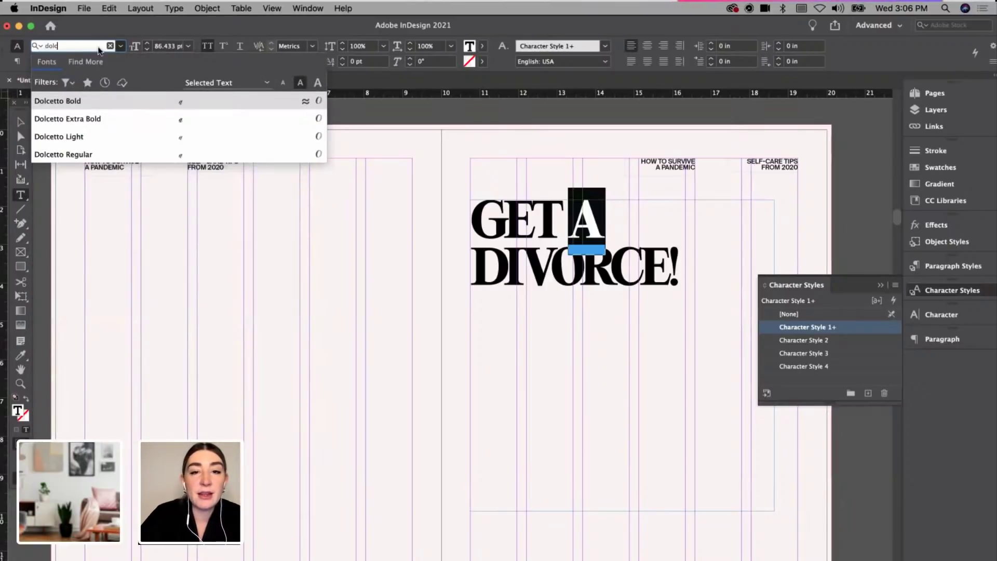
key(Down)
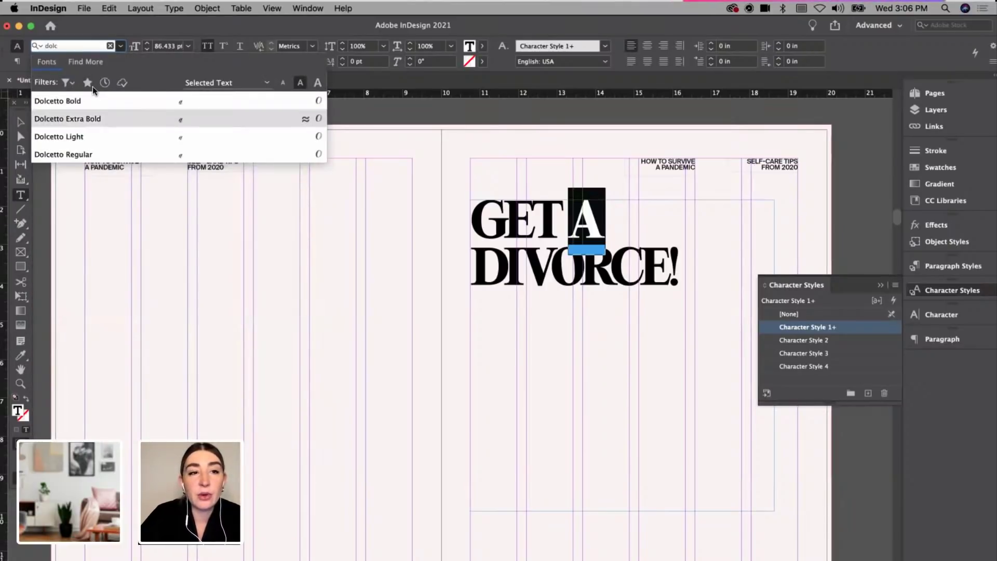
click(83, 138)
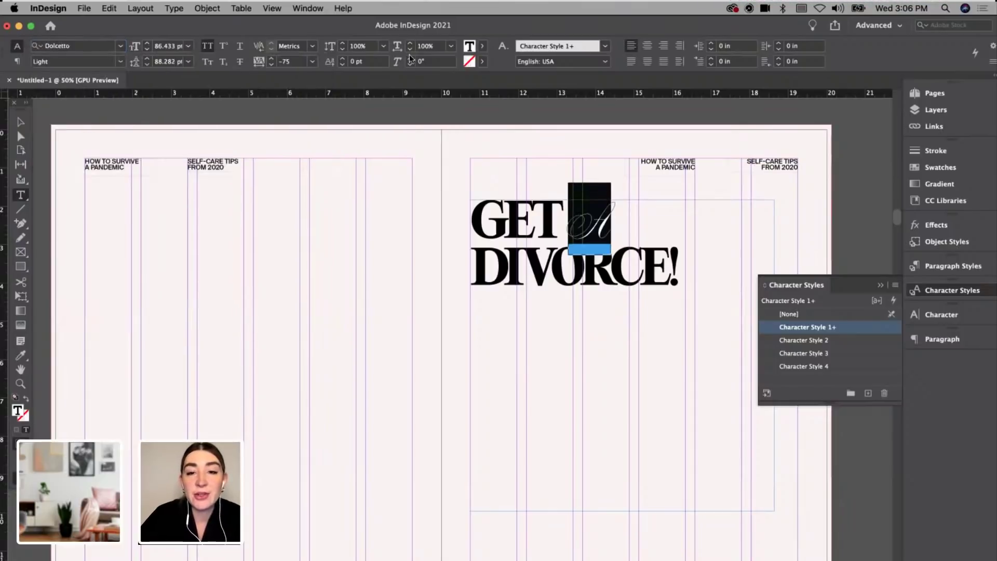
click(123, 61)
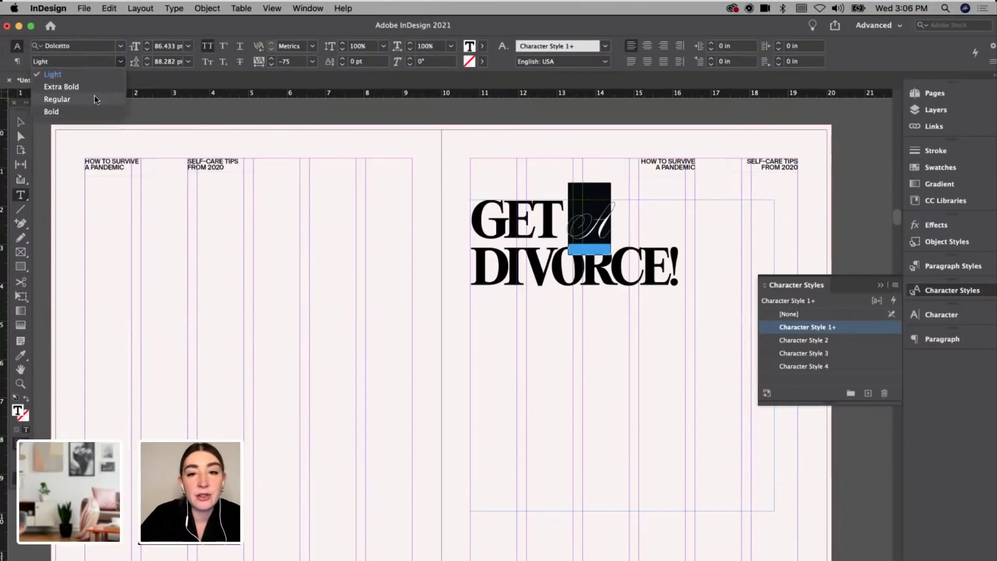
click(95, 96)
Step: Increase the font size of the script "A" to 101 pt and finish editing the text
click(148, 43)
click(147, 43)
click(147, 43)
click(147, 44)
click(147, 43)
click(148, 44)
click(147, 44)
click(148, 43)
click(148, 44)
click(148, 44)
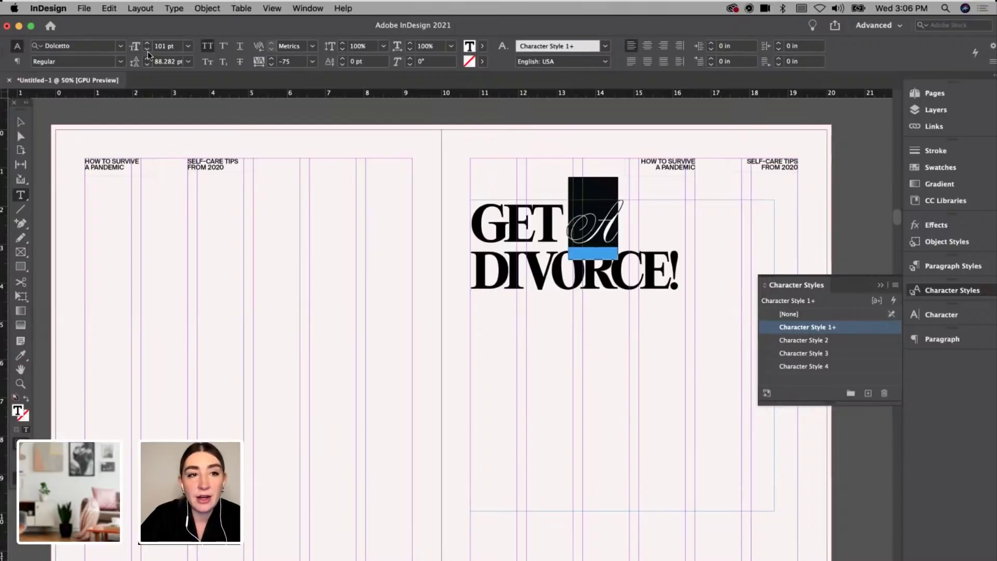
key(Escape)
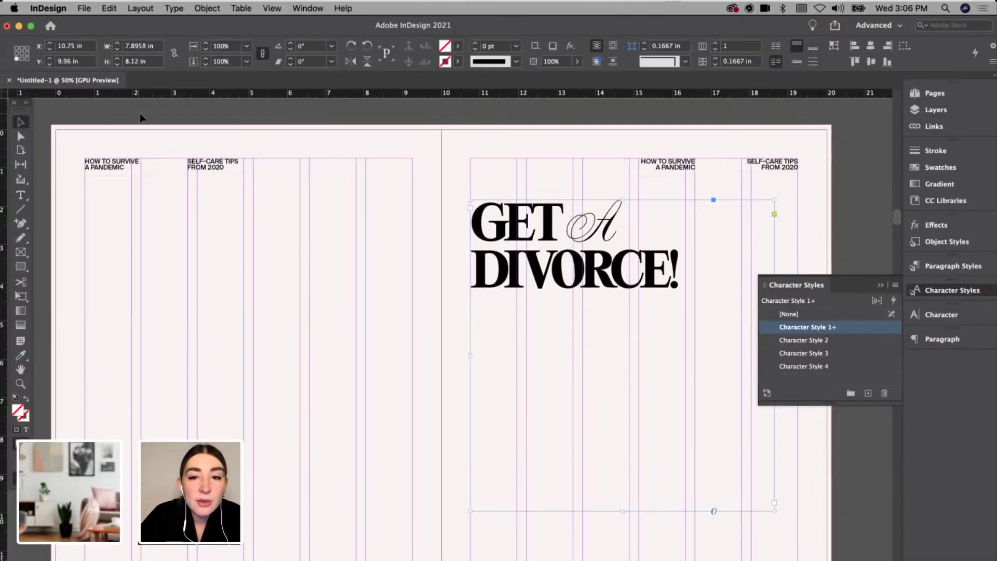
Step: Reduce the leading of the Get a divorce! title to 78 pt
click(579, 296)
click(21, 196)
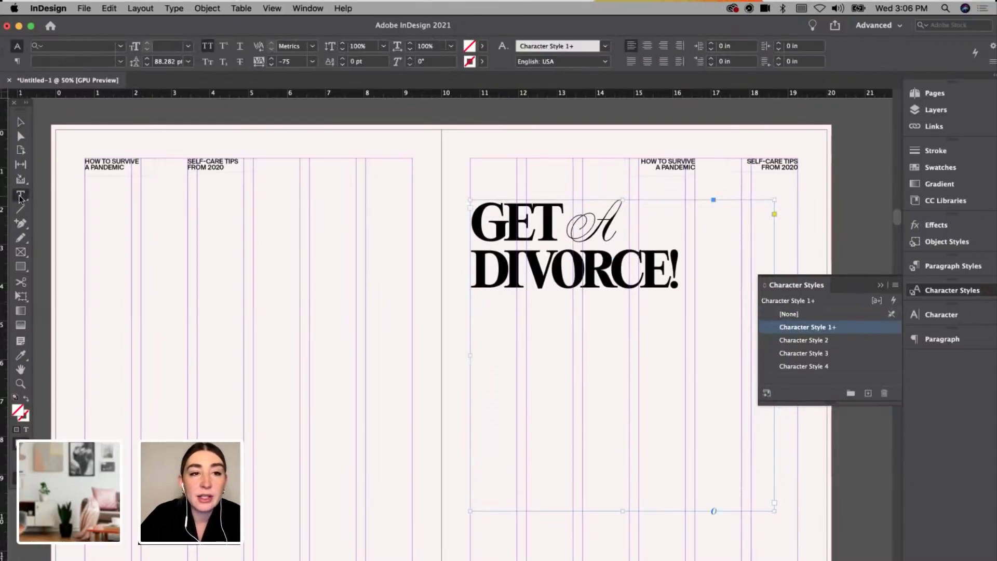
click(147, 65)
click(147, 65)
click(147, 65)
click(147, 65)
click(147, 65)
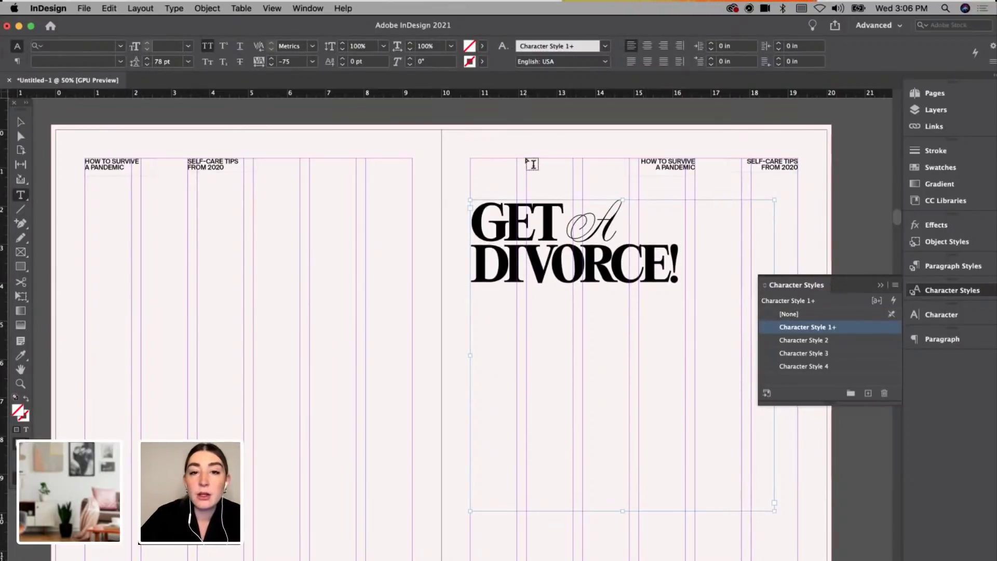
click(21, 122)
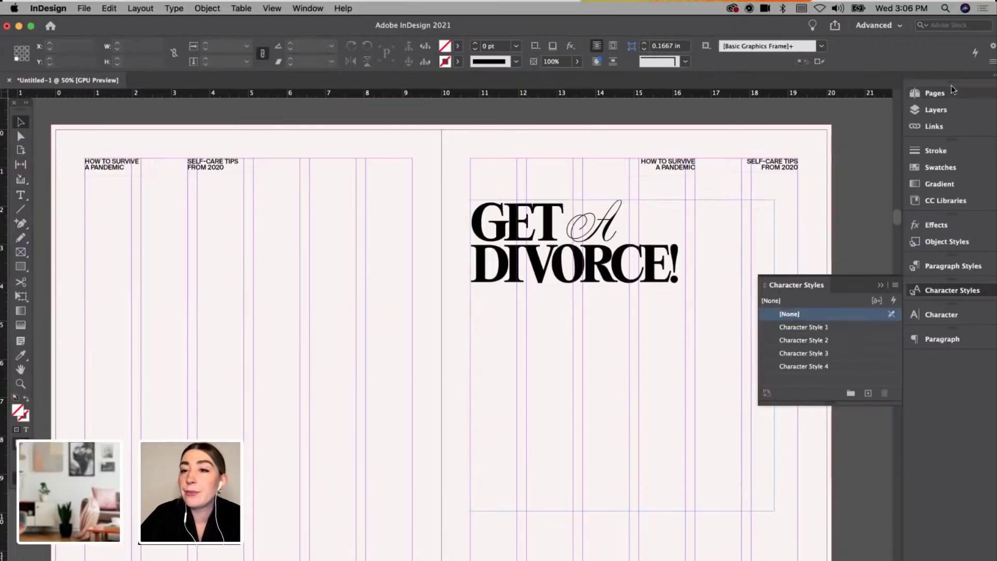
Step: Apply the E-Master page to both pages of the 12-13 spread
click(935, 93)
scroll(867, 274, down, 2)
scroll(871, 174, down, 1)
drag(874, 169, 817, 340)
drag(883, 170, 836, 347)
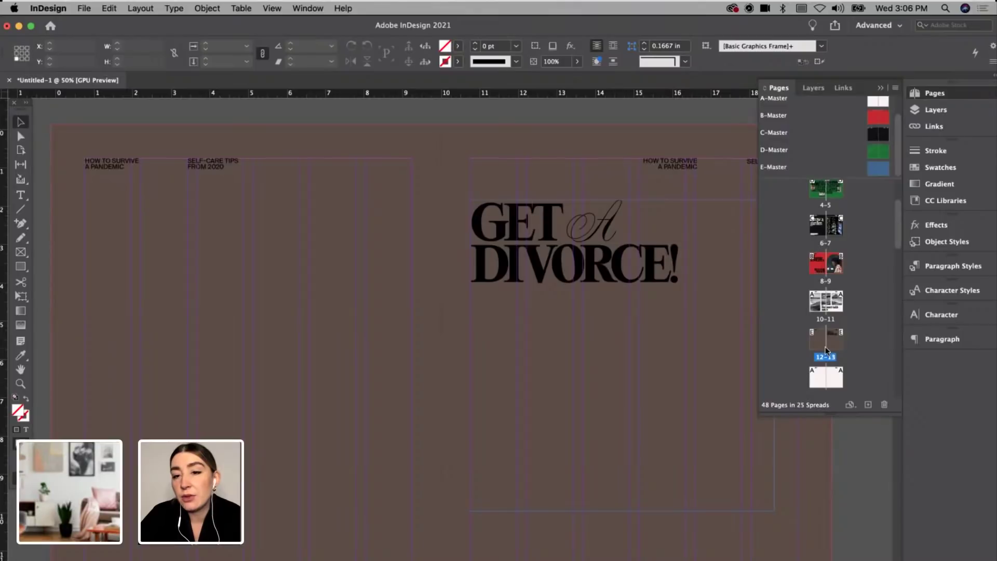
Step: Fit the height of the title's text frame to its text, about 2.14 in
key(super+minus)
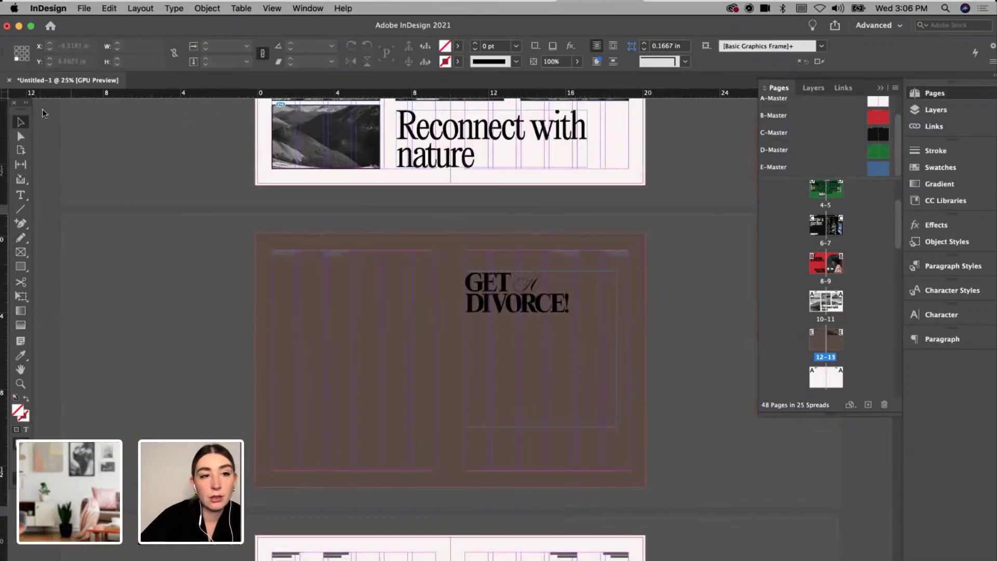
key(super+equal)
click(612, 244)
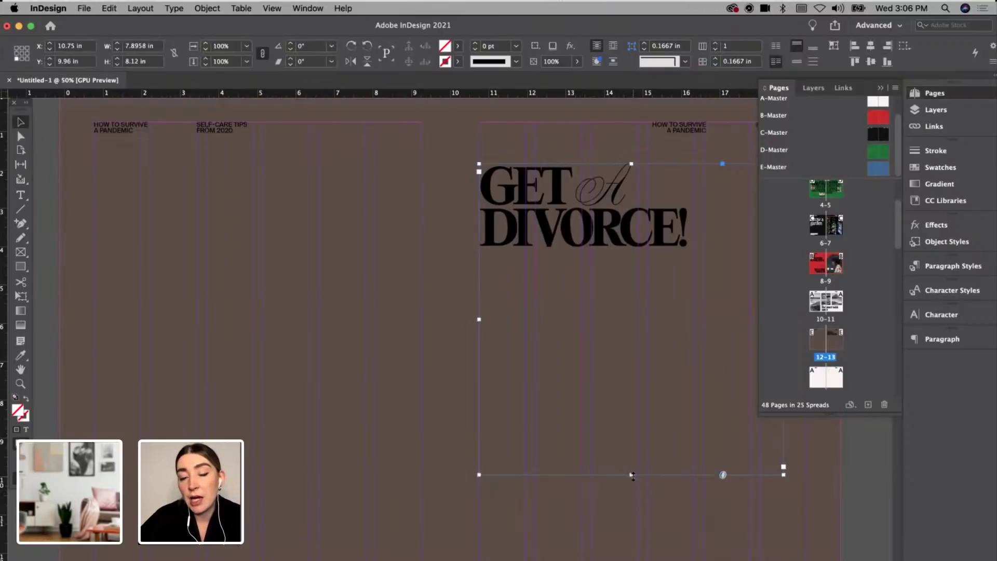
double_click(632, 475)
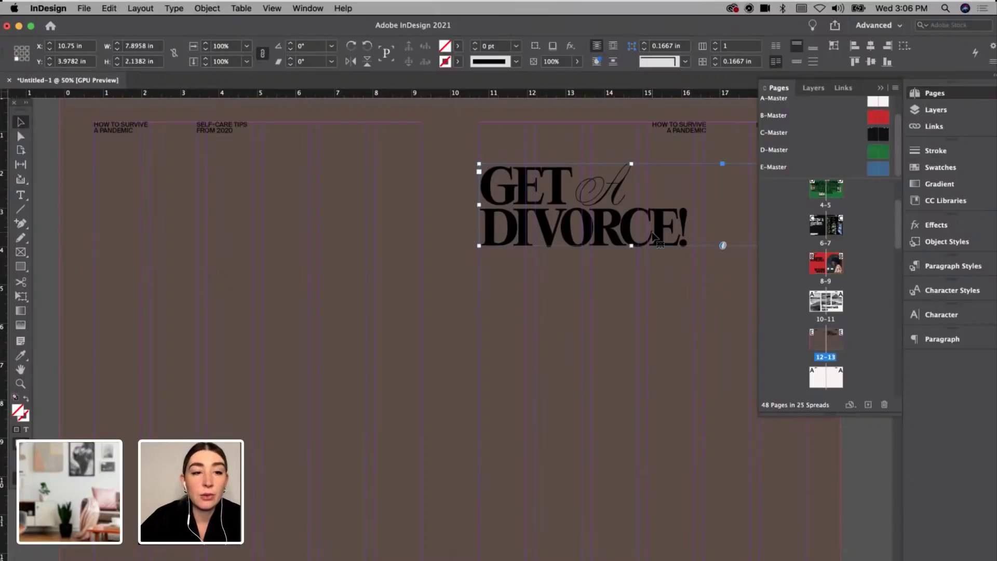
click(43, 158)
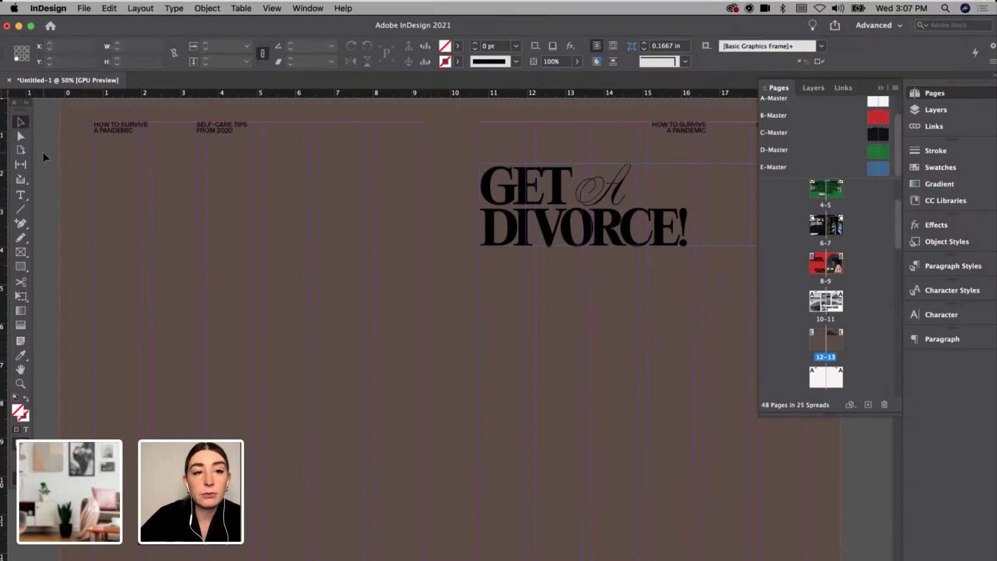
Step: Find the divorce photo in the Finder Photos folder by searching "divorce" and bring it into the InDesign document
click(183, 557)
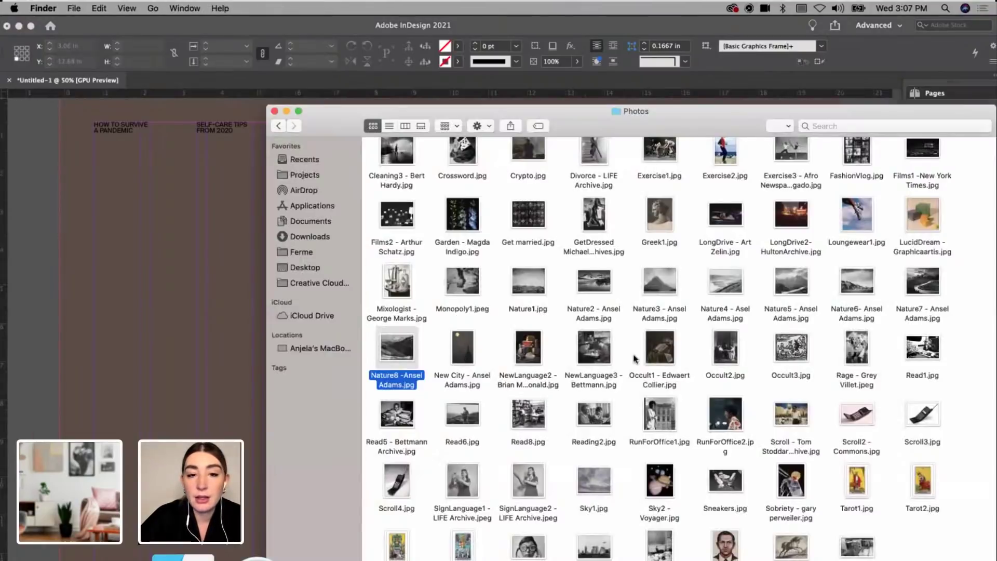
scroll(634, 358, up, 5)
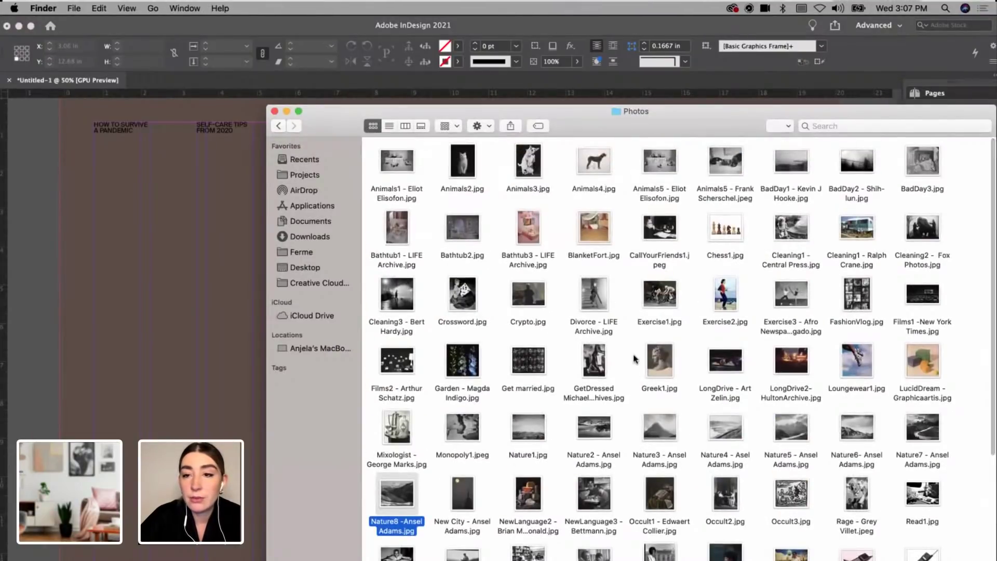
click(842, 125)
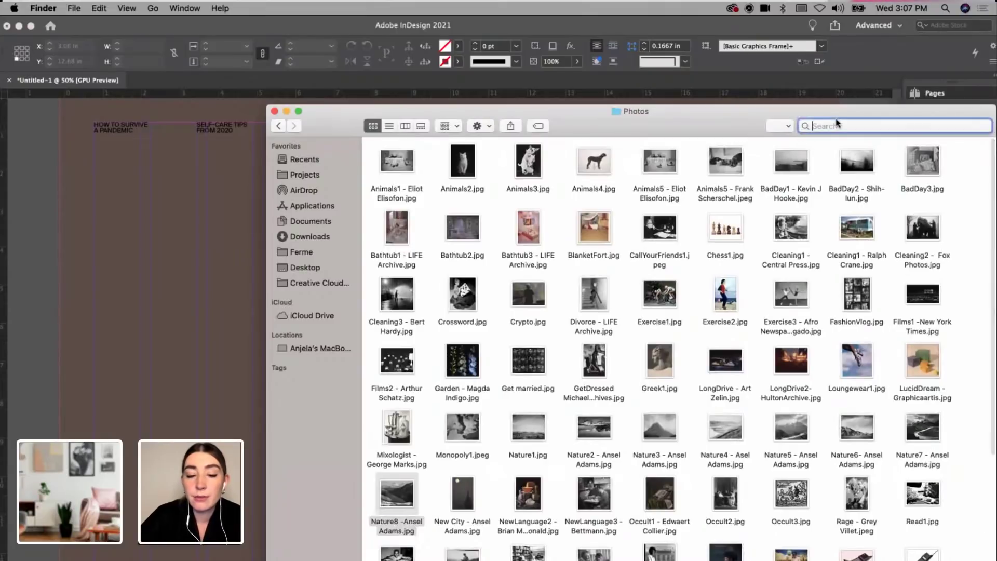
text(divorce)
key(Return)
click(394, 210)
drag(293, 316, 161, 402)
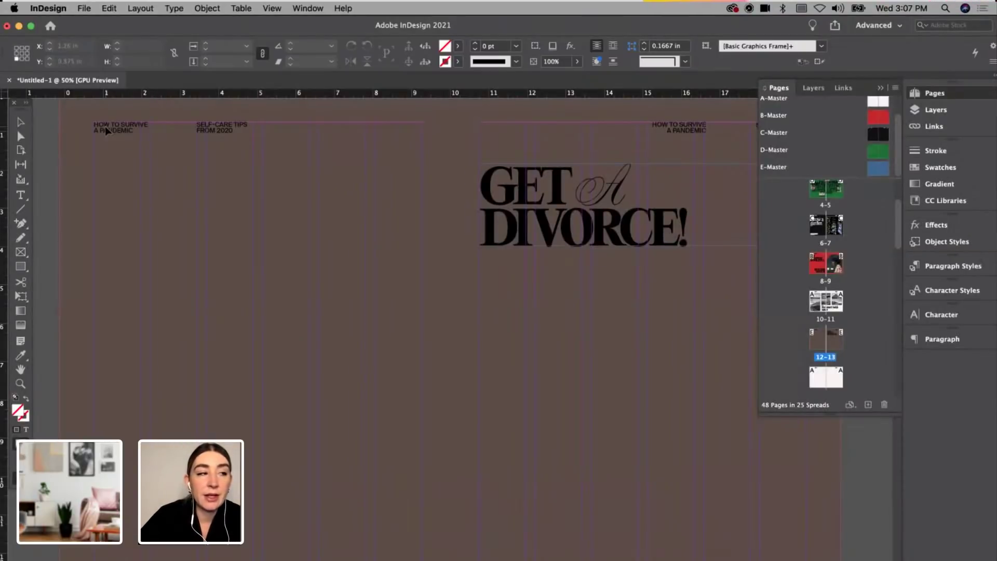
Step: Place the divorce photo over page 12 from its upper outer bleed corner, 10.125 in wide up to the spine
key(super+minus)
key(super+equal)
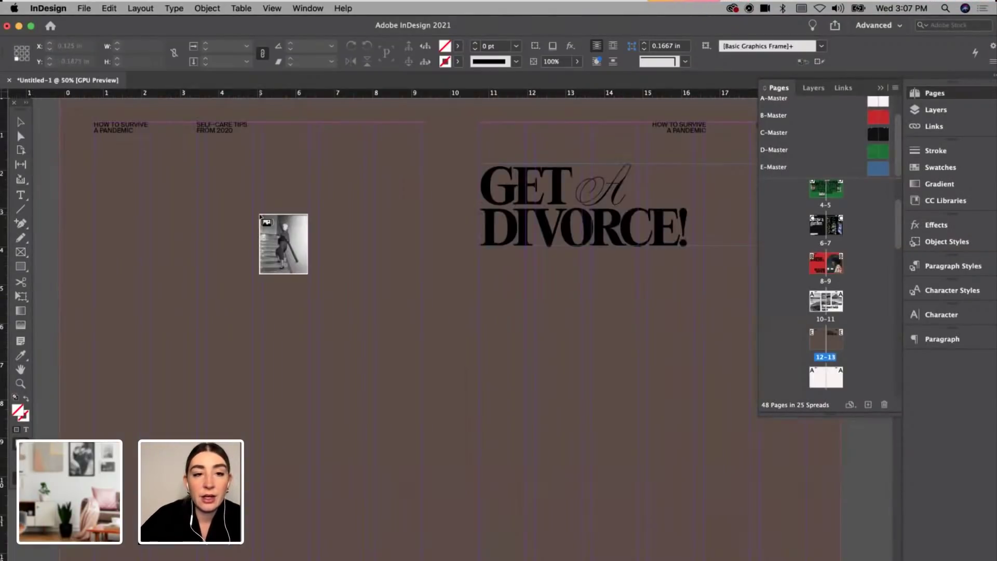
scroll(223, 197, down, 2)
scroll(224, 197, left, 2)
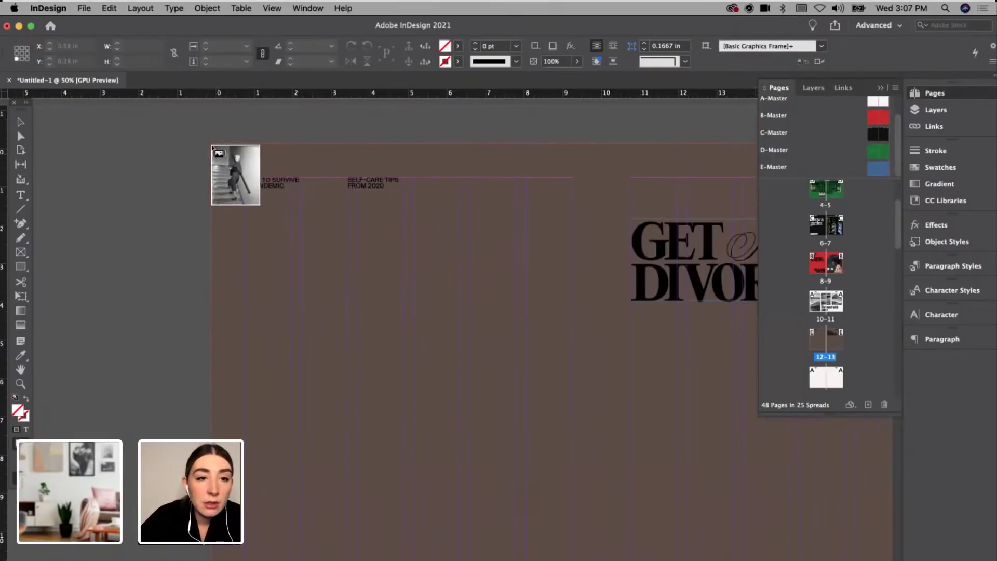
drag(212, 147, 600, 452)
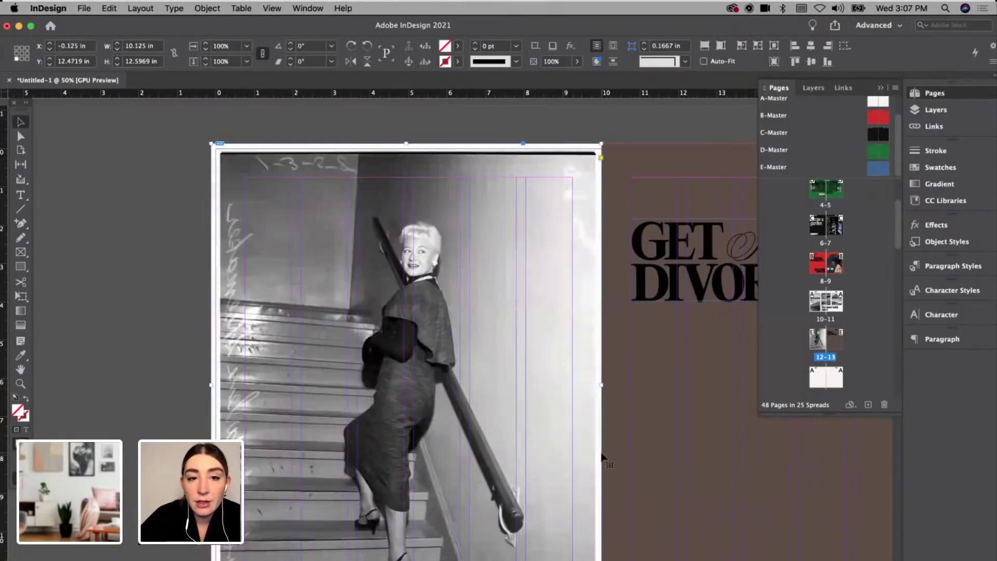
Step: Extend the photo frame to the lower bleed edge, 13.25 in high, and enlarge the image inside to fill it and crop the white border
scroll(600, 453, down, 5)
drag(397, 463, 400, 488)
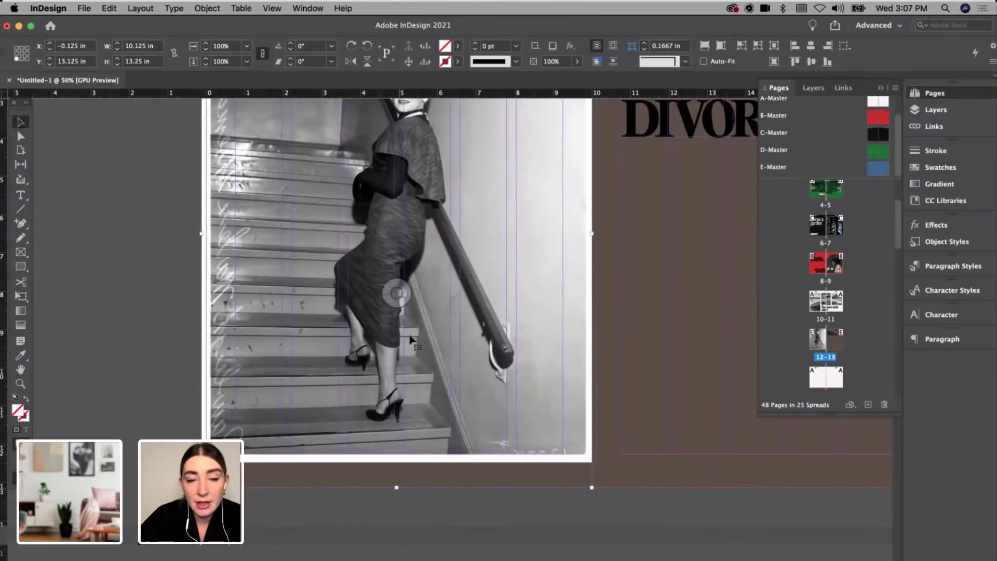
click(394, 291)
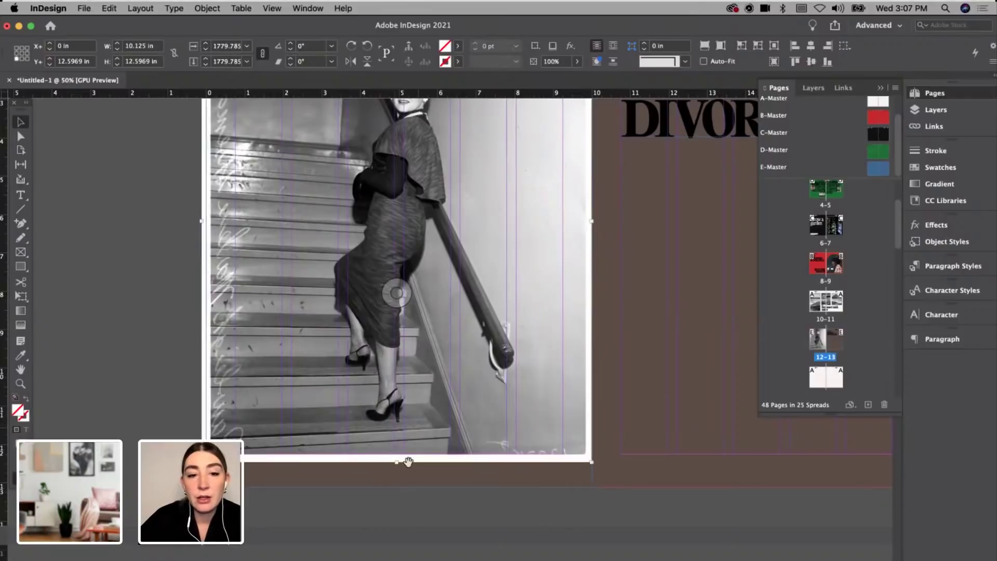
drag(397, 463, 400, 506)
scroll(400, 506, up, 5)
drag(385, 216, 388, 193)
click(450, 178)
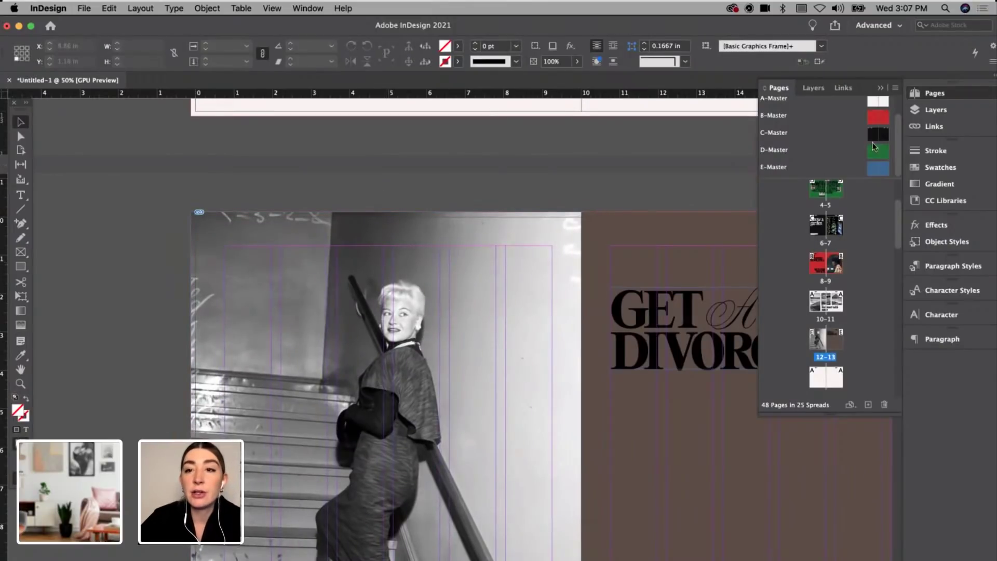
Step: Copy both running header texts from the left page of A-Master and position them above the photo at page 12's upper margin
double_click(877, 104)
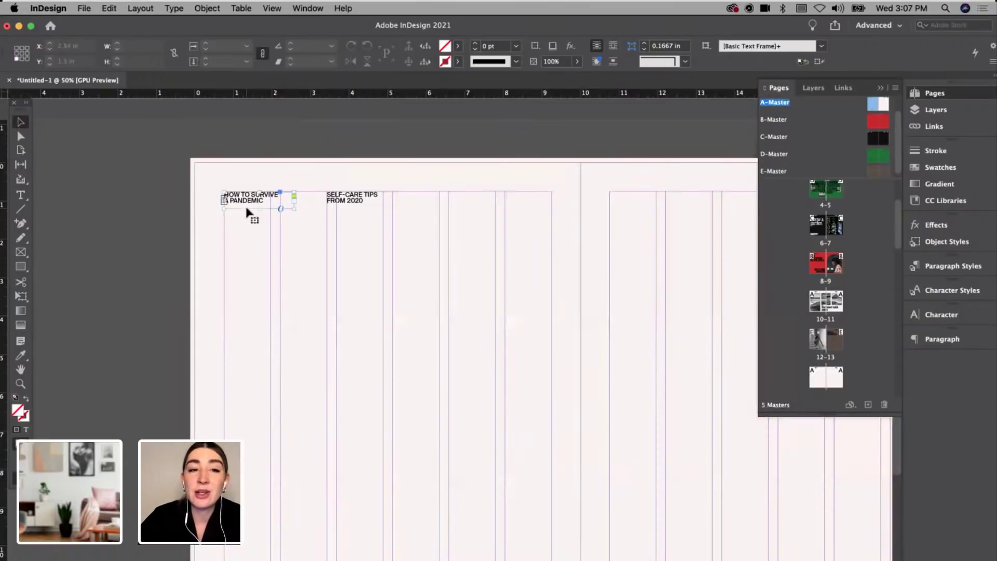
drag(248, 212, 367, 208)
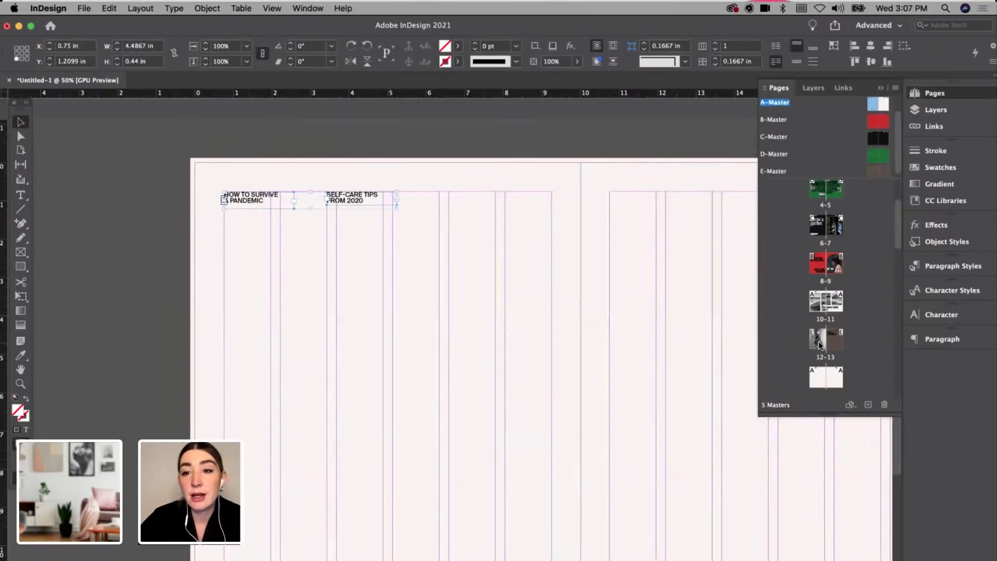
double_click(820, 344)
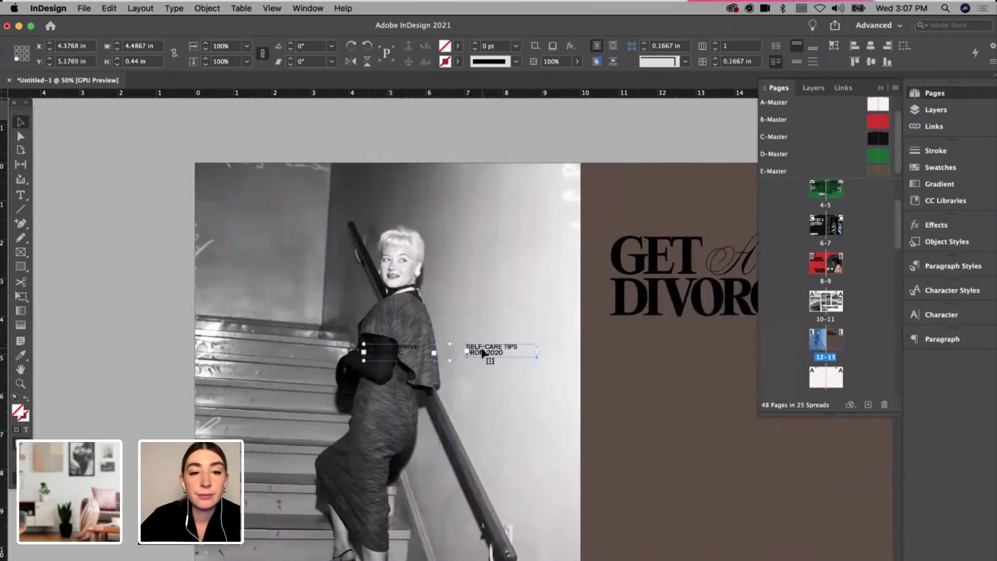
drag(488, 356, 353, 198)
click(351, 152)
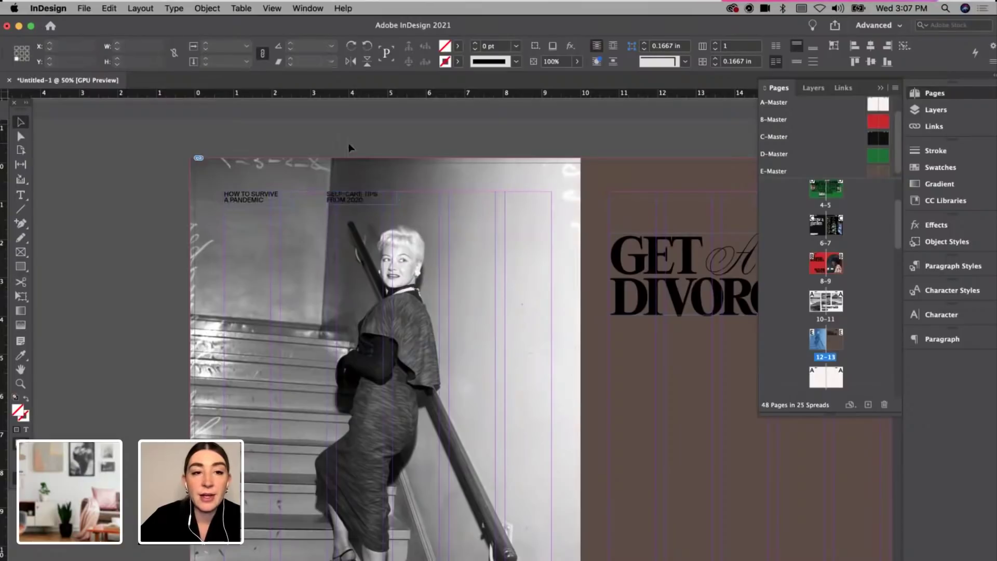
Step: Preview the divorce spread without guides and review its overall layout
key(w)
key(super+minus)
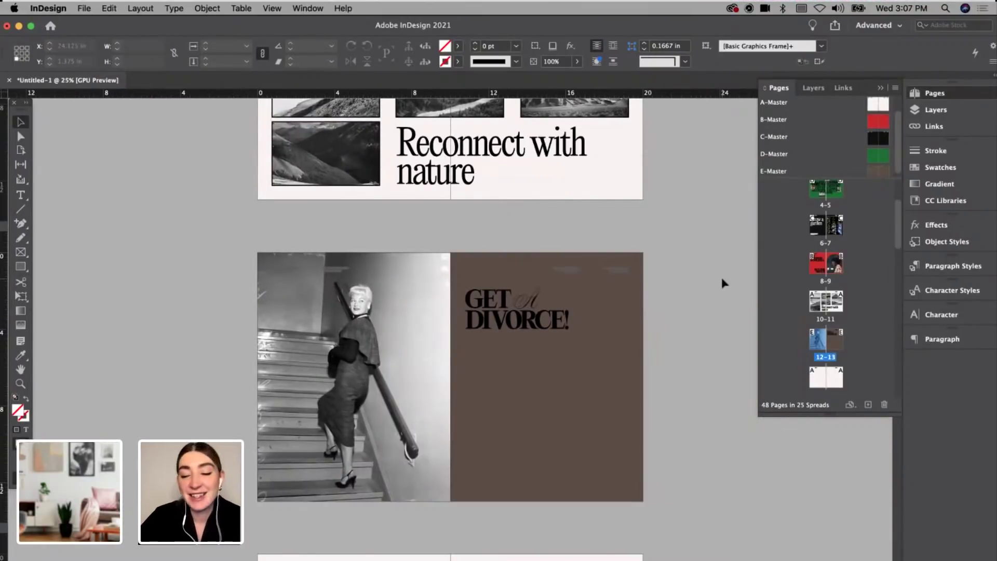
key(super+equal)
scroll(590, 281, right, 2)
scroll(590, 280, down, 2)
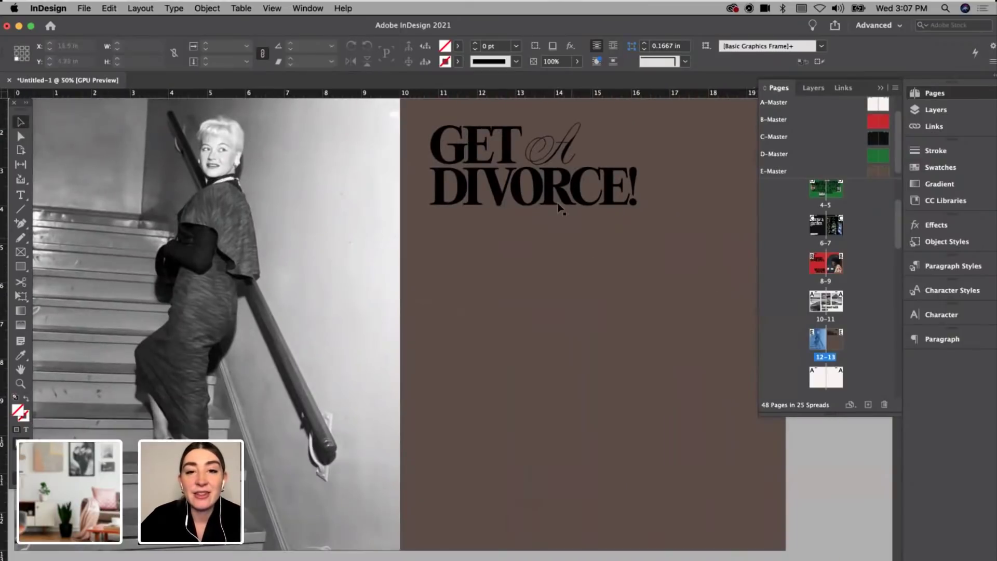
Step: Switch to TextEdit and highlight the Get married! entry in the list of tips
click(556, 207)
scroll(364, 224, right, 1)
scroll(364, 224, up, 1)
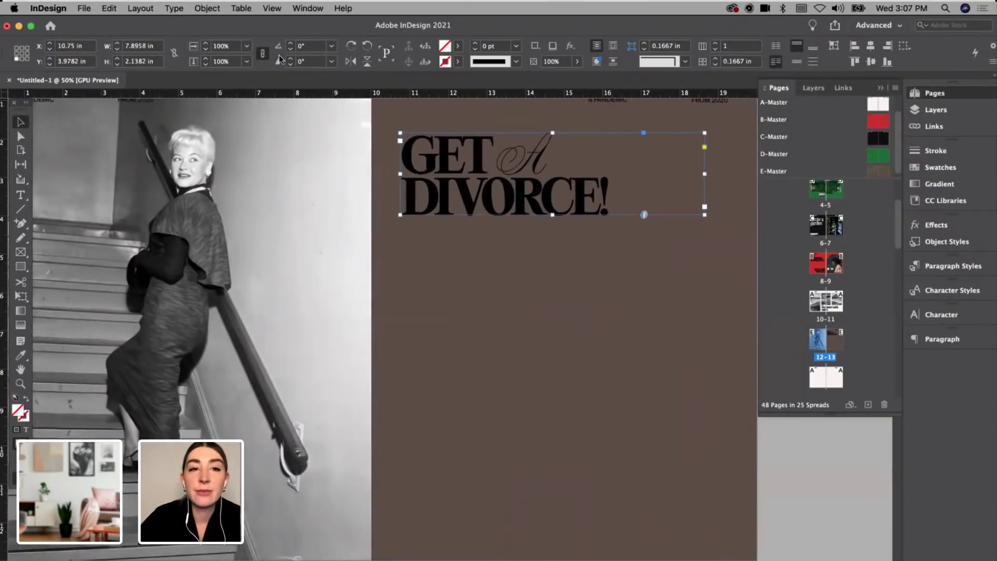
key(t)
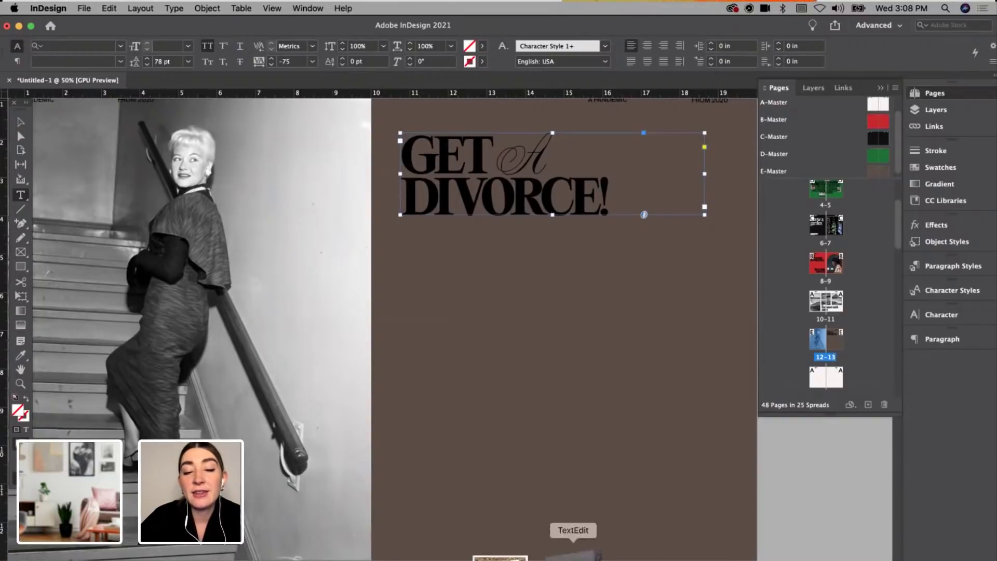
click(576, 551)
scroll(707, 312, down, 5)
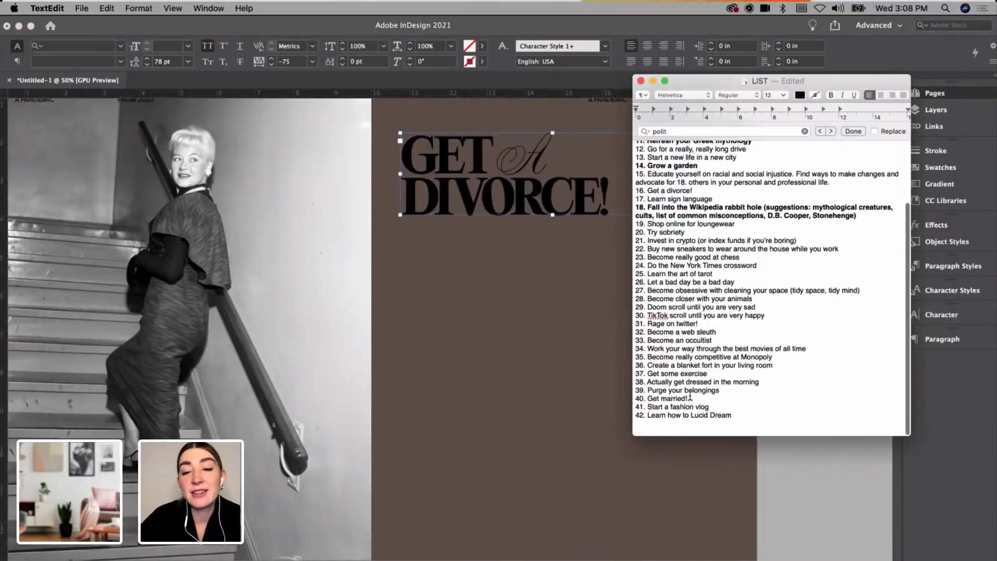
drag(689, 398, 613, 398)
Step: Set the leading of the whole Get a divorce! title to 76 pt and align the text right
click(473, 170)
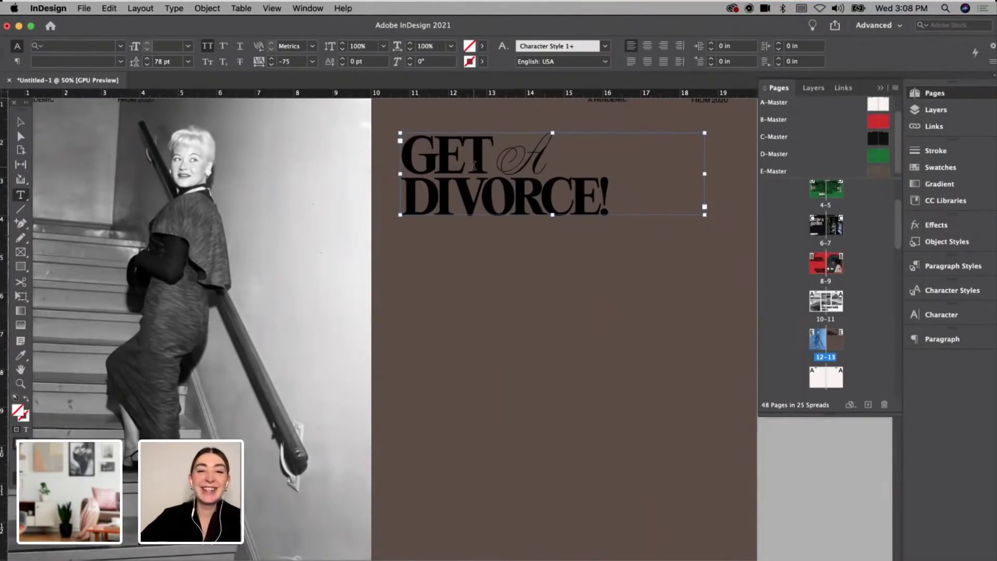
key(super+a)
click(148, 65)
click(147, 64)
click(663, 46)
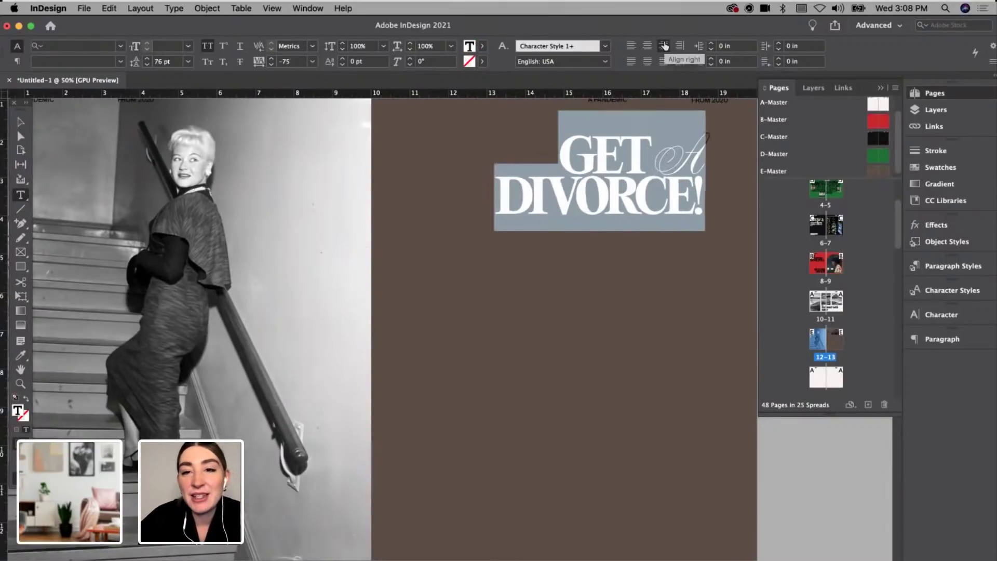
Step: Narrow the title's text frame to about 5.5 in and move it to the lower outer margin corner of page 13
click(20, 123)
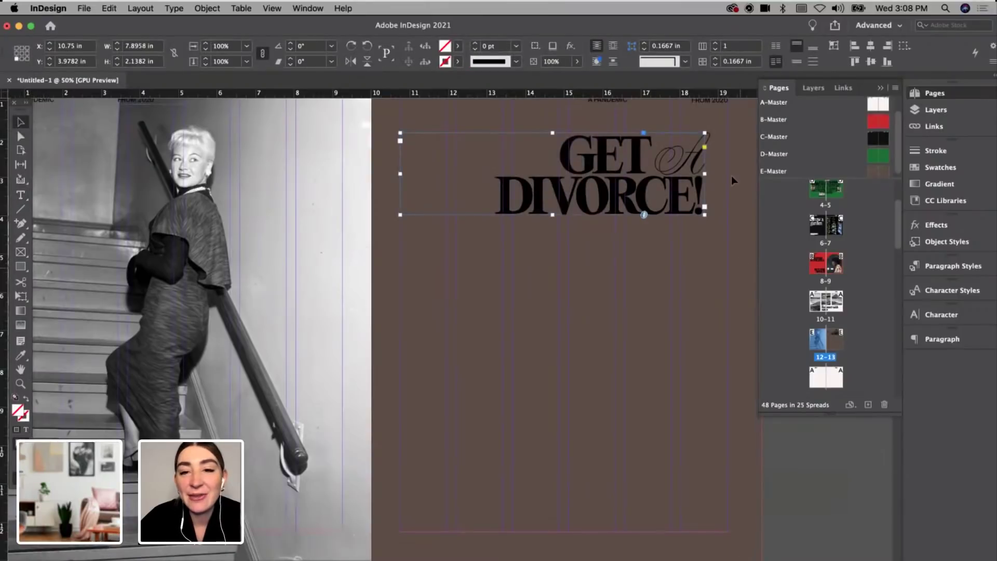
drag(400, 174, 493, 195)
drag(700, 213, 718, 504)
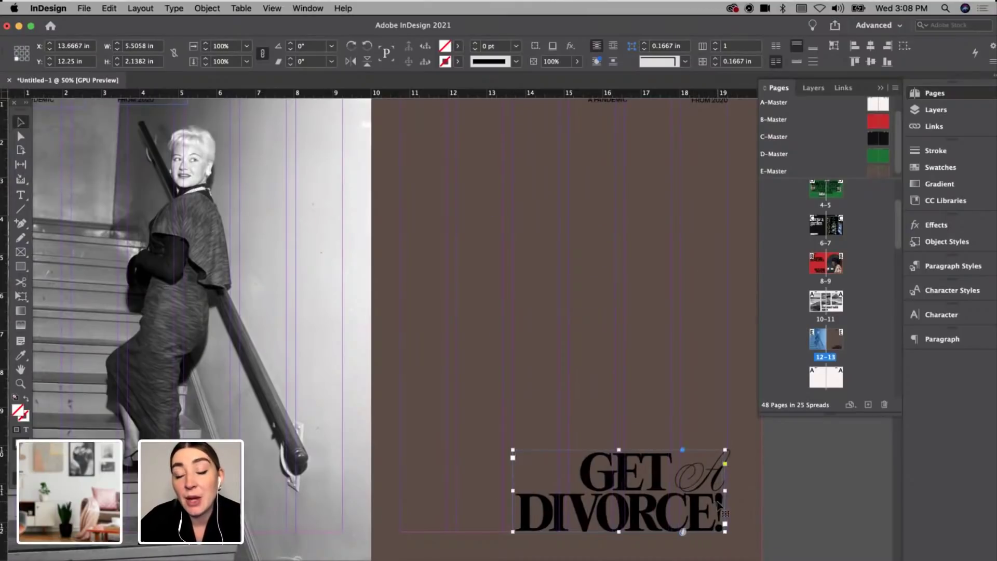
Step: Scale up the Get a divorce! title and move it up to the middle of page 13
drag(513, 450, 458, 417)
drag(718, 493, 719, 295)
click(797, 513)
key(super+minus)
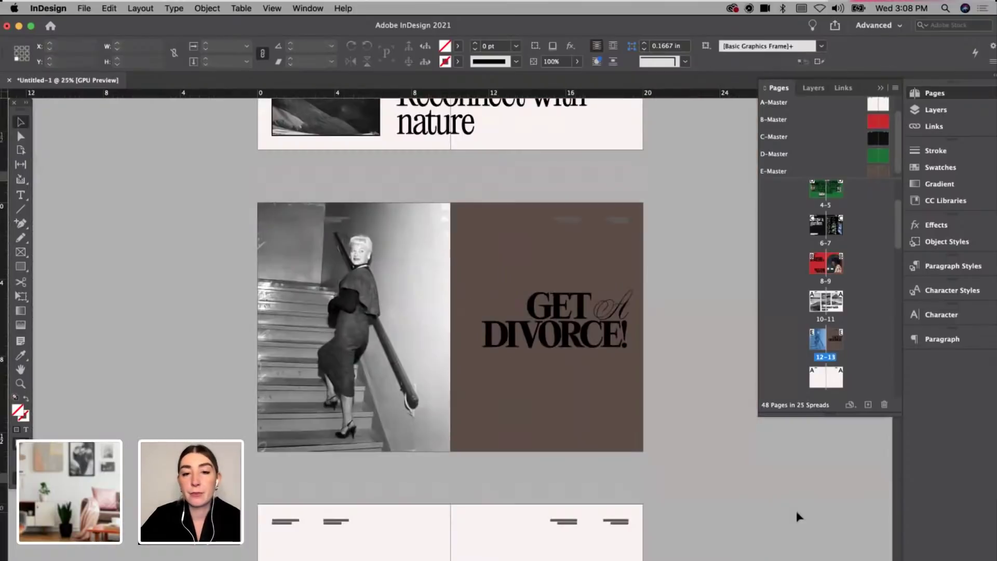
key(super+equal)
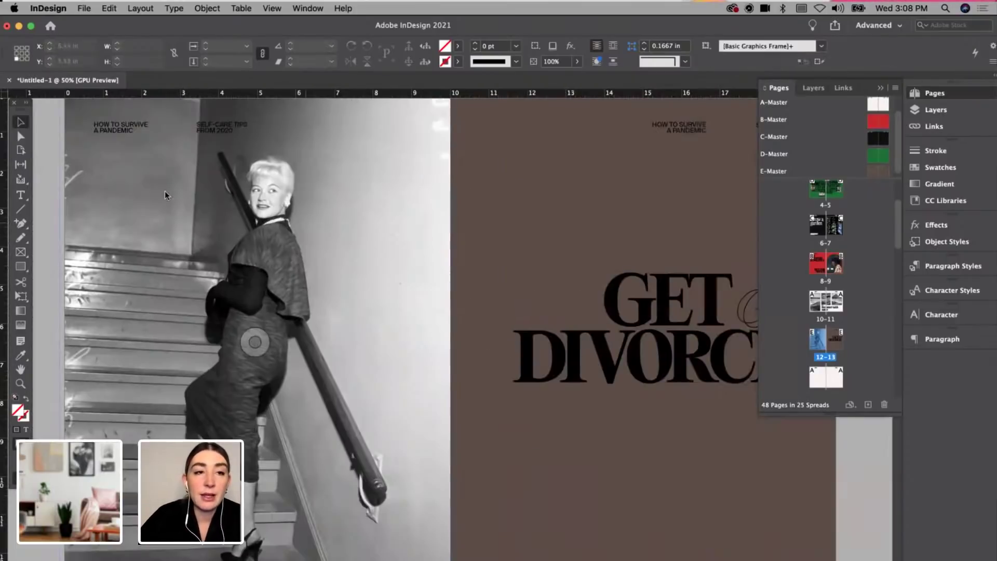
Step: Copy the body text frame from the Grow a garden spread onto page 13, placing it below the Get a divorce! title
click(121, 134)
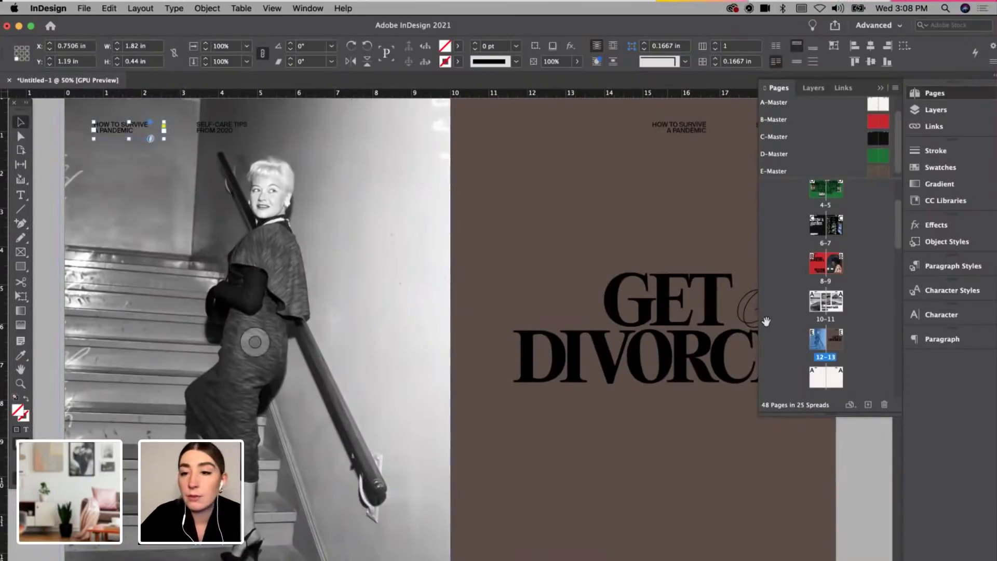
scroll(810, 342, up, 1)
scroll(810, 342, up, 3)
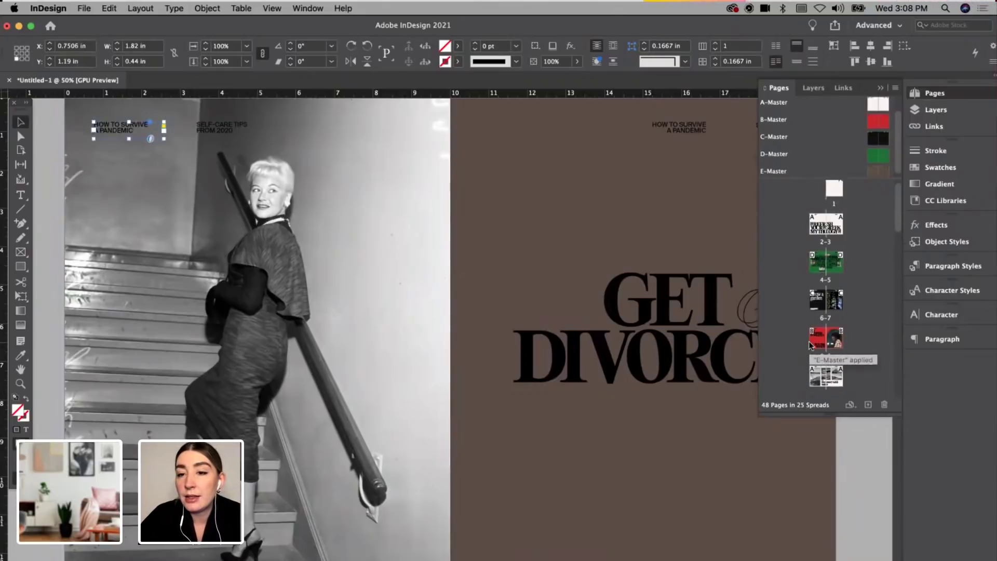
double_click(817, 311)
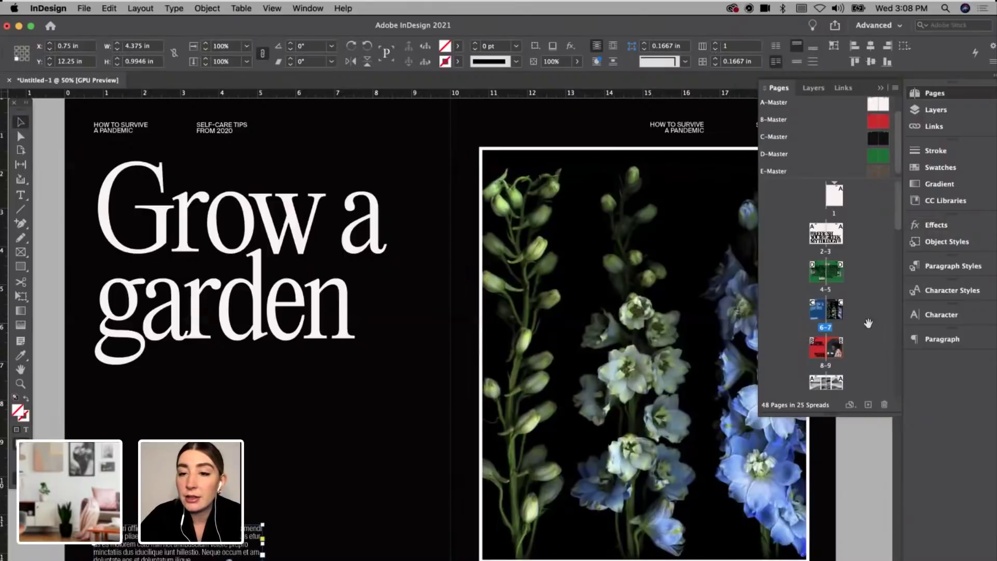
scroll(824, 344, down, 4)
double_click(824, 340)
scroll(379, 481, down, 5)
scroll(379, 481, left, 2)
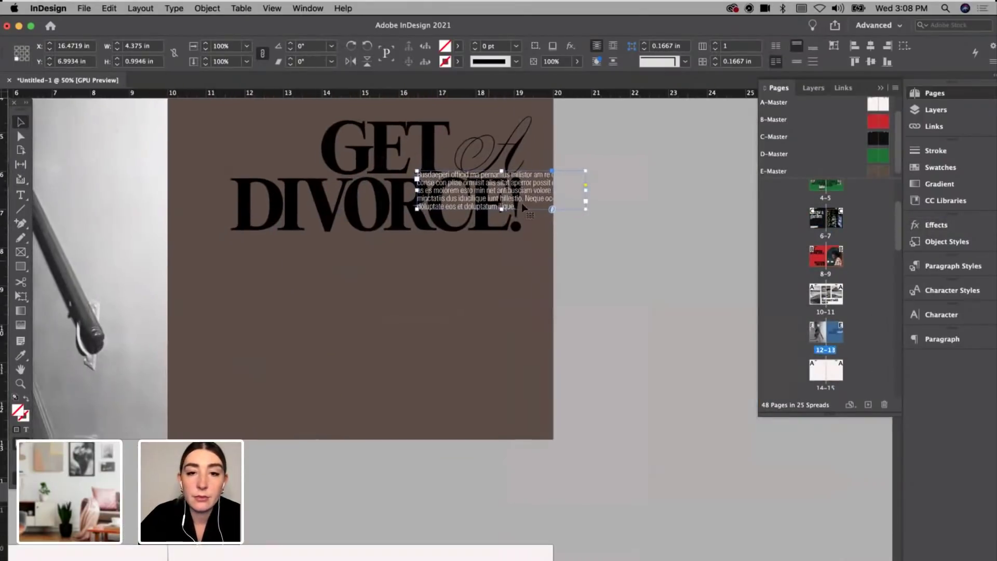
drag(527, 185, 352, 313)
Step: Show the layout guides and set the color of all the copied body text to Black
key(w)
double_click(350, 308)
key(super+a)
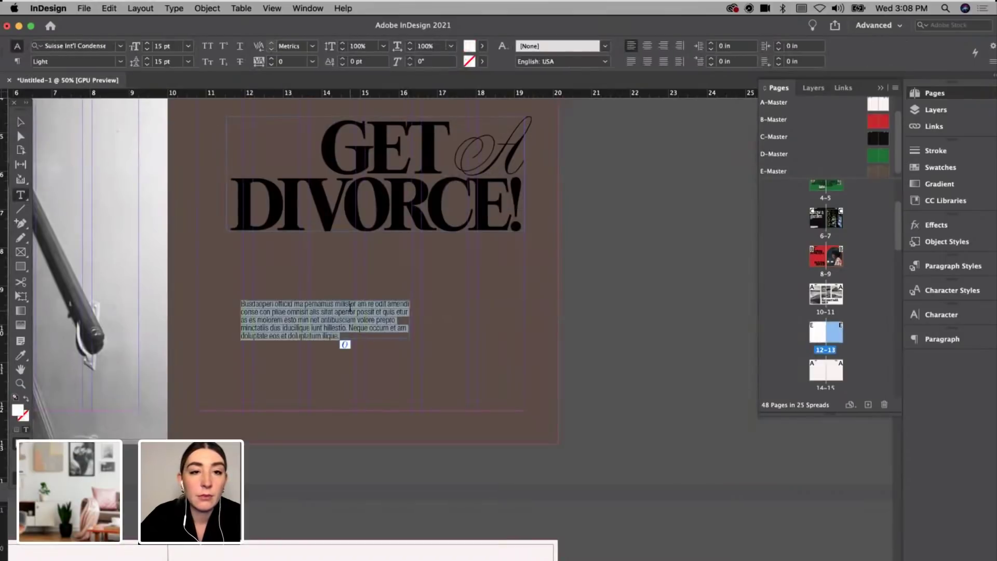
click(478, 41)
click(370, 120)
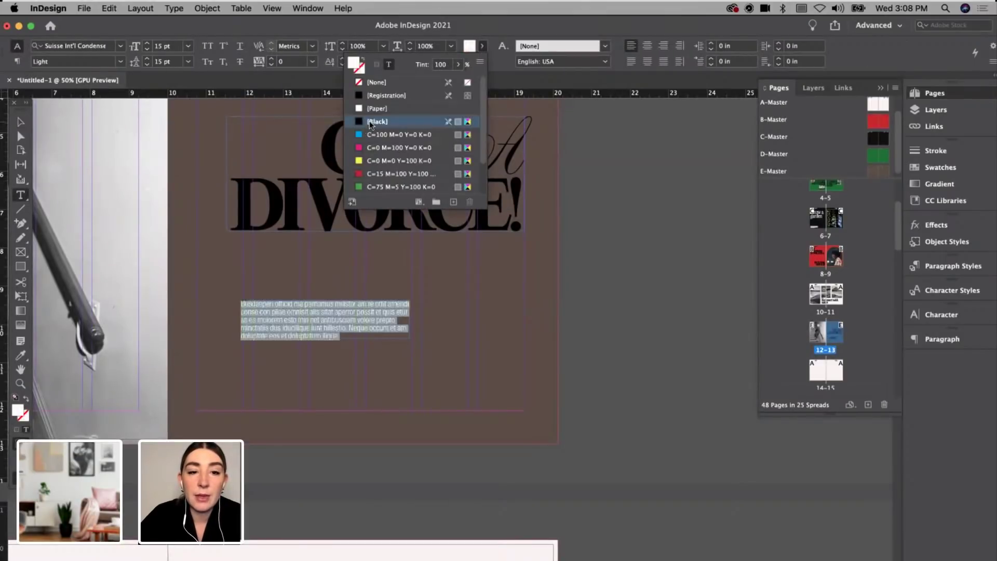
click(20, 121)
scroll(357, 379, up, 4)
scroll(356, 379, left, 4)
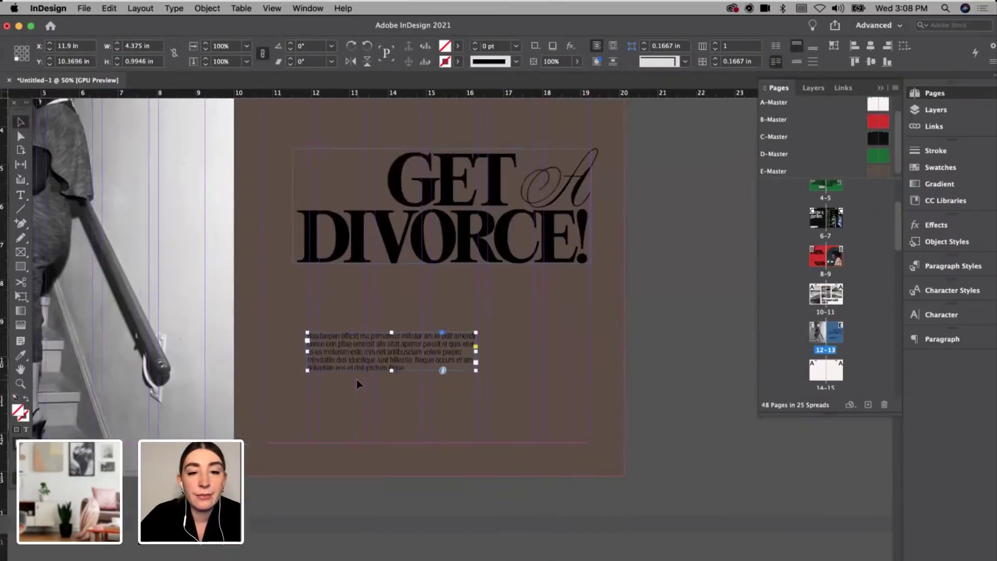
scroll(558, 491, down, 2)
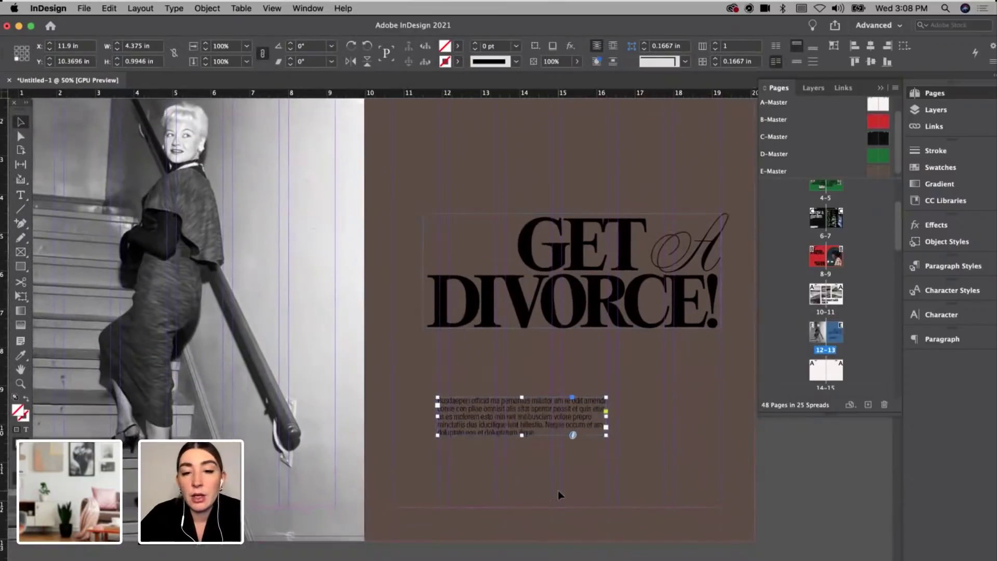
click(485, 555)
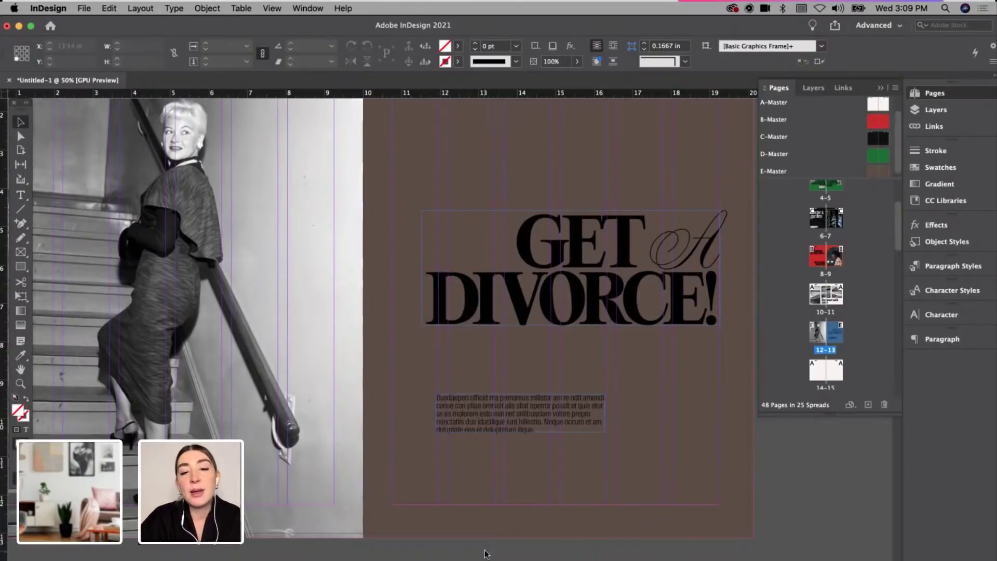
Step: Move the body text frame to page 13's inner margin and resize it to about 4.125 in wide and 2.08 in high
drag(489, 407, 447, 385)
click(561, 392)
click(561, 392)
drag(561, 390, 550, 390)
drag(471, 408, 471, 452)
Step: Replace the body text in the frame with new placeholder text that fills it
double_click(471, 411)
key(super+a)
key(Delete)
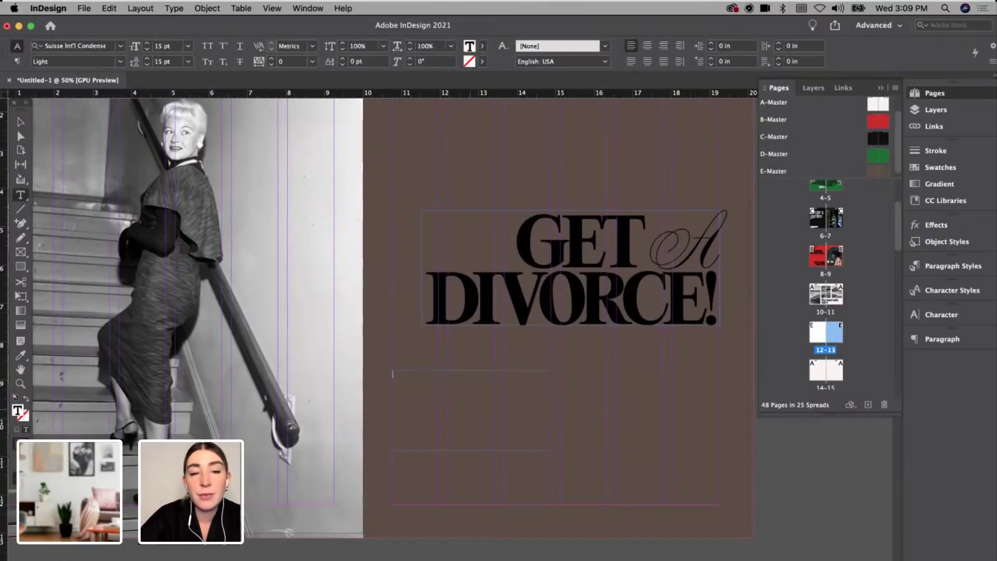
click(141, 8)
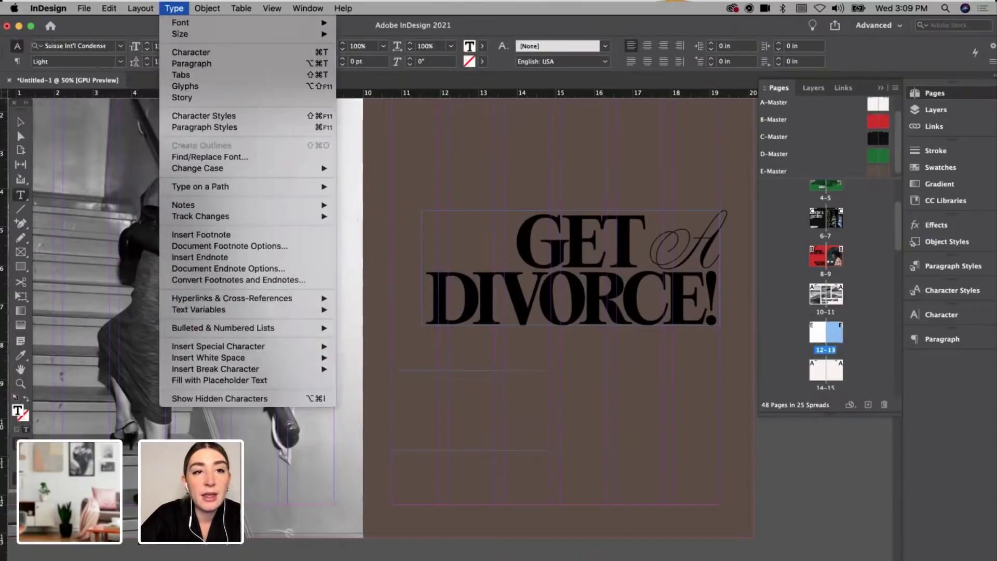
click(220, 385)
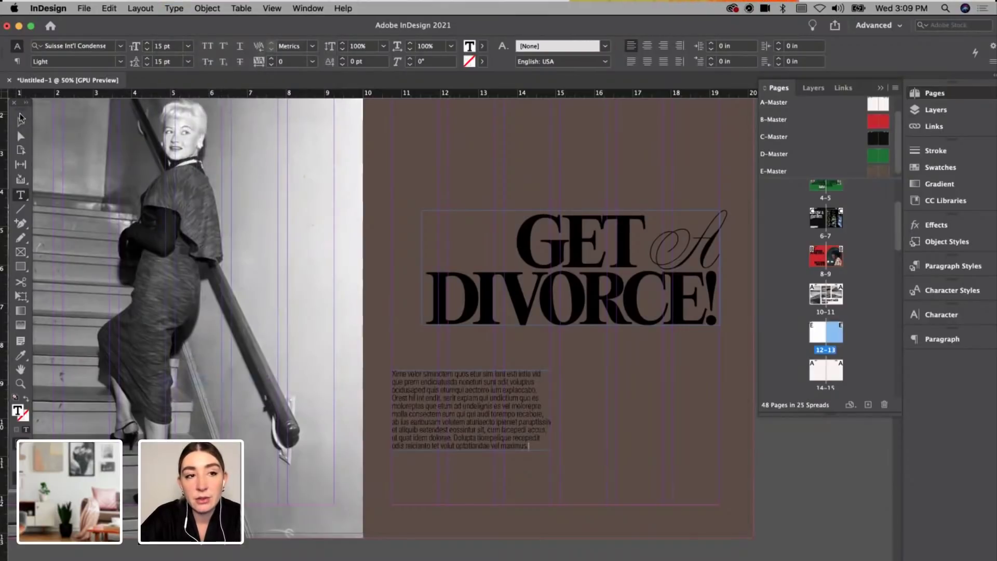
click(21, 119)
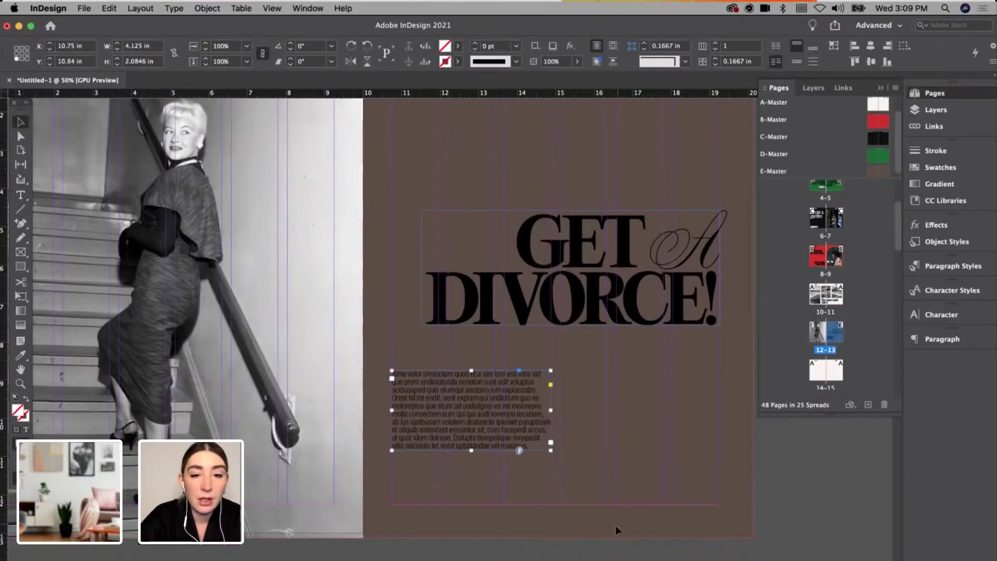
click(618, 528)
Step: Shorten the body frame to about 1.46 in and thread its overflow into a matching second column about 4.13 in wide beside it
click(500, 430)
drag(474, 451, 473, 427)
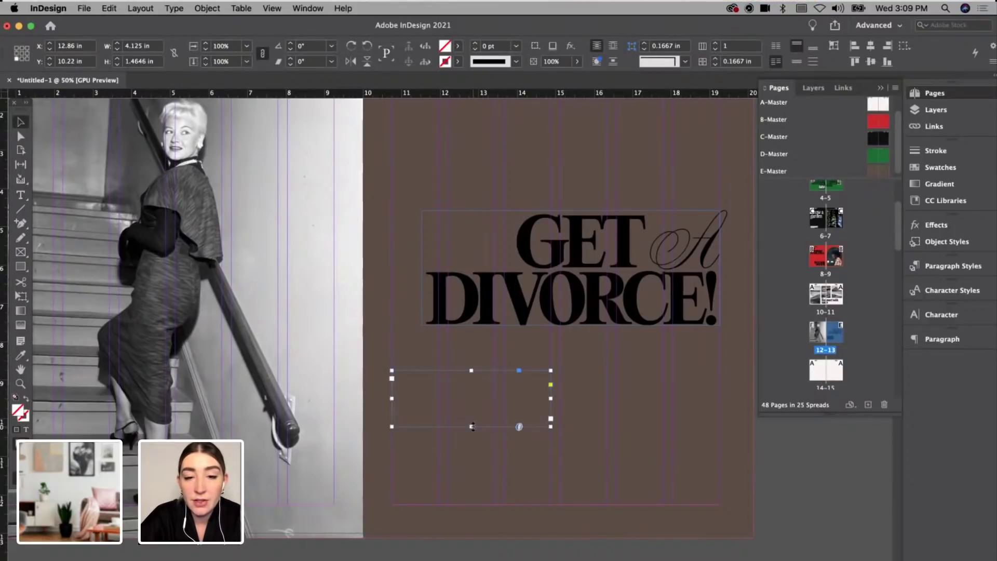
click(551, 419)
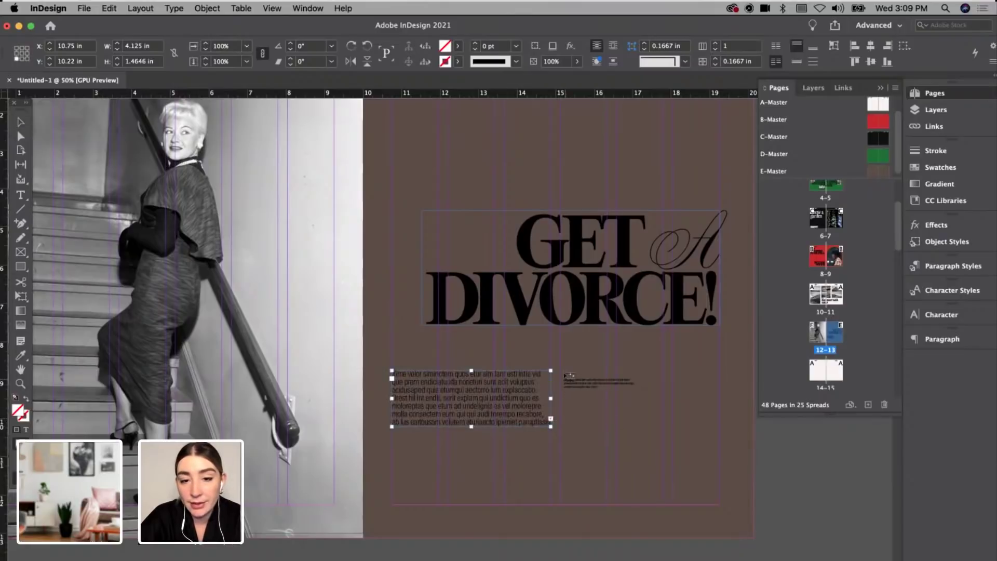
drag(562, 371, 720, 427)
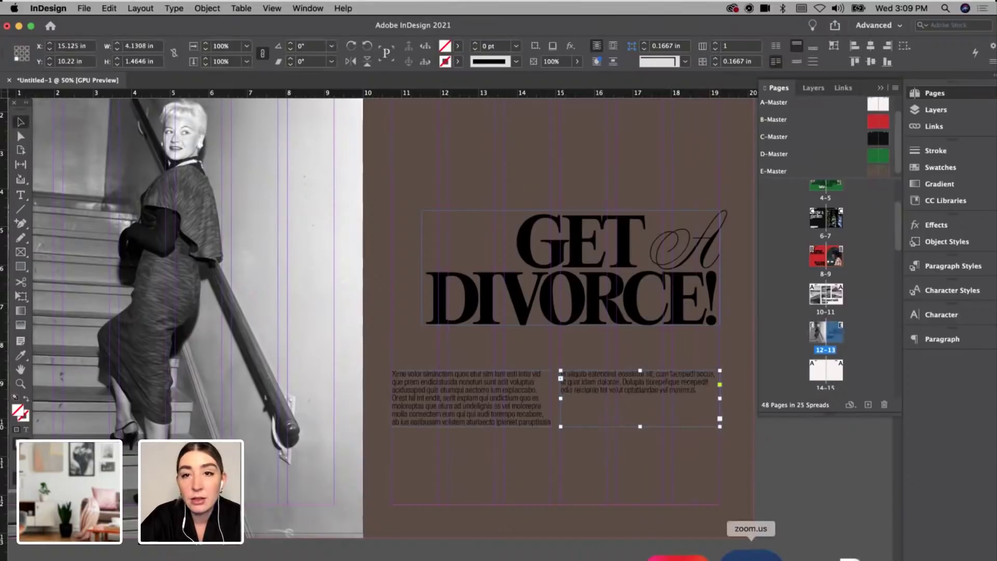
key(ctrl+Up)
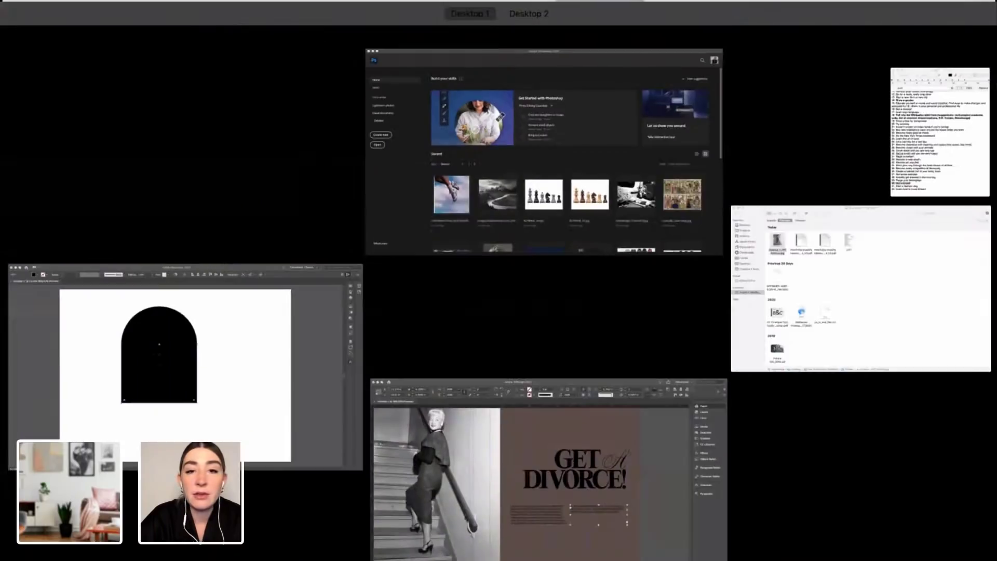
click(619, 443)
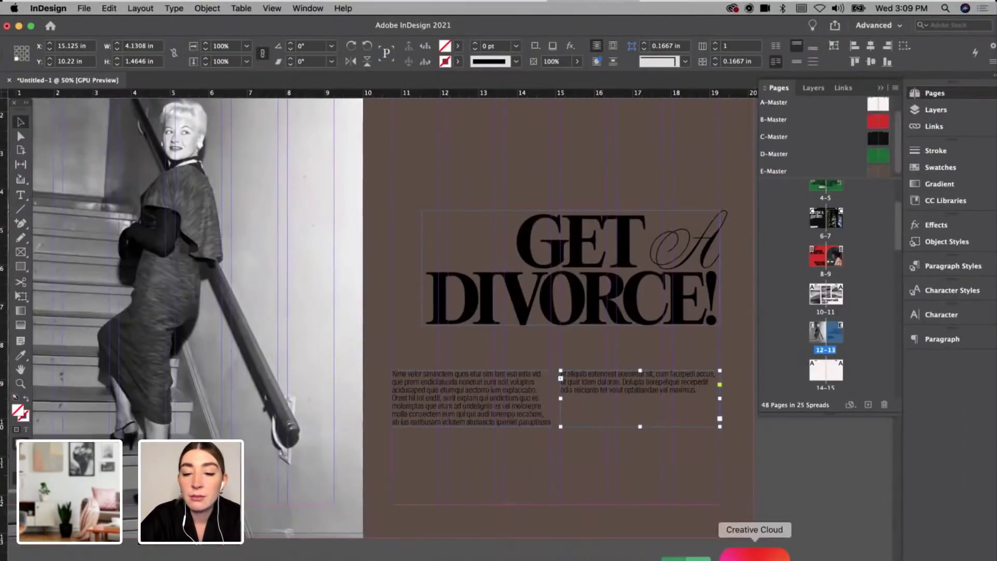
click(746, 553)
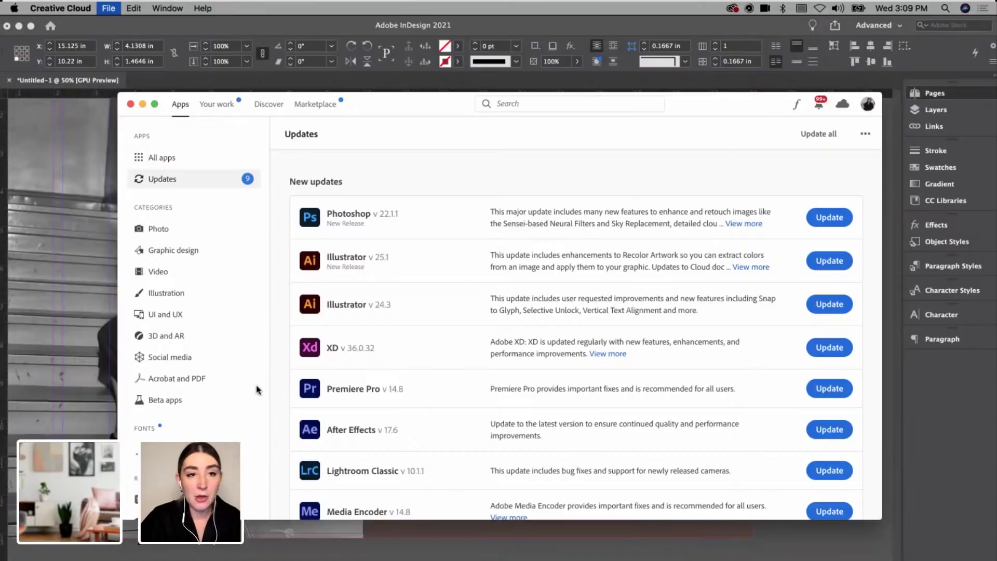
click(90, 232)
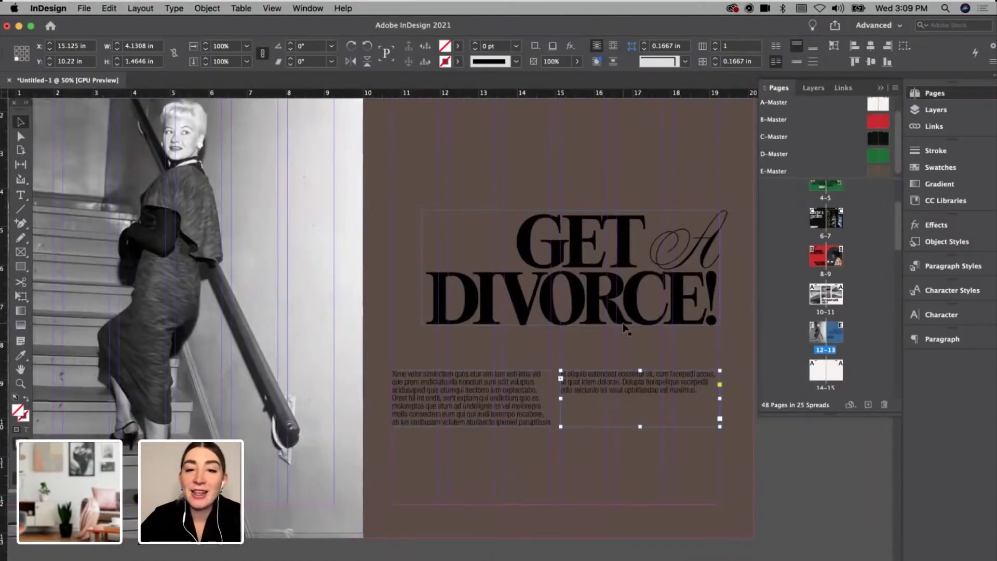
Step: Move the Get a divorce! title up to just below the running headers on page 13
key(super+equal)
drag(689, 400, 674, 251)
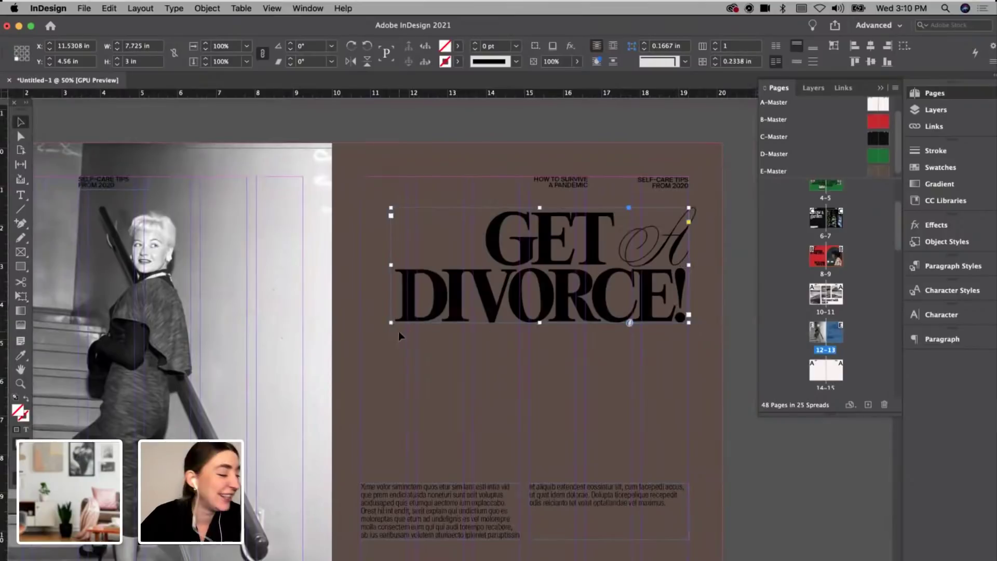
scroll(397, 331, down, 5)
scroll(398, 331, up, 4)
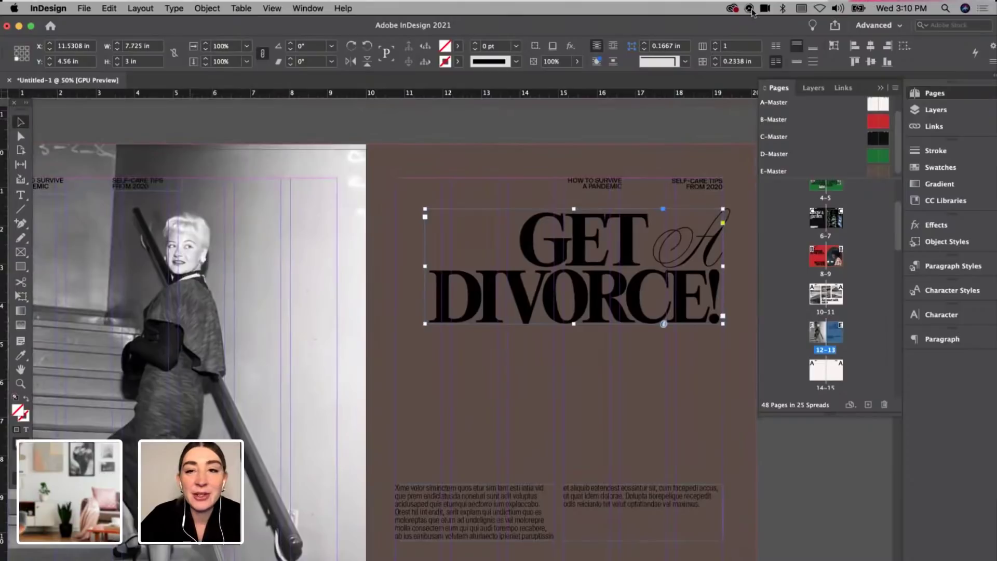
Step: Select the first column of body text on page 13
scroll(602, 296, down, 10)
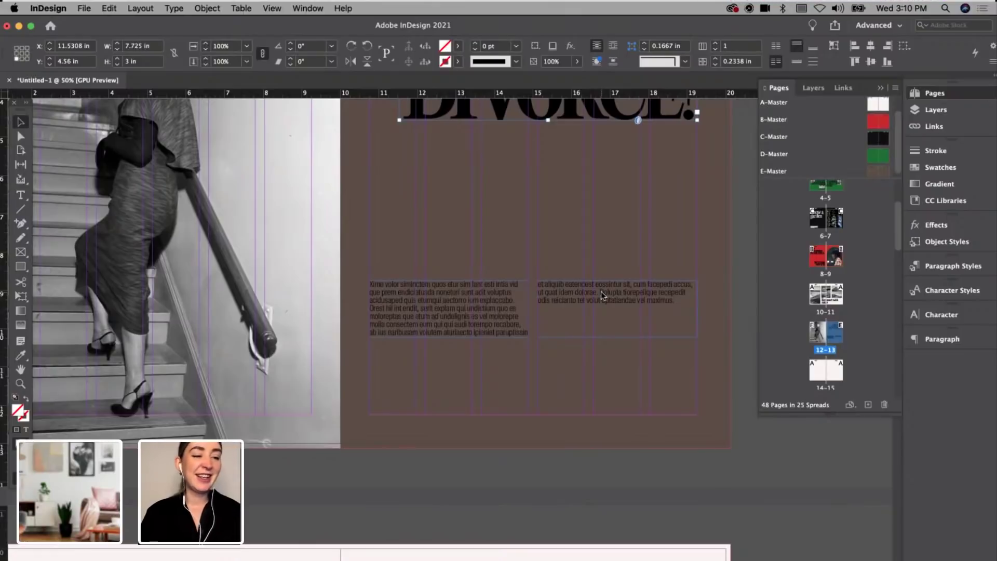
click(483, 319)
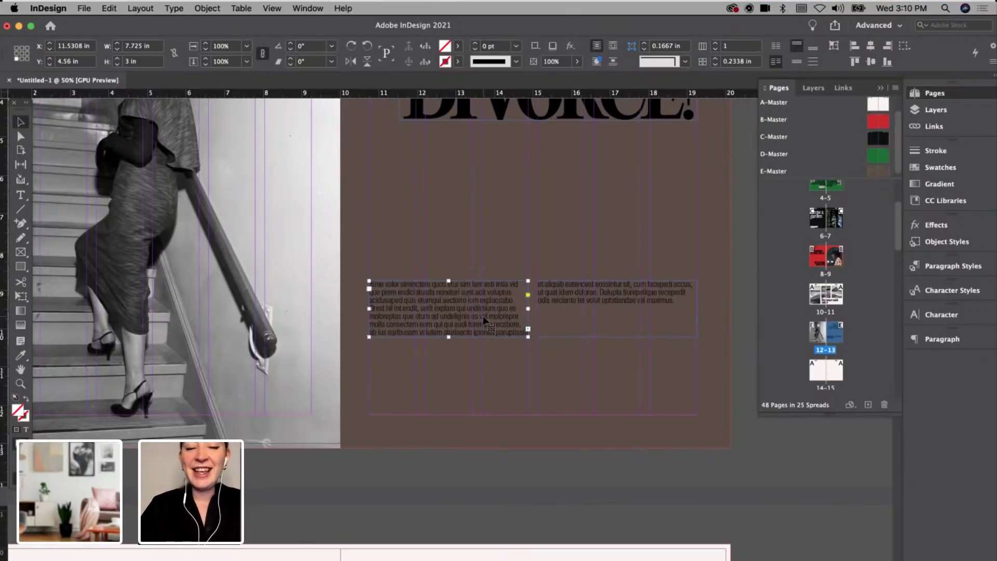
Step: Replace the body copy in the two linked text columns on the divorce page with placeholder text that fills both columns
double_click(483, 319)
key(super+a)
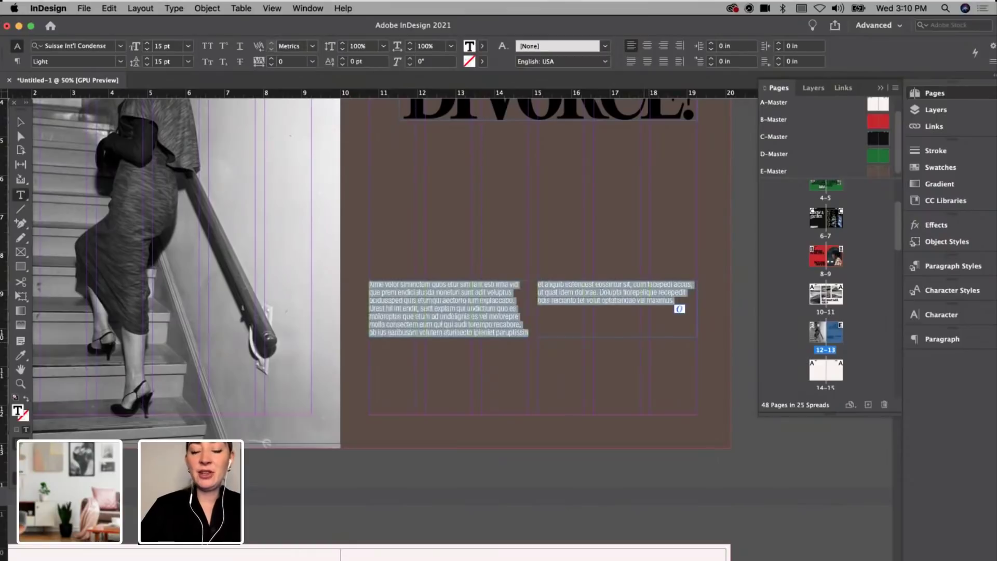
key(BackSpace)
click(140, 9)
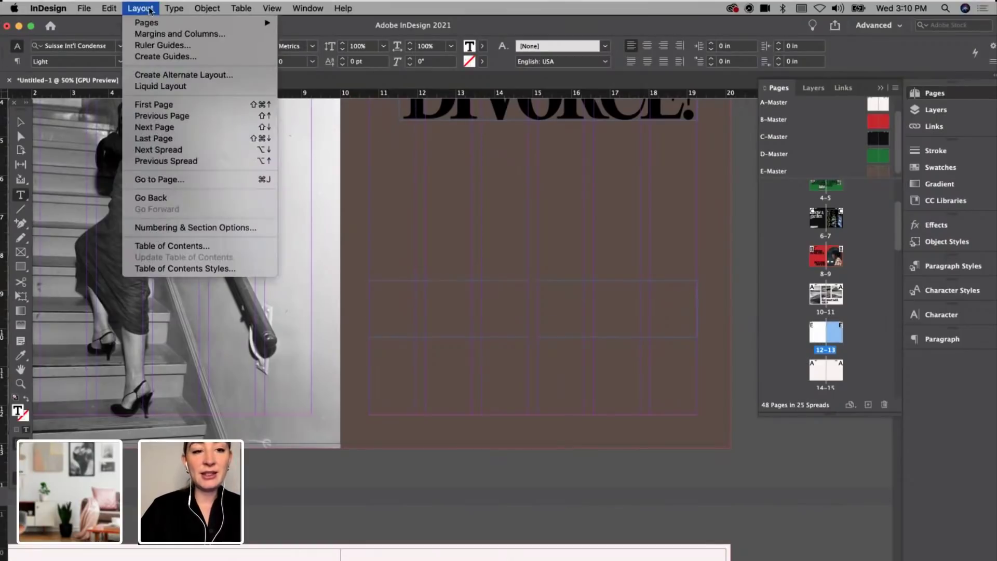
mouse_move(169, 15)
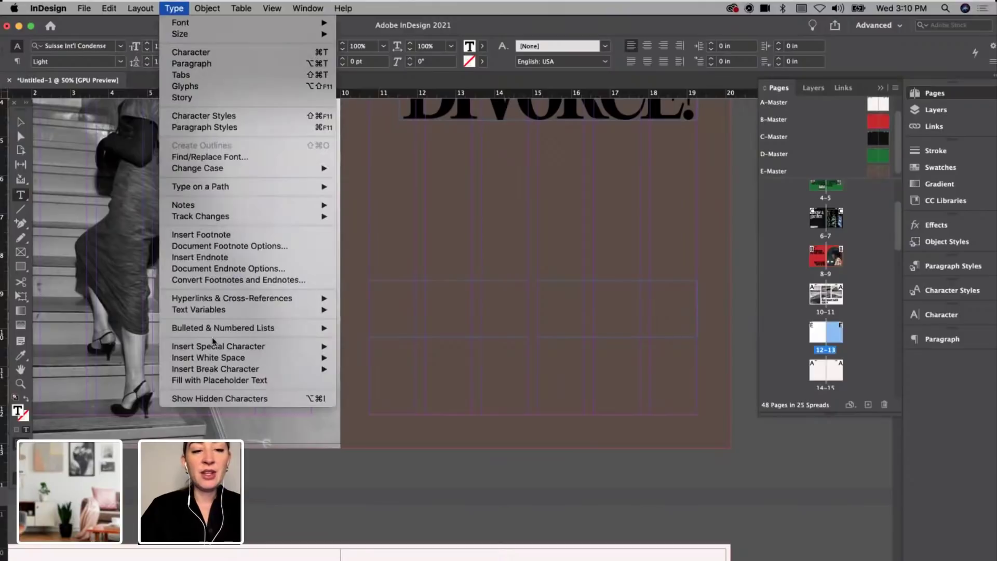
click(213, 378)
key(Escape)
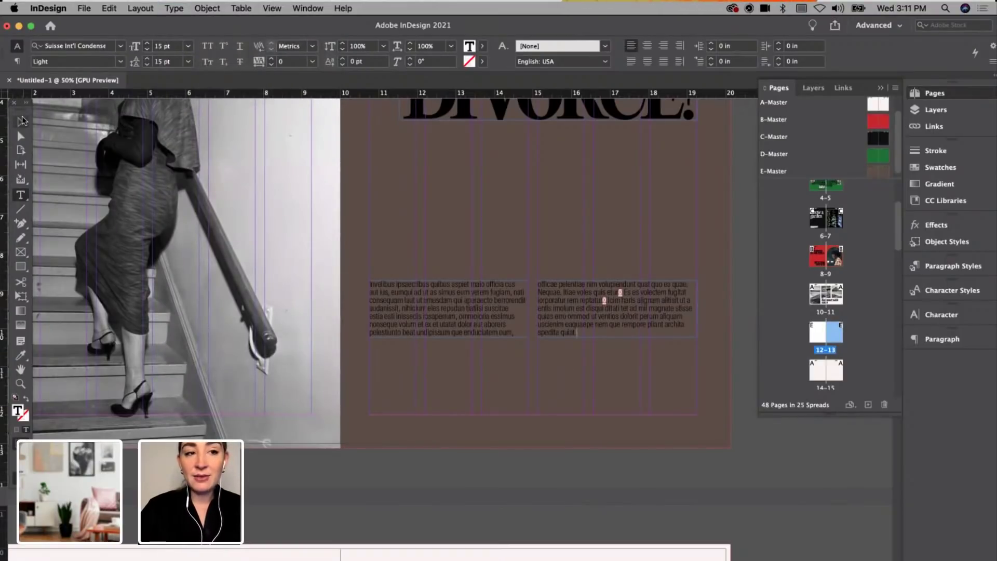
Step: Move both body text columns down together to the page's bottom margin at Y 12.25 in
shift+click(429, 321)
drag(429, 321, 429, 398)
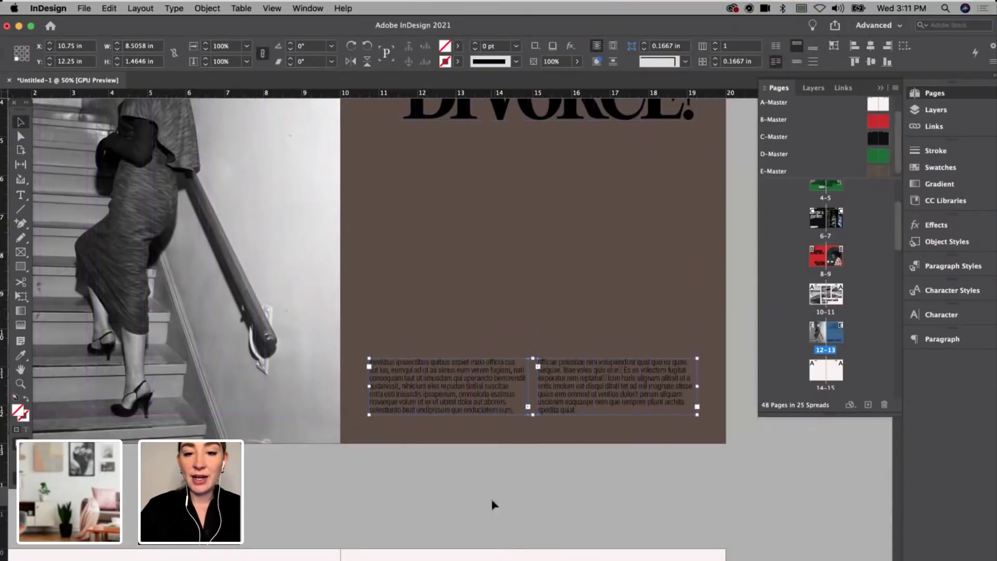
click(489, 488)
key(super+minus)
key(super+equal)
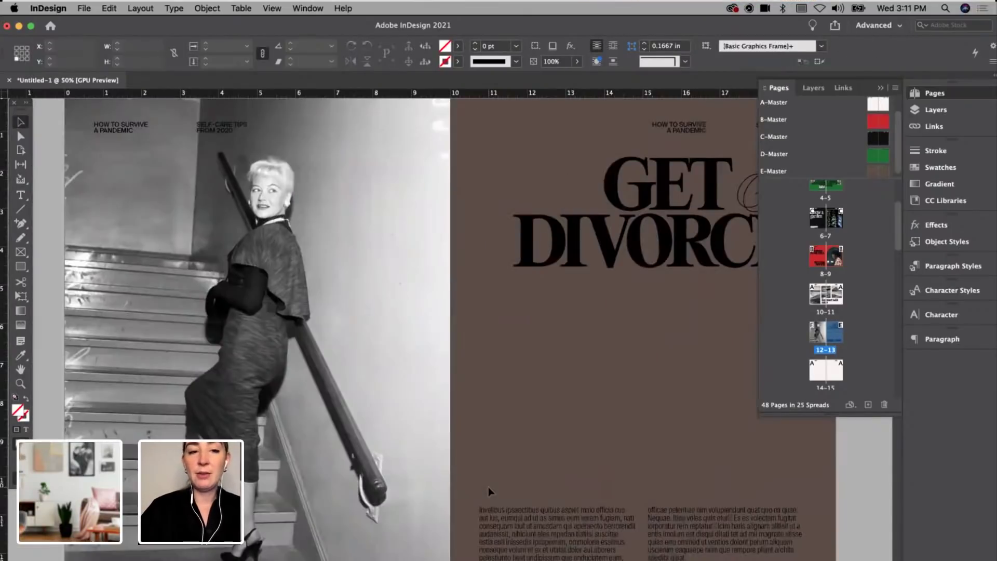
Step: Try the "GET A DIVORCE!" headline just above the body text and return it to the top of the page
scroll(489, 488, down, 3)
scroll(489, 488, right, 2)
drag(694, 179, 691, 400)
drag(435, 291, 425, 287)
scroll(425, 287, up, 3)
scroll(425, 287, right, 2)
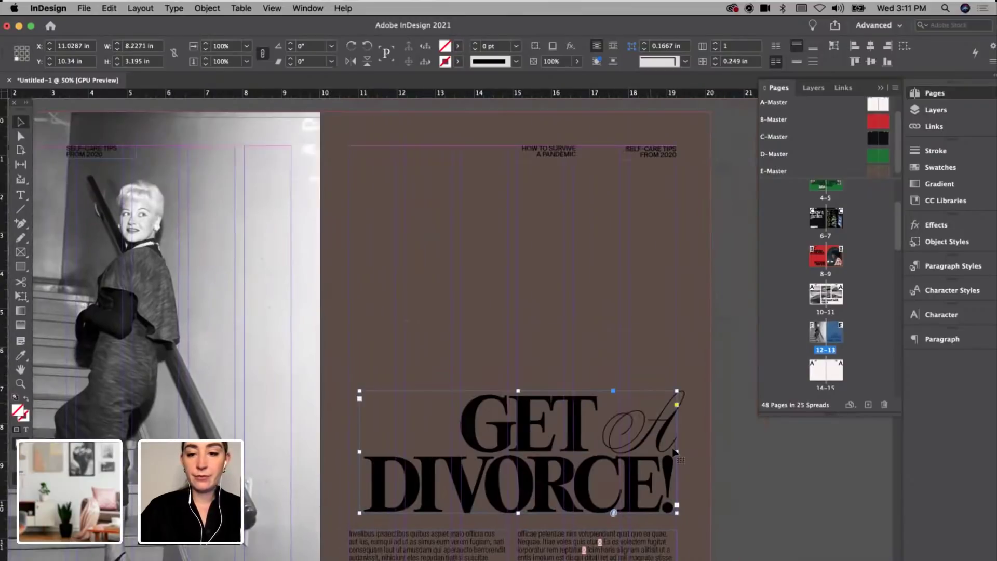
drag(670, 451, 672, 233)
click(739, 201)
key(super+minus)
key(w)
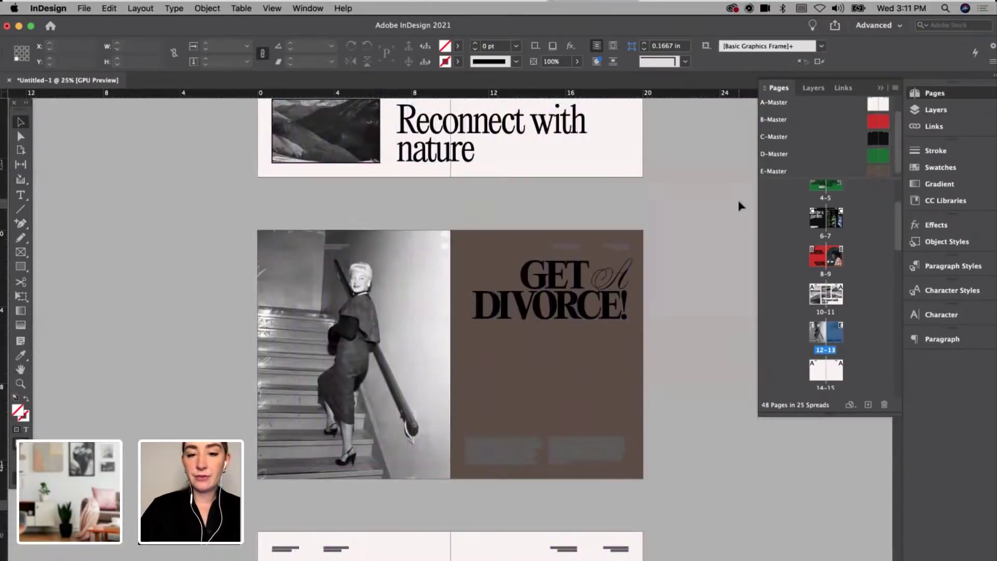
Step: Review the divorce spread in preview mode and compare it with the "Reconnect with nature" spread before it
key(super+equal)
scroll(409, 243, up, 3)
scroll(409, 243, right, 2)
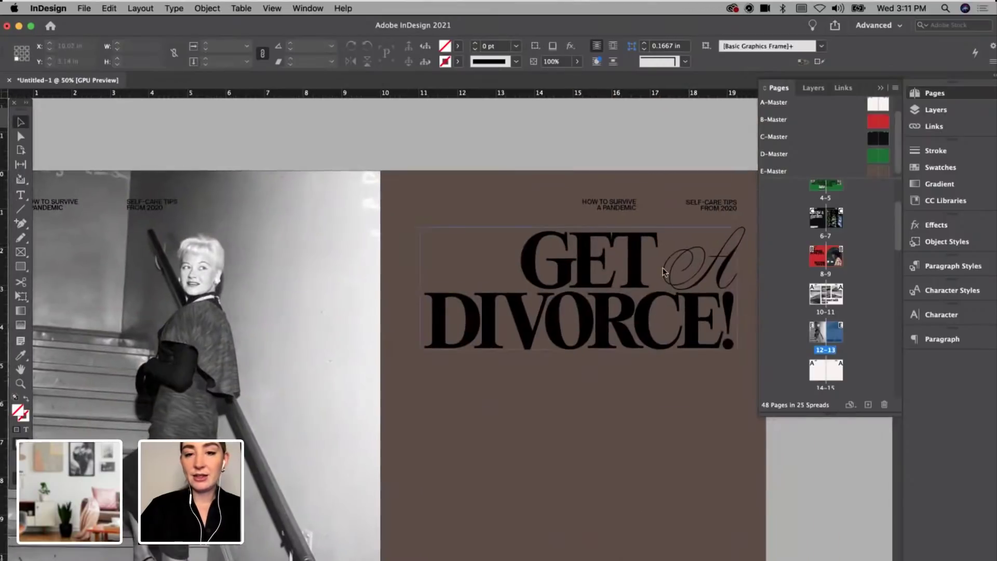
scroll(639, 317, up, 10)
scroll(638, 313, down, 10)
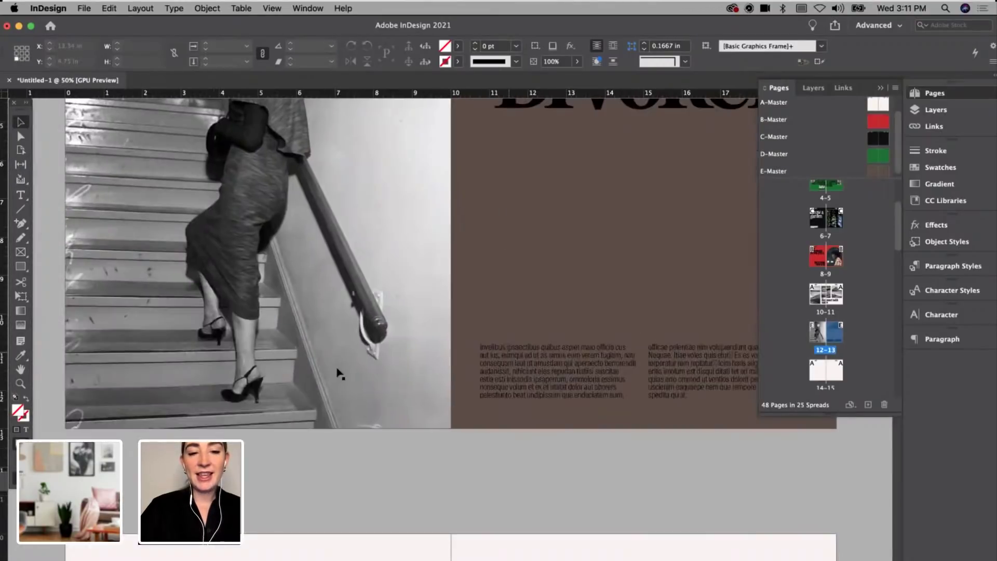
click(334, 370)
scroll(332, 366, up, 3)
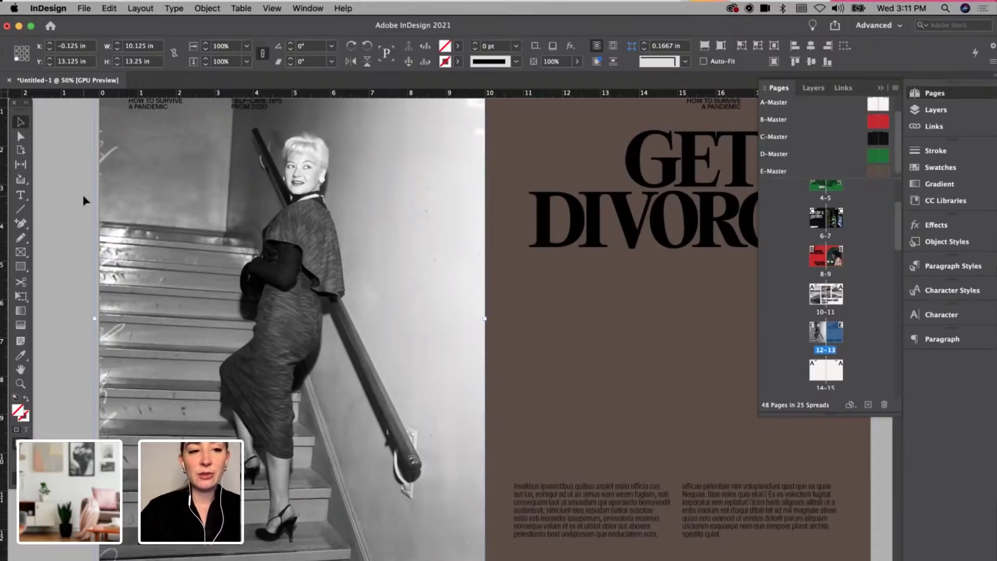
scroll(83, 194, up, 10)
scroll(85, 200, up, 5)
scroll(85, 200, down, 5)
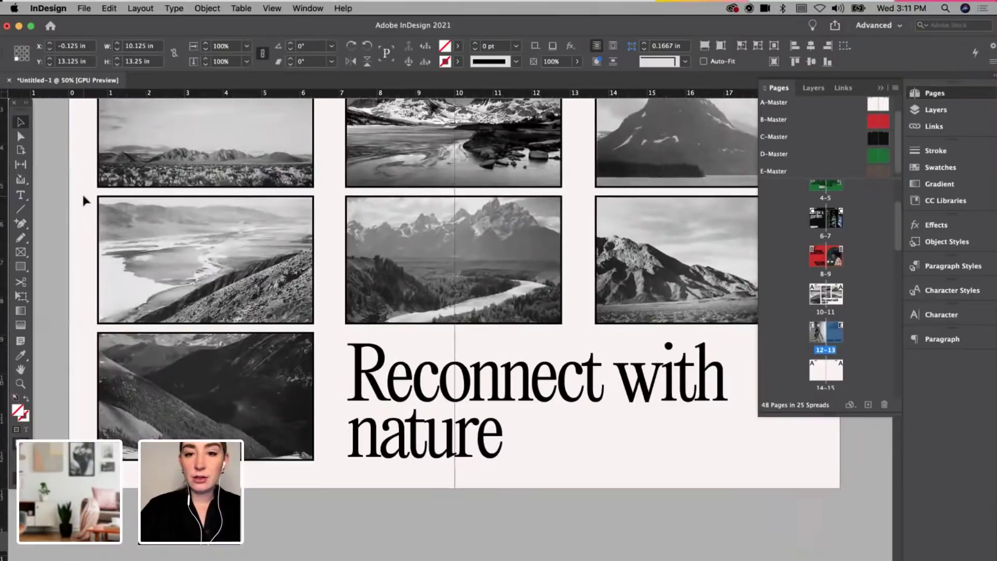
scroll(296, 274, up, 8)
scroll(296, 275, down, 15)
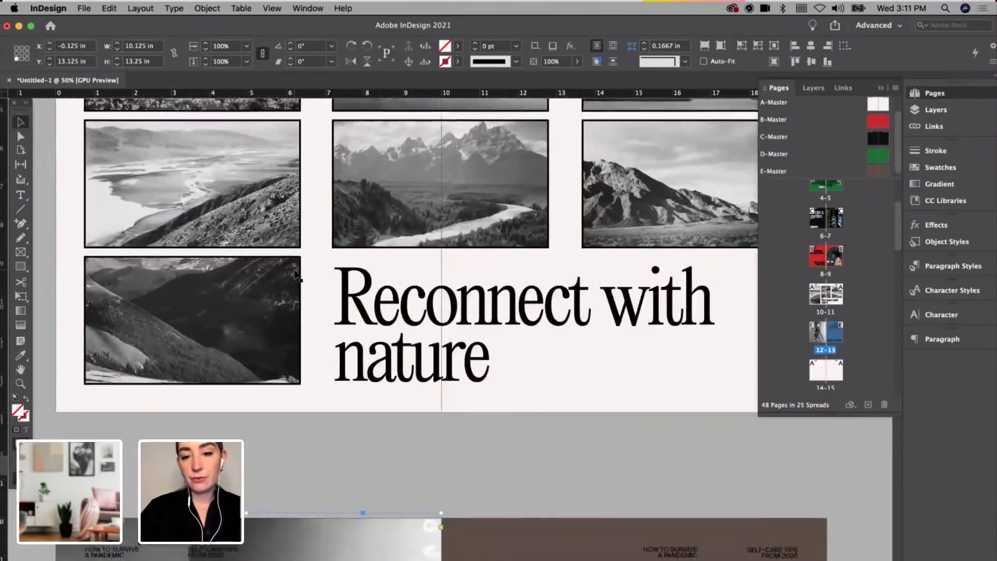
scroll(296, 275, down, 5)
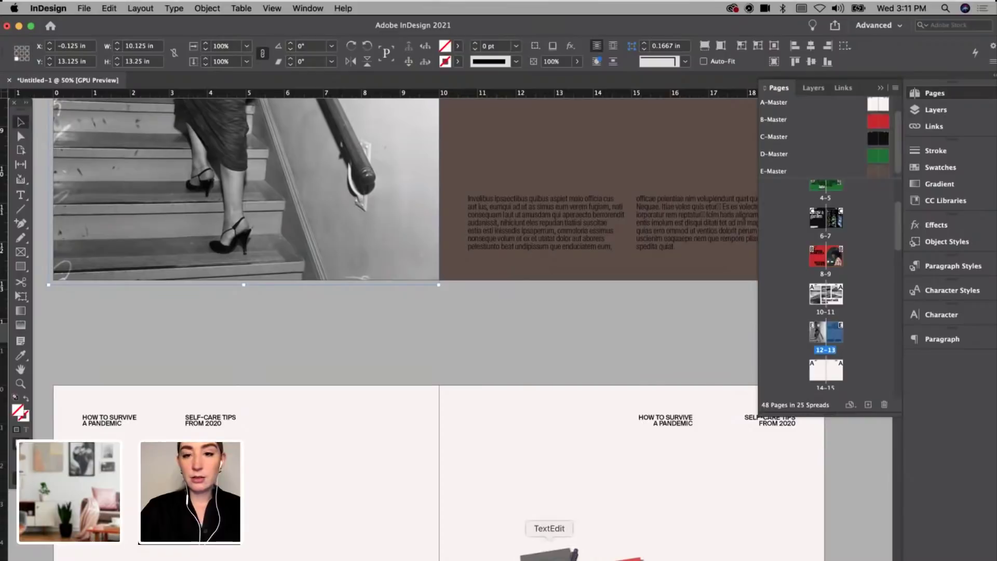
Step: Switch to the LIST document in TextEdit and make item 16, "Get a divorce!", bold
click(557, 552)
click(697, 396)
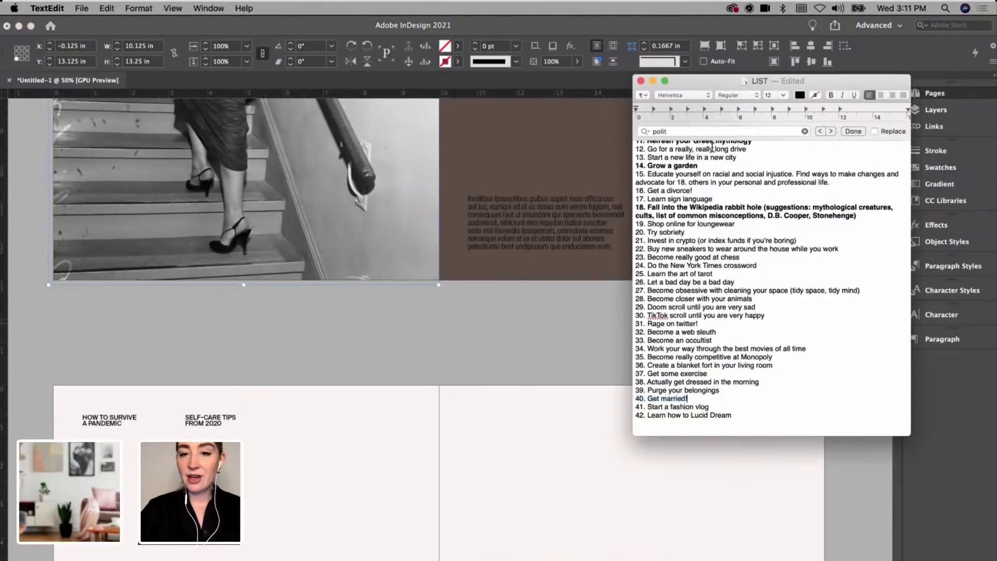
drag(627, 188, 616, 188)
key(super+b)
click(673, 216)
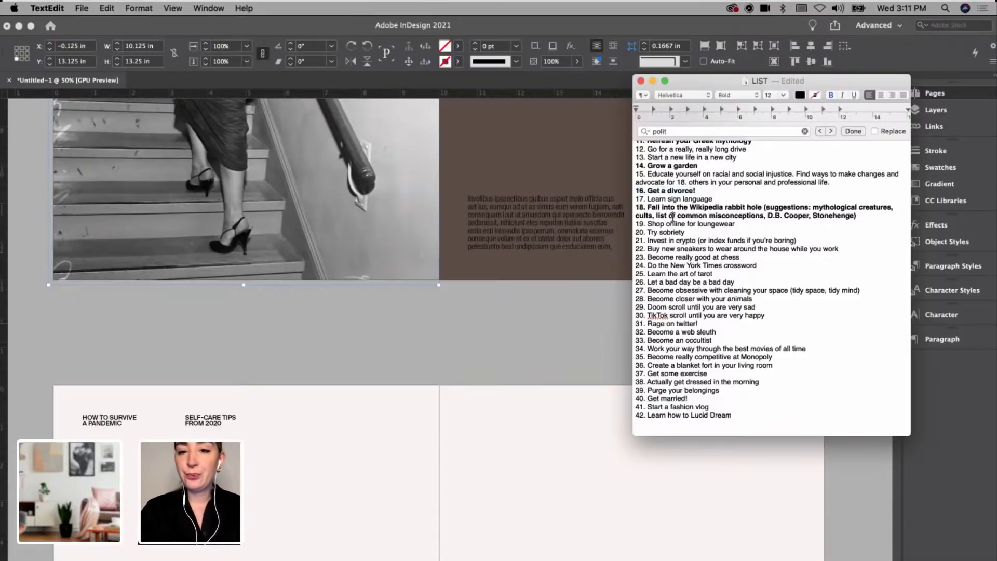
Step: Look through the remaining tips in the list for the next spread's topic and highlight "Become a web sleuth"
scroll(745, 268, down, 2)
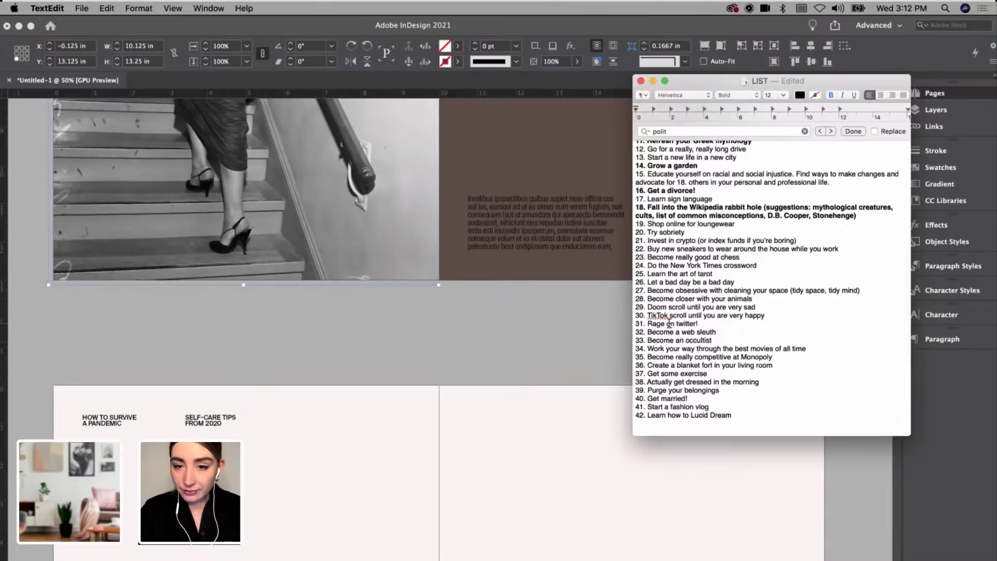
drag(649, 307, 774, 314)
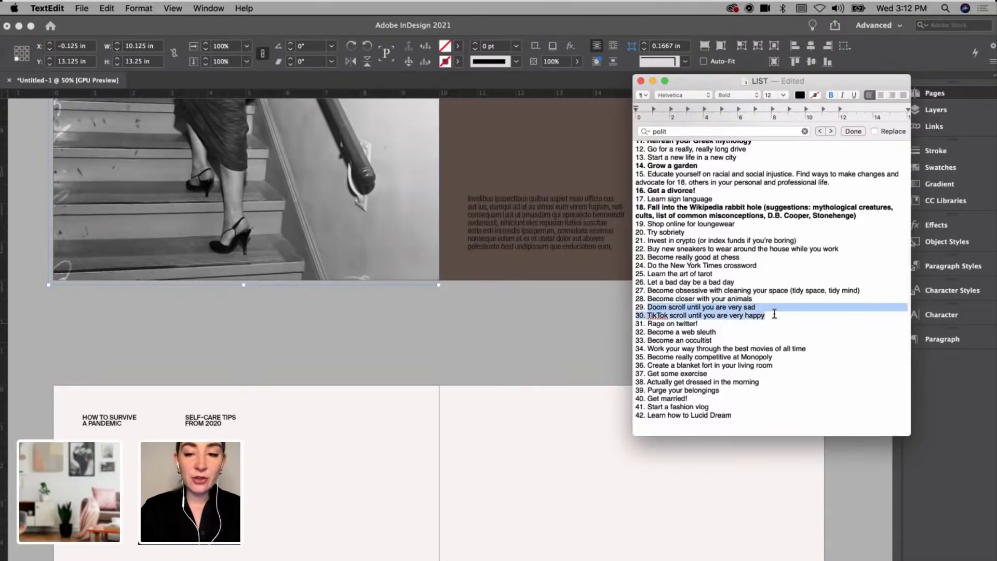
click(781, 322)
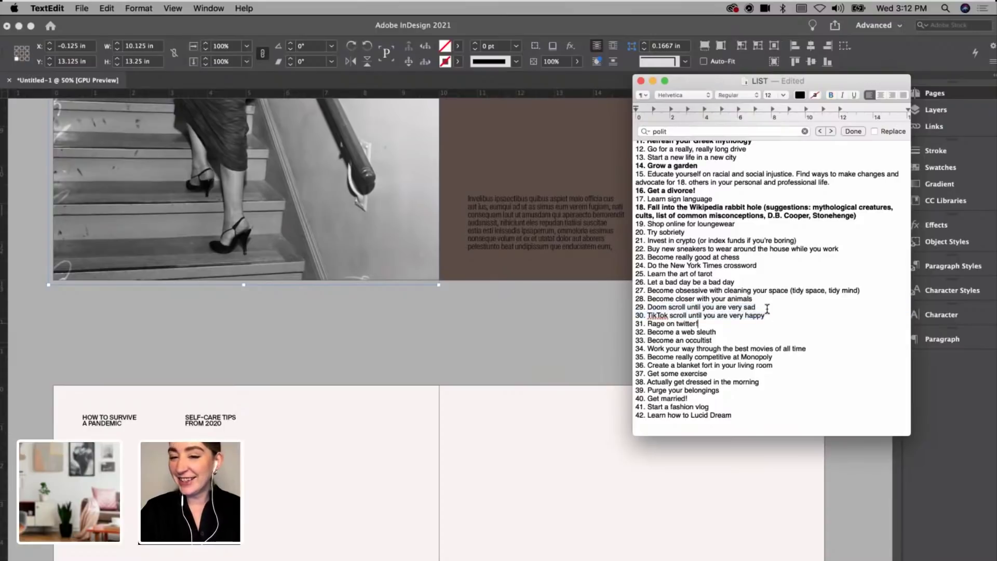
drag(648, 307, 649, 331)
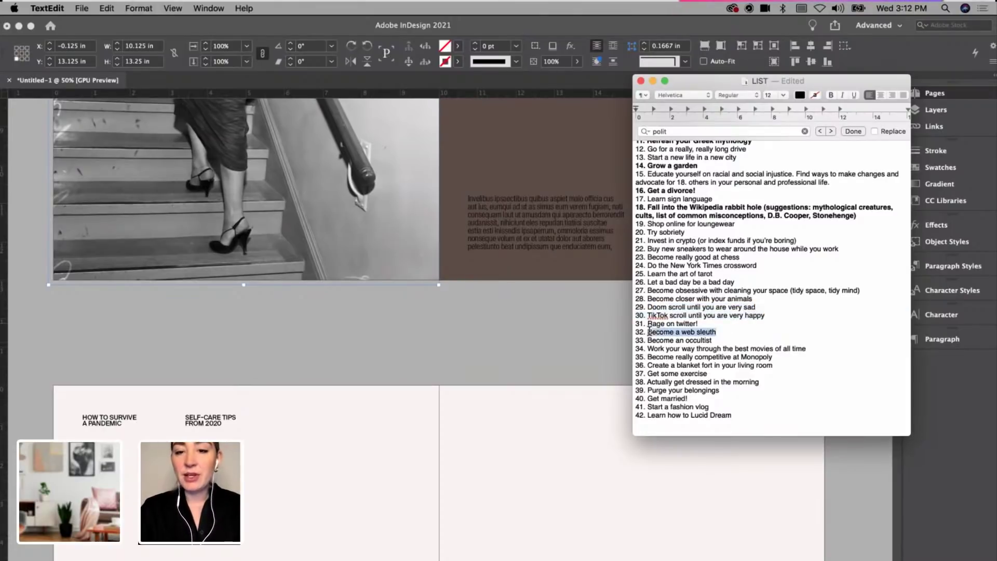
Step: Switch back to InDesign, go to the blank spread on pages 14–15 and select the A-Master
click(578, 335)
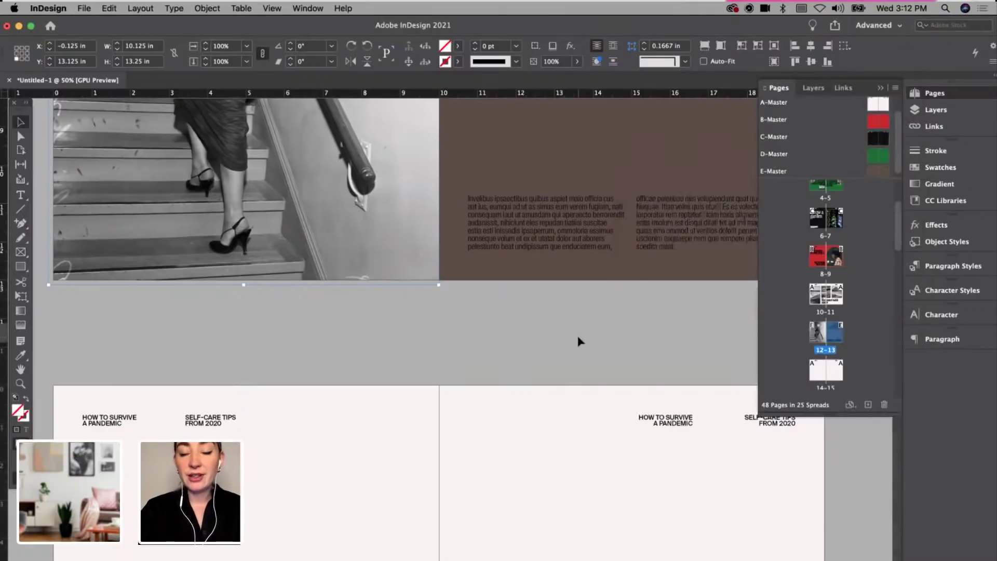
scroll(579, 338, down, 5)
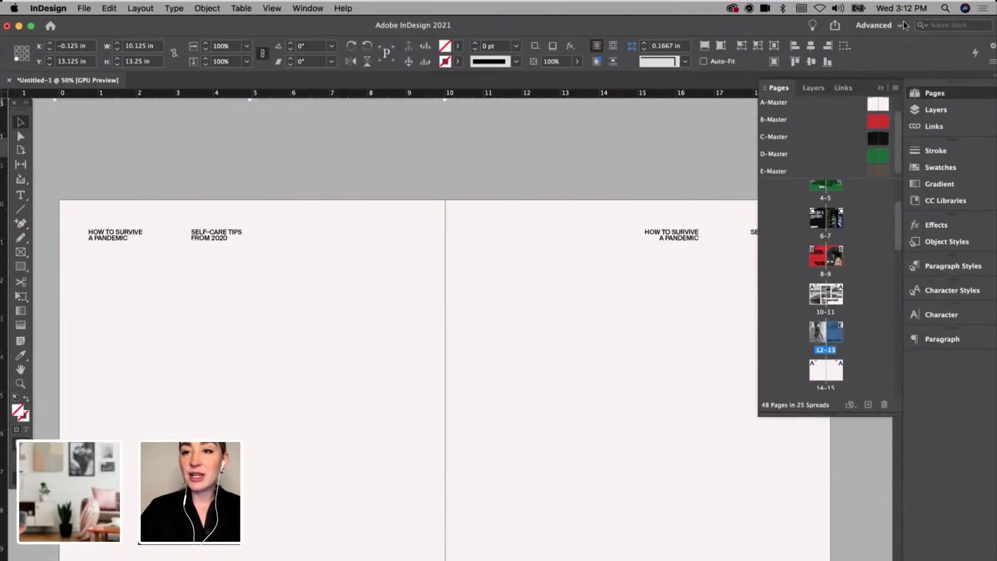
click(874, 104)
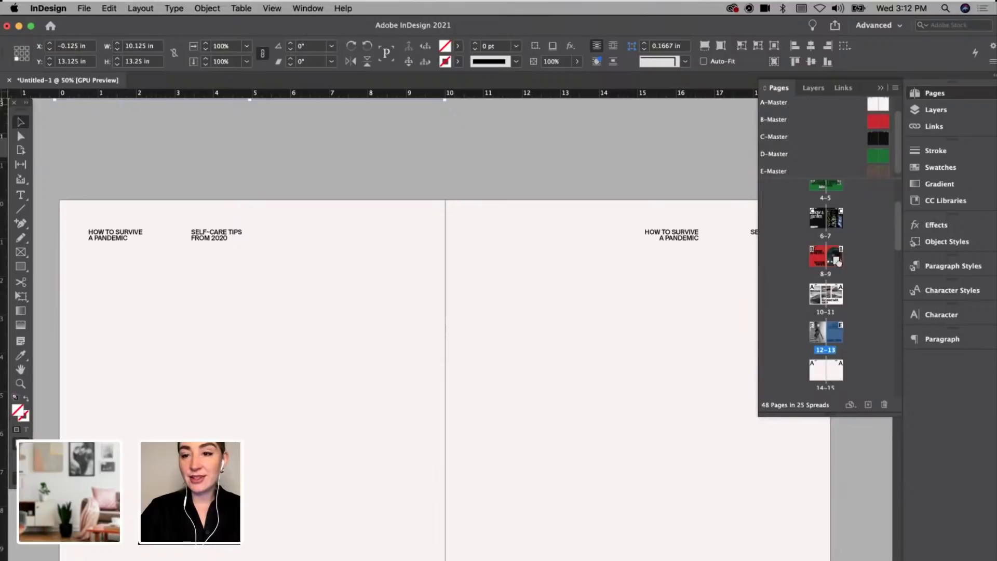
click(886, 106)
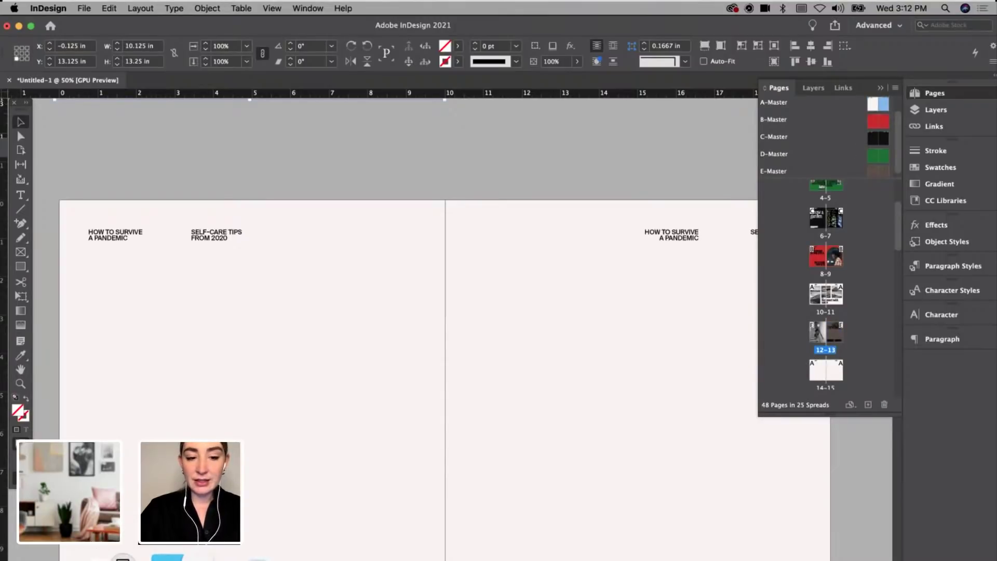
Step: Switch to Finder and place the round-glasses portrait from the How to Survive a Pandemic Photos folder onto pages 14–15
key(super+Tab)
click(309, 237)
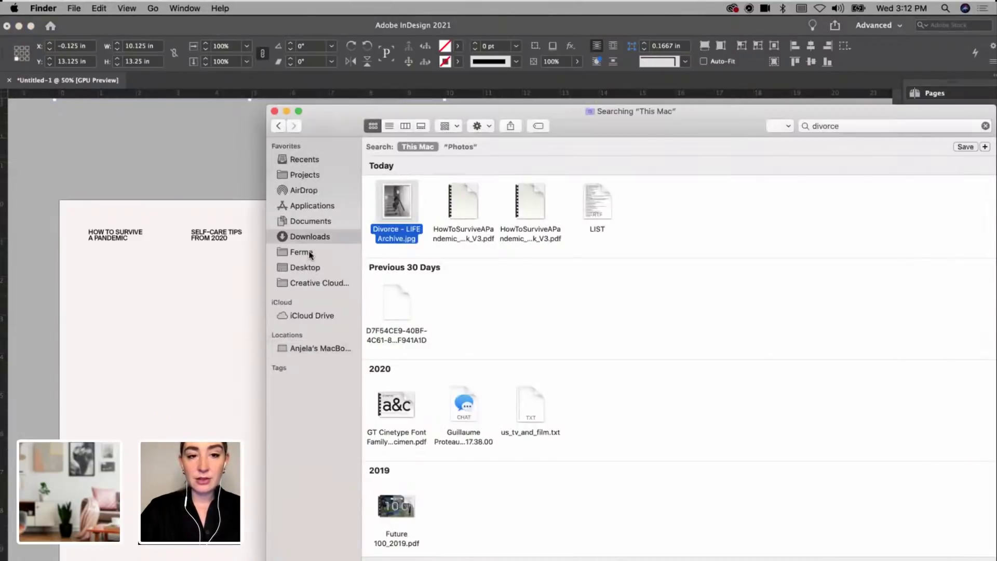
click(310, 267)
double_click(384, 182)
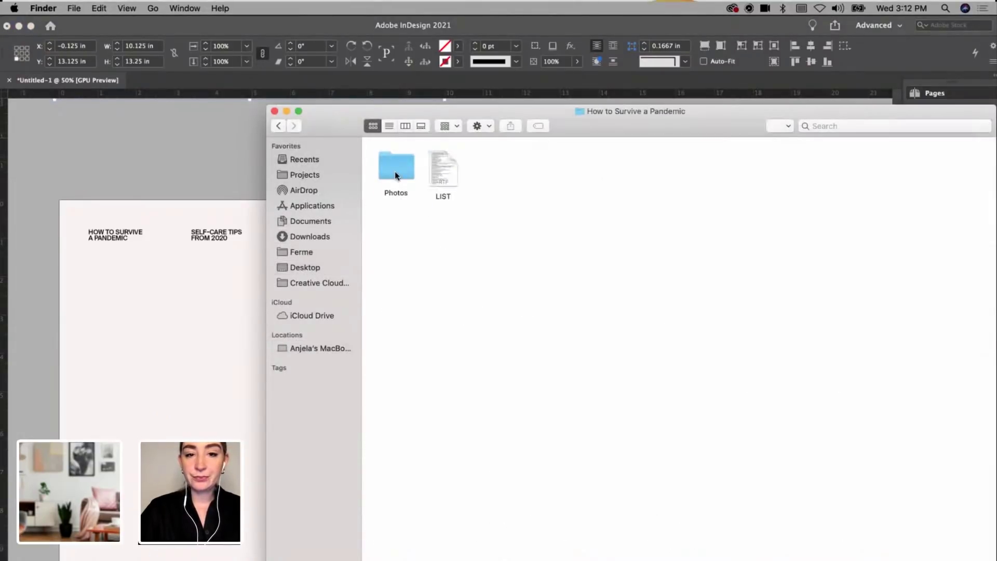
double_click(393, 171)
scroll(588, 483, down, 5)
drag(528, 517, 655, 503)
scroll(653, 499, down, 5)
click(651, 494)
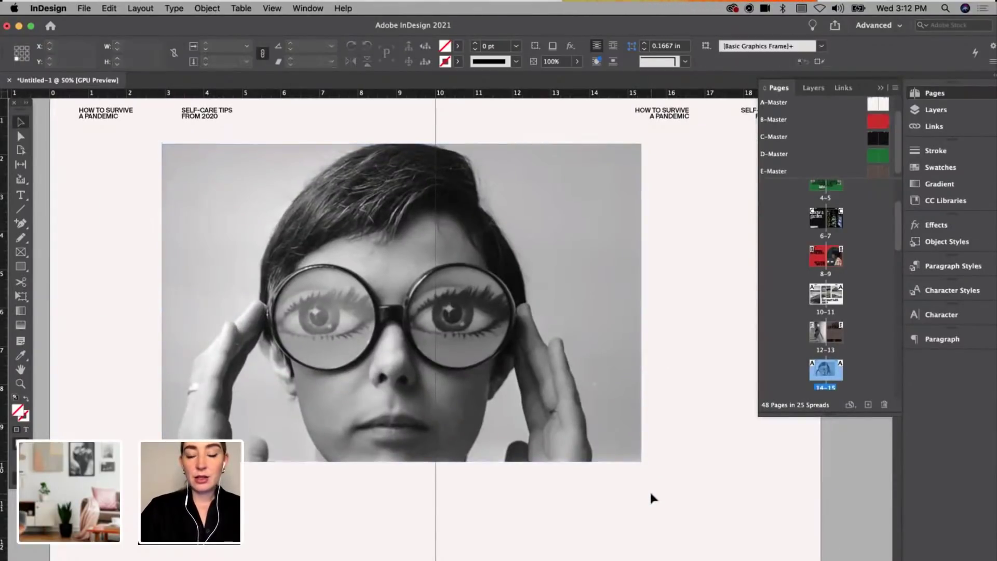
Step: Show the layout guides and align the portrait photo to the spread's left margin at X 0.75 in
key(super+minus)
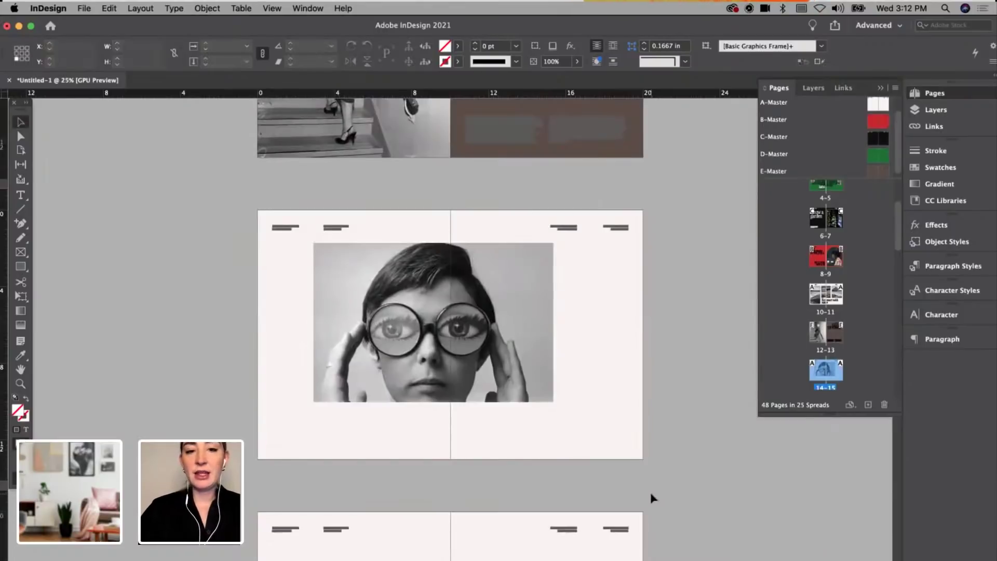
scroll(651, 496, up, 3)
key(w)
click(480, 414)
drag(480, 414, 481, 412)
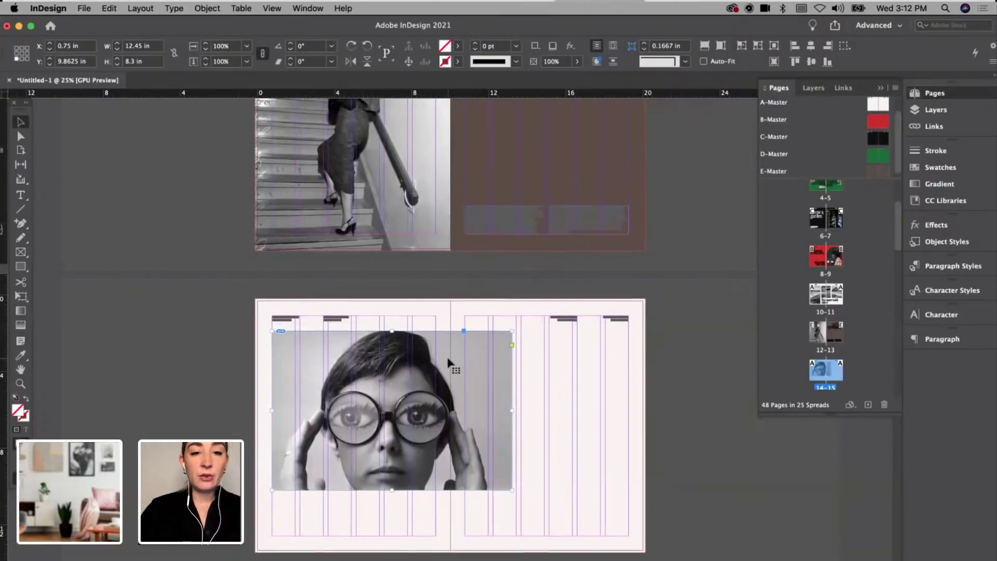
Step: Copy the "GET A DIVORCE!" headline onto pages 14–15 and align it to the spread's right margin
scroll(450, 361, up, 2)
scroll(449, 362, up, 3)
click(532, 193)
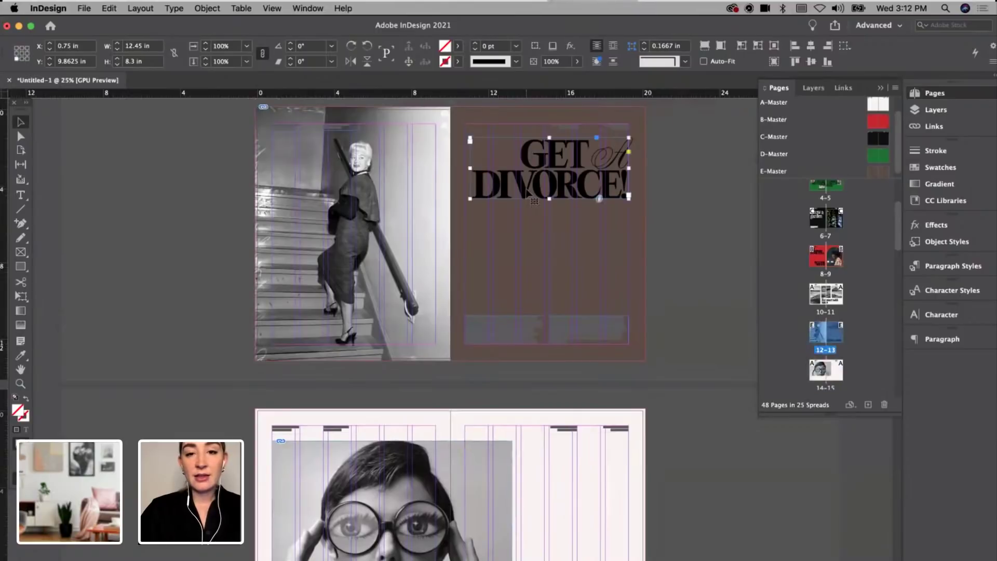
scroll(474, 357, down, 6)
key(ctrl+v)
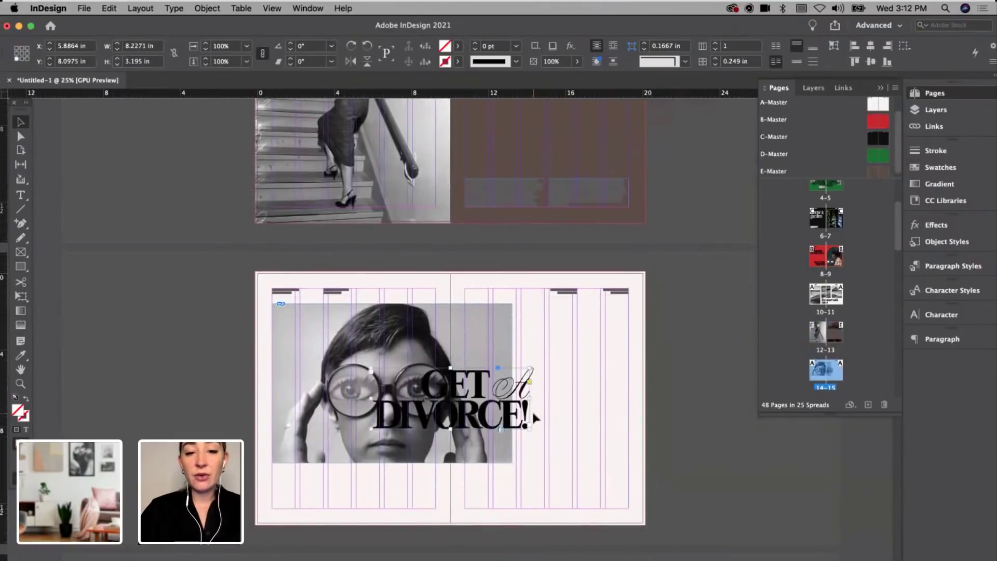
drag(531, 409, 627, 420)
Step: Replace the copied headline's text with "BECOME"
double_click(627, 419)
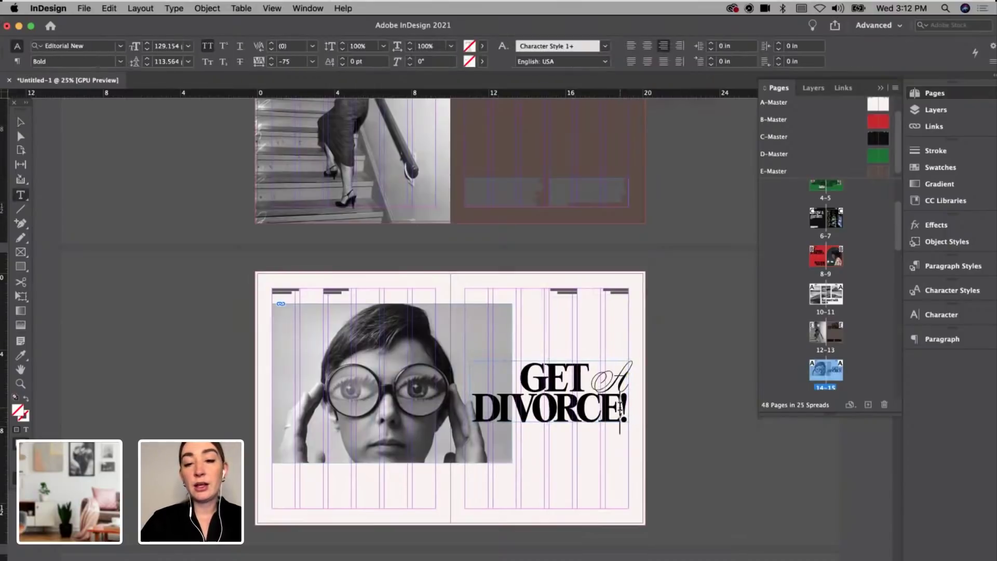
key(ctrl+a)
text(BECOME)
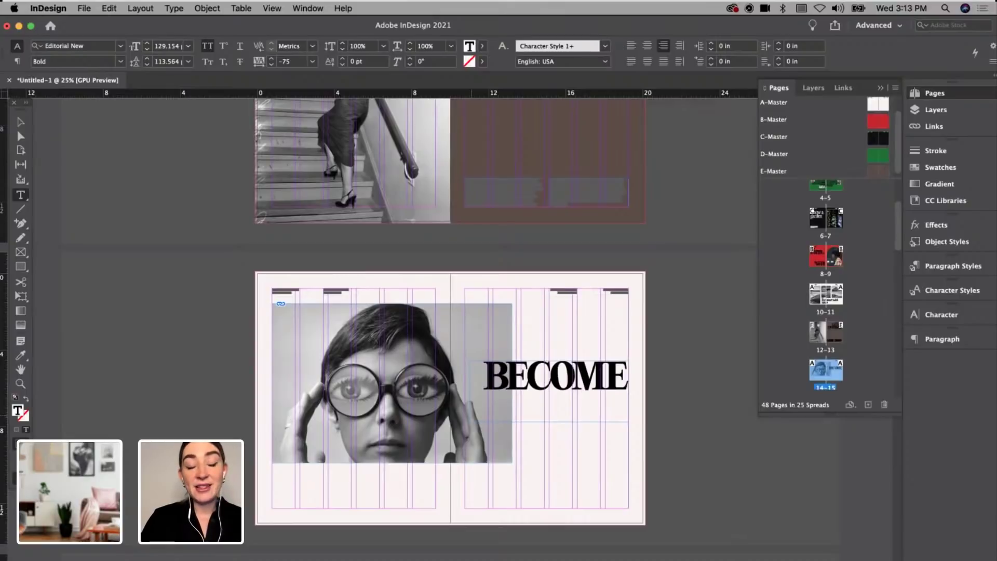
Step: Enlarge the headline frame toward the lower left to about 15.58 in wide and 7.70 in high
click(21, 121)
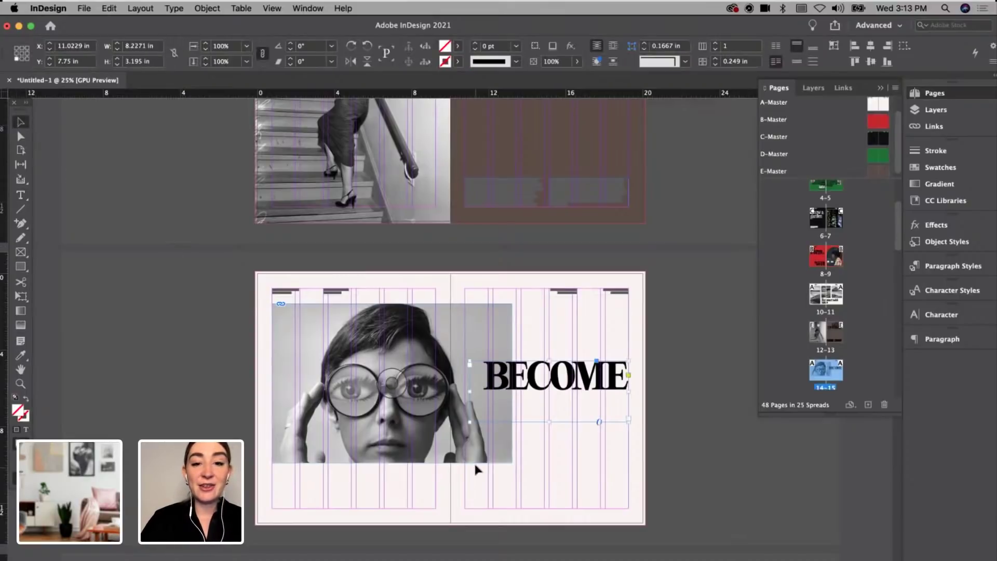
drag(470, 422, 329, 507)
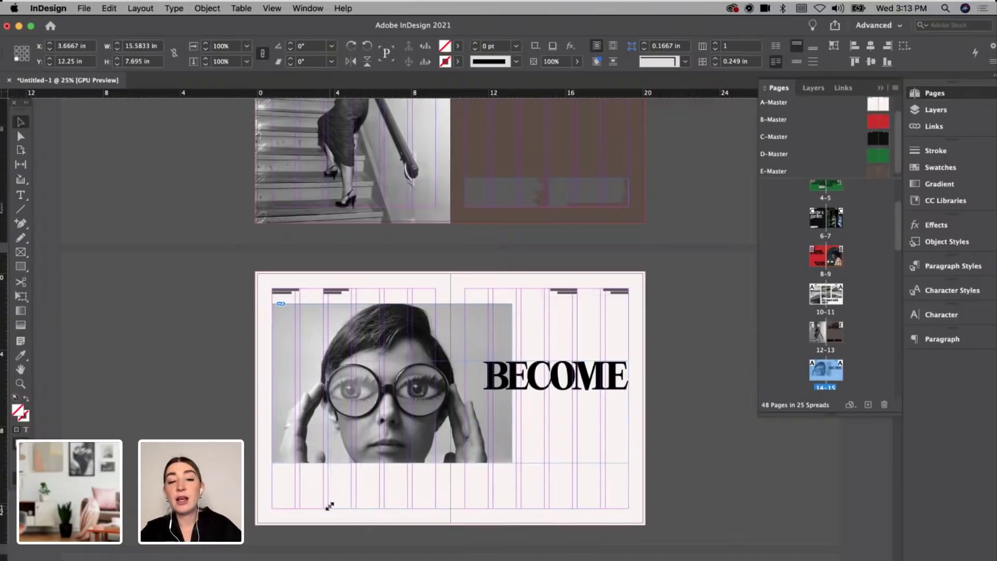
Step: Add the line "A WEB SLEUTH" below "BECOME" in the headline, without a closing period
double_click(606, 396)
key(Return)
text(A)
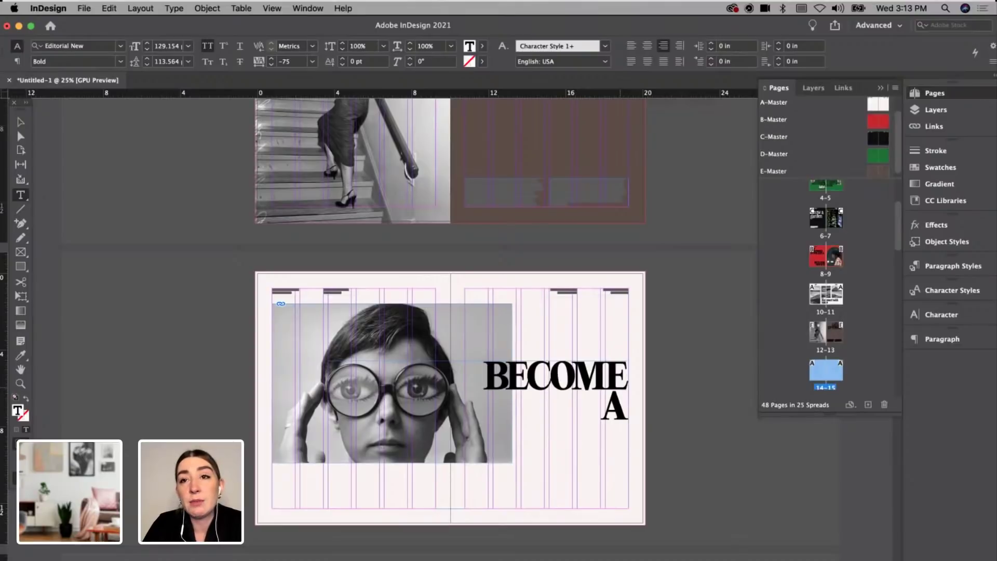
text(WEB SLEU)
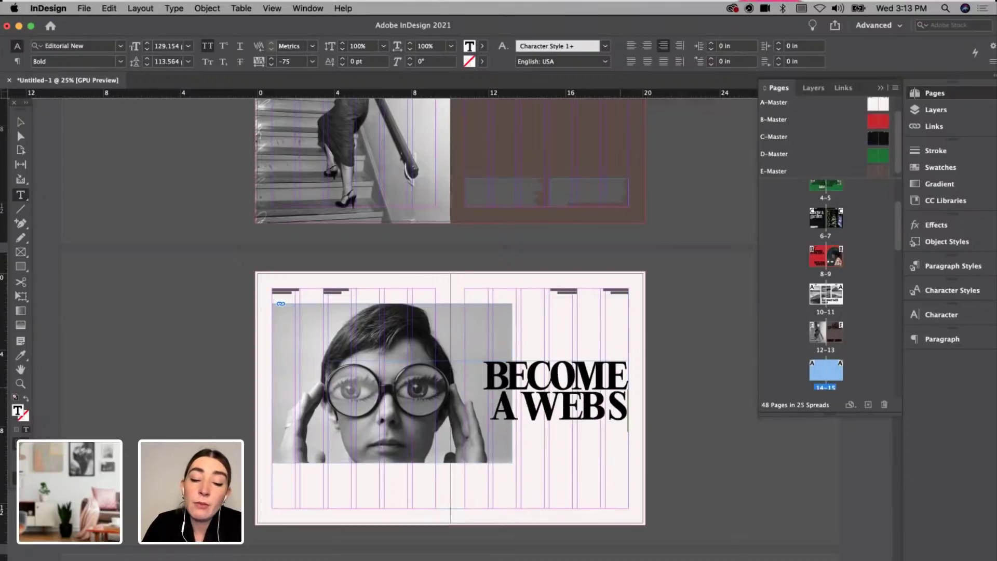
text(TH.)
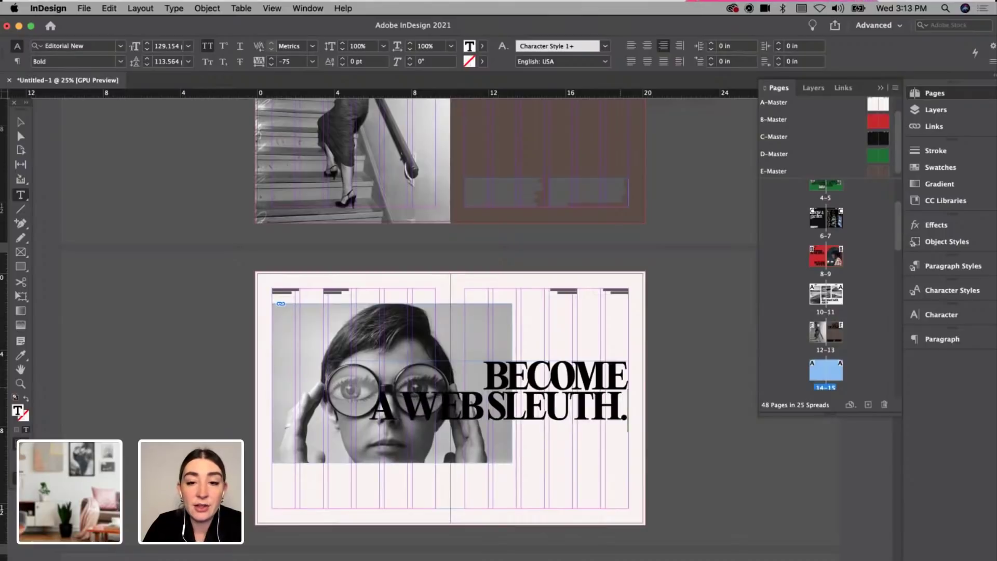
key(BackSpace)
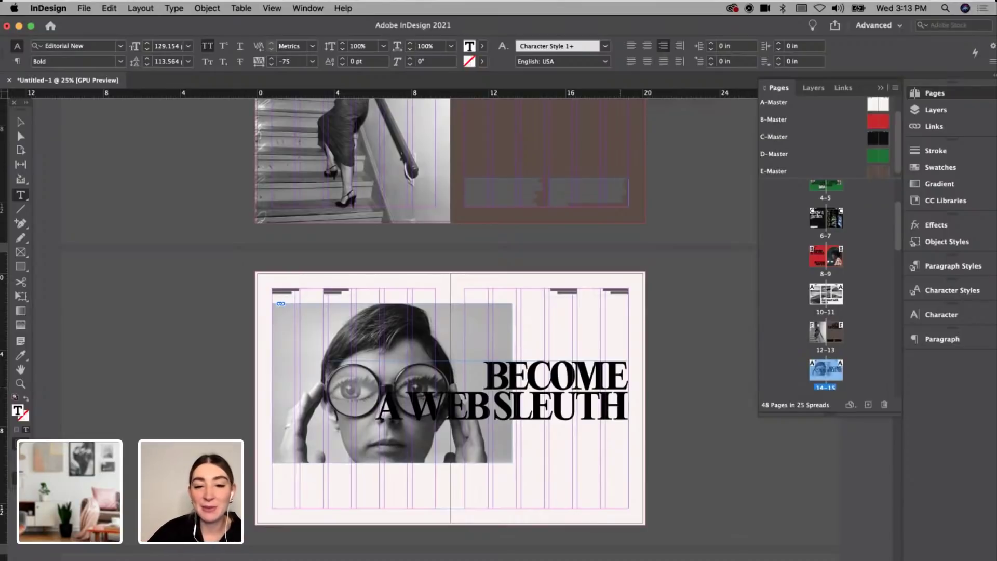
Step: Rebreak the headline so it reads "BECOME A" on the first line and "WEB SLEUTH" on the second
click(410, 404)
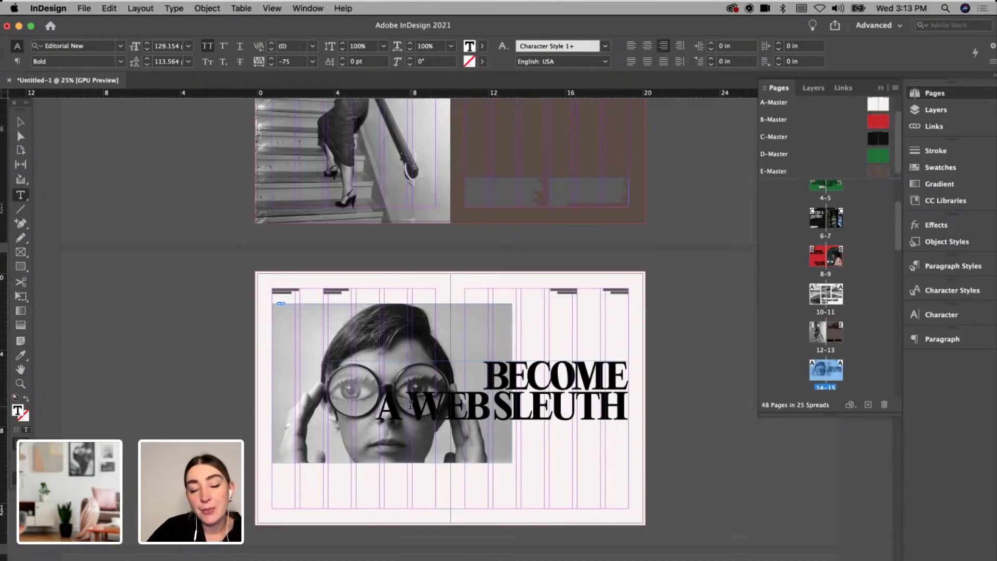
key(Return)
click(600, 404)
key(BackSpace)
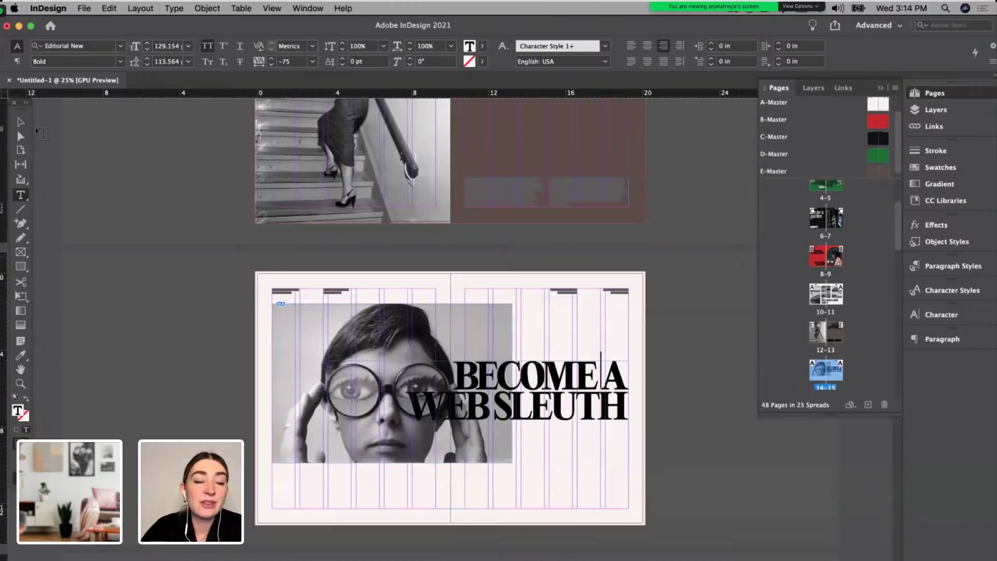
click(21, 122)
click(139, 347)
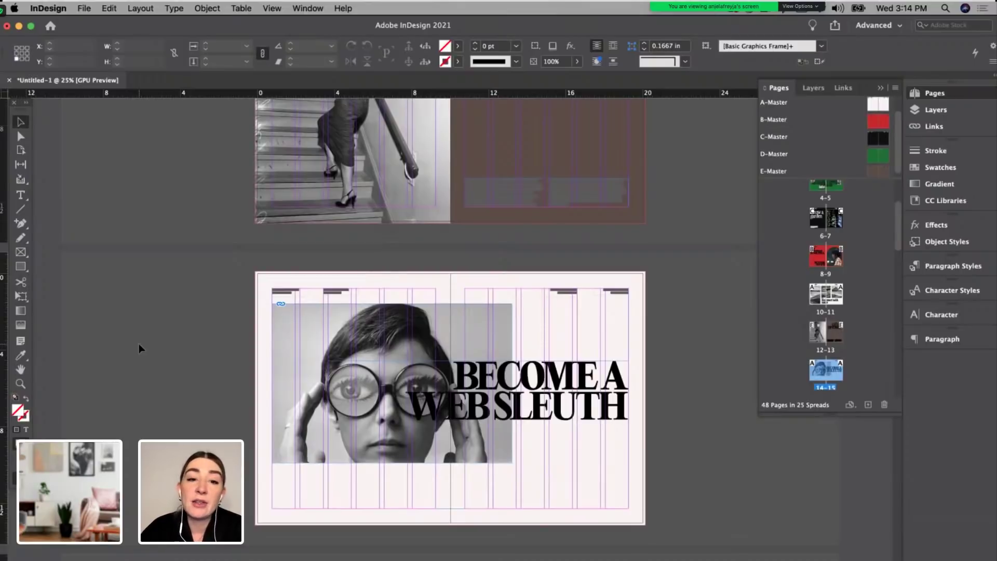
Step: Fit the headline frame to its text, about 11.88 in wide and 3.05 in high
drag(262, 344, 532, 441)
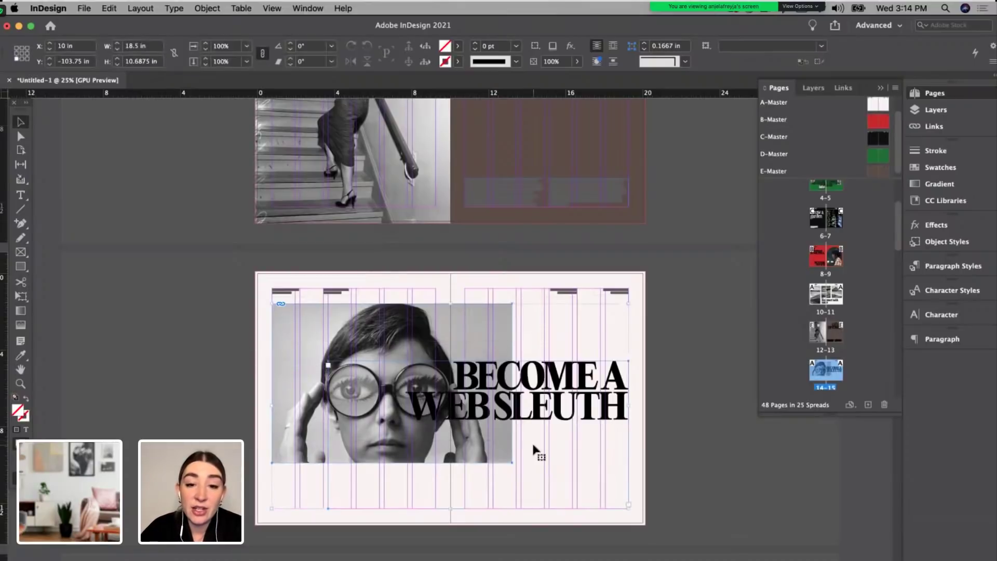
click(599, 411)
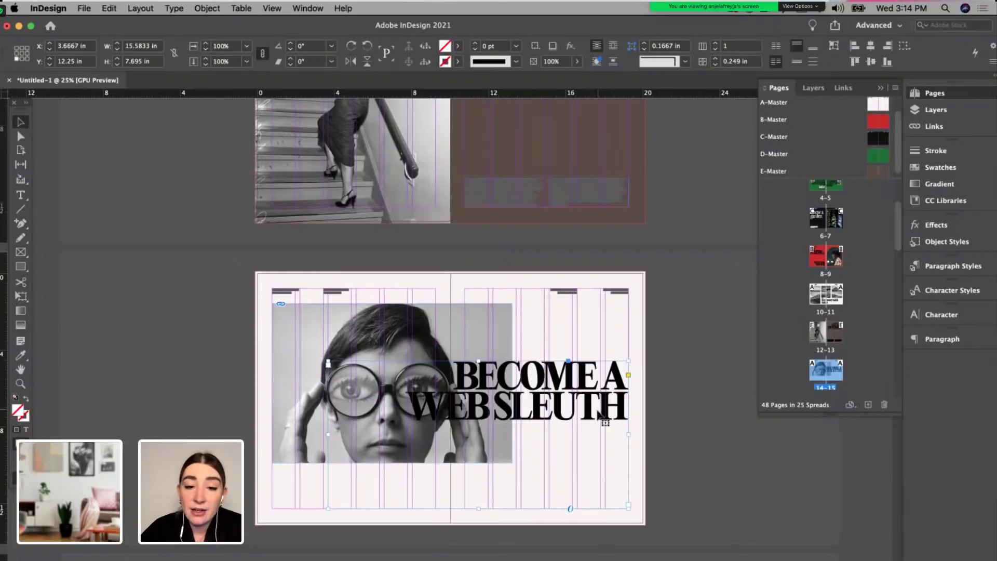
double_click(478, 508)
click(515, 498)
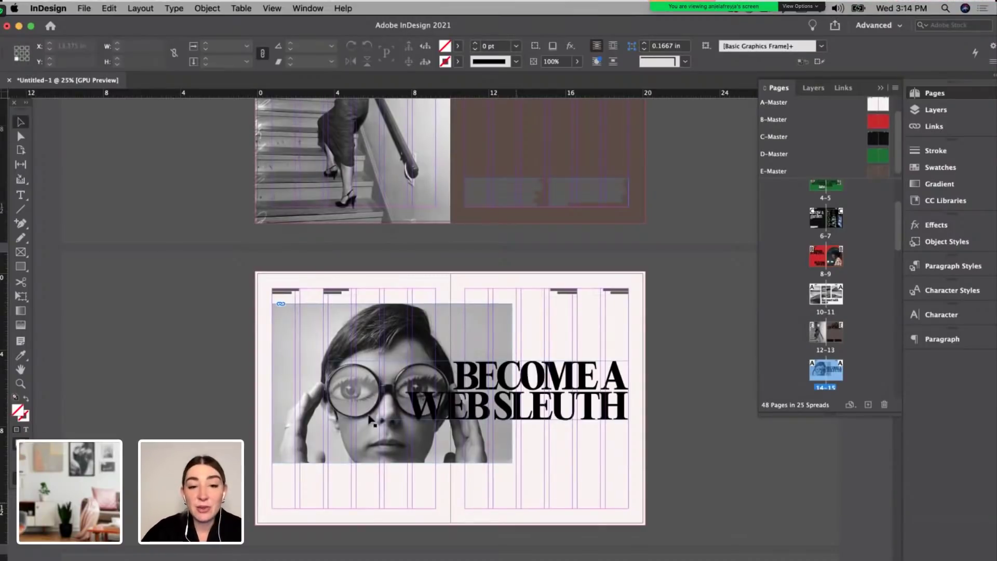
click(431, 408)
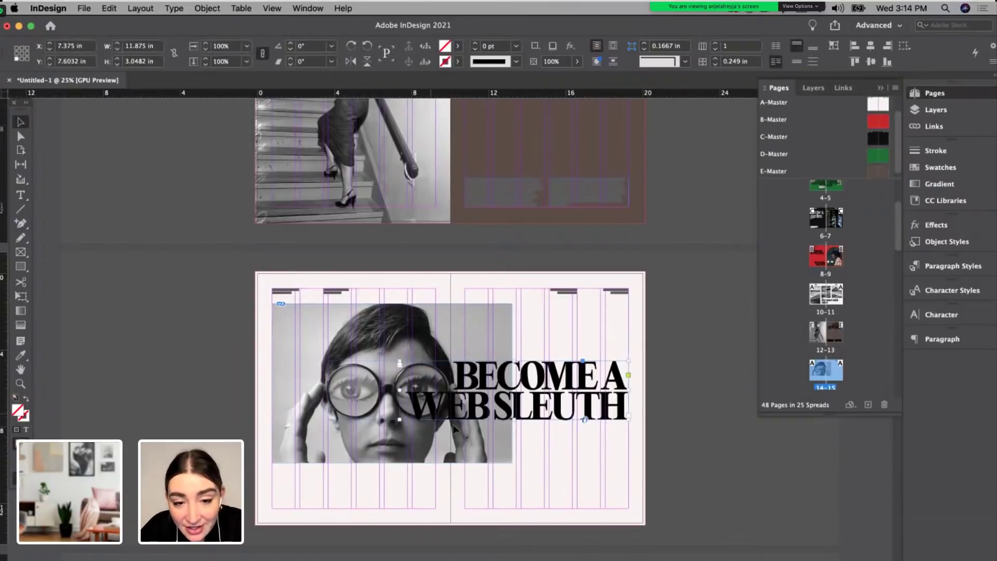
Step: Lower the headline over the portrait photo's lower right corner, to about Y 10.17 in, and check it without guides
click(543, 474)
drag(616, 419, 618, 493)
key(w)
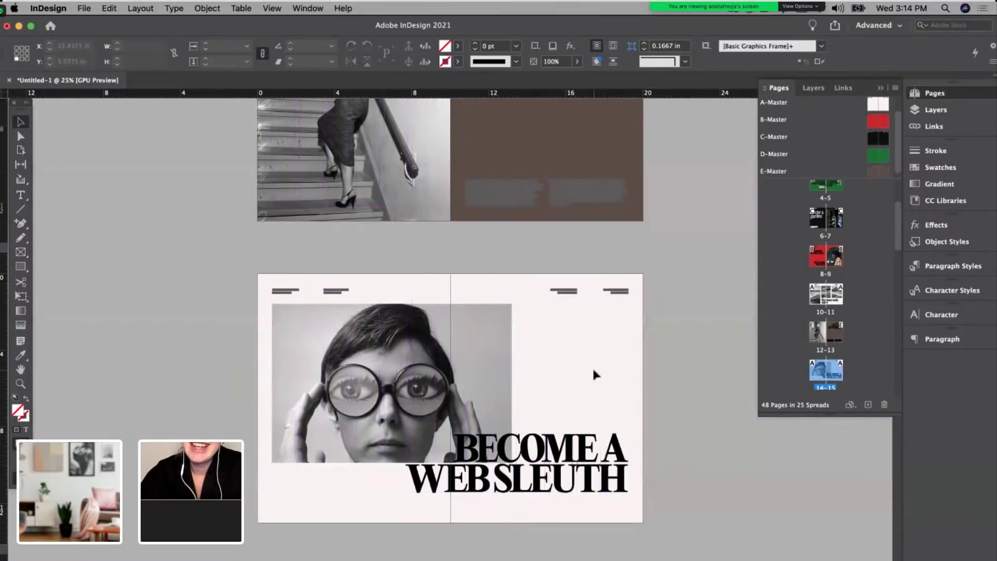
drag(580, 450, 580, 442)
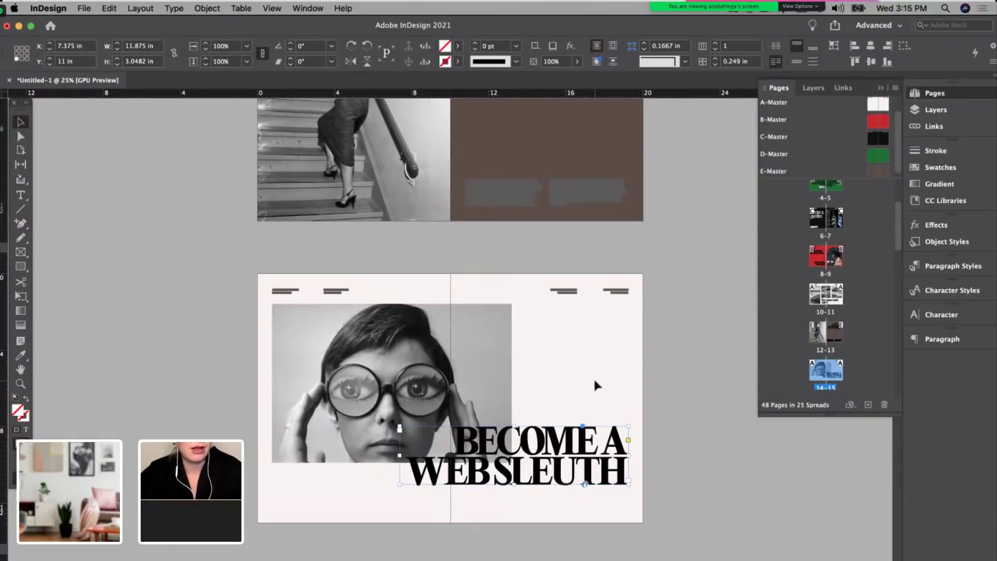
click(565, 404)
click(569, 460)
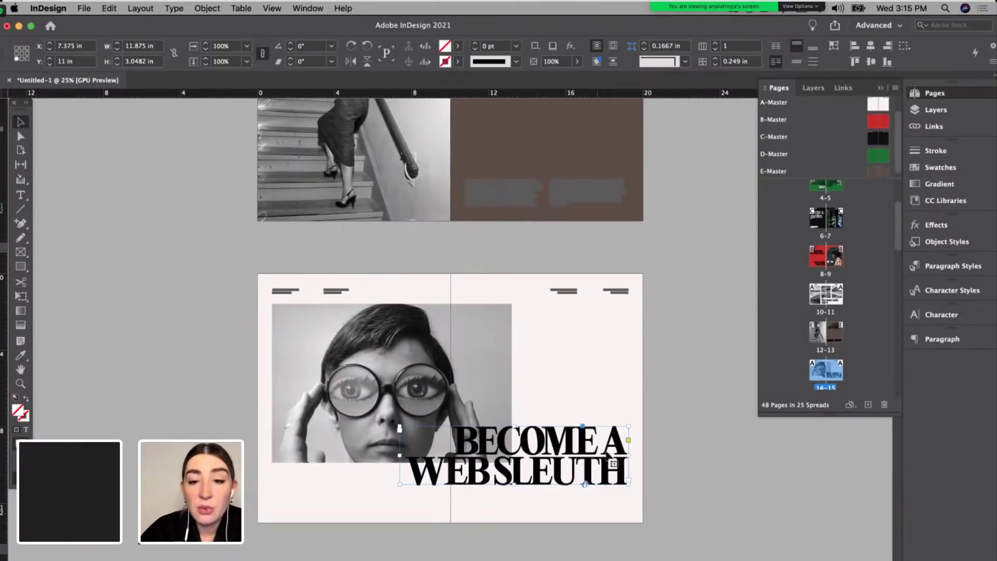
key(w)
click(619, 408)
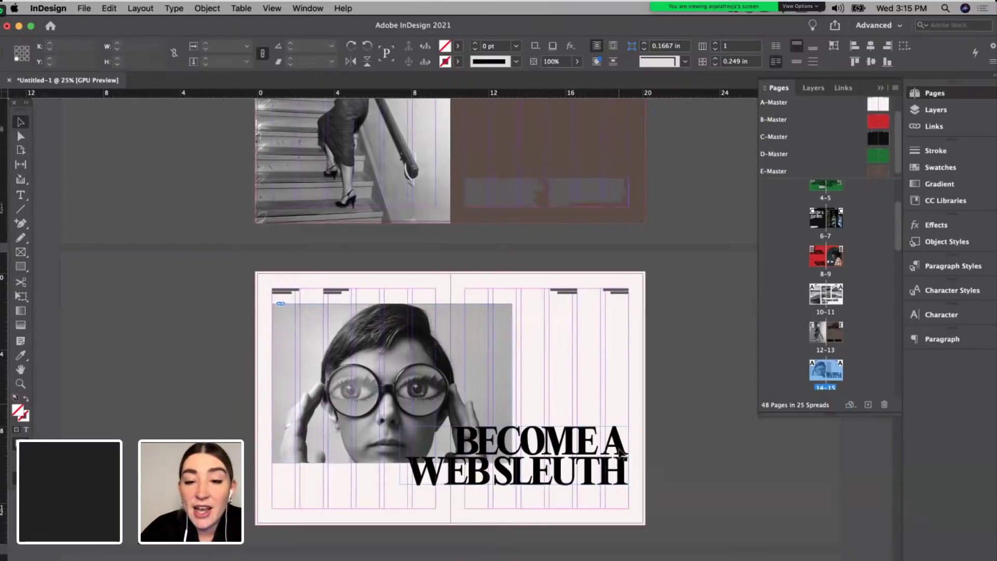
key(w)
click(620, 453)
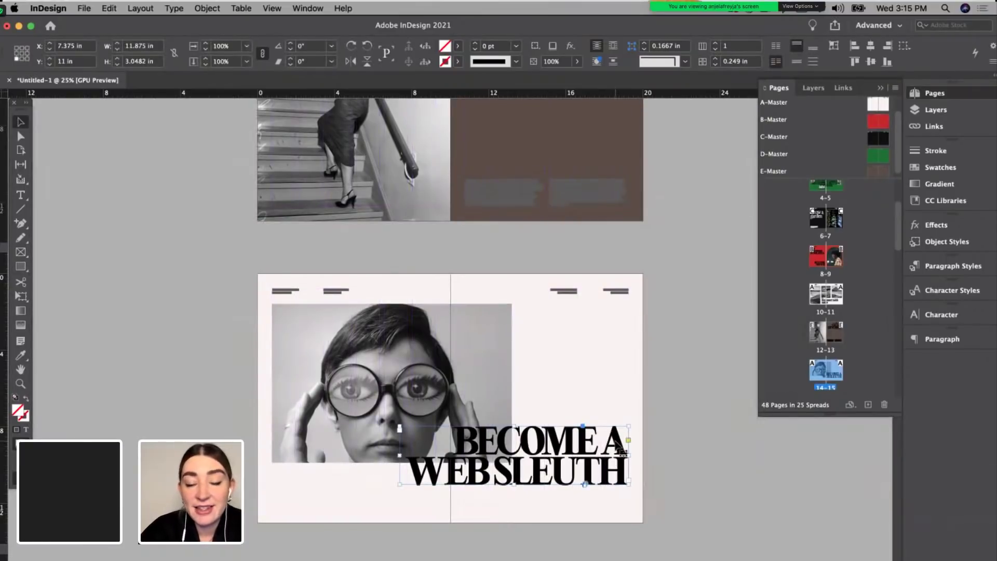
drag(621, 449, 623, 433)
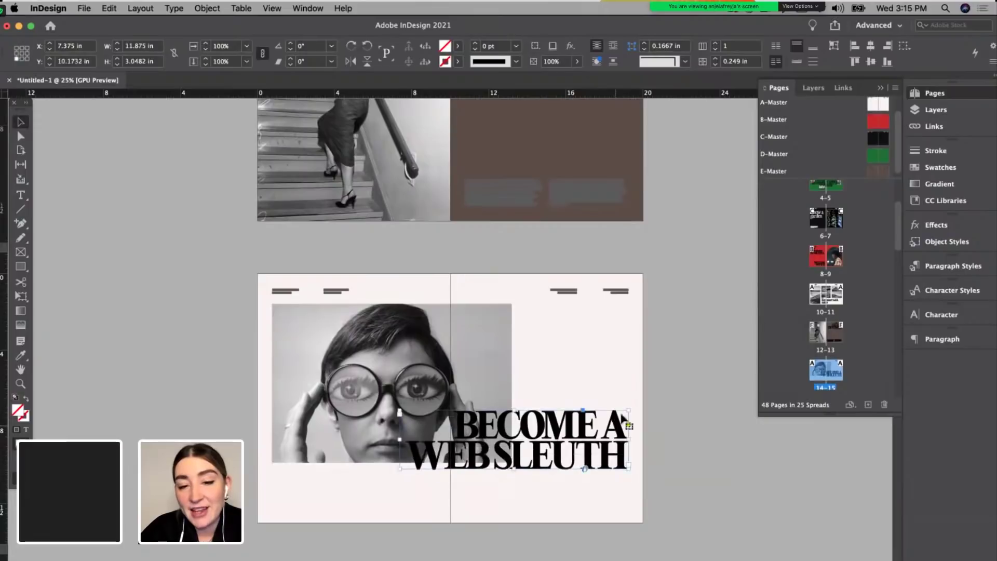
click(640, 390)
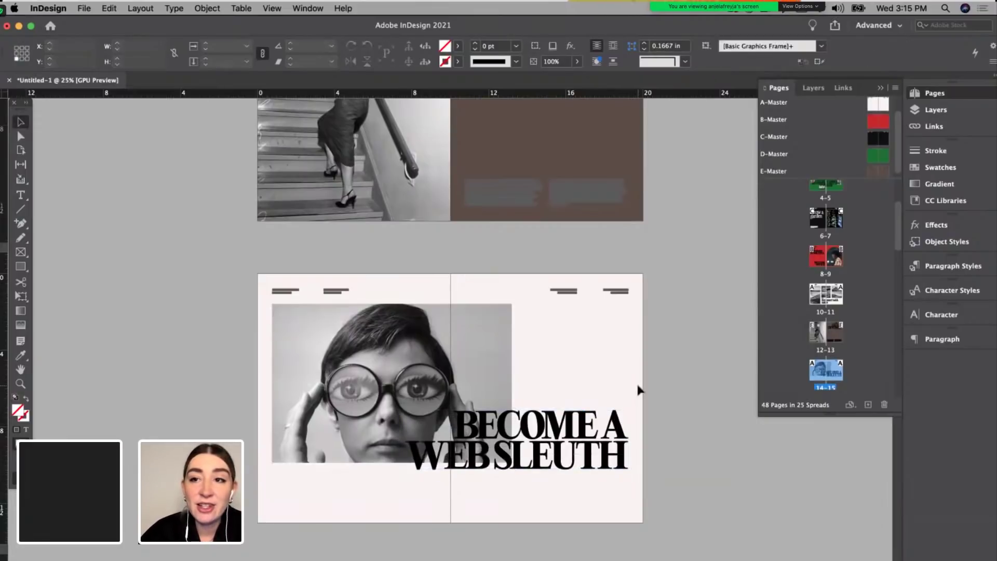
Step: Crop the portrait photo's frame to about 7.46 in high and give it a 3 pt black stroke
click(487, 385)
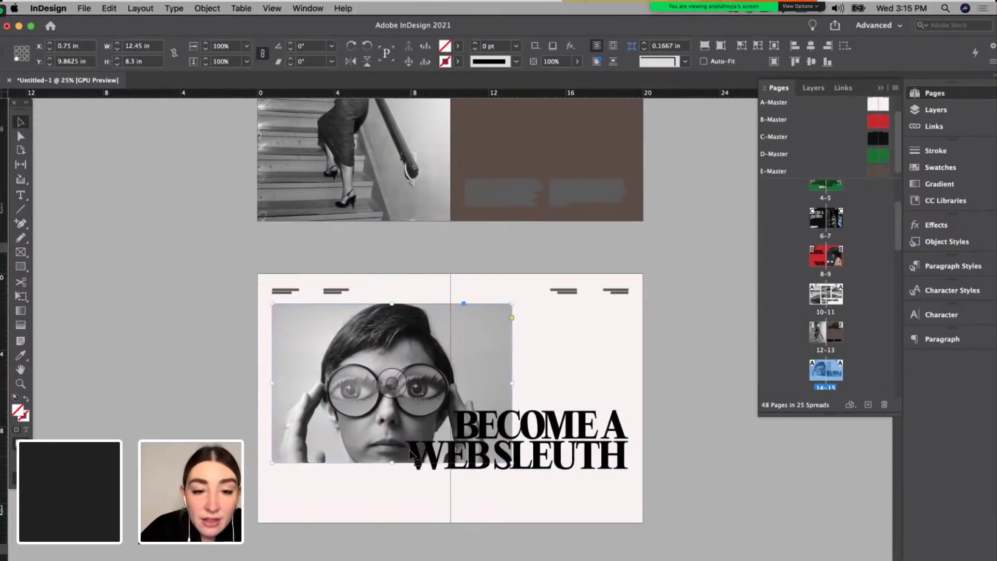
drag(392, 304, 392, 314)
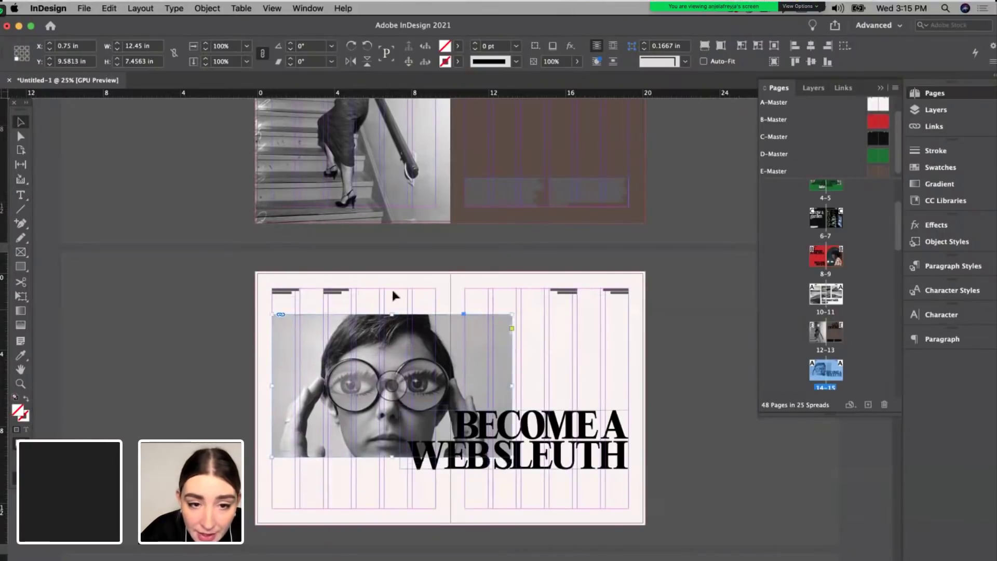
click(475, 43)
click(475, 43)
click(475, 43)
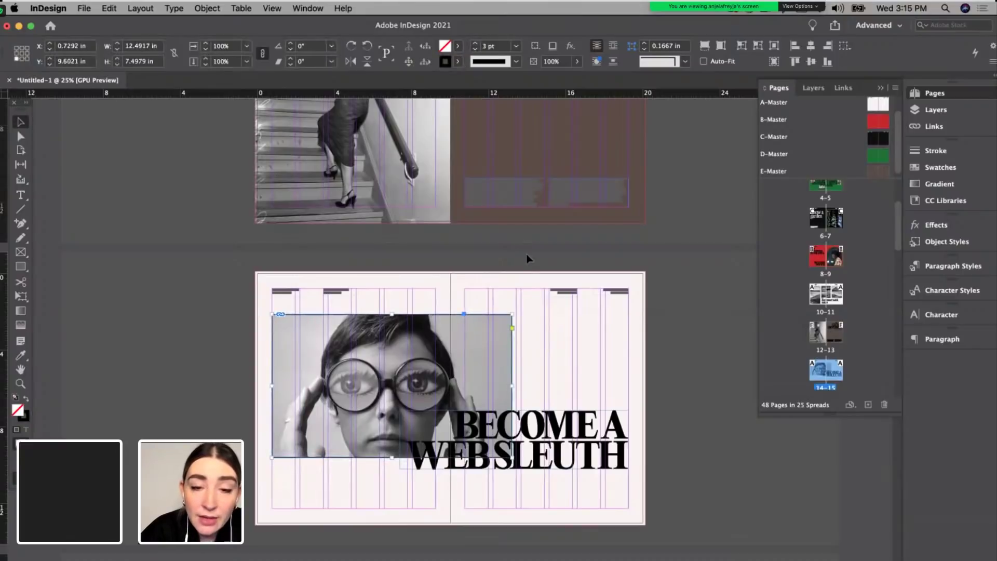
click(500, 282)
key(w)
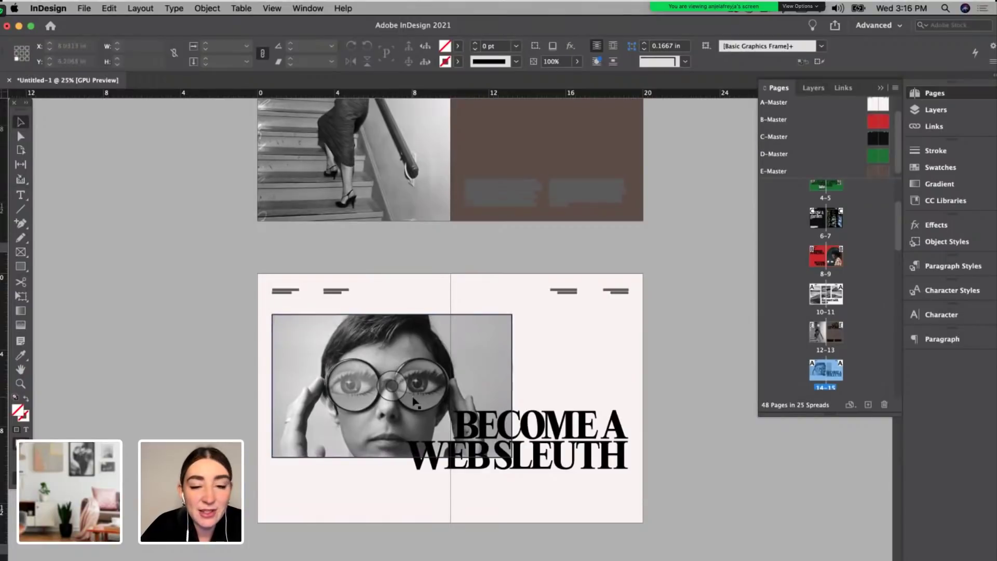
Step: Select the "W" of "WEB" in the headline and view its character settings
scroll(411, 384, down, 3)
double_click(485, 394)
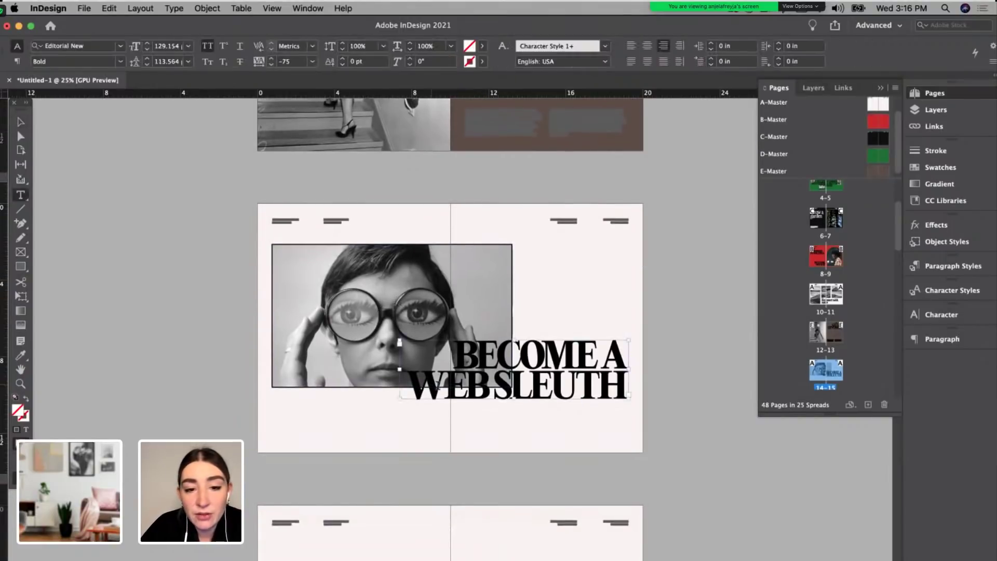
drag(406, 384, 445, 384)
click(966, 316)
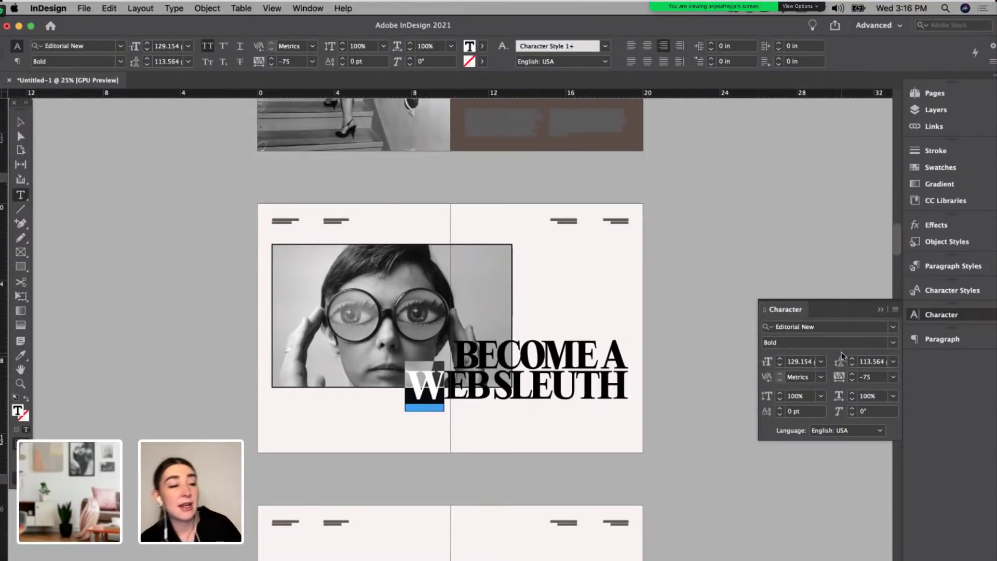
click(20, 122)
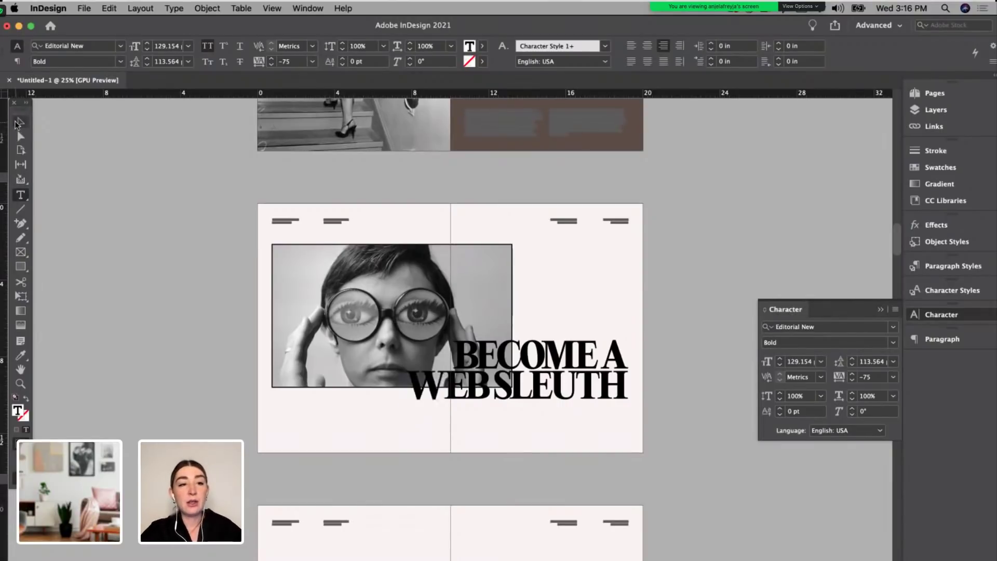
Step: Switch to Chrome and search Google Images for "protest source:life"
key(super+Tab)
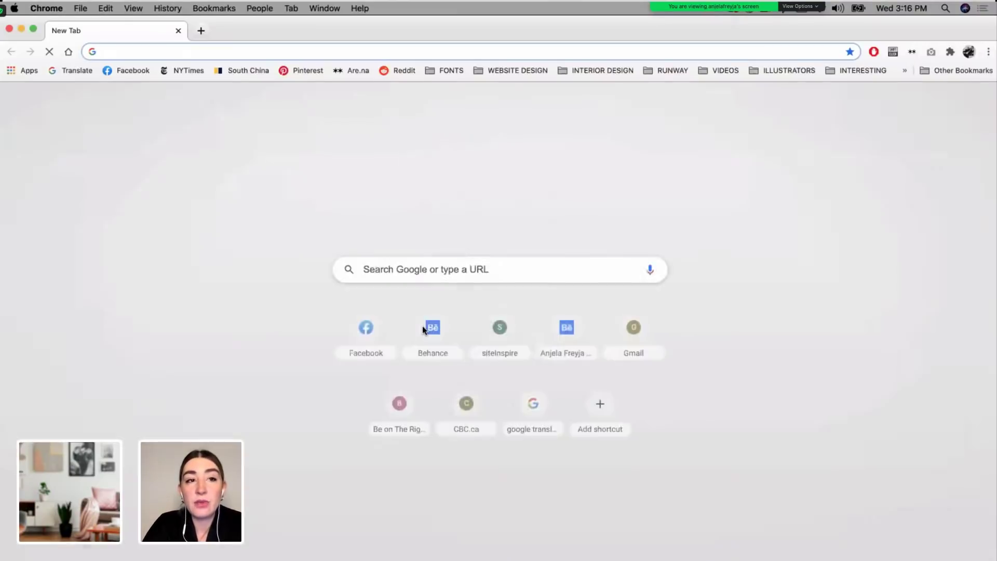
text(protest)
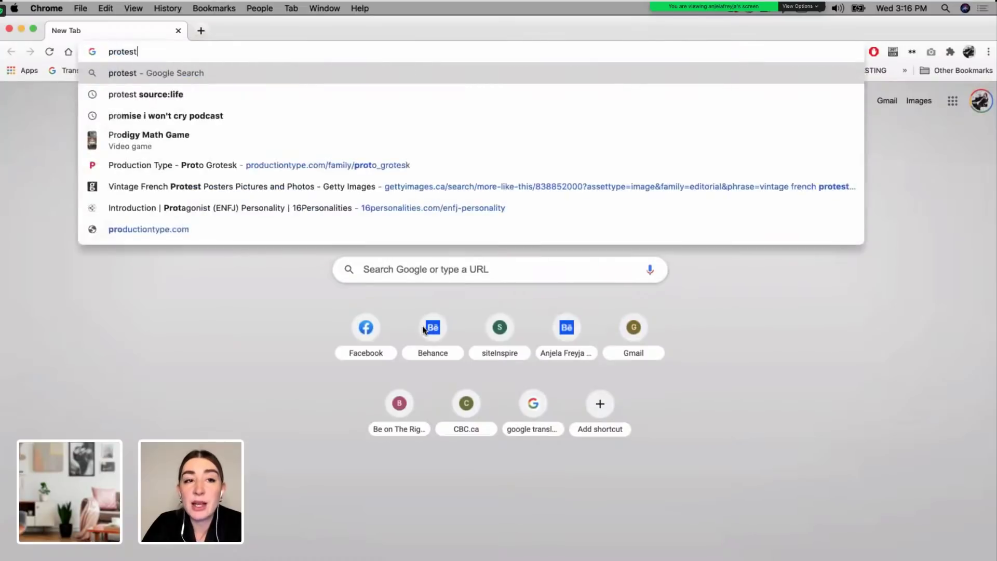
text( source:life)
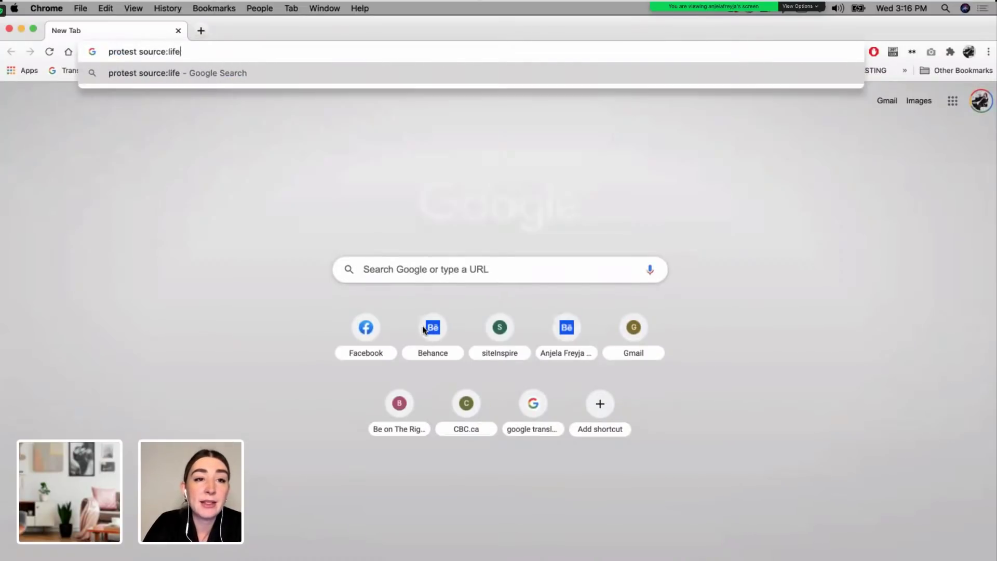
key(Return)
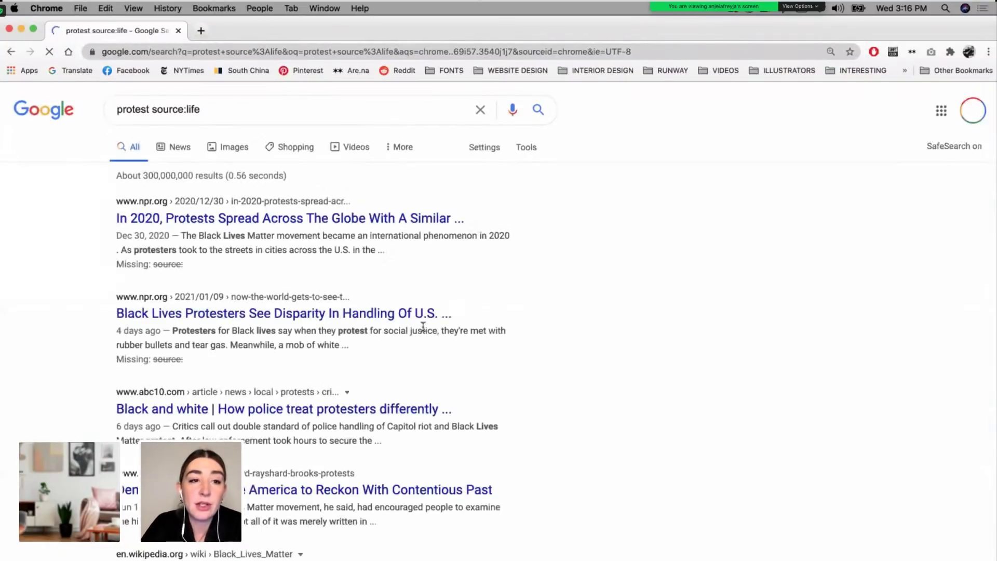
click(232, 145)
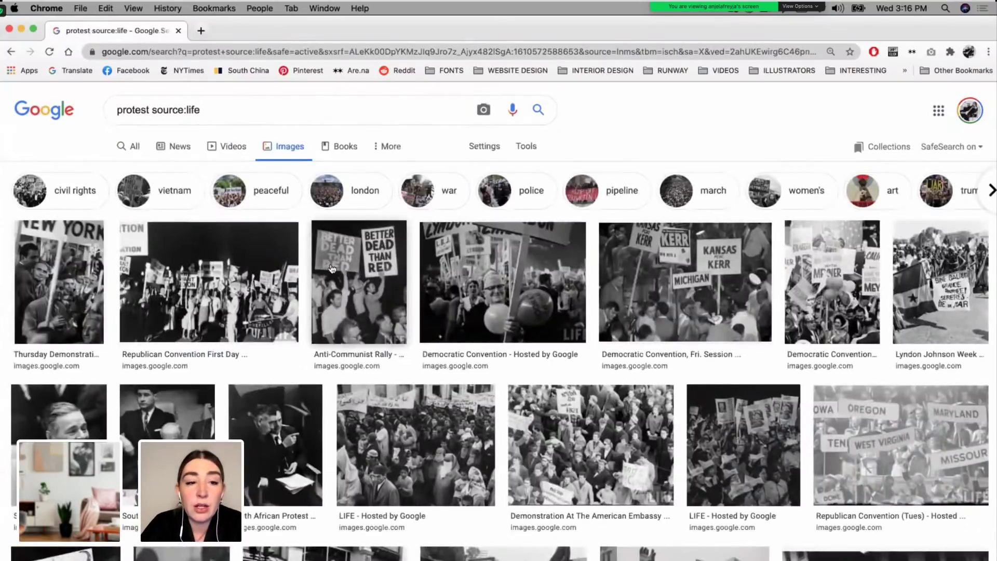
Step: Open the LIFE-hosted page of the "Republican Convention First Day" photo from the image results
click(191, 294)
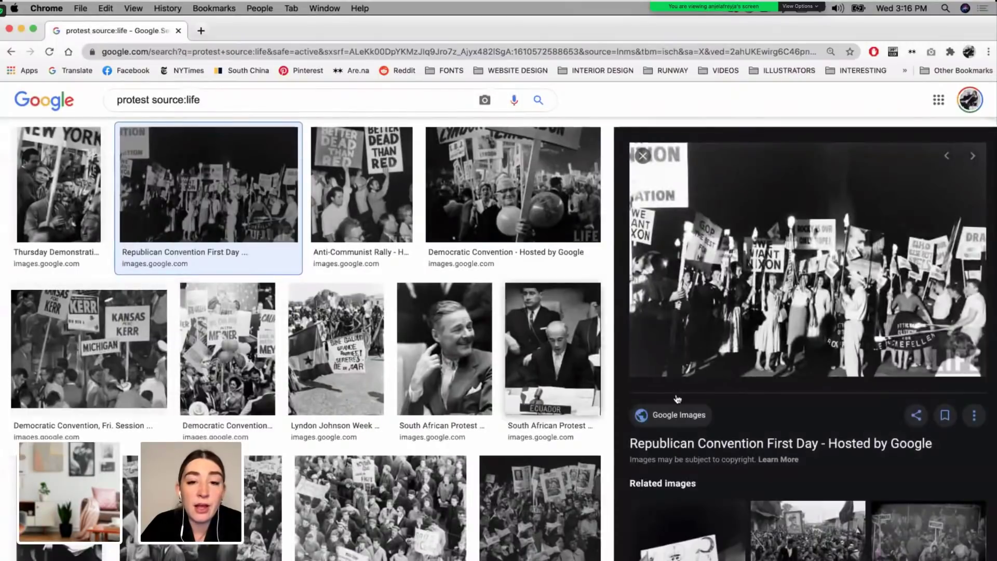
click(709, 443)
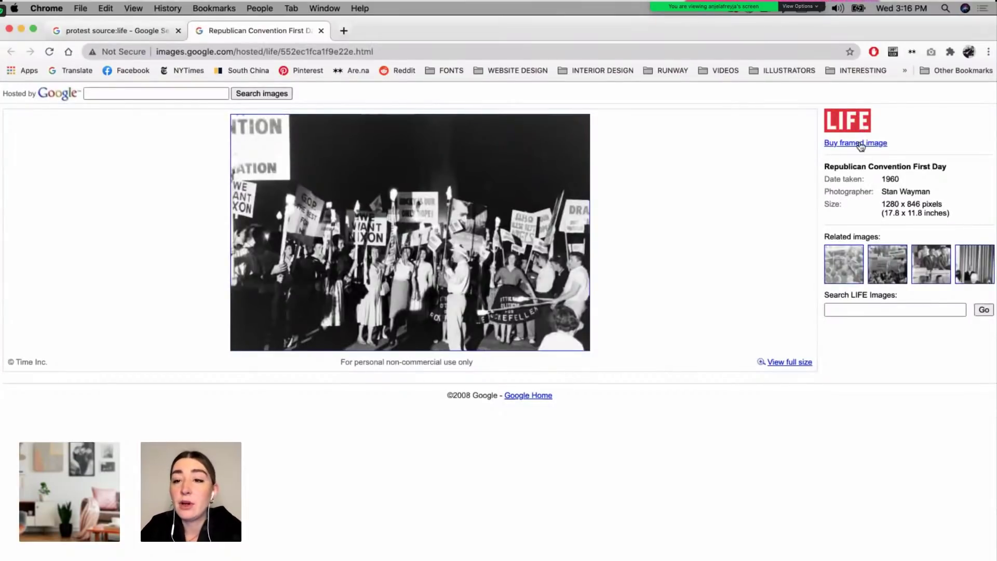
click(890, 310)
click(773, 357)
scroll(991, 398, down, 1)
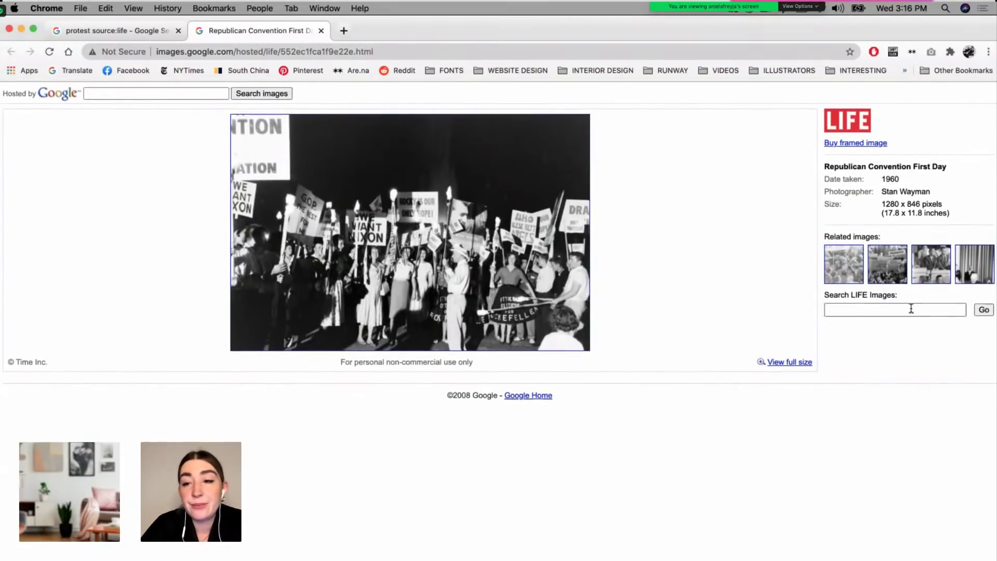
Step: Run a search of the LIFE images from the photo's page
click(914, 315)
click(727, 390)
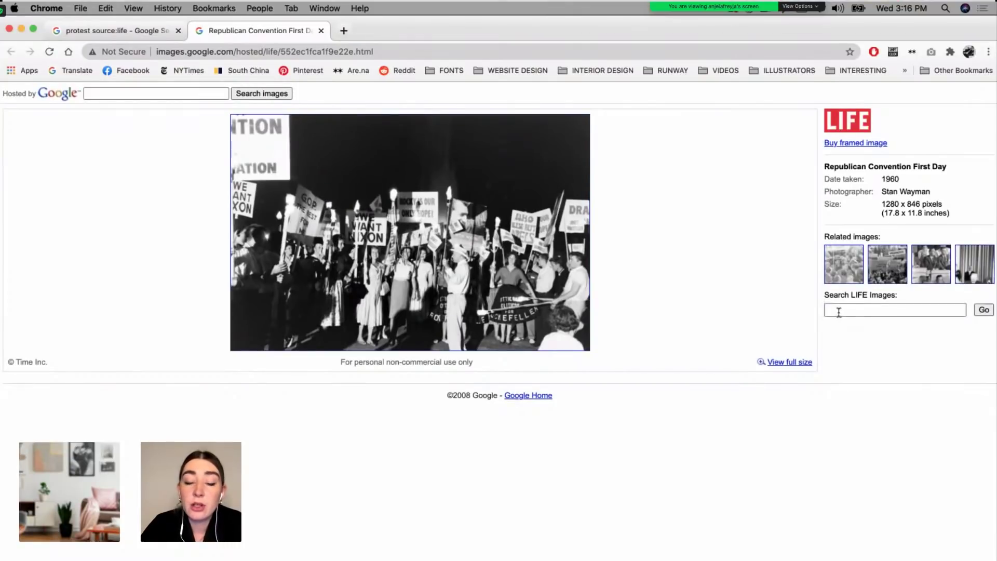
click(839, 312)
text(court house)
key(Return)
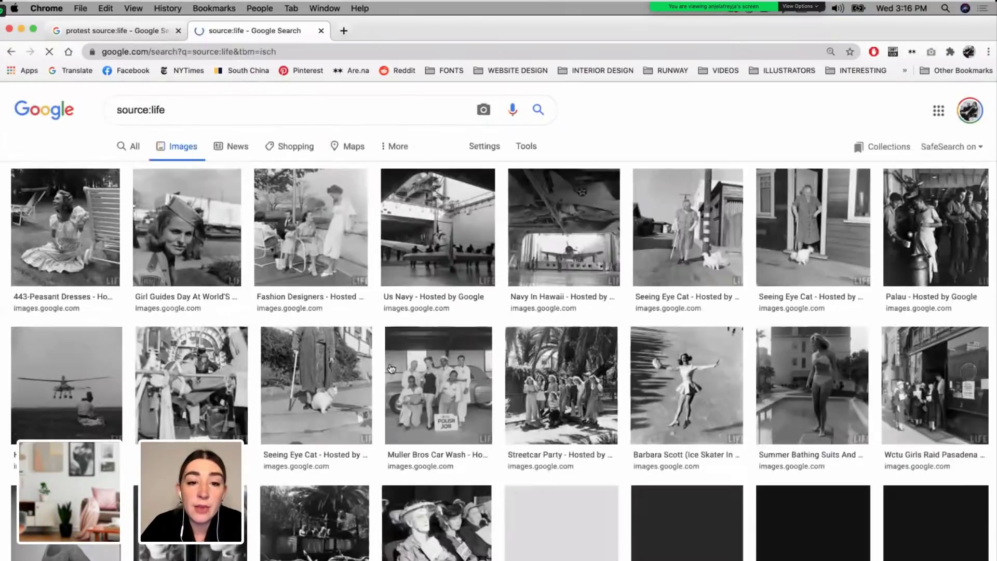
Step: Browse the LIFE image results, previewing a Marilyn Monroe photo and the "Chicago Art Institute'S 58 Annual Exhibition" photo
scroll(391, 368, down, 6)
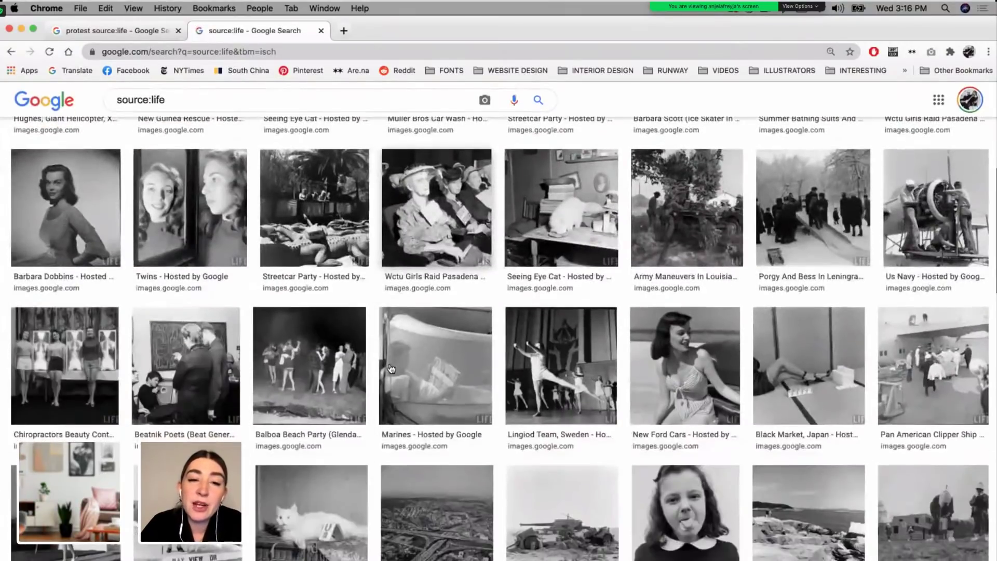
scroll(391, 368, down, 12)
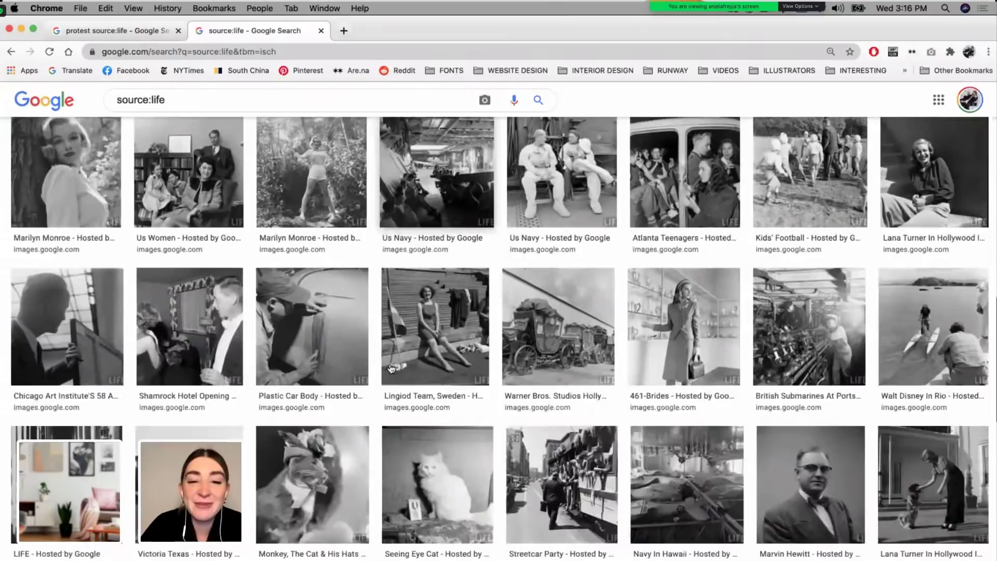
scroll(391, 369, up, 15)
scroll(391, 368, down, 6)
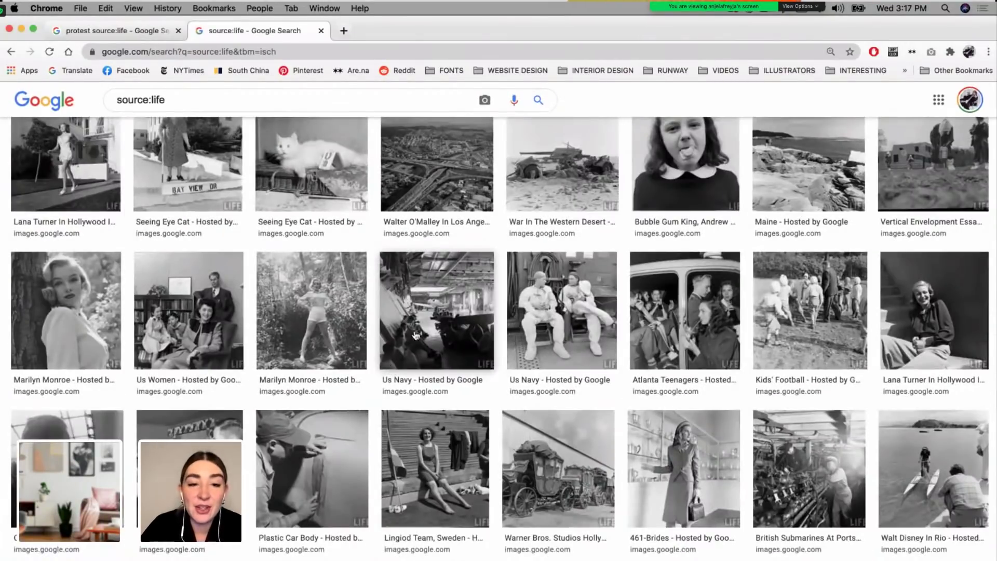
click(294, 318)
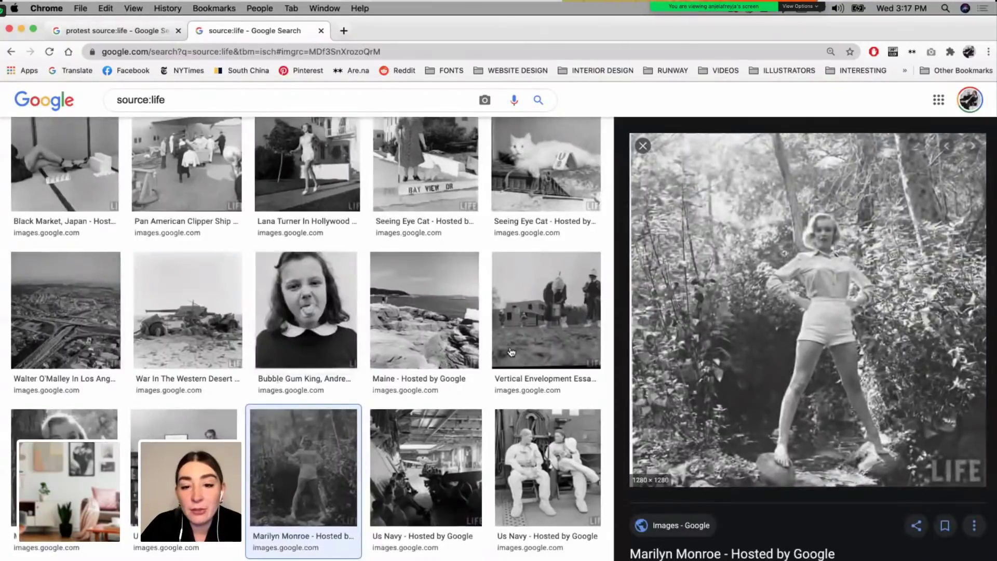
scroll(508, 351, down, 6)
click(420, 325)
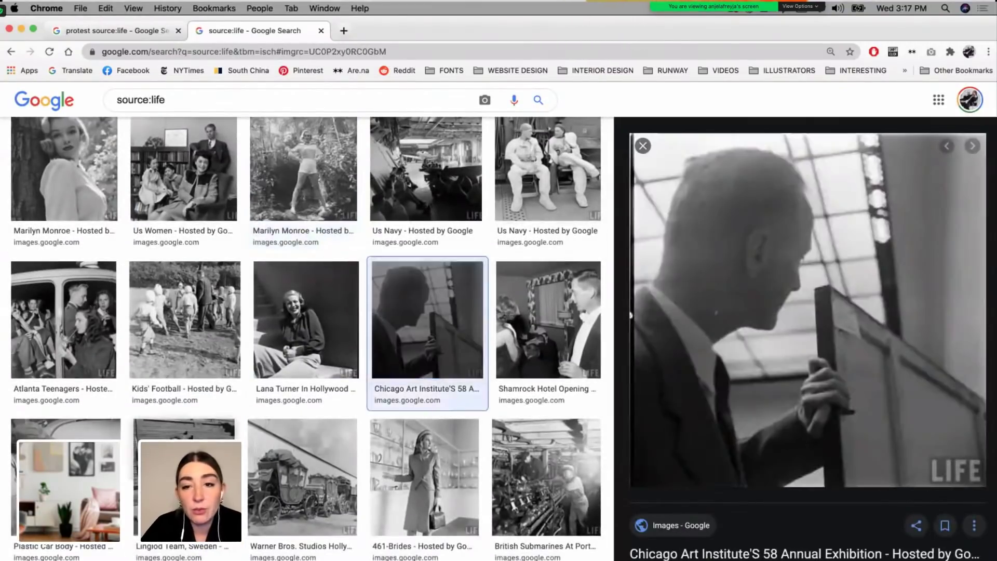
scroll(420, 325, down, 5)
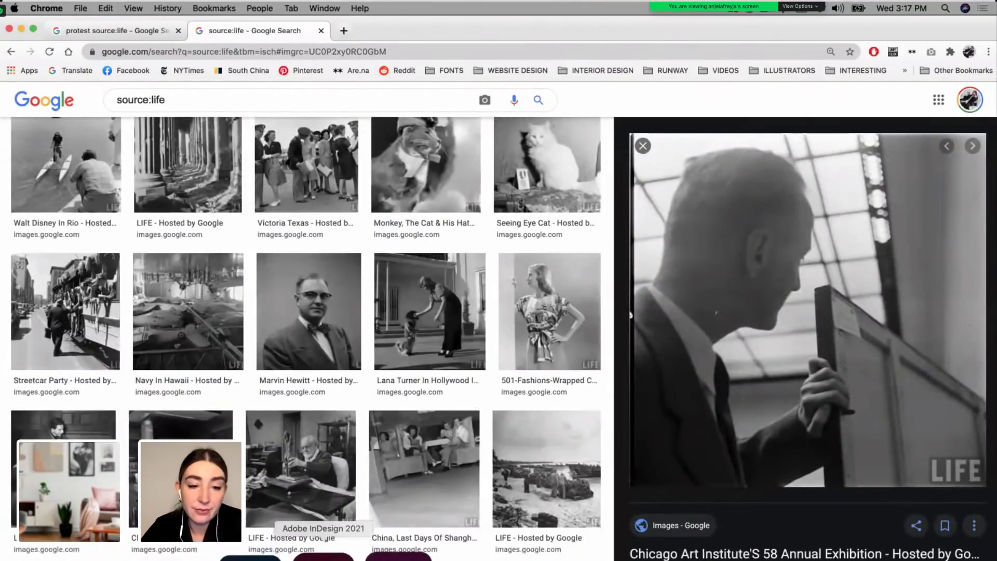
Step: Switch to InDesign and inspect the "Become a web sleuth" spread up close with nothing selected
click(293, 554)
scroll(371, 344, down, 3)
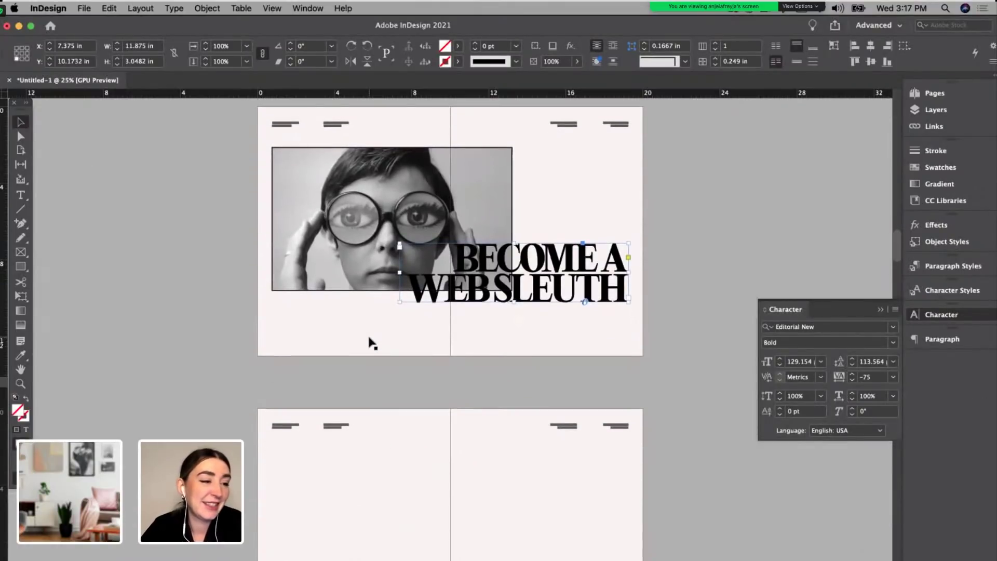
scroll(344, 353, up, 1)
scroll(344, 356, up, 3)
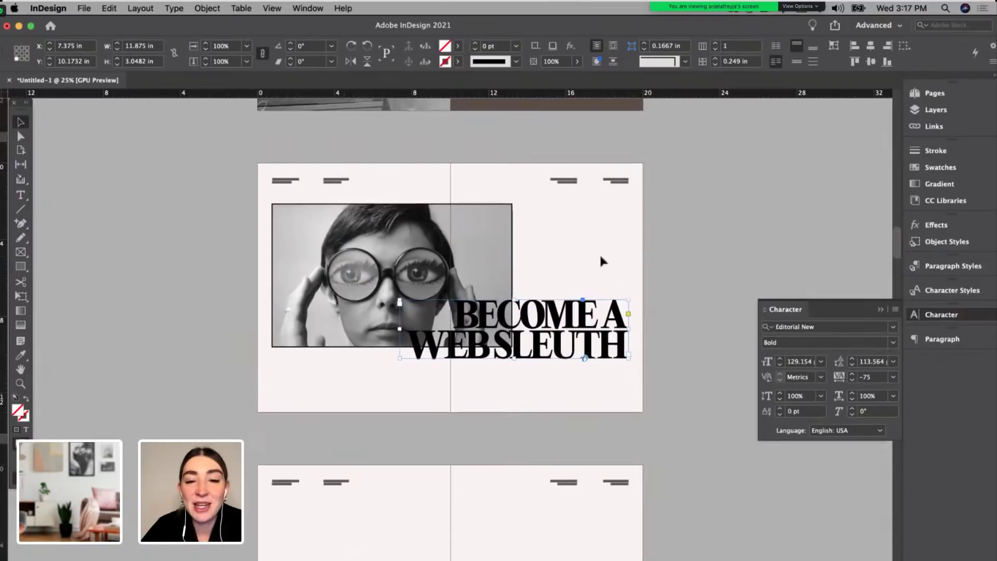
click(603, 252)
key(super+equal)
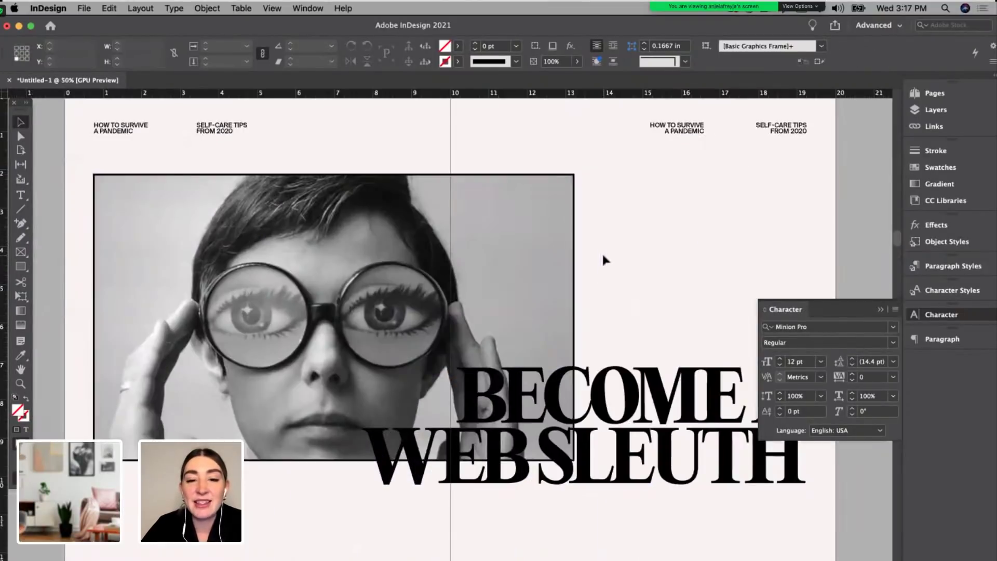
Step: Copy the two-column body text from the "Get a divorce!" spread and place it below the "Become a web sleuth" headline on the right-hand page
scroll(600, 259, down, 15)
scroll(500, 463, down, 15)
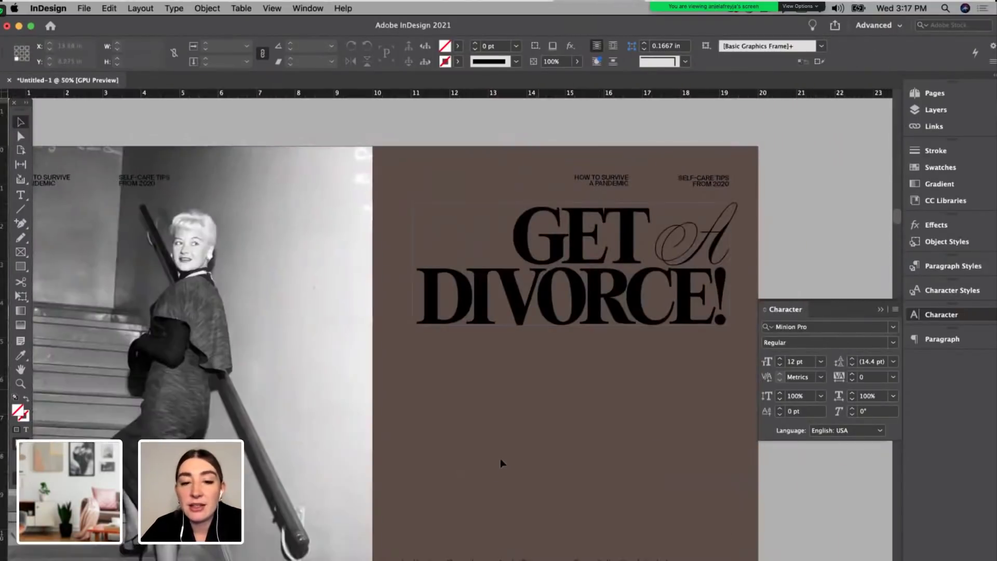
click(616, 372)
key(super+c)
scroll(615, 373, up, 15)
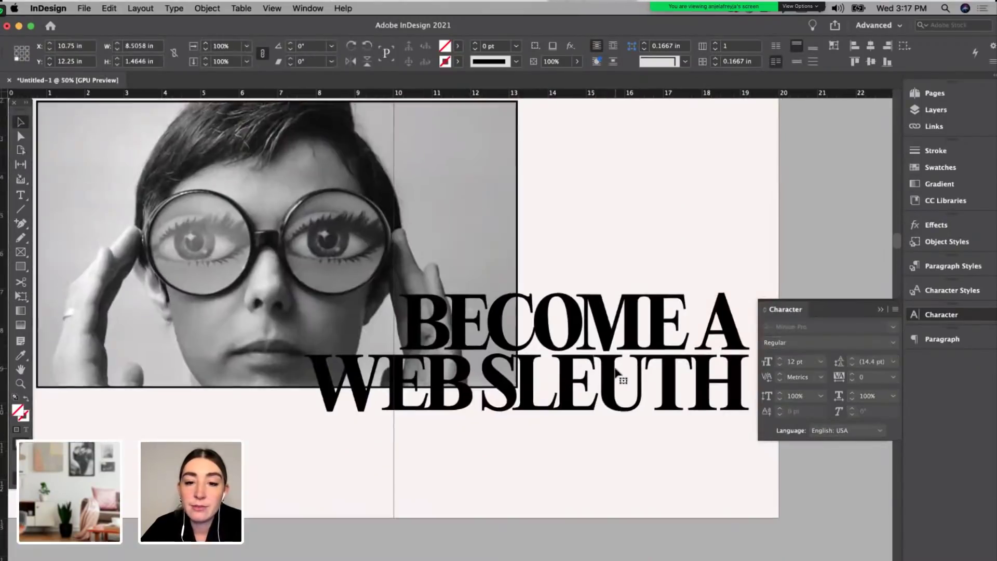
key(super+v)
drag(387, 285, 530, 389)
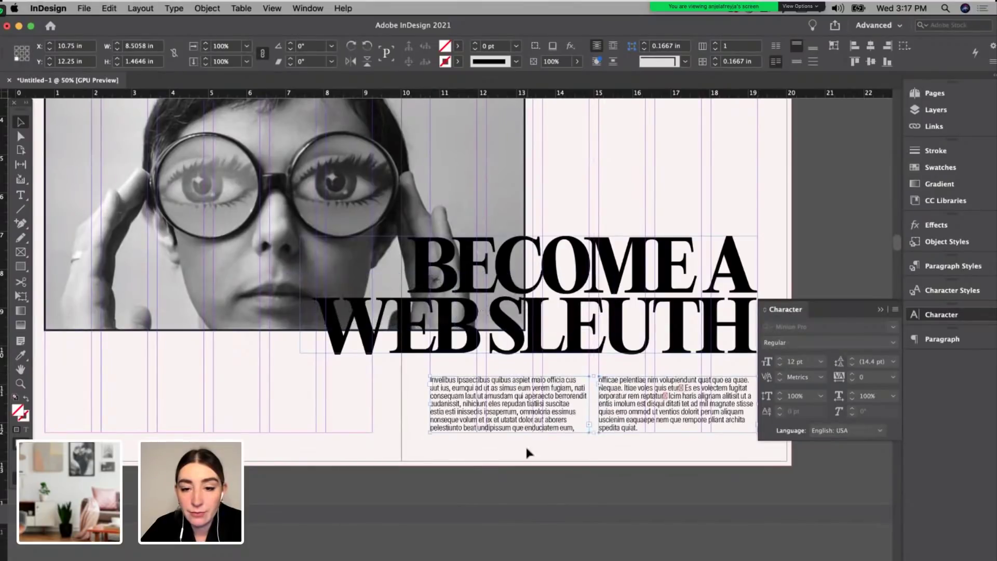
Step: Move the photo, headline and body text together slightly higher on the spread, bringing the photo closer to the running headers
key(super+shift+a)
scroll(525, 444, up, 2)
scroll(525, 445, right, 2)
key(h)
drag(528, 455, 529, 455)
scroll(529, 455, down, 3)
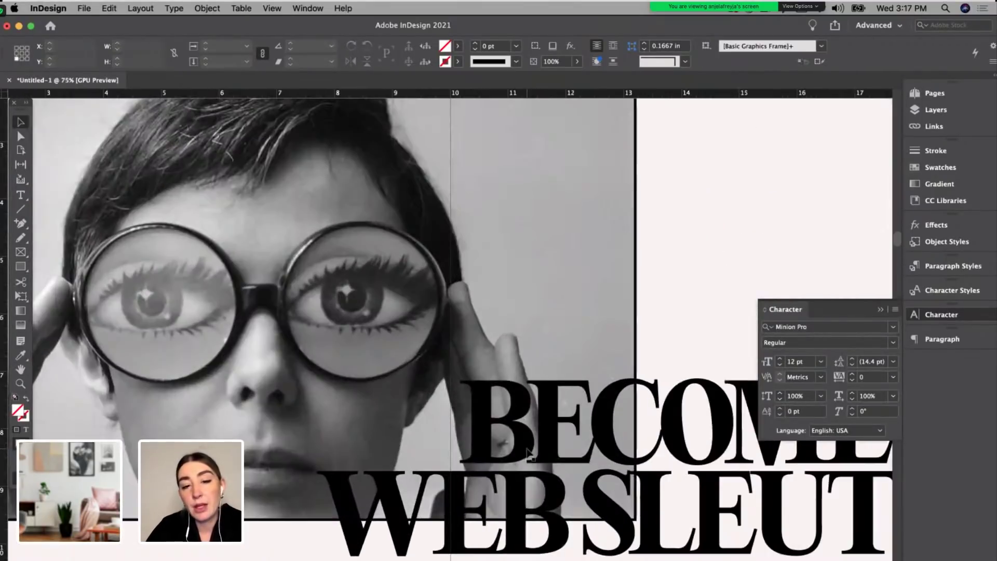
scroll(528, 455, up, 3)
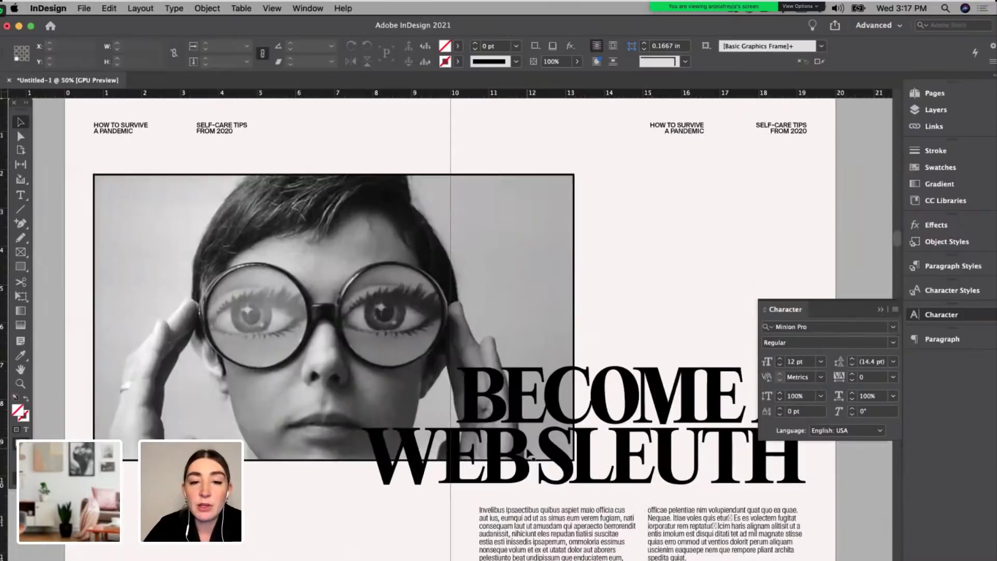
scroll(725, 465, down, 3)
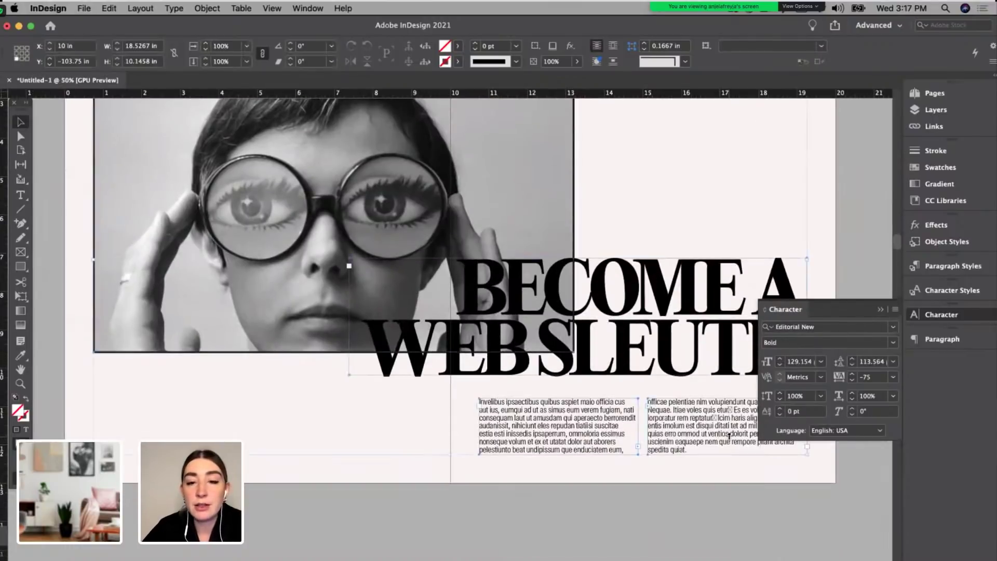
scroll(727, 451, down, 10)
scroll(729, 436, up, 10)
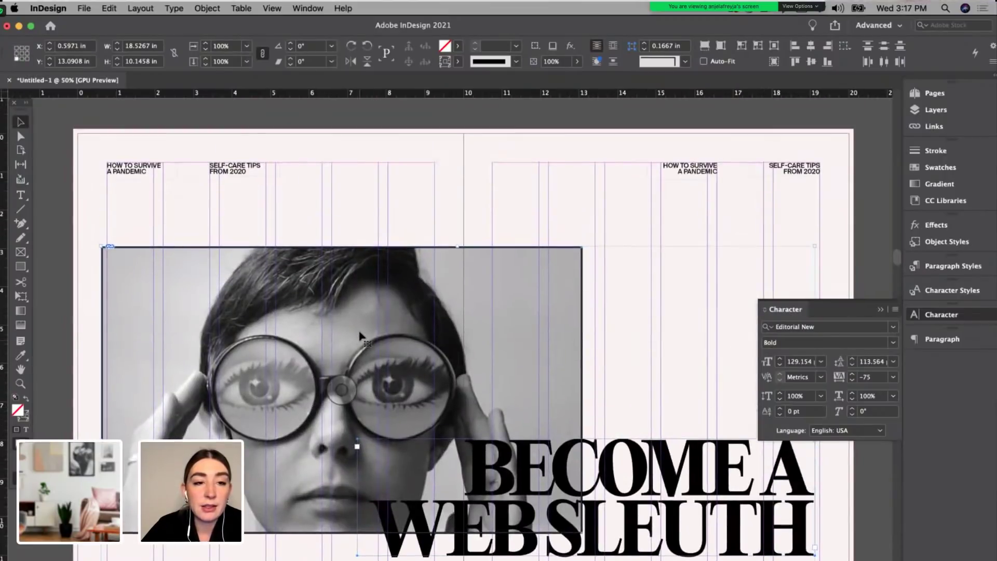
drag(366, 302, 368, 248)
click(76, 235)
Step: Resize the photo frame to about 18.53 by 6.82 in across both pages and enlarge the photo to fill its width
scroll(75, 238, down, 5)
scroll(75, 238, right, 2)
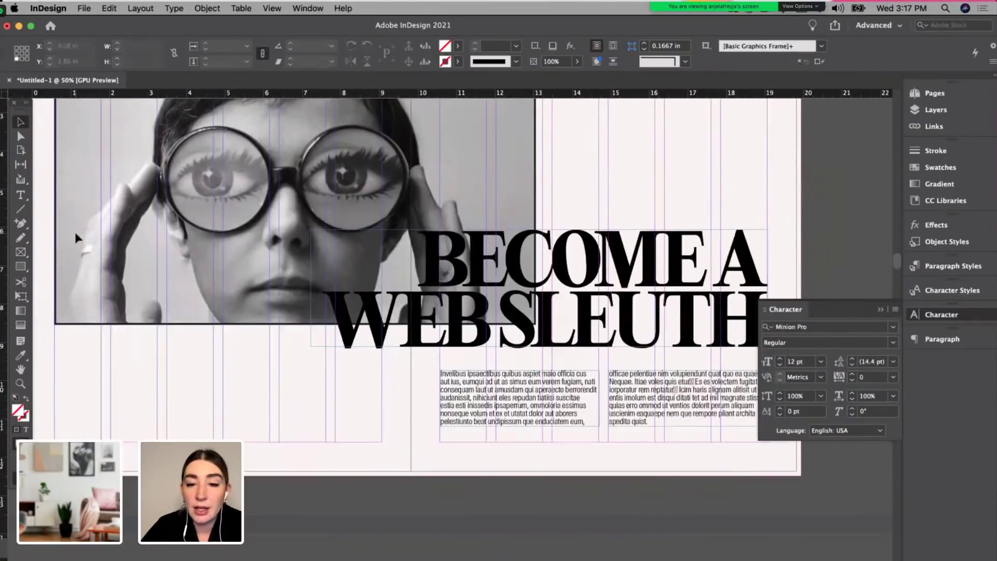
scroll(495, 412, down, 2)
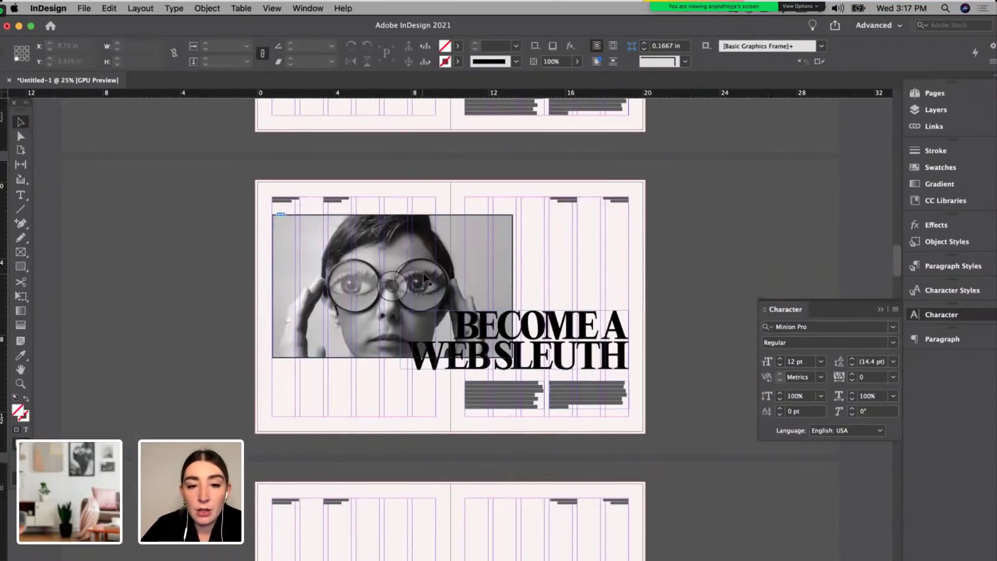
click(430, 285)
drag(513, 359, 630, 321)
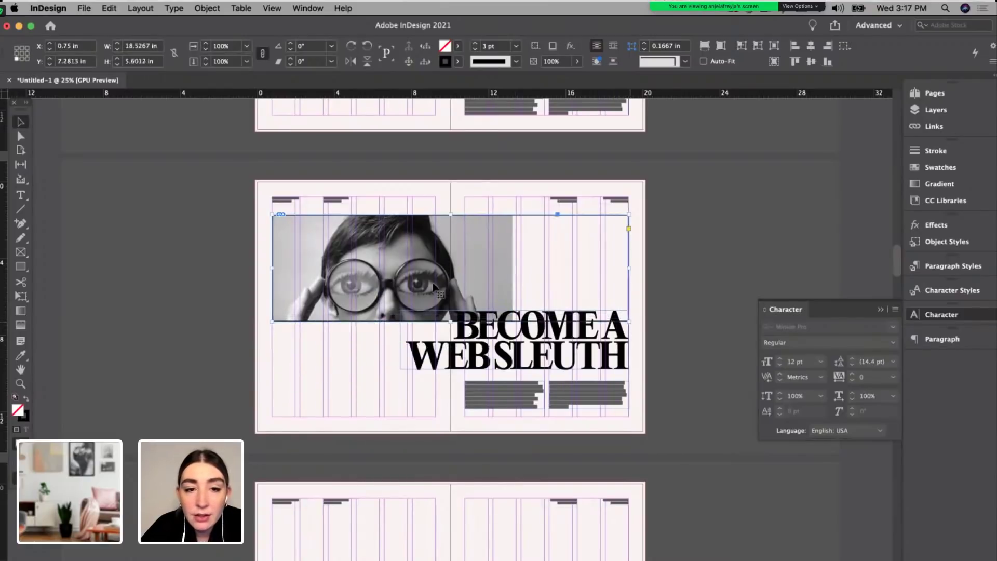
click(450, 268)
drag(512, 277, 629, 277)
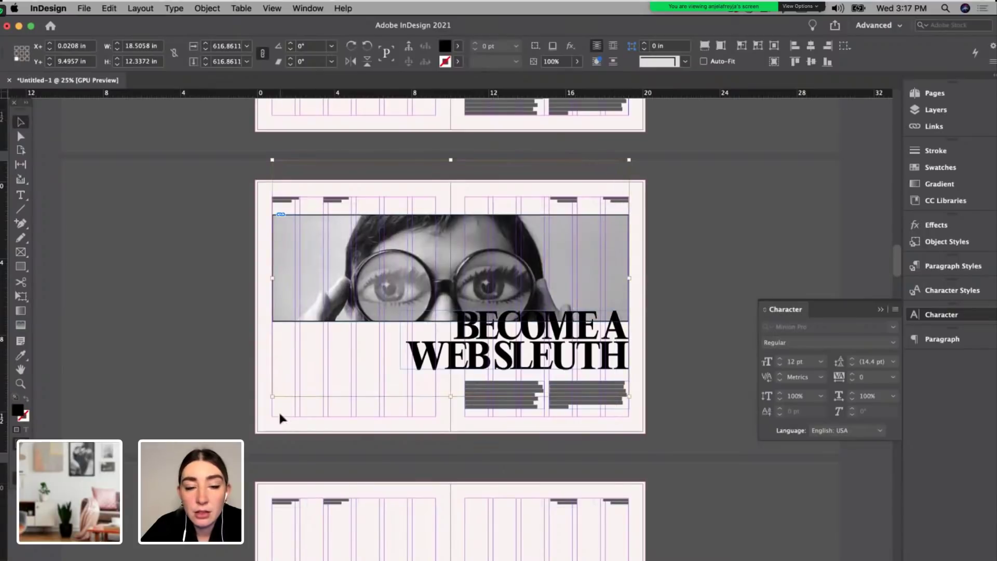
click(448, 325)
drag(450, 323, 450, 345)
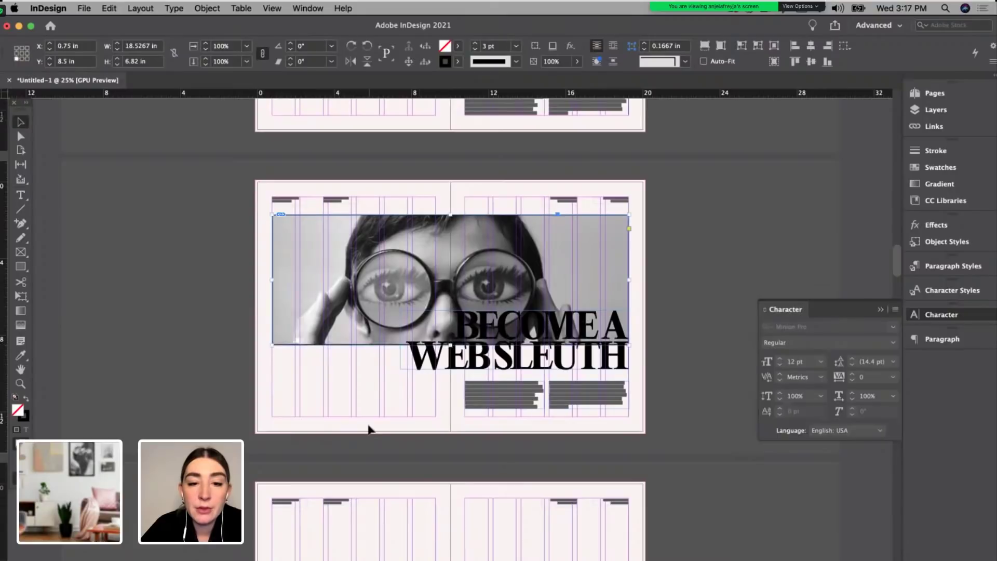
Step: Move the "Become a web sleuth" headline below the photo, starting on the left-hand page, and left-align its text
click(515, 364)
drag(458, 393, 407, 397)
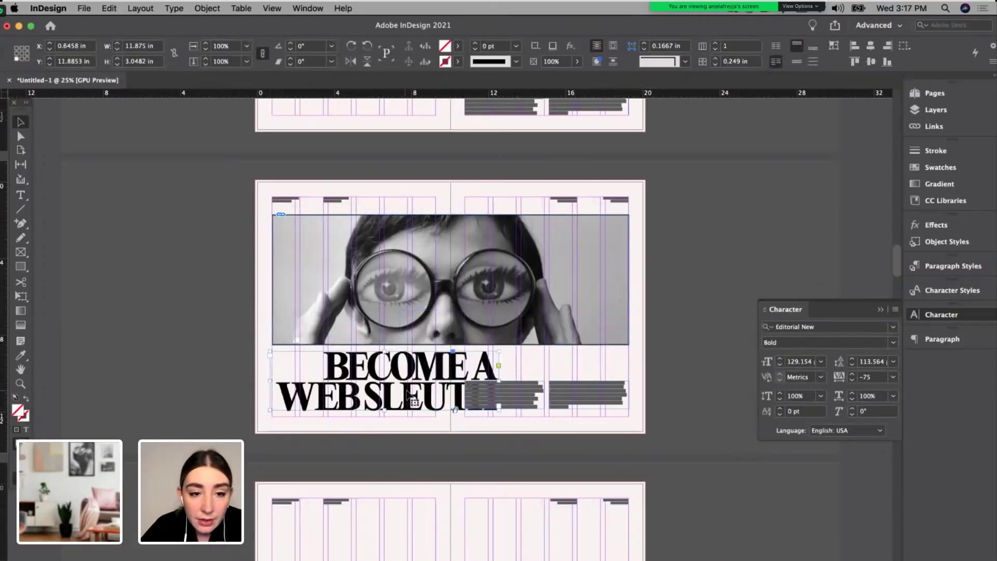
triple_click(408, 390)
key(super+a)
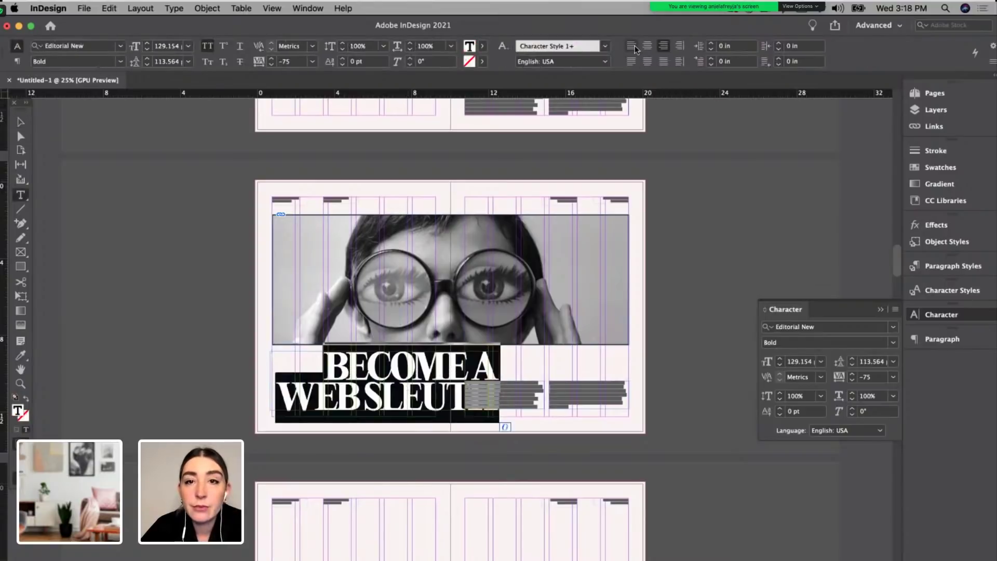
click(631, 46)
click(22, 122)
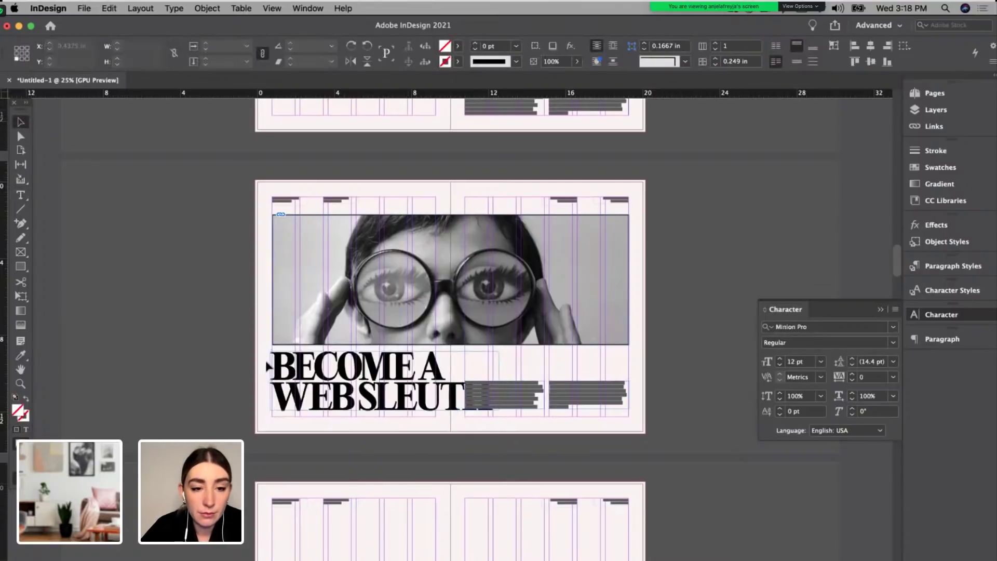
Step: Nudge the headline frame right to X 0.7847 in, checking its position without the guides
click(284, 369)
drag(285, 369, 287, 369)
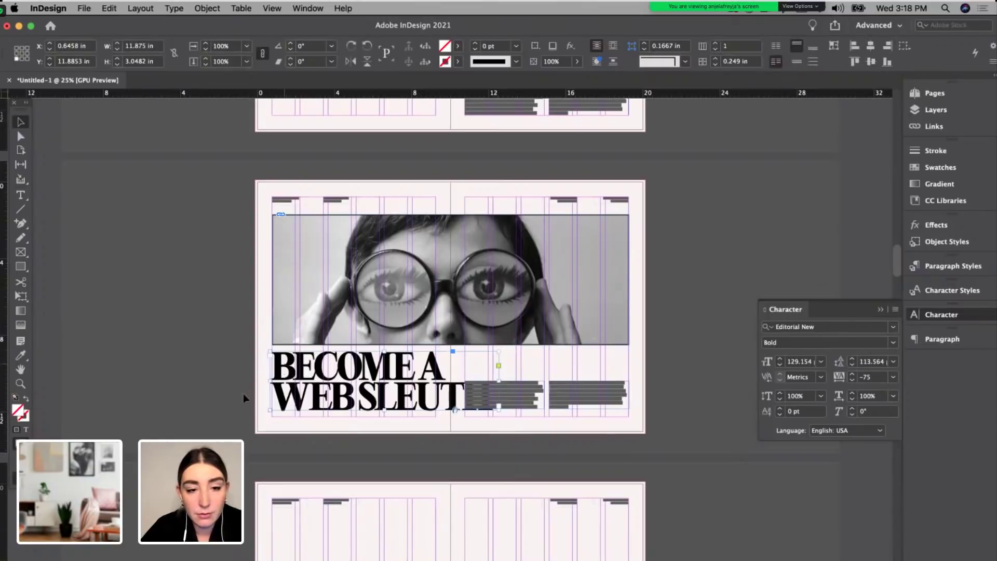
key(w)
key(Right)
key(Right)
key(Right)
key(Right)
key(Right)
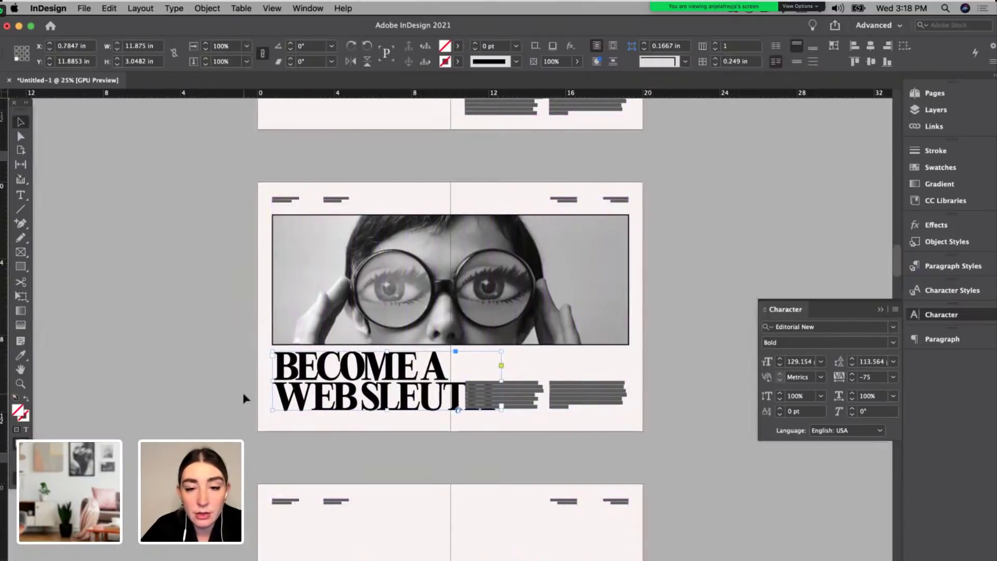
Step: Delete the second body text column and reshape the remaining frame to about 5.58 by 2.96 in, below the photo and beside the headline
key(w)
key(super+equal)
scroll(587, 404, right, 8)
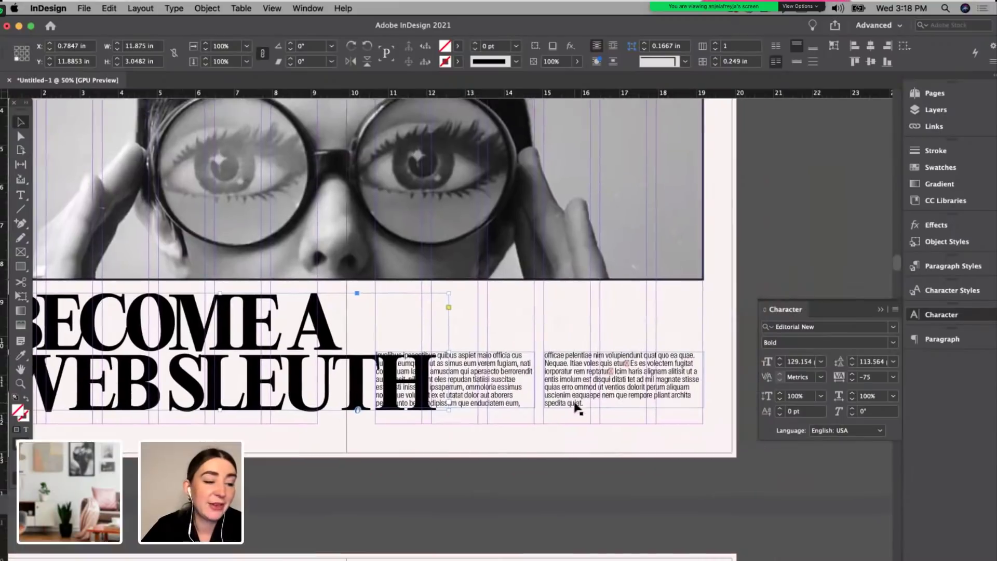
click(578, 385)
key(Delete)
drag(502, 380, 702, 406)
drag(600, 405, 600, 406)
double_click(603, 371)
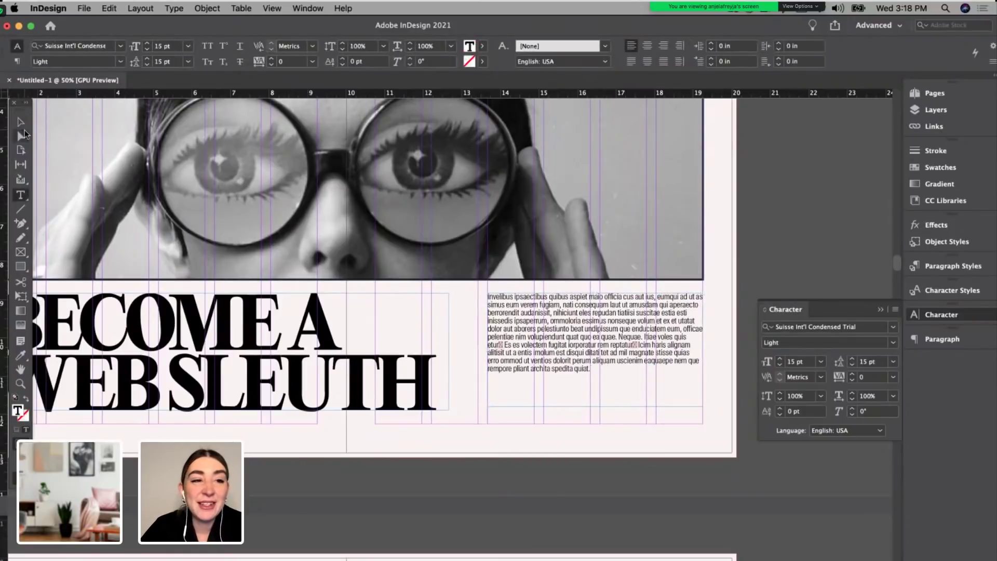
click(21, 122)
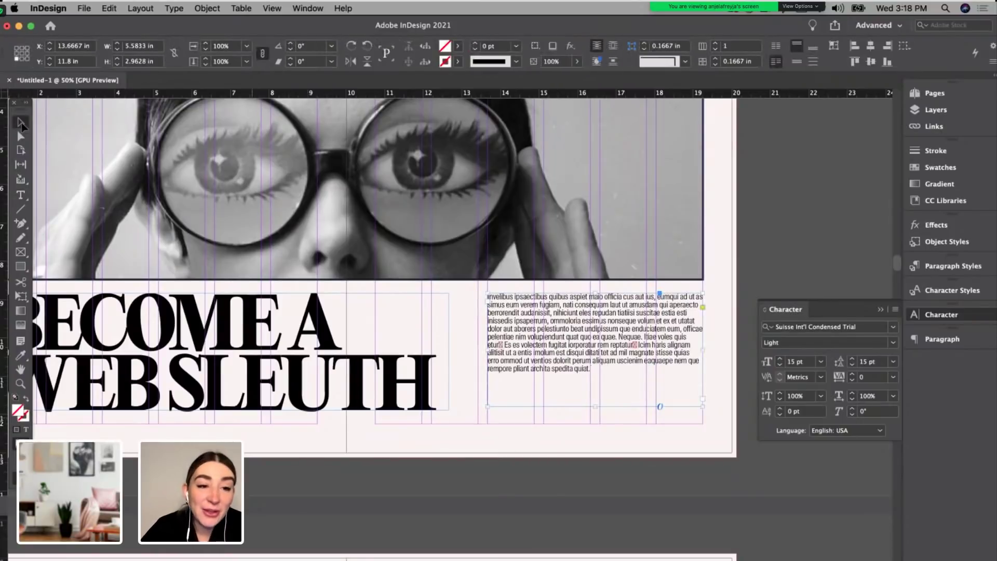
Step: Preview the spread without guides and shrink the body text frame to fit its text, about 2.04 in high
click(251, 466)
key(super+minus)
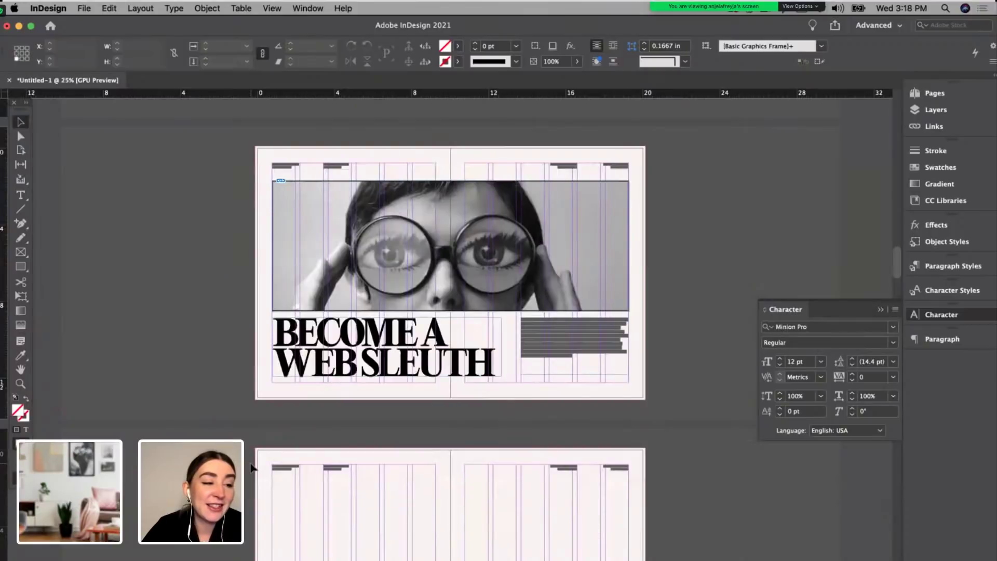
key(w)
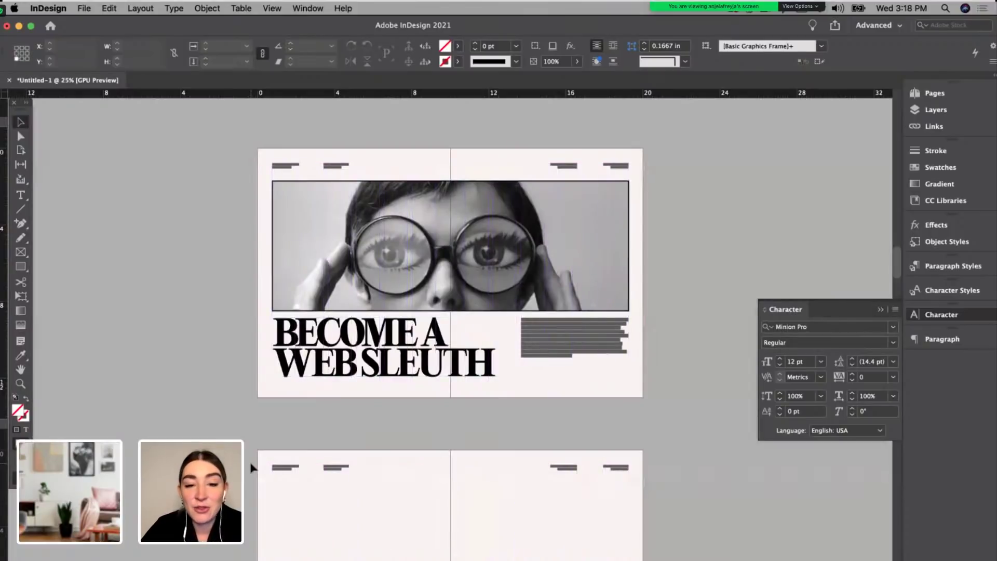
key(super+equal)
scroll(453, 440, down, 5)
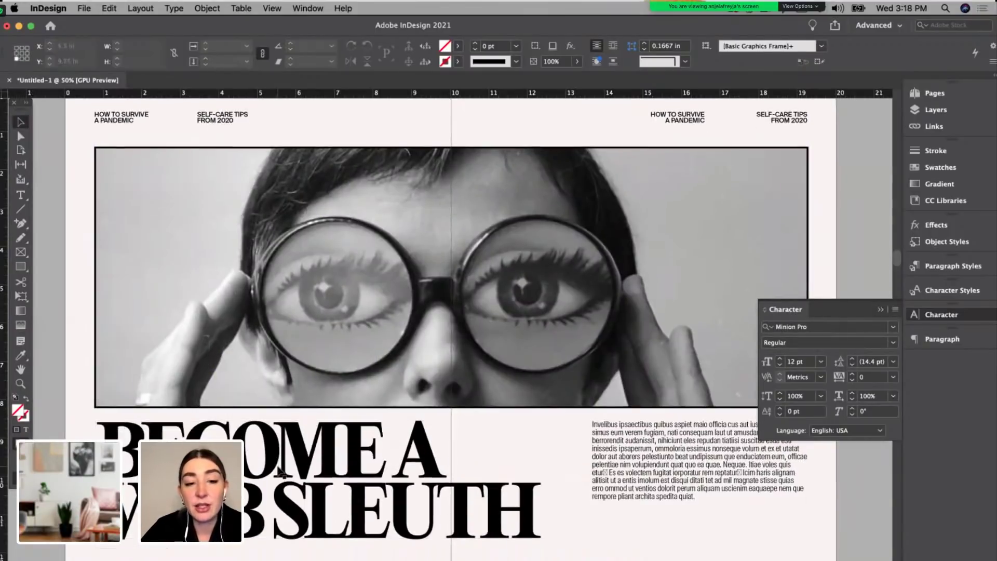
scroll(453, 440, up, 4)
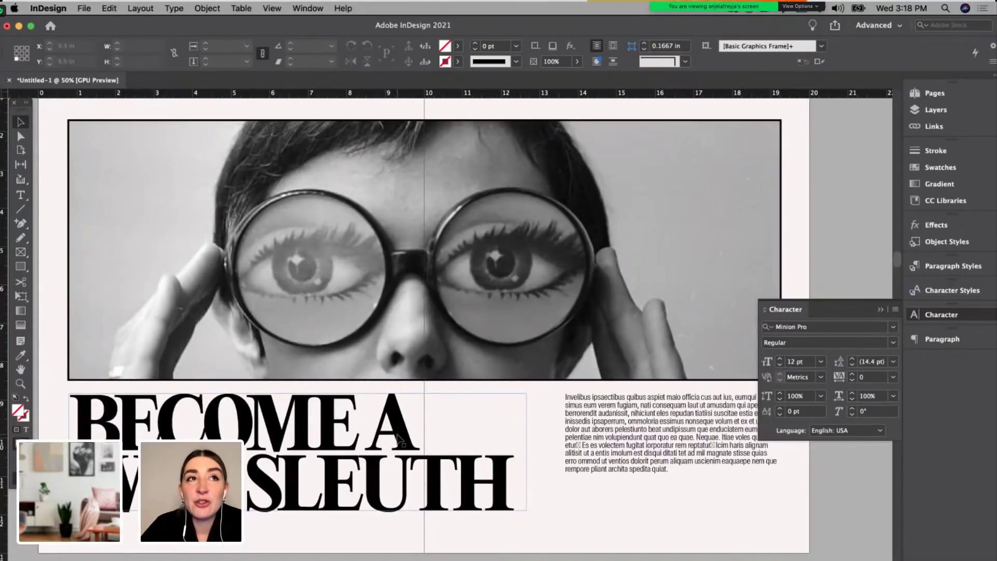
click(609, 503)
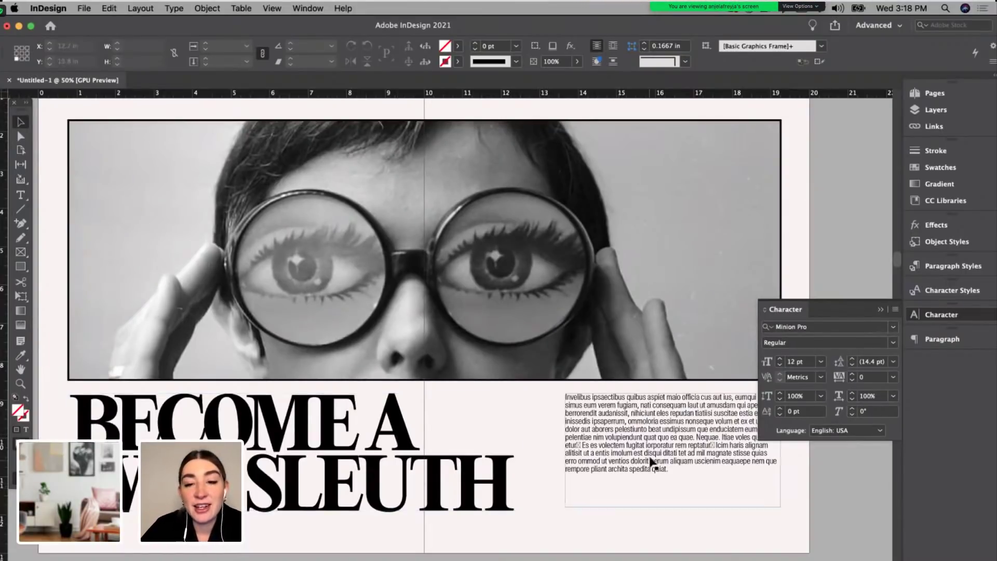
double_click(672, 506)
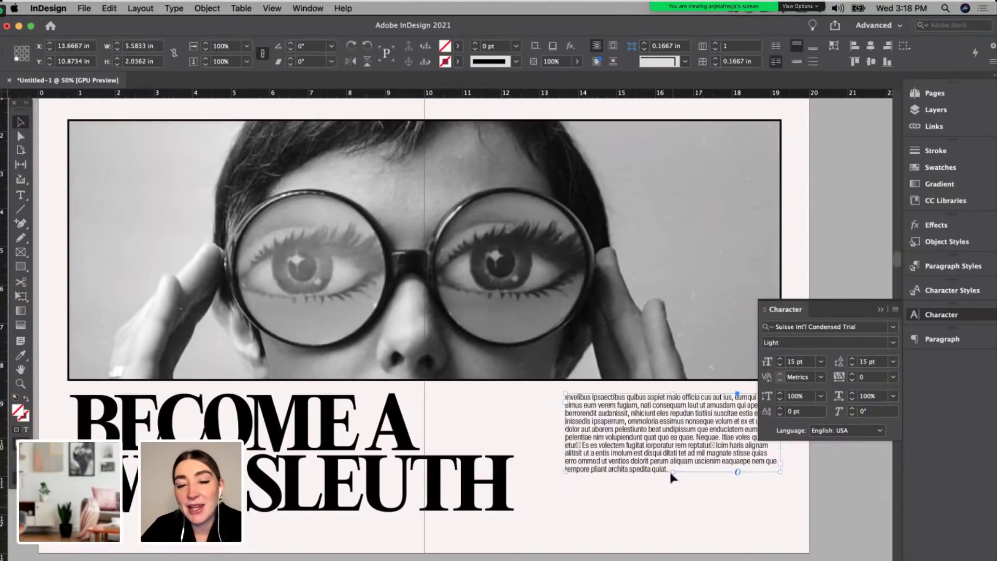
Step: Examine the reworked "Become a web sleuth" spread and compare its full-width photo layout with the earlier version on the spread above
click(881, 311)
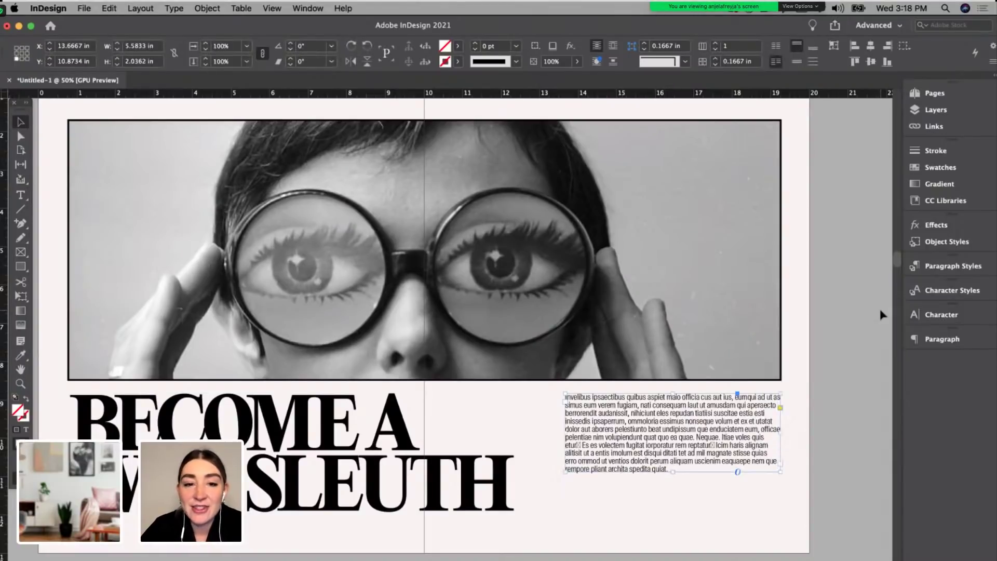
click(807, 402)
scroll(807, 402, up, 3)
scroll(806, 403, down, 5)
scroll(807, 409, down, 1)
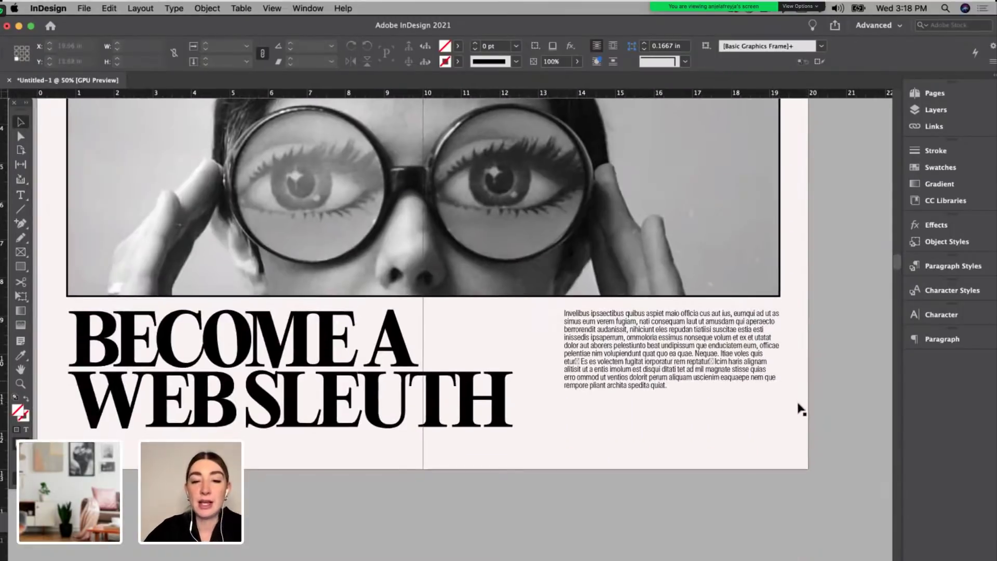
click(733, 366)
scroll(733, 368, up, 5)
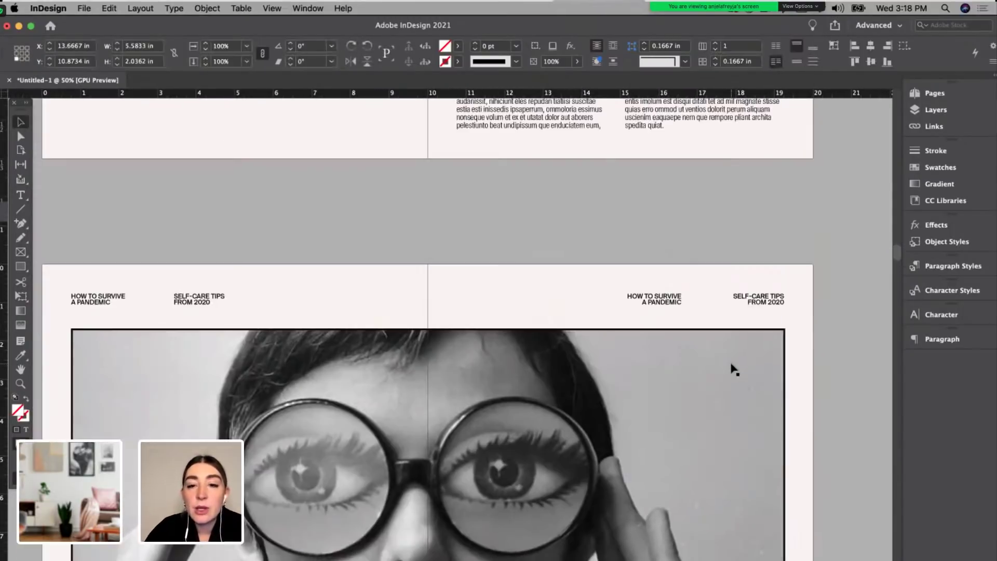
key(super+minus)
scroll(730, 359, down, 3)
click(734, 369)
scroll(734, 370, up, 3)
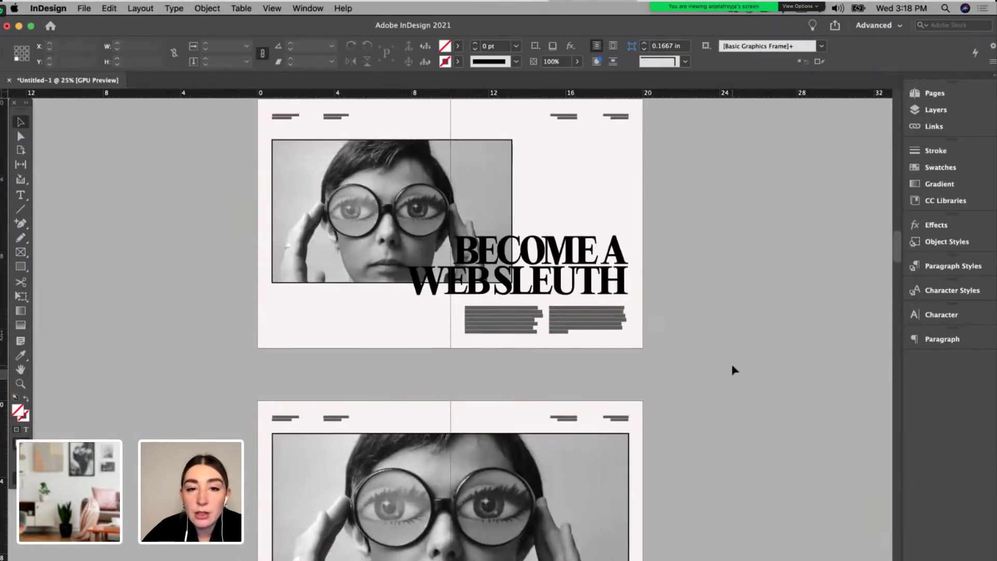
key(super+equal)
scroll(734, 369, up, 3)
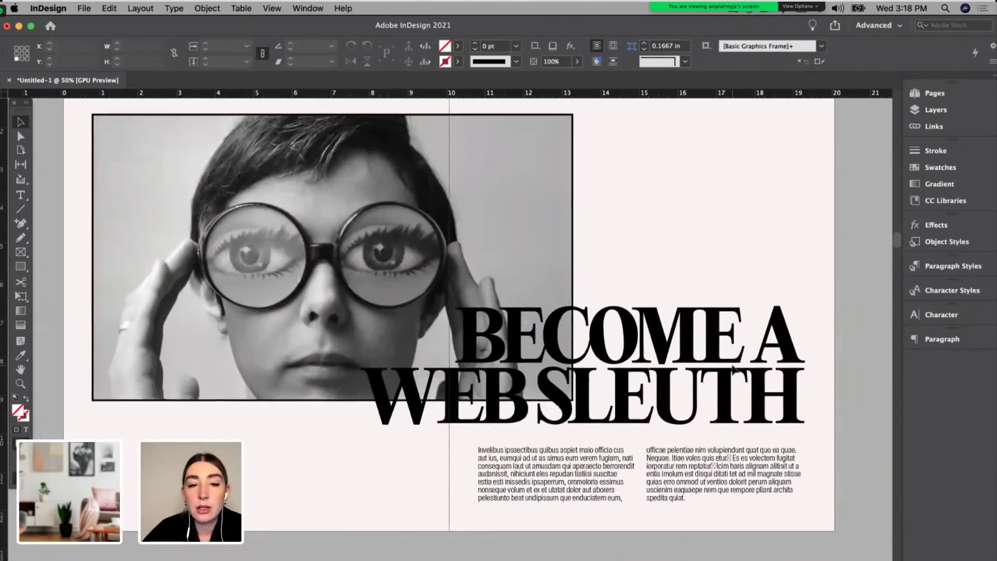
scroll(734, 370, down, 5)
scroll(734, 370, down, 6)
scroll(733, 370, up, 2)
scroll(733, 370, down, 1)
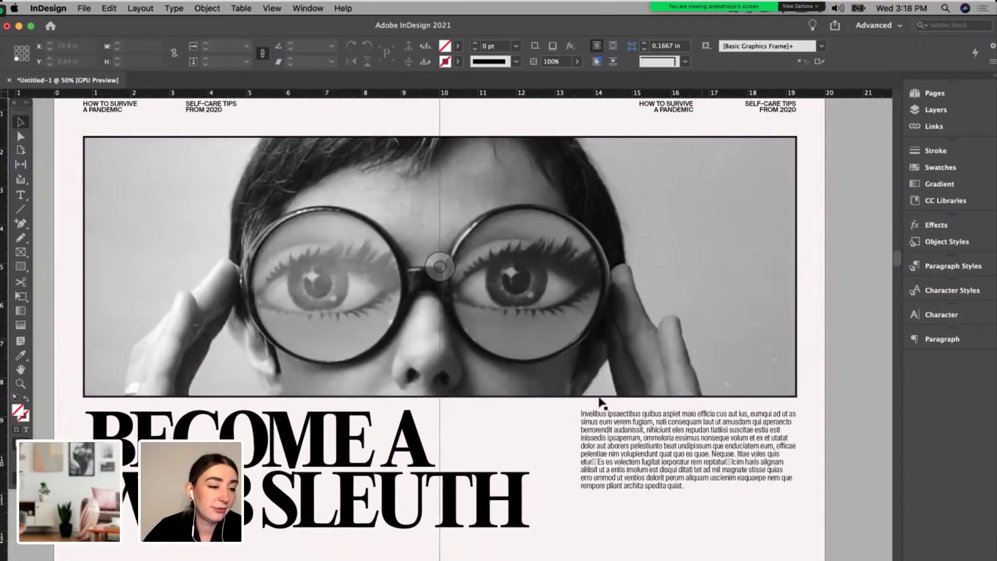
scroll(597, 397, down, 5)
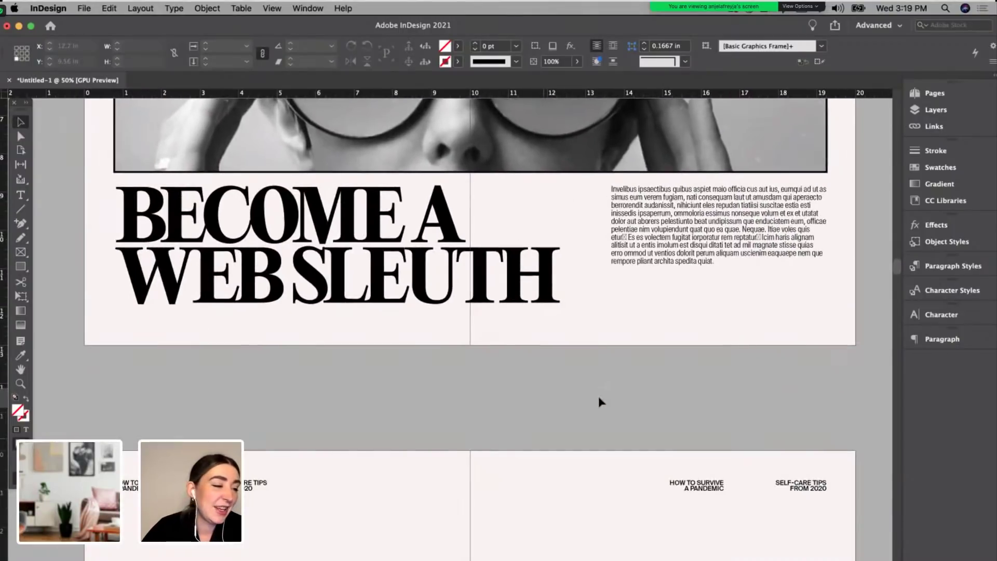
scroll(543, 440, down, 2)
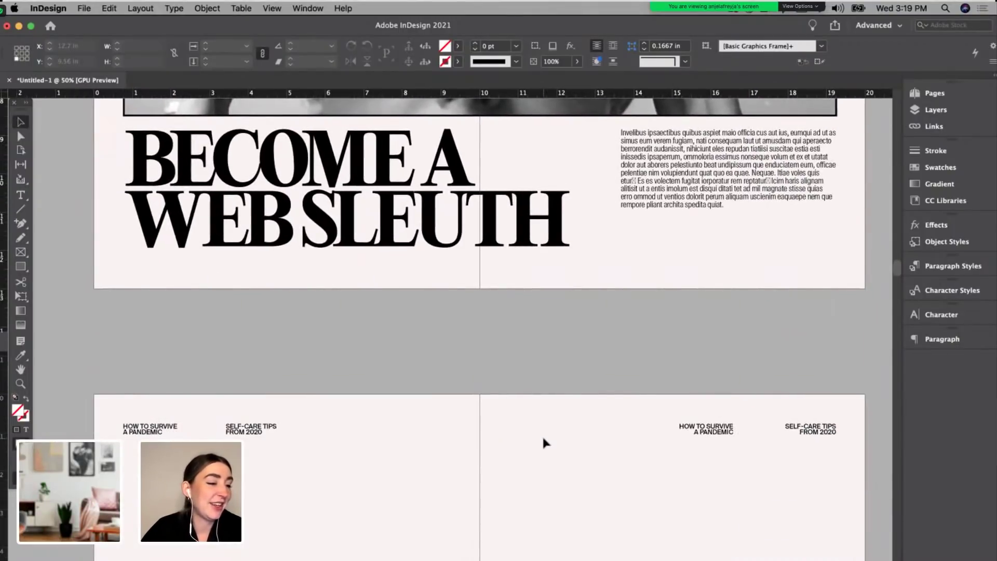
scroll(496, 507, up, 3)
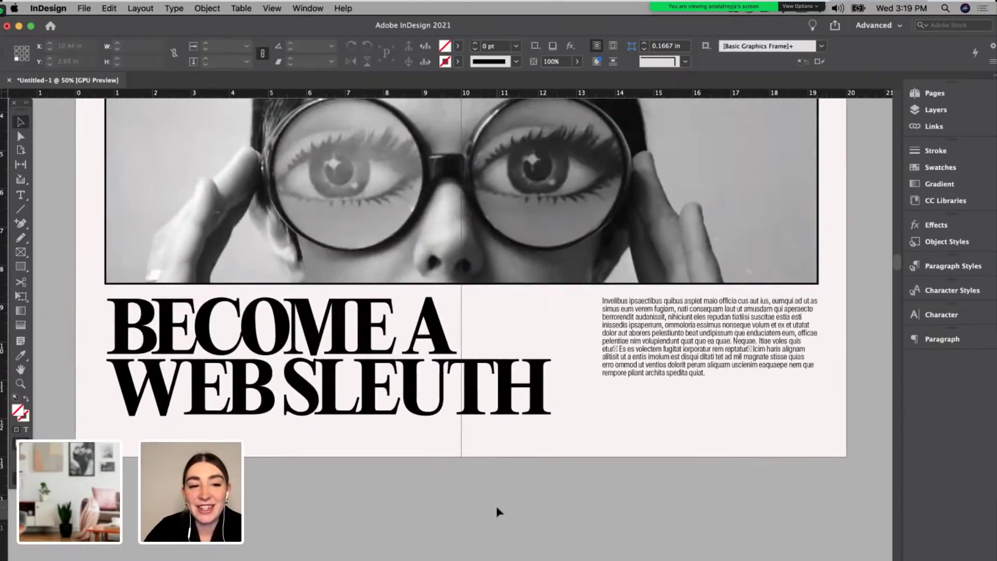
key(super+minus)
key(super+equal)
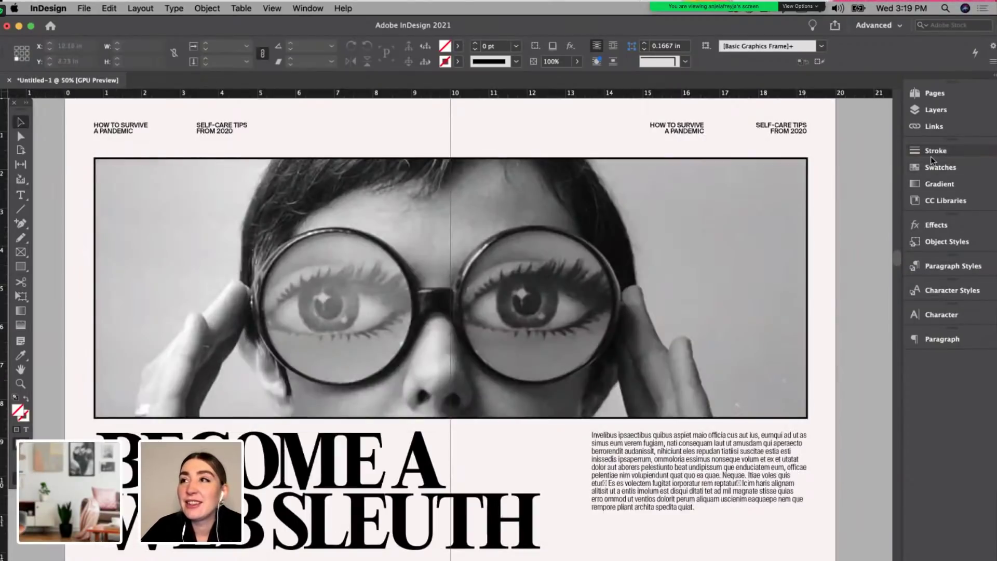
Step: Delete the photo, headline and body text from the earlier "Become a web sleuth" spread, keeping the full-width version below it
scroll(658, 248, down, 5)
key(super+minus)
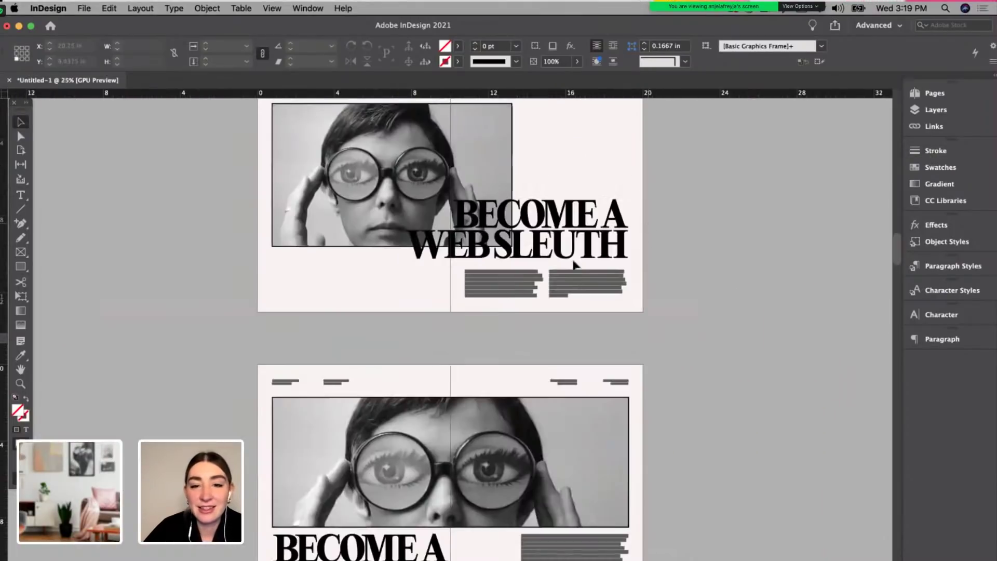
key(super+a)
key(BackSpace)
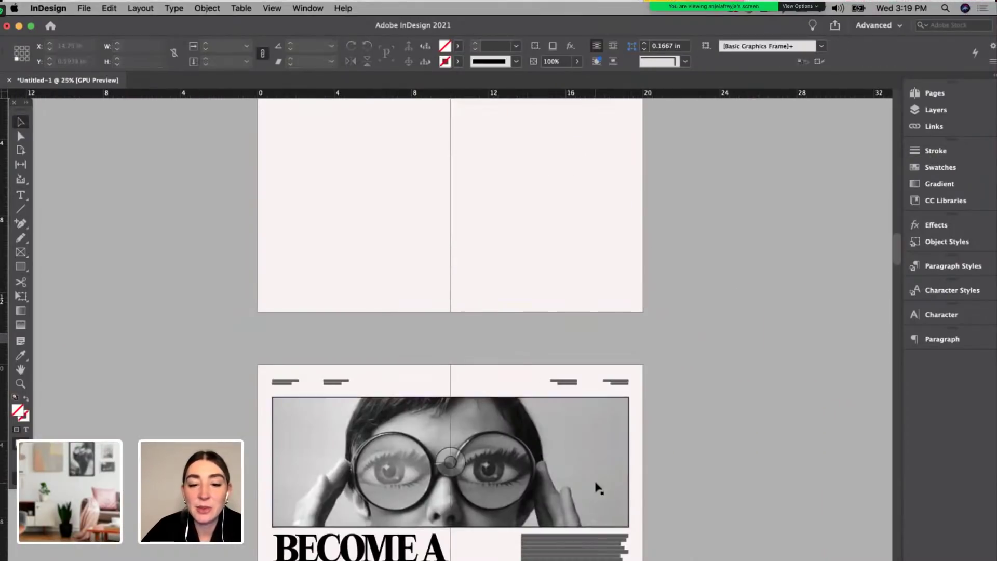
scroll(594, 481, up, 2)
Step: Switch to TextEdit, mark item 32 "Become a web sleuth" bold in LIST, and copy the title "Become a mixologist"
click(540, 554)
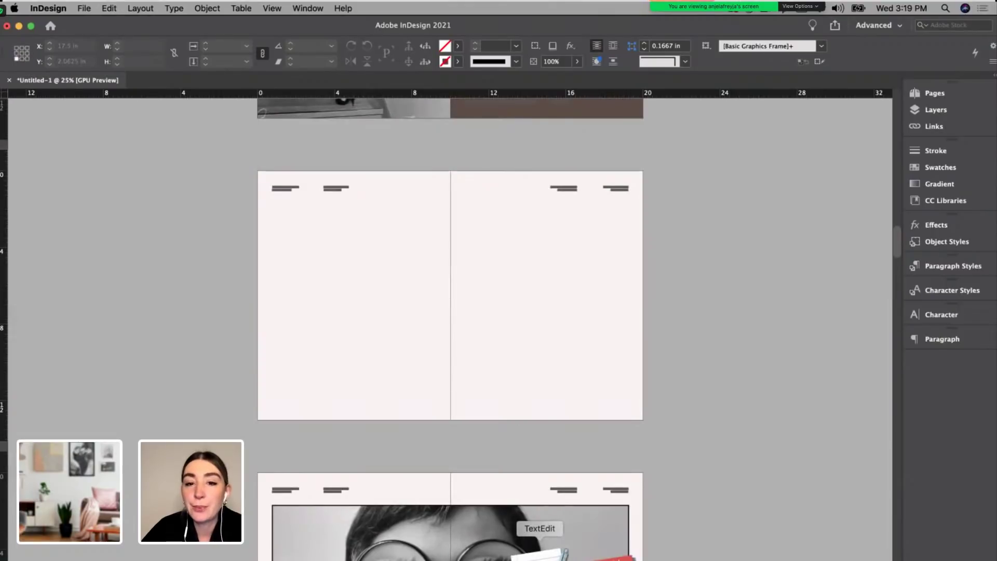
drag(726, 332, 634, 331)
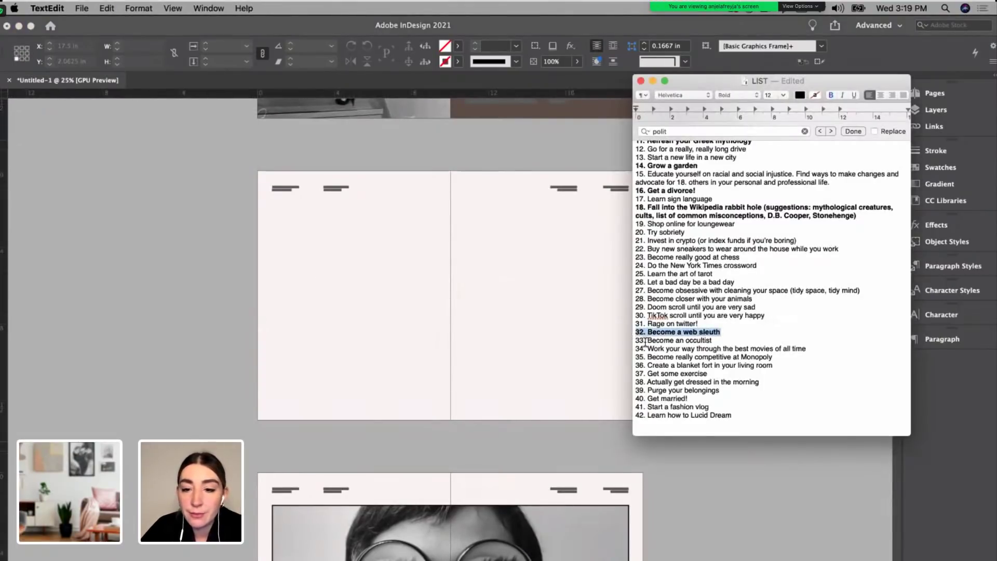
click(736, 414)
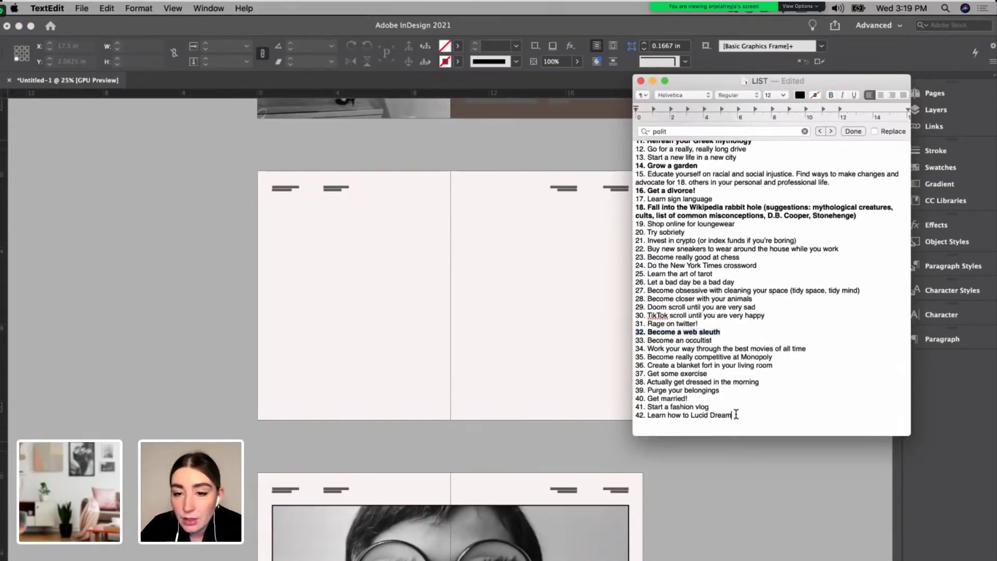
scroll(724, 174, up, 5)
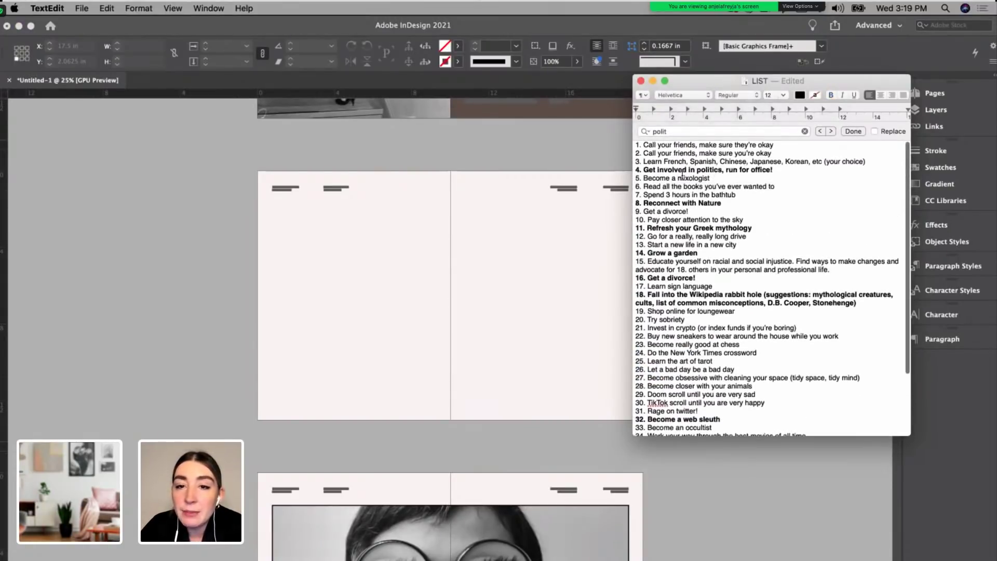
drag(710, 178, 644, 179)
key(super+c)
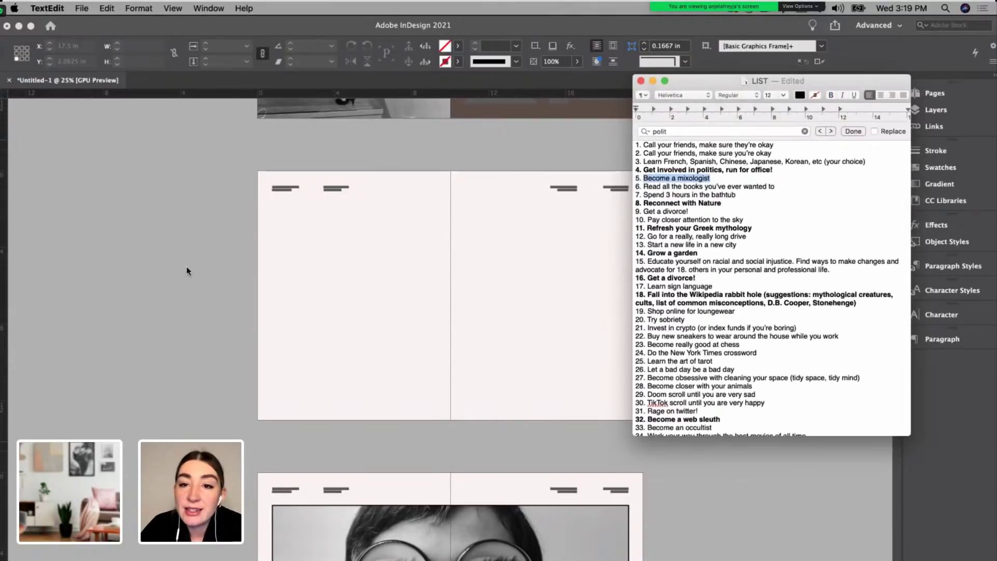
Step: Switch back to InDesign and paste the copied title into a new text frame about 8.5 by 7.84 in on the emptied spread's left-hand page
click(227, 266)
key(super+equal)
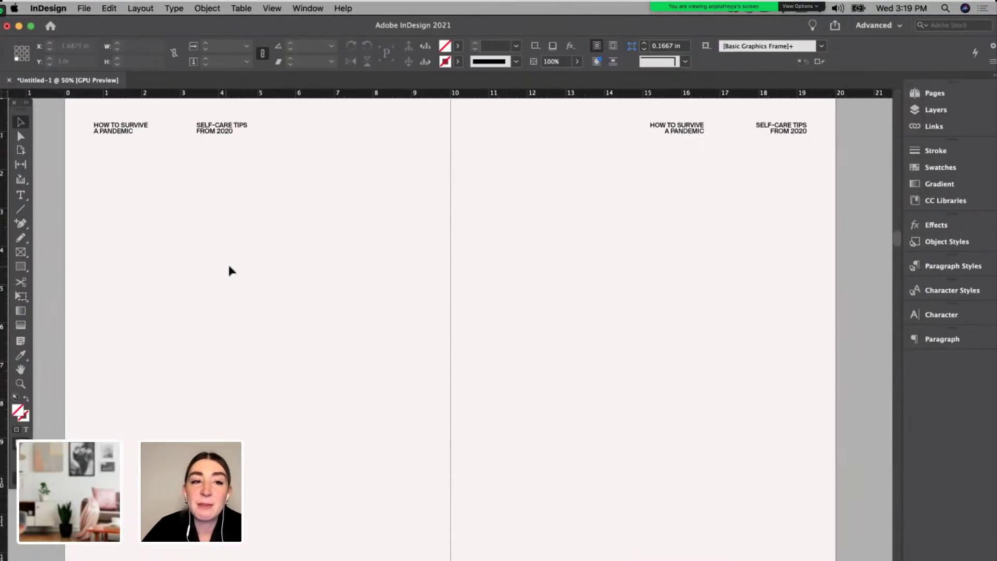
key(t)
drag(137, 179, 465, 478)
key(super+v)
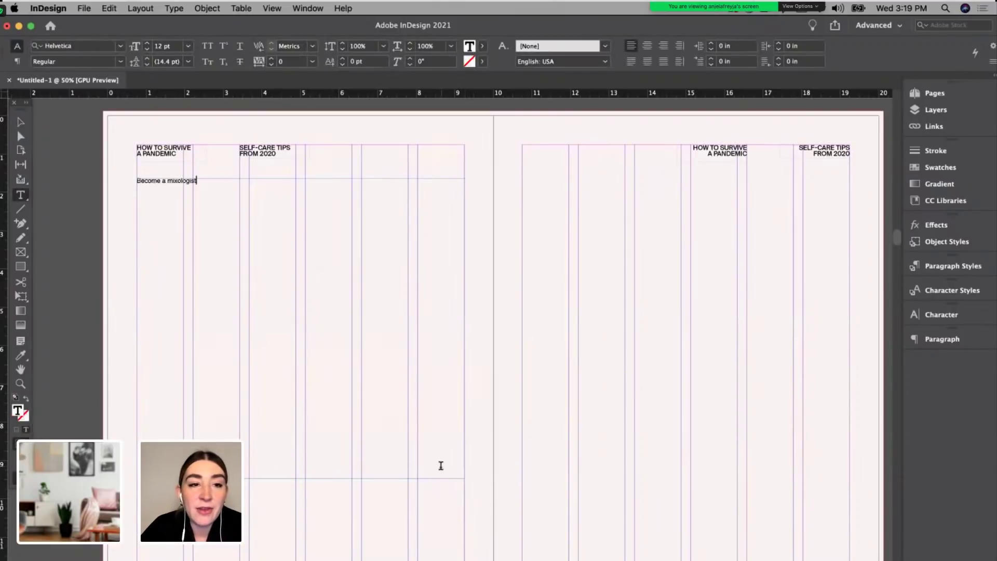
Step: Try Character Style 2 on the whole "Become a mixologist" headline
key(super+a)
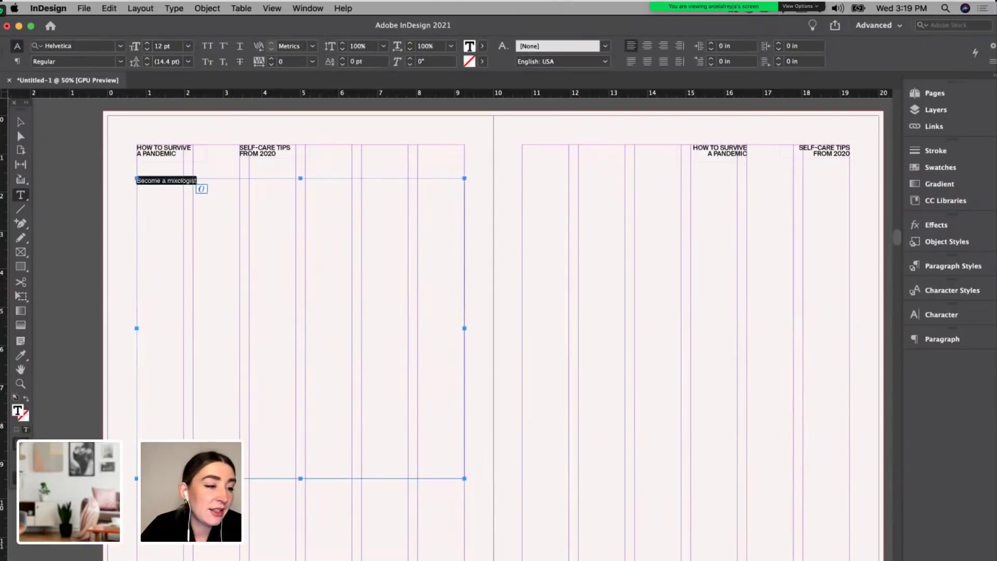
scroll(252, 143, left, 1)
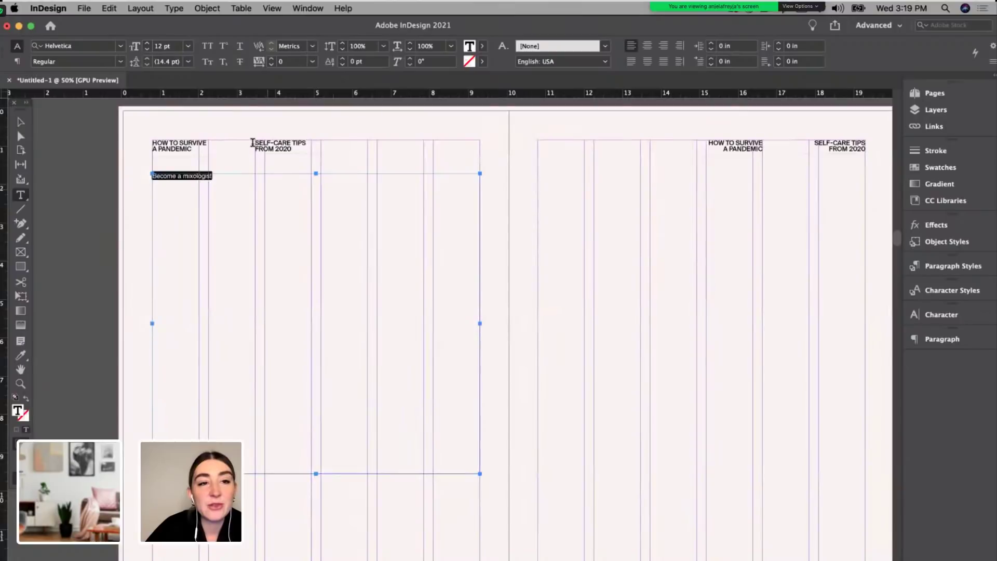
click(87, 46)
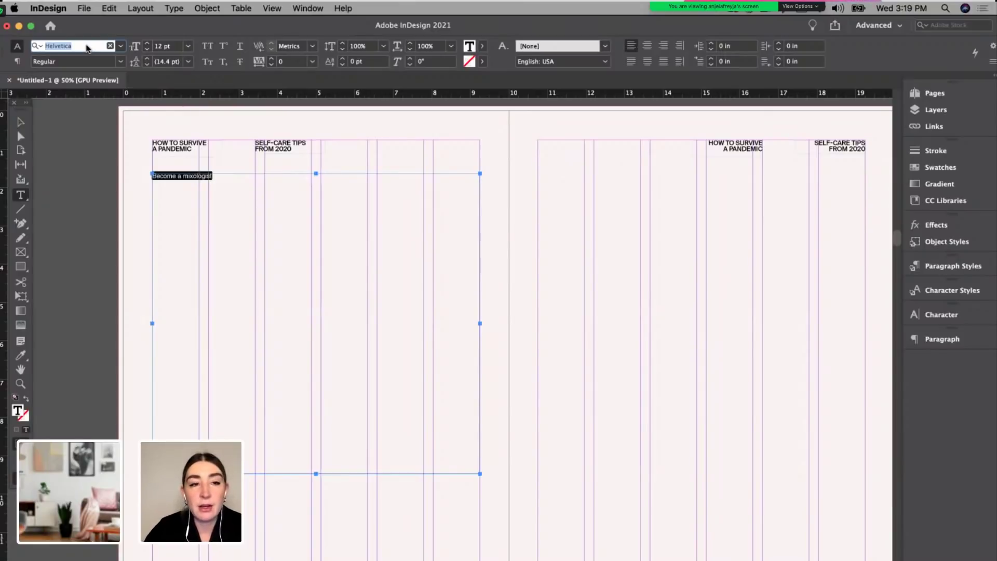
click(935, 292)
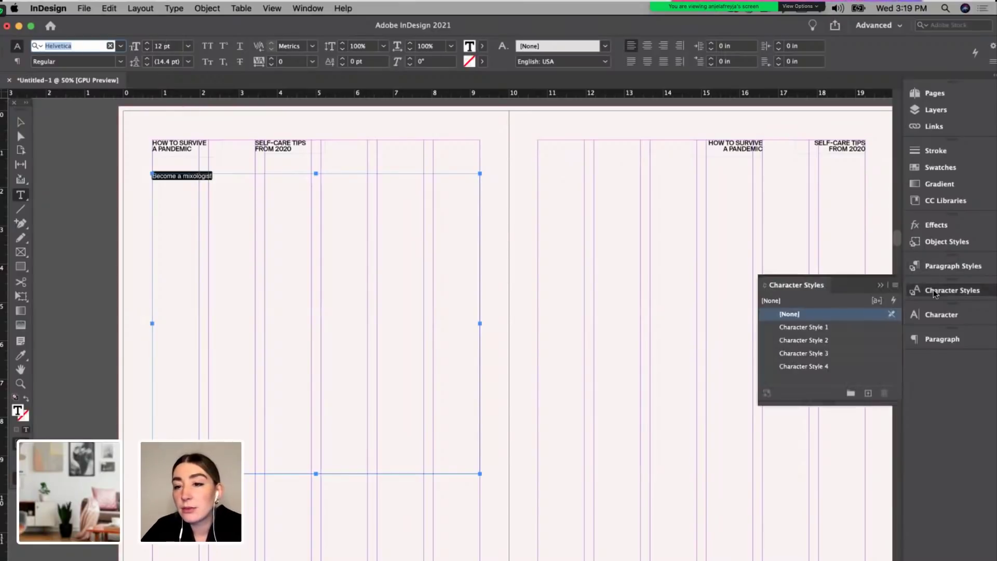
click(813, 341)
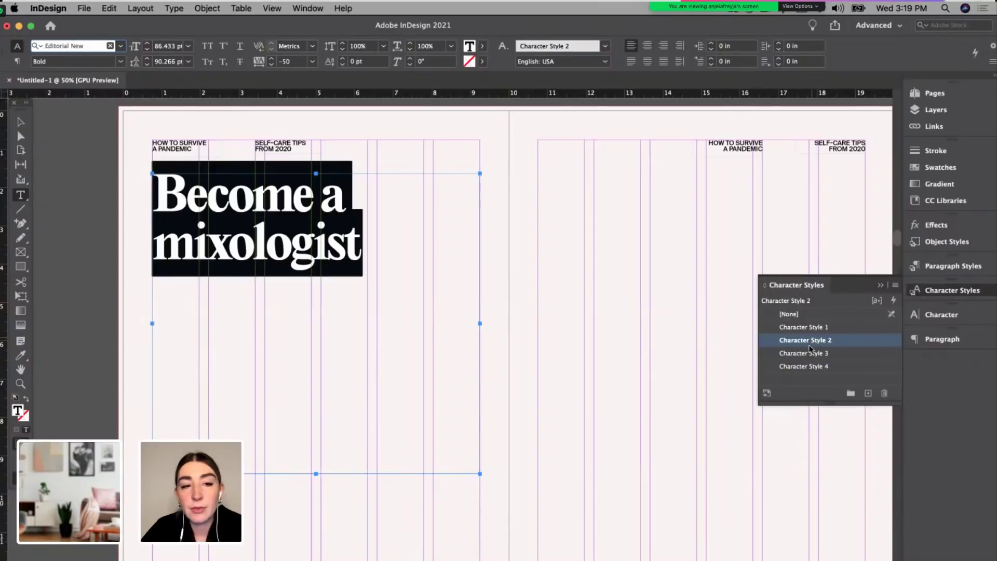
key(Escape)
click(61, 152)
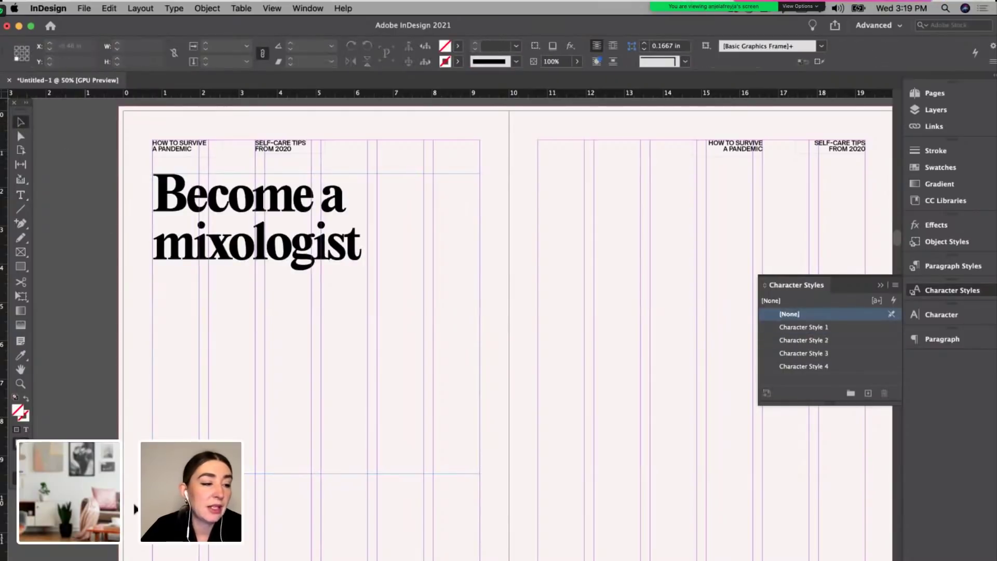
Step: Place the cocktail pitcher and bottle photo on the right-hand page, filling the column width at about 8.48 by 10.62 in
key(super+minus)
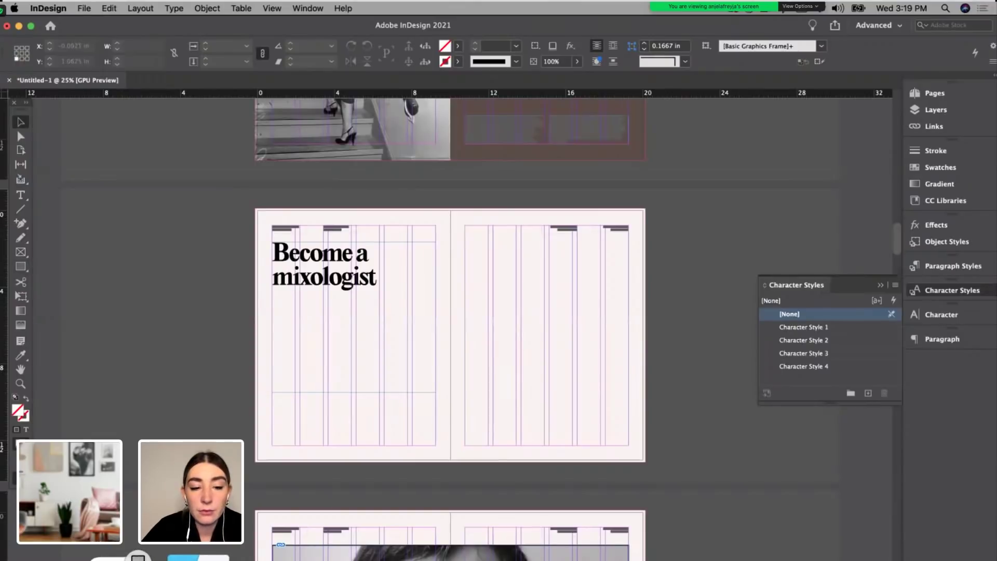
key(super+Tab)
click(450, 260)
drag(397, 258, 639, 449)
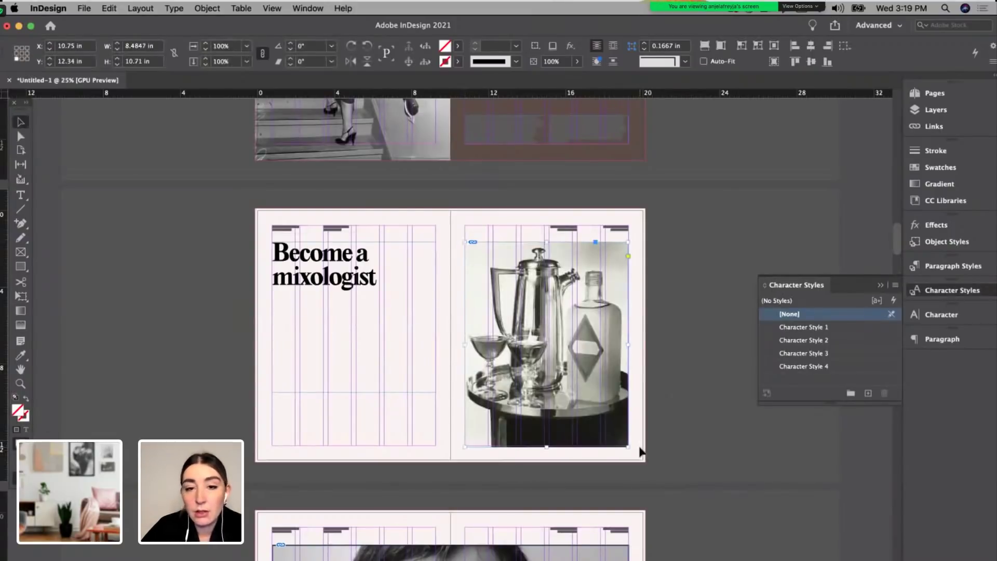
key(super+equal)
drag(456, 516, 458, 512)
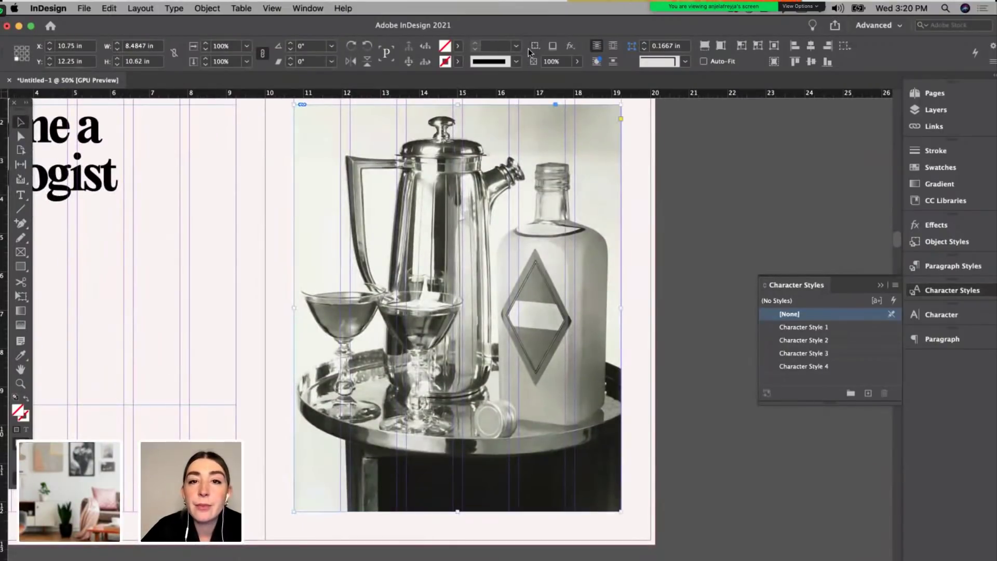
Step: Give the cocktail photo frame a thick [Black] stroke
click(457, 62)
click(357, 135)
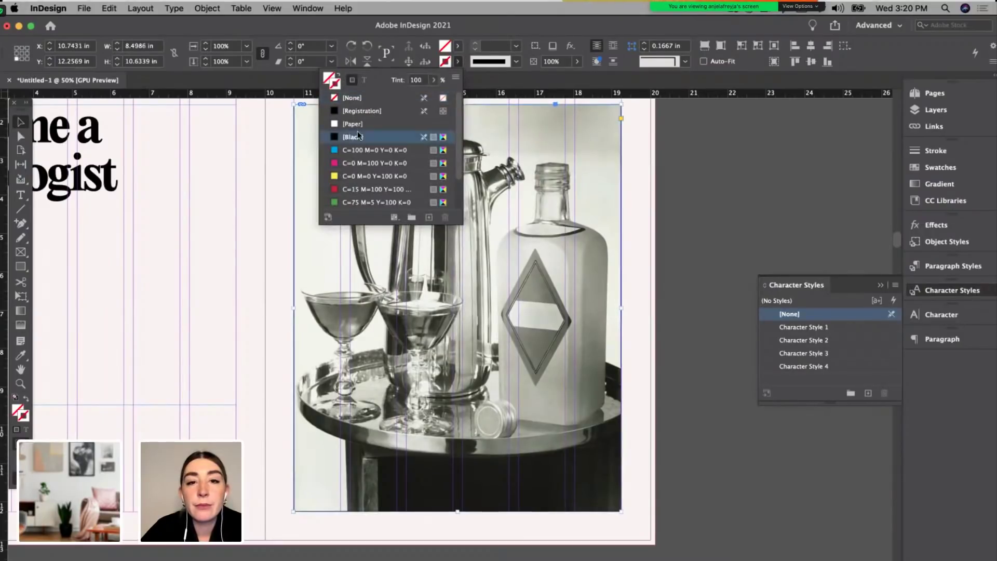
click(476, 44)
click(476, 45)
click(476, 45)
click(476, 44)
click(477, 44)
click(624, 132)
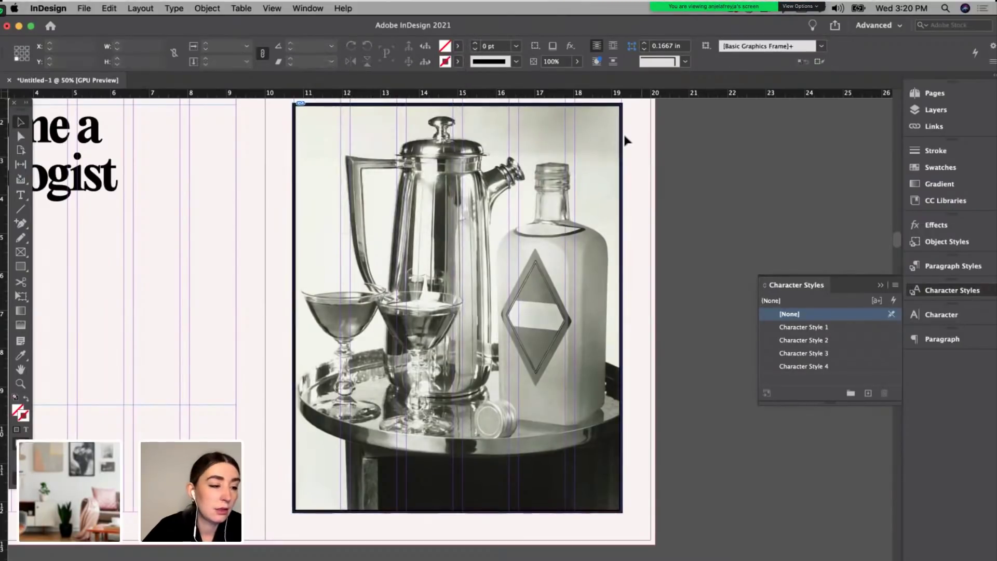
Step: Apply Character Style 1 to the "Become a mixologist" headline frame on the left-hand page
scroll(634, 146, up, 2)
scroll(634, 145, left, 2)
scroll(641, 161, left, 3)
scroll(641, 161, down, 1)
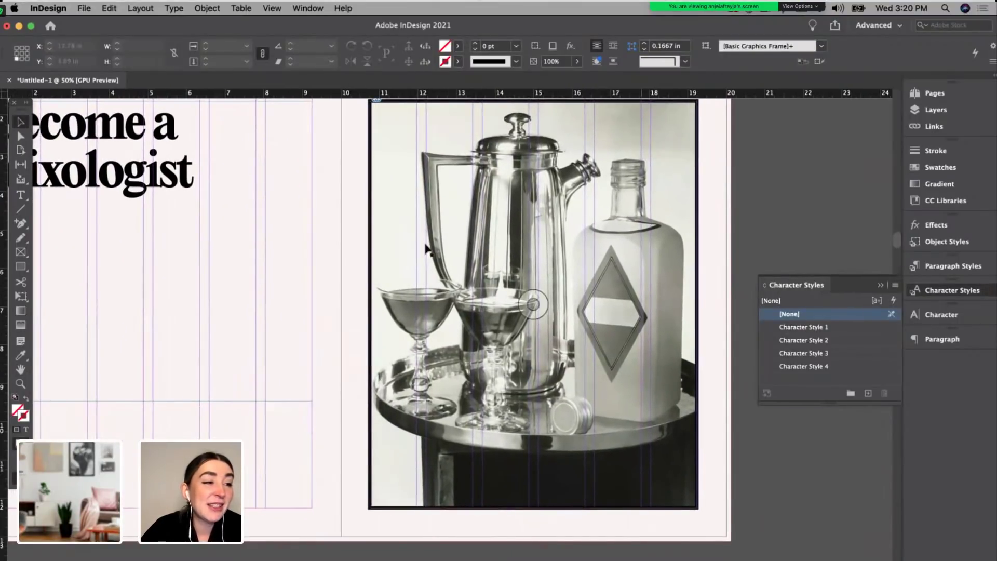
scroll(241, 303, left, 3)
scroll(241, 303, up, 1)
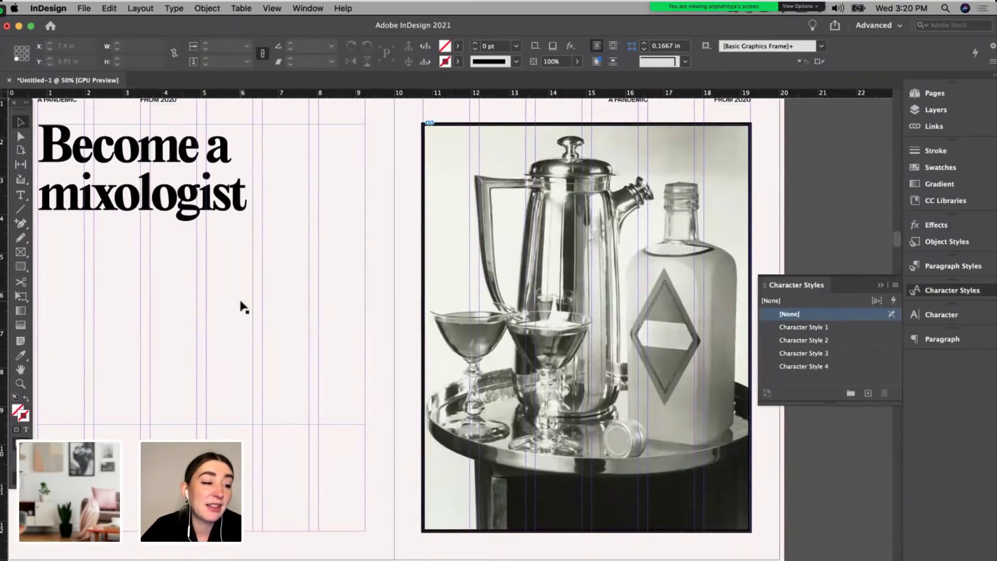
scroll(241, 303, left, 2)
scroll(241, 303, up, 1)
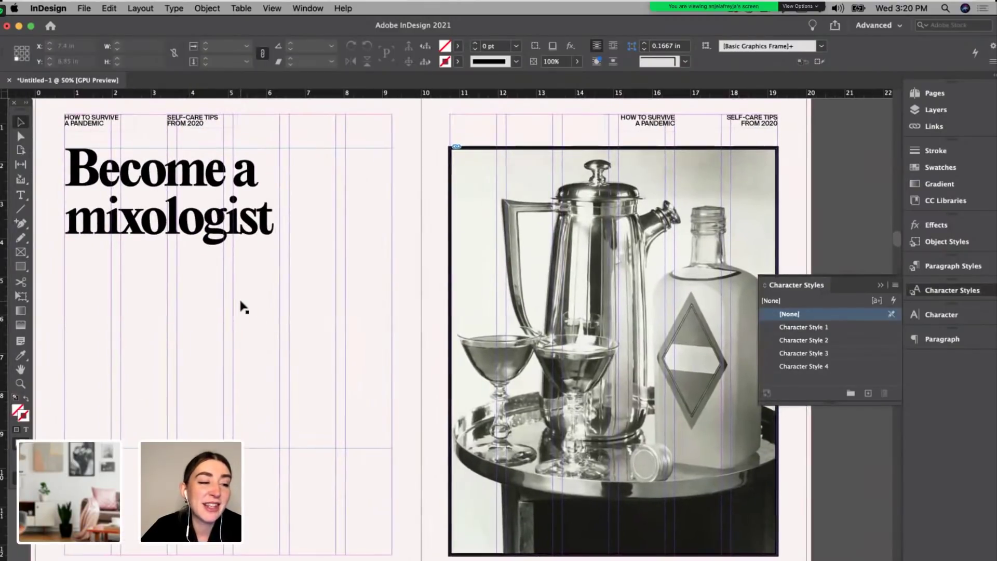
scroll(241, 303, left, 1)
scroll(241, 303, up, 1)
click(310, 238)
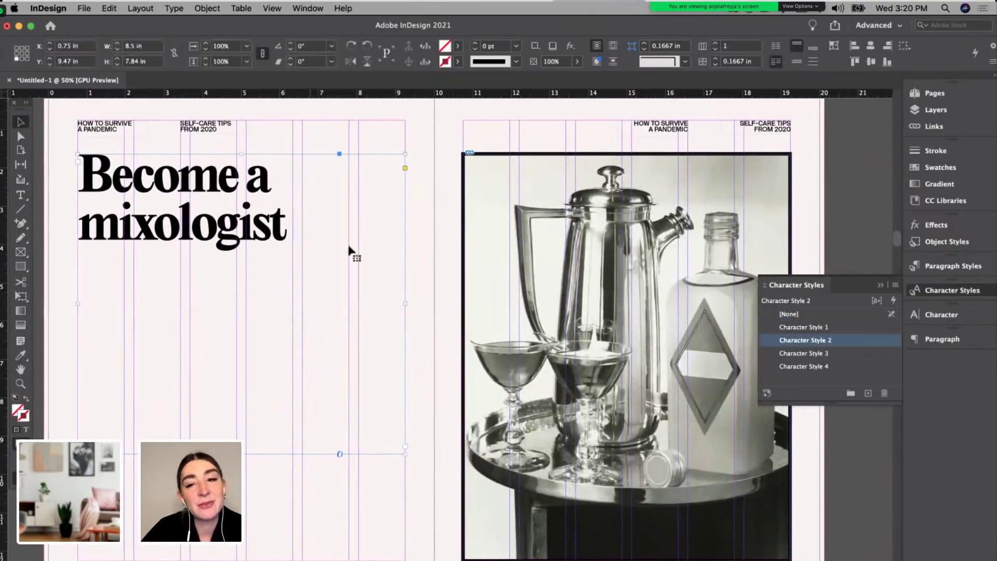
click(824, 327)
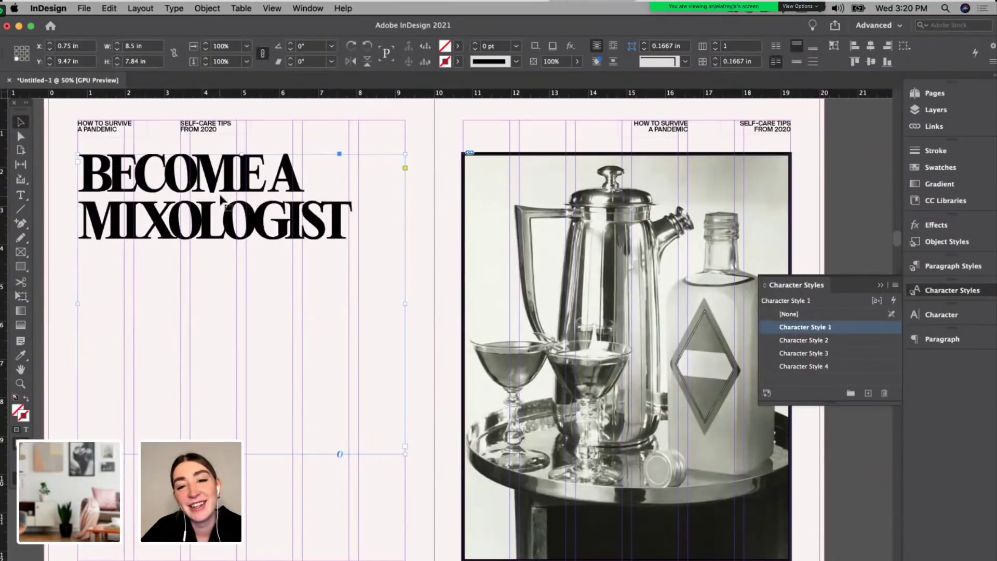
Step: Enlarge the font size of the whole "Become a mixologist" headline until its second line nearly fills the text column width
drag(220, 199, 537, 266)
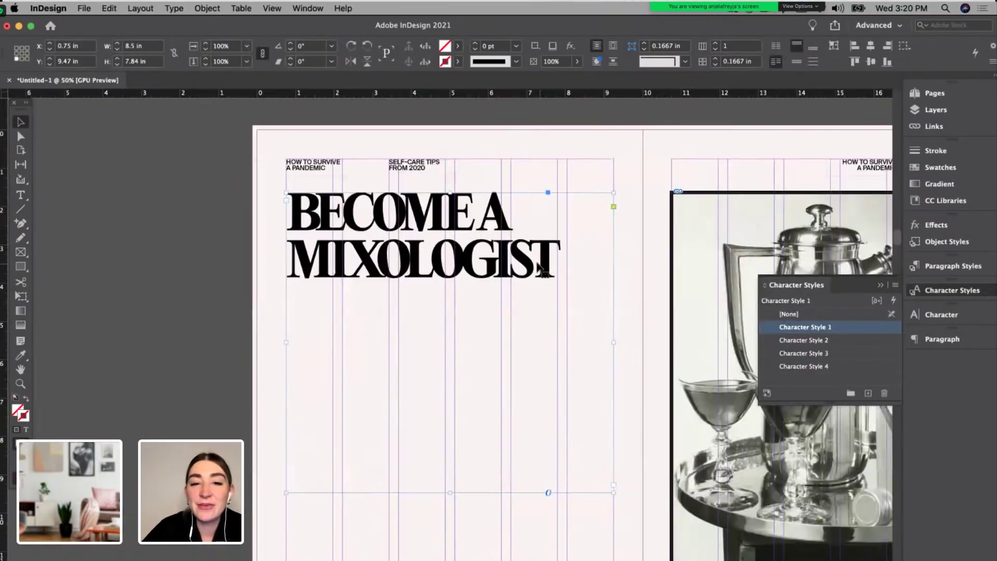
double_click(475, 211)
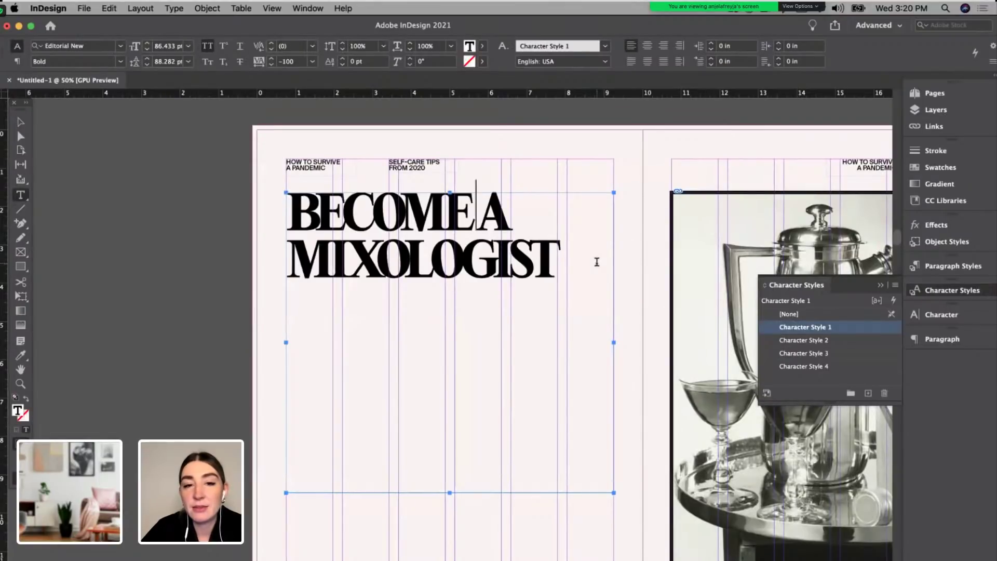
scroll(597, 261, right, 2)
scroll(597, 261, down, 1)
key(super+a)
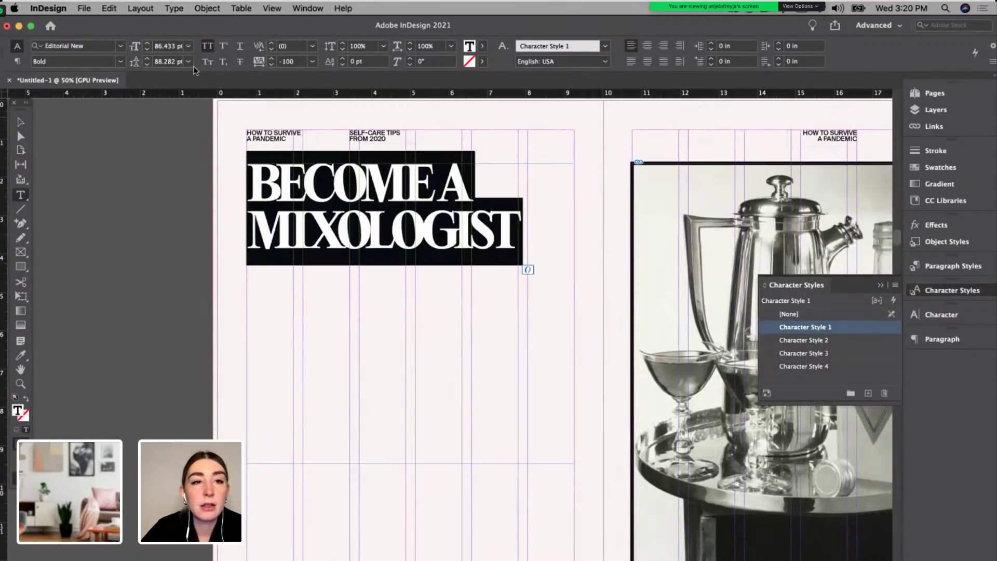
click(148, 44)
click(148, 44)
click(148, 43)
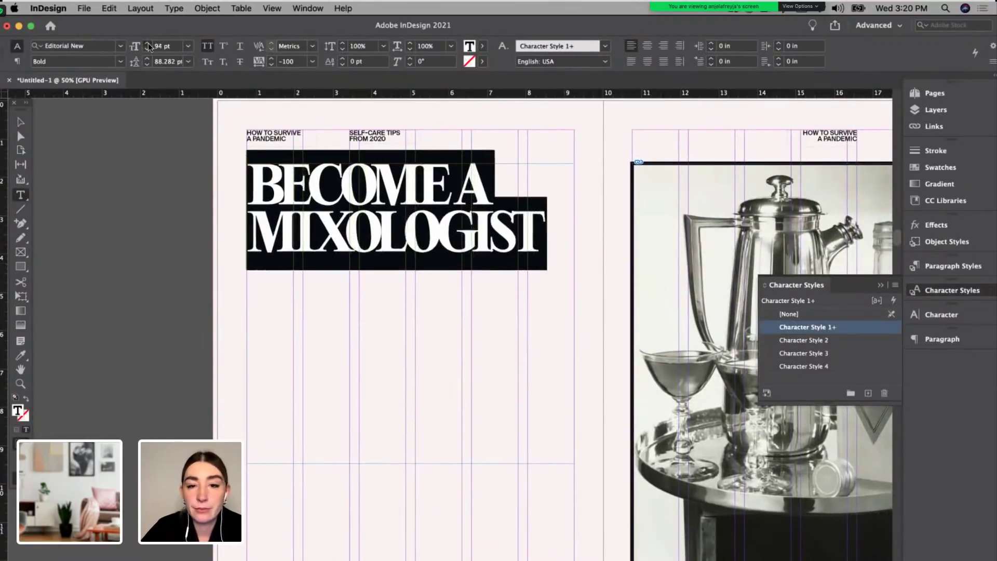
click(148, 44)
click(148, 44)
click(148, 43)
Step: Increase the leading of the two-line headline slightly, by three increments
click(148, 58)
click(149, 58)
click(148, 59)
click(20, 124)
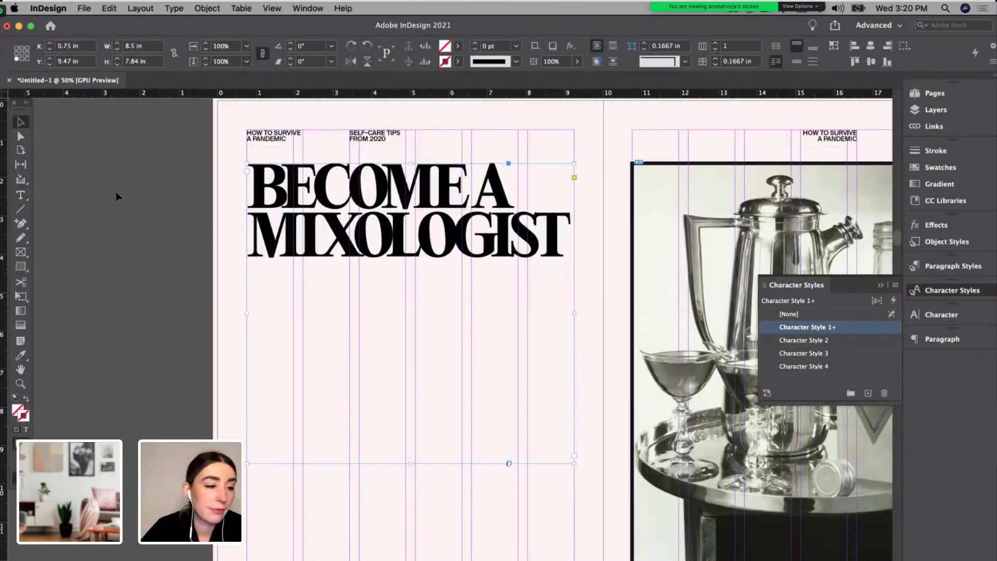
Step: Fit the headline frame's height to its two lines of text, about 2.43 in, and preview the spread
click(390, 275)
click(366, 255)
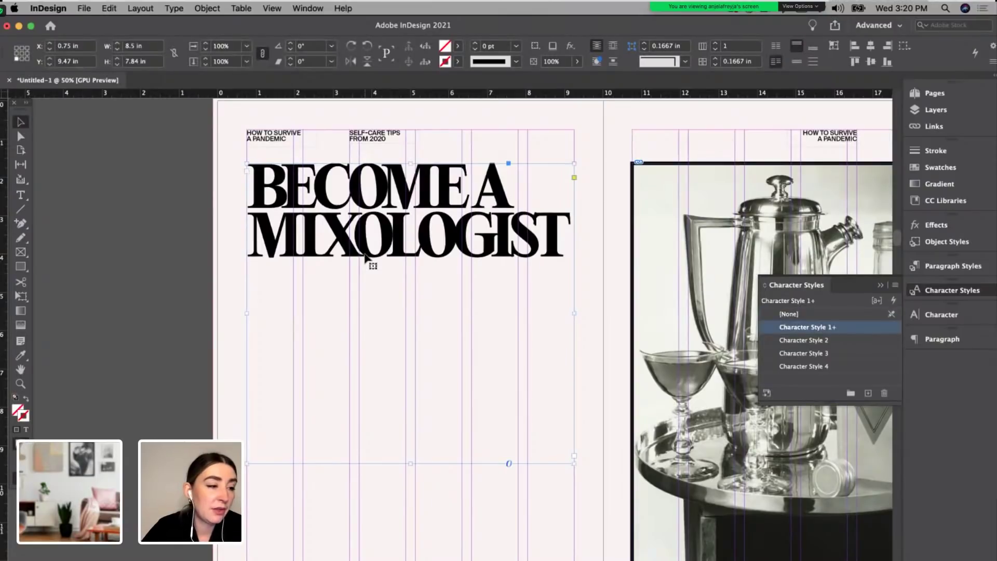
double_click(410, 463)
click(408, 483)
key(super+alt+0)
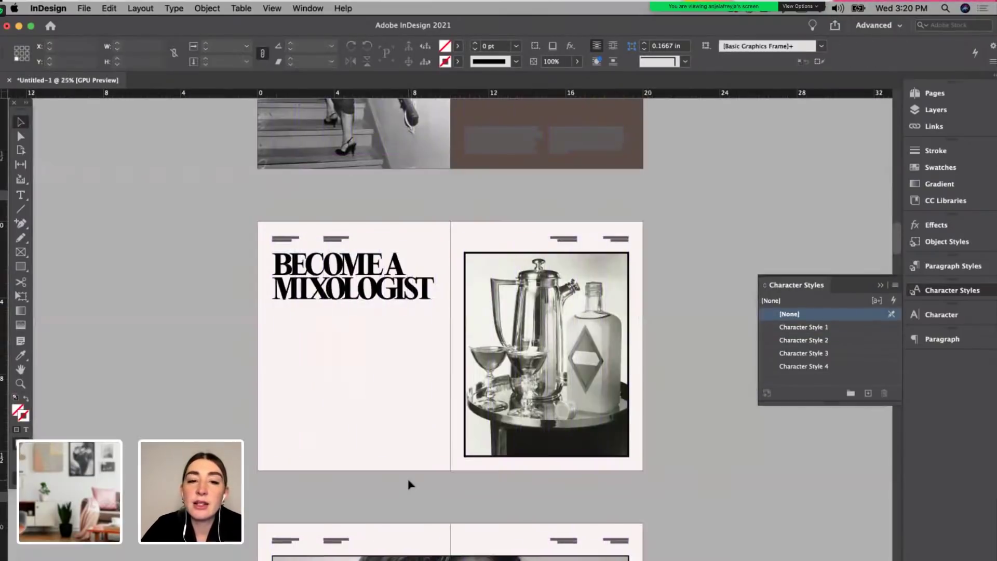
key(super+minus)
key(super+equal)
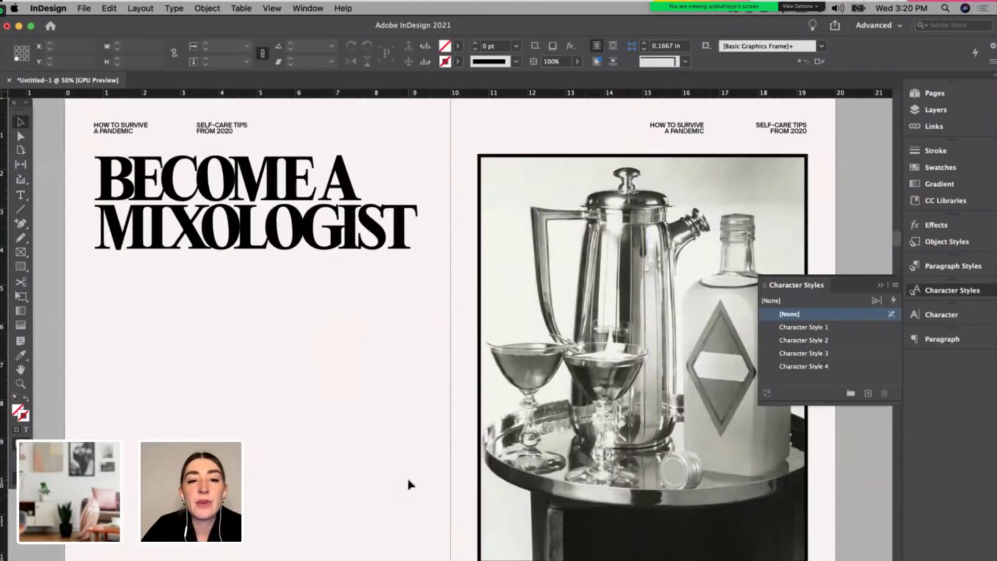
Step: Try the headline at the foot of the left-hand page, with its frame resting on the bottom margin at Y 12.25 in
scroll(407, 481, down, 3)
scroll(408, 481, up, 2)
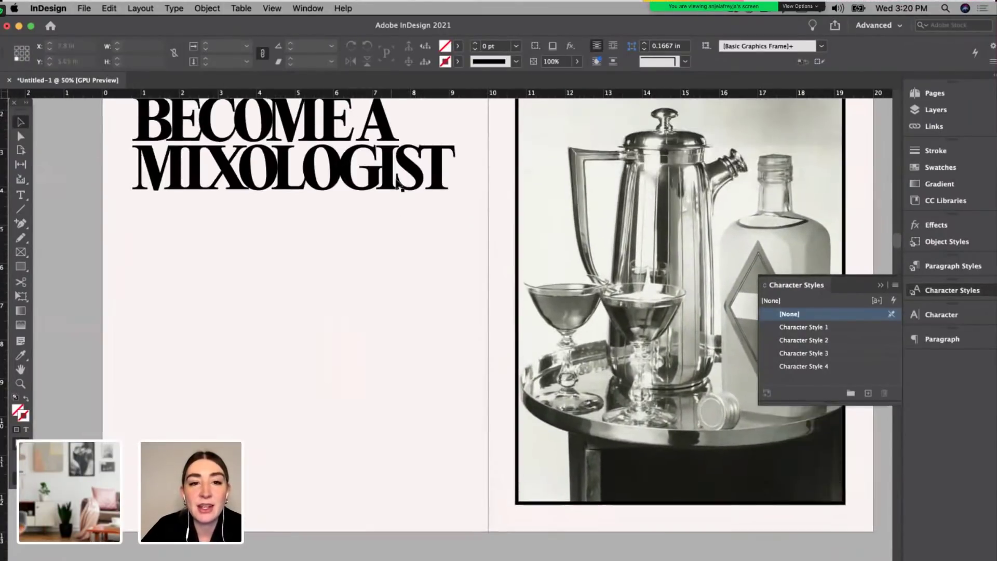
click(415, 175)
drag(416, 175, 422, 492)
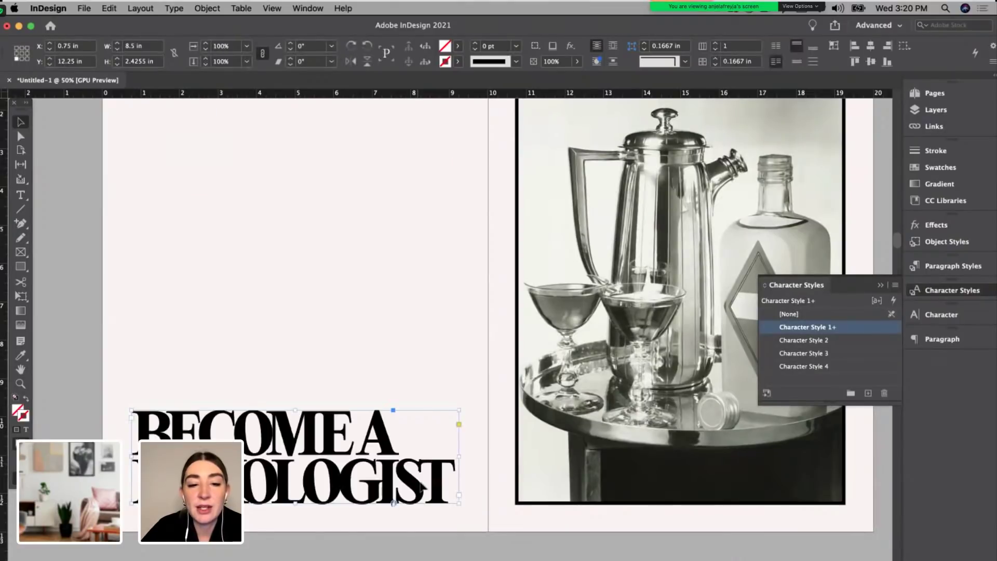
click(411, 342)
key(w)
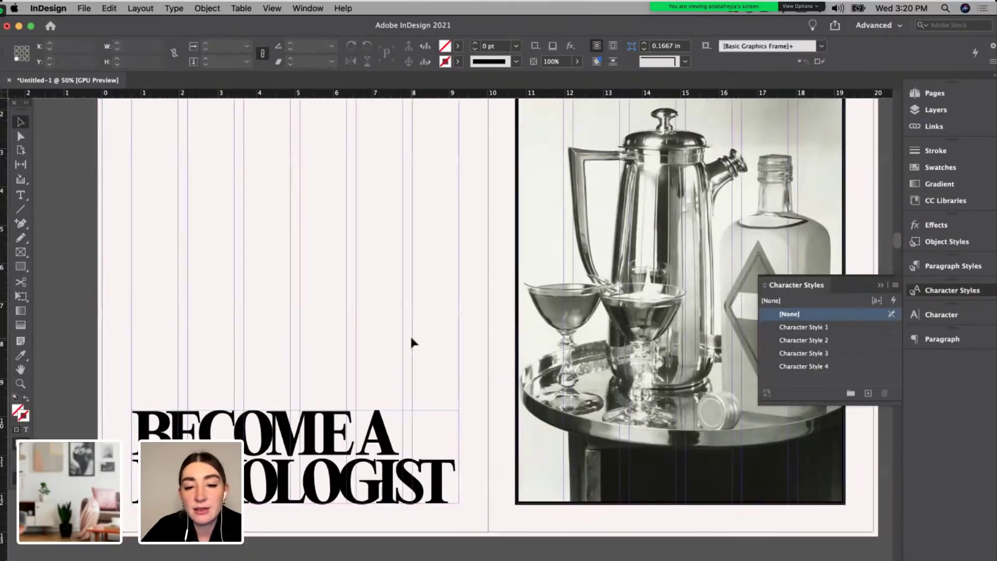
Step: Raise the lower edge of the cocktail photo frame slightly to meet the bottom margin guide, and preview the spread
click(530, 447)
drag(681, 505, 682, 502)
click(679, 526)
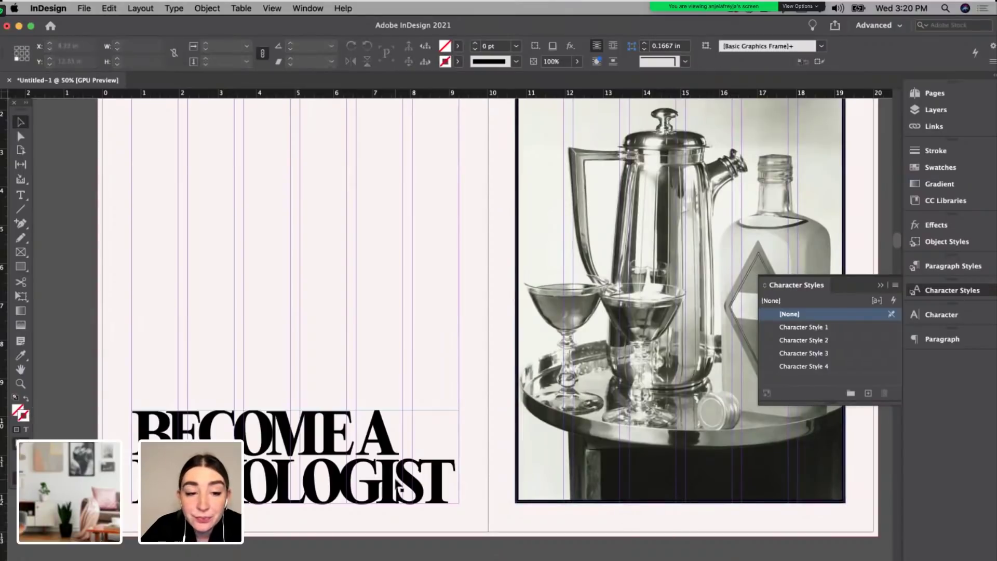
key(w)
key(super+minus)
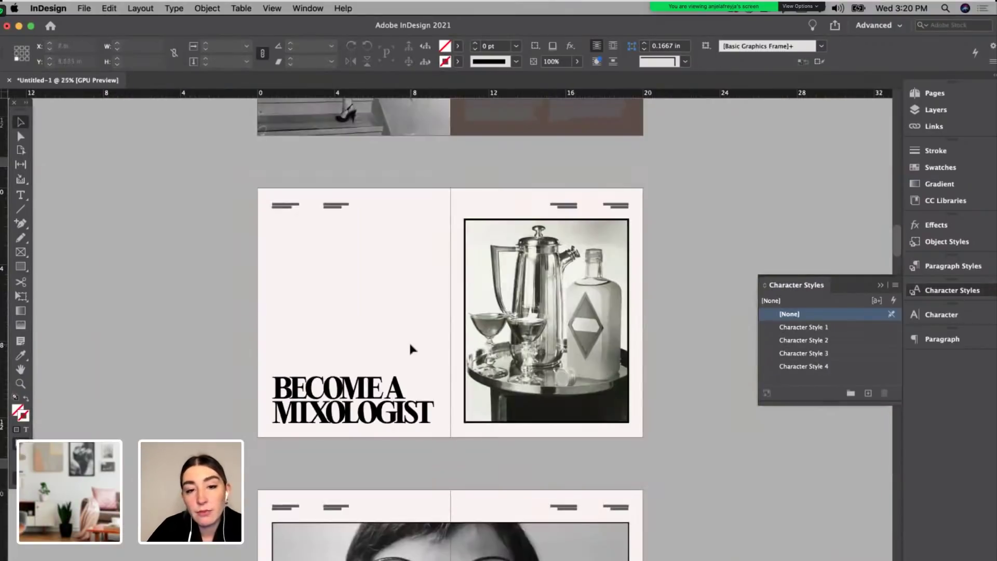
Step: Move the headline back up to the top of the left-hand page, level with the photo's upper edge
click(376, 413)
drag(378, 414, 384, 257)
click(364, 328)
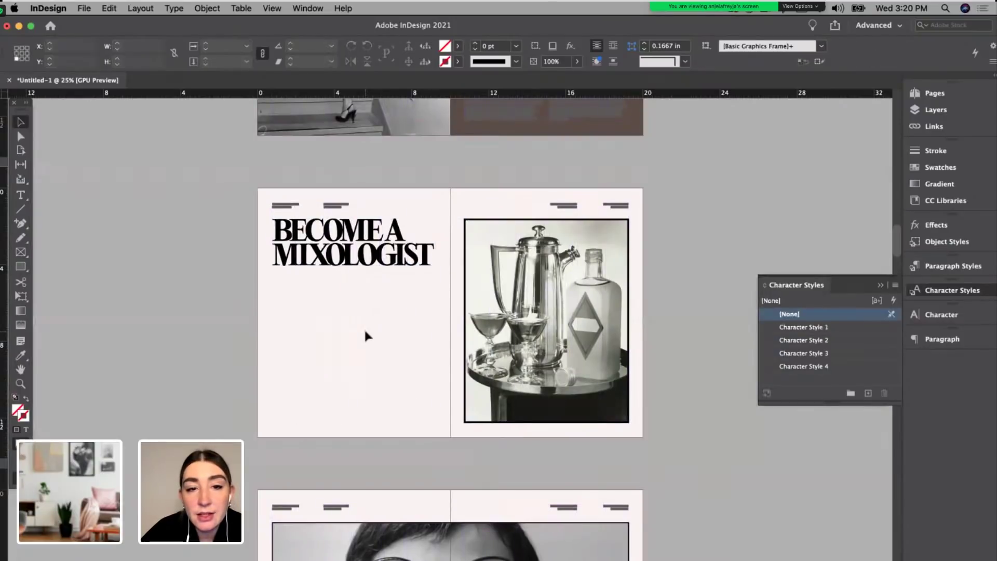
click(362, 346)
Step: Copy the body text frame from the "Become a web sleuth" spread to the bottom-left margin corner of the mixologist spread's left-hand page
scroll(363, 347, down, 5)
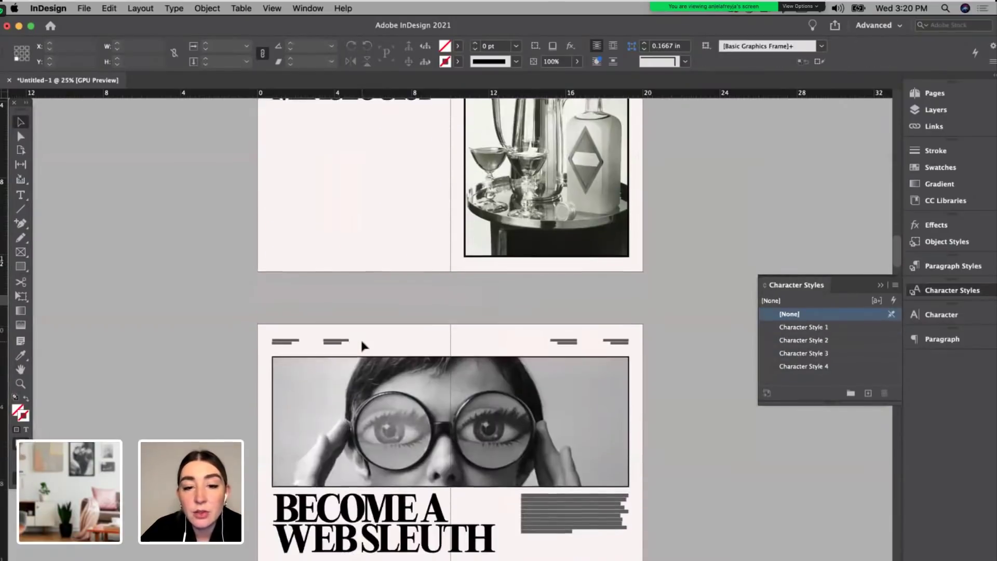
scroll(575, 403, up, 5)
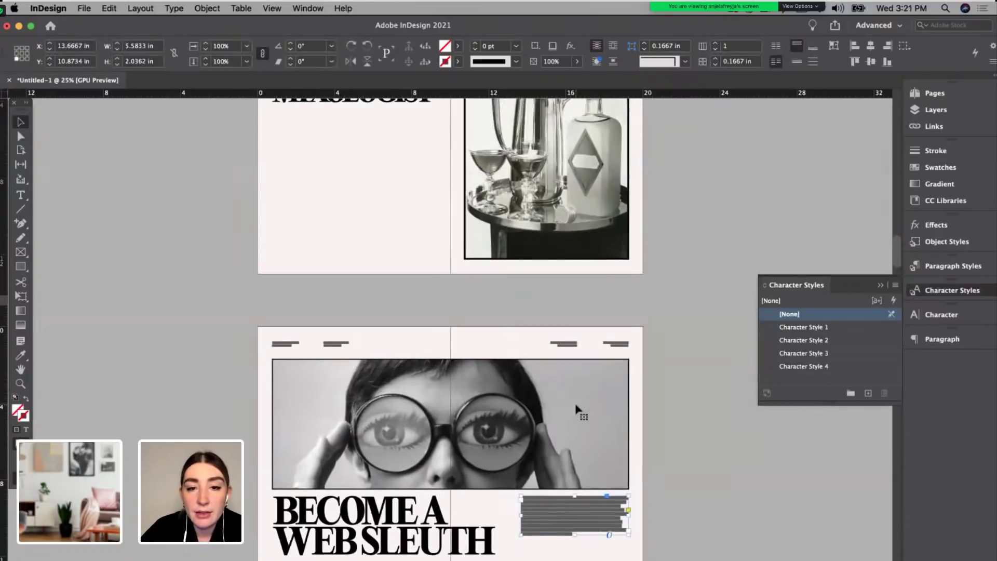
key(w)
click(375, 334)
key(super+equal)
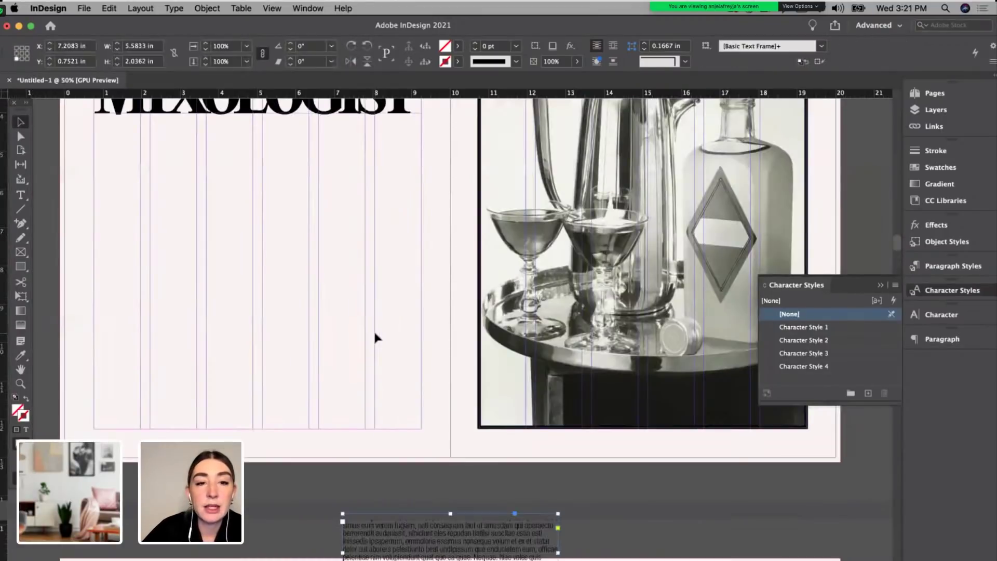
drag(361, 452, 222, 418)
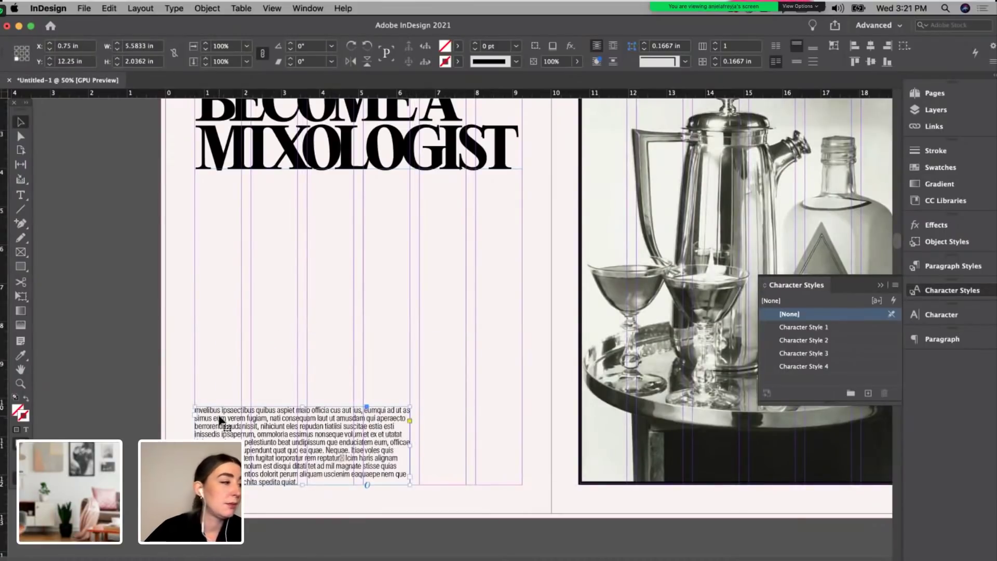
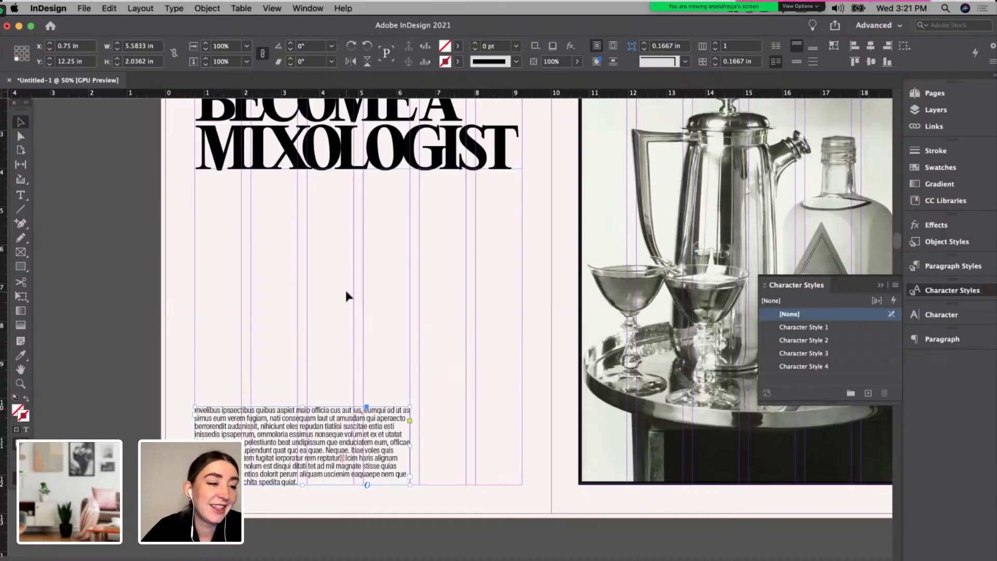
Step: Narrow the body text frame to 4.125 in and thread its overflow into a second frame spanning the page's remaining three columns
scroll(366, 296, up, 2)
drag(395, 478, 343, 478)
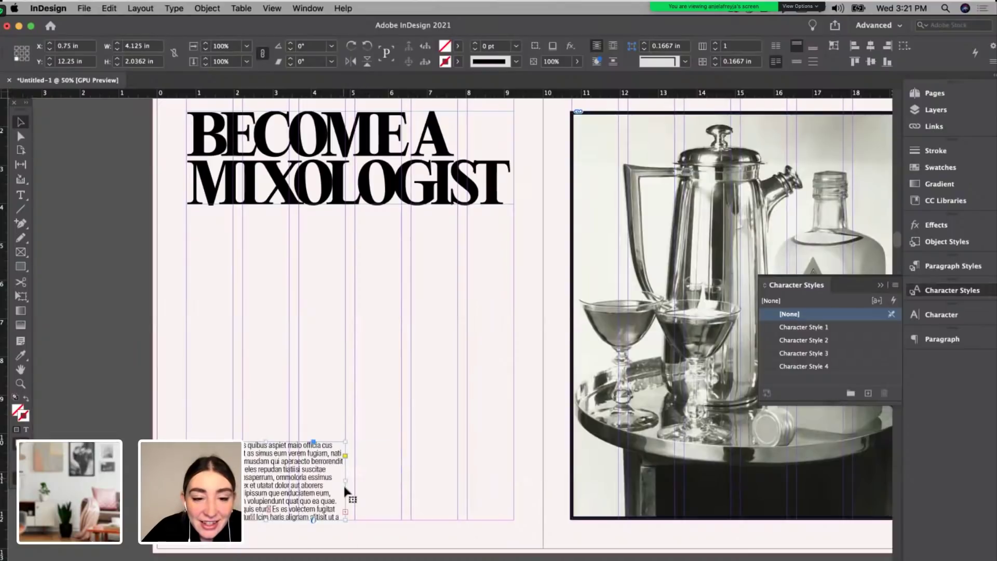
click(346, 514)
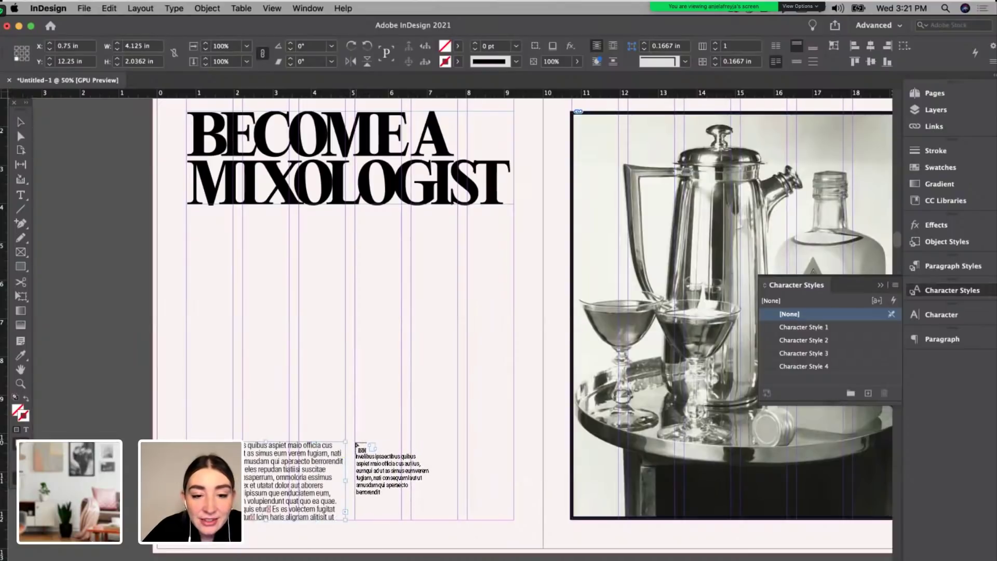
drag(357, 443, 514, 517)
Step: Shorten the two threaded body text frames to about 1.5 in high so they fit the text
drag(348, 518, 351, 500)
click(356, 541)
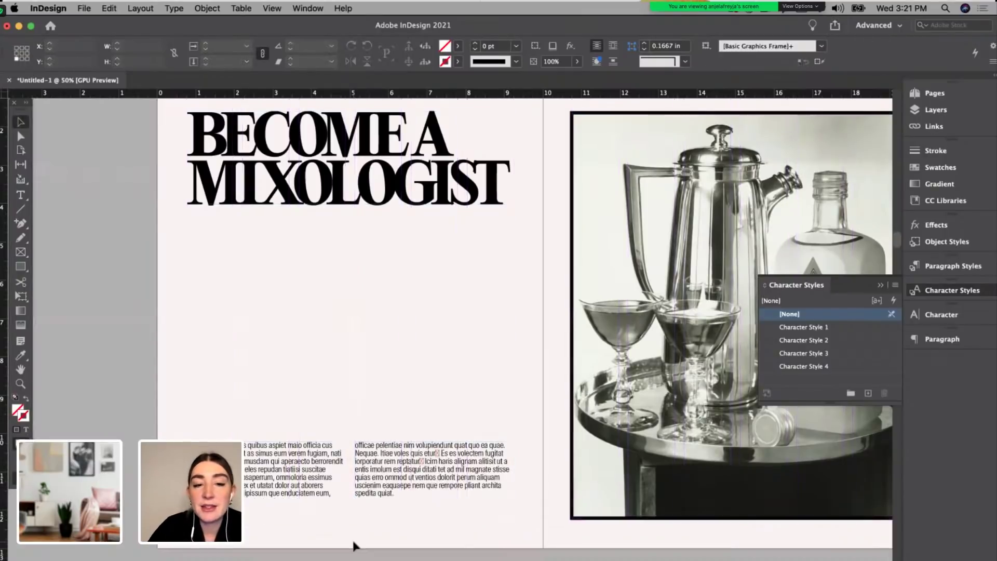
key(super+minus)
key(super+equal)
Step: Move both body text frames down to rest on the left-hand page's bottom margin at Y 12.25 in, and preview the layout
click(349, 524)
key(w)
scroll(349, 525, down, 1)
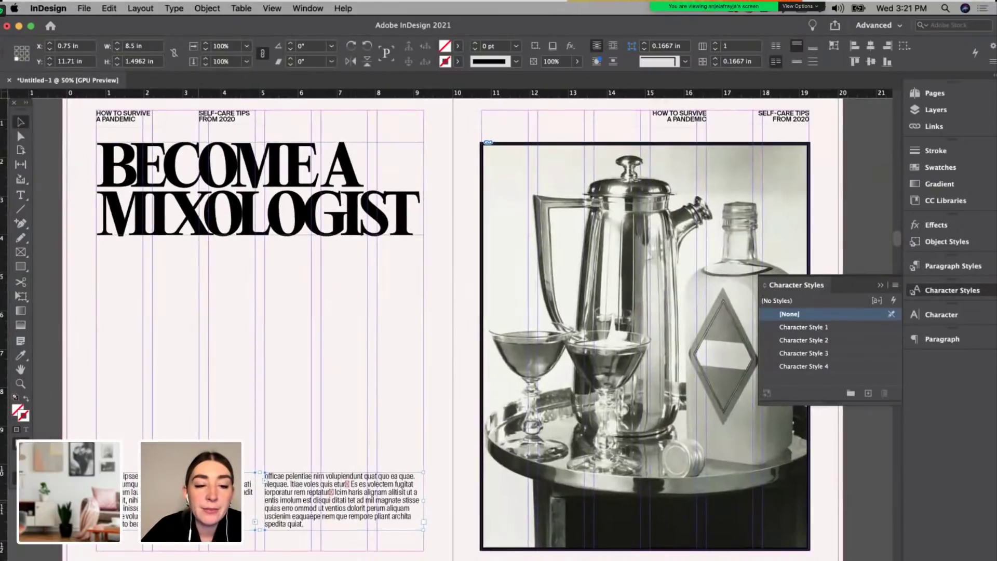
drag(199, 510, 200, 515)
key(shift+super+a)
key(w)
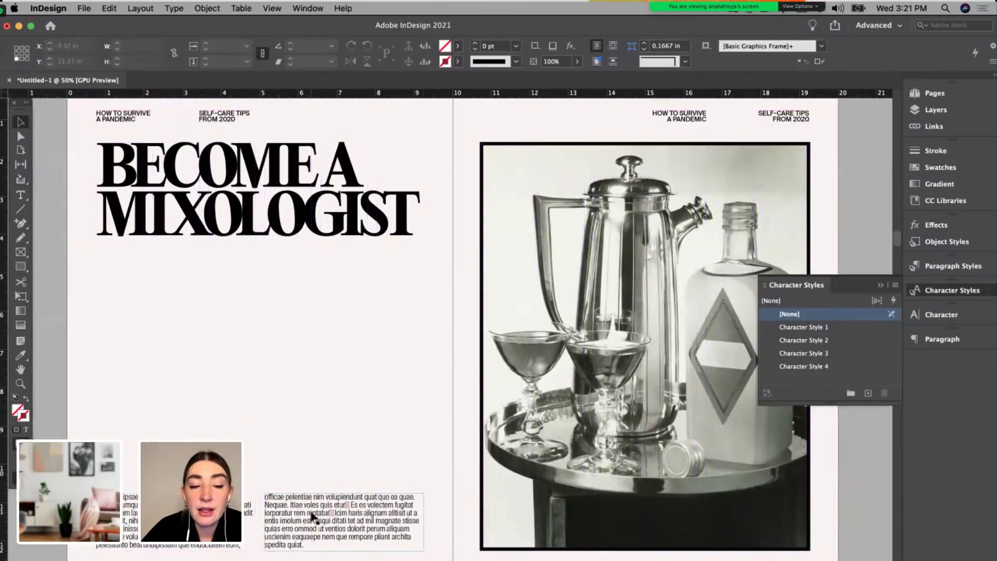
scroll(269, 503, down, 1)
scroll(269, 503, down, 3)
click(235, 403)
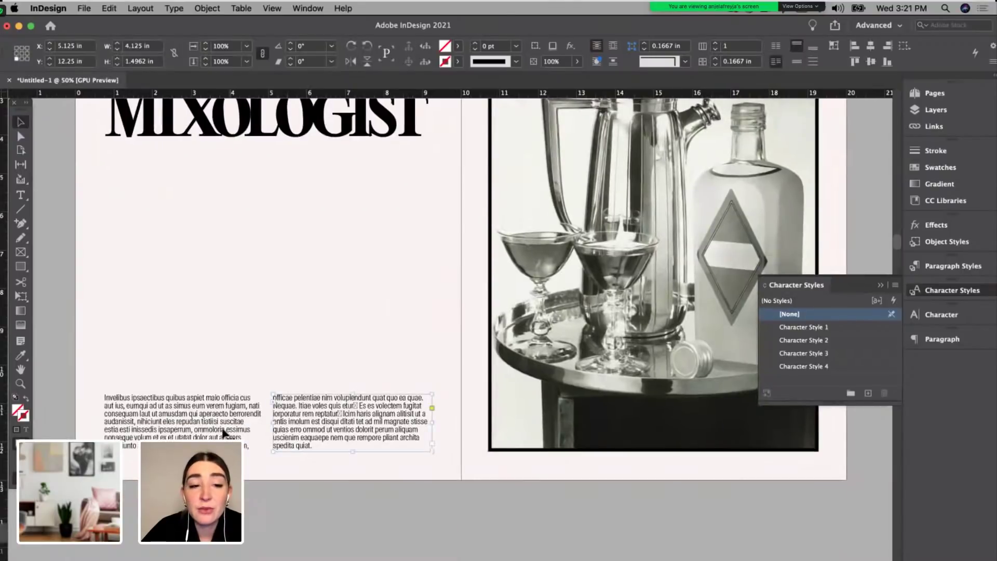
click(277, 330)
scroll(277, 331, up, 4)
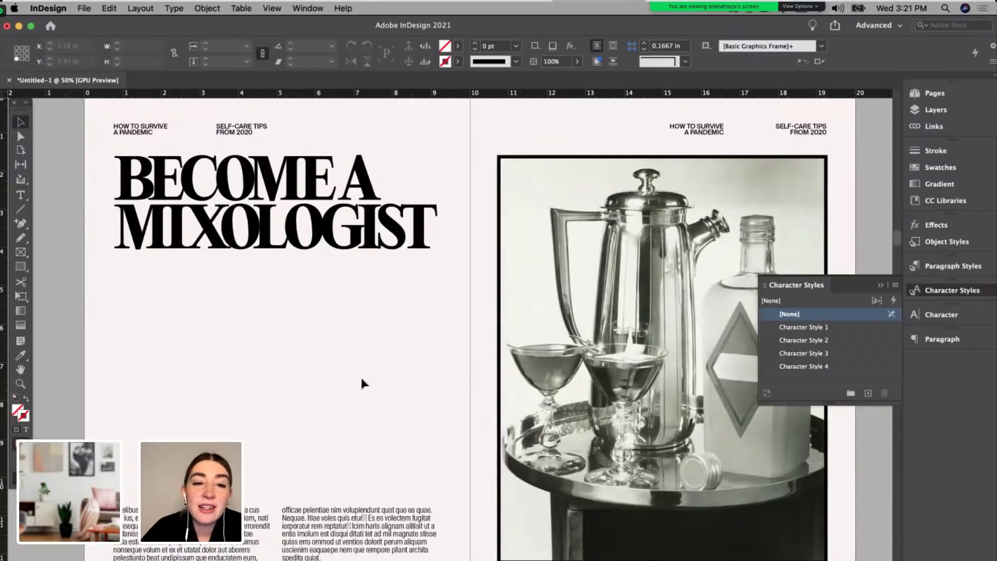
Step: Move both body text frames up to sit directly beneath the "Become a mixologist" headline, and preview the spread
click(283, 519)
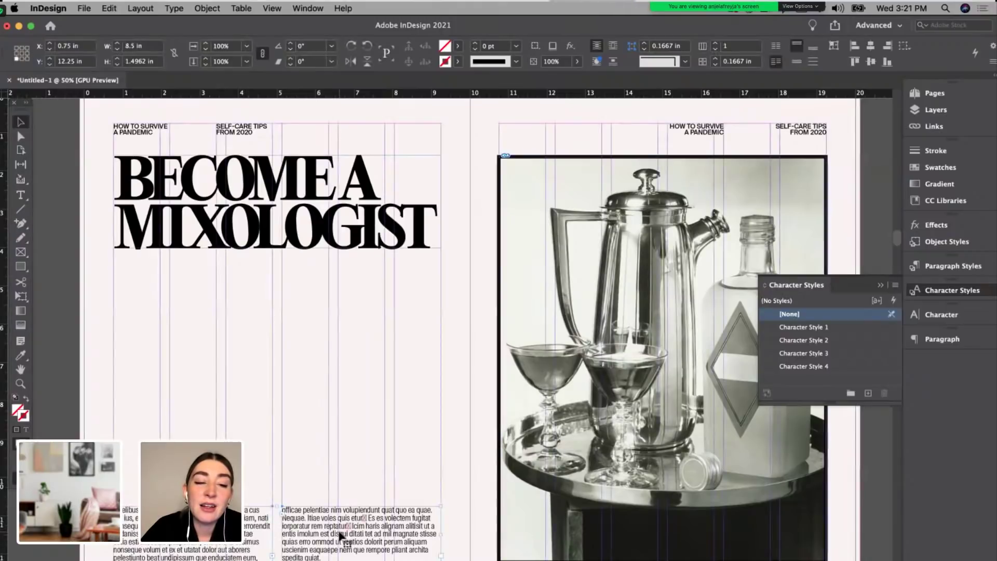
drag(334, 533, 348, 285)
key(w)
click(320, 381)
key(super+minus)
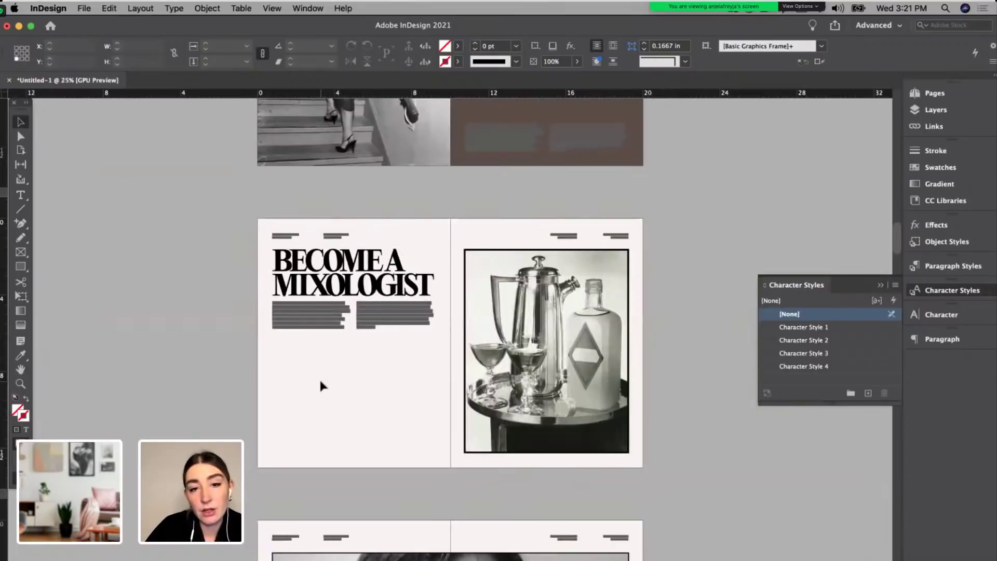
key(super+equal)
scroll(320, 382, right, 2)
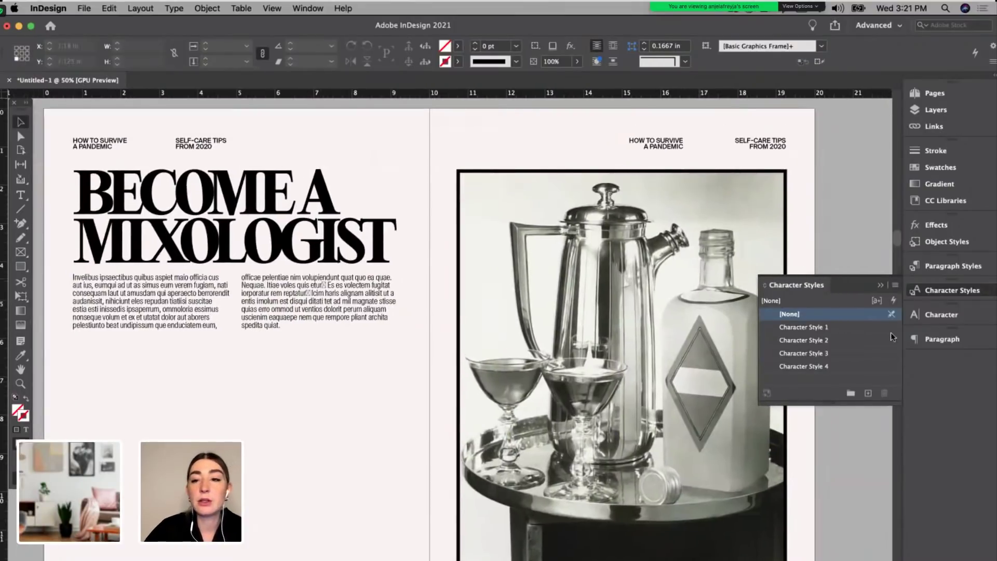
scroll(691, 425, down, 3)
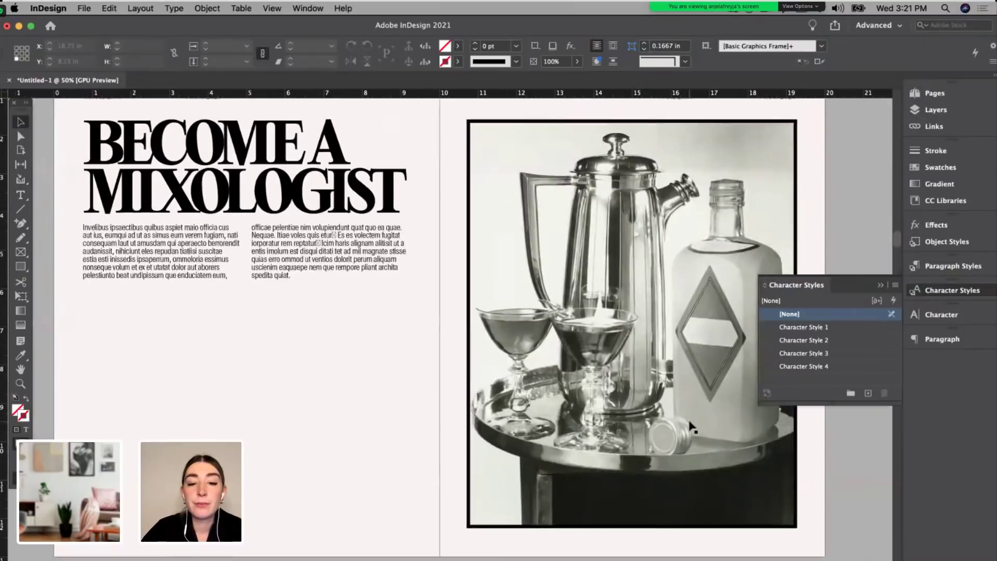
scroll(690, 425, down, 1)
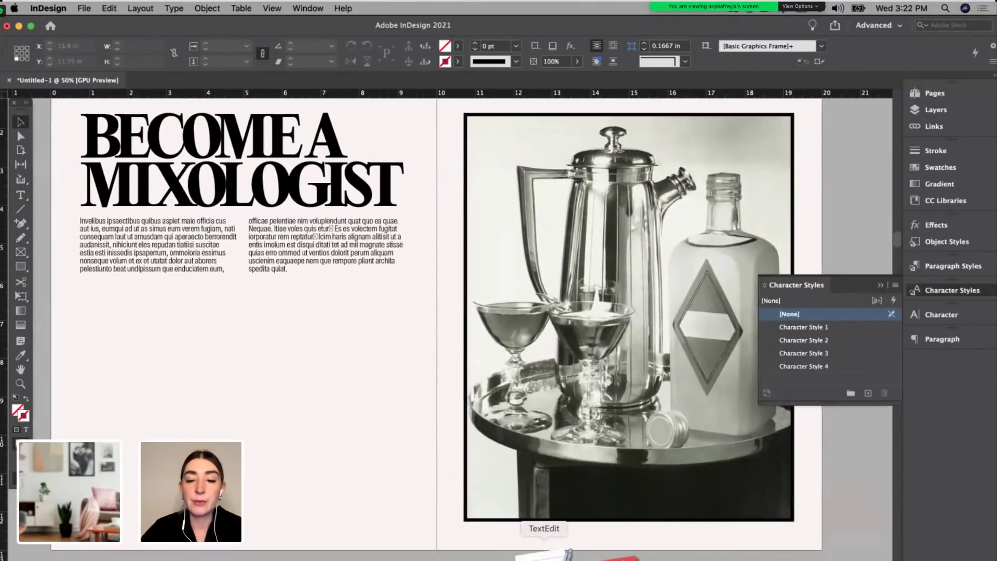
Step: Switch to the LIST document in TextEdit and make item 5, "Become a mixologist", bold
click(569, 553)
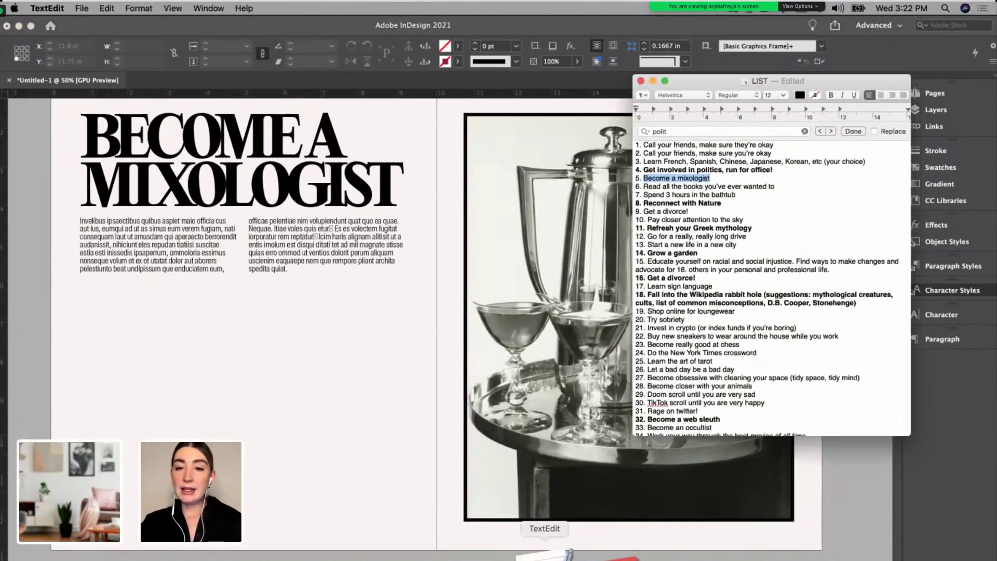
key(super+c)
drag(727, 177, 621, 176)
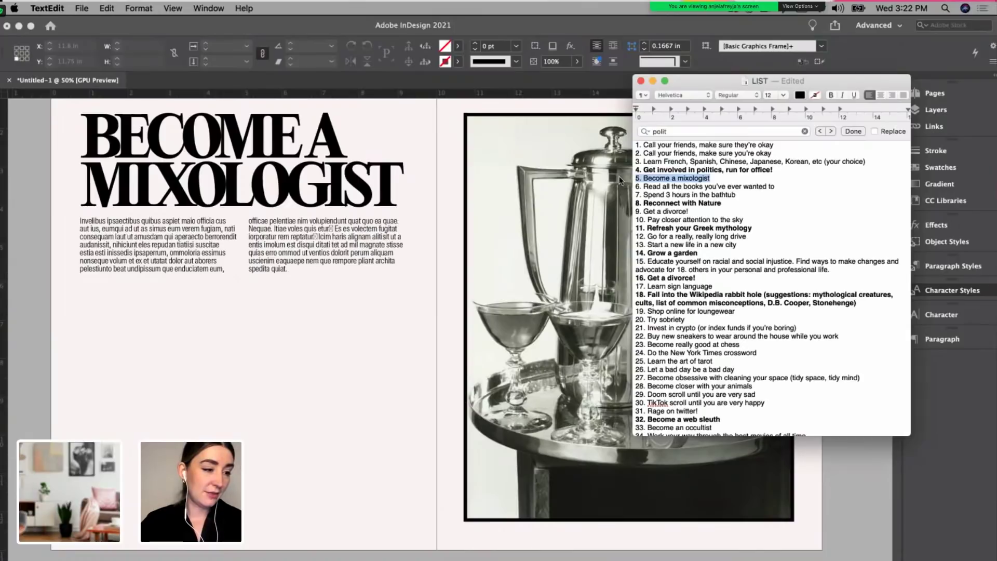
key(super+b)
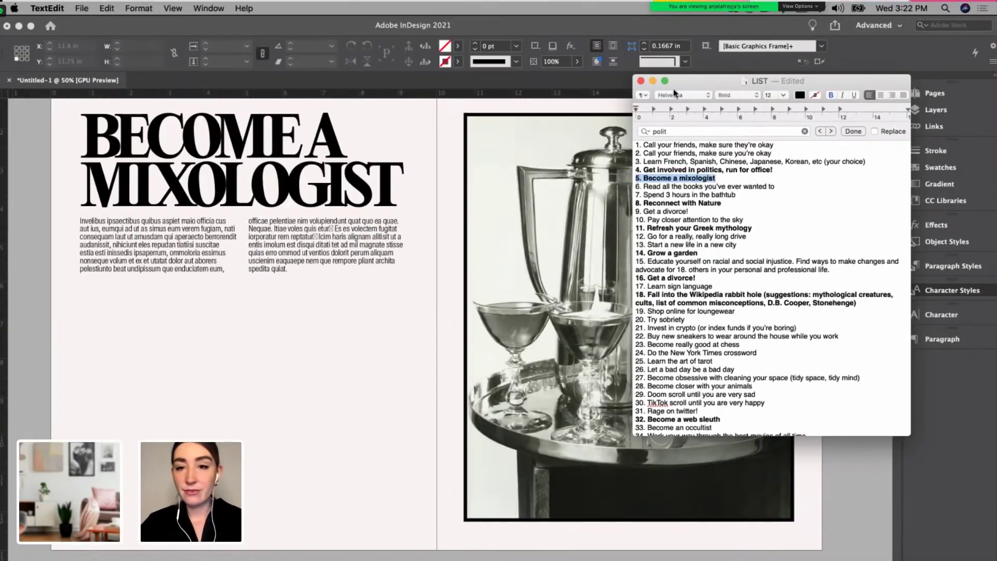
click(700, 169)
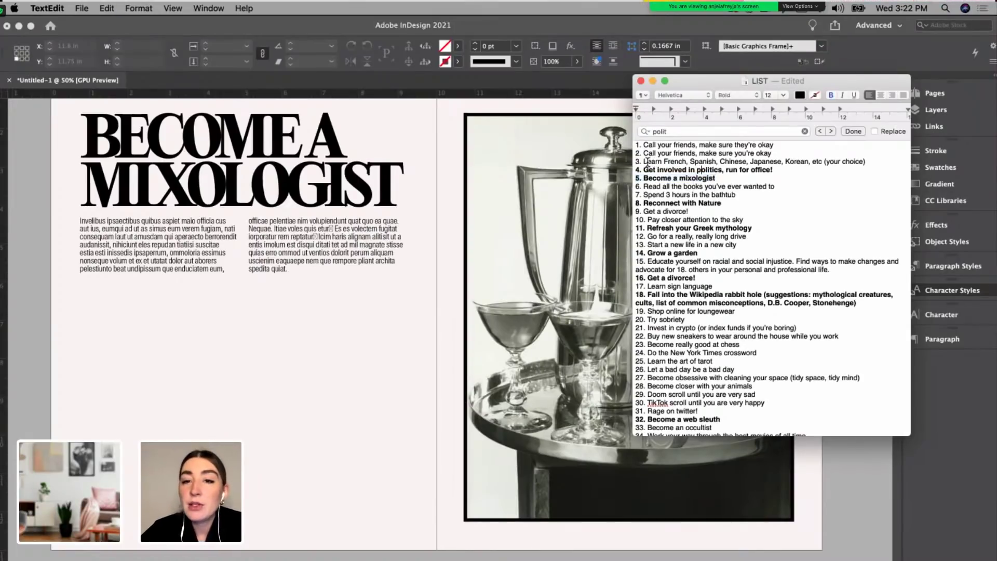
Step: Copy item 3, "Learn French, Spanish, Chinese, Japanese, Korean, etc (your choice)", from the LIST document and switch back to InDesign
drag(644, 161, 872, 163)
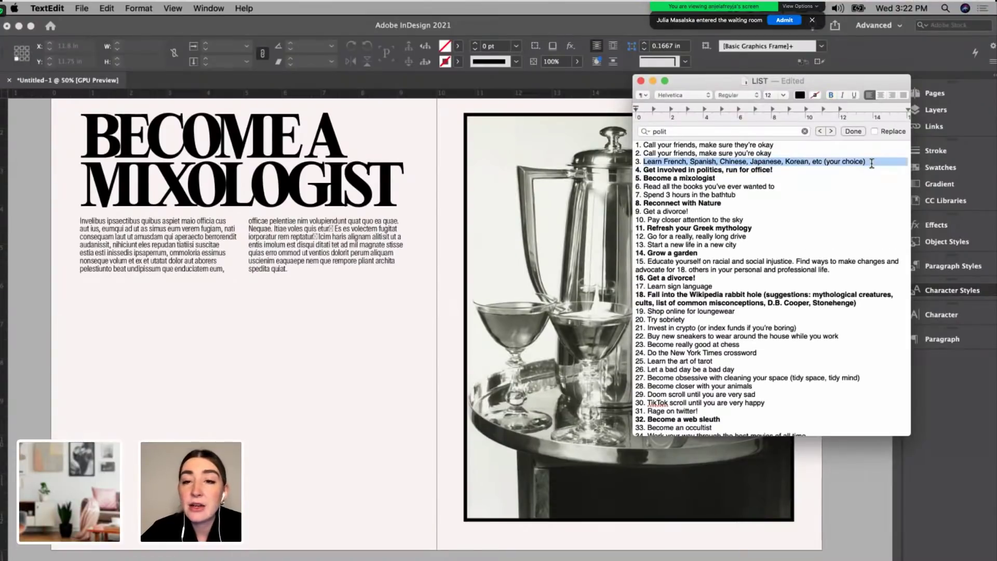
click(340, 385)
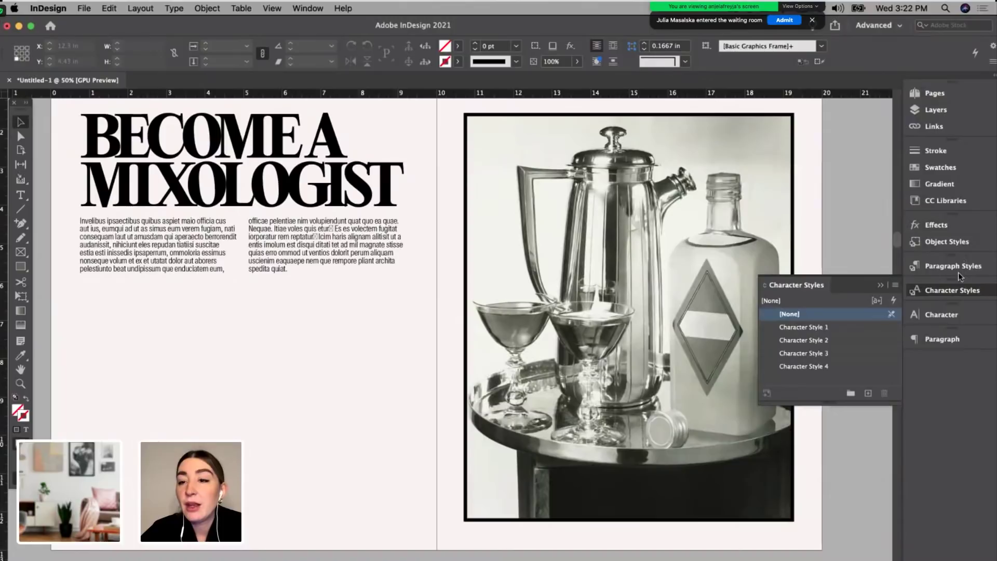
click(881, 284)
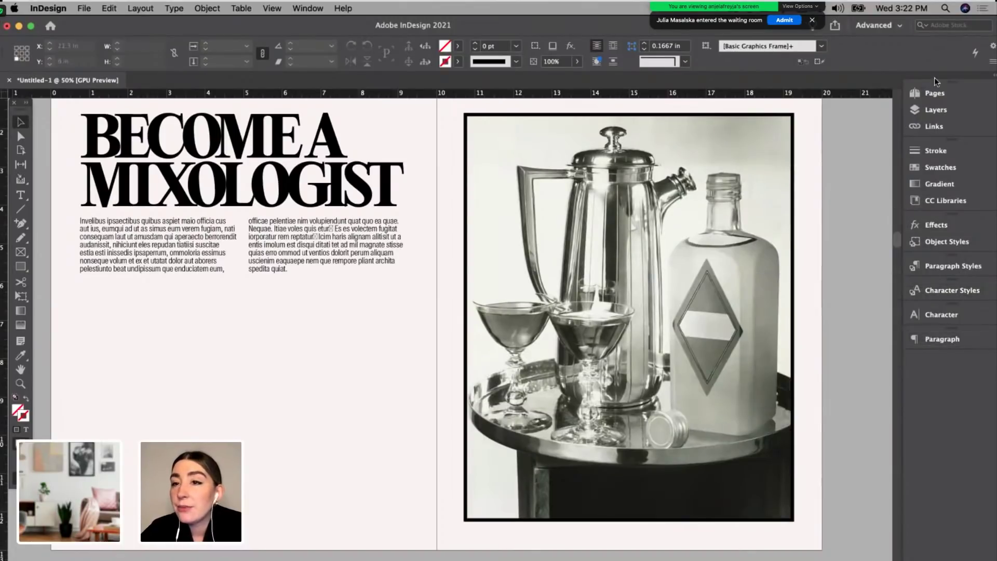
Step: Apply C-Master to pages 18-19 and bring that whole spread into view
click(934, 93)
scroll(833, 362, up, 5)
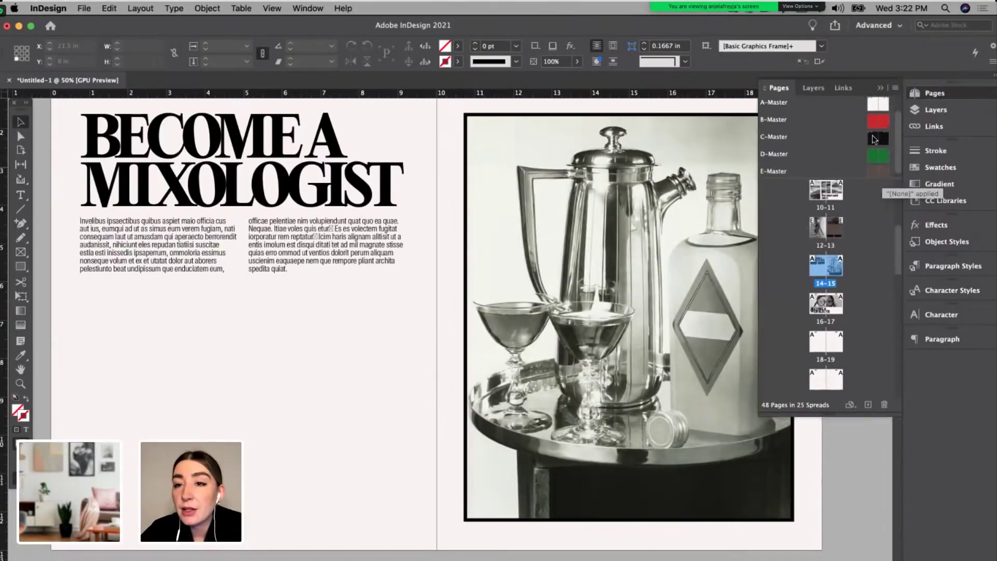
click(874, 139)
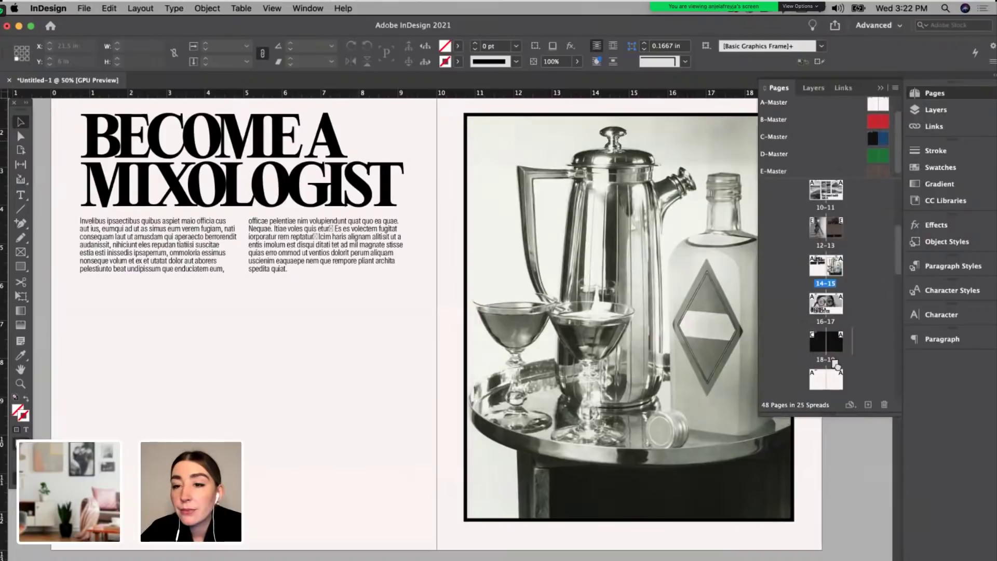
drag(836, 363, 834, 345)
double_click(834, 343)
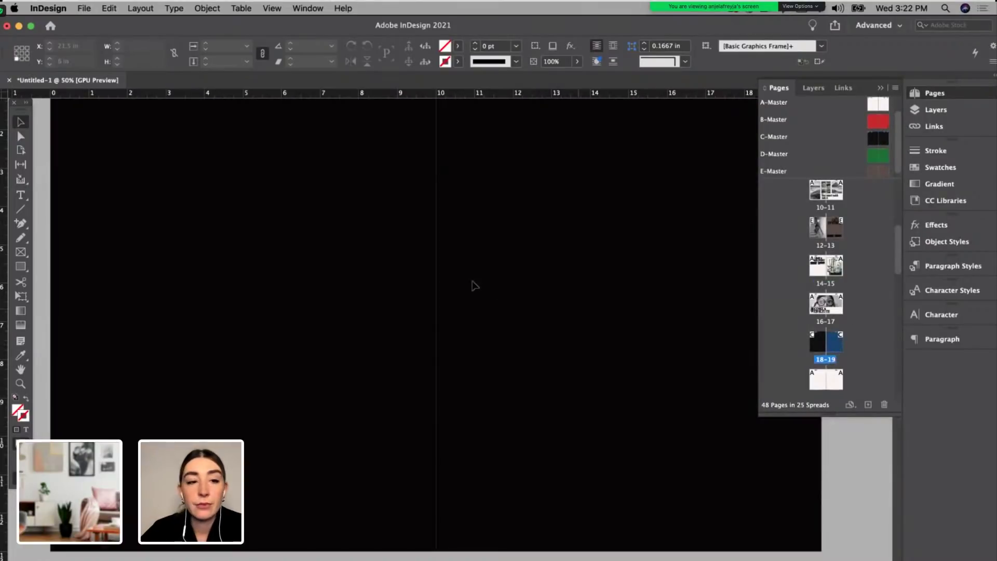
key(super+minus)
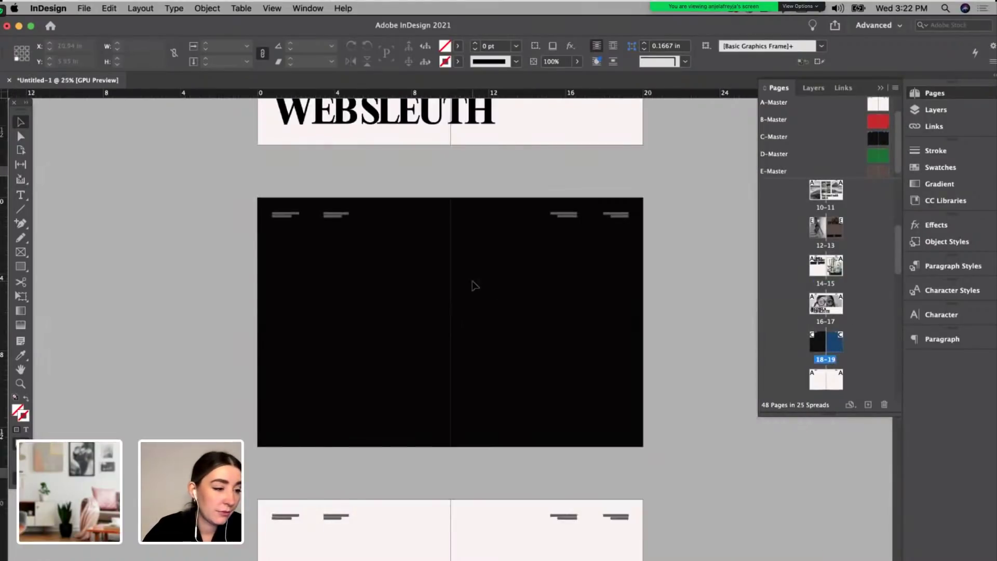
Step: Create a text frame about 16.19 in wide and 10.22 in high across the black spread and paste the copied line into it
key(w)
key(super+equal)
key(t)
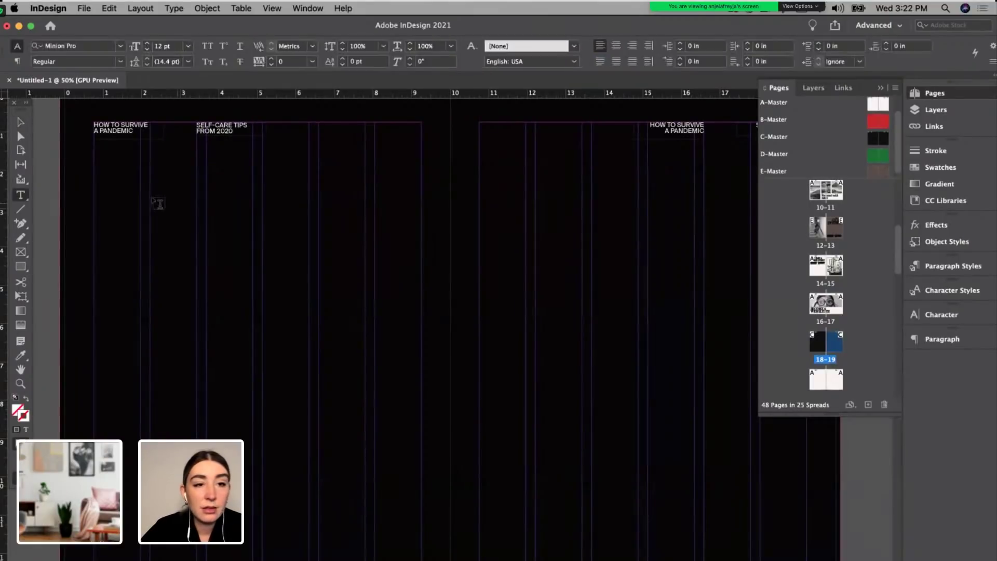
drag(94, 171, 718, 557)
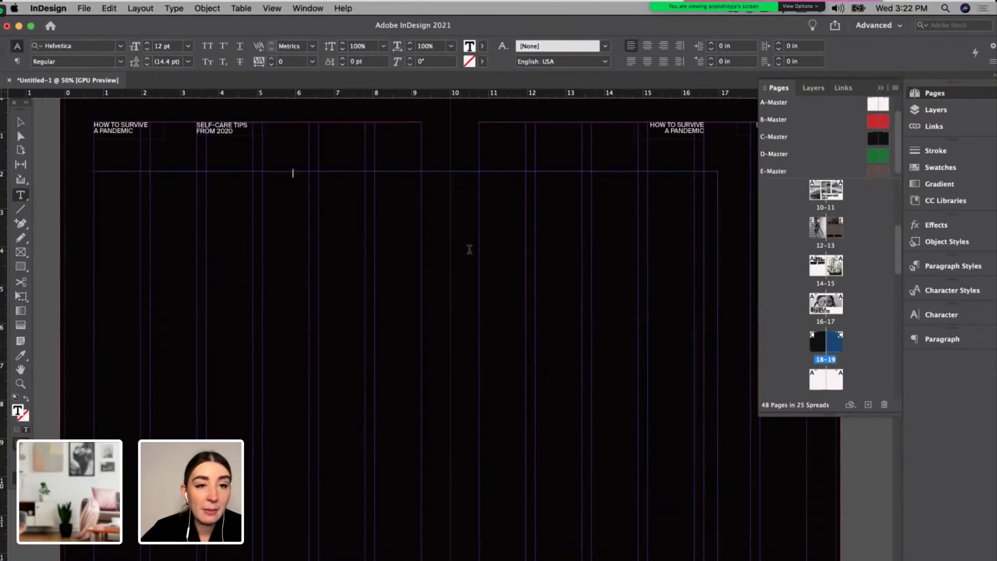
Step: Apply Character Style 1 to all of the pasted text on the black spread
key(super+a)
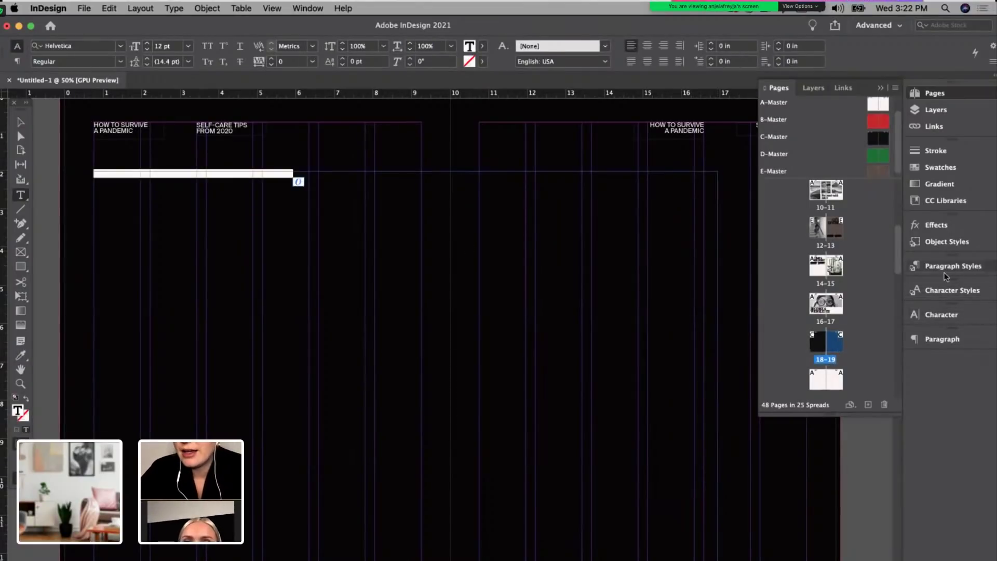
click(945, 290)
click(804, 327)
Step: Color the entire headline off-white using a swatch from Color Group 1
click(358, 238)
key(super+a)
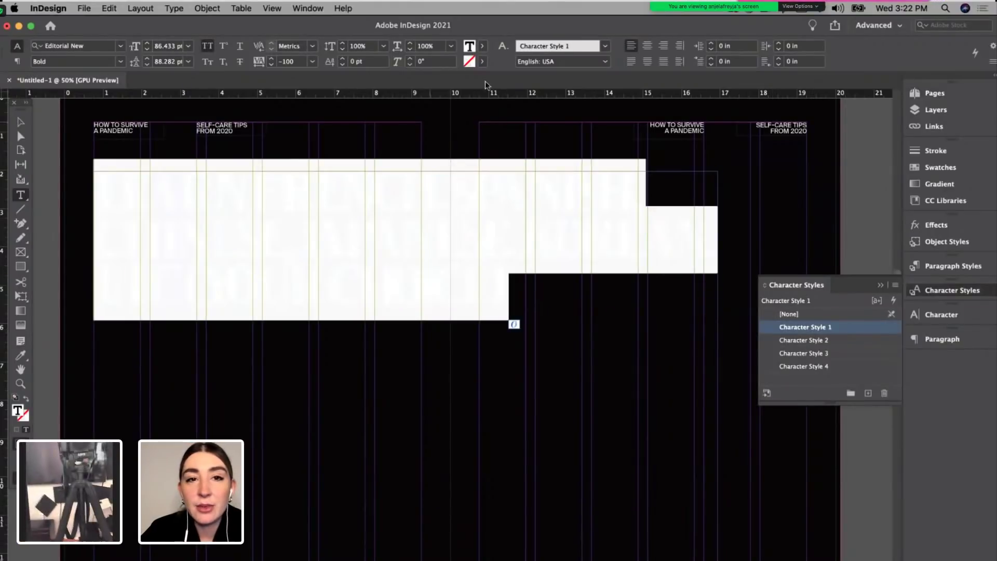
click(484, 47)
scroll(431, 125, down, 2)
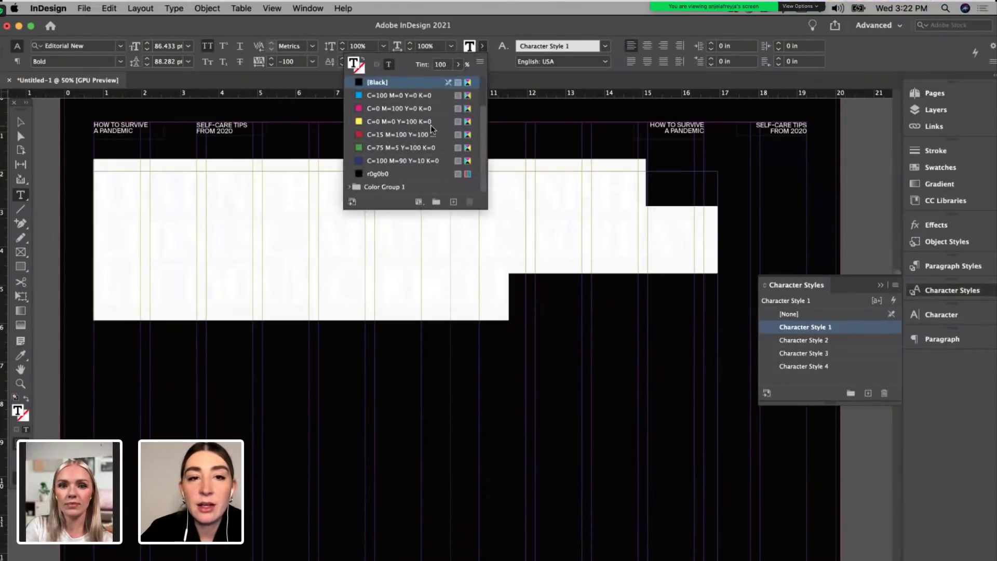
click(349, 187)
click(378, 186)
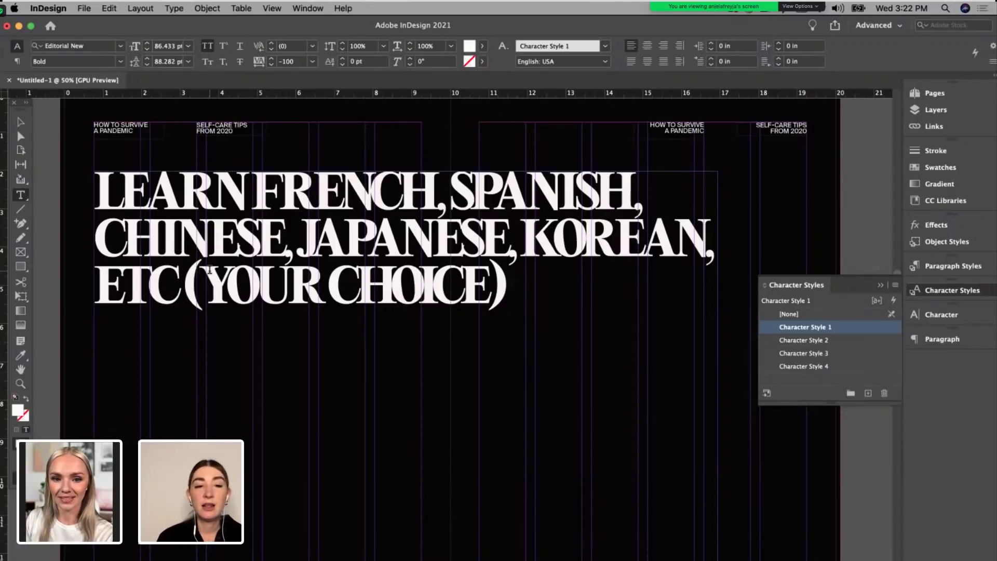
Step: Set "(your choice)" at the end of the headline to the Light font weight
click(209, 271)
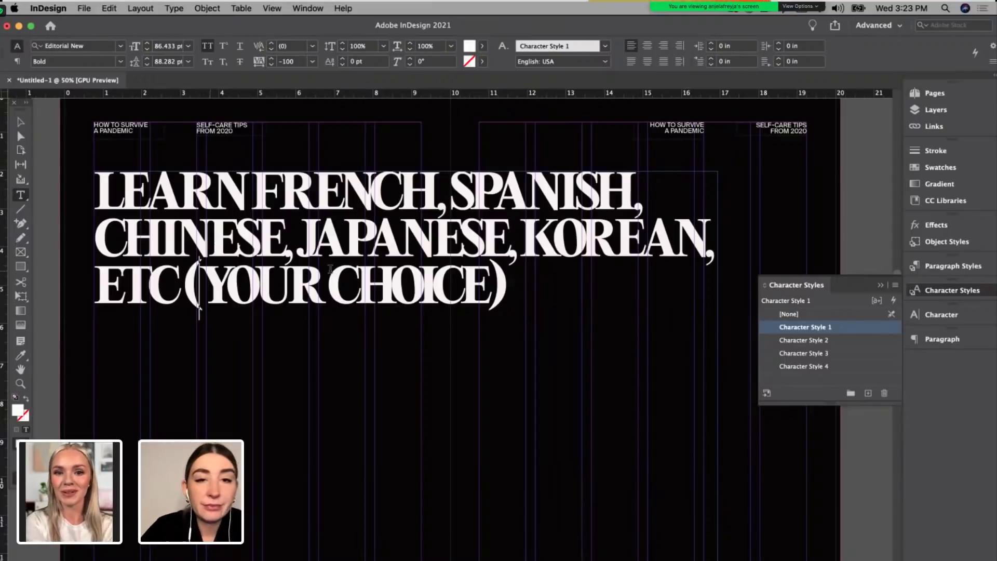
key(super+a)
click(368, 234)
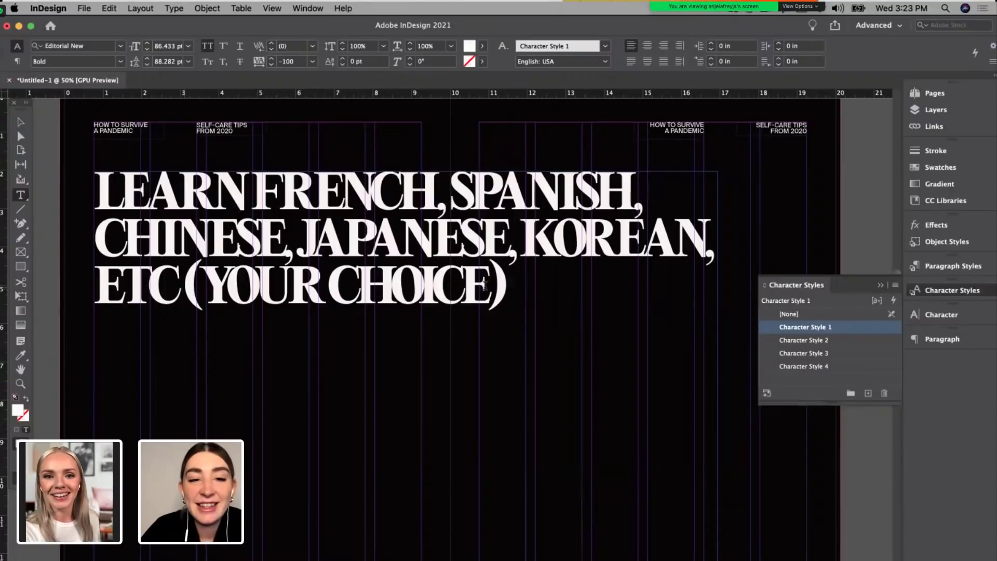
drag(185, 287, 508, 304)
click(120, 61)
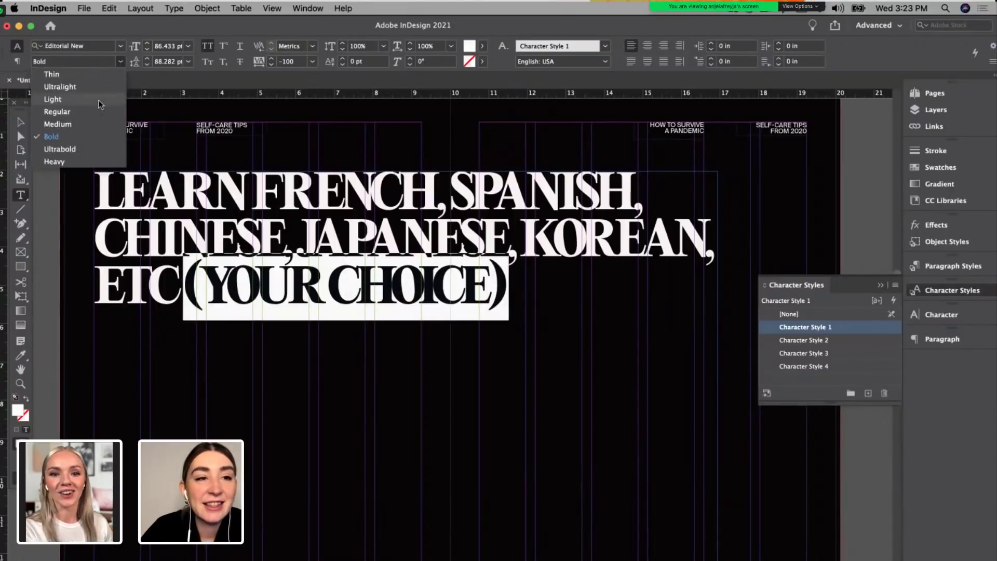
click(100, 105)
Step: Increase the font size of the whole headline to 125 pt
key(super+a)
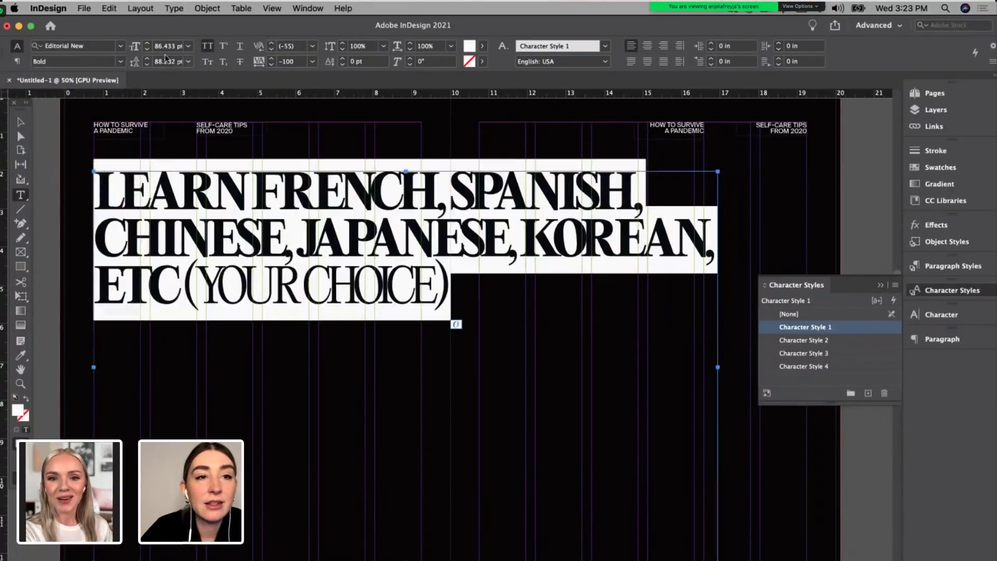
click(148, 43)
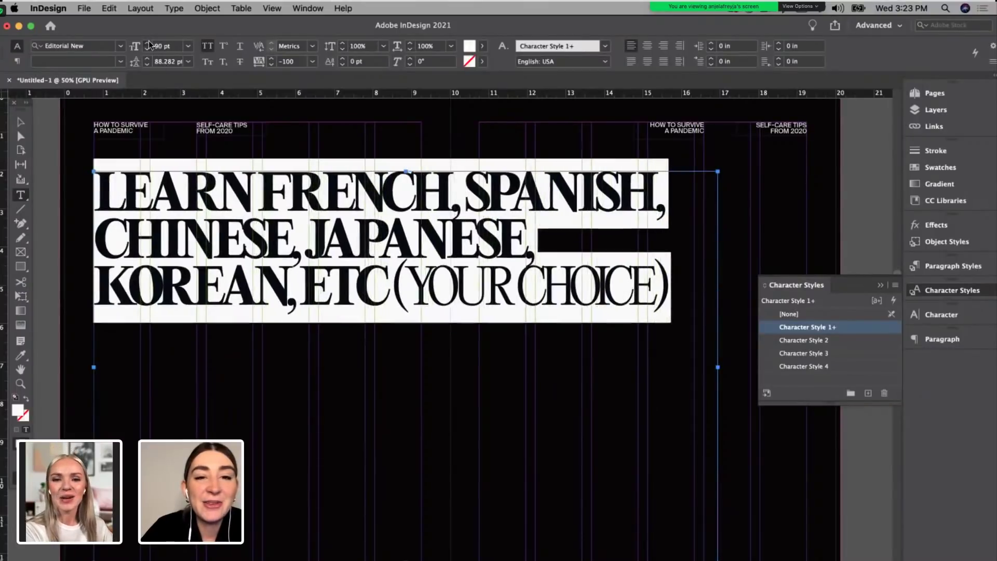
click(148, 43)
click(148, 44)
click(147, 43)
click(148, 43)
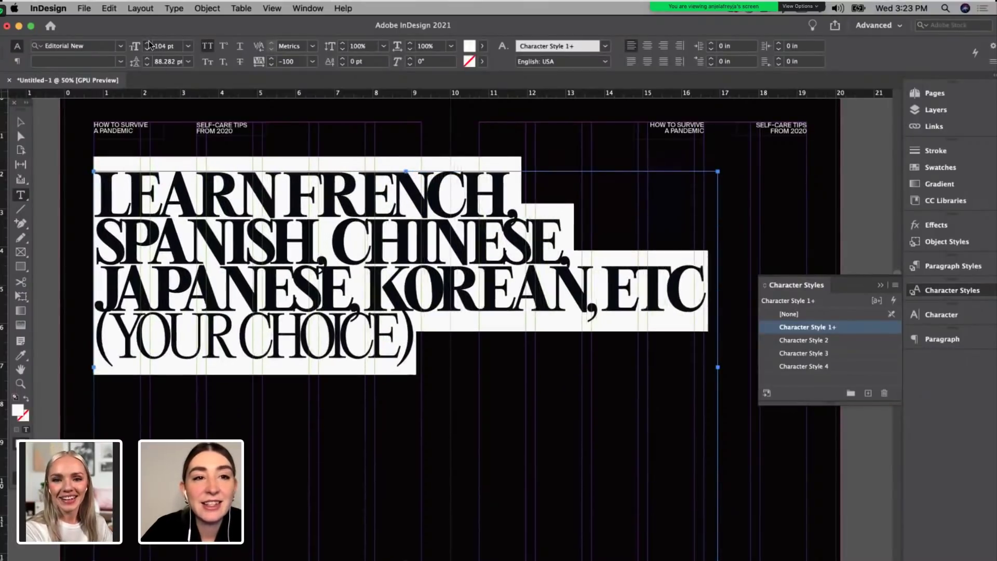
click(148, 44)
click(148, 43)
click(148, 43)
click(148, 43)
click(148, 43)
click(147, 43)
click(147, 43)
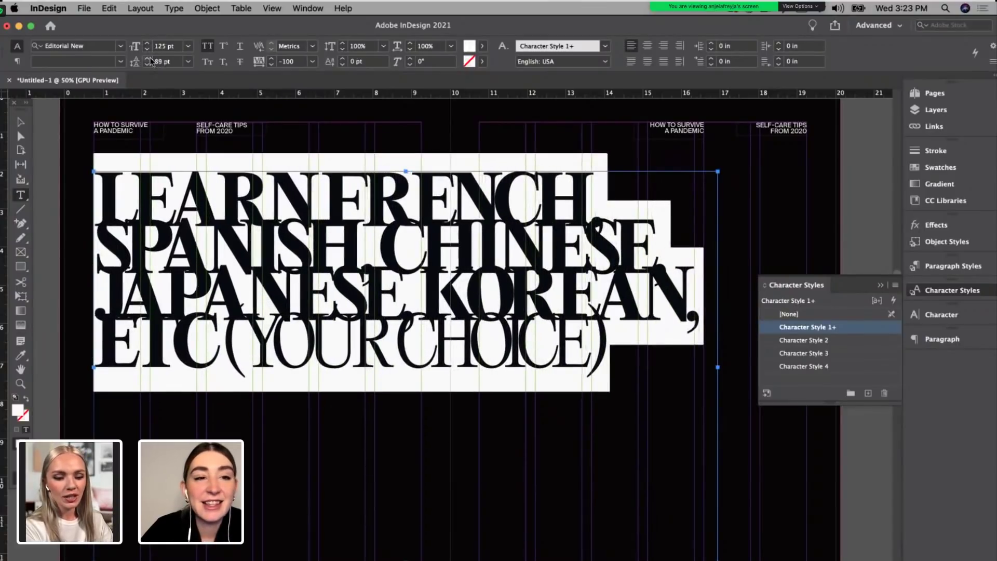
Step: Set the headline's leading to 110 pt and its tracking to -75
click(148, 58)
click(148, 58)
click(148, 58)
click(148, 59)
click(312, 62)
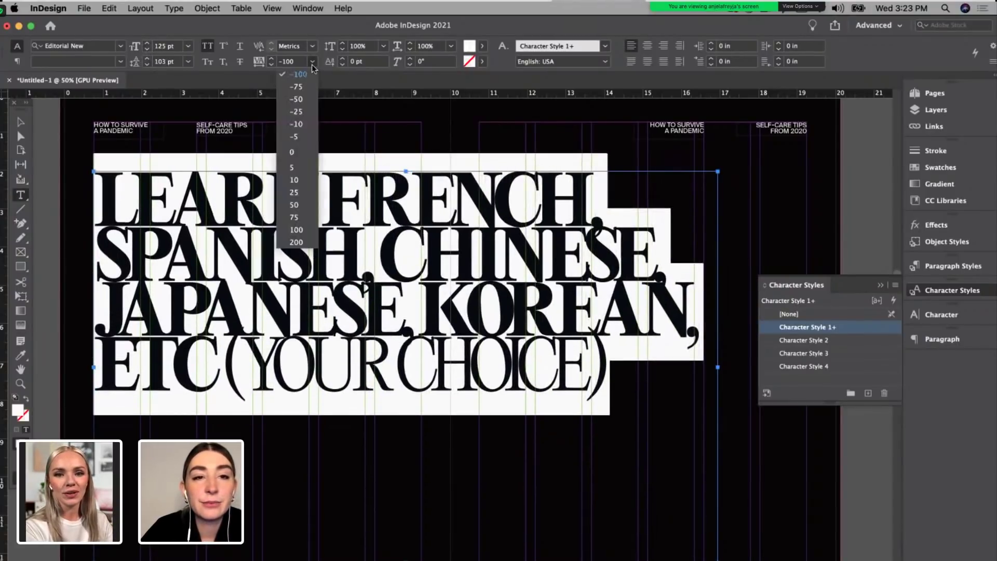
click(307, 89)
click(148, 58)
click(147, 58)
click(147, 58)
click(147, 57)
click(147, 57)
click(148, 57)
click(148, 58)
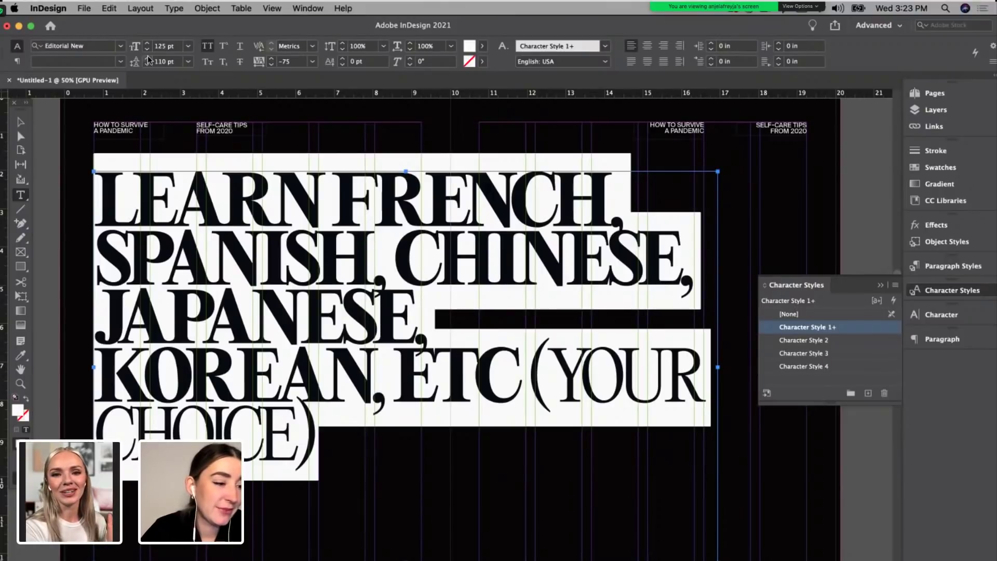
Step: Move "(your choice)" onto its own line and insert a wide gap between "Learn" and "French"
click(301, 315)
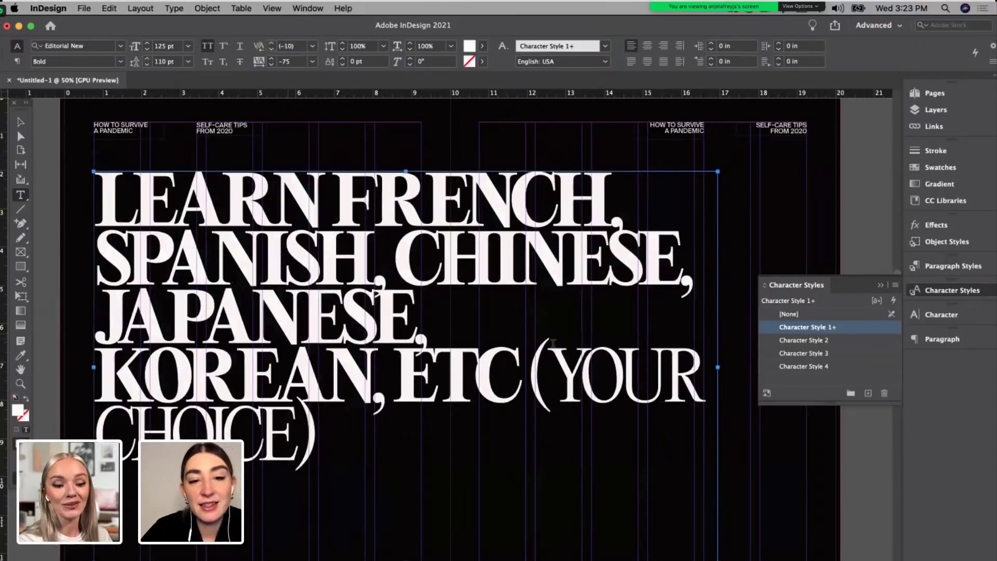
key(Return)
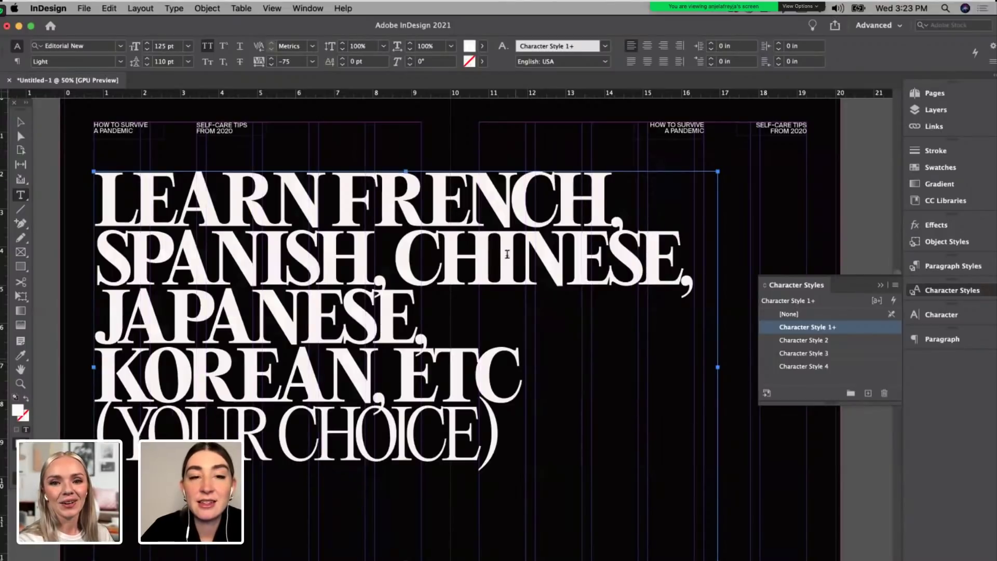
click(340, 197)
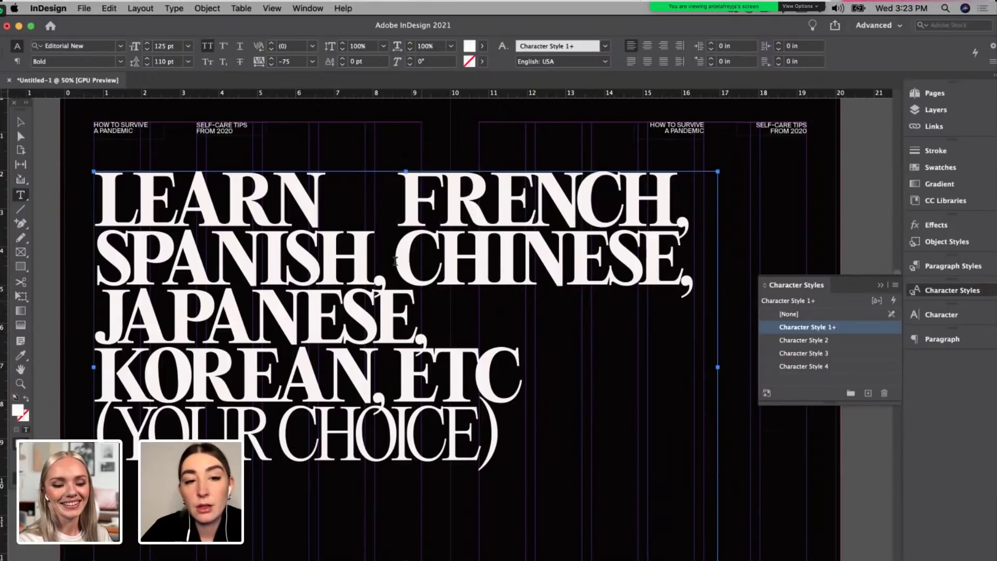
drag(436, 309, 138, 292)
click(473, 231)
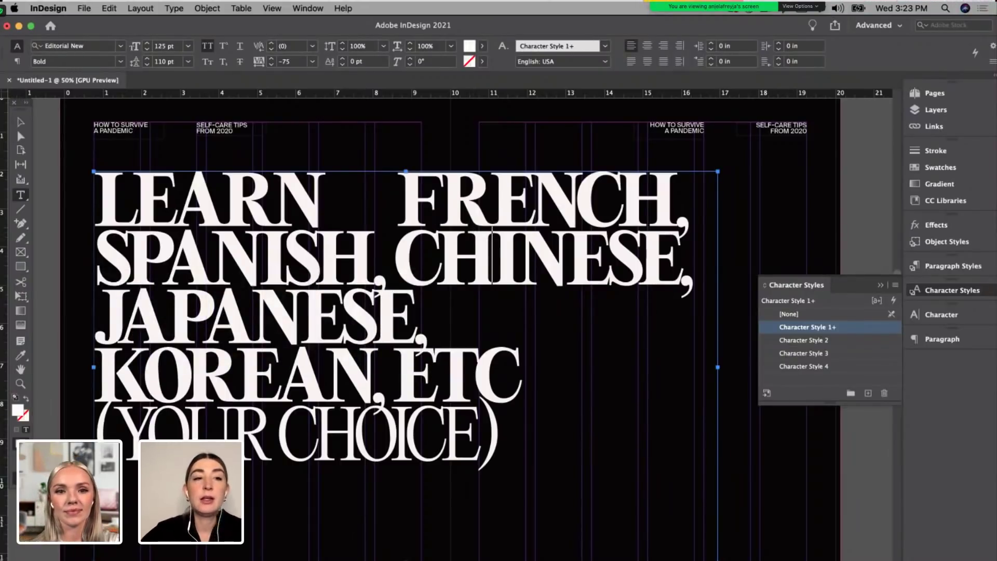
Step: Review the earlier spreads at 25% zoom, then return to the language headline spread and preview it without guides
click(21, 122)
click(64, 122)
key(super+minus)
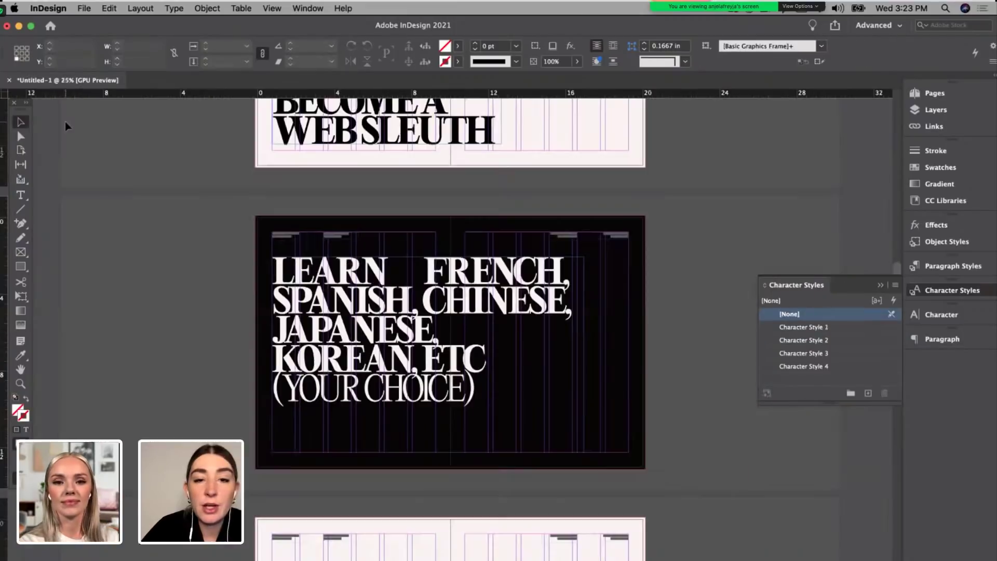
scroll(204, 255, up, 15)
scroll(204, 254, up, 20)
scroll(204, 254, down, 3)
scroll(335, 360, up, 8)
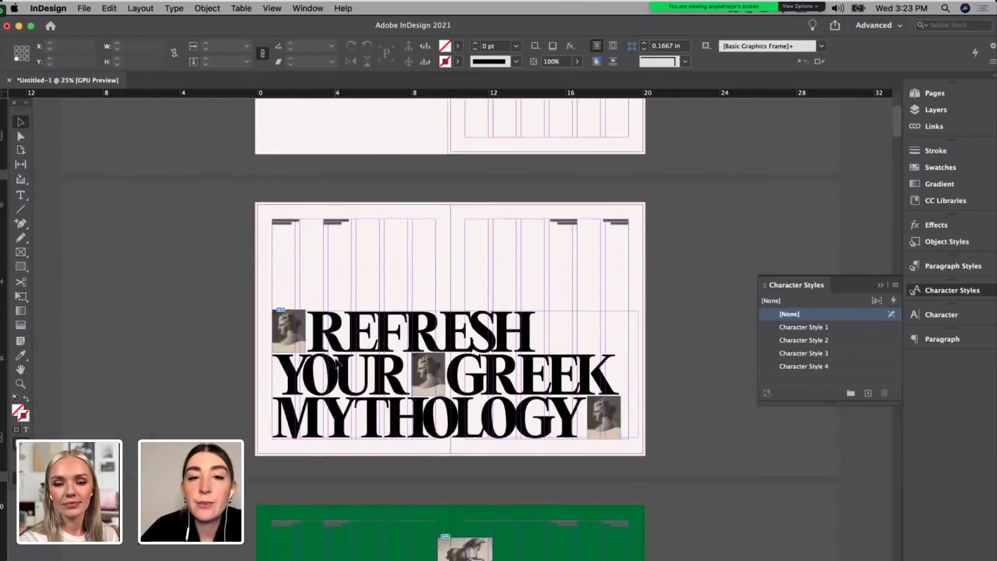
scroll(336, 360, down, 20)
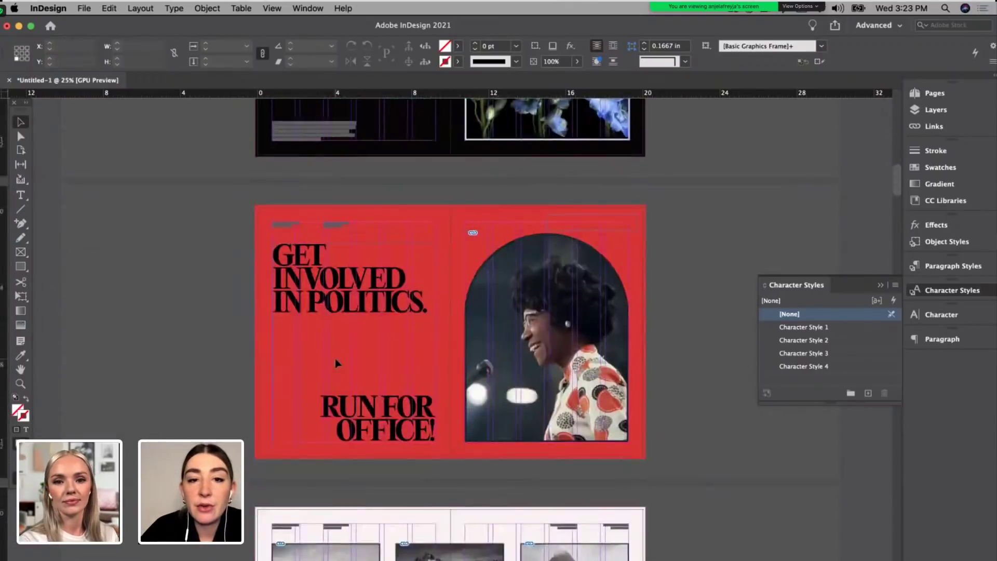
scroll(337, 362, down, 4)
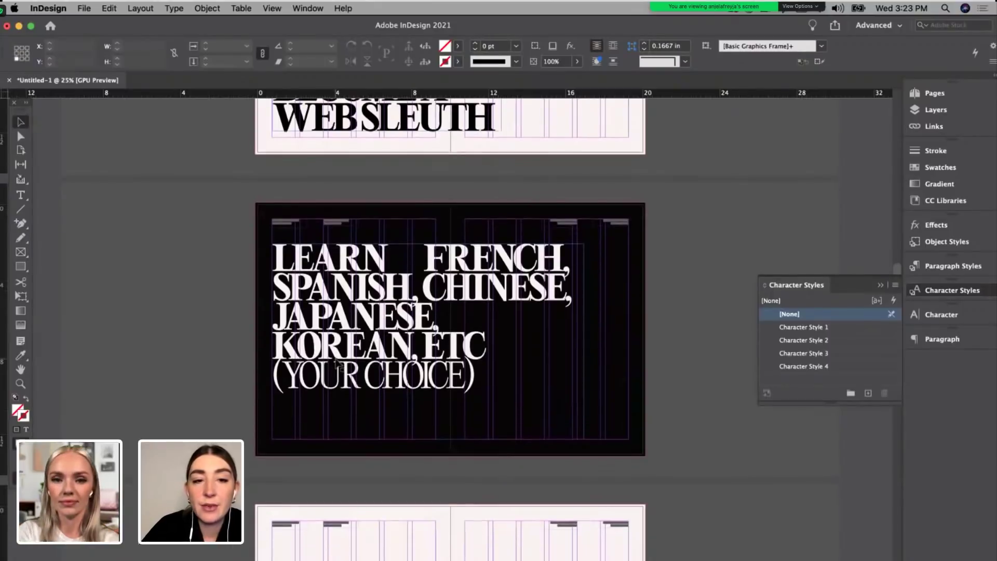
scroll(336, 364, up, 2)
key(w)
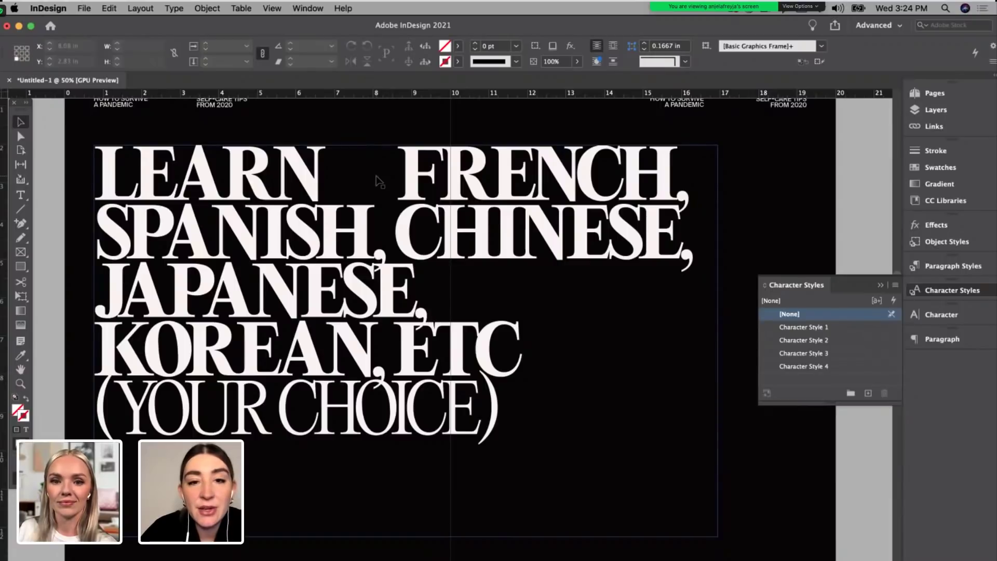
Step: Place the still-life photo of cheeses, about 3 in wide, over the headline's gap between "Learn" and "French"
key(super+Tab)
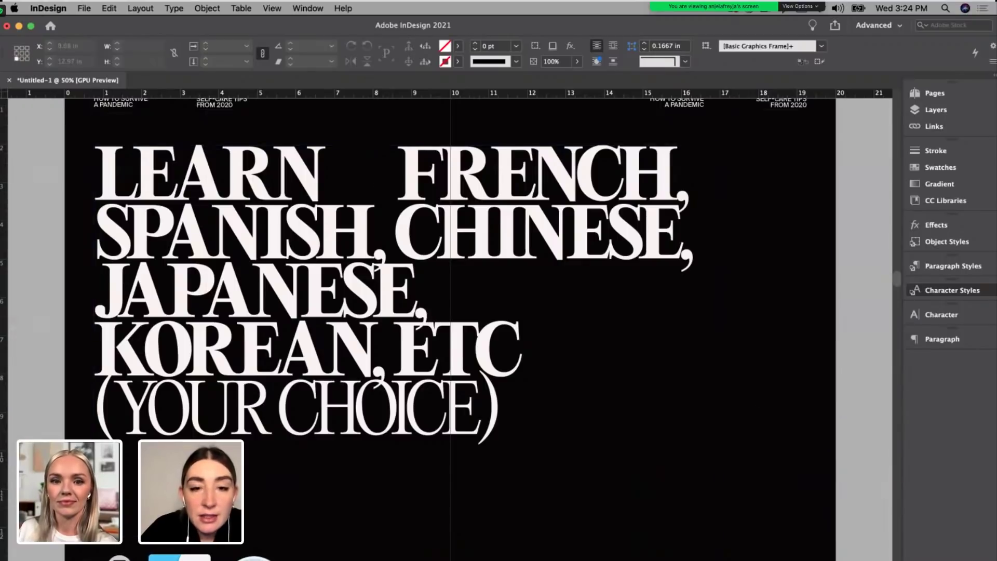
click(656, 353)
drag(525, 338, 29, 370)
drag(521, 299, 449, 301)
Step: Increase the leading of the whole headline to 112 pt
click(457, 316)
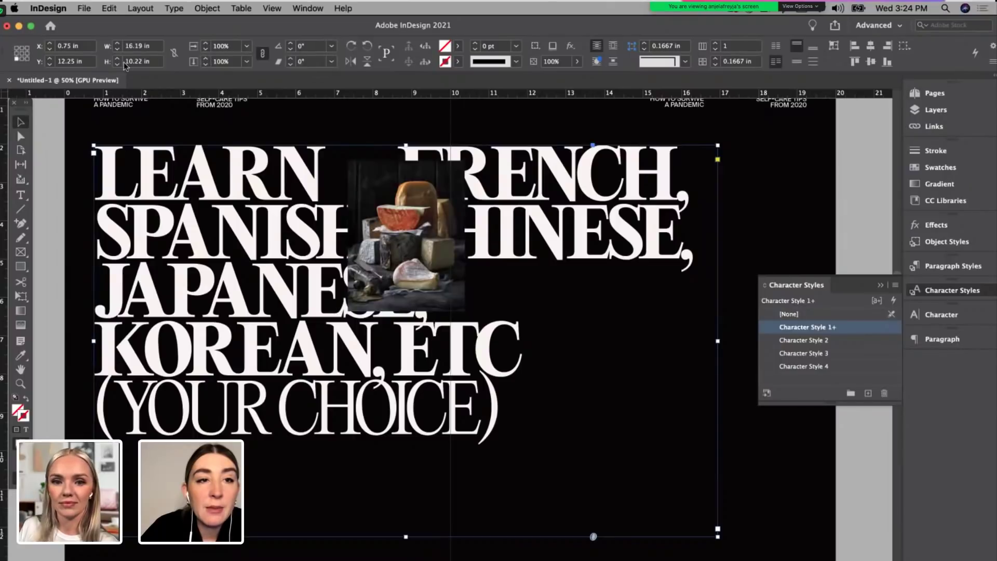
click(20, 195)
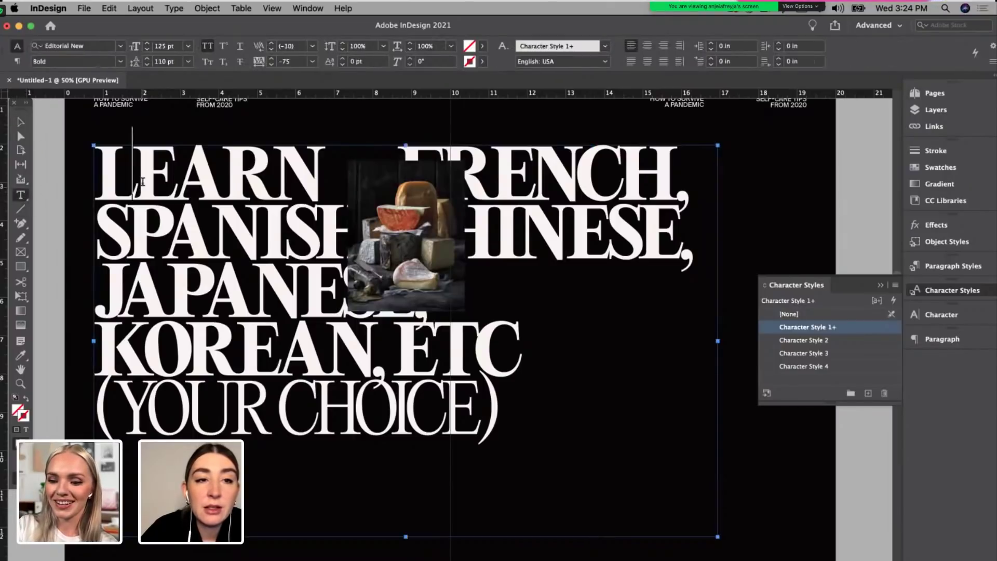
key(super+a)
click(147, 58)
click(148, 58)
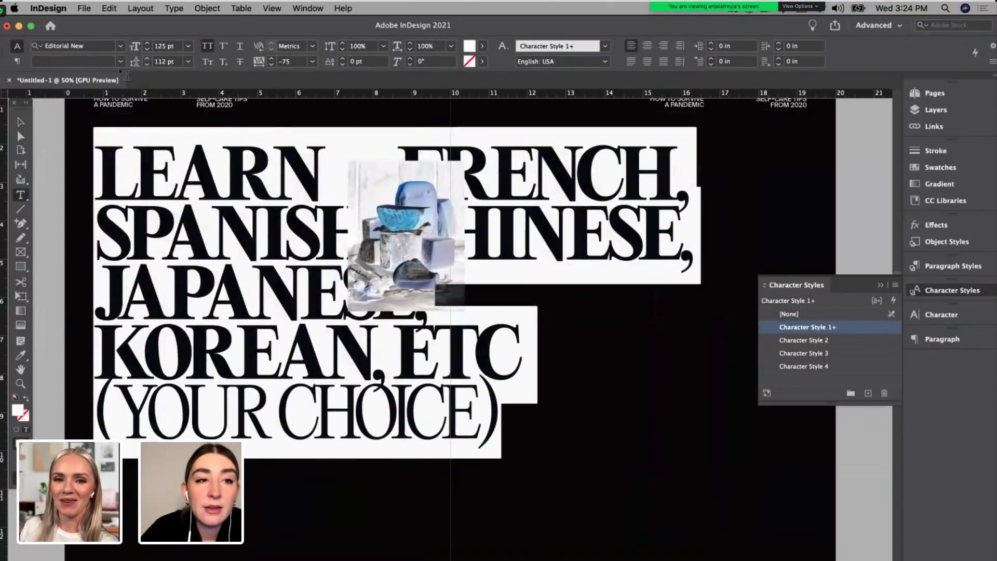
Step: Scale the cheese photo down to about 1.26 by 1.63 in and fit it into the gap between "Learn" and "French"
click(21, 124)
click(165, 99)
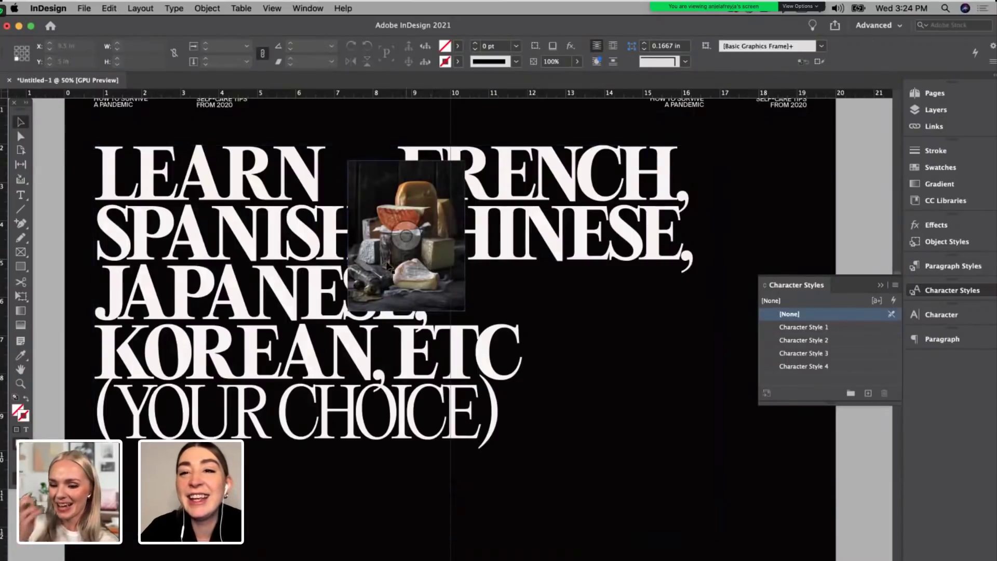
drag(389, 267, 372, 220)
drag(446, 197, 385, 189)
key(Up)
drag(359, 130, 359, 145)
key(Left)
key(Left)
key(Up)
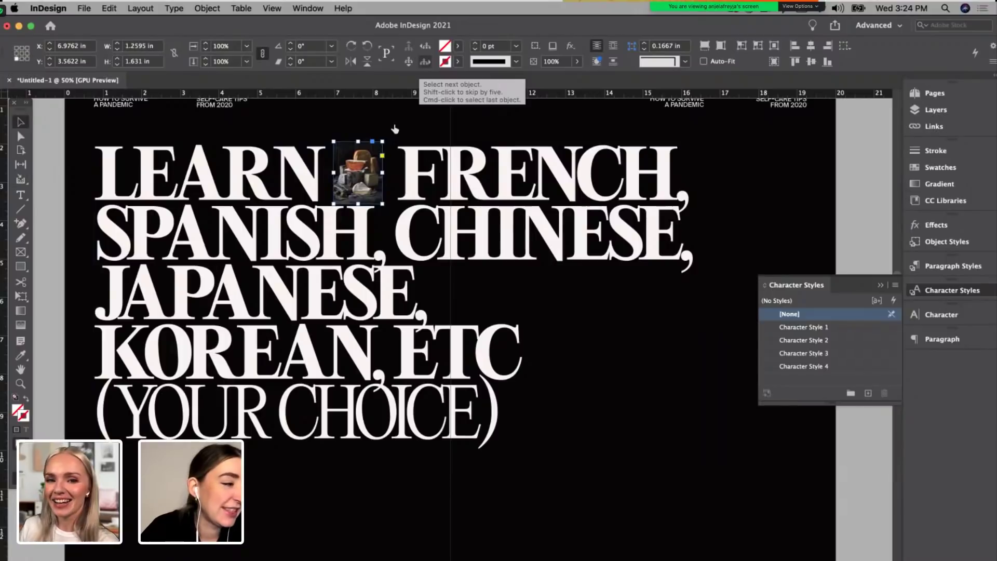
Step: Give the cheese photo a 1 pt white outline
click(460, 63)
click(369, 126)
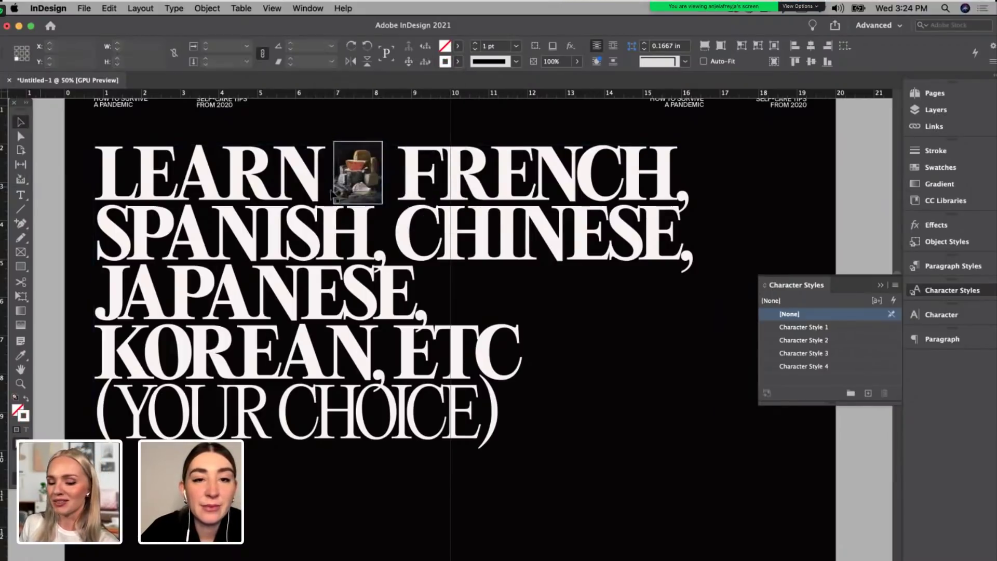
click(375, 152)
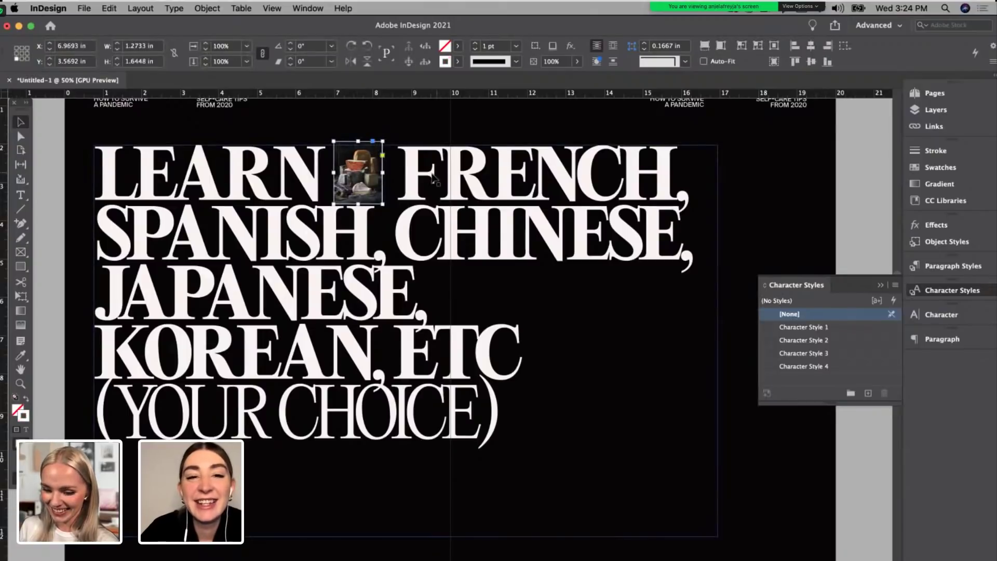
Step: Narrow the gap before "French" and nudge the cheese photo slightly closer to "Learn"
double_click(396, 180)
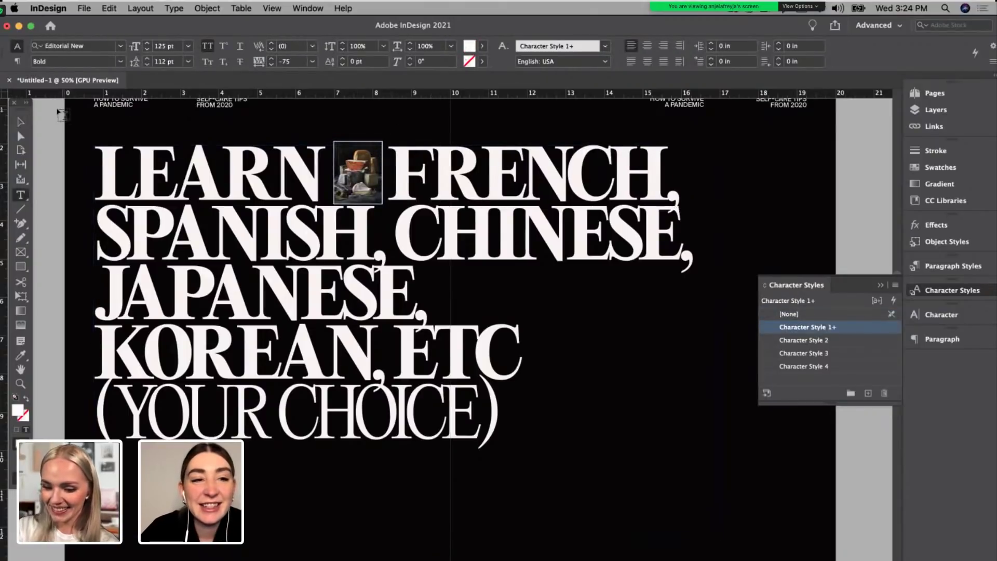
click(21, 122)
click(373, 148)
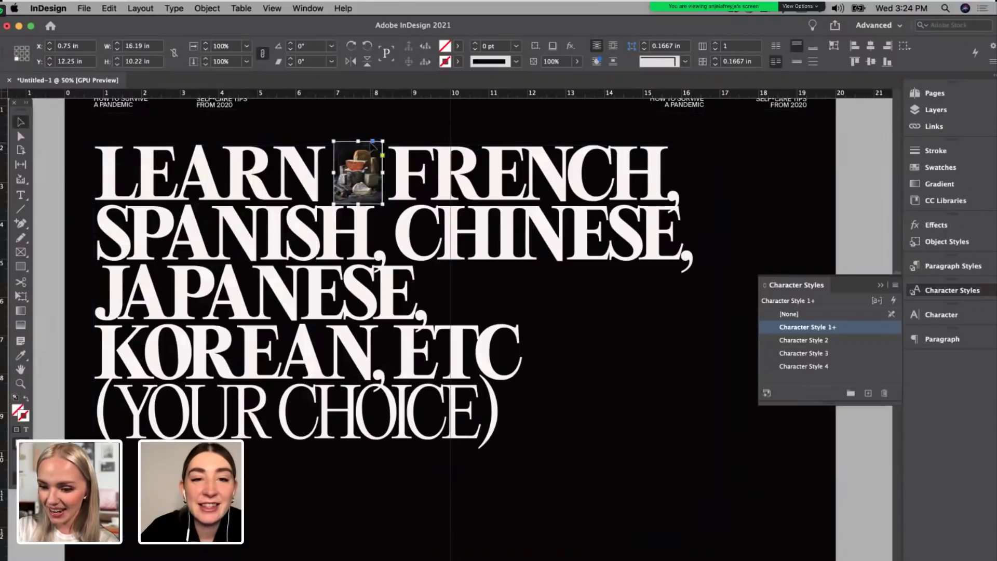
key(Left)
key(Left)
key(Left)
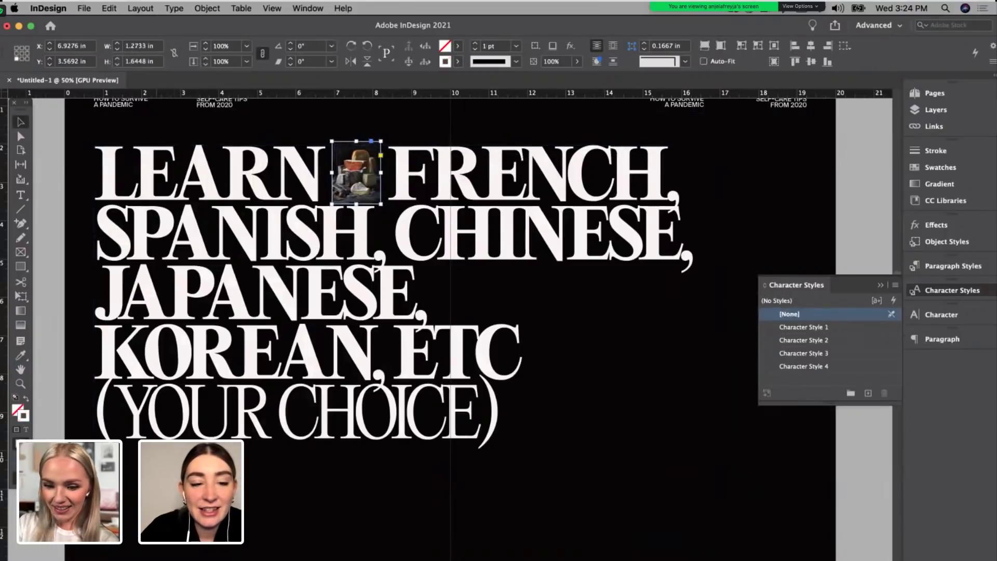
Step: Place NewLanguage3 - Bettmann.jpg beside the headline about 3.94 in wide, and crop its upper edge to a height of about 2.6 in
key(super+Tab)
click(604, 337)
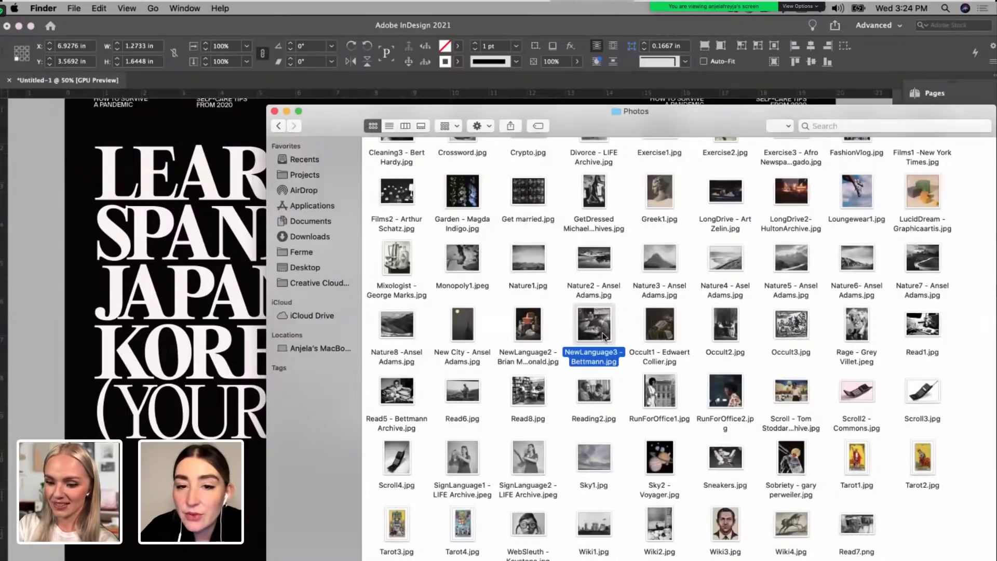
key(space)
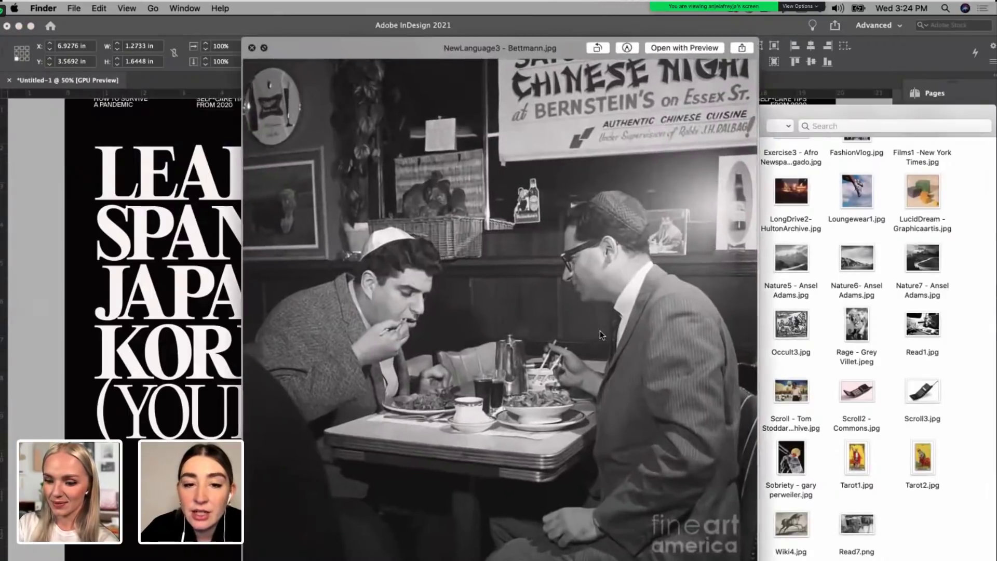
key(space)
drag(600, 332, 33, 386)
drag(503, 267, 654, 391)
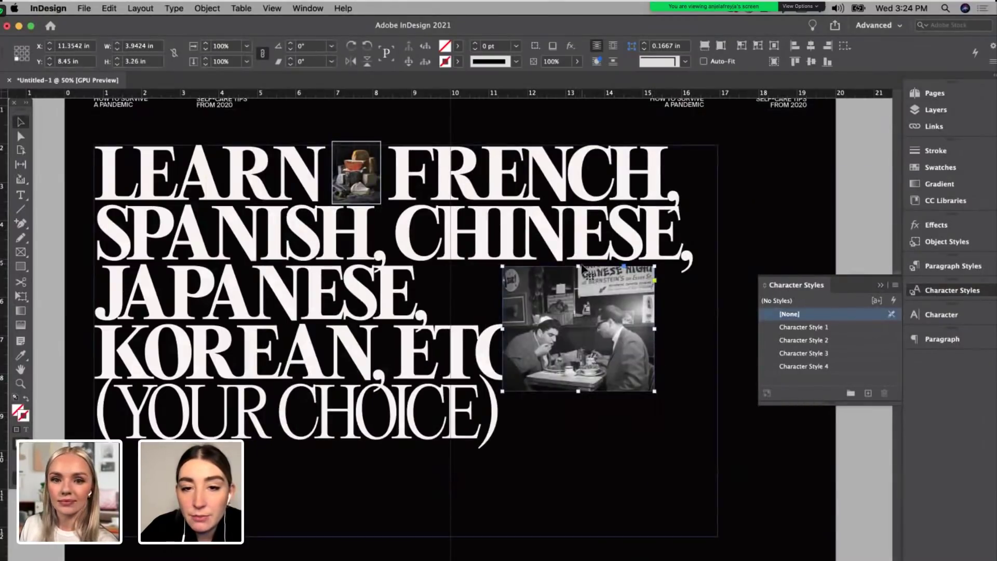
drag(578, 267, 584, 291)
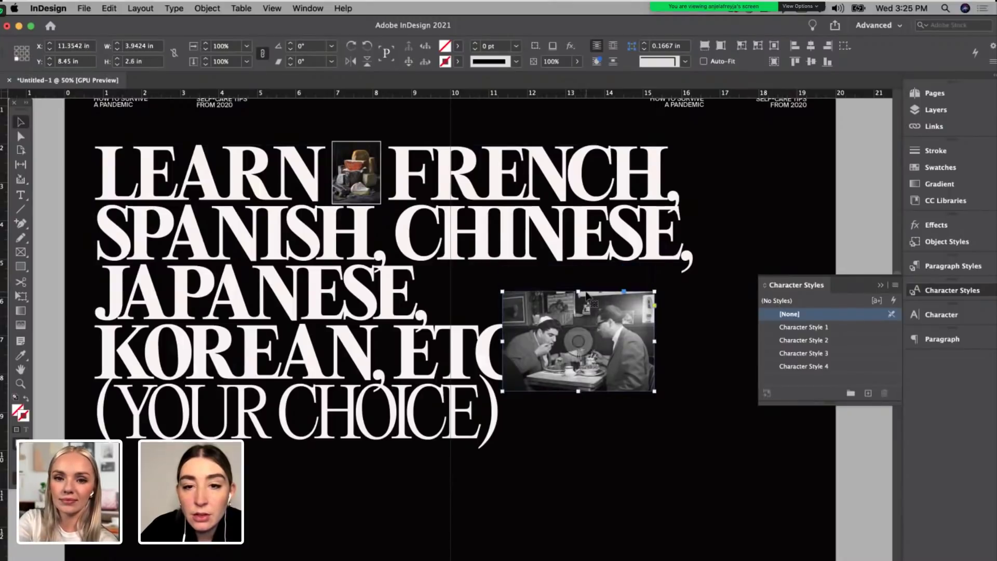
Step: Open a gap before "Japanese" and fit the diner photo into it, scaled to about 2.08 by 1.37 in
double_click(122, 294)
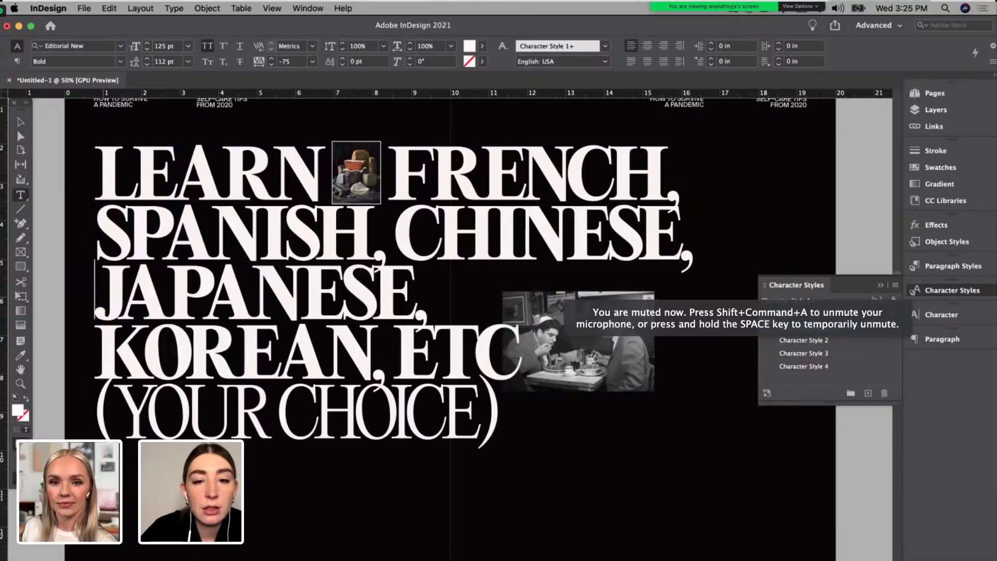
click(19, 123)
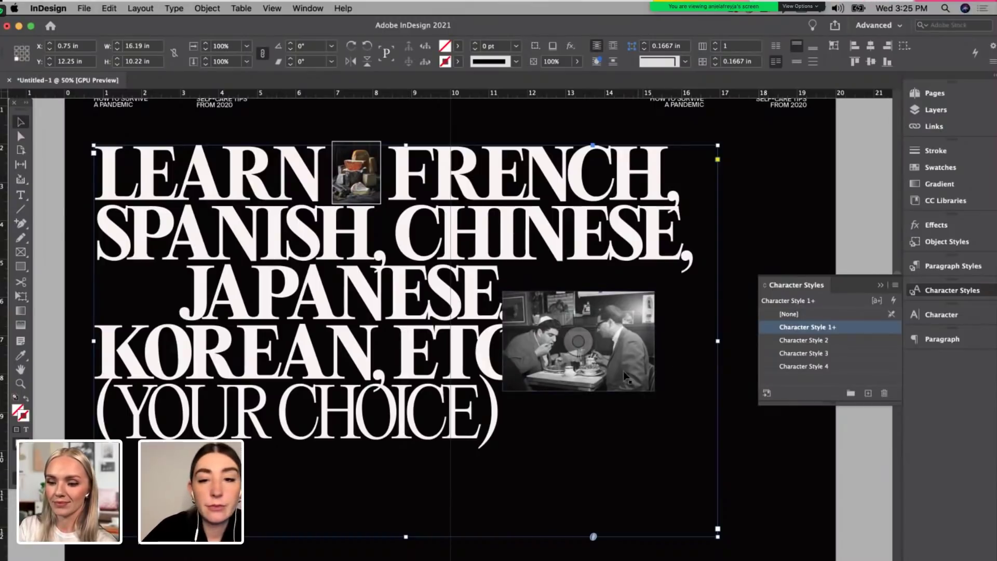
drag(573, 379, 169, 328)
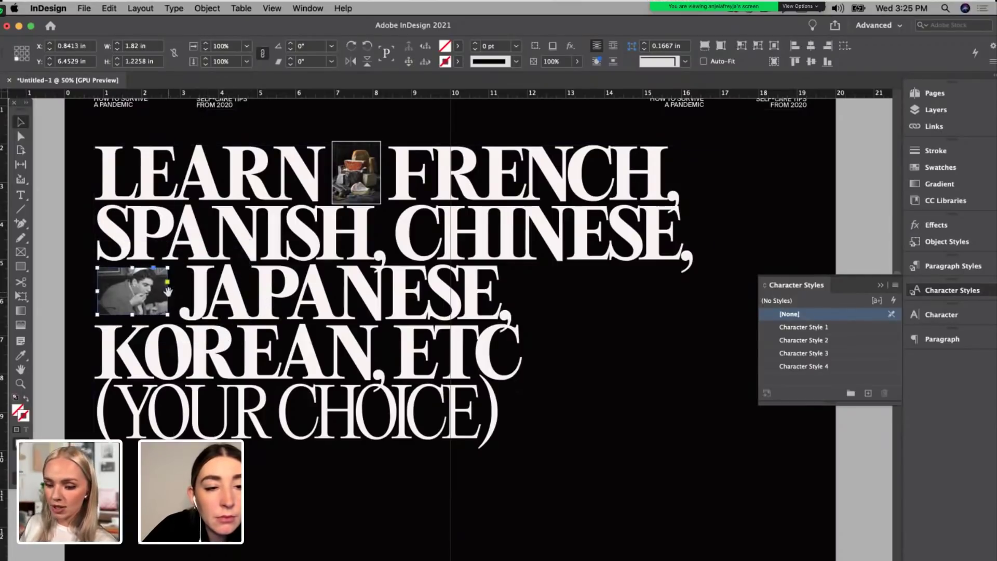
key(super+z)
drag(249, 290, 179, 321)
double_click(182, 306)
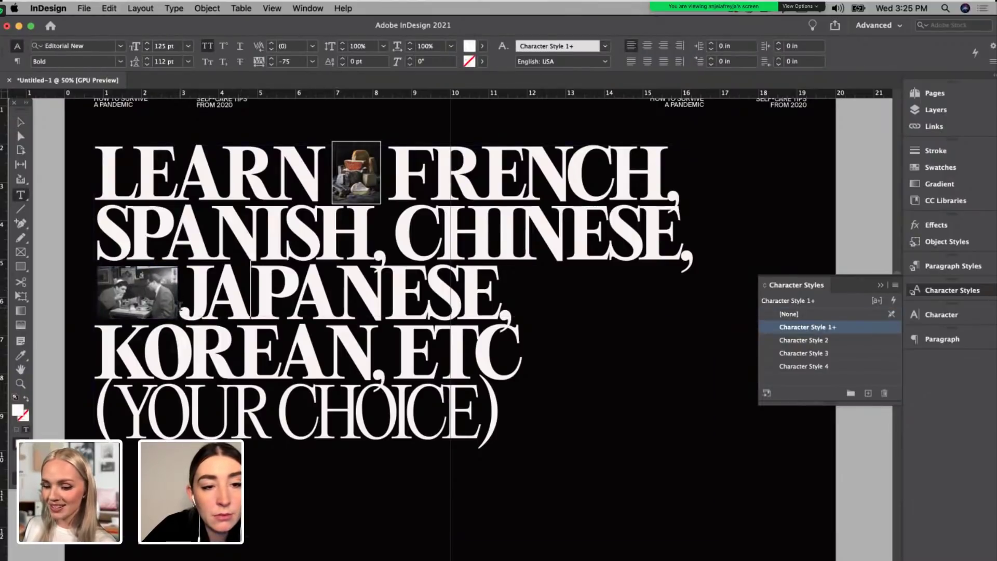
click(20, 122)
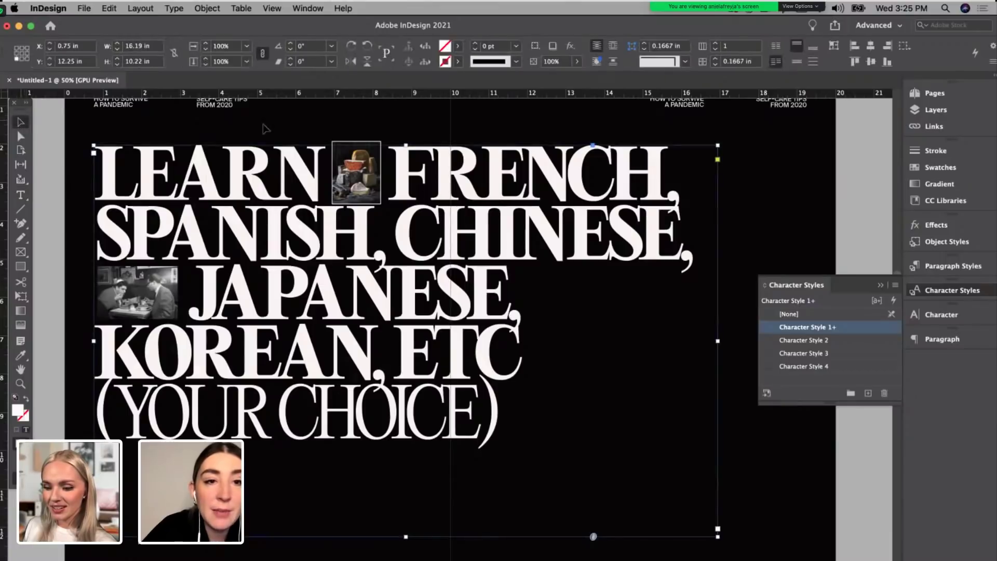
Step: Thicken the cheese photo's outline to 3 pt, add a matching white outline to the diner photo, and check the spread at 25% zoom
click(356, 141)
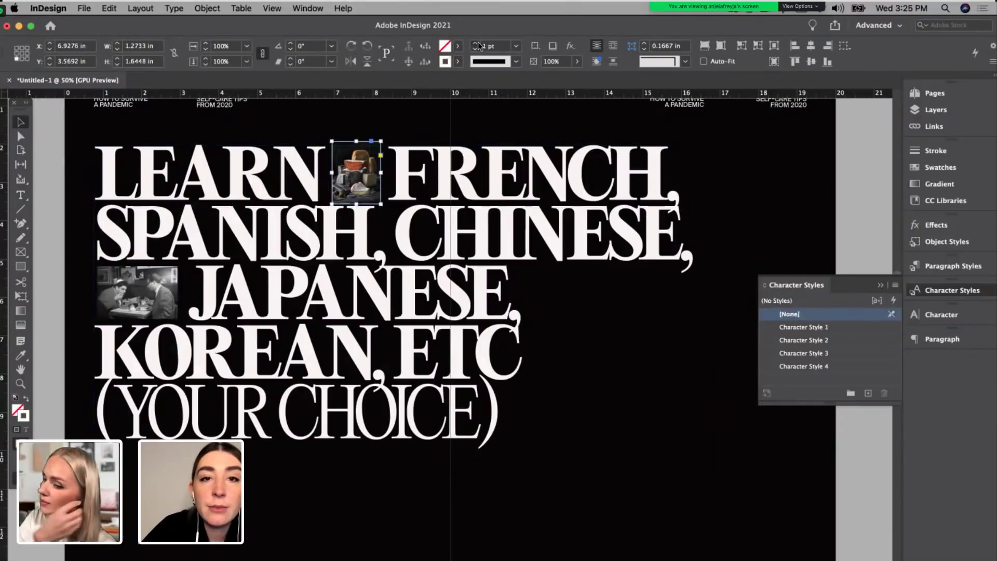
click(137, 293)
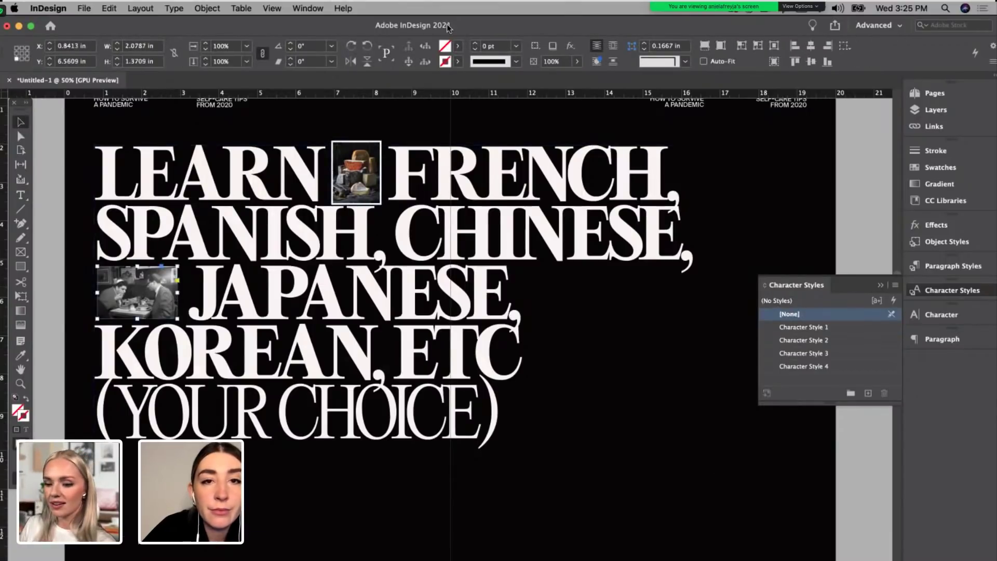
click(75, 196)
key(super+minus)
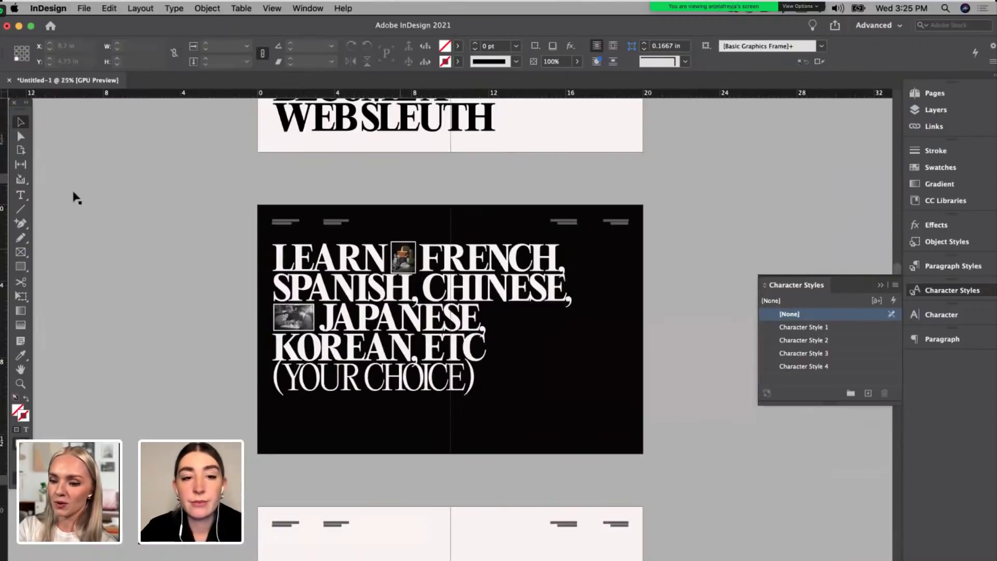
key(super+equal)
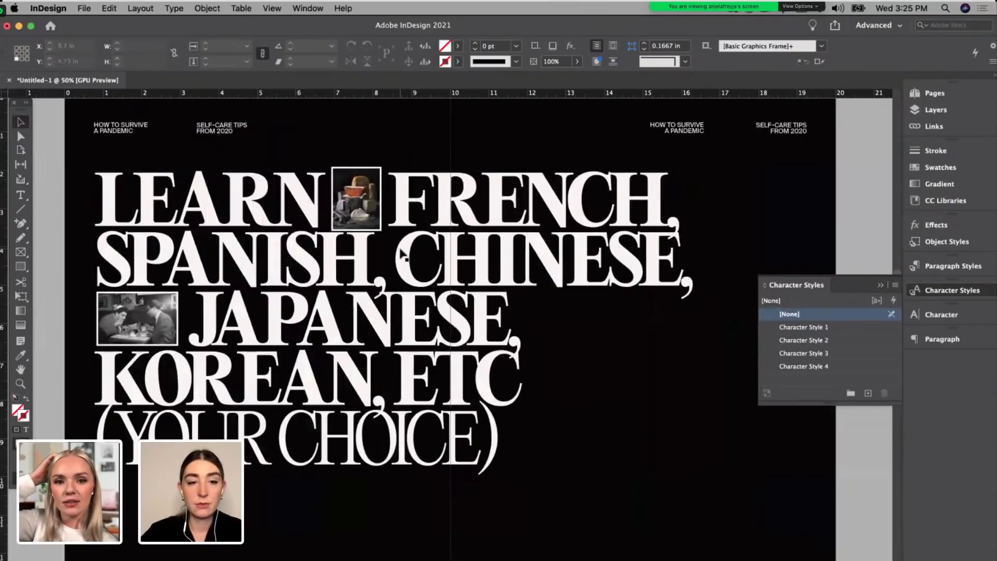
Step: Browse the Photos folder in Finder for another image that could go into the language headline
key(super+Tab)
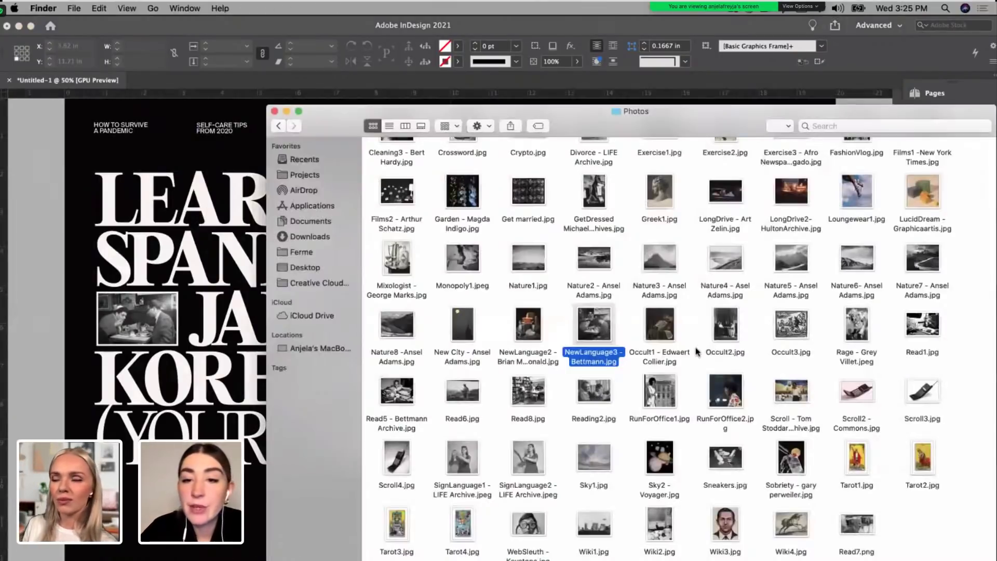
click(722, 330)
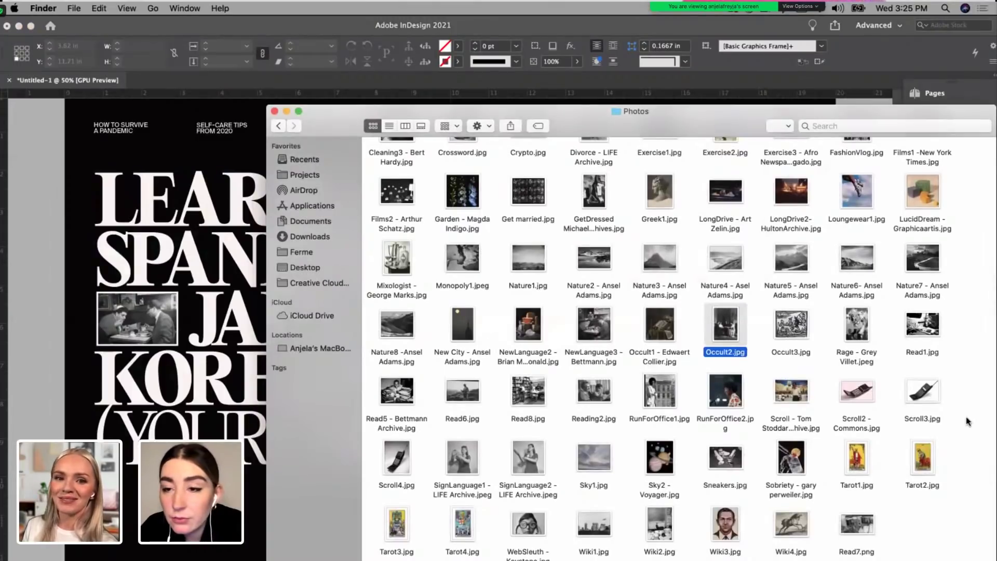
scroll(968, 421, up, 5)
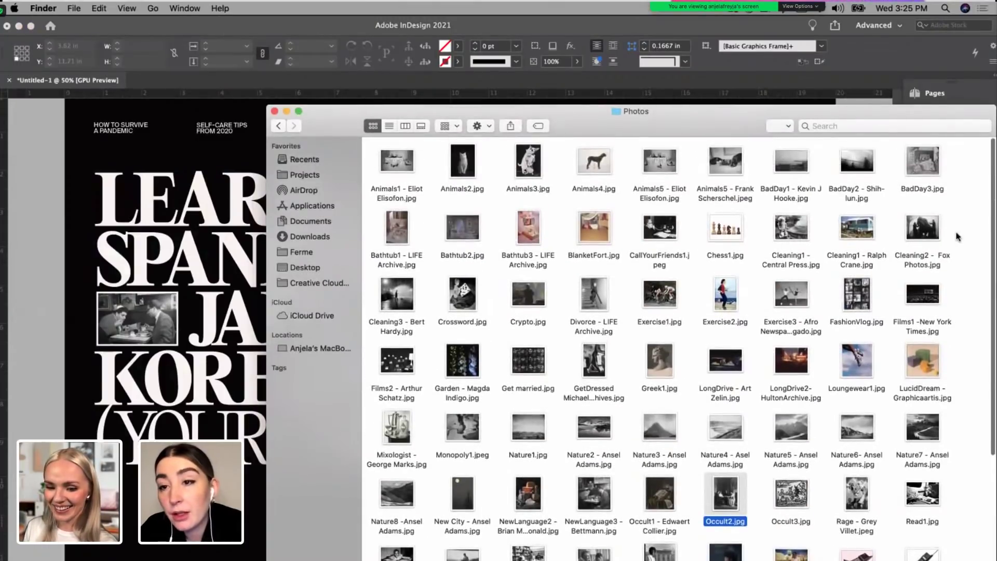
click(926, 155)
key(Left)
key(Left)
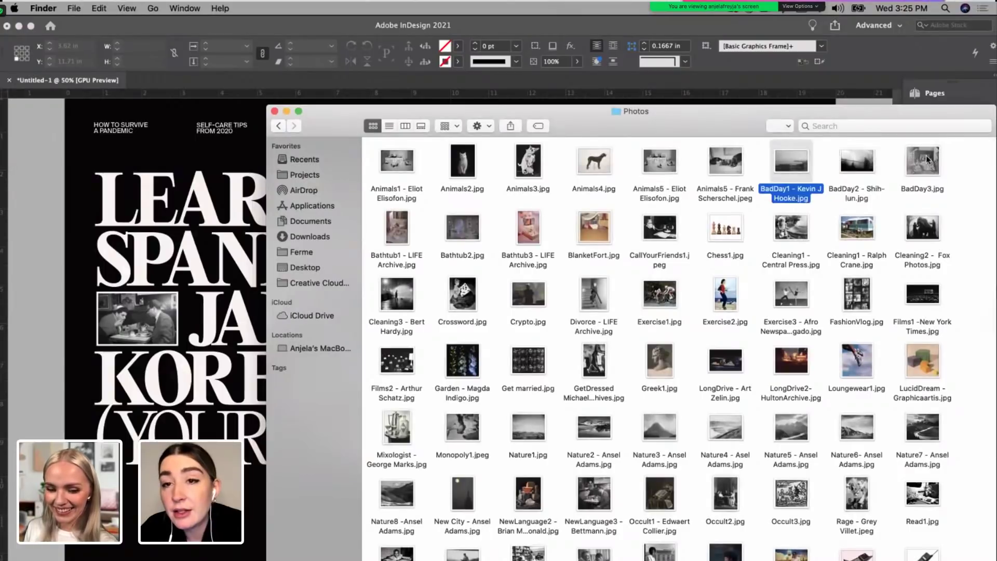
key(Down)
key(Left)
key(Left)
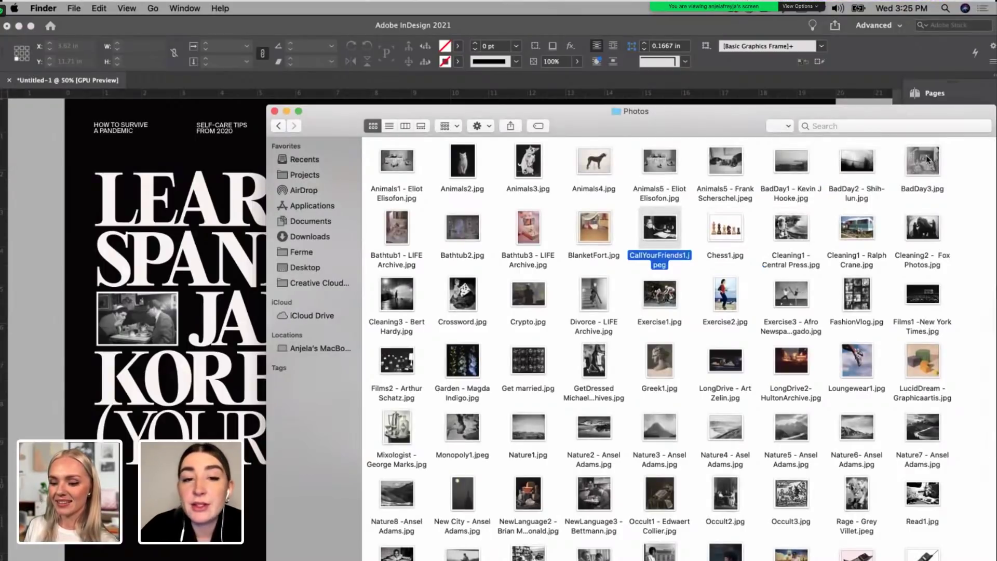
key(space)
key(space)
key(Down)
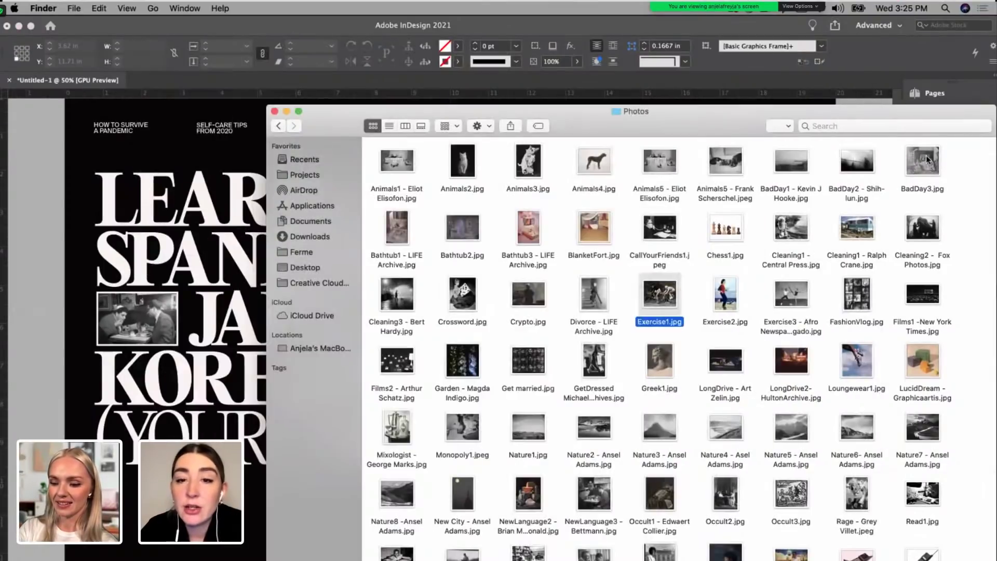
key(Down)
key(Down)
key(Down)
key(Down)
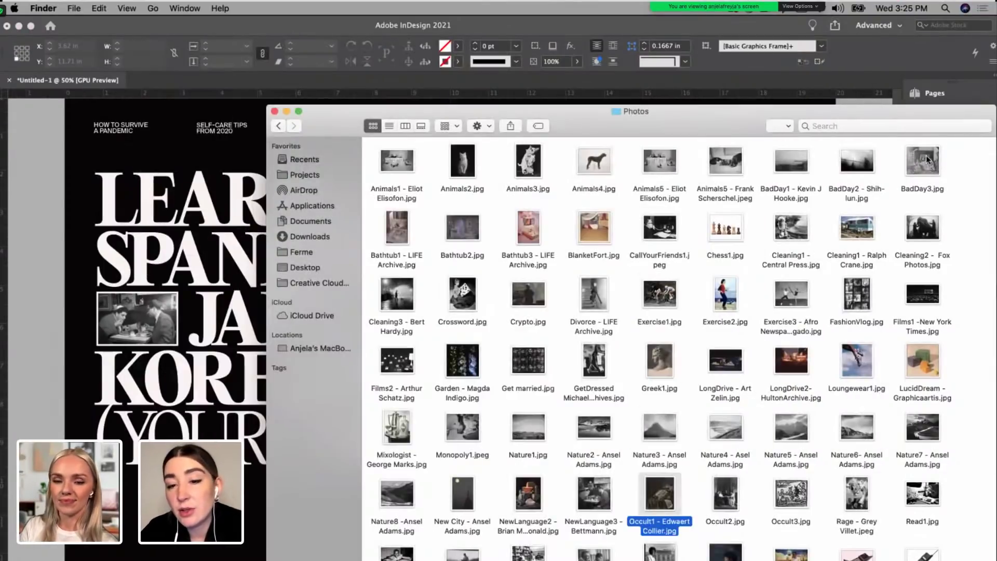
key(Right)
key(Right)
scroll(927, 155, down, 3)
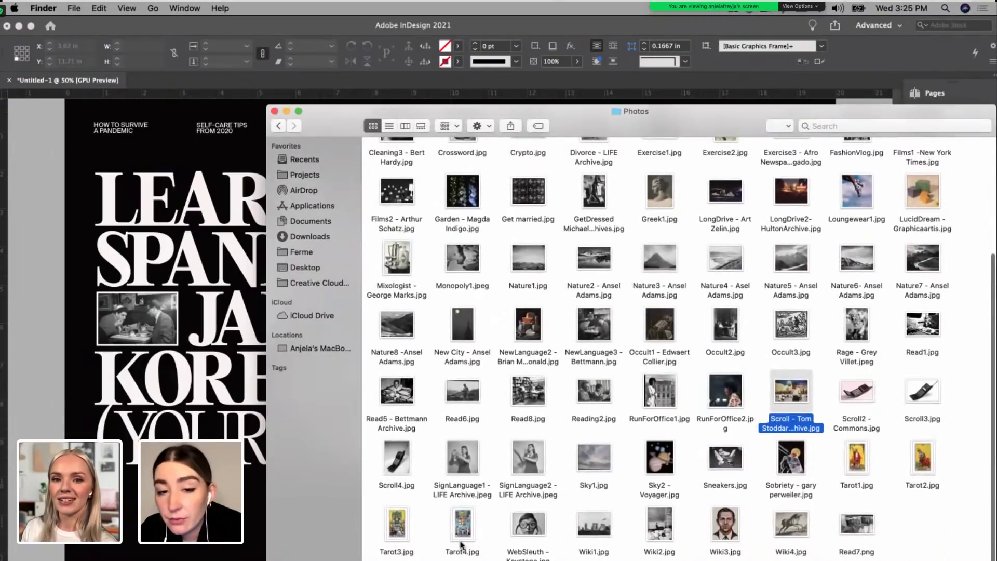
scroll(649, 457, up, 3)
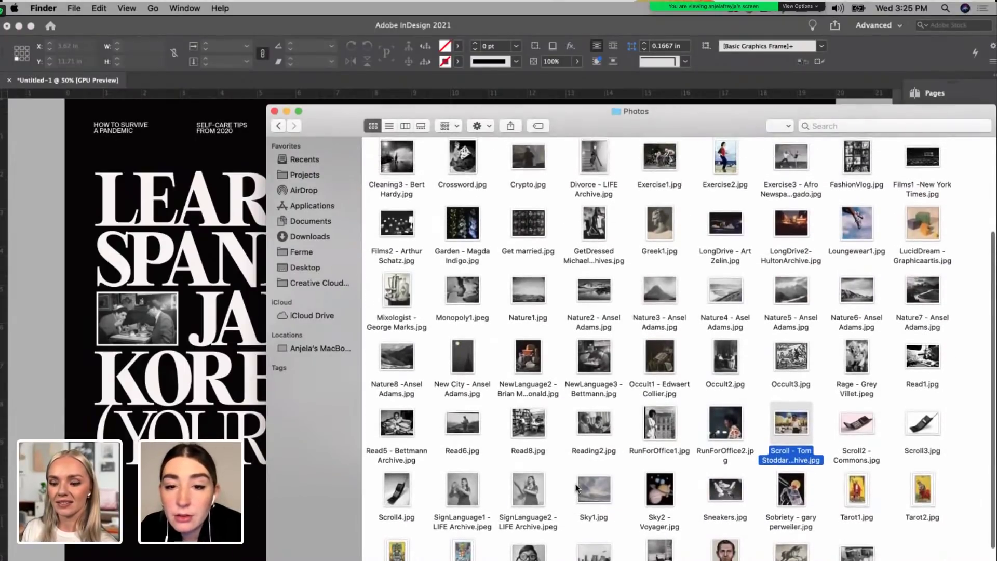
click(726, 406)
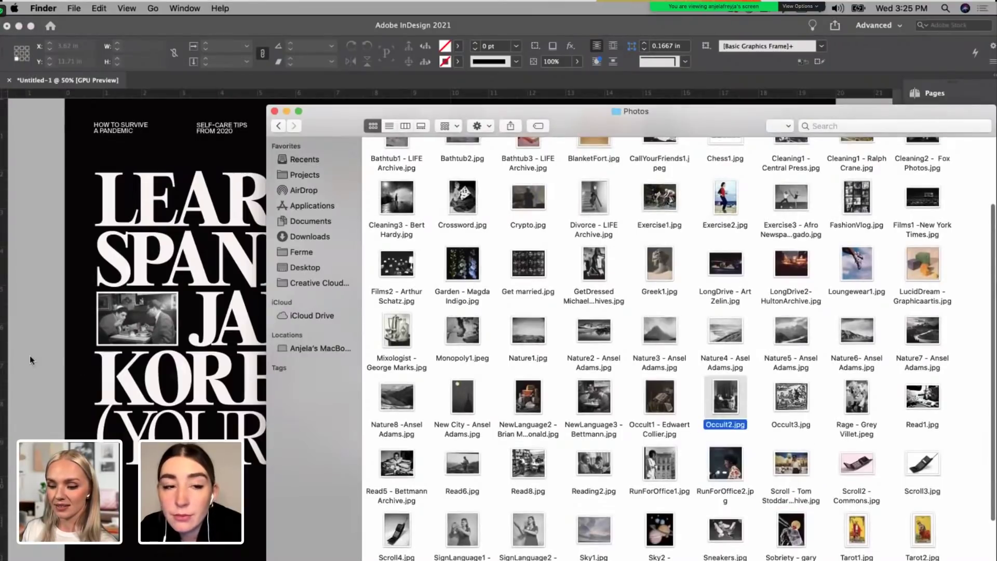
Step: Back in InDesign, duplicate the outlined cheese photo and fit the copy into a new gap opened between "Korean," and "etc"
click(51, 339)
click(359, 200)
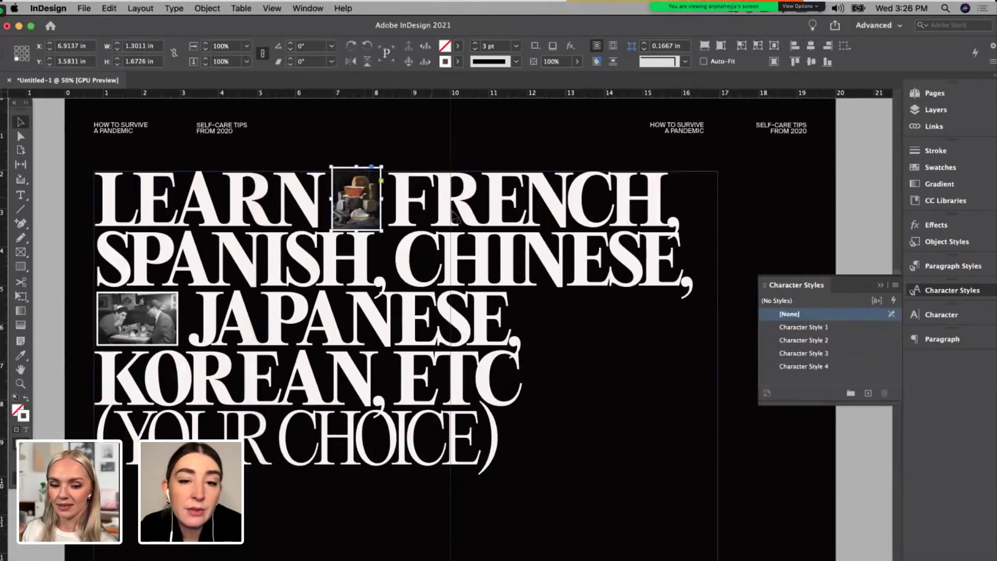
key(super+c)
key(super+v)
drag(469, 358, 374, 403)
double_click(441, 389)
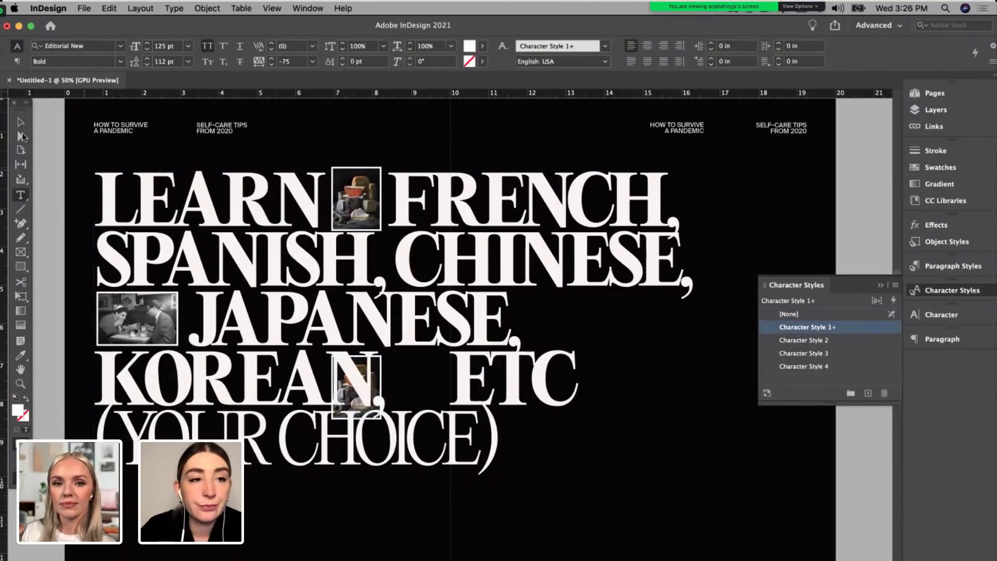
key(Escape)
drag(375, 375, 432, 370)
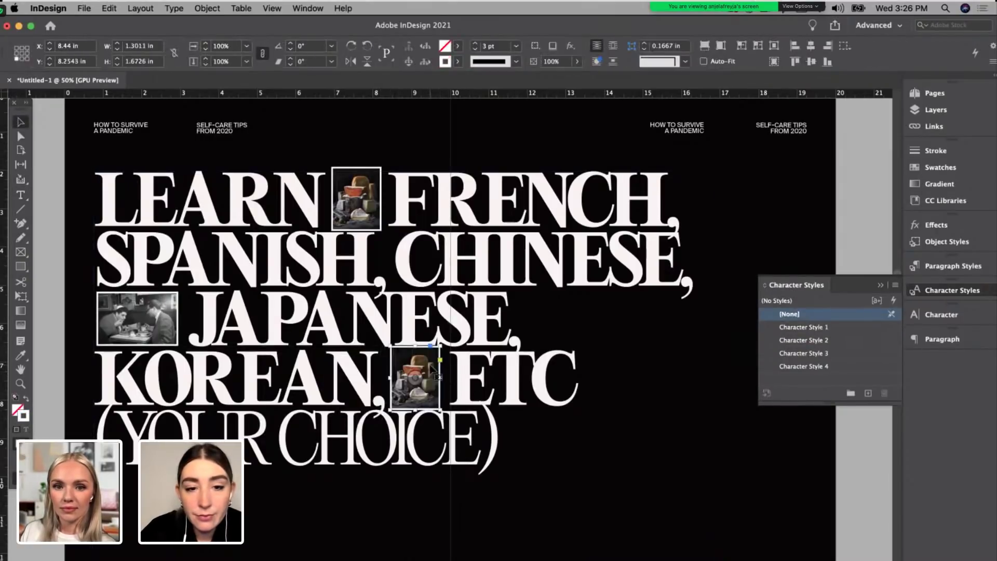
Step: Loosen the language headline's leading slightly, to just over 115 pt
click(482, 383)
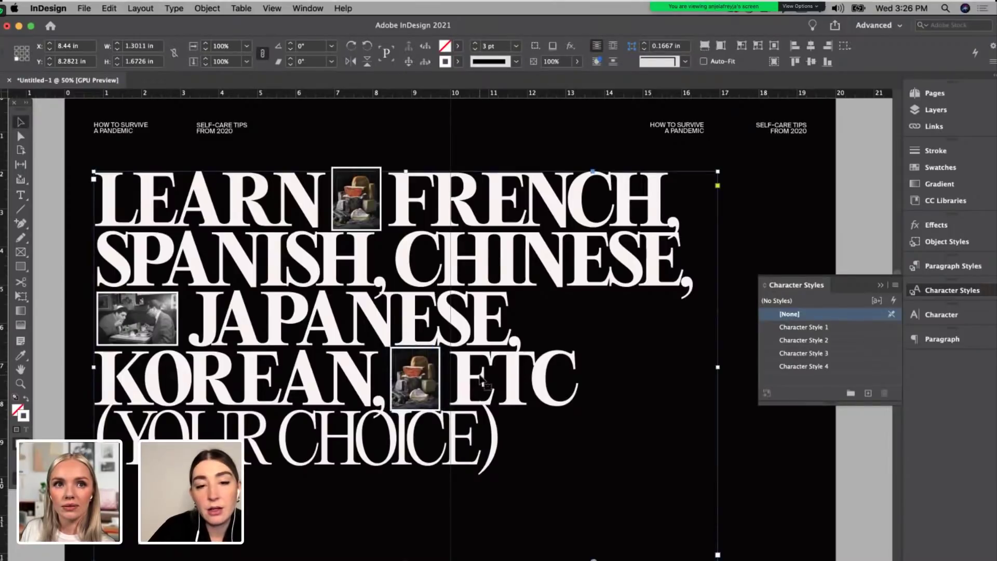
click(20, 195)
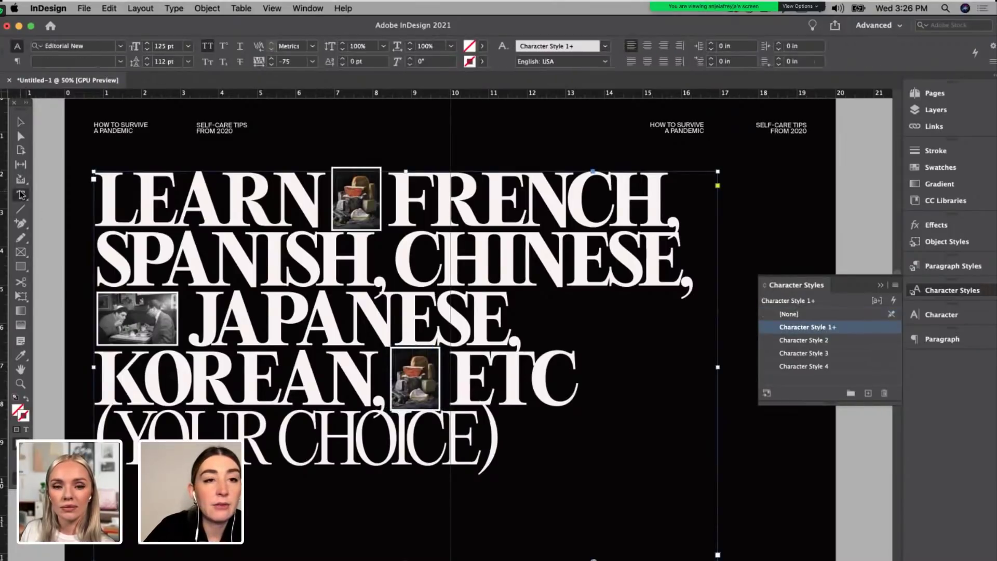
click(147, 58)
click(147, 57)
click(148, 58)
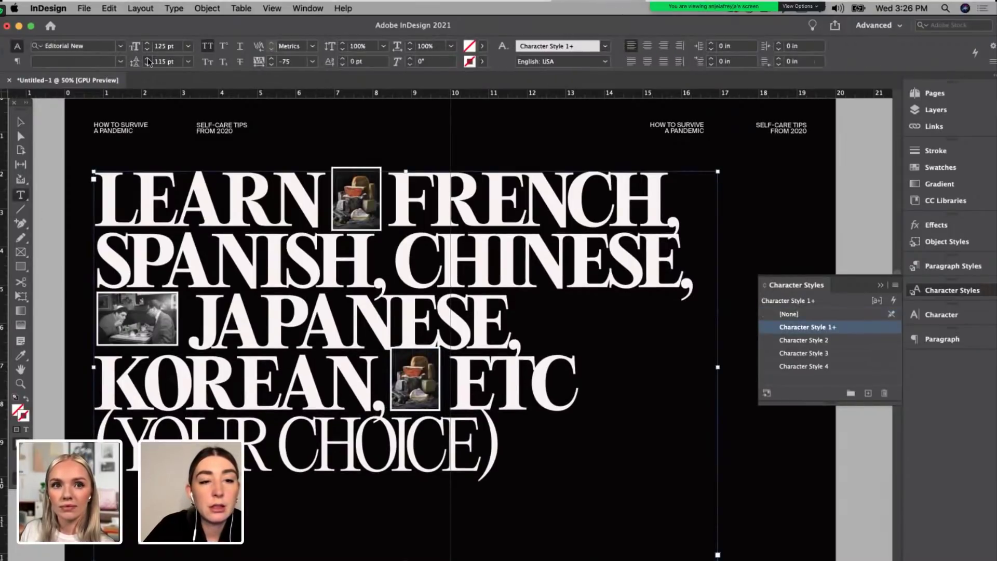
click(148, 57)
click(24, 119)
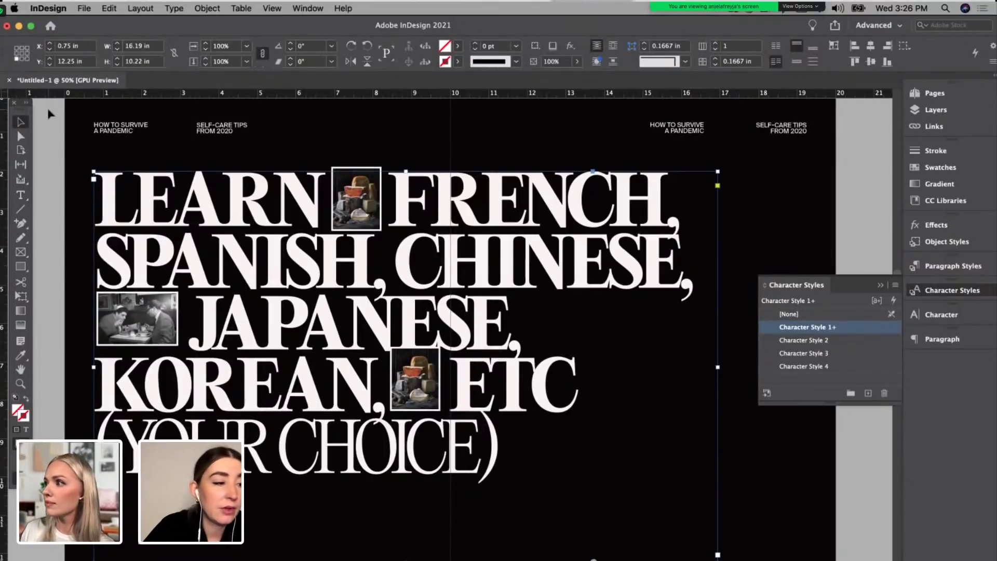
click(51, 114)
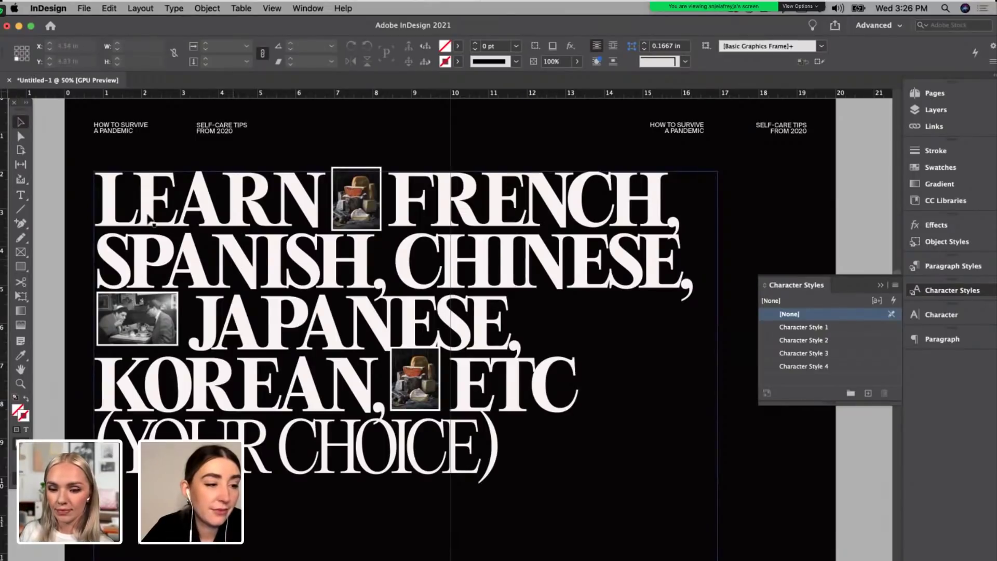
Step: Nudge the diner photo beside "Japanese" and the cheese photo before "etc" down and slightly inward to realign them with their text lines
click(173, 311)
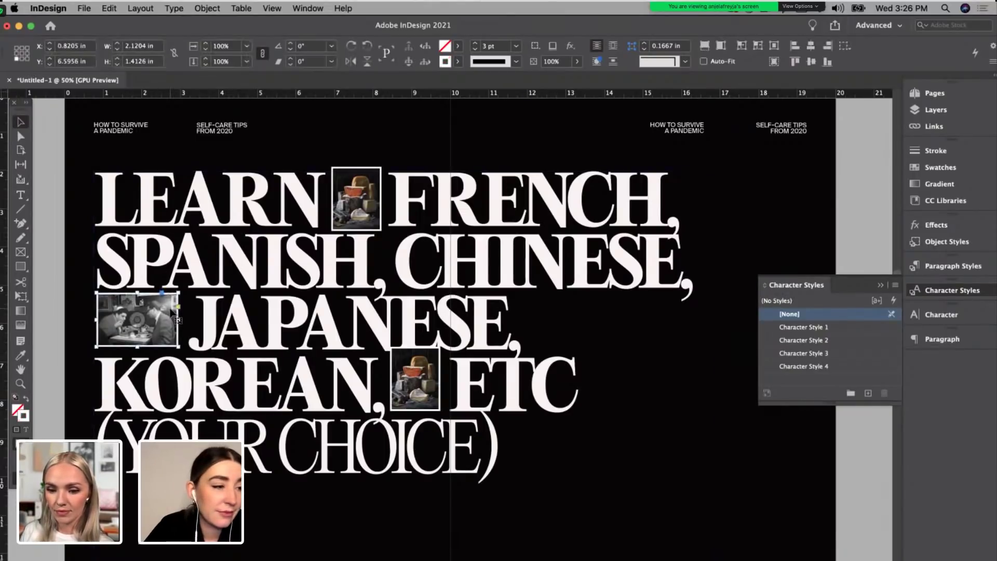
drag(171, 310, 173, 313)
click(409, 409)
drag(409, 410, 412, 415)
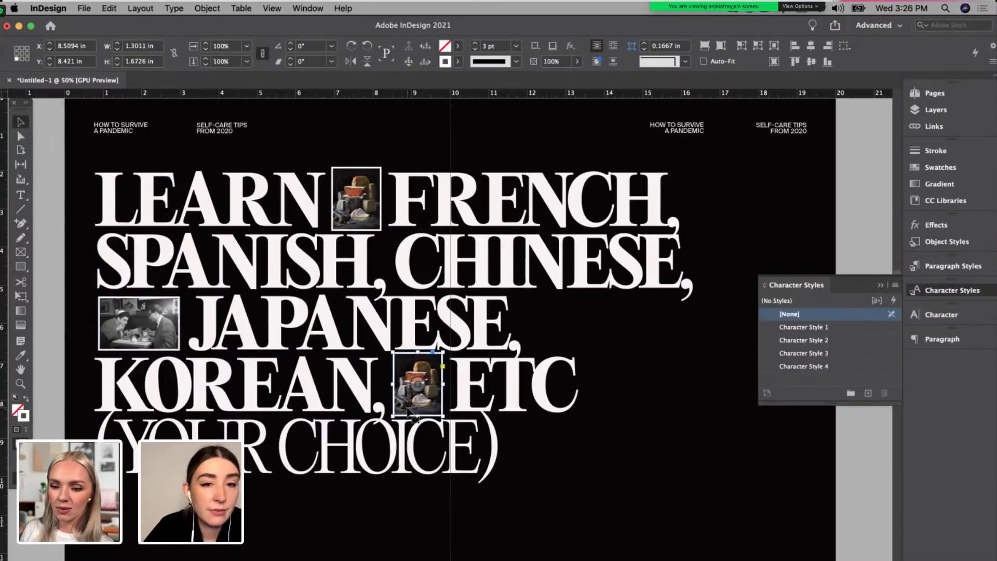
click(49, 257)
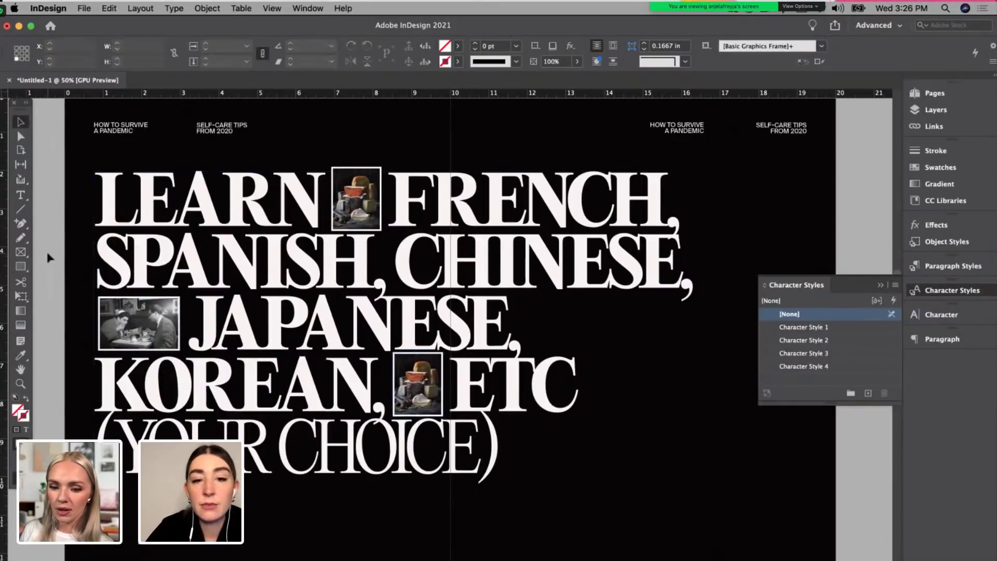
key(super+minus)
key(super+equal)
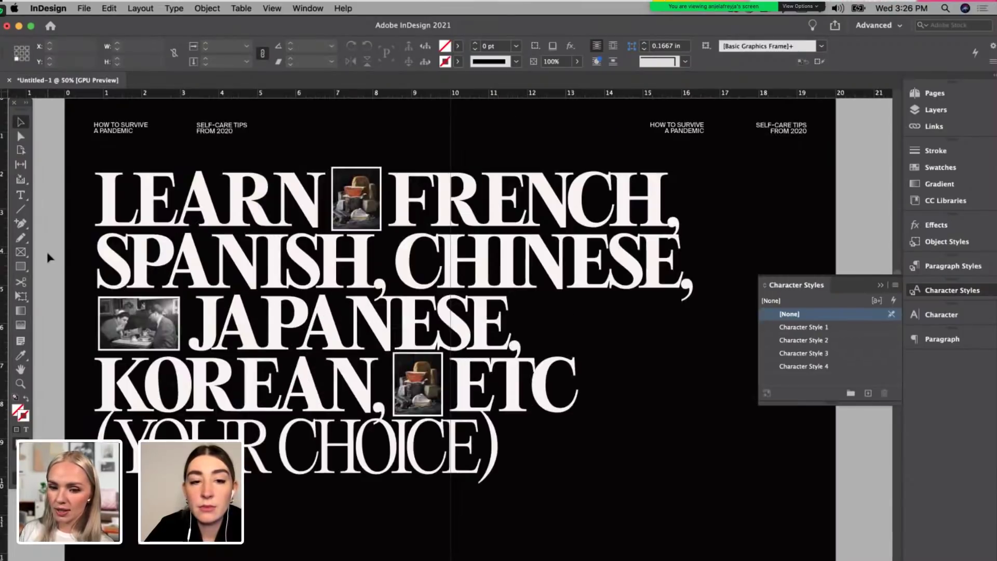
Step: Shorten the headline's text frame to its last line, and scale the headline and photos together to about 17.89 by 8.83 in
drag(54, 182, 540, 475)
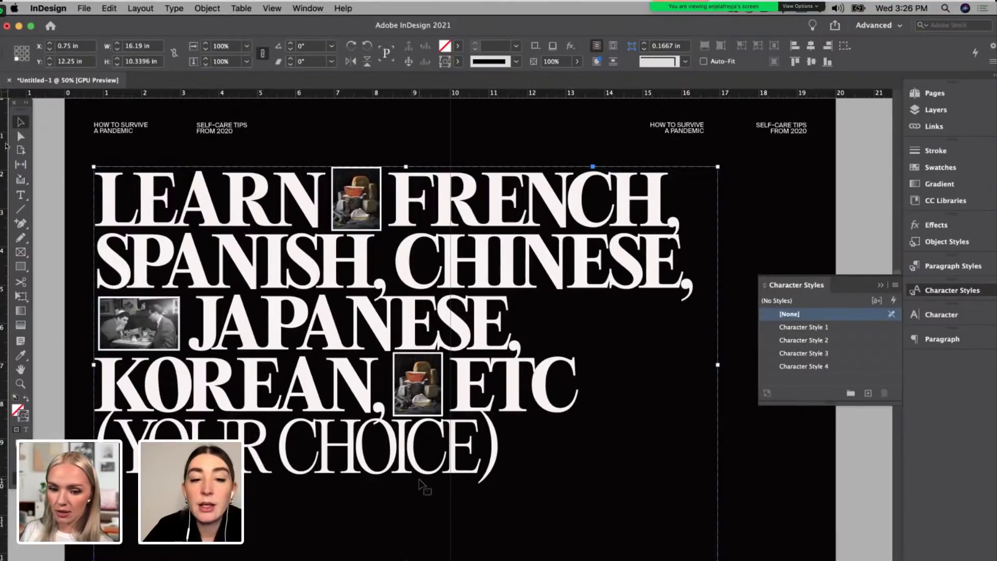
click(376, 555)
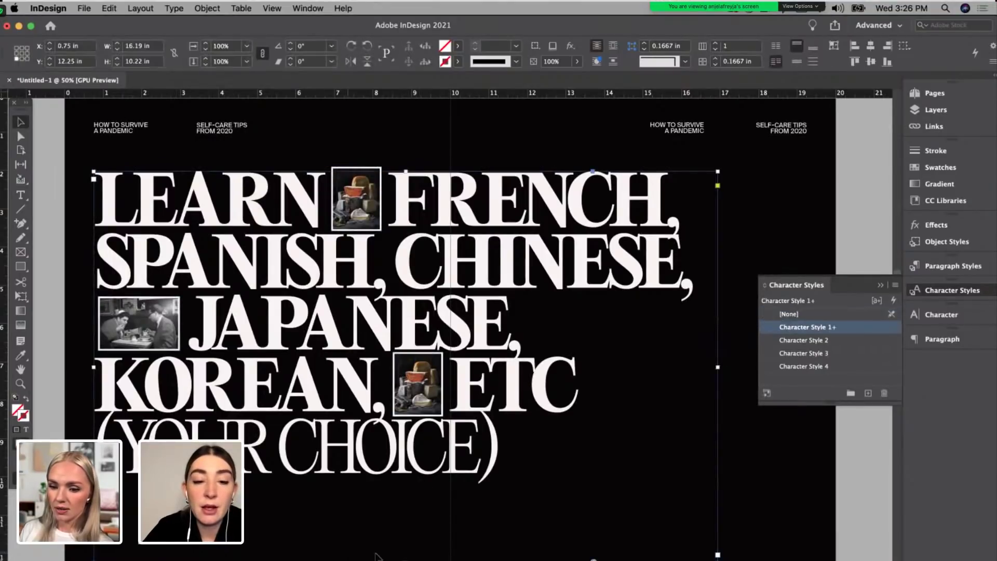
drag(594, 559, 594, 473)
mouse_move(68, 157)
mouse_down()
mouse_move(467, 441)
mouse_move(630, 540)
mouse_up()
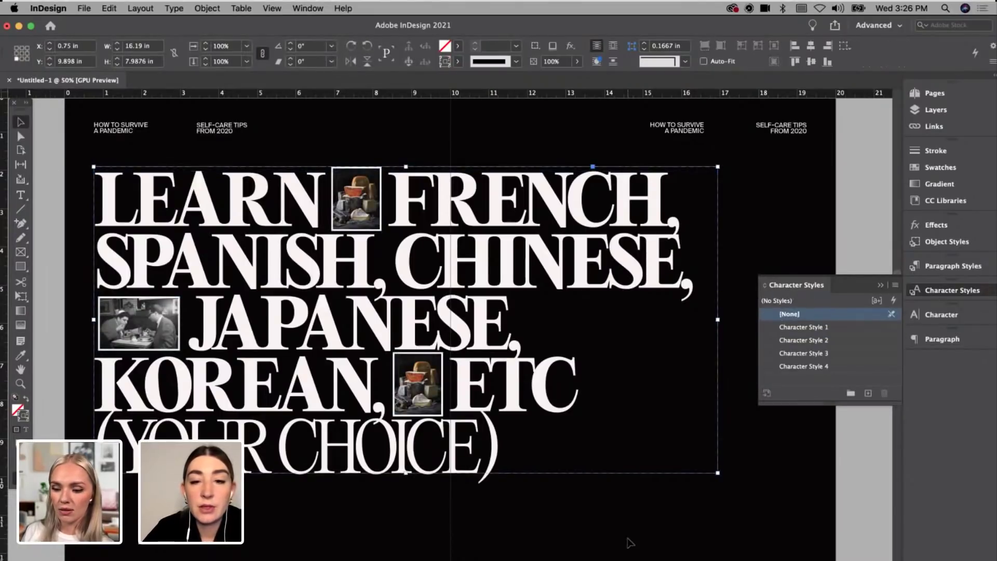
key(super+minus)
drag(584, 419, 607, 433)
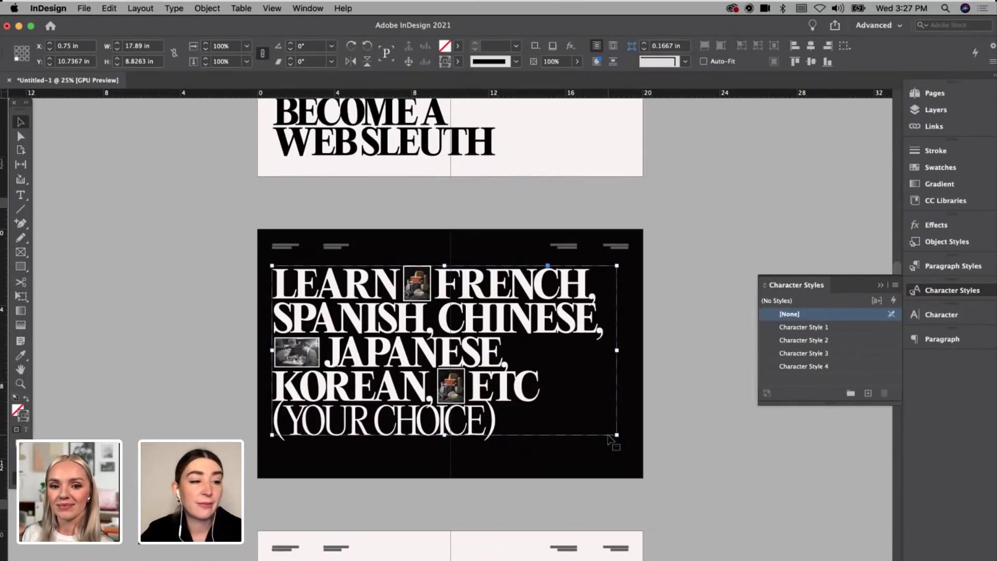
click(711, 456)
key(super+equal)
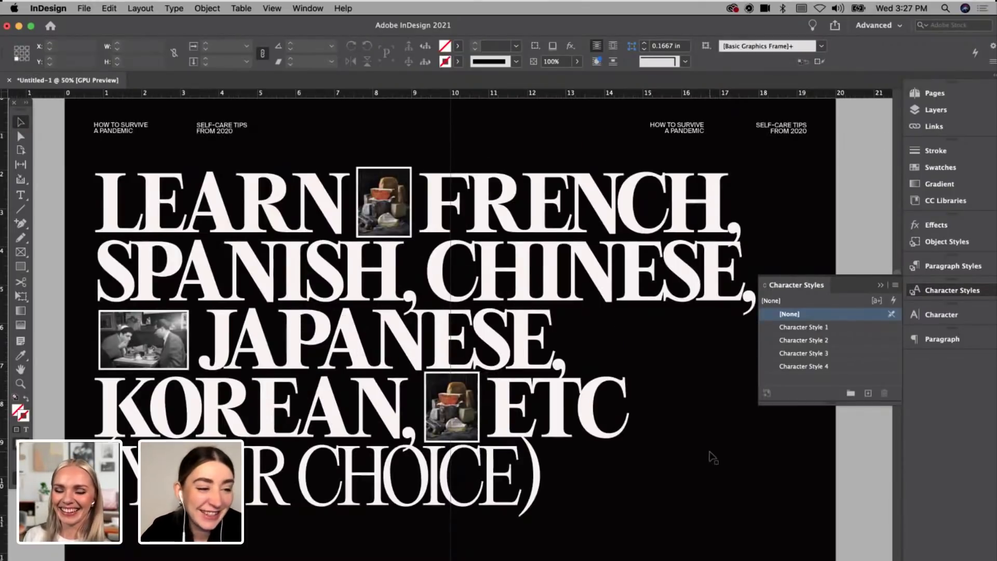
scroll(713, 457, down, 2)
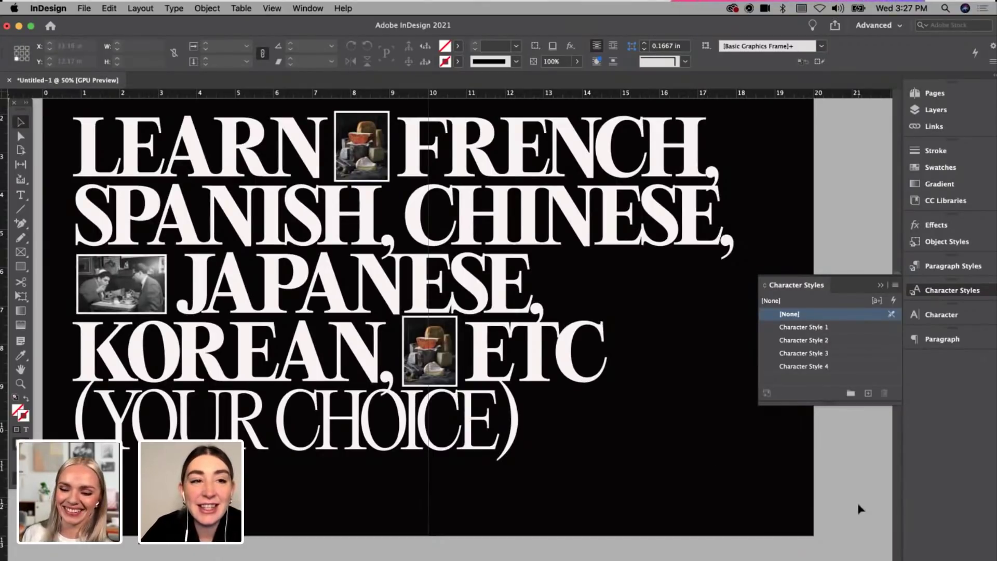
Step: Save the document as HowToSurviveaPandemic_V1 in the "How to Survive a Pandemic" folder
key(super+s)
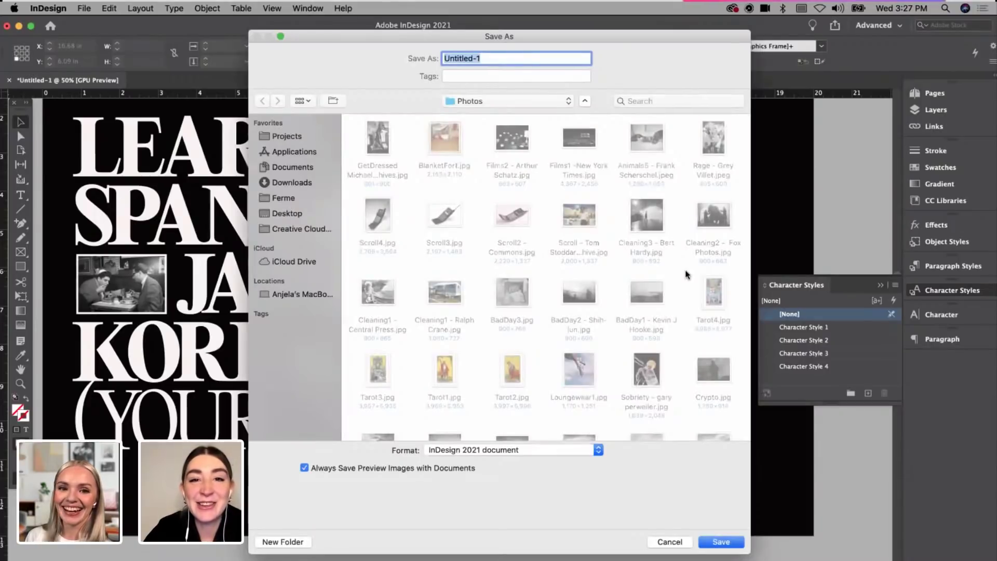
click(517, 103)
click(513, 116)
text(HowToSurviveaPandemic_V1)
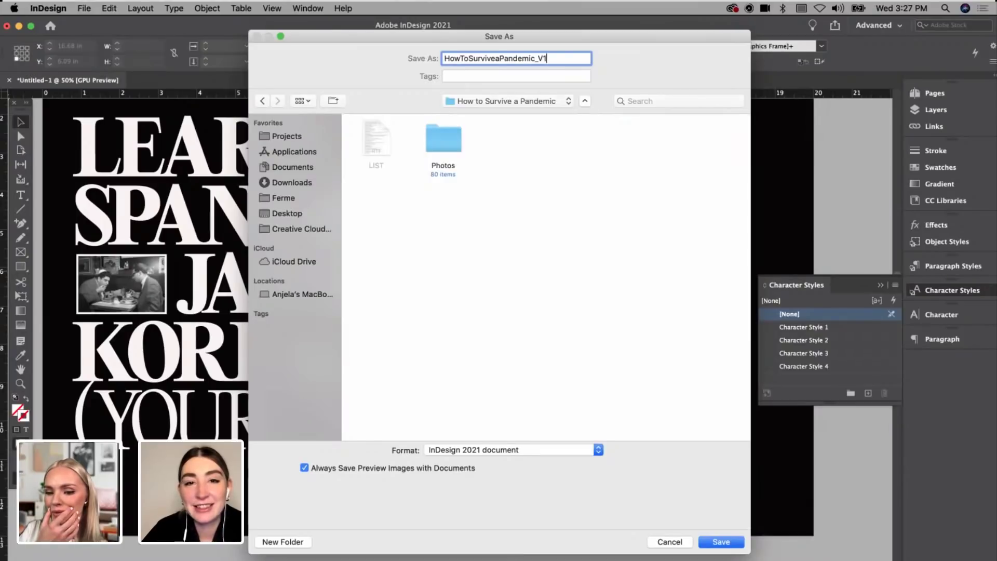
key(Return)
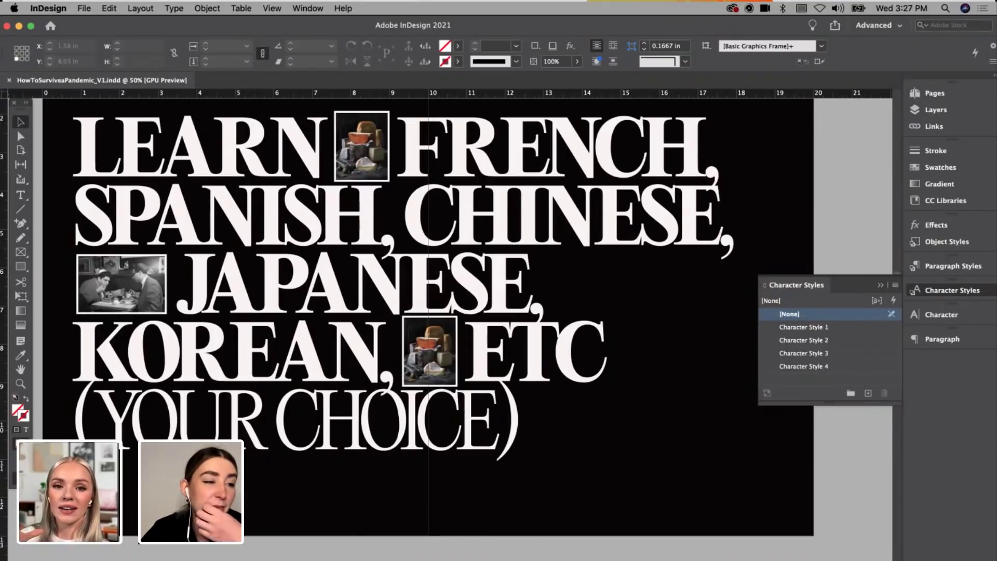
Step: Apply the green D-Master to the blank spread following pages 18-19 and view that spread at 50% zoom
key(super+minus)
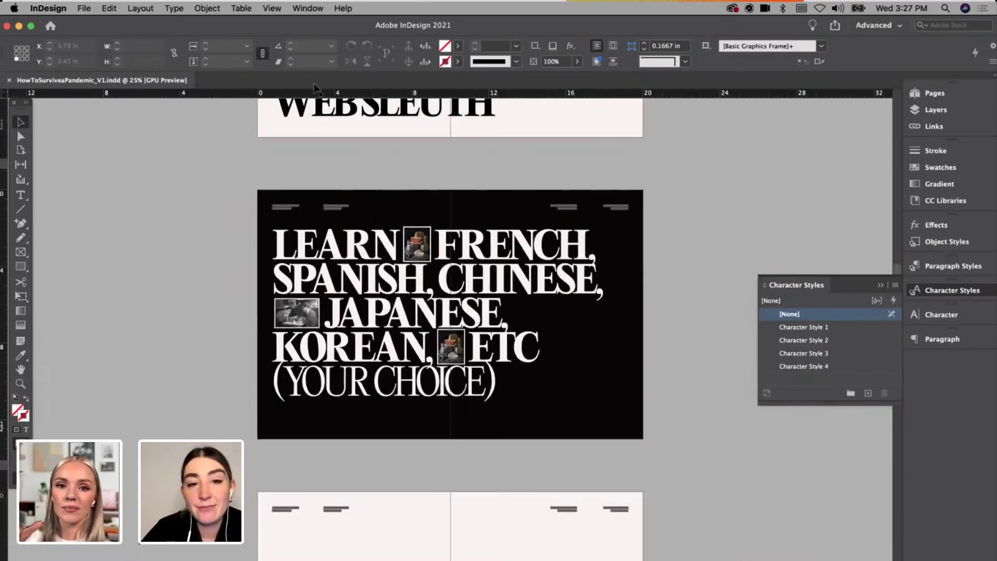
scroll(551, 238, up, 5)
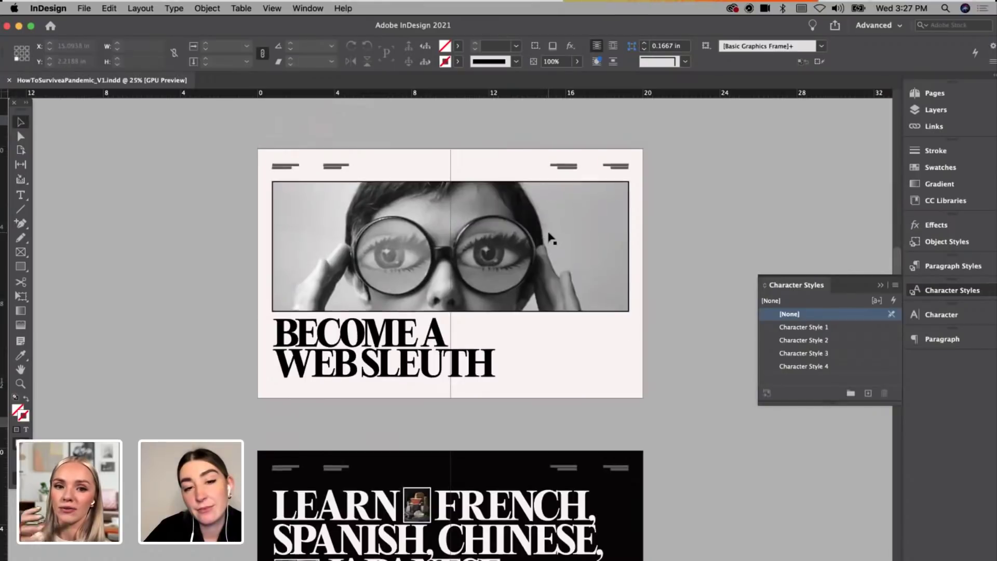
scroll(551, 238, up, 6)
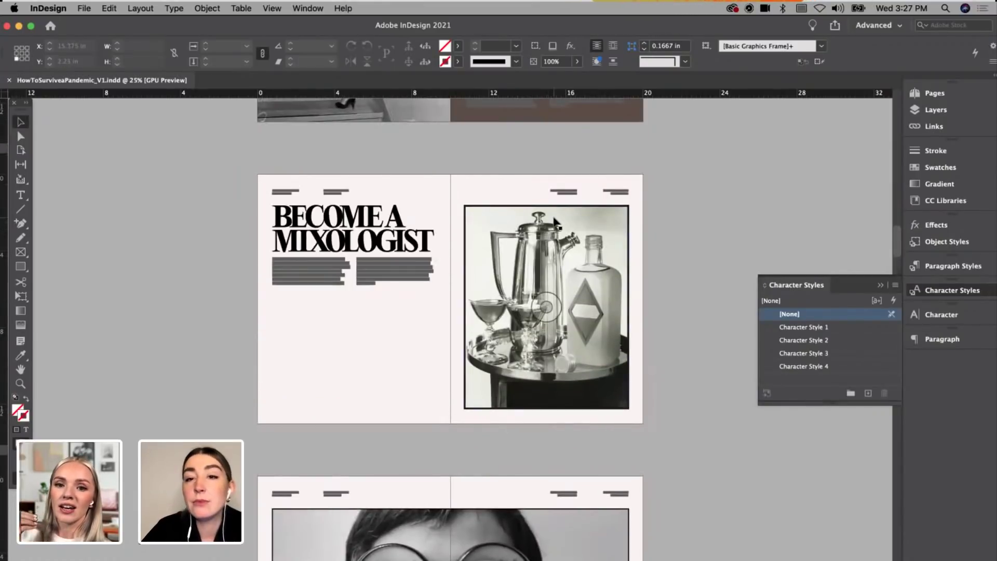
scroll(555, 220, down, 3)
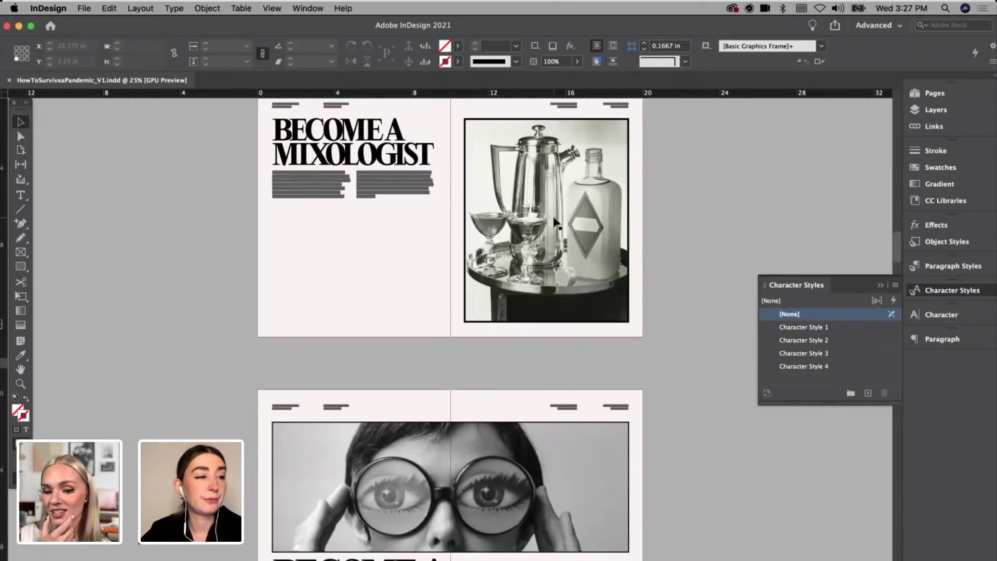
click(935, 93)
scroll(810, 363, down, 2)
double_click(820, 376)
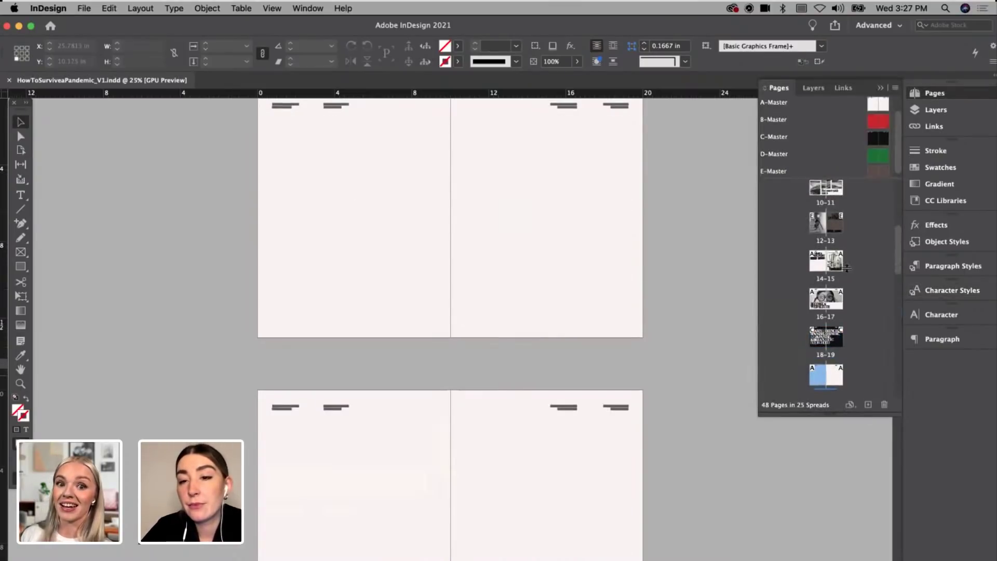
drag(874, 156, 837, 373)
double_click(808, 375)
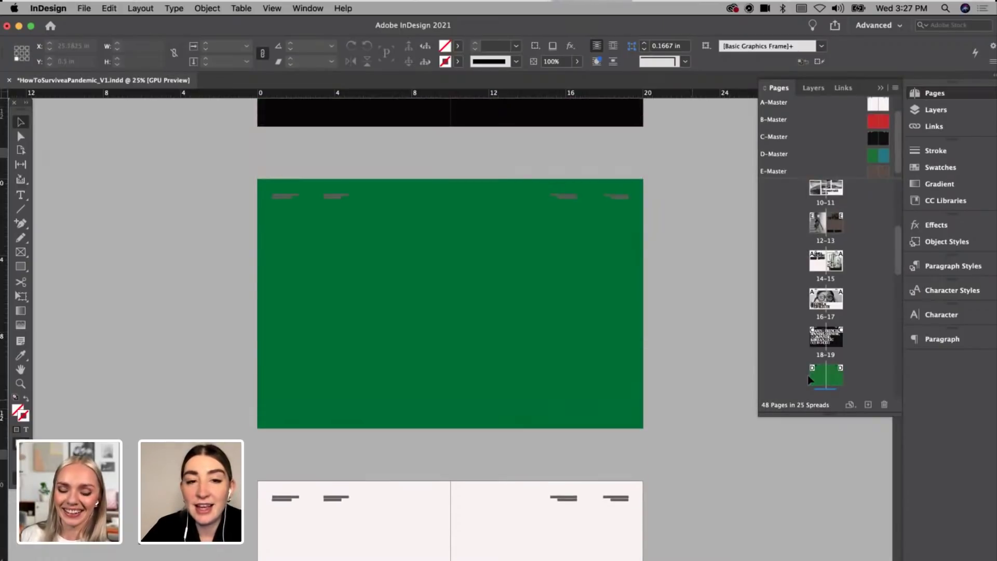
key(p)
key(super+equal)
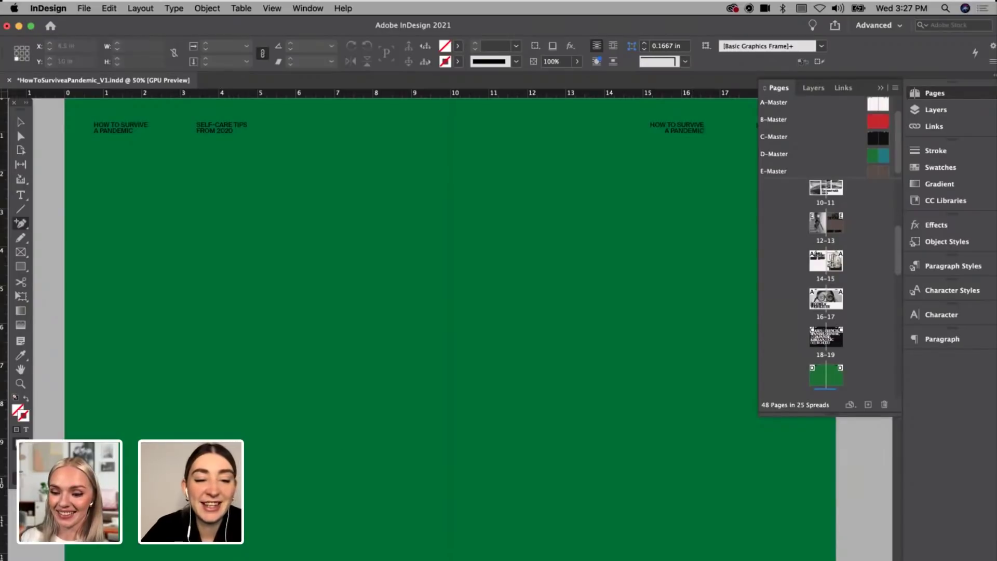
Step: Switch to Finder and look through the Photos folder for an image suited to the green spread
key(super+Tab)
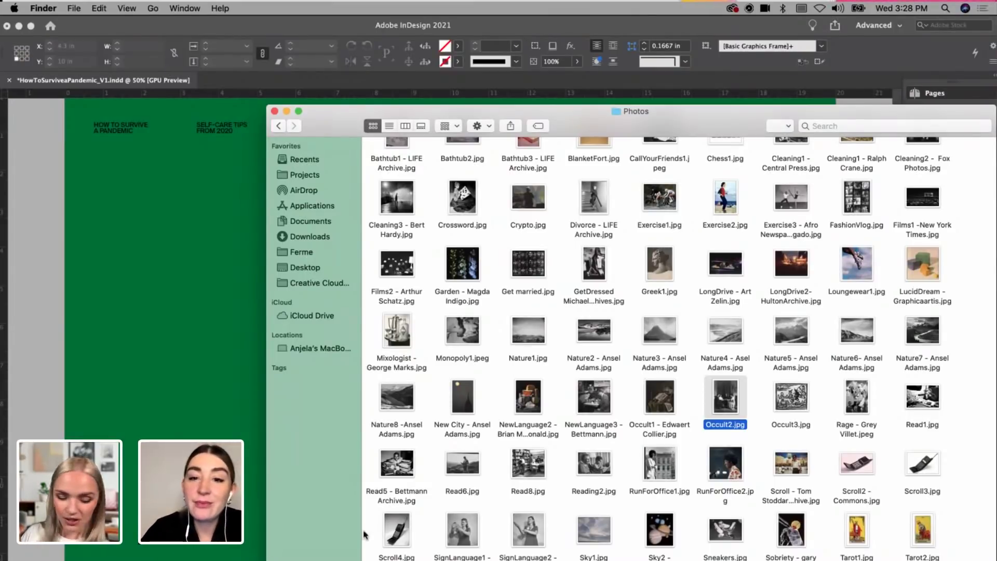
scroll(573, 507, down, 3)
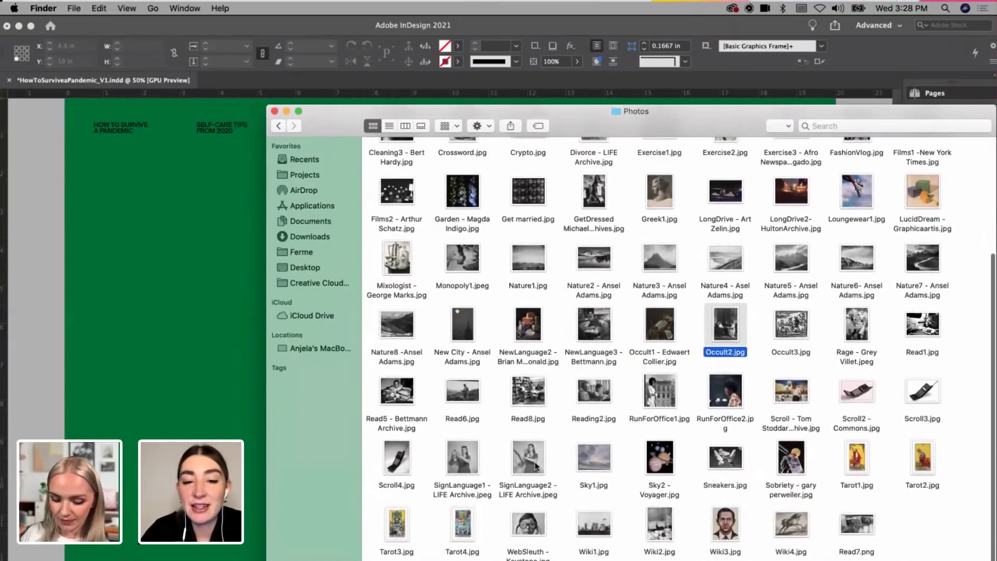
click(535, 463)
scroll(536, 463, up, 5)
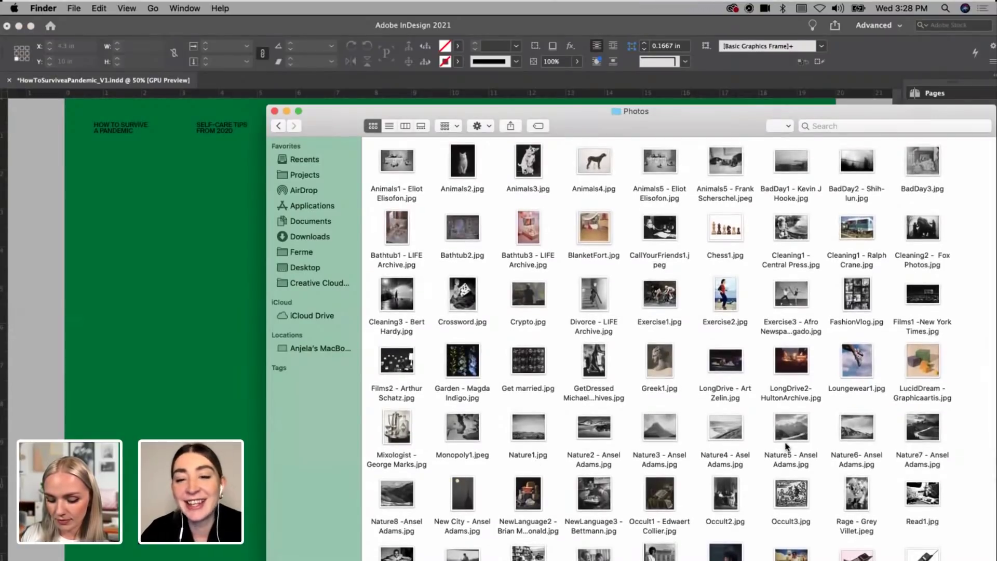
scroll(627, 429, down, 5)
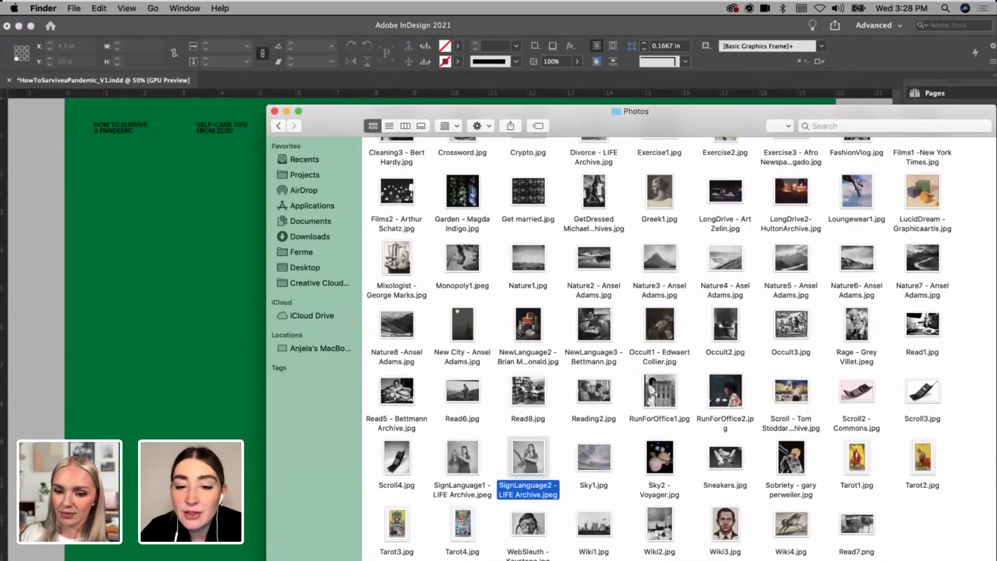
Step: Switch to the LIST document in TextEdit, bold item 3 about learning languages, and move the document window aside
click(554, 554)
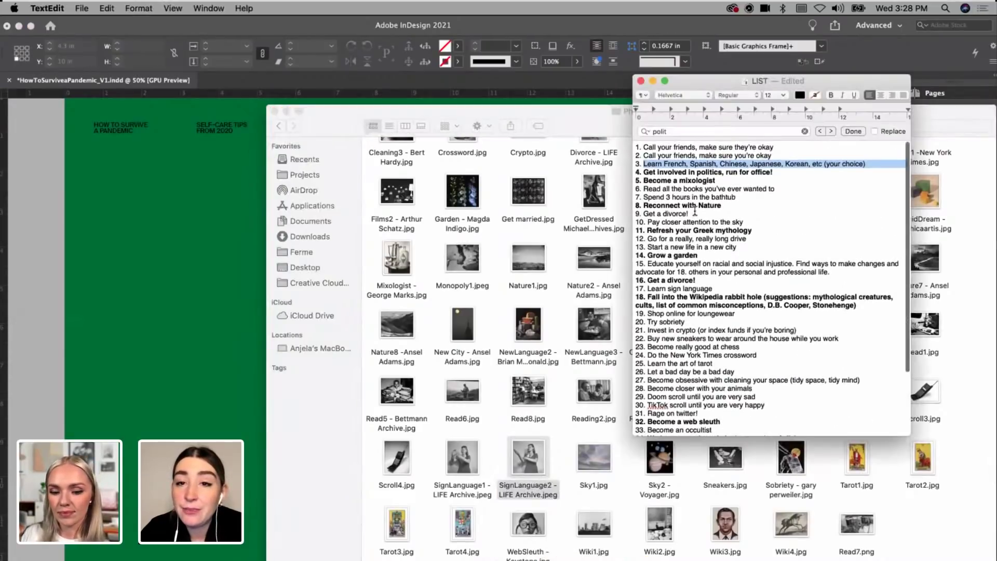
scroll(705, 158, down, 1)
key(super+b)
drag(647, 86, 378, 85)
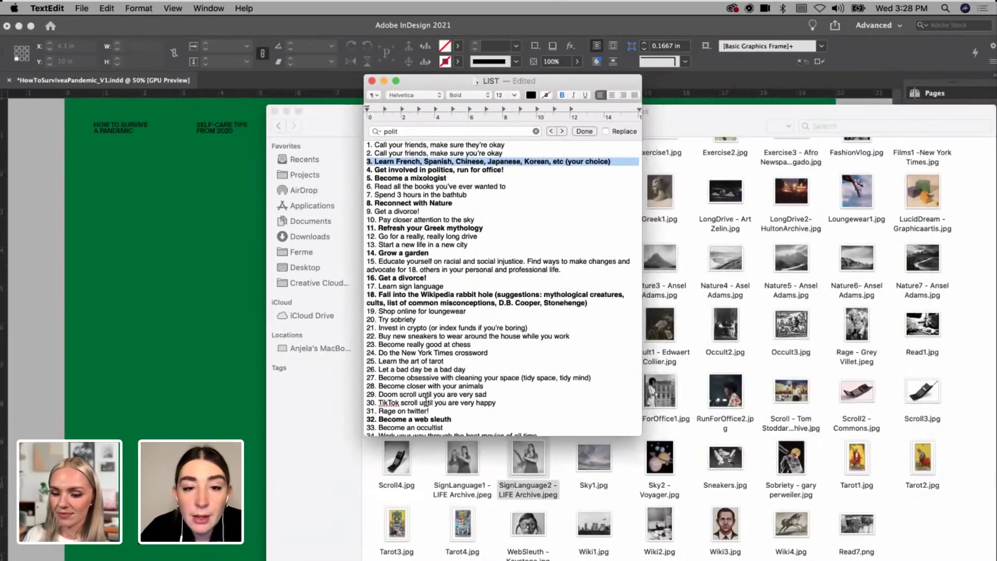
Step: Search the list for "read" and bold item 6, "Read all the books you've ever wanted to"
scroll(427, 400, down, 2)
click(434, 345)
key(super+f)
text(read)
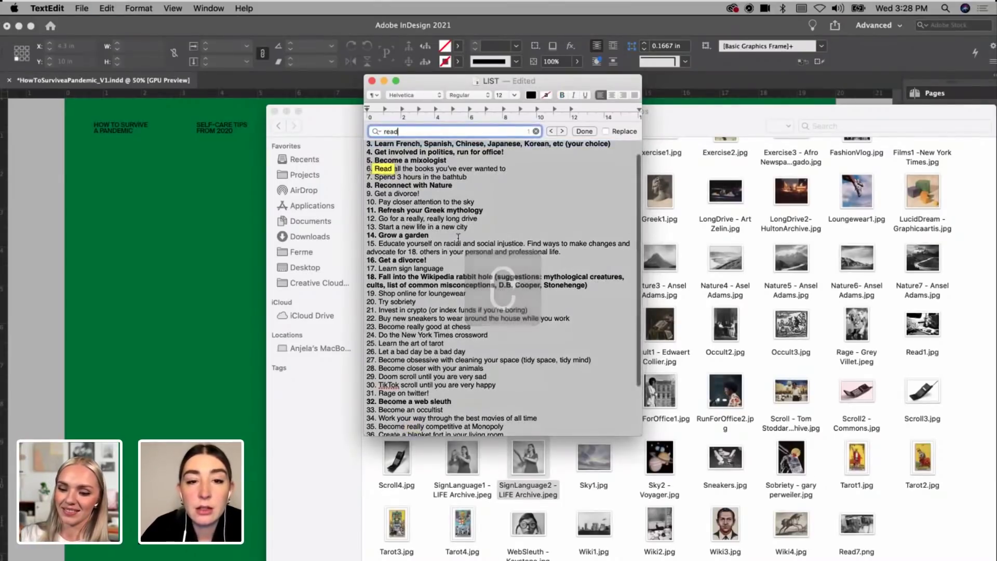
triple_click(356, 169)
key(super+b)
click(442, 176)
Step: Return to InDesign, show the layout guides on the green spread, and activate the Selection tool
click(46, 263)
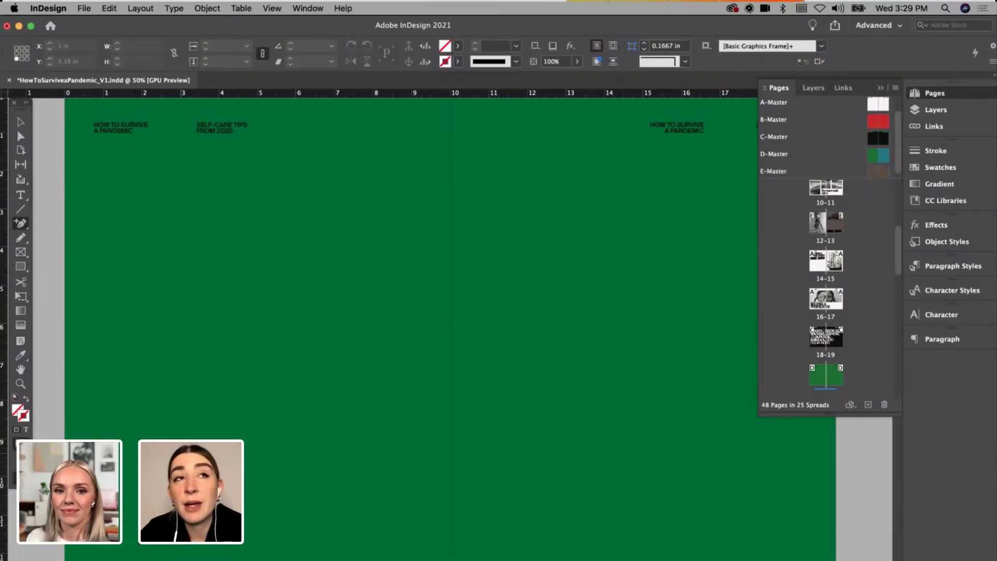
key(super+minus)
key(super+equal)
key(w)
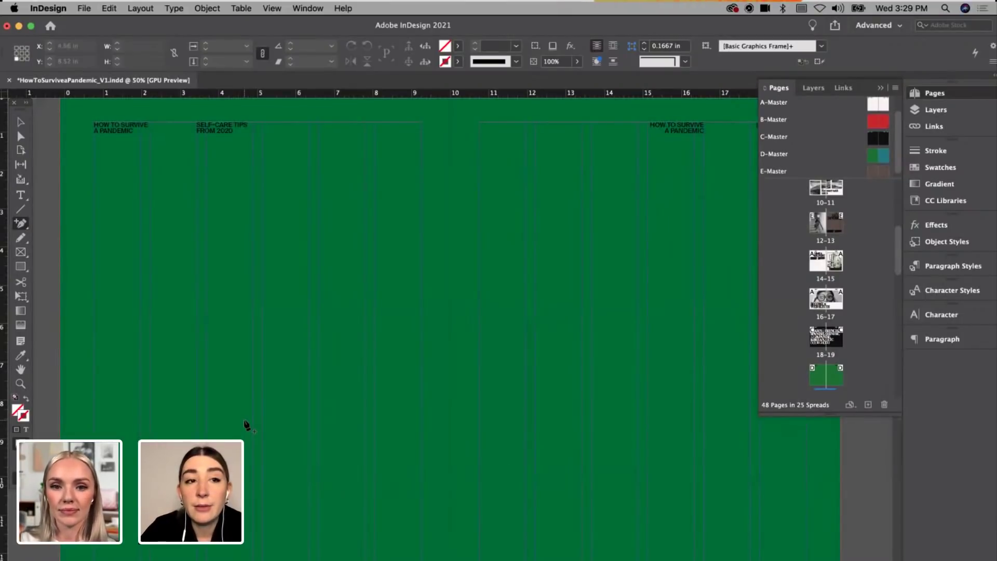
key(v)
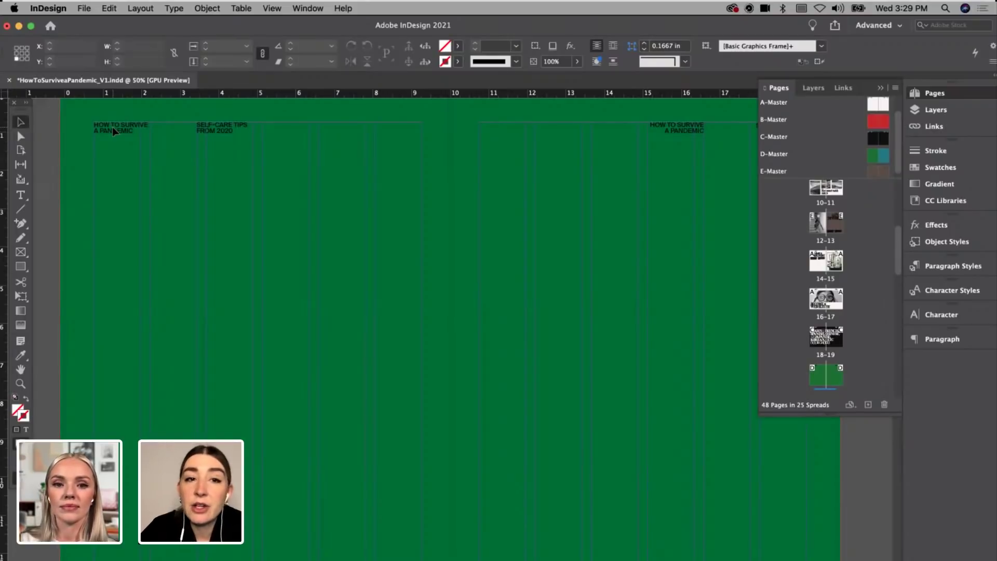
Step: Draw a text frame about 13.8 by 9.5 in across the green spread and enter "Read all the books you've ever wanted to"
scroll(298, 283, down, 3)
scroll(298, 284, up, 4)
scroll(298, 283, down, 2)
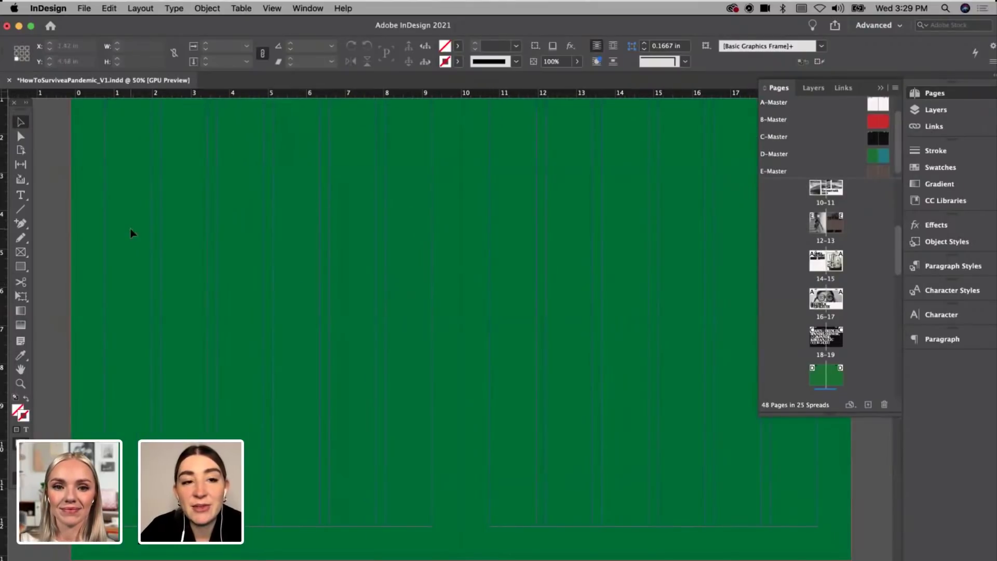
key(t)
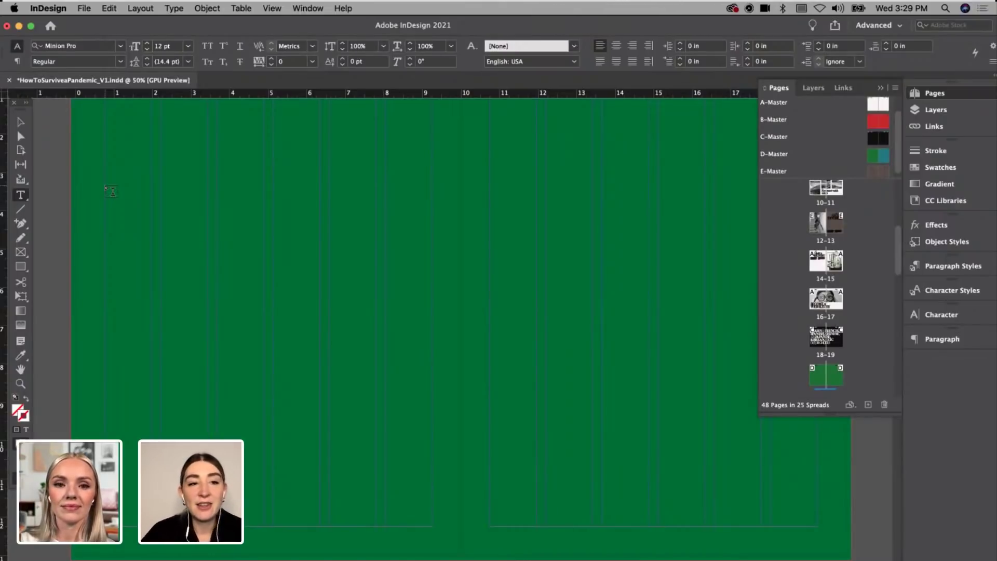
scroll(111, 191, up, 2)
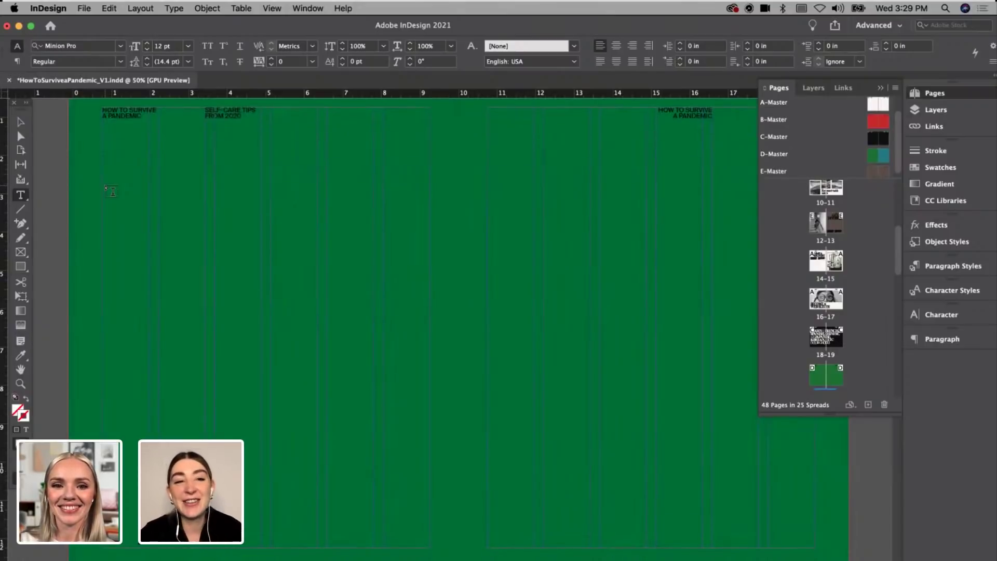
mouse_move(103, 184)
mouse_down()
mouse_move(398, 468)
mouse_move(626, 537)
mouse_move(634, 549)
mouse_up()
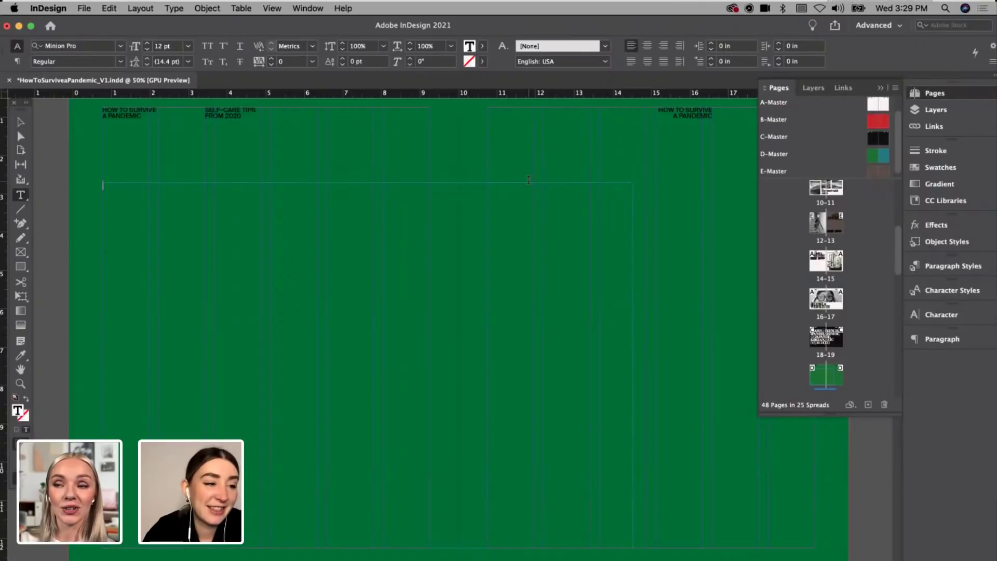
text(So)
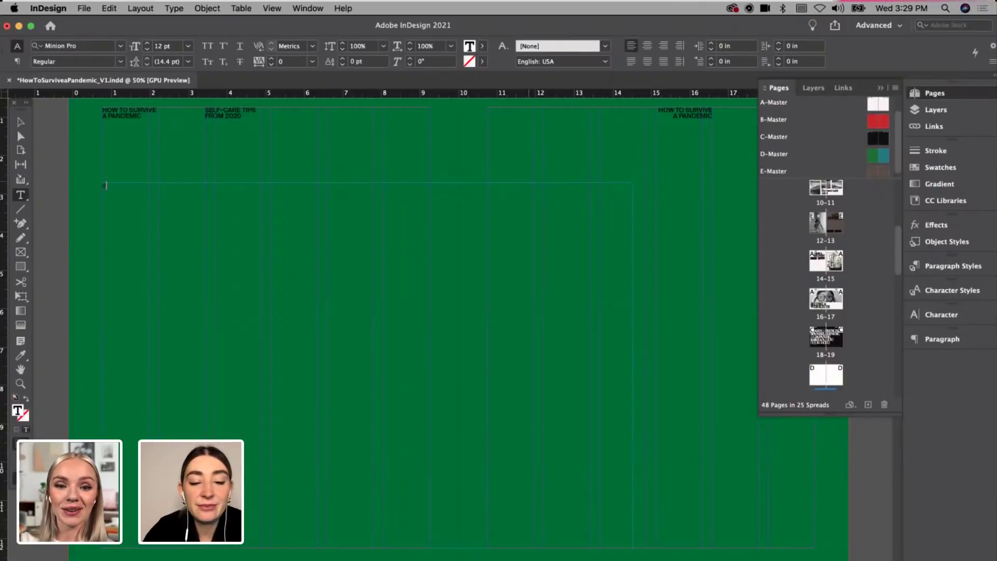
text(ad all the boo)
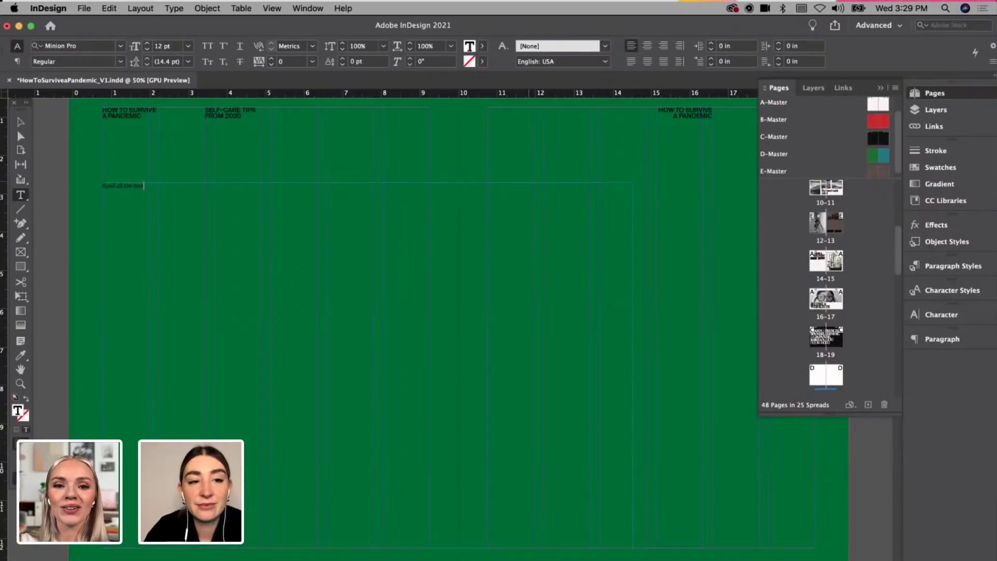
text(ks you've ever read)
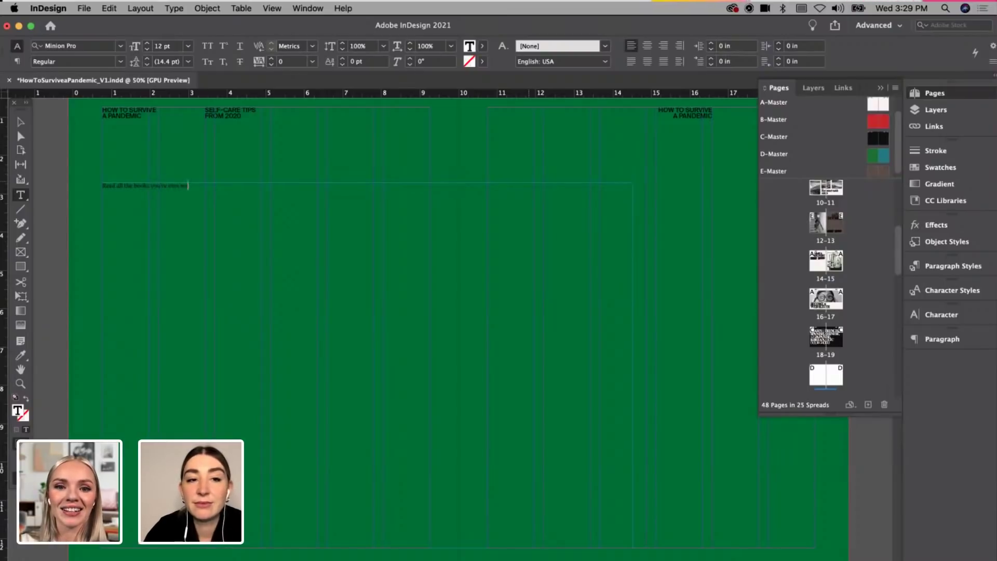
text(ted to)
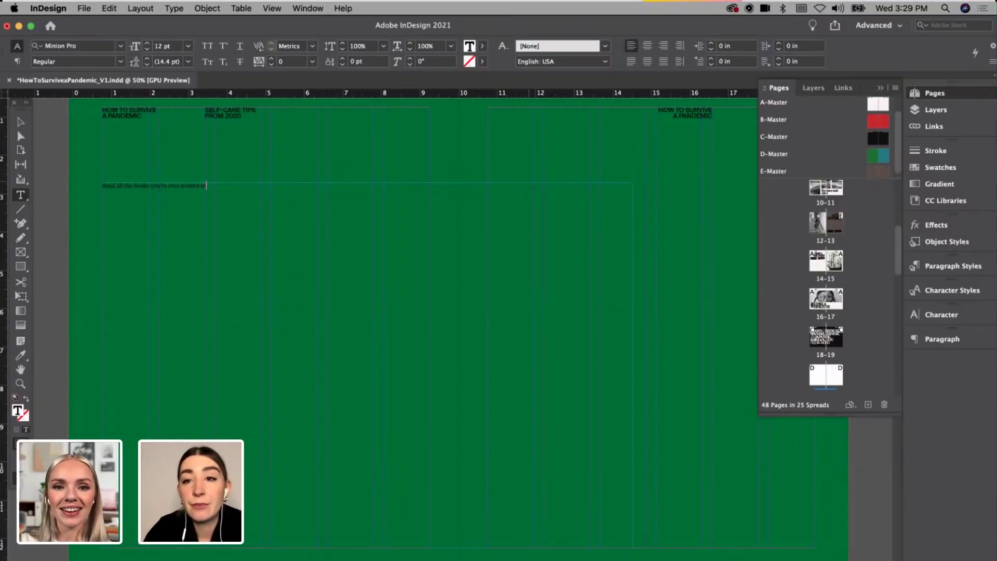
key(super+a)
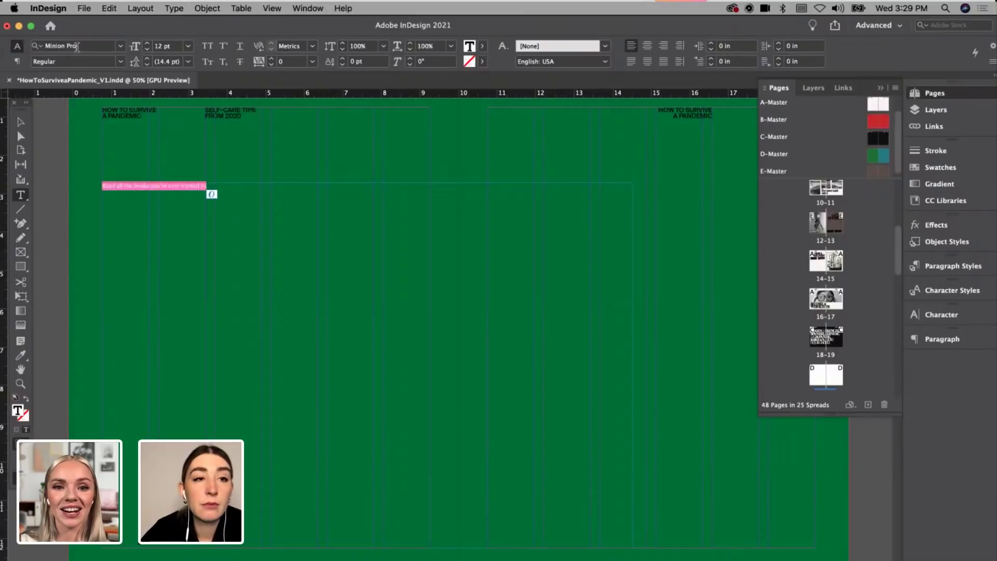
click(21, 122)
key(t)
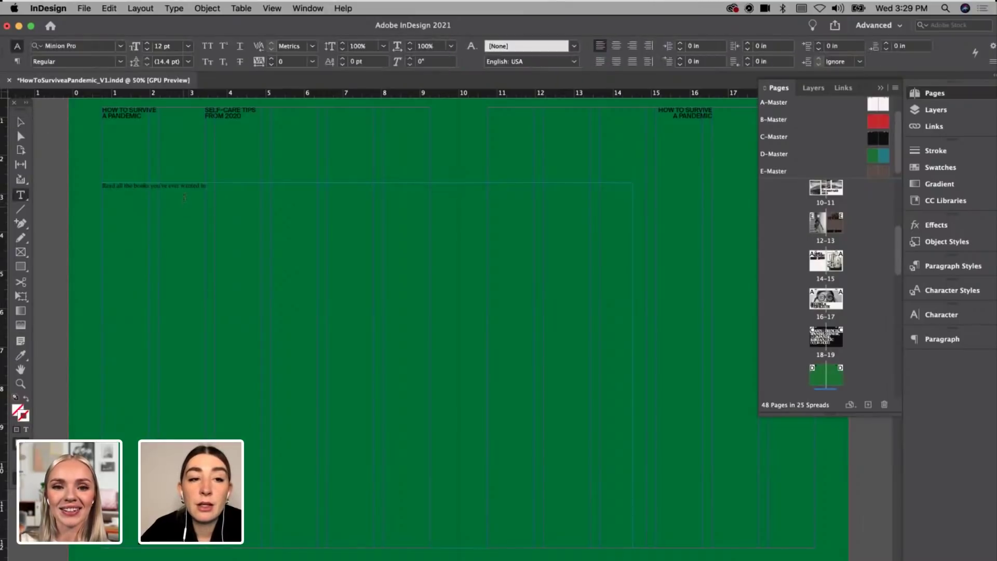
key(super+a)
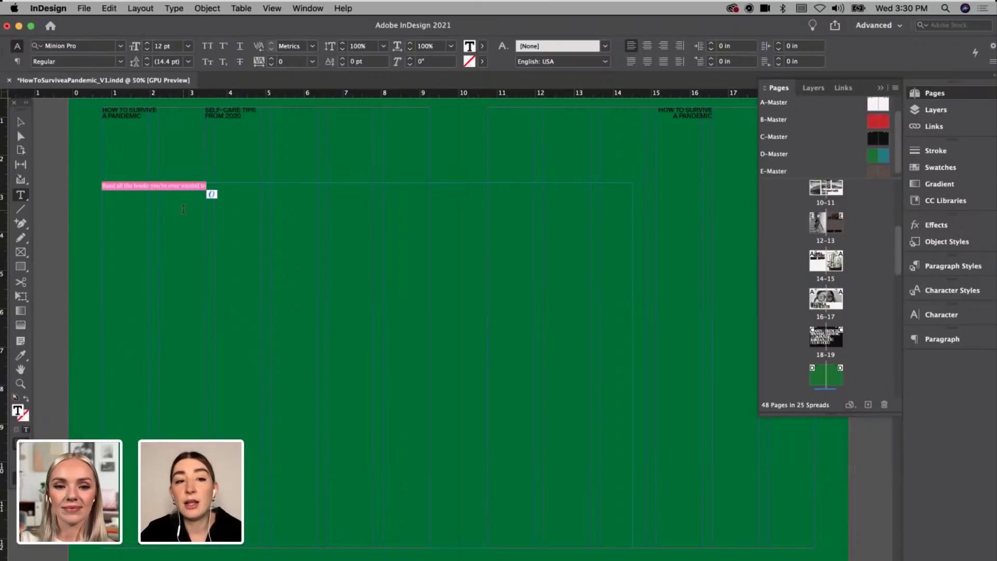
click(94, 45)
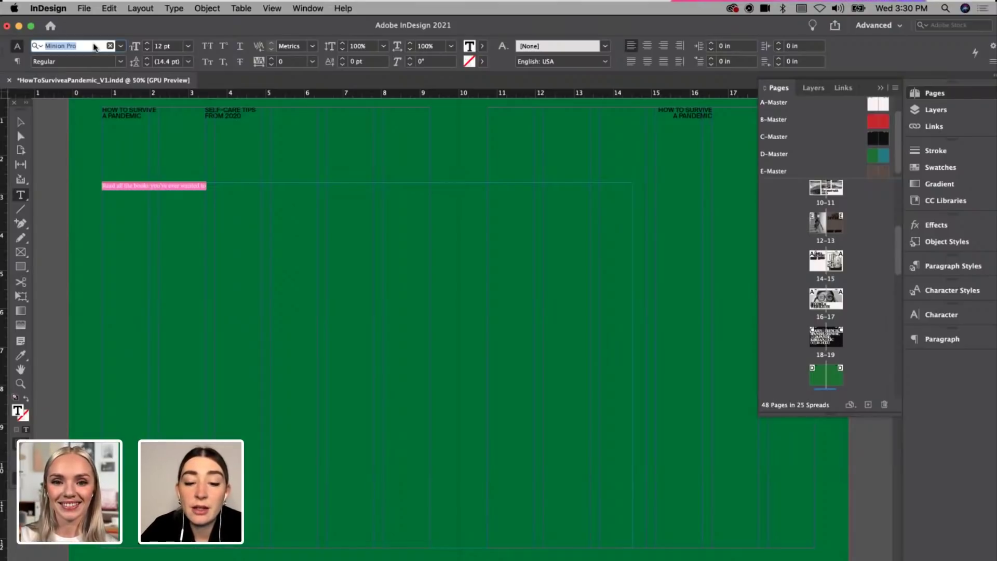
text(Edi)
key(F11)
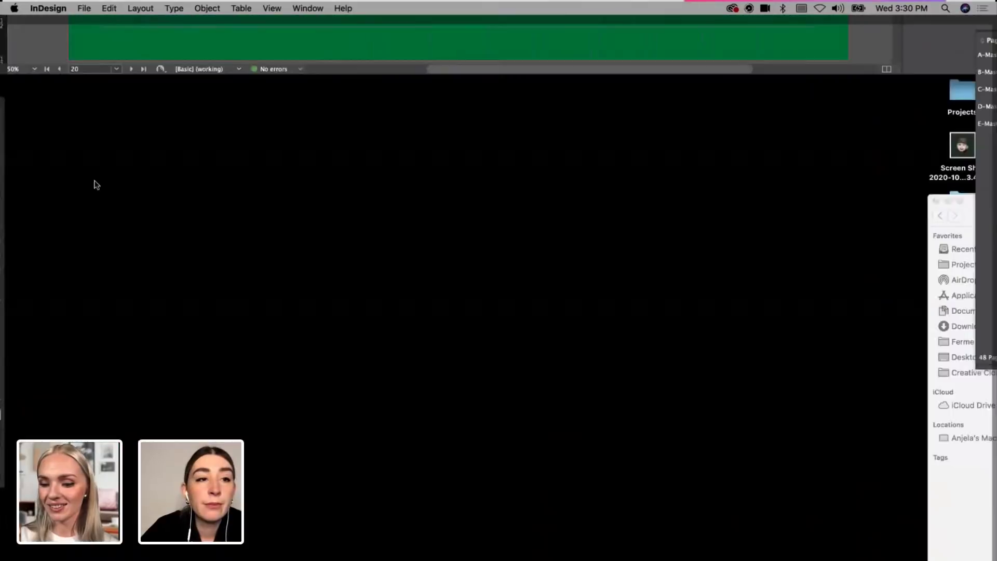
key(F11)
key(Down)
key(Down)
key(Down)
key(Return)
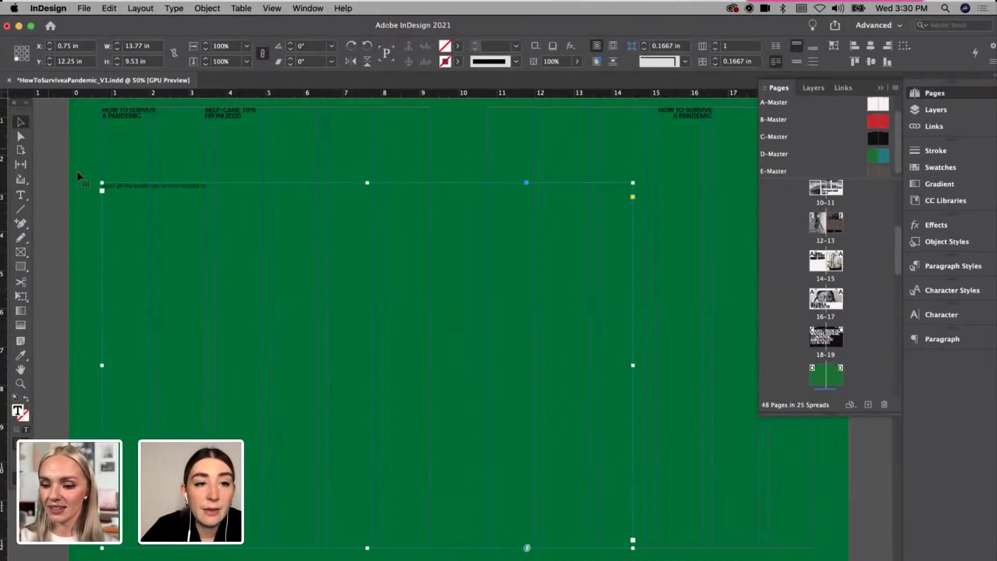
Step: Apply Character Style 2 to the sentence, trying Character Style 4 for comparison before returning to it
click(939, 289)
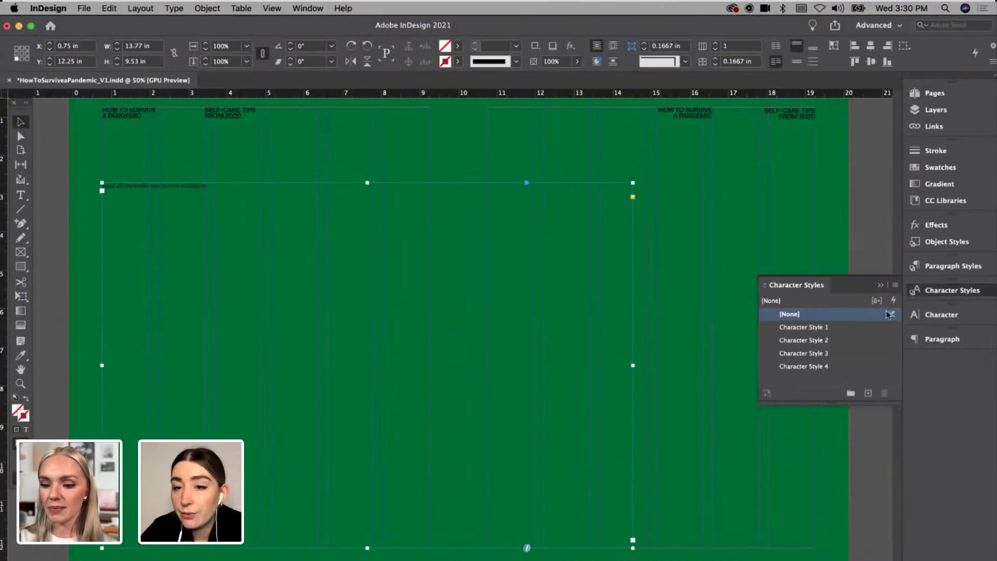
click(843, 339)
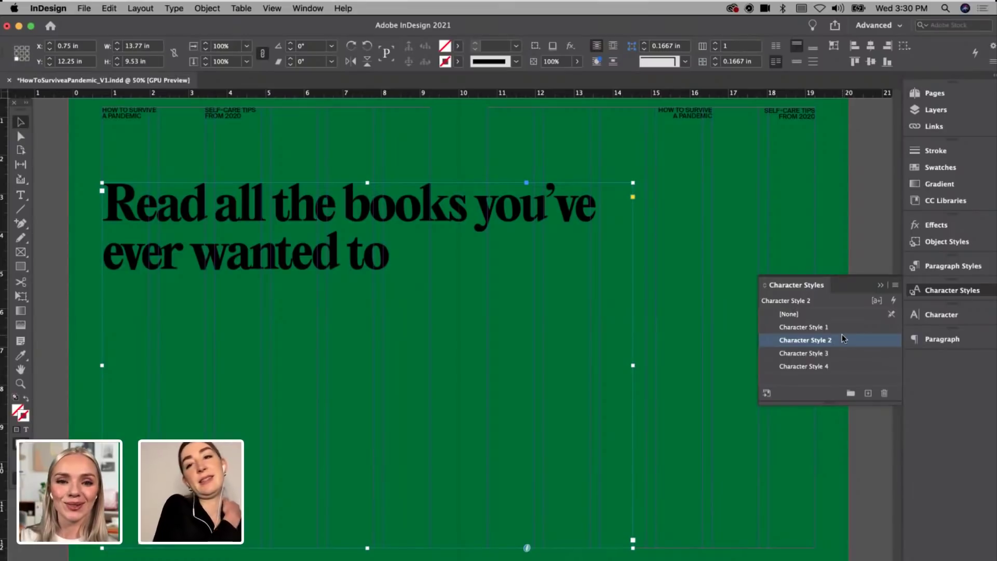
double_click(359, 232)
key(super+a)
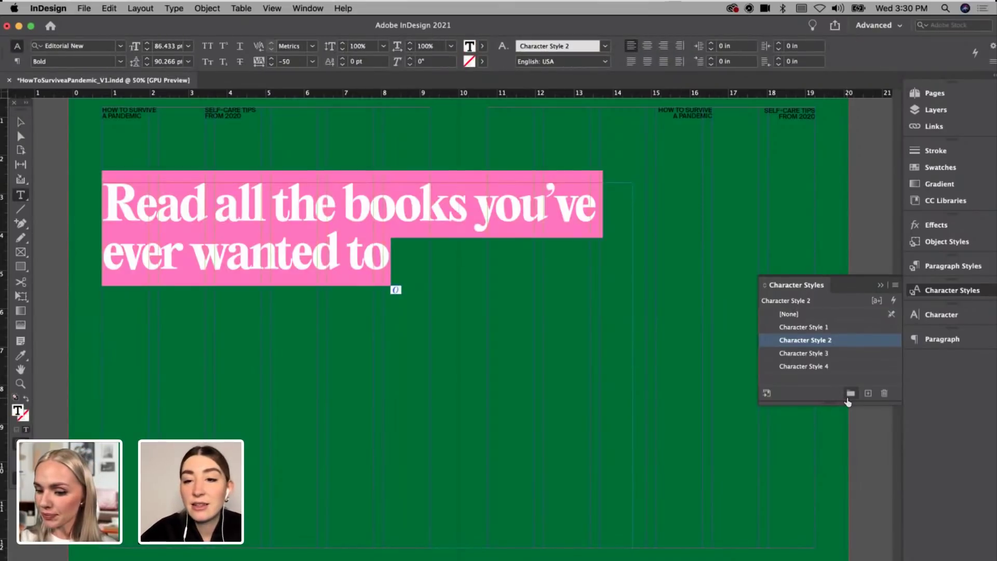
click(831, 327)
click(791, 366)
click(796, 328)
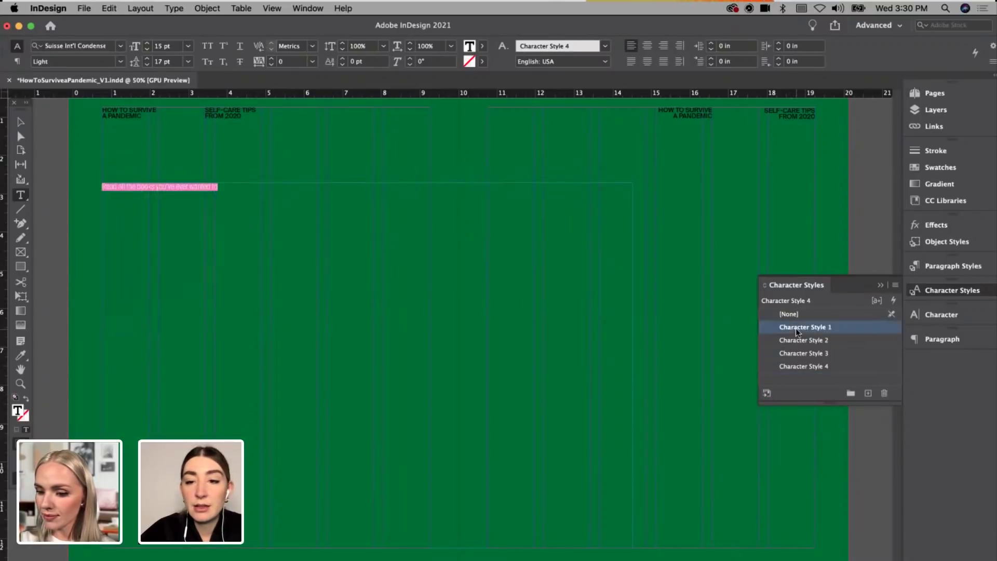
click(798, 339)
Step: Set the heading's font weight to Light and end the sentence with a period
click(120, 61)
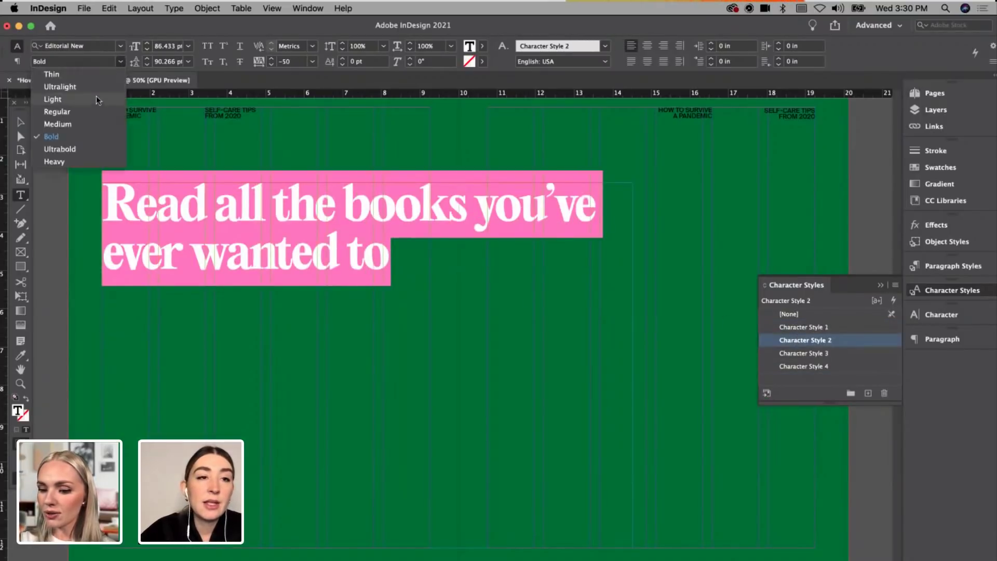
click(96, 100)
click(20, 121)
click(61, 150)
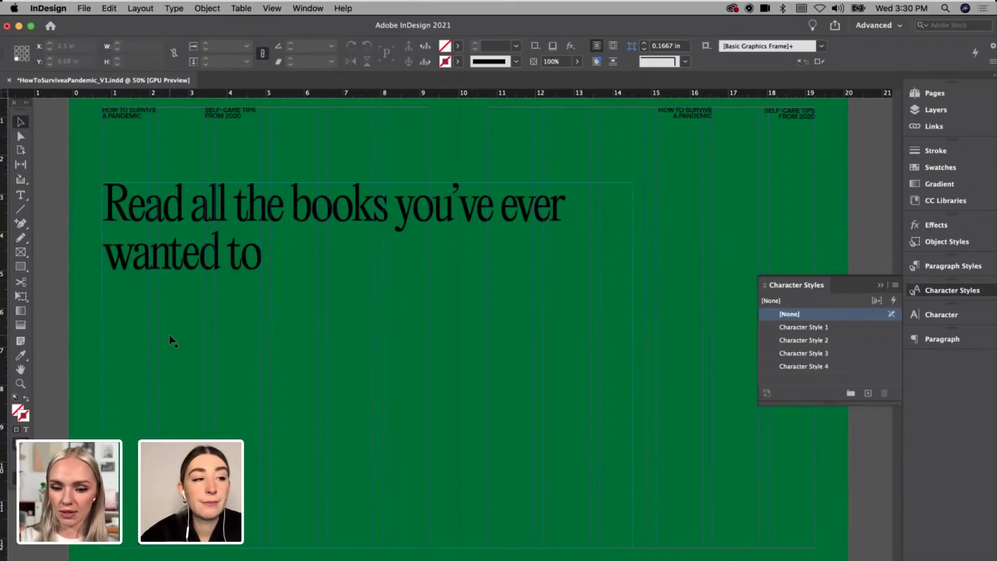
click(339, 236)
double_click(274, 307)
text(.)
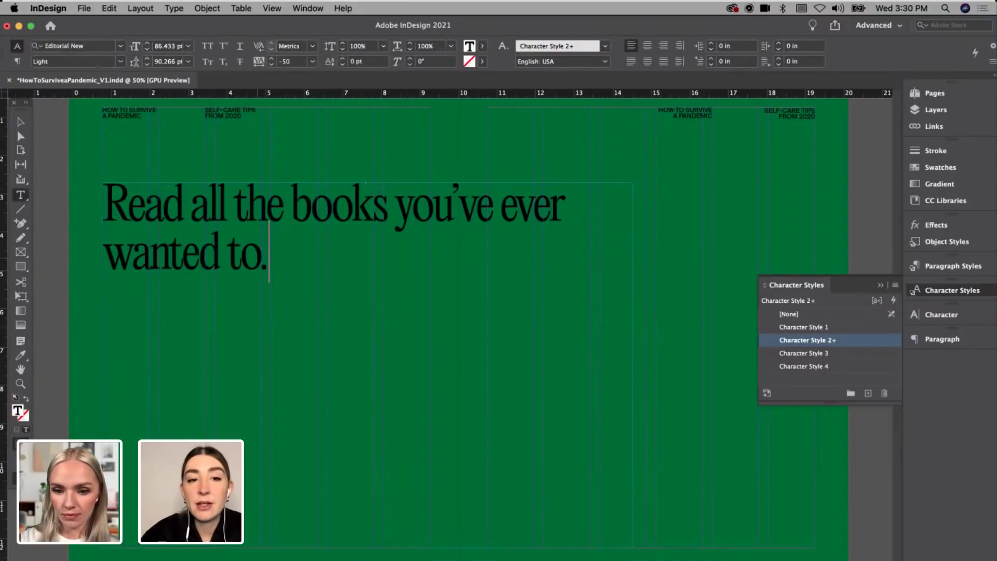
Step: Resize the heading's frame to hold two lines, move it near the top of the right-hand page, and preview without guides
key(Escape)
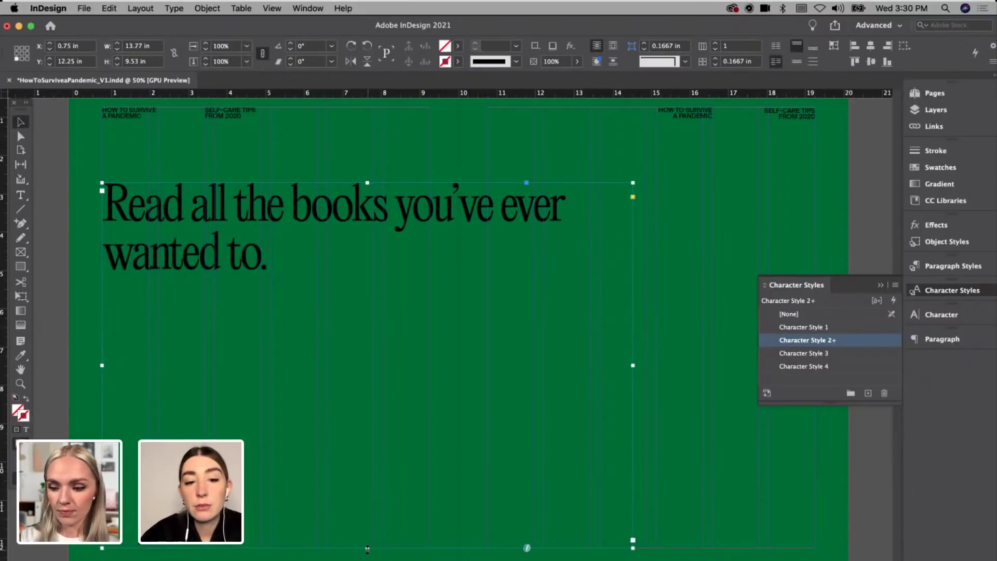
drag(635, 225, 800, 224)
key(w)
click(859, 217)
click(830, 218)
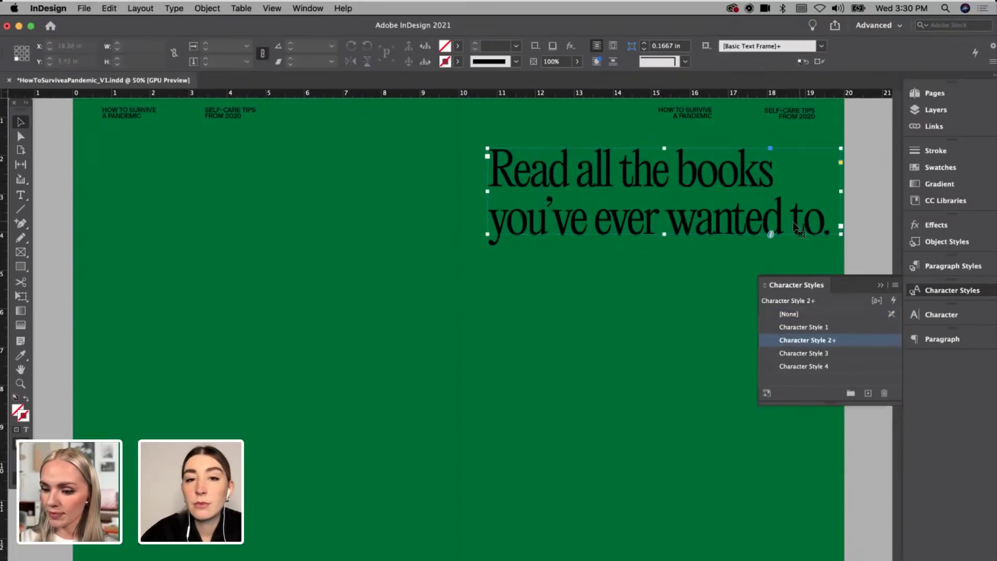
Step: Tighten the leading between the heading's two lines by several increments
click(20, 199)
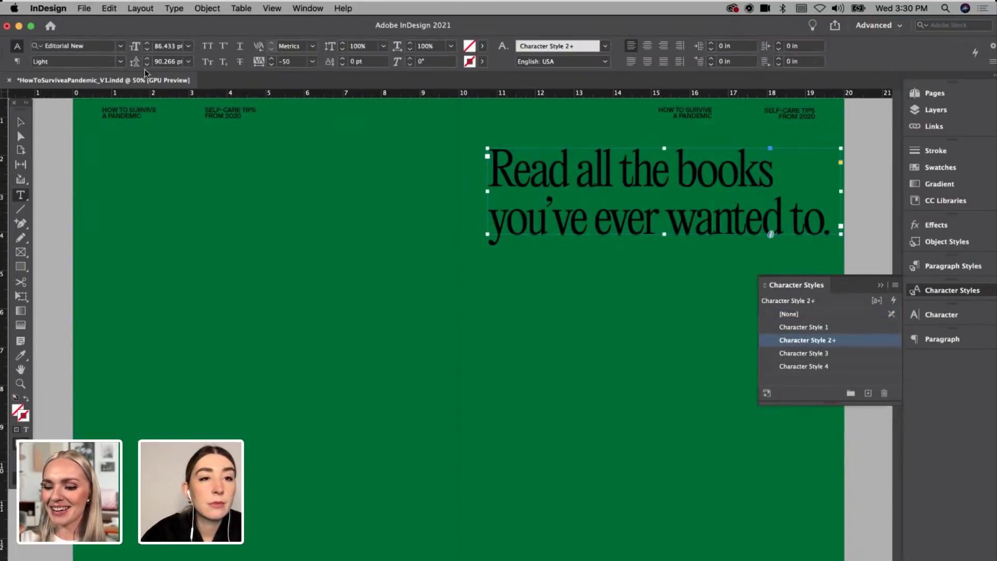
click(146, 65)
click(146, 65)
click(147, 65)
click(147, 65)
click(147, 65)
click(147, 65)
click(20, 121)
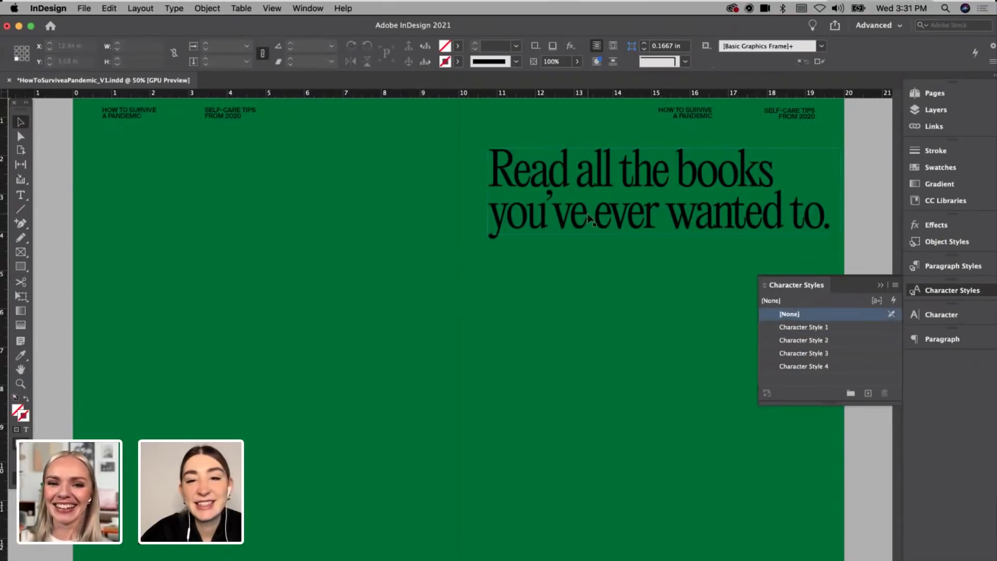
Step: Show the guides and scale the heading down to about 8.55 in wide, fitting between the right-hand page's margins
click(205, 49)
click(205, 49)
click(205, 49)
click(205, 49)
click(205, 49)
click(205, 49)
click(205, 49)
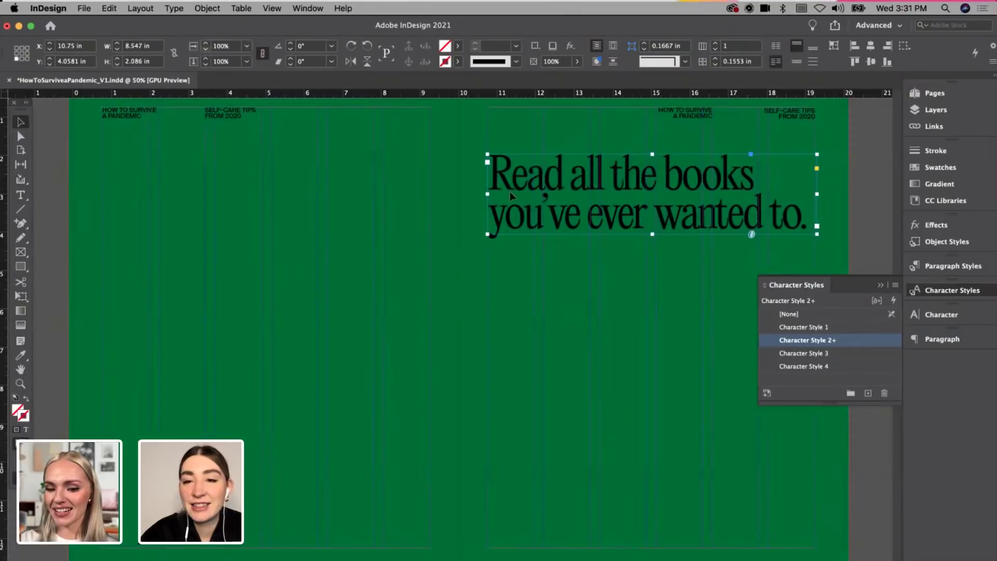
Step: Place Read5 - Bettmann Archive.jpg from the Finder Photos folder on the left-hand page at about 5.96 by 4.67 in
click(366, 296)
key(super+Tab)
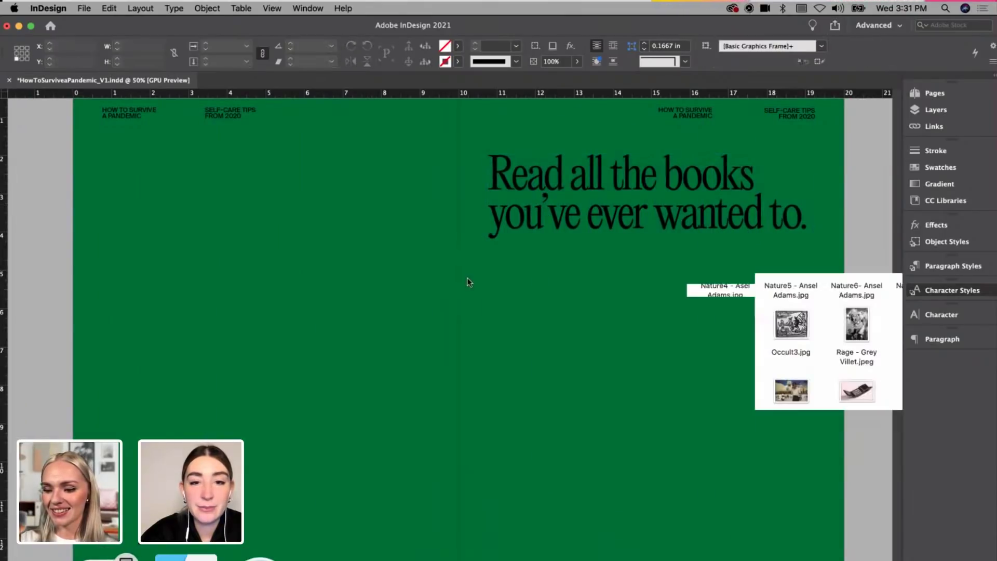
scroll(627, 340, up, 1)
click(659, 447)
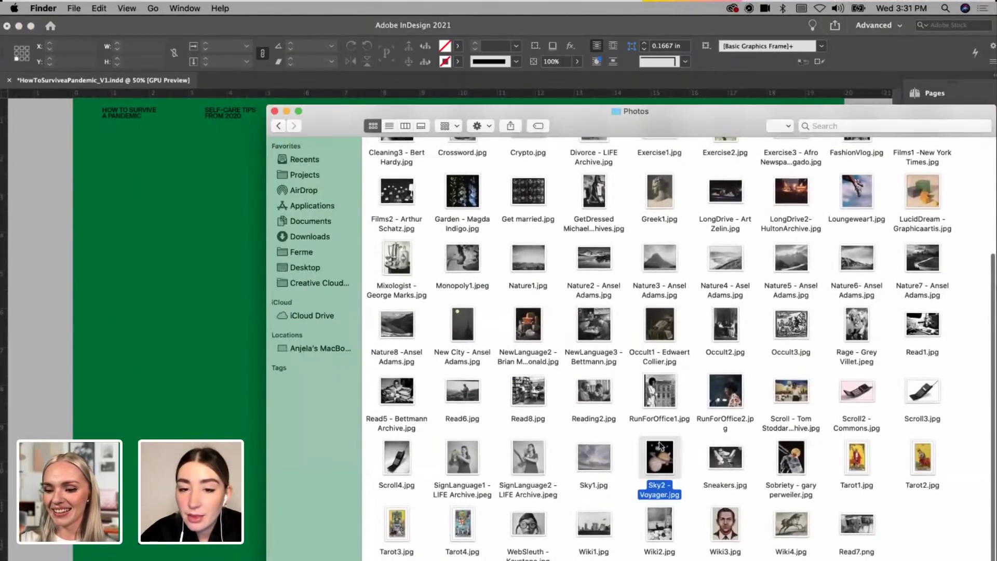
drag(397, 402, 141, 195)
drag(137, 154, 366, 267)
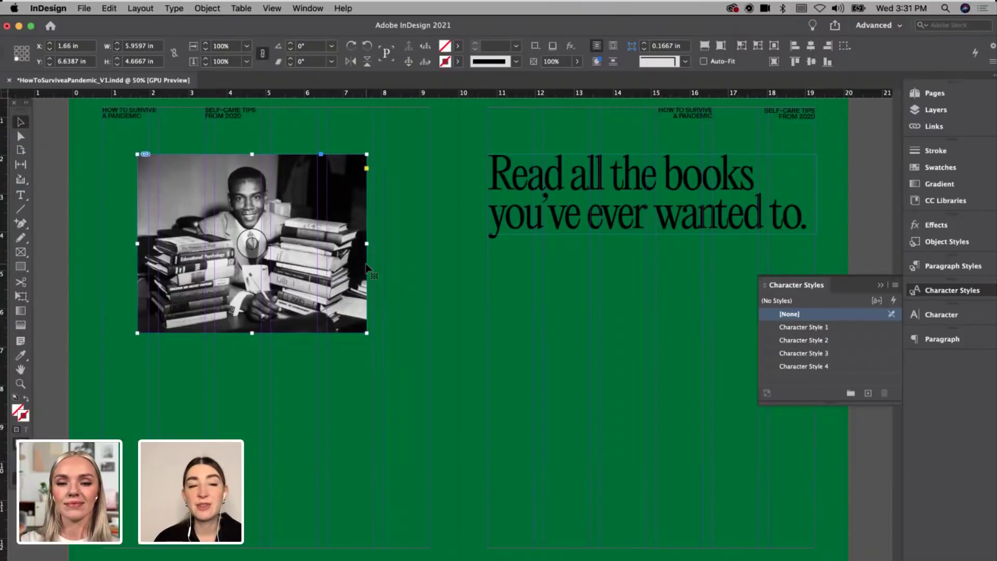
Step: Crop the photo's frame to about 3.69 in high and place a copy directly beneath it on the left-hand page
drag(367, 266, 477, 267)
drag(369, 332, 339, 269)
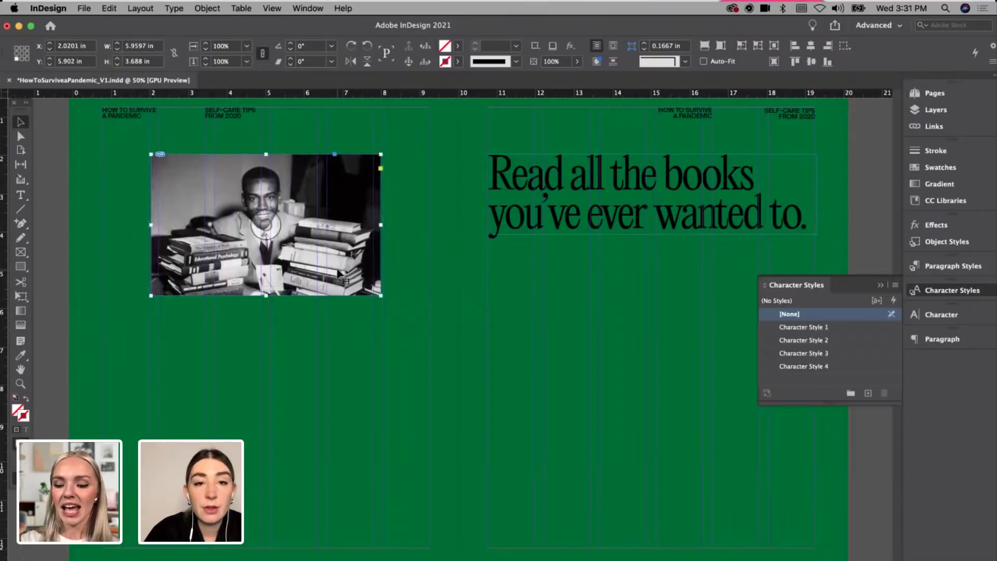
key(ctrl+v)
drag(396, 351, 329, 403)
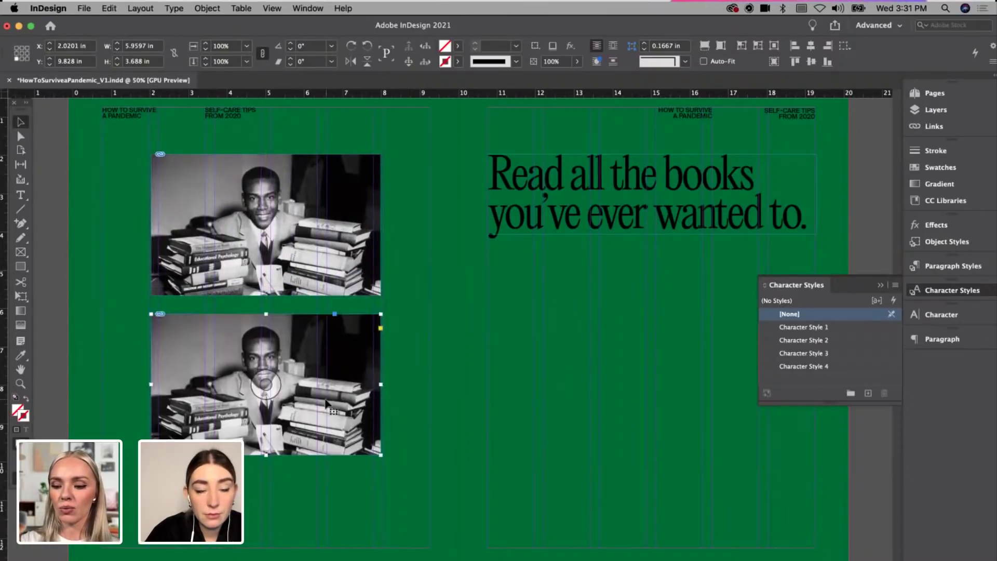
Step: Trim both photo frames to about 3.43 in high and shift the lower image up inside its frame to match the upper crop
shift+click(312, 284)
drag(265, 456, 266, 434)
click(267, 487)
click(284, 376)
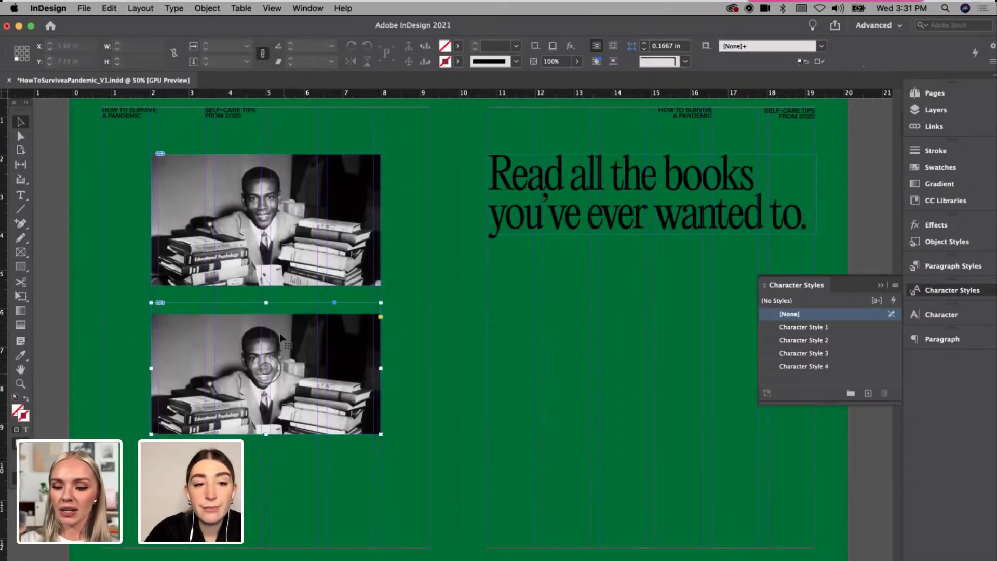
click(291, 208)
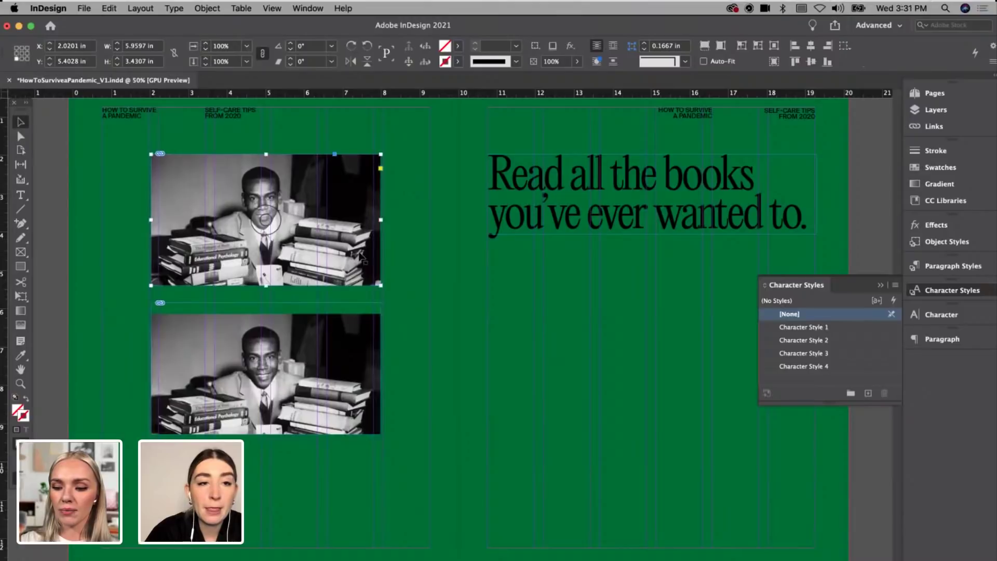
click(264, 371)
drag(266, 370, 266, 352)
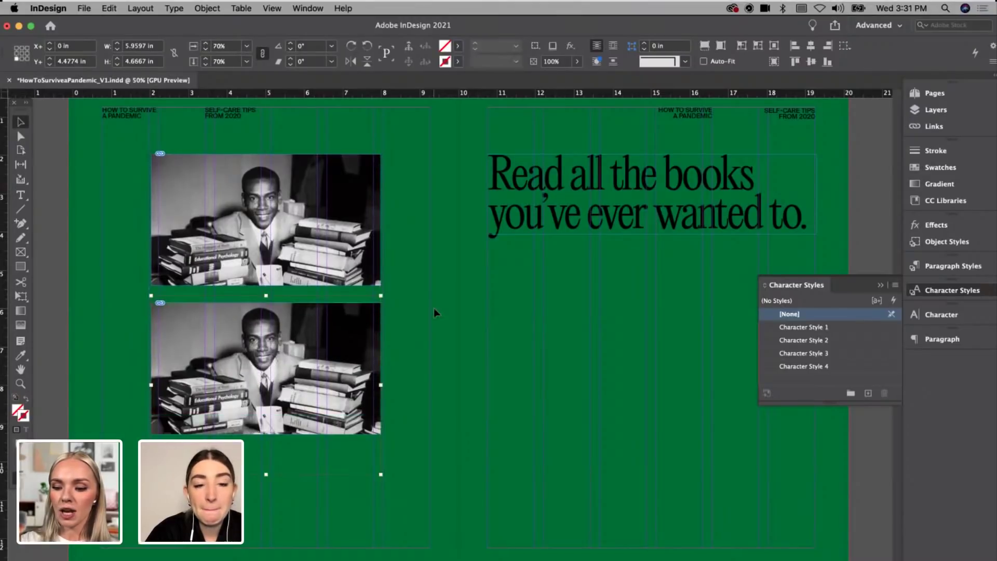
Step: Paste a third copy of the cropped photo and align it below the second with the same spacing
key(super+v)
drag(536, 308, 351, 481)
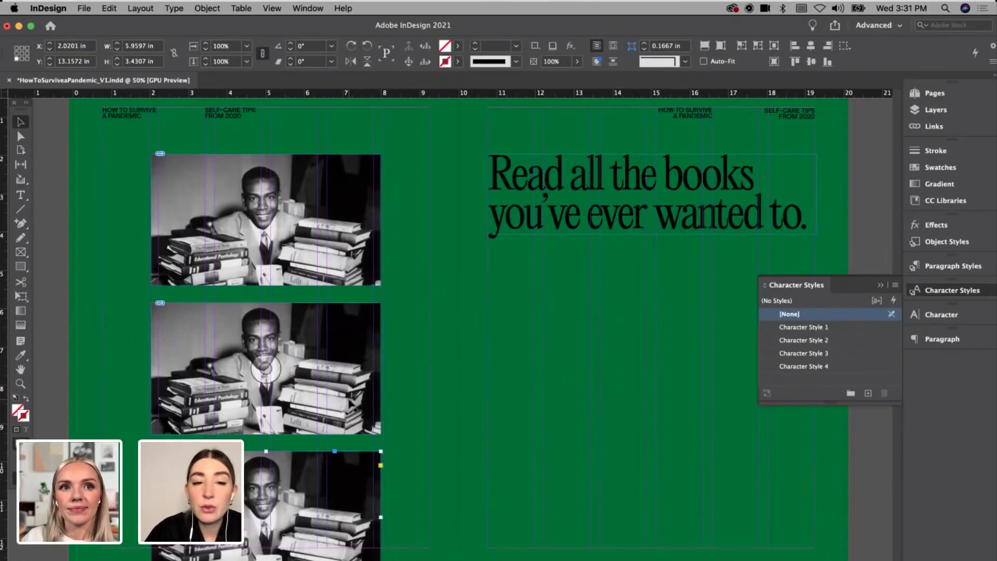
Step: Shorten all three photo frames on the left-hand page together from their bottom edge to about 2.96 in high each
shift+click(353, 371)
shift+click(351, 254)
scroll(373, 260, down, 3)
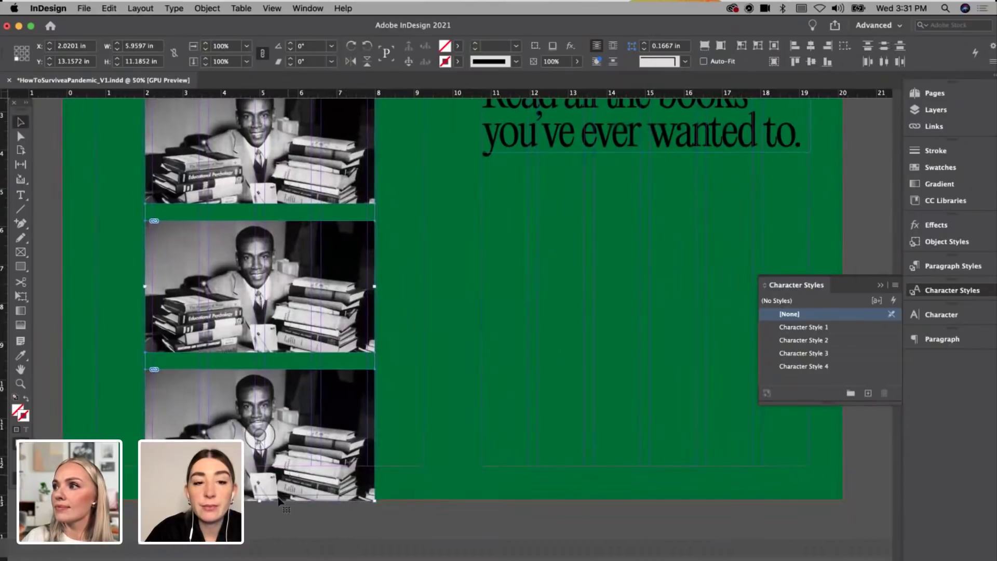
drag(260, 499, 260, 442)
scroll(420, 405, up, 5)
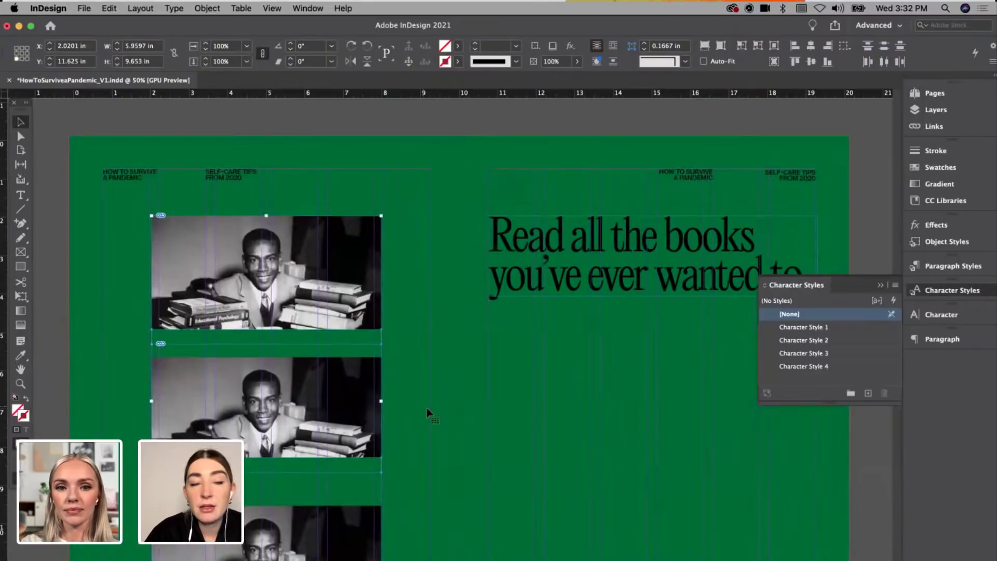
Step: Shift the photo up inside each of the three shortened frames so the man and his books share a matching crop
click(267, 272)
drag(268, 288, 269, 270)
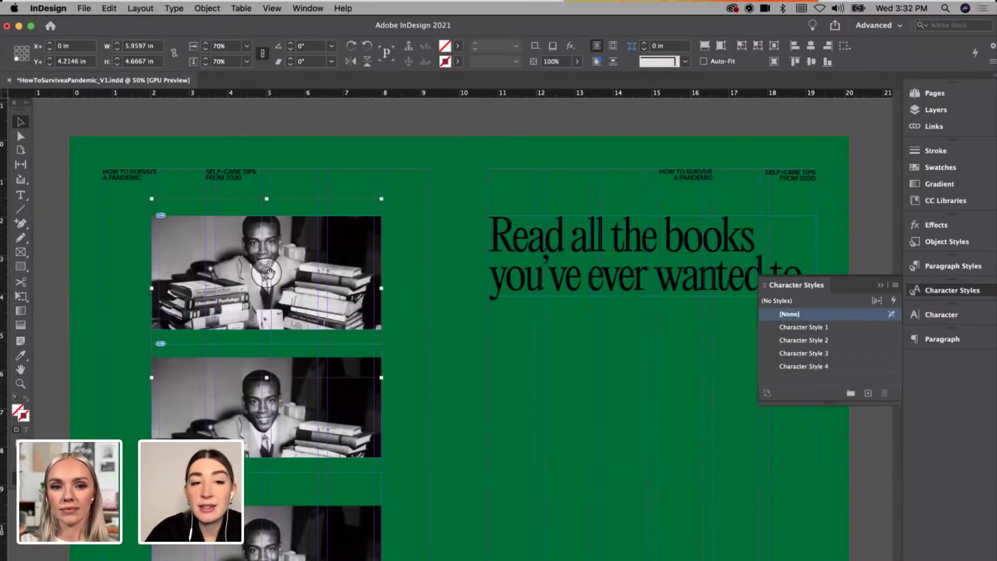
key(Escape)
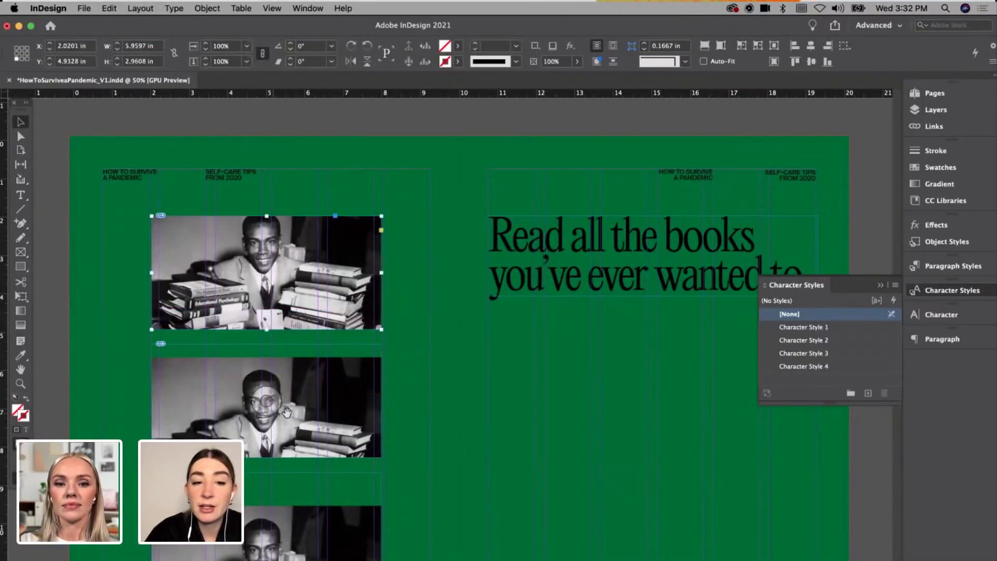
click(266, 400)
mouse_move(269, 406)
mouse_down()
mouse_move(265, 359)
mouse_move(274, 399)
mouse_up()
click(439, 400)
scroll(438, 400, down, 5)
click(266, 403)
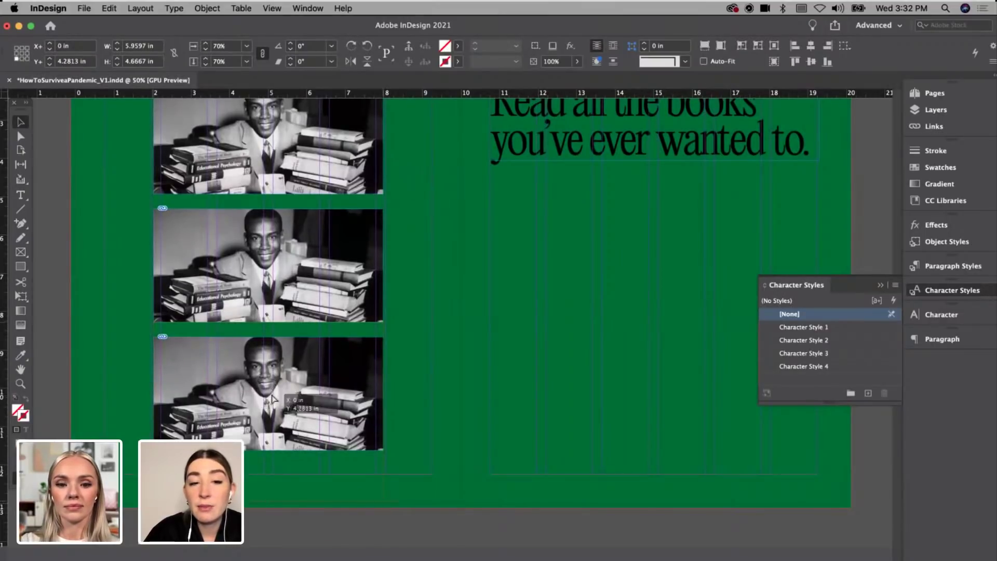
click(413, 358)
scroll(413, 359, up, 5)
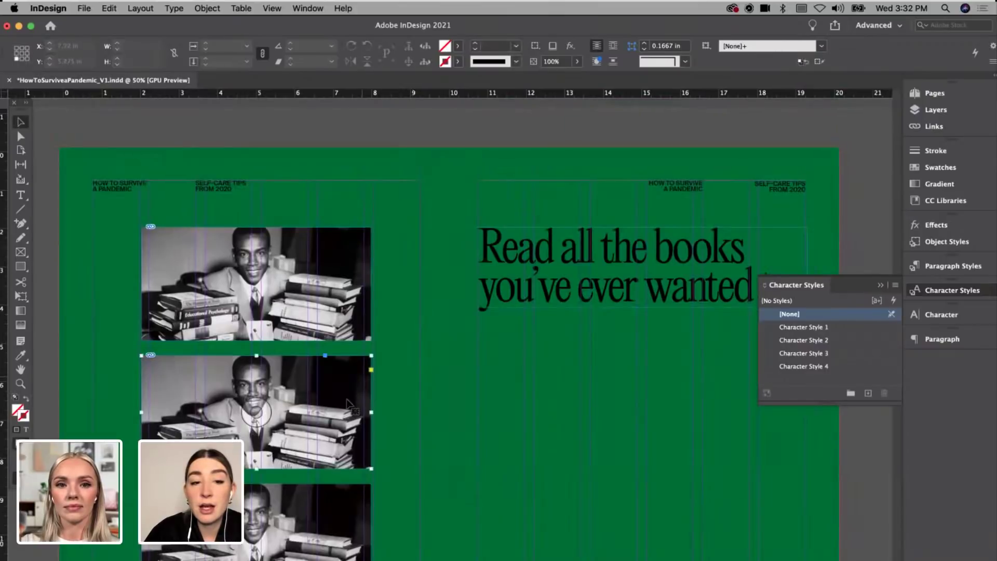
Step: Place Read1.jpg from the Finder Photos folder across the middle of the spread at about 4.84 by 3.33 in and copy it
key(super+Tab)
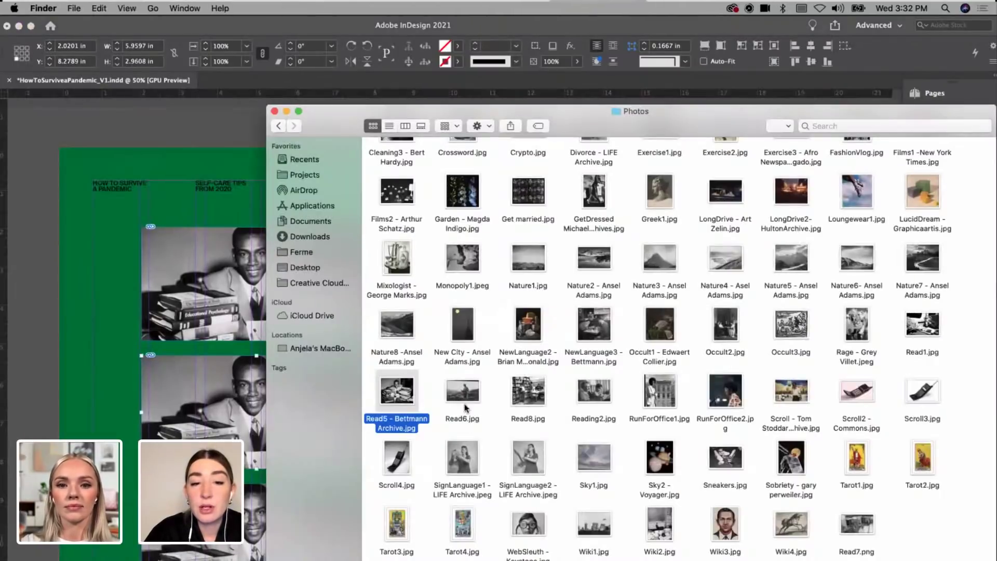
click(525, 395)
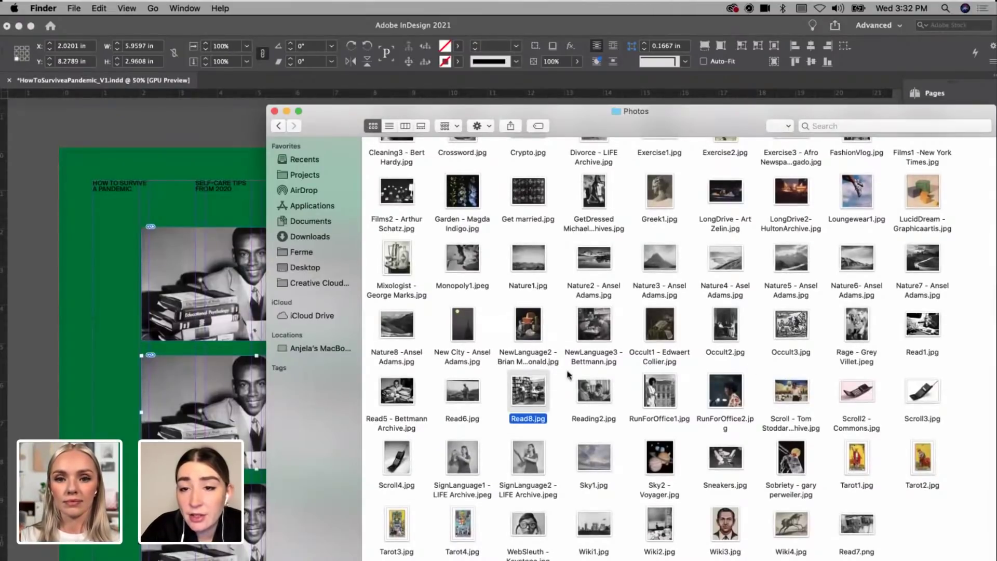
click(861, 326)
key(space)
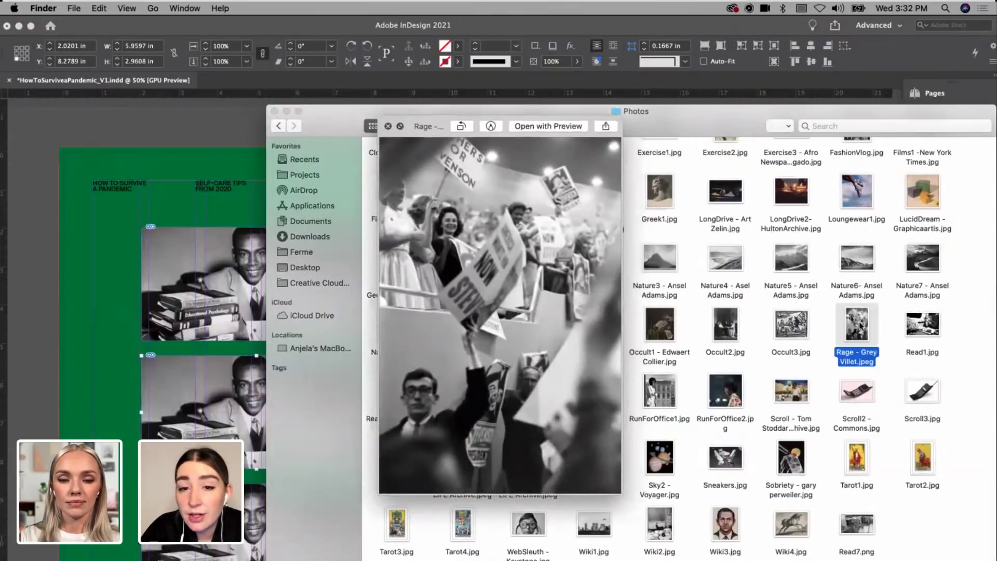
key(Right)
key(space)
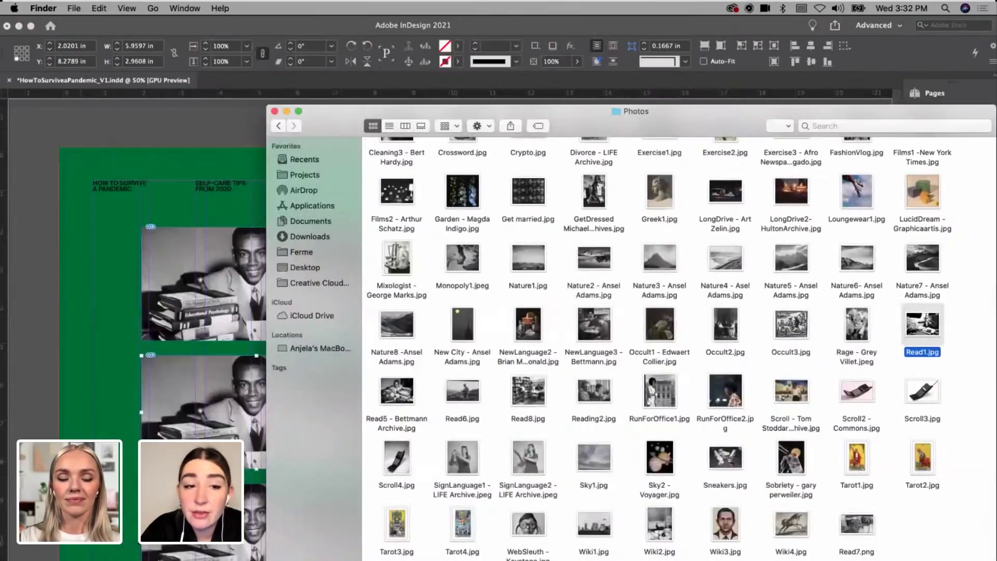
click(79, 462)
drag(433, 365, 618, 466)
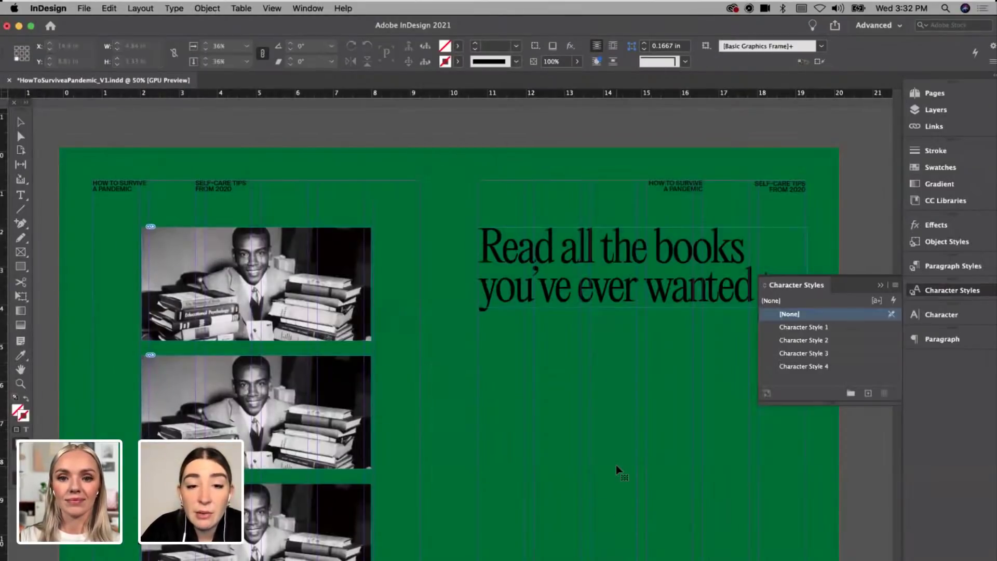
Step: Paste the copied Read1 photo into the middle frame and enlarge it proportionally to fill the frame's full width
click(280, 447)
click(109, 8)
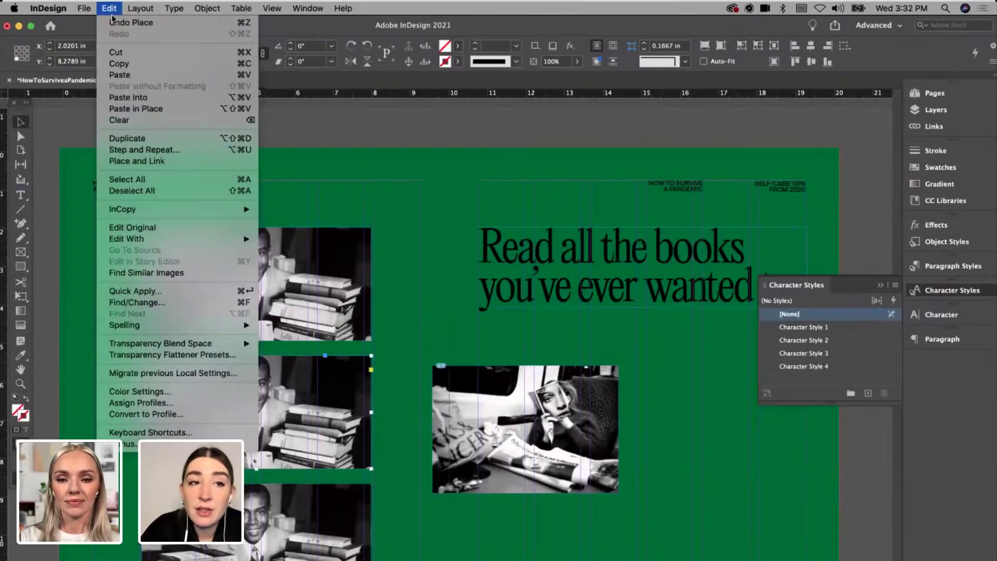
click(127, 99)
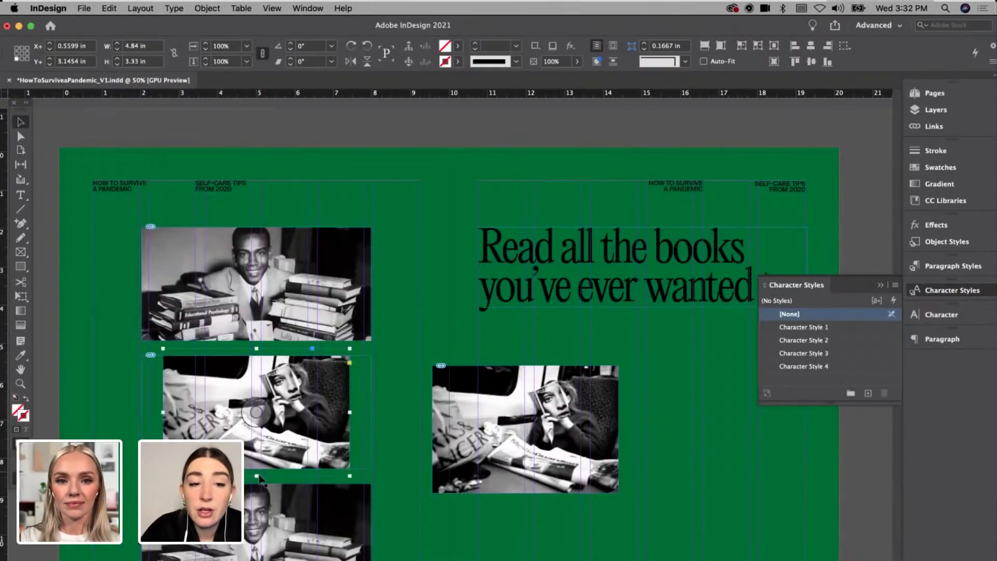
drag(350, 412, 372, 417)
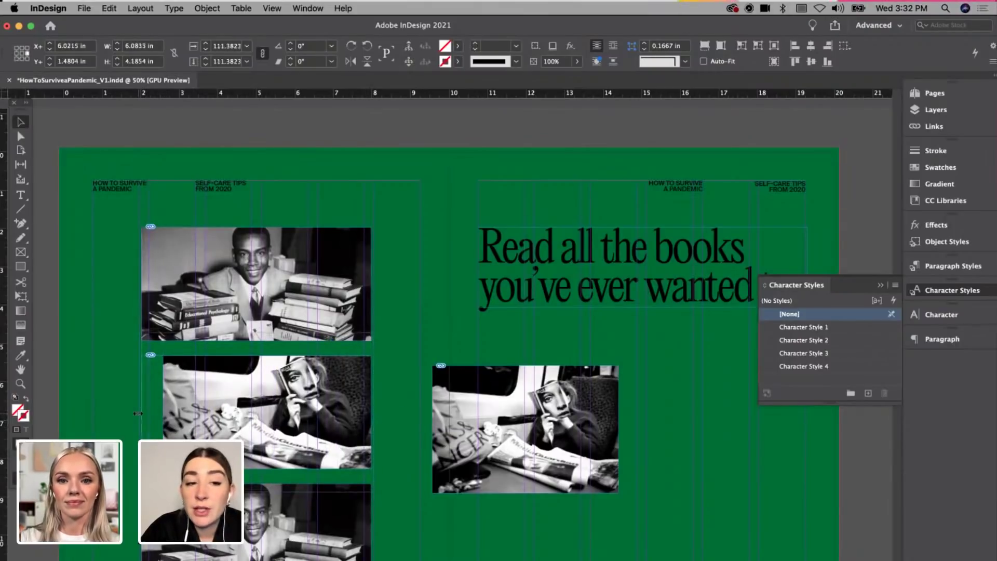
drag(154, 413, 143, 414)
Step: Delete the loose Read1 photo lying across the middle of the spread
click(464, 465)
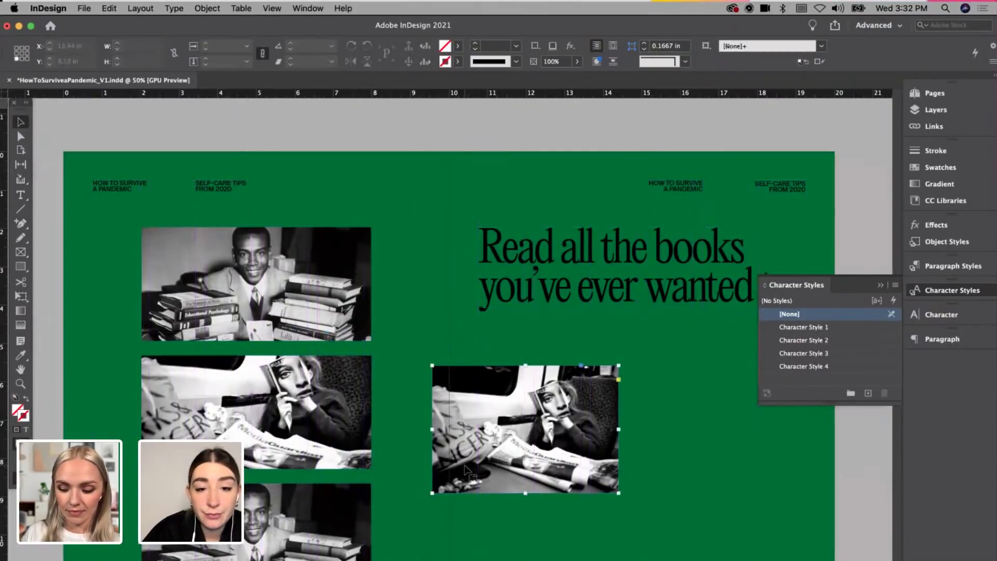
key(Delete)
scroll(465, 465, down, 1)
scroll(465, 466, down, 5)
scroll(464, 466, up, 4)
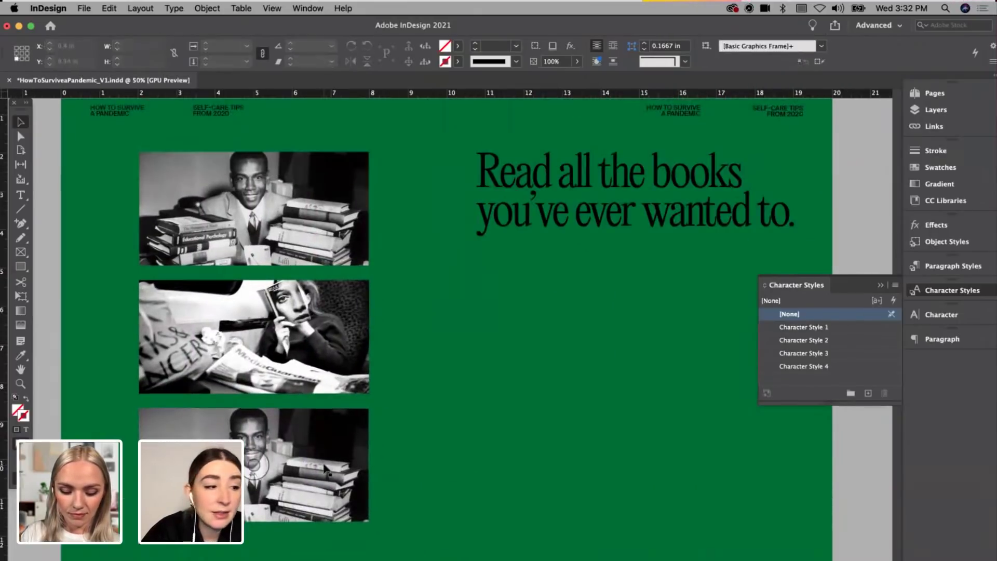
Step: Place Read8.jpg from the Finder Photos folder below the heading at about 4.25 by 3.67 in and cut it
right_click(432, 458)
click(322, 473)
click(322, 473)
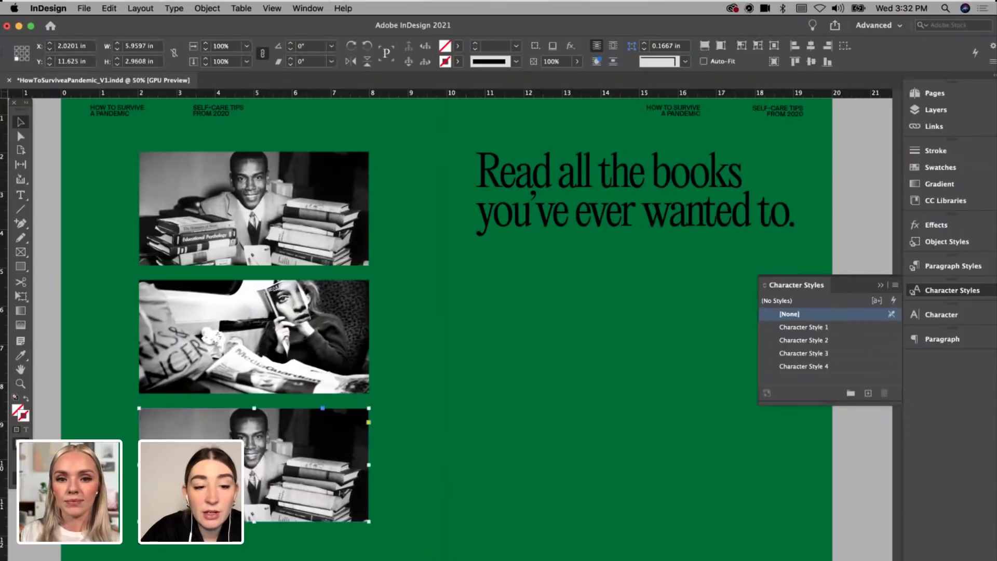
key(super+Tab)
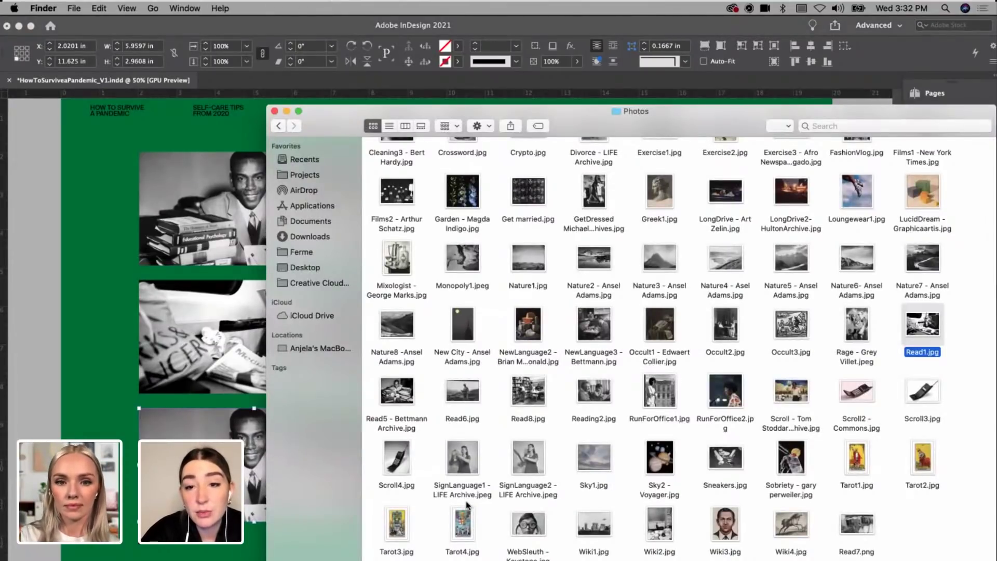
click(593, 266)
click(596, 328)
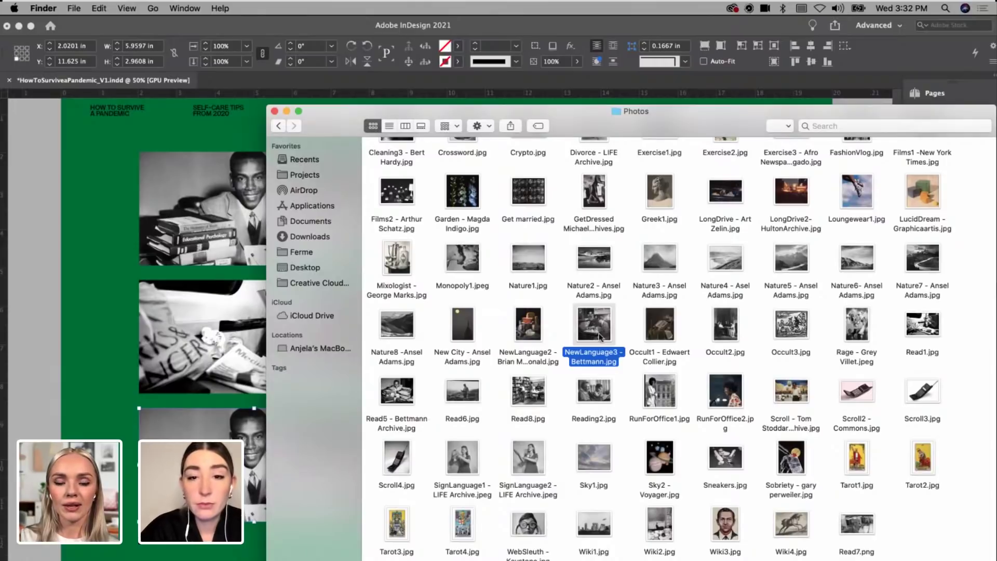
click(532, 398)
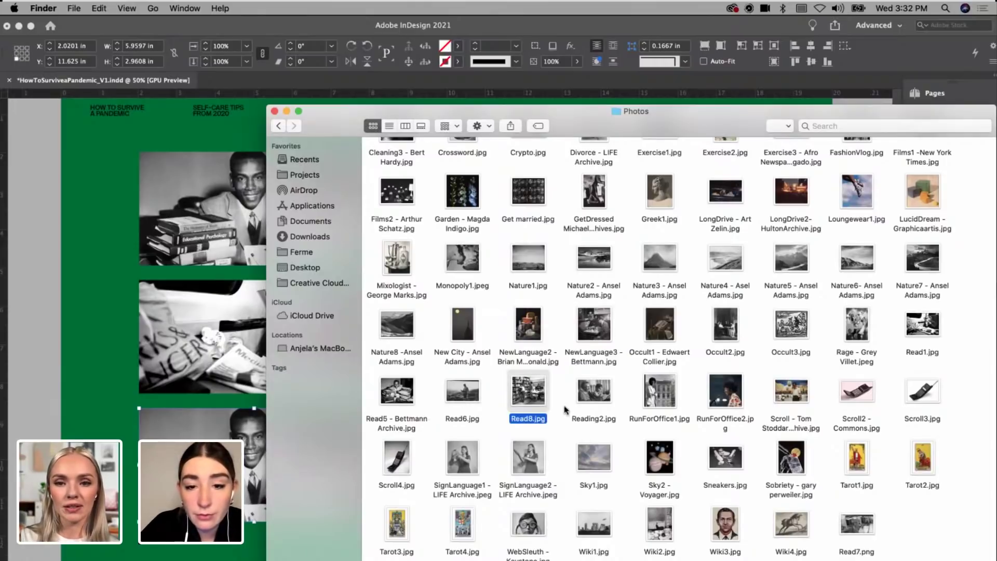
drag(518, 405, 103, 421)
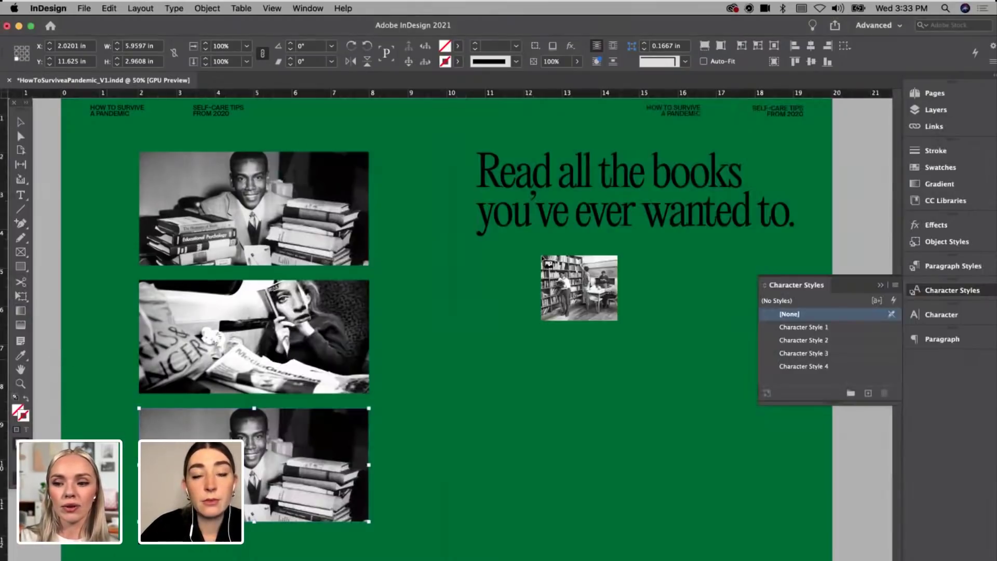
drag(476, 269, 637, 370)
key(super+z)
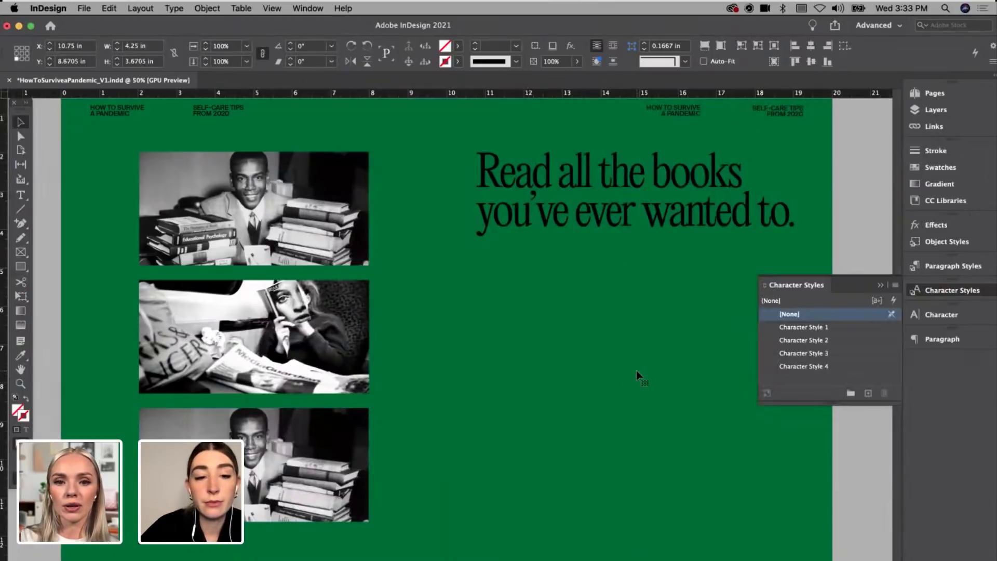
Step: Paste the cut Read8 photo into the bottom frame and enlarge it proportionally to fill the frame
click(335, 476)
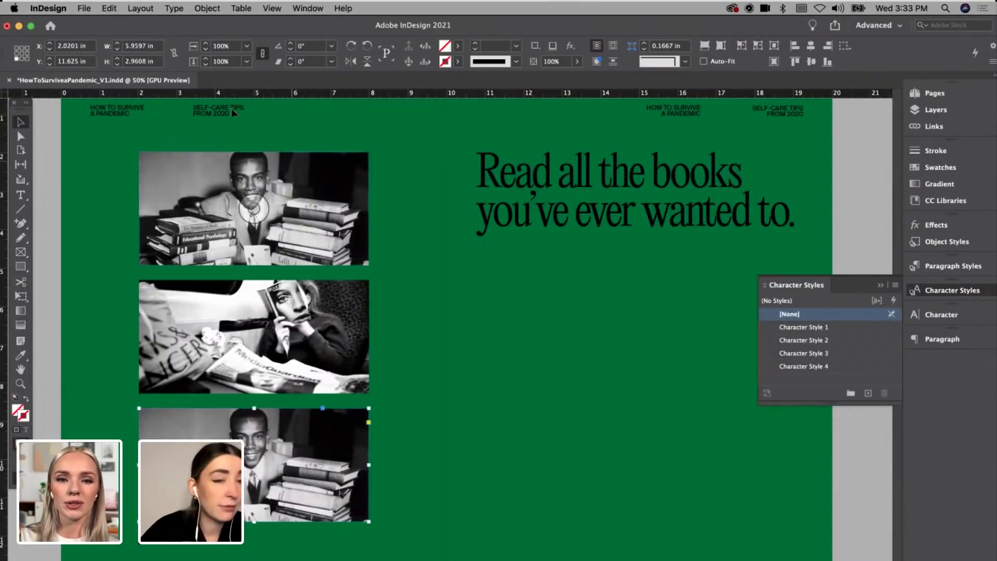
click(109, 8)
click(124, 99)
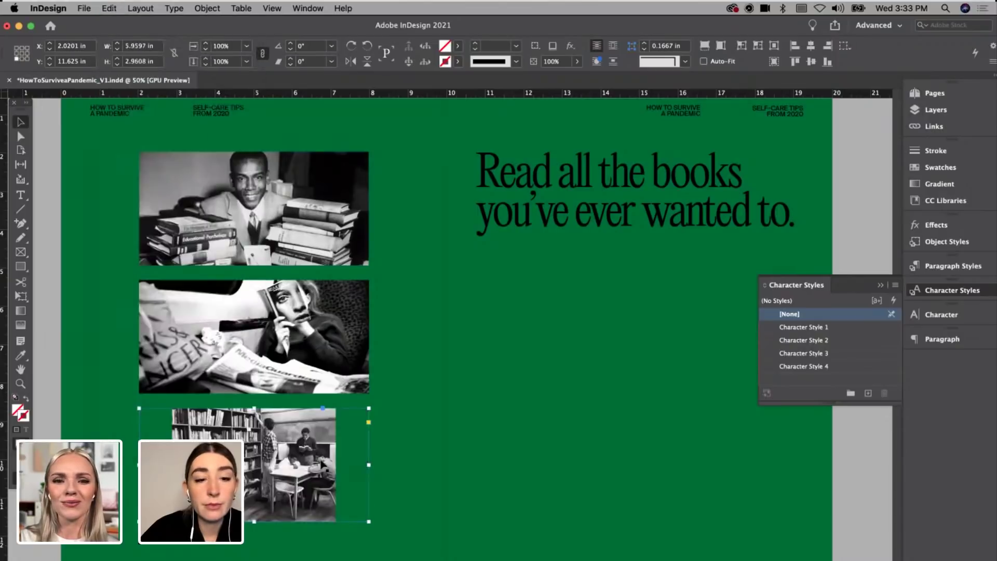
click(254, 465)
drag(337, 465, 377, 465)
drag(172, 465, 128, 465)
click(430, 285)
Step: Give all three photo frames a [Black] stroke with a weight of 6 pt
click(308, 479)
shift+click(253, 337)
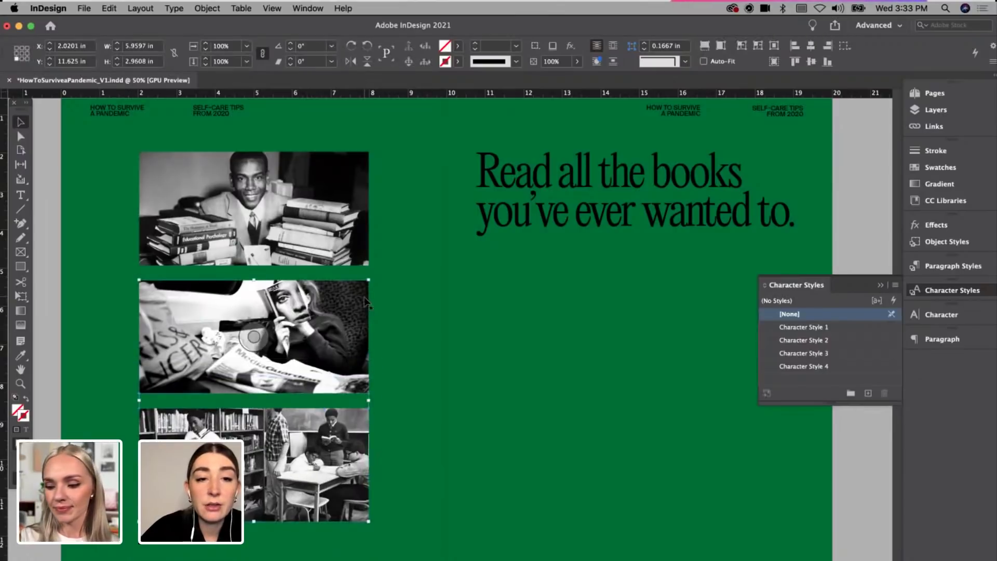
shift+click(253, 208)
click(457, 61)
click(353, 137)
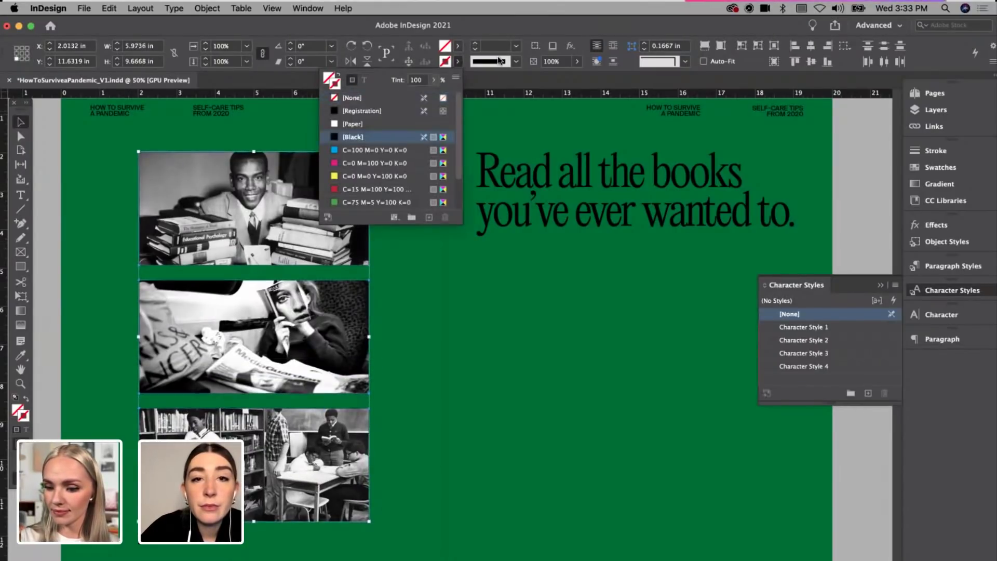
click(475, 46)
click(474, 44)
click(474, 43)
click(474, 44)
click(418, 129)
key(super+minus)
key(super+equal)
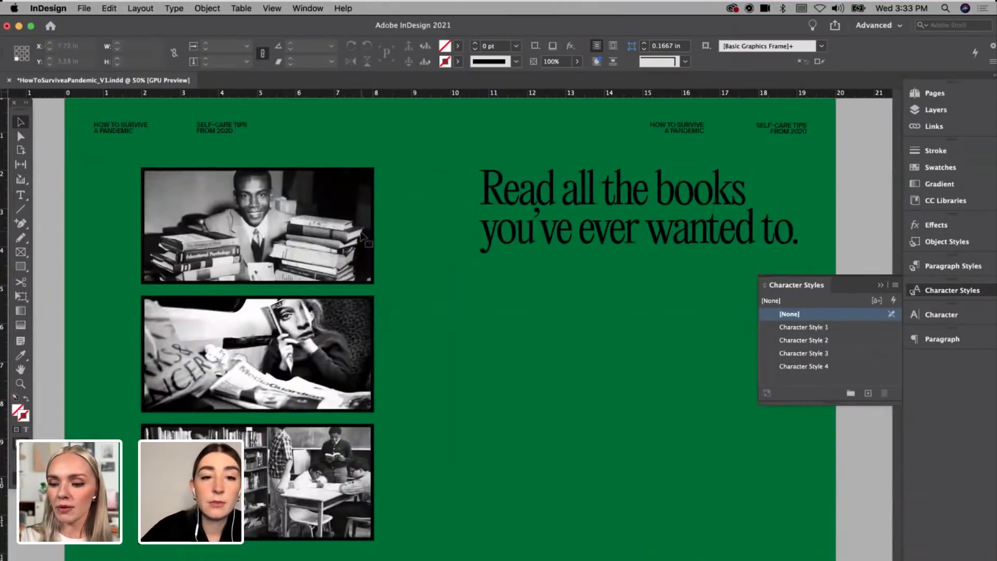
Step: Reduce the stroke weight of all three photo frames to 4 pt
click(257, 225)
shift+click(257, 353)
shift+click(337, 457)
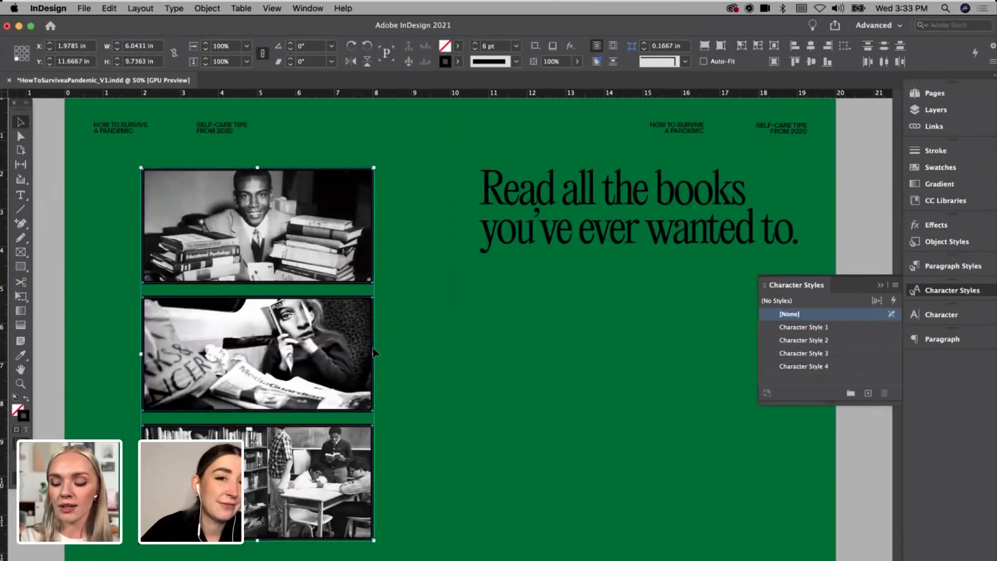
click(474, 50)
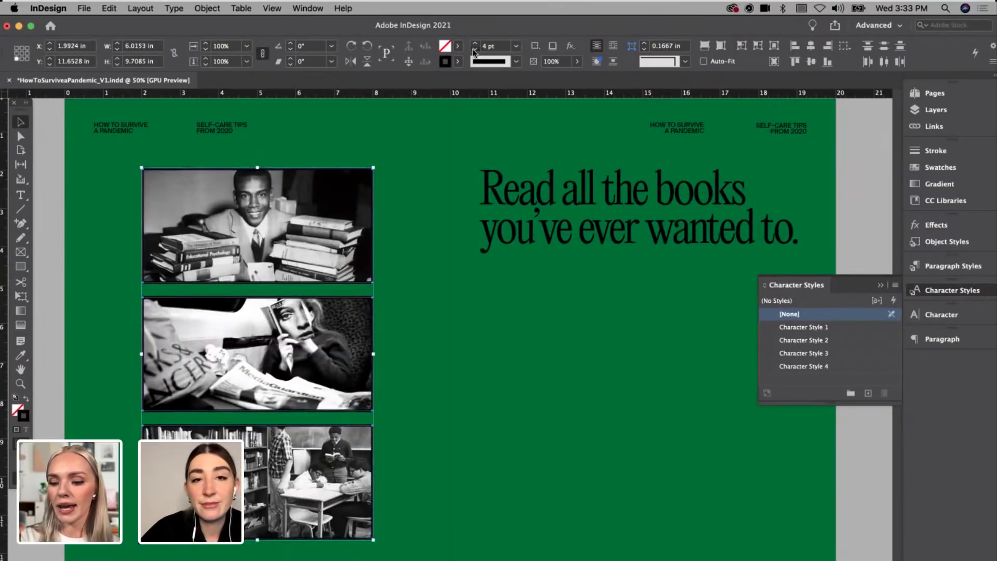
click(806, 188)
Step: Scale the heading "Read all the books you've ever wanted to." down slightly with its text frame, keeping its upper-left corner in place
scroll(808, 189, right, 1)
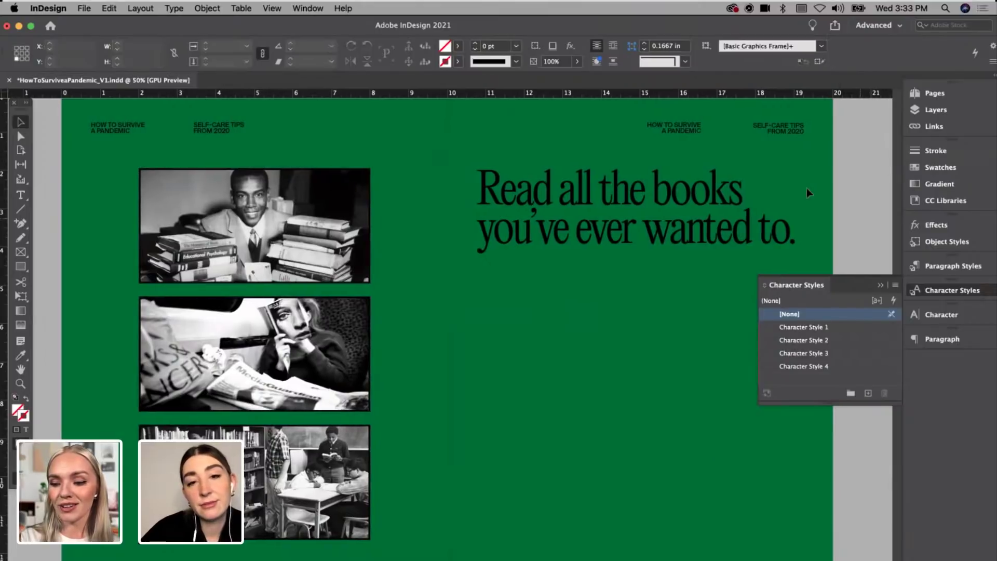
scroll(819, 219, right, 3)
scroll(820, 219, up, 2)
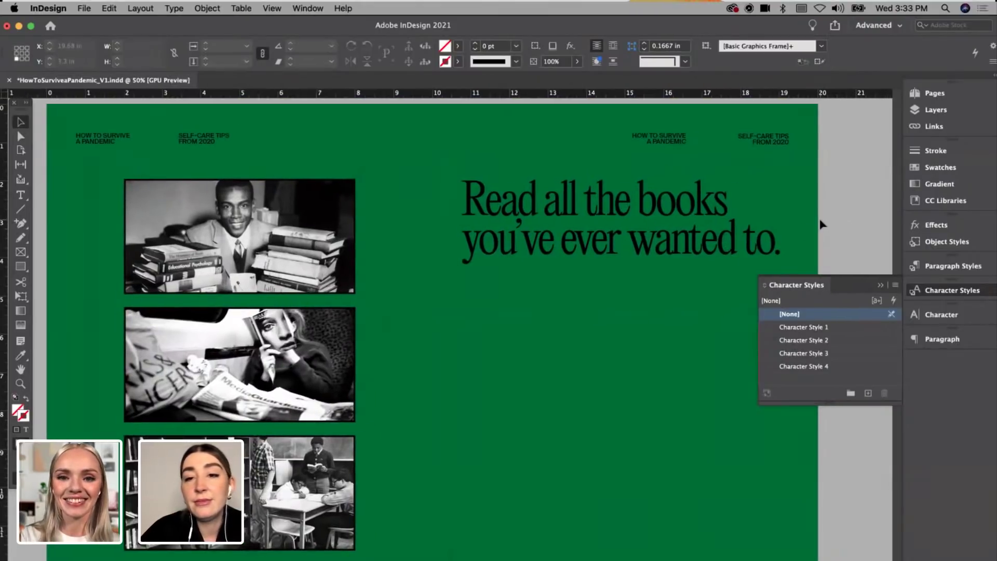
click(772, 245)
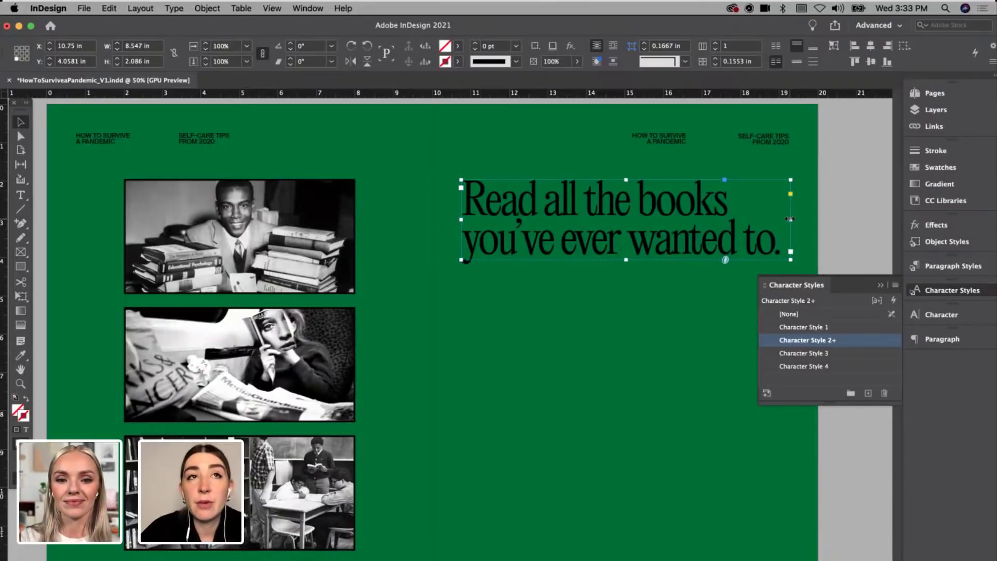
drag(791, 258, 754, 248)
click(858, 216)
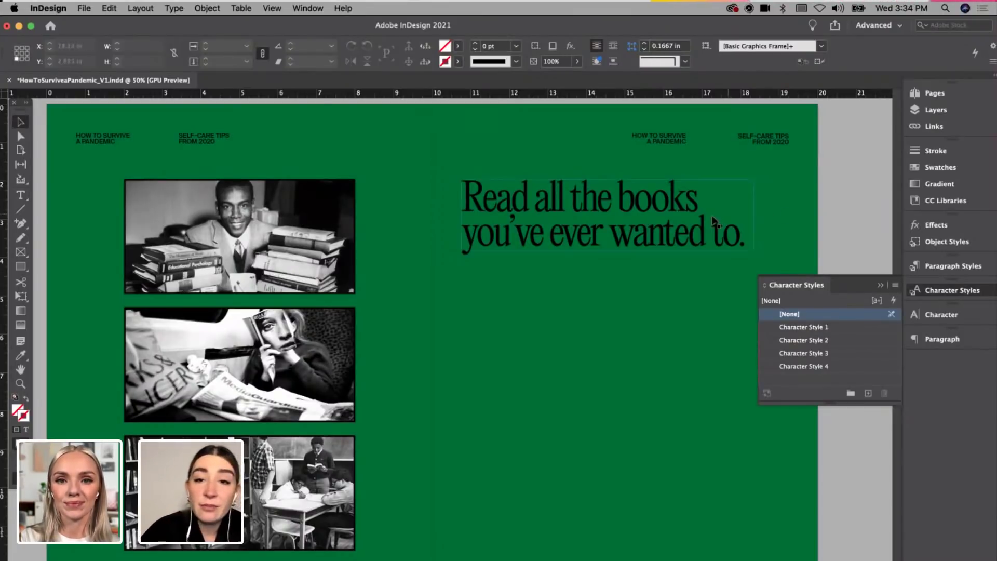
Step: Leave the preview display to show guides and frame edges, and view the whole green spread at 25%
key(w)
click(753, 208)
click(833, 213)
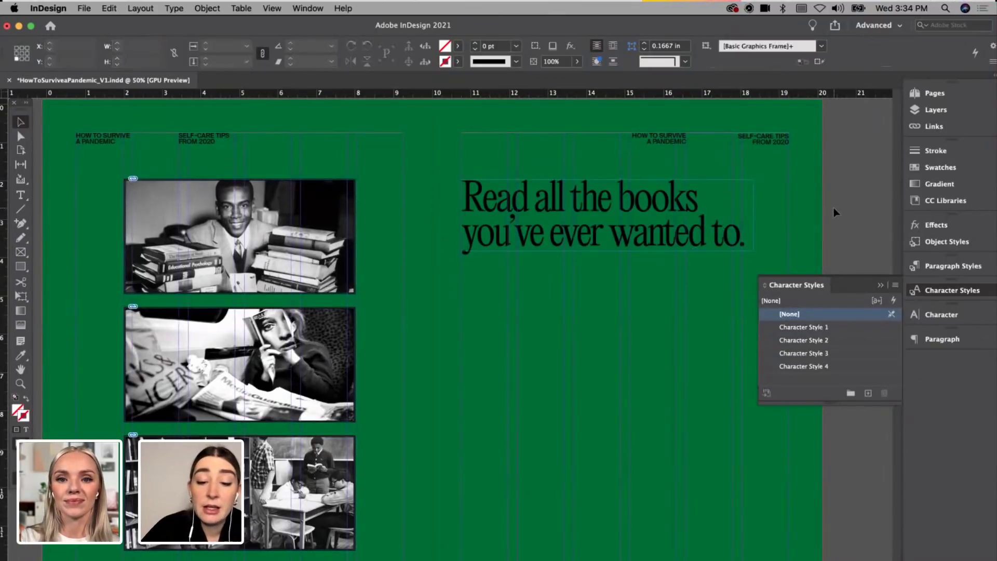
key(super+minus)
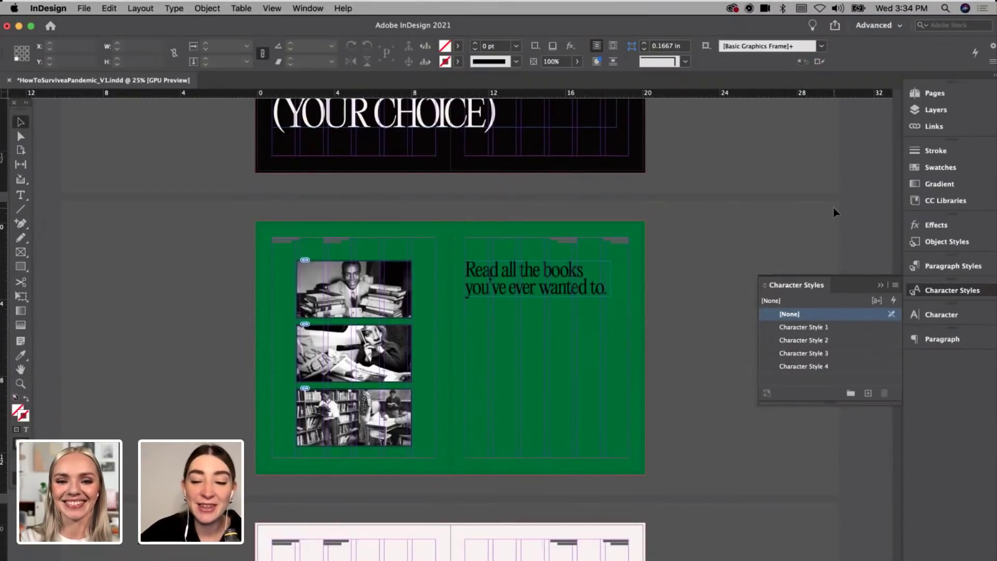
Step: Turn on the preview display and examine the green spread's photos and heading both up close and as a whole
key(super+equal)
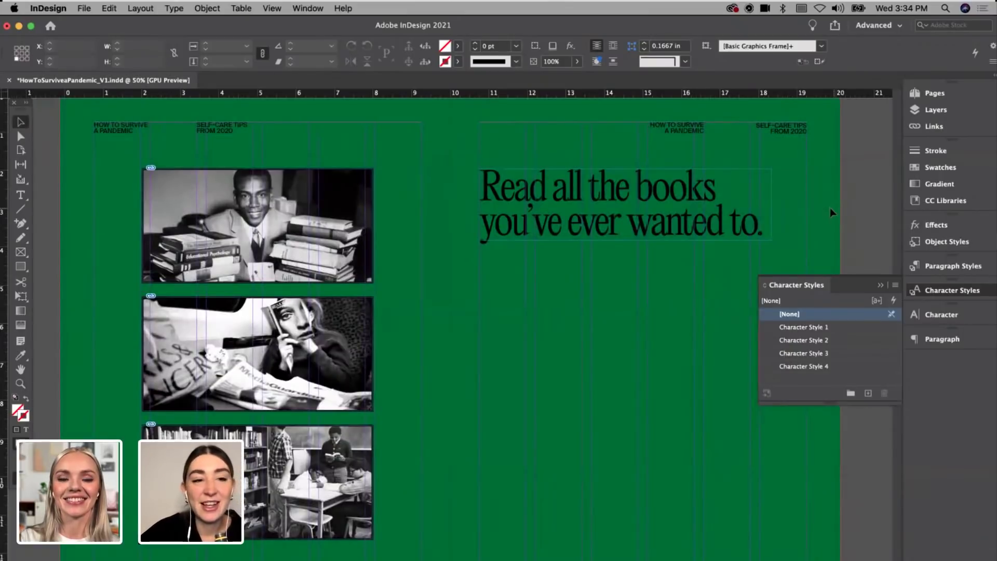
key(w)
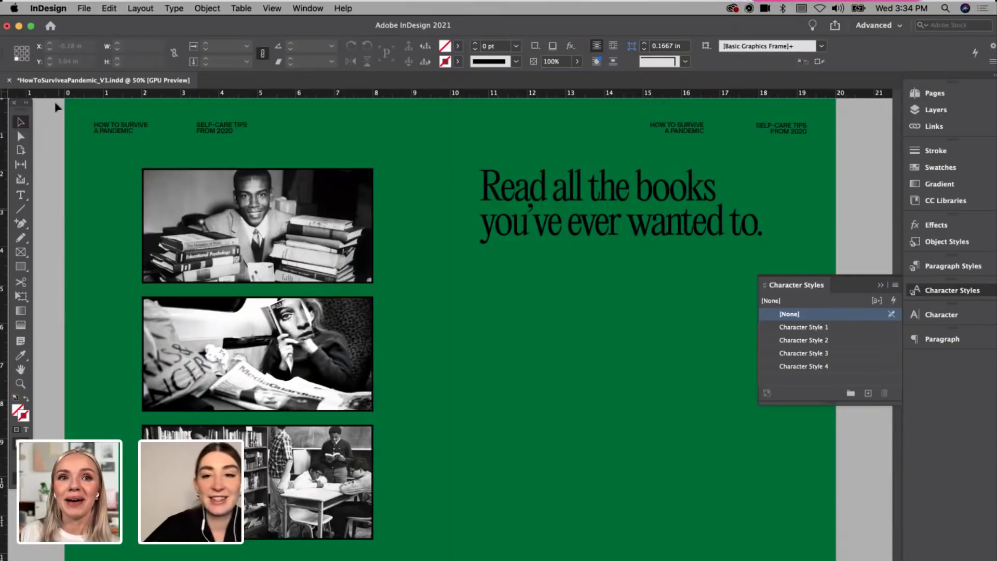
scroll(314, 283, down, 3)
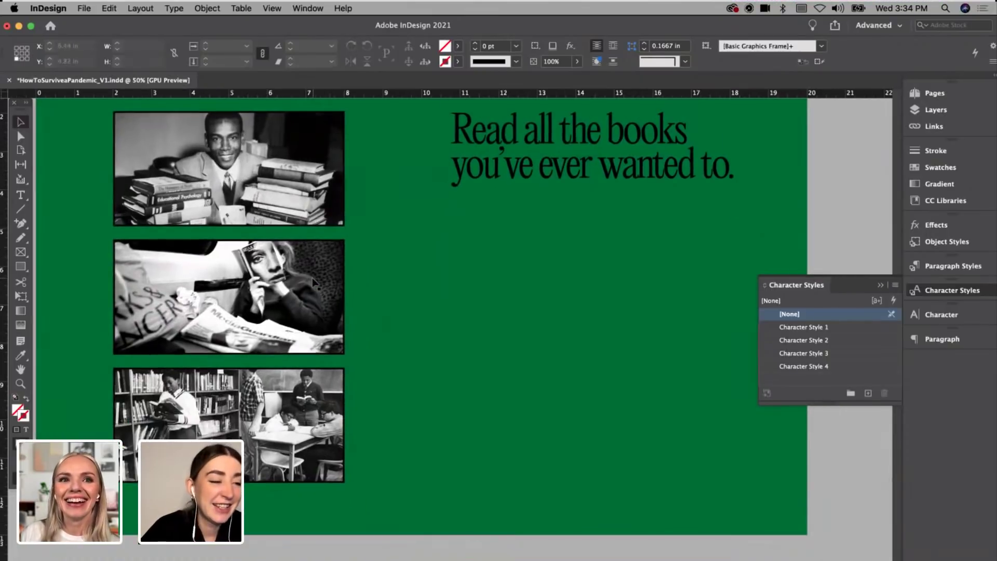
scroll(177, 255, down, 1)
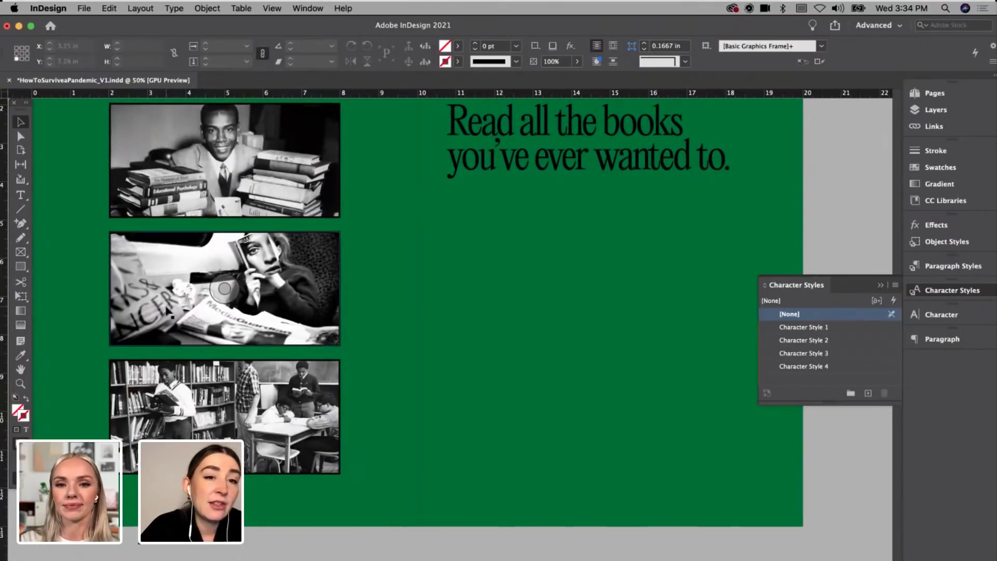
scroll(174, 281, up, 4)
scroll(166, 308, right, 2)
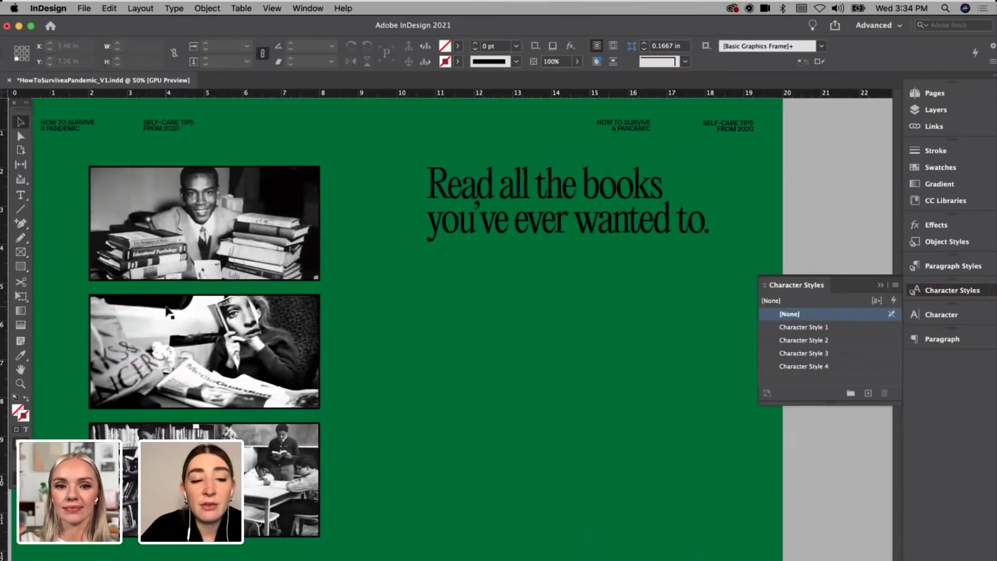
scroll(166, 308, right, 2)
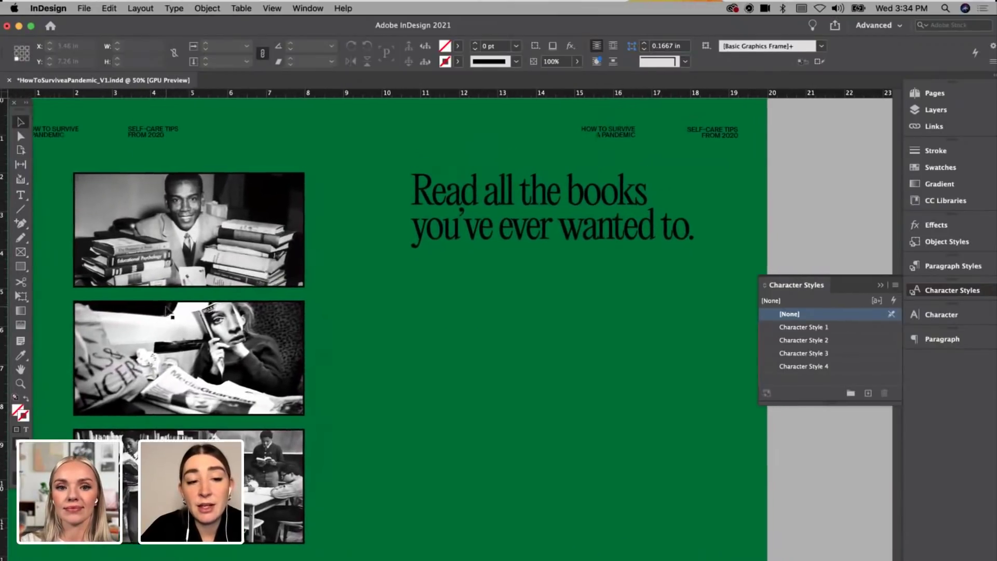
scroll(165, 308, right, 1)
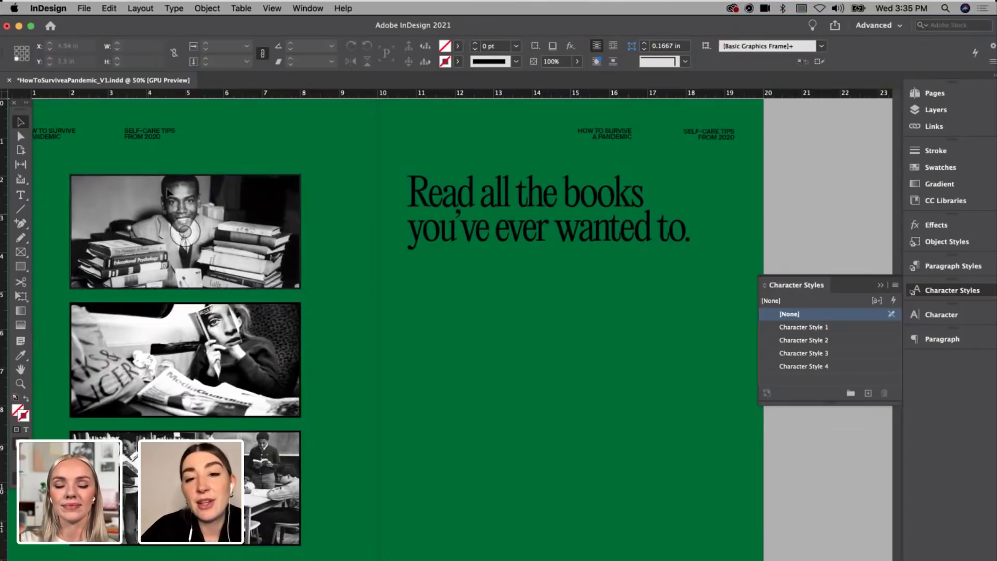
key(super+minus)
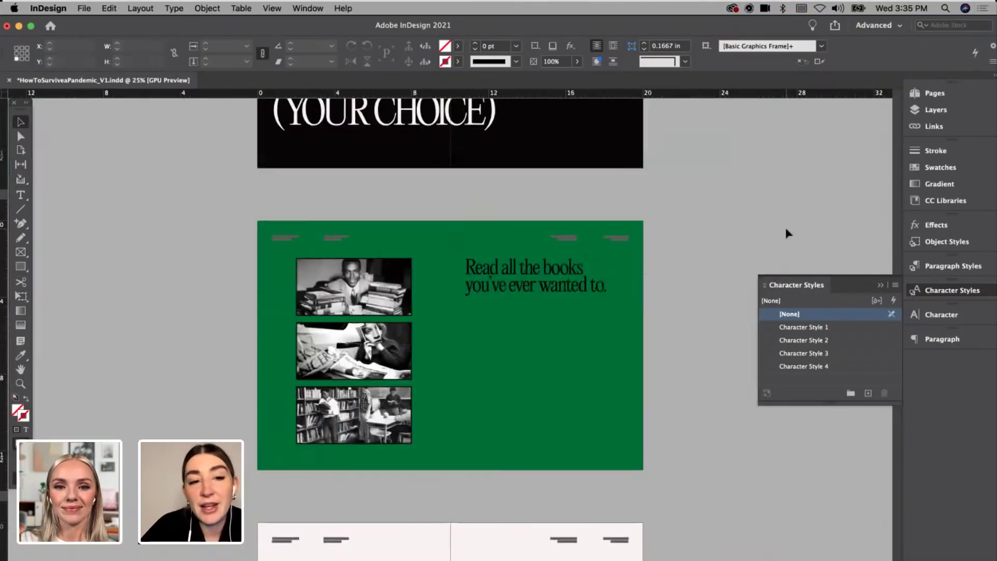
key(super+equal)
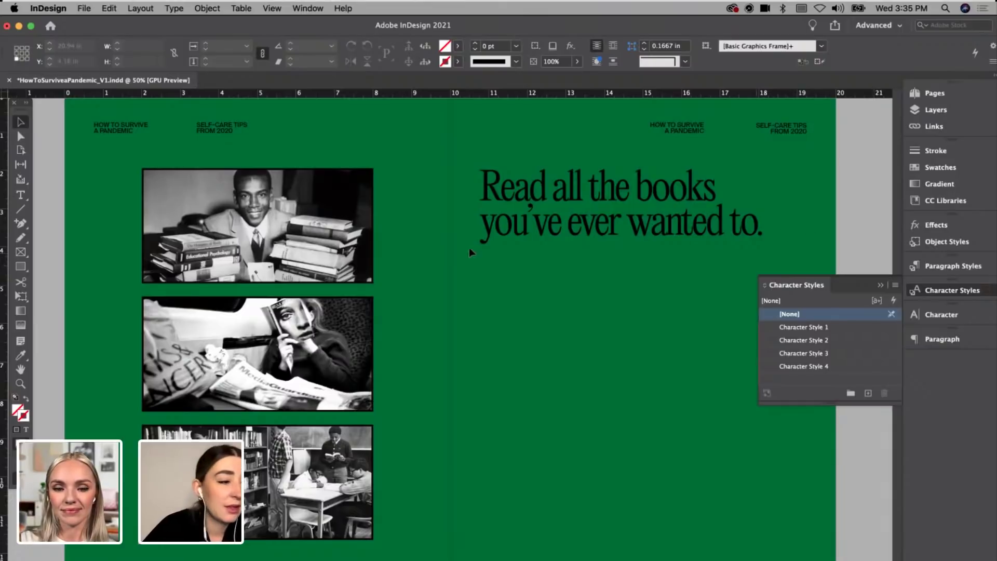
scroll(469, 248, down, 3)
scroll(469, 247, right, 3)
key(super+minus)
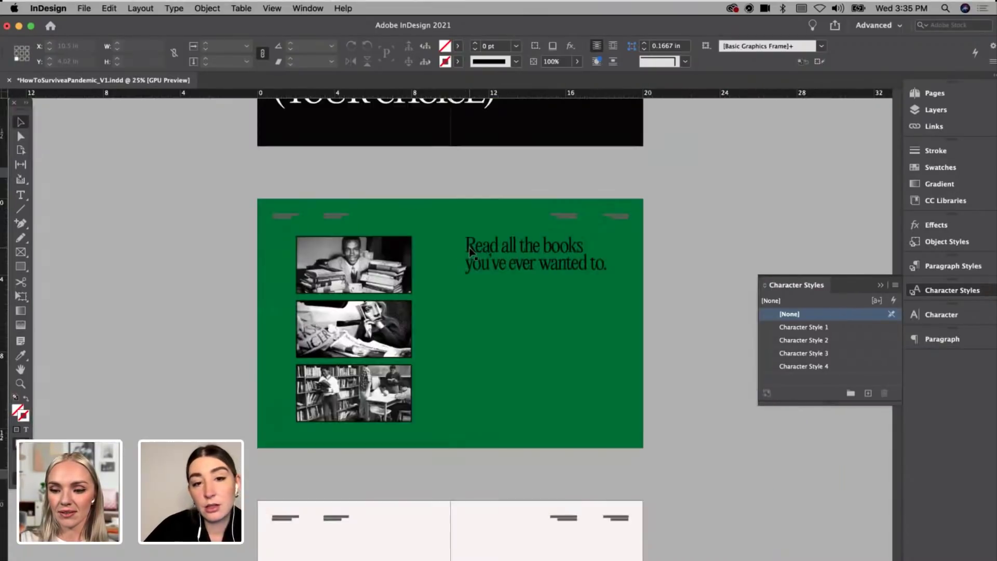
Step: Move the green reading spread ahead of the "Become a Web Sleuth" spread so it occupies pages 16-17
scroll(469, 247, up, 10)
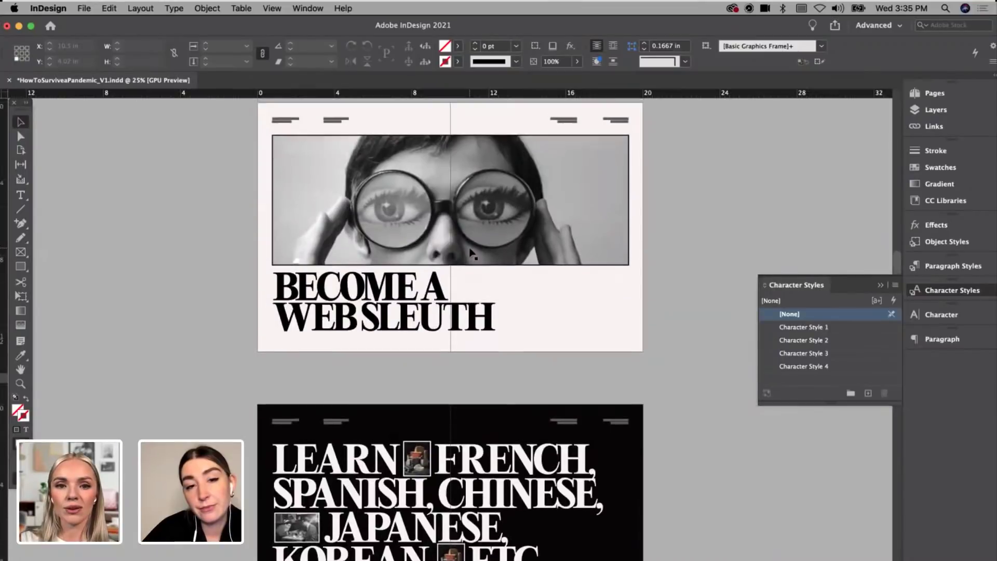
scroll(472, 252, down, 10)
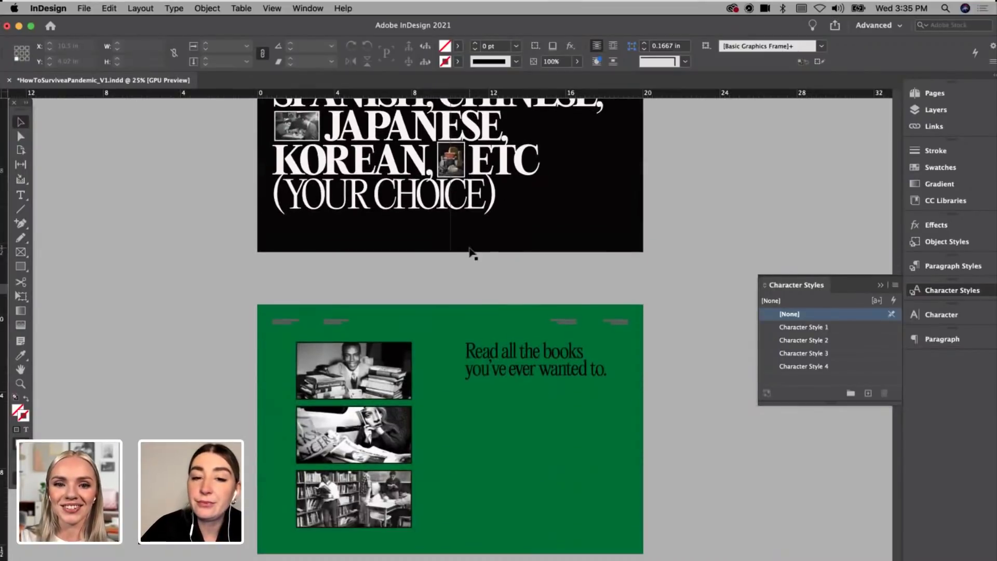
key(super+equal)
click(930, 96)
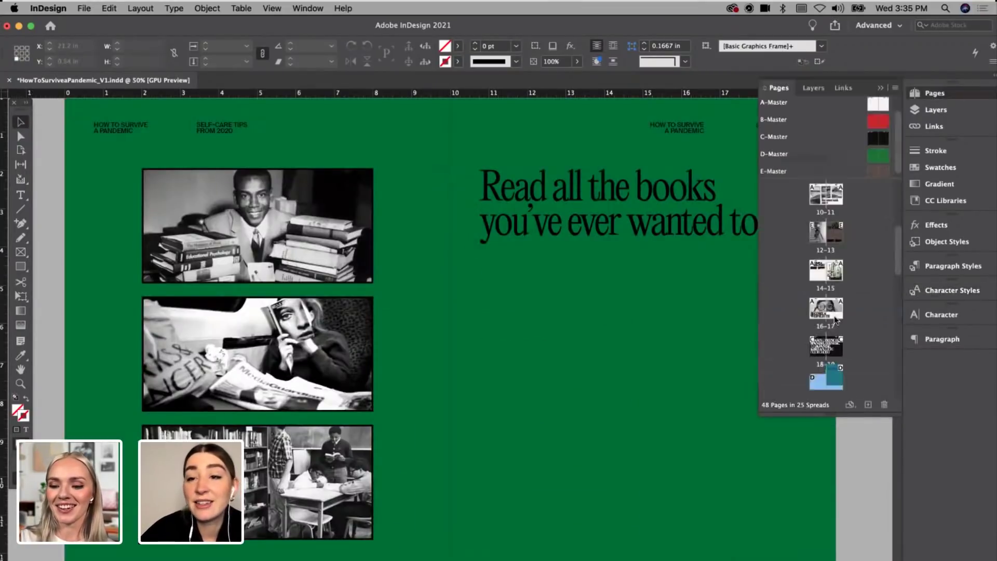
drag(837, 313, 847, 266)
key(super+minus)
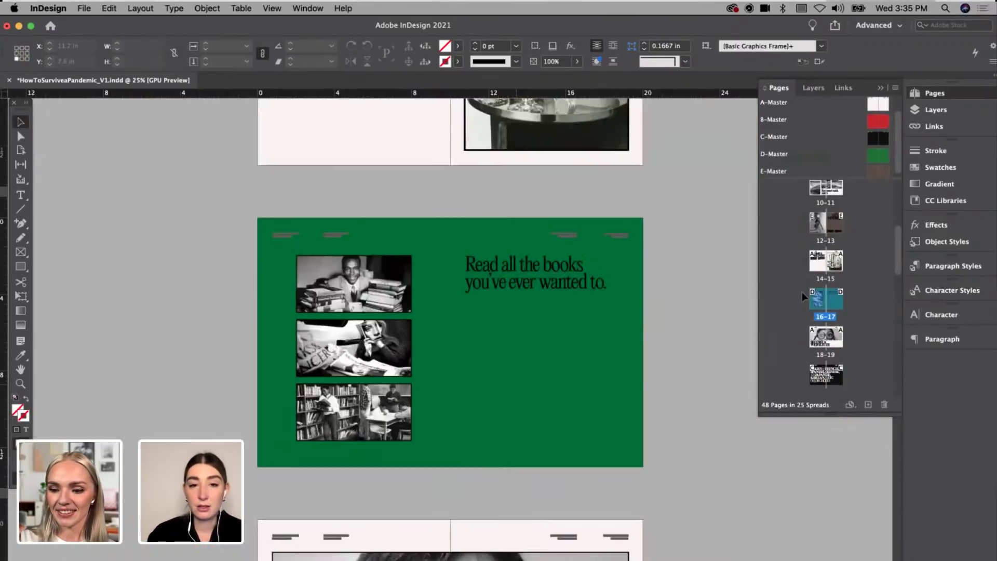
Step: Review the green spread in its place on pages 16-17 and compare it with the mixologist and divorce spreads before it
key(super+equal)
scroll(516, 384, right, 1)
scroll(516, 385, right, 2)
scroll(516, 385, up, 1)
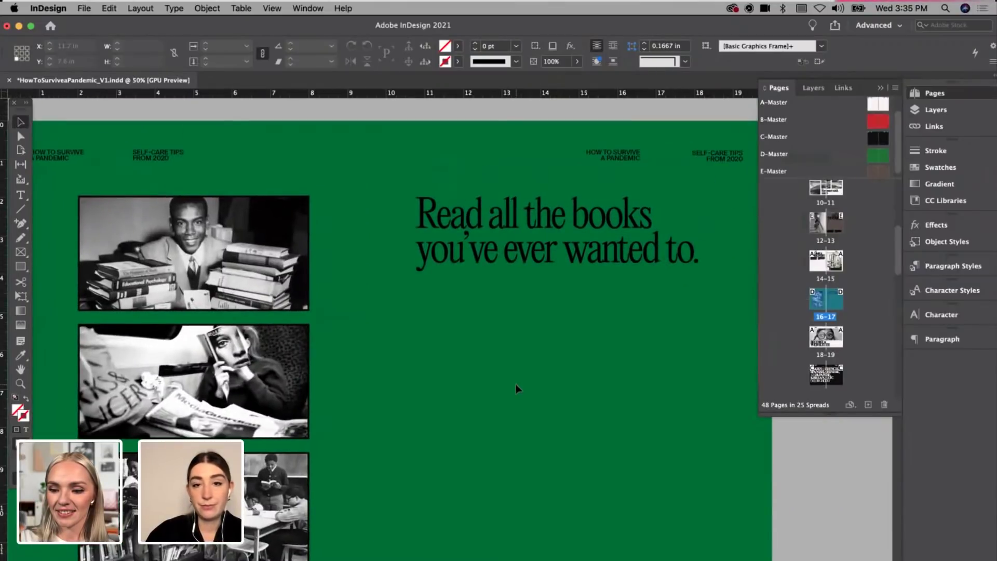
scroll(516, 385, down, 5)
scroll(516, 384, up, 5)
scroll(516, 384, down, 2)
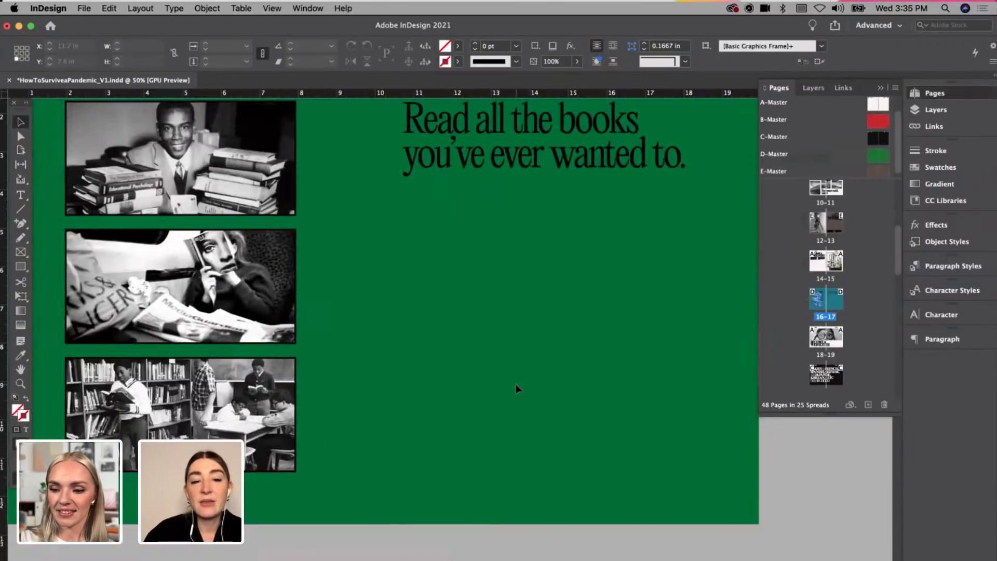
scroll(515, 384, up, 1)
scroll(516, 385, up, 10)
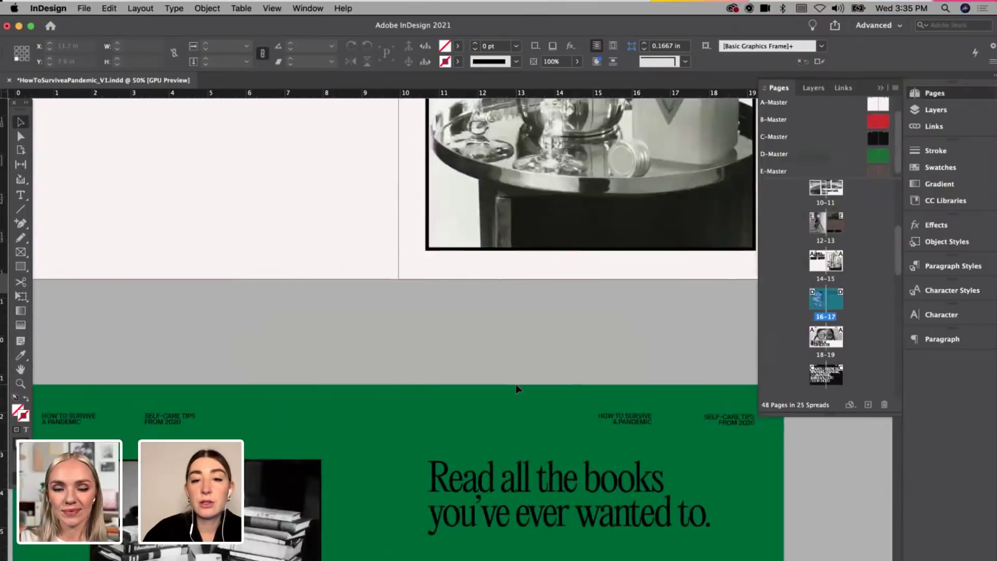
key(super+minus)
scroll(516, 384, up, 2)
scroll(518, 389, up, 5)
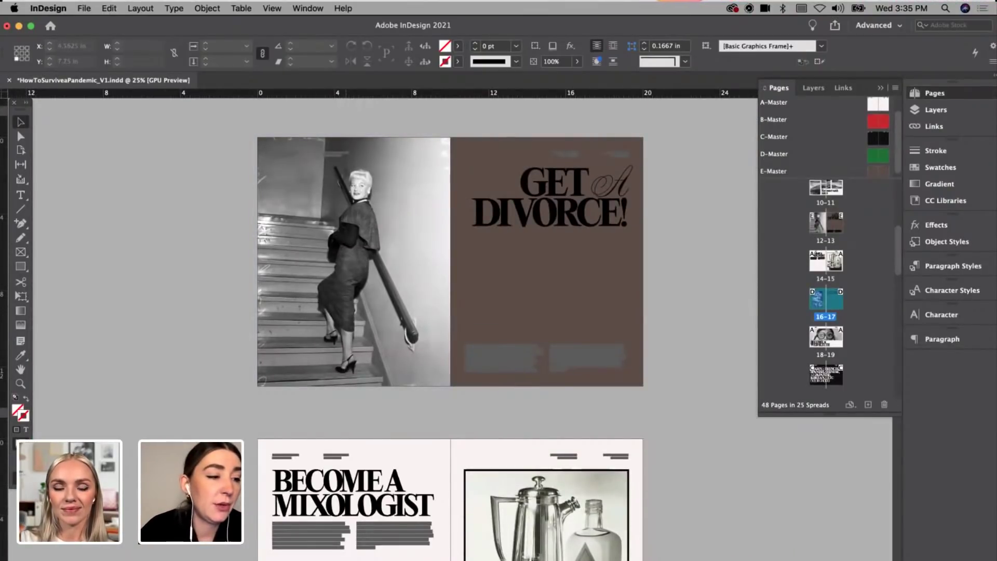
Step: Review the neighbouring spreads and check the running headers on the green books spread against its column guides
scroll(472, 404, up, 9)
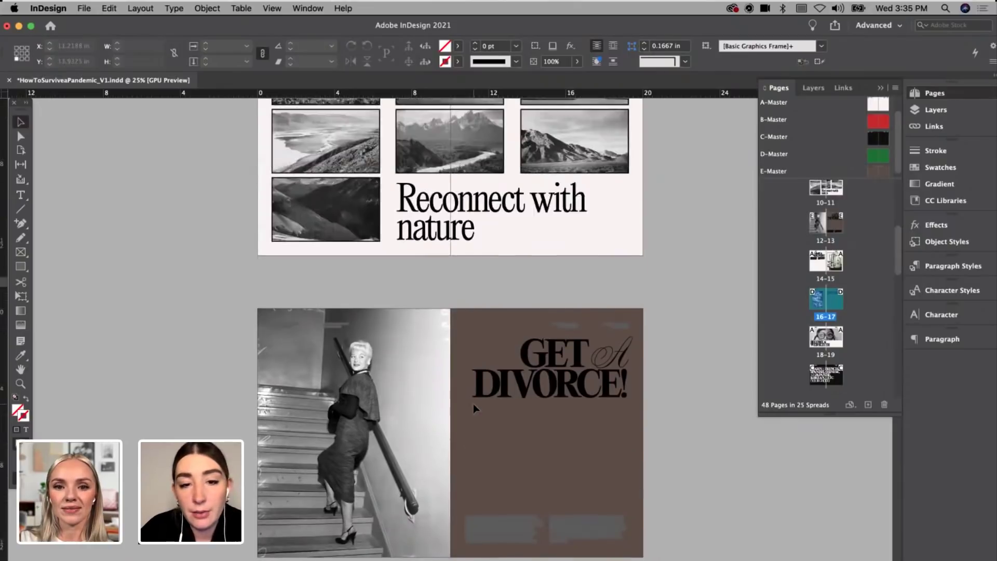
scroll(474, 408, down, 20)
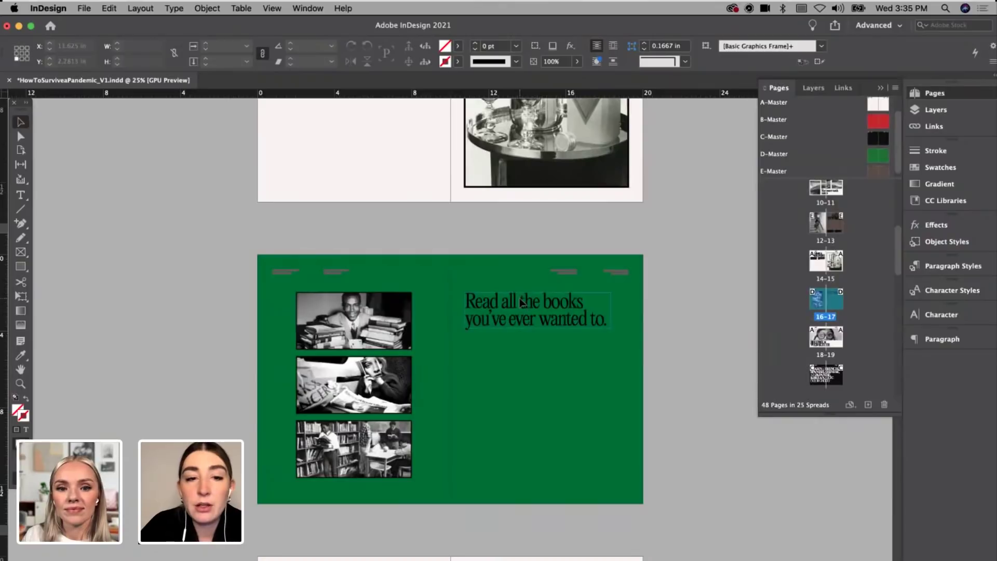
key(super+equal)
scroll(410, 260, up, 3)
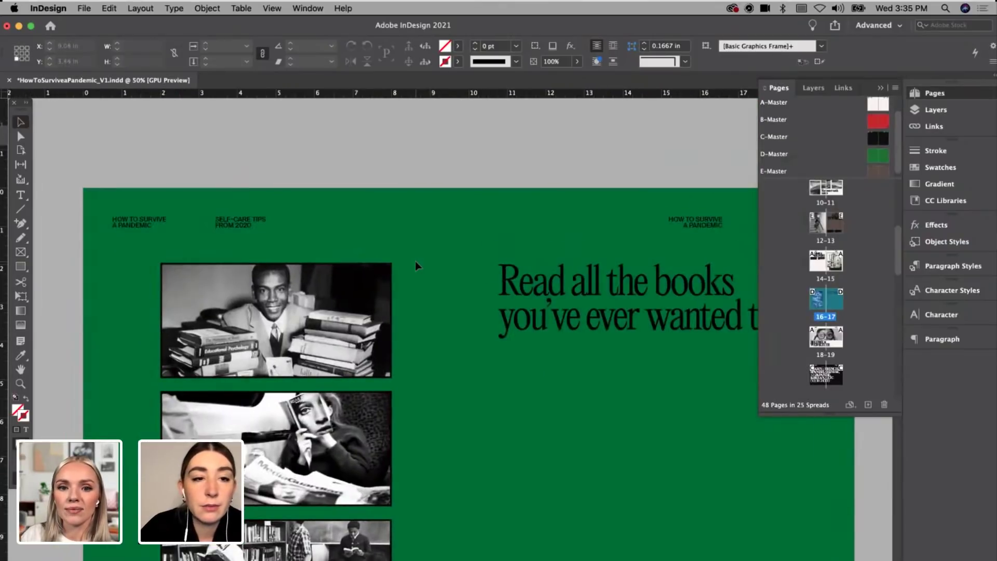
scroll(416, 261, down, 10)
key(super+minus)
key(super+equal)
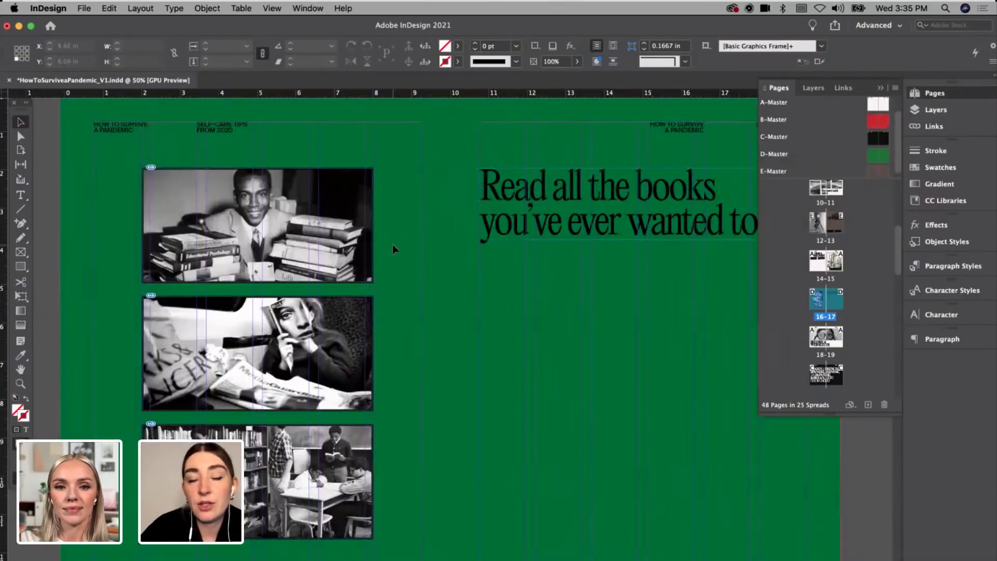
scroll(850, 151, up, 1)
Step: On A-Master's right page, draw a spacer rectangle about 3.92 × 0.77 in above the top margin and fill it with black
double_click(878, 120)
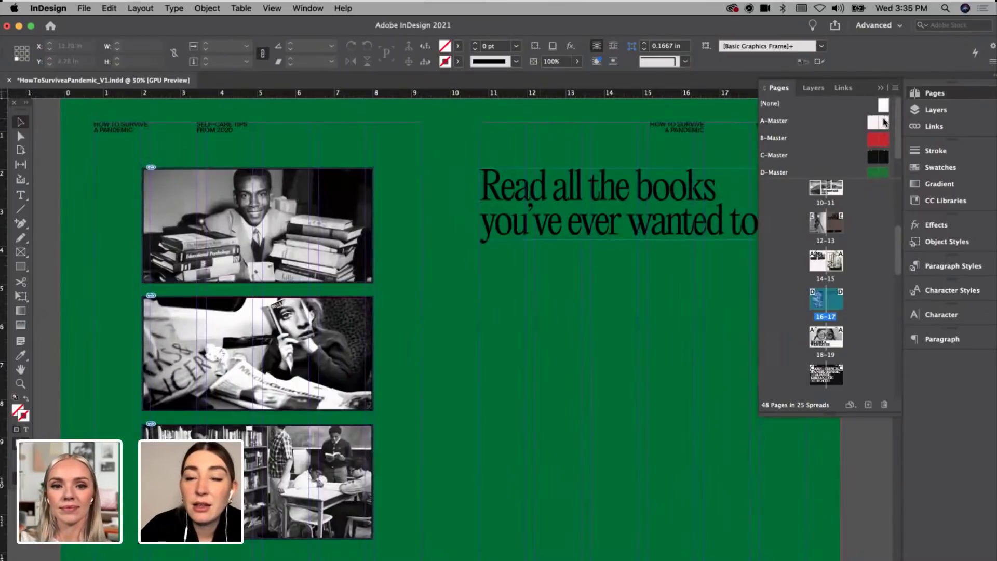
scroll(255, 184, up, 3)
scroll(254, 184, left, 3)
key(m)
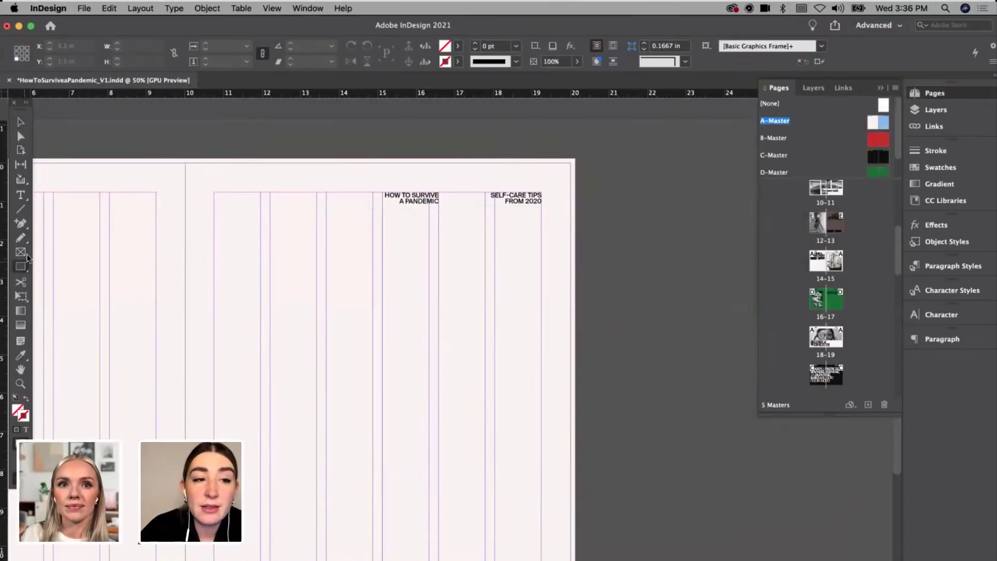
drag(339, 163, 489, 192)
click(457, 45)
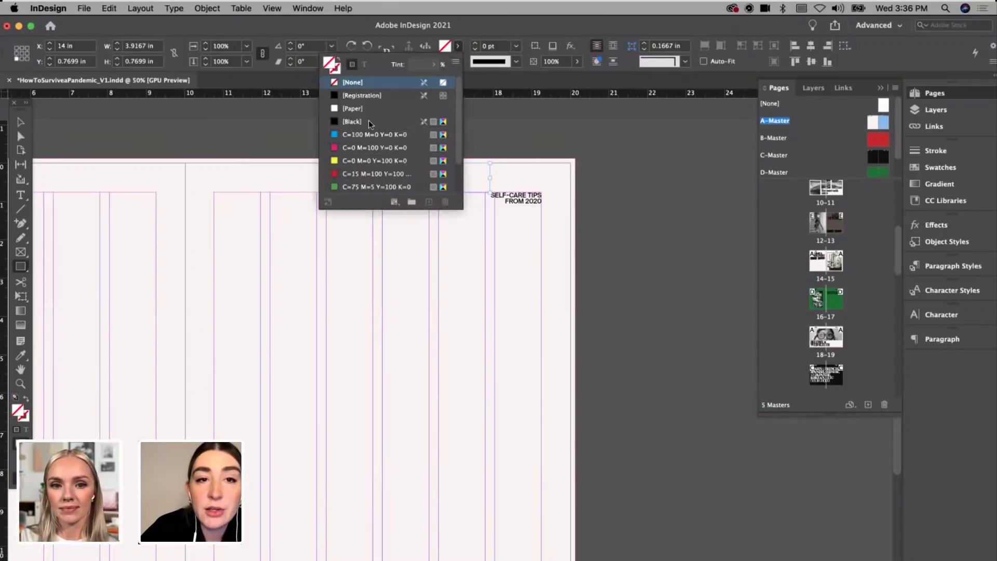
click(365, 120)
click(367, 176)
click(550, 319)
Step: Move the black spacer directly under the running header text and set a horizontal guide along its lower edge on the right page
key(v)
drag(438, 186, 437, 257)
click(420, 207)
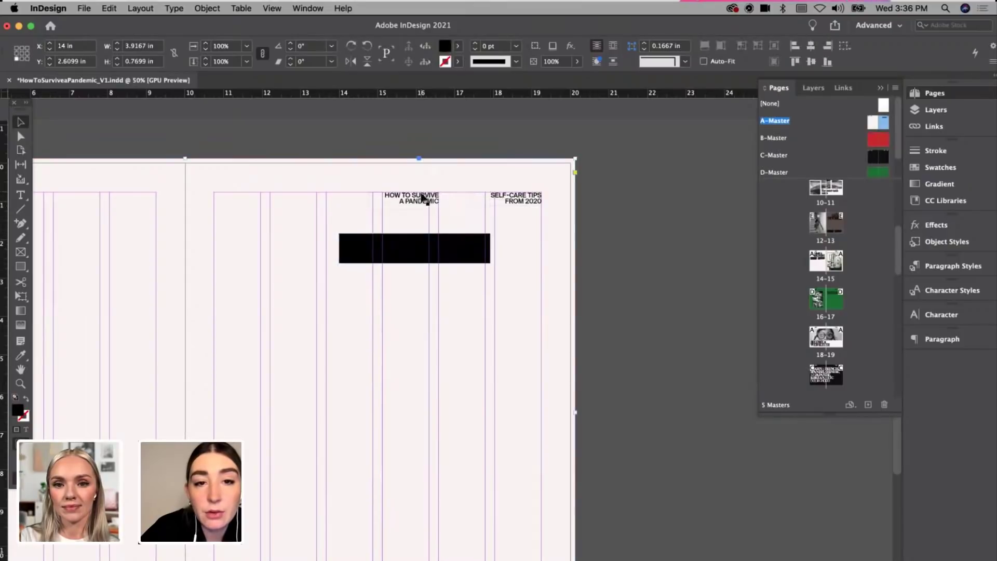
mouse_move(420, 208)
mouse_down()
mouse_move(403, 207)
mouse_move(416, 229)
mouse_move(414, 220)
mouse_up()
drag(433, 96, 156, 240)
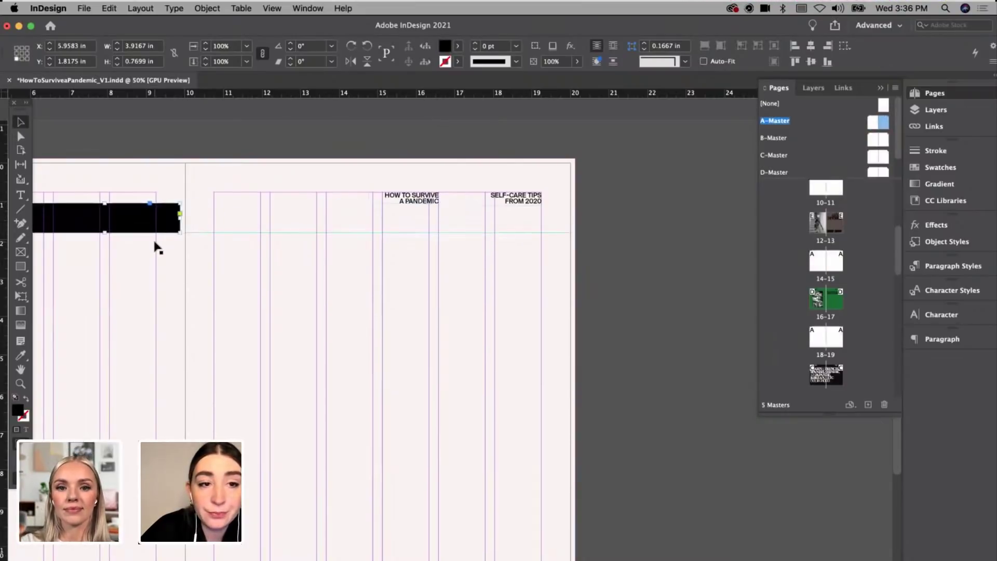
Step: Add a matching horizontal guide on A-Master's left page at the spacer's lower edge, about 1.82 in, and remove the spacer
scroll(161, 211, left, 5)
drag(213, 96, 214, 214)
key(Delete)
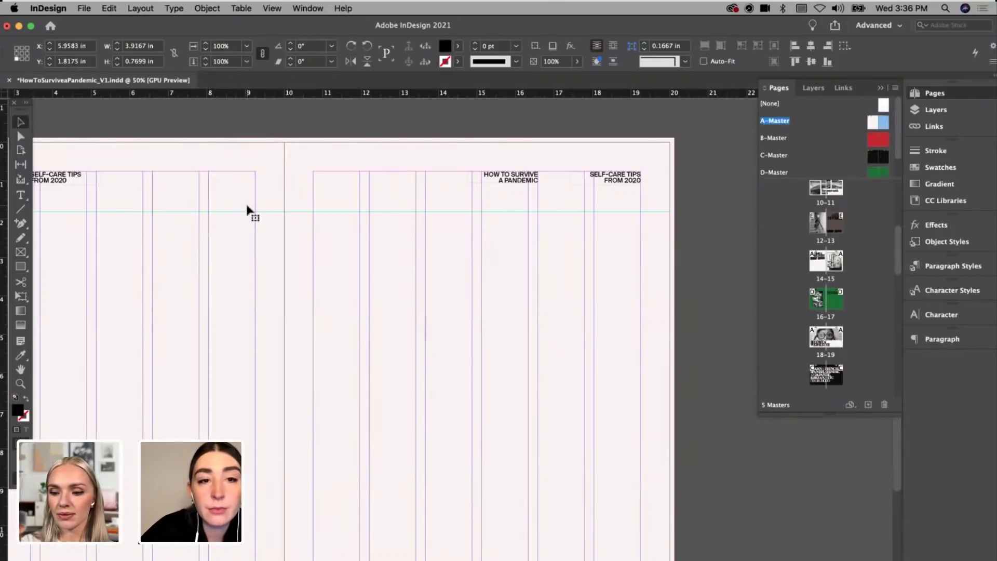
Step: On B-Master's left page, use the pasted spacer under the header to set a horizontal guide at 1.8175 in, then delete the spacer
double_click(873, 140)
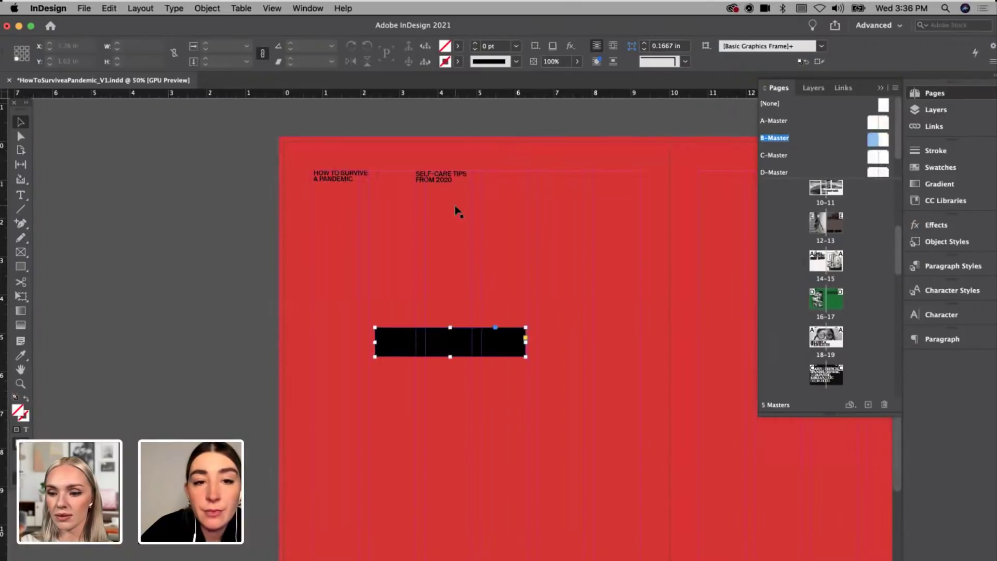
click(452, 178)
drag(463, 347, 463, 205)
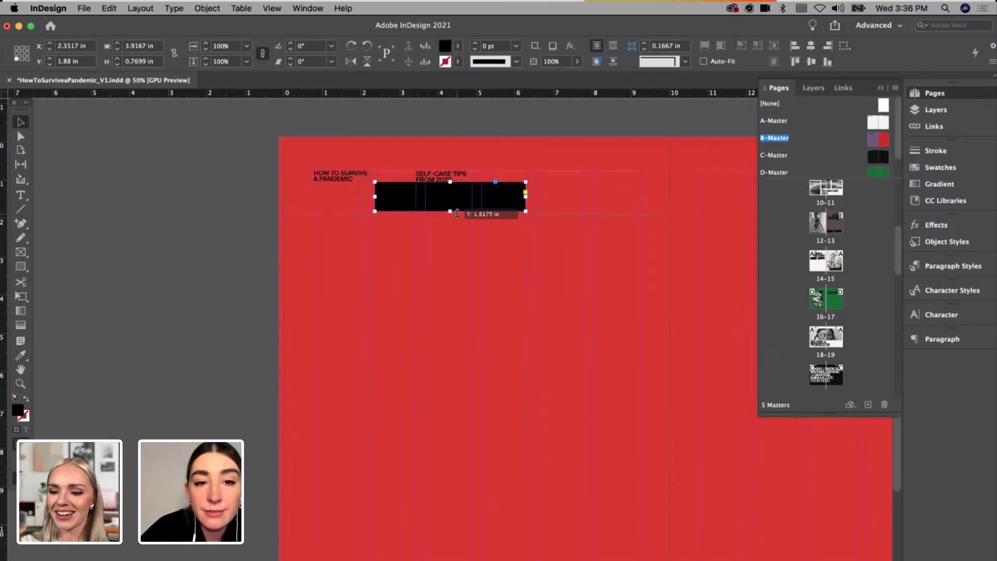
key(BackSpace)
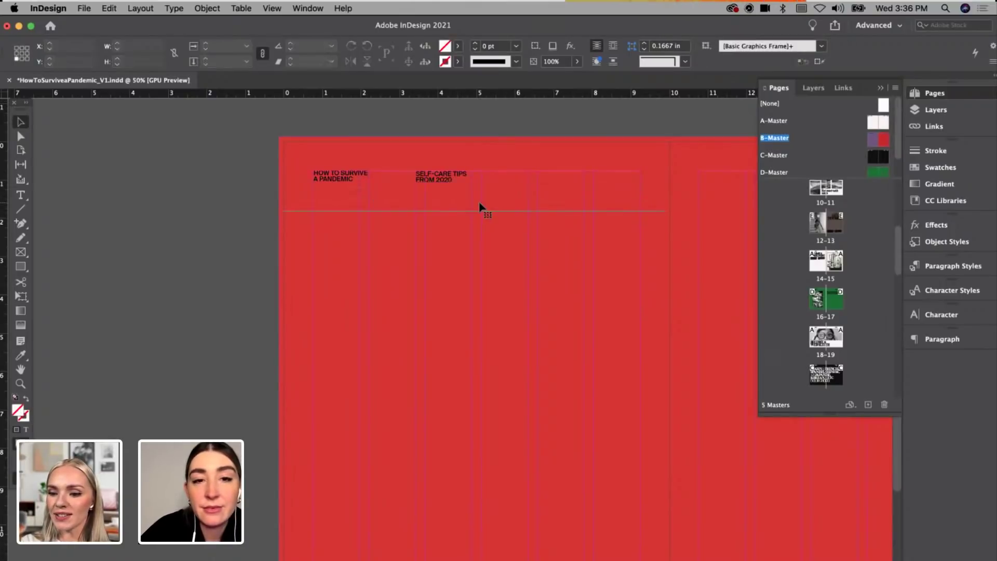
Step: On B-Master's right page, paste the spacer under the header, set a horizontal guide at its lower edge, about 1.82 in, and delete the spacer
scroll(481, 210, right, 10)
click(569, 166)
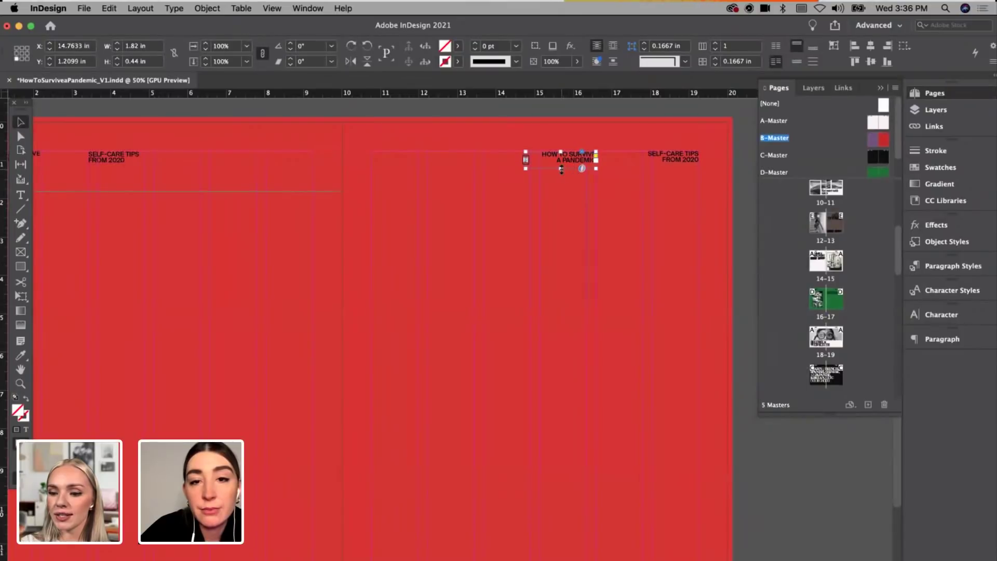
key(super+v)
drag(504, 345, 612, 181)
drag(612, 95, 598, 193)
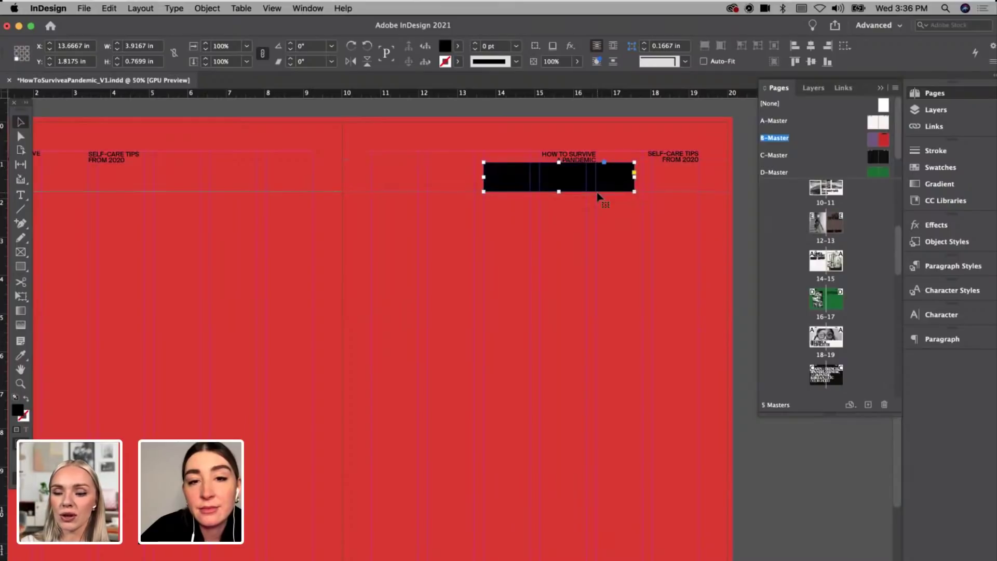
key(Delete)
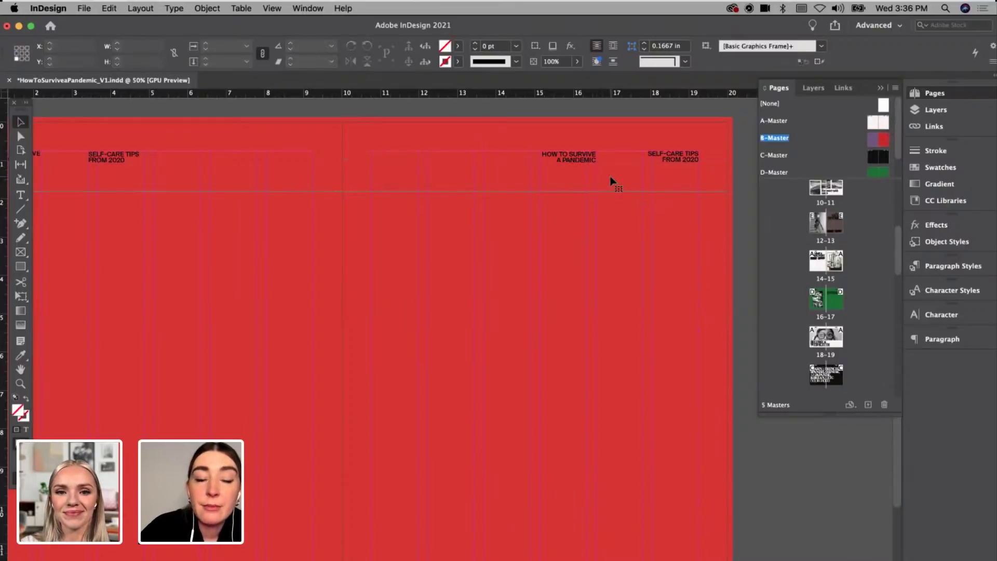
Step: Paste the spacer onto C-Master's left page and fill it with the C=100 M=0 Y=0 K=0 swatch
double_click(873, 158)
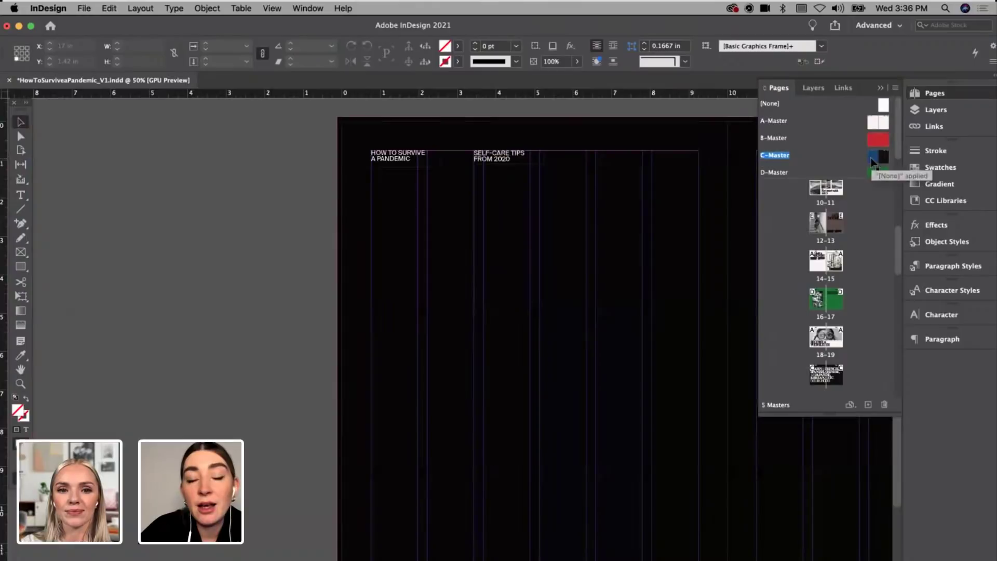
click(400, 156)
drag(406, 167, 406, 168)
click(496, 158)
key(super+v)
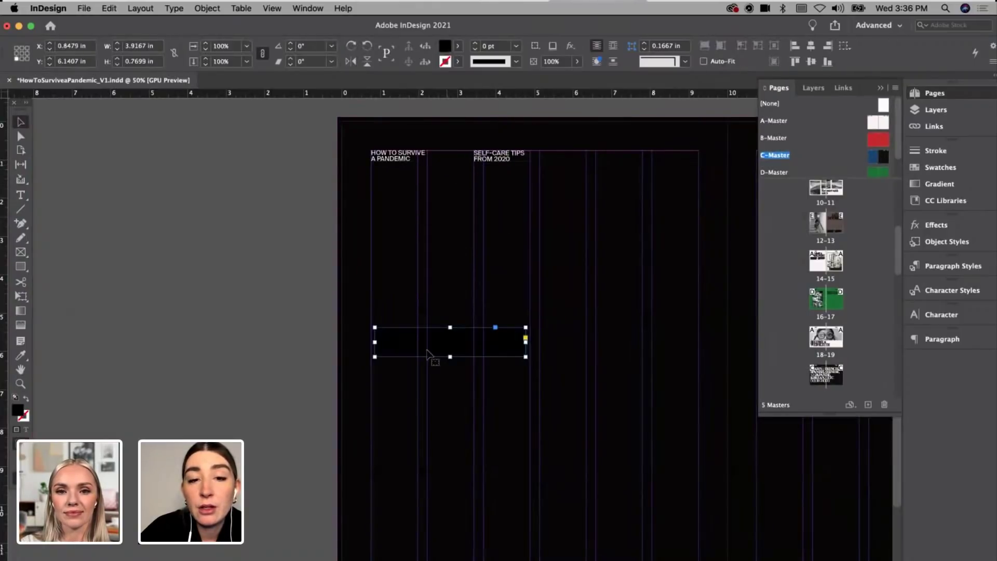
click(458, 46)
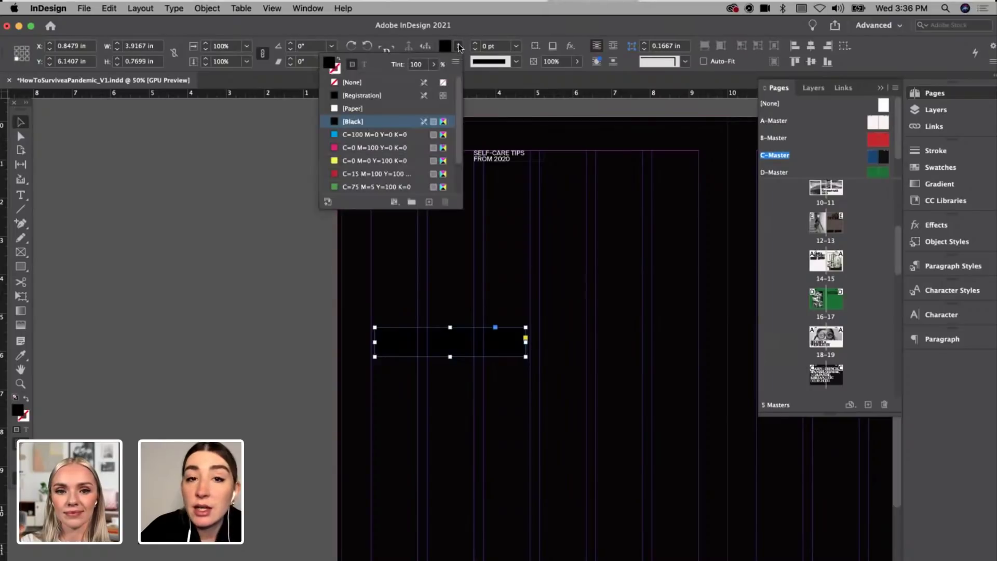
click(353, 134)
Step: Move the cyan spacer under C-Master's left header, set a horizontal guide at its lower edge, about 1.80 in, and remove the spacer
drag(479, 346, 521, 170)
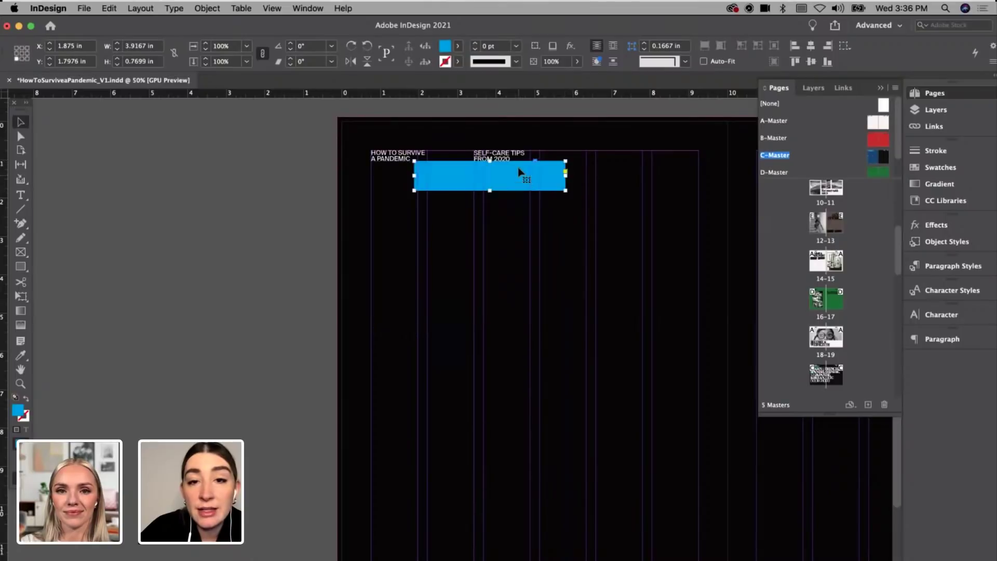
drag(527, 99, 490, 190)
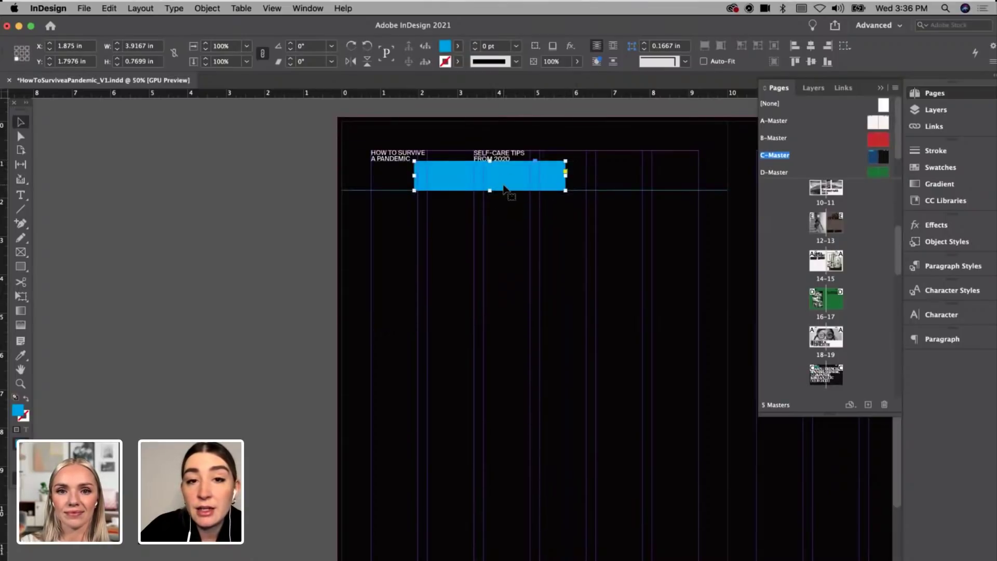
key(Delete)
Step: On C-Master's right page, paste the cyan spacer under the header, set a horizontal guide at its lower edge, and delete the spacer
scroll(504, 188, right, 6)
scroll(502, 189, right, 2)
key(super+v)
click(592, 174)
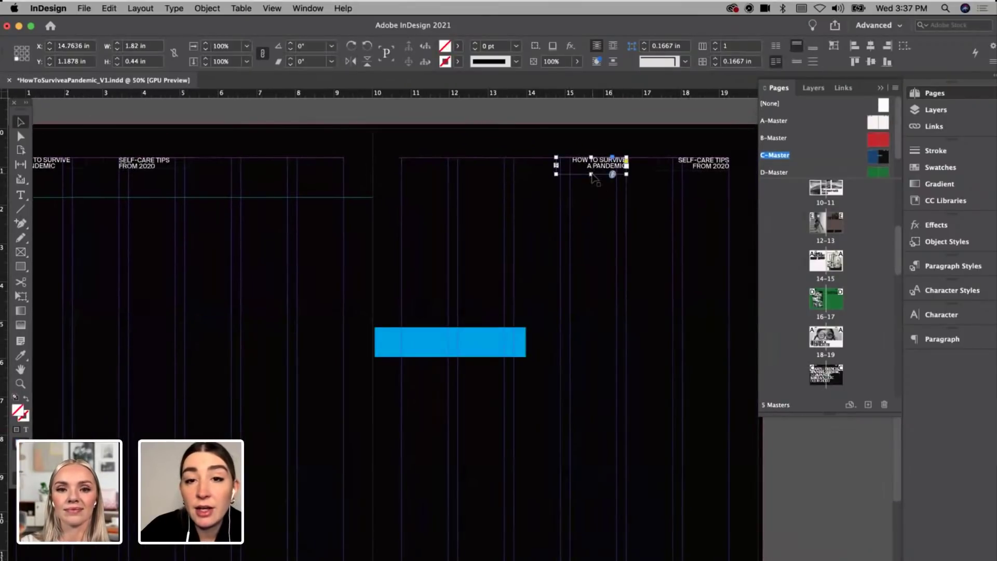
drag(501, 338, 618, 180)
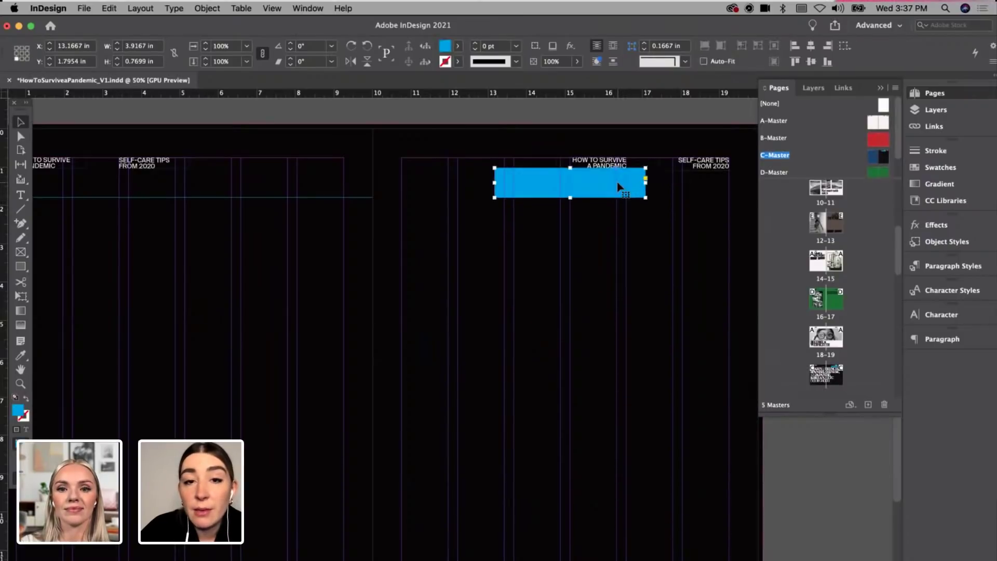
drag(528, 95, 527, 201)
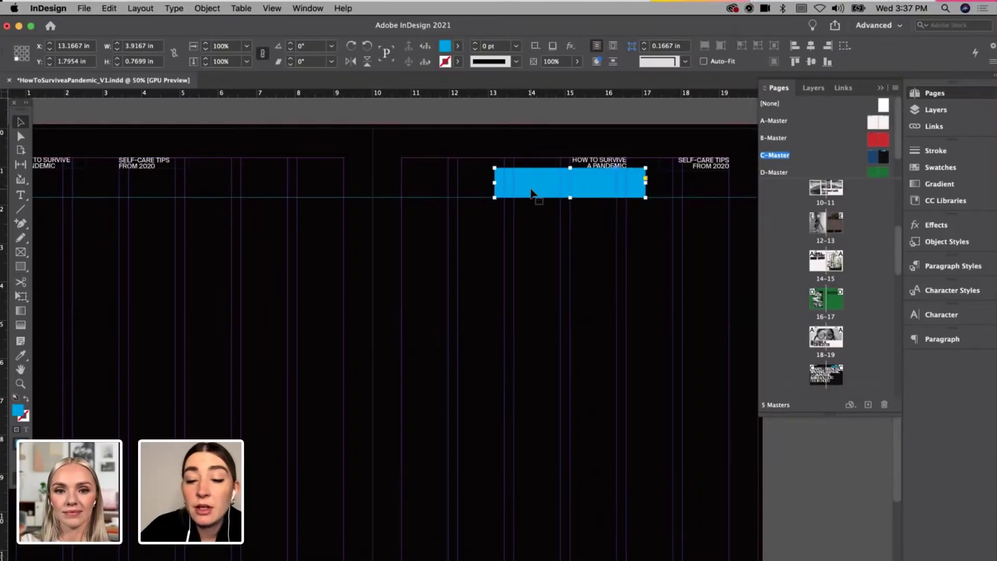
key(Delete)
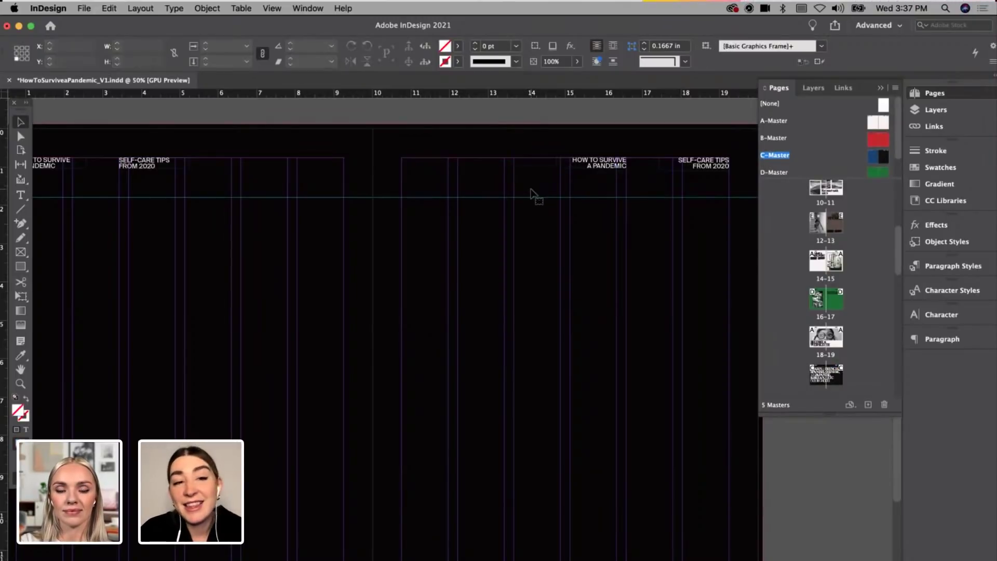
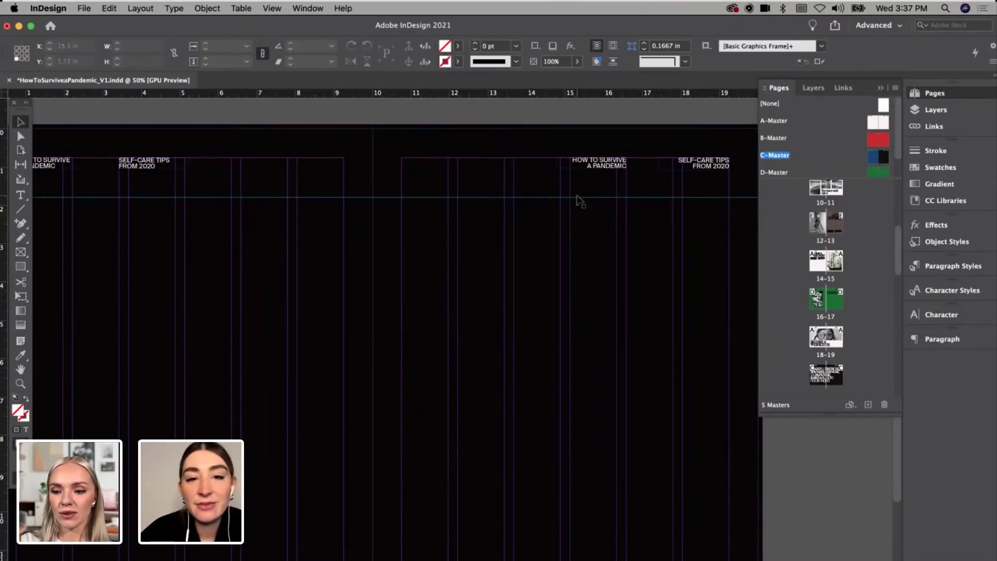
Step: On D-Master's left page, paste the cyan spacer under the header, set a horizontal guide at its lower edge, and delete the spacer
double_click(873, 167)
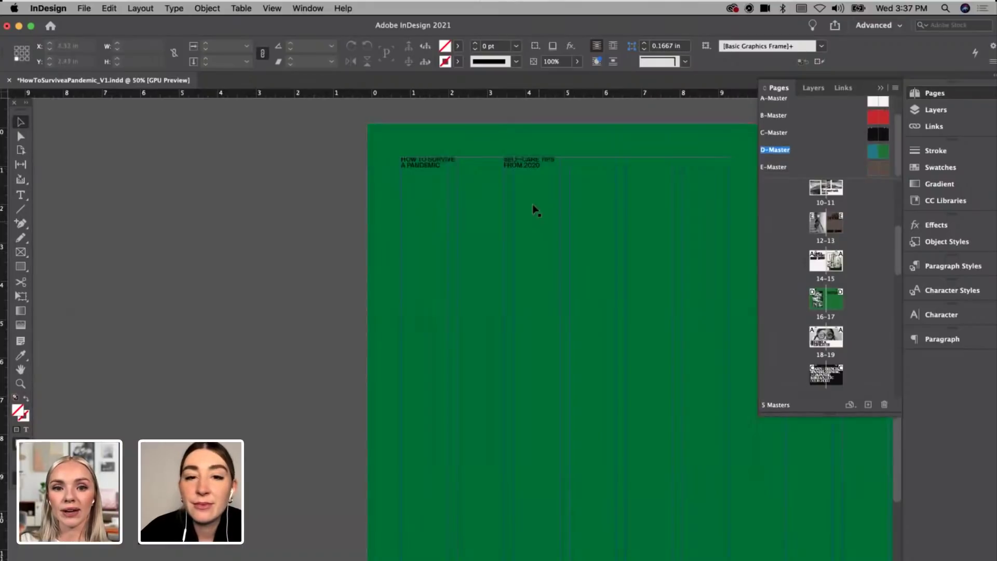
click(537, 168)
key(super+v)
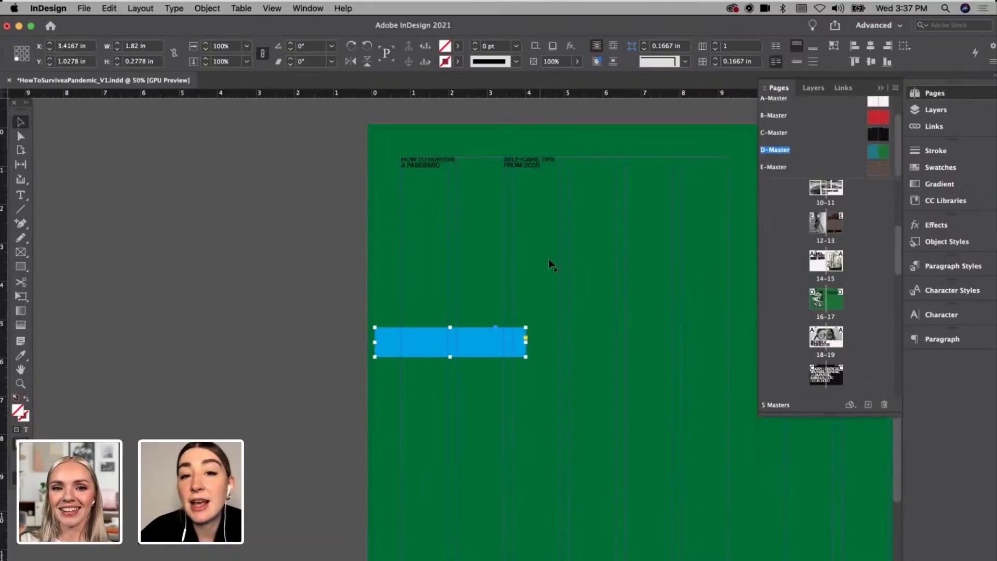
drag(489, 350, 577, 187)
drag(581, 93, 558, 202)
key(BackSpace)
Step: On D-Master's right page, paste the spacer under the header, set a horizontal guide at its lower edge, about 1.80 in, and delete the spacer
scroll(568, 189, right, 10)
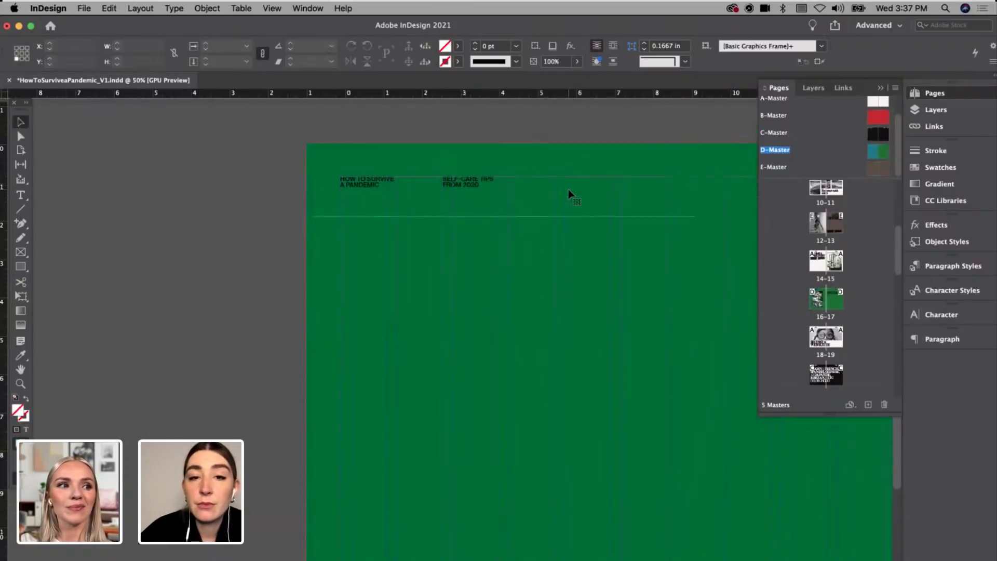
click(614, 193)
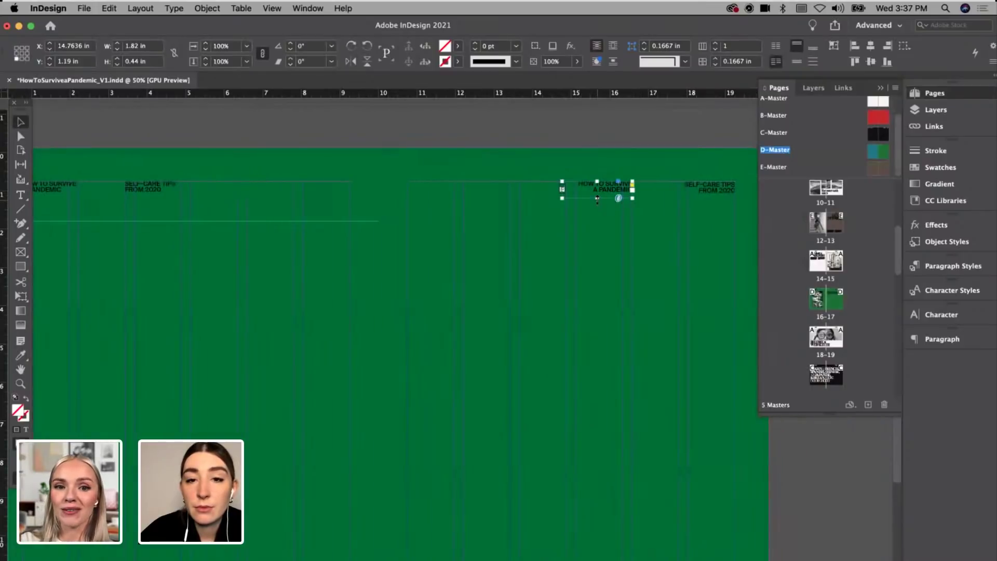
key(super+v)
drag(496, 348, 631, 206)
drag(643, 98, 632, 222)
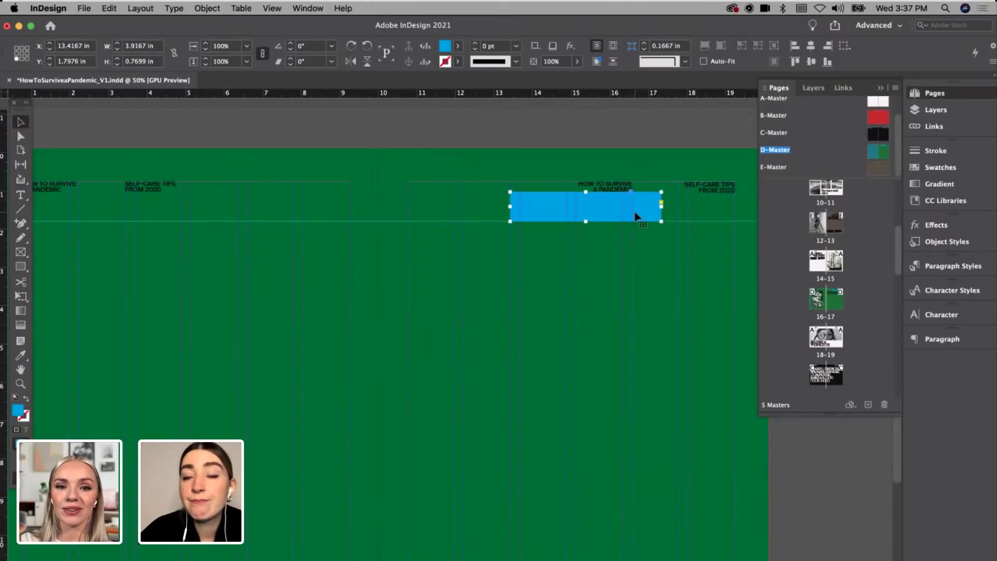
key(BackSpace)
Step: On E-Master's left page, paste the spacer under the header, set a horizontal guide at its lower edge, about 1.80 in, and delete the spacer
double_click(878, 167)
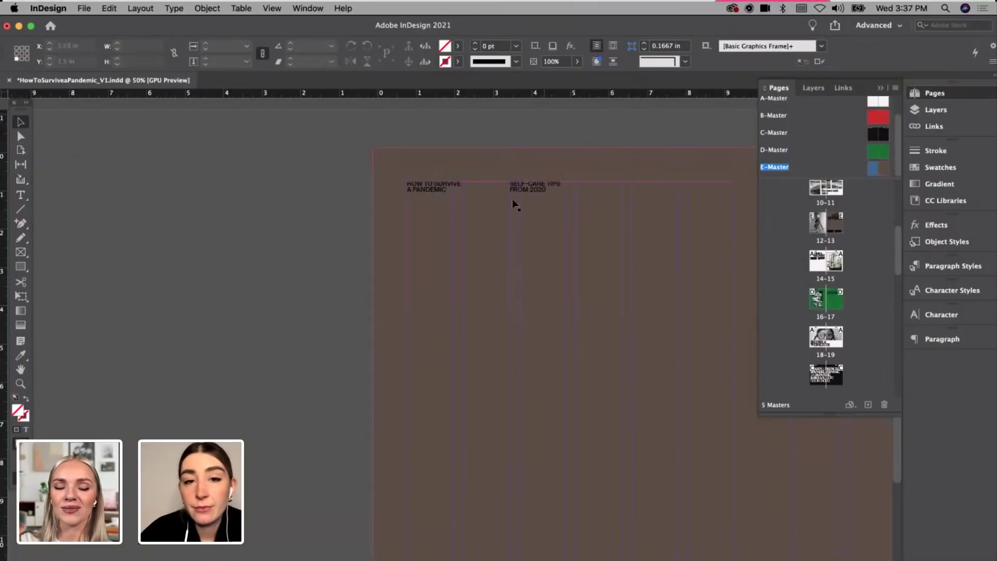
click(528, 191)
click(434, 193)
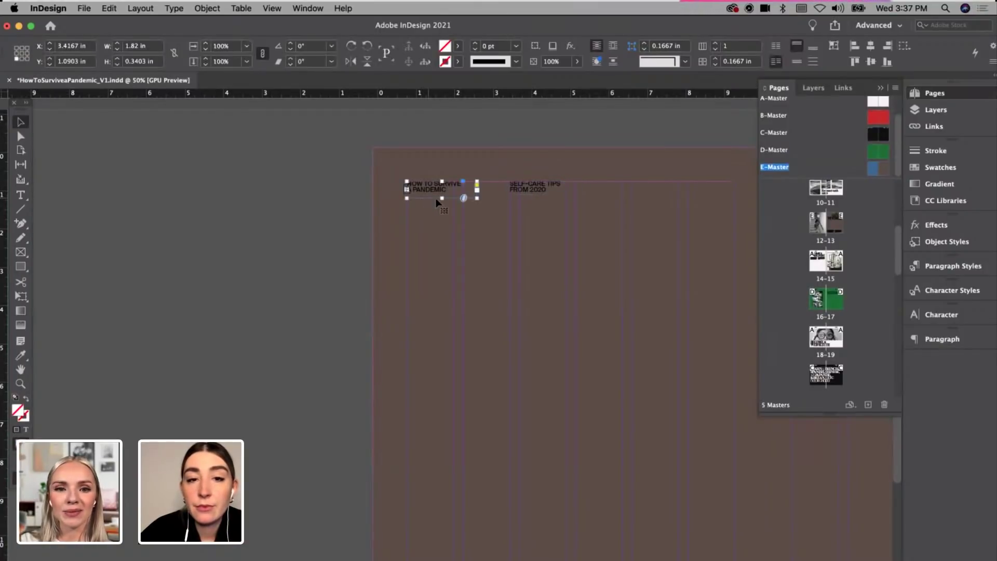
key(super+v)
drag(423, 359, 498, 222)
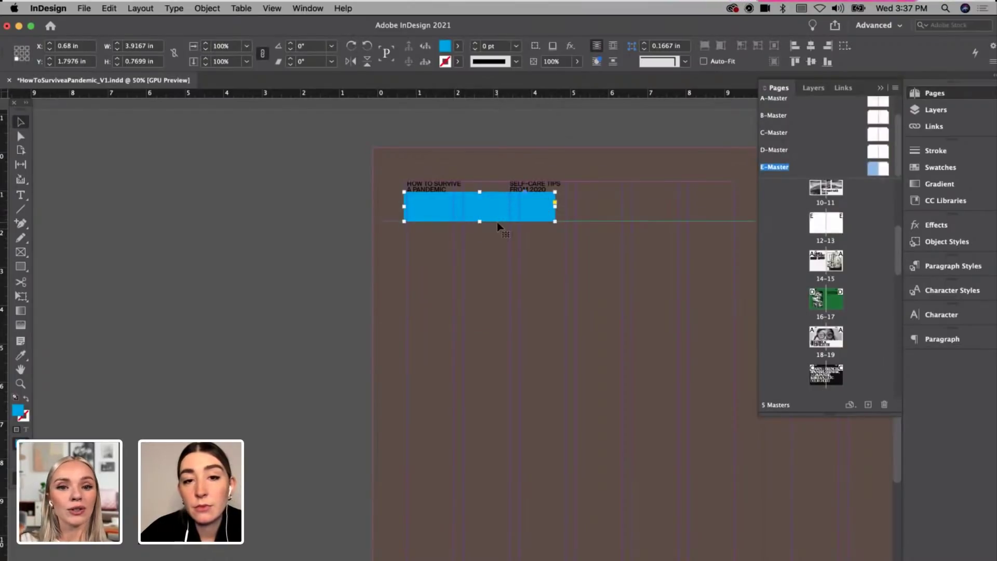
key(Delete)
Step: On E-Master's right page, paste the cyan spacer under the header, set a horizontal guide at its lower edge, and delete the spacer
scroll(503, 221, right, 5)
scroll(502, 221, right, 4)
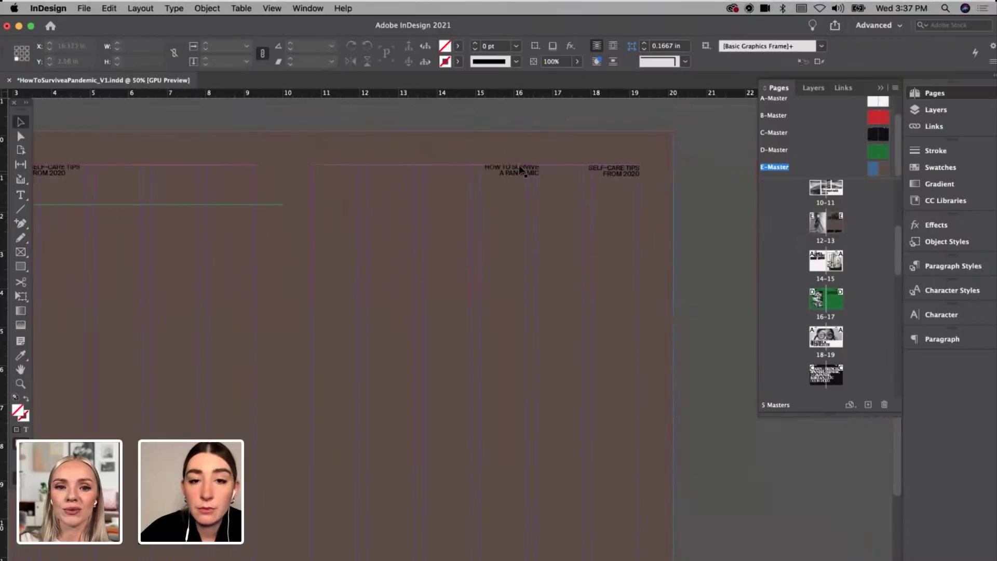
click(503, 177)
key(cmd+v)
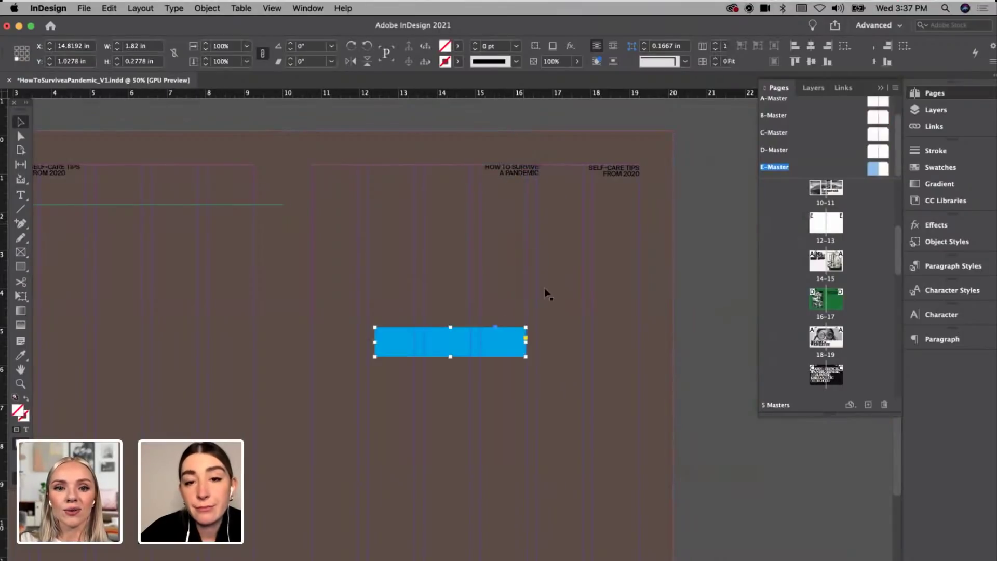
drag(491, 345, 553, 201)
key(Delete)
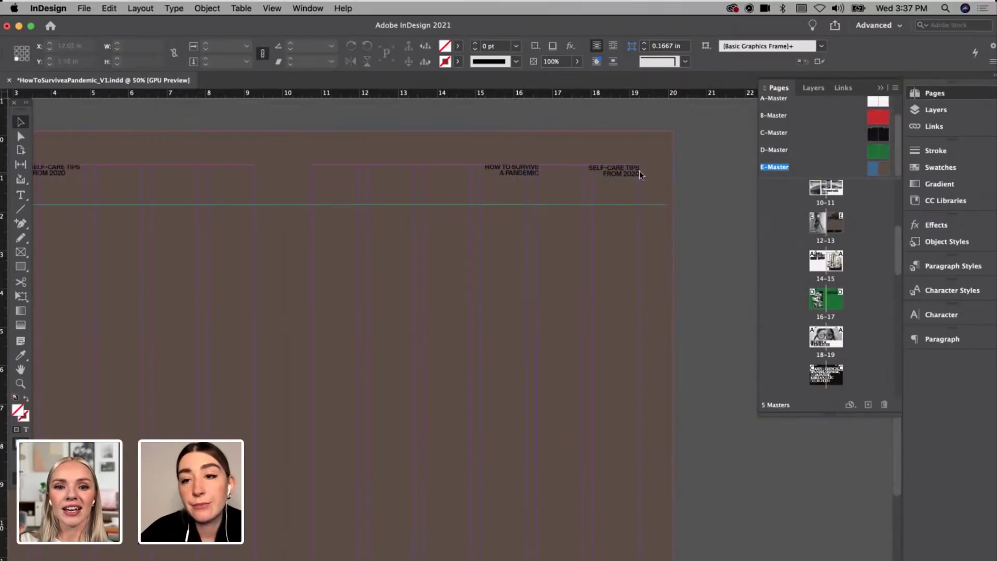
Step: On page 13 of spread 12-13, move the "GET A DIVORCE!" headline down so its frame aligns with the guide below the header
double_click(836, 224)
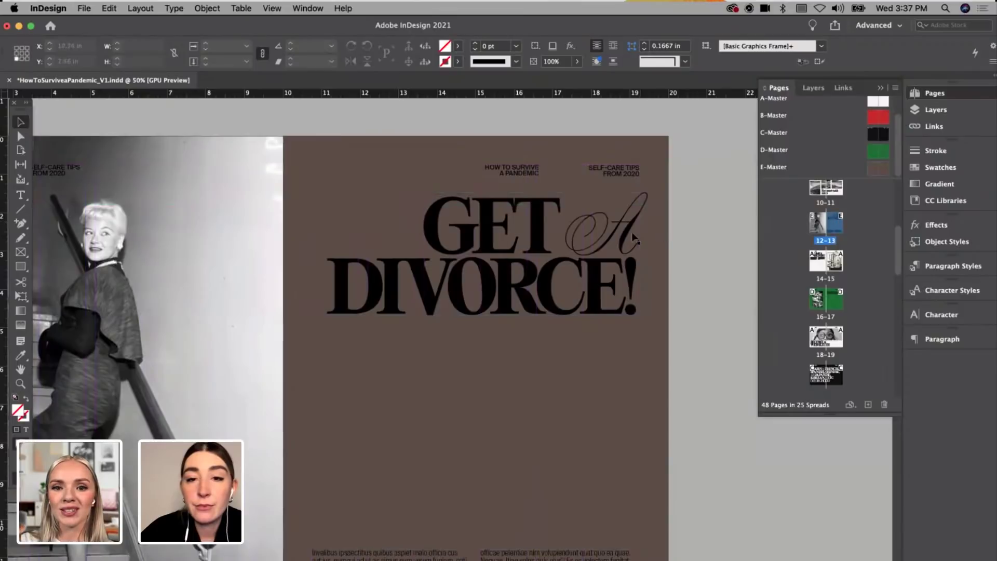
click(630, 233)
drag(630, 234, 630, 245)
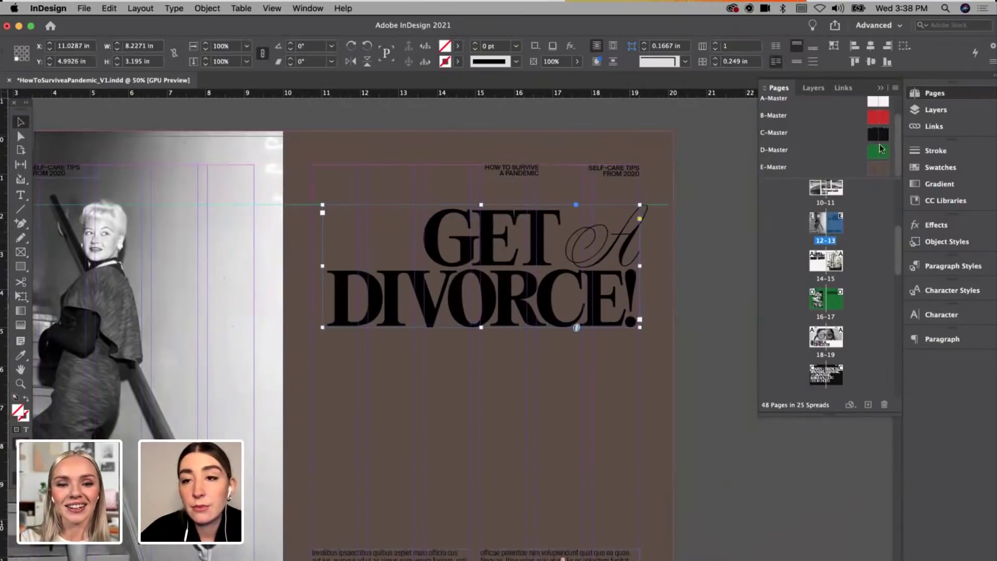
Step: Inspect the guides on B-Master and check how the content of spreads 4-5 and 6-7 sits against the header guide
double_click(883, 122)
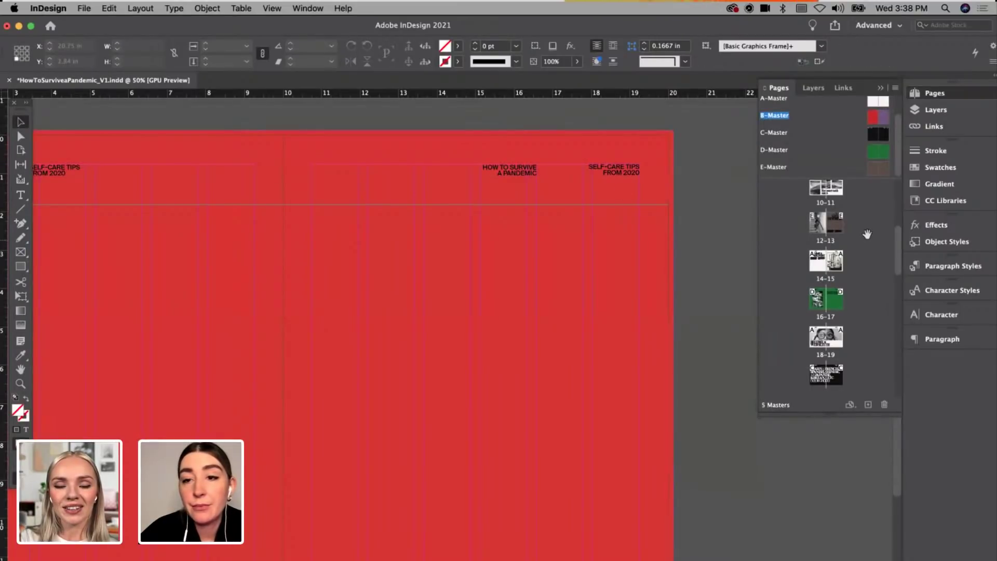
scroll(838, 199, up, 5)
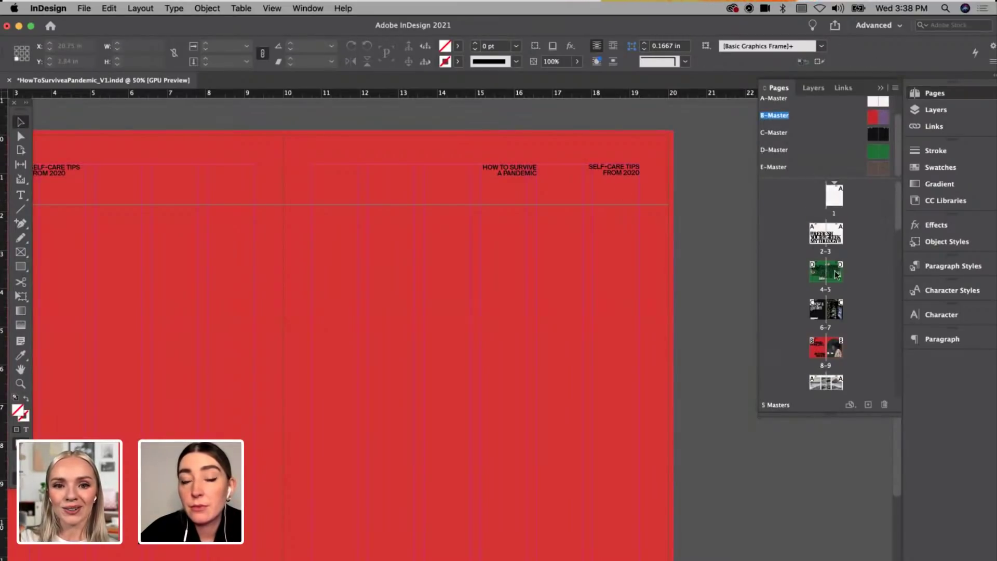
double_click(837, 274)
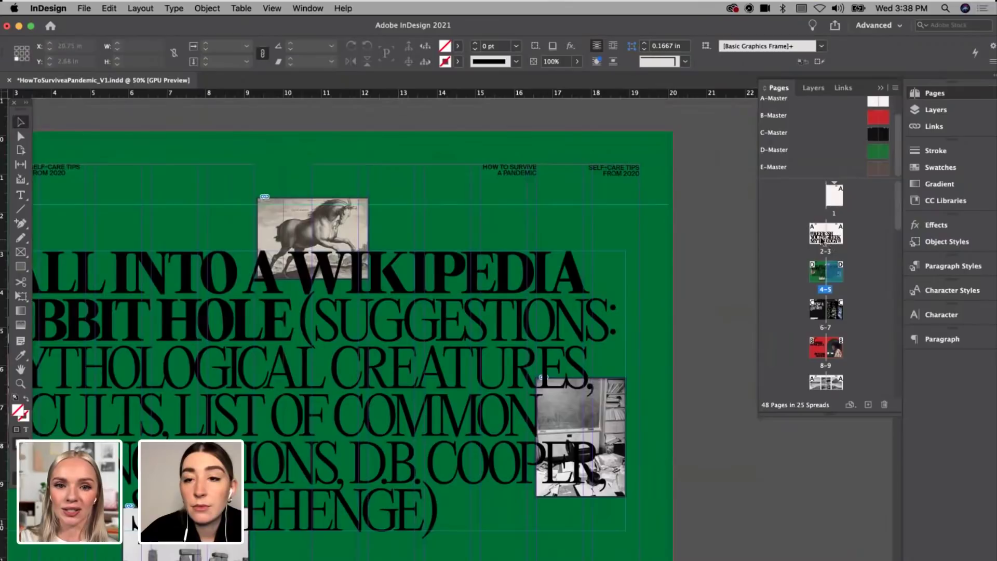
double_click(818, 314)
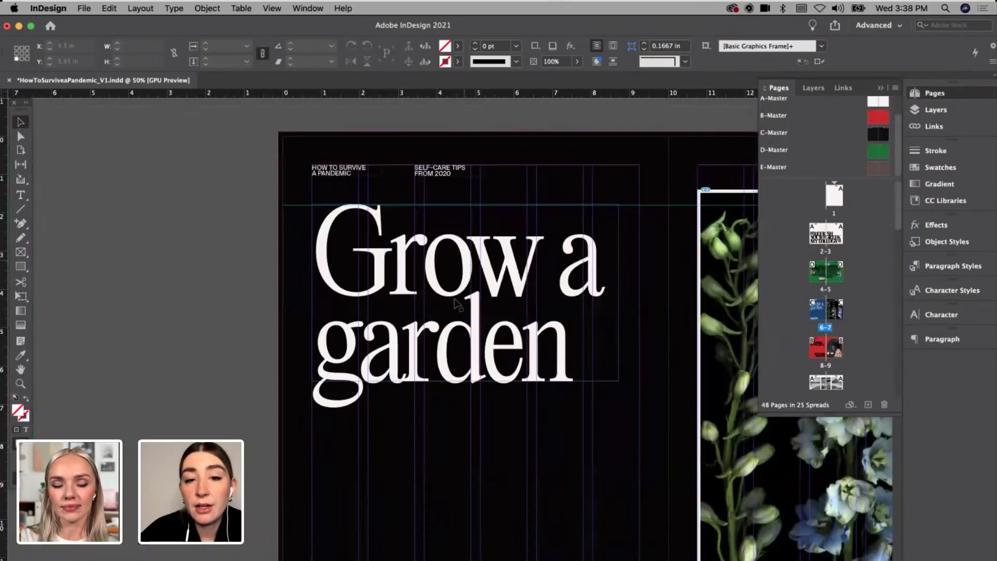
scroll(457, 304, right, 3)
scroll(457, 304, down, 2)
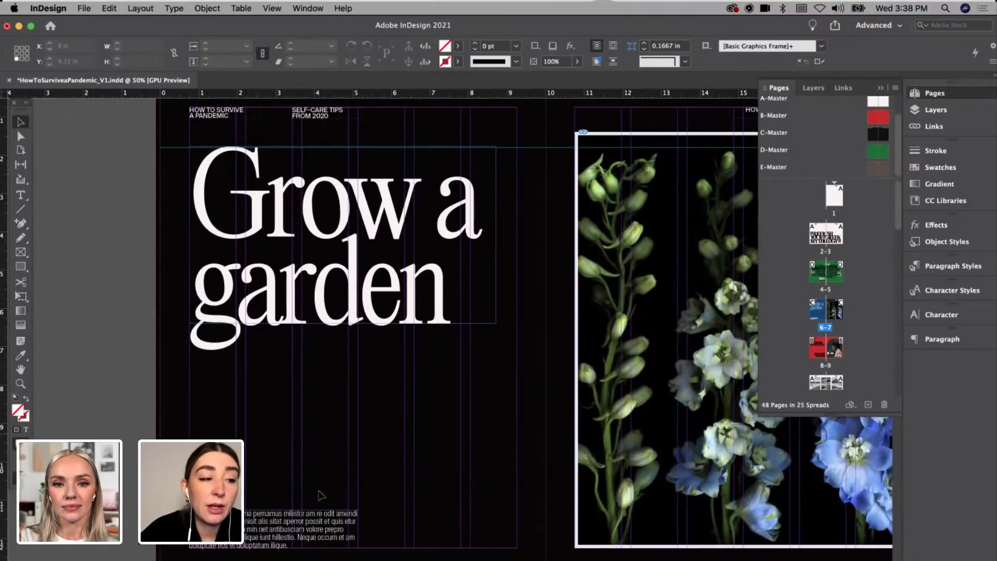
scroll(321, 495, down, 3)
scroll(321, 495, right, 1)
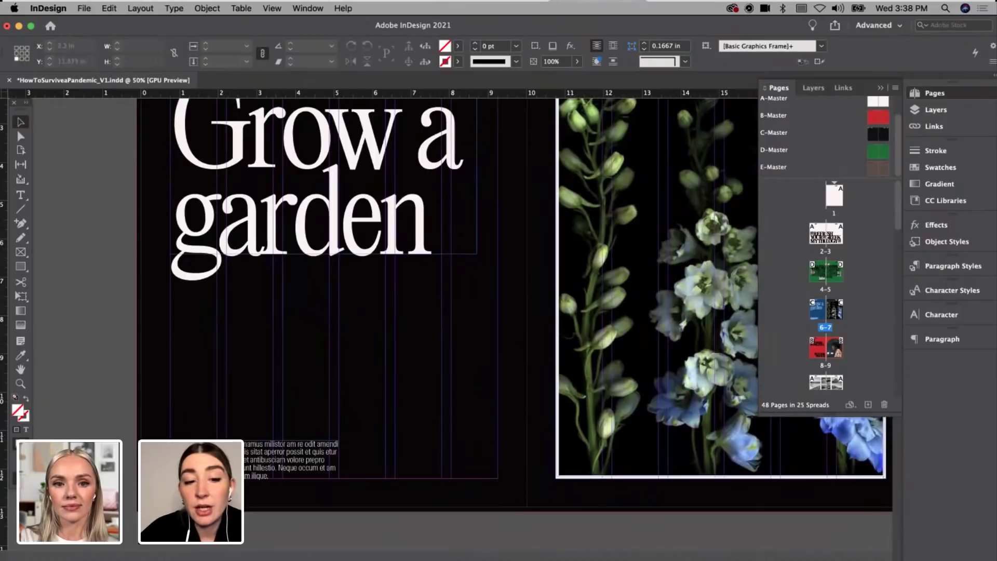
Step: Switch to Chrome and load the designer's portfolio website in the source:life image search tab
click(263, 559)
click(206, 52)
text(an)
key(Return)
drag(150, 51, 232, 52)
text(com)
key(Return)
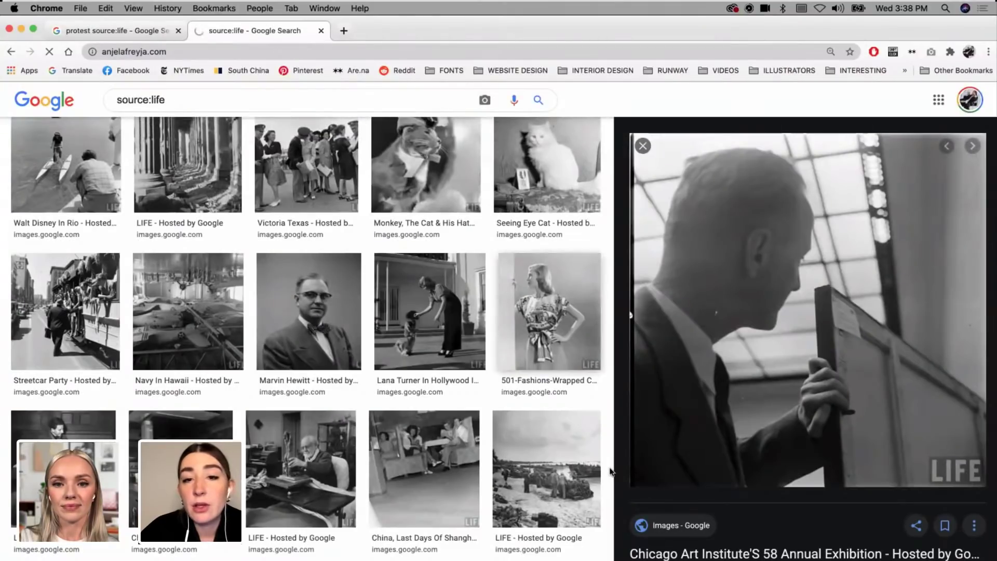
Step: Browse the project listings on the portfolio homepage, then leave the site for the "protest source:life" image results
scroll(611, 471, down, 15)
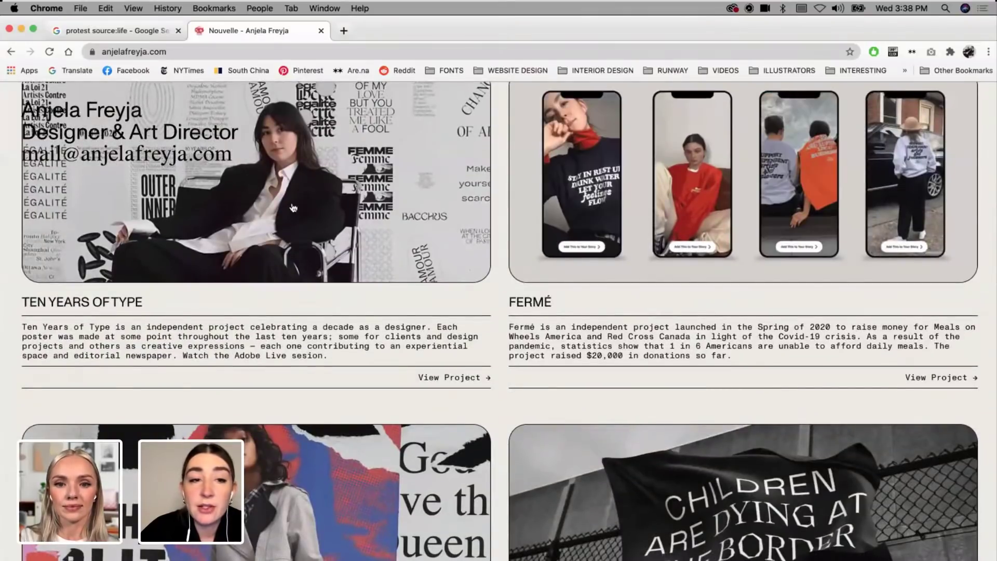
scroll(293, 208, up, 3)
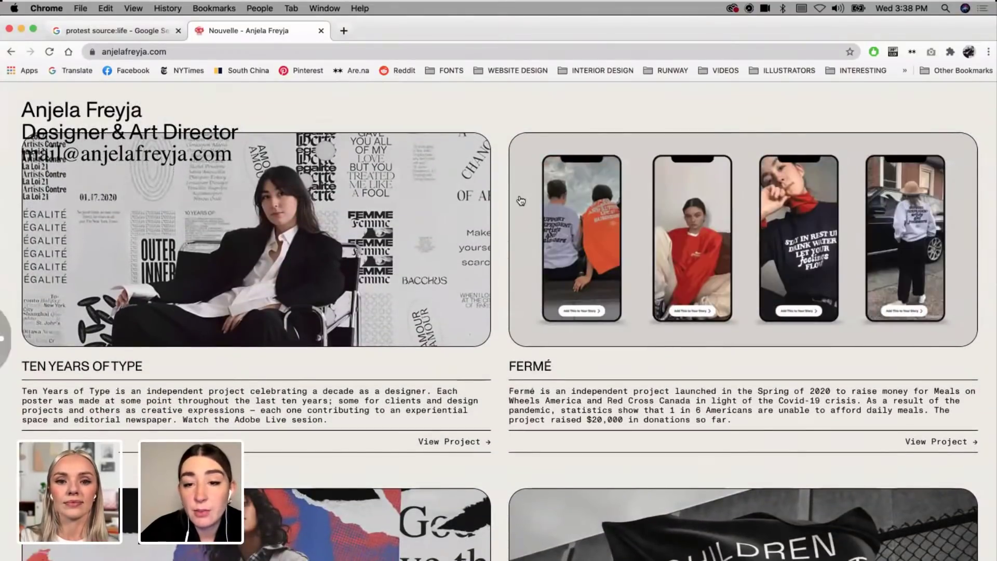
scroll(540, 345, down, 5)
scroll(540, 345, down, 8)
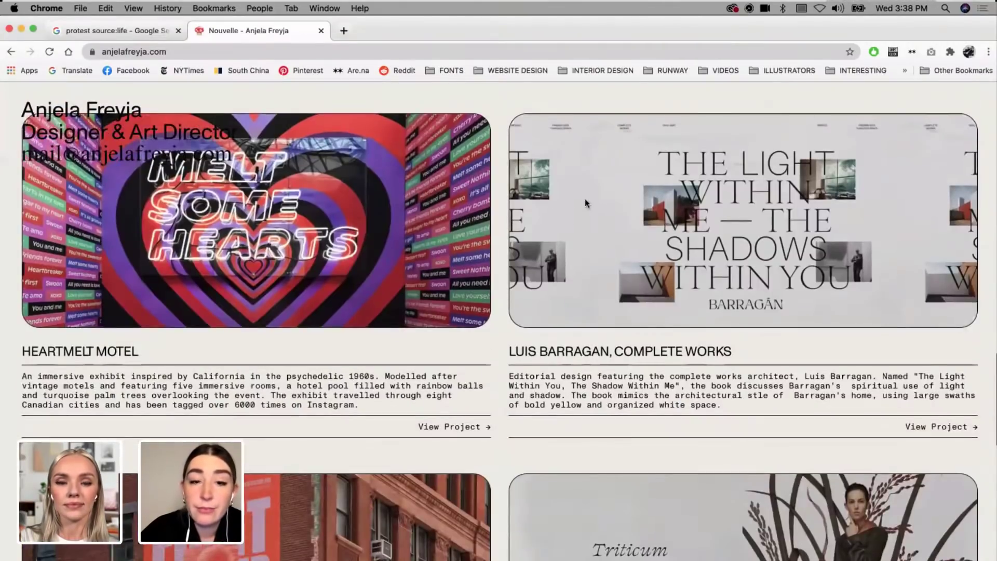
scroll(585, 200, down, 6)
scroll(246, 218, down, 9)
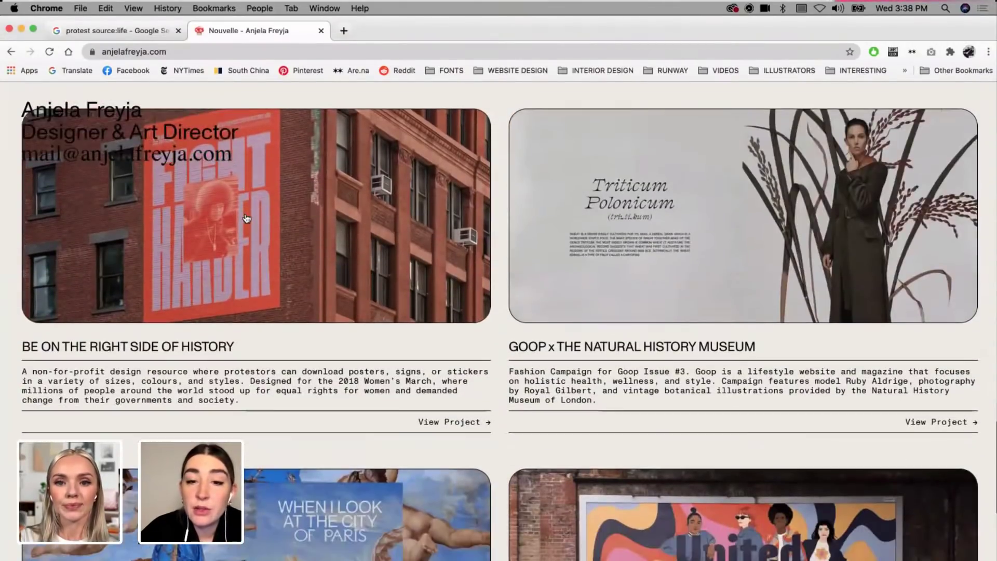
scroll(263, 131, up, 20)
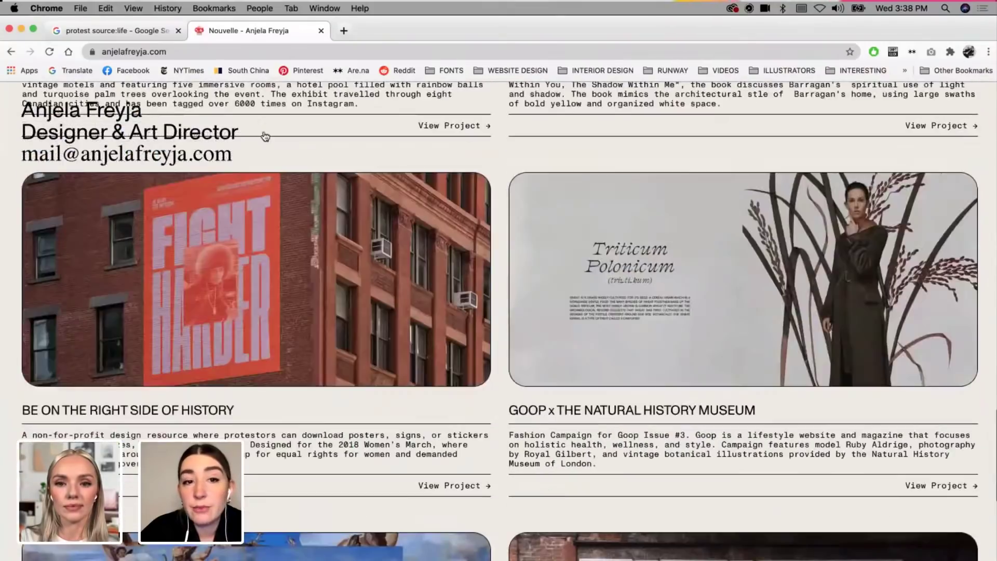
key(ctrl+shift+Tab)
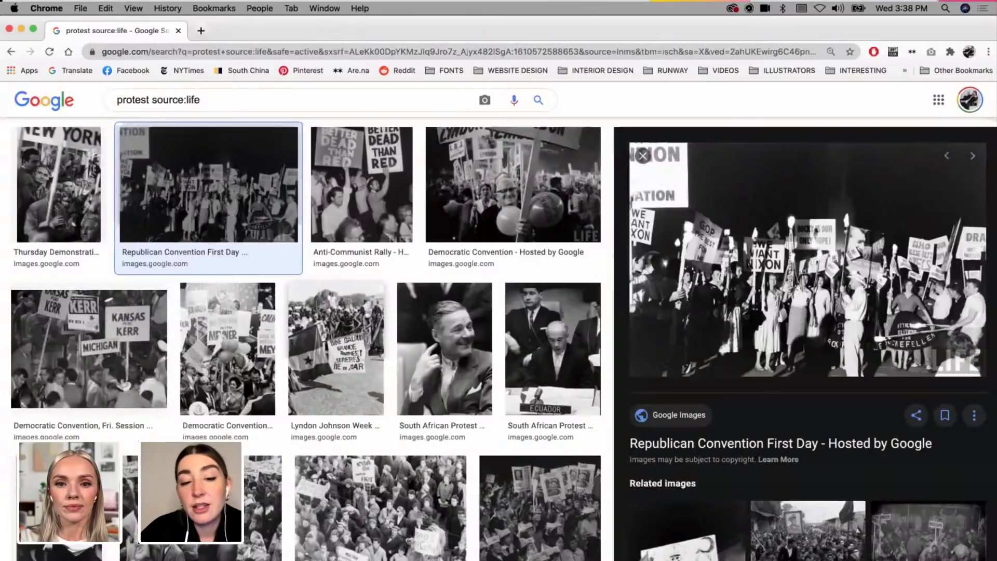
Step: Switch back to InDesign and nudge the "GET INVOLVED IN POLITICS." headline on spread 8-9 up to the header guide
click(307, 552)
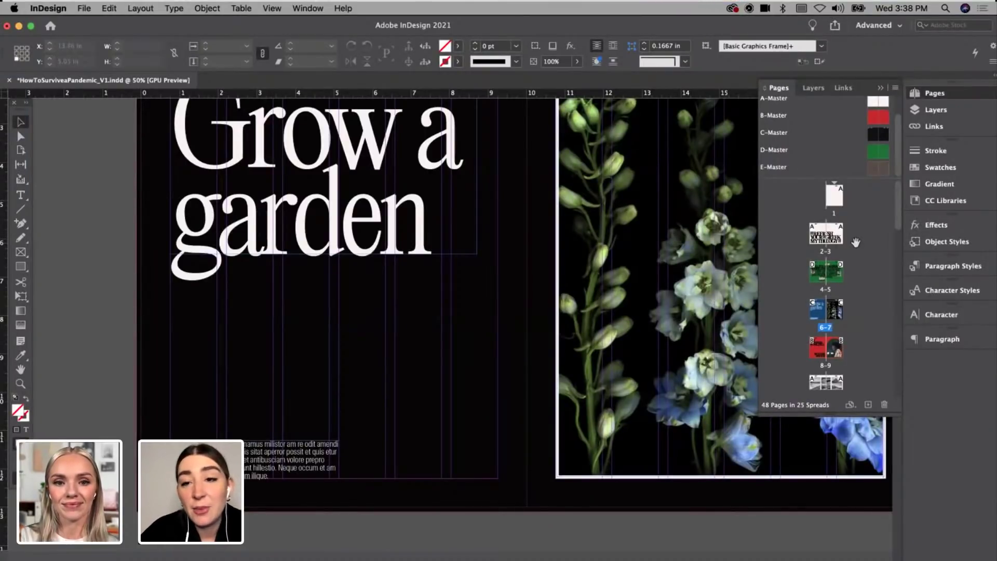
scroll(855, 242, down, 2)
double_click(821, 314)
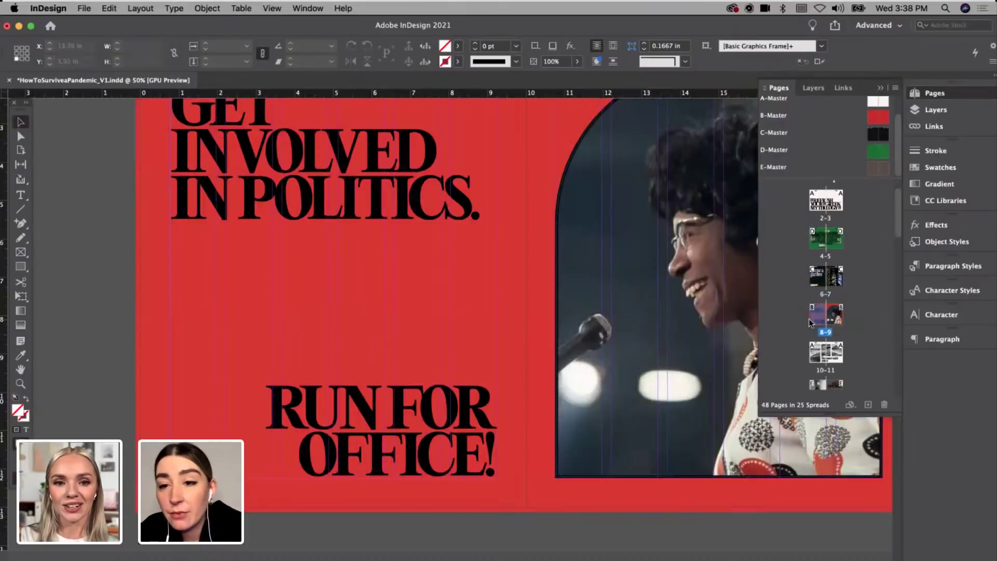
scroll(350, 455, up, 4)
click(349, 455)
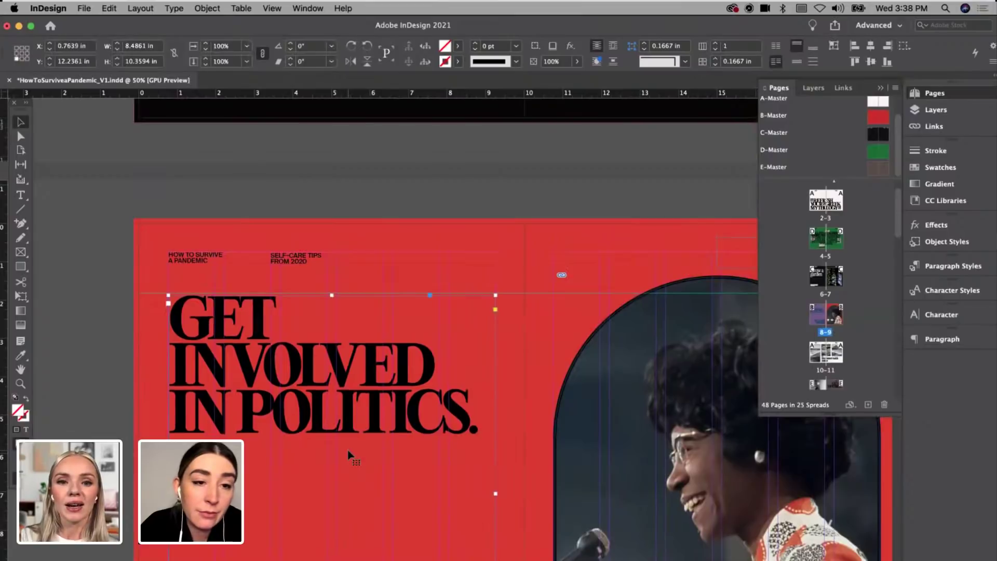
key(Up)
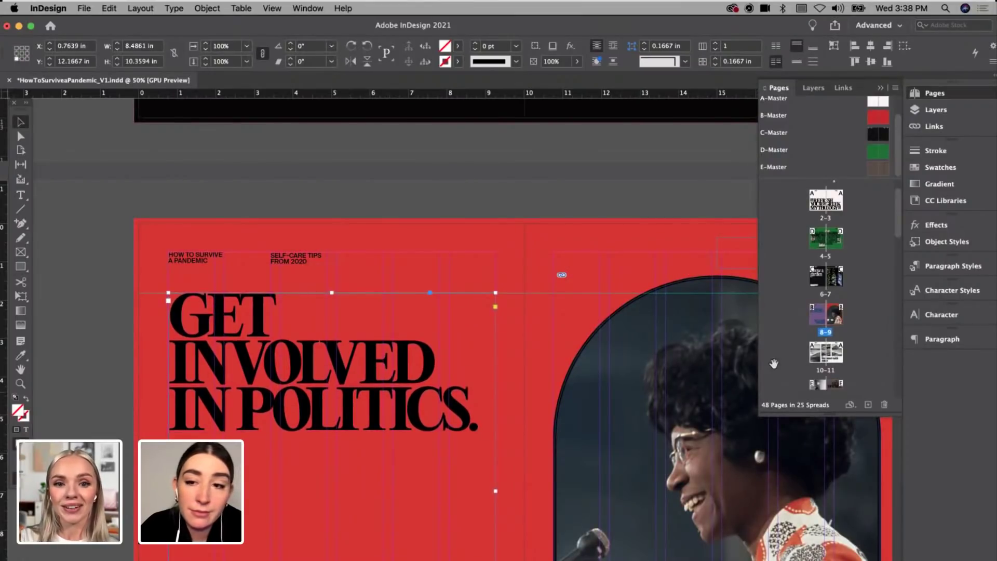
Step: Review spread 10-11, then on spread 14-15 move the "BECOME A MIXOLOGIST" headline and its body text together down to the header guide
double_click(817, 357)
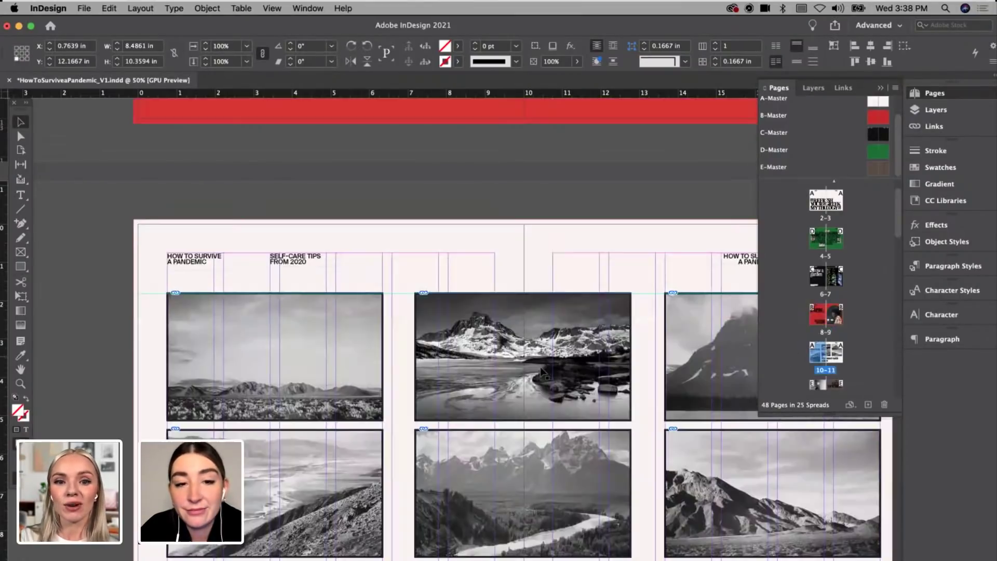
double_click(835, 385)
scroll(826, 374, down, 2)
double_click(810, 364)
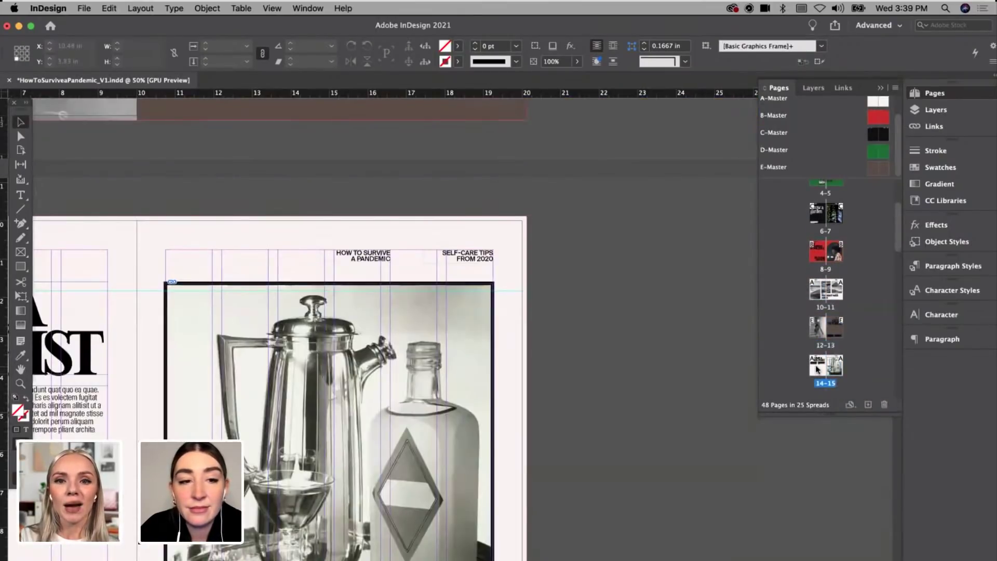
double_click(819, 370)
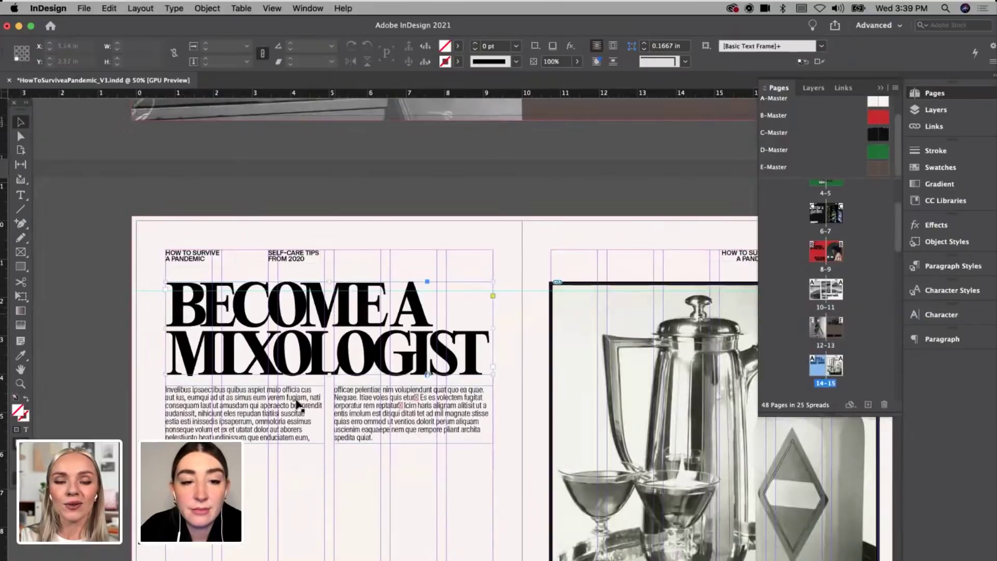
click(301, 413)
click(375, 306)
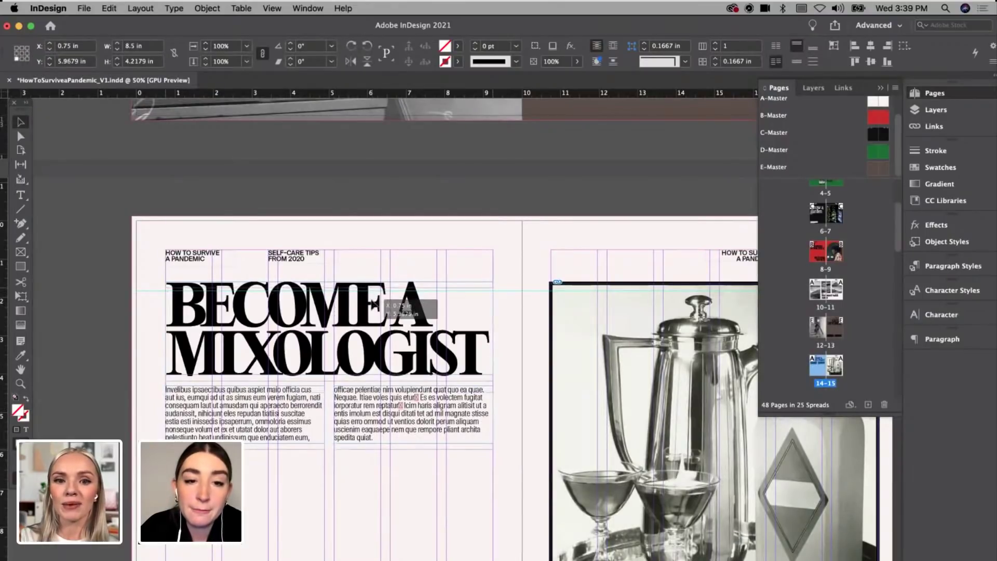
Step: On page 15, lower the top edge of the cocktail photo's frame to the header guide and select the image inside it
scroll(375, 306, right, 2)
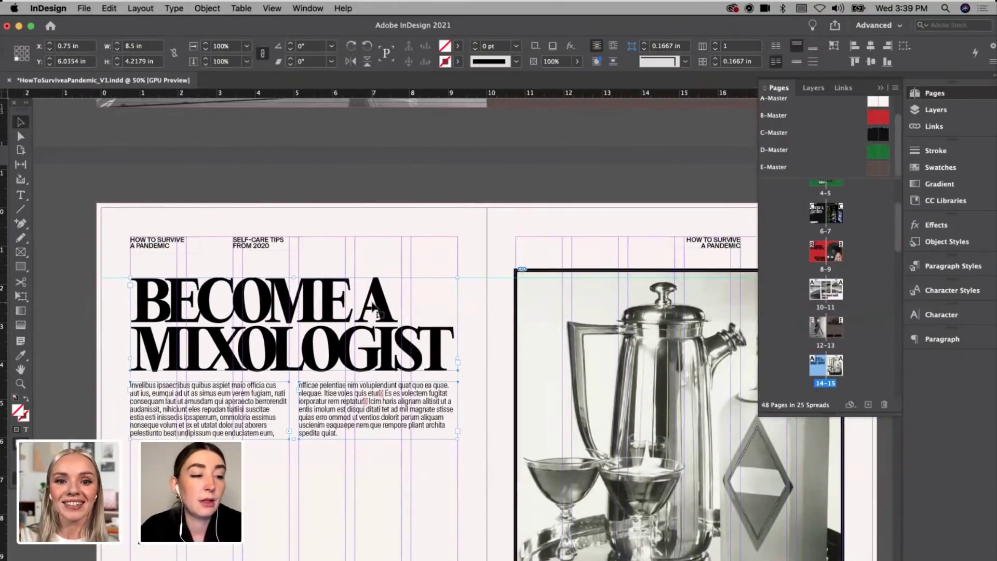
scroll(375, 307, right, 3)
click(582, 245)
drag(582, 244, 582, 253)
scroll(581, 252, down, 5)
scroll(580, 251, up, 1)
click(570, 255)
scroll(568, 271, up, 2)
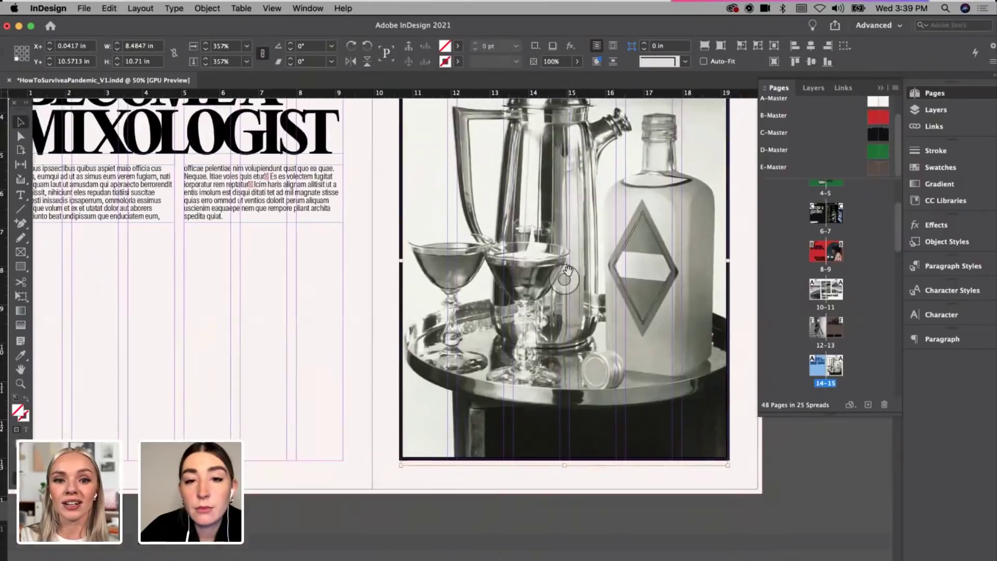
scroll(568, 271, up, 4)
Step: On spread 16-17, move the "Read all the books you've ever wanted" headline up to the header guide
scroll(568, 271, down, 15)
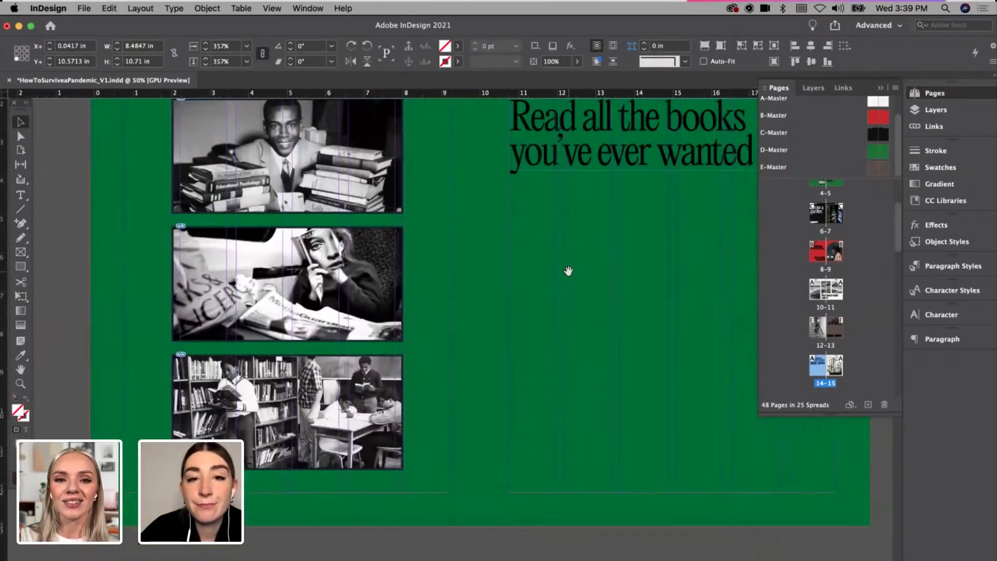
scroll(569, 270, up, 3)
click(551, 257)
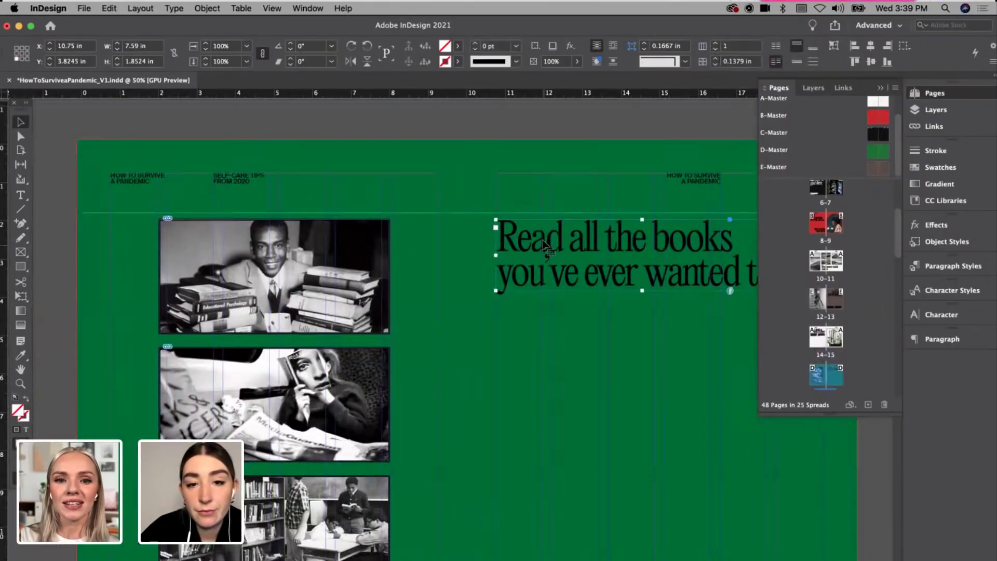
Step: Select the three stacked photos on page 16 and nudge them up together to the header guide
scroll(441, 244, down, 3)
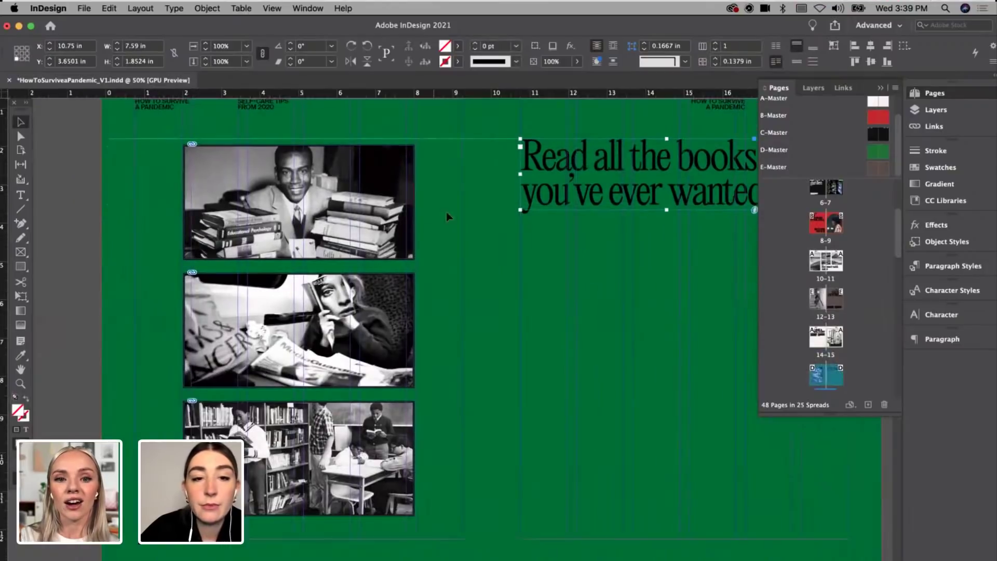
click(410, 229)
scroll(44, 138, up, 2)
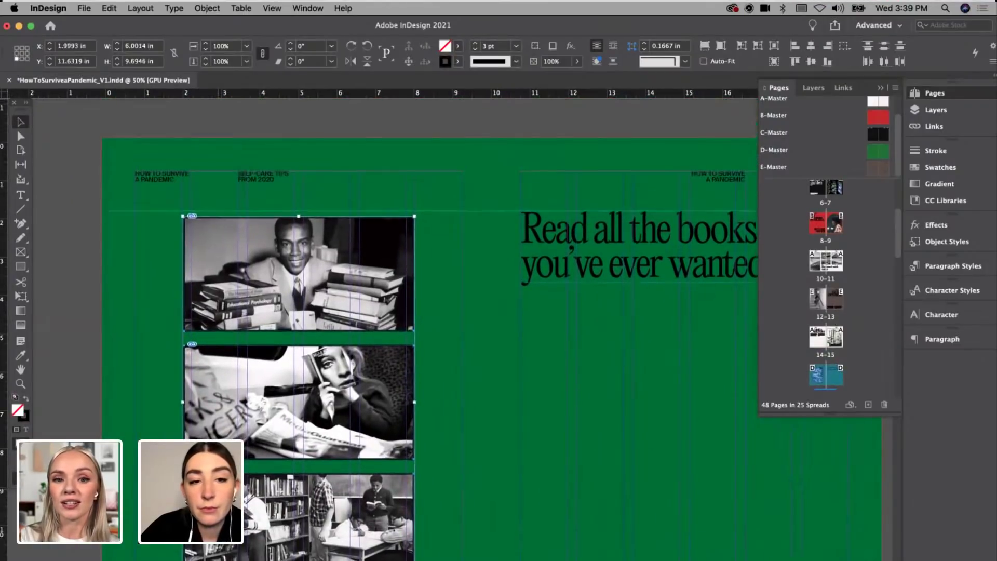
key(Up)
key(Up)
key(Up)
key(Up)
key(Up)
key(Up)
key(Up)
key(Up)
key(Up)
key(Up)
key(Up)
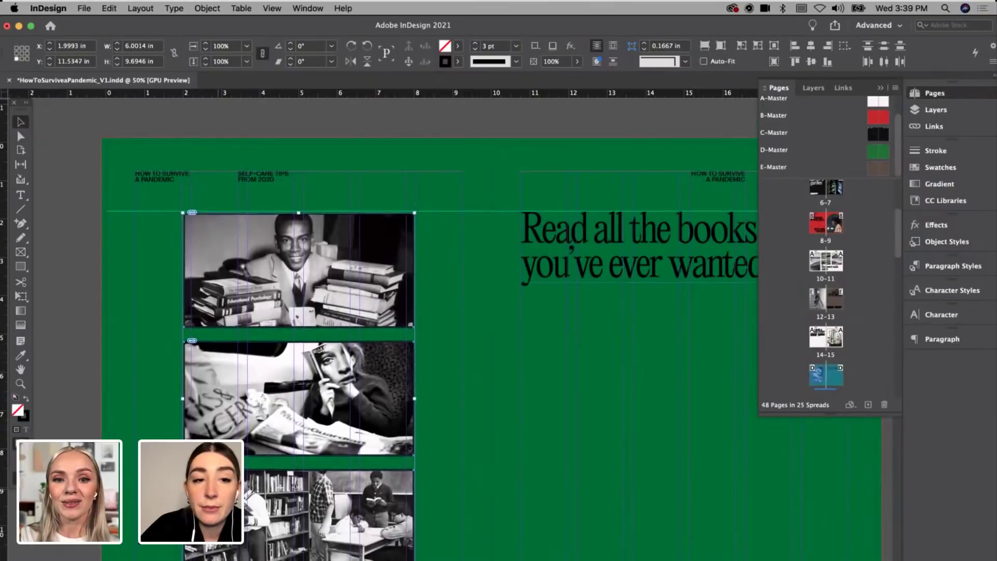
Step: Enlarge the three stacked photos on page 16 together to 102.1% by extending them downward, then deselect them
scroll(307, 361, down, 7)
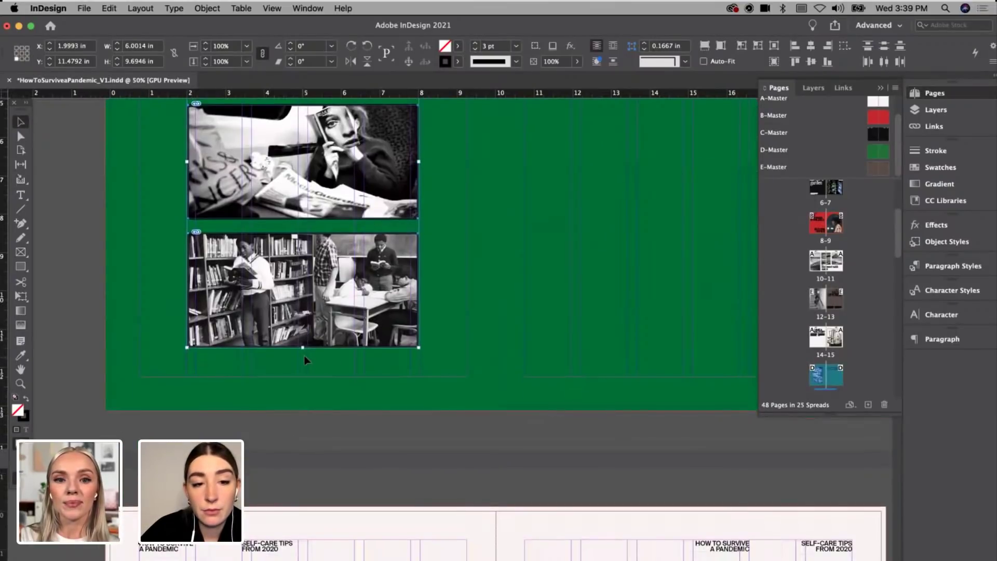
drag(303, 348, 303, 356)
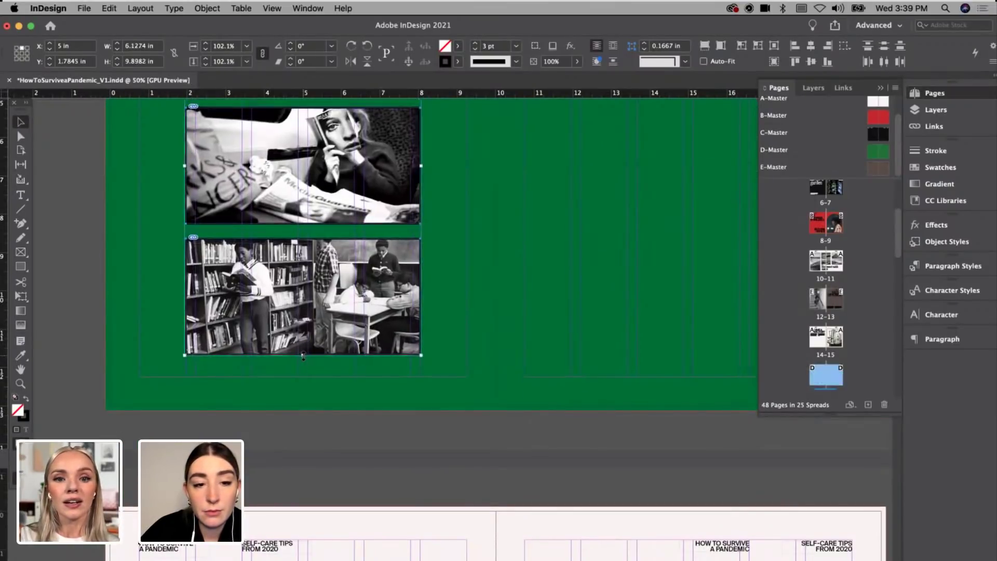
click(308, 388)
Step: On spread 18-19, move the wide glasses photo down to the header guide and shift the "BECOME A WEB SLEUTH" headline slightly down
scroll(308, 389, up, 5)
scroll(308, 389, down, 12)
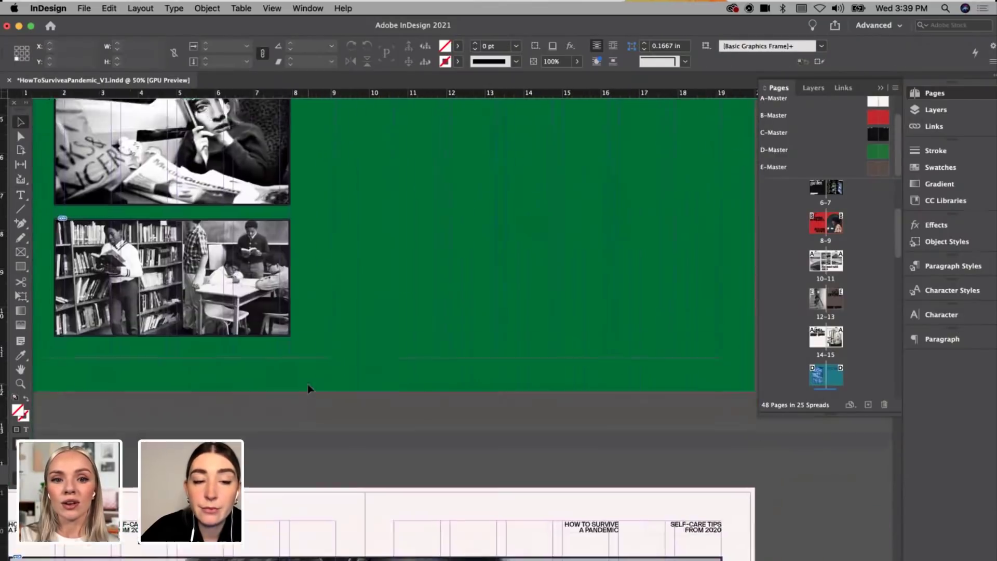
scroll(308, 388, up, 3)
click(362, 274)
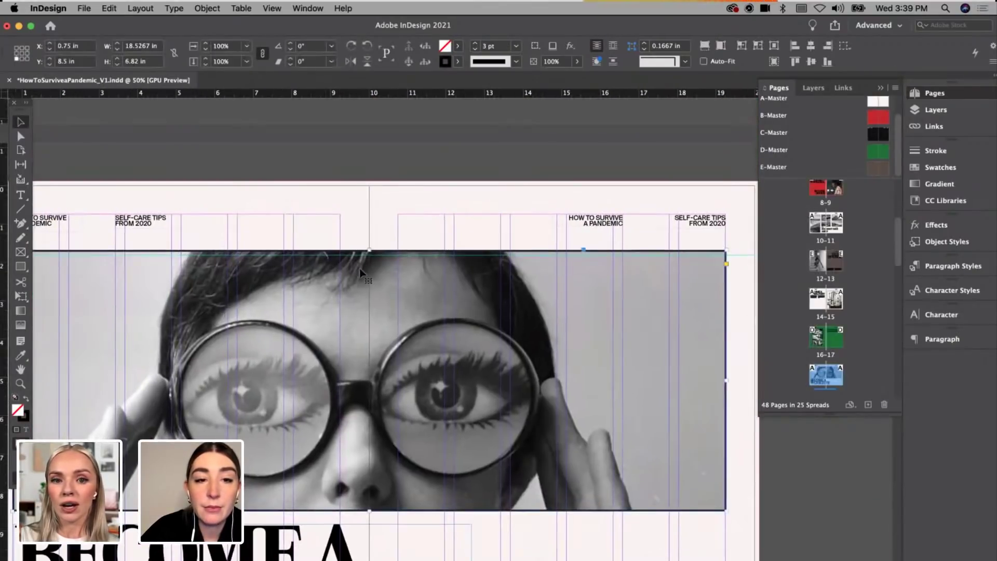
drag(362, 274, 362, 274)
scroll(360, 278, down, 8)
scroll(360, 278, left, 2)
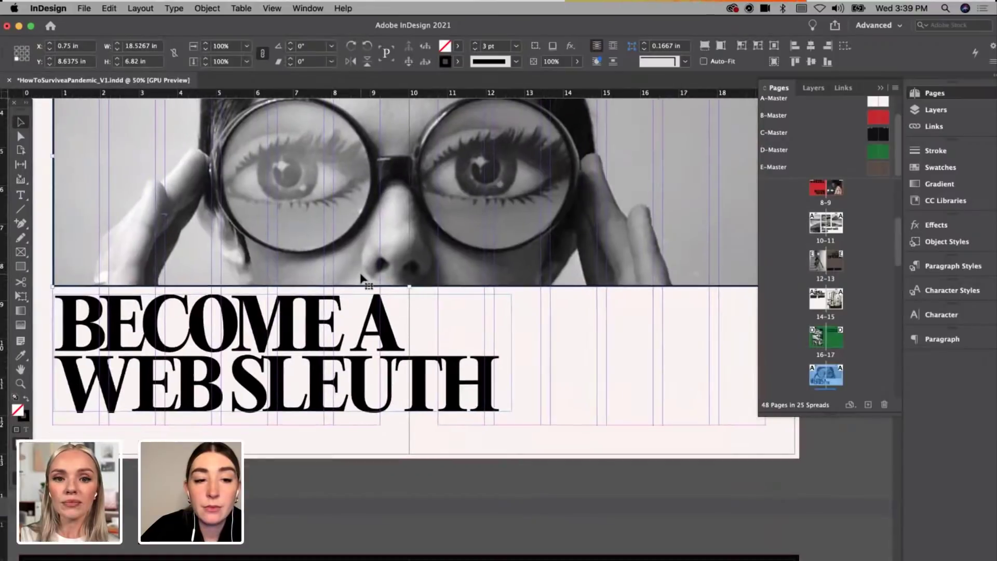
click(348, 345)
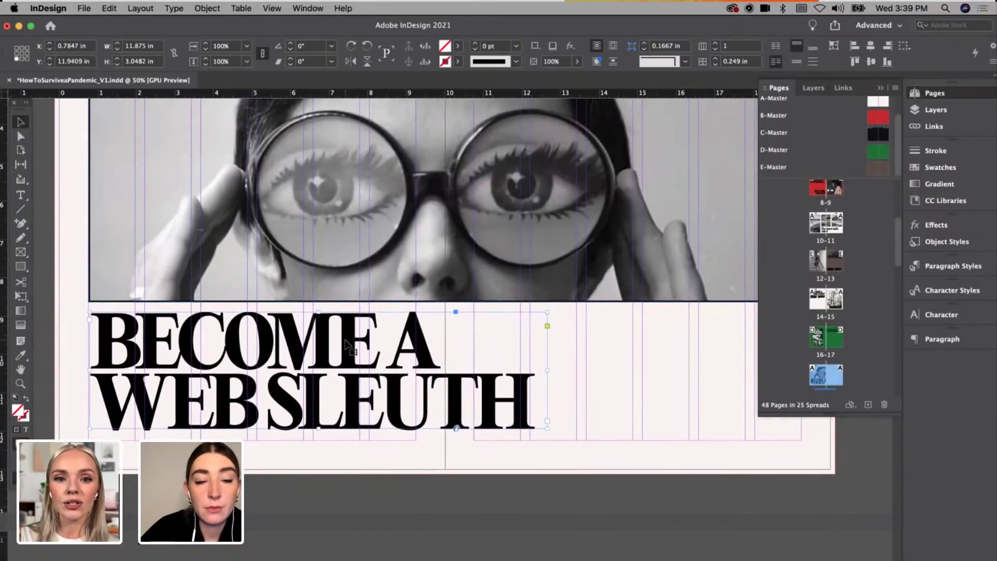
click(639, 389)
Step: On spread 20-21, nudge the "LEARN FRENCH, SPANISH, CHINESE" headline and its inline images up to the header guide
scroll(639, 390, down, 10)
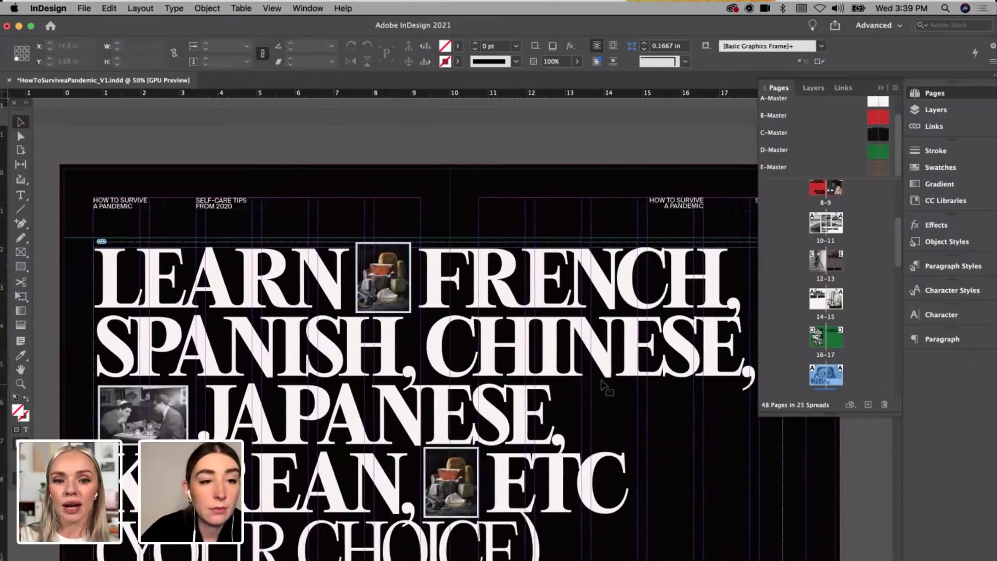
click(602, 387)
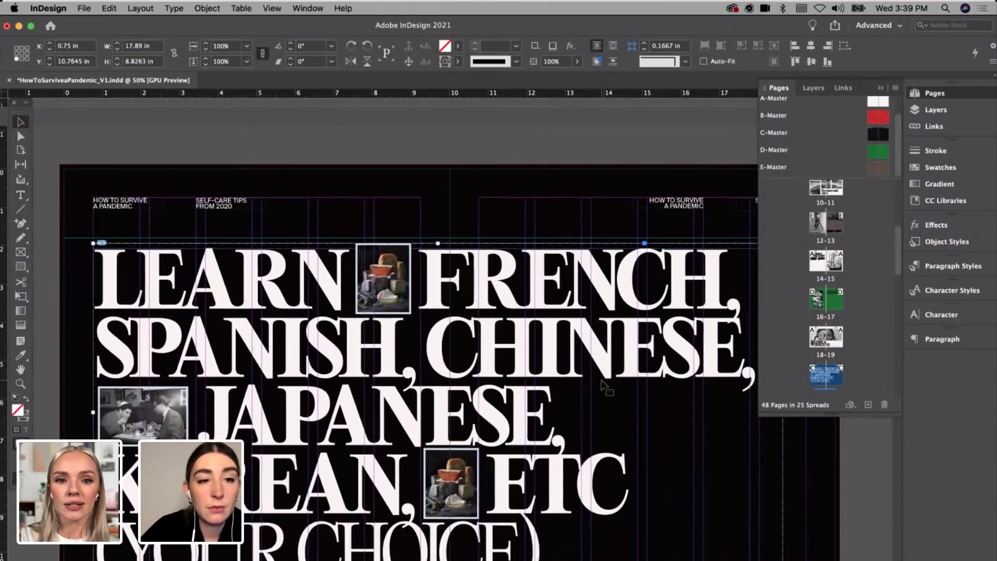
key(Up)
key(Up)
key(Up)
key(Up)
key(Up)
key(Up)
key(Up)
key(Up)
key(Up)
key(Up)
key(Up)
key(Up)
key(Up)
key(Up)
key(Up)
key(Up)
key(Up)
key(Up)
key(Up)
key(Up)
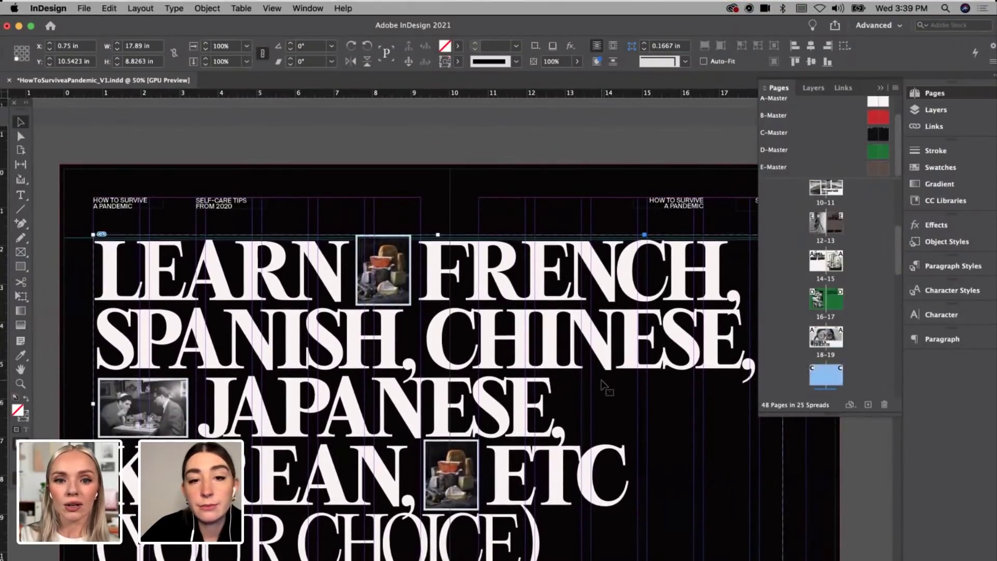
click(550, 172)
Step: Copy the tip "Spend 3 hours in the bathtub" without its number from the LIST document in TextEdit and return to InDesign
scroll(550, 172, down, 5)
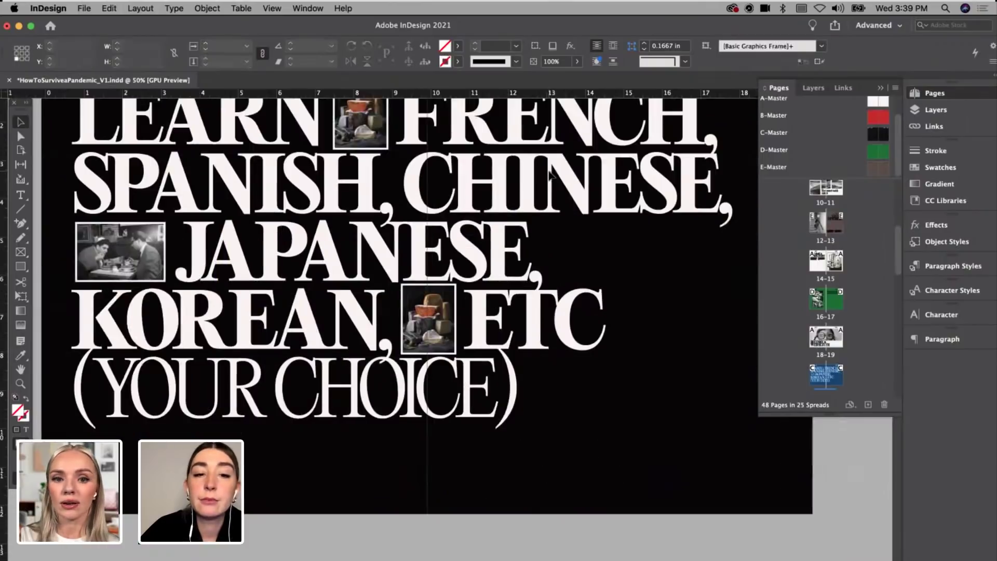
scroll(552, 175, down, 10)
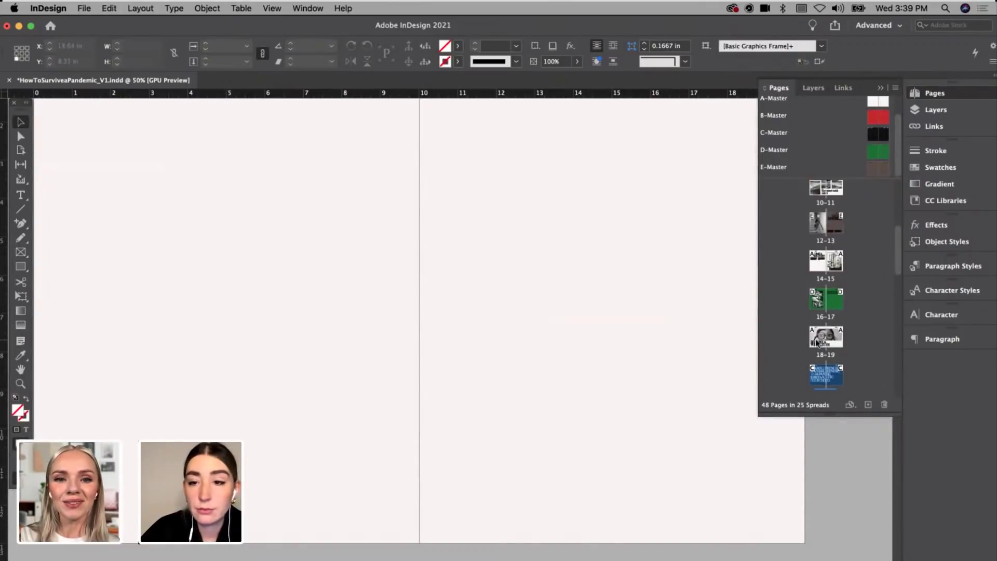
scroll(817, 343, down, 2)
click(550, 551)
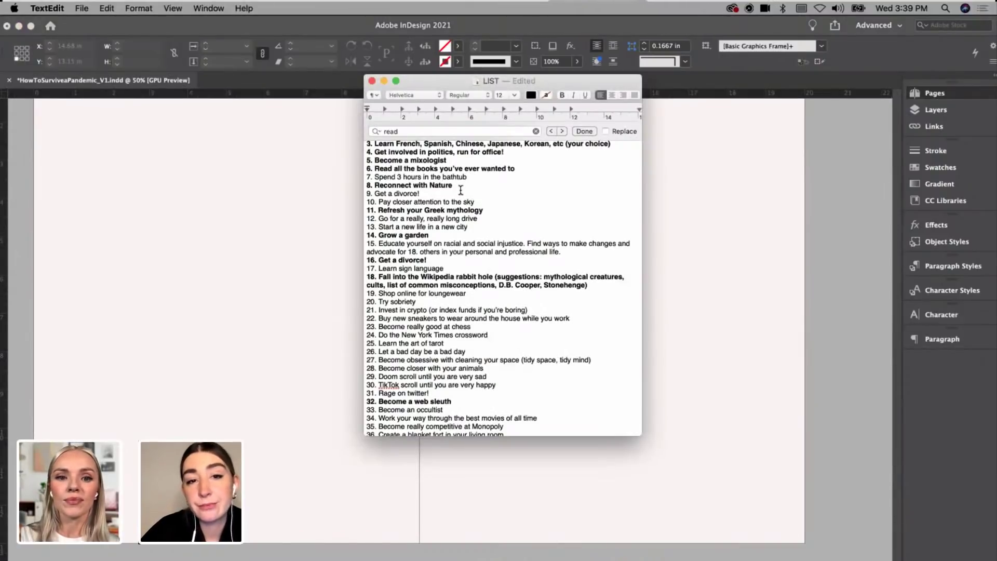
triple_click(460, 176)
key(super+c)
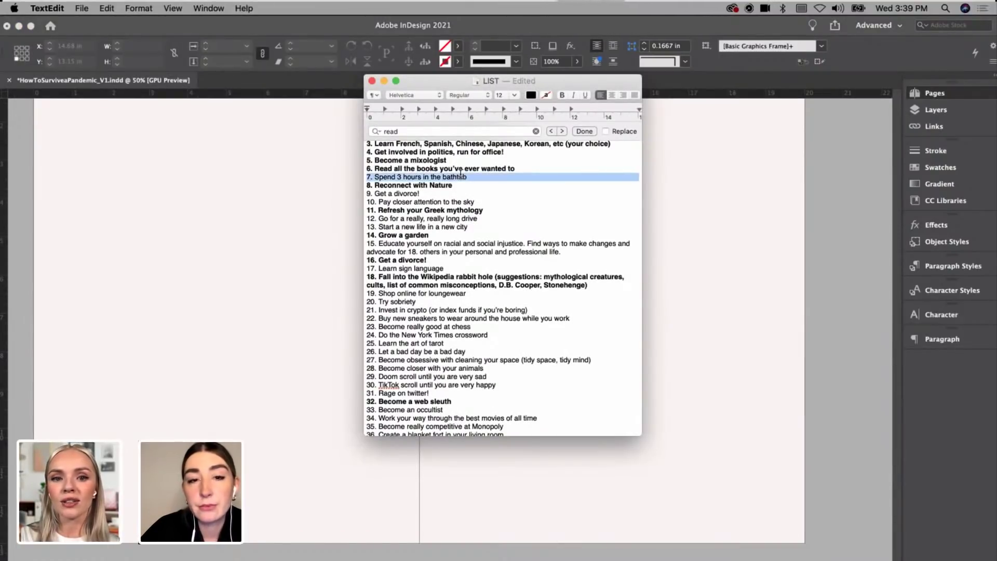
click(375, 176)
drag(468, 182, 320, 193)
click(293, 231)
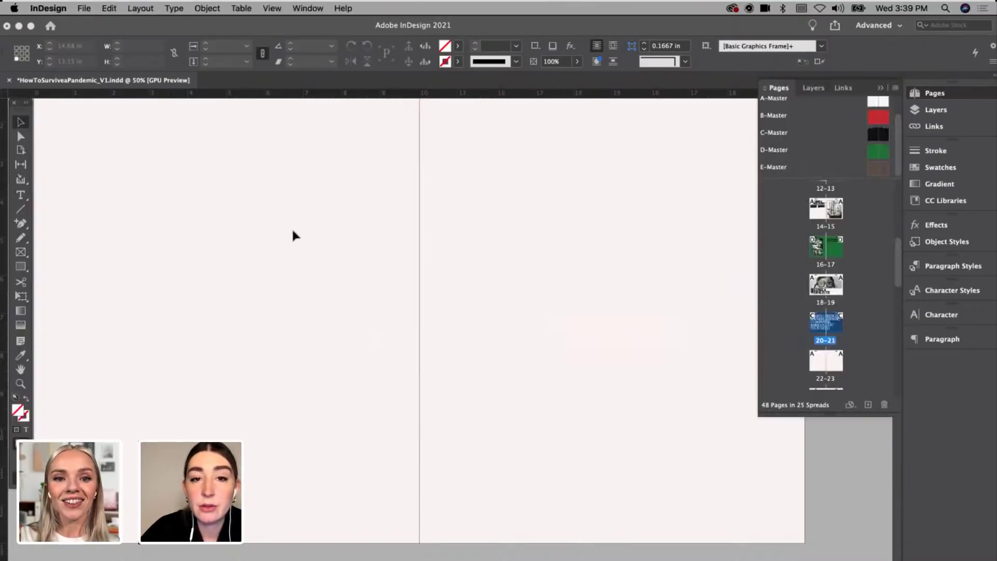
Step: Draw a text frame about 5.96 by 4.45 in on page 23, paste the bathtub tip into it and select all its text
scroll(293, 232, up, 4)
key(t)
drag(452, 264, 681, 435)
key(super+v)
key(super+a)
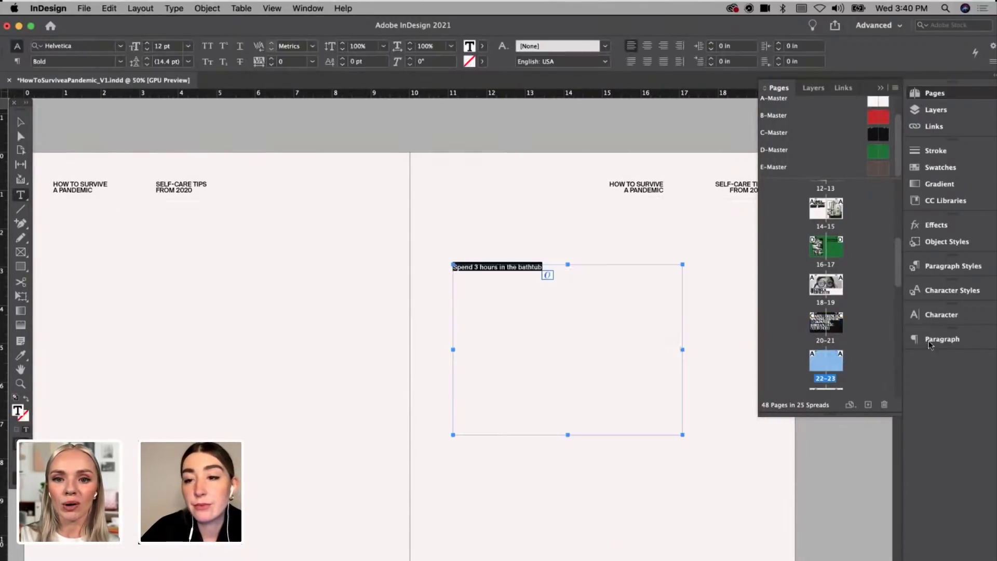
Step: Apply Character Style 3 to the "Spend 3 hours in the bathtub" text and leave text editing
click(941, 314)
click(953, 290)
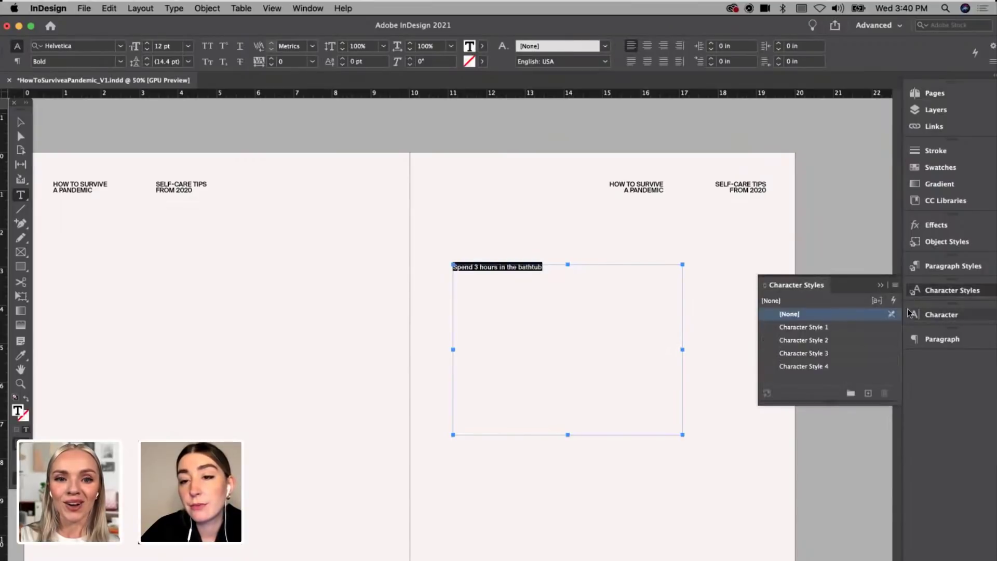
click(822, 353)
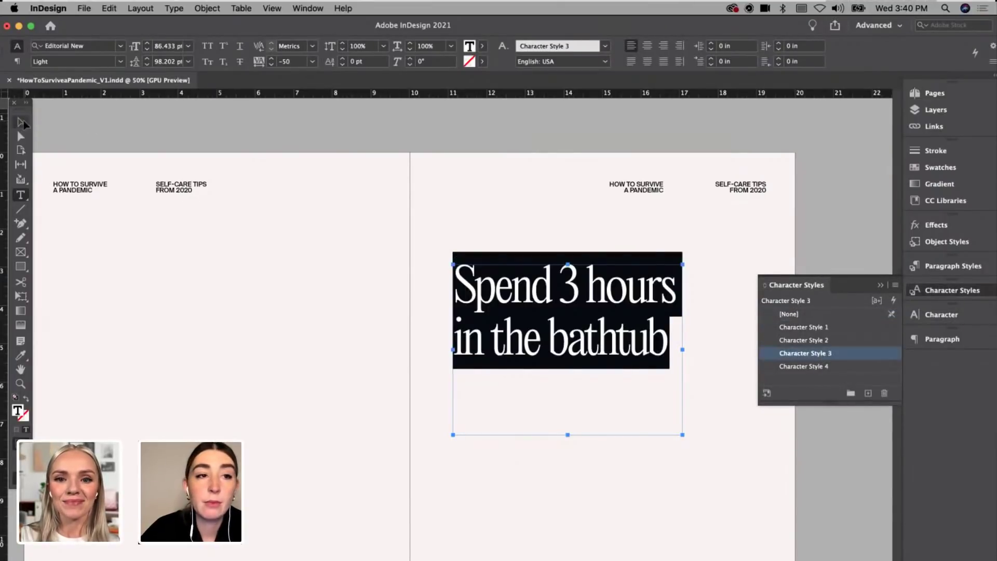
click(21, 121)
click(343, 268)
Step: Delete the "Spend 3 hours in the bathtub" text frame from page 23
click(469, 323)
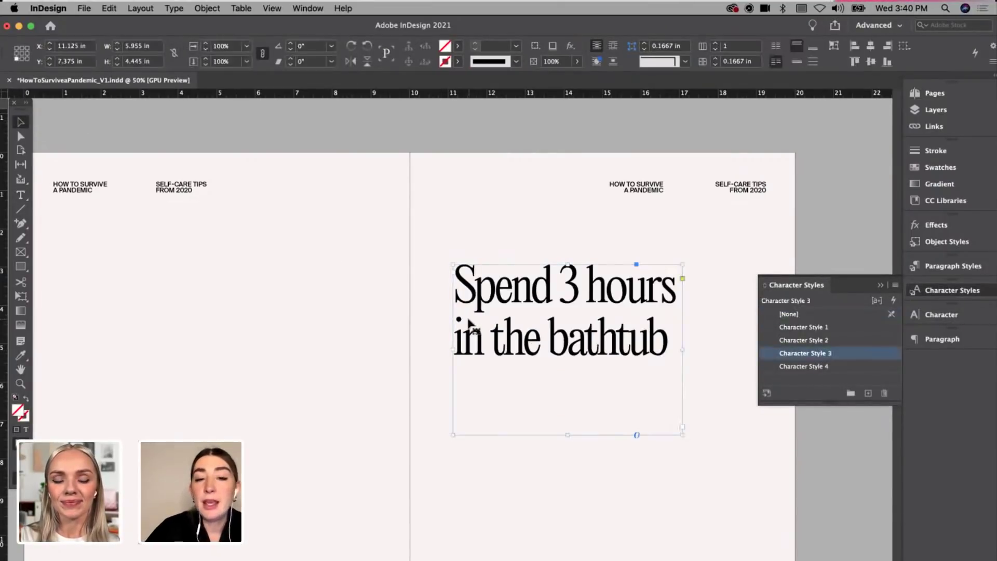
key(Delete)
scroll(469, 323, up, 2)
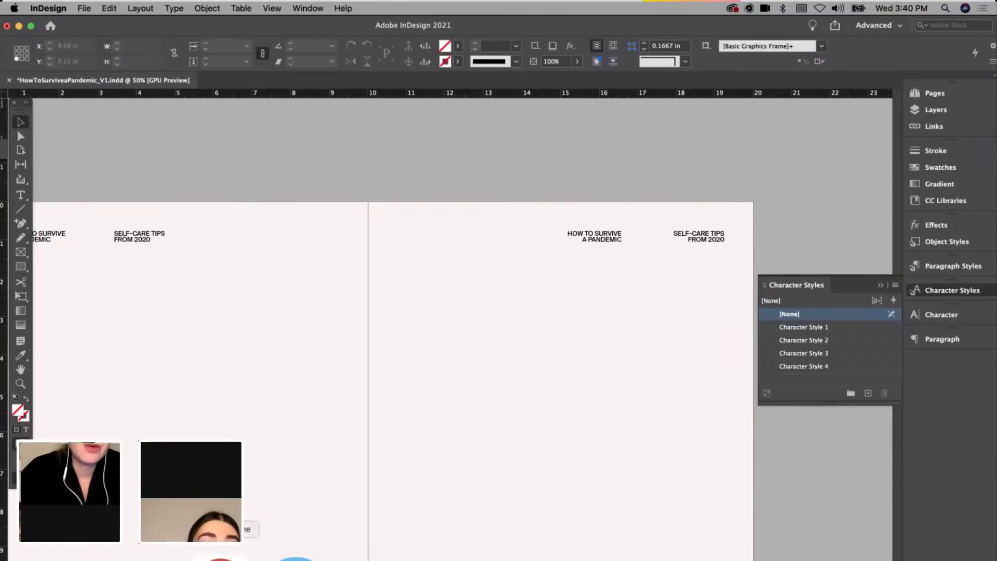
Step: Switch to Chrome and open the layers.design products page in a new tab
key(super+Tab)
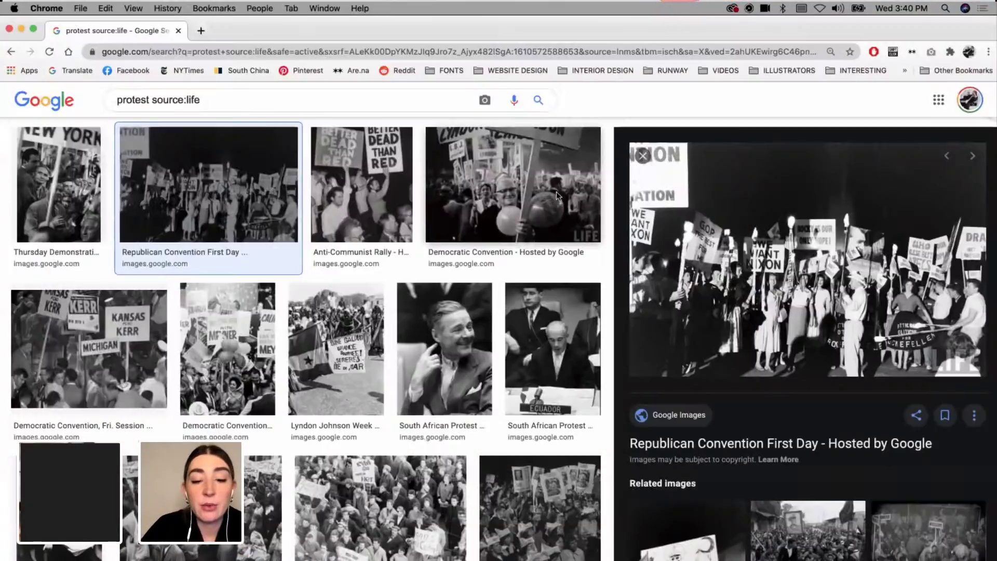
key(super+t)
text(layers.c)
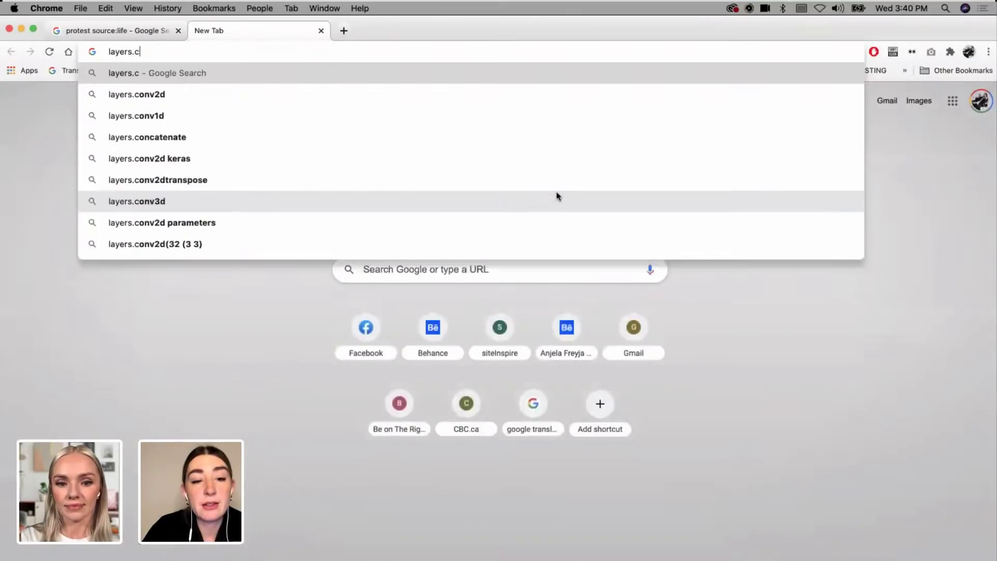
key(BackSpace)
text(xy)
key(BackSpace)
key(BackSpace)
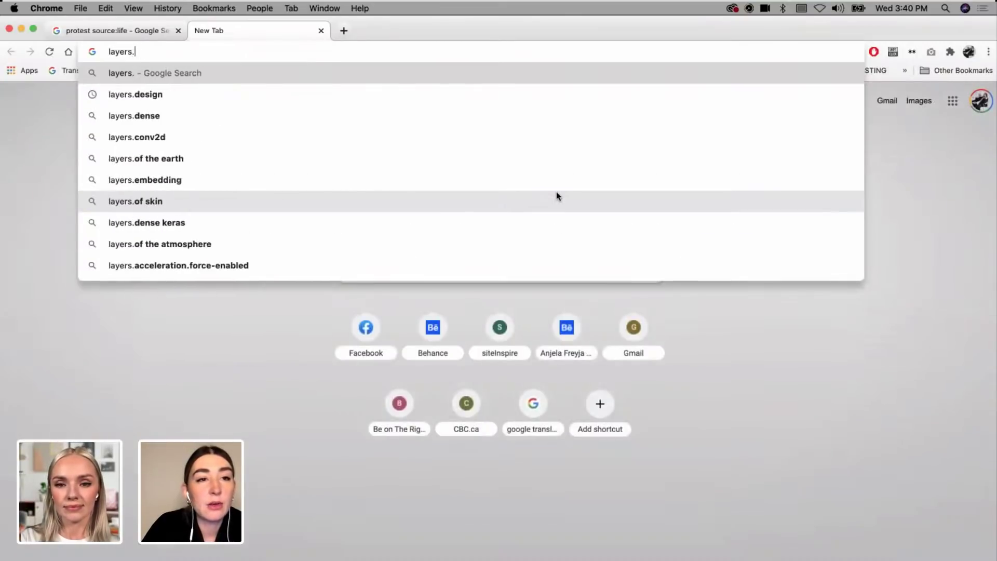
key(Down)
key(Return)
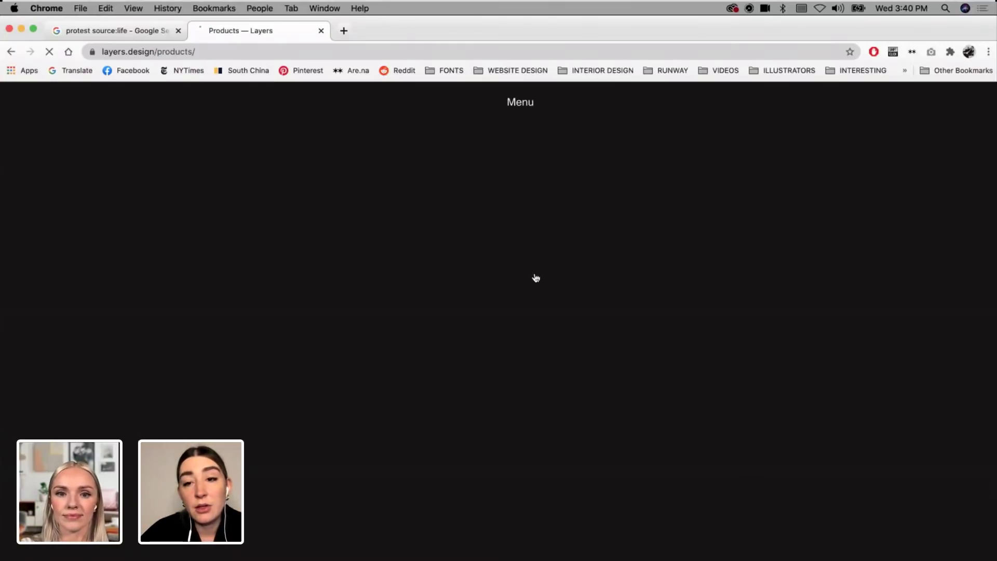
Step: Browse the layers.design product catalogue, examining its phone, stationery, poster and outdoor billboard mockups
scroll(535, 278, down, 4)
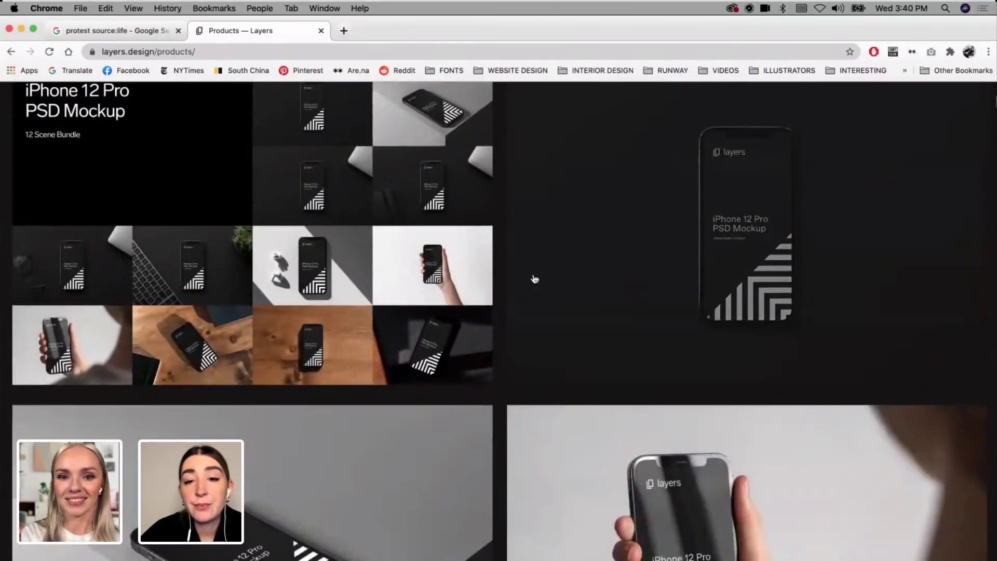
scroll(535, 279, down, 20)
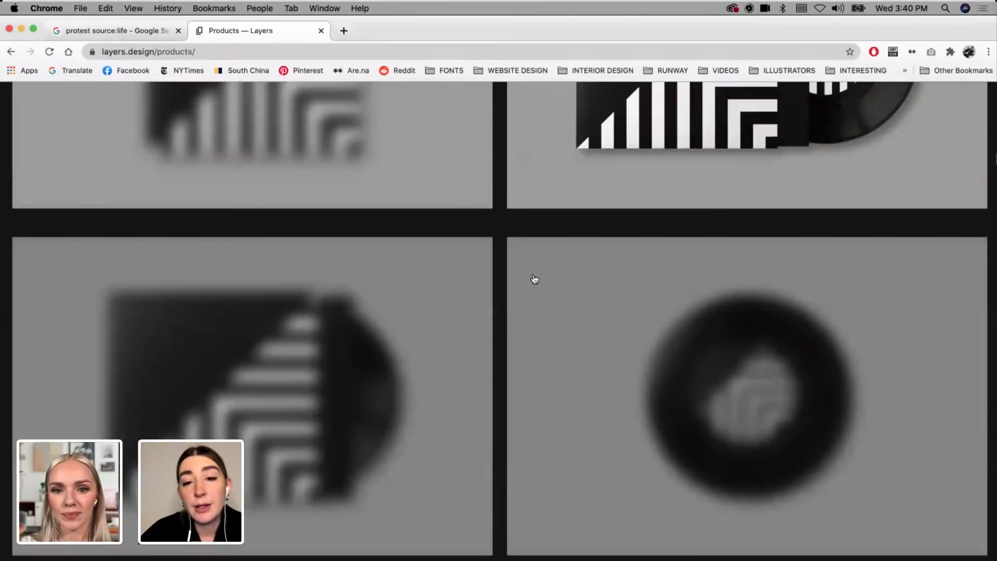
scroll(535, 279, down, 20)
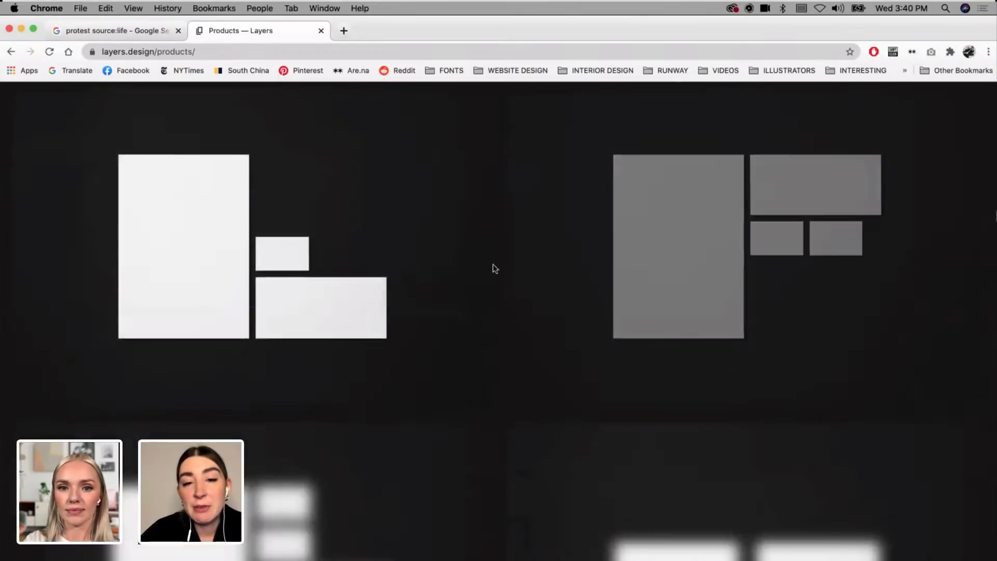
scroll(494, 268, down, 10)
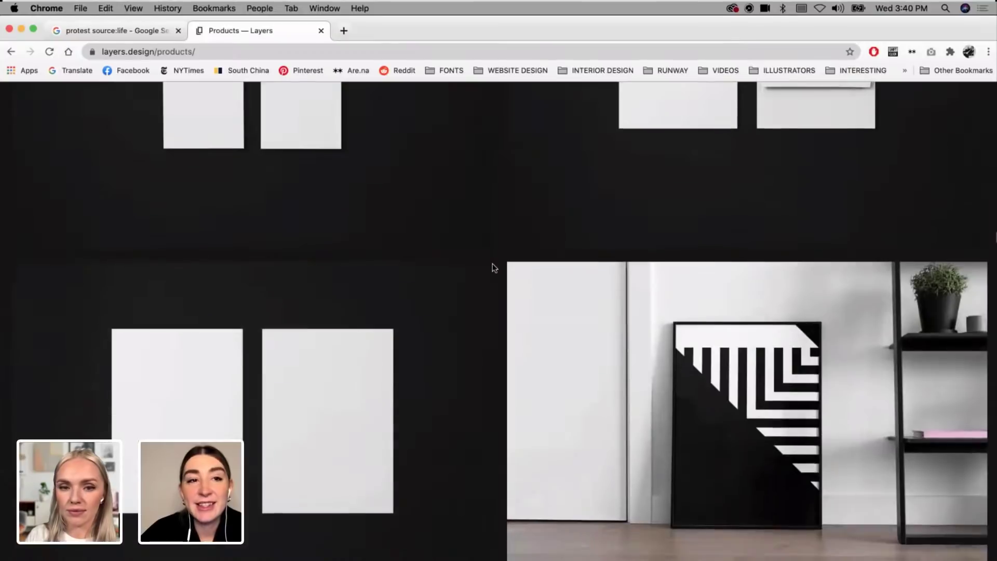
scroll(493, 267, down, 8)
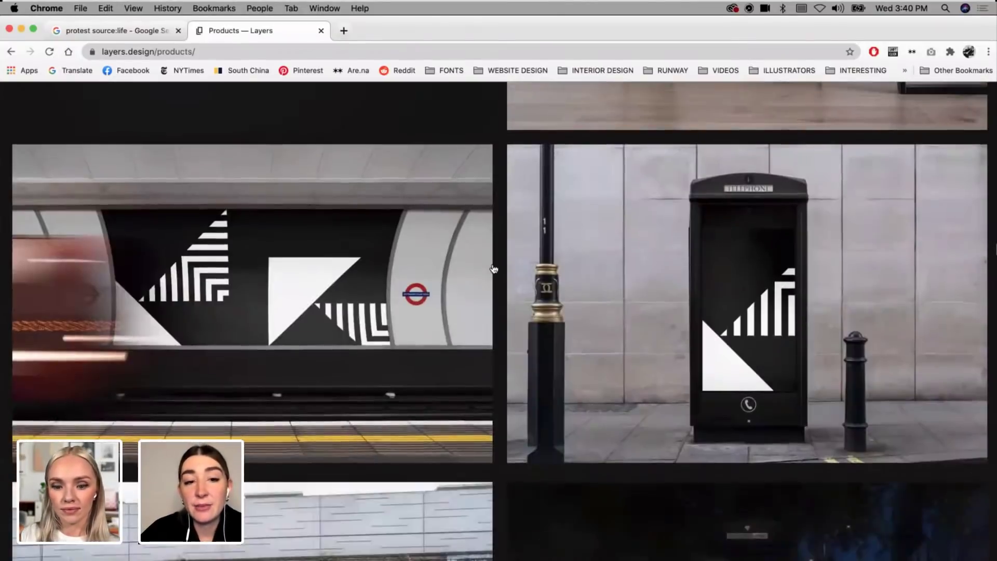
scroll(450, 220, down, 9)
scroll(287, 360, down, 7)
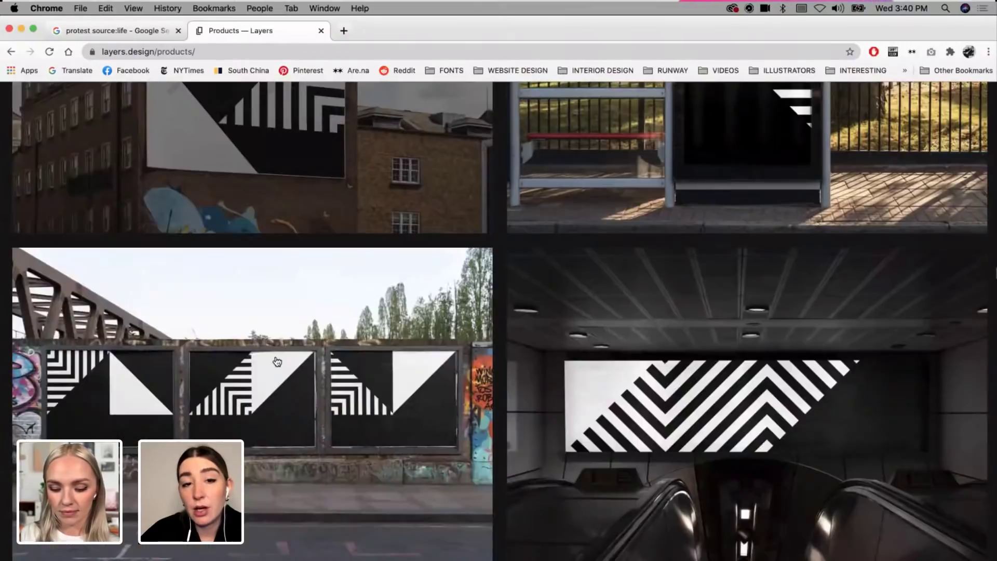
scroll(277, 362, down, 8)
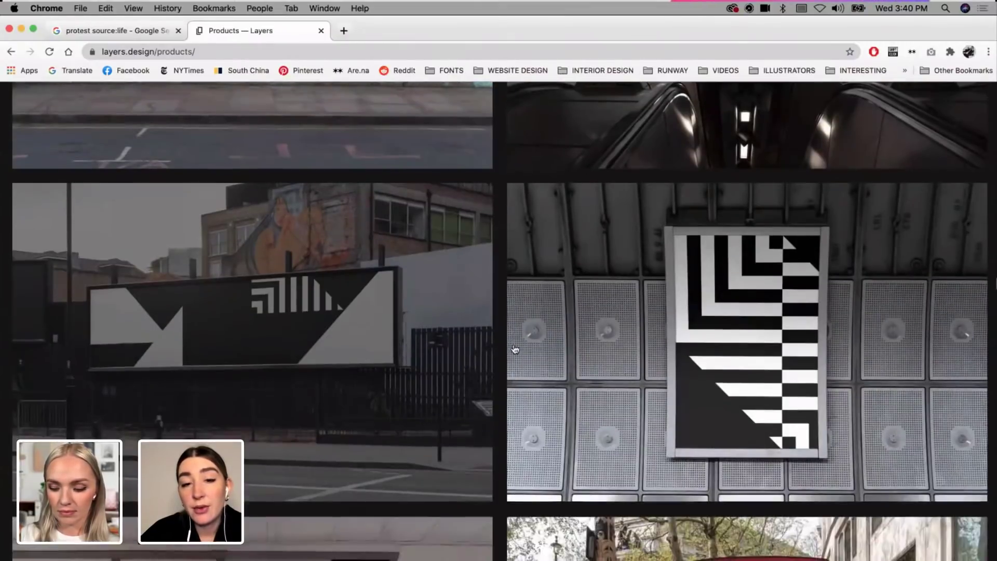
scroll(502, 356, down, 4)
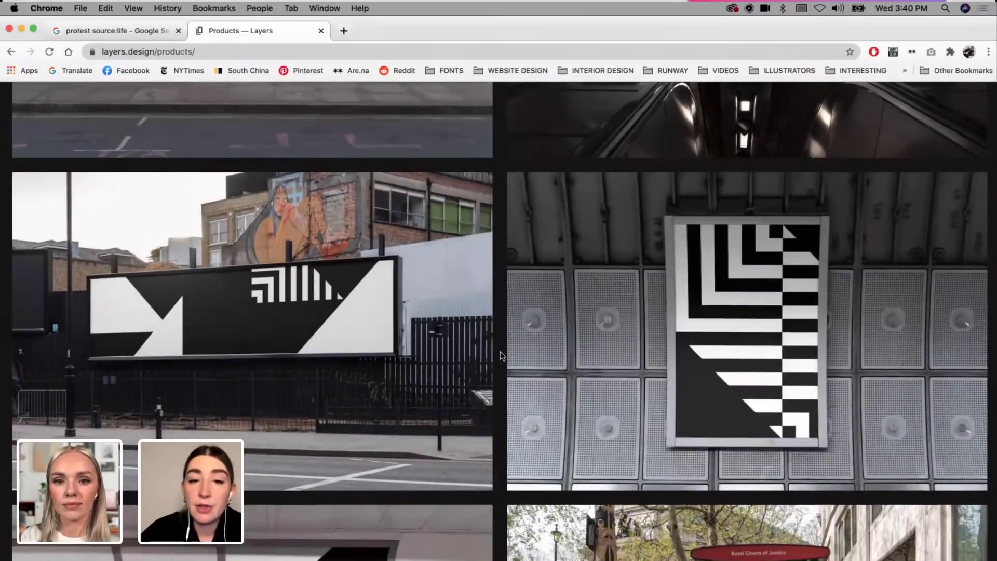
scroll(501, 356, down, 10)
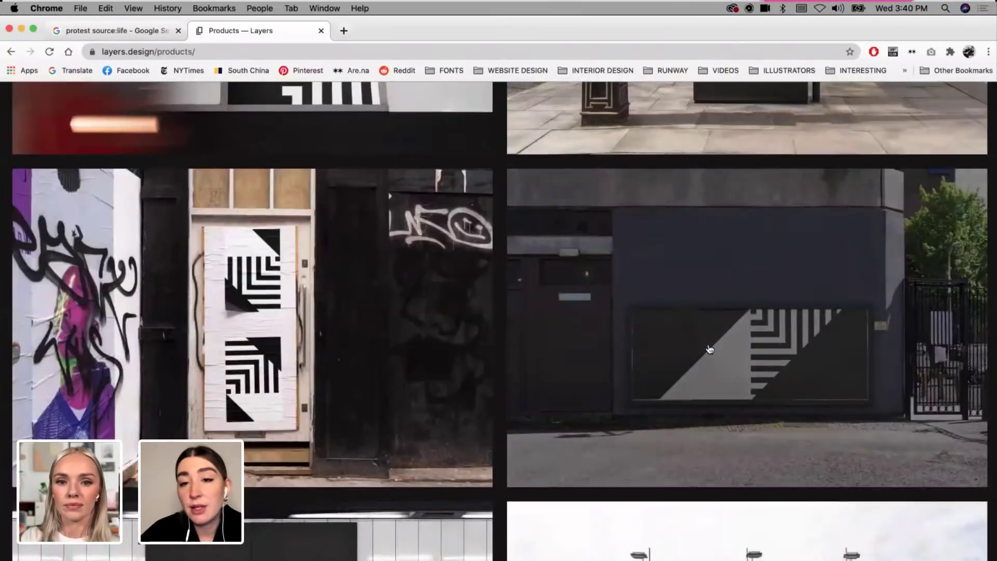
scroll(710, 349, down, 4)
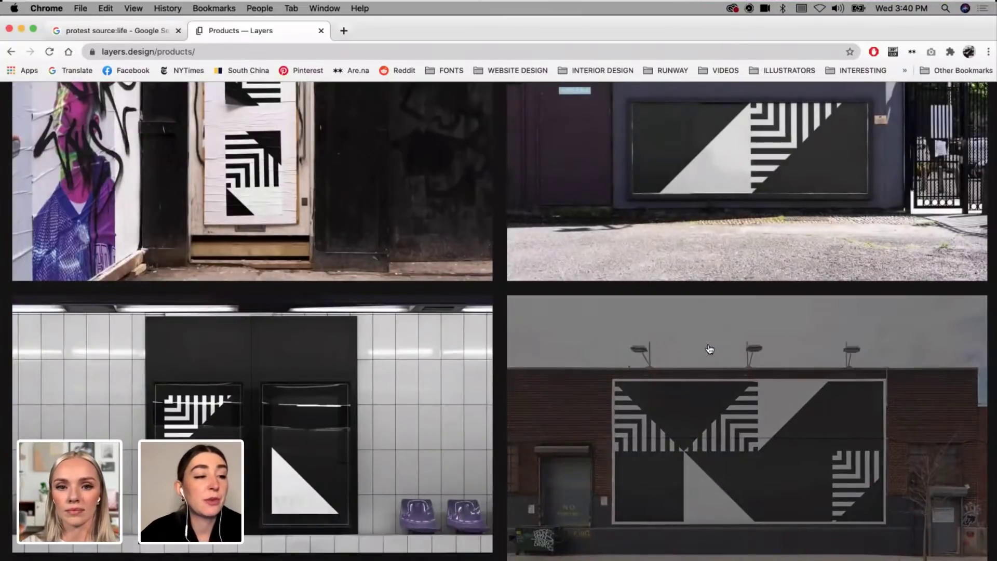
scroll(709, 349, down, 10)
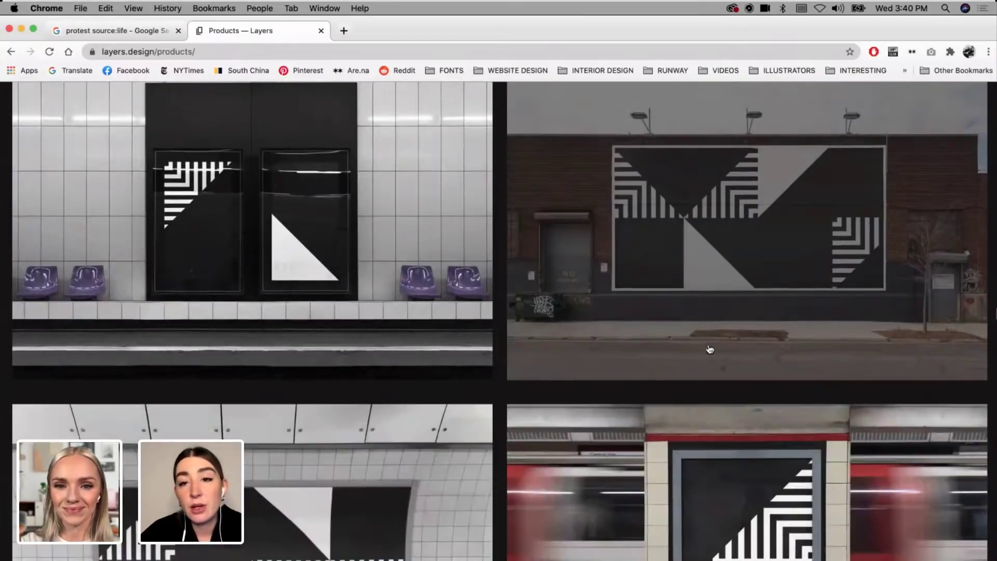
scroll(709, 349, down, 4)
scroll(708, 344, up, 3)
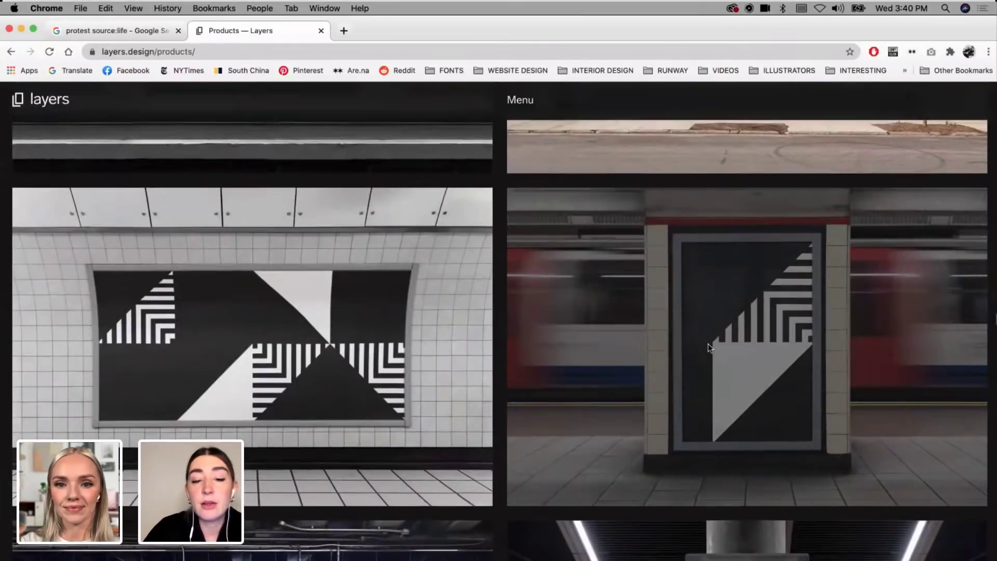
Step: Open The Brand Identity's shop page, the-brandidentity.com/shop/, in a new tab
key(super+t)
text(the-brandidentity.com/feed/re-publica-2019-fertig-design/)
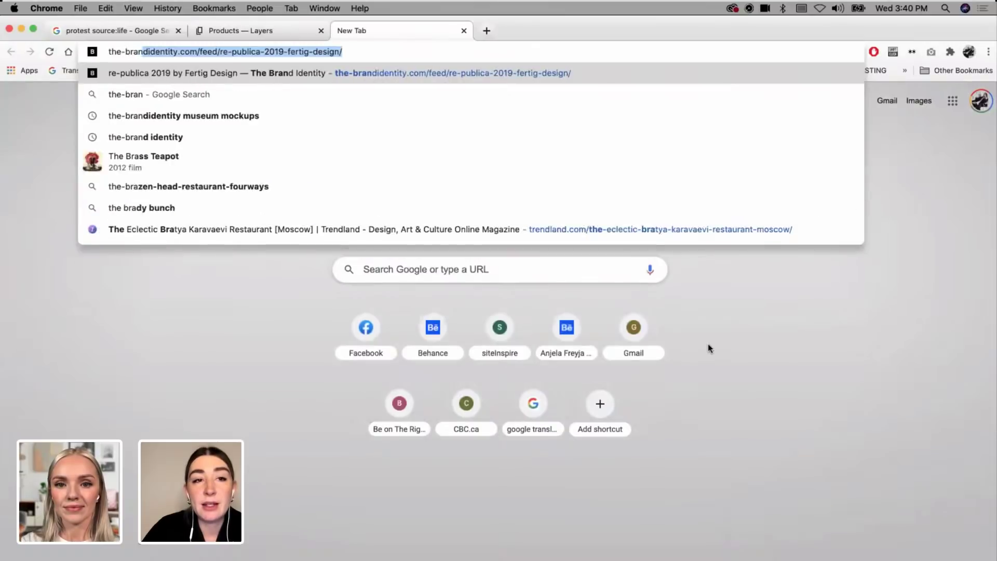
click(240, 52)
drag(193, 52, 423, 51)
key(BackSpace)
key(Return)
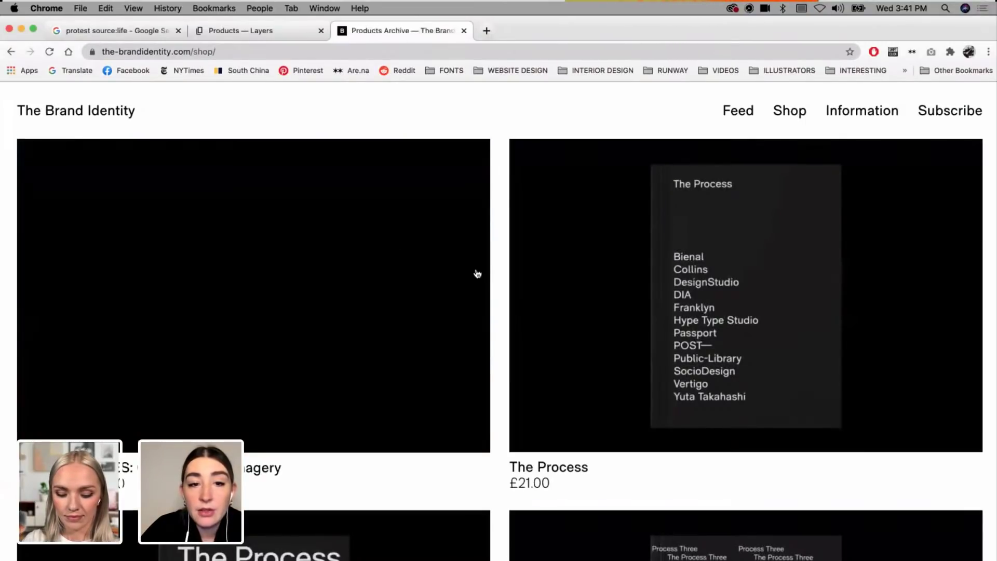
Step: Browse the shop's products, open THE TEMPLATES: Customisable Imagery, and examine its billboard and poster template library
scroll(496, 277, down, 7)
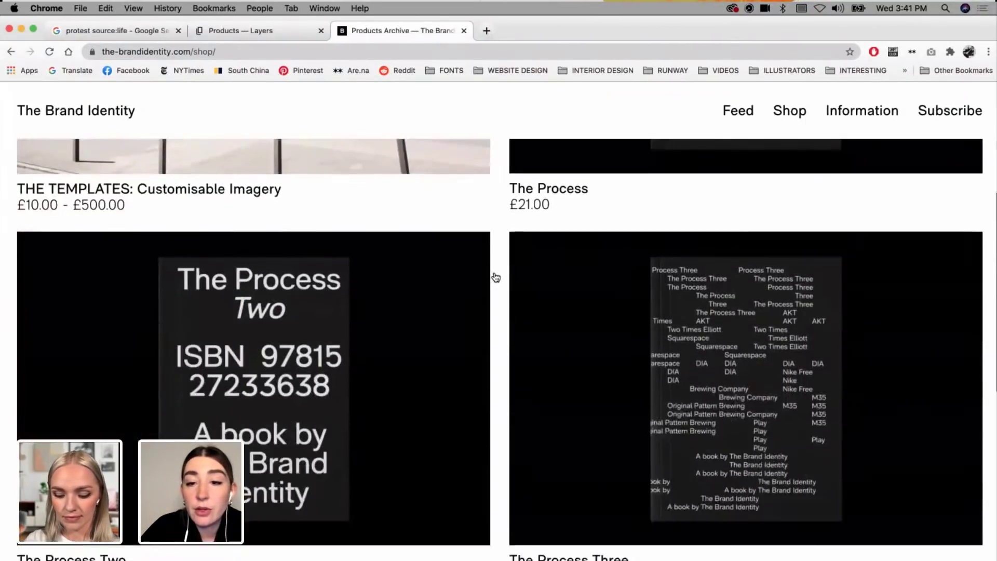
scroll(496, 278, down, 6)
scroll(496, 278, up, 15)
click(353, 391)
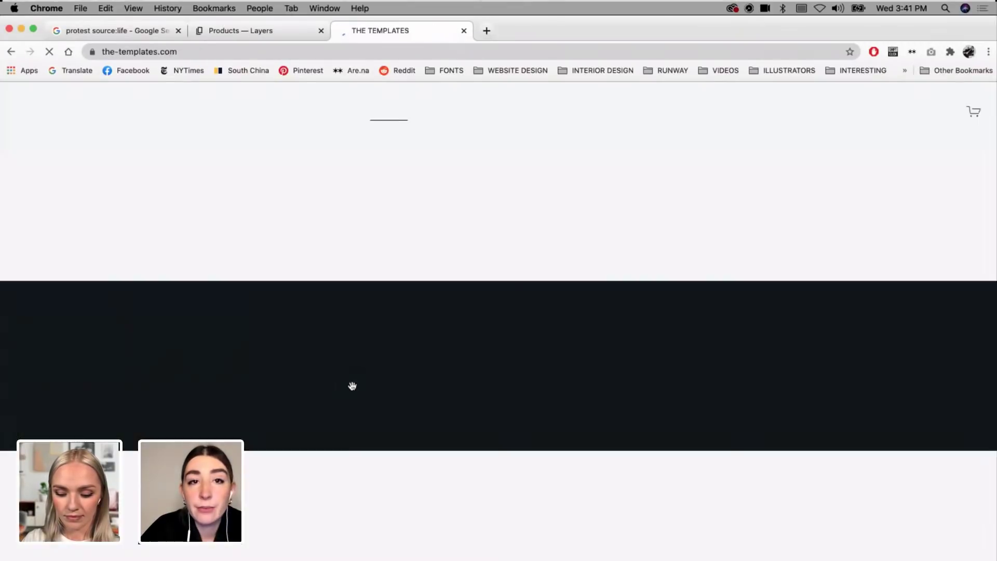
scroll(353, 391, down, 5)
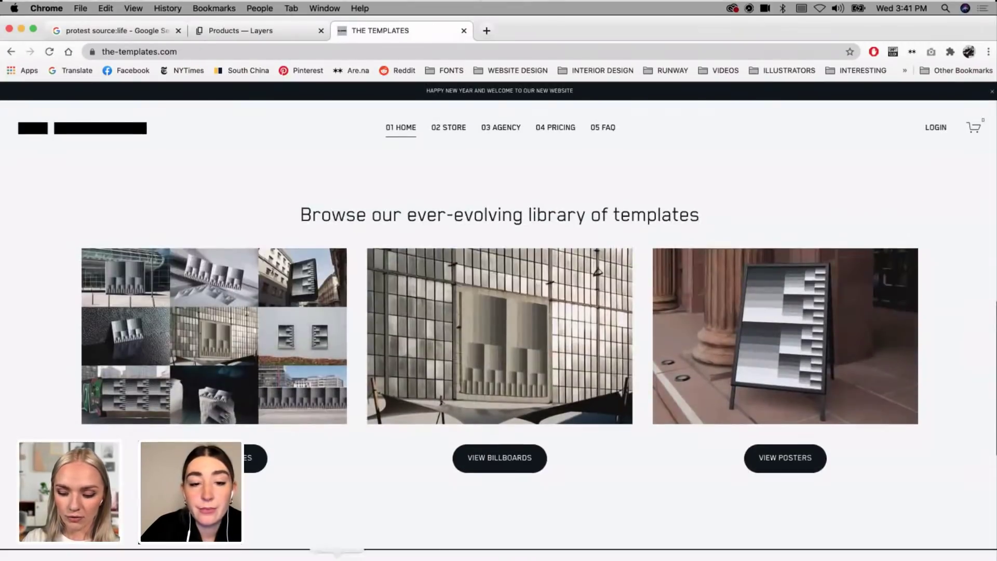
Step: Switch to InDesign and copy the "Read all the books you've ever wanted to." text frame from the green spread
click(322, 553)
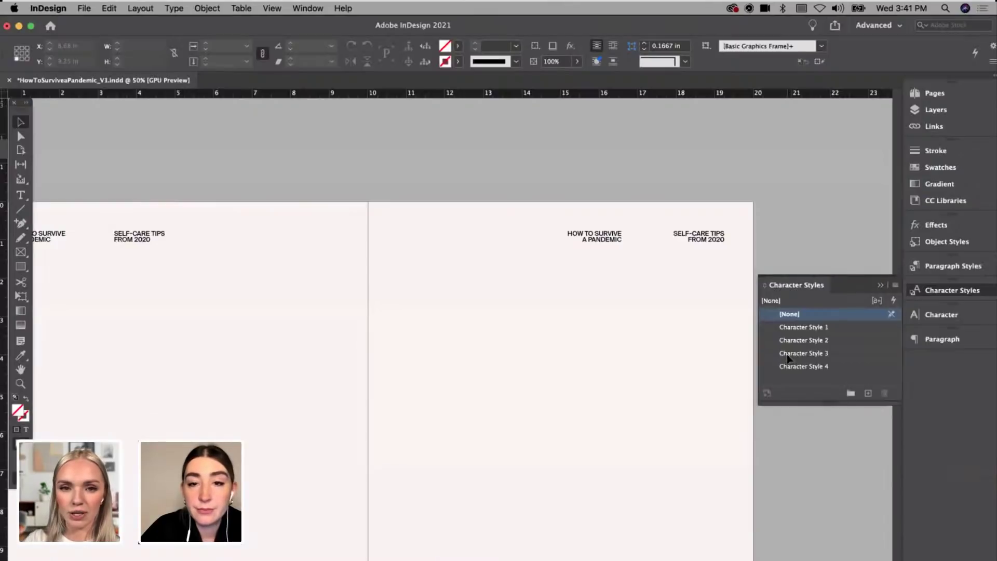
scroll(580, 342, up, 5)
scroll(582, 345, up, 3)
scroll(582, 344, down, 8)
scroll(545, 504, left, 5)
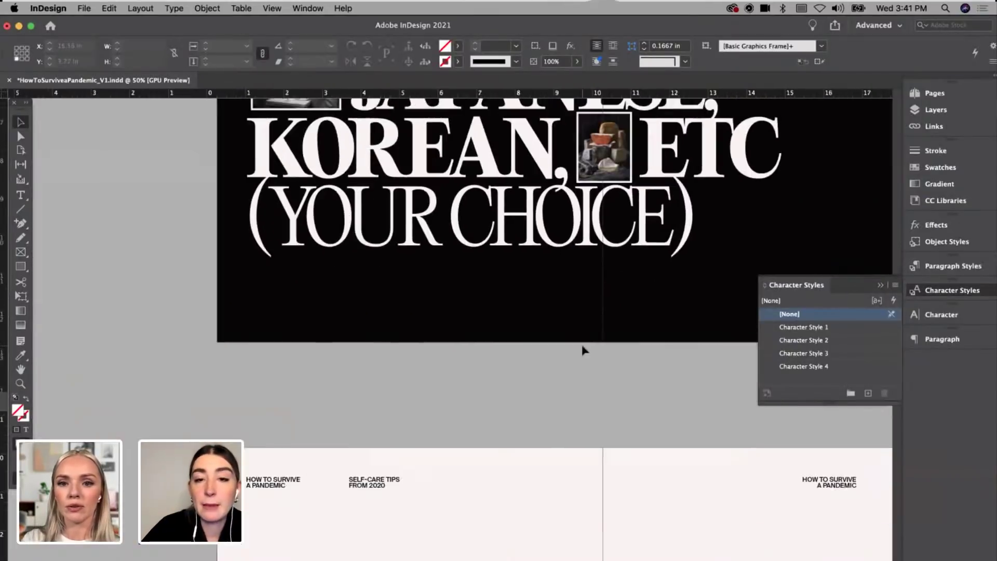
scroll(546, 507, up, 10)
scroll(545, 507, right, 5)
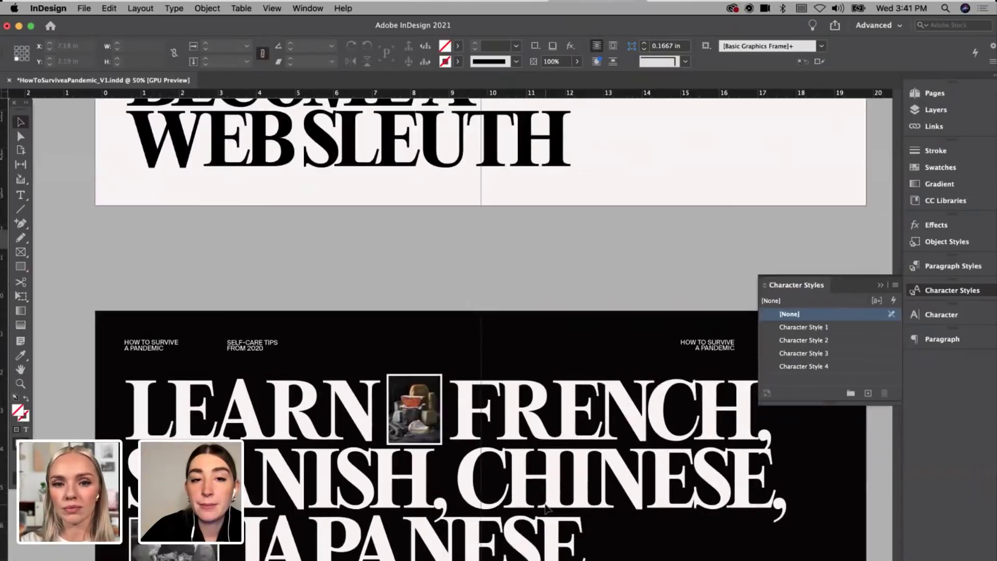
scroll(546, 506, down, 6)
scroll(545, 509, down, 3)
key(super+minus)
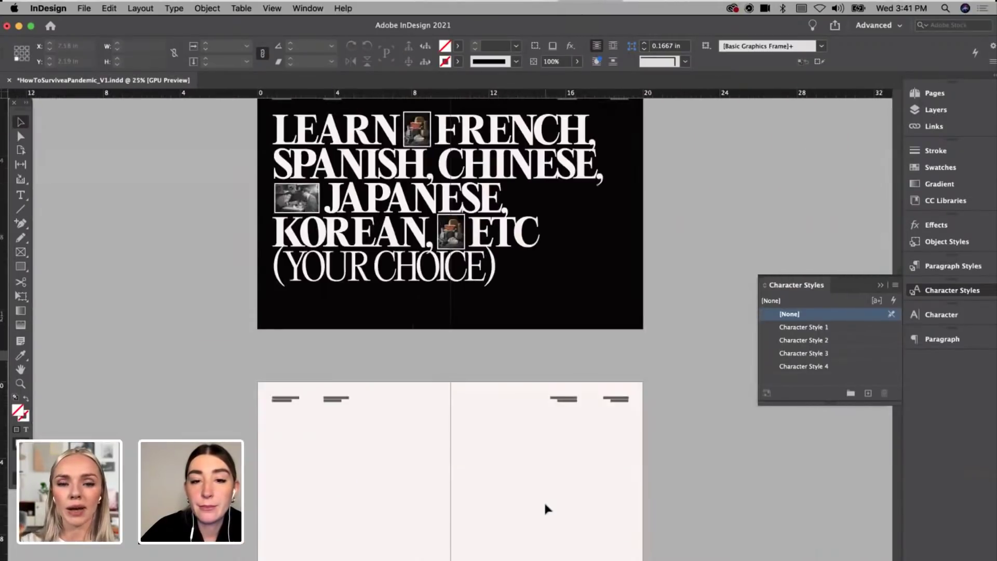
scroll(546, 509, down, 8)
scroll(545, 509, up, 5)
scroll(547, 509, up, 10)
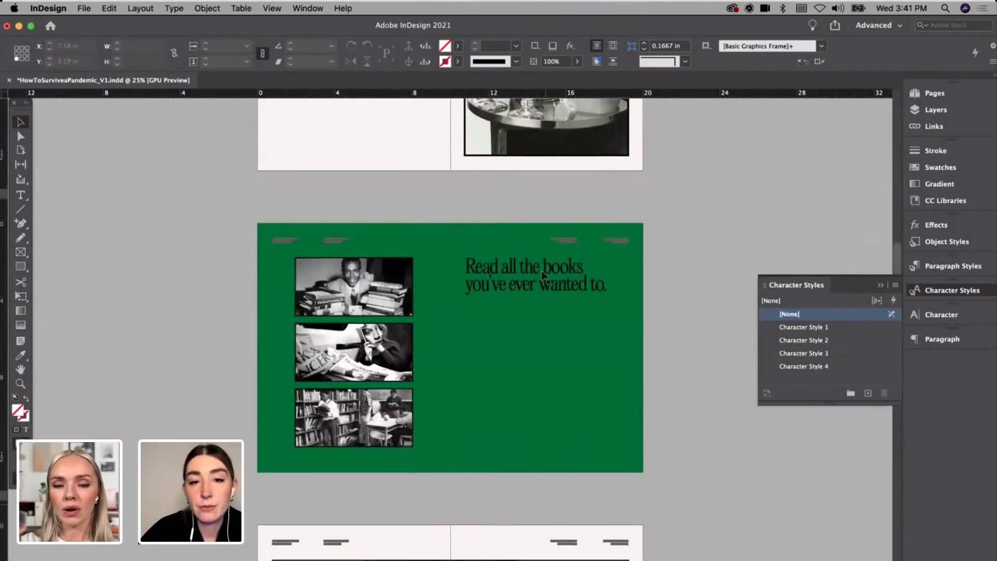
click(544, 275)
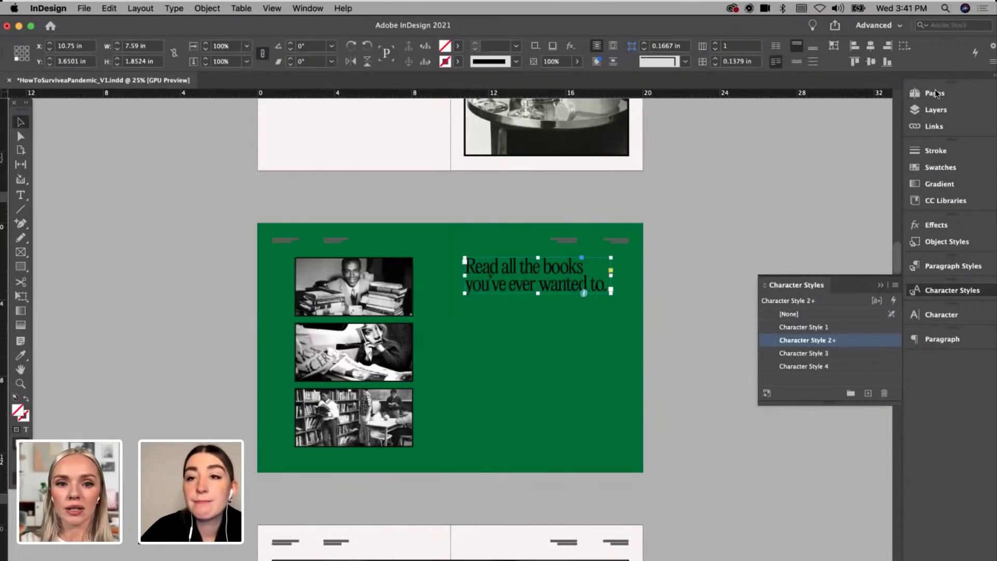
Step: Paste the copied text frame onto spread 22–23, show the guides, and snap it to page 23's inner margin at X 10.75 in
click(930, 95)
scroll(800, 327, down, 2)
click(827, 366)
scroll(826, 312, down, 5)
double_click(825, 351)
key(super+v)
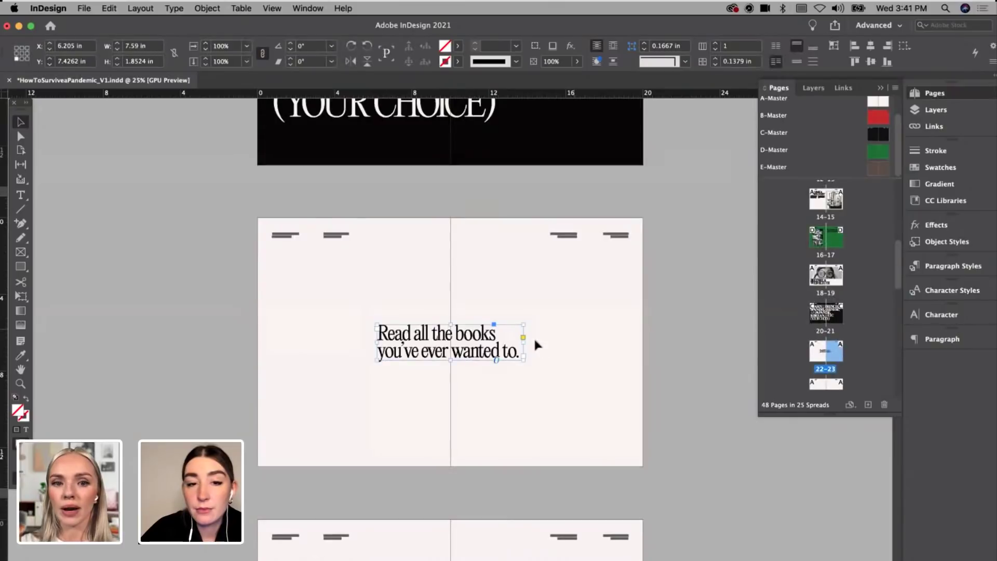
key(w)
drag(485, 351, 571, 294)
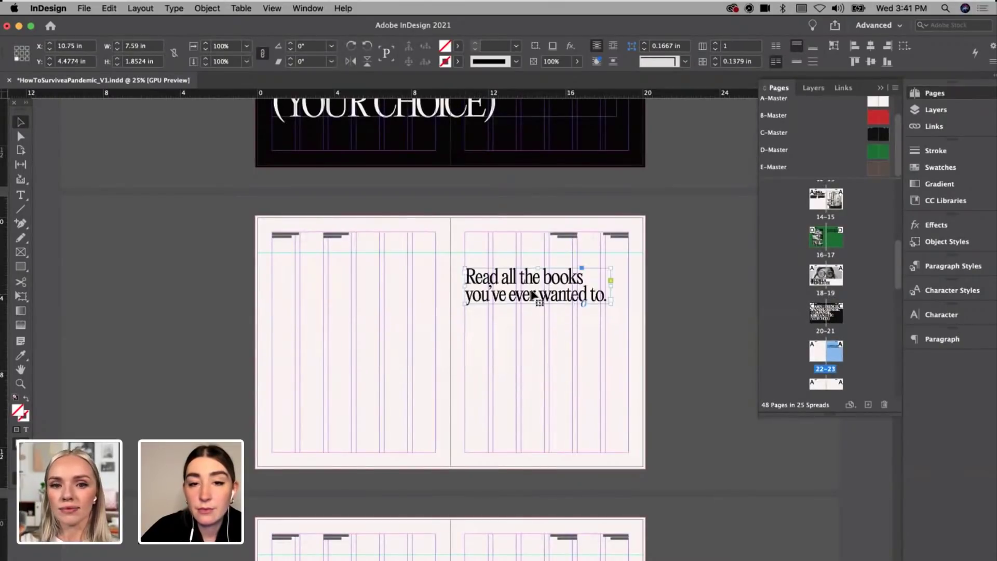
Step: Replace the pasted frame's text with "Spend 3 hours in the bath"
double_click(534, 295)
key(super+a)
text(Spend 3)
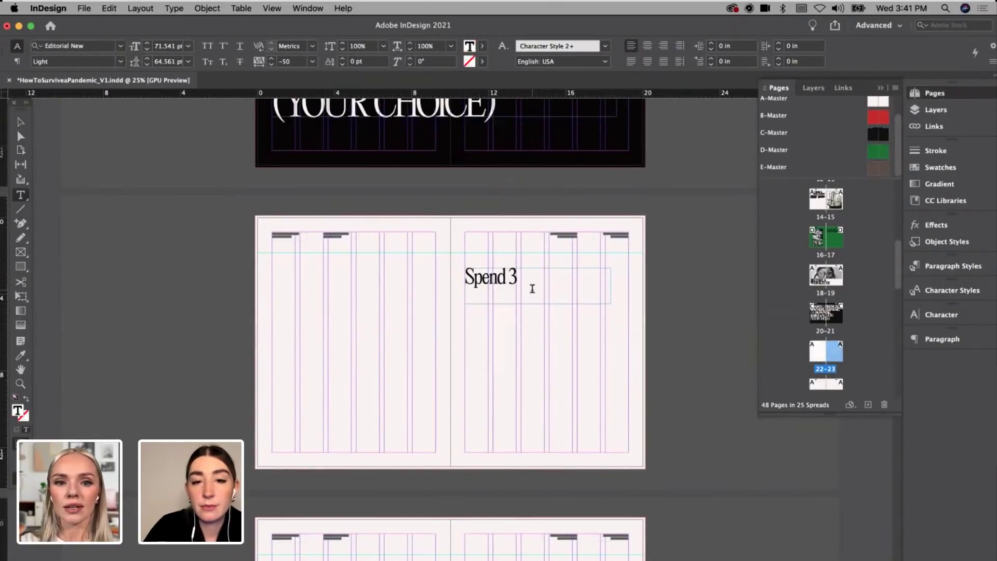
text( hours in the bath)
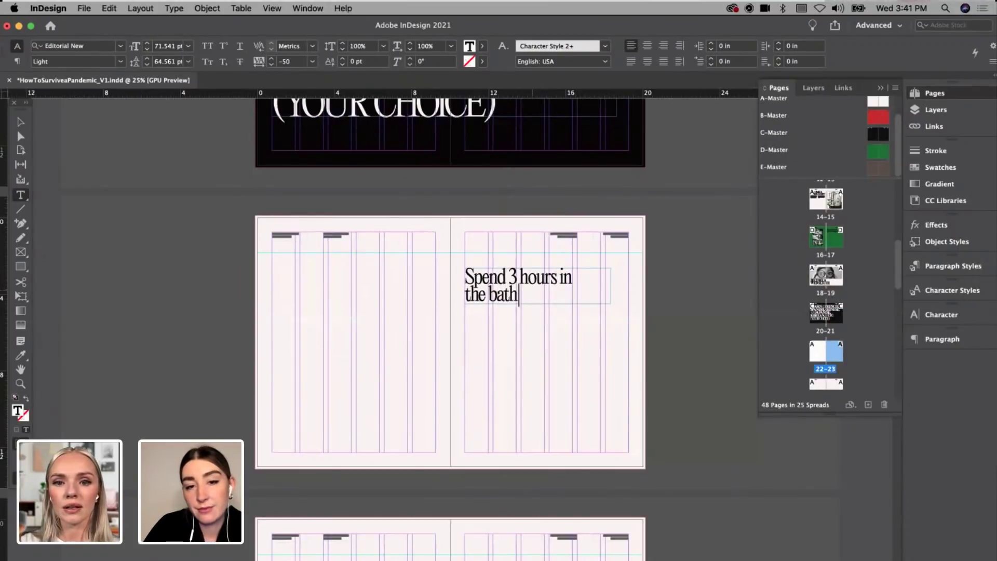
Step: Break the line after "hours", make the frame about 2.97 in tall, and finish the text as "in the bath." on one second line
click(561, 273)
key(Return)
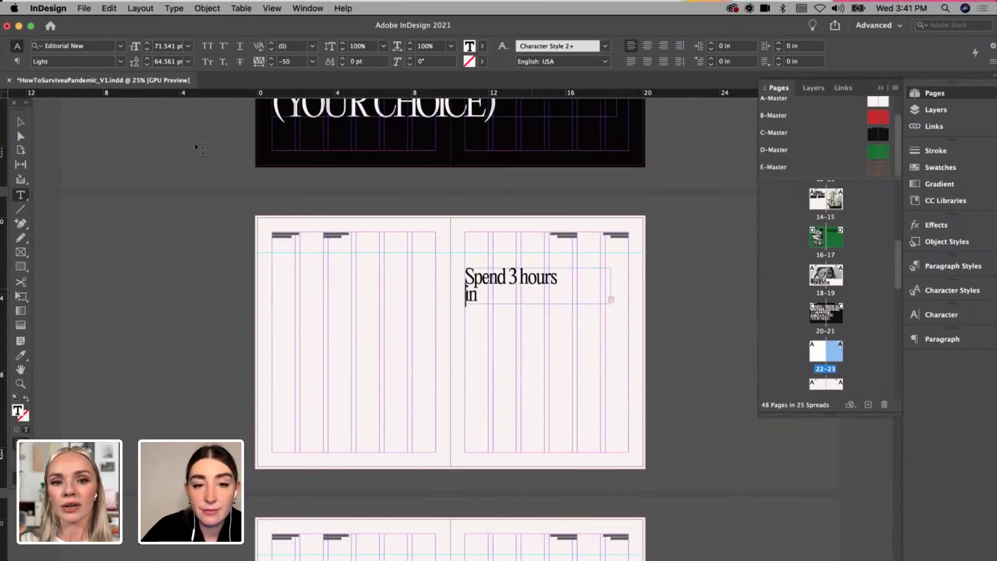
click(19, 124)
drag(538, 301, 536, 325)
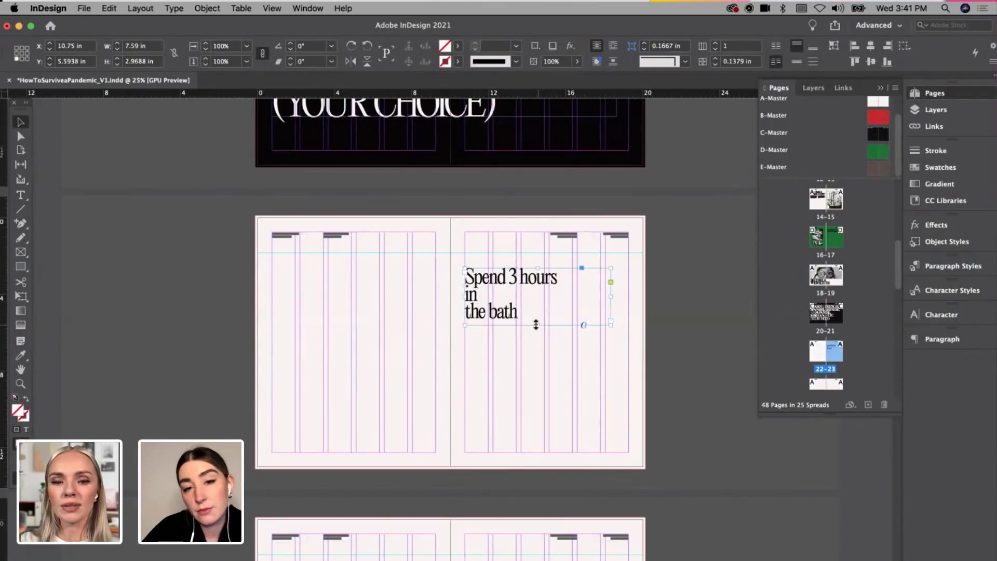
double_click(466, 314)
key(BackSpace)
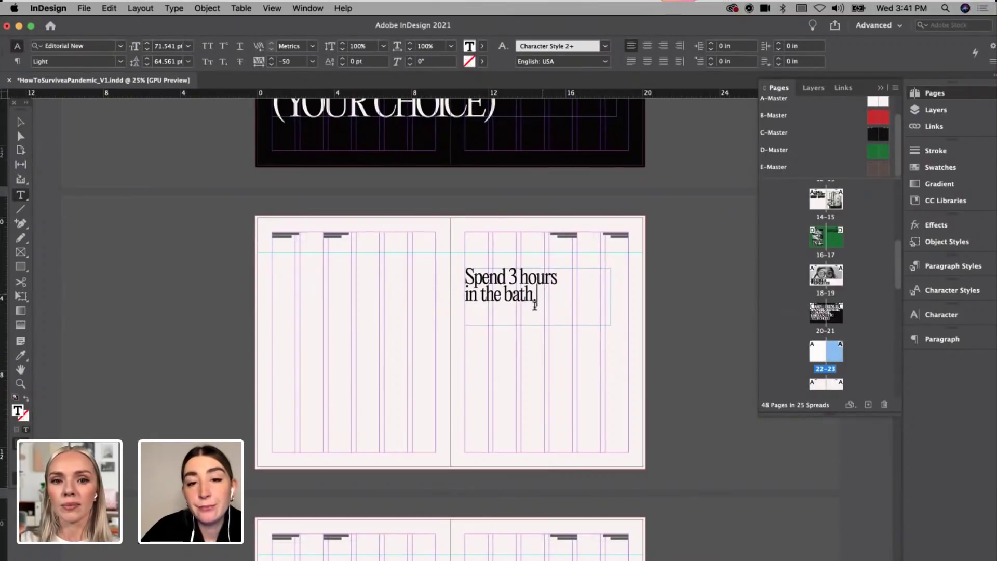
Step: Move the "Spend 3 hours in the bath." frame up to the horizontal header guide on page 23 and deselect it
click(21, 122)
key(w)
key(w)
drag(506, 295, 498, 278)
click(491, 362)
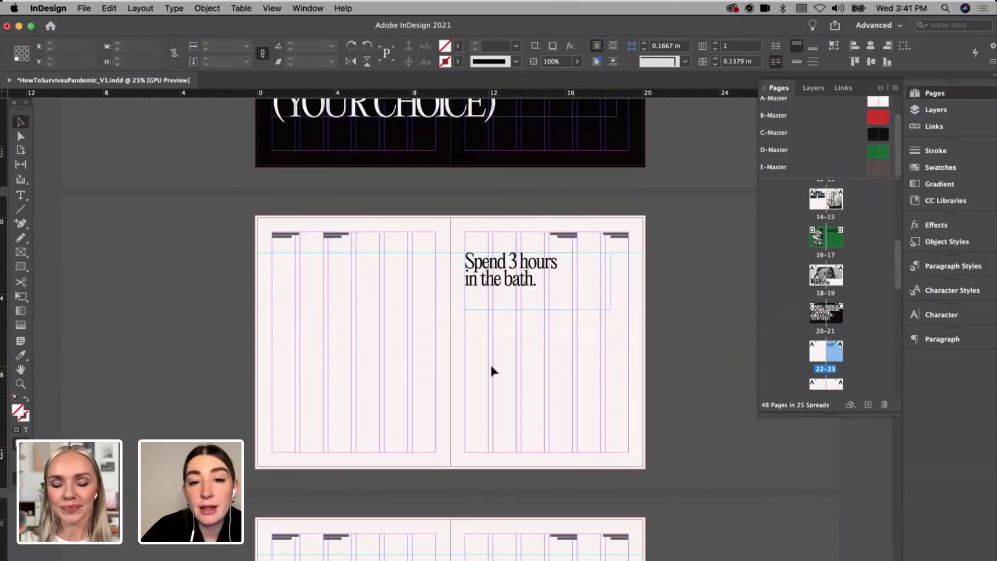
Step: Copy the arched portrait image frame from the red "Get involved in politics" spread
scroll(490, 362, up, 3)
scroll(490, 362, up, 5)
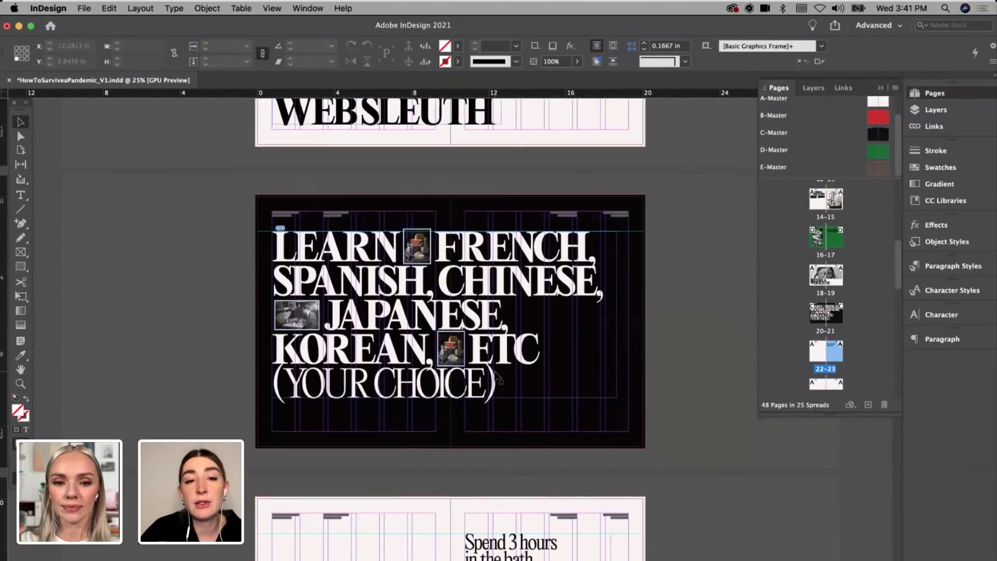
scroll(496, 376, up, 8)
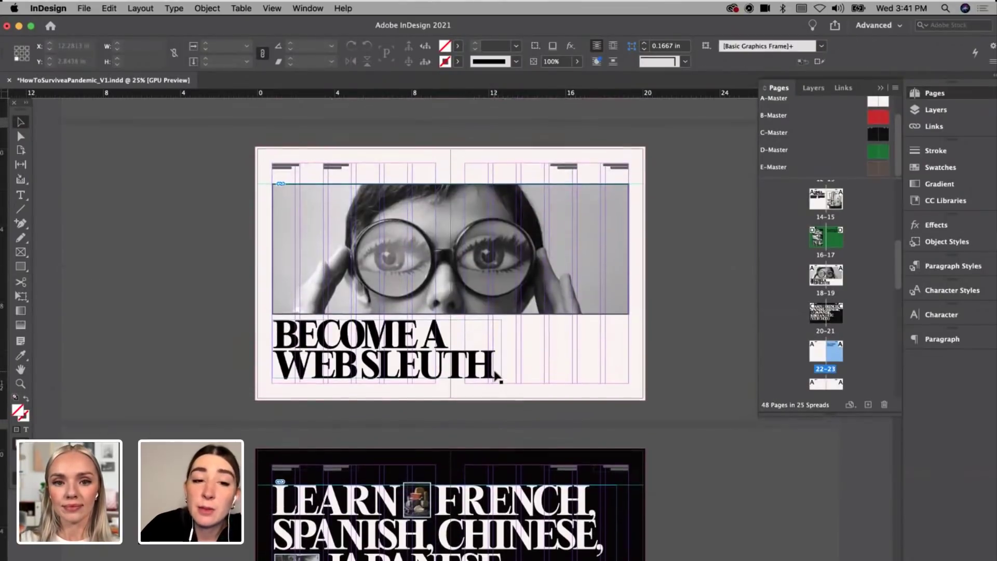
scroll(496, 376, up, 10)
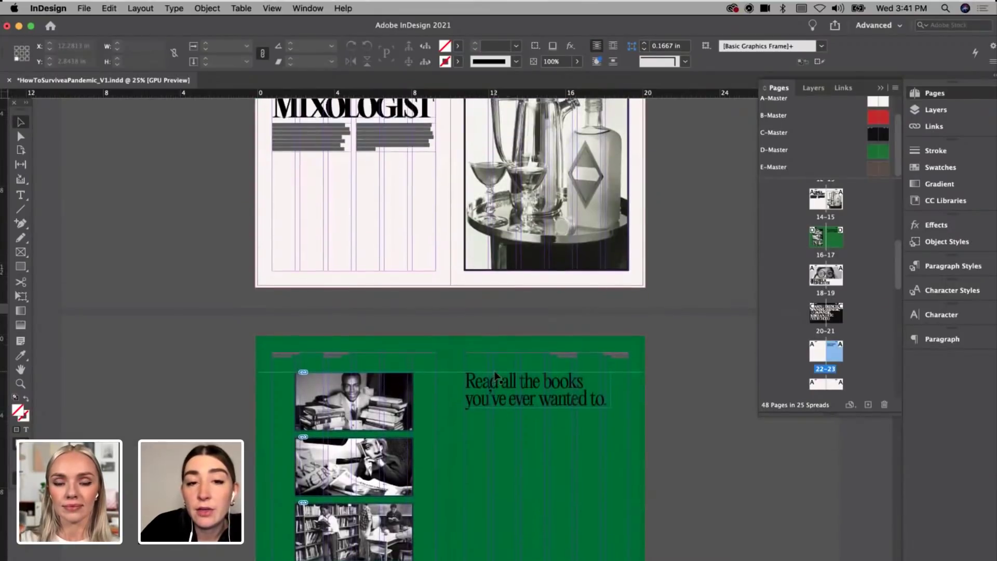
scroll(496, 378, up, 10)
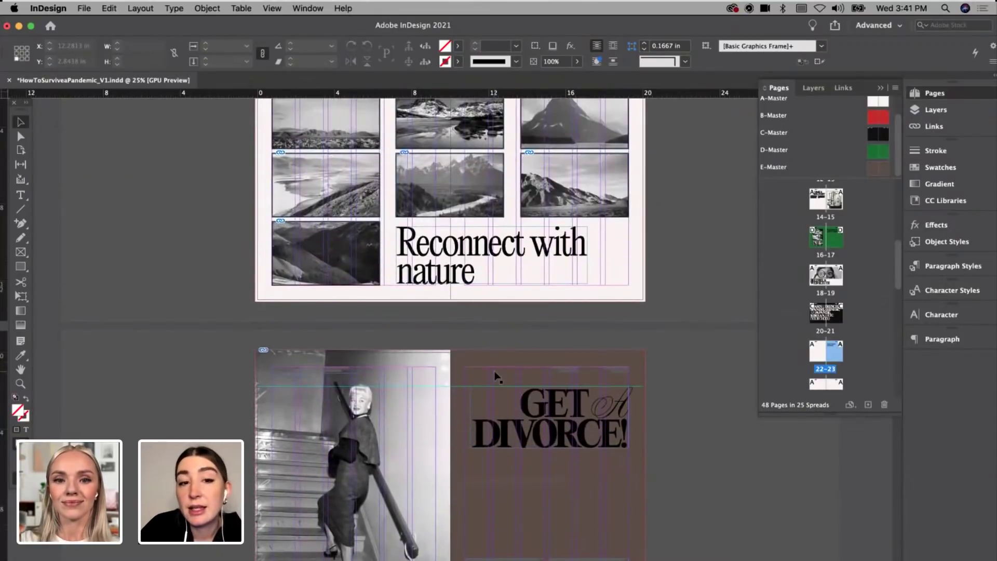
scroll(496, 375, up, 8)
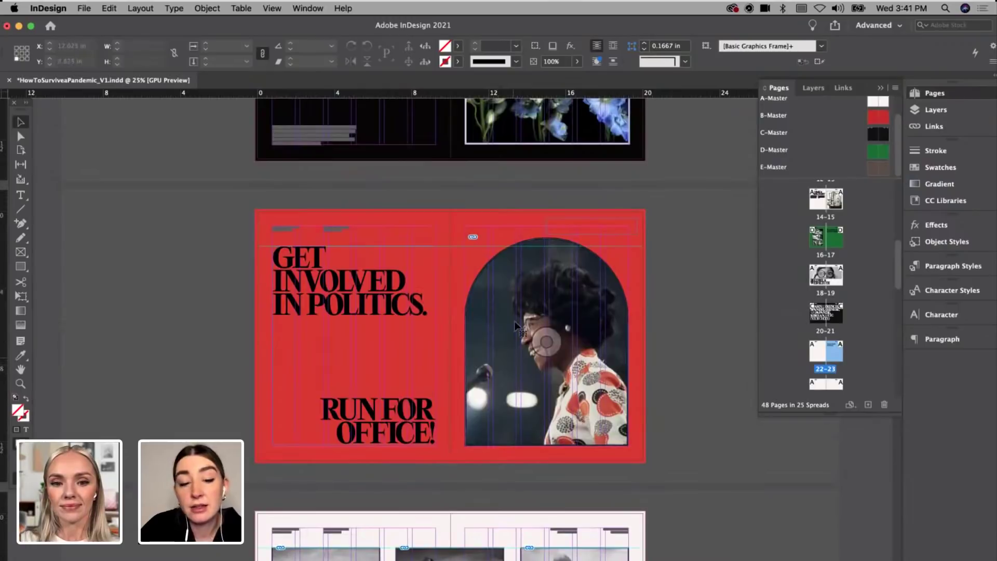
click(515, 324)
Step: Paste the arched portrait onto spread 22–23, align it to page 22's margins at X 0.75 in, and preview the spread without guides
scroll(515, 321, down, 10)
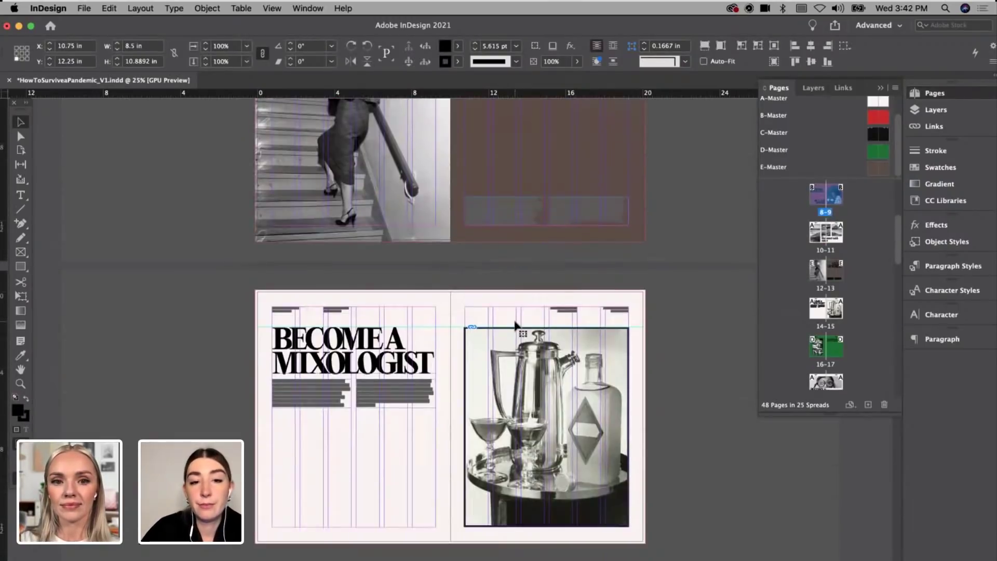
scroll(515, 326, down, 10)
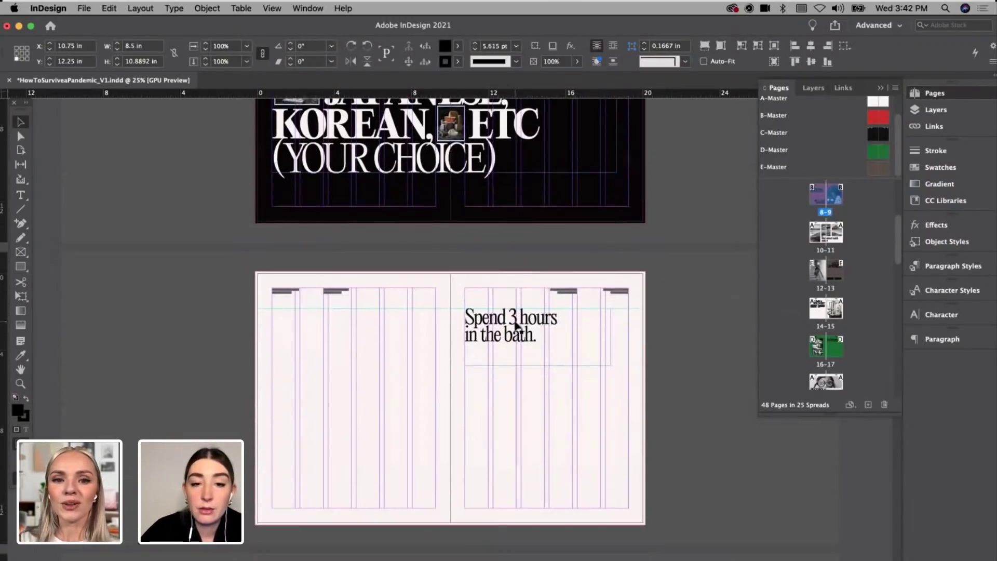
key(super+v)
drag(503, 500, 404, 501)
key(w)
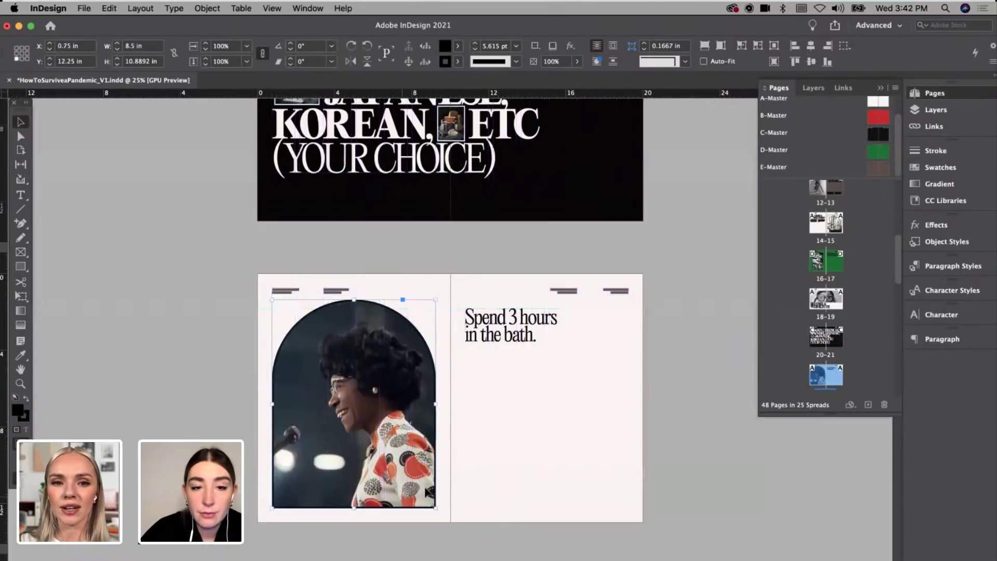
click(507, 462)
Step: Delete the portrait photo inside the arch on page 22, keeping the black arched frame
key(super+5)
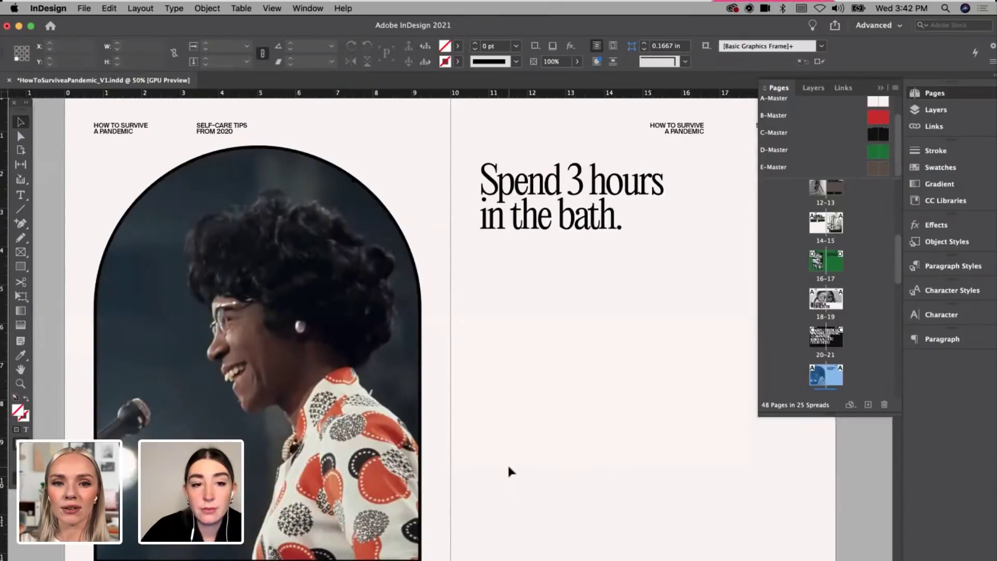
key(w)
click(374, 357)
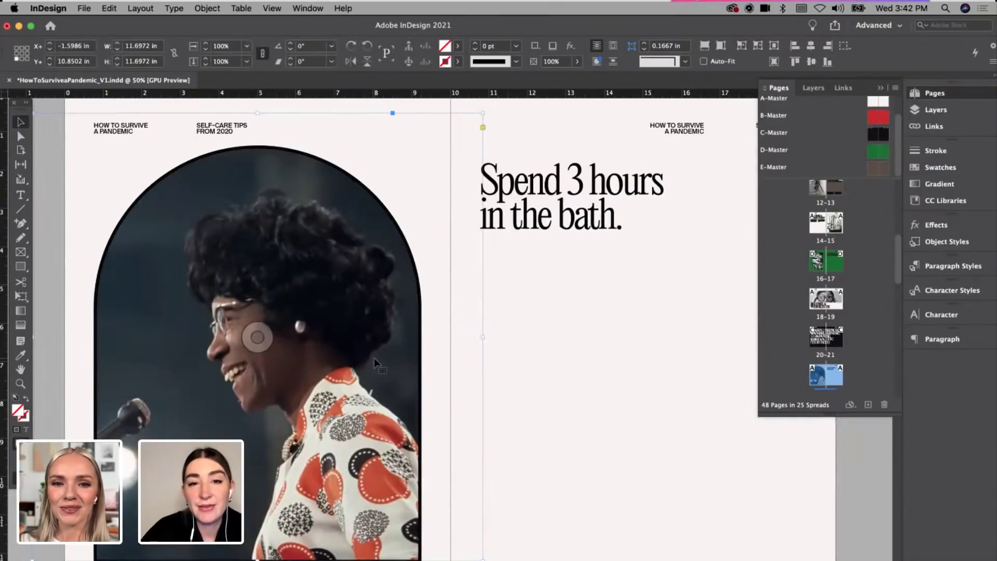
key(Delete)
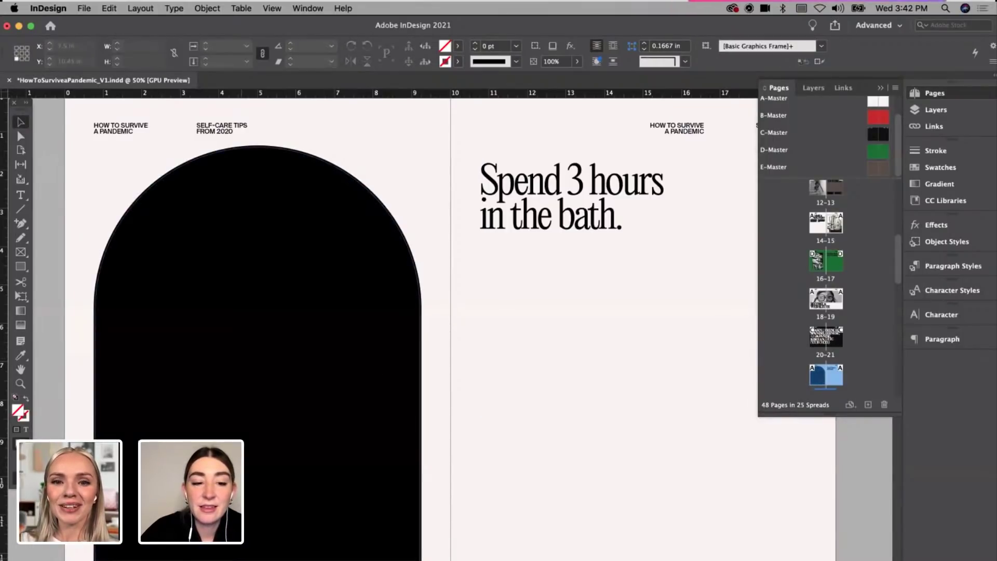
Step: Switch to Chrome and open the designer's portfolio website in the current tab
key(super+Tab)
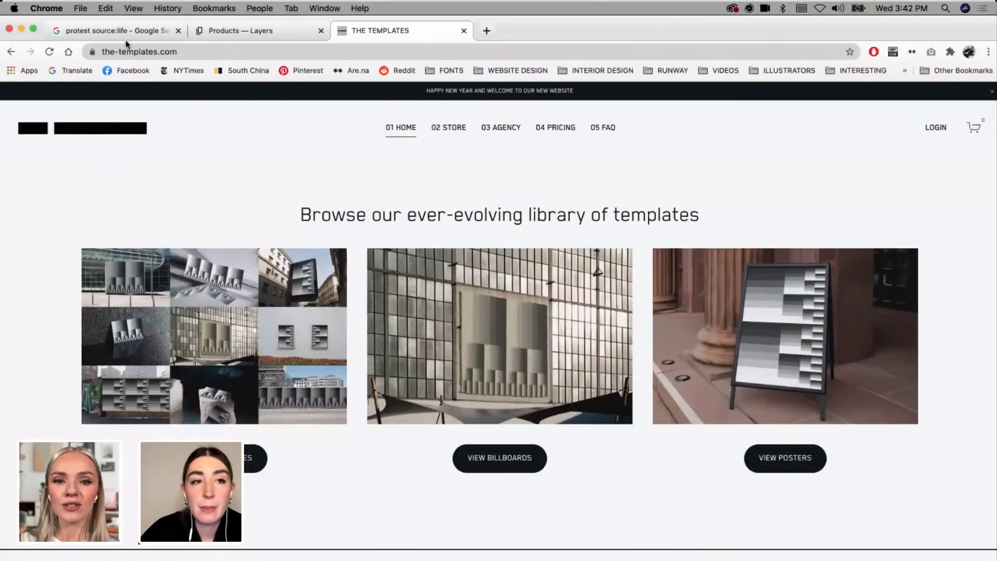
click(203, 52)
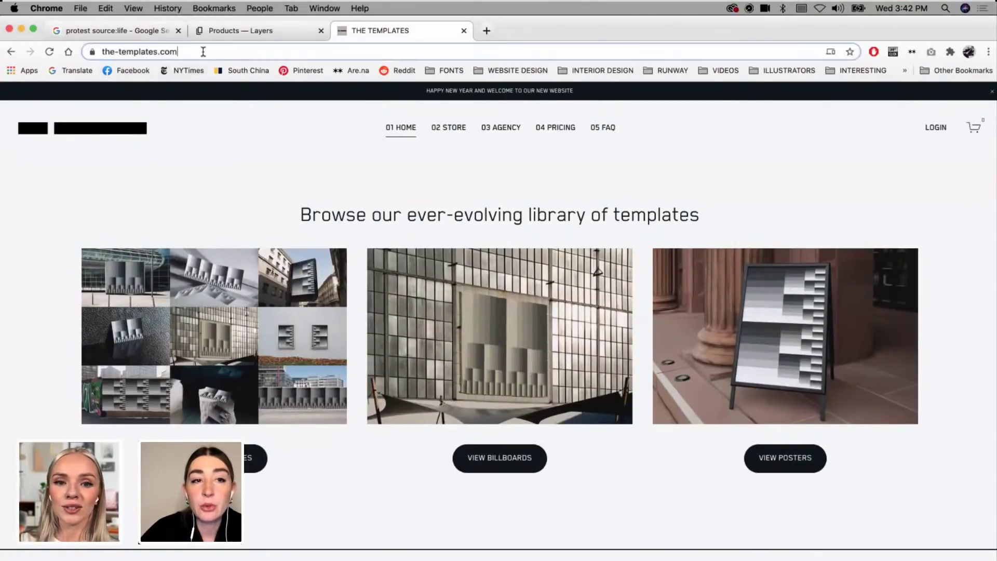
text(anje)
key(Return)
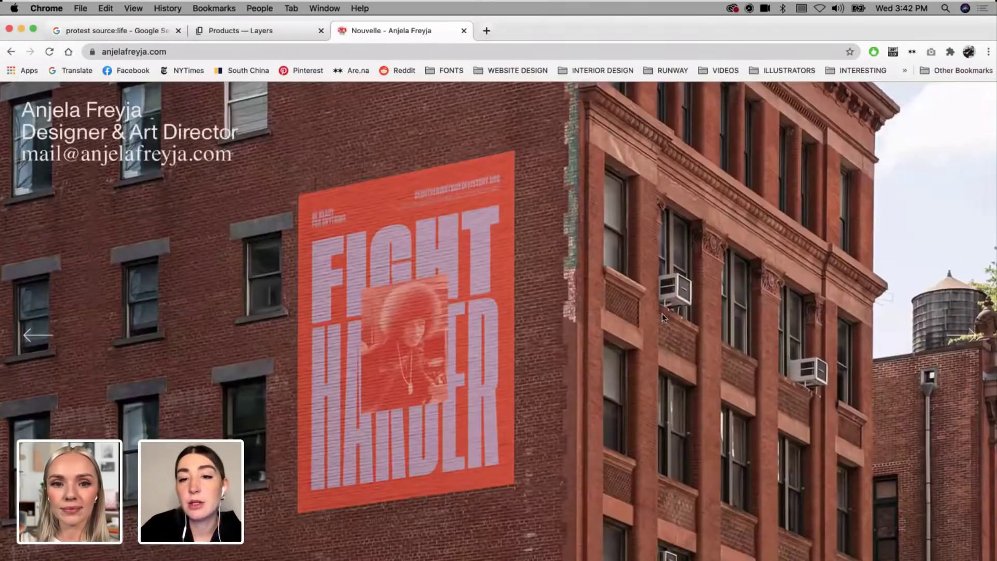
Step: Browse the portfolio's projects, open Flags of America, and examine its imagery and description
scroll(660, 363, down, 3)
scroll(658, 442, down, 5)
scroll(673, 336, down, 5)
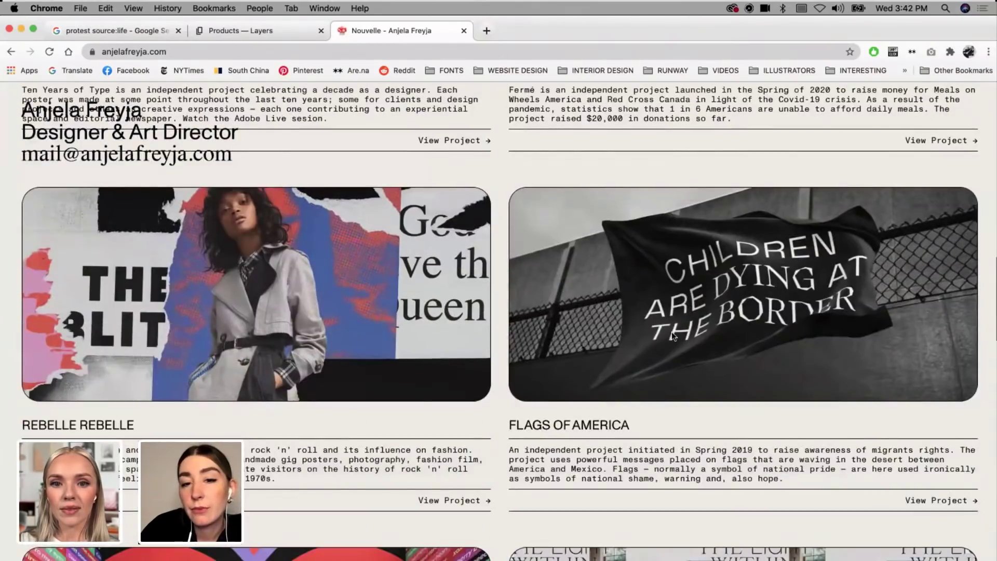
click(672, 335)
scroll(672, 336, down, 5)
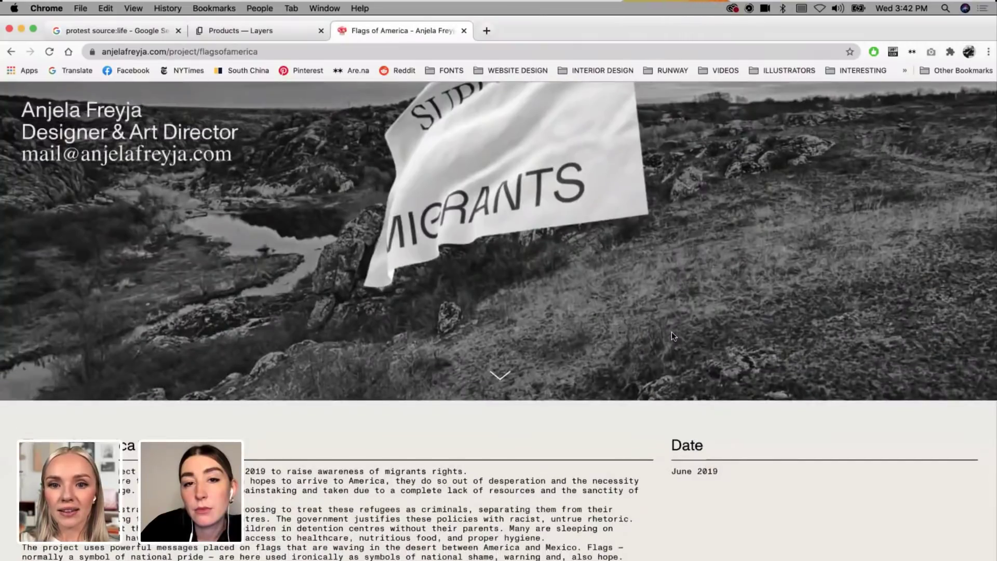
Step: Examine the typographic flag mockups throughout the Flags of America project page, including the Support Migrants, Kindness Extends Beyond Borders and One World flags
scroll(673, 337, down, 10)
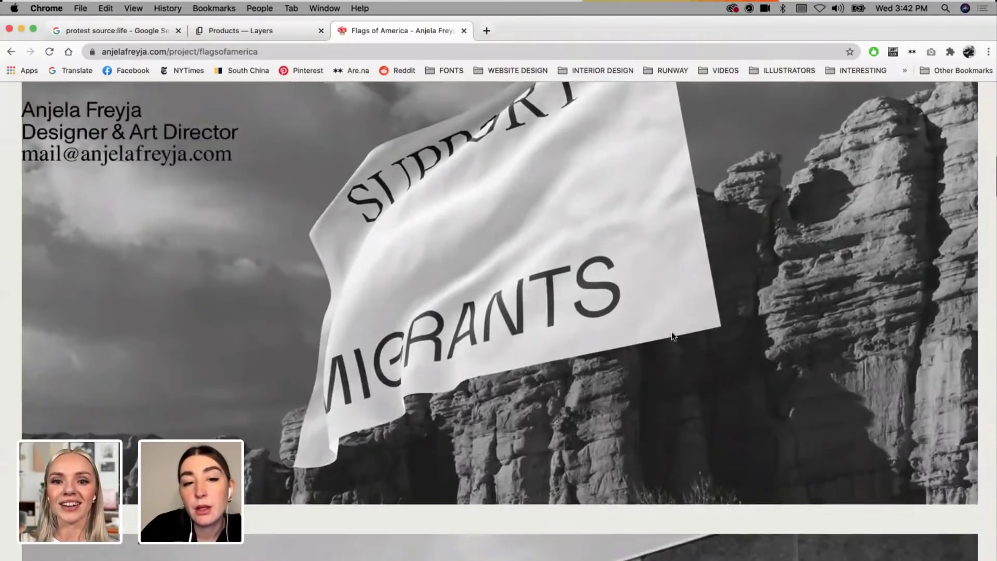
scroll(673, 336, down, 6)
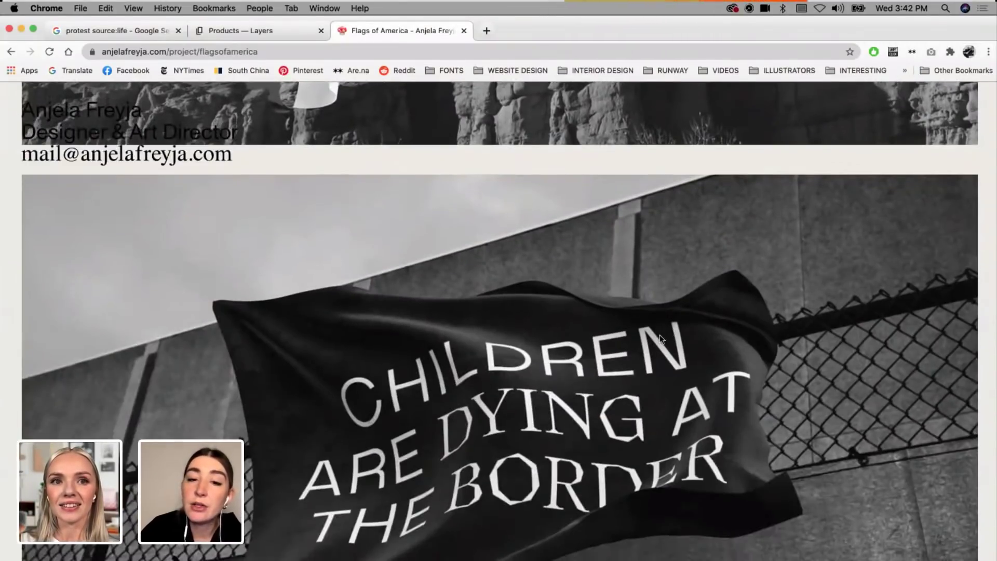
scroll(661, 338, down, 10)
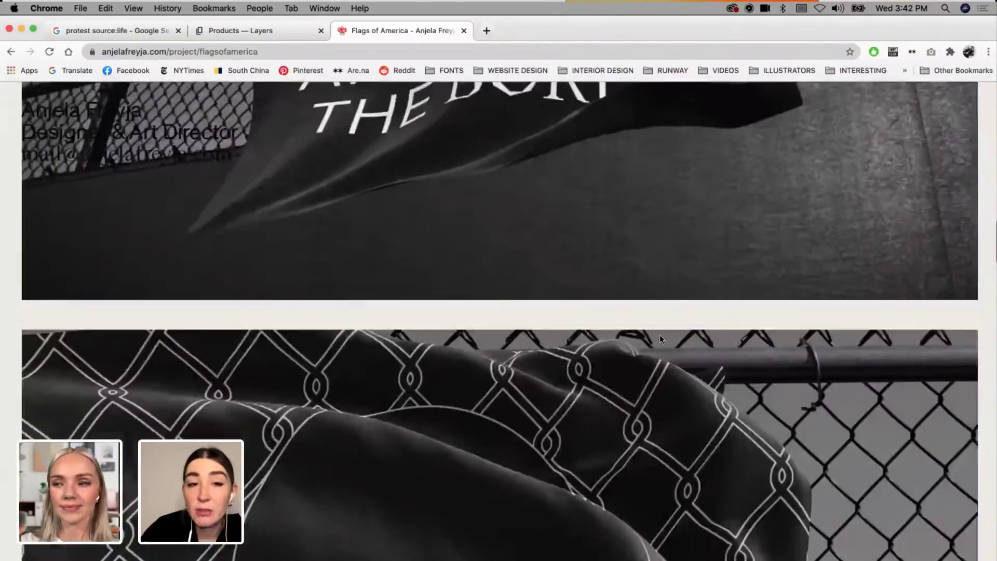
scroll(661, 338, down, 7)
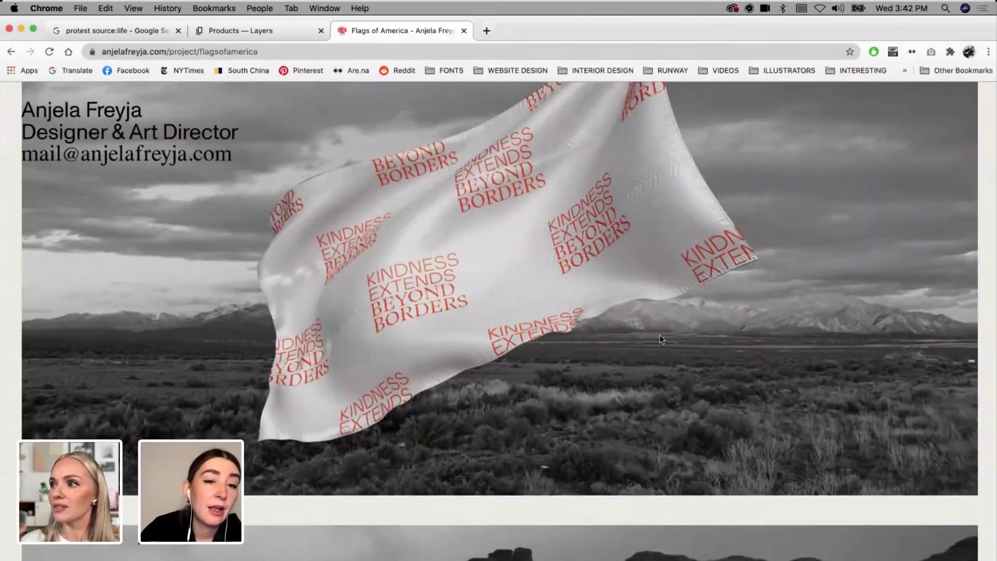
scroll(659, 335, down, 5)
scroll(659, 339, down, 5)
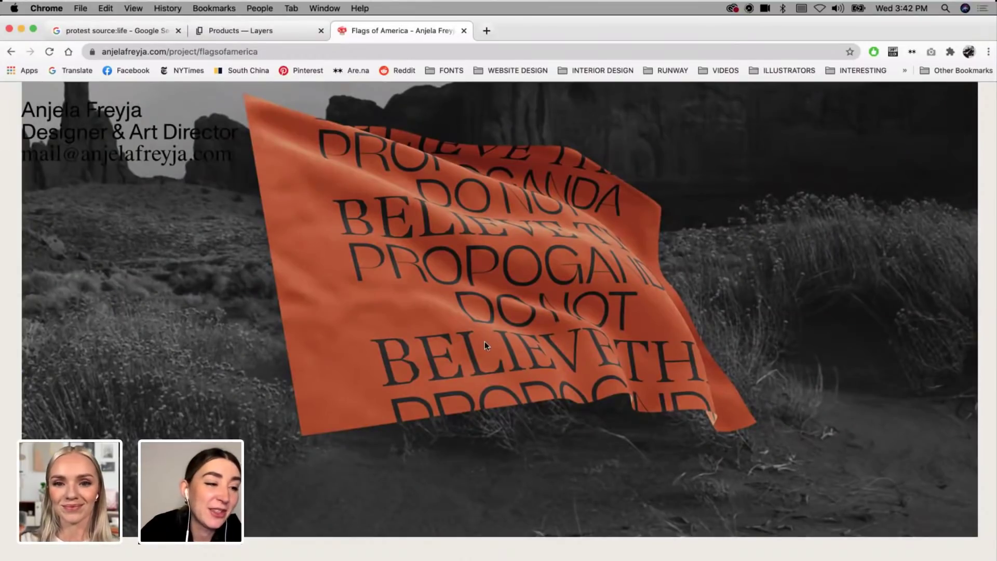
scroll(484, 341, down, 10)
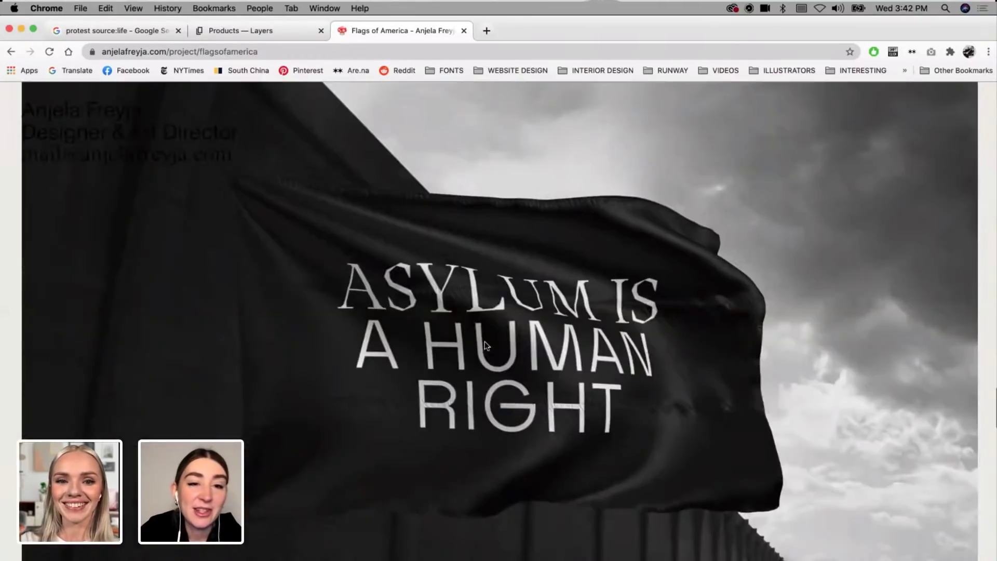
scroll(485, 343, down, 9)
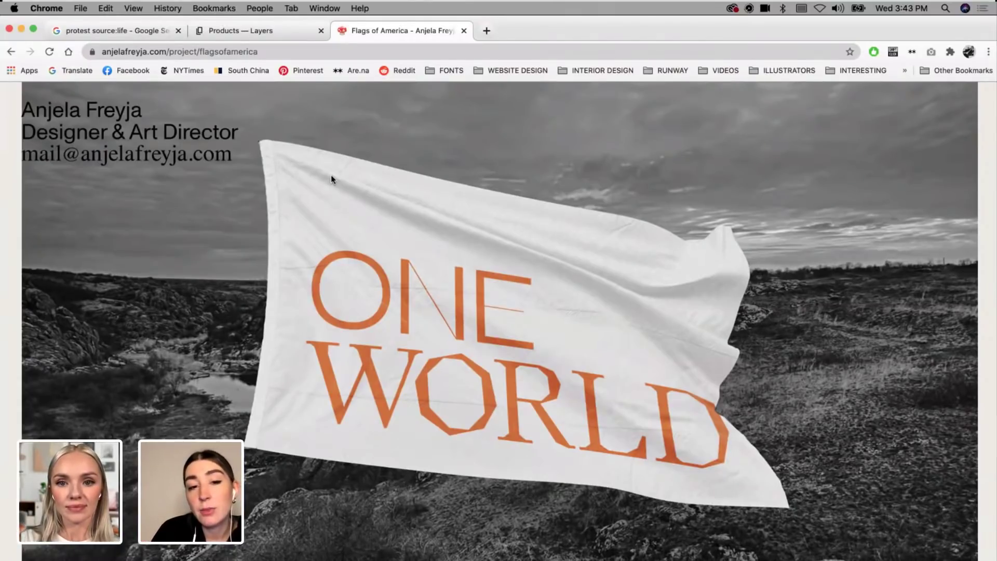
scroll(331, 176, down, 10)
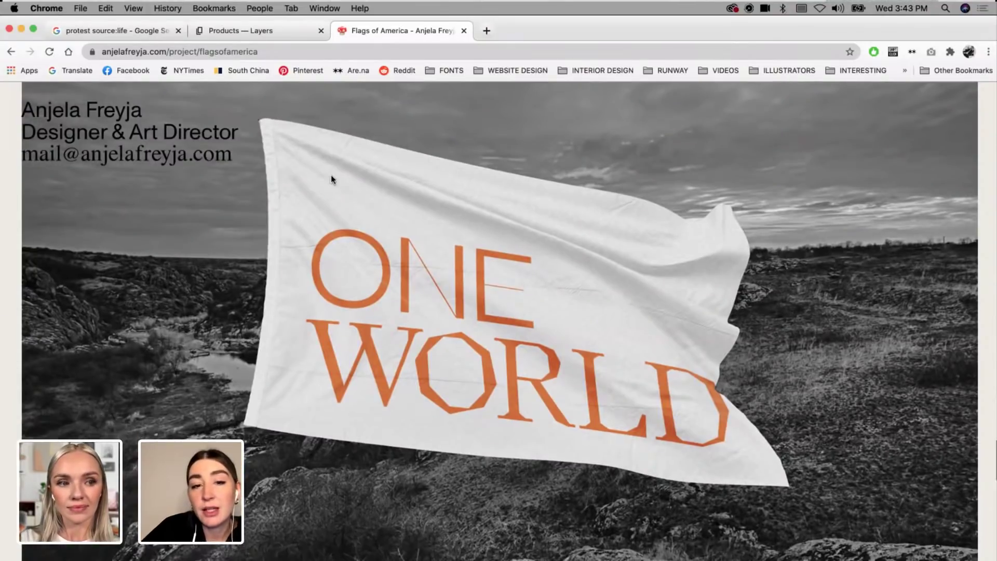
scroll(331, 176, down, 15)
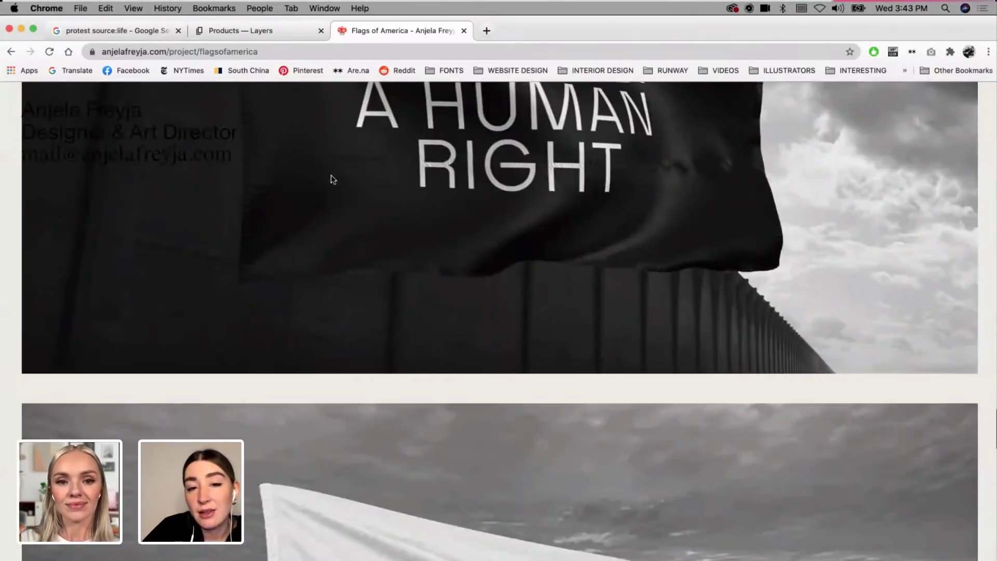
scroll(331, 176, up, 8)
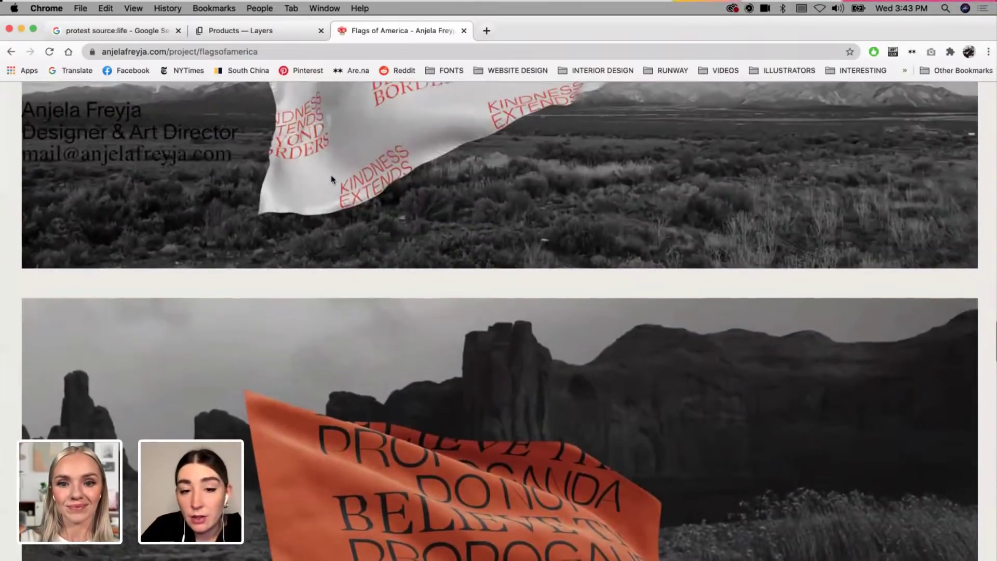
scroll(331, 179, up, 6)
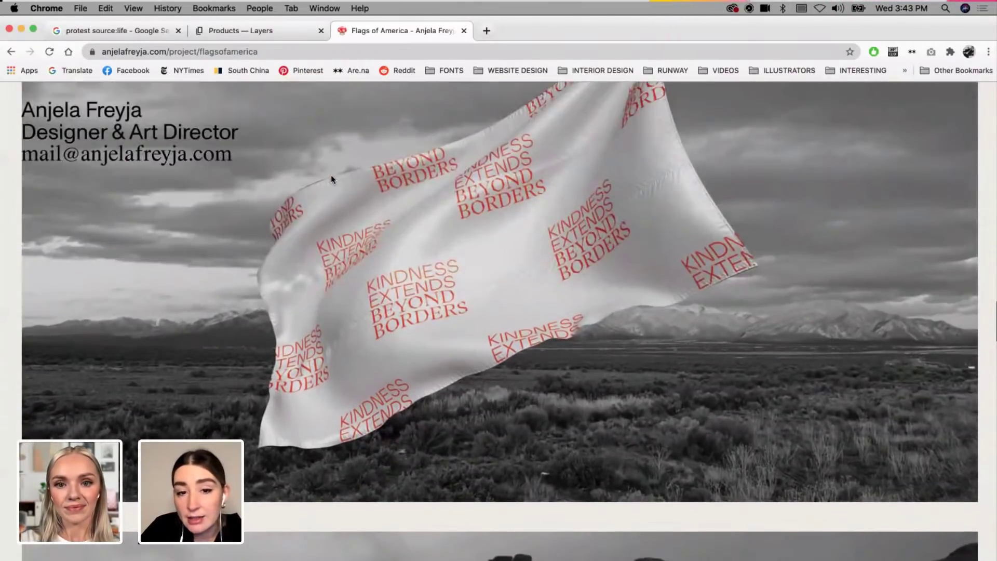
scroll(332, 179, down, 3)
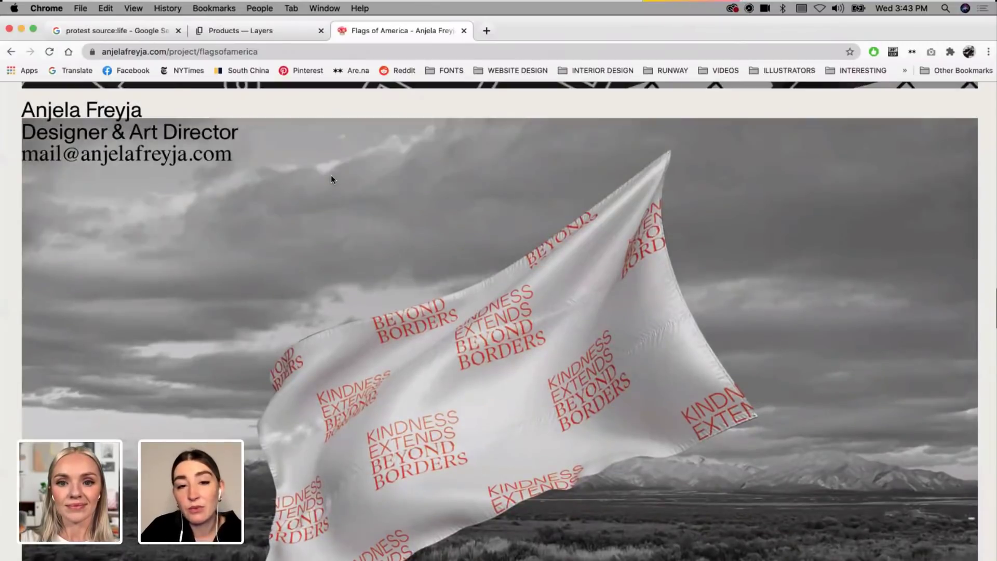
scroll(331, 179, down, 10)
scroll(331, 179, down, 1)
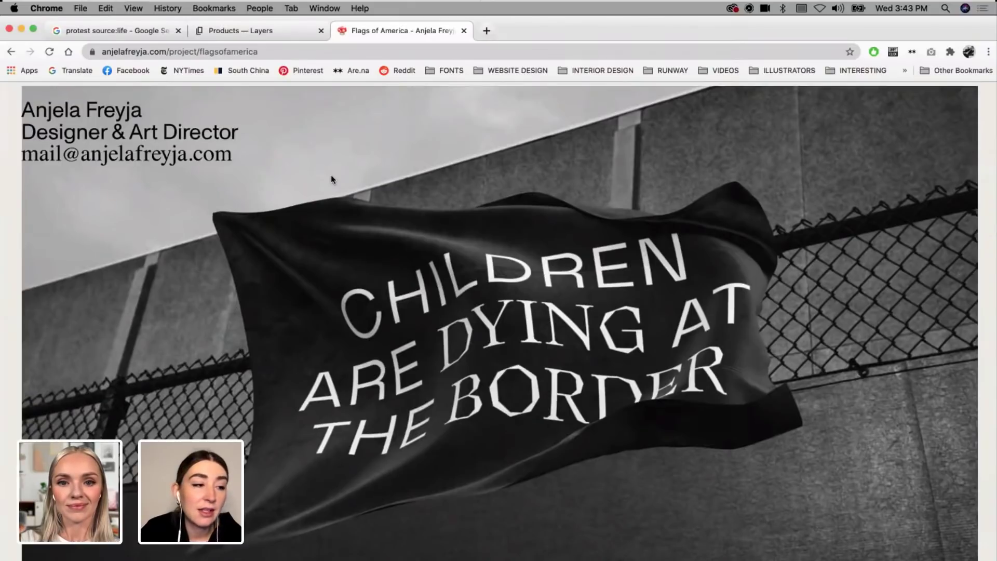
scroll(331, 179, up, 6)
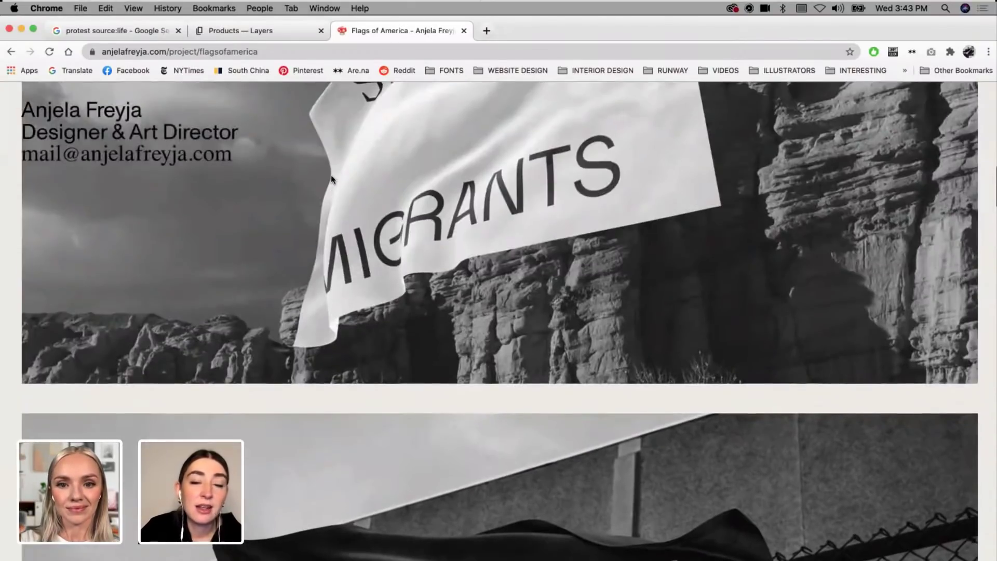
scroll(331, 179, up, 5)
scroll(331, 180, up, 1)
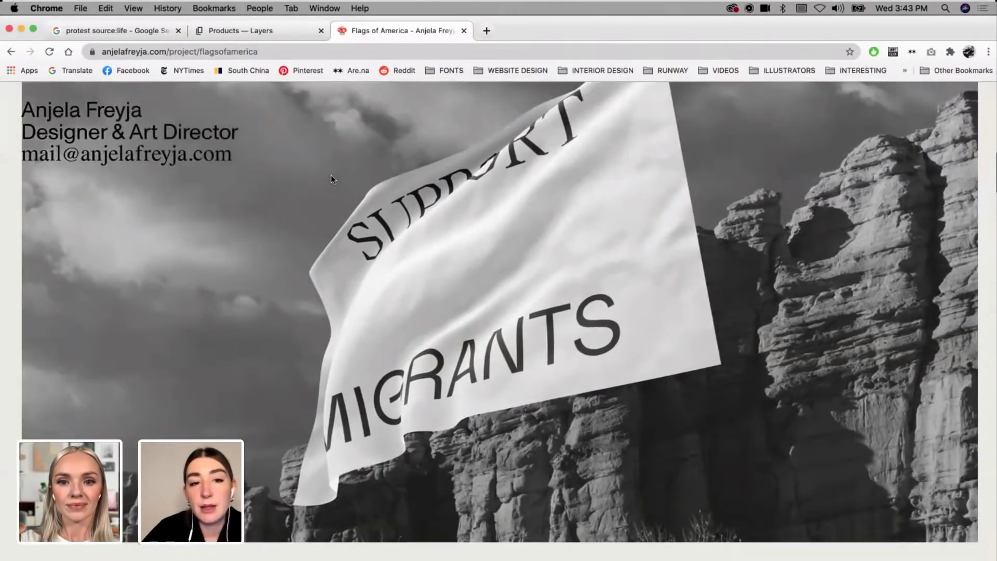
scroll(331, 179, up, 6)
scroll(331, 179, down, 10)
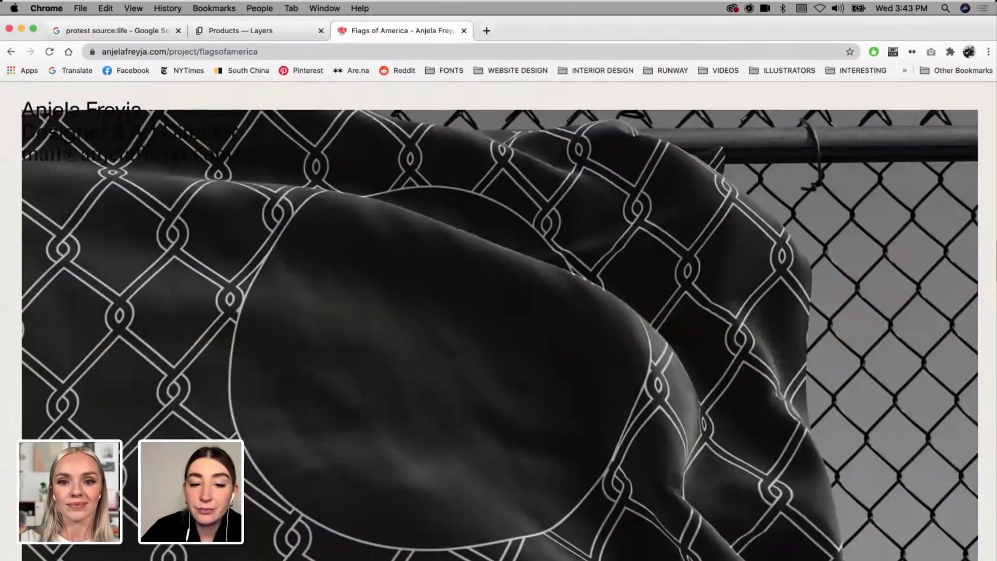
Step: Return to the bath spread in InDesign and bring up the Photos folder in Finder at its bathtub images
click(332, 555)
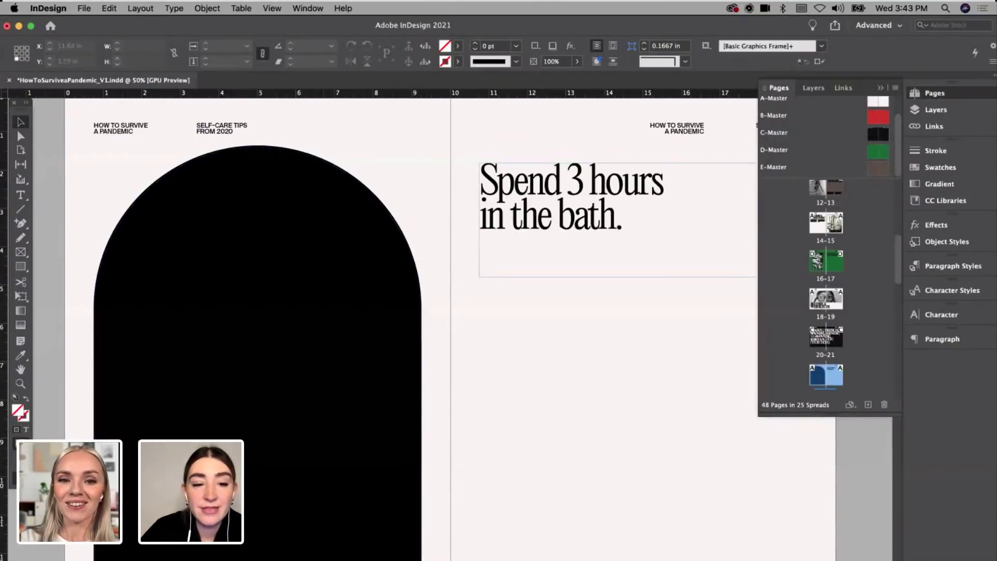
key(super+Tab)
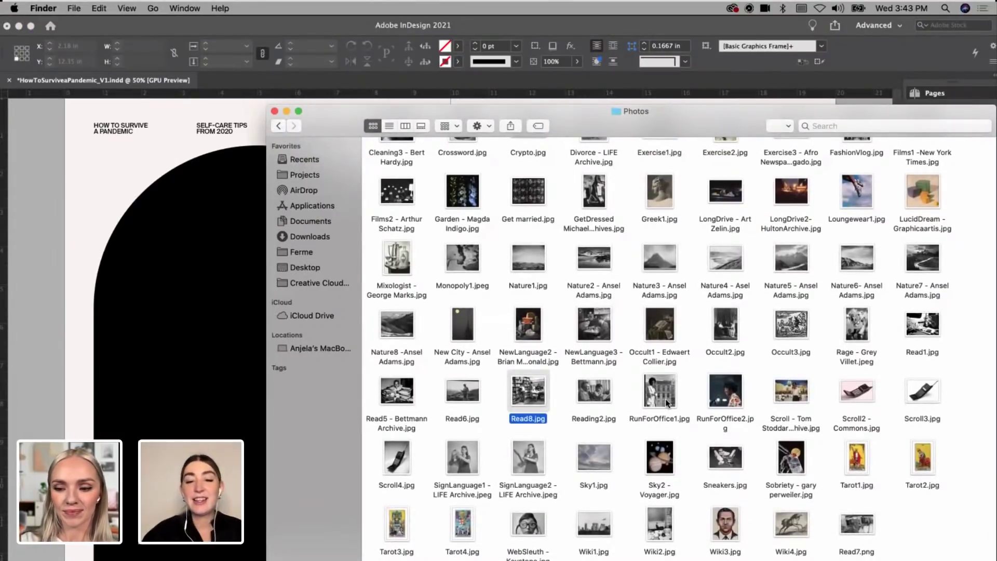
click(200, 344)
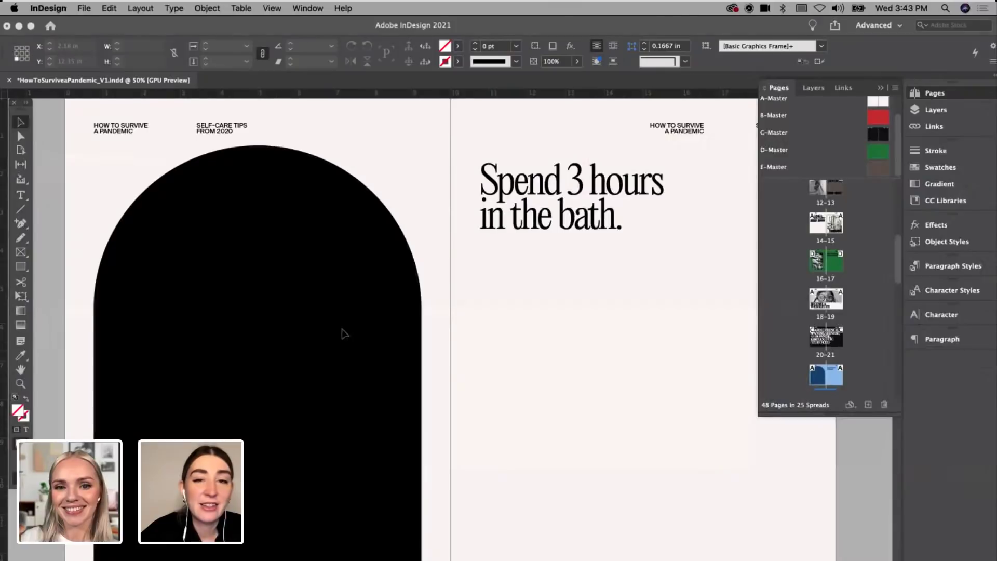
click(163, 558)
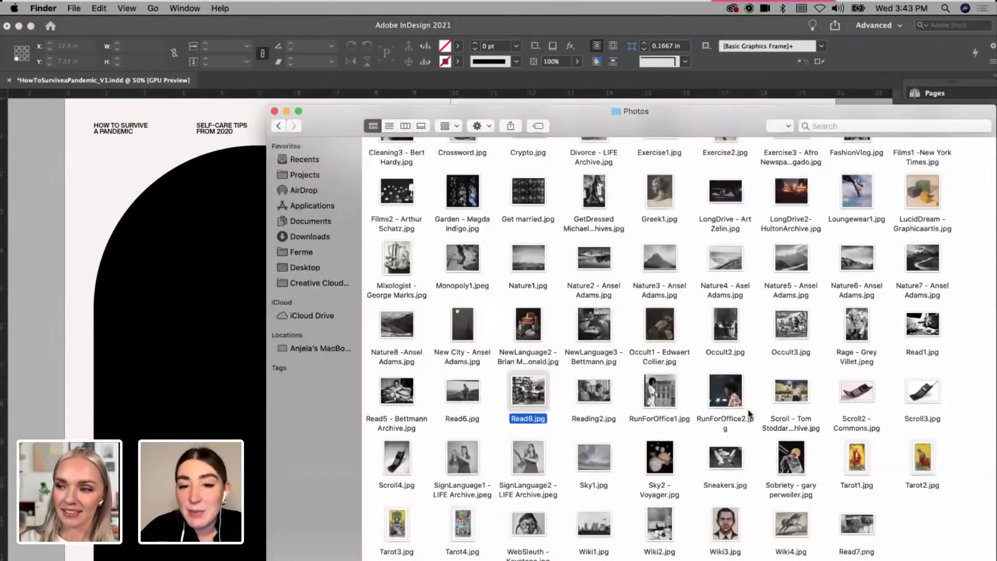
scroll(750, 414, up, 5)
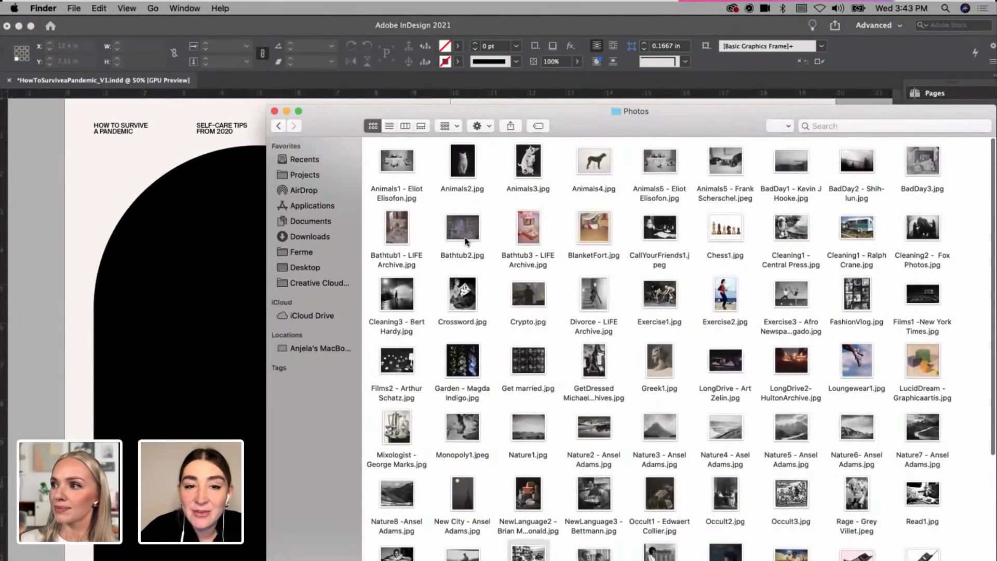
Step: Preview and compare the Bathtub1, Bathtub2 and Bathtub3 photos, leaving Bathtub2.jpg selected
click(394, 242)
key(space)
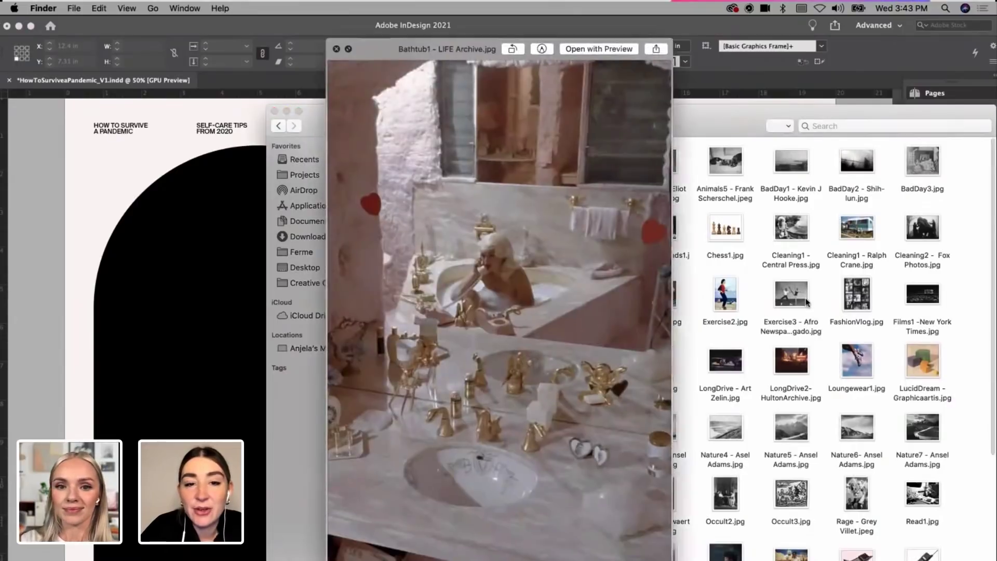
key(Right)
key(Right)
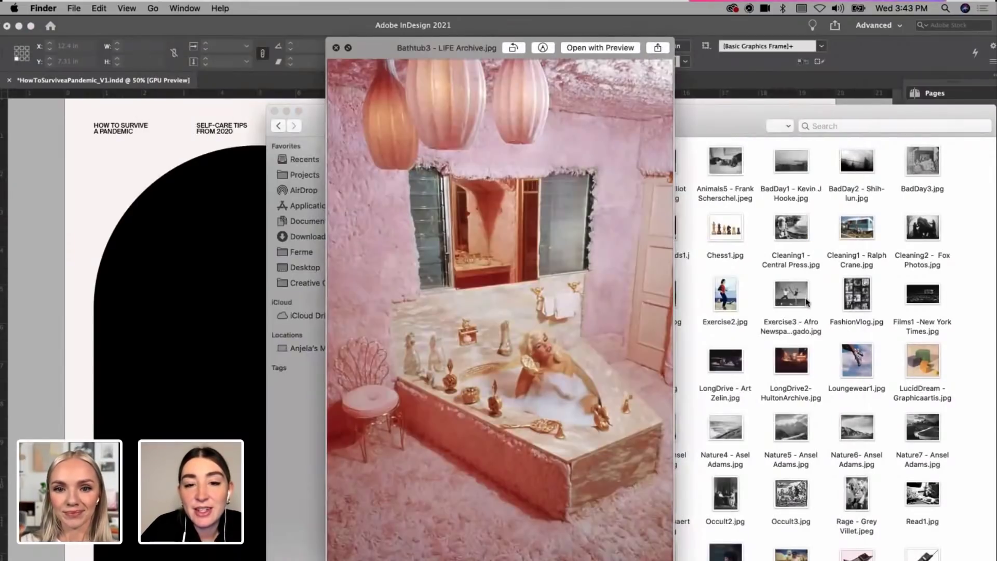
key(Right)
key(Left)
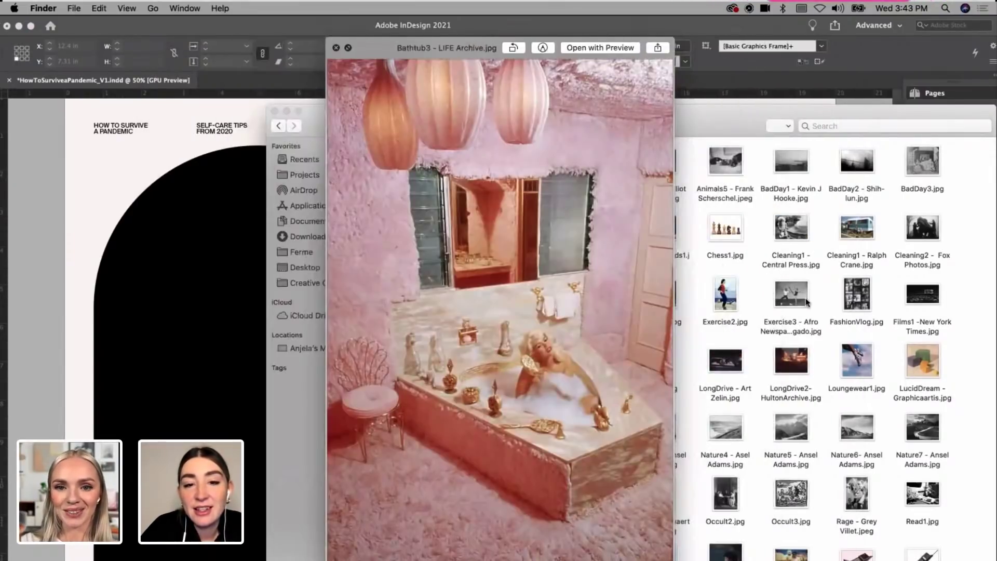
key(Left)
key(Right)
key(Left)
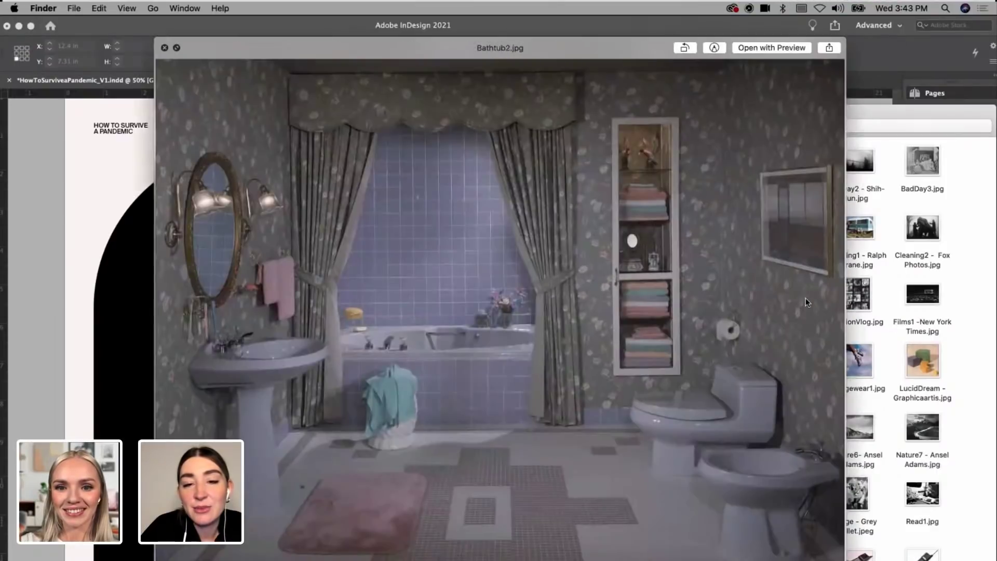
key(space)
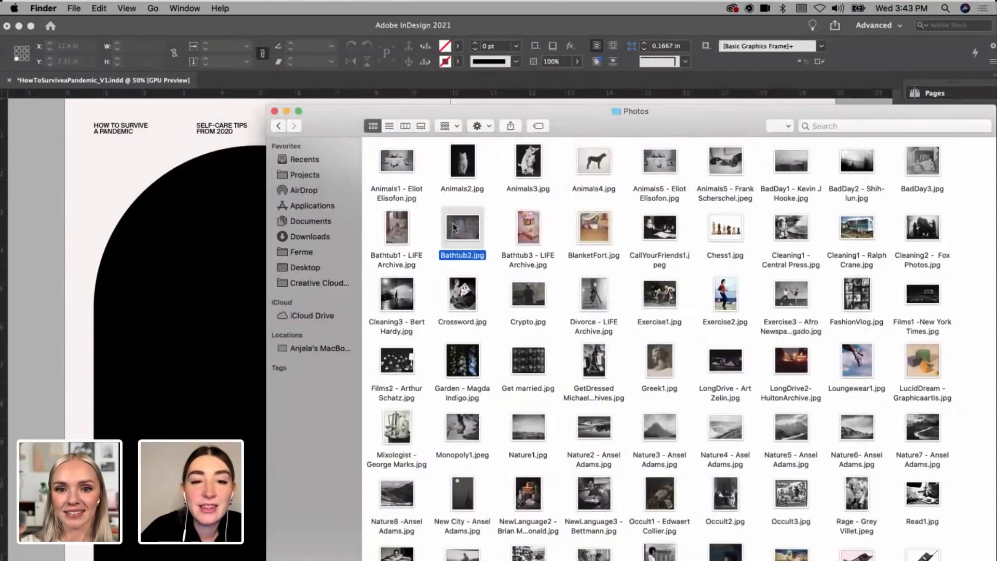
Step: Bring Bathtub2.jpg into the InDesign document and paste it inside the black arched frame on page 22
drag(57, 202, 576, 516)
key(super+z)
click(381, 466)
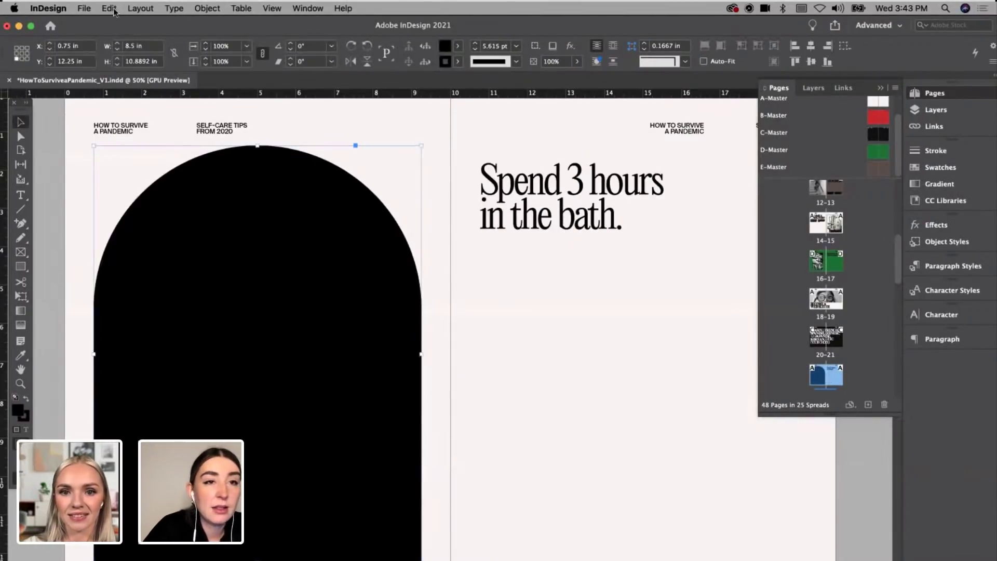
click(110, 8)
click(132, 96)
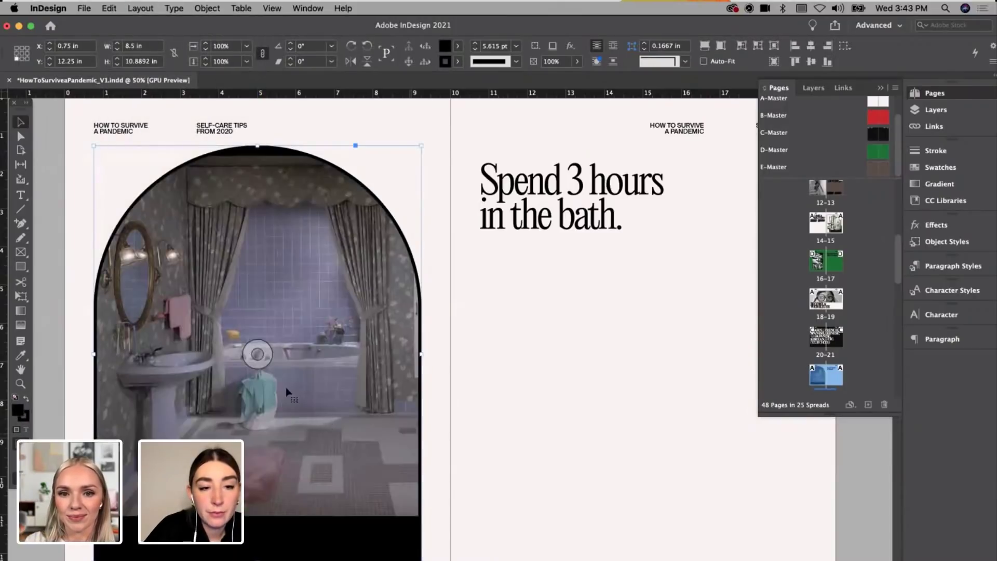
Step: Enlarge the bathroom photo to about 14.85 × 11.14 in and shift it inside the arch so it fills the frame around the bathtub
click(337, 519)
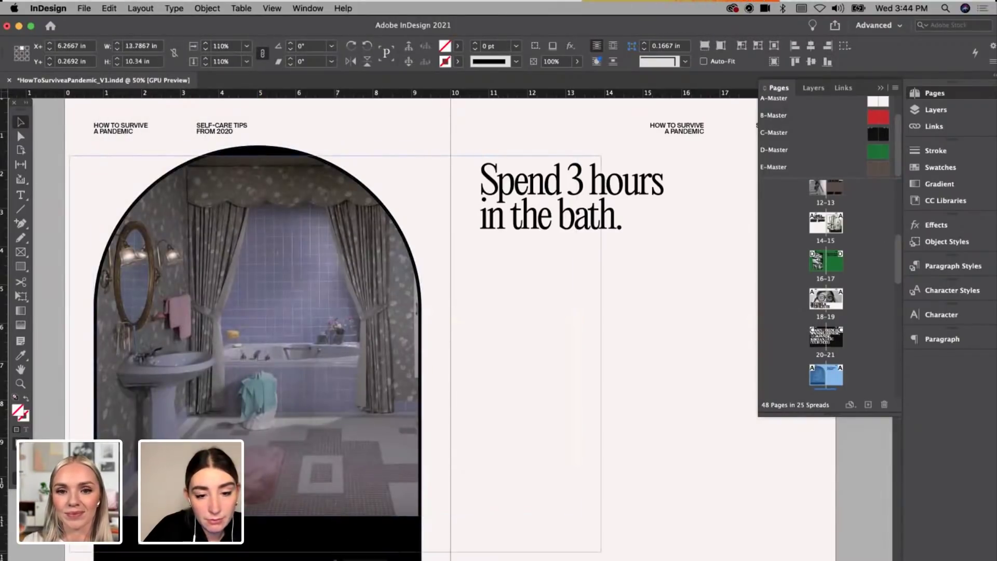
drag(335, 560, 336, 560)
drag(337, 156, 339, 140)
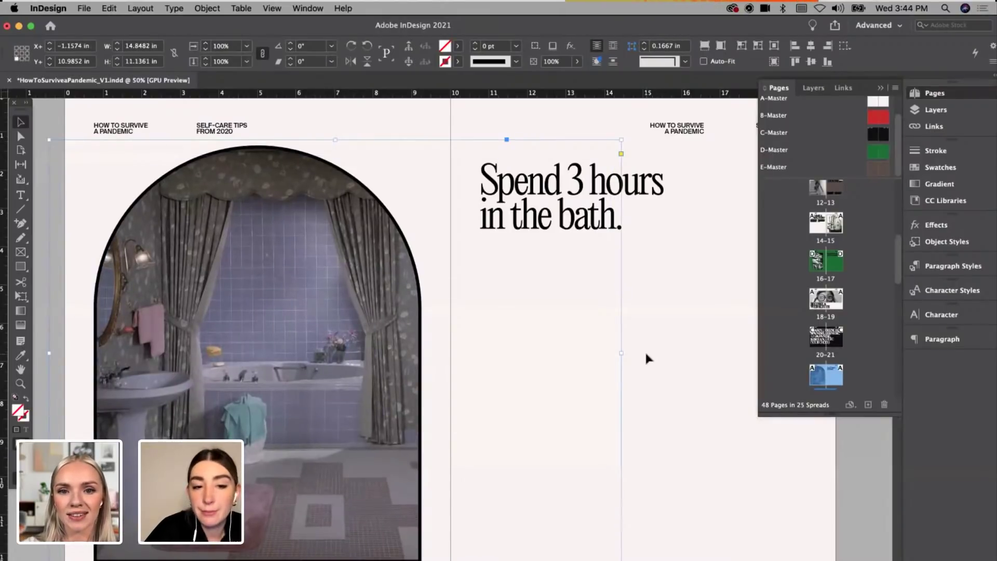
click(647, 354)
click(257, 353)
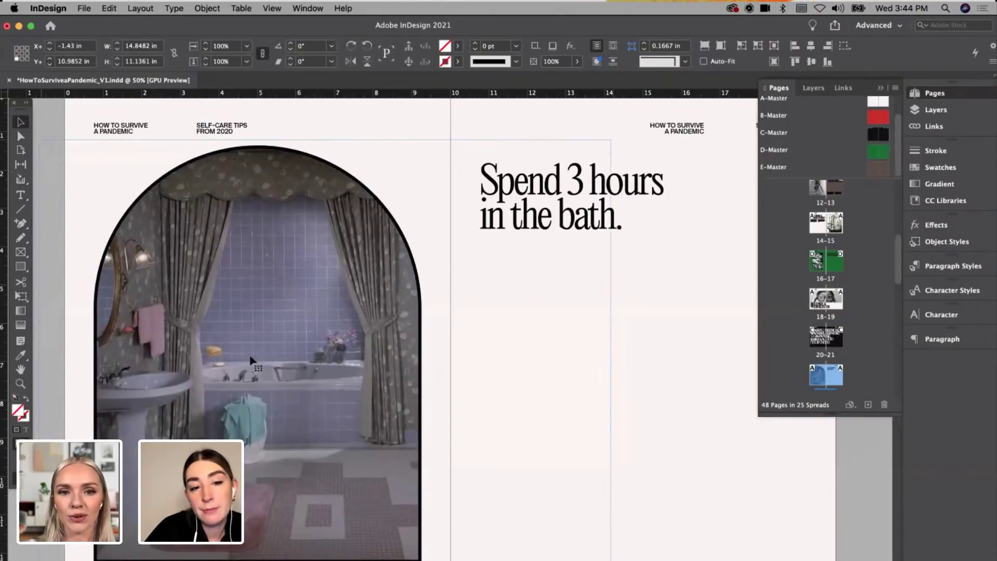
click(683, 369)
key(super+minus)
key(super+equal)
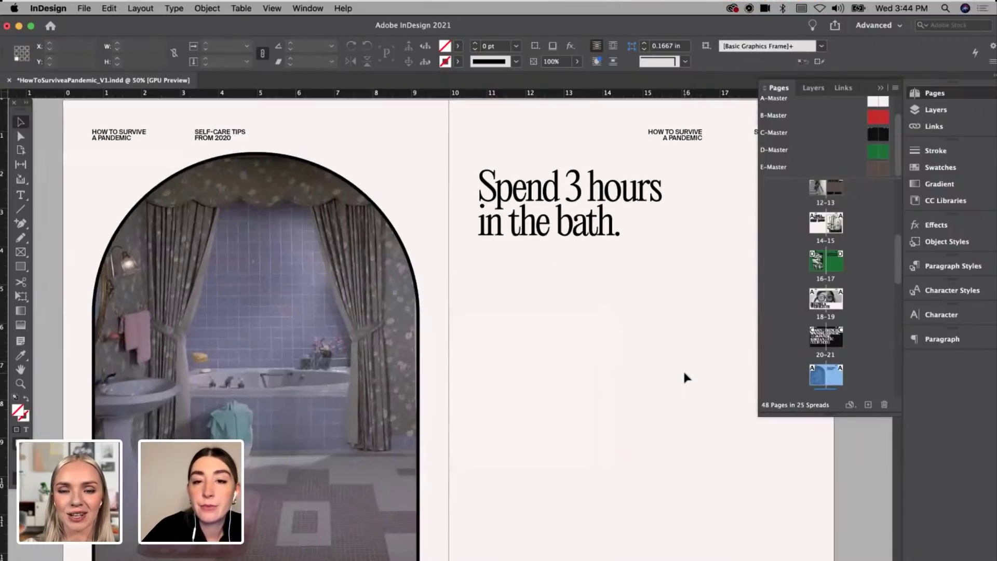
Step: Copy the two-column body text from the Become a Mixologist page to page 17, aligned beneath the reading heading at X 10.75 in
scroll(684, 374, up, 15)
scroll(684, 375, up, 15)
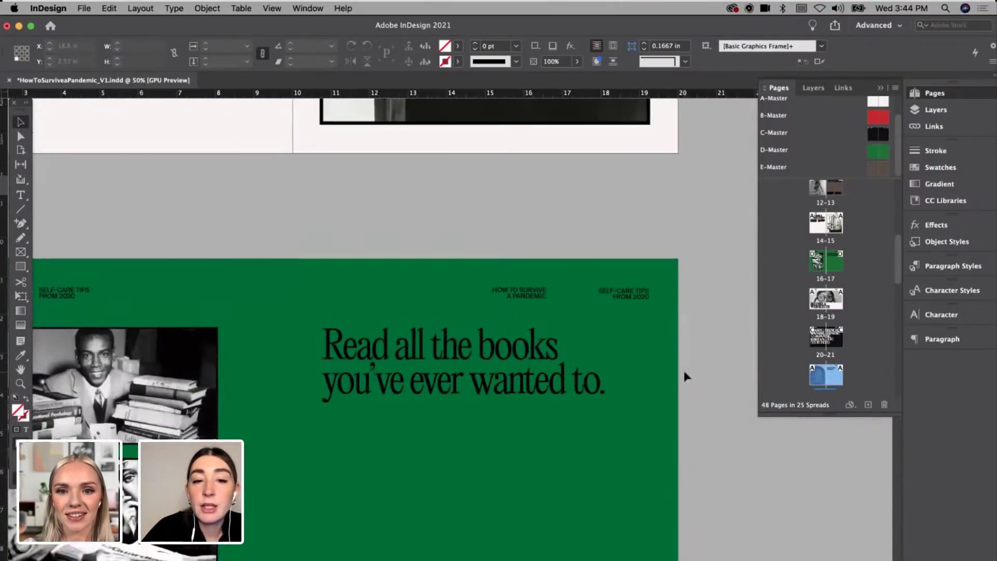
scroll(675, 378, down, 3)
scroll(669, 381, down, 10)
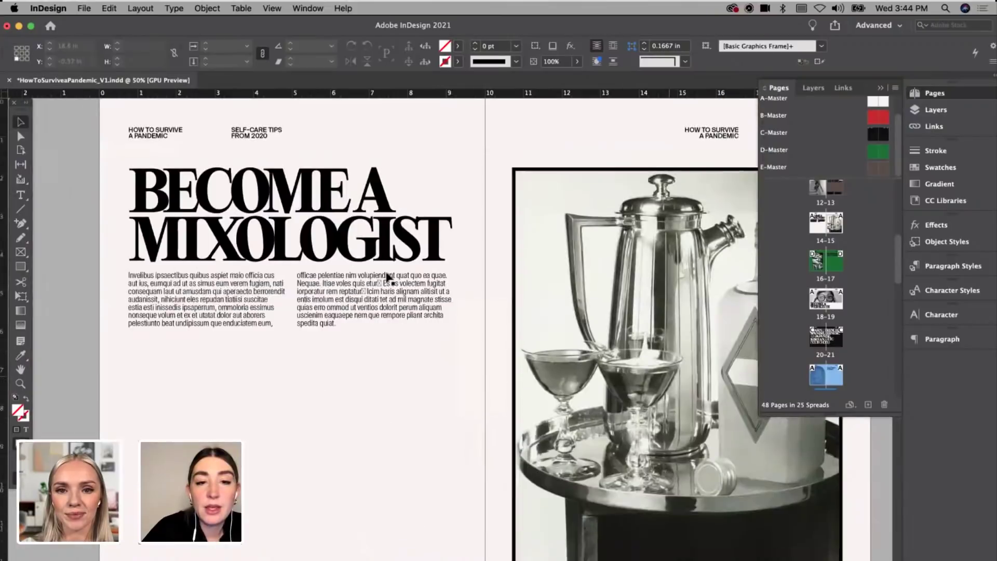
click(216, 282)
scroll(216, 282, down, 8)
scroll(213, 286, down, 10)
scroll(214, 285, up, 6)
scroll(301, 301, up, 2)
key(super+v)
drag(402, 341, 450, 310)
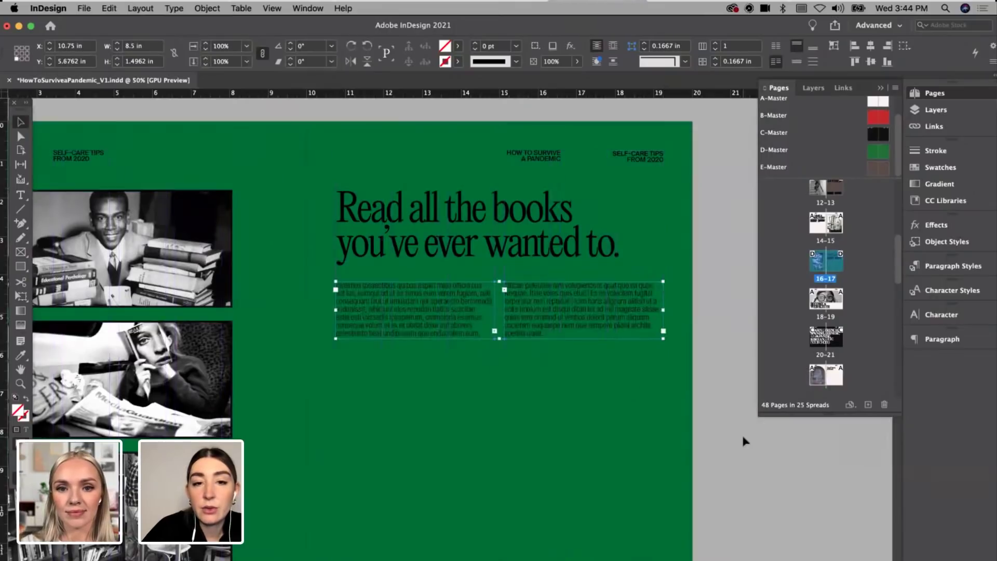
Step: Paste the two-column body text onto page 23 and move it beneath the bath heading at X 10.75 in, Y 12.25 in
click(745, 438)
key(super+minus)
scroll(743, 436, right, 3)
scroll(742, 432, down, 3)
click(475, 217)
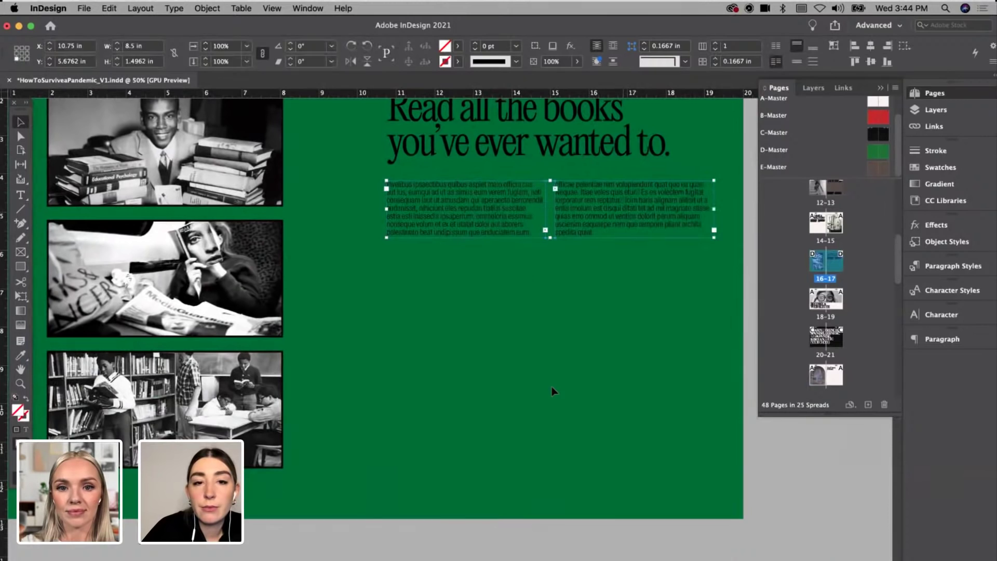
scroll(552, 387, down, 15)
scroll(554, 390, down, 10)
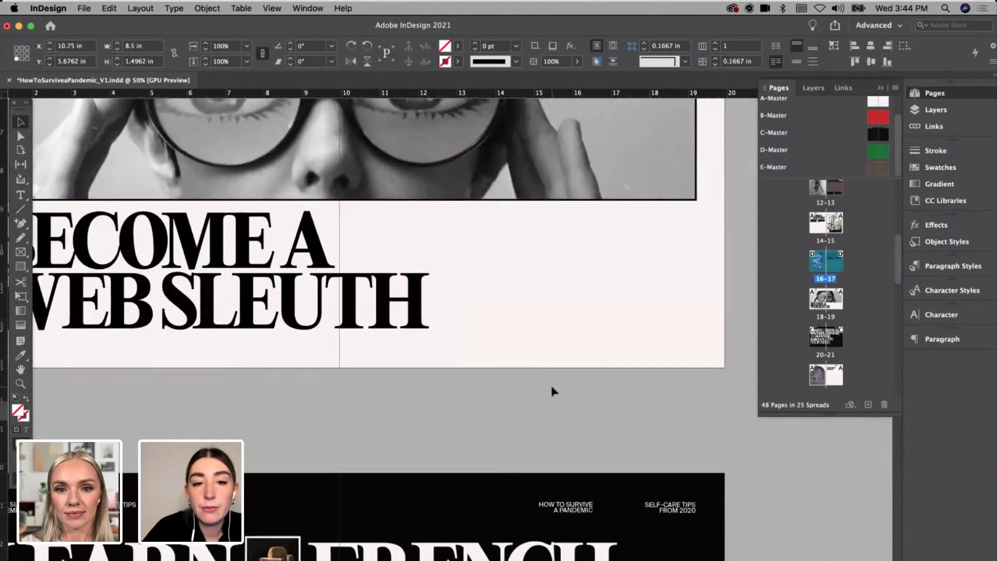
key(super+v)
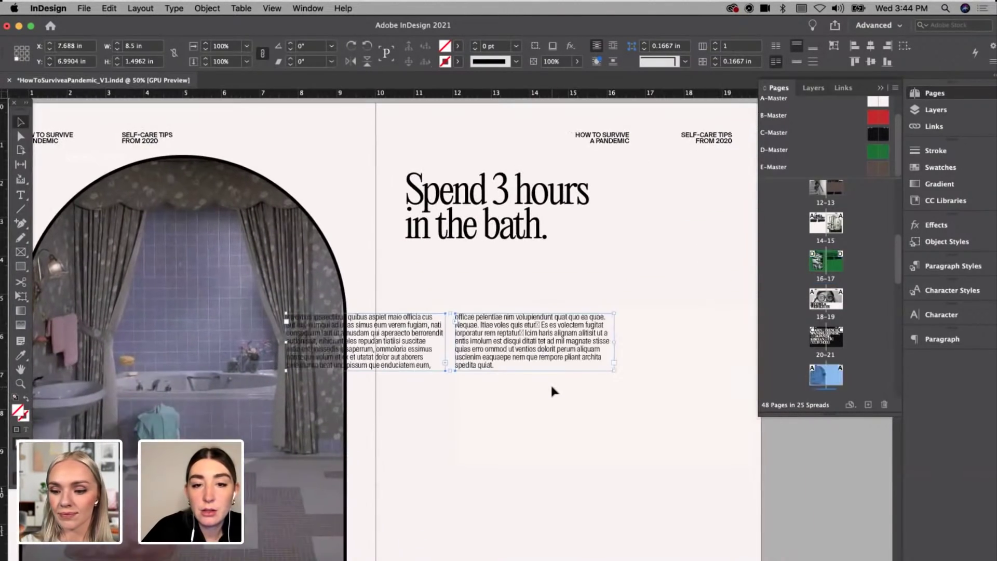
scroll(519, 311, down, 5)
scroll(519, 312, right, 3)
drag(514, 293, 623, 486)
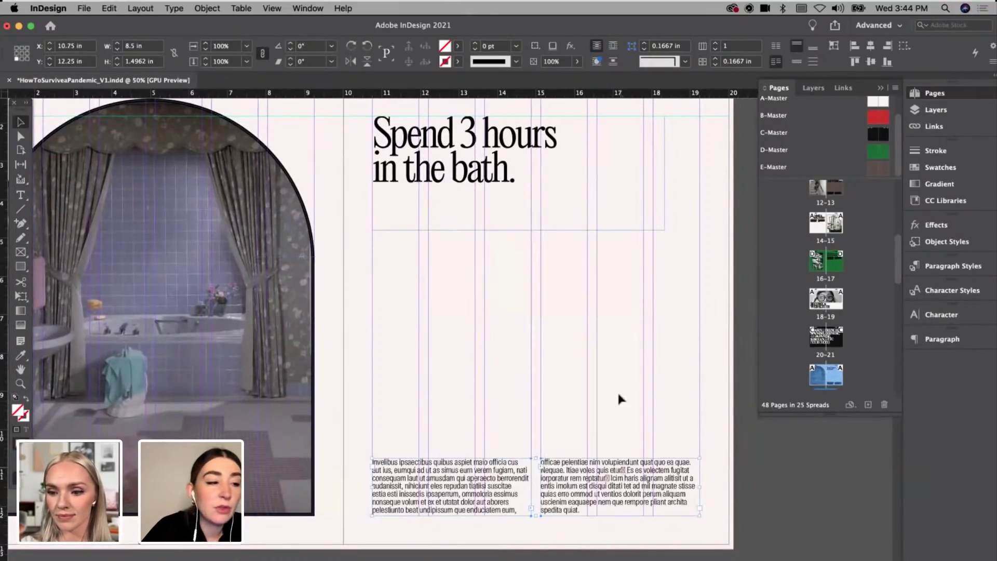
Step: Enlarge the "Spend 3 hours in the bath." heading on page 23 and preview the spread without guides
click(619, 398)
scroll(521, 247, up, 3)
scroll(520, 246, up, 2)
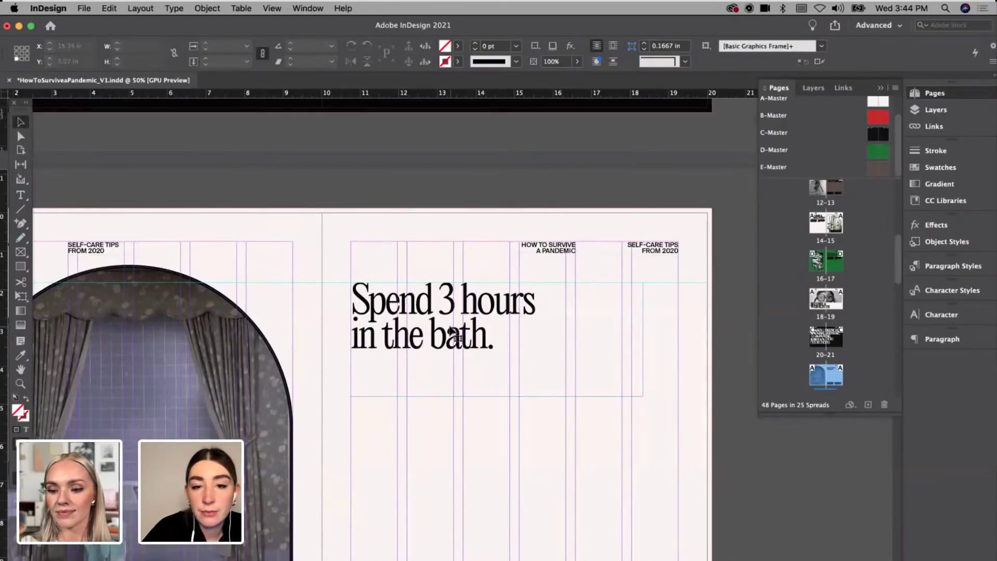
click(456, 333)
drag(644, 397, 627, 380)
click(609, 428)
key(w)
key(super+minus)
key(w)
key(w)
key(super+equal)
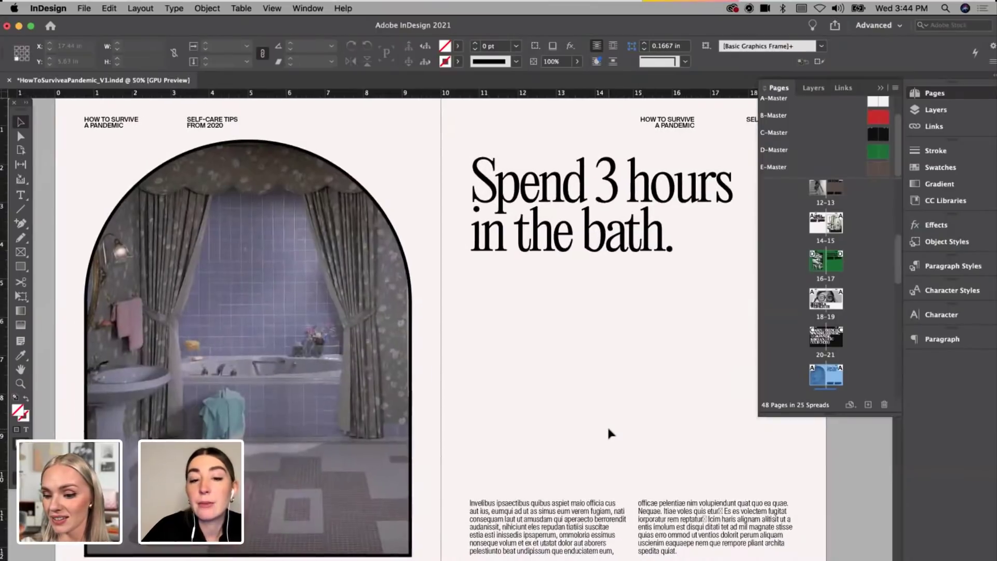
Step: Go to the blank spread on pages 24–25 and look through the tips list in TextEdit
scroll(609, 429, down, 5)
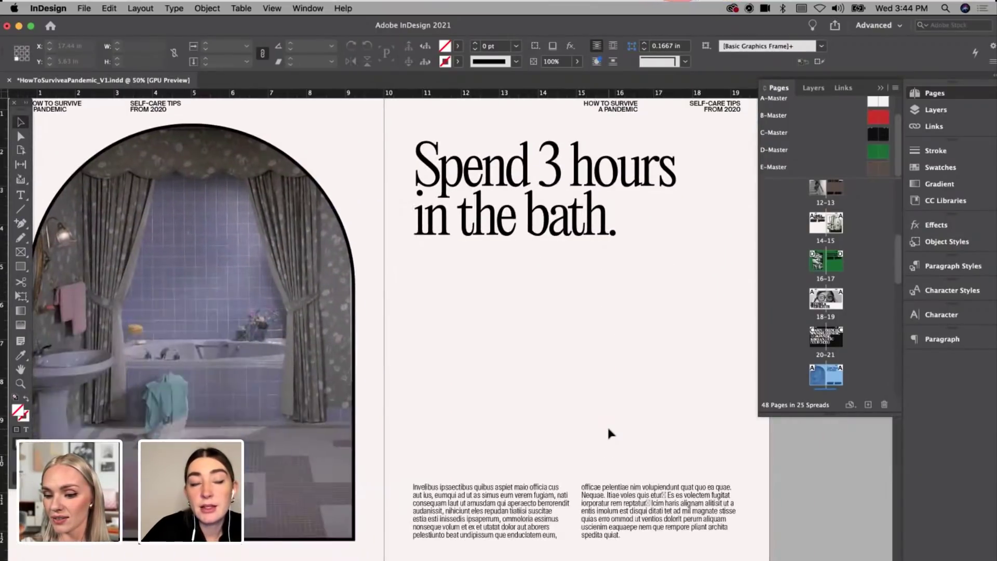
scroll(608, 432, down, 4)
scroll(608, 433, left, 2)
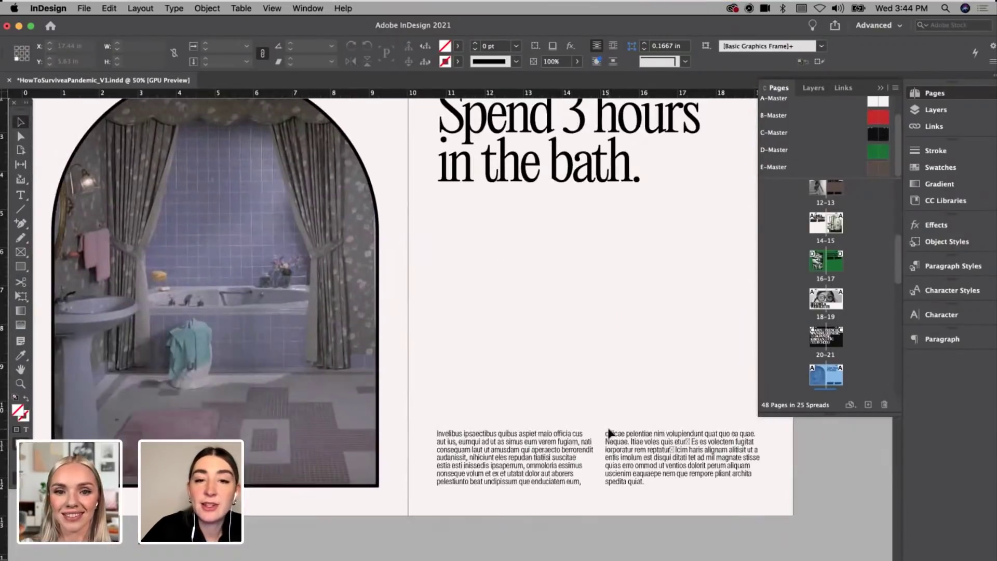
scroll(608, 432, up, 4)
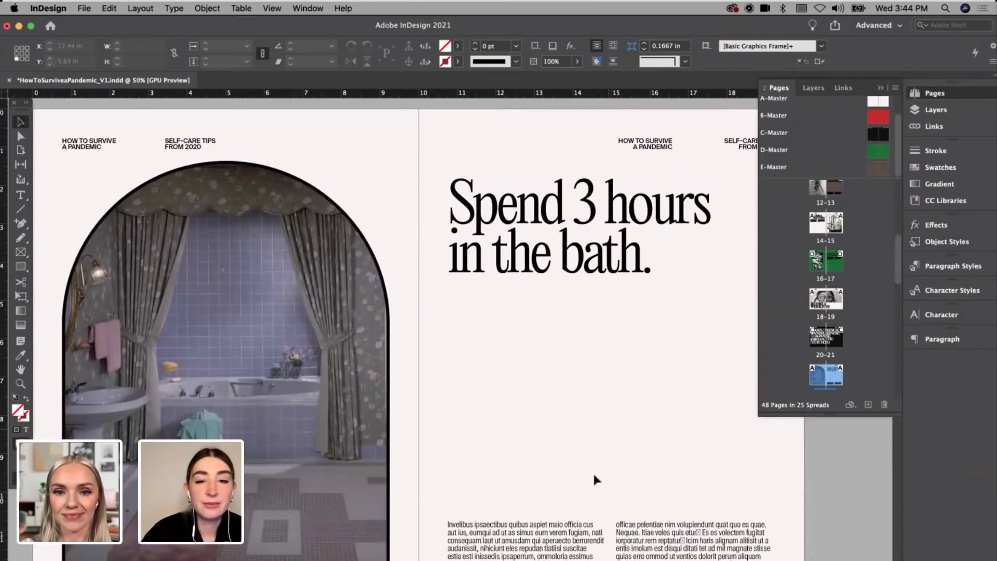
scroll(590, 478, down, 10)
scroll(851, 339, down, 3)
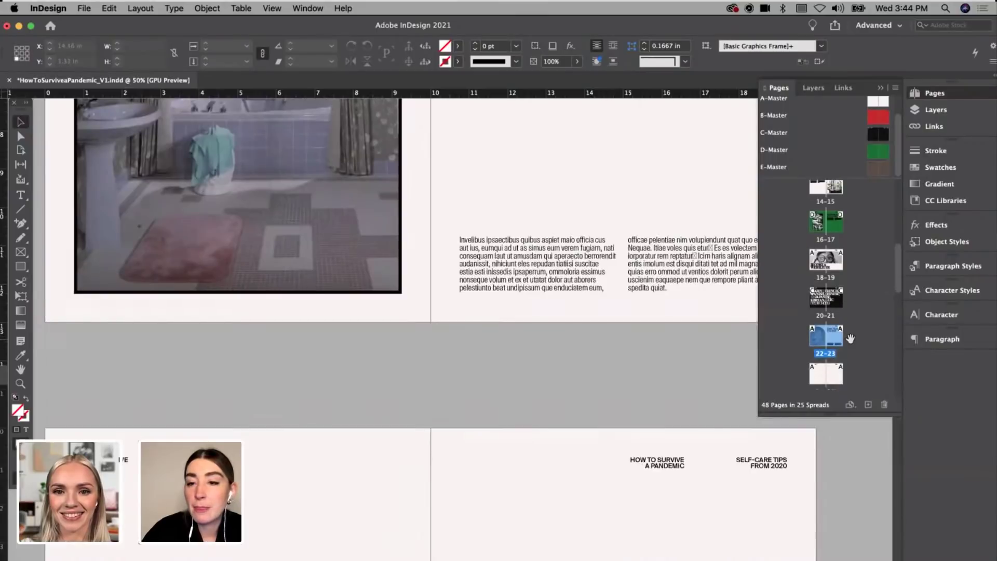
double_click(821, 336)
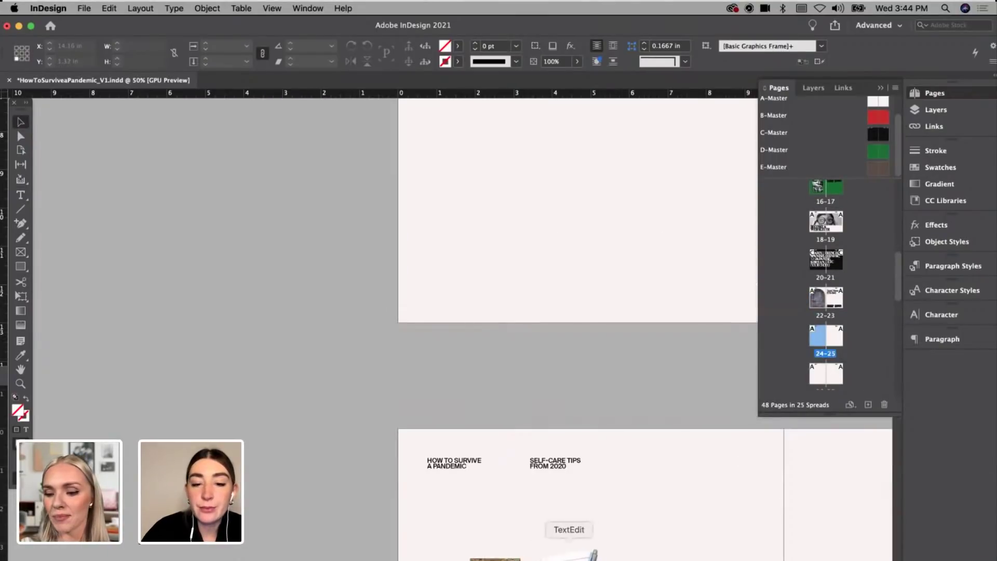
click(582, 554)
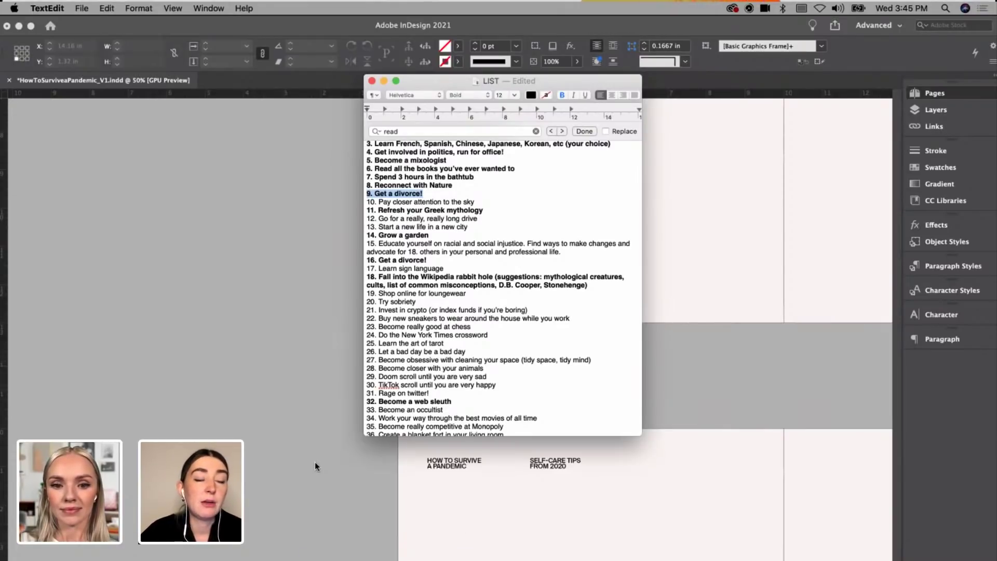
click(291, 439)
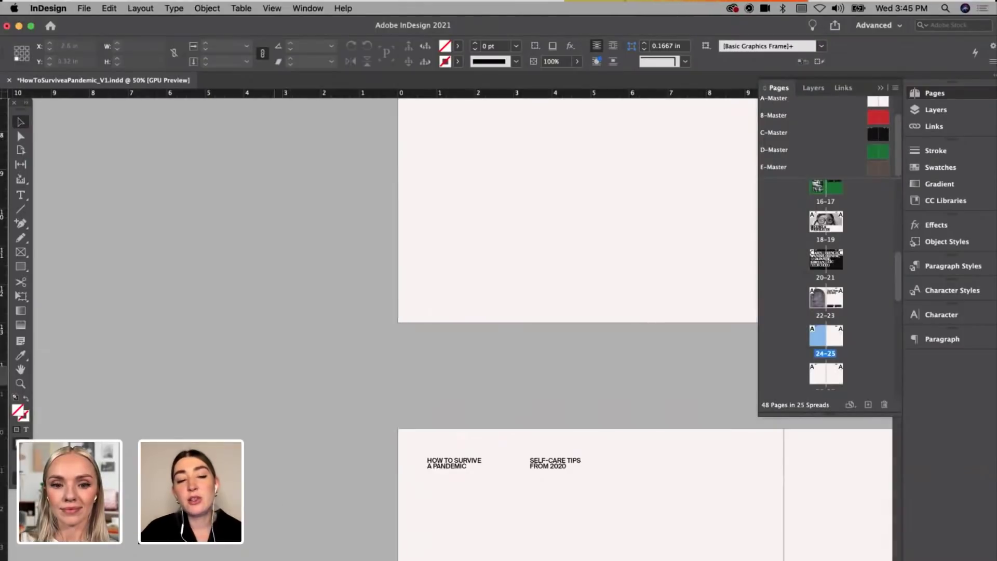
Step: Switch to Chrome, browse the mockup resources on pixeden.com, and close that page
click(223, 558)
click(346, 51)
text(pixeden)
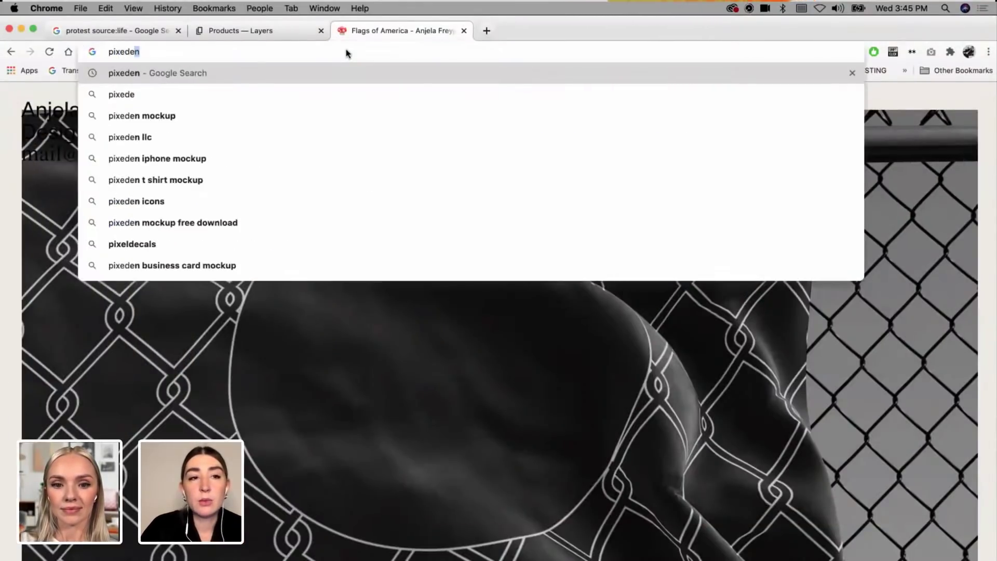
text(.co)
key(BackSpace)
key(BackSpace)
key(BackSpace)
text(.com)
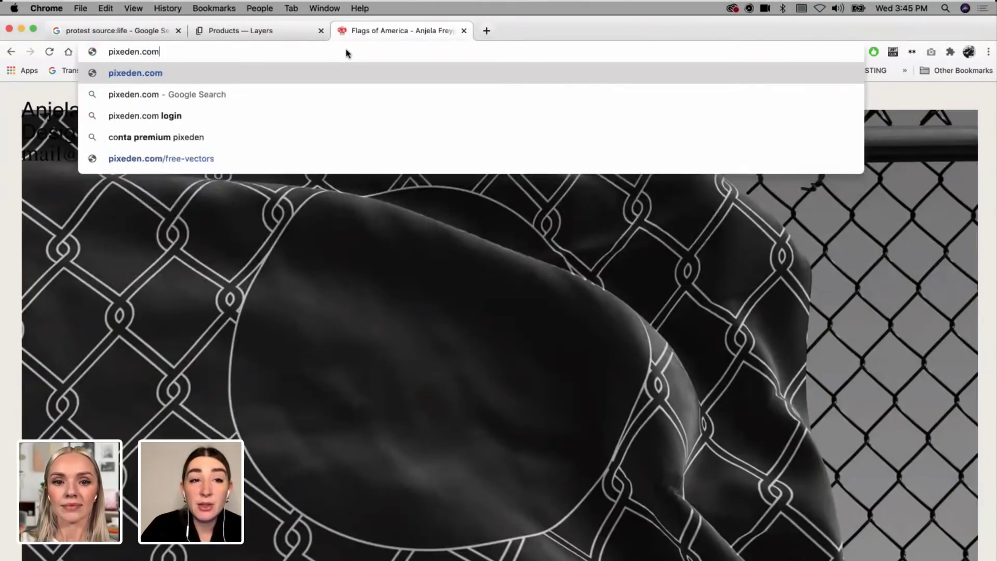
key(Return)
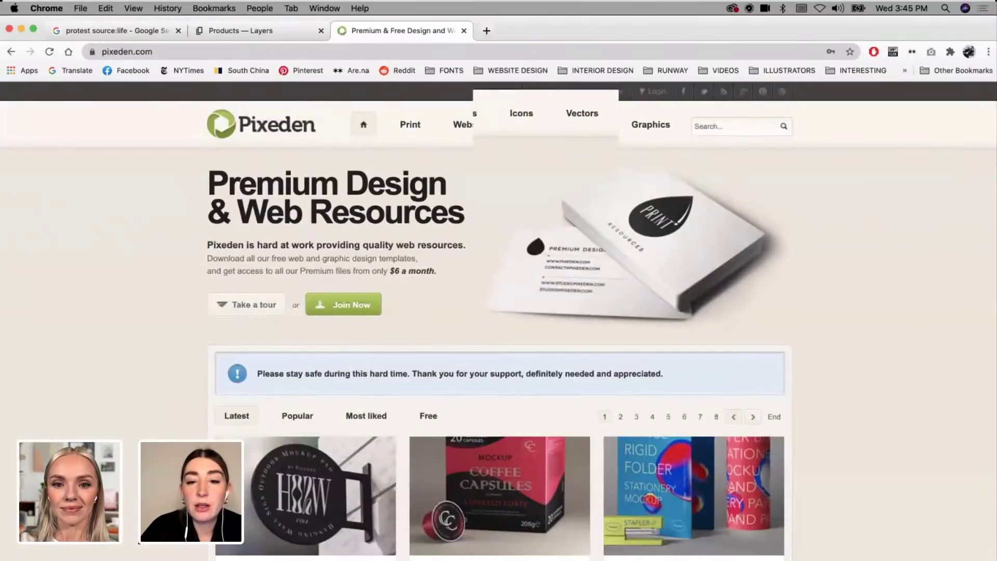
scroll(498, 311, down, 15)
key(super+w)
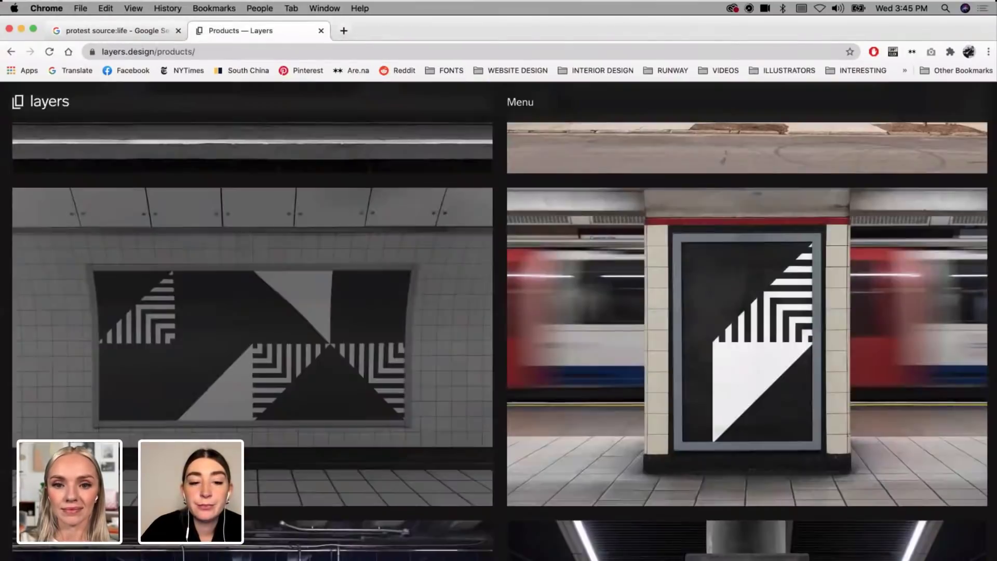
Step: Return to InDesign and apply the black C-Master to both pages of spread 24–25
click(329, 550)
scroll(390, 258, down, 5)
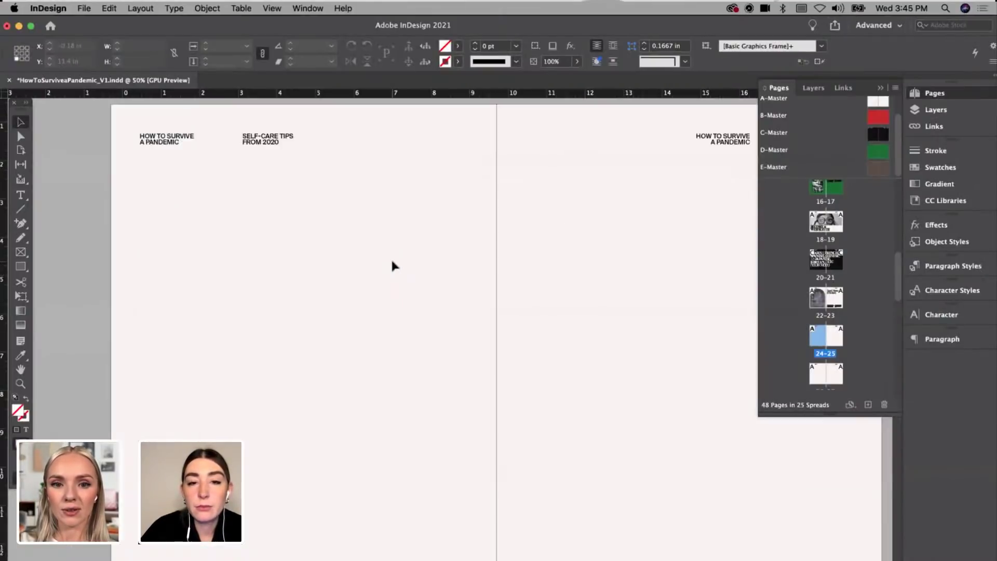
scroll(393, 264, up, 3)
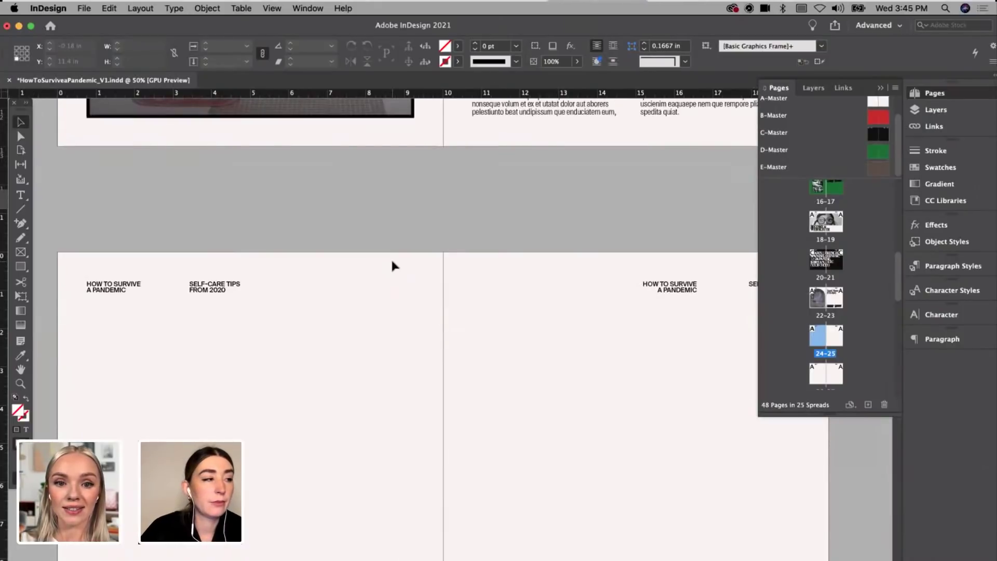
drag(838, 319, 826, 335)
drag(814, 396, 834, 336)
scroll(445, 241, down, 2)
scroll(445, 240, down, 1)
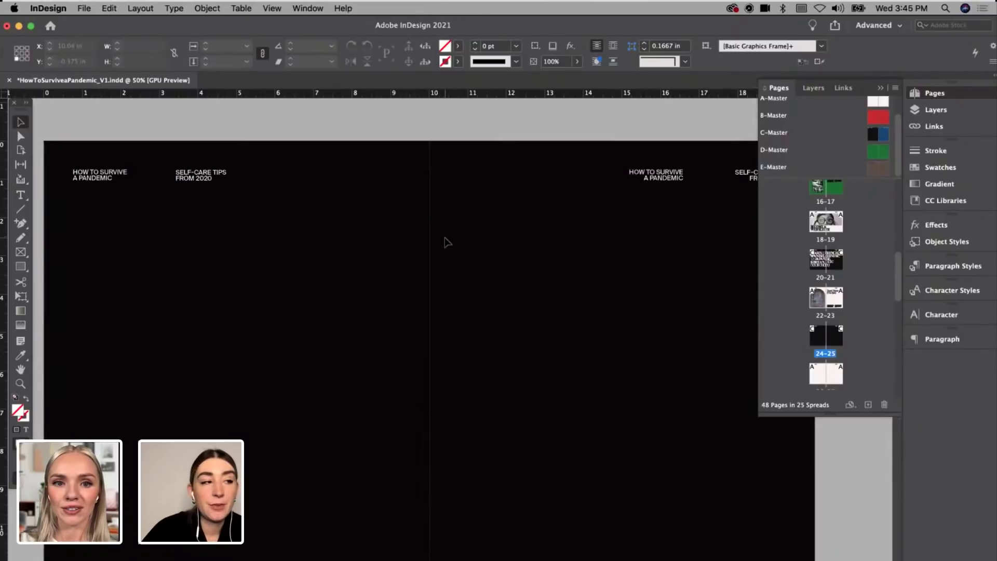
Step: Switch to the LIST document in TextEdit and copy the first two "Call your friends" tips
scroll(445, 240, up, 10)
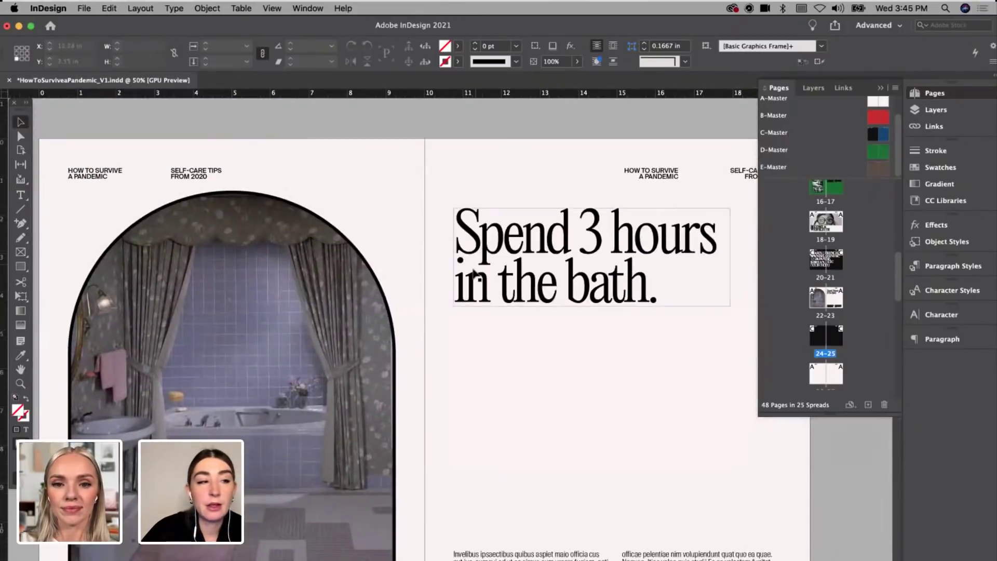
scroll(474, 273, down, 6)
click(563, 554)
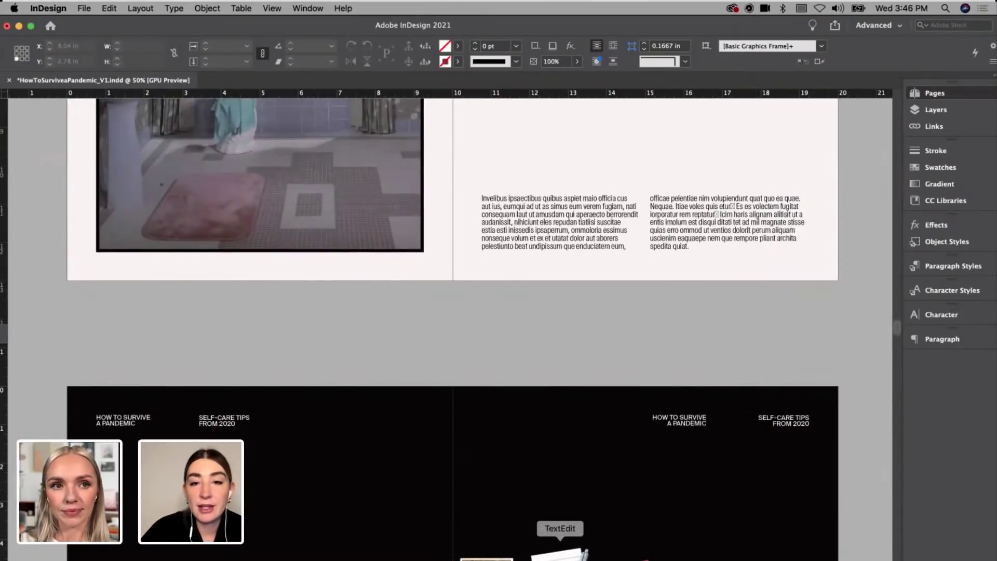
click(448, 203)
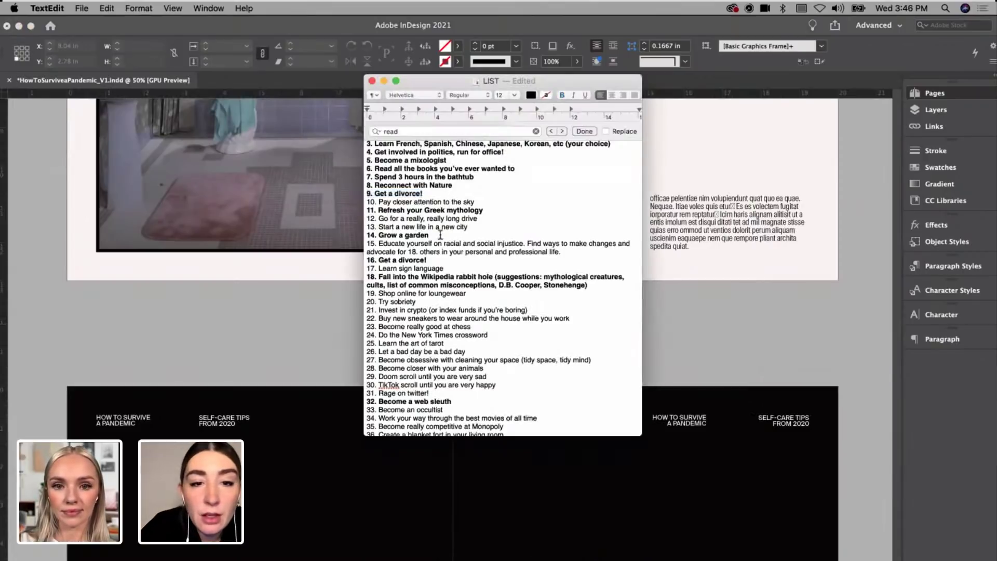
scroll(430, 262, down, 2)
scroll(429, 262, up, 5)
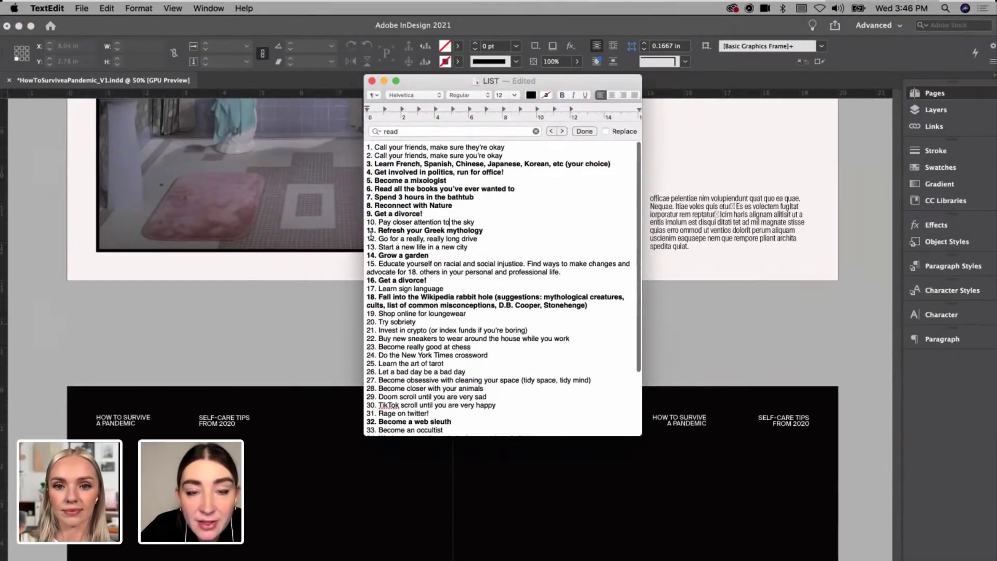
scroll(275, 306, up, 5)
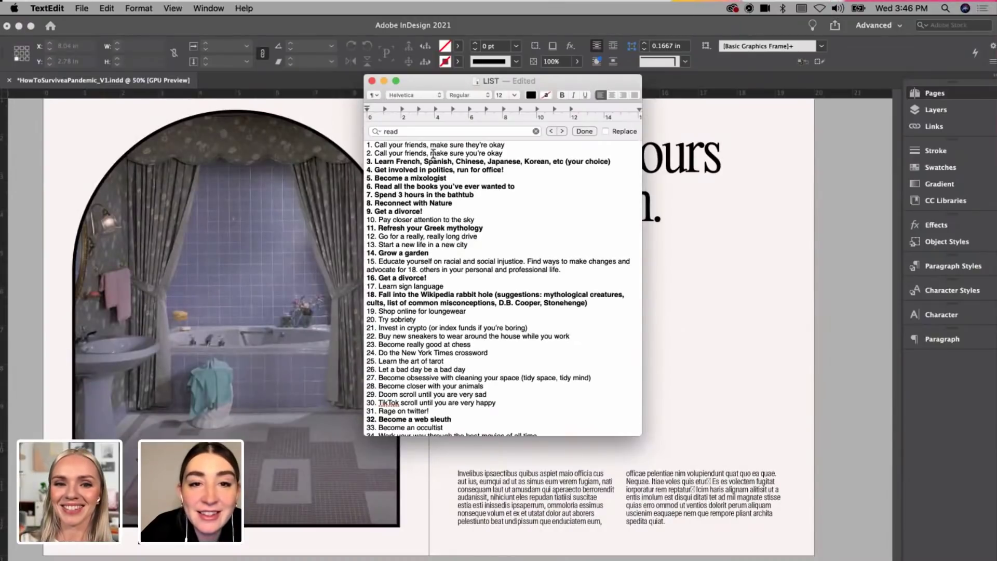
drag(438, 85, 611, 268)
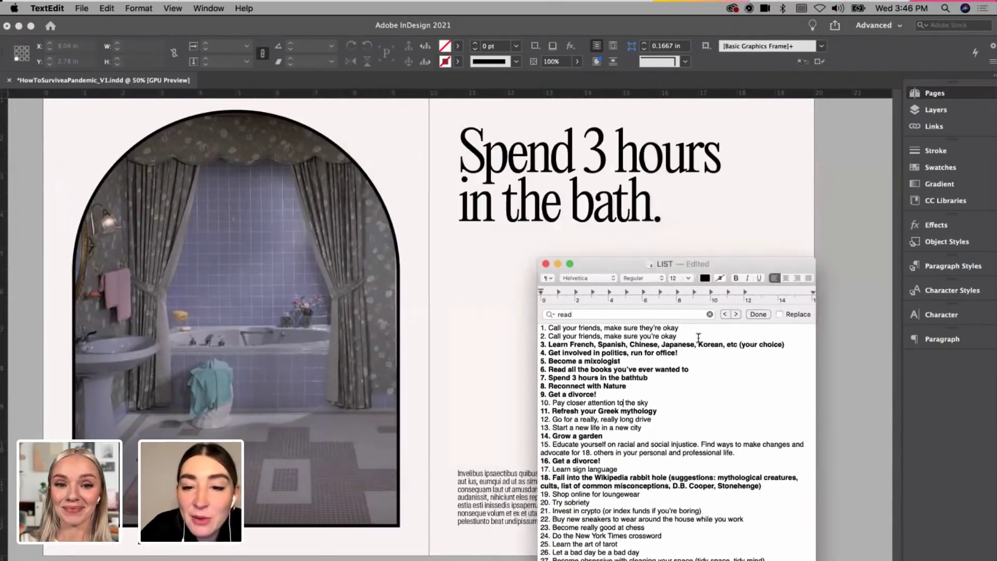
drag(478, 335, 473, 325)
key(super+c)
click(473, 322)
Step: Paste the copied tips into a new text frame on the black spread 24–25 and apply Character Style 1
scroll(474, 326, down, 8)
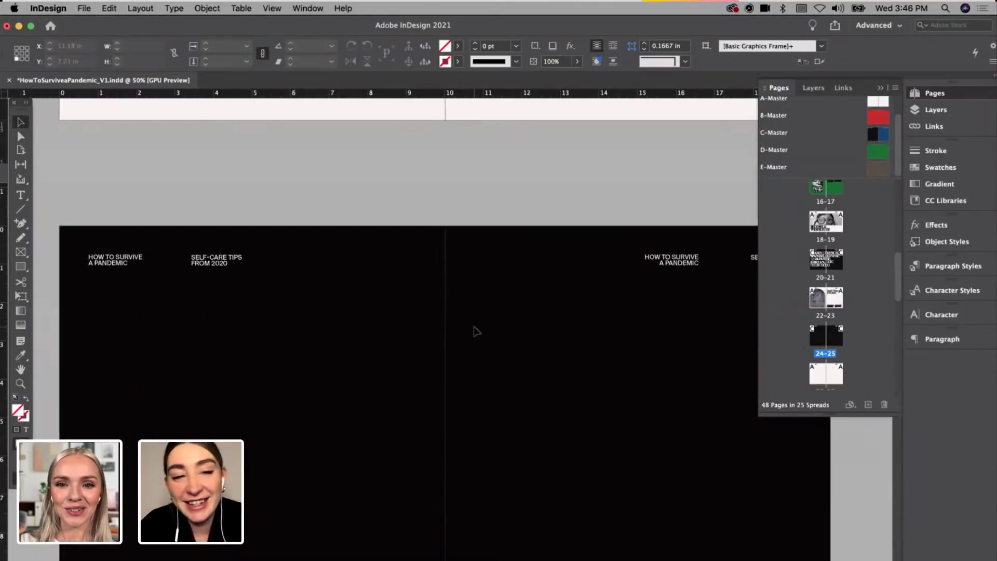
scroll(477, 331, down, 1)
key(t)
drag(162, 285, 287, 301)
key(super+v)
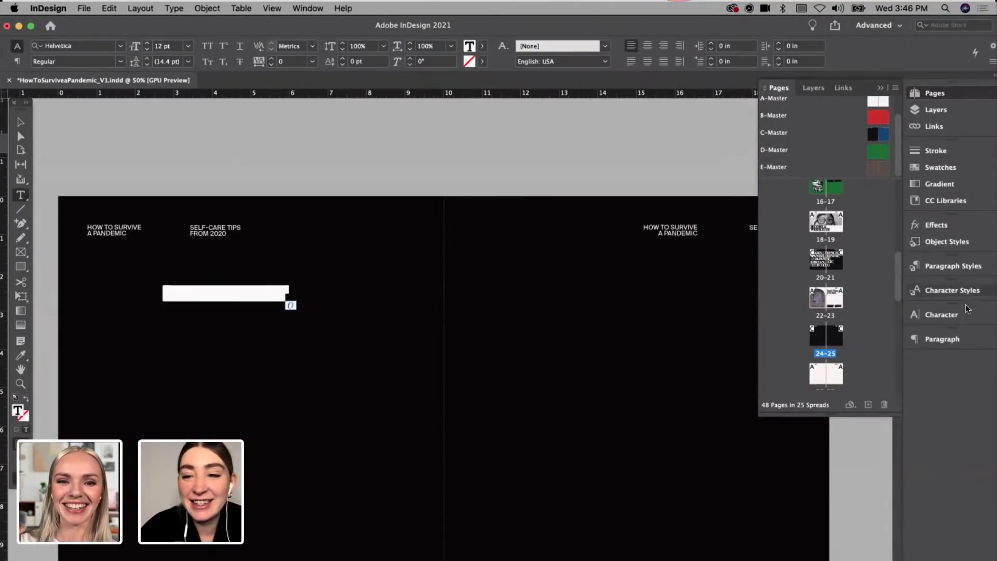
click(938, 295)
click(842, 327)
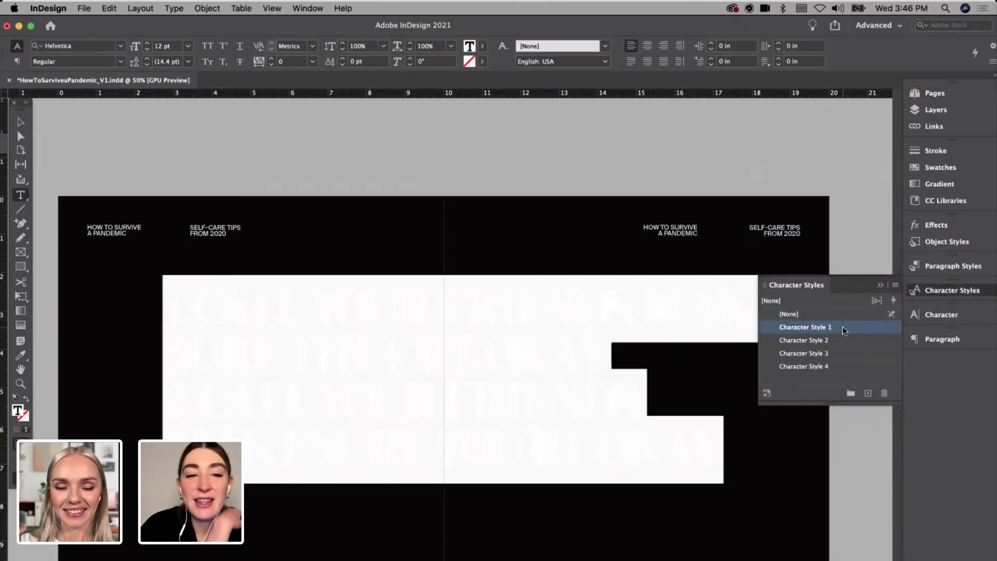
Step: Set the fill colour of all the pasted tip text to [Paper]
click(495, 348)
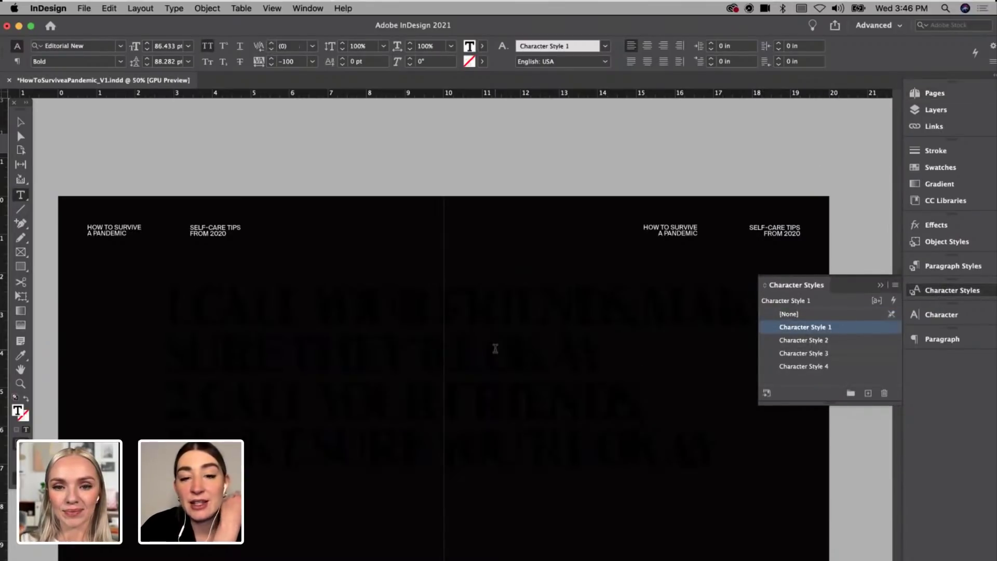
key(super+a)
click(482, 46)
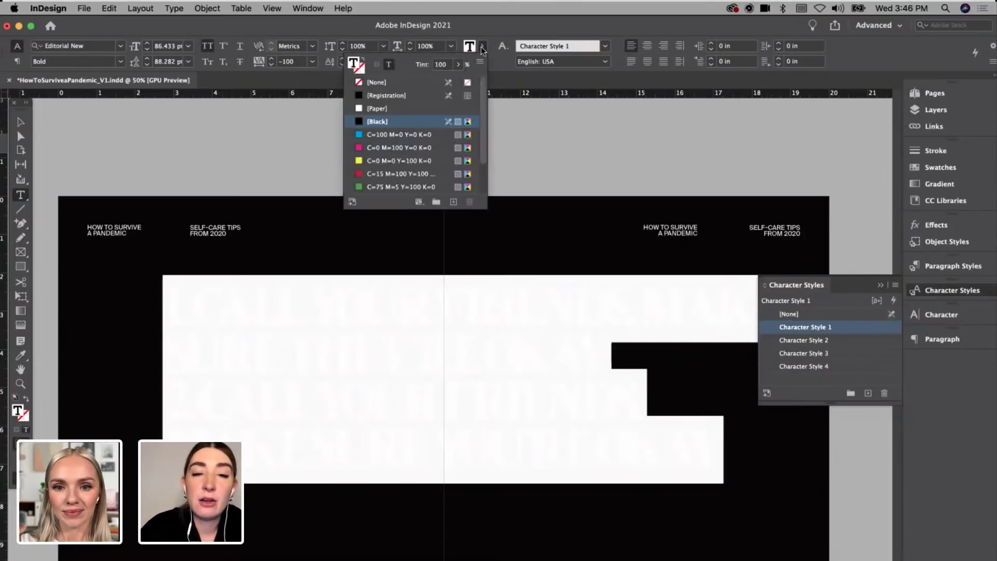
click(390, 109)
click(376, 348)
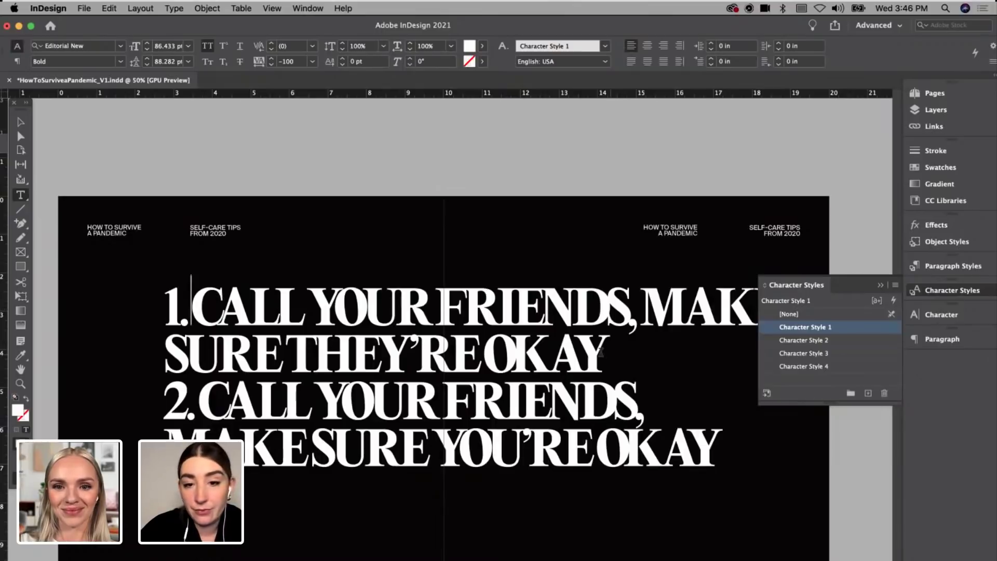
Step: Delete the second tip and the leading "1." so the heading reads only "Call your friends, make sure they're okay"
drag(609, 354, 711, 486)
scroll(711, 487, right, 2)
key(BackSpace)
key(super+a)
click(174, 307)
key(BackSpace)
key(BackSpace)
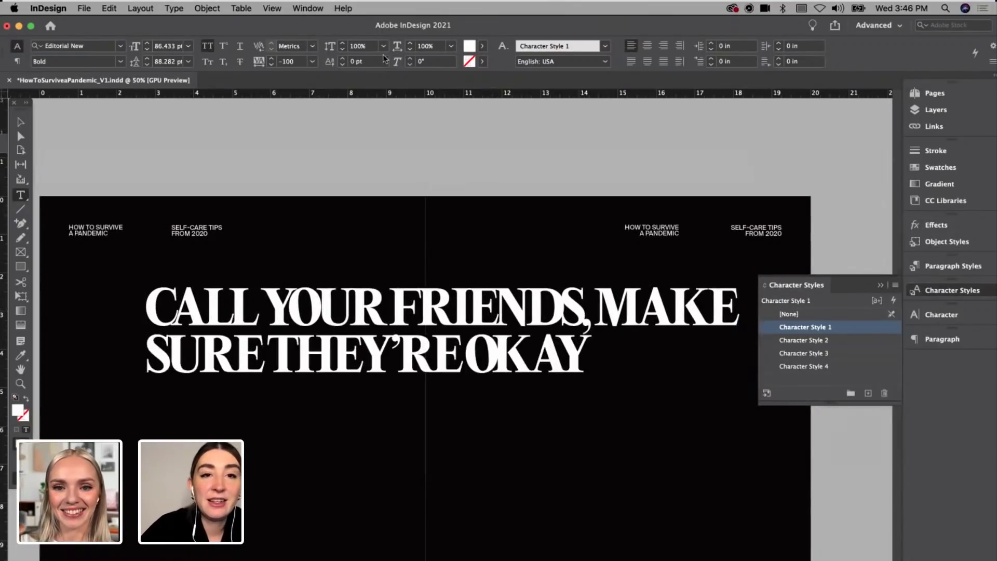
Step: Set the friends heading's tracking to -75 and turn off All Caps
key(super+a)
click(312, 61)
click(300, 87)
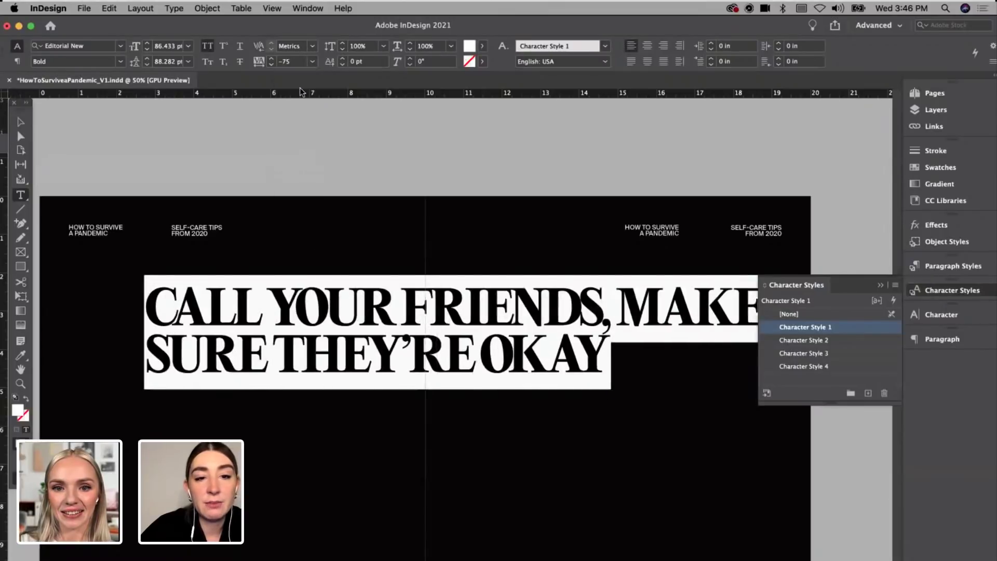
click(207, 46)
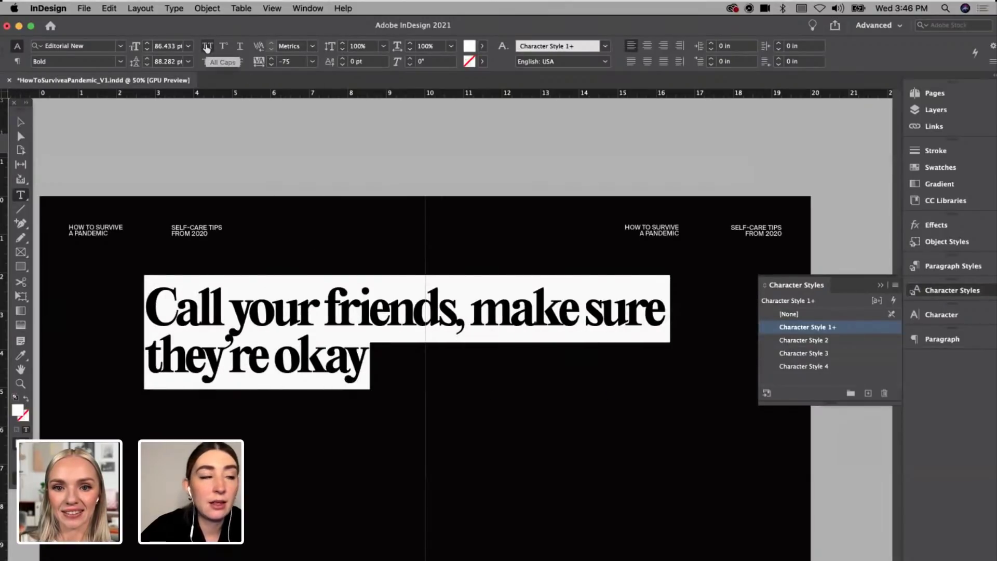
Step: Break the friends heading onto a second line after "friends," and set its font style to Light
click(474, 307)
key(Return)
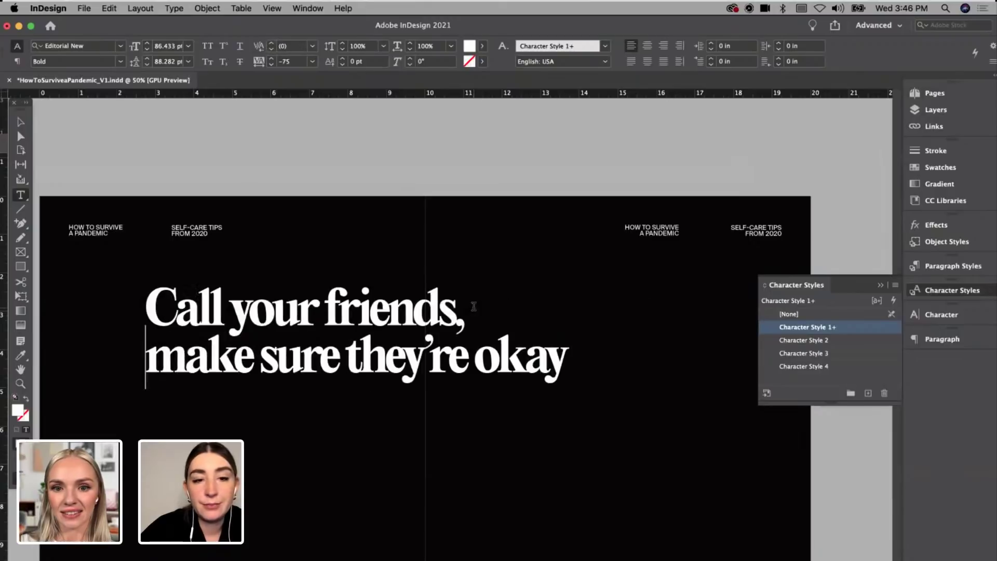
key(super+a)
click(121, 61)
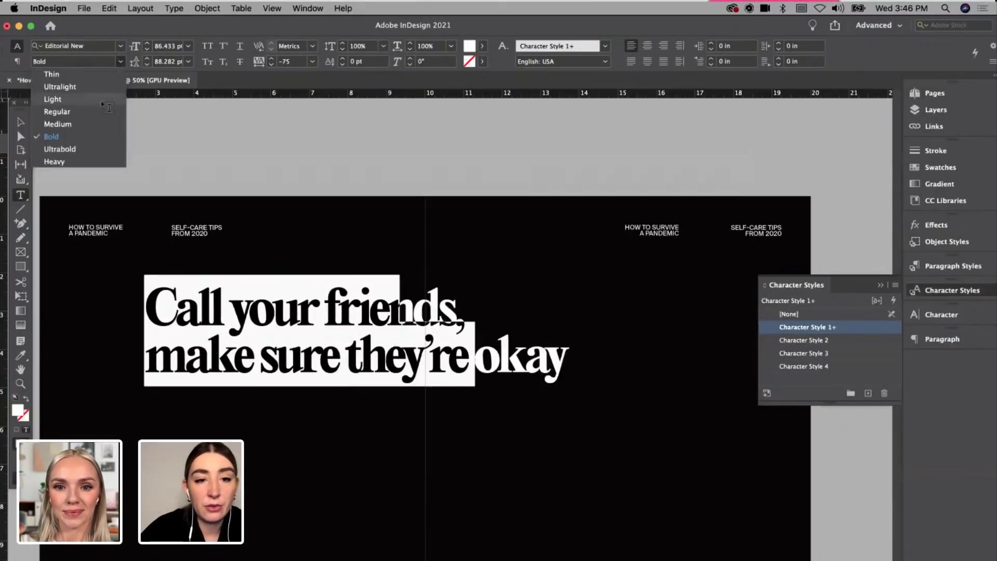
click(101, 101)
Step: Shrink the heading's text frame to about 9.24 × 2.6 in and move it to the left page's margin below the running header
click(21, 122)
click(294, 281)
click(607, 419)
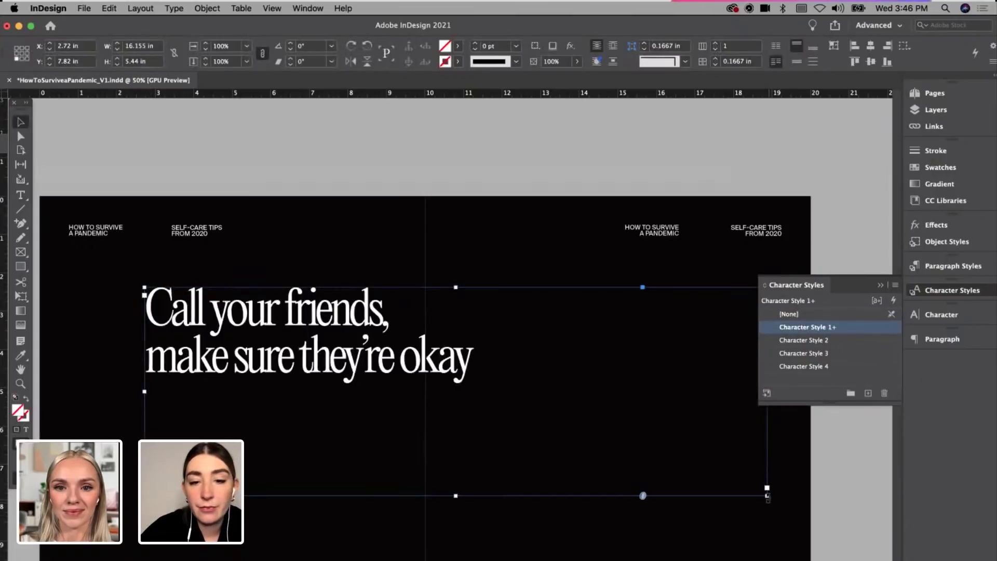
drag(768, 494, 473, 386)
drag(472, 336, 500, 336)
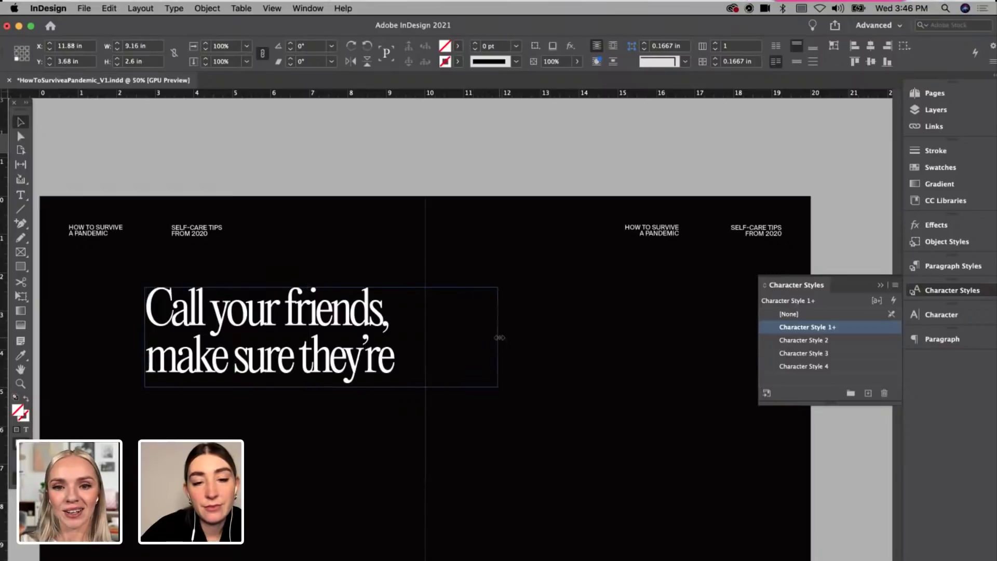
drag(365, 367, 283, 337)
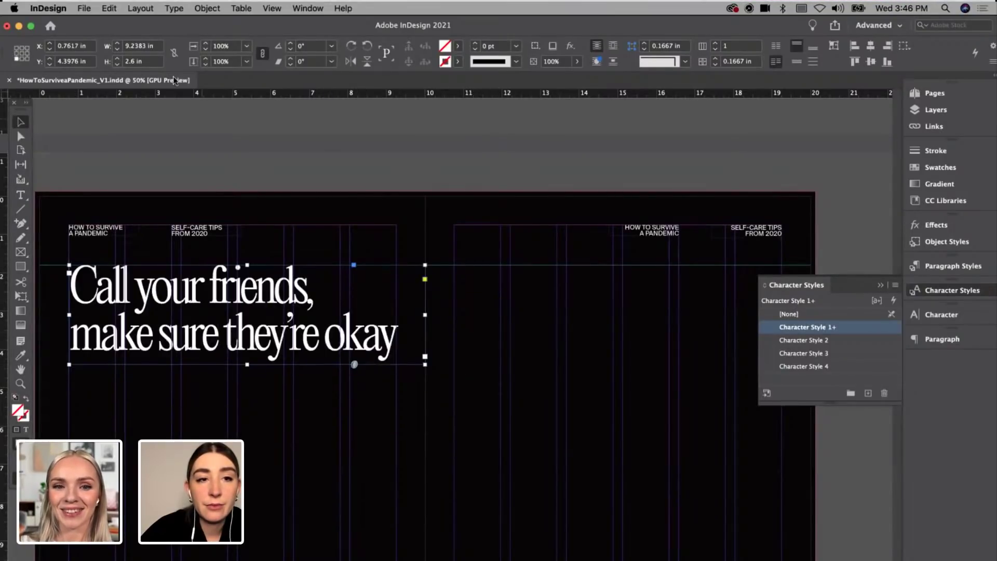
Step: Set the friends heading's font size to 82 pt and its leading to 79 pt
click(20, 197)
click(147, 49)
click(147, 49)
click(147, 49)
click(147, 49)
click(147, 48)
click(148, 64)
click(148, 64)
click(148, 64)
click(148, 65)
click(148, 64)
click(148, 64)
click(148, 65)
click(148, 65)
click(148, 65)
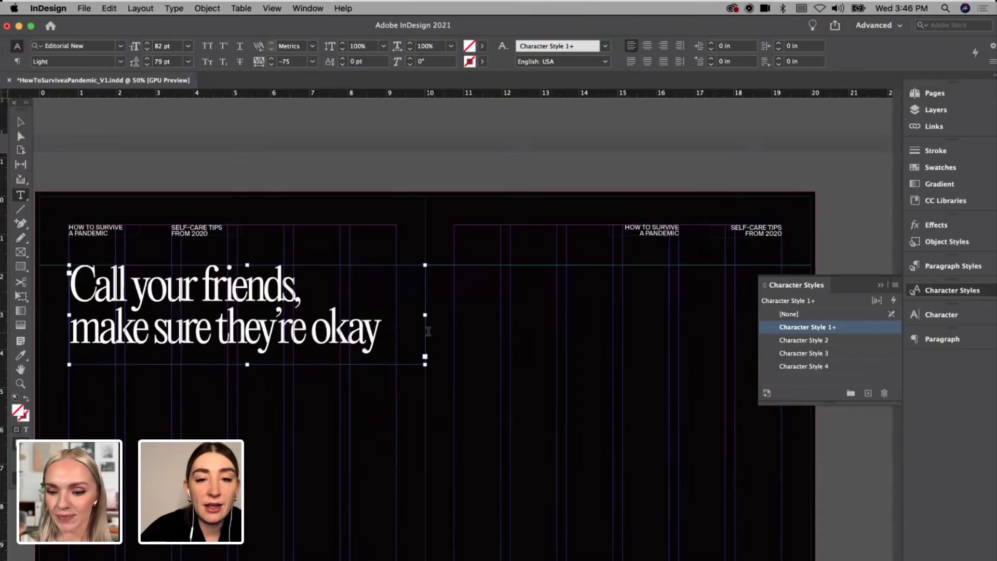
Step: End the heading with a full stop, then scale the frame and its text down to about 7.68 in wide
click(19, 125)
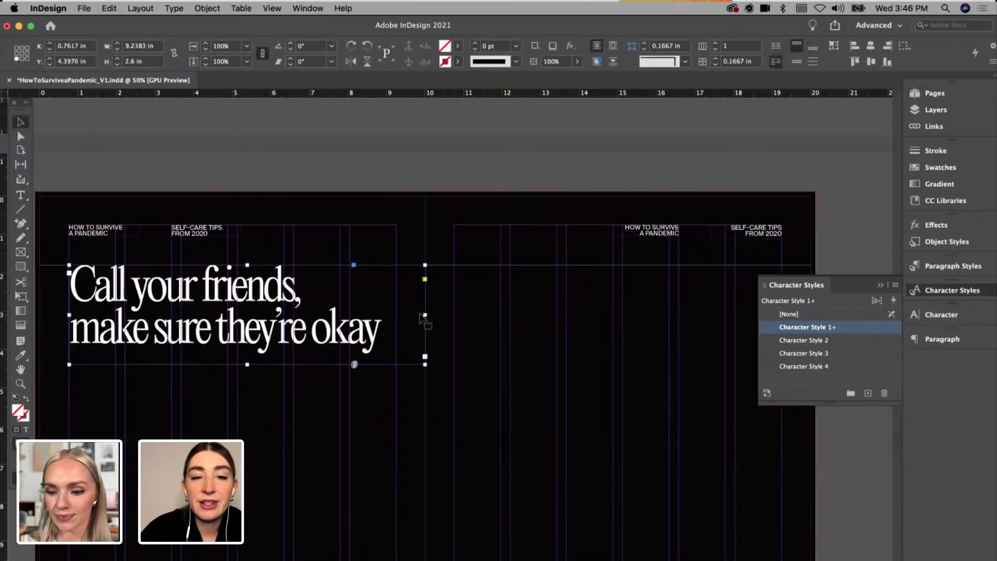
double_click(383, 335)
text(.)
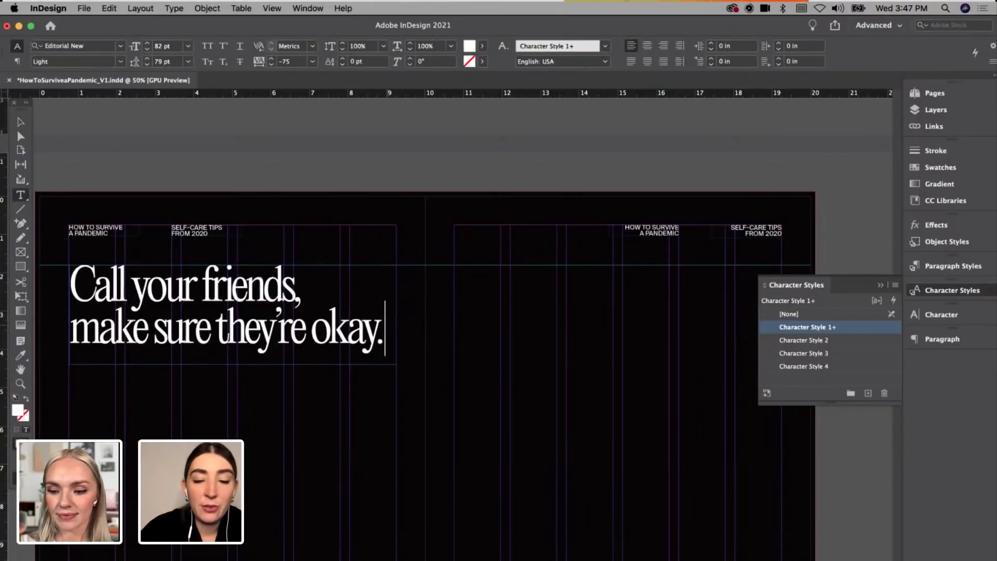
key(Escape)
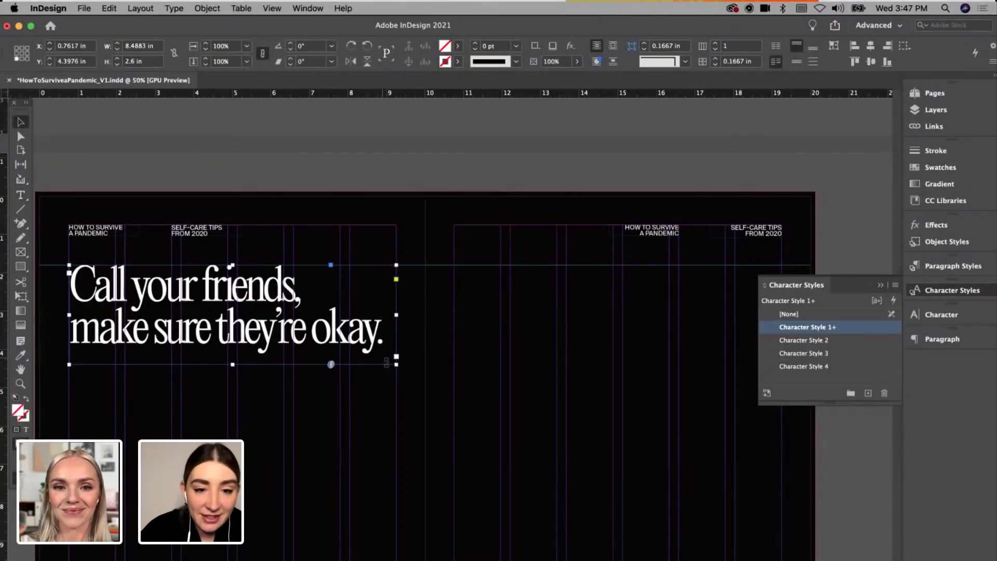
drag(396, 365, 608, 414)
Step: Duplicate the heading onto the right page's margin and change "they're" to "you're" in the copy
drag(461, 374, 612, 315)
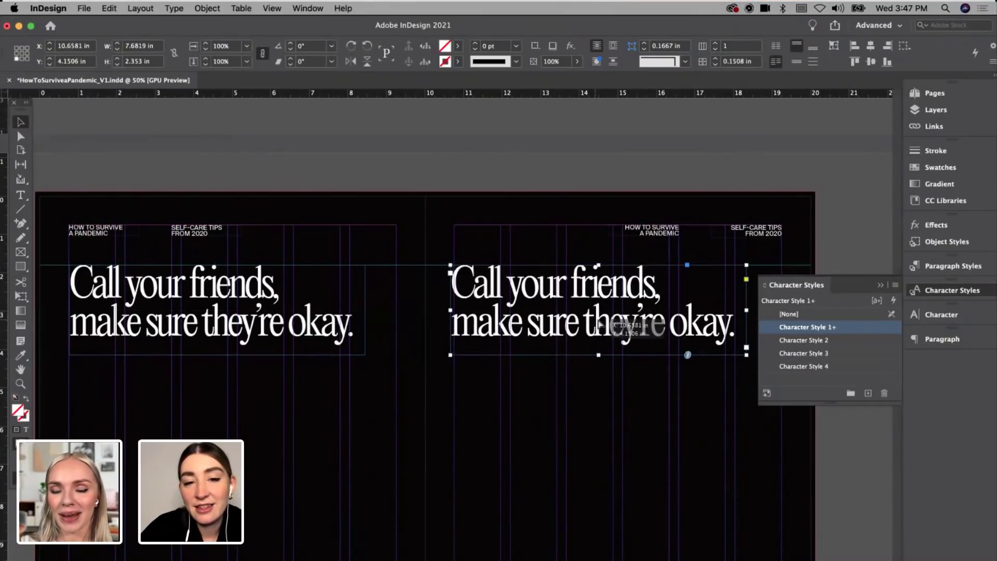
double_click(643, 328)
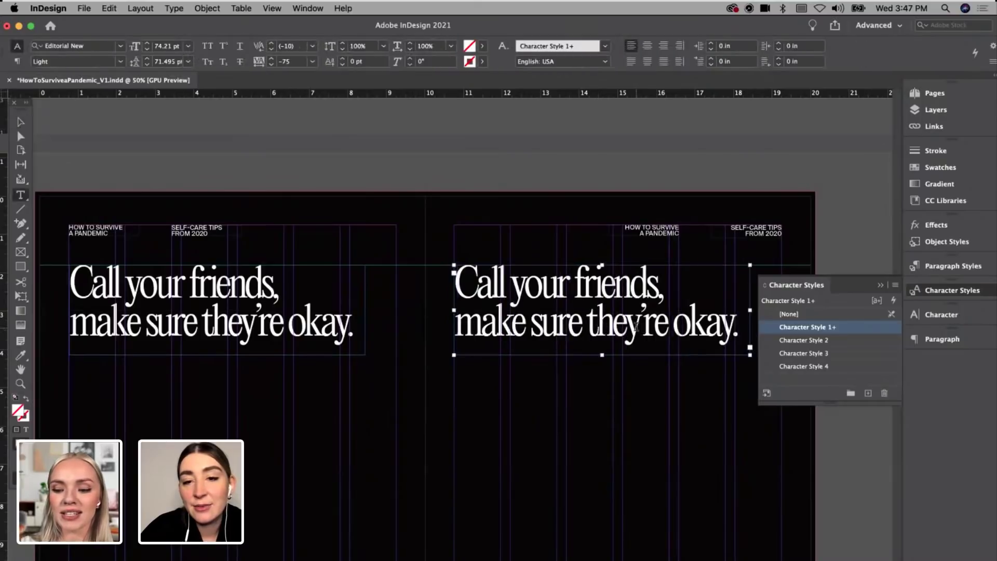
drag(636, 326, 585, 327)
text(you)
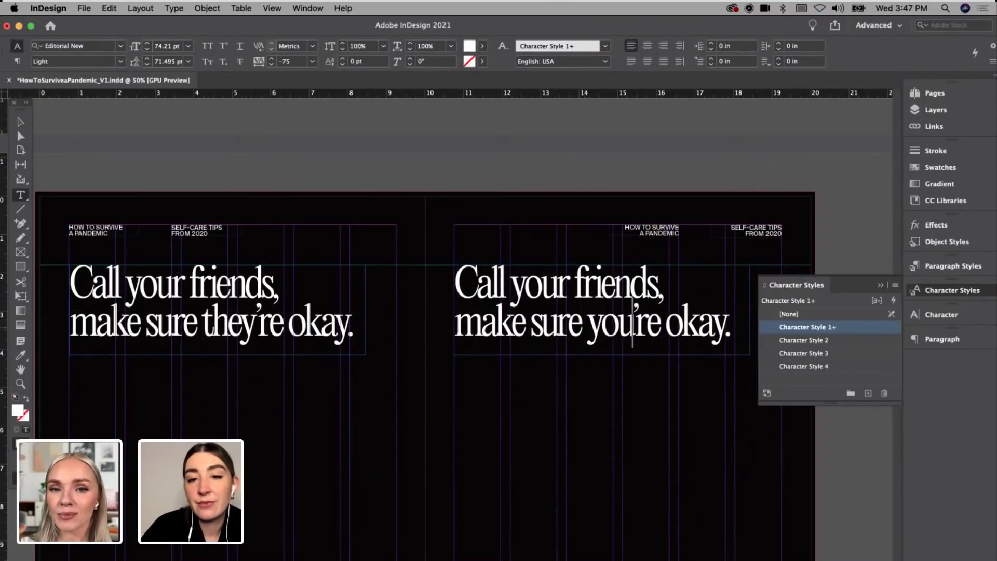
click(19, 123)
click(56, 161)
Step: Place CallYourFriends1.jpeg from the Photos folder below the left heading and enlarge it across the fold to about 10.74 × 7.33 in
key(w)
scroll(221, 344, down, 3)
key(super+minus)
key(super+equal)
key(w)
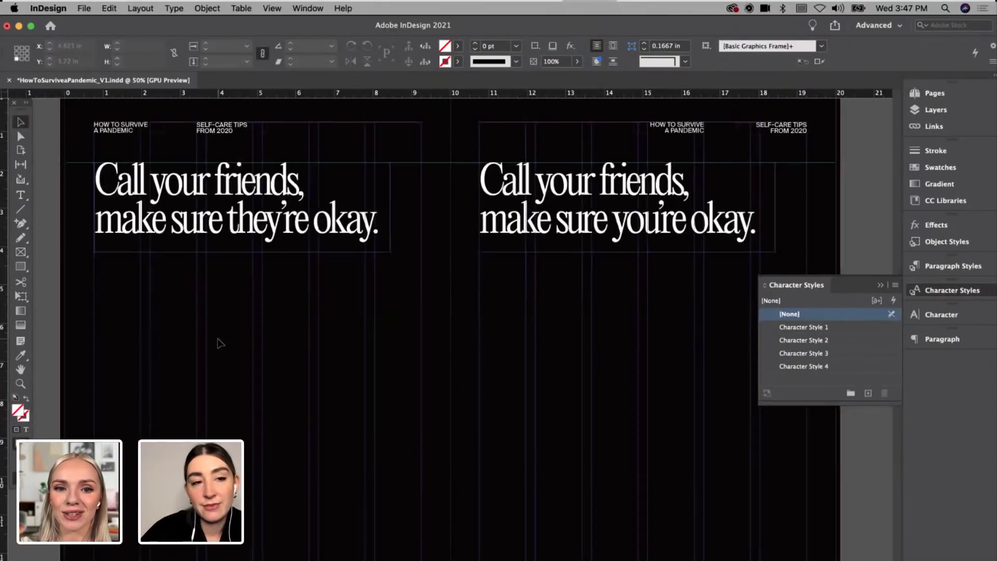
scroll(221, 345, down, 1)
key(super+Tab)
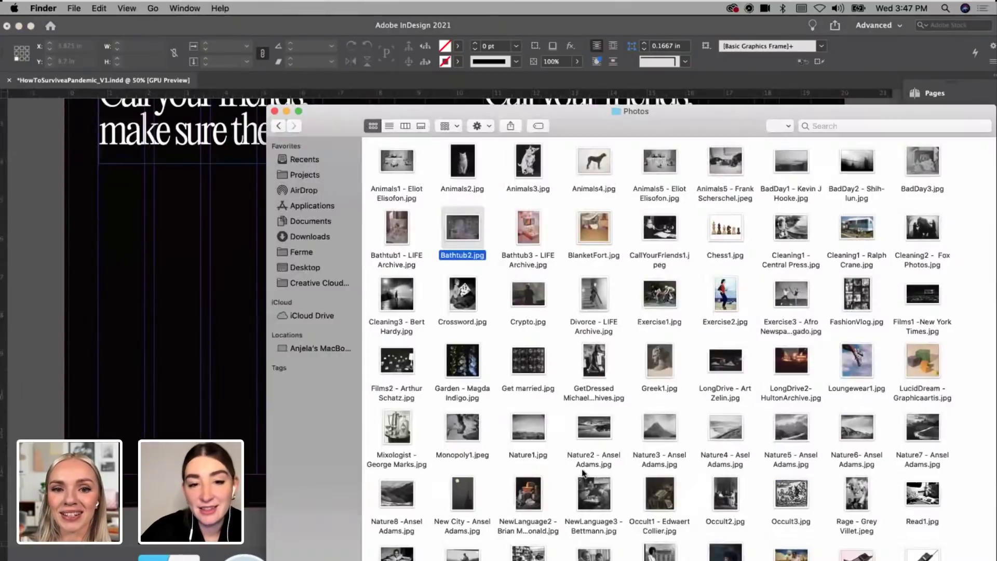
click(465, 304)
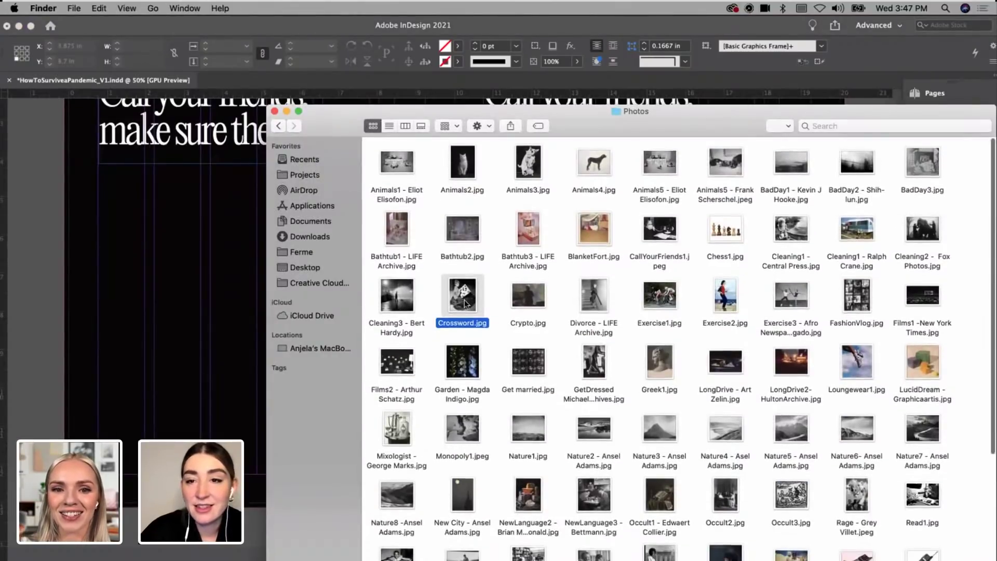
drag(660, 227, 484, 414)
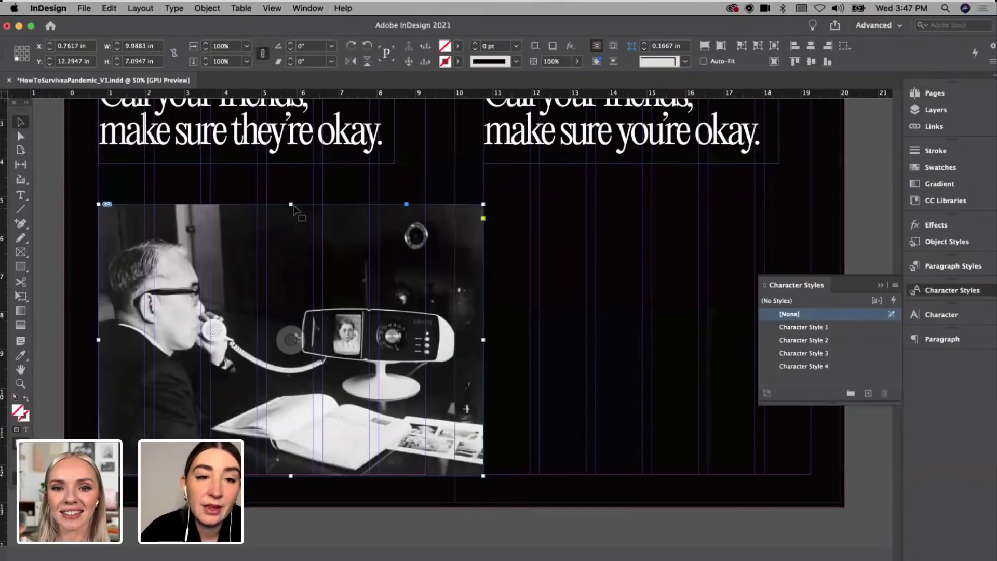
drag(291, 204, 292, 215)
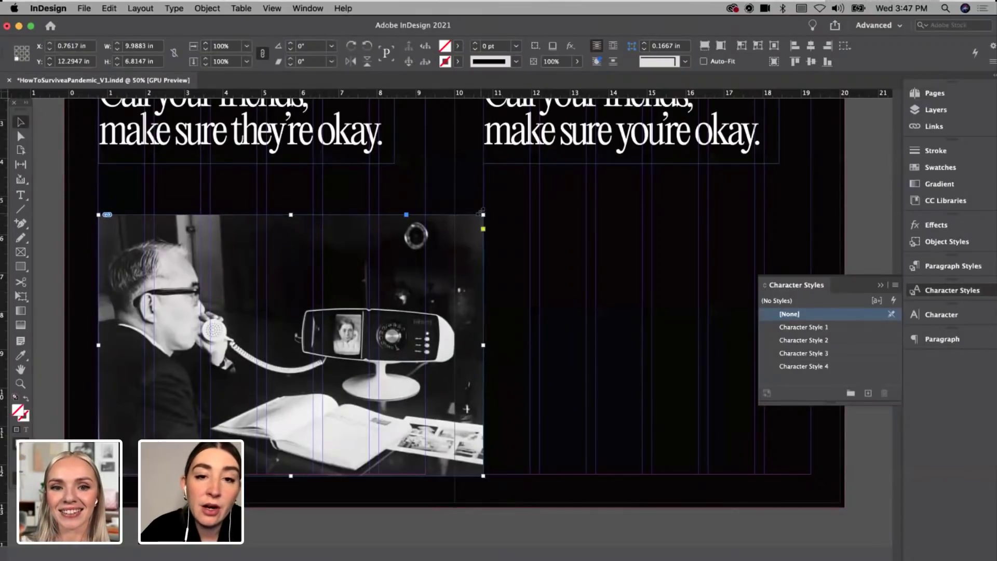
drag(483, 214, 513, 211)
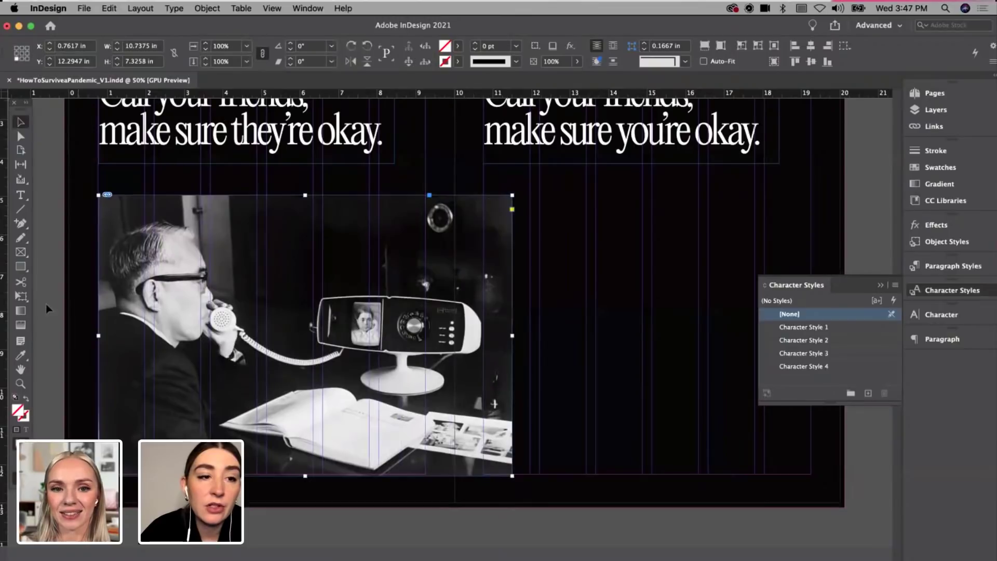
Step: Give the phone photo a 6 pt stroke in the C=1 M=2 Y=3 K=0 swatch and preview the spread without guides
click(21, 267)
click(459, 61)
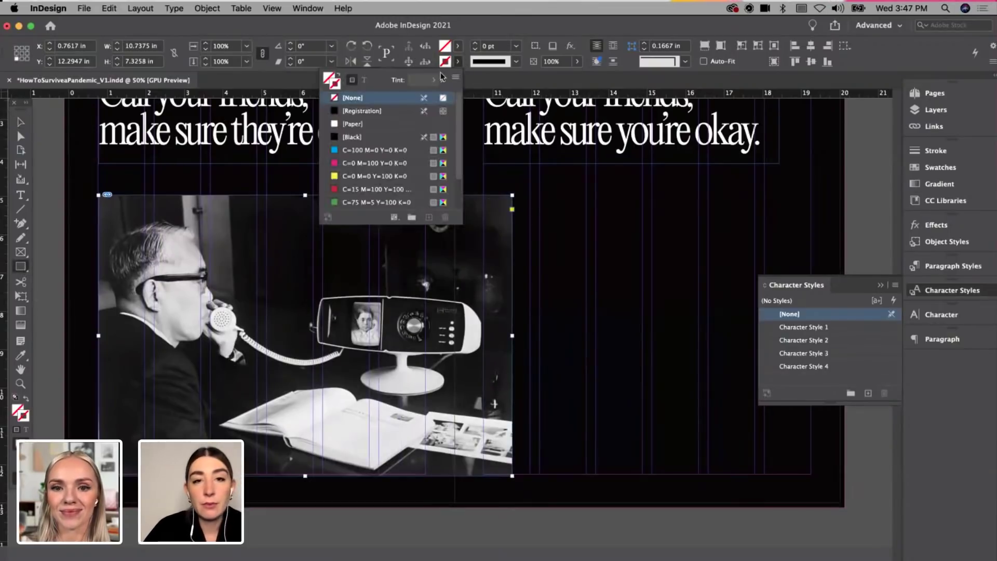
click(372, 125)
scroll(414, 145, down, 3)
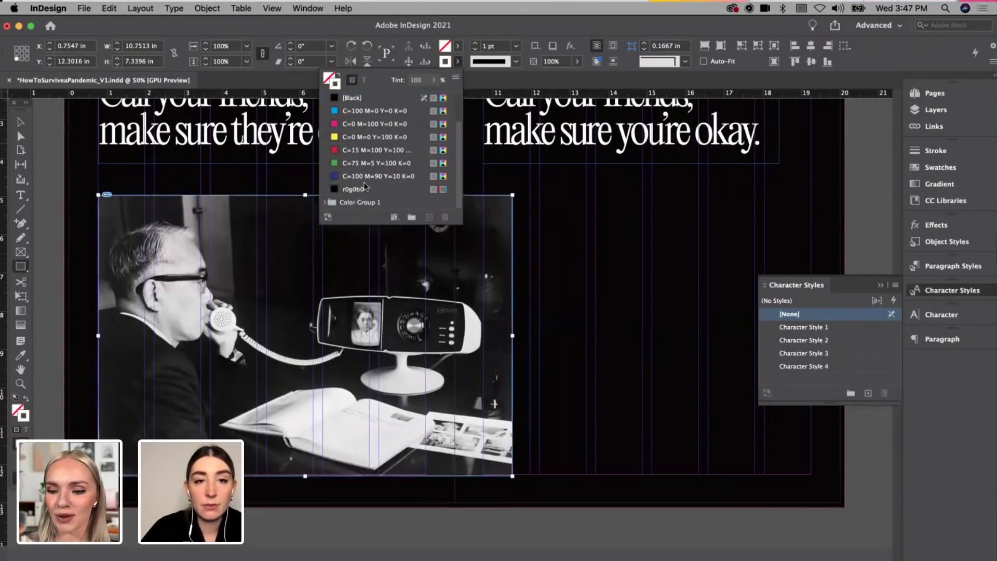
click(325, 202)
click(350, 202)
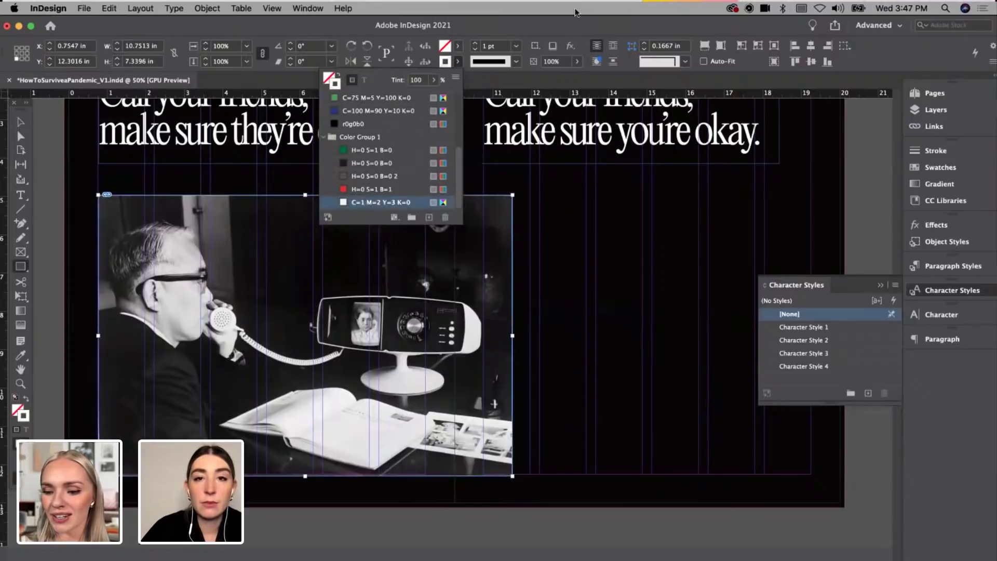
click(476, 44)
click(476, 45)
click(477, 44)
click(476, 45)
click(476, 45)
key(w)
click(115, 245)
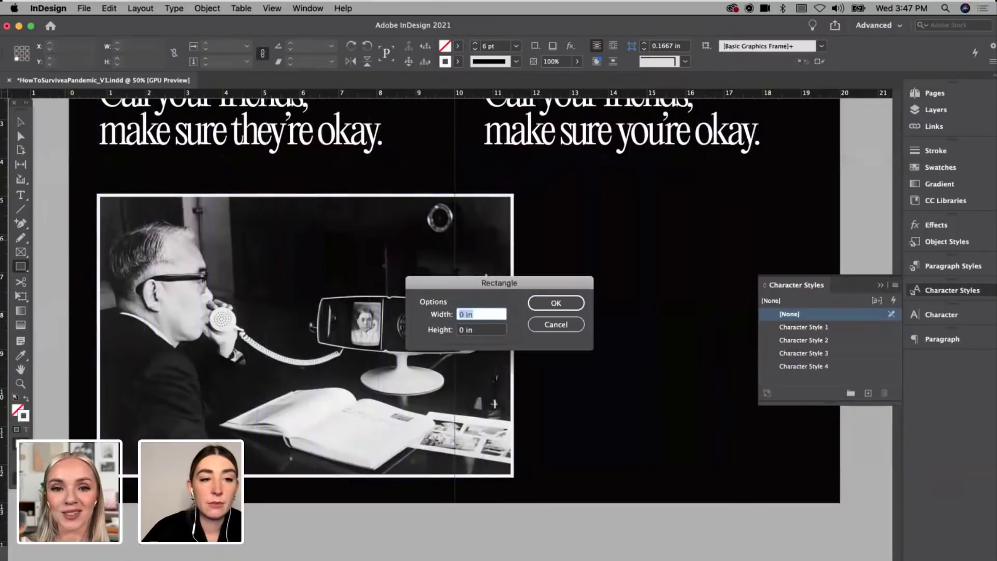
click(555, 325)
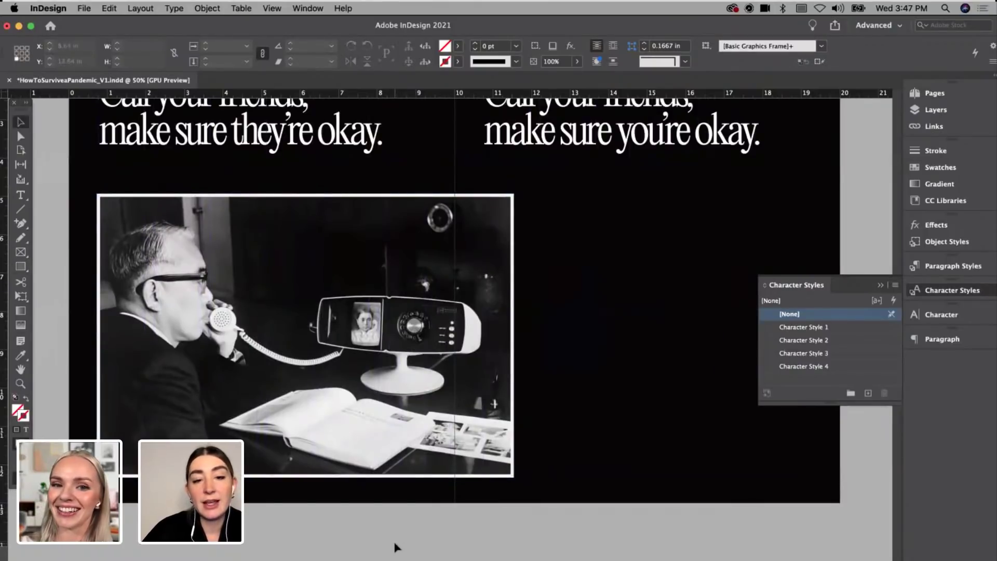
Step: Review the friends spread alongside the book's other spreads to compare their layouts
key(super+minus)
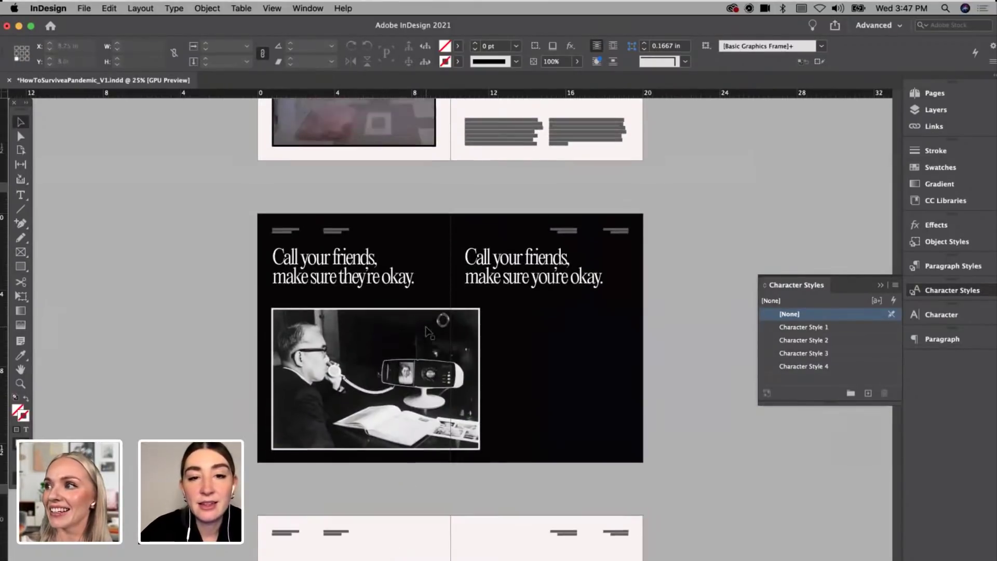
key(super+equal)
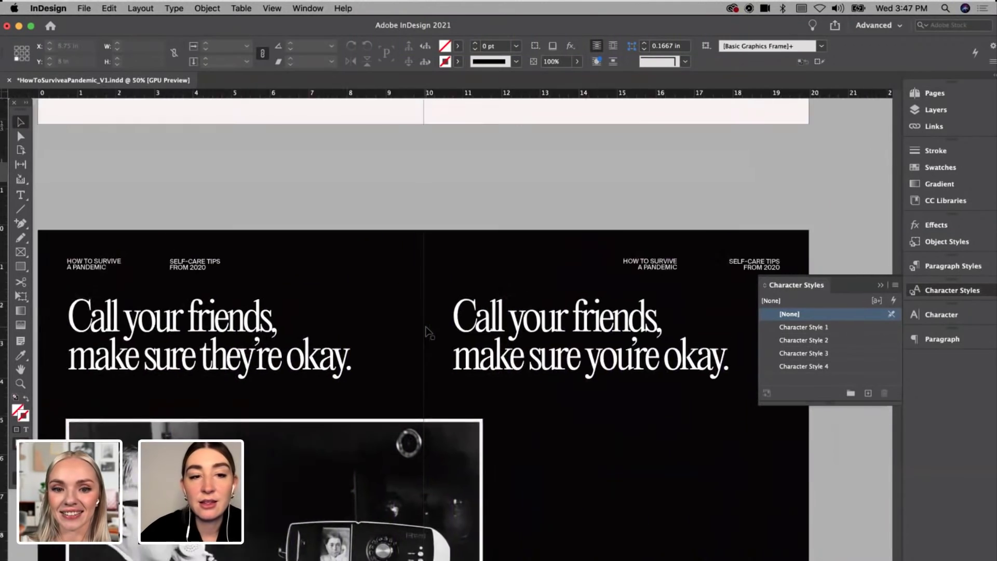
scroll(427, 332, down, 20)
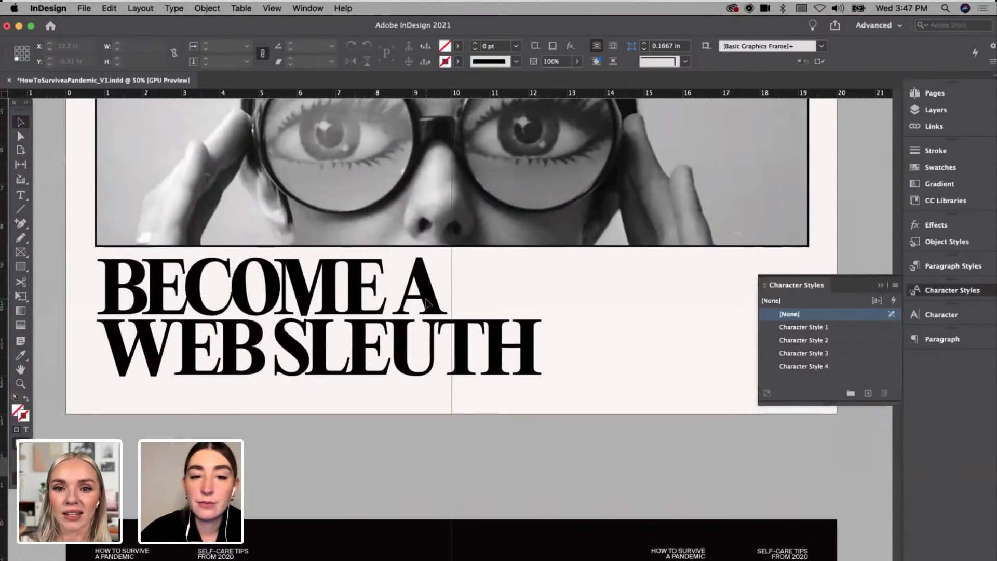
scroll(427, 304, up, 6)
scroll(427, 304, down, 20)
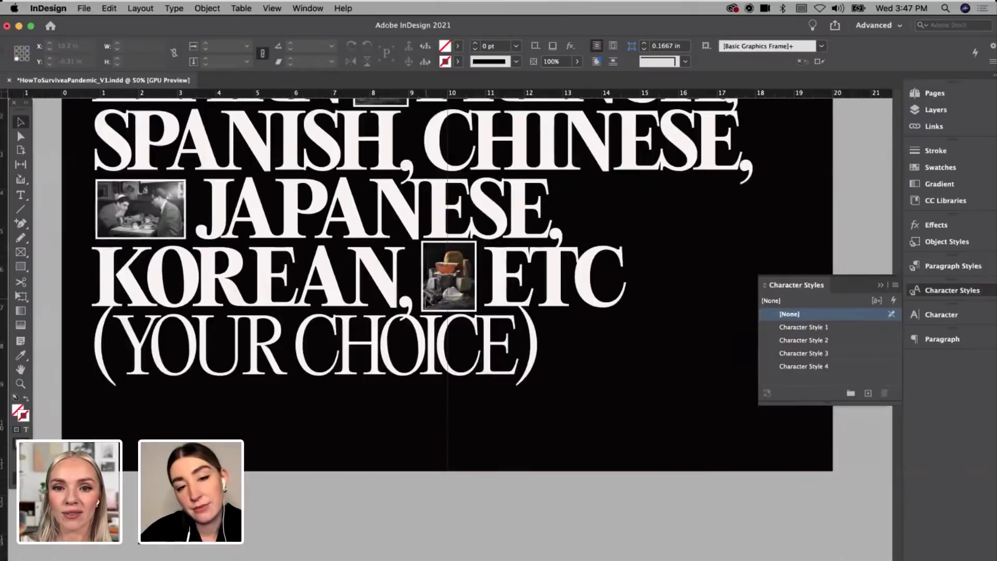
scroll(425, 300, down, 20)
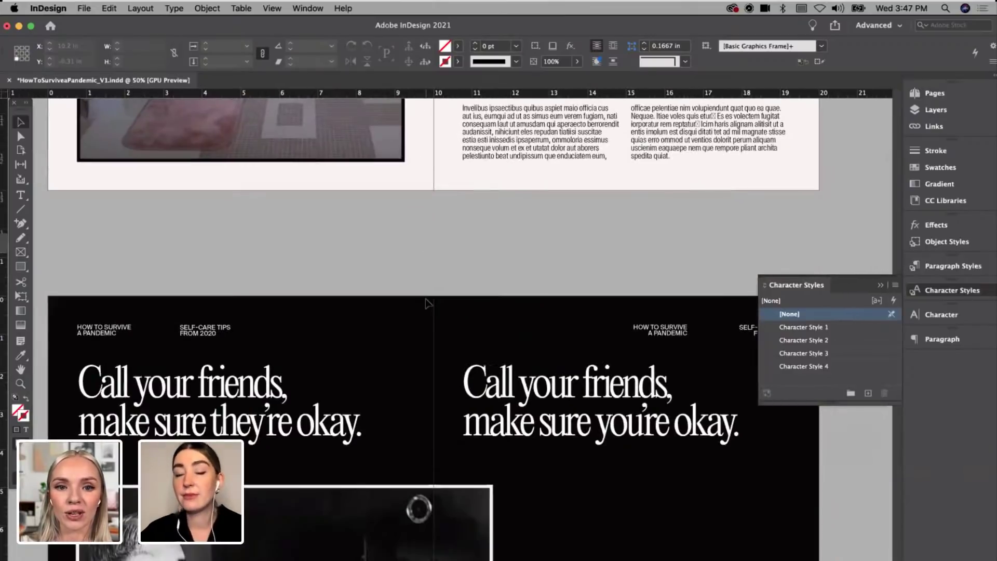
scroll(426, 303, down, 15)
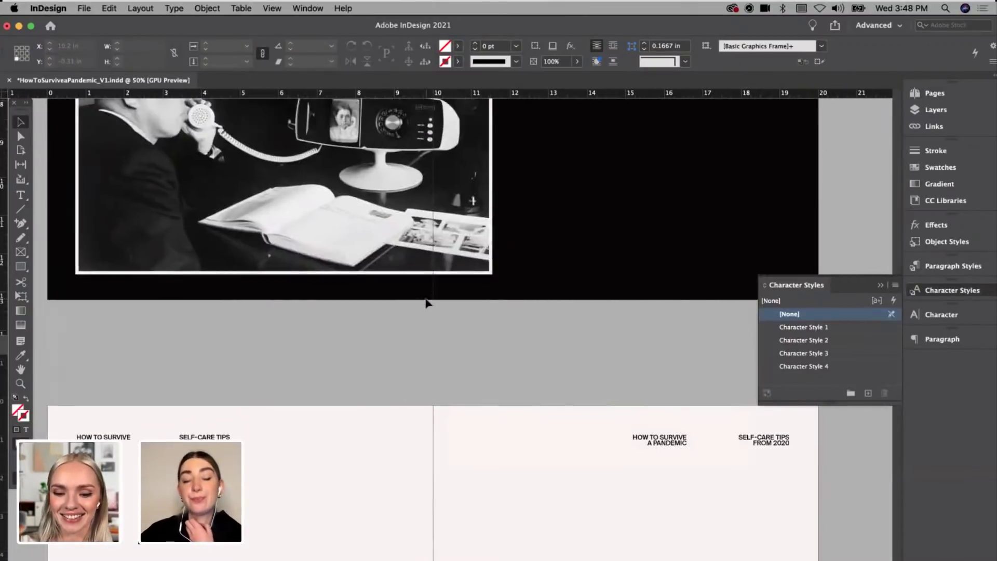
scroll(426, 304, up, 5)
scroll(426, 303, up, 3)
scroll(426, 303, down, 1)
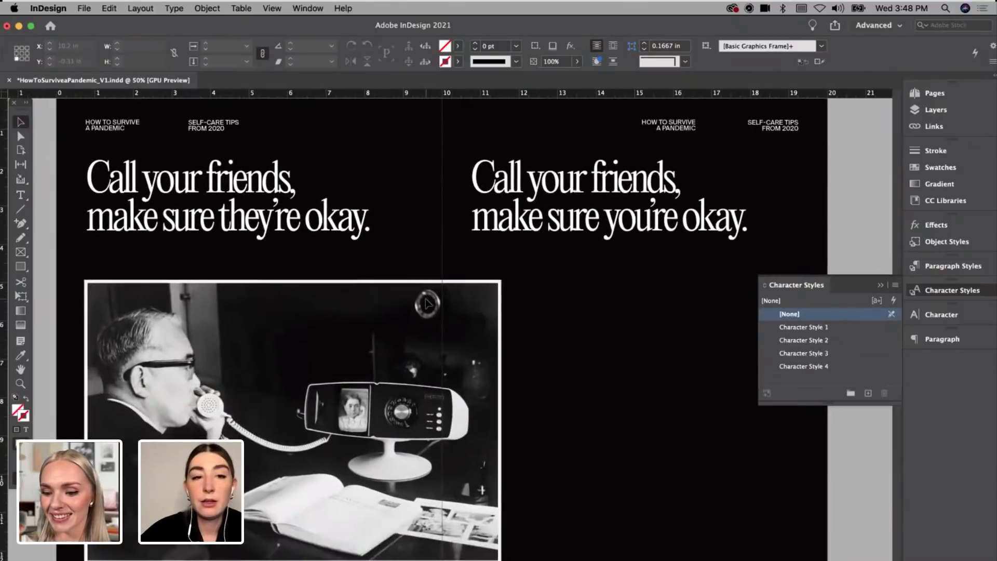
Step: Enlarge the phone photo proportionally to about 11.3 × 7.73 in and set its stroke weight back to 6 pt
click(404, 316)
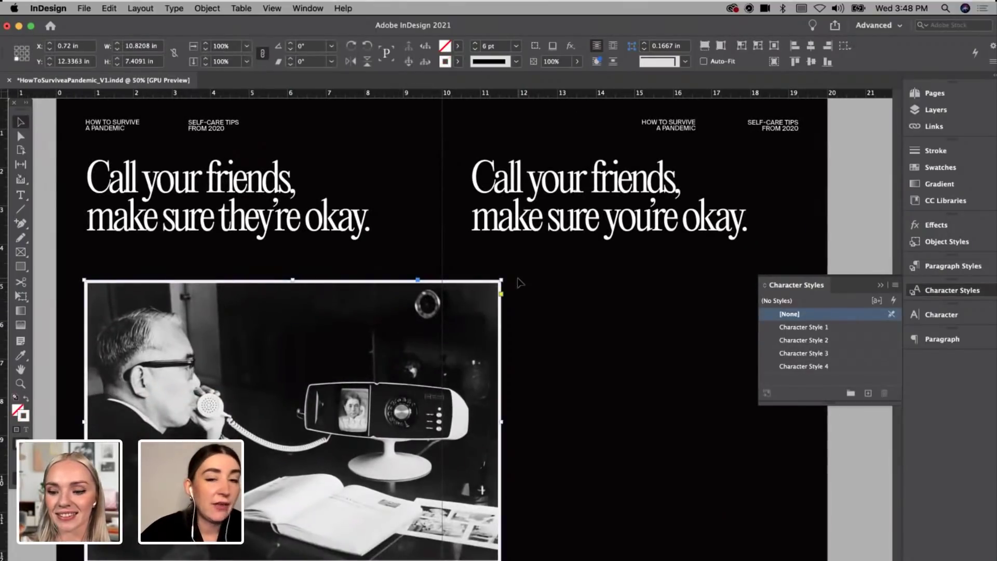
drag(502, 280, 521, 266)
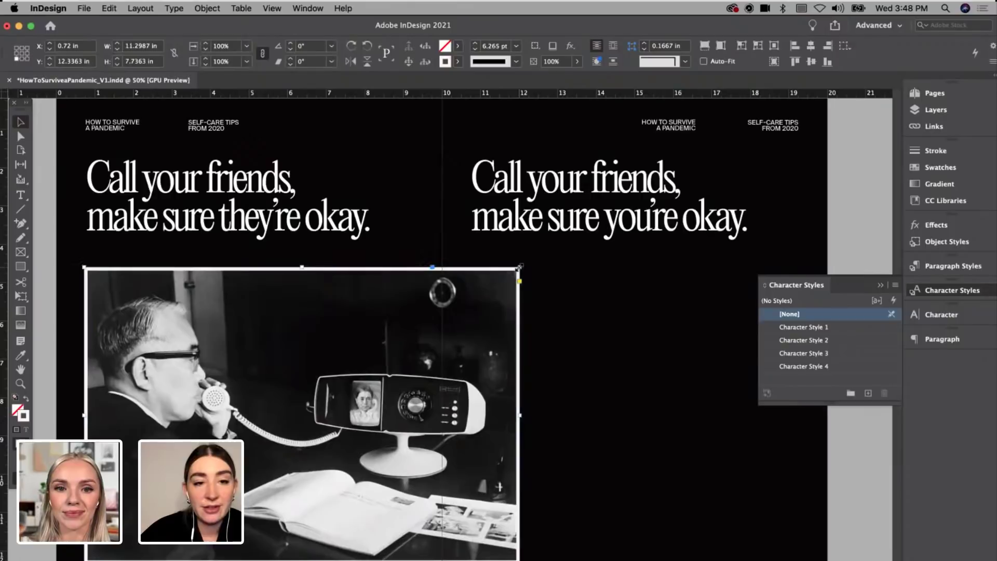
click(475, 50)
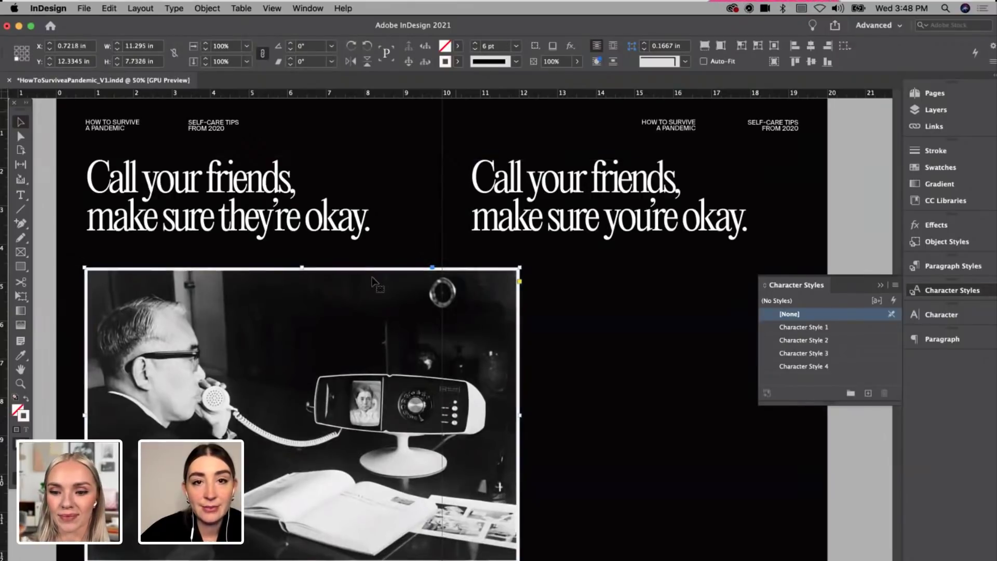
scroll(372, 281, down, 15)
scroll(372, 281, up, 3)
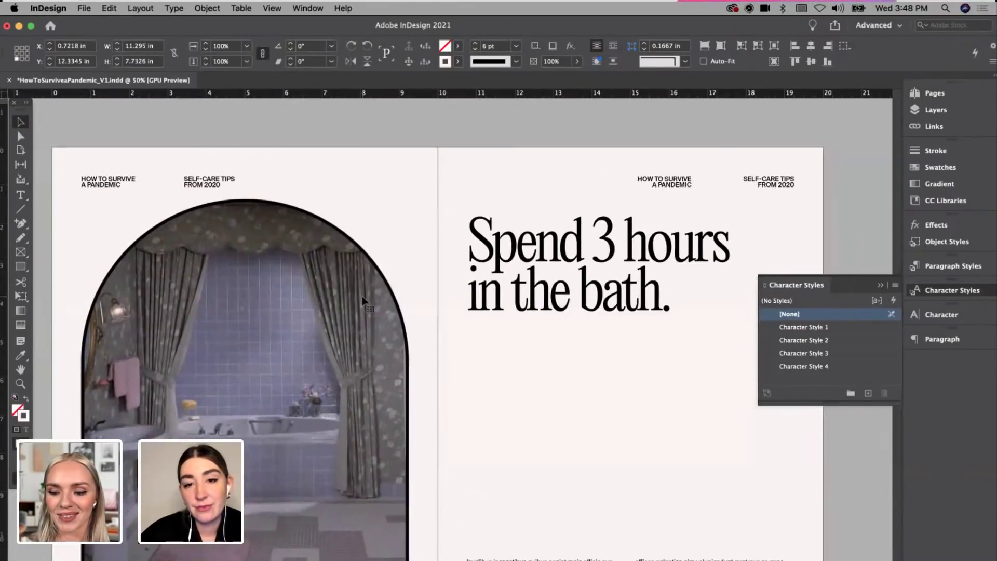
scroll(363, 298, down, 2)
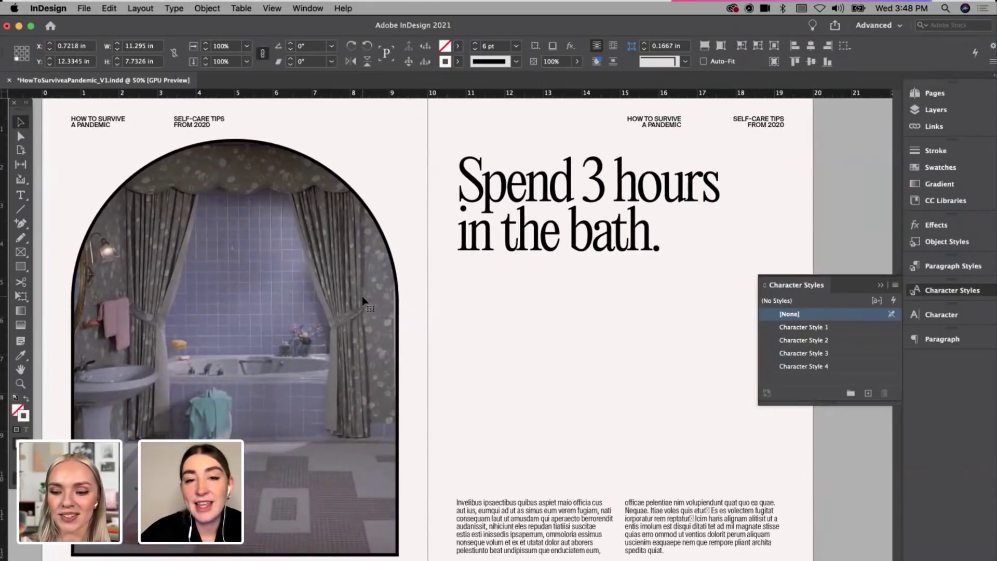
Step: Review the book's earlier spreads, from the bath spread back to Greek mythology, comparing their layouts, background colours and photo treatments
scroll(363, 298, up, 15)
scroll(363, 301, up, 5)
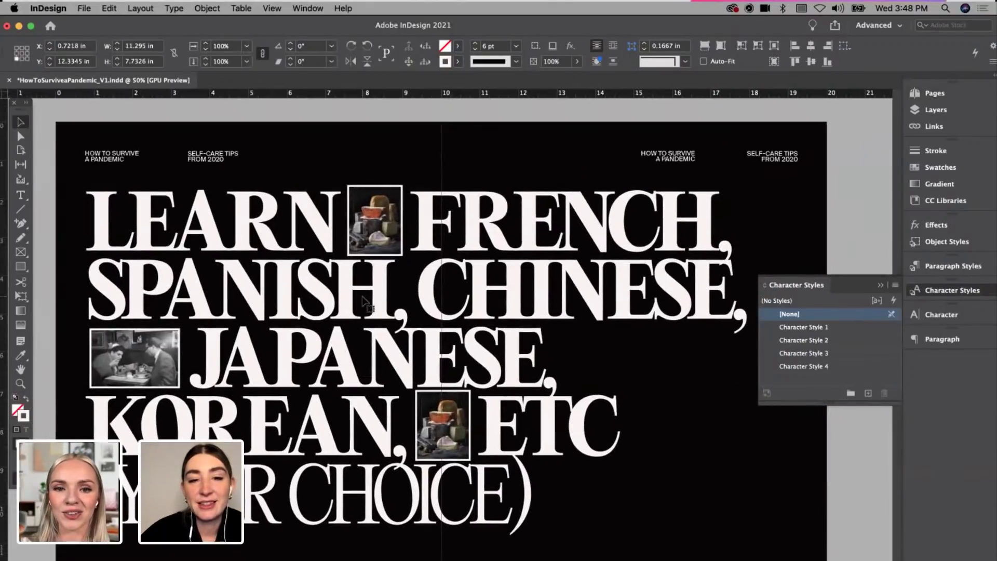
scroll(362, 300, up, 20)
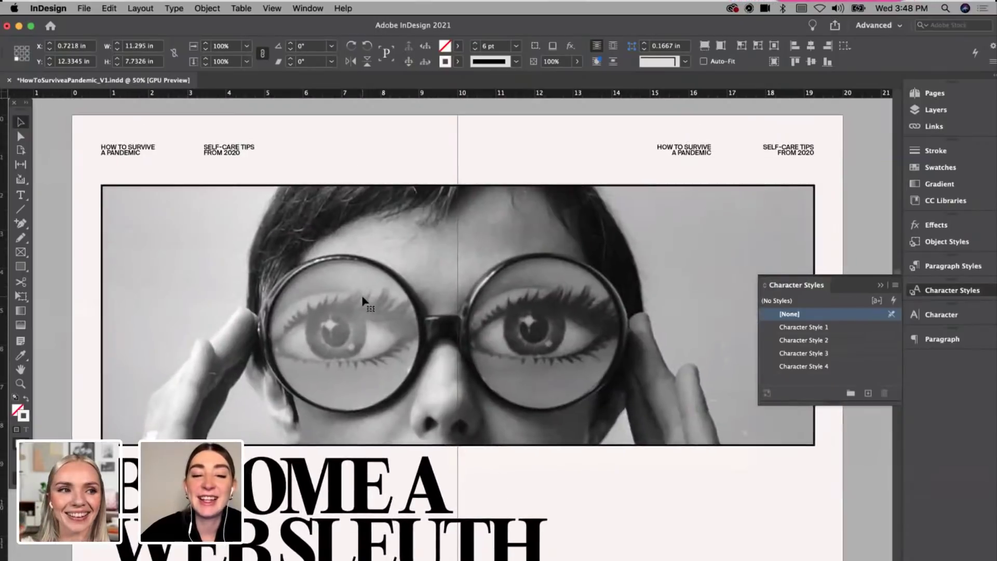
scroll(362, 300, up, 15)
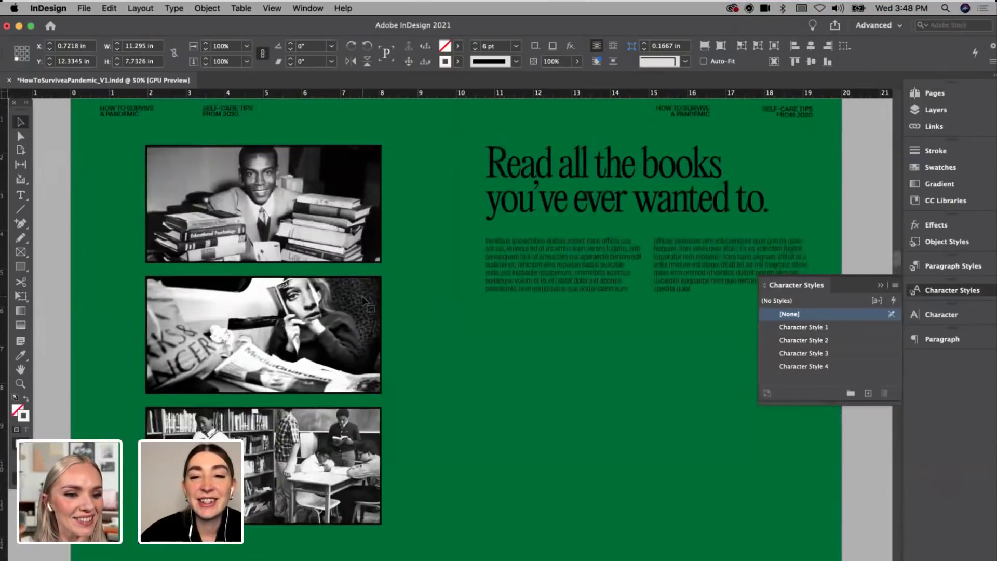
scroll(362, 300, up, 15)
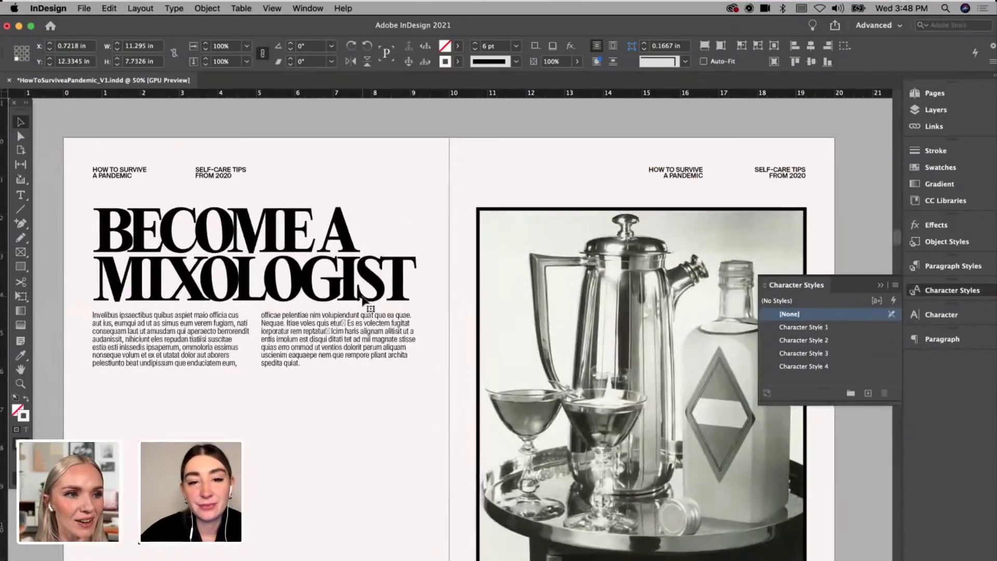
scroll(362, 297, up, 12)
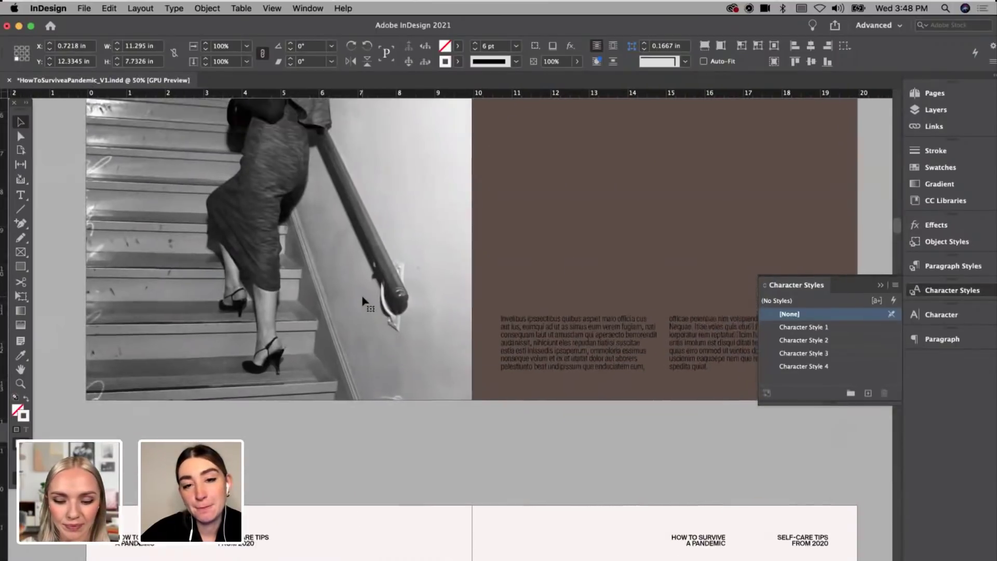
scroll(365, 303, up, 4)
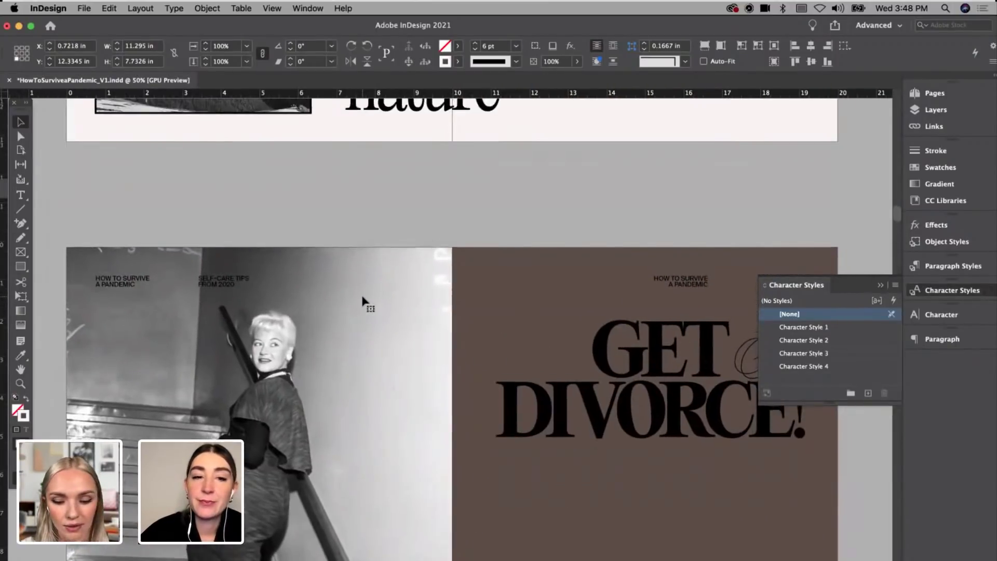
scroll(362, 301, up, 20)
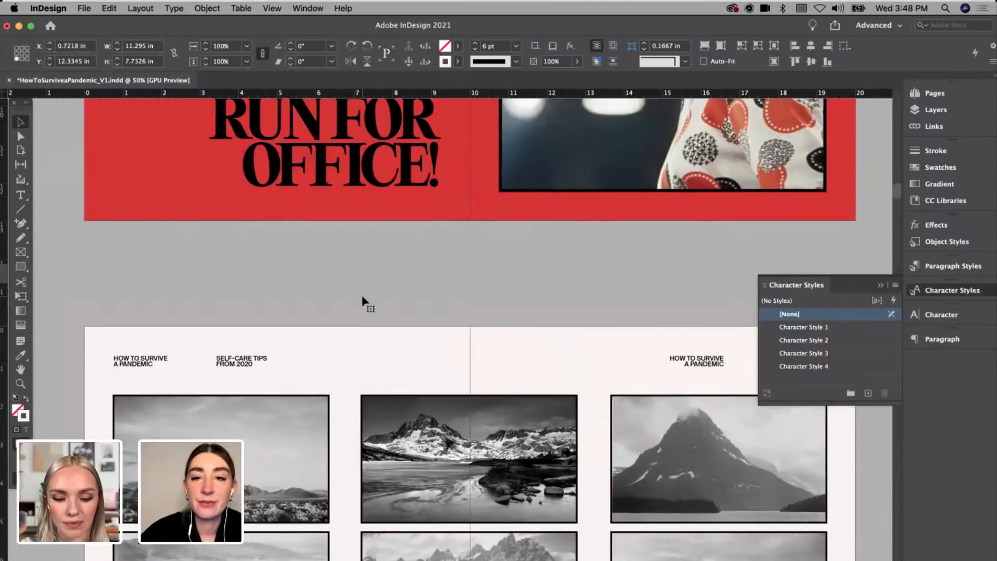
scroll(362, 300, up, 11)
scroll(362, 300, up, 5)
scroll(362, 336, up, 20)
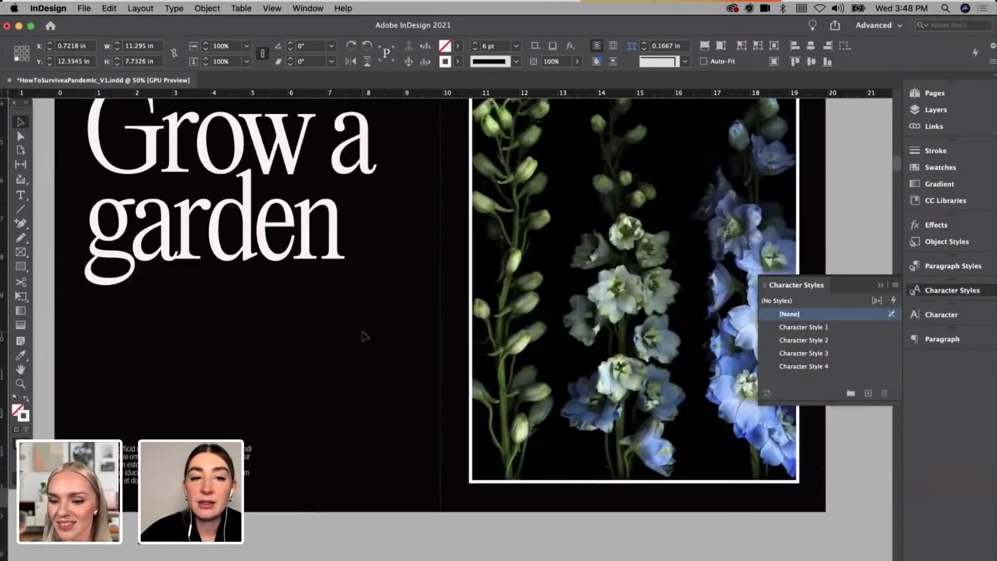
scroll(362, 336, up, 8)
scroll(362, 335, down, 3)
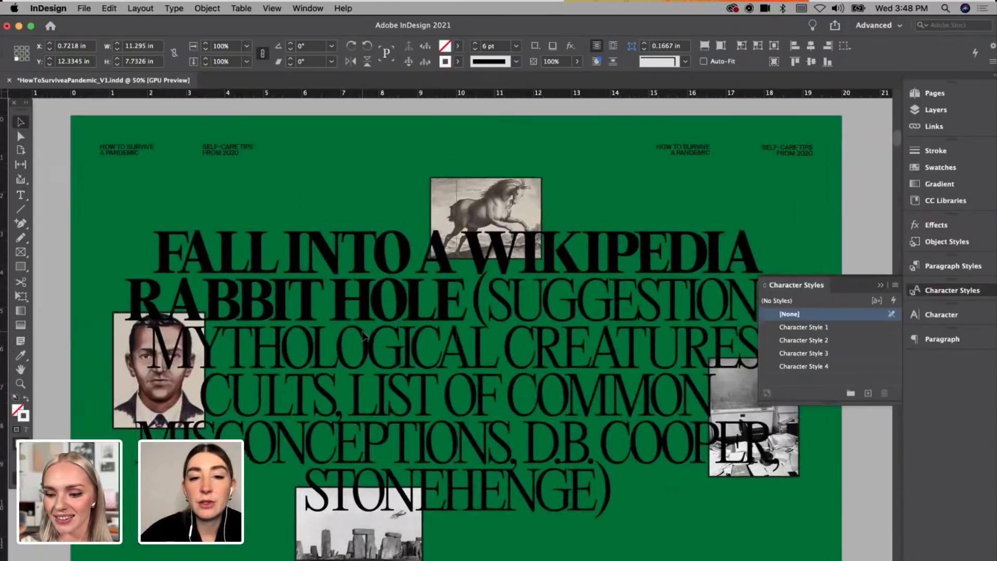
scroll(362, 336, up, 12)
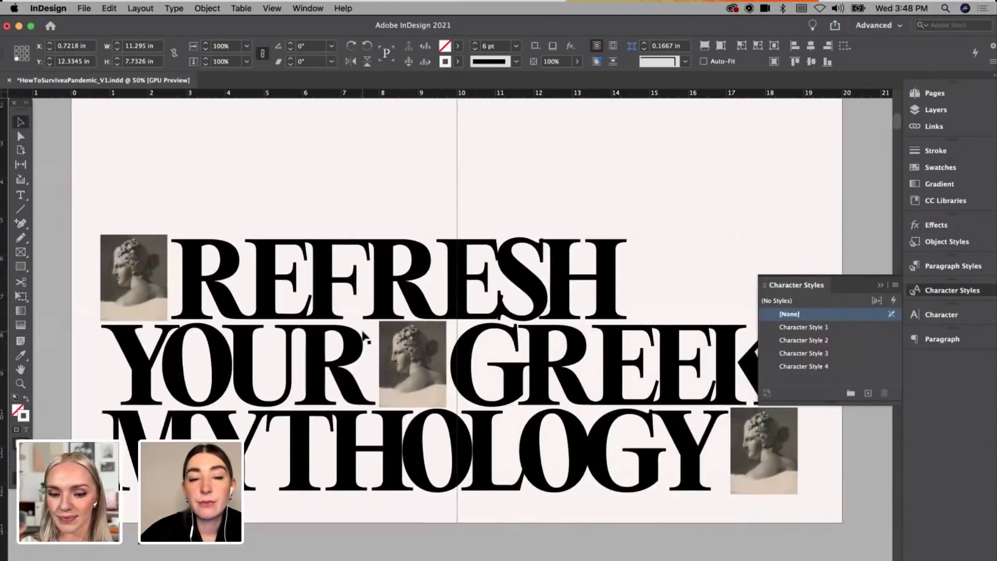
scroll(364, 336, down, 6)
scroll(366, 337, down, 20)
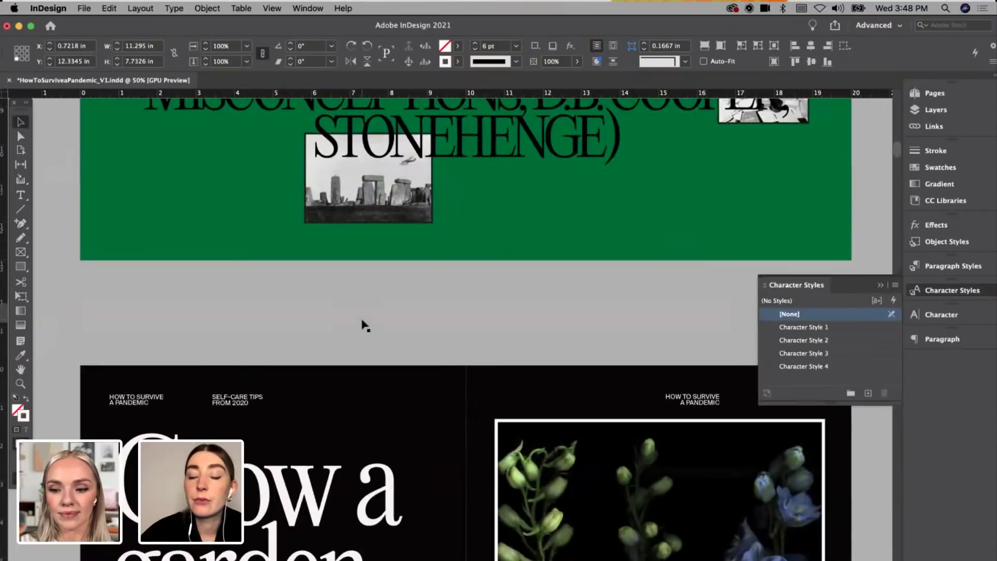
scroll(363, 325, down, 20)
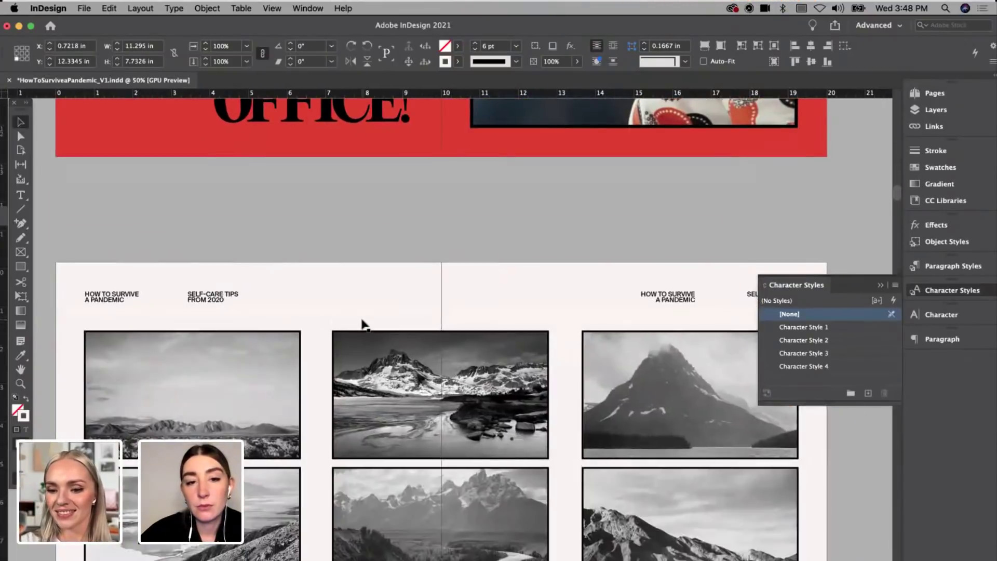
scroll(363, 326, down, 20)
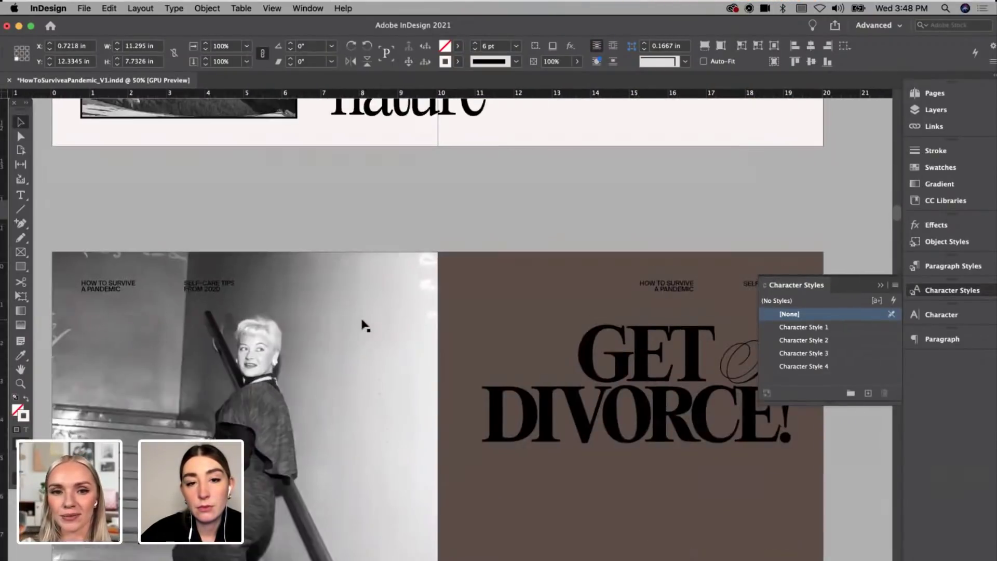
scroll(366, 325, down, 20)
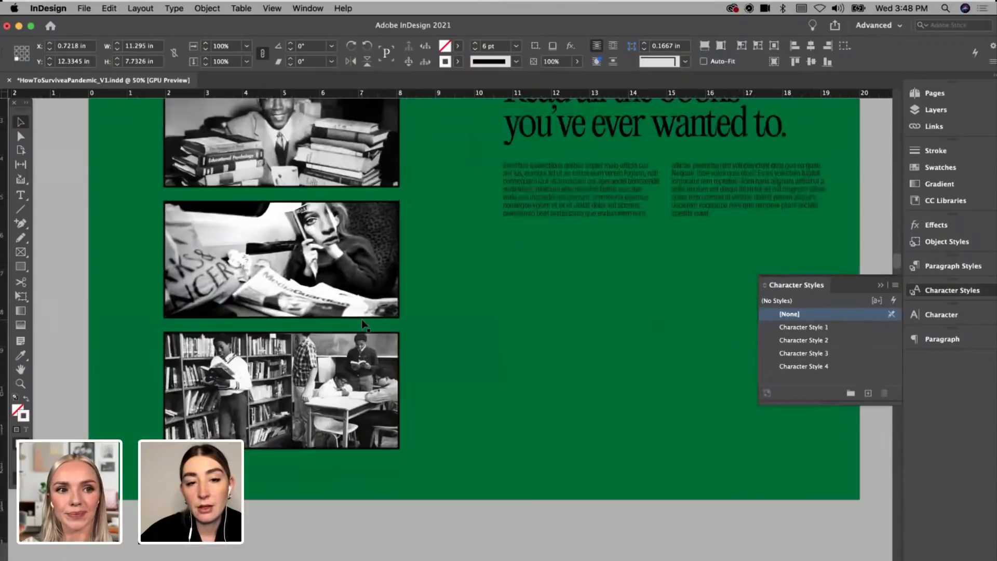
scroll(365, 325, down, 5)
scroll(365, 325, up, 20)
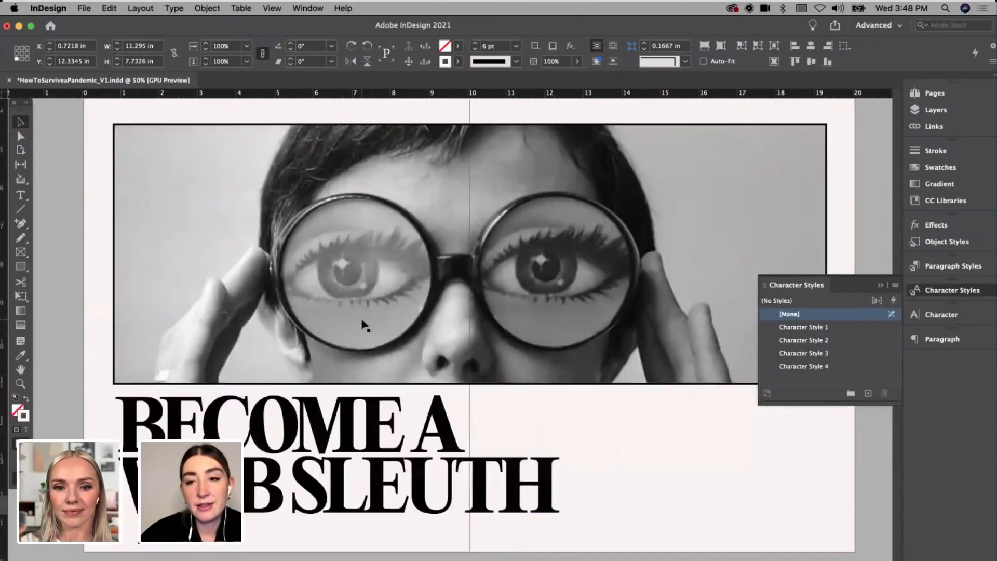
scroll(365, 325, down, 5)
scroll(365, 325, up, 2)
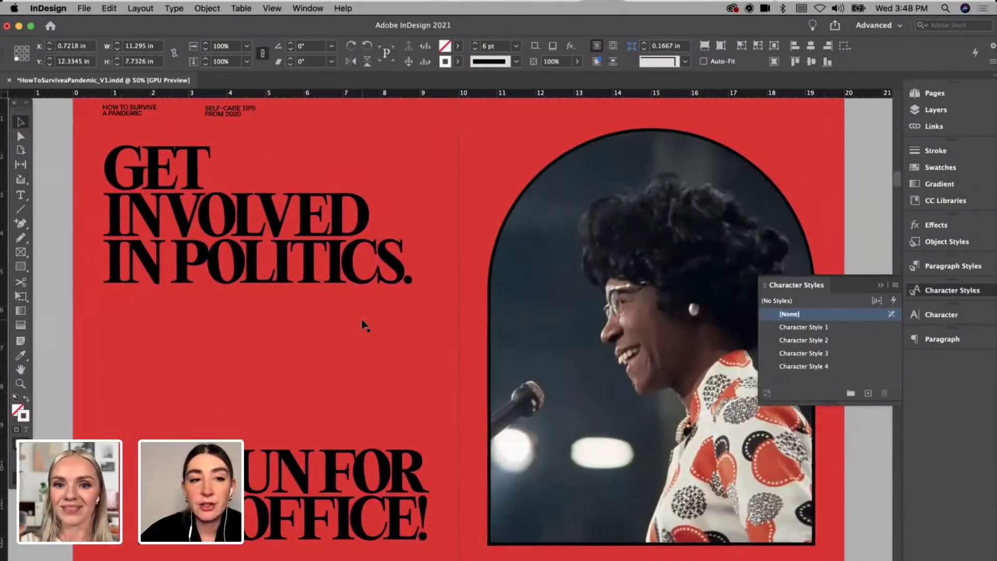
scroll(365, 325, up, 6)
scroll(365, 325, up, 1)
scroll(364, 327, down, 15)
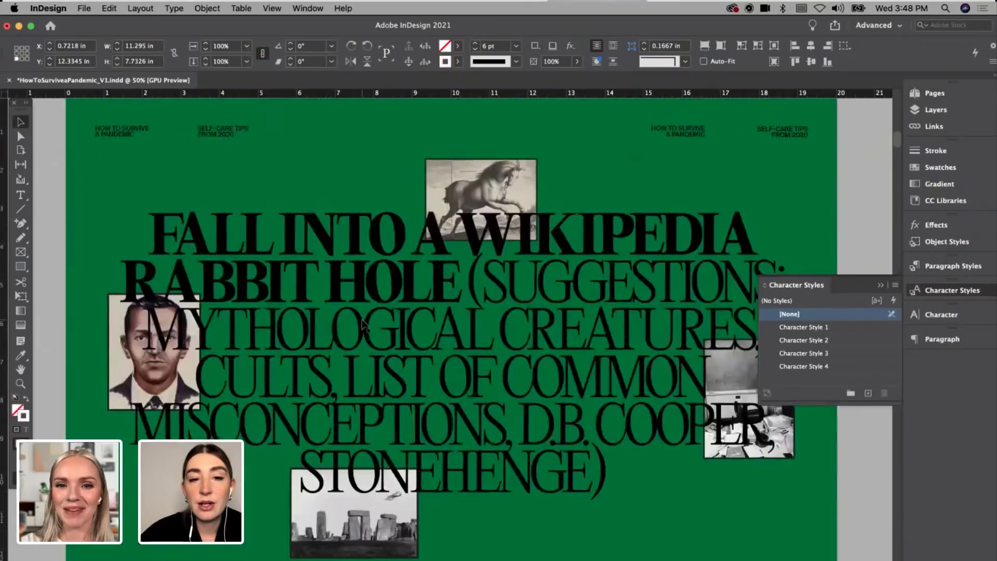
scroll(364, 327, up, 4)
scroll(363, 327, down, 5)
Step: Locate the blank 26–27 spread and look back at the "Call your friends" layout on pages 24–25
click(923, 97)
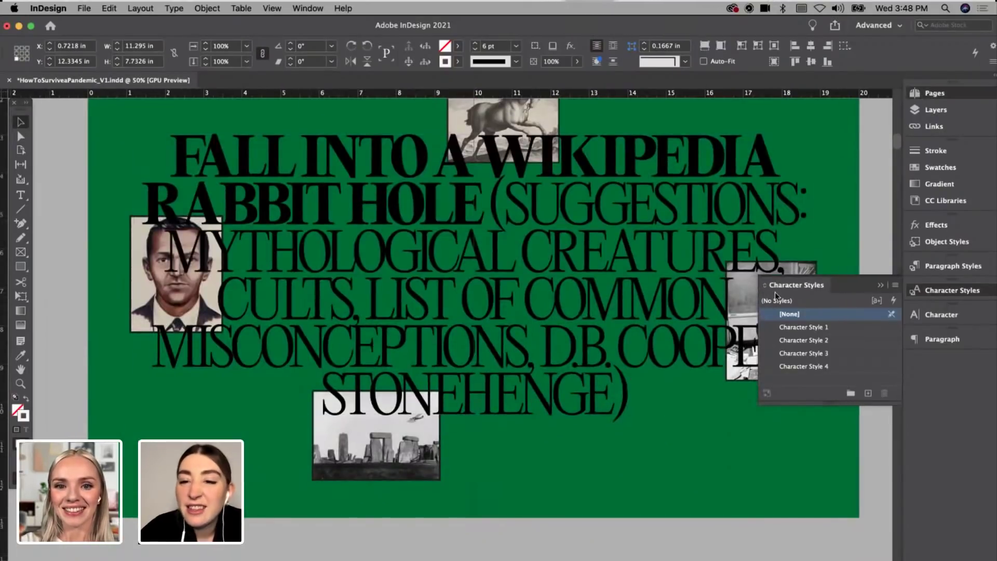
double_click(817, 322)
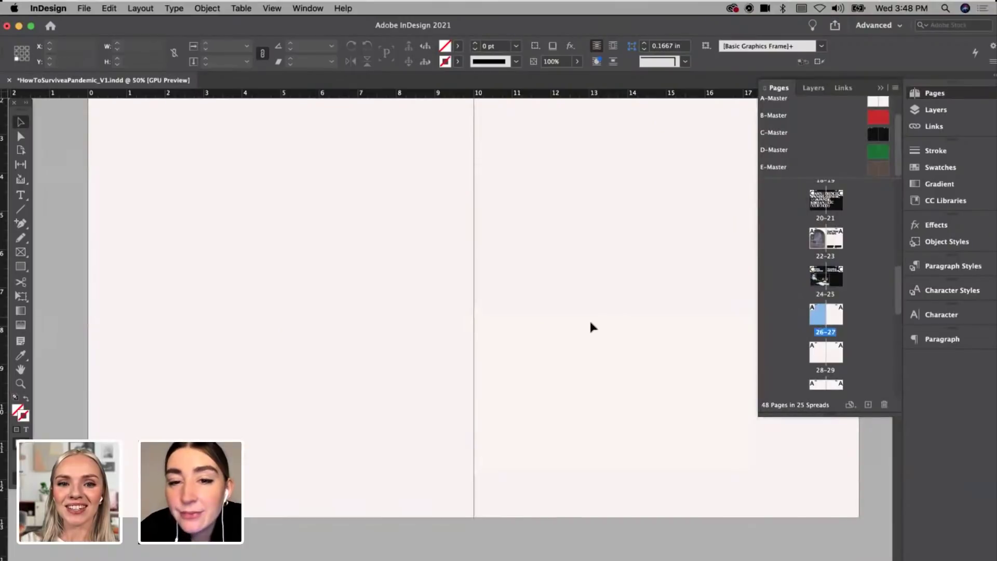
scroll(590, 321, up, 3)
scroll(590, 321, up, 2)
scroll(590, 321, down, 3)
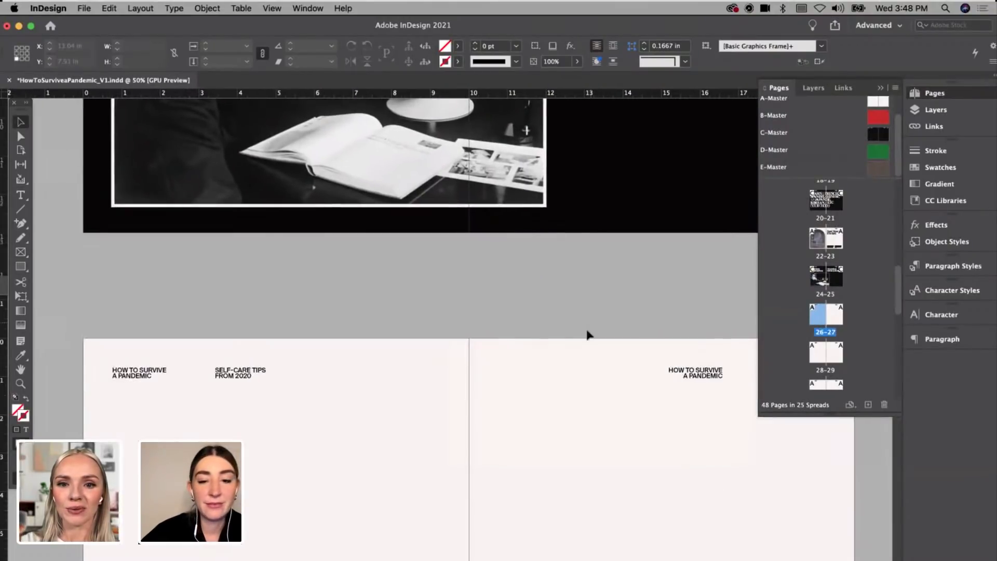
scroll(536, 350, up, 5)
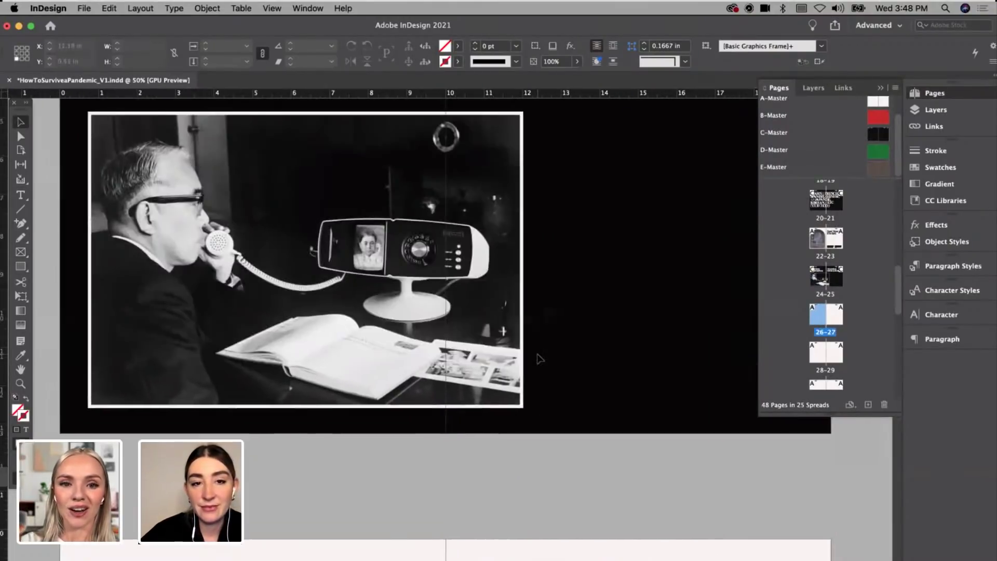
scroll(540, 358, up, 3)
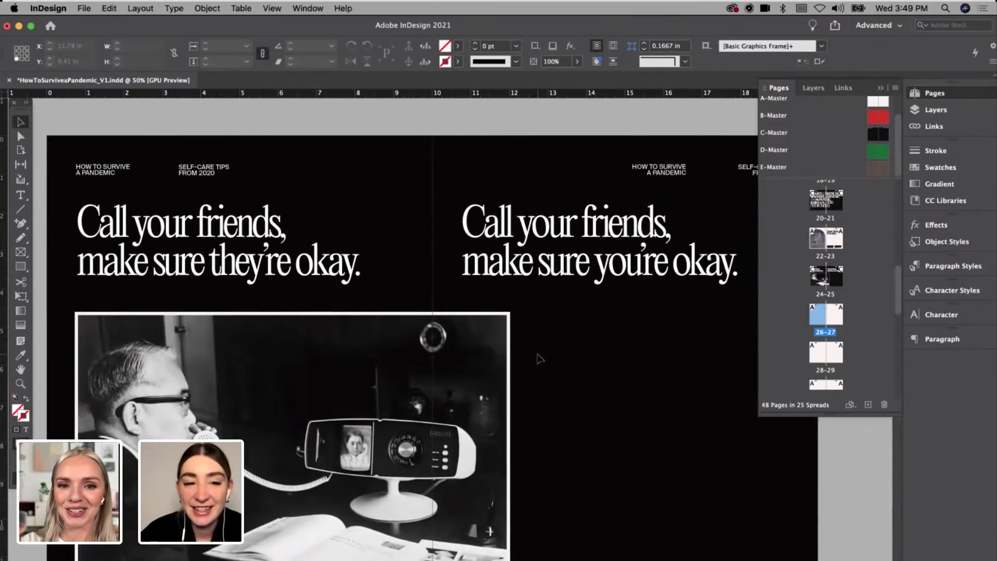
Step: Select the phone photo together with both "Call your friends" headings on pages 24–25 and copy them
click(470, 368)
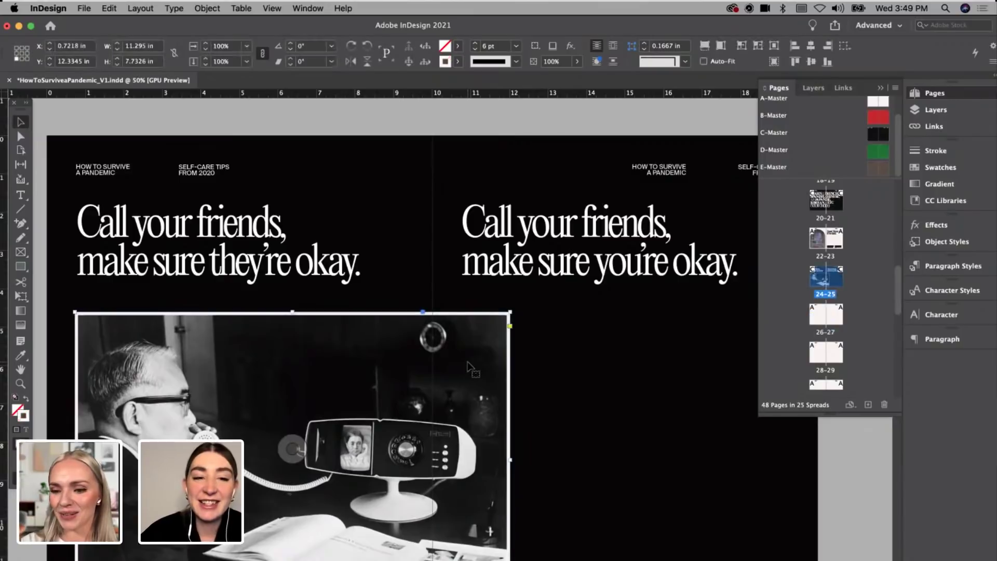
scroll(474, 366, down, 2)
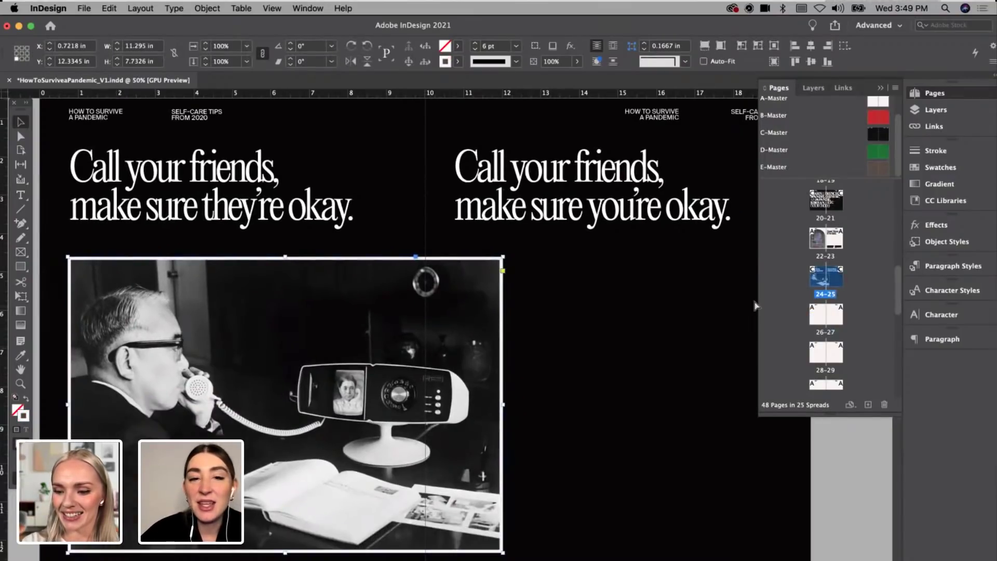
double_click(473, 261)
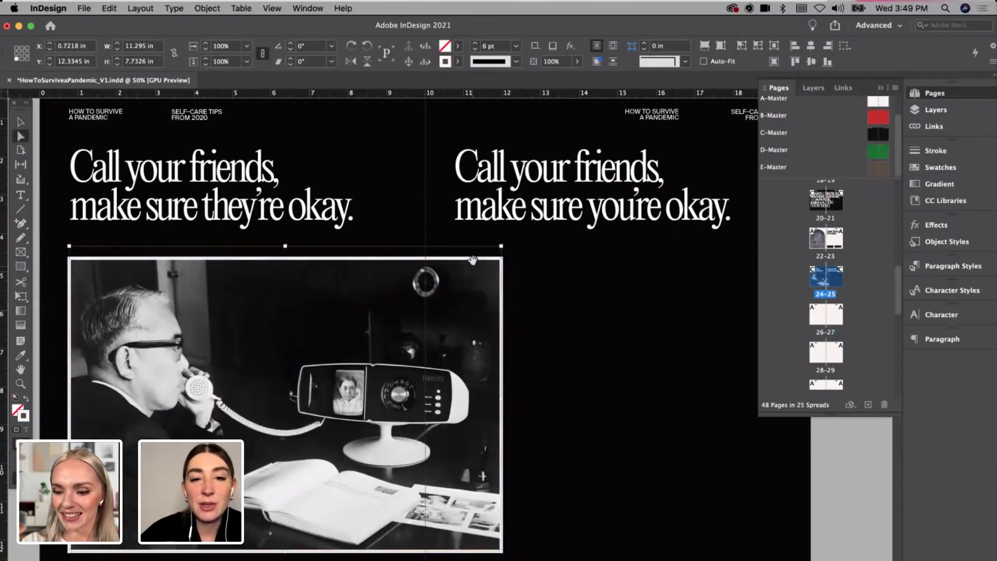
shift+click(247, 187)
Step: Apply the black C-Master to pages 26 and 27 and go to that spread
drag(874, 137, 841, 264)
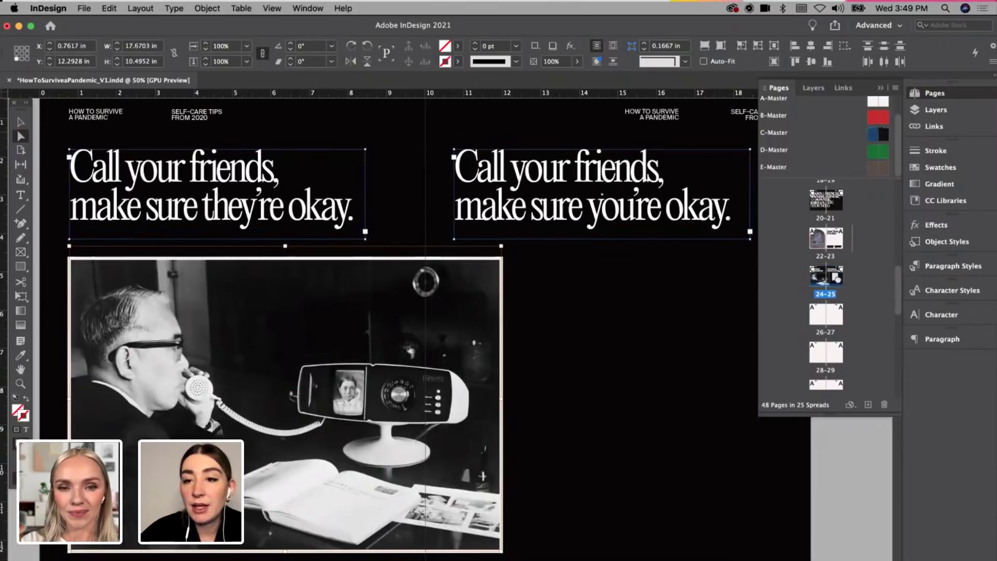
drag(819, 316, 819, 315)
drag(879, 134, 836, 313)
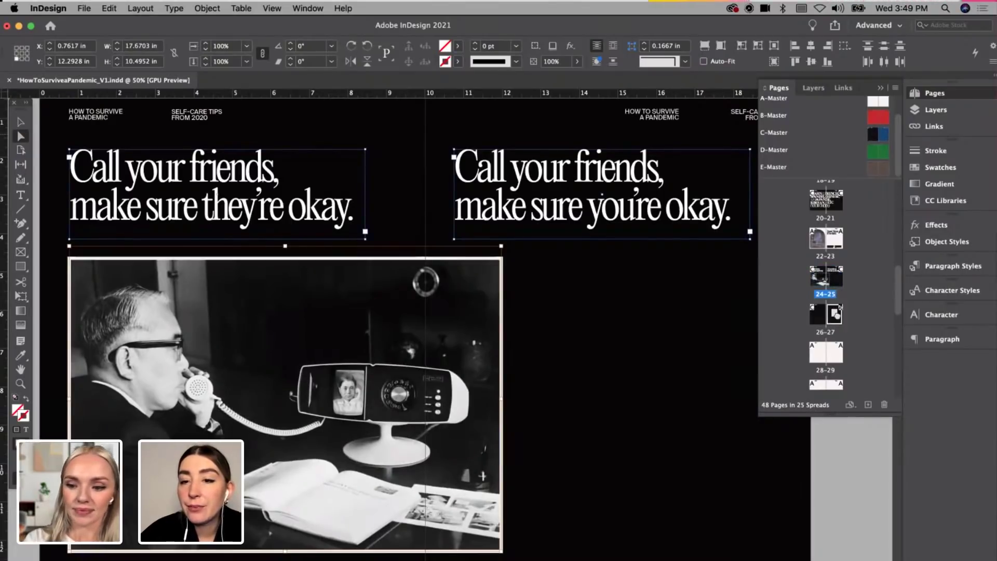
double_click(815, 321)
Step: Paste the copied phone photo and headings onto the 26–27 spread
scroll(521, 341, right, 4)
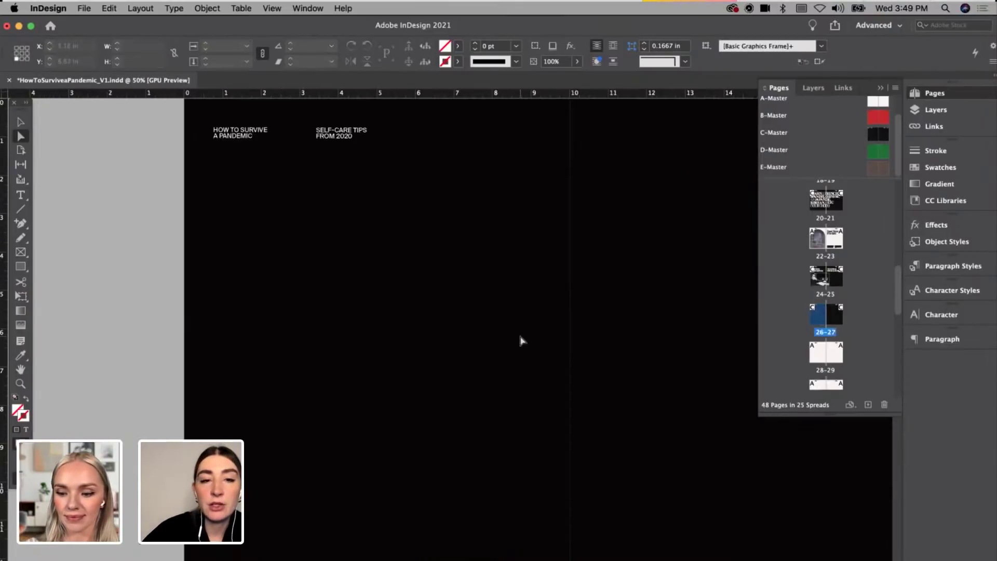
key(super+v)
scroll(521, 337, down, 1)
scroll(521, 337, right, 2)
key(super+minus)
key(b)
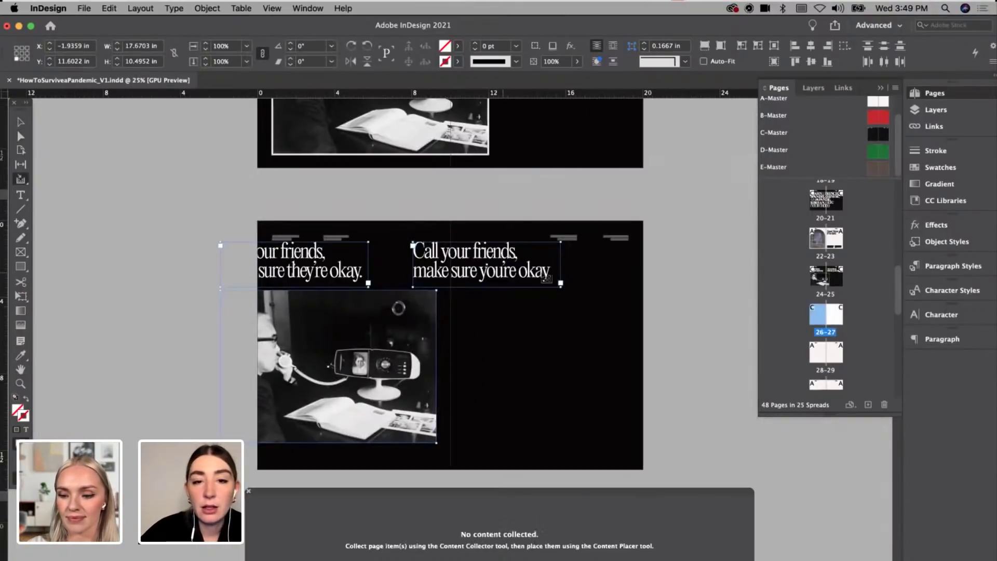
key(v)
Step: Reduce the pasted photo to about 6.97 × 4.95 in at the spread's centre and stack the two headings over it
drag(334, 440, 484, 387)
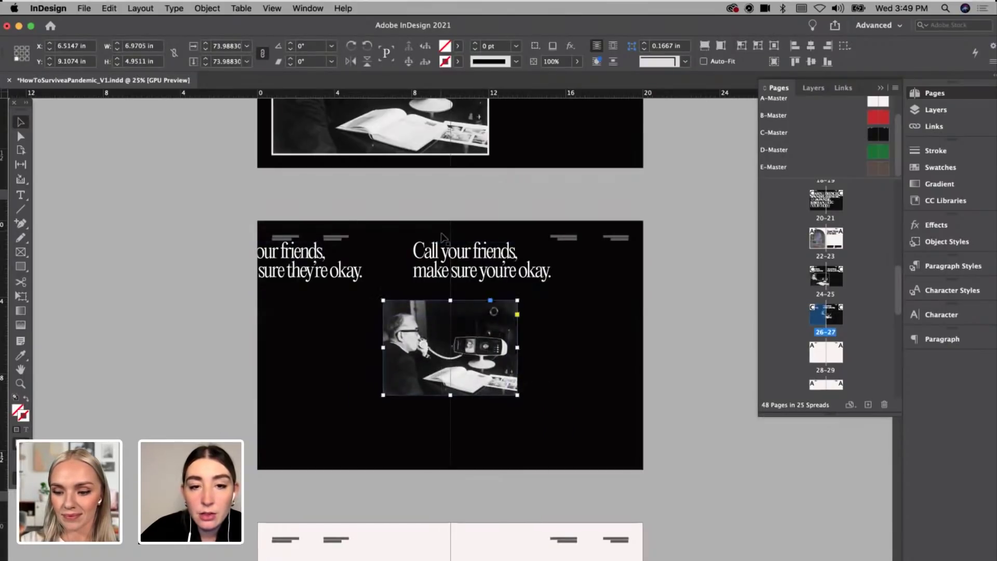
drag(466, 276, 453, 344)
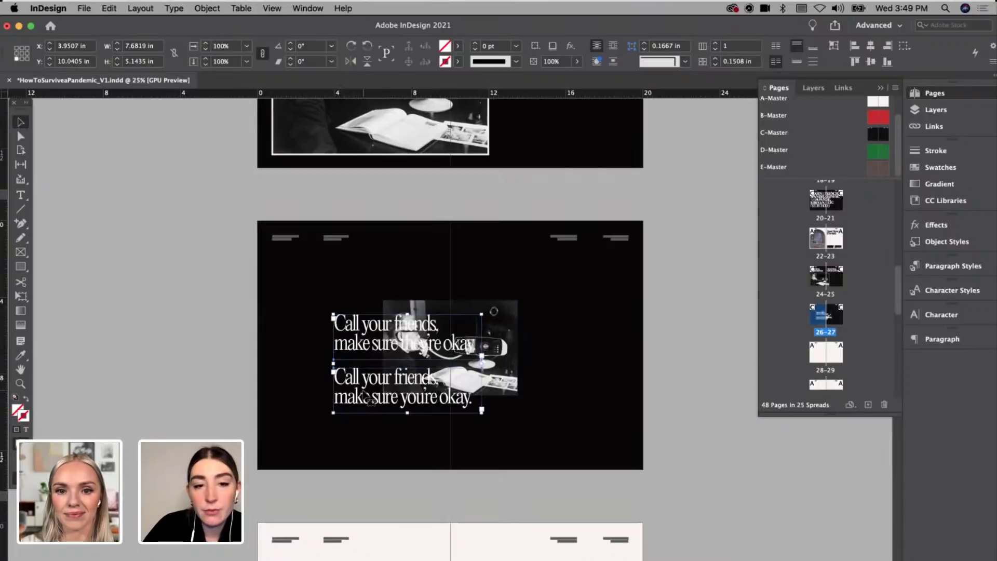
Step: Group the two stacked headings and enlarge them proportionally to about 13.6 × 9.1 in
click(483, 358)
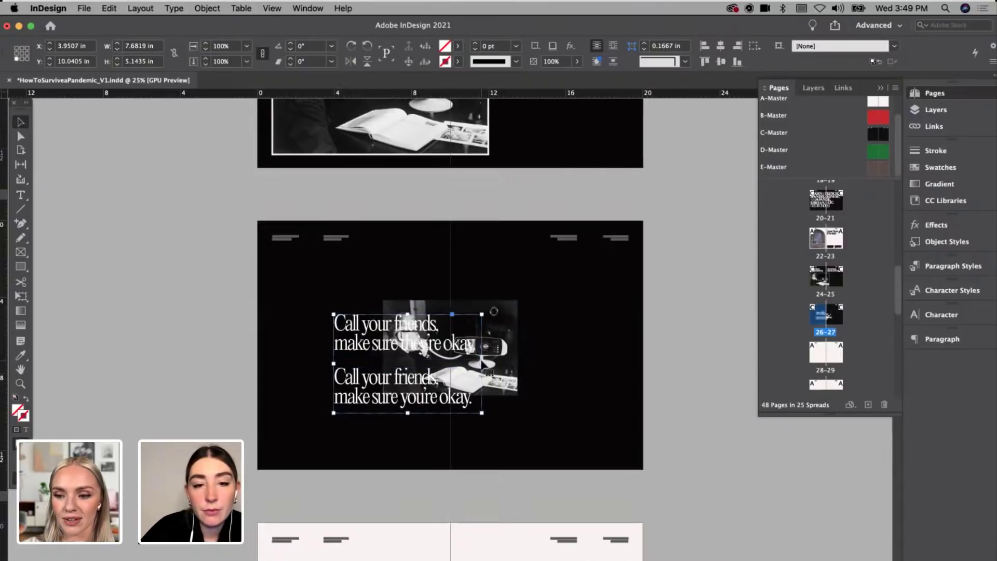
drag(482, 364, 596, 365)
drag(560, 338, 456, 333)
Step: Outline the phone photo with a thin stroke in the C=1 M=2 Y=3 K=0 swatch and centre the headings group over it
click(449, 346)
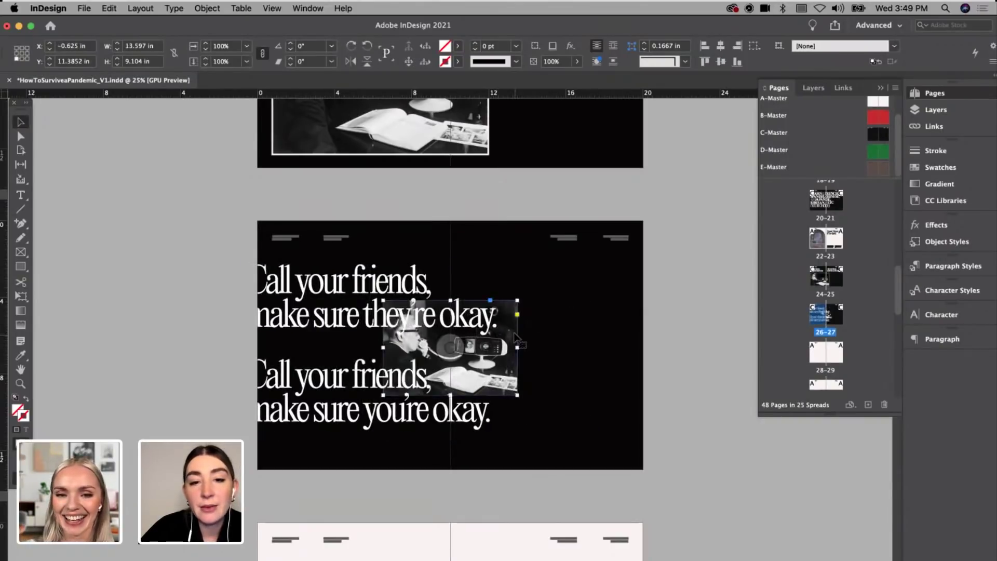
click(457, 61)
scroll(323, 201, down, 4)
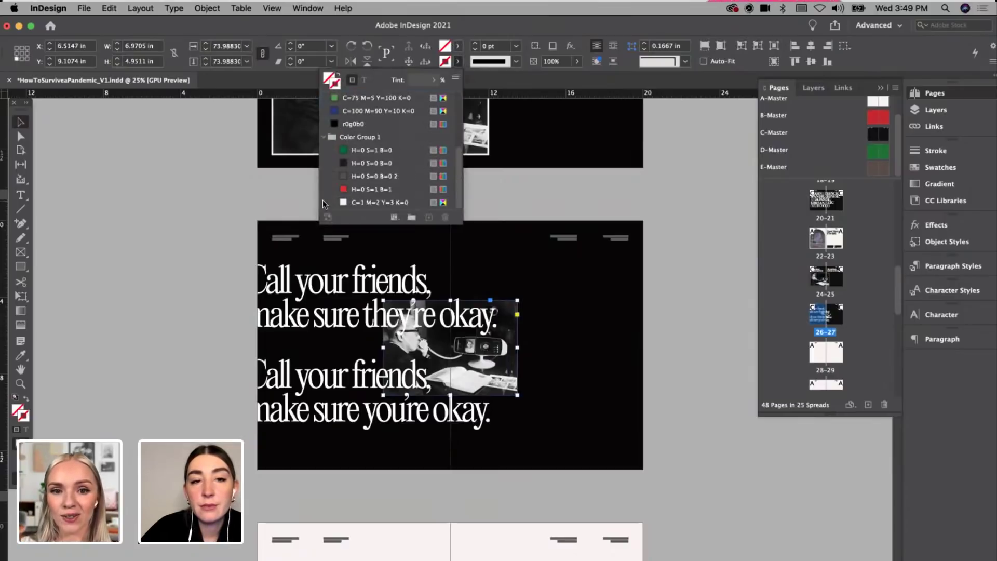
click(349, 202)
click(476, 44)
click(478, 46)
drag(444, 282, 493, 285)
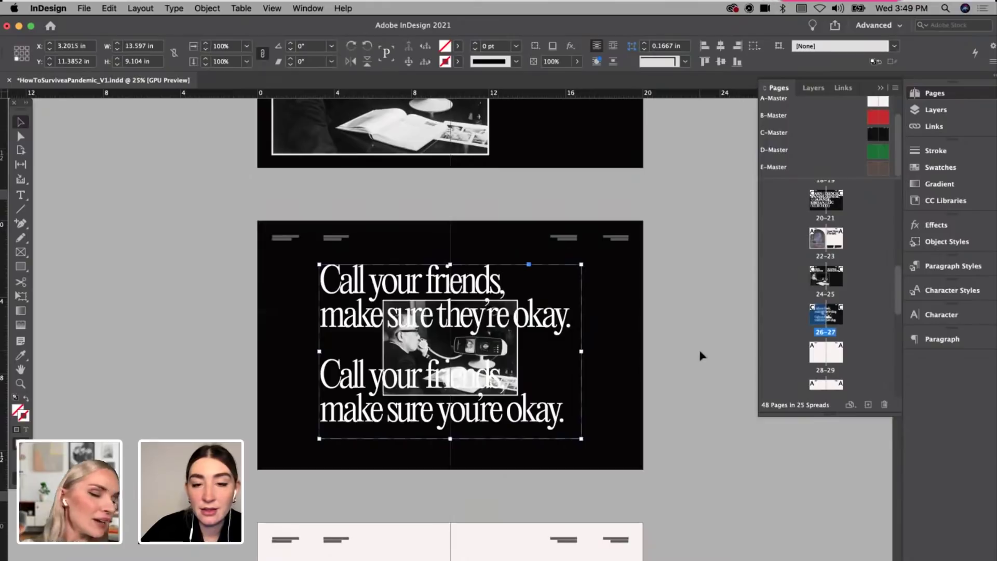
Step: In TextEdit's LIST document, bold the first two "Call your friends" items to mark them as done
click(700, 352)
scroll(700, 352, up, 4)
scroll(701, 354, up, 4)
scroll(701, 355, down, 2)
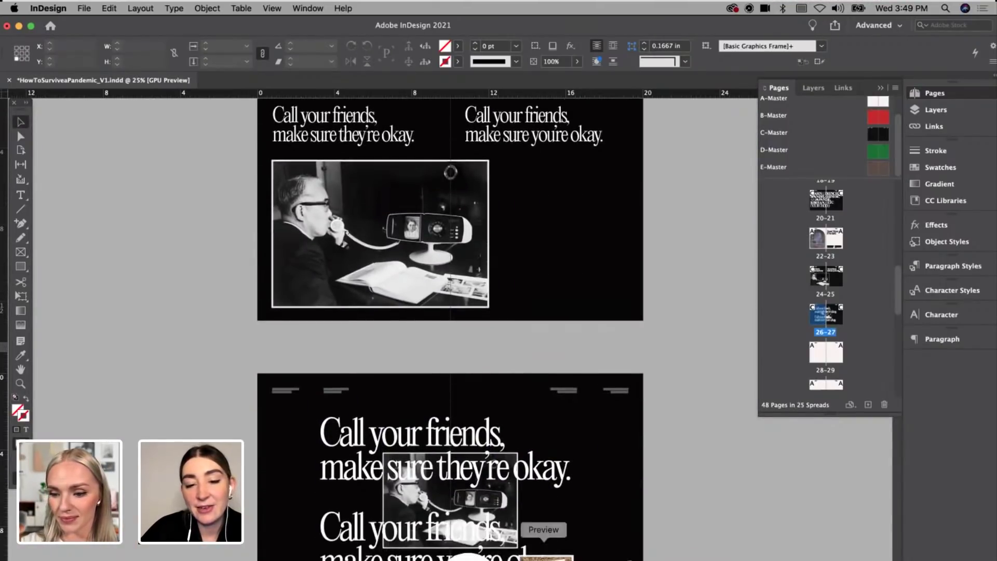
click(540, 555)
click(595, 394)
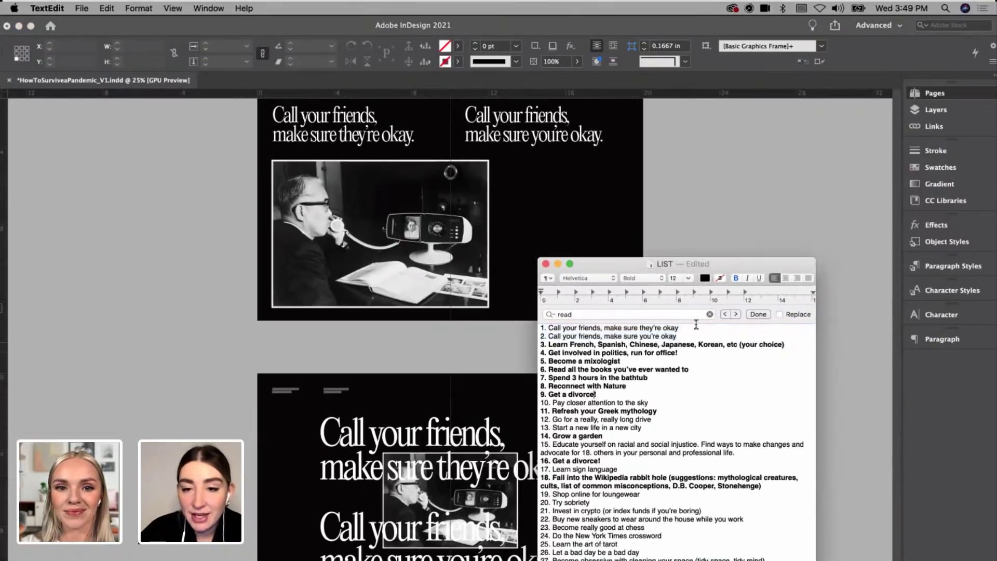
drag(696, 333, 516, 325)
key(super+b)
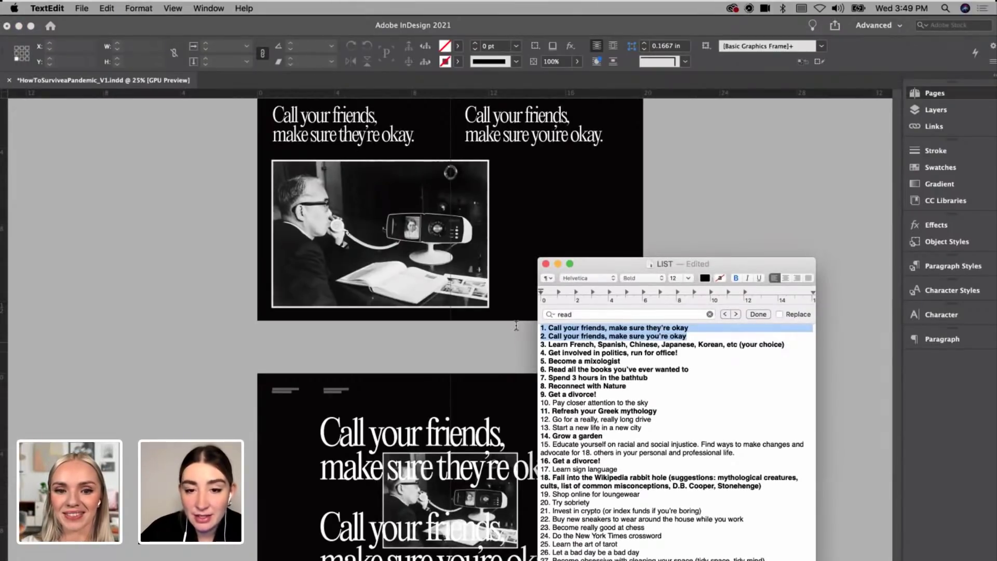
scroll(590, 366, down, 3)
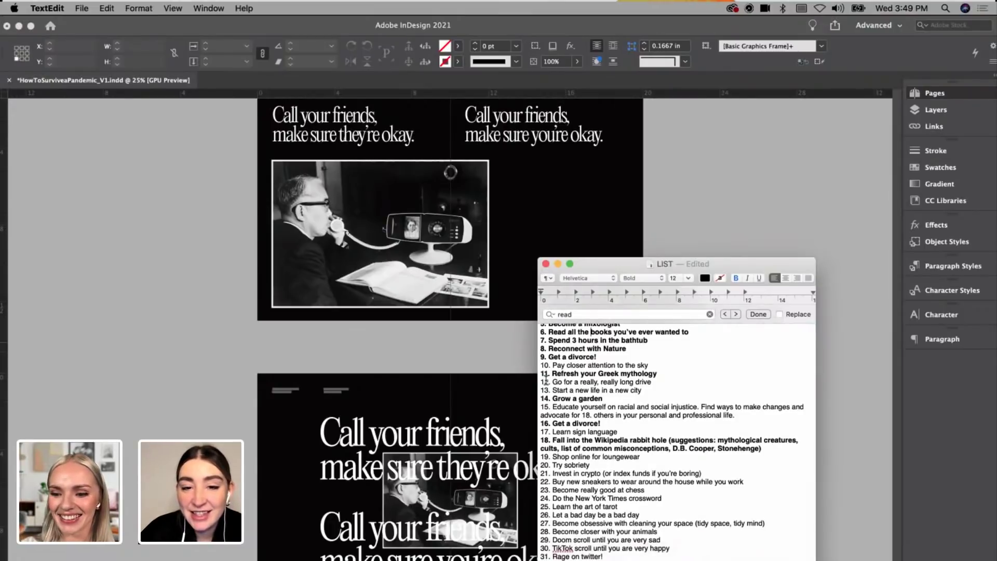
Step: Back in InDesign, apply the red B-Master to both pages of the 28–29 spread and open that spread
click(843, 212)
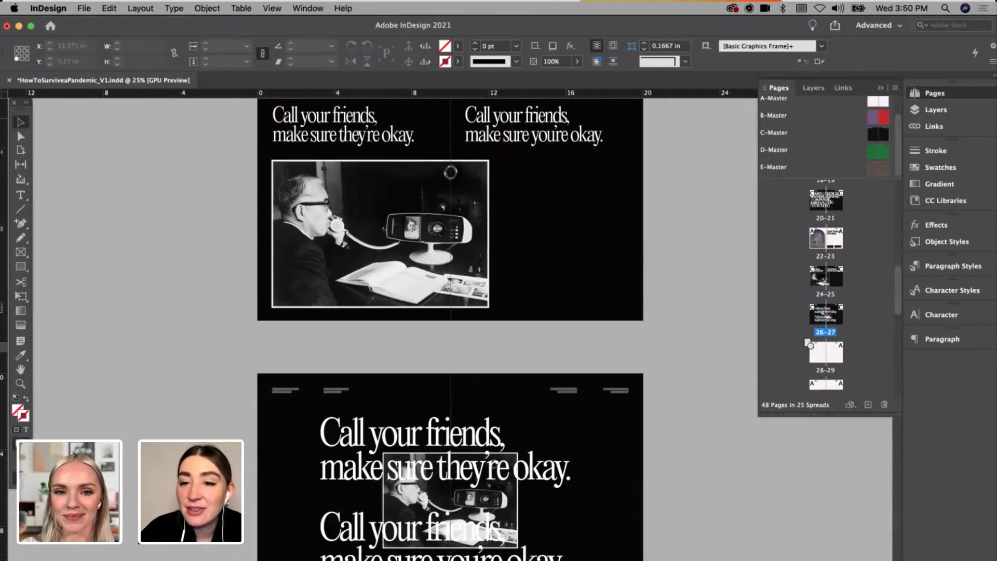
drag(885, 111, 840, 356)
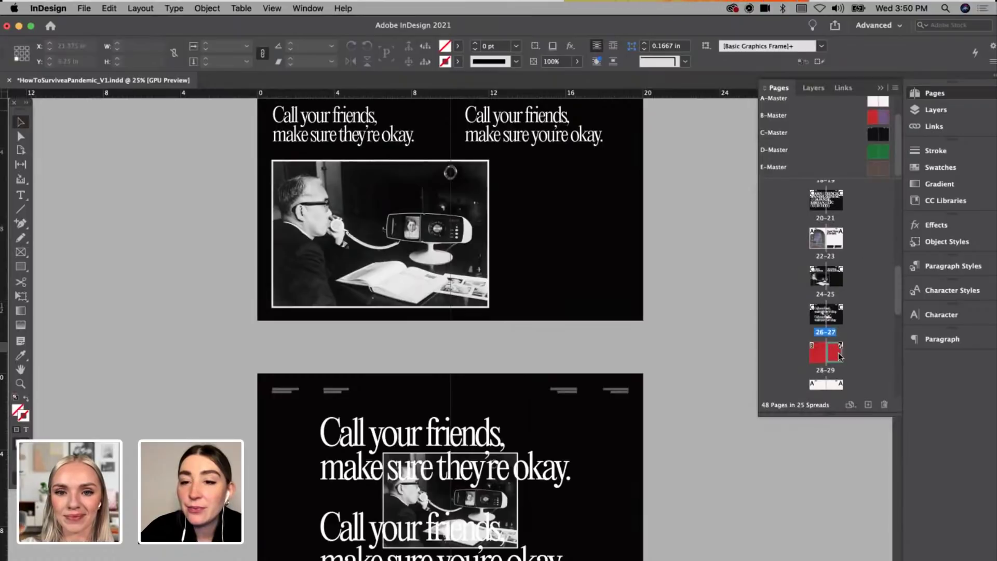
double_click(826, 353)
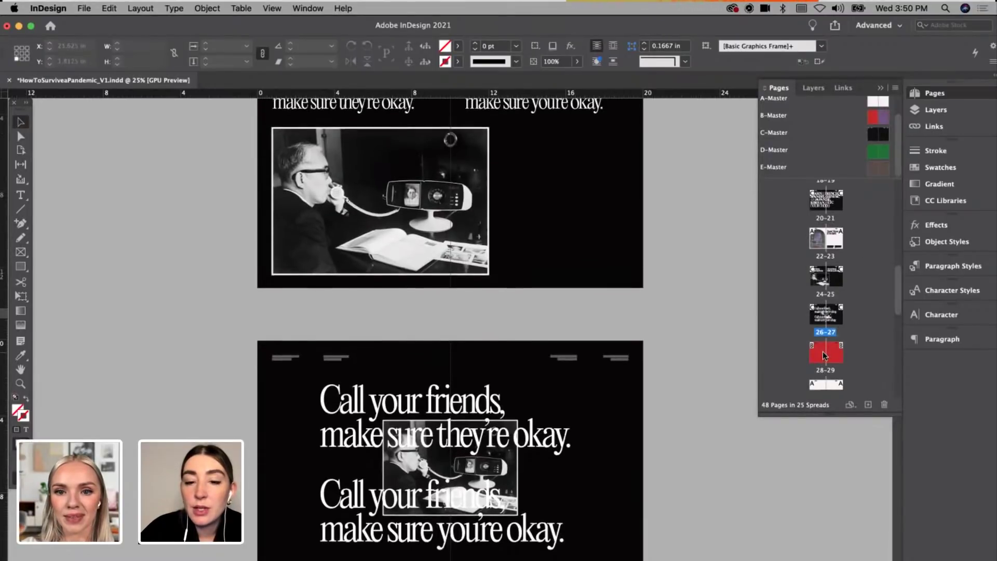
Step: Copy the text of list item 12, "Go for a really, really long drive", from the LIST document in TextEdit
click(555, 551)
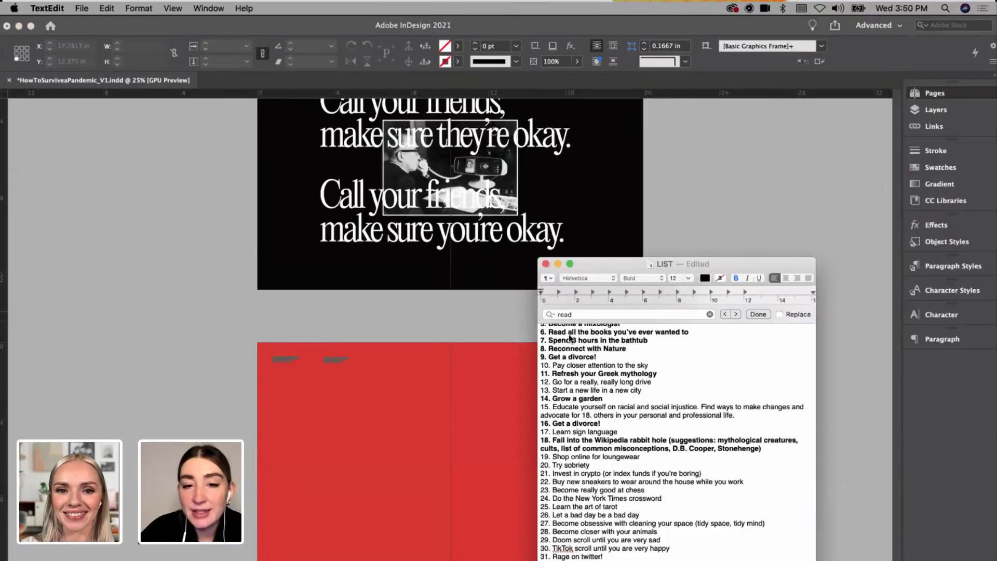
scroll(549, 352, up, 3)
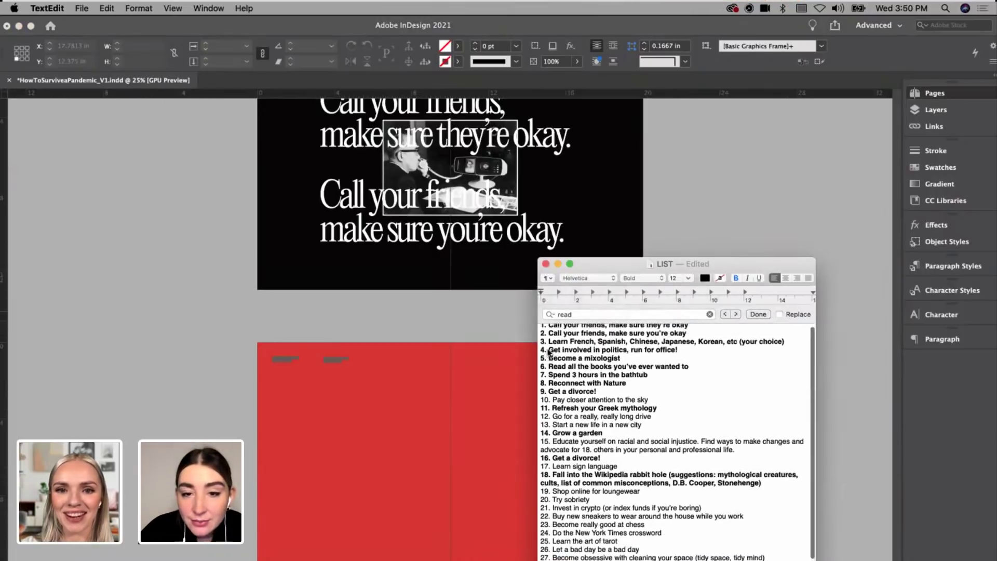
scroll(562, 377, down, 1)
drag(640, 401, 655, 403)
Step: In InDesign, draw a text frame about 17.3 × 6.3 in across the upper red spread and paste the copied line into it
click(472, 327)
scroll(471, 327, down, 3)
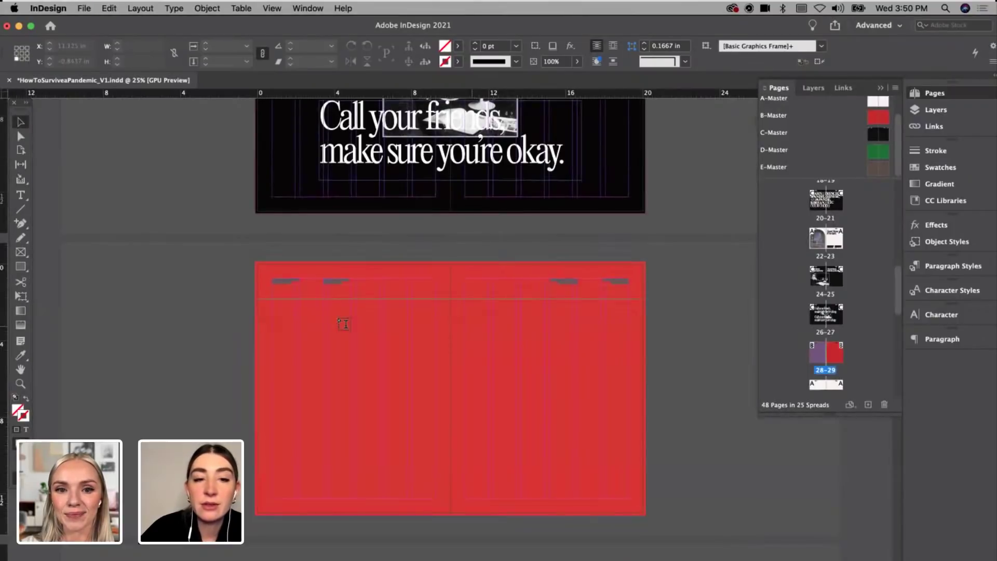
key(t)
drag(273, 302, 606, 418)
key(super+v)
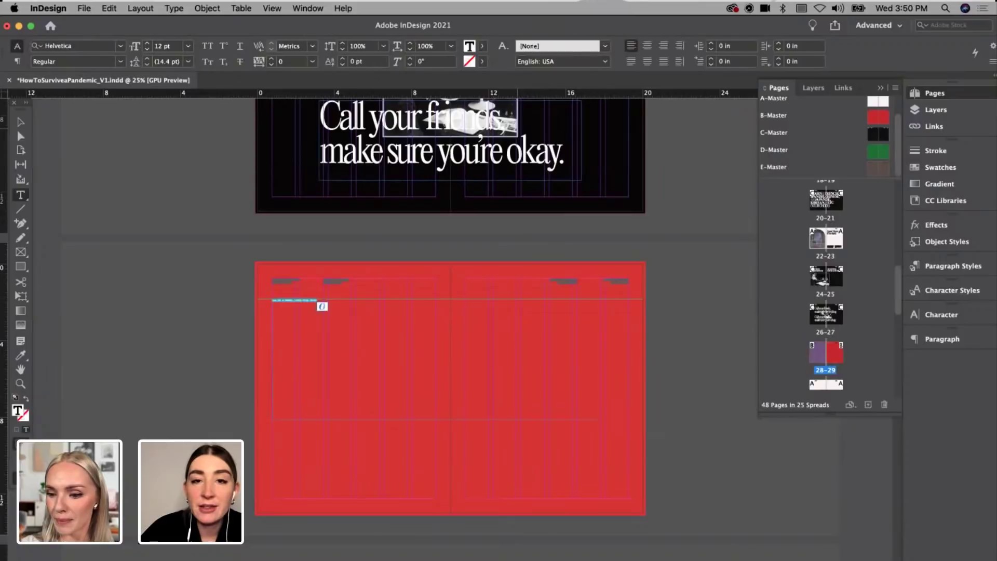
Step: Style the pasted "Go for a really, really long drive" headline with Character Style 1
click(939, 292)
click(836, 356)
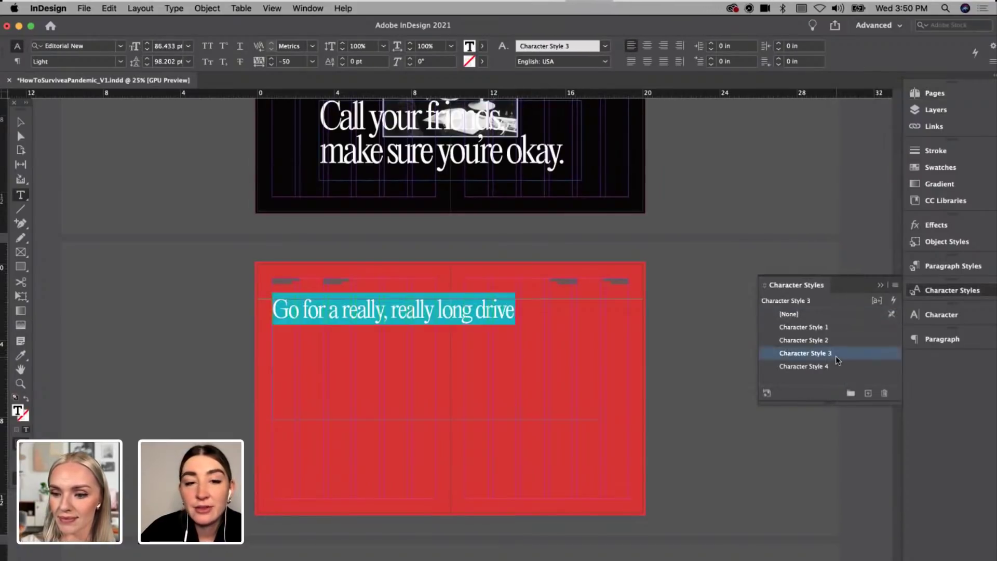
click(822, 328)
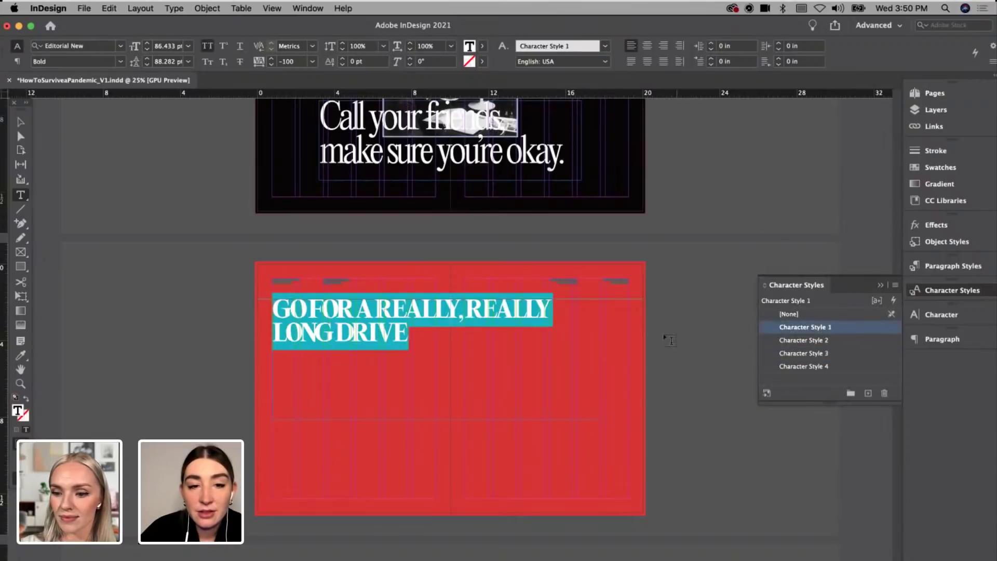
Step: Set the headline's font size to 103 pt, its leading to 95 pt and its tracking to -75
click(147, 43)
click(147, 43)
click(147, 43)
click(147, 43)
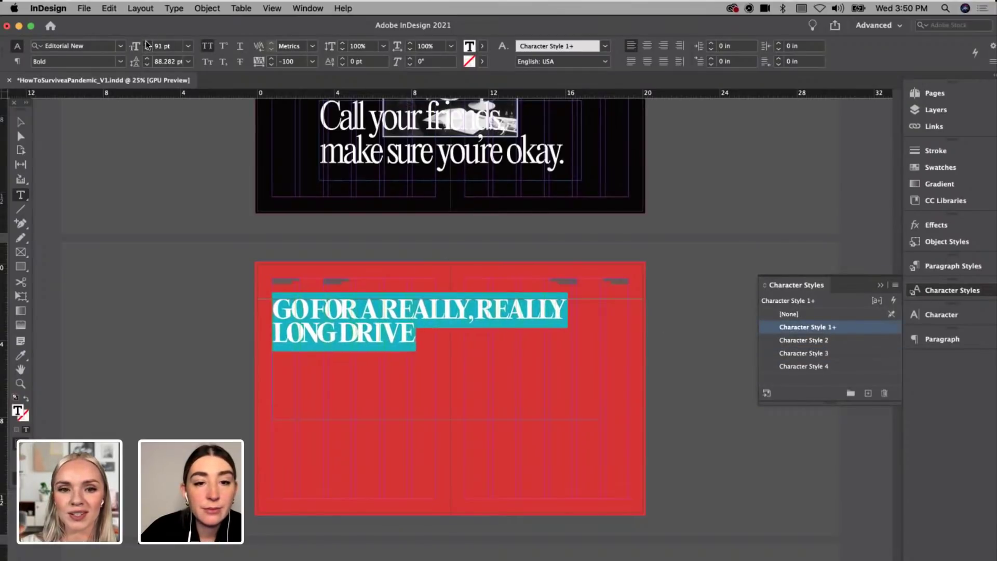
click(147, 43)
click(147, 43)
click(147, 43)
click(147, 43)
click(147, 43)
click(147, 43)
click(147, 43)
click(147, 43)
click(147, 43)
click(147, 43)
click(147, 58)
click(147, 59)
click(147, 58)
click(147, 58)
click(147, 59)
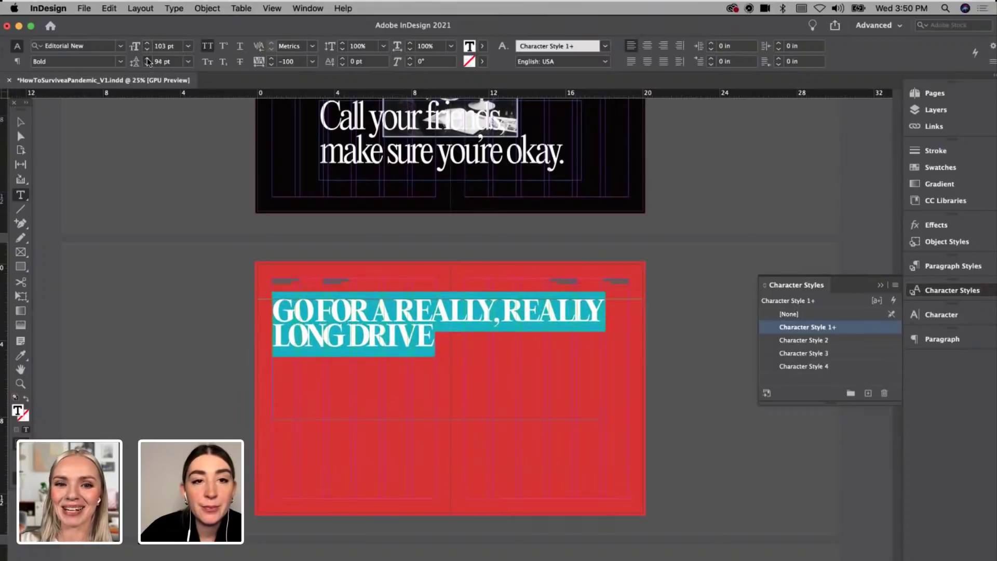
click(312, 62)
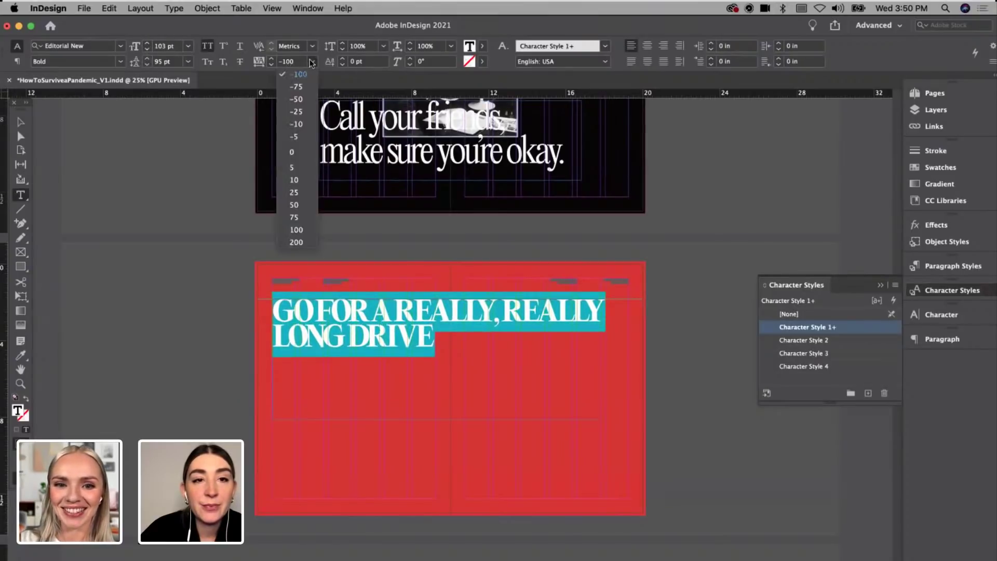
click(297, 86)
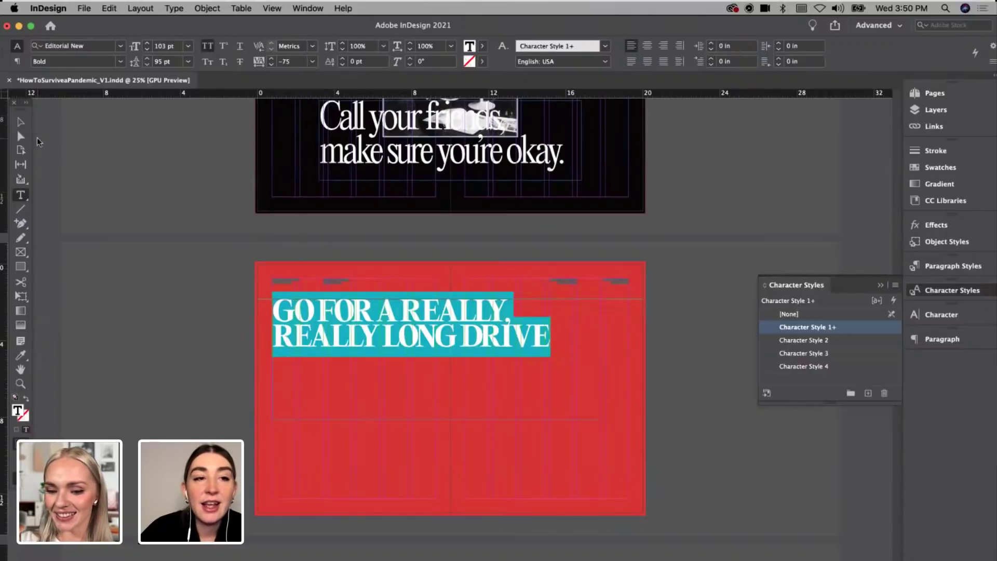
key(Escape)
click(142, 184)
Step: Examine the earlier "Become a Mixologist" spread up close to compare its headline and body text treatment
scroll(141, 184, up, 7)
scroll(141, 184, up, 15)
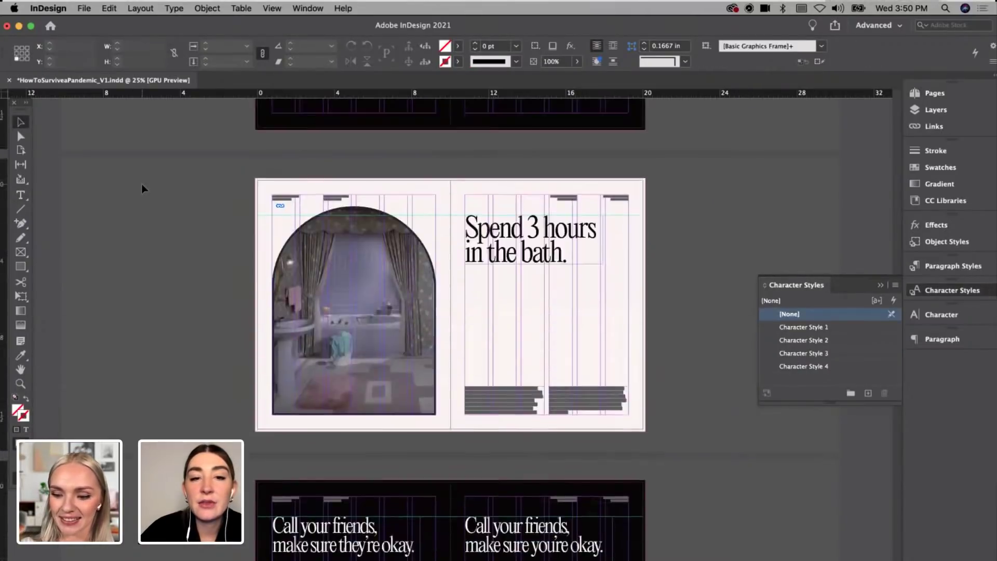
scroll(141, 184, up, 4)
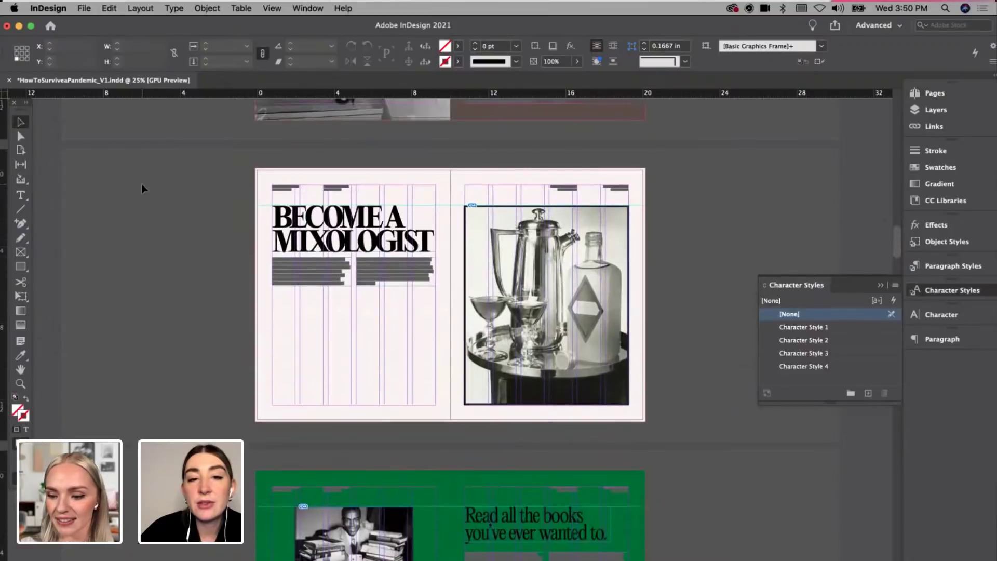
key(w)
key(super+equal)
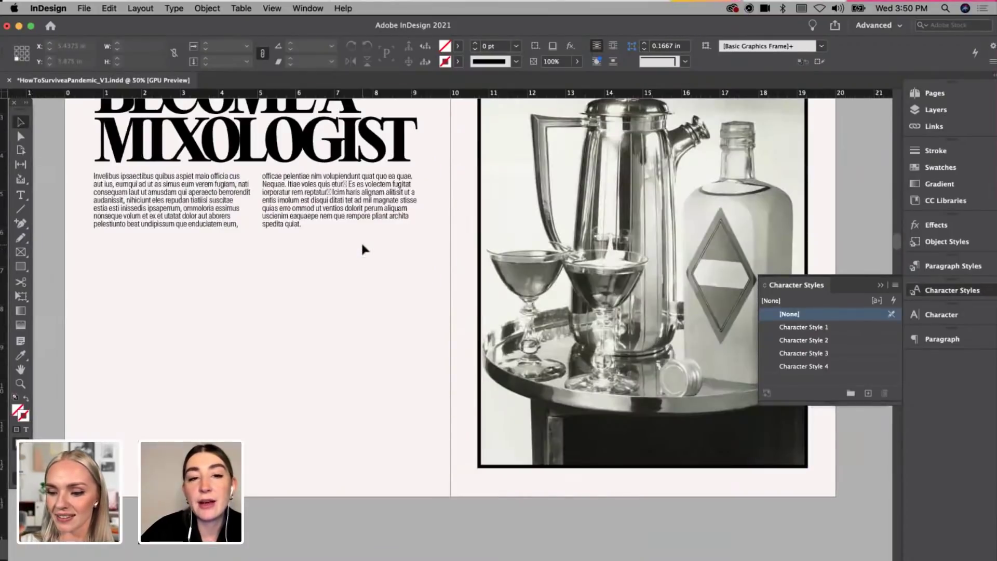
scroll(360, 241, up, 7)
scroll(361, 241, down, 4)
scroll(363, 248, down, 4)
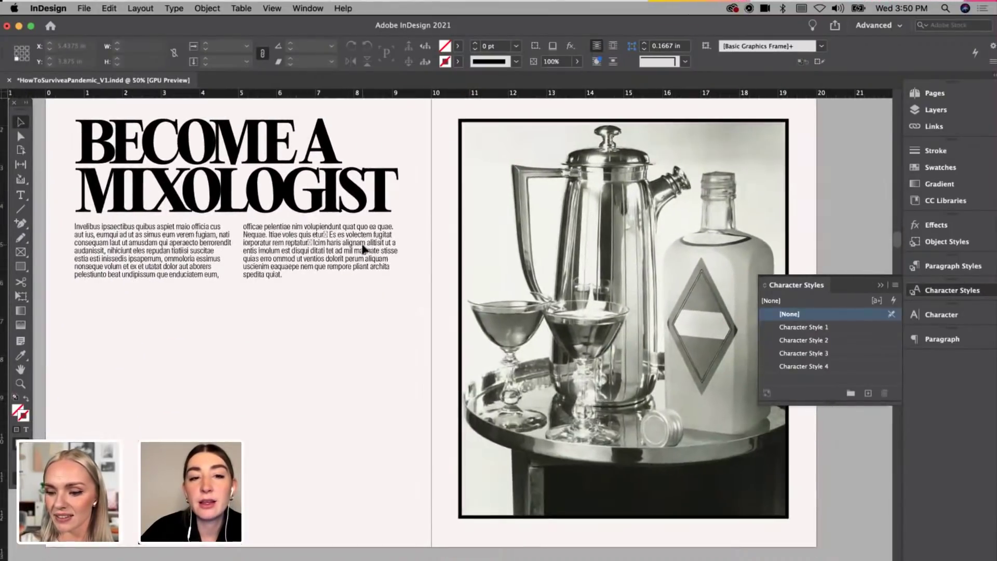
scroll(364, 250, up, 2)
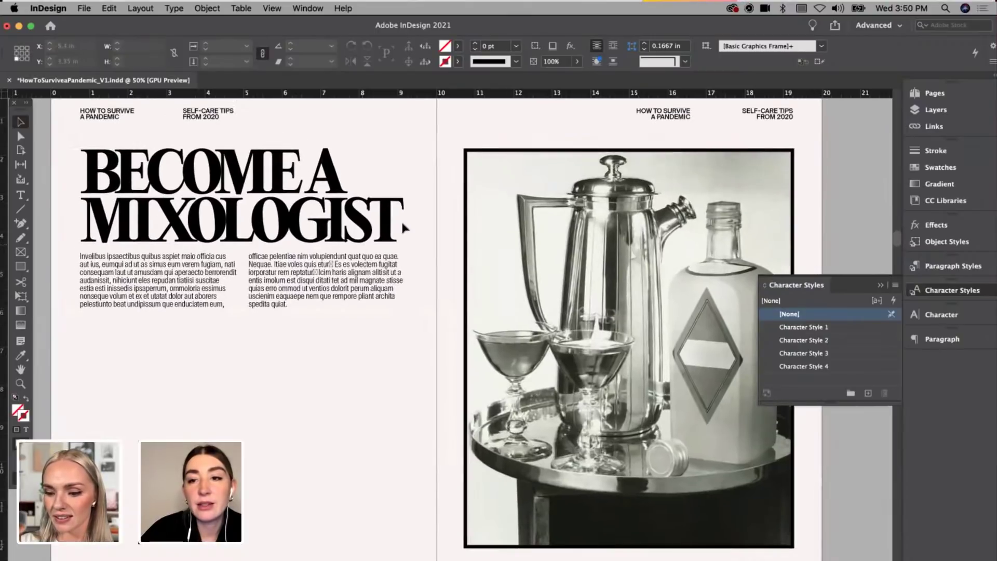
Step: On the red spread, change the words "REALLY, REALLY" in the headline to the Ultralight weight of Editorial New
drag(896, 235, 903, 373)
double_click(473, 224)
drag(337, 202, 287, 253)
click(120, 62)
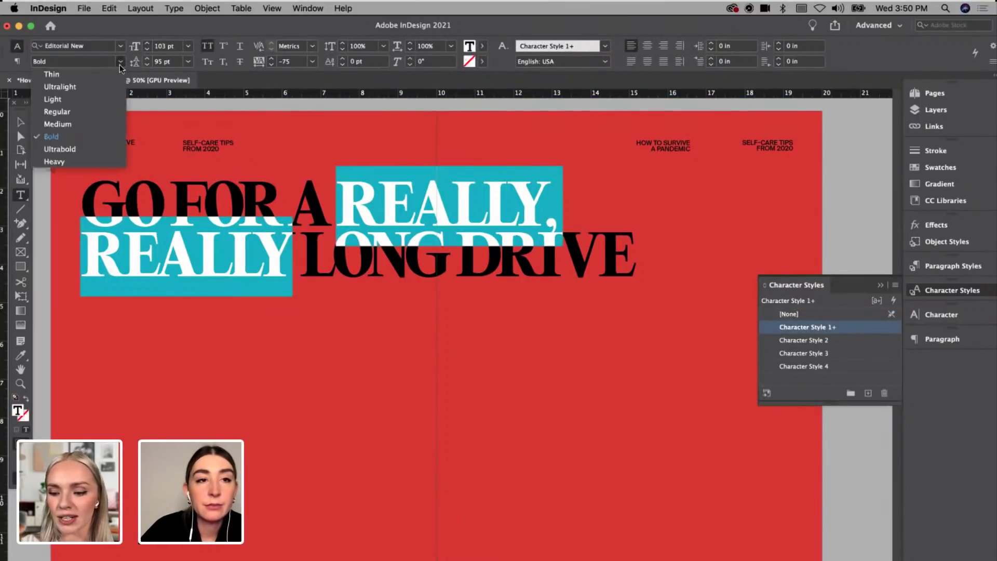
click(108, 92)
click(159, 210)
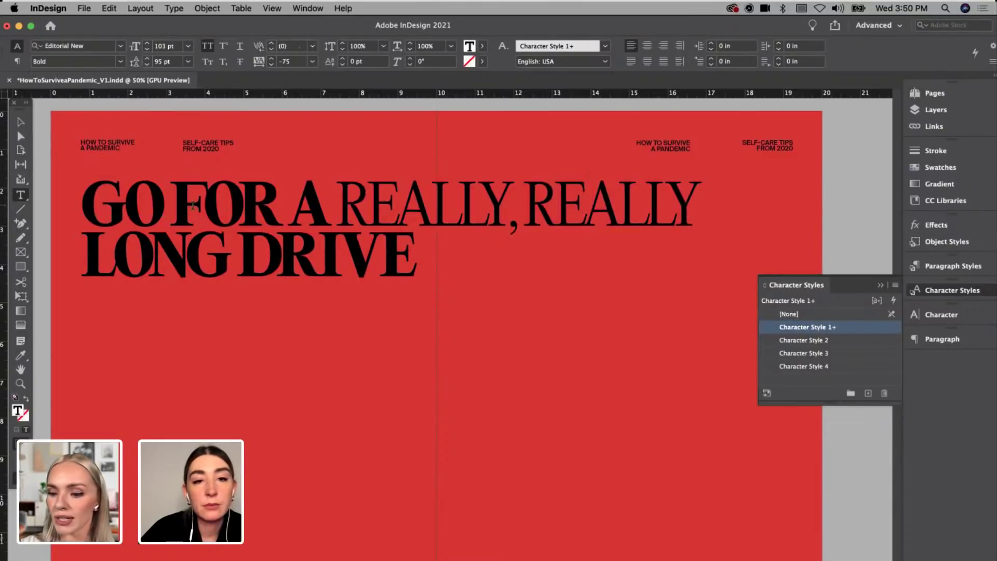
Step: Slightly increase the font size of the lighter "REALLY, REALLY" words in the headline
drag(347, 199, 687, 190)
click(147, 44)
click(148, 44)
click(21, 122)
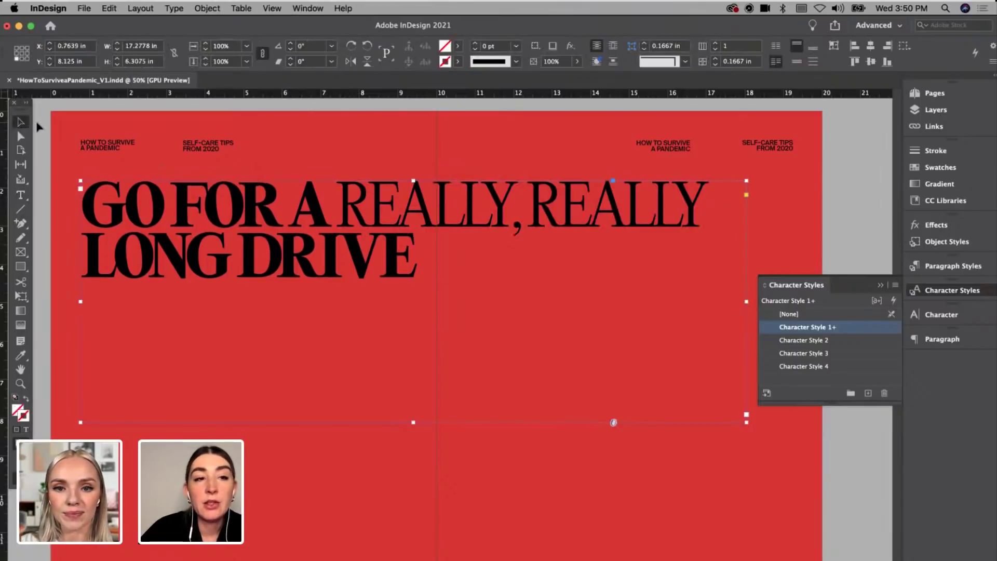
click(39, 127)
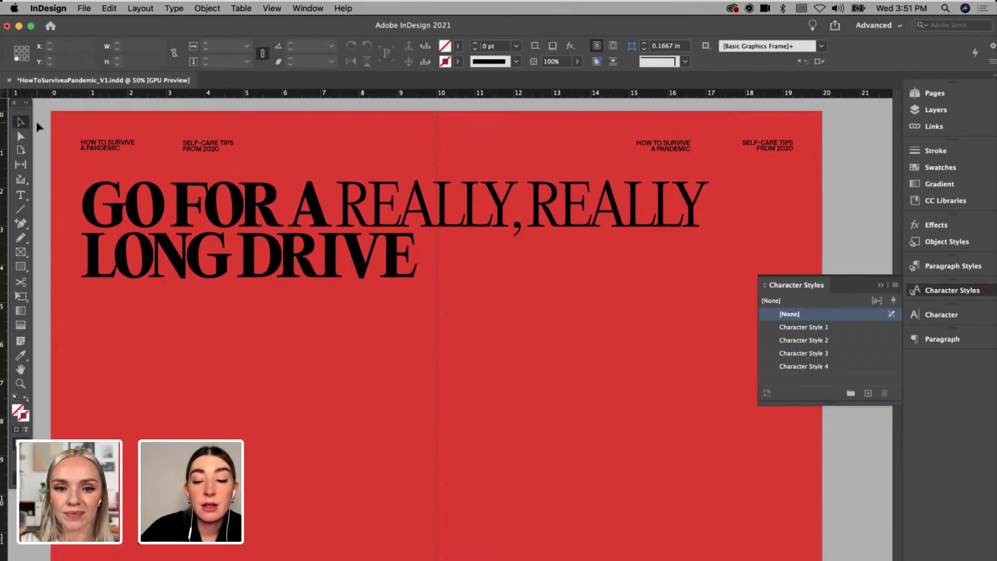
Step: Switch to Chrome to review the "protest source:life" Google Images search, and return to InDesign
double_click(269, 349)
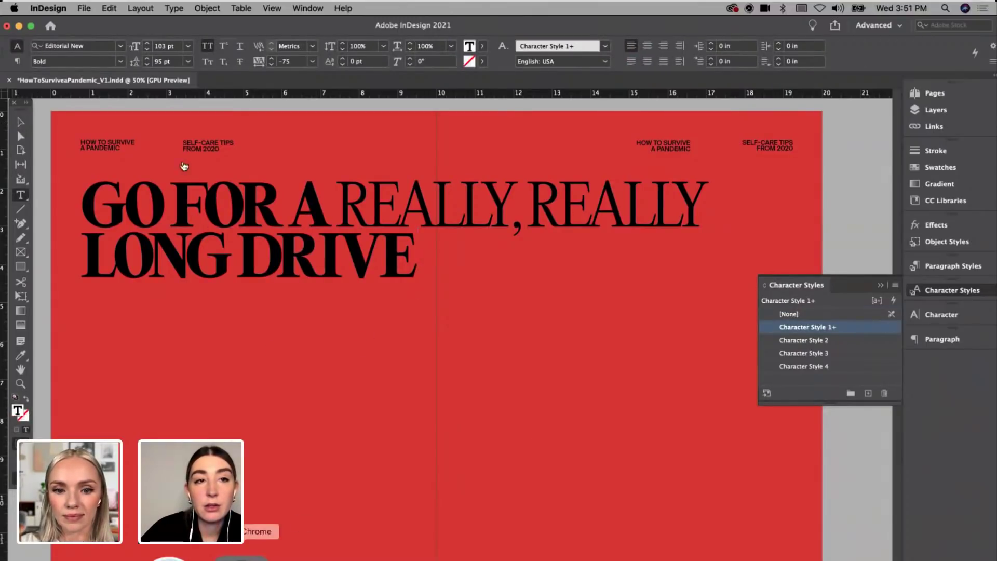
key(super+Tab)
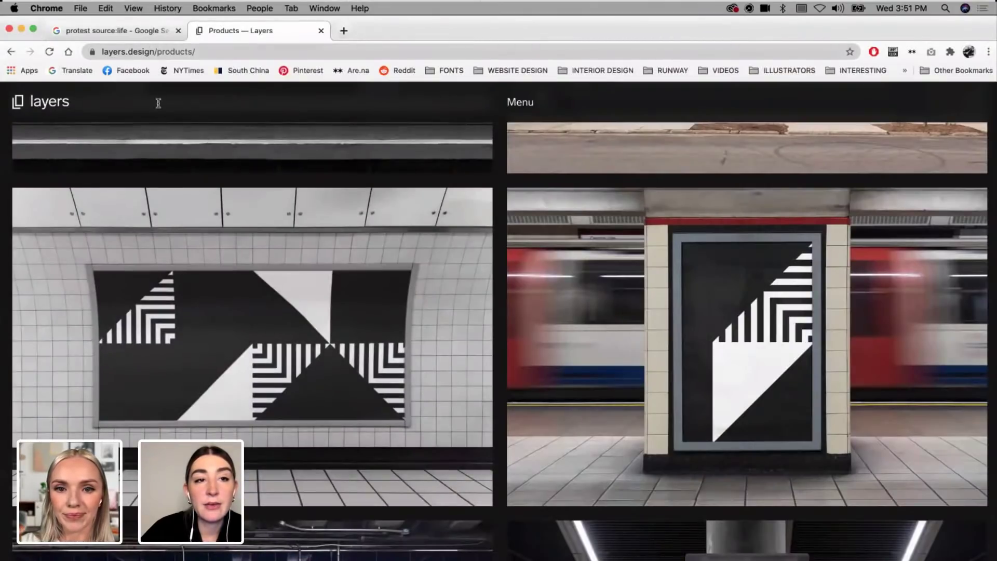
key(ctrl+shift+Tab)
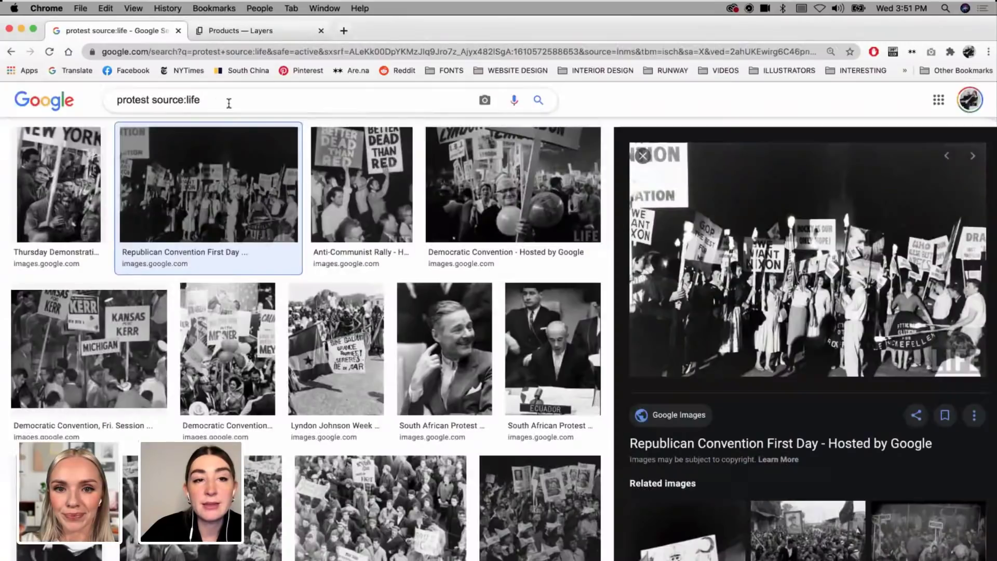
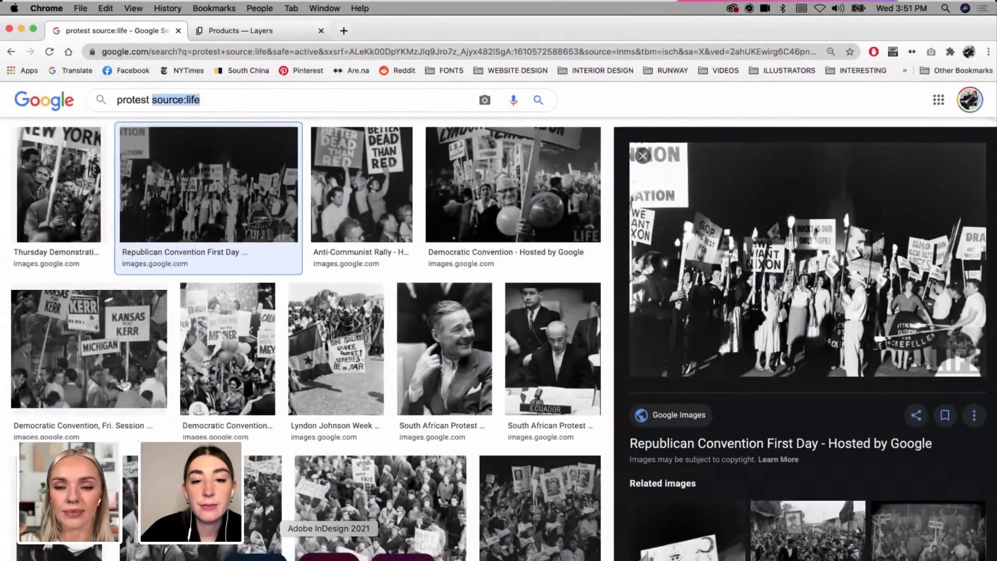
click(329, 556)
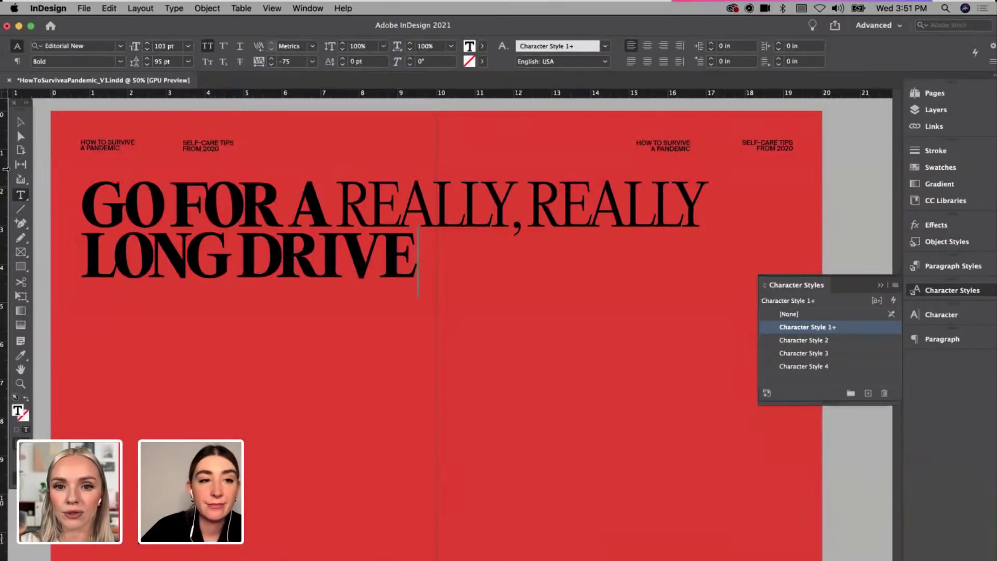
Step: Fit the headline frame's height to its text and move it down to the bottom margin of the red spread
click(18, 121)
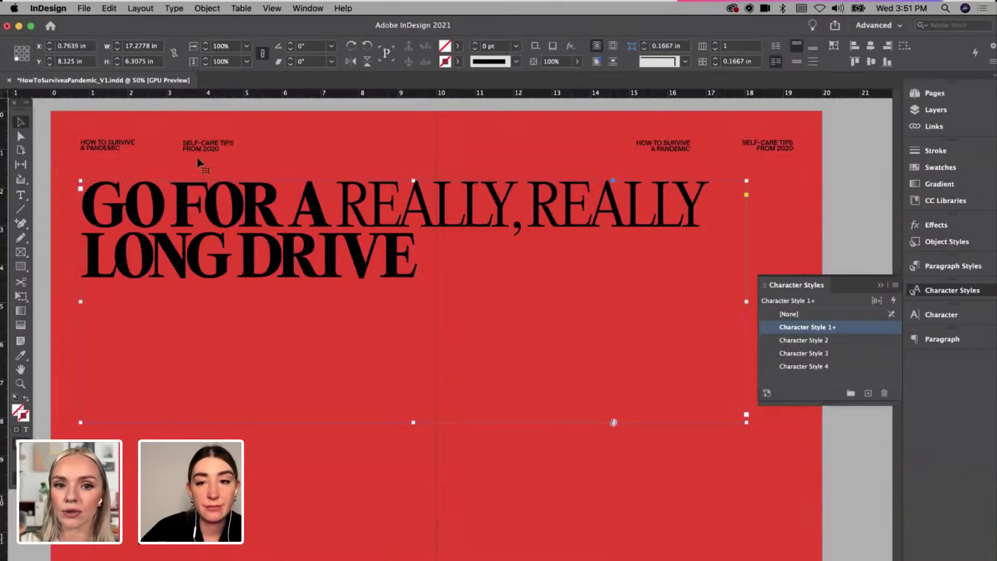
double_click(413, 423)
scroll(414, 424, down, 3)
key(w)
drag(301, 187, 301, 494)
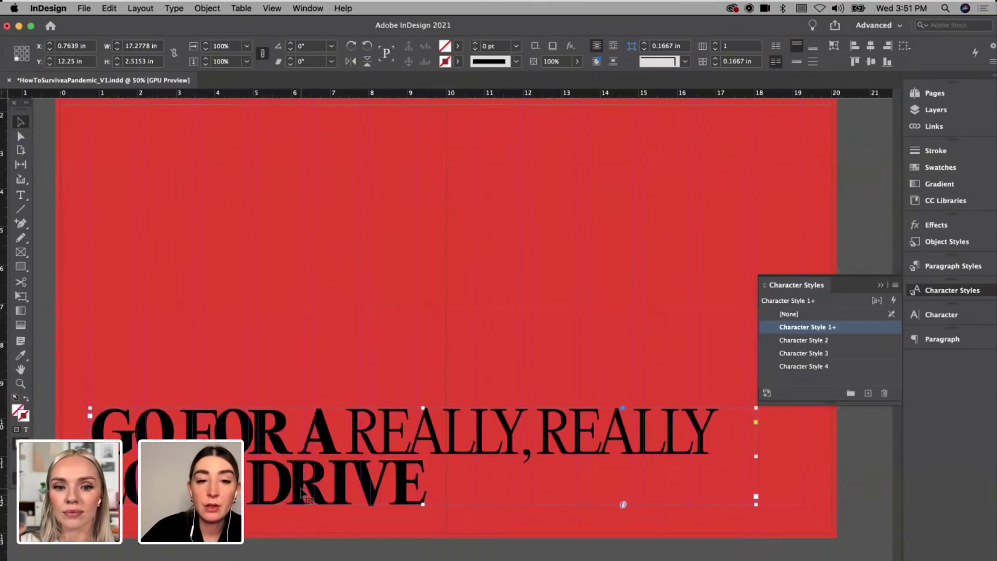
key(w)
click(306, 559)
key(super+minus)
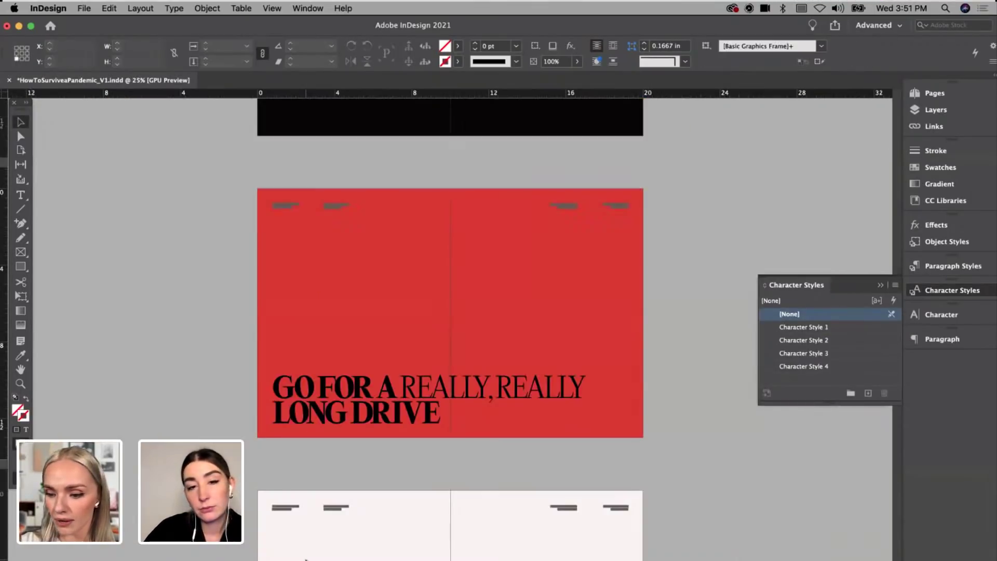
Step: Switch to Finder, browse the Photos folder and search for "drive"
key(super+equal)
key(w)
key(super+Tab)
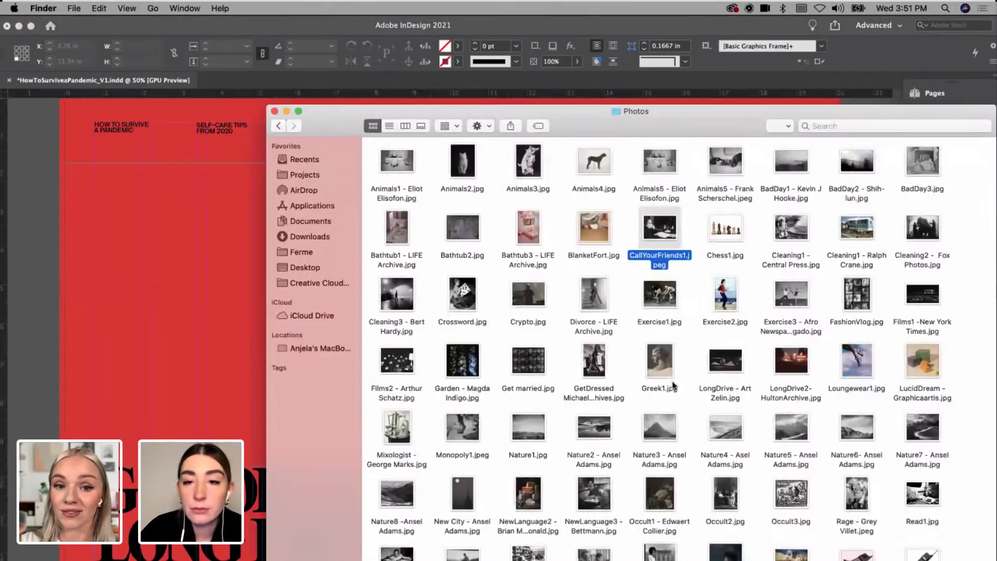
click(666, 389)
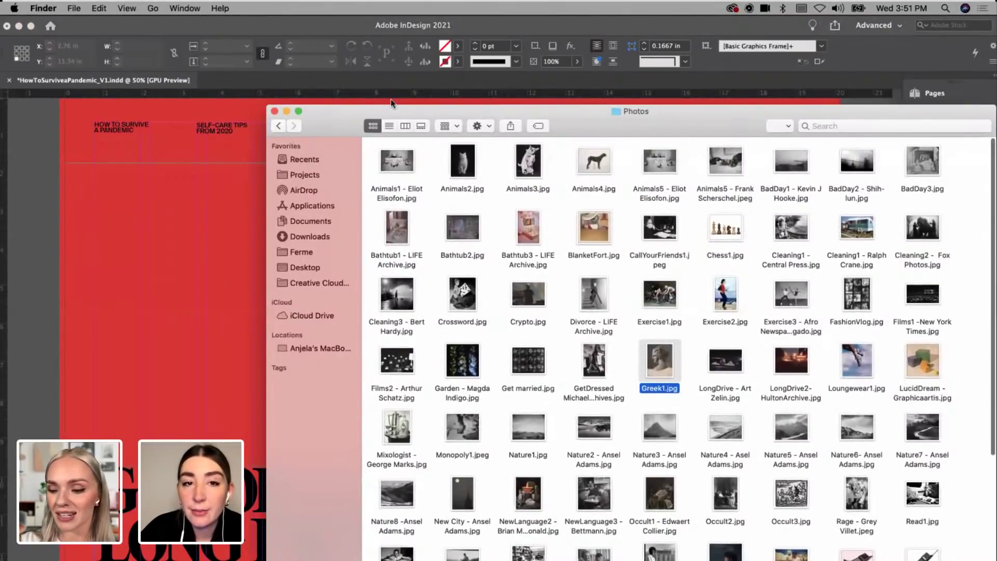
drag(398, 109, 273, 107)
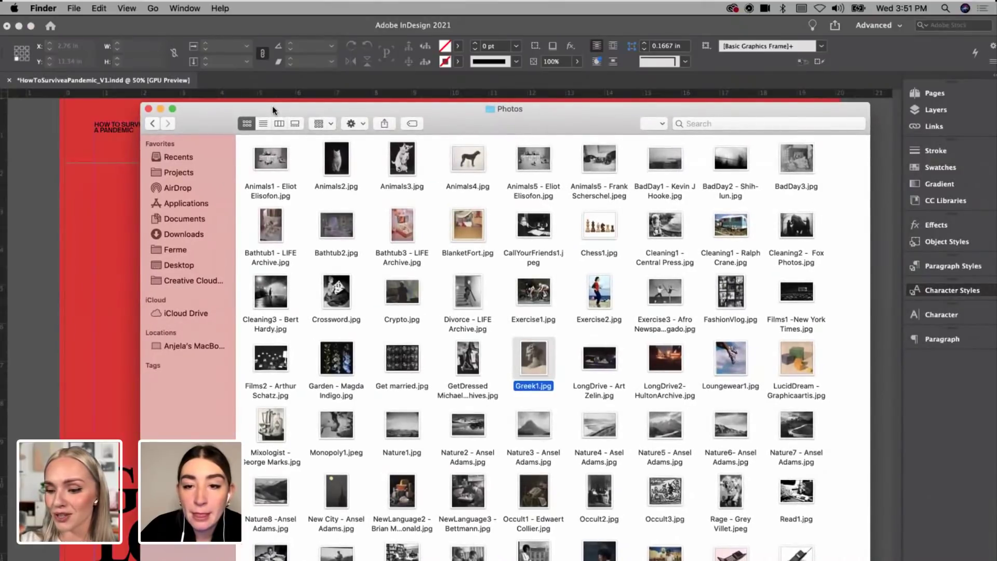
scroll(553, 381, down, 5)
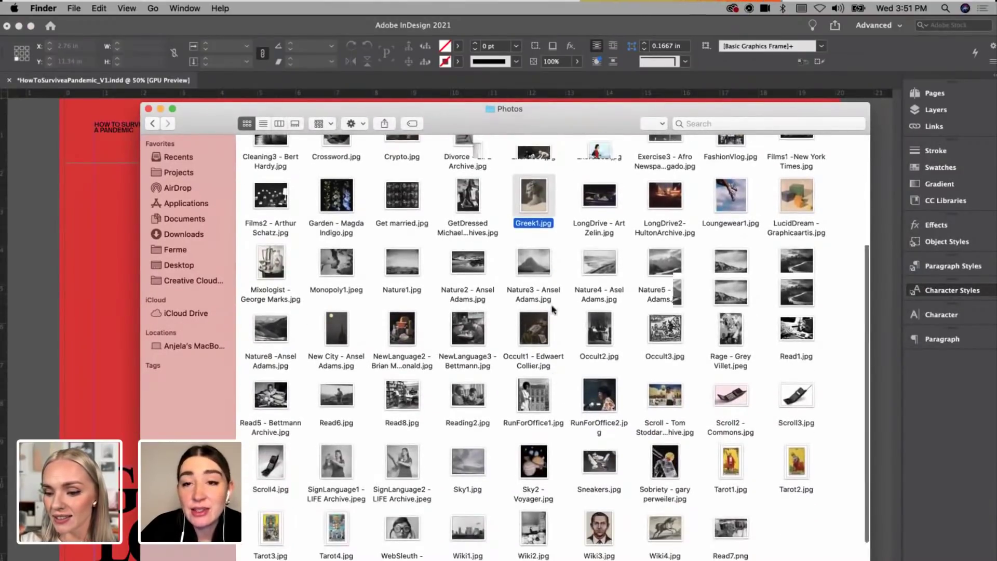
scroll(553, 381, up, 5)
click(730, 150)
click(732, 124)
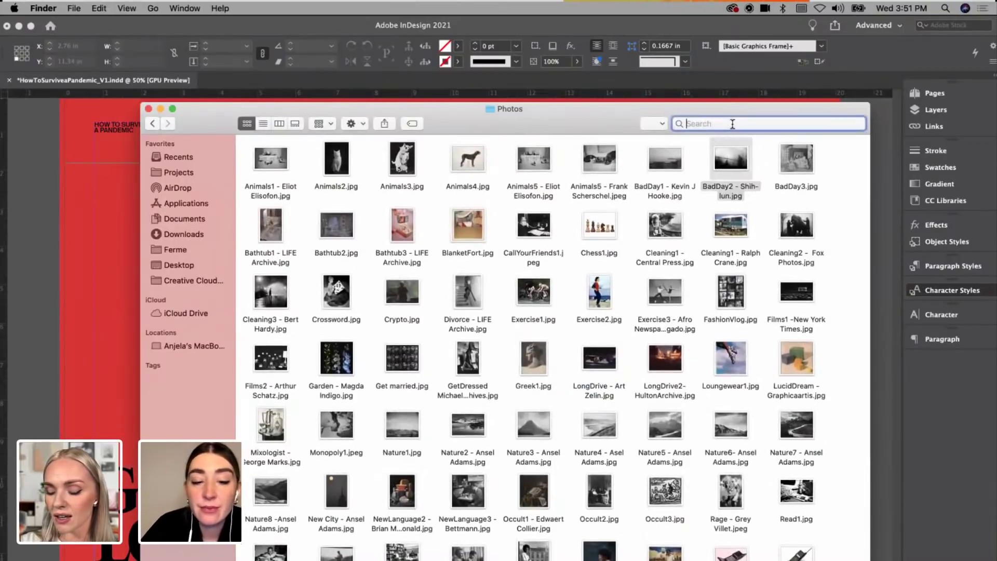
text(drive)
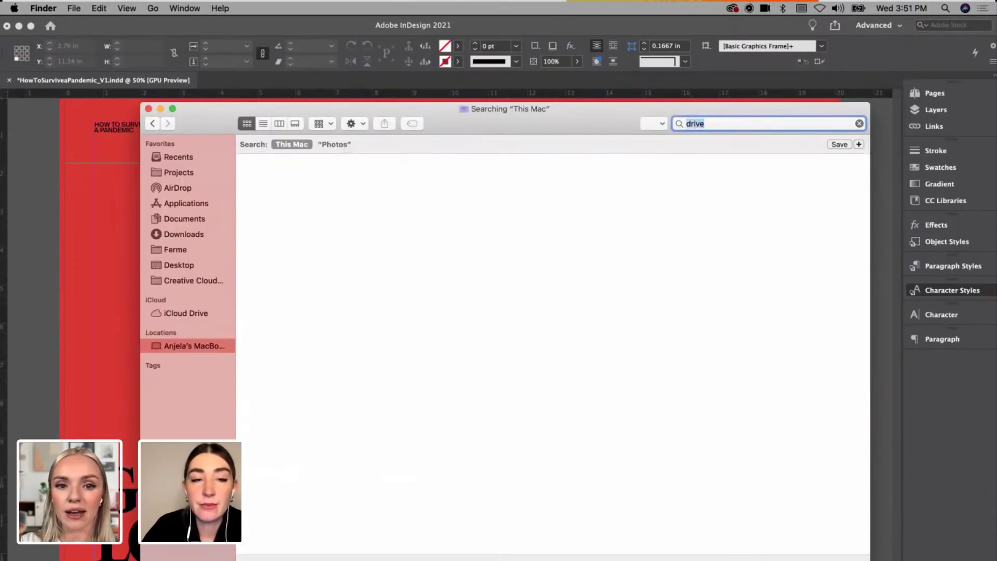
Step: Place the LongDrive photo of children in a car window on the red spread and scale it to 18.5 in wide between the side margins
drag(605, 267, 551, 407)
mouse_move(328, 162)
mouse_down()
mouse_move(339, 207)
mouse_move(338, 166)
mouse_up()
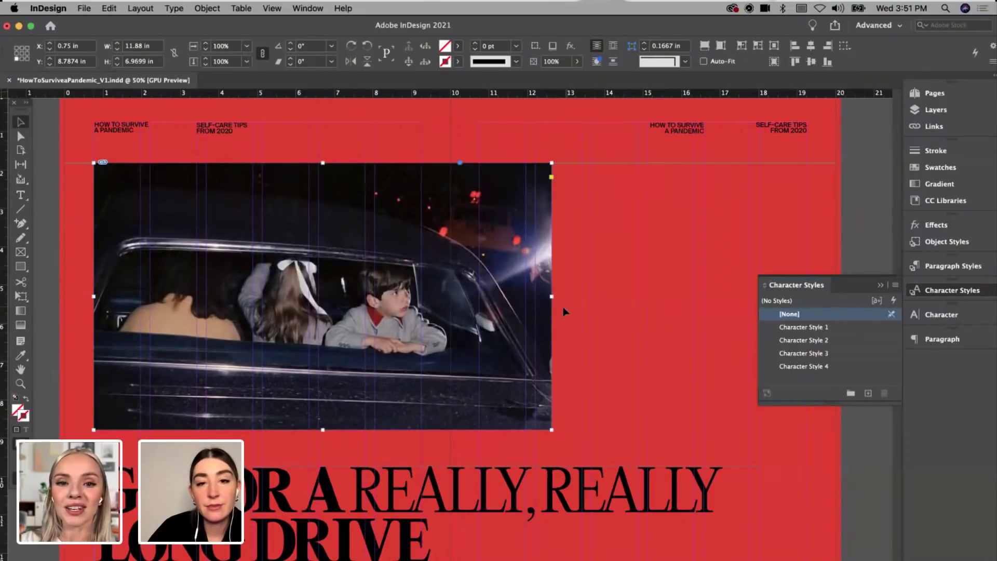
drag(551, 296, 806, 277)
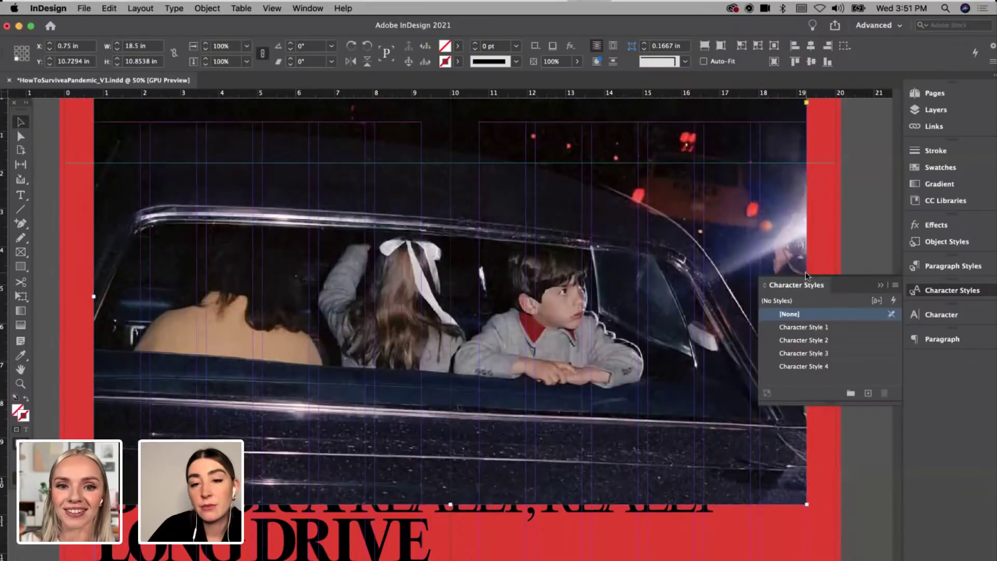
Step: Crop the car photo's frame to start at the guide below the page headers and end above the headline, about 7.26 in tall
drag(447, 504, 450, 430)
drag(435, 379, 435, 430)
drag(450, 139, 440, 191)
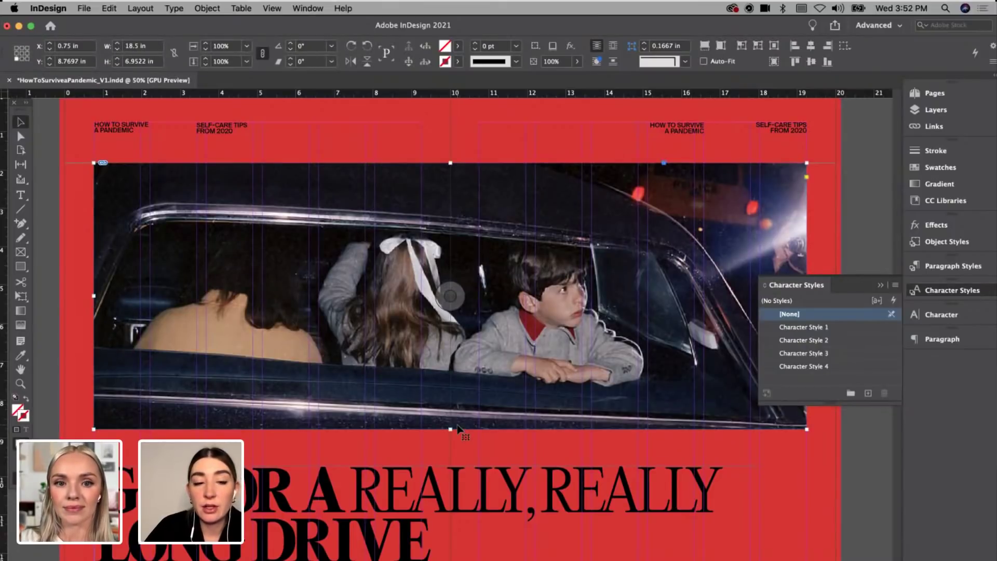
scroll(458, 429, down, 1)
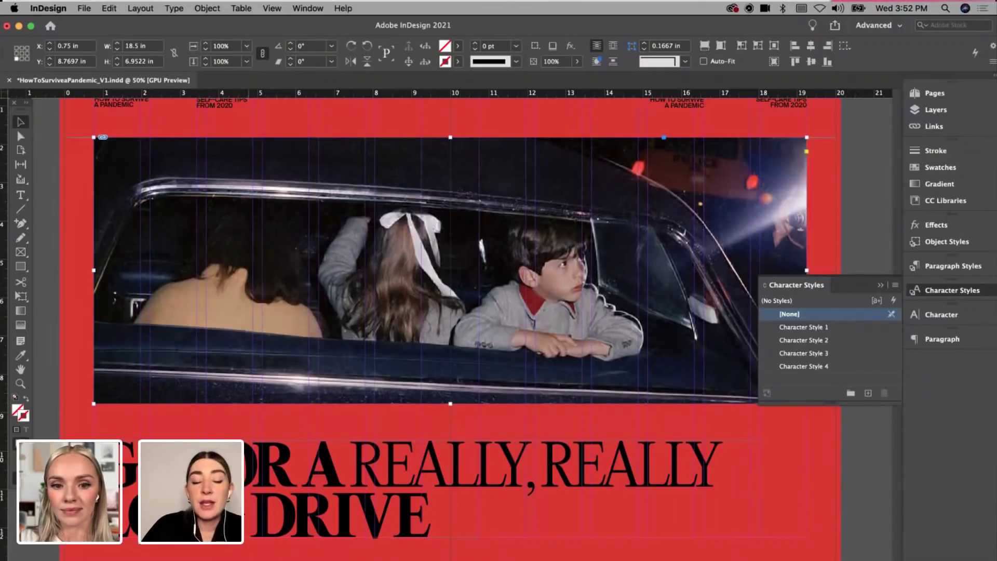
drag(451, 404, 451, 415)
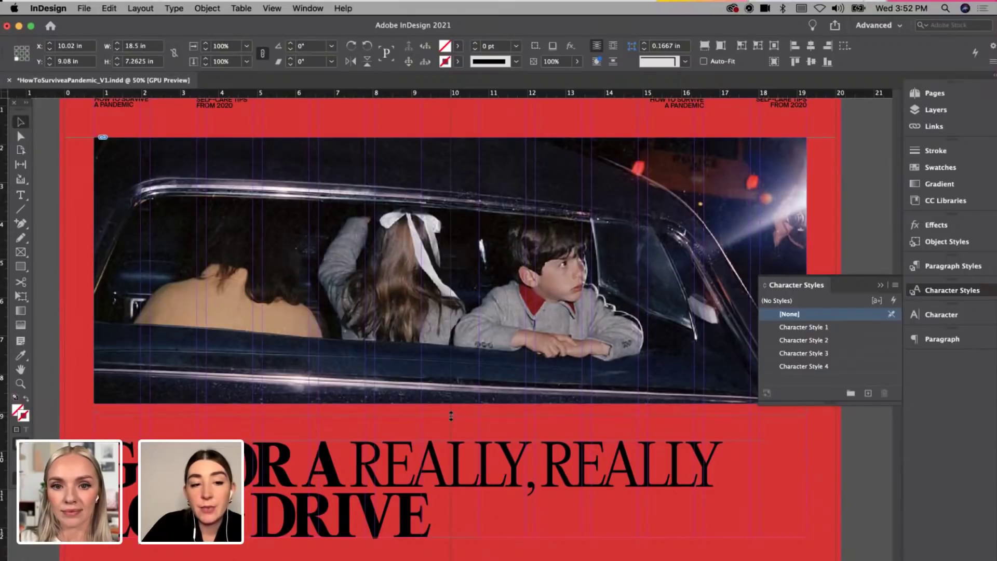
Step: Give the car photo's frame a 6 pt black stroke and check the red spread in preview mode
click(456, 62)
click(356, 136)
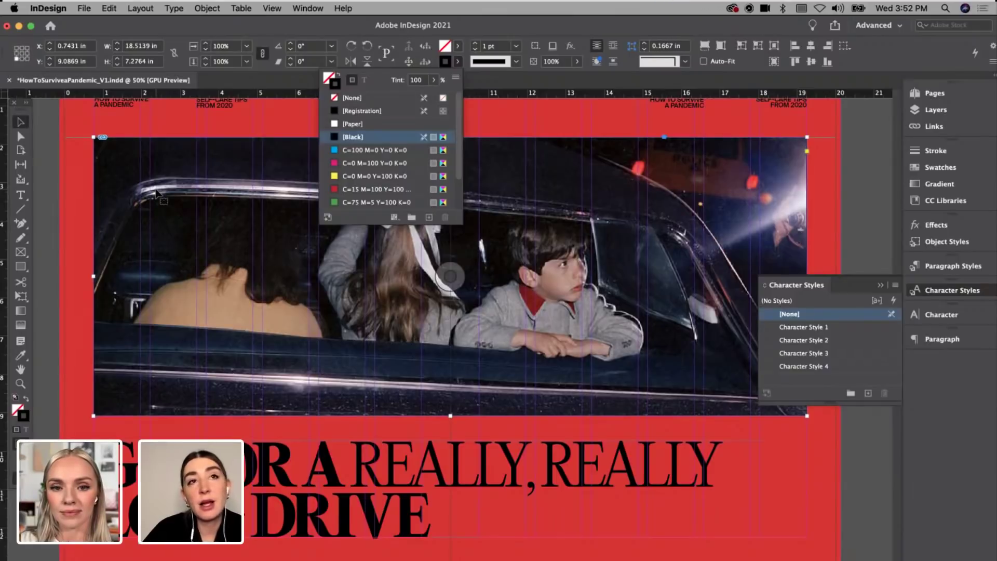
click(475, 44)
click(475, 44)
click(475, 45)
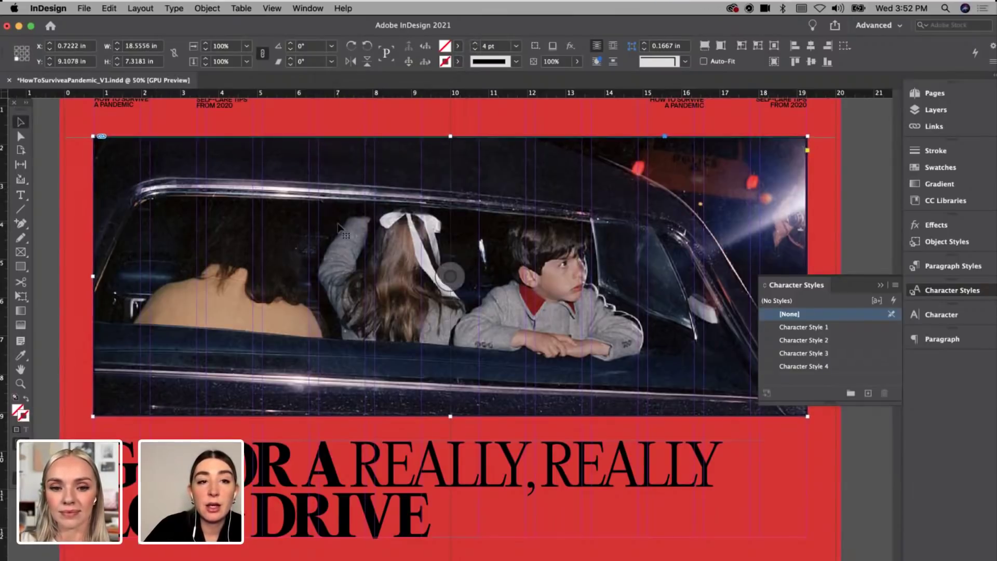
click(475, 43)
click(475, 43)
click(475, 43)
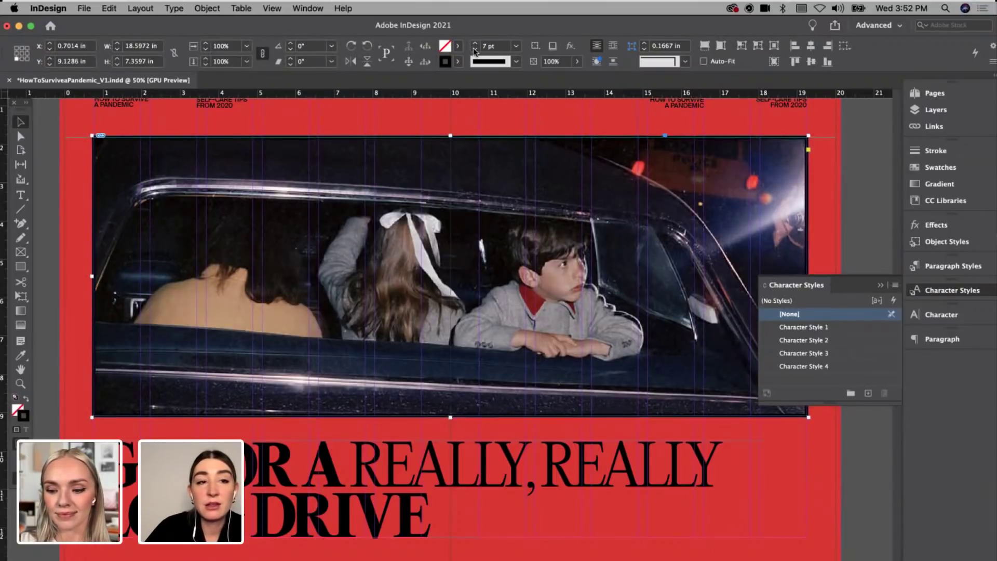
click(475, 50)
key(w)
click(52, 183)
key(super+minus)
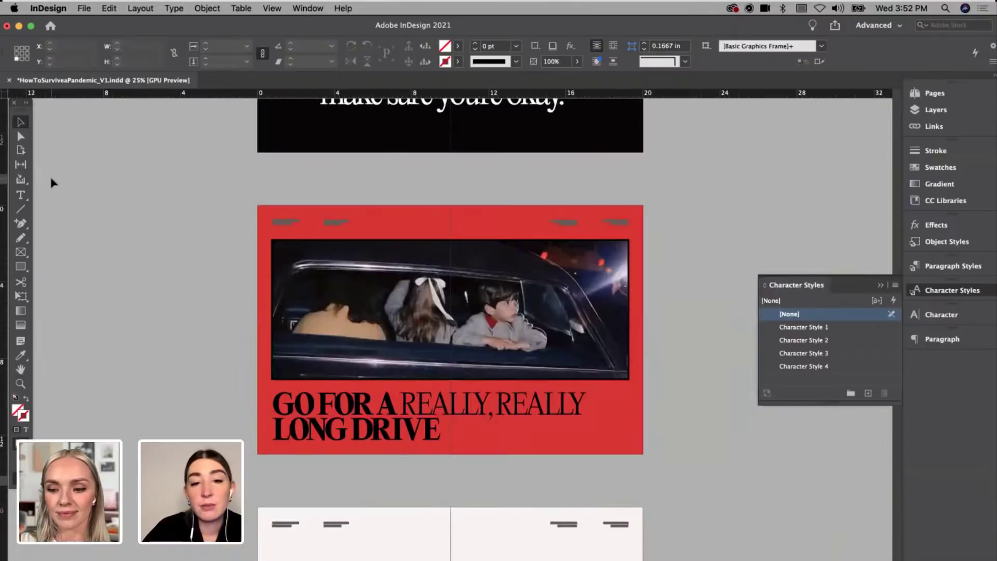
Step: Extend the bottom edge of the photo frame closer to the headline, making the frame about 7.56 in tall
click(408, 420)
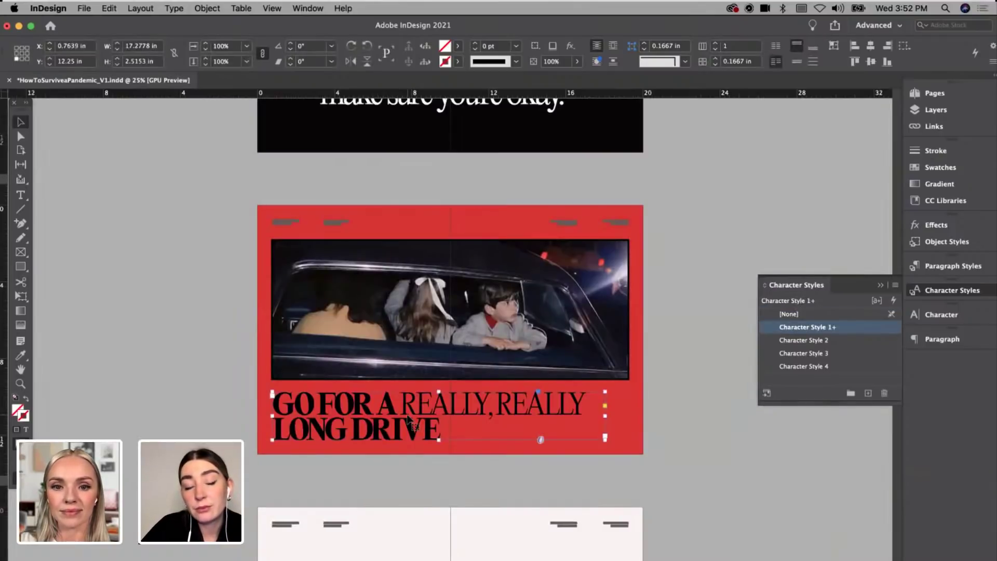
key(w)
key(super+equal)
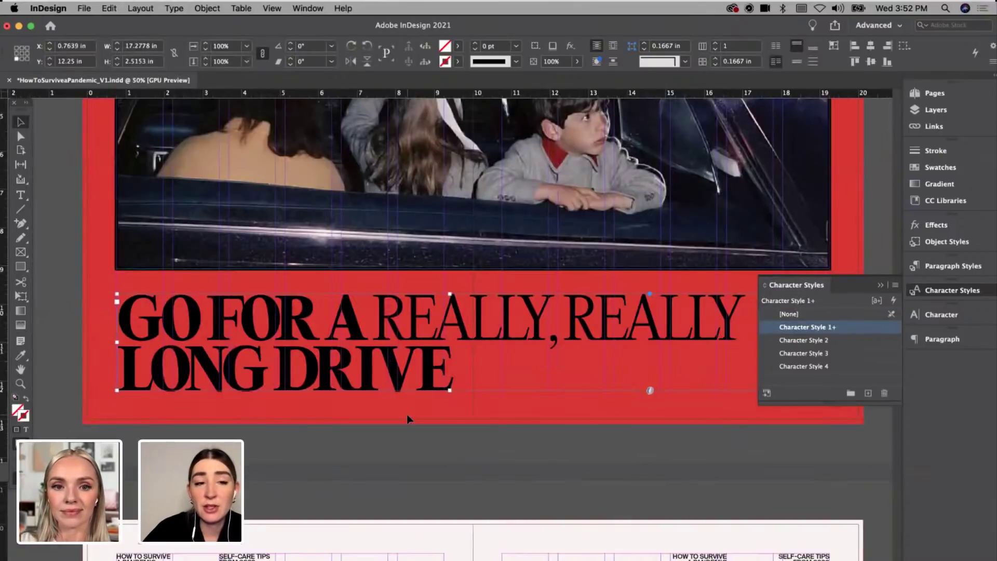
click(464, 237)
drag(473, 270, 473, 278)
key(w)
click(392, 439)
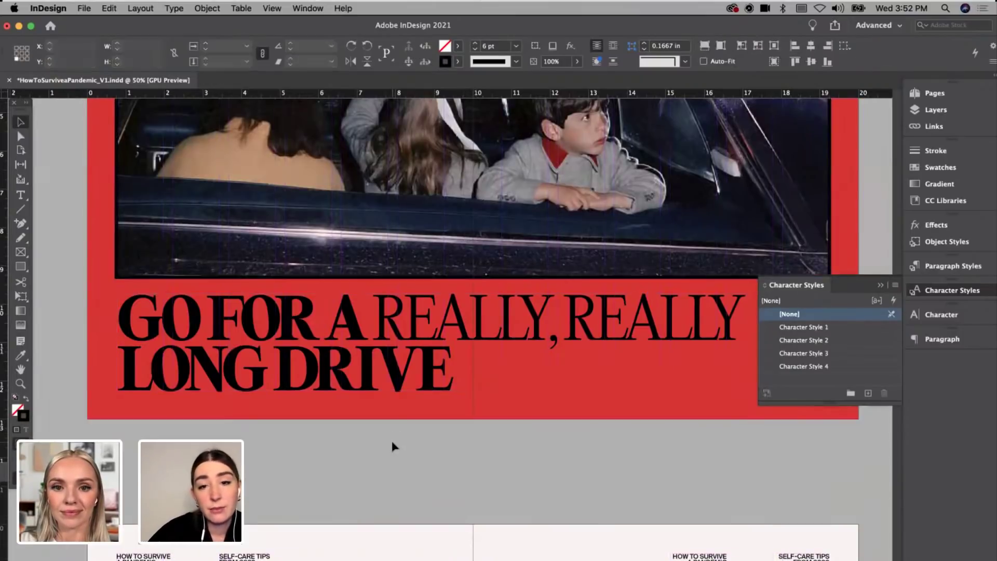
key(super+minus)
key(super+equal)
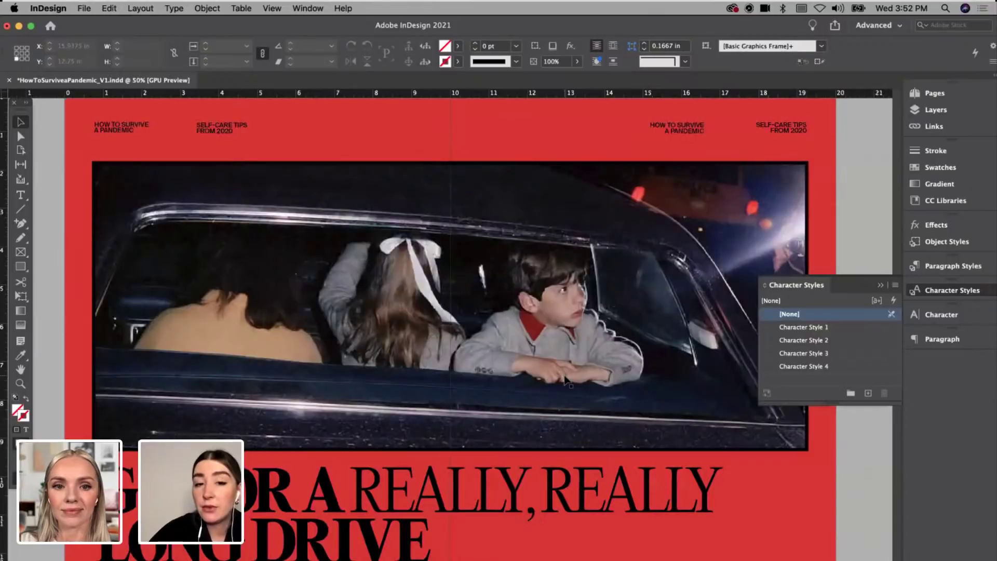
Step: Remove All Caps from "really, really" in the headline and break the line before "LONG"
scroll(565, 384, down, 3)
key(t)
drag(343, 446, 711, 445)
click(207, 46)
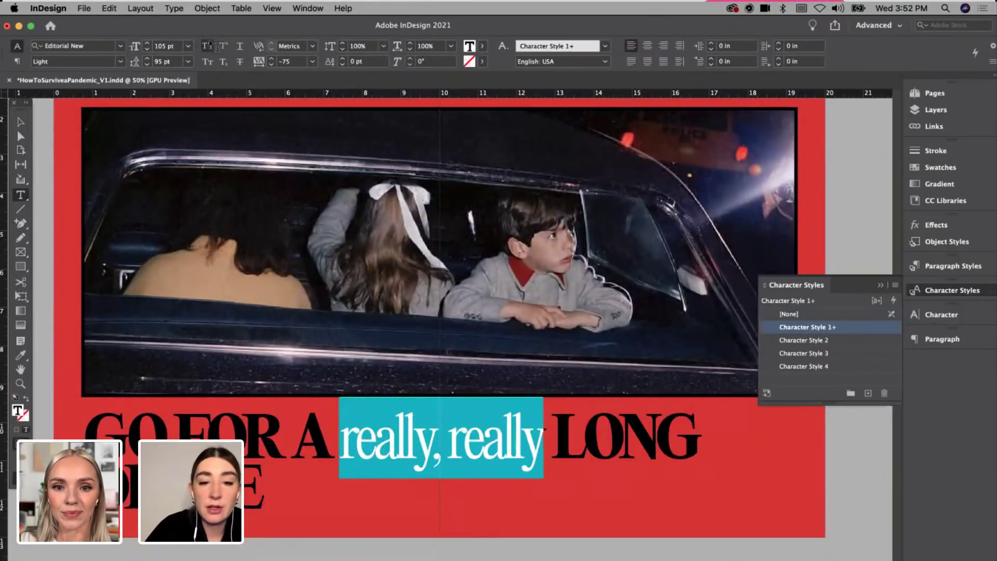
click(555, 435)
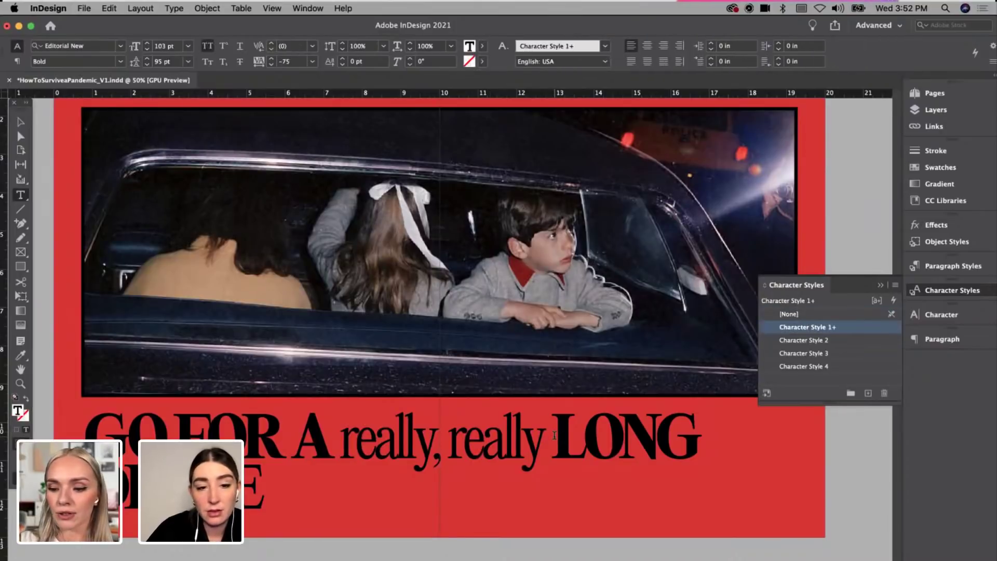
key(Return)
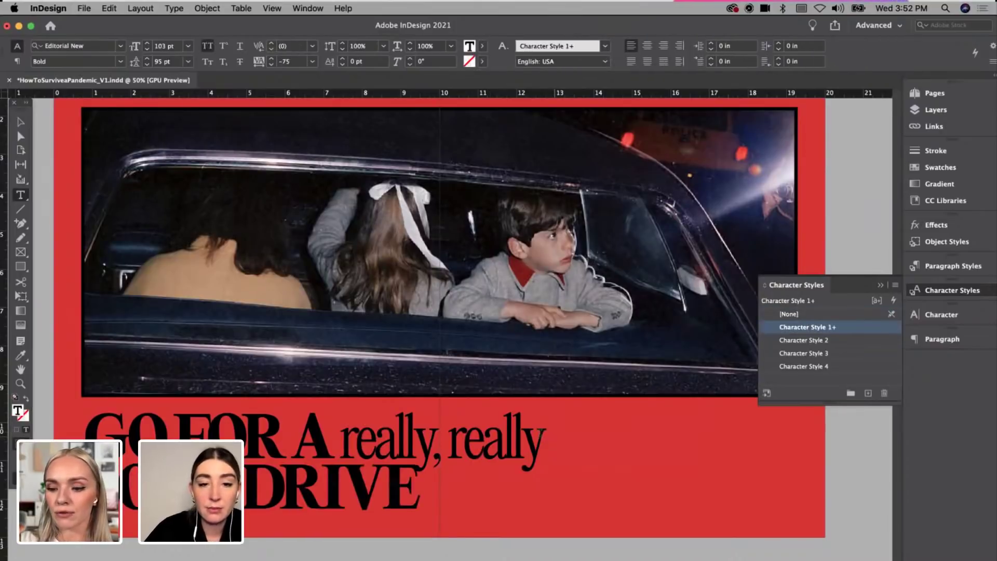
Step: Examine the red spread's bordered photo and headline with the guides shown and hidden
click(21, 123)
scroll(303, 157, up, 3)
scroll(304, 157, right, 1)
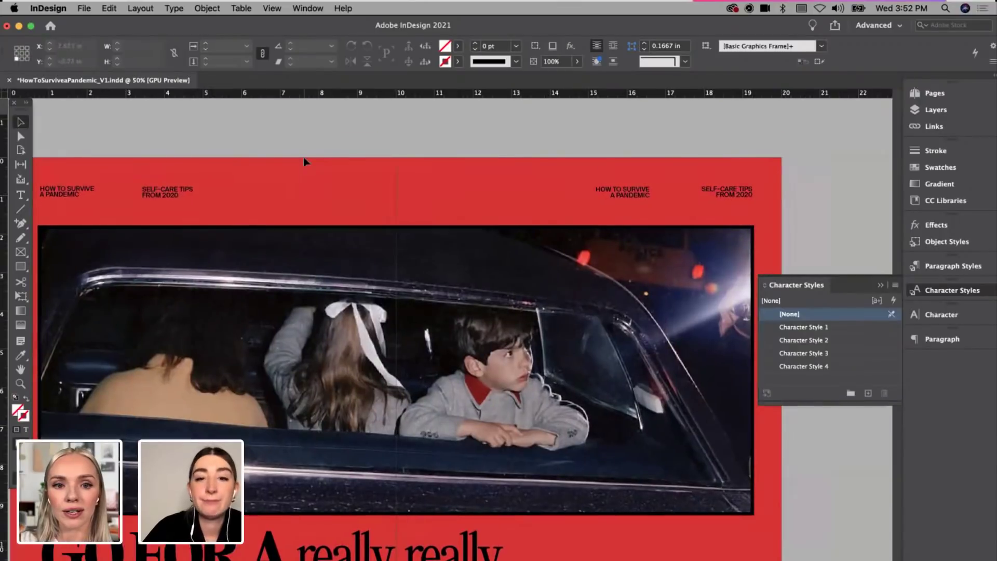
scroll(304, 158, left, 2)
scroll(304, 158, up, 1)
click(363, 248)
key(w)
key(w)
key(w)
key(w)
scroll(485, 253, down, 3)
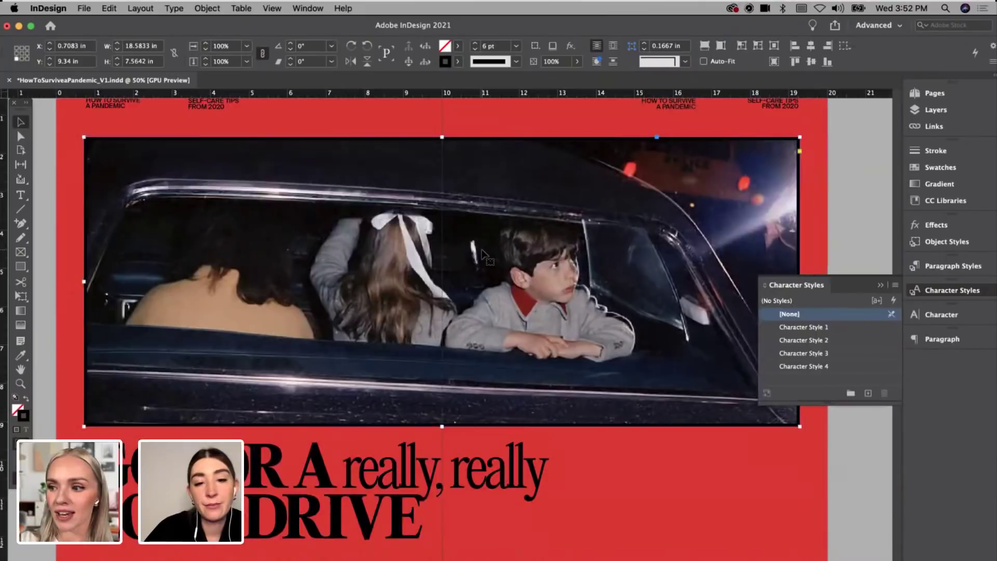
click(868, 198)
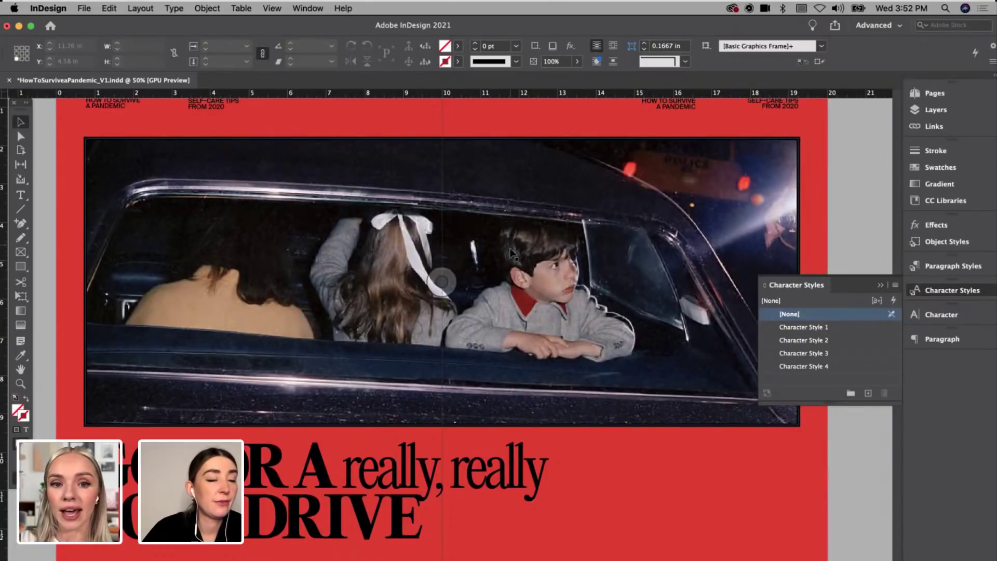
Step: Go to the next blank spread, switch to Finder and open the Photos folder inside "How to Survive a Pandemic" on the Desktop
scroll(481, 423, down, 10)
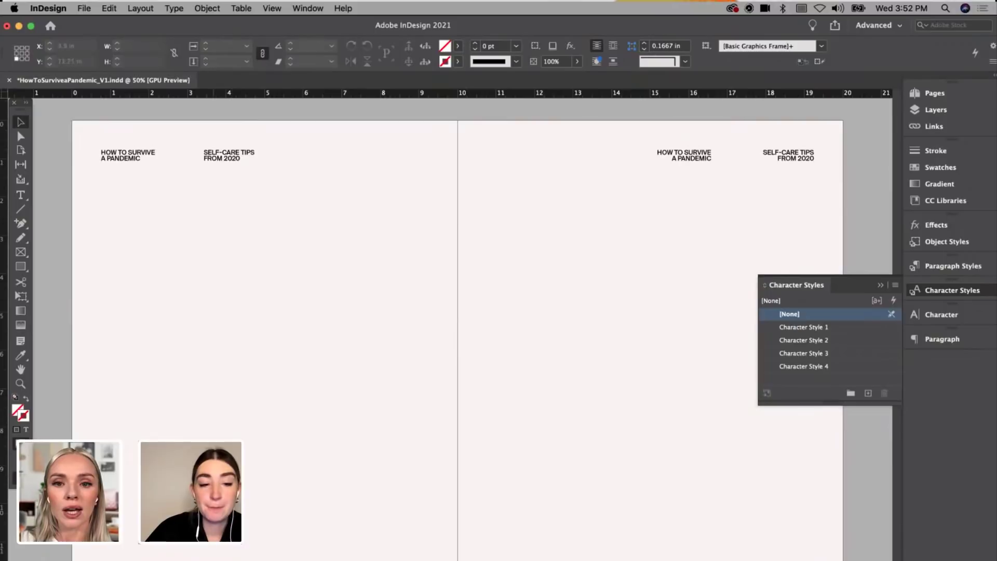
key(super+Tab)
click(520, 350)
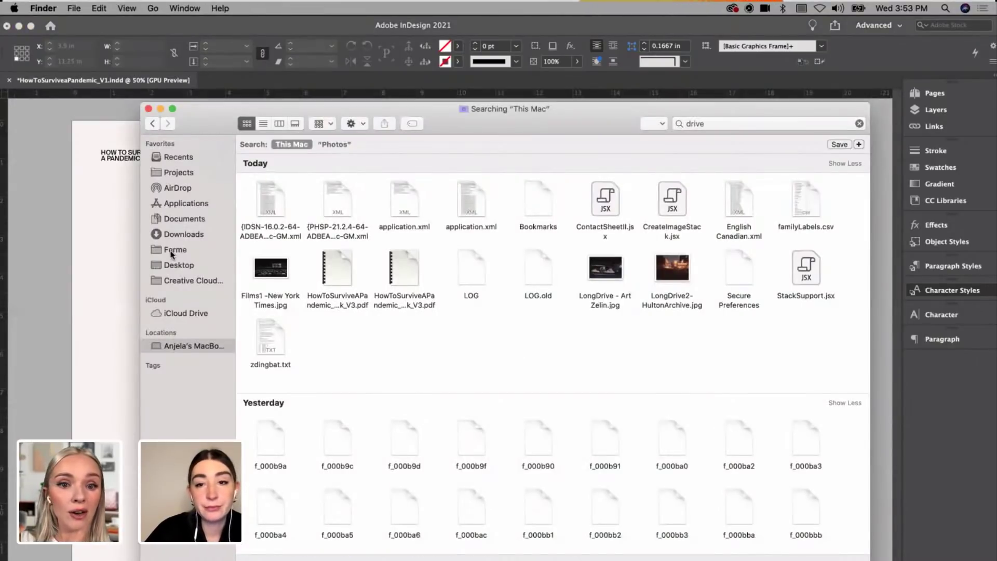
key(super+Tab)
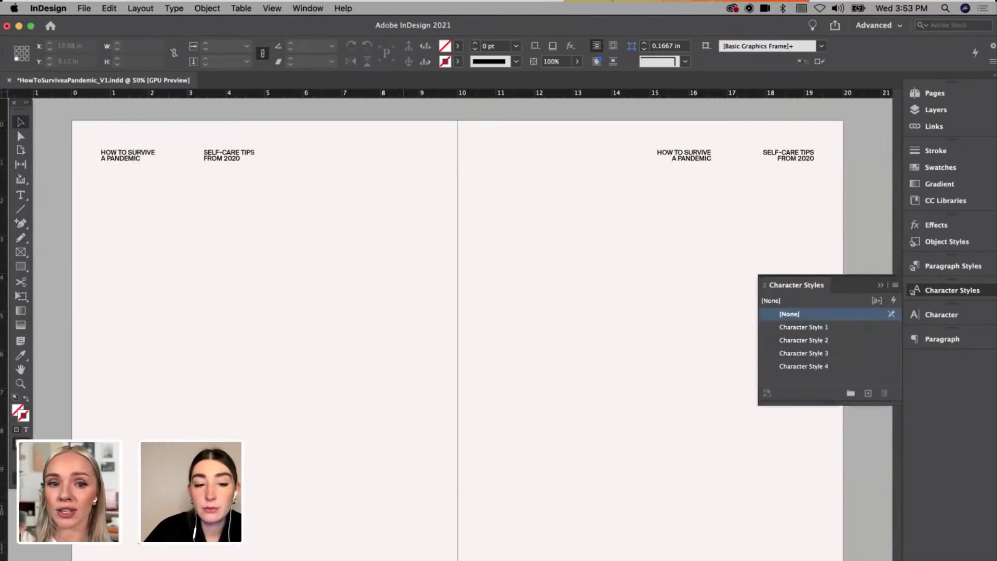
key(super+Tab)
click(183, 264)
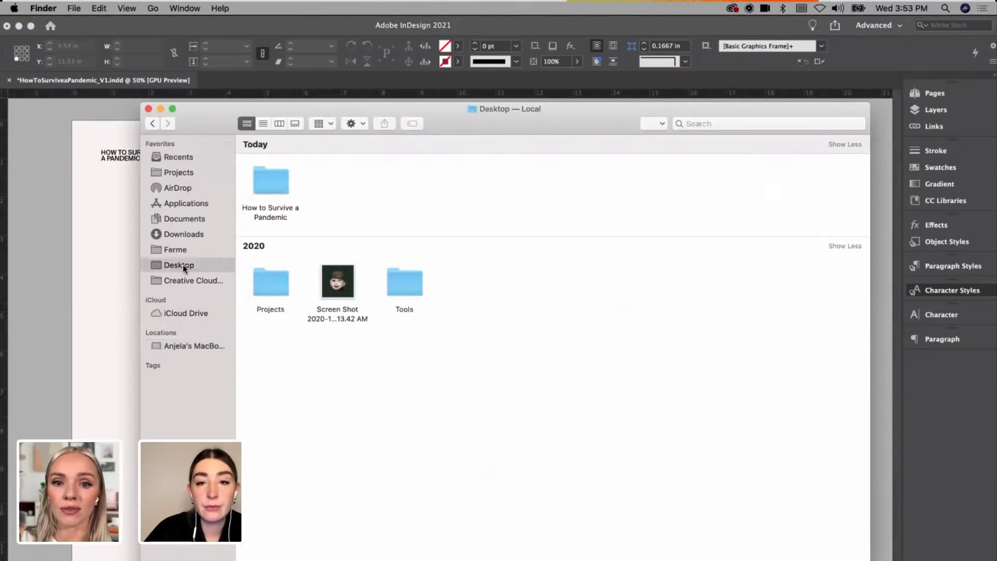
double_click(266, 177)
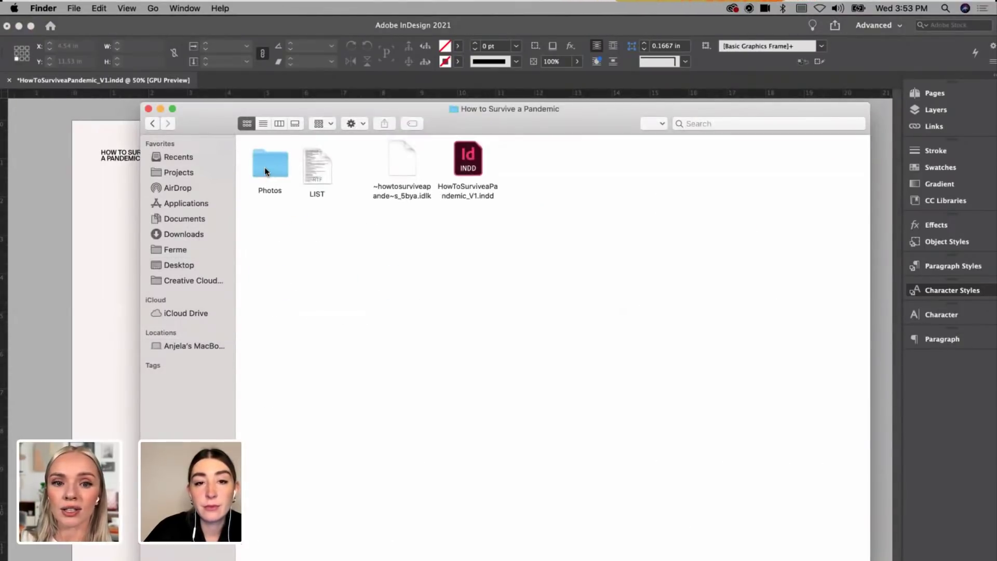
double_click(264, 172)
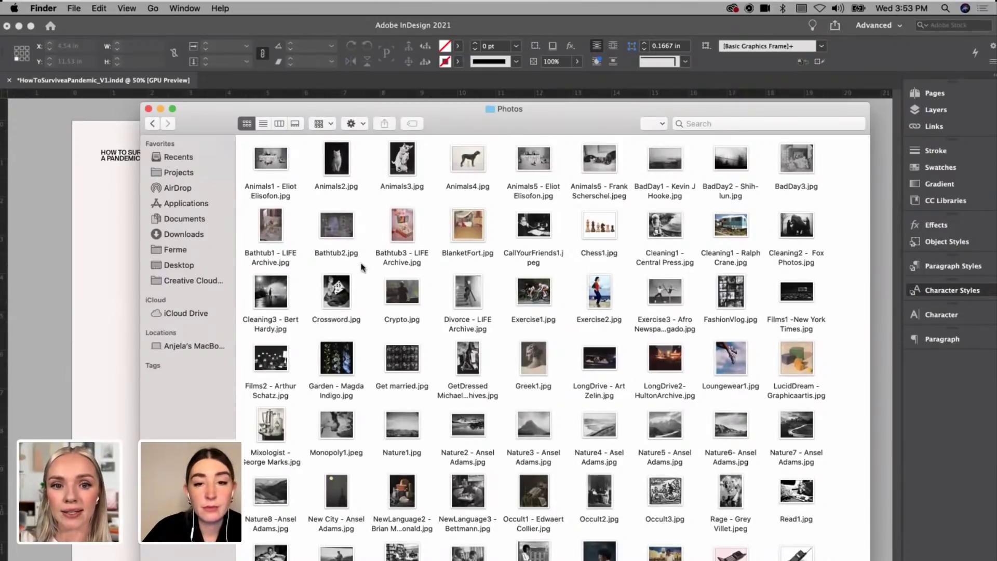
Step: Apply the black C-Master to pages 30-31 in InDesign and return to the Photos folder in Finder
click(118, 332)
click(934, 93)
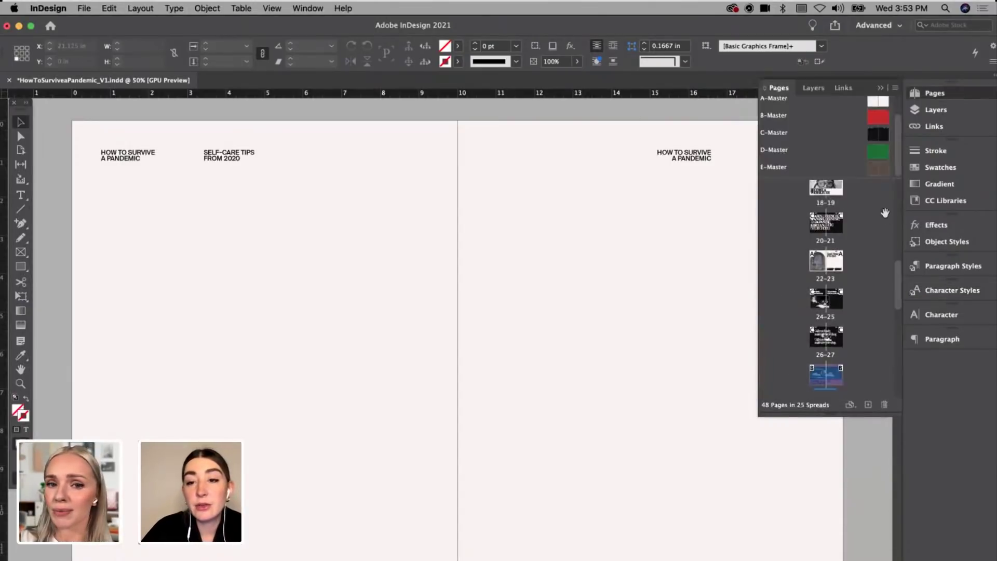
scroll(850, 309, down, 2)
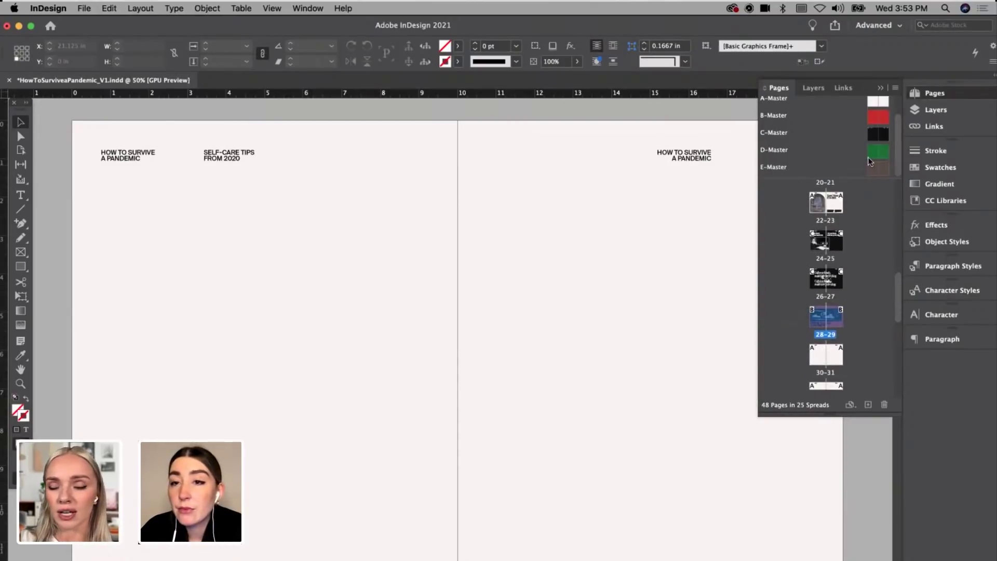
drag(873, 133, 837, 360)
scroll(465, 343, down, 1)
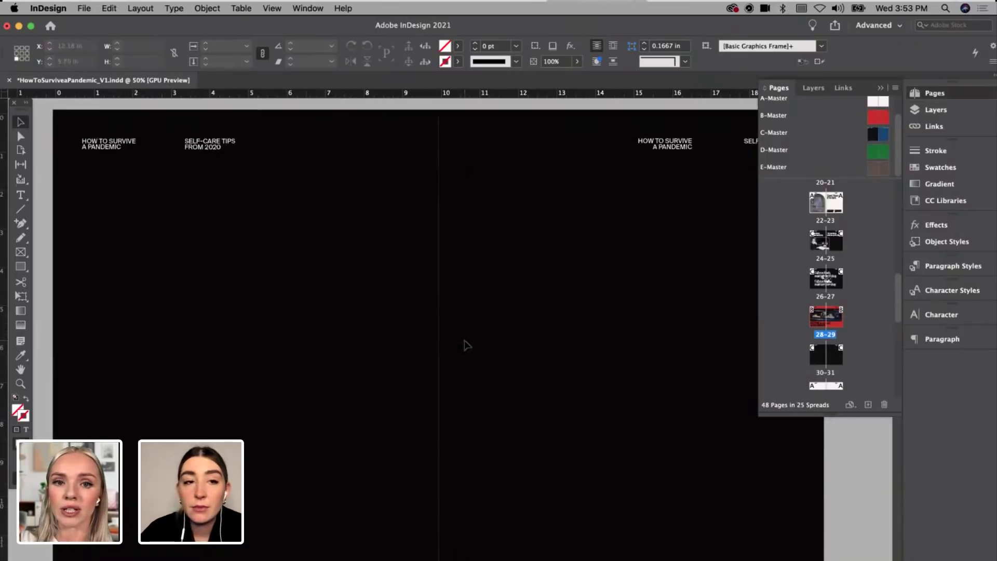
click(182, 557)
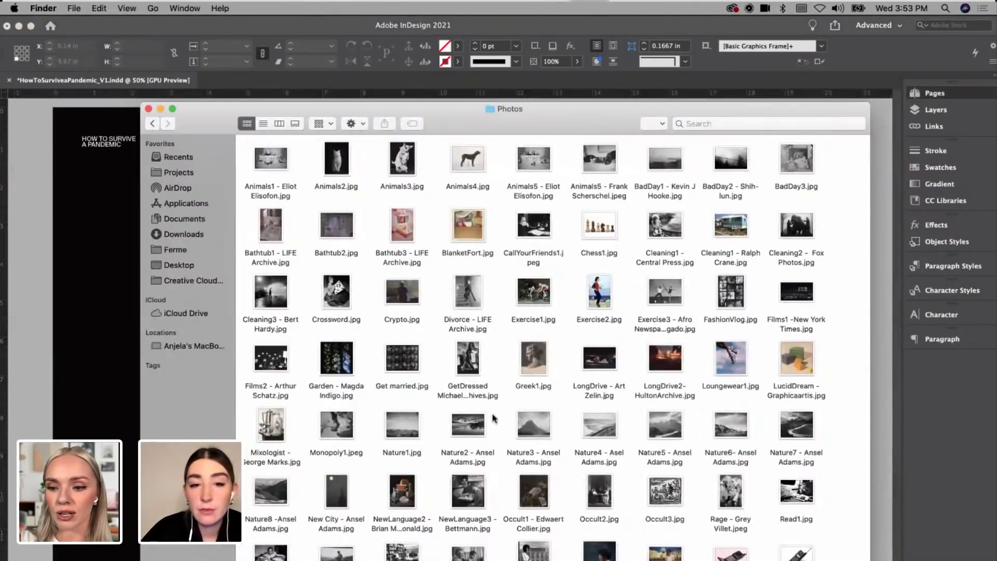
Step: Place the Sobriety photo from the Finder Photos folder on page 30 in InDesign, spanning 8.5 in between the side margins
scroll(449, 416, down, 5)
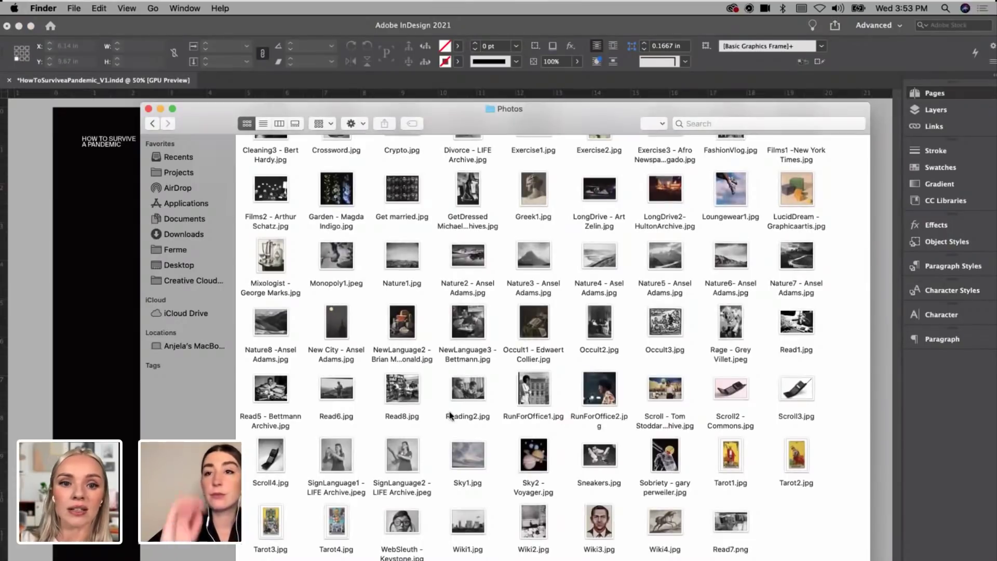
click(463, 398)
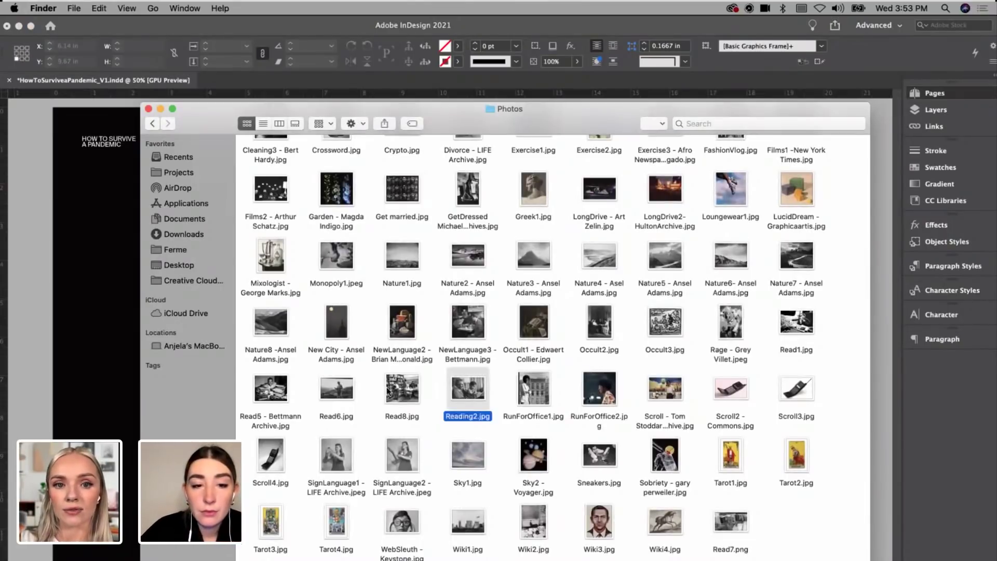
click(389, 393)
click(351, 392)
click(288, 387)
click(283, 323)
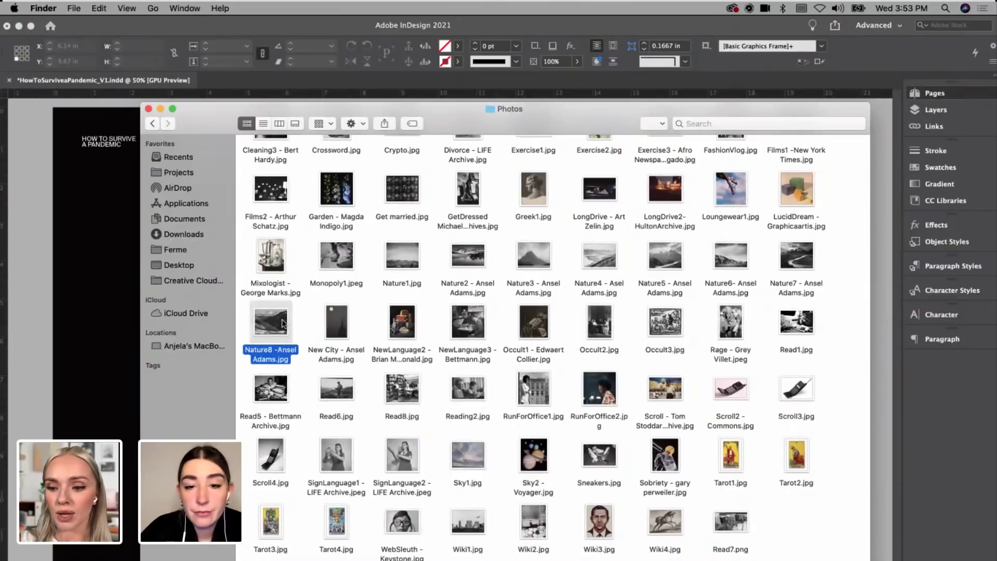
drag(642, 131, 735, 77)
scroll(362, 475, up, 1)
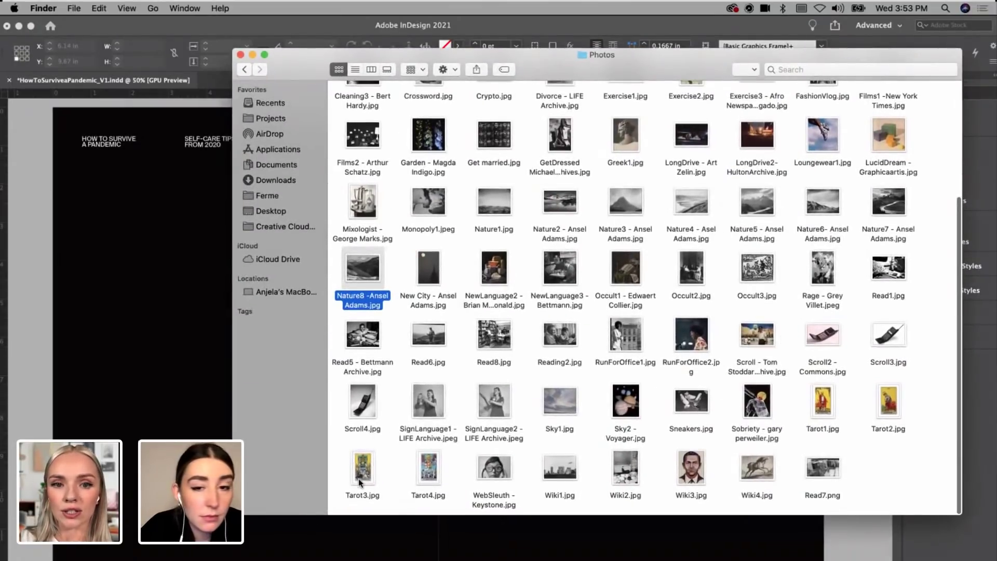
drag(748, 413, 412, 449)
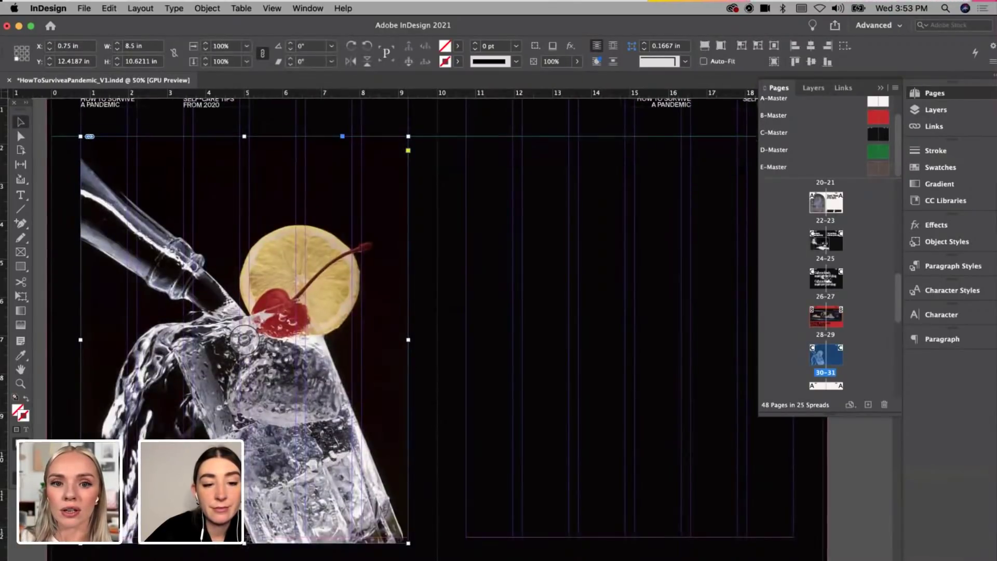
Step: Crop the drink photo's frame to the bottom margin and enlarge the image inside it to about 9.06 by 11.32 in
drag(244, 544, 245, 537)
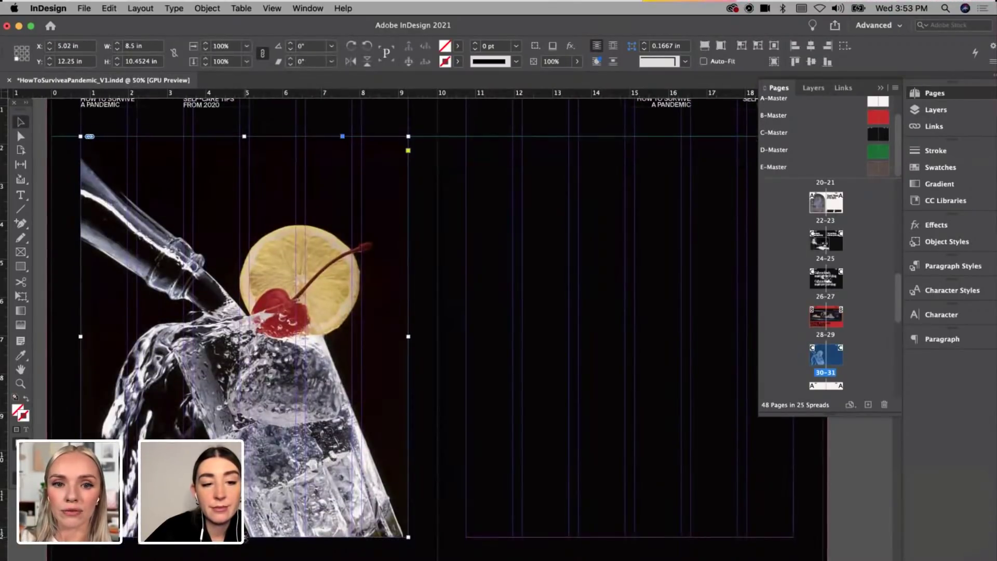
click(244, 335)
drag(245, 132, 245, 111)
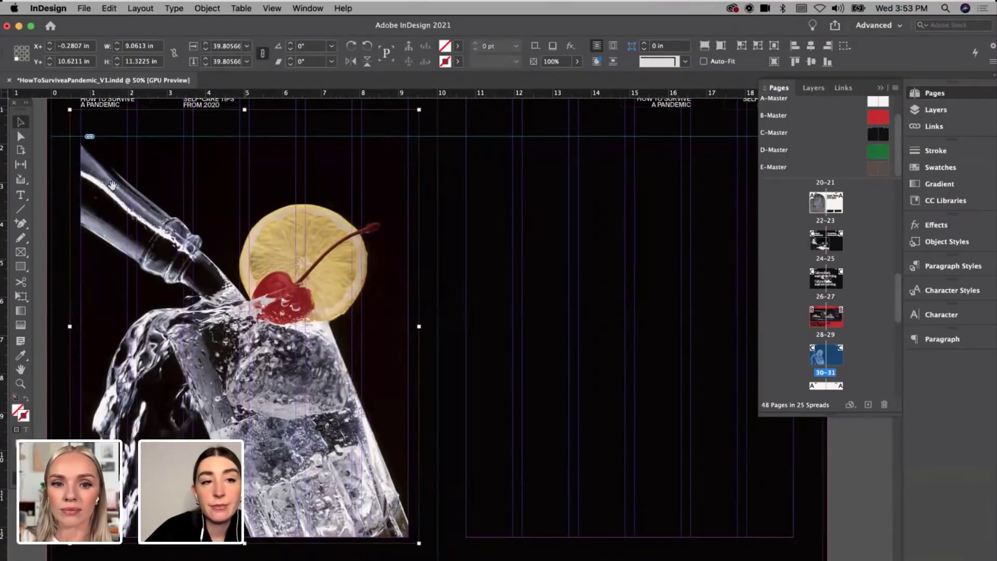
key(Escape)
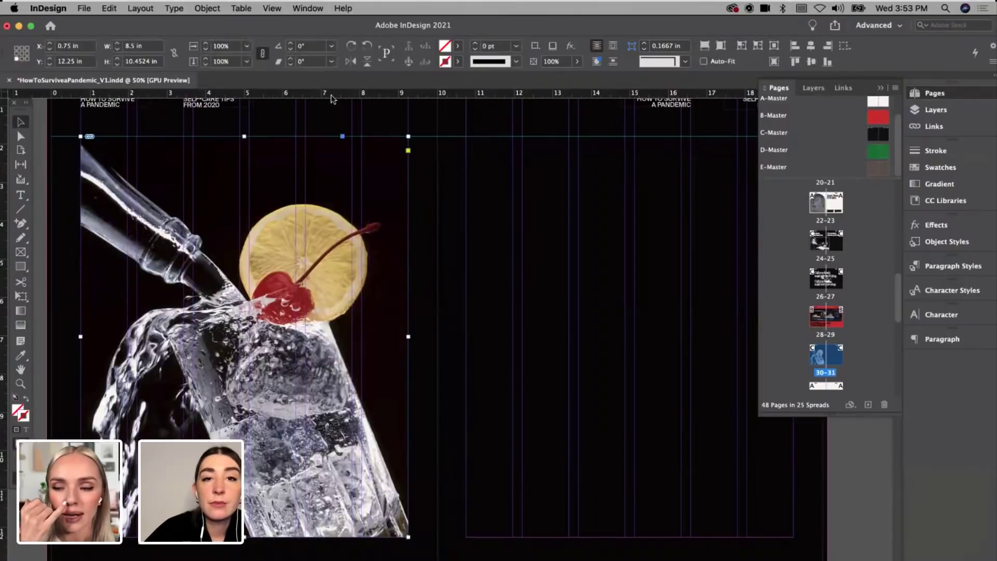
Step: Give the drink photo's frame a white 6 pt stroke and preview the spread without guides
click(458, 62)
scroll(406, 147, down, 3)
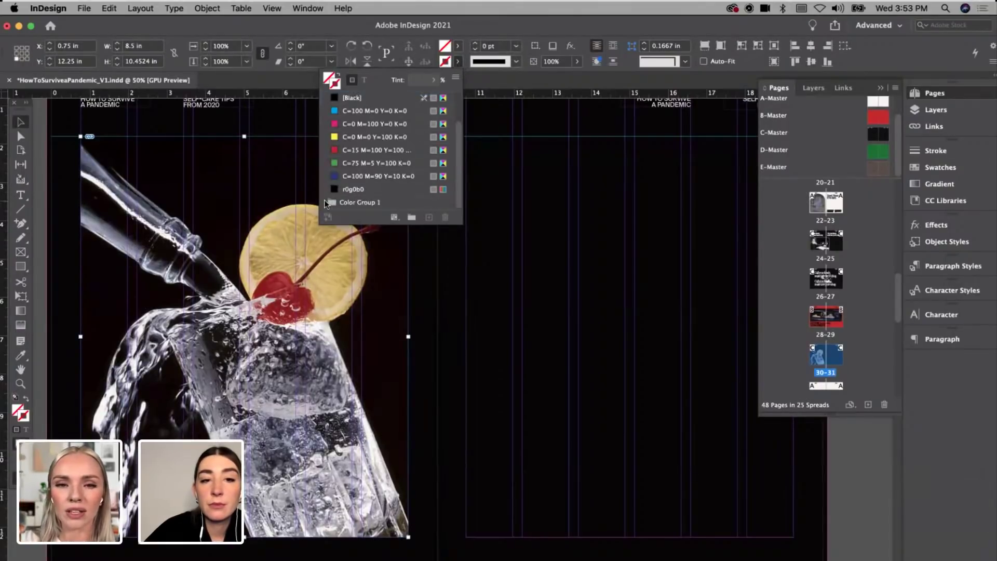
click(326, 202)
click(326, 201)
click(478, 44)
click(477, 44)
click(477, 44)
click(477, 44)
click(476, 43)
click(478, 44)
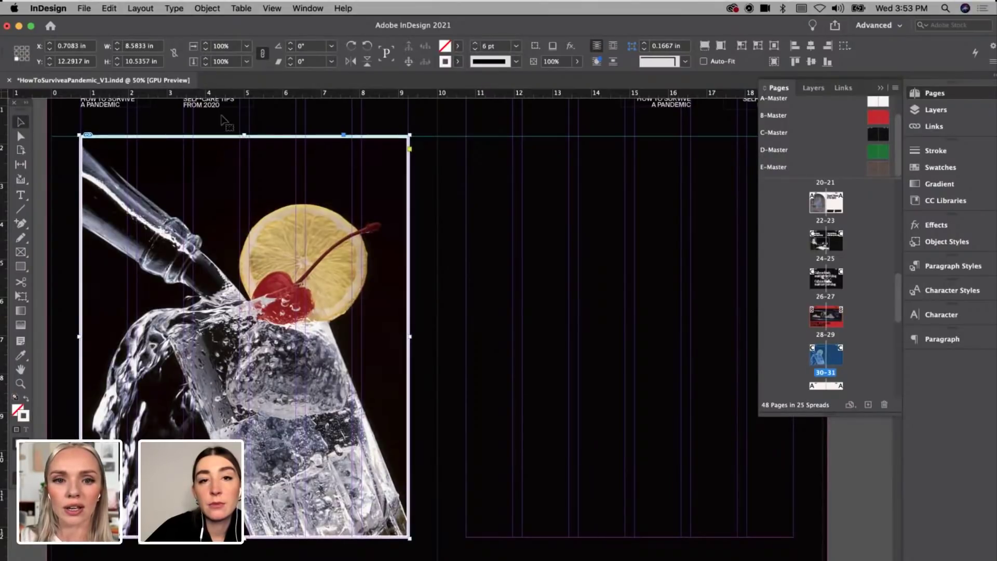
key(w)
click(65, 154)
scroll(65, 153, up, 3)
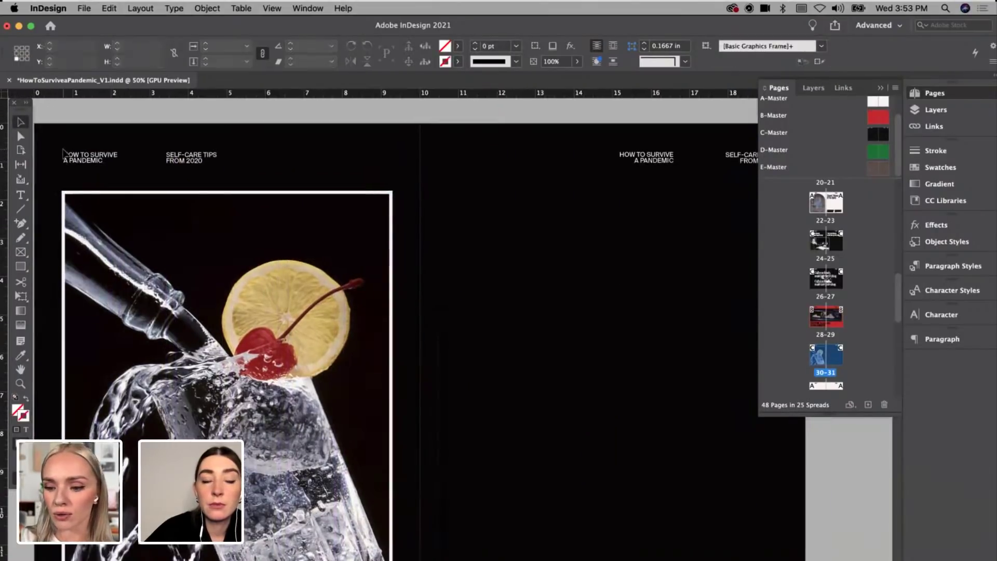
Step: Copy the "Call your friends, make sure you're okay." text frame from pages 24-25 to page 31, at the bottom and inner margins
scroll(625, 391, down, 15)
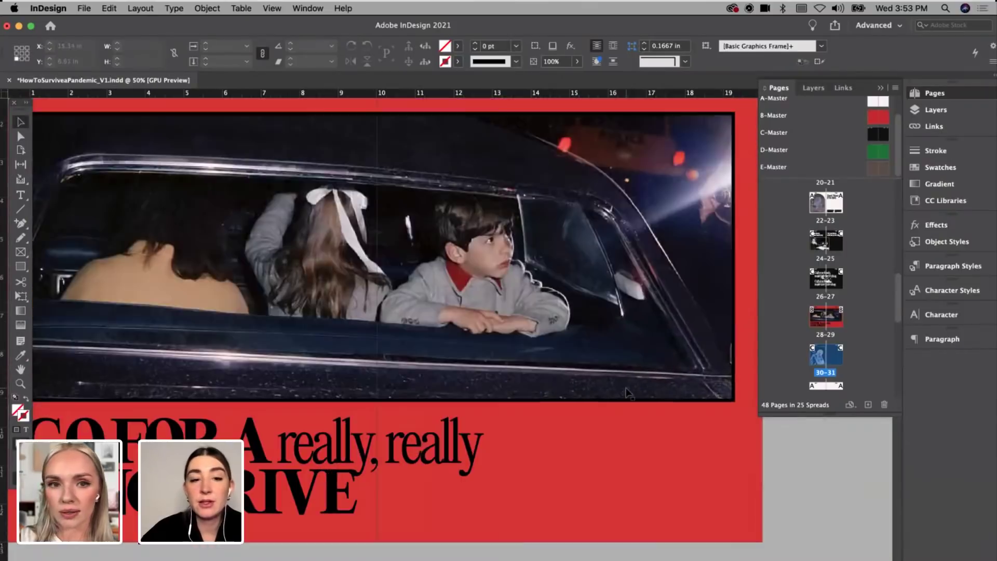
click(451, 451)
scroll(454, 454, down, 4)
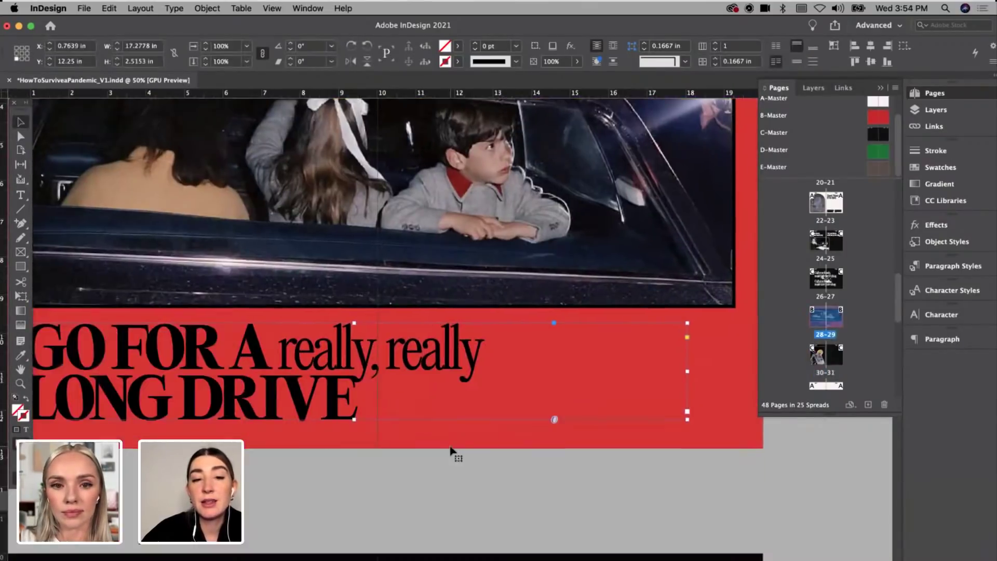
scroll(451, 450, up, 5)
scroll(451, 450, up, 10)
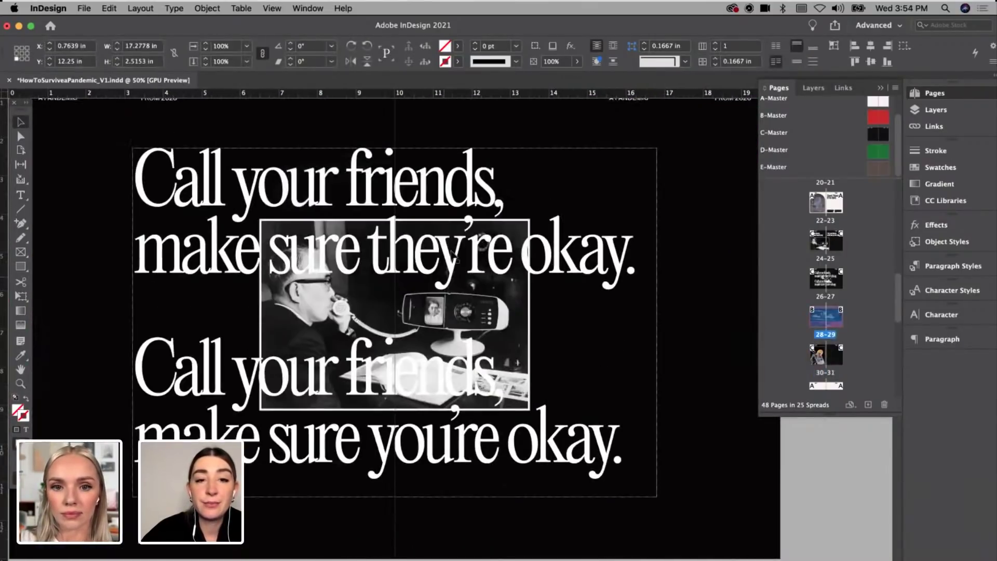
scroll(457, 260, up, 5)
click(472, 243)
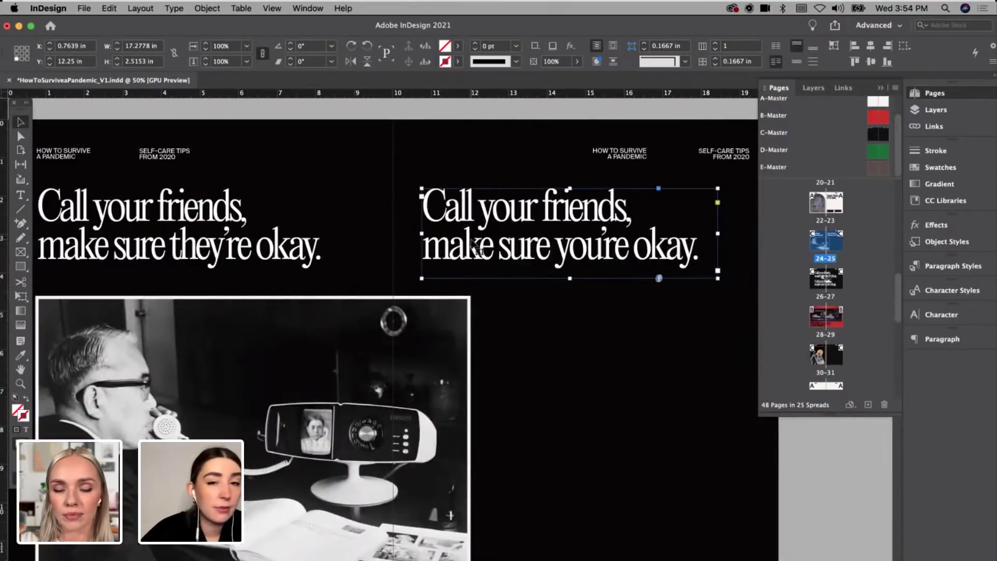
scroll(472, 241, down, 5)
scroll(472, 241, down, 15)
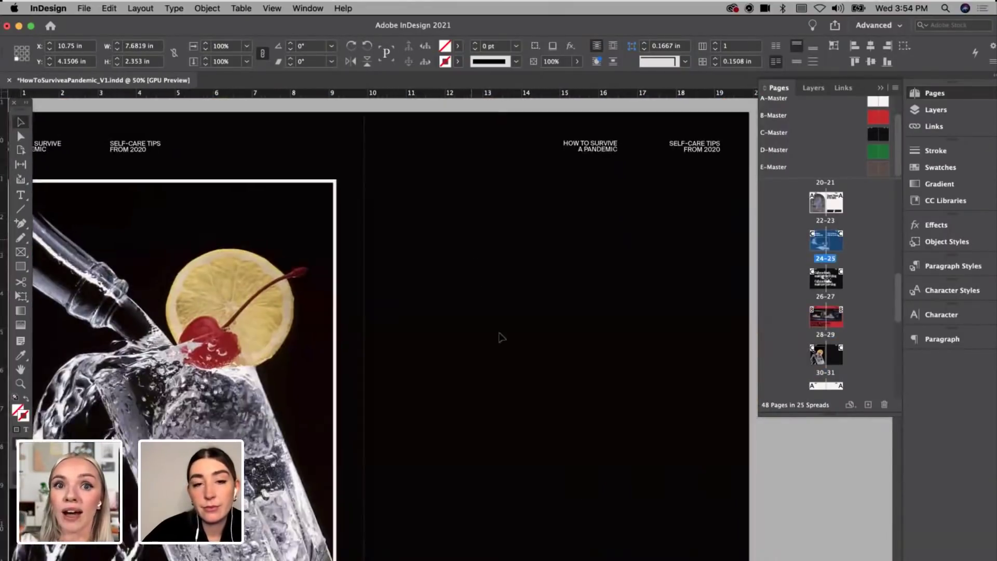
key(super+v)
drag(486, 317, 563, 455)
Step: Replace the pasted headline on page 31 with "Try sobriety", broken over two lines after "Try"
double_click(545, 408)
key(super+a)
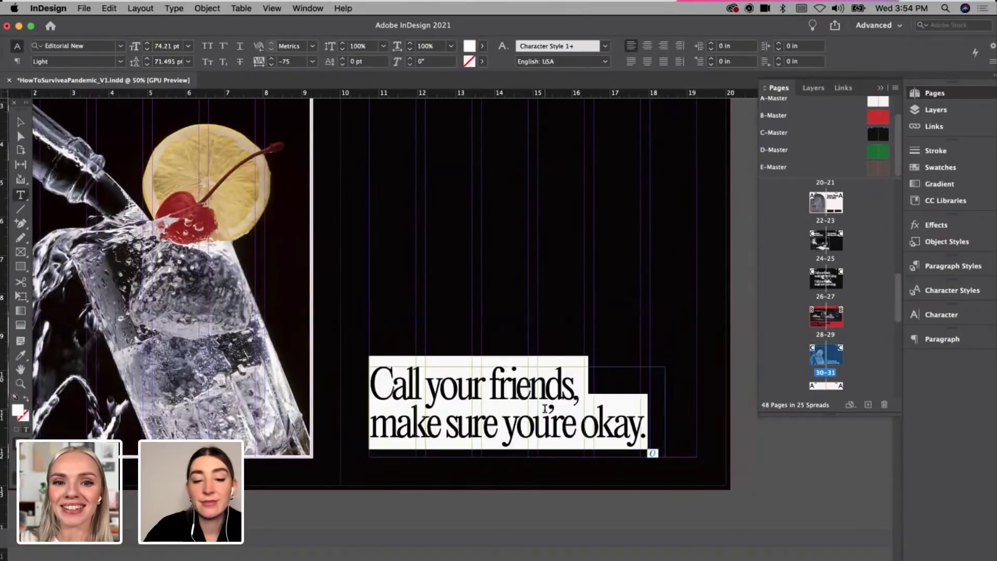
text(Try)
key(Return)
text(sobriety)
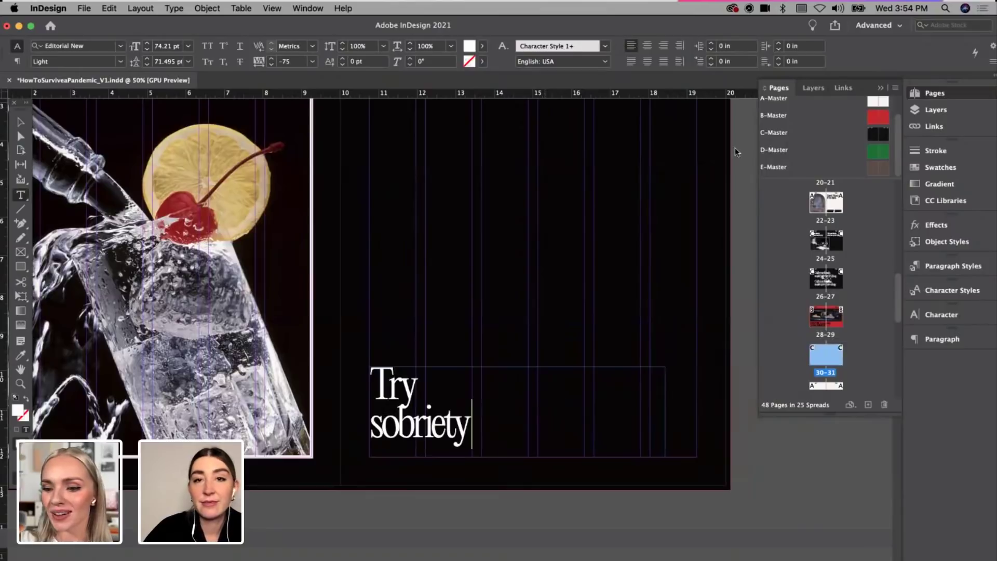
Step: Right-align the "Try sobriety" headline and leave text editing
key(super+a)
click(663, 46)
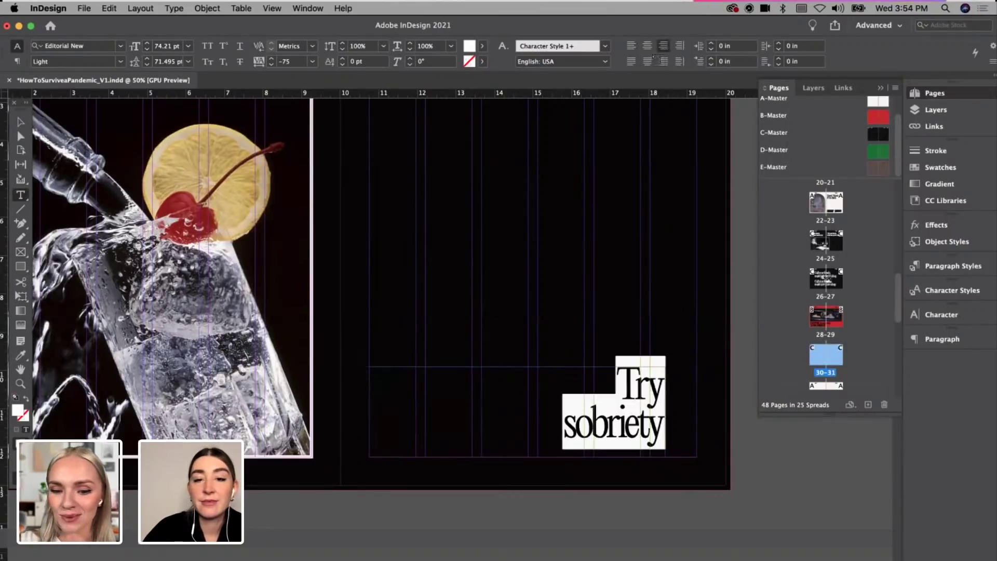
click(21, 122)
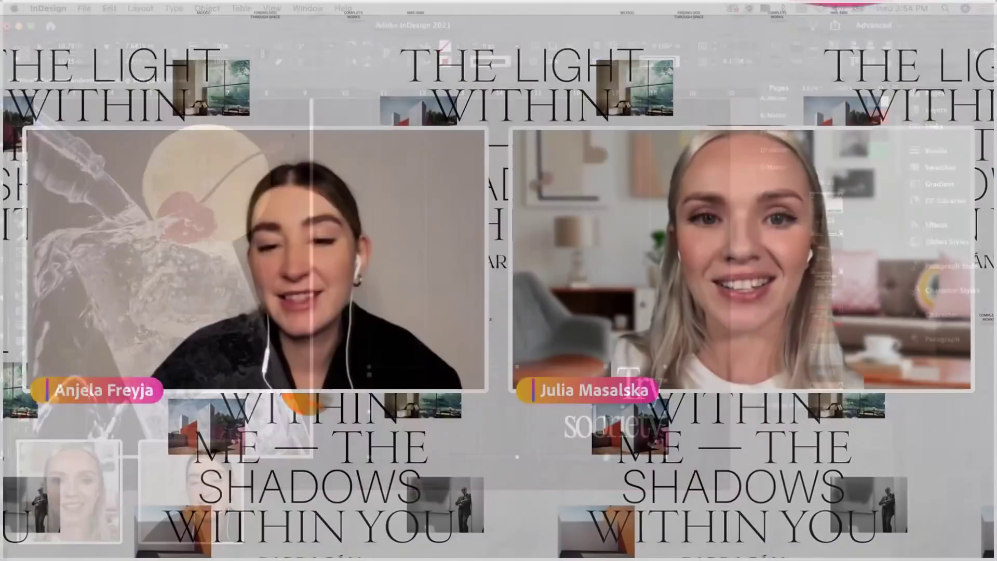